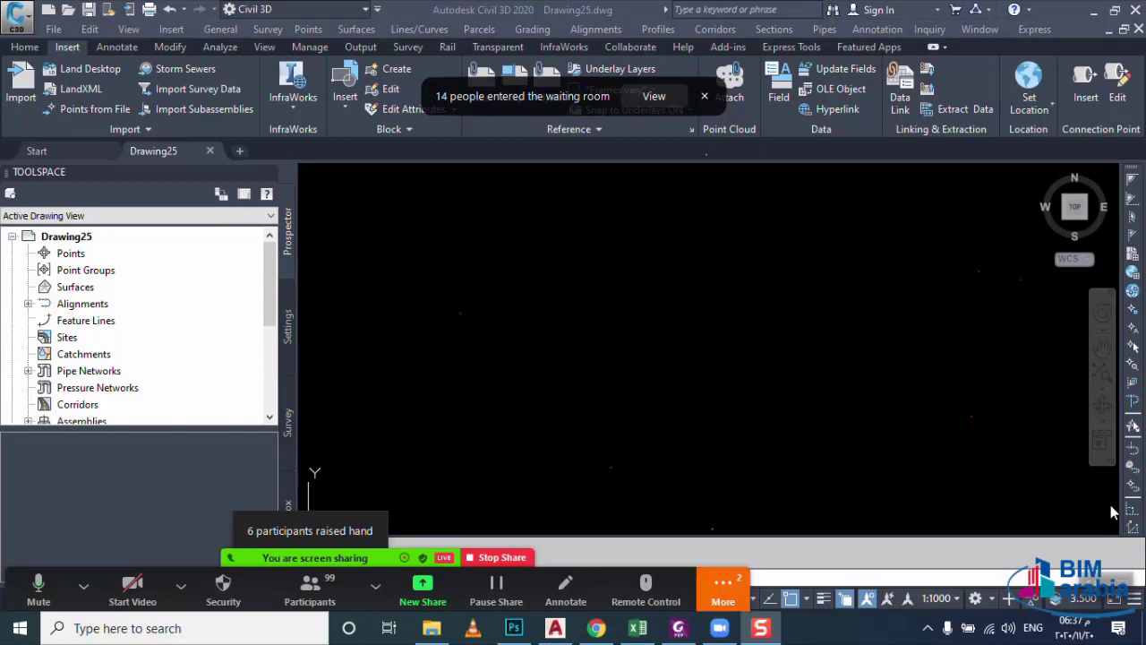
- Open the meeting chat, narrow it off to the right, and admit the waiting participants
{"action": "left_click", "coordinate": [723, 593]}
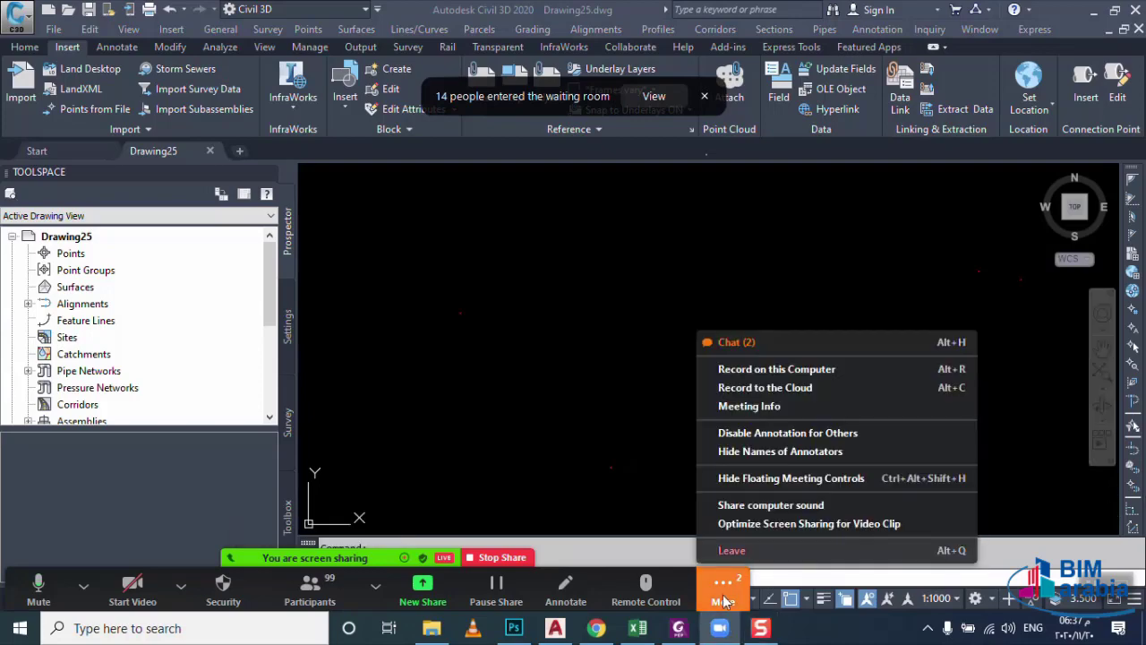
{"action": "left_click", "coordinate": [770, 344]}
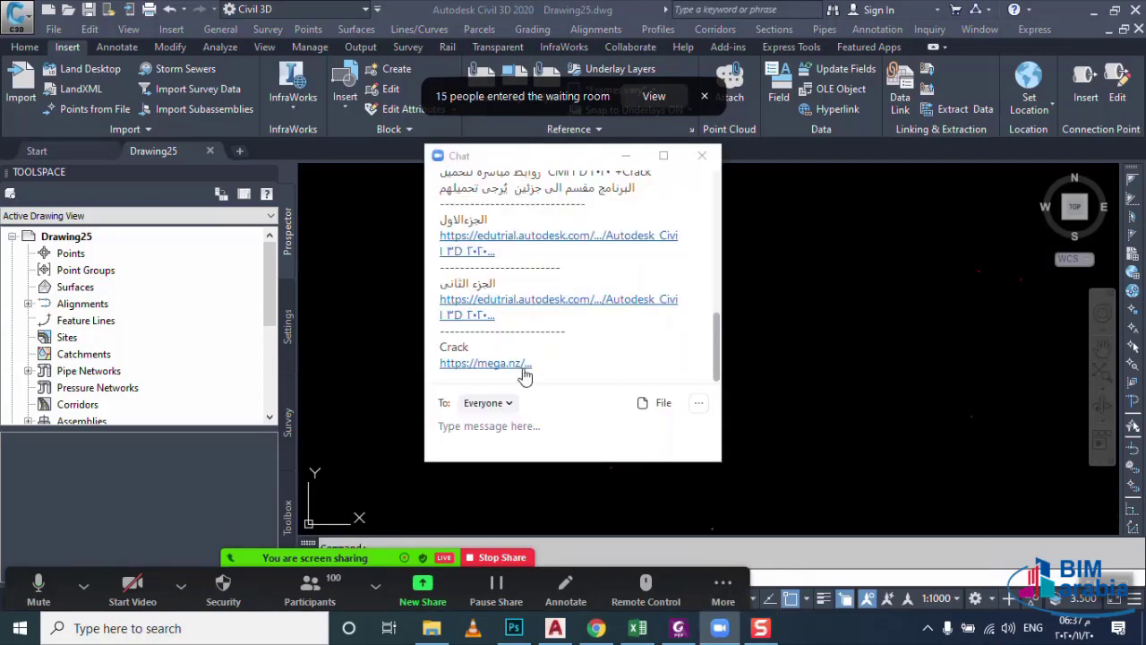
{"action": "mouse_move", "coordinate": [425, 159]}
{"action": "left_mouse_down"}
{"action": "mouse_move", "coordinate": [936, 232]}
{"action": "mouse_move", "coordinate": [1004, 281]}
{"action": "mouse_move", "coordinate": [1025, 278]}
{"action": "left_mouse_up"}
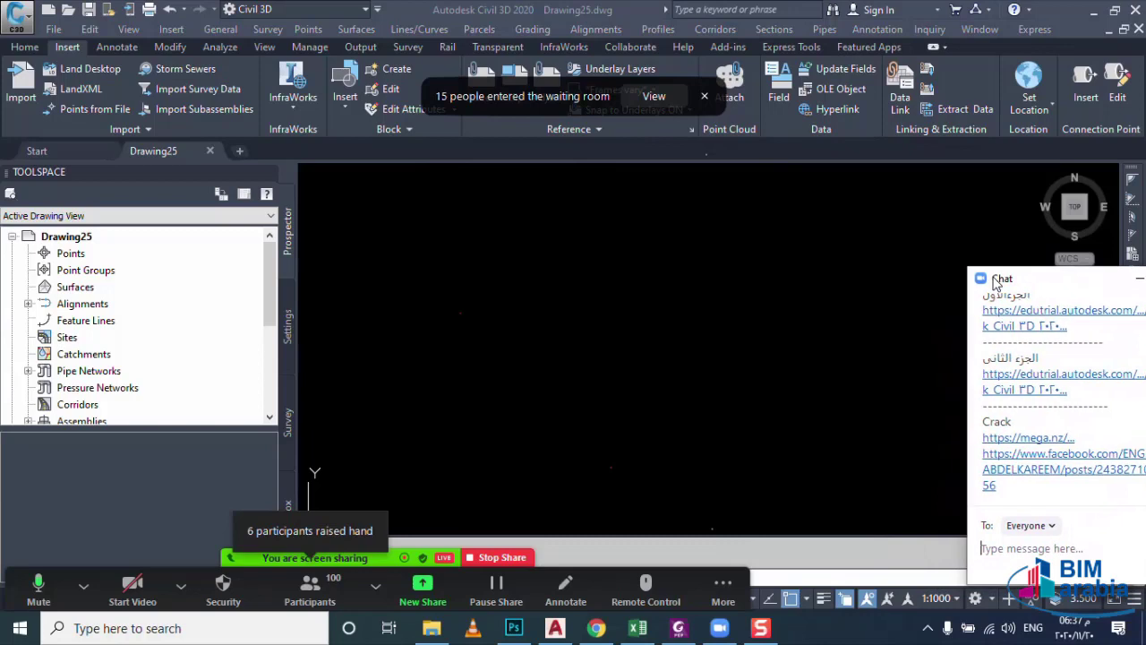
{"action": "left_click", "coordinate": [864, 355]}
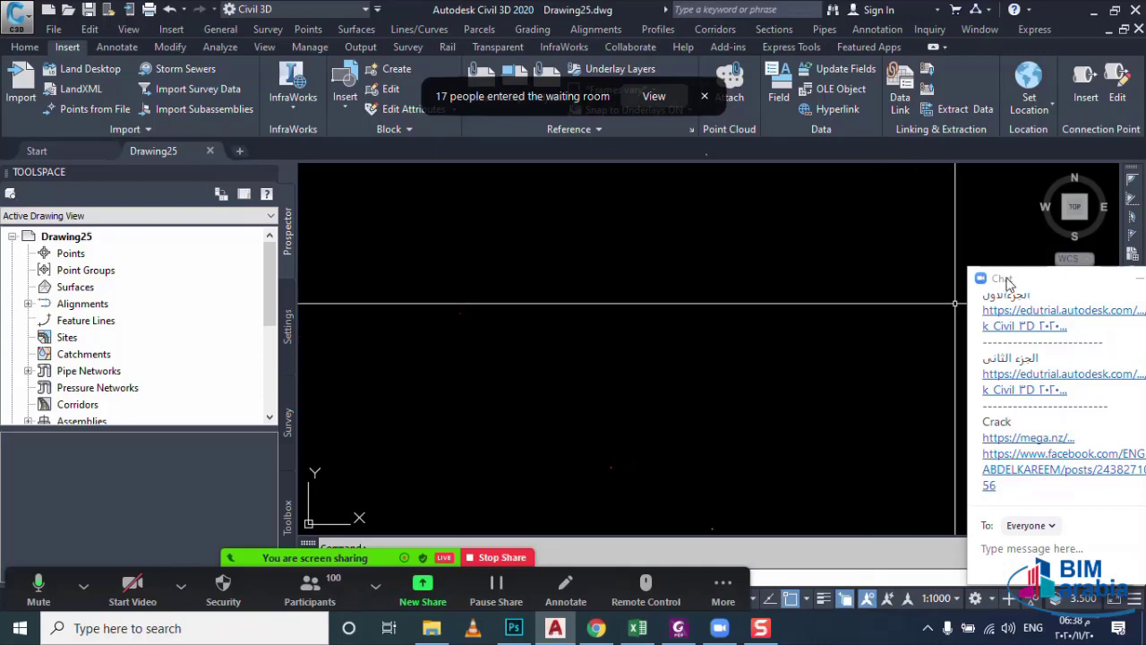
{"action": "left_click_drag", "start_coordinate": [1003, 279], "coordinate": [1052, 282]}
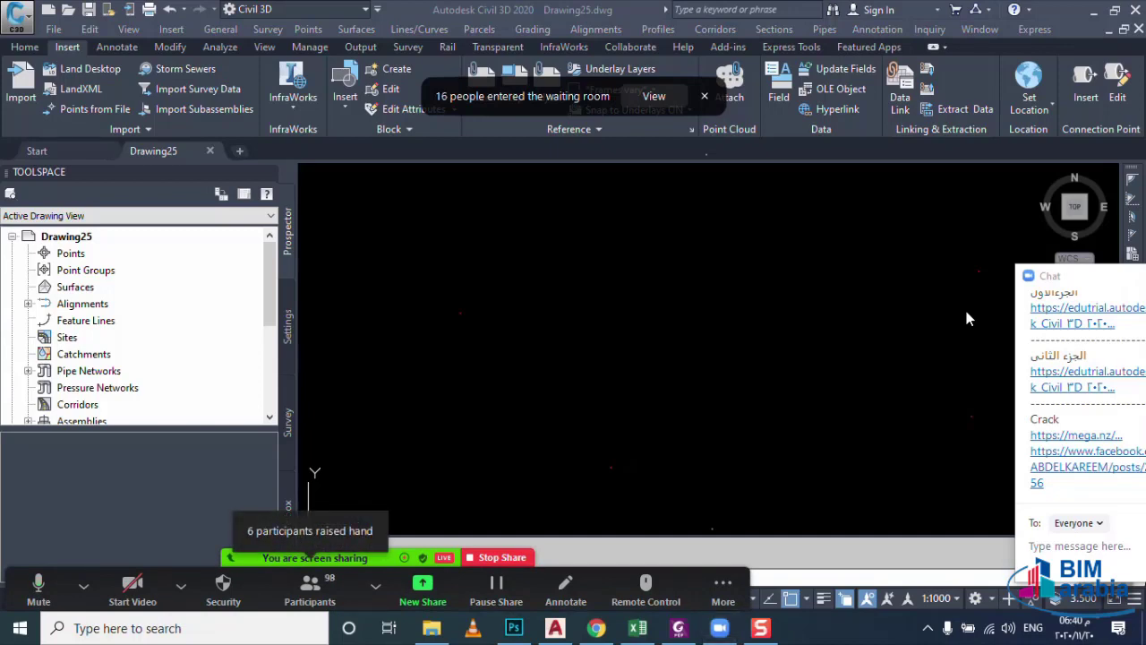
{"action": "left_click", "coordinate": [548, 280]}
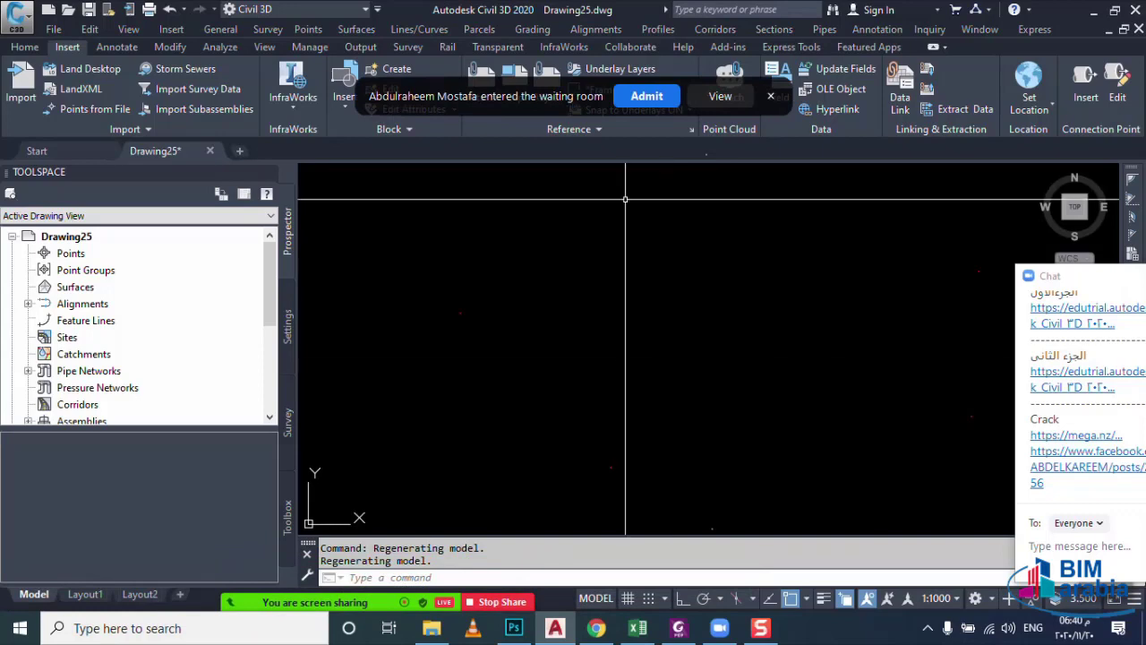
{"action": "left_click", "coordinate": [644, 99]}
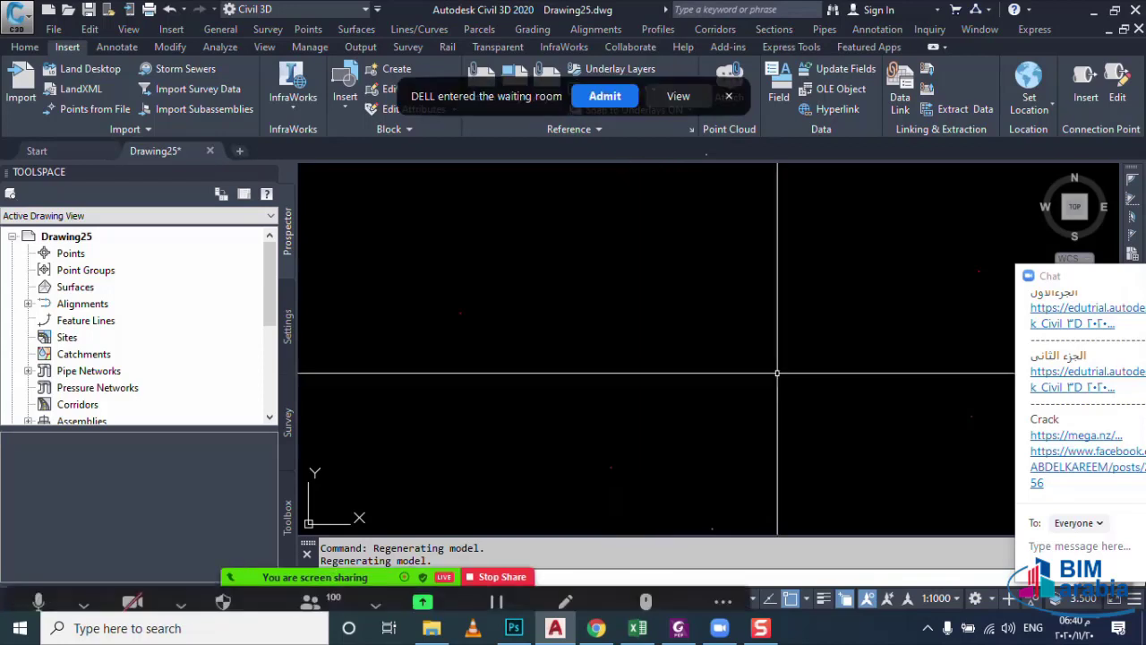
{"action": "left_click", "coordinate": [618, 97]}
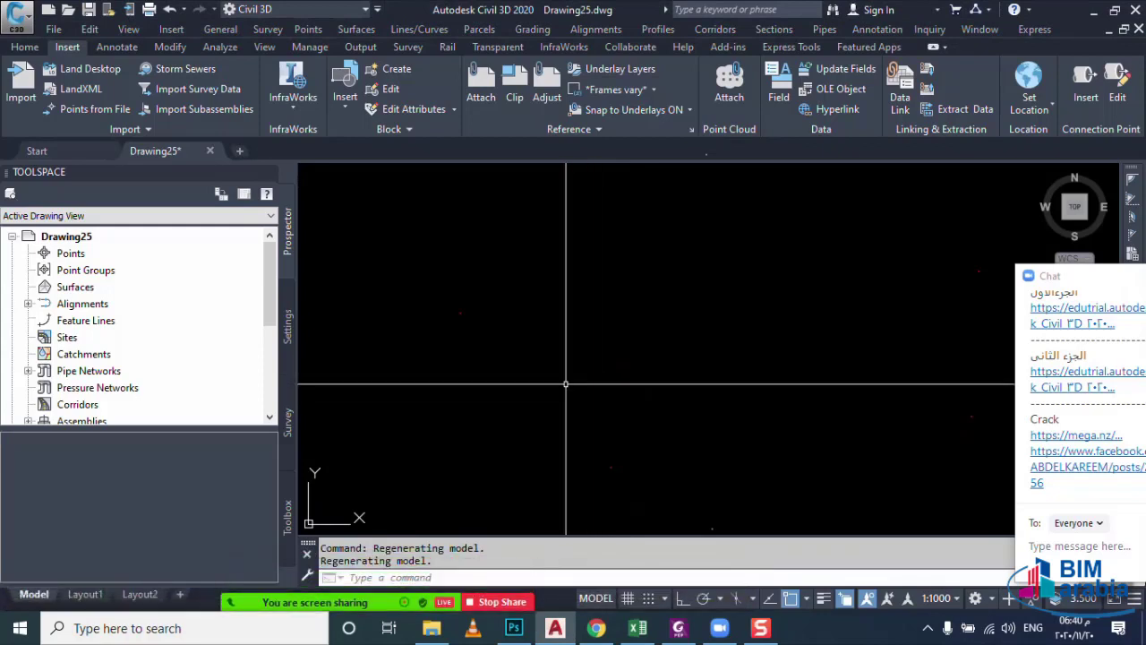
- Draw a rectangle with REC from two opposite corners, recentre the view, and window-select it
{"action": "type", "text": "rec"}
{"action": "key", "text": "Return"}
{"action": "key", "text": "Escape"}
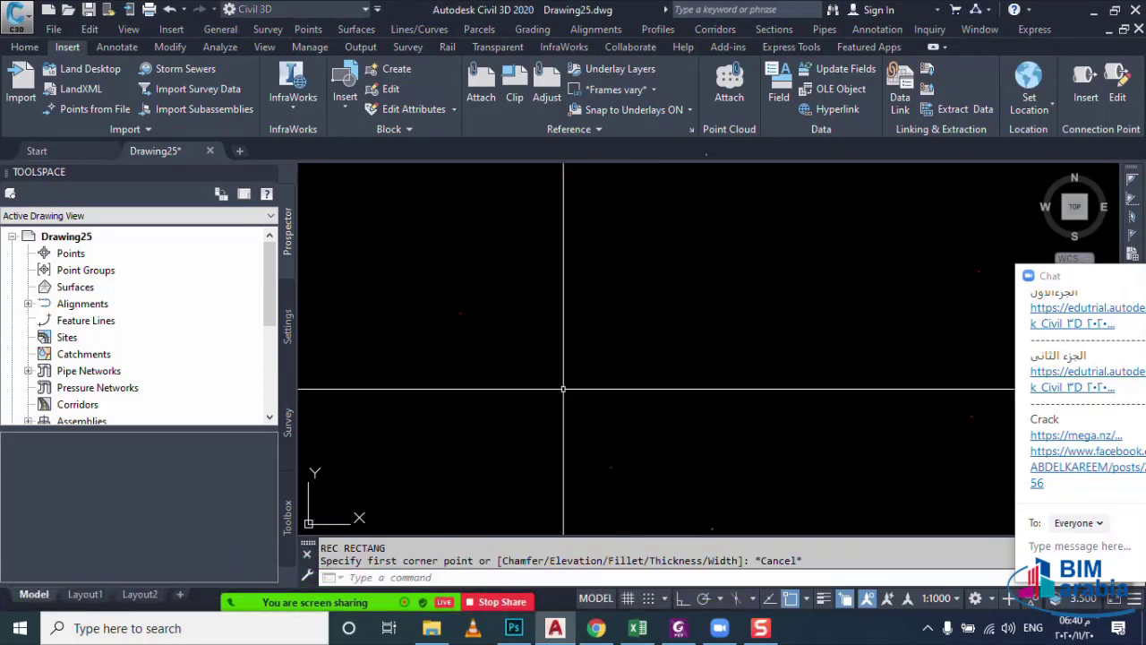
{"action": "type", "text": "rec"}
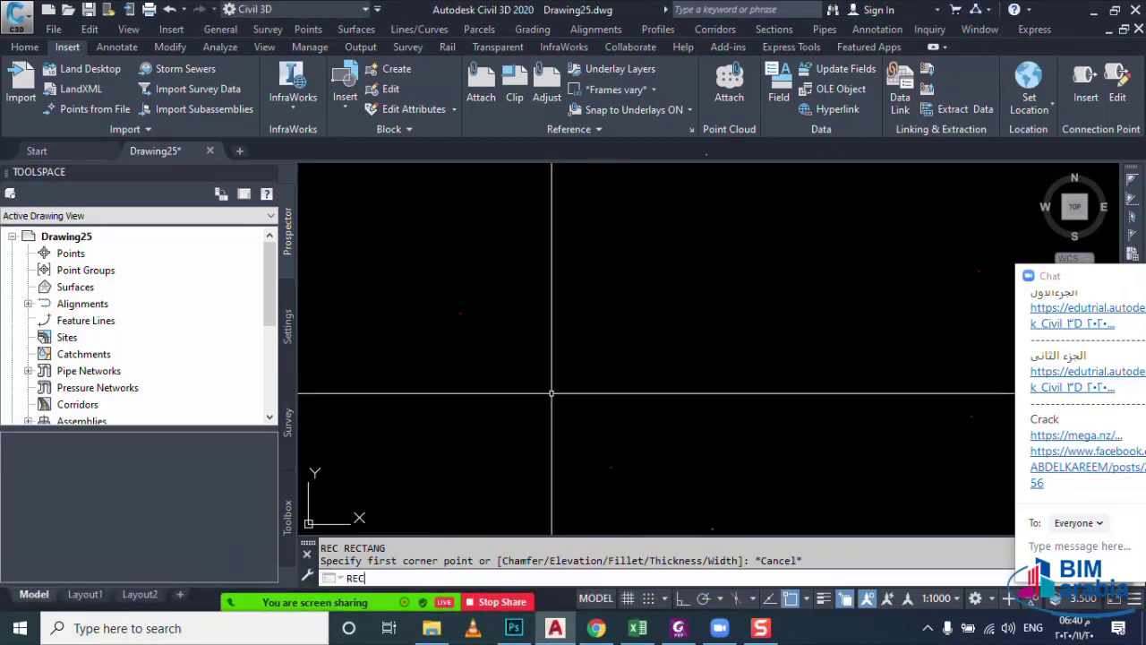
{"action": "key", "text": "Return"}
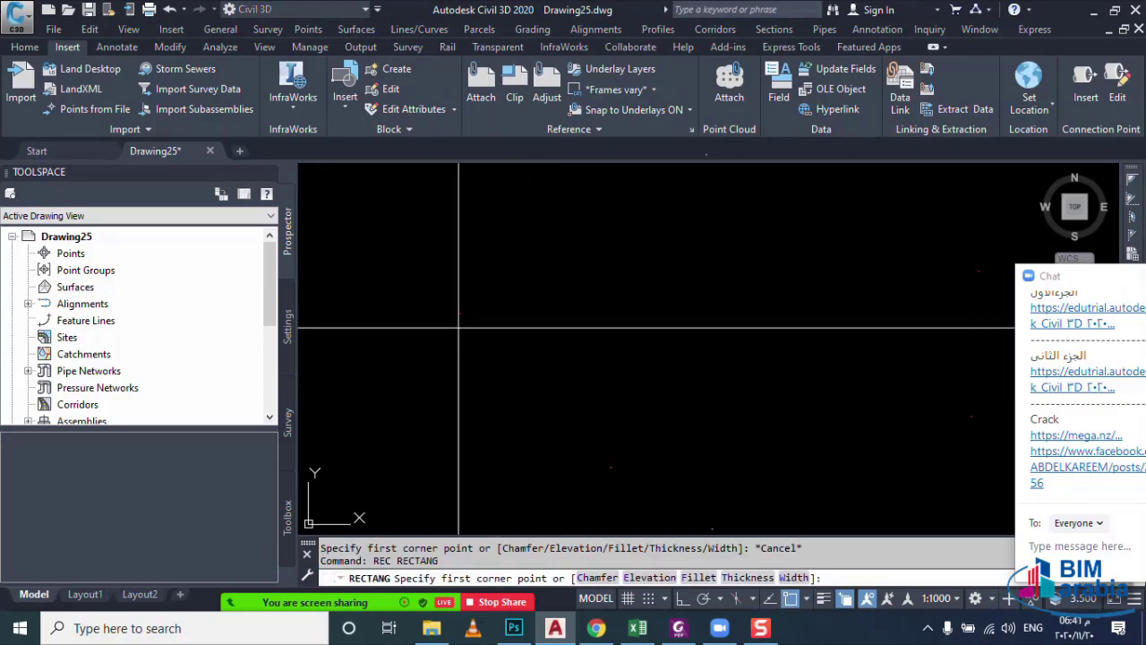
{"action": "left_click", "coordinate": [484, 304]}
{"action": "left_click", "coordinate": [609, 372]}
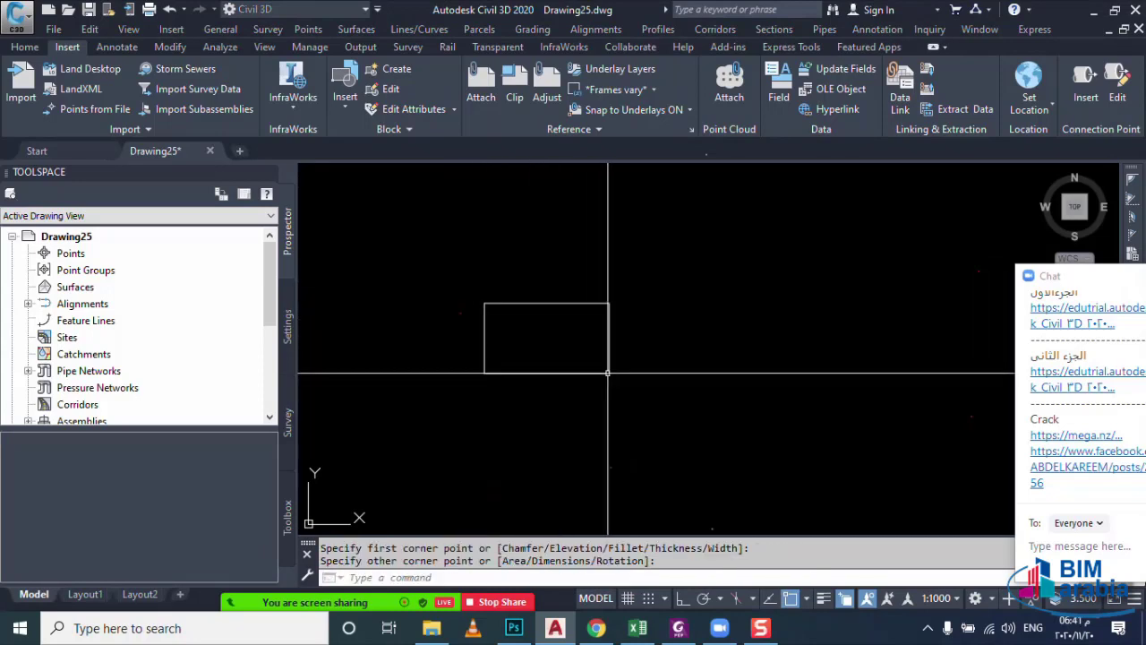
{"action": "middle_click_drag", "start_coordinate": [574, 362], "coordinate": [579, 391]}
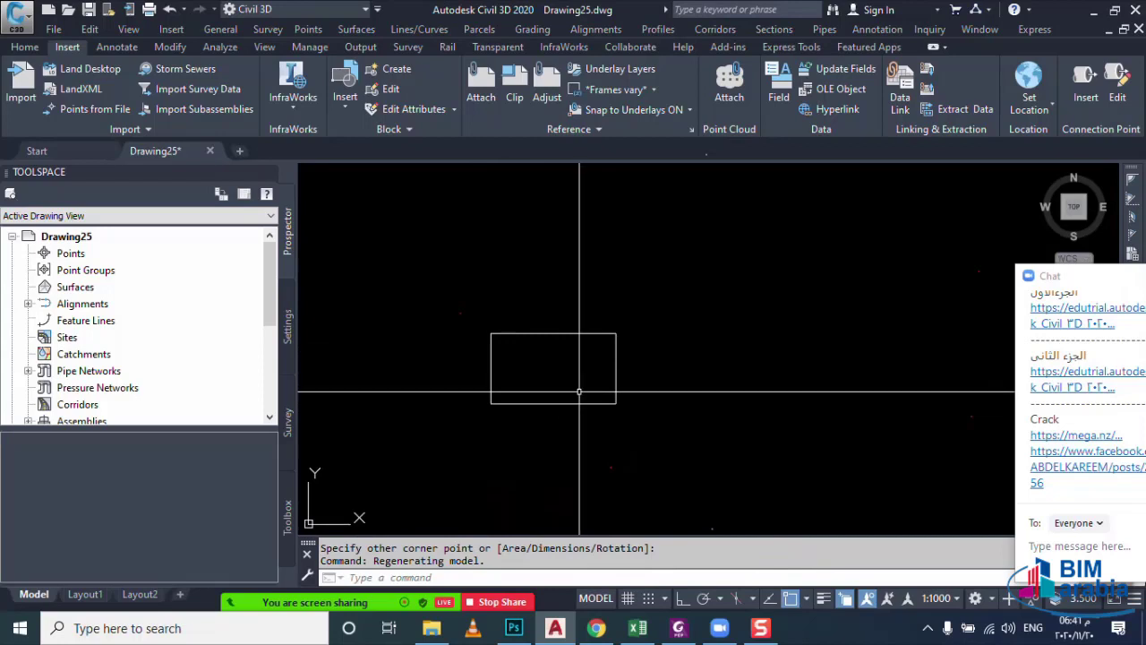
{"action": "left_click", "coordinate": [580, 391]}
{"action": "left_click", "coordinate": [553, 416]}
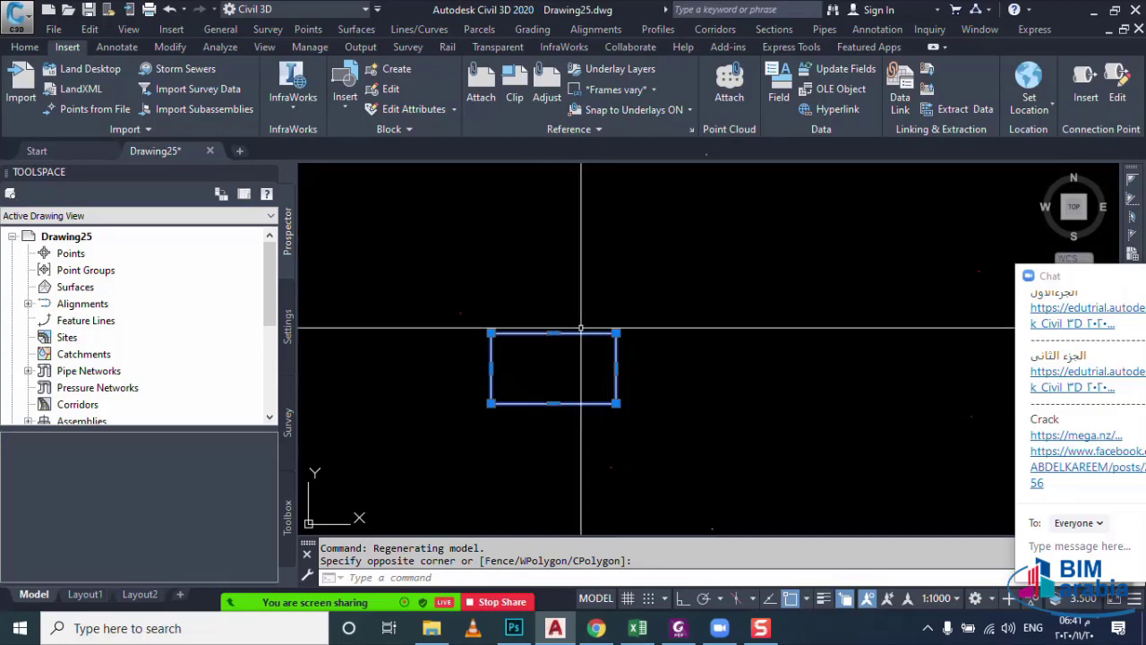
- Drag the rectangle's grips to shift it lower, then up, then back down
{"action": "left_click_drag", "start_coordinate": [589, 331], "coordinate": [579, 369]}
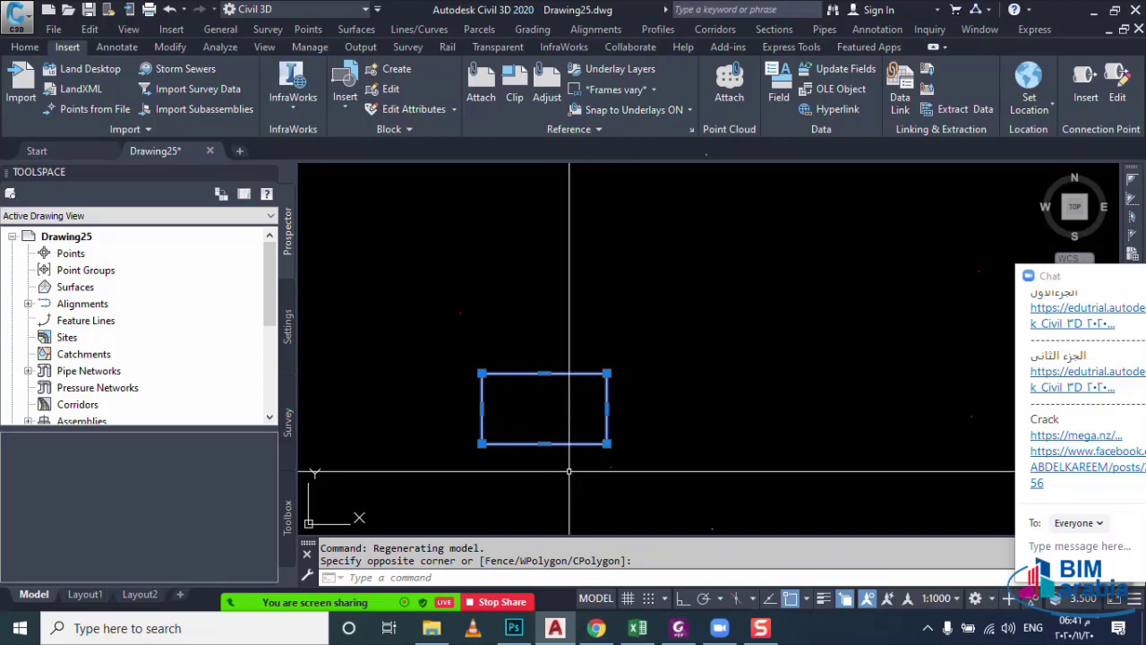
{"action": "left_click_drag", "start_coordinate": [589, 472], "coordinate": [584, 412]}
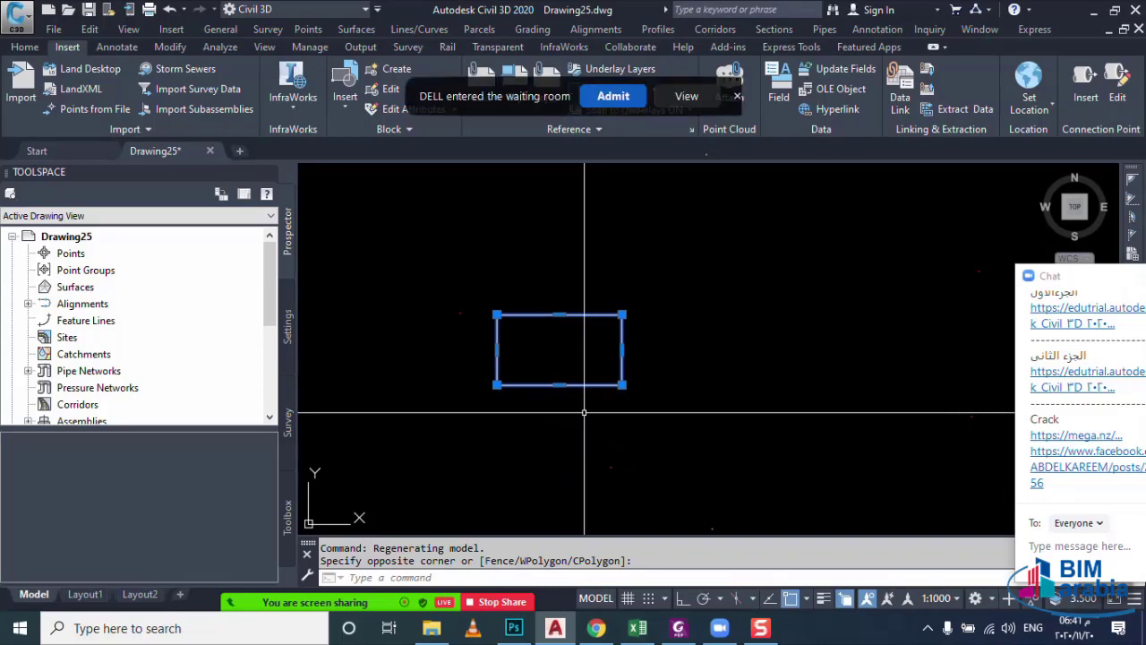
{"action": "left_click", "coordinate": [596, 95]}
{"action": "left_click_drag", "start_coordinate": [600, 315], "coordinate": [552, 457]}
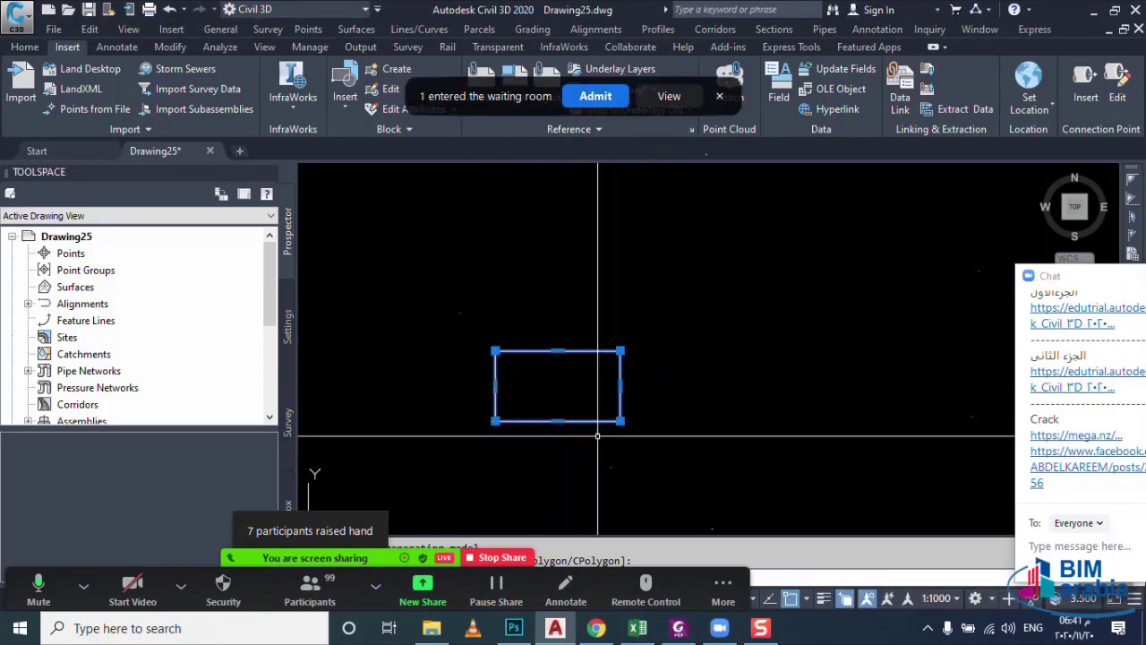
- Move the rectangle toward the upper right, recentre and reselect it, then undo twice
{"action": "key", "text": "Return"}
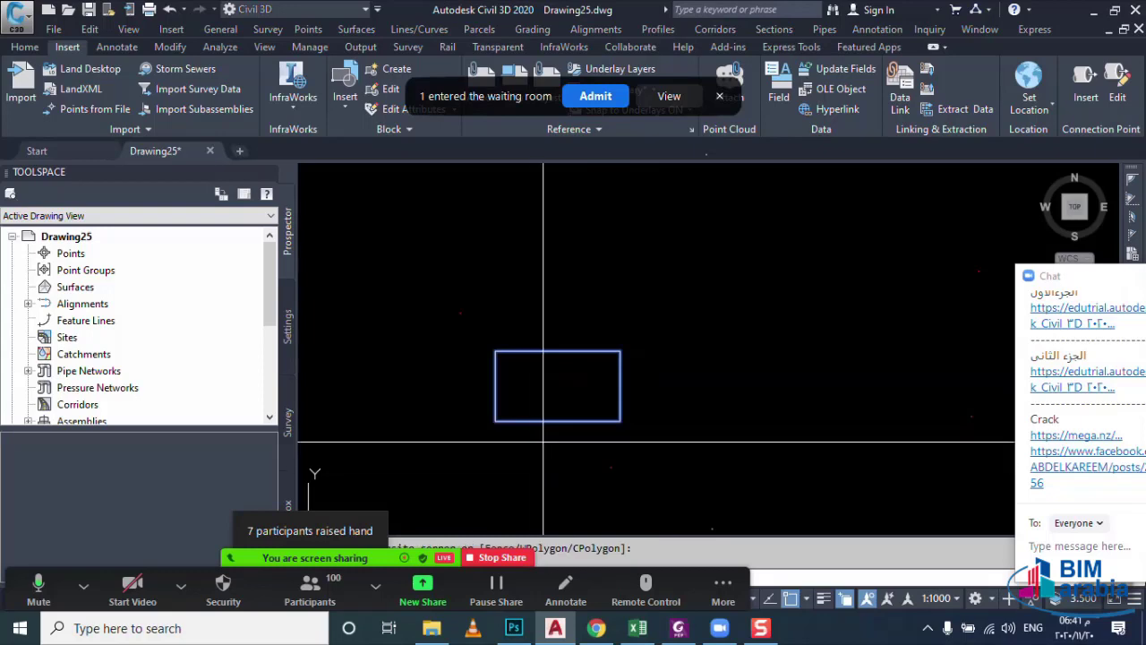
{"action": "left_click", "coordinate": [543, 439]}
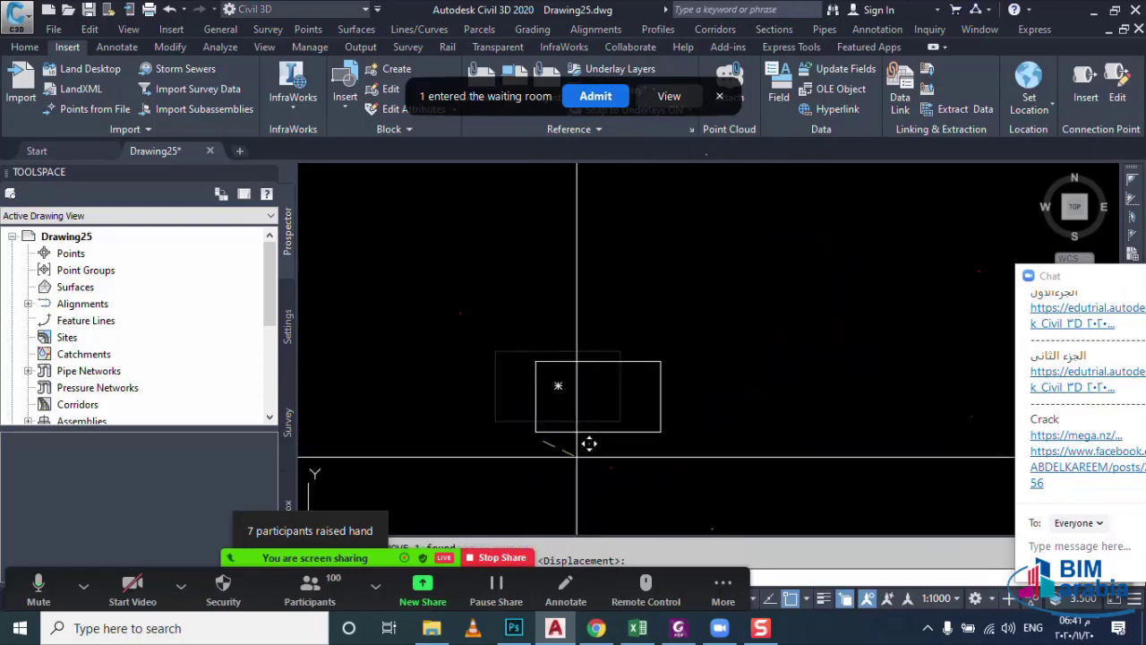
{"action": "left_click", "coordinate": [848, 272]}
{"action": "middle_click_drag", "start_coordinate": [781, 334], "coordinate": [712, 478]}
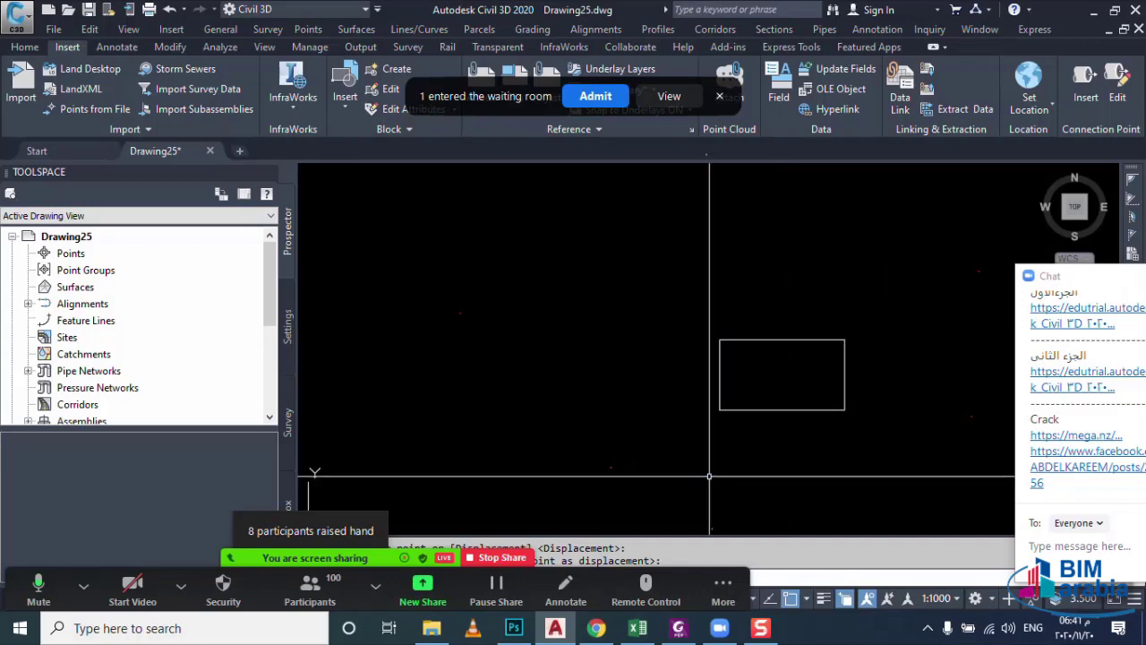
{"action": "middle_click_drag", "start_coordinate": [758, 421], "coordinate": [678, 402]}
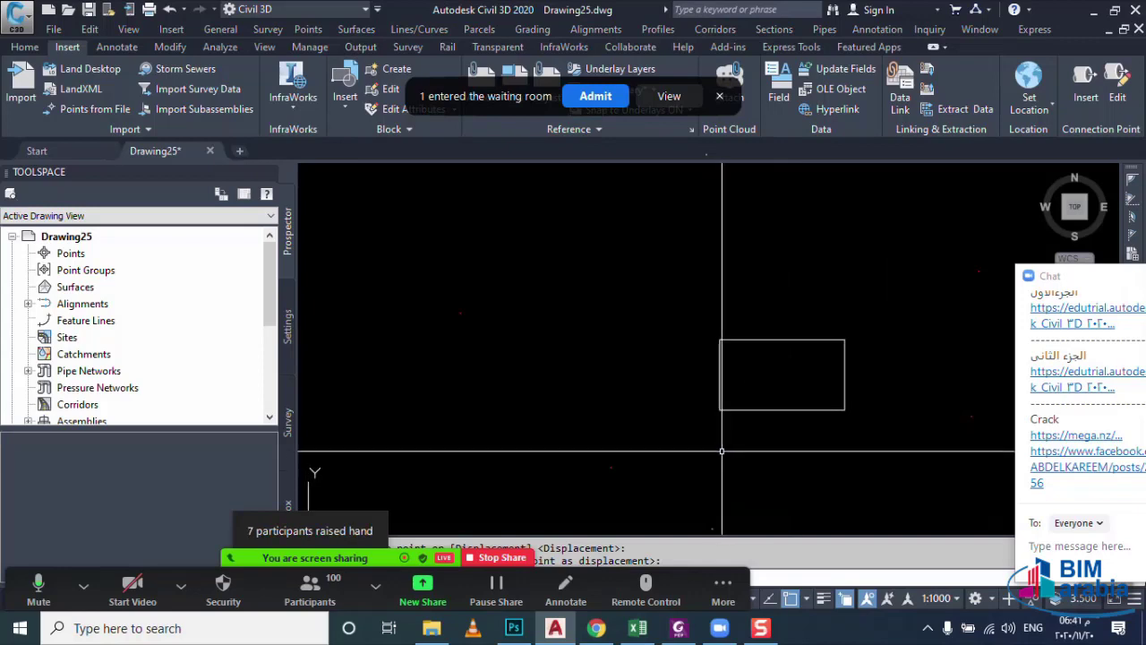
{"action": "left_click", "coordinate": [691, 402]}
{"action": "left_click", "coordinate": [632, 350]}
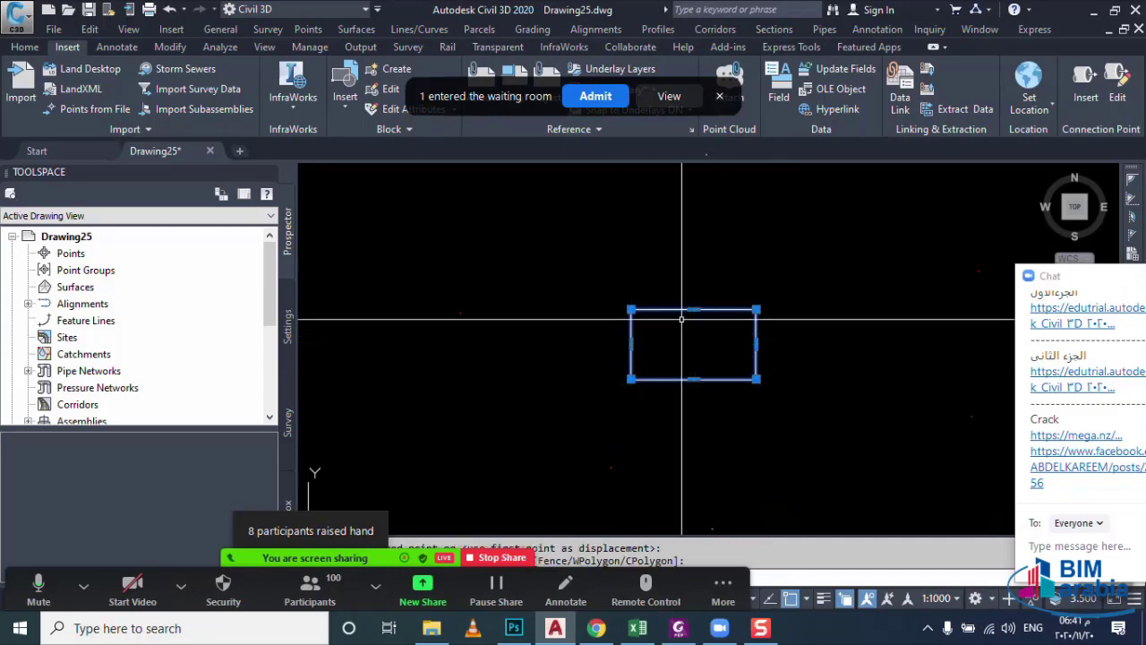
{"action": "key", "text": "ctrl+z"}
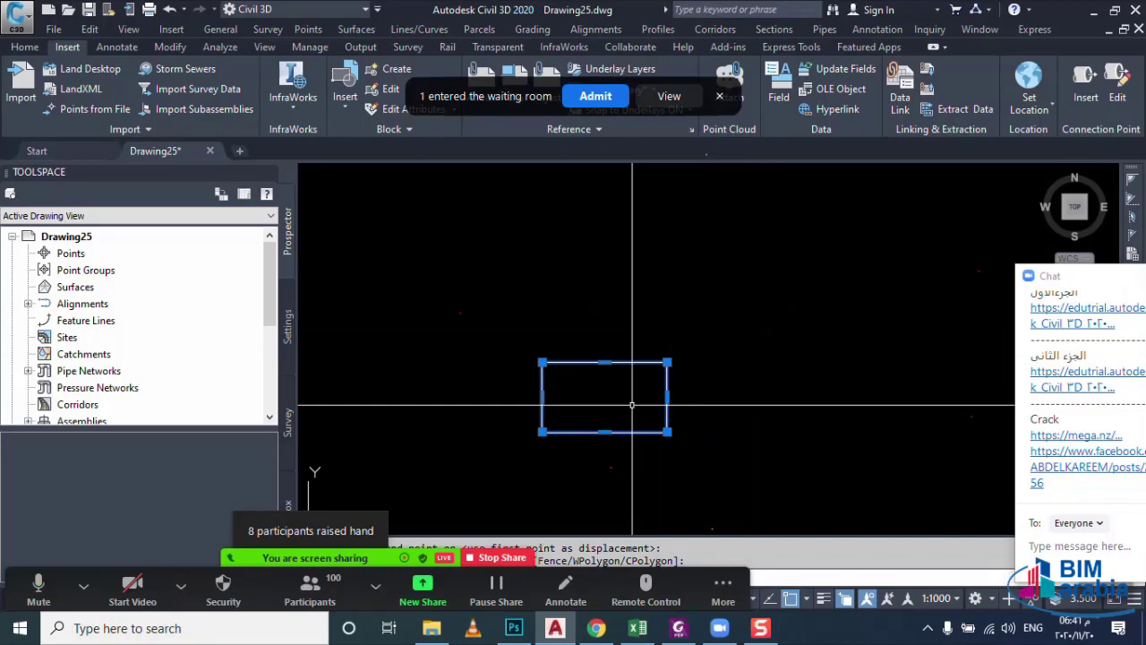
{"action": "key", "text": "ctrl+z"}
{"action": "key", "text": "ctrl+z"}
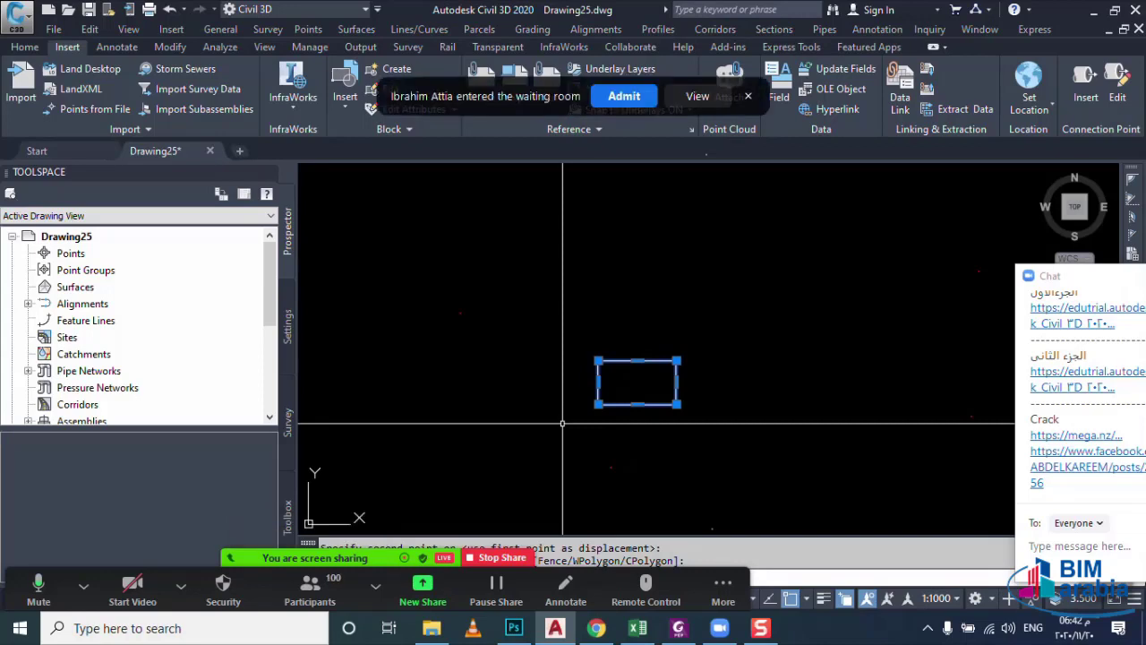
- Move the rectangle from its centre to a new spot at the upper right
{"action": "left_click", "coordinate": [558, 440]}
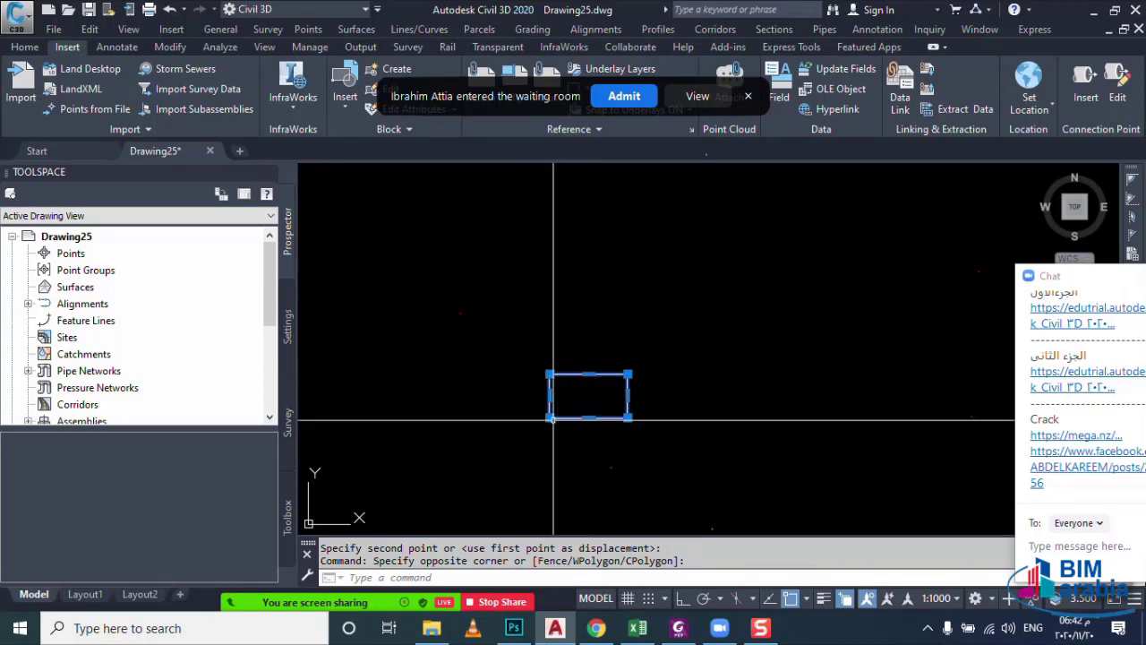
{"action": "left_click_drag", "start_coordinate": [550, 408], "coordinate": [471, 464]}
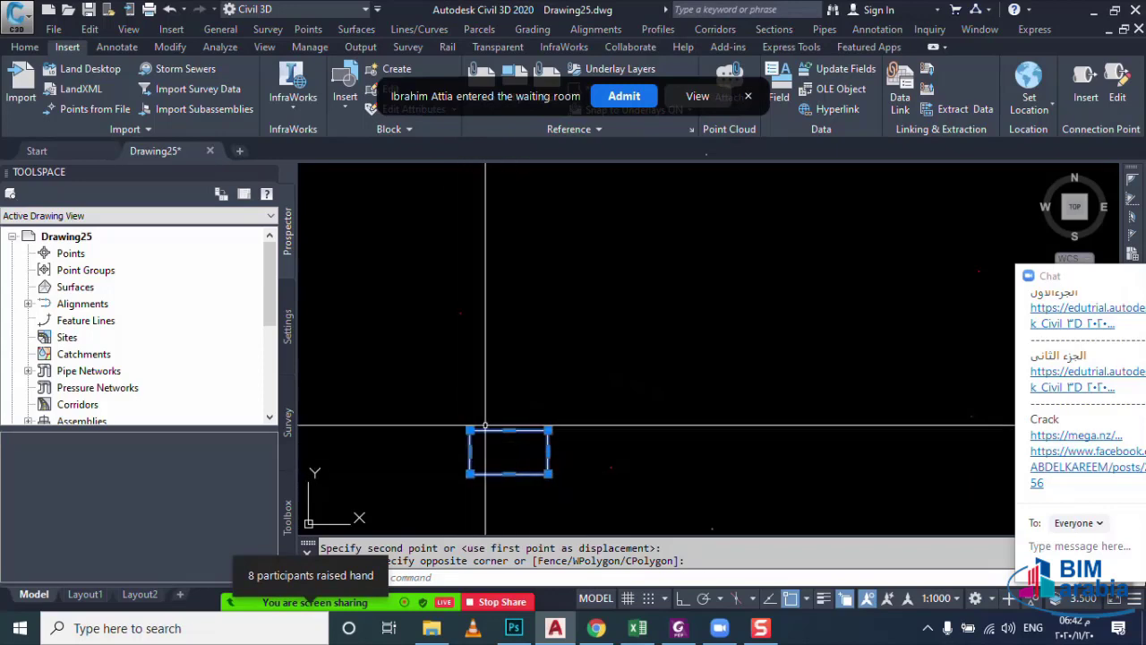
{"action": "type", "text": "m"}
{"action": "key", "text": "Return"}
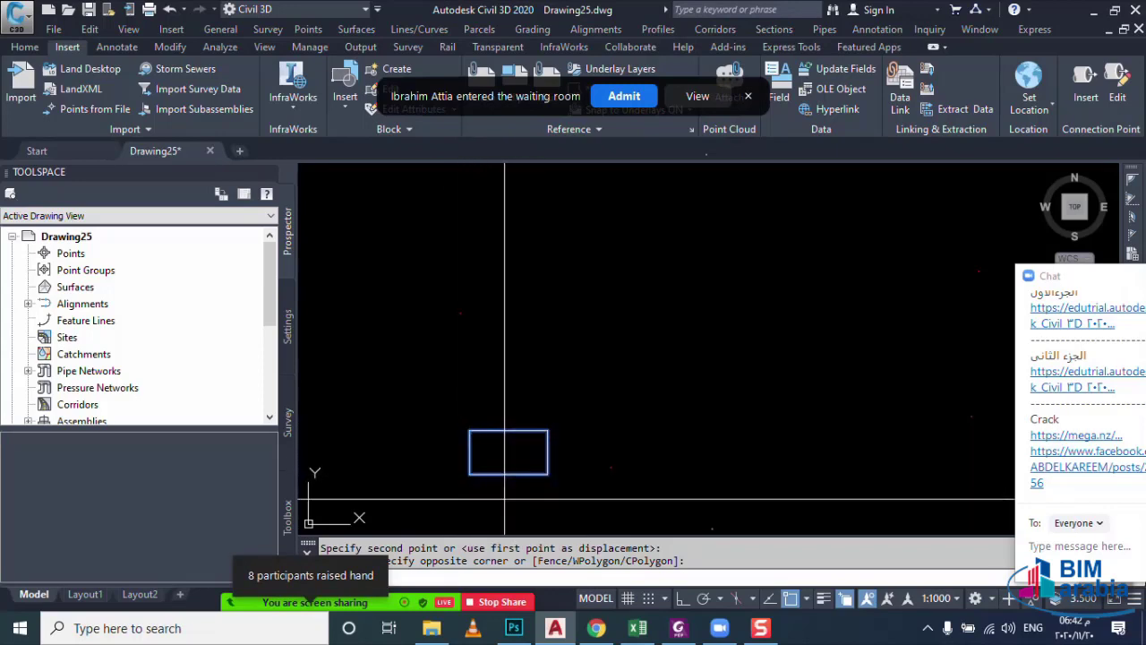
{"action": "left_click", "coordinate": [509, 452]}
{"action": "left_click", "coordinate": [735, 257]}
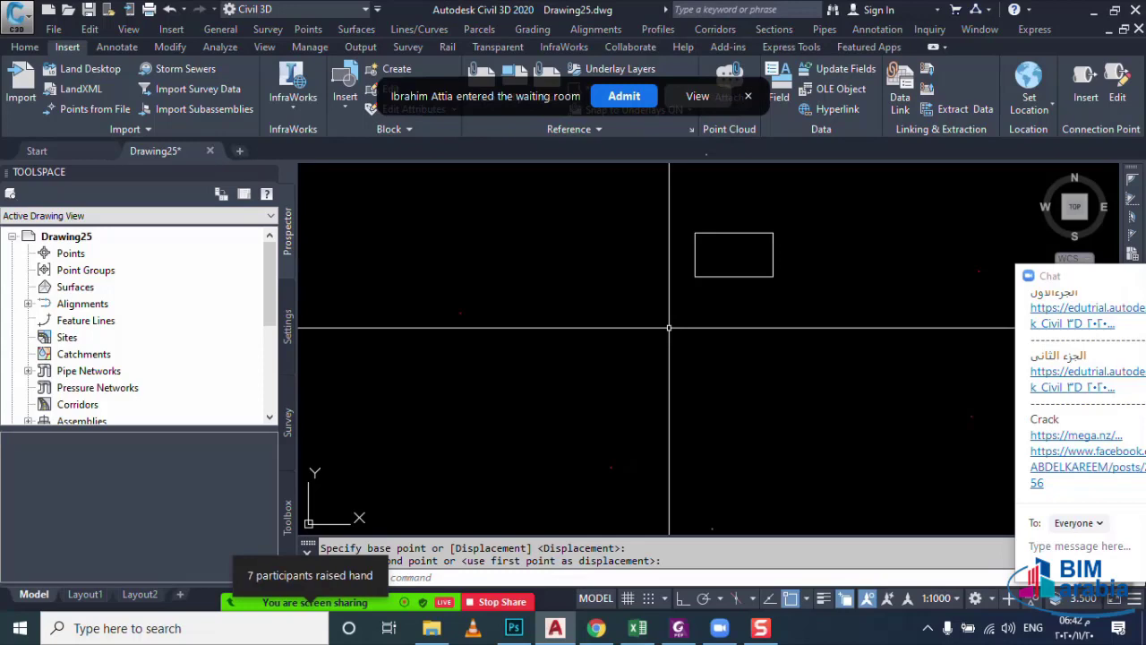
{"action": "key", "text": "Escape"}
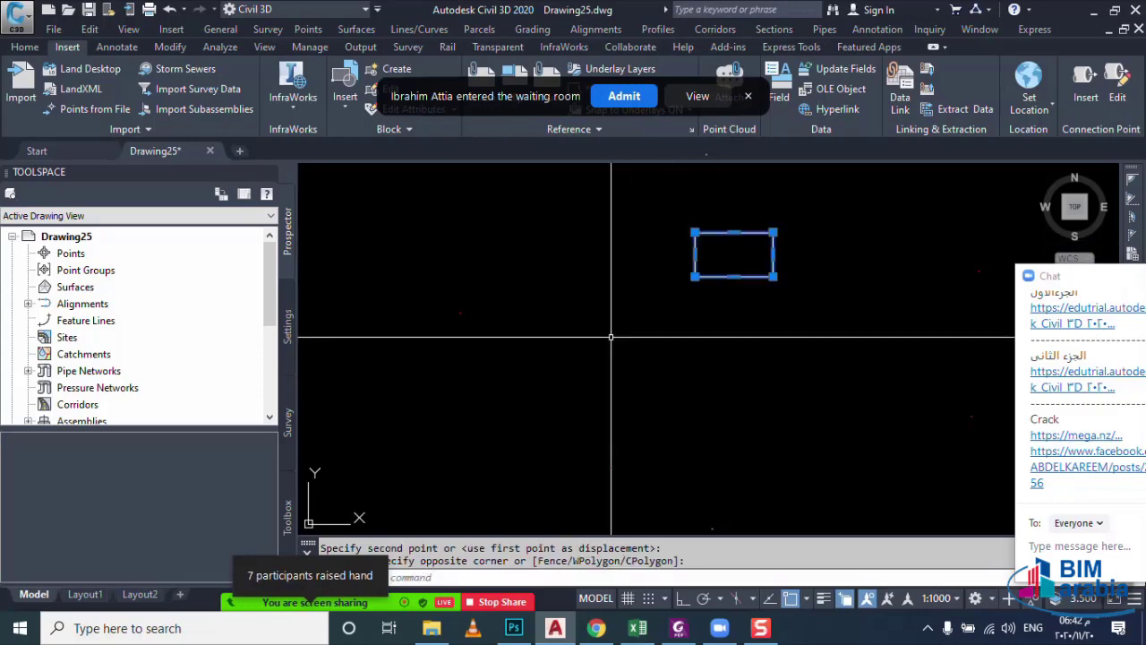
- Move the rectangle back toward the lower left and window-select it
{"action": "key", "text": "space"}
{"action": "left_click", "coordinate": [640, 313]}
{"action": "left_click", "coordinate": [405, 464]}
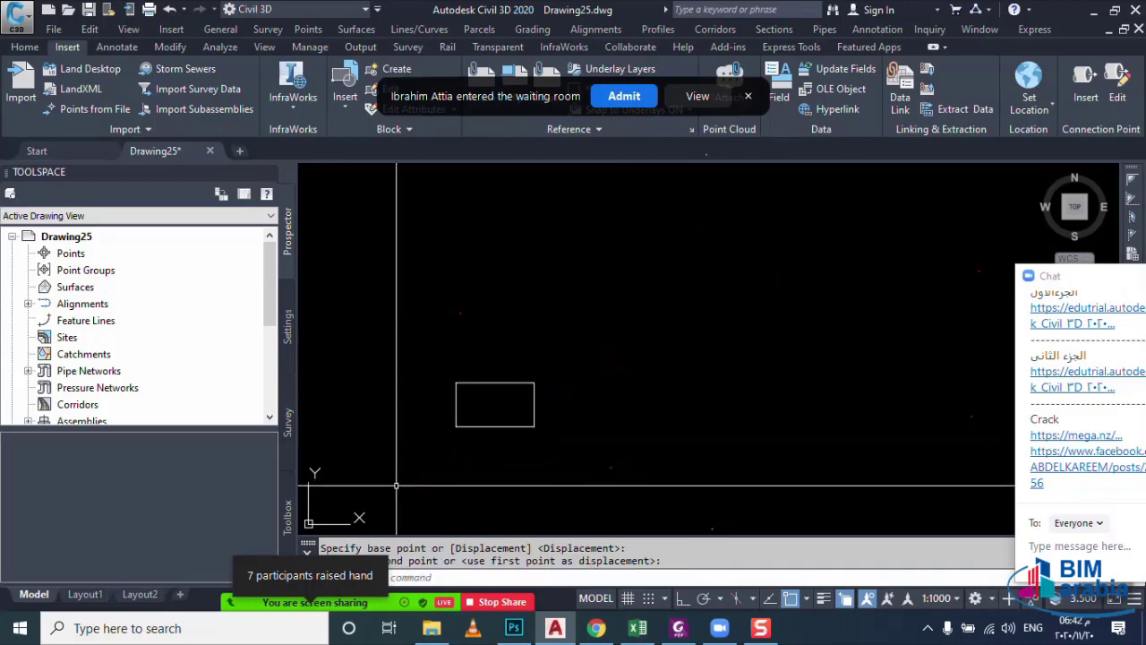
{"action": "left_click", "coordinate": [485, 416]}
{"action": "left_click", "coordinate": [456, 385]}
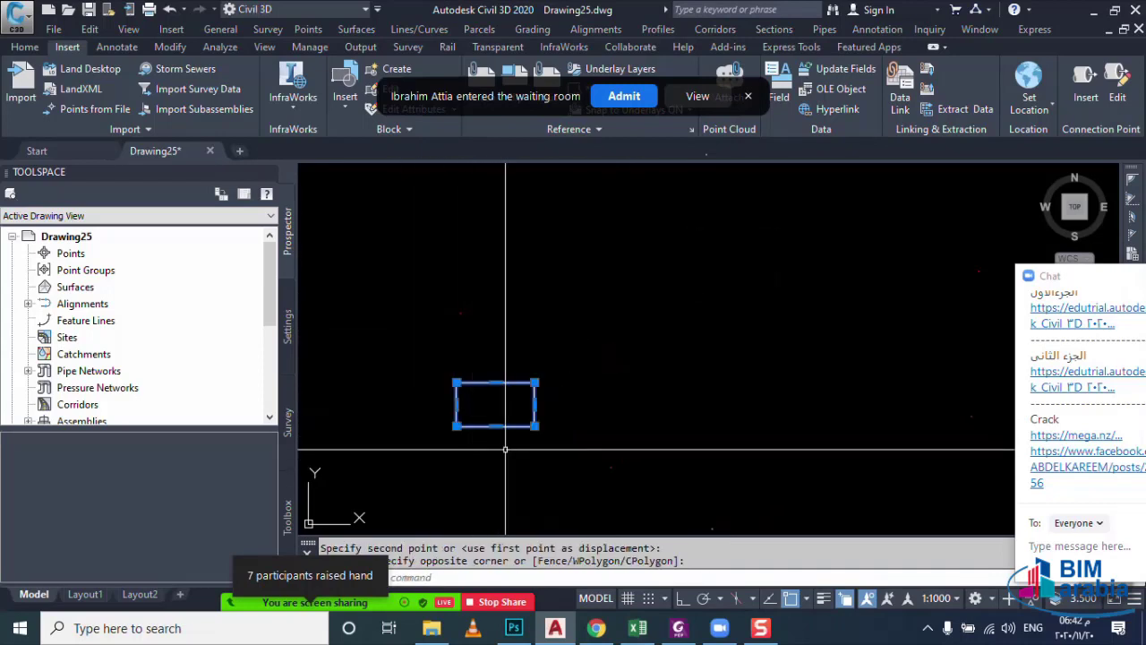
- Move the rectangle to the upper right again, then select and delete it
{"action": "type", "text": "m"}
{"action": "key", "text": "Return"}
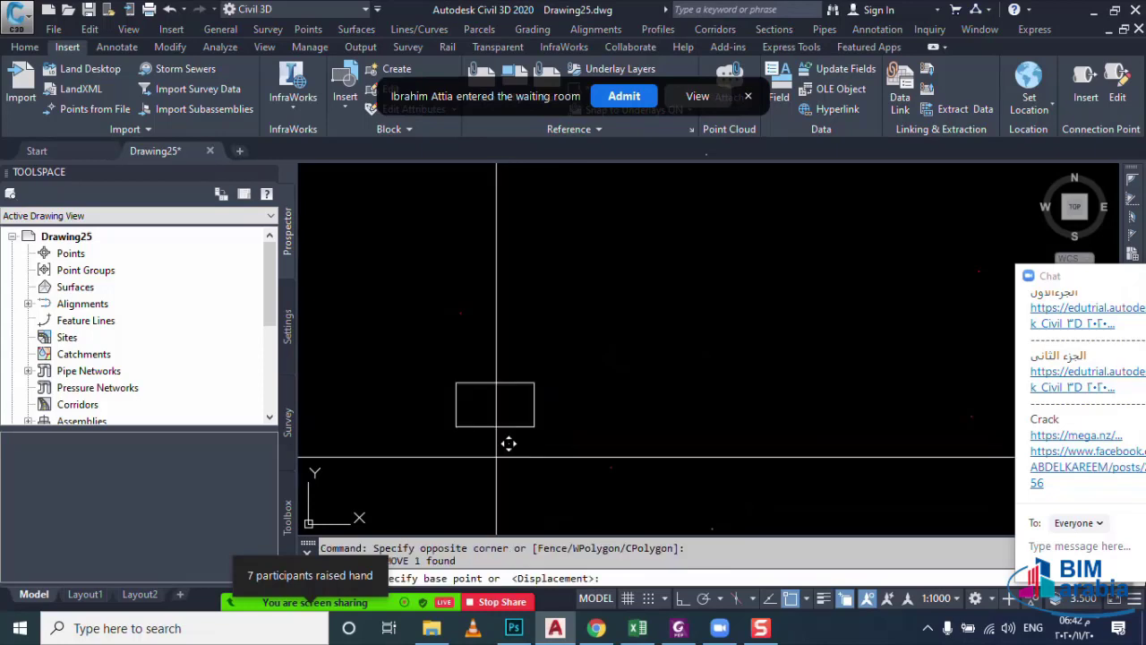
{"action": "left_click", "coordinate": [496, 404]}
{"action": "left_click", "coordinate": [741, 244]}
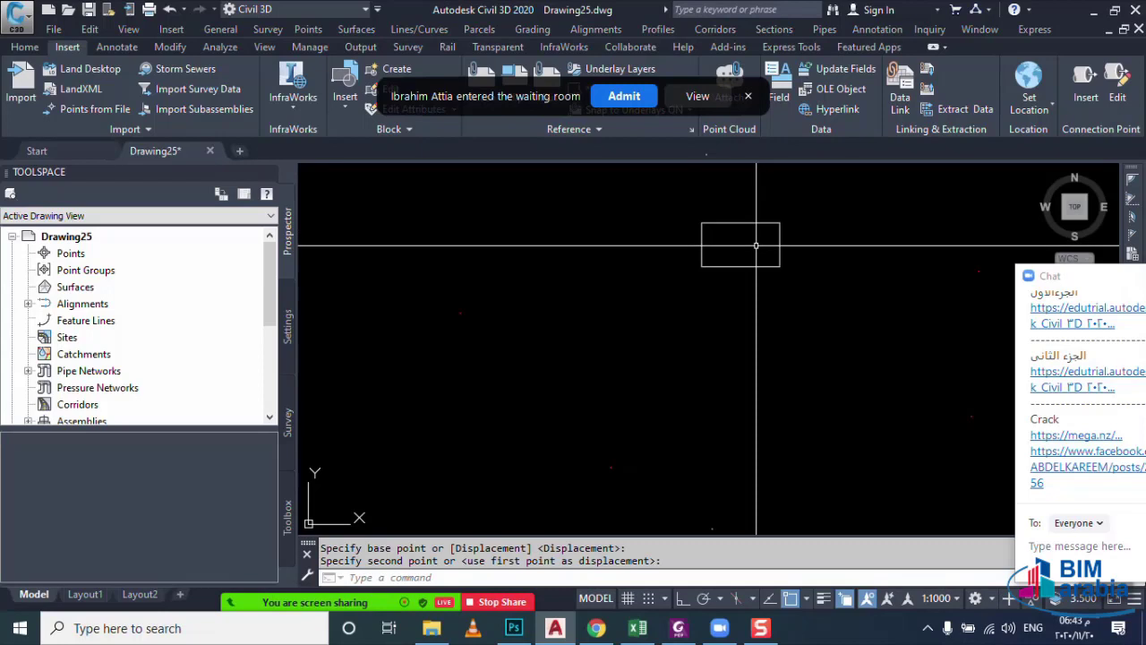
{"action": "key", "text": "Escape"}
{"action": "left_click", "coordinate": [756, 246]}
{"action": "left_click", "coordinate": [738, 289]}
{"action": "key", "text": "Delete"}
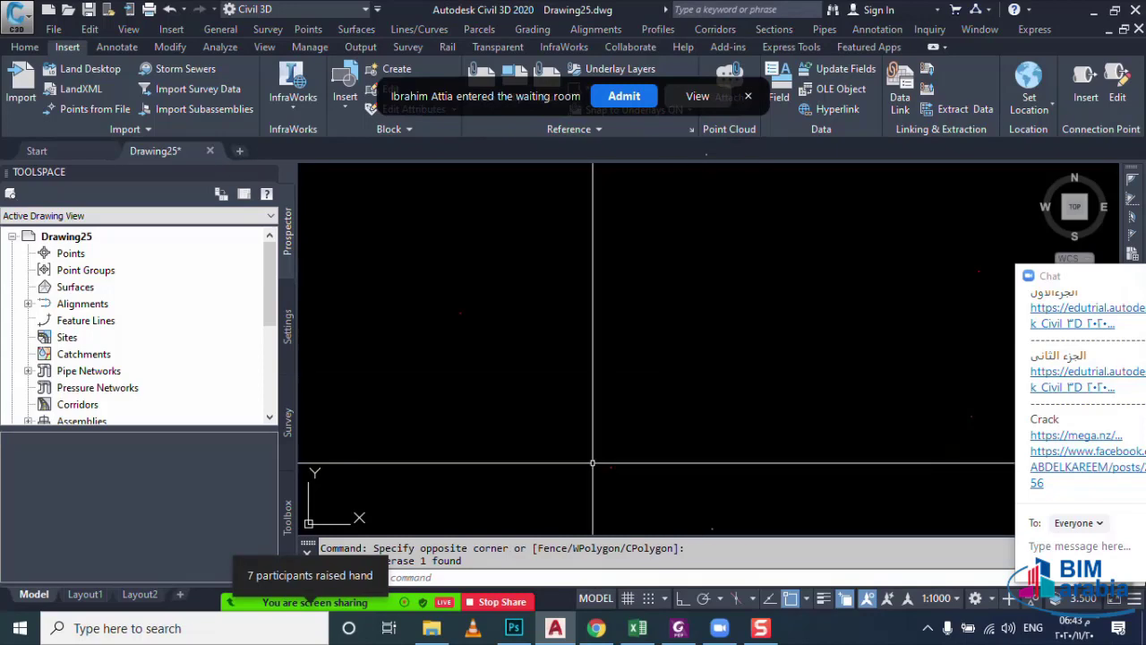
- Draw a short line segment with the L command, stopping after the first point
{"action": "key", "text": "Escape"}
{"action": "left_click", "coordinate": [486, 576]}
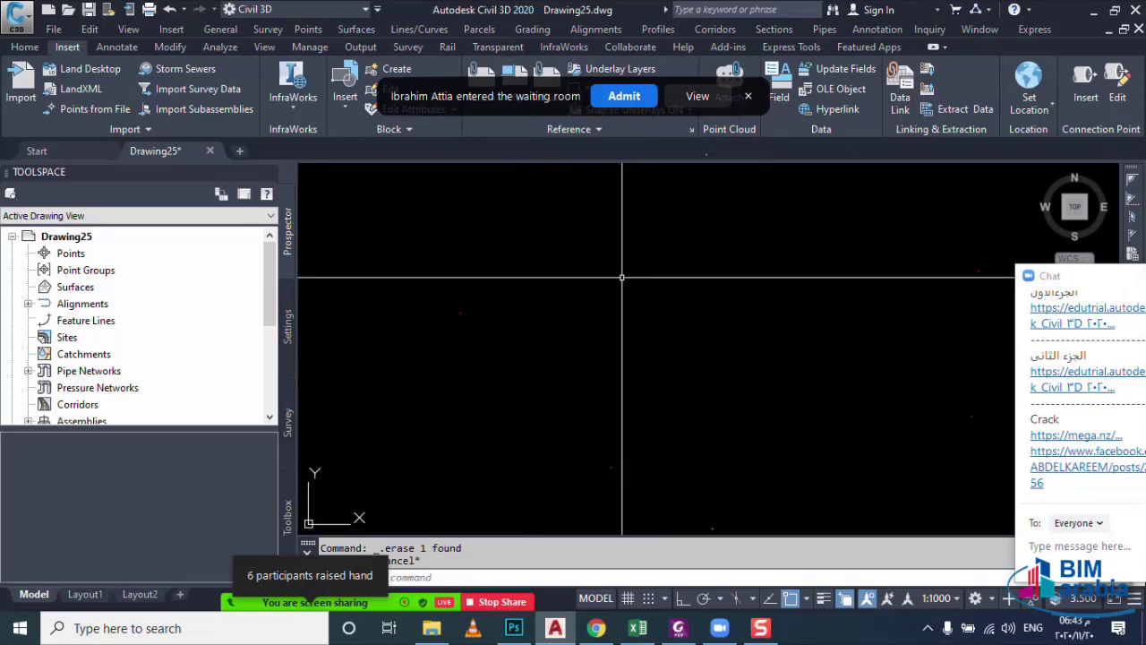
{"action": "key", "text": "Escape"}
{"action": "type", "text": "L"}
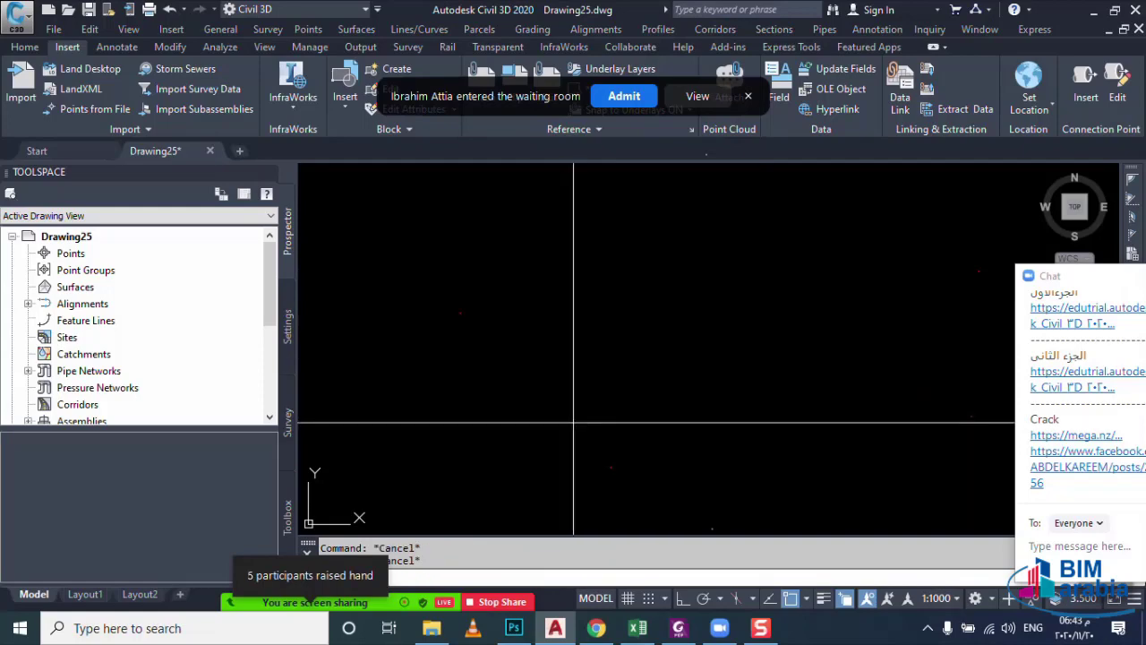
{"action": "key", "text": "Return"}
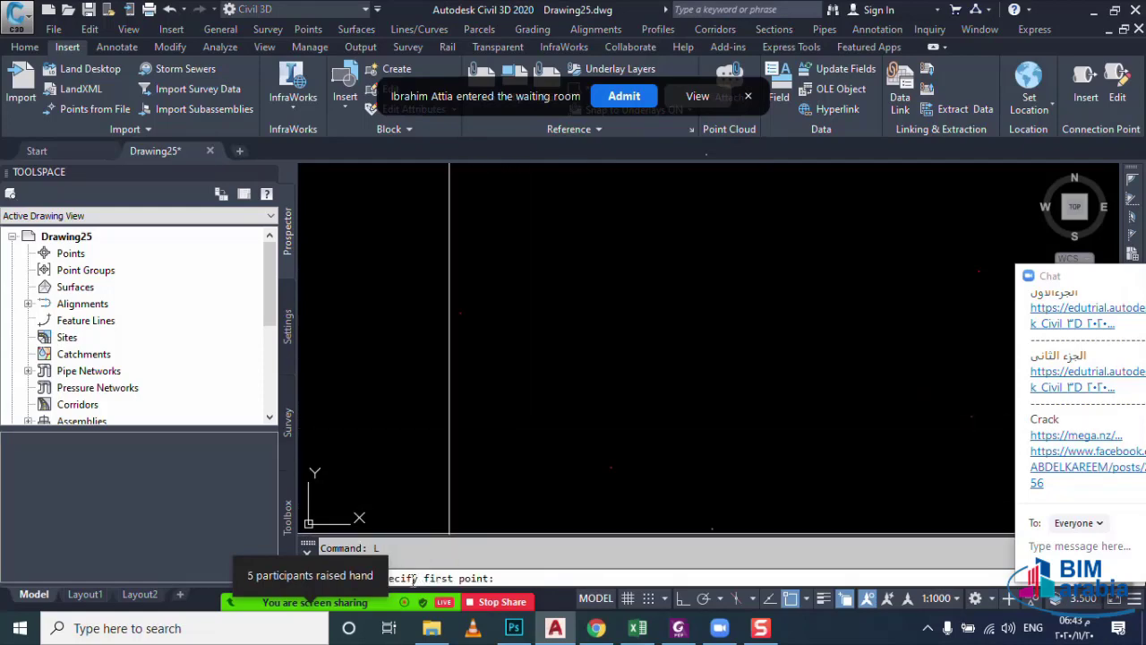
{"action": "left_click", "coordinate": [310, 587]}
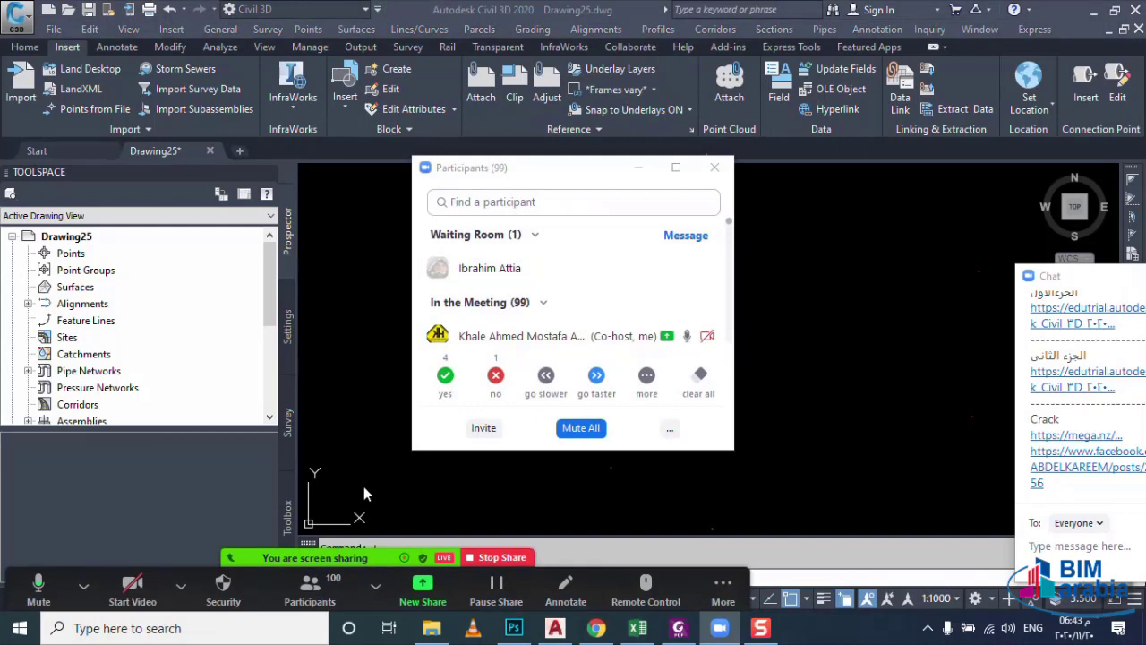
{"action": "left_click", "coordinate": [638, 169]}
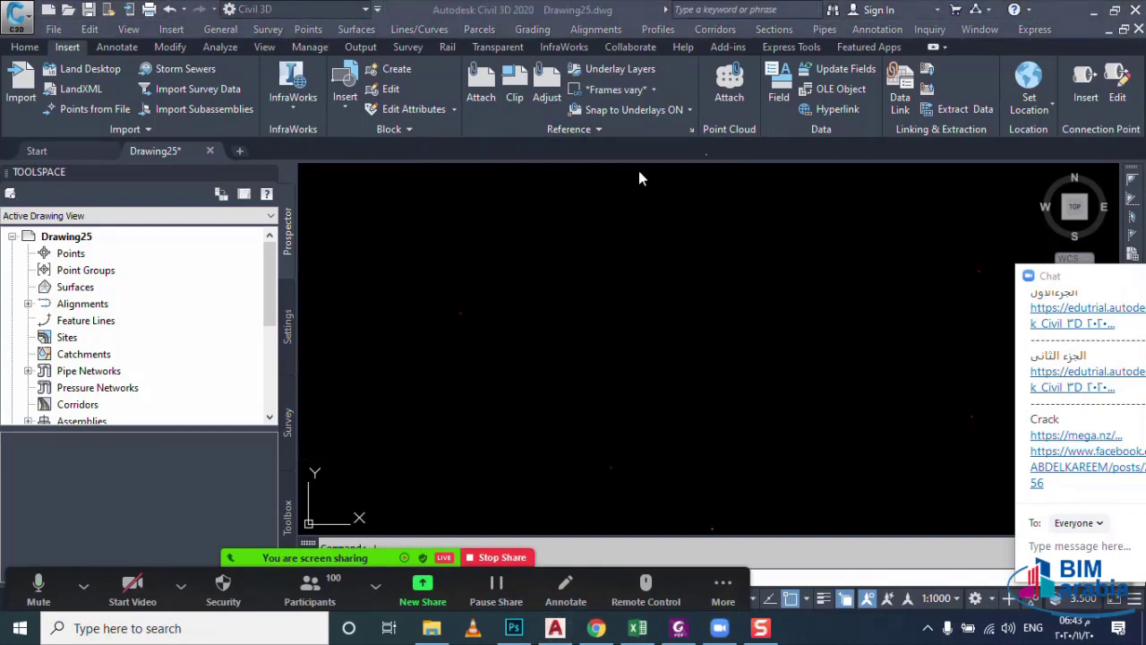
{"action": "left_click", "coordinate": [485, 413]}
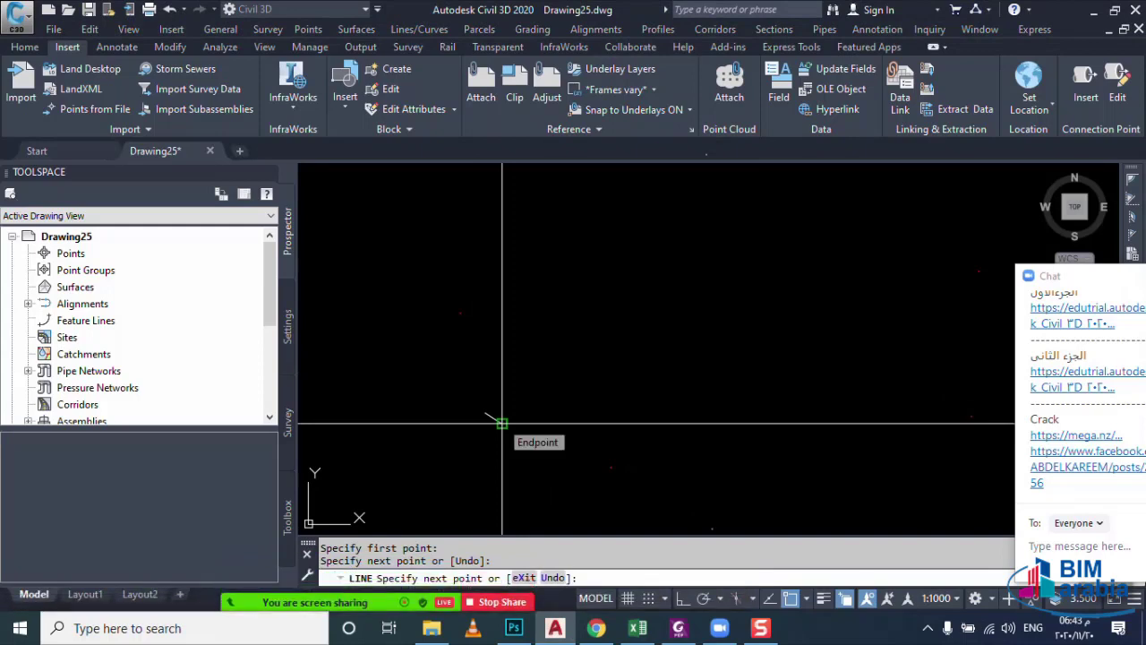
{"action": "key", "text": "Escape"}
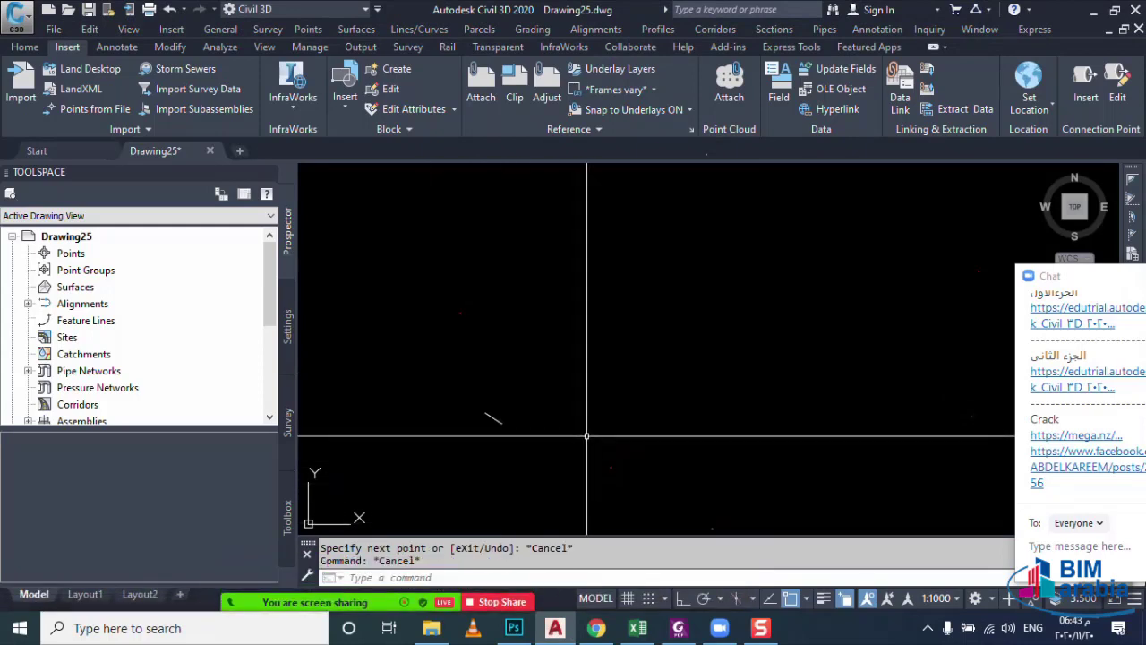
- Draw a three-segment zigzag line rising toward the upper right
{"action": "key", "text": "Return"}
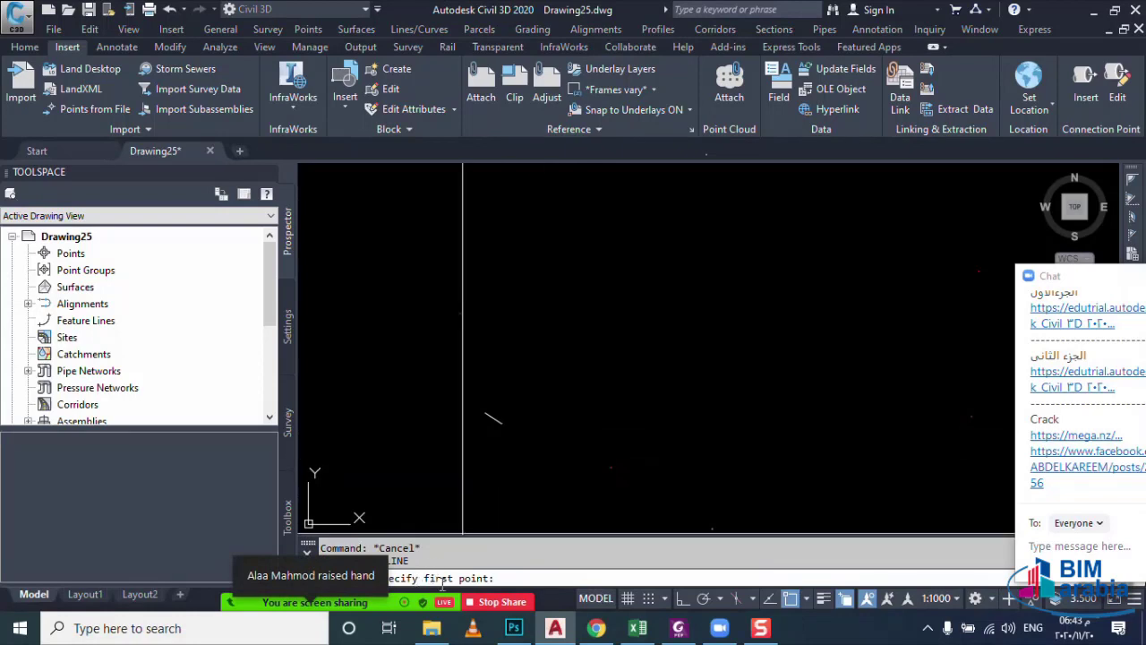
{"action": "left_click", "coordinate": [553, 452]}
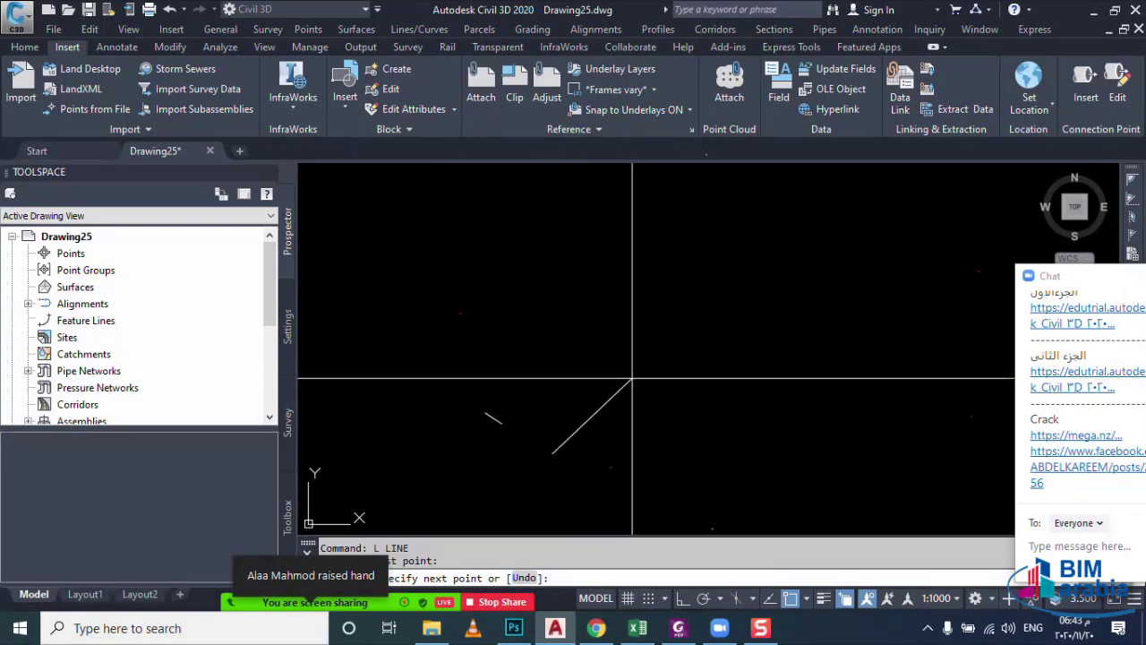
{"action": "left_click", "coordinate": [631, 379]}
{"action": "left_click", "coordinate": [795, 389]}
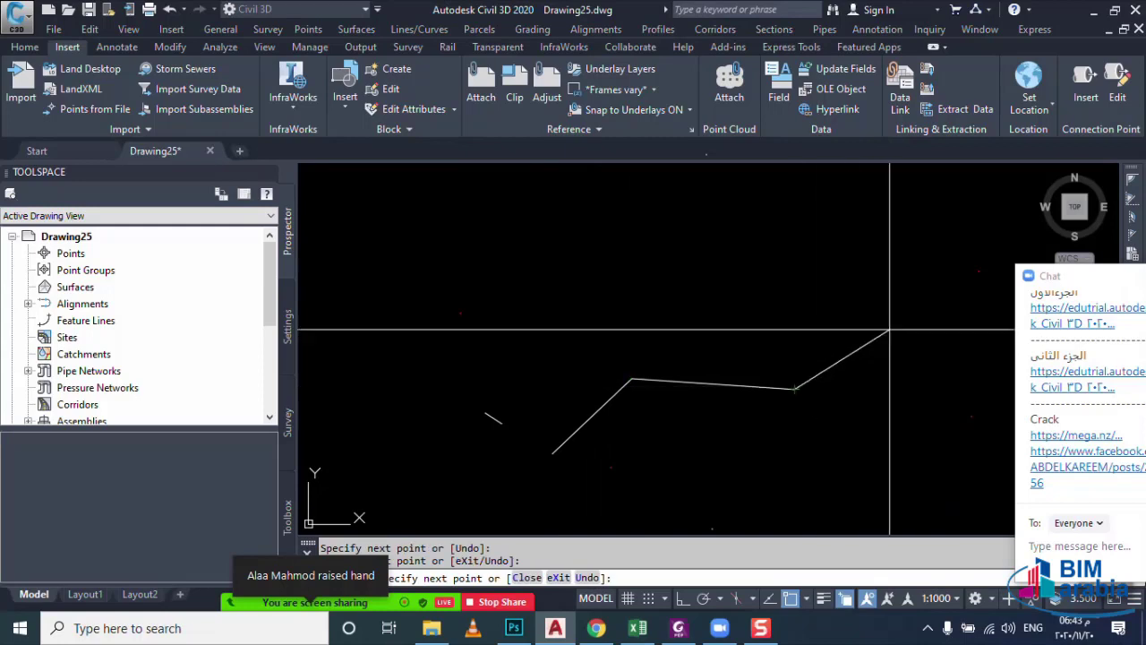
{"action": "left_click", "coordinate": [893, 326]}
{"action": "key", "text": "Escape"}
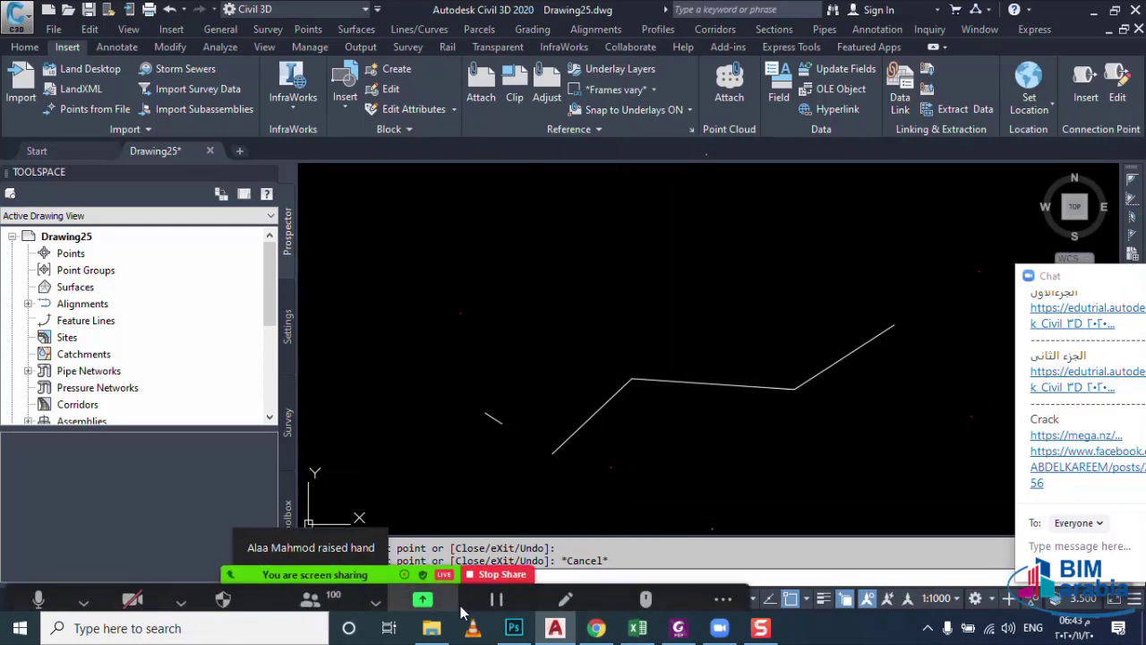
- Adjust the command line area and cancel the pending command
{"action": "mouse_move", "coordinate": [700, 581]}
{"action": "left_mouse_down"}
{"action": "mouse_move", "coordinate": [896, 9]}
{"action": "mouse_move", "coordinate": [1139, 598]}
{"action": "left_mouse_up"}
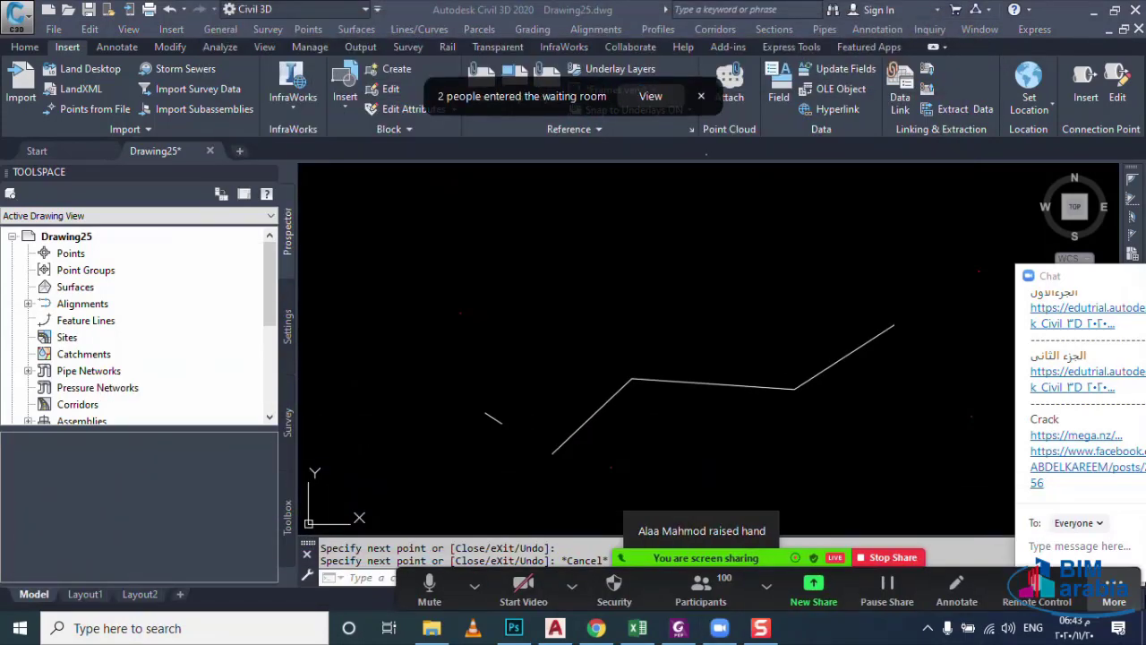
{"action": "left_click", "coordinate": [1114, 591]}
{"action": "left_click", "coordinate": [571, 587]}
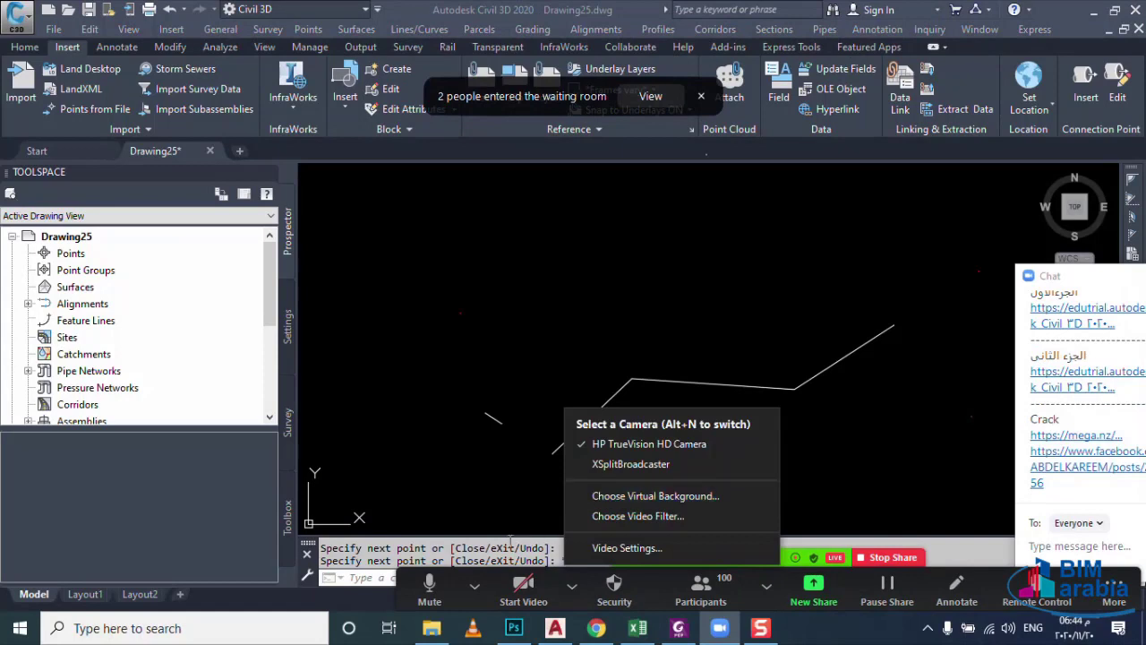
{"action": "key", "text": "Escape"}
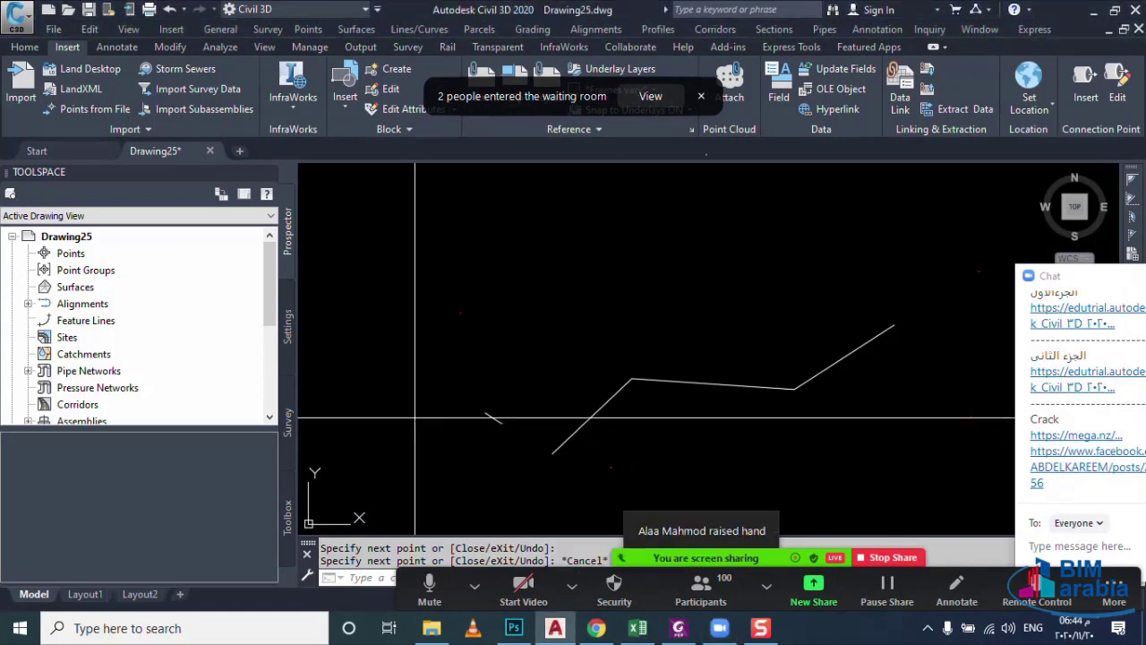
- Window-select the zigzag line and short stub, delete them, then return to the Home tab
{"action": "left_click", "coordinate": [409, 415]}
{"action": "mouse_move", "coordinate": [469, 424]}
{"action": "middle_mouse_down"}
{"action": "mouse_move", "coordinate": [437, 413]}
{"action": "mouse_move", "coordinate": [568, 420]}
{"action": "middle_mouse_up"}
{"action": "scroll", "coordinate": [437, 414], "scroll_direction": "down", "scroll_amount": 2}
{"action": "left_click", "coordinate": [468, 402]}
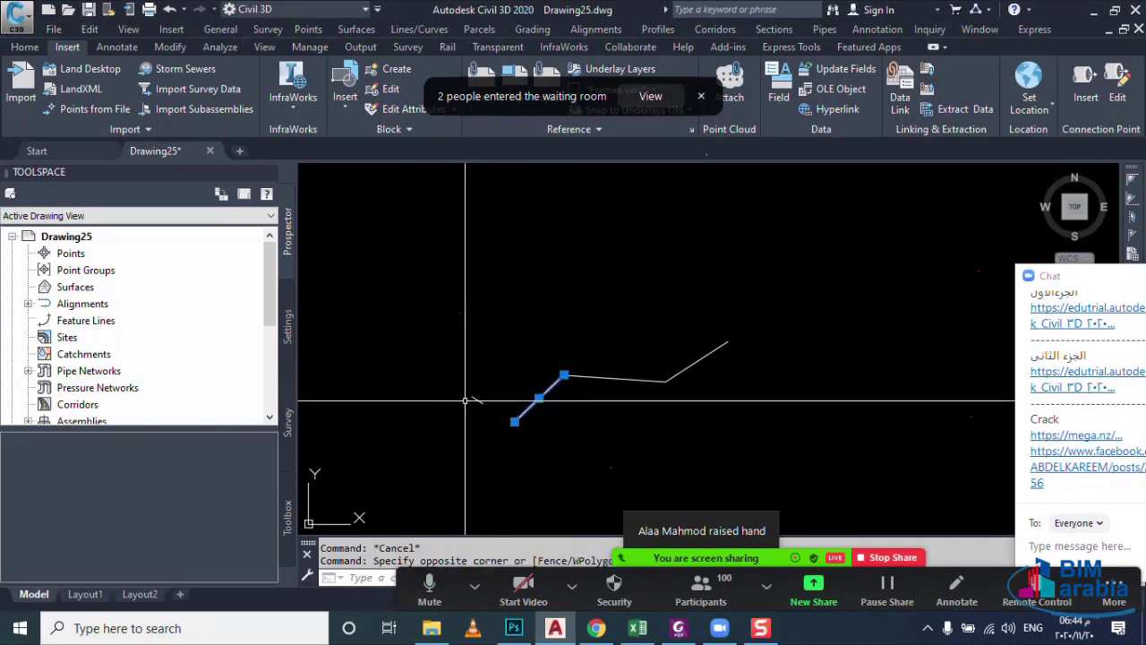
{"action": "left_click", "coordinate": [437, 432]}
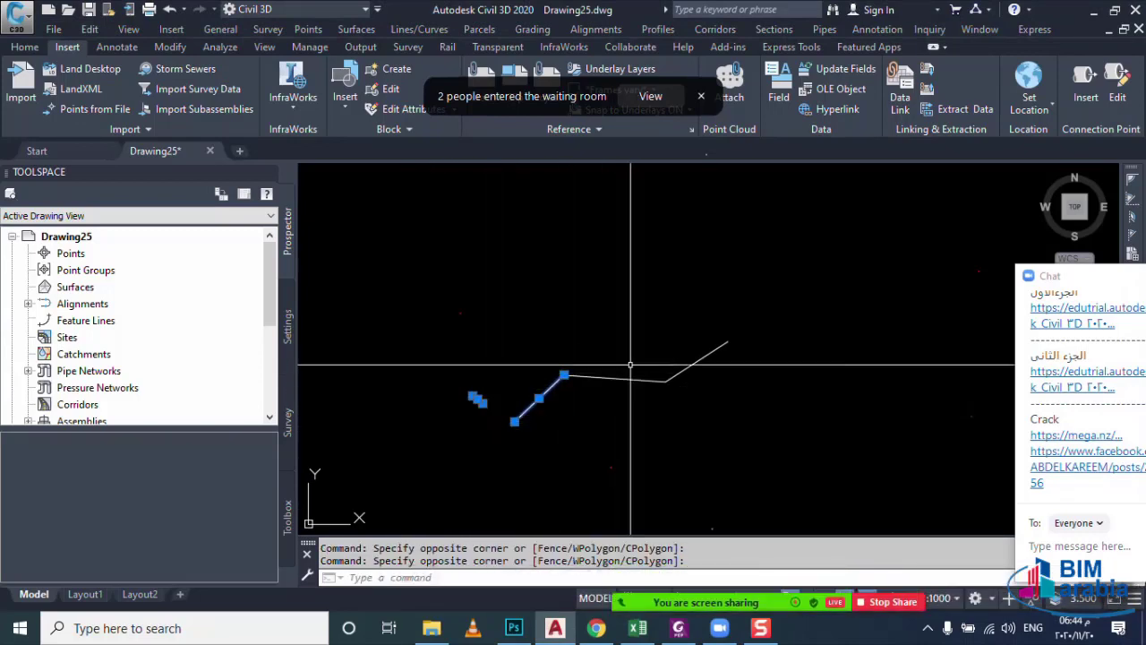
{"action": "left_click", "coordinate": [680, 385]}
{"action": "left_click", "coordinate": [515, 419]}
{"action": "key", "text": "Delete"}
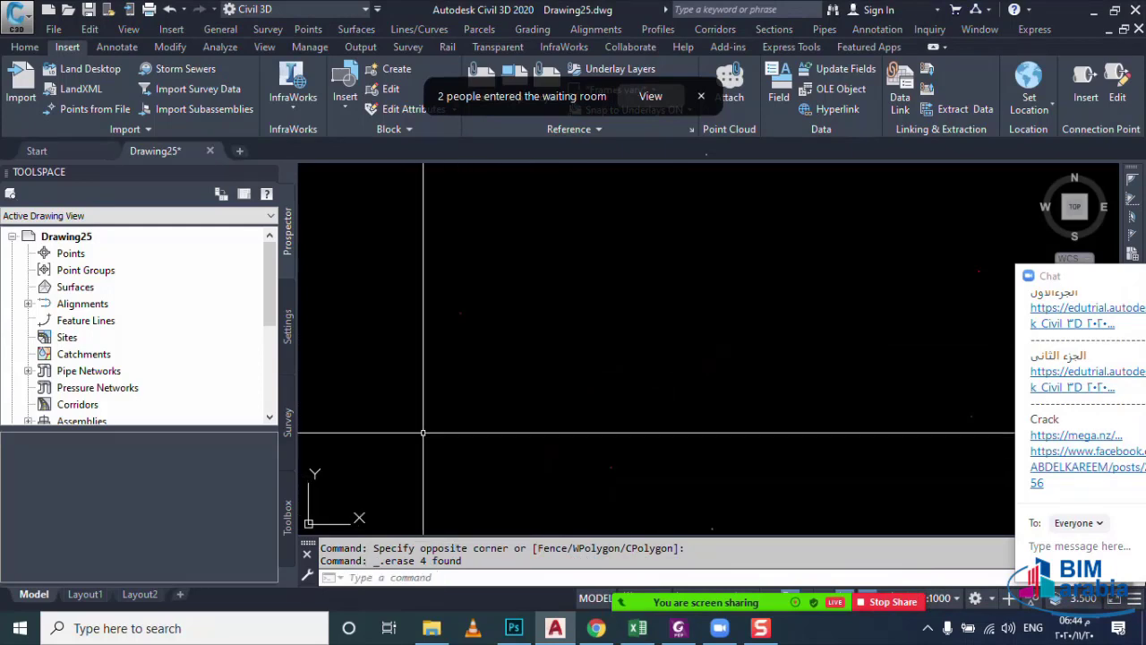
{"action": "key", "text": "Escape"}
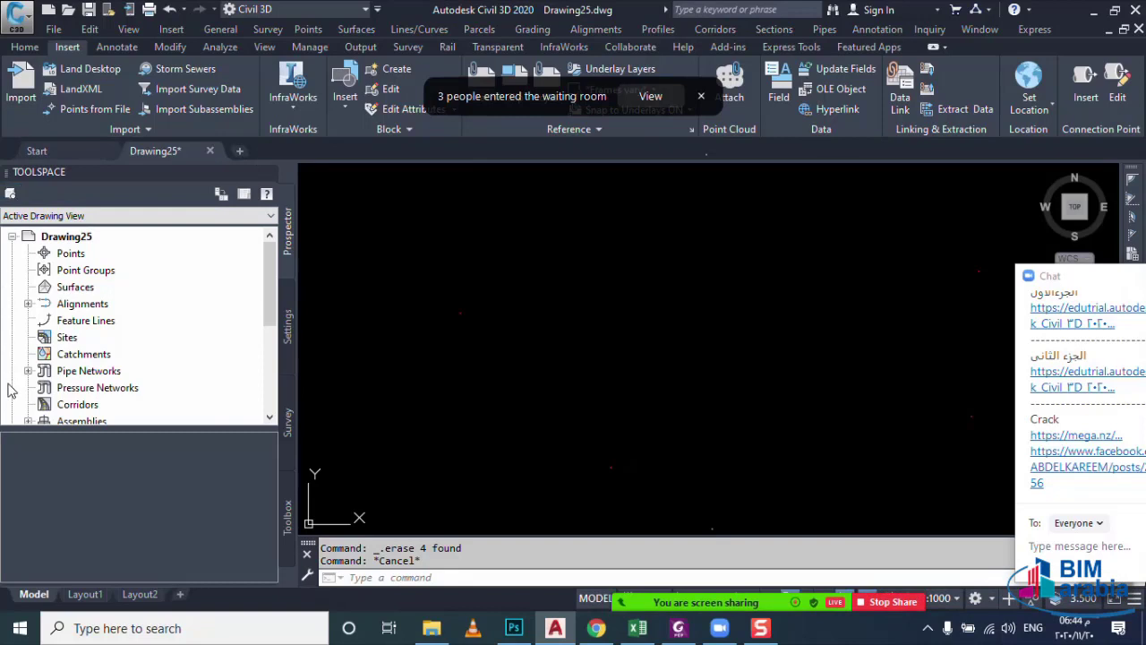
{"action": "left_click", "coordinate": [25, 46]}
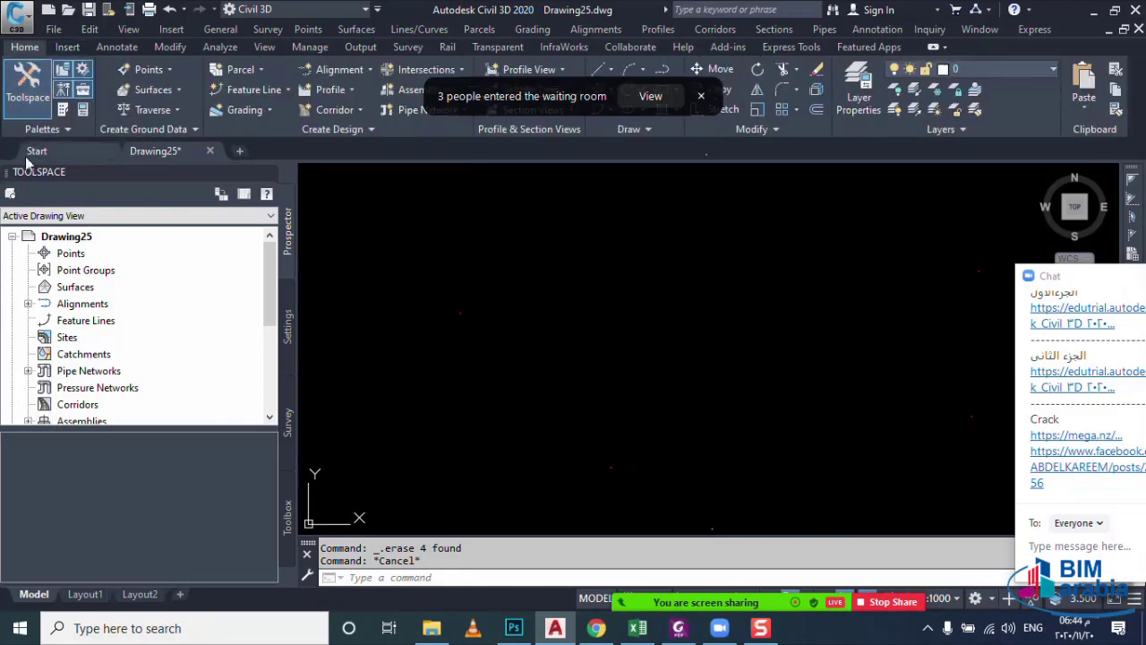
{"action": "mouse_move", "coordinate": [39, 172]}
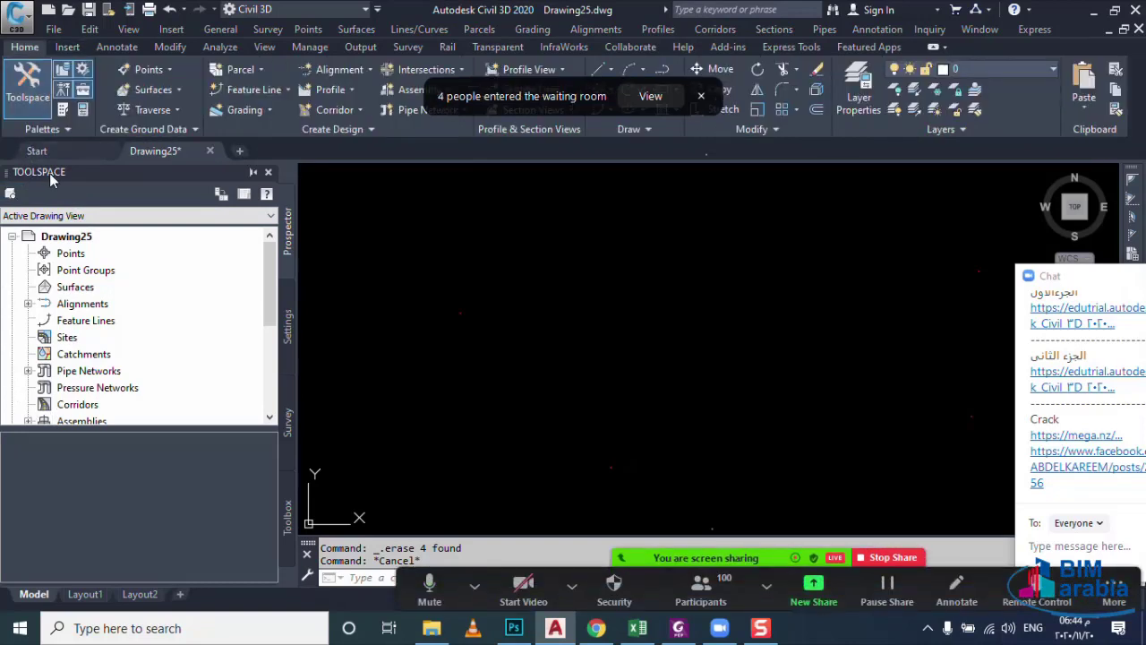
{"action": "left_click", "coordinate": [30, 89]}
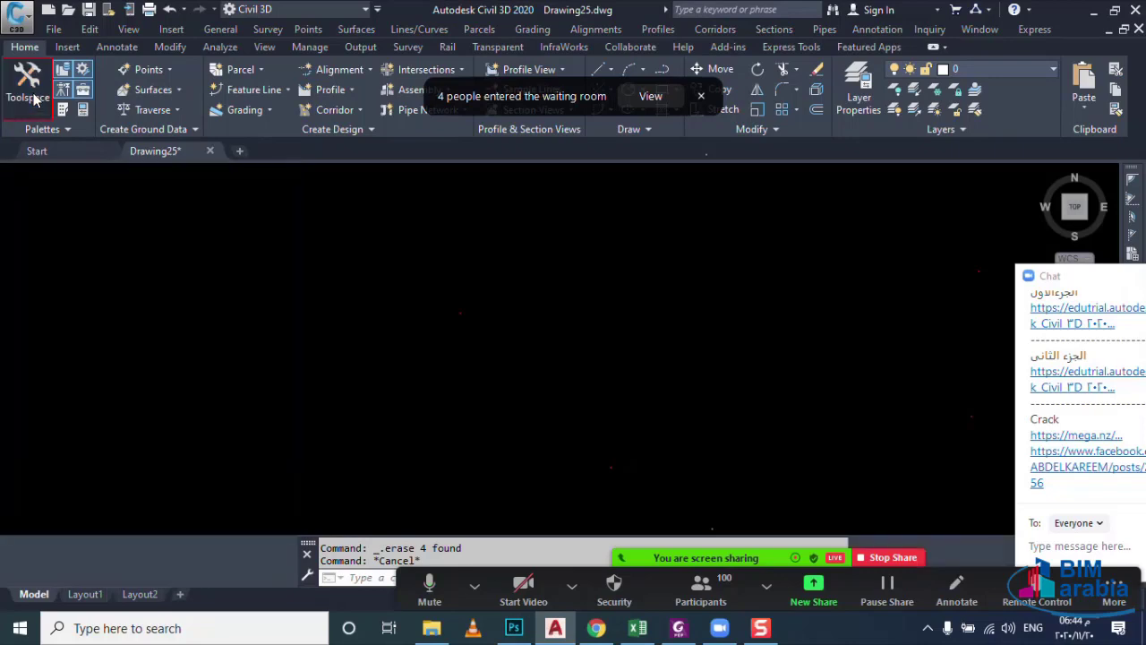
{"action": "left_click", "coordinate": [34, 97]}
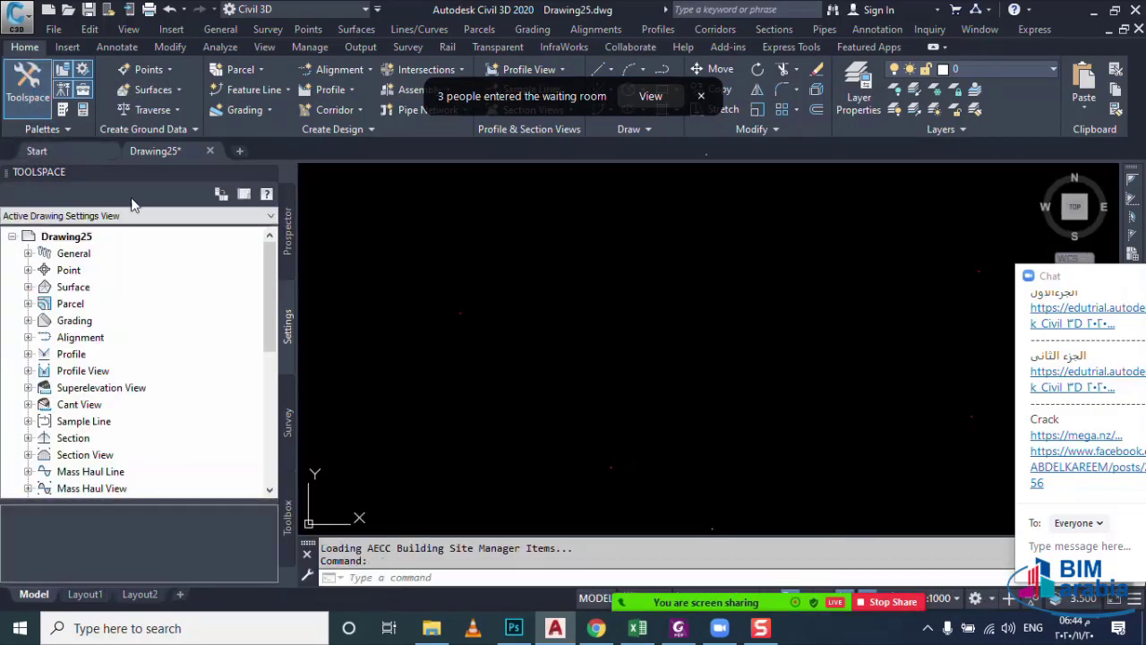
{"action": "left_click", "coordinate": [289, 242]}
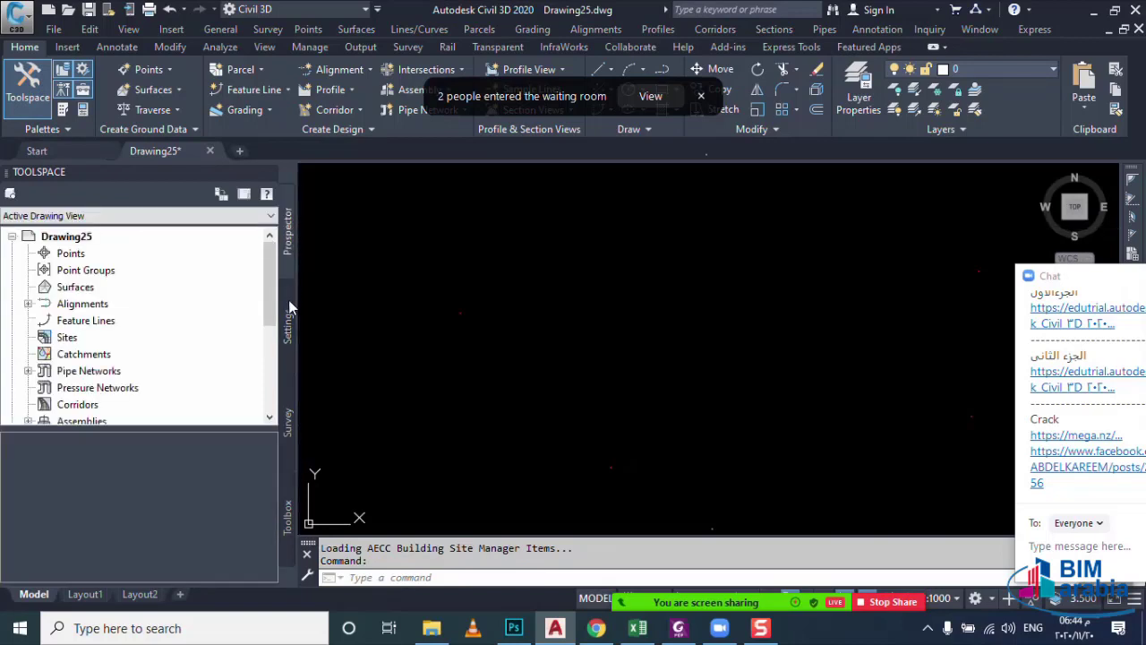
{"action": "left_click", "coordinate": [288, 324]}
{"action": "left_click", "coordinate": [286, 425]}
{"action": "left_click", "coordinate": [288, 505]}
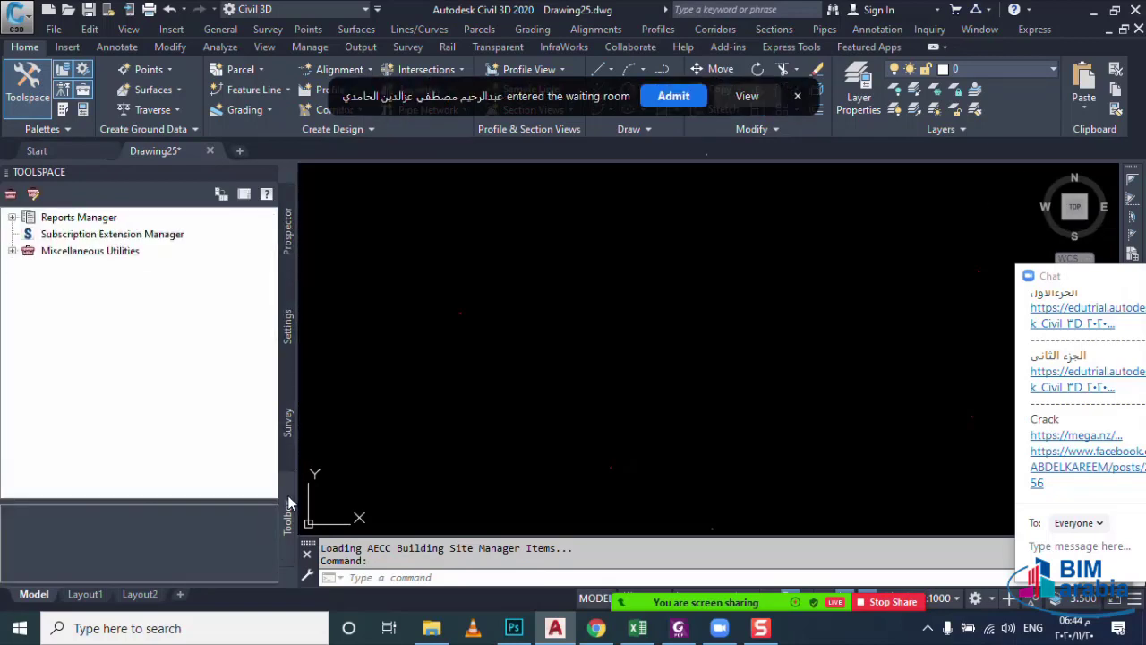
{"action": "left_click", "coordinate": [287, 241]}
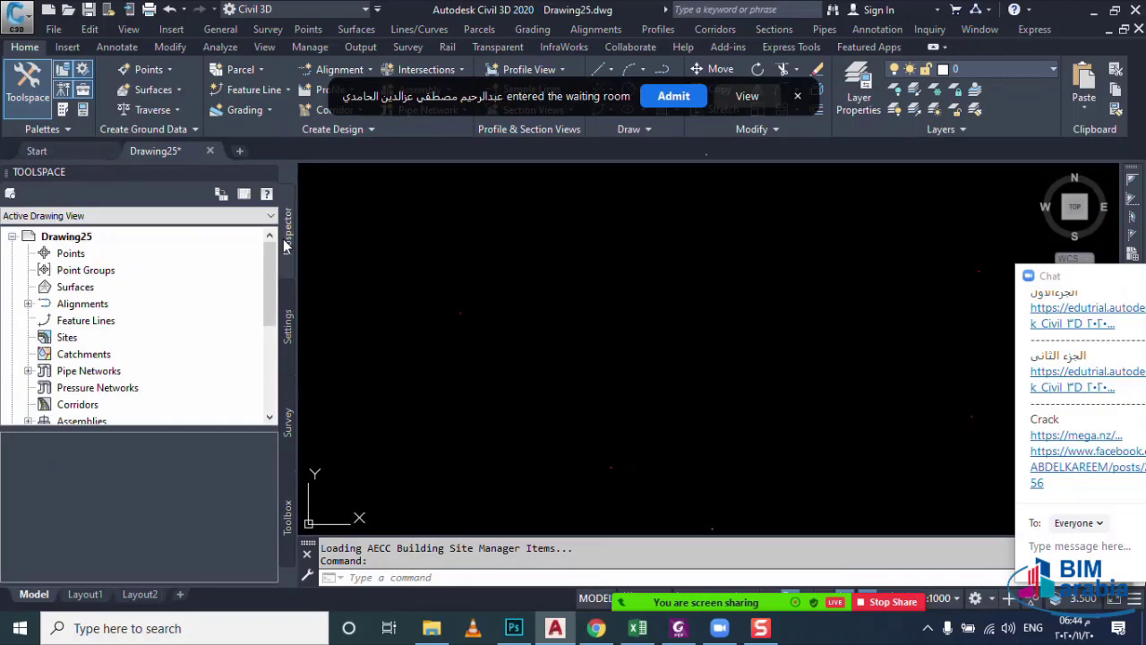
{"action": "left_click", "coordinate": [72, 47]}
{"action": "left_click", "coordinate": [121, 48]}
{"action": "left_click", "coordinate": [157, 52]}
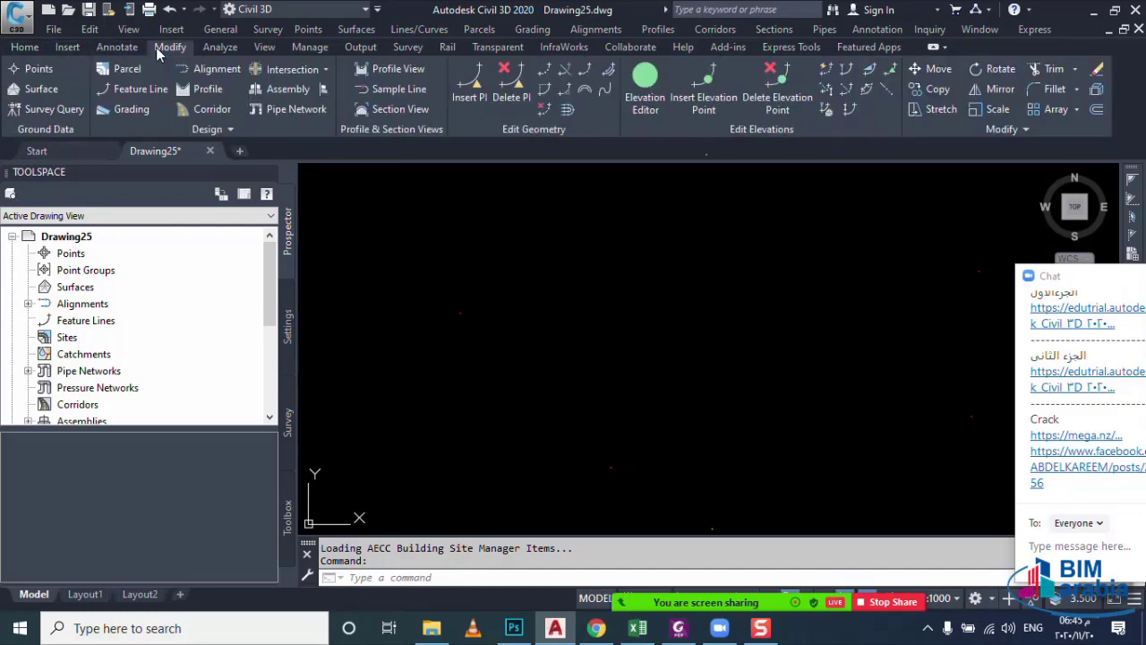
{"action": "left_click", "coordinate": [37, 50]}
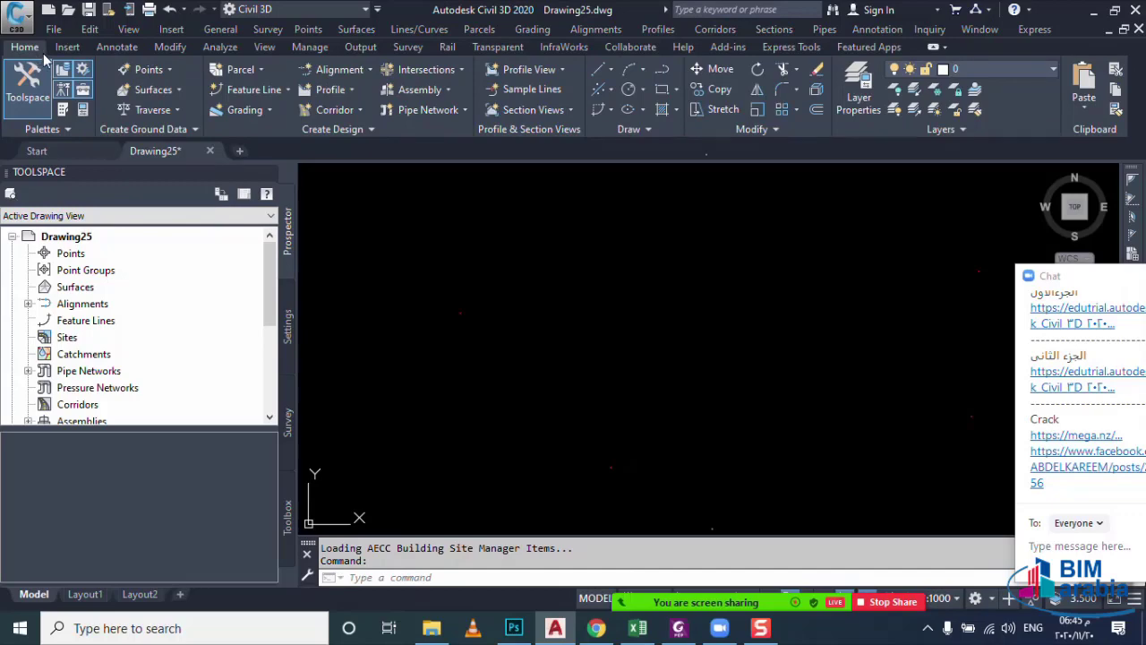
{"action": "left_click", "coordinate": [52, 30]}
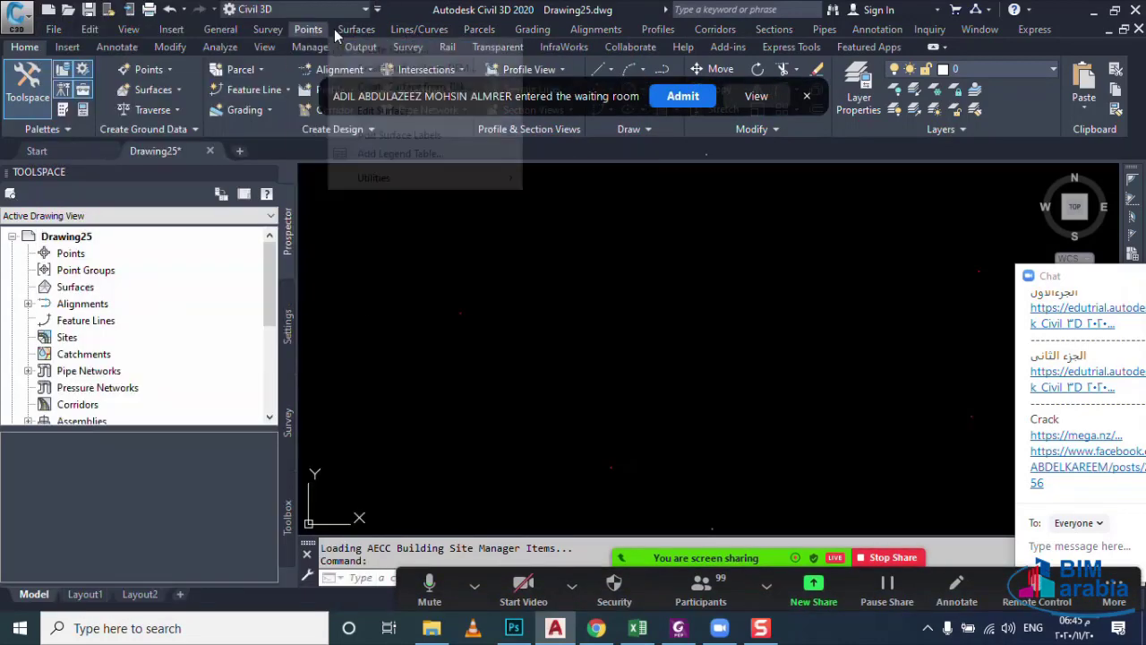
{"action": "left_click", "coordinate": [403, 268]}
{"action": "left_click", "coordinate": [397, 268]}
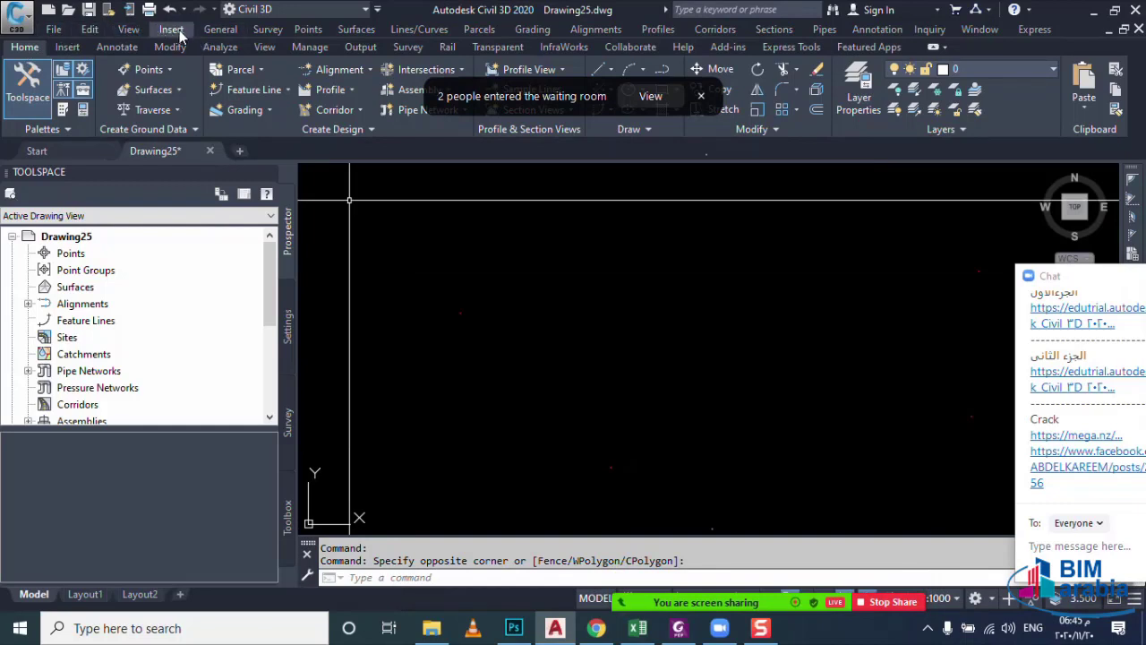
- Hide the classic menu bar from the Quick Access dropdown, then show it again
{"action": "left_click", "coordinate": [378, 9]}
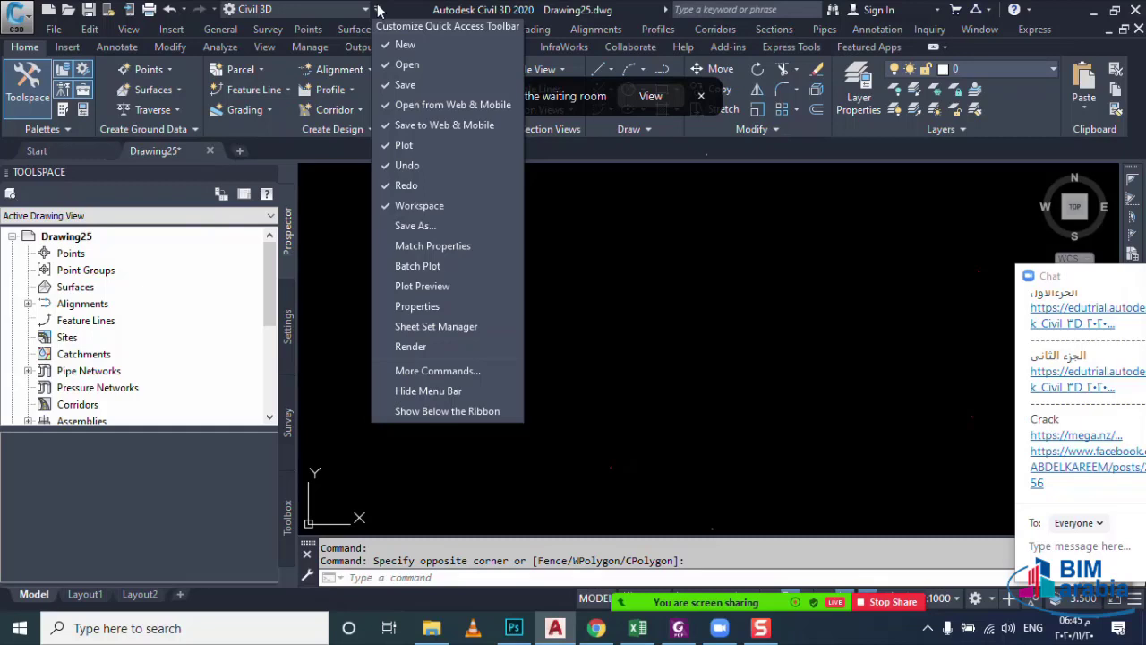
{"action": "left_click", "coordinate": [445, 391]}
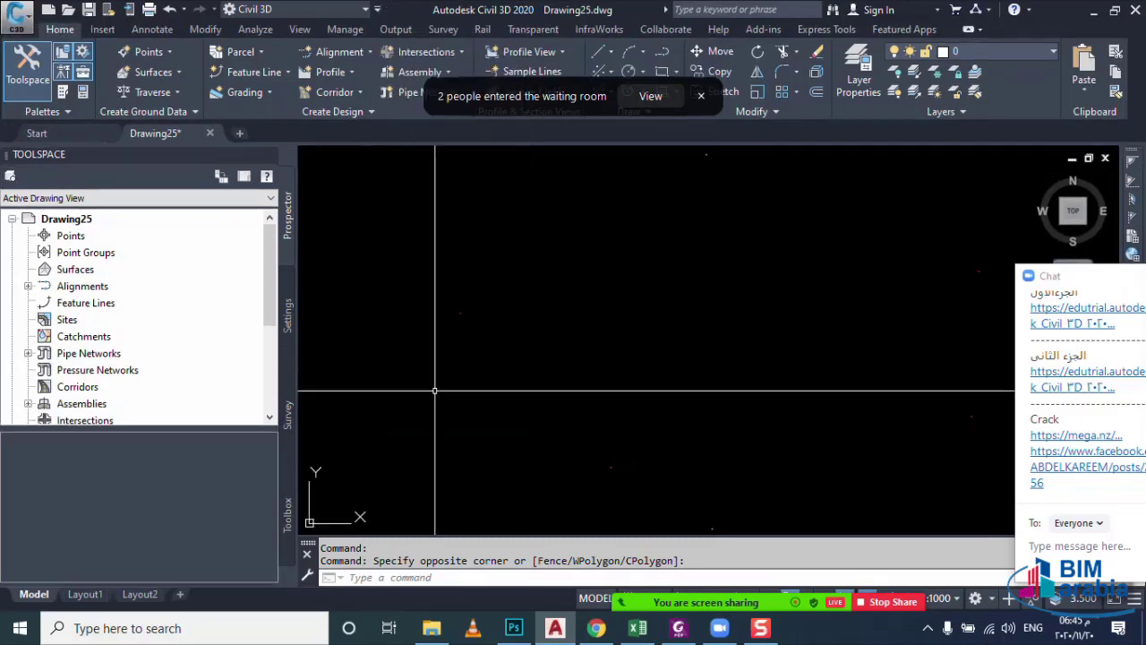
{"action": "left_click", "coordinate": [380, 10]}
{"action": "left_click", "coordinate": [428, 392]}
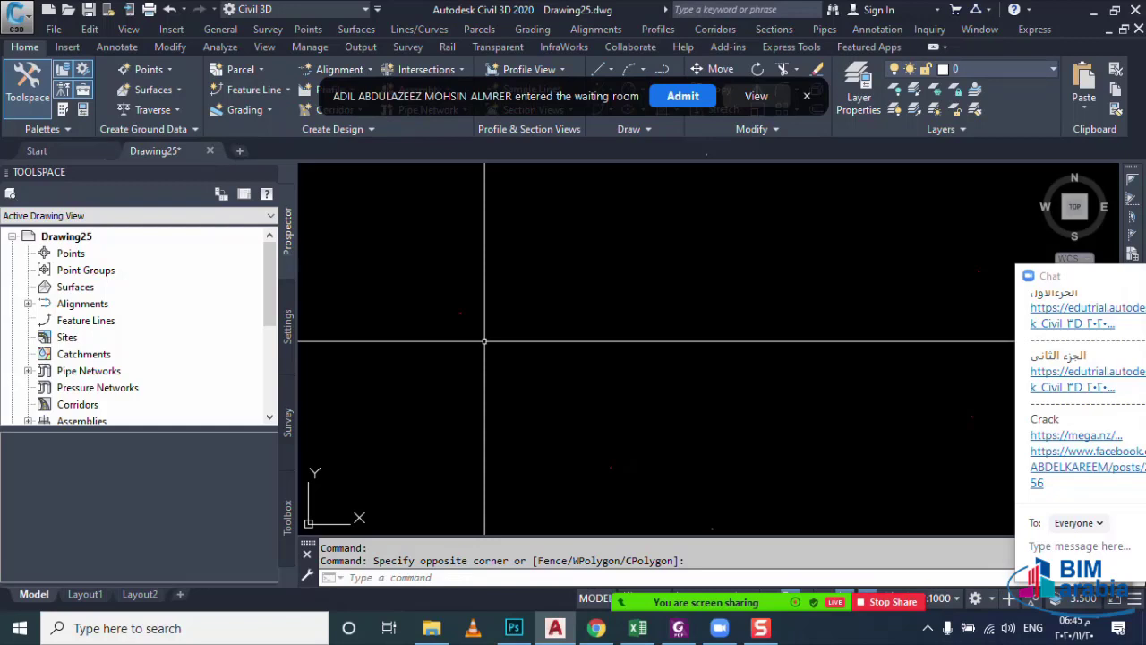
- Bring Civil 3D back into focus and drop down the workspace list
{"action": "left_click", "coordinate": [806, 97]}
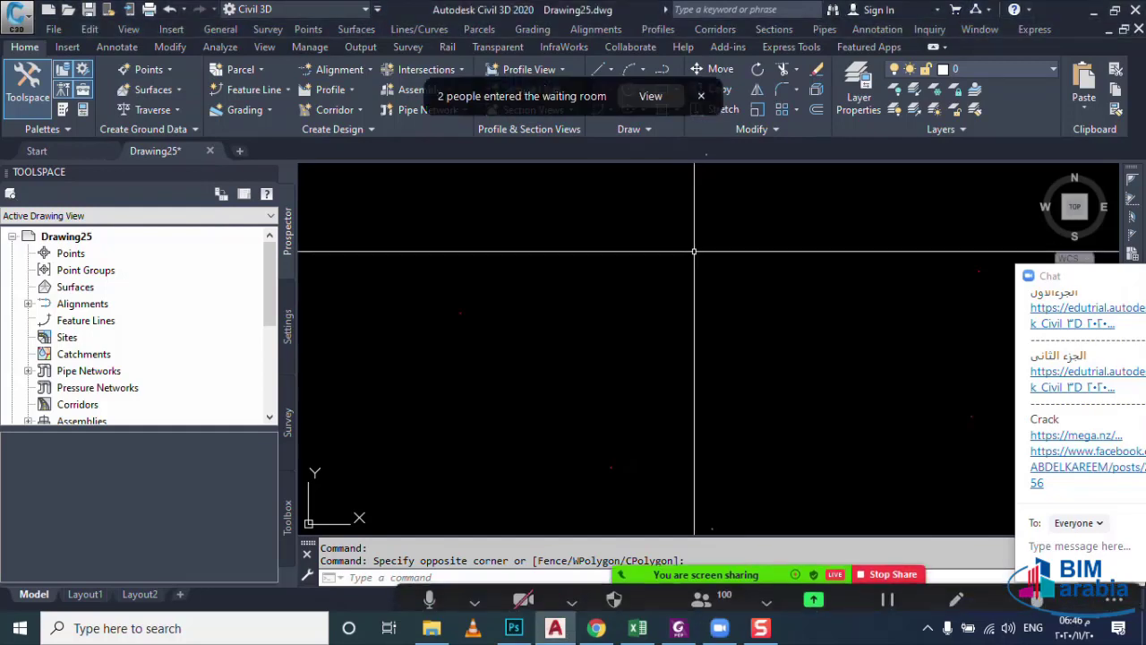
{"action": "left_click", "coordinate": [644, 267]}
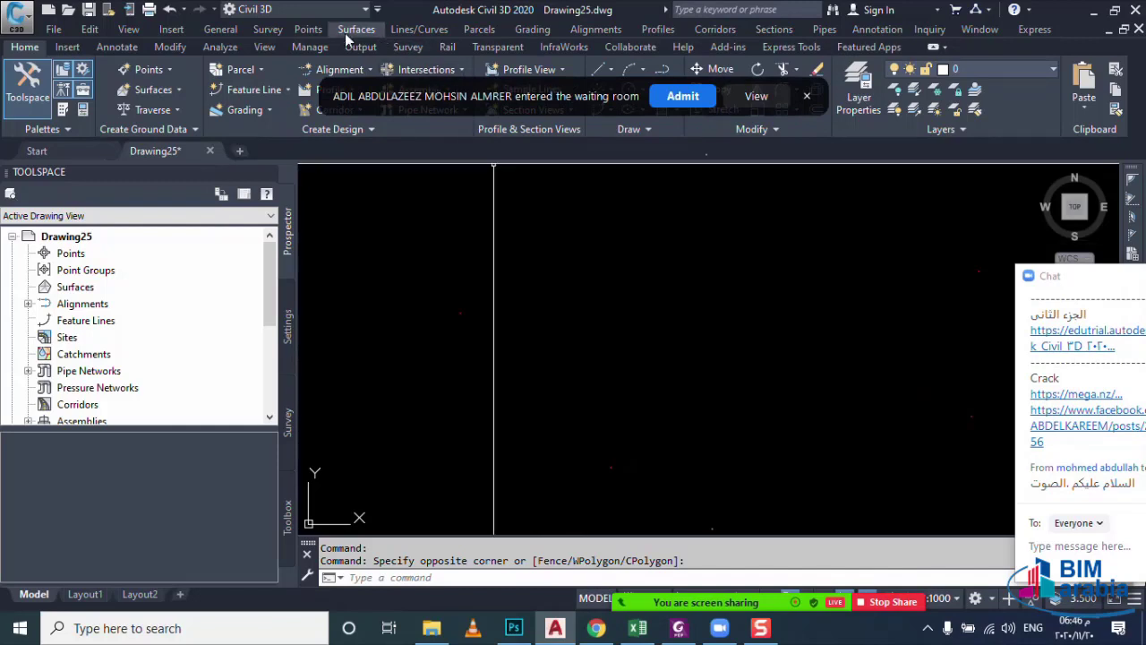
{"action": "left_click", "coordinate": [315, 18]}
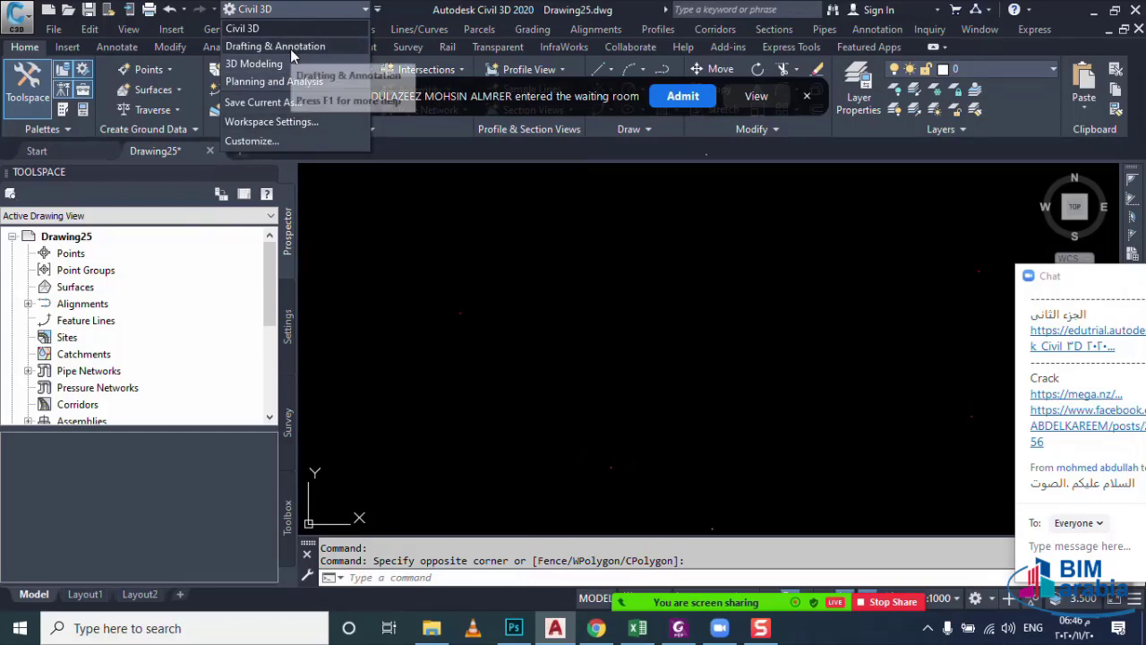
- Switch to the Drafting & Annotation workspace, then back to the Civil 3D workspace
{"action": "left_click", "coordinate": [290, 49]}
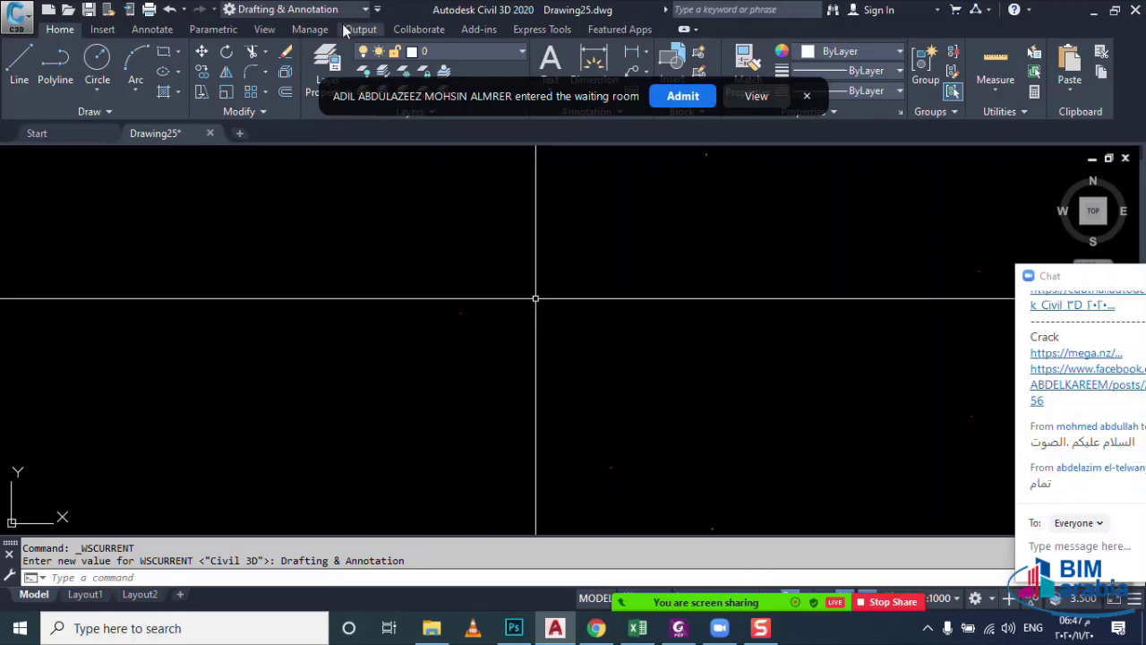
{"action": "left_click", "coordinate": [364, 11]}
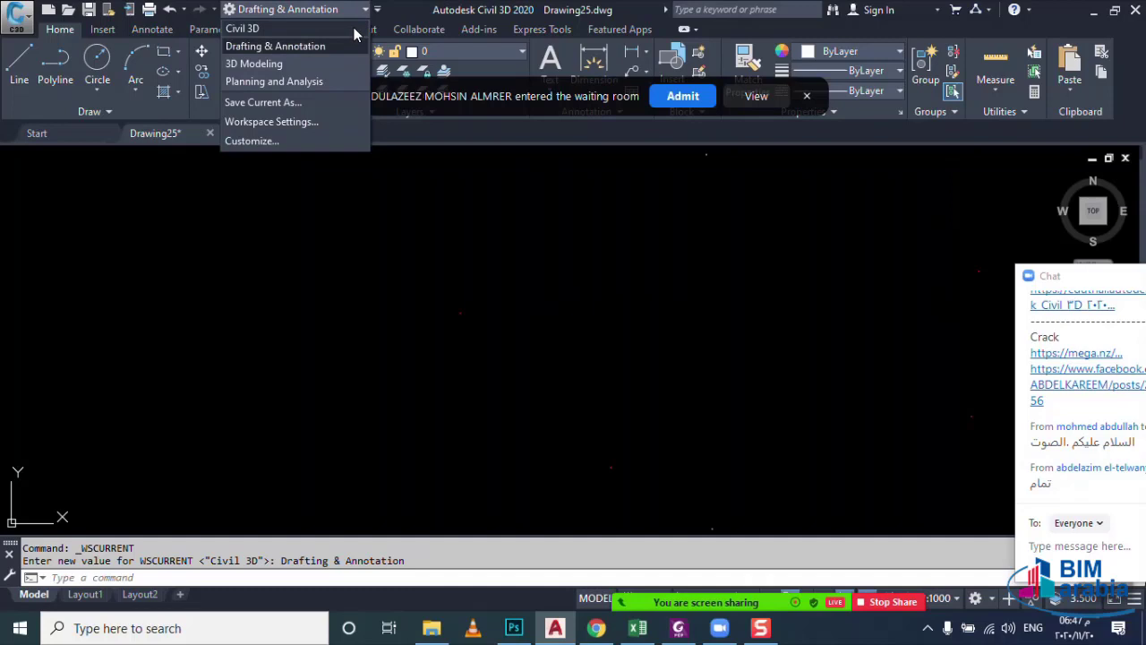
{"action": "left_click", "coordinate": [353, 32]}
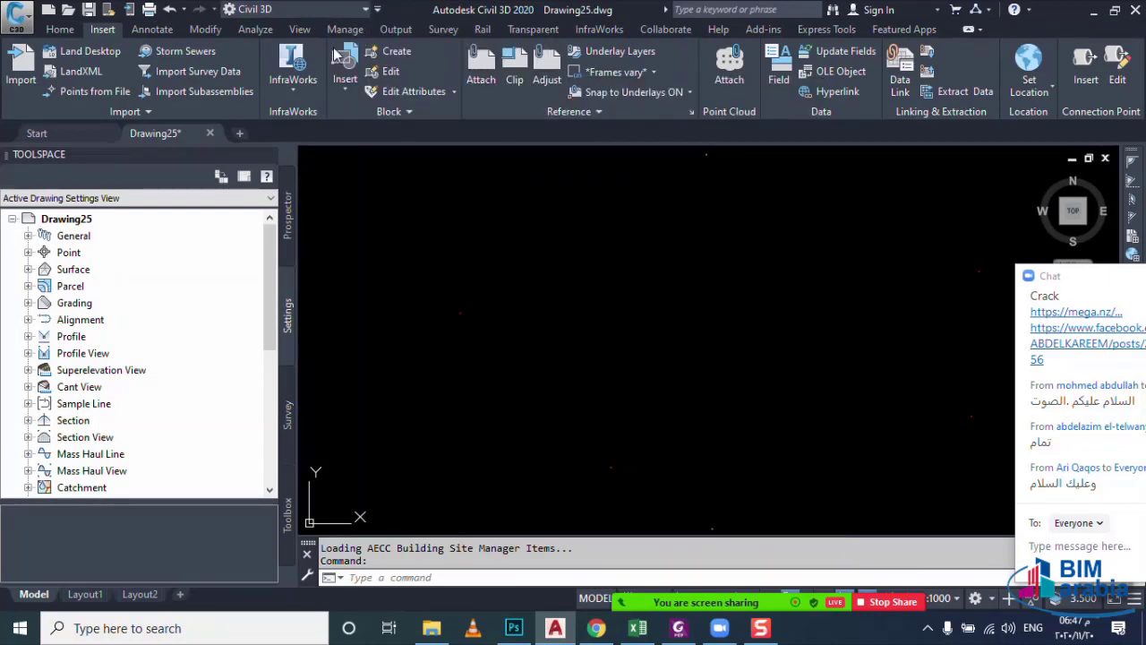
- Show the menu bar, open the Prospector tree, and switch to the BiM Arabia folder
{"action": "left_click", "coordinate": [377, 10]}
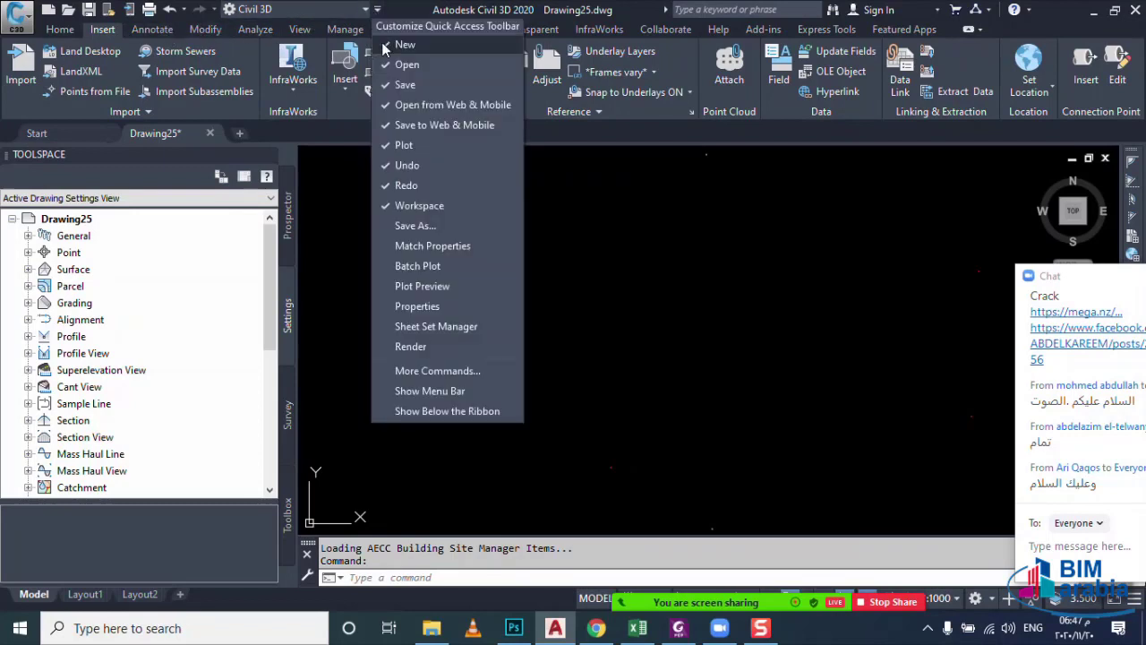
{"action": "left_click", "coordinate": [442, 391]}
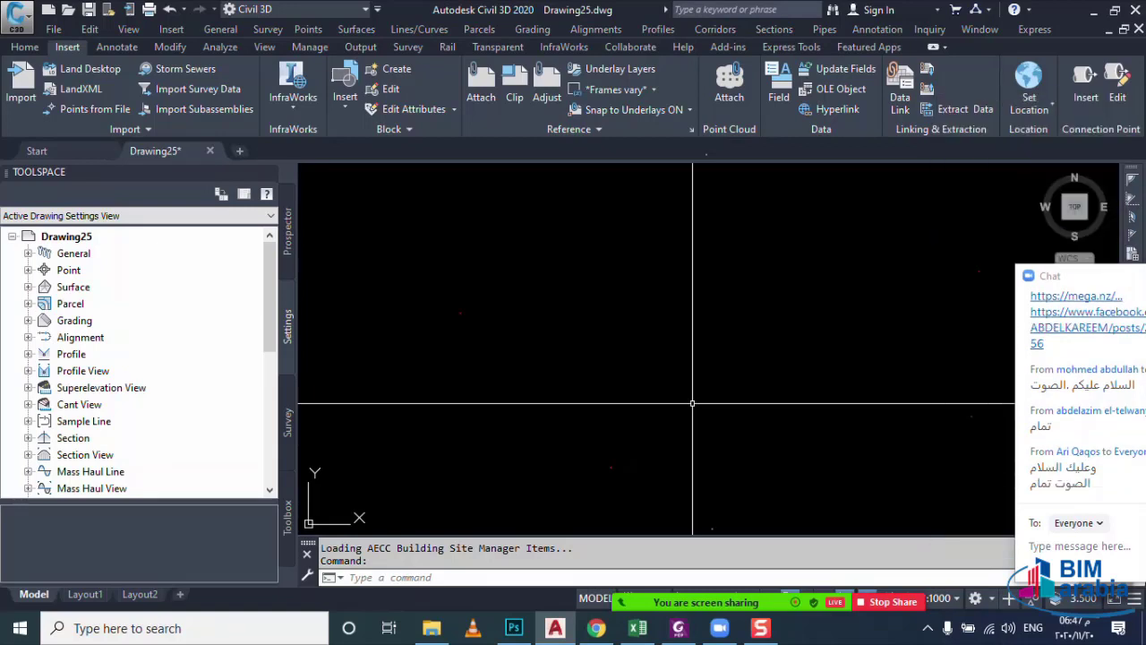
{"action": "left_click", "coordinate": [289, 262]}
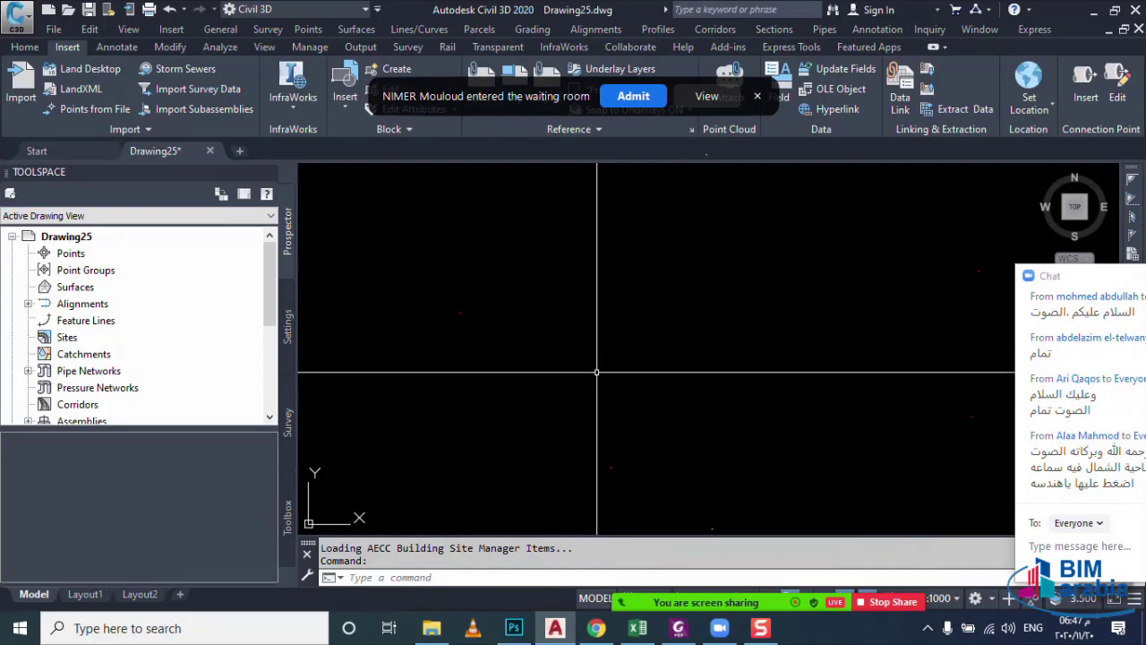
{"action": "left_click", "coordinate": [432, 628]}
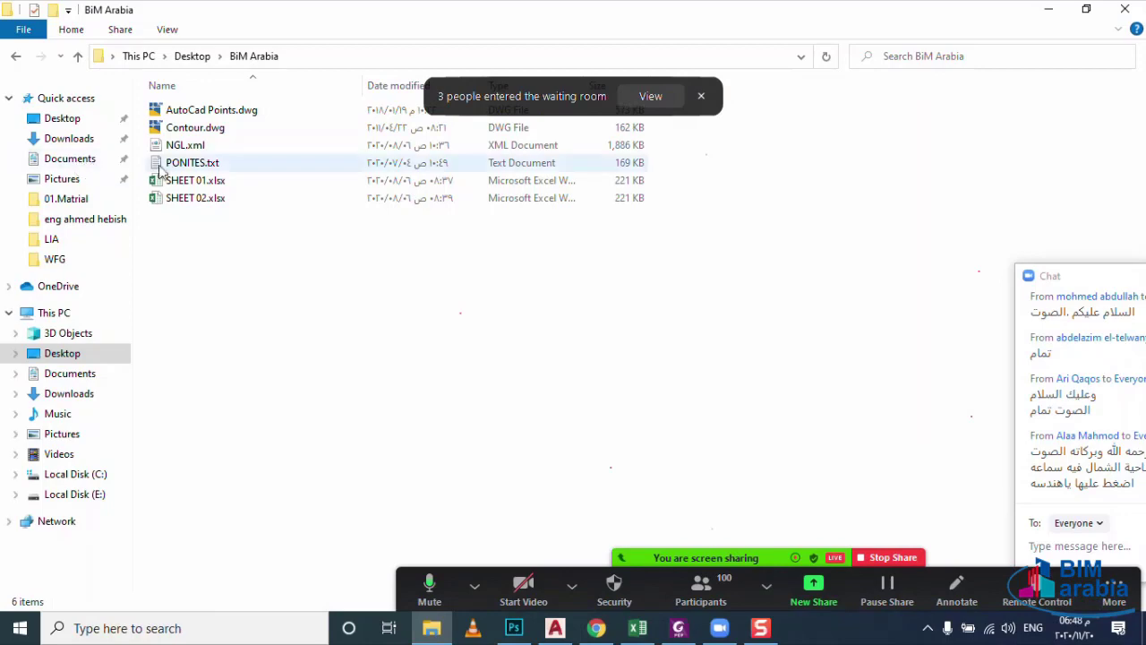
{"action": "left_click", "coordinate": [189, 168]}
{"action": "double_click", "coordinate": [191, 166]}
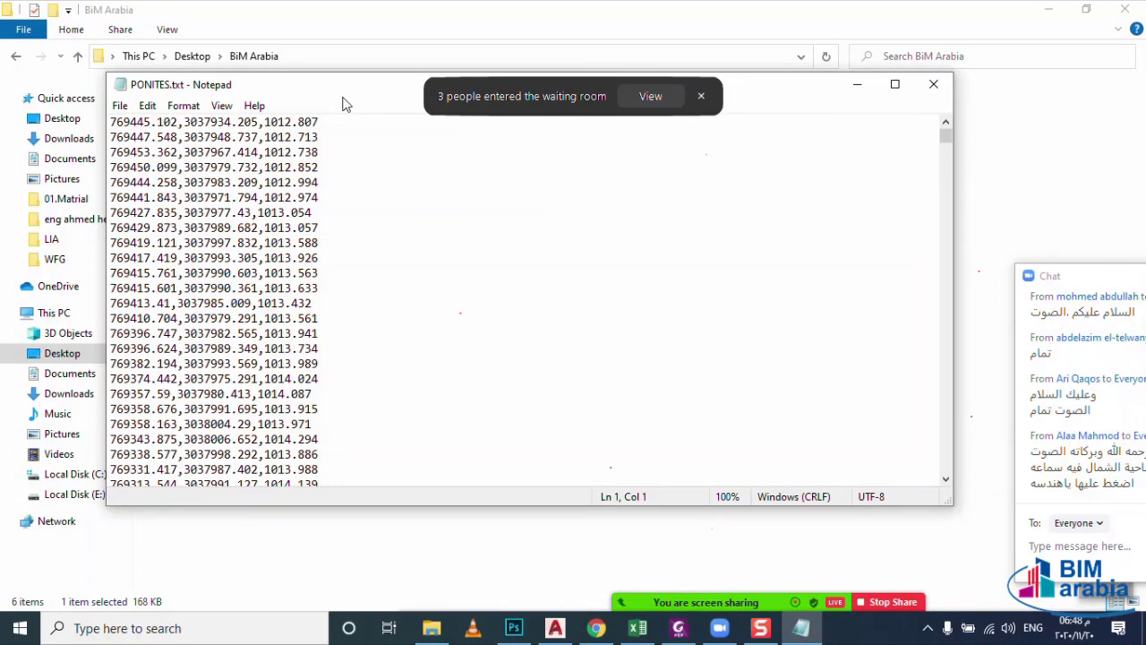
{"action": "left_click_drag", "start_coordinate": [358, 99], "coordinate": [453, 184]}
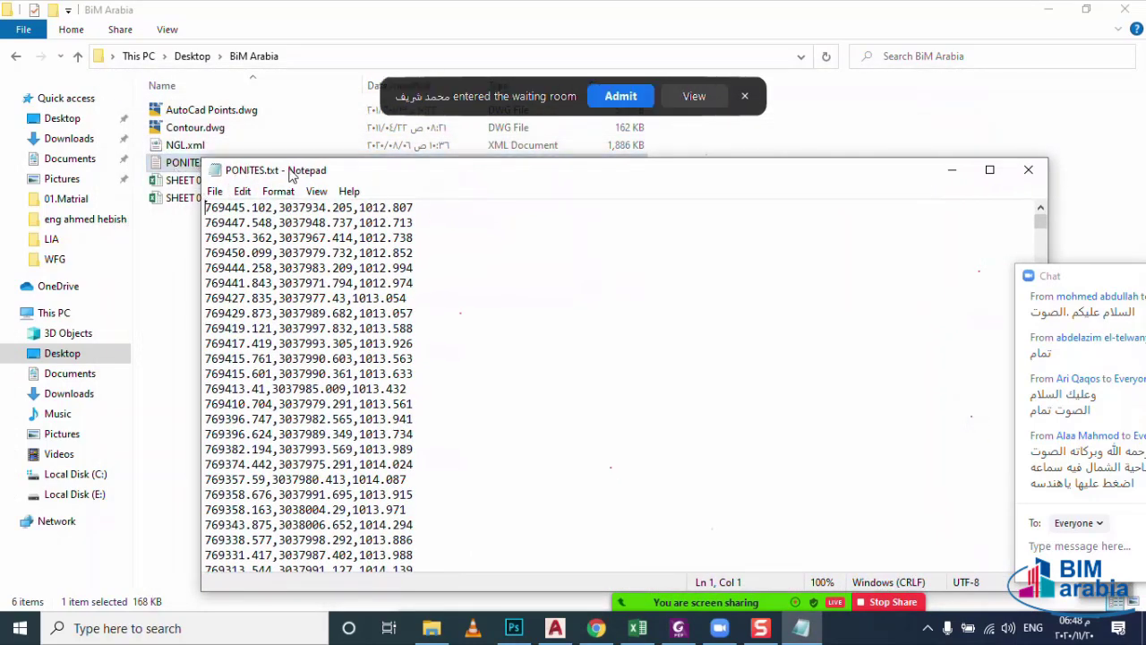
{"action": "left_click_drag", "start_coordinate": [290, 177], "coordinate": [349, 175]}
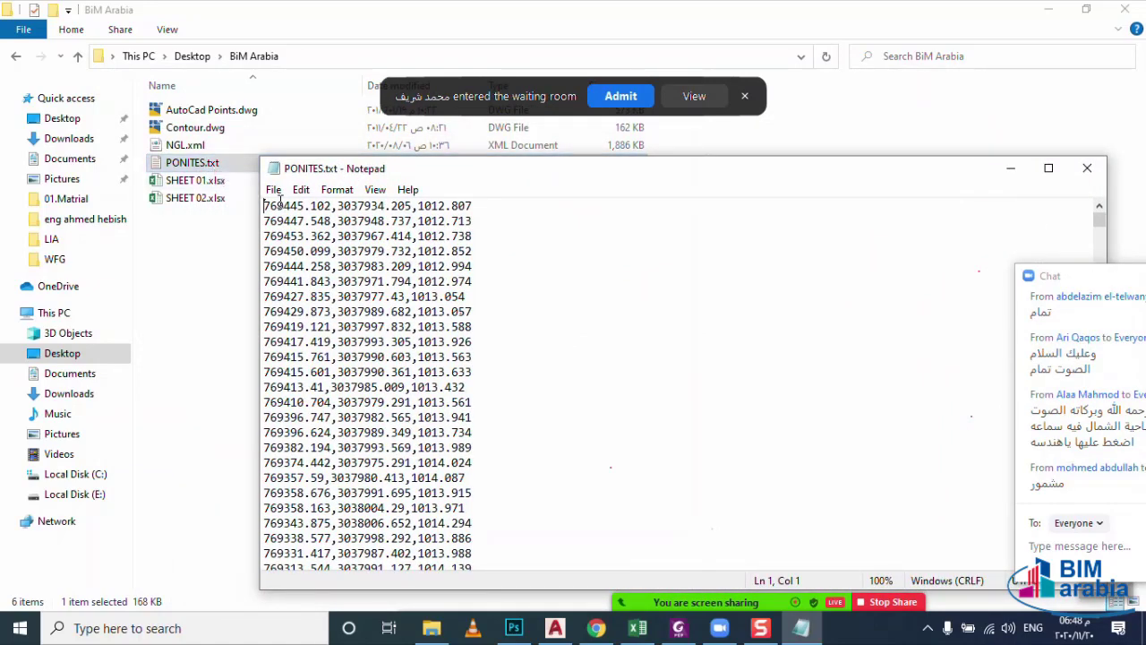
{"action": "left_click_drag", "start_coordinate": [266, 205], "coordinate": [330, 206]}
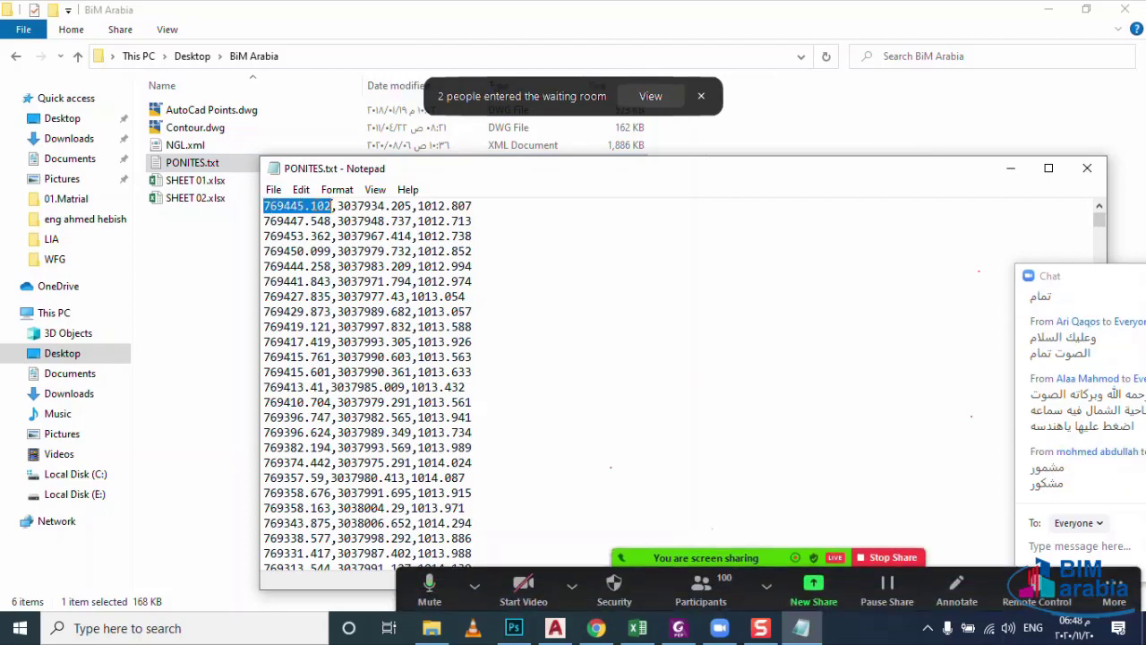
{"action": "left_click", "coordinate": [335, 206]}
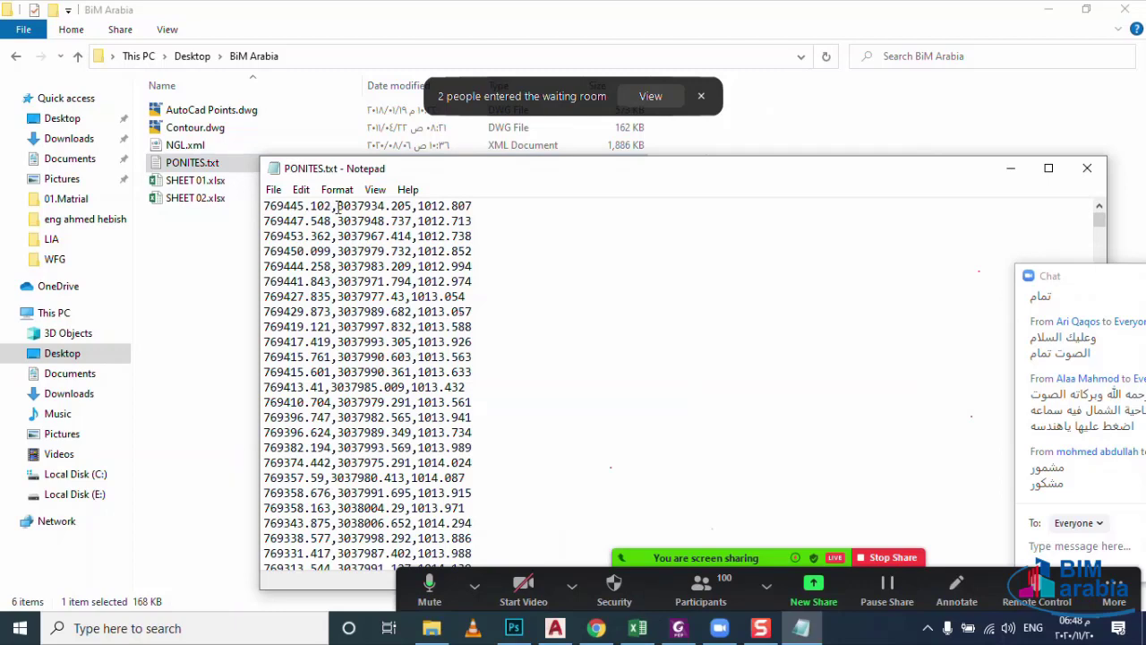
{"action": "left_click_drag", "start_coordinate": [338, 206], "coordinate": [467, 206]}
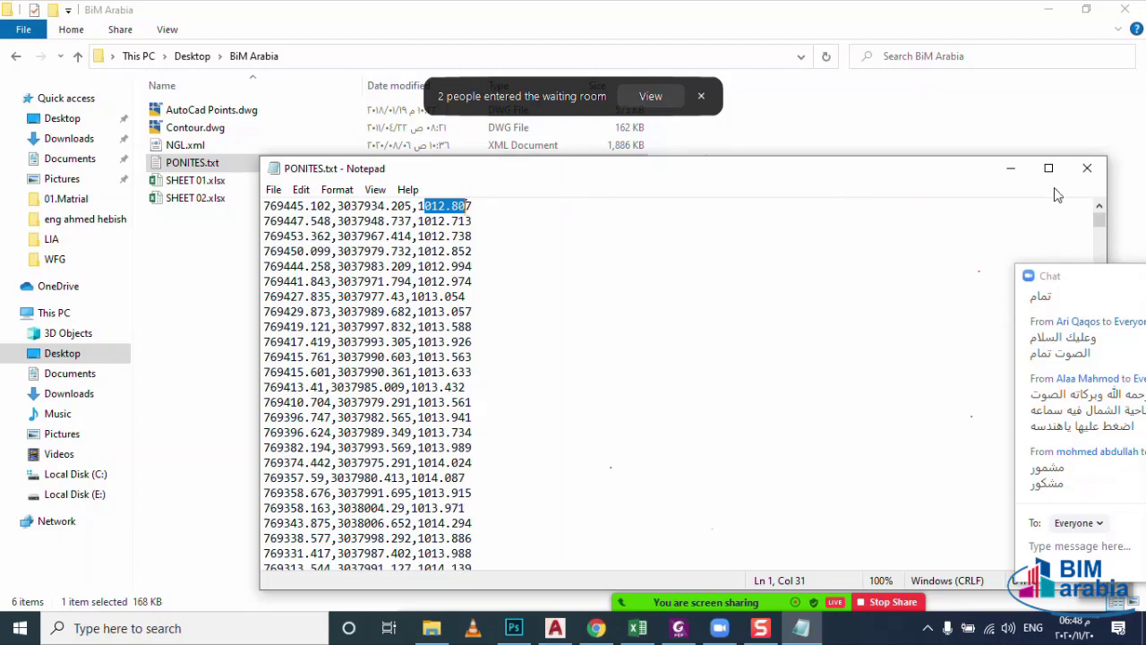
{"action": "left_click", "coordinate": [1101, 178]}
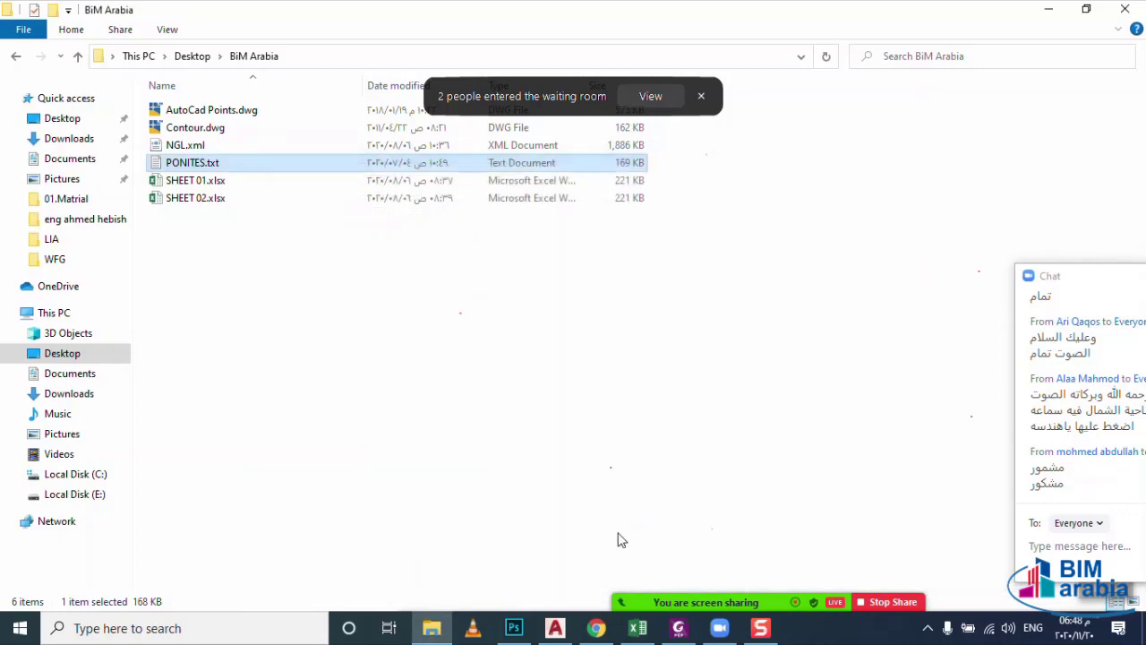
- Back in Civil 3D, create points from Prospector's Points menu and open Import Points
{"action": "left_click", "coordinate": [552, 630]}
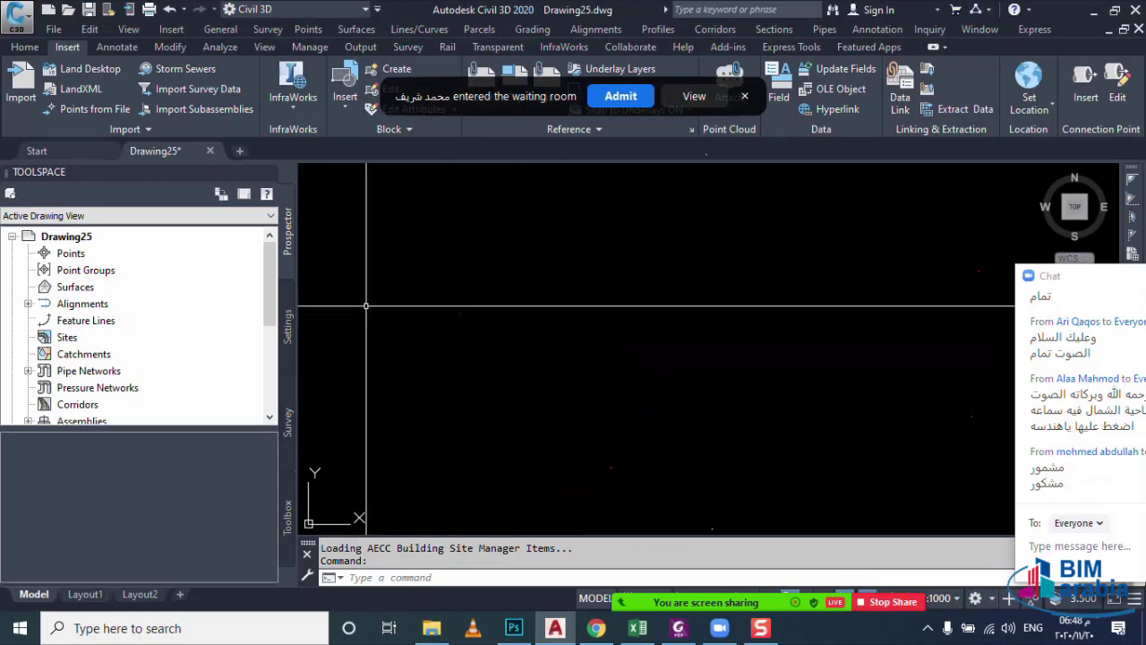
{"action": "right_click", "coordinate": [114, 256]}
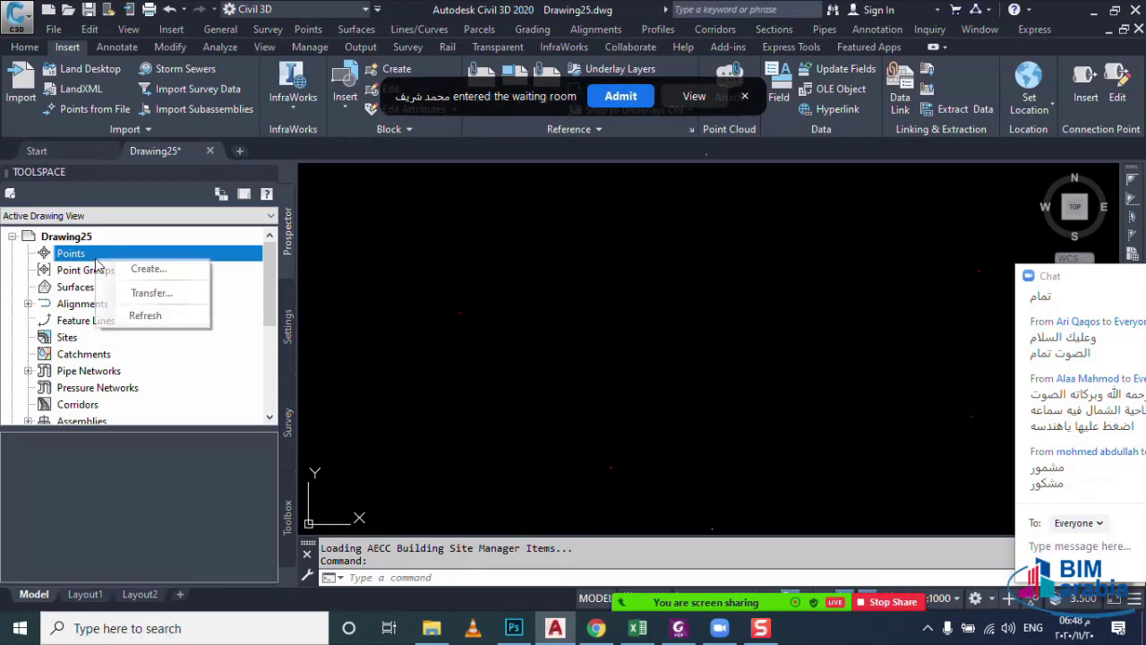
{"action": "left_click", "coordinate": [127, 271]}
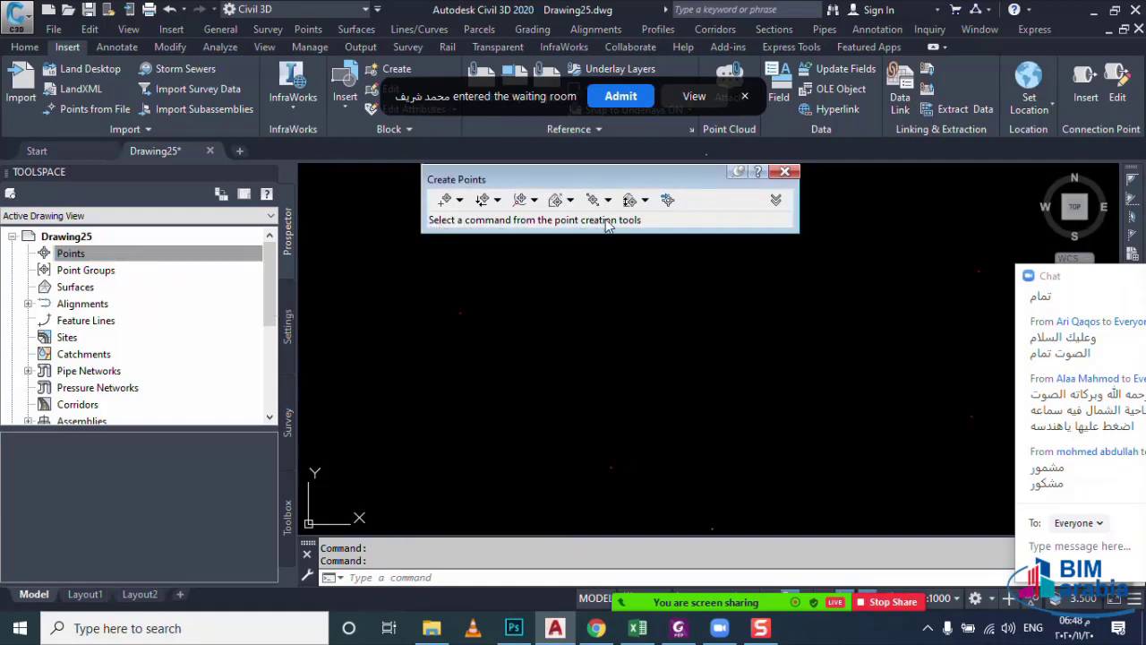
{"action": "left_click", "coordinate": [666, 200]}
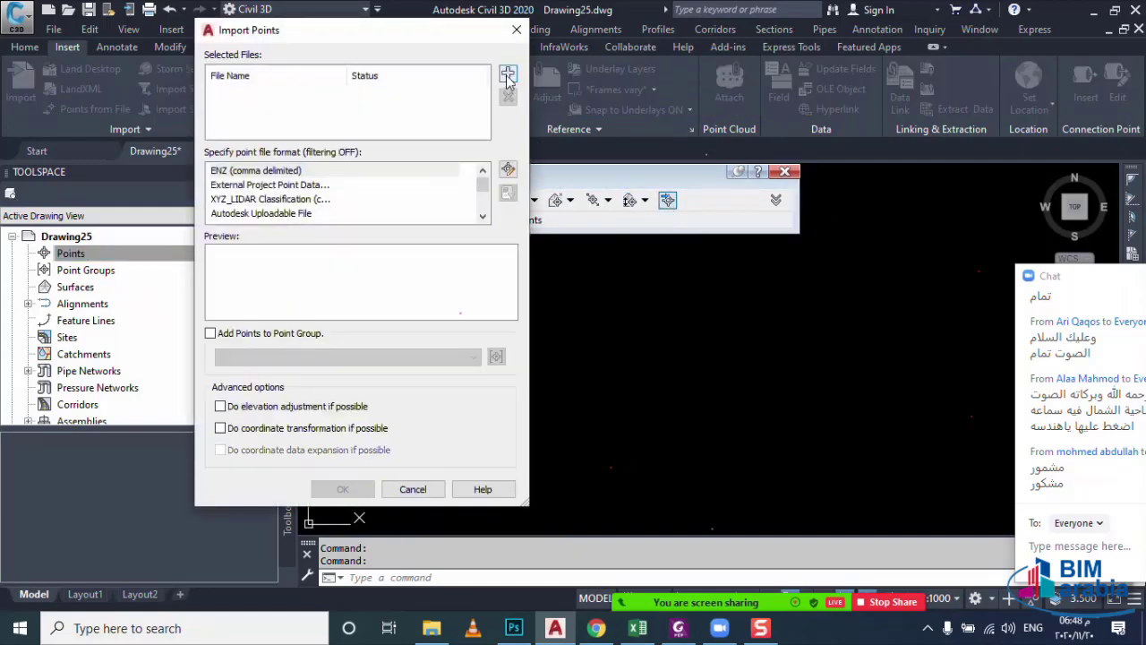
- Add PONITES.txt from the BIM Arabia folder as the Import Points source file
{"action": "left_click", "coordinate": [508, 74]}
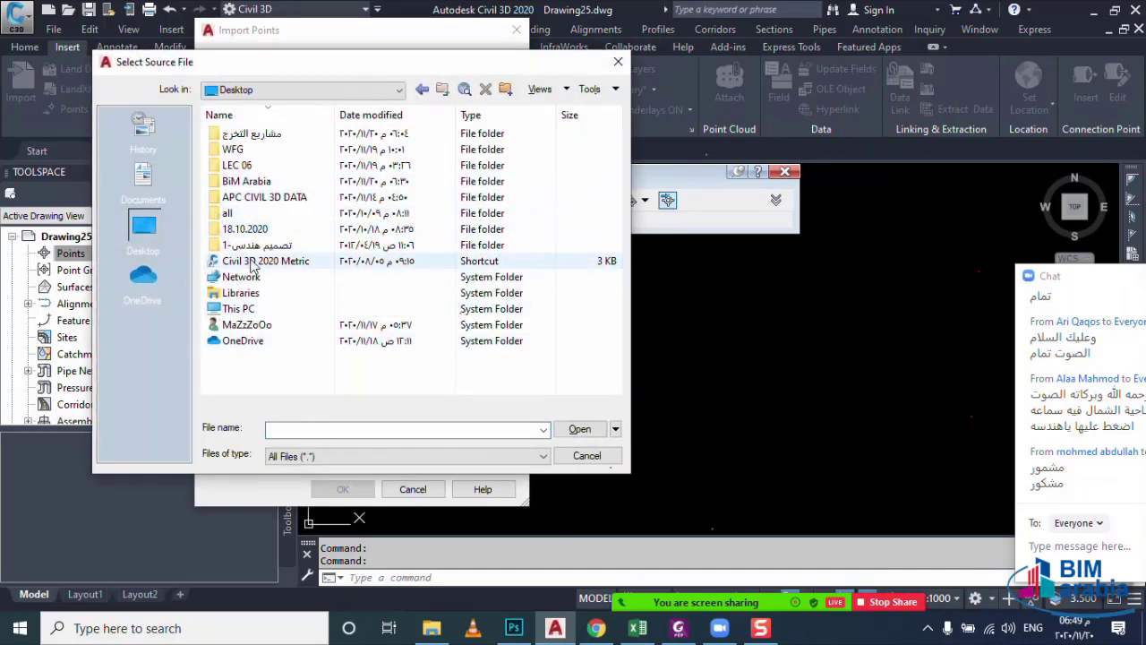
{"action": "mouse_move", "coordinate": [246, 181]}
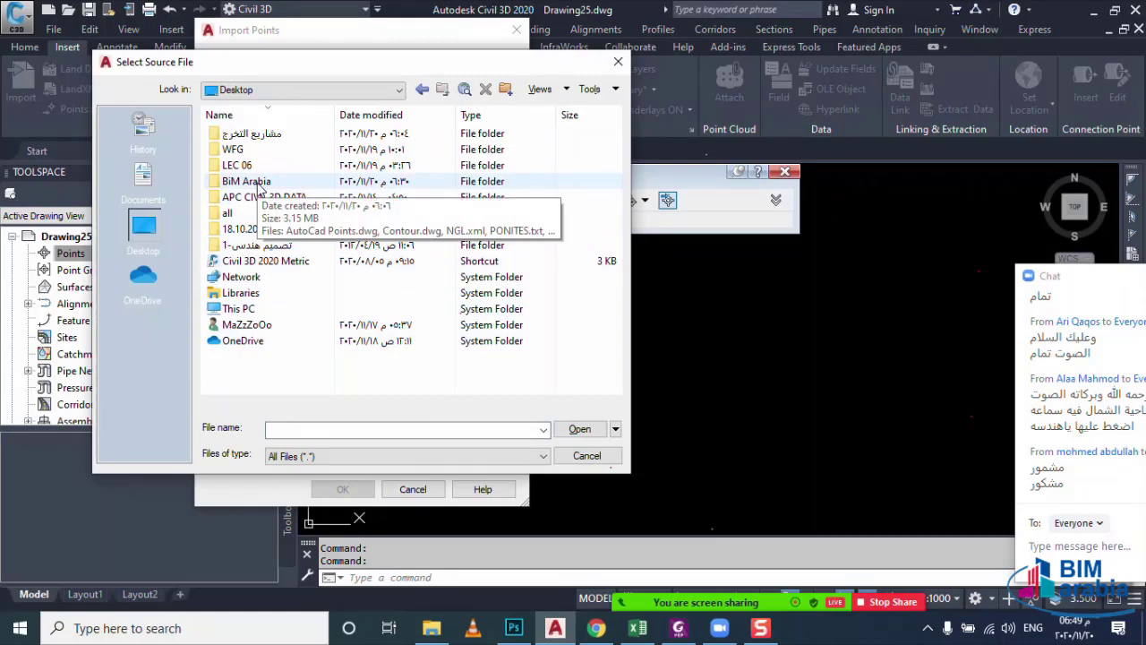
{"action": "double_click", "coordinate": [258, 183]}
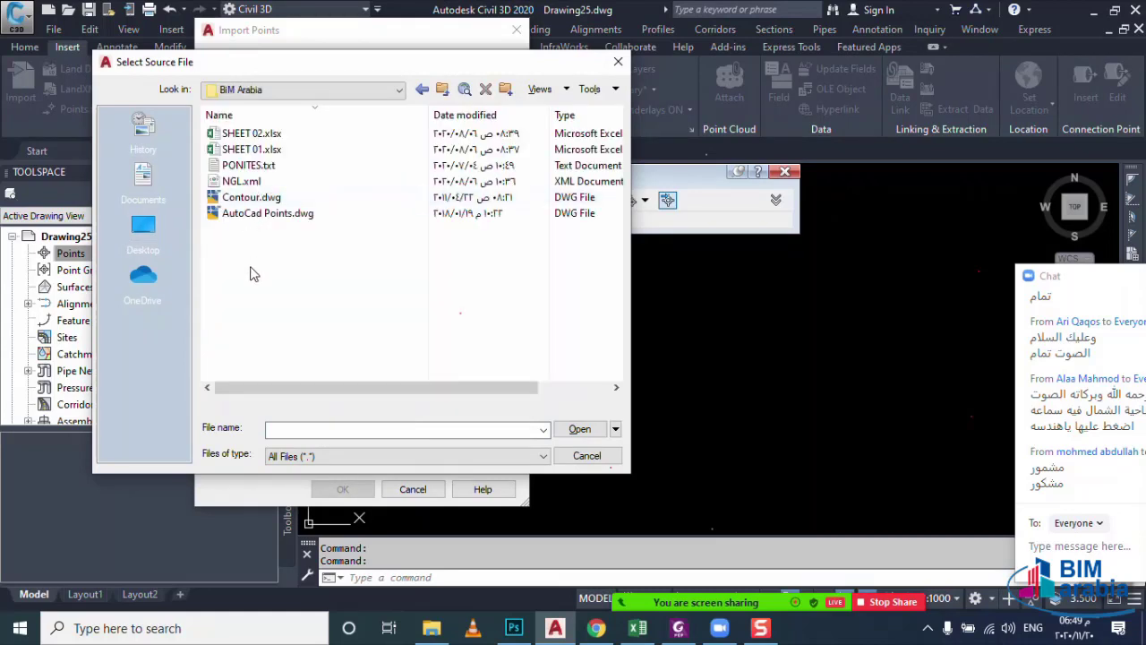
{"action": "left_click", "coordinate": [238, 168]}
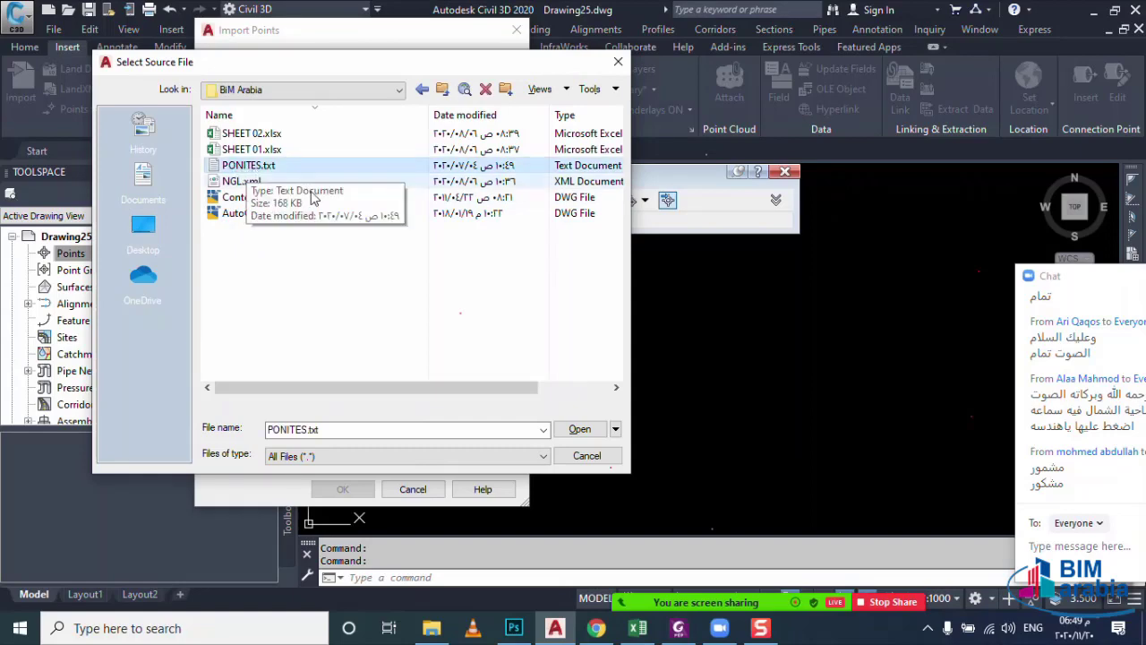
{"action": "left_click", "coordinate": [579, 429]}
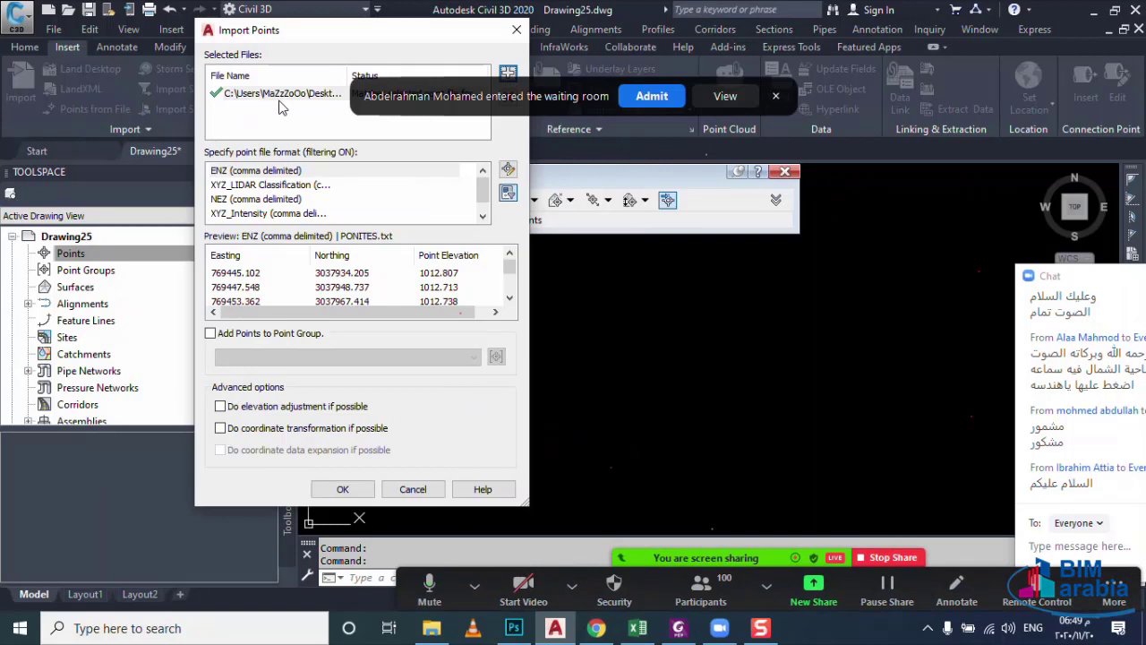
{"action": "left_click", "coordinate": [774, 95]}
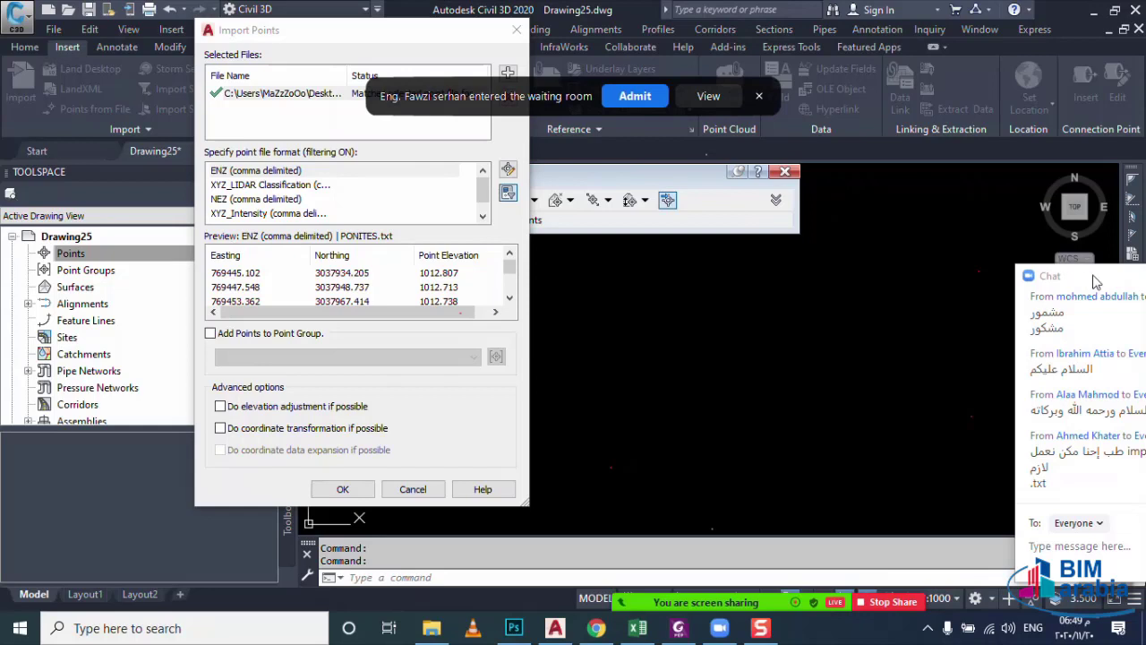
{"action": "left_click_drag", "start_coordinate": [1096, 283], "coordinate": [1010, 281]}
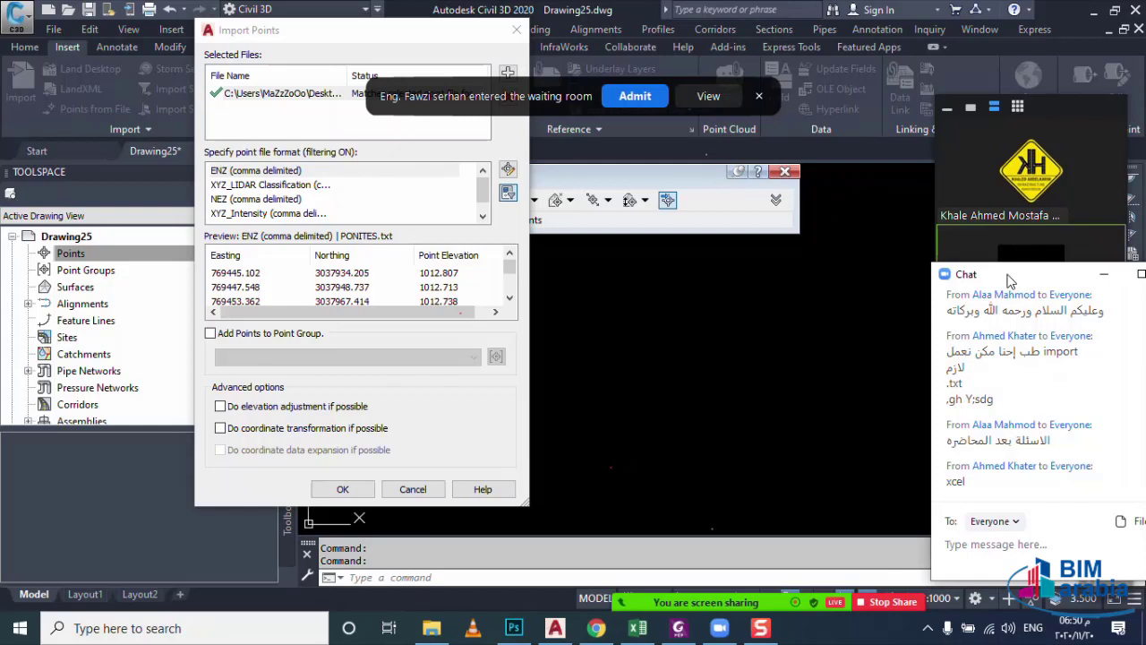
{"action": "left_click_drag", "start_coordinate": [1010, 282], "coordinate": [1081, 287]}
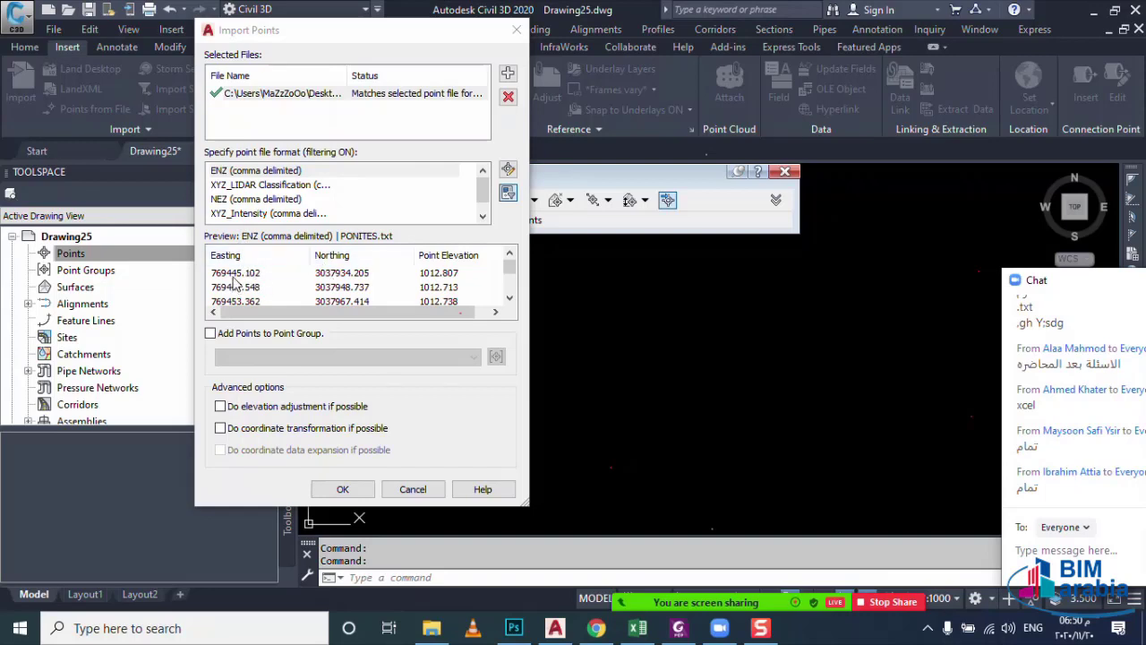
- Choose the ENZ (comma delimited) point format, then show PONITES.txt's BiM Arabia folder in File Explorer
{"action": "left_click", "coordinate": [228, 257]}
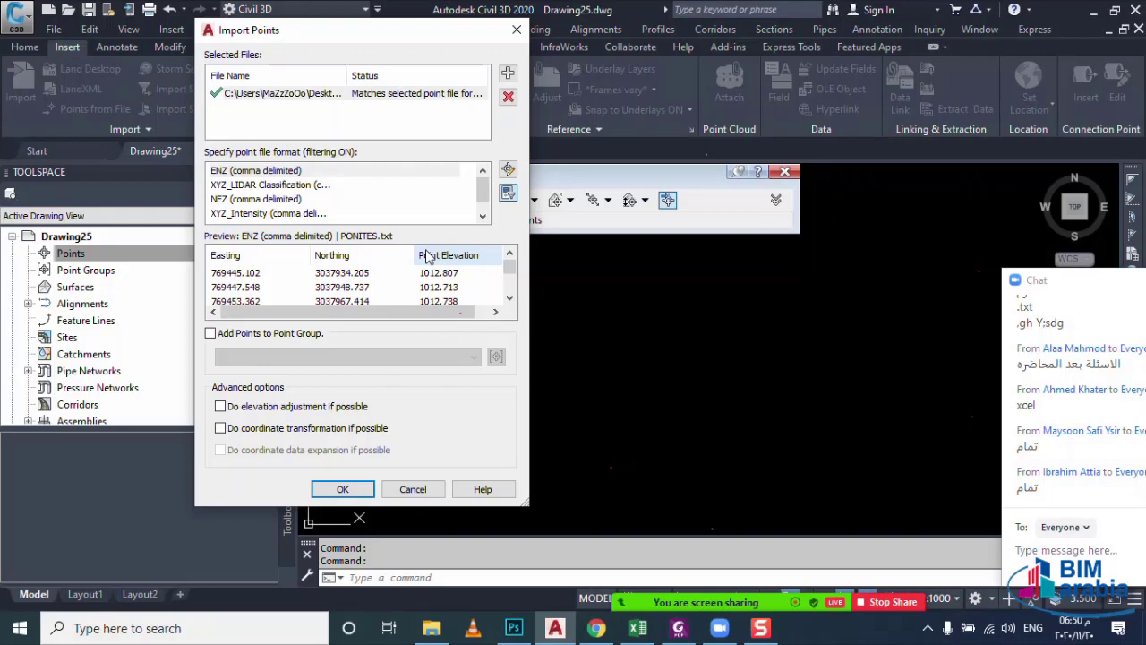
{"action": "left_click", "coordinate": [237, 173]}
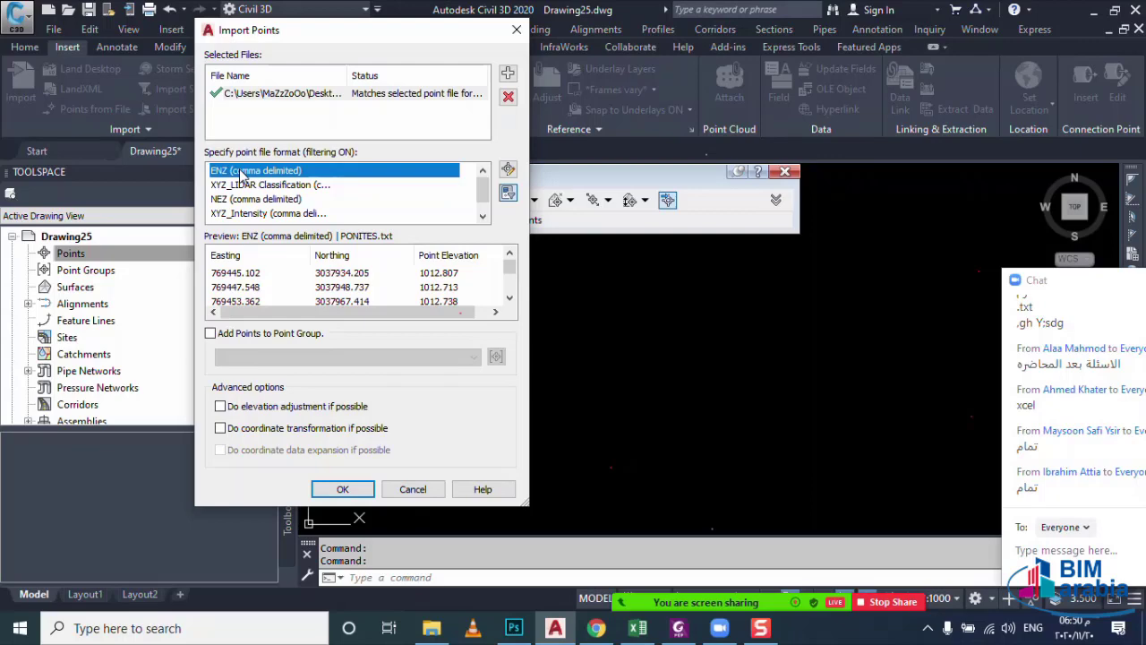
{"action": "left_click", "coordinate": [431, 628]}
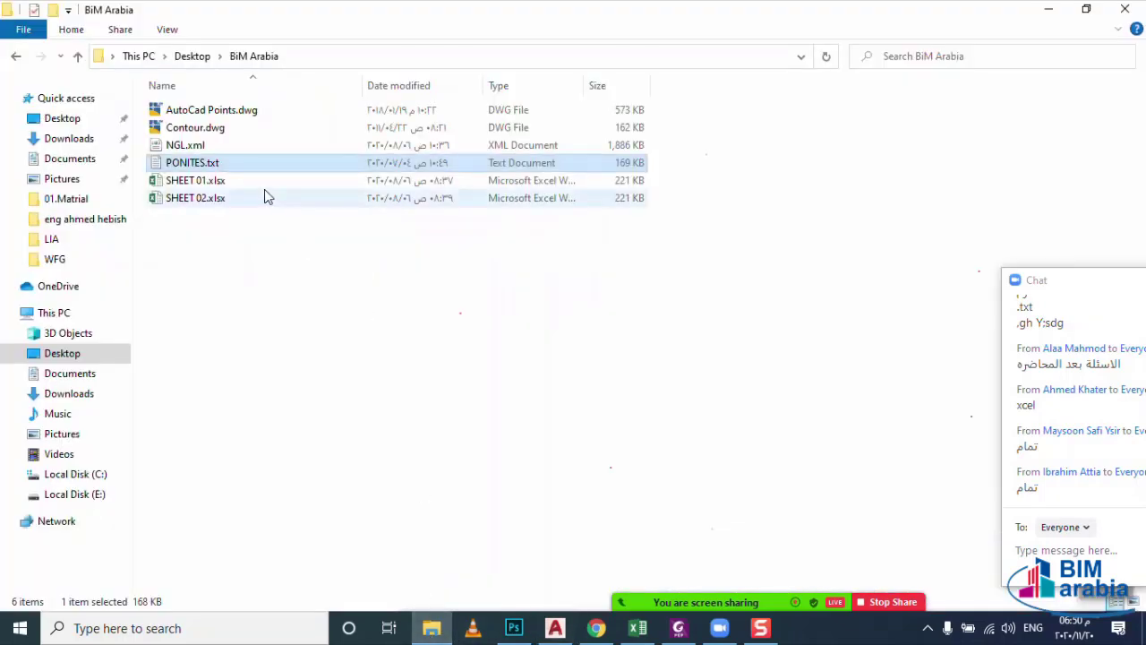
{"action": "double_click", "coordinate": [243, 164]}
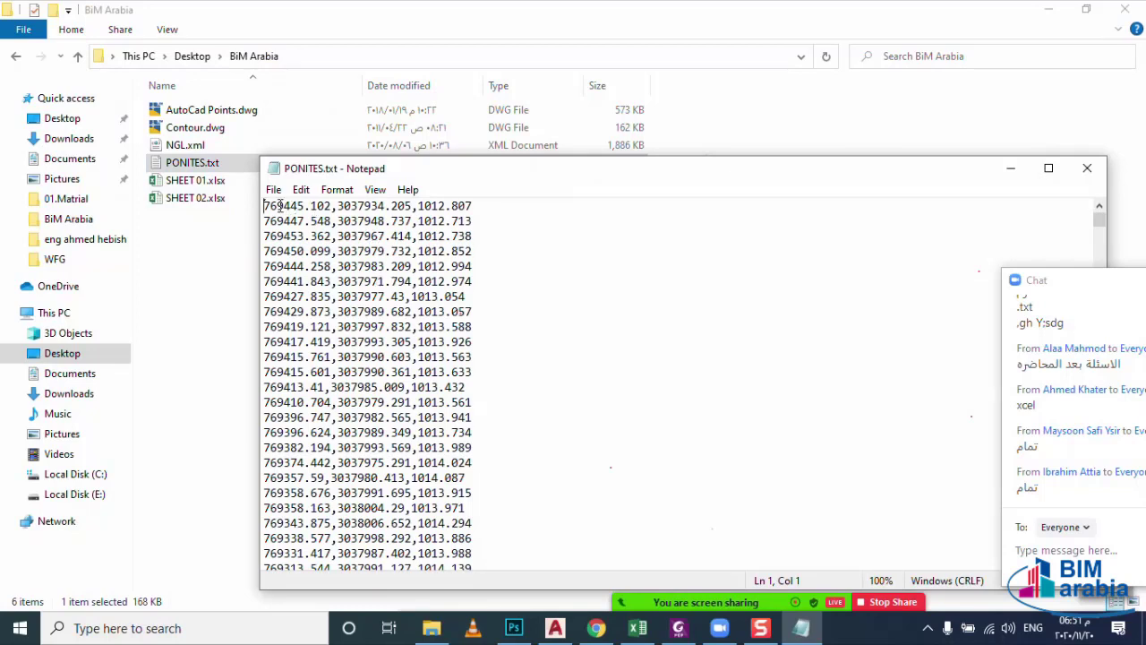
{"action": "left_click_drag", "start_coordinate": [265, 205], "coordinate": [338, 205]}
{"action": "left_click_drag", "start_coordinate": [335, 206], "coordinate": [386, 207]}
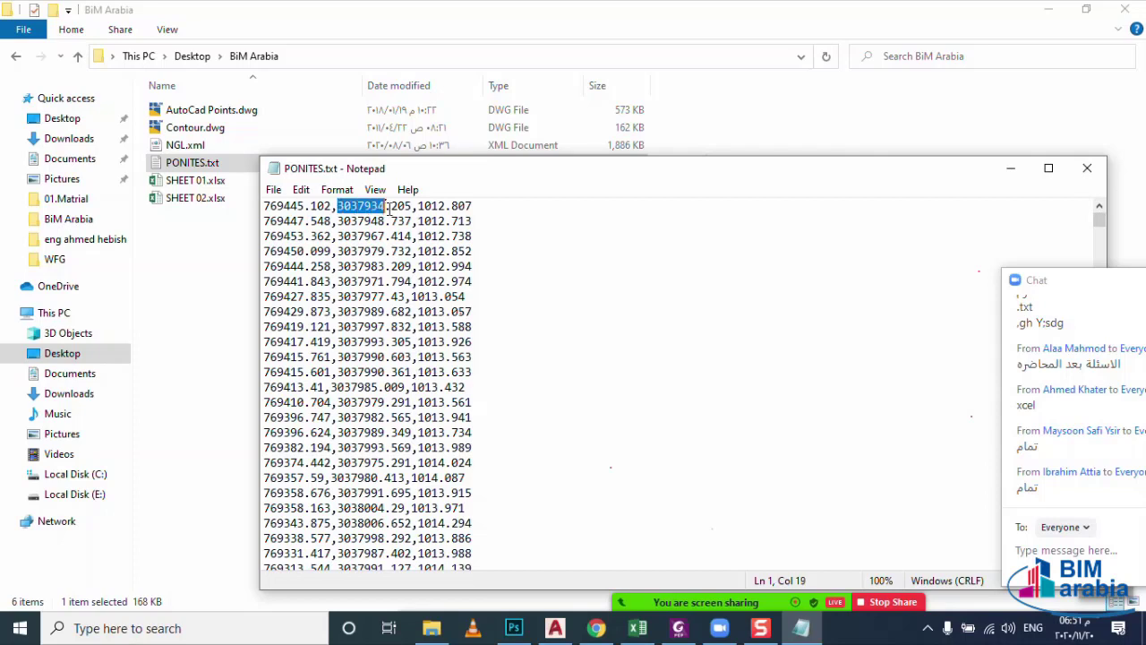
{"action": "left_click", "coordinate": [412, 206]}
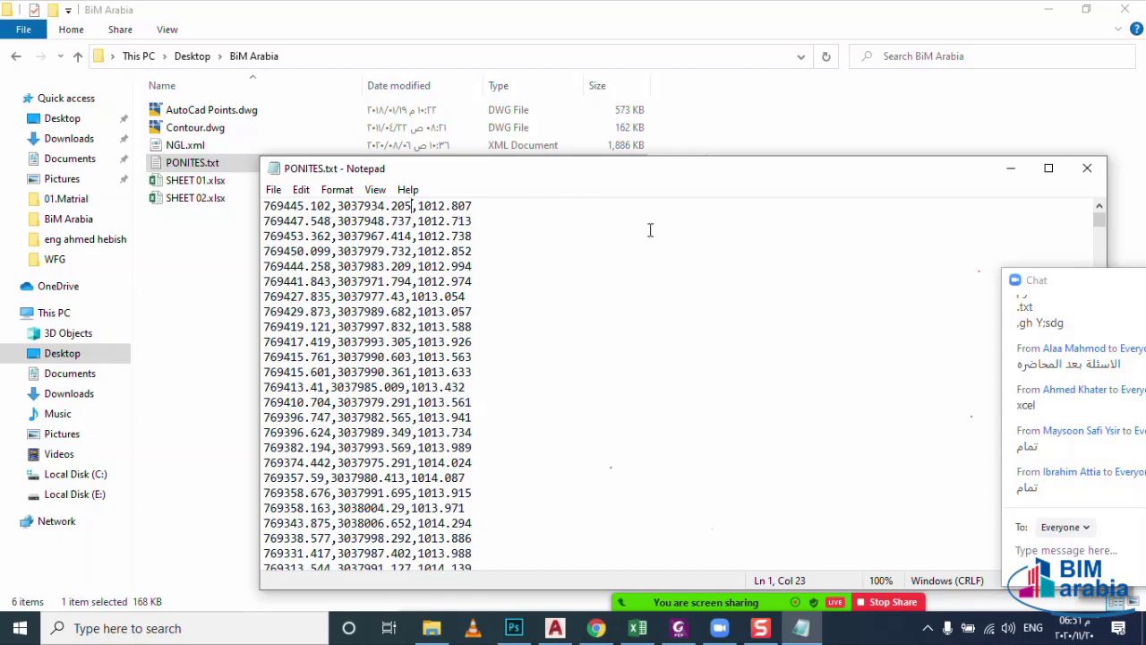
{"action": "left_click", "coordinate": [1087, 168]}
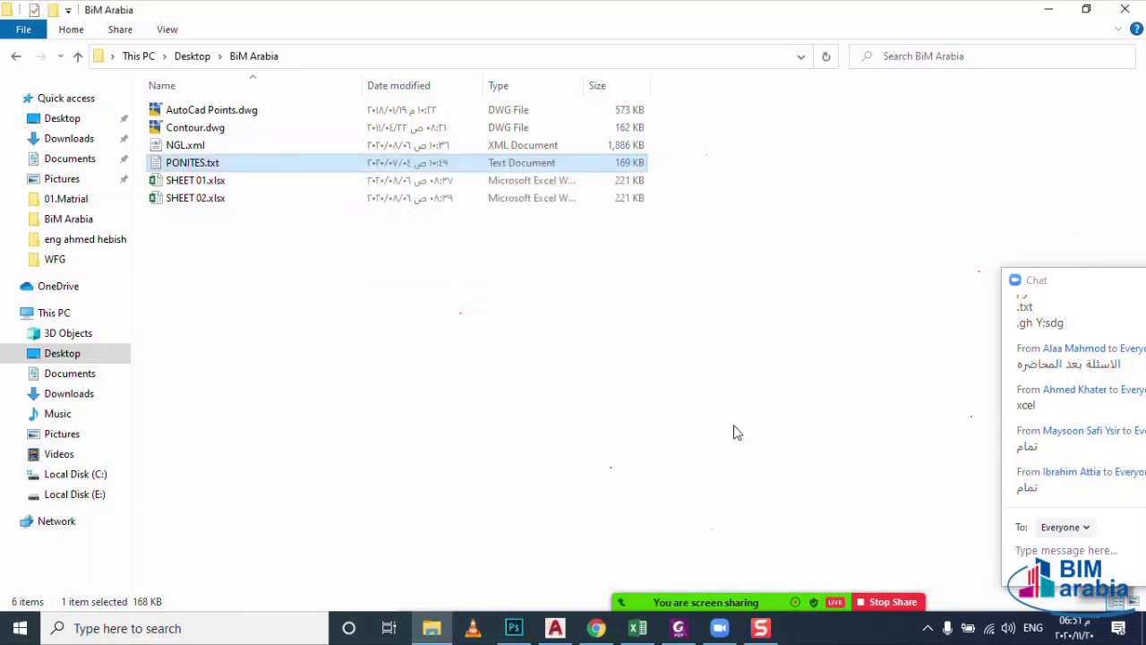
- Return to Civil 3D's Import Points dialog holding PONITES.txt in ENZ (comma delimited) format
{"action": "left_click", "coordinate": [555, 627]}
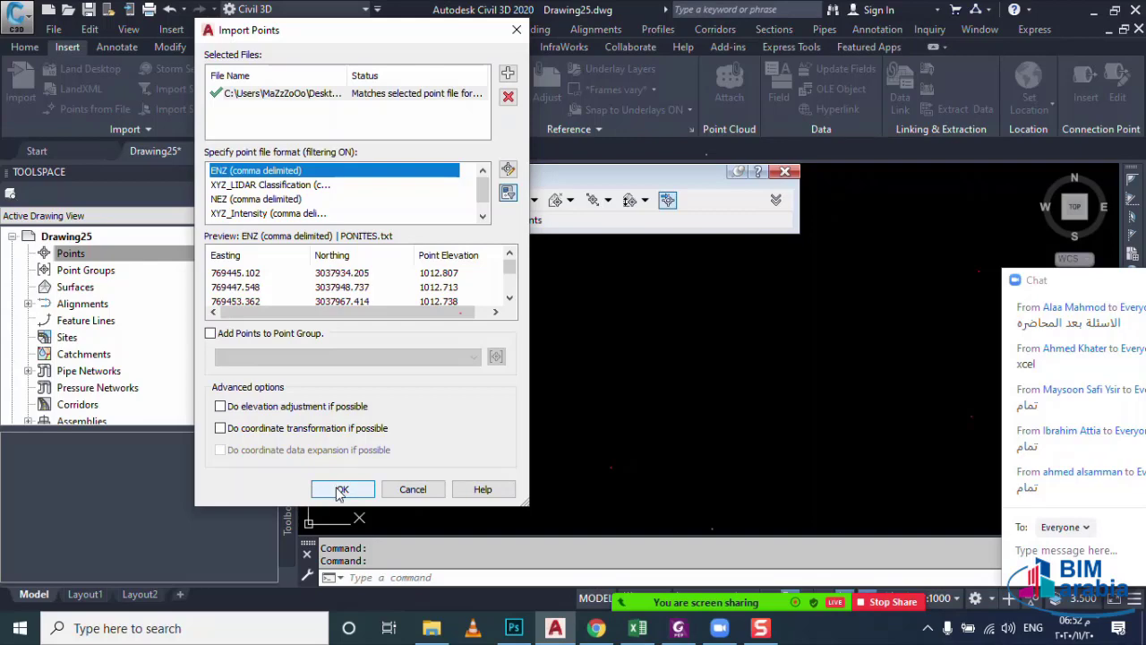
- Import the PONITES.txt points and expand Point Groups to reveal _All Points with 5227 points
{"action": "left_click", "coordinate": [341, 491]}
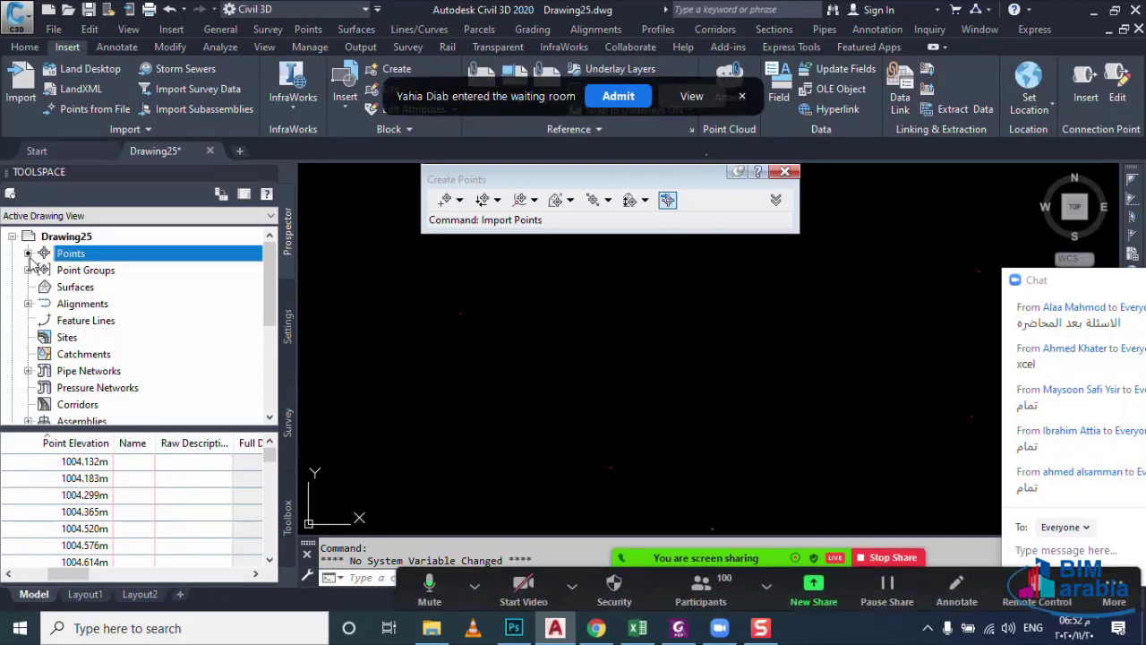
{"action": "left_click", "coordinate": [55, 274]}
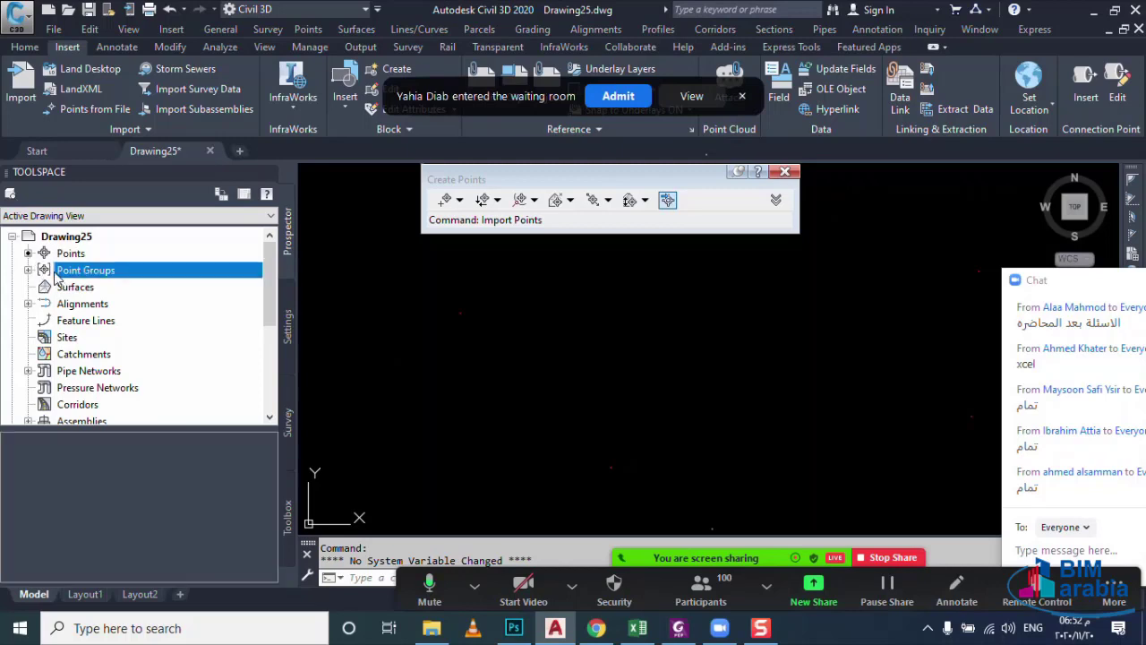
{"action": "left_click", "coordinate": [29, 270]}
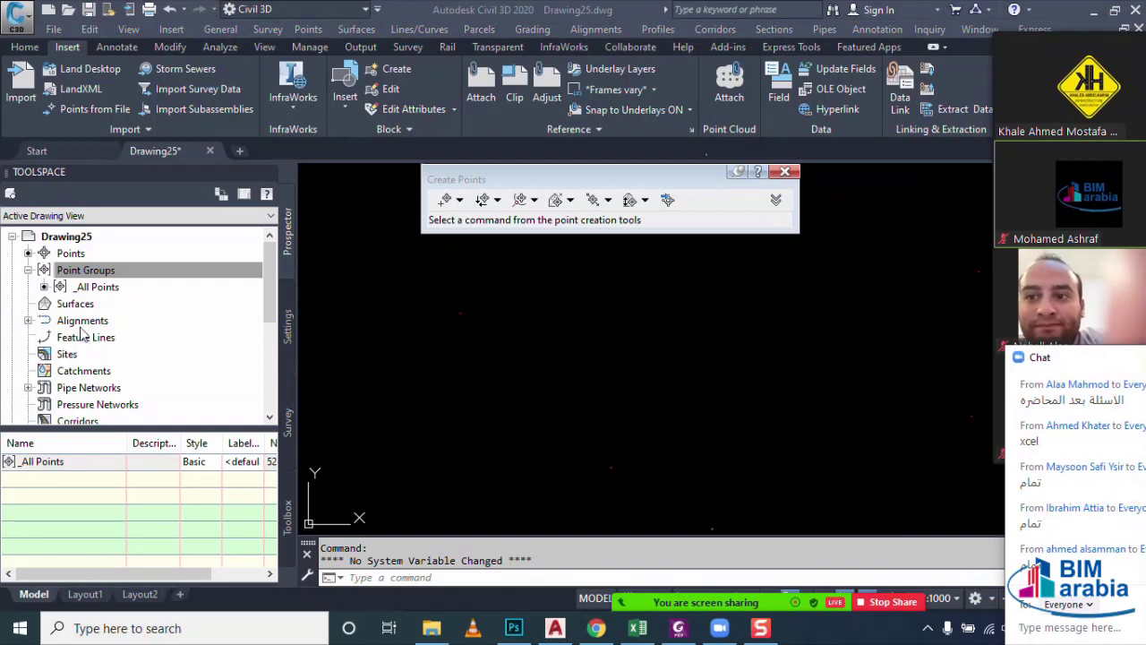
{"action": "left_click", "coordinate": [76, 270]}
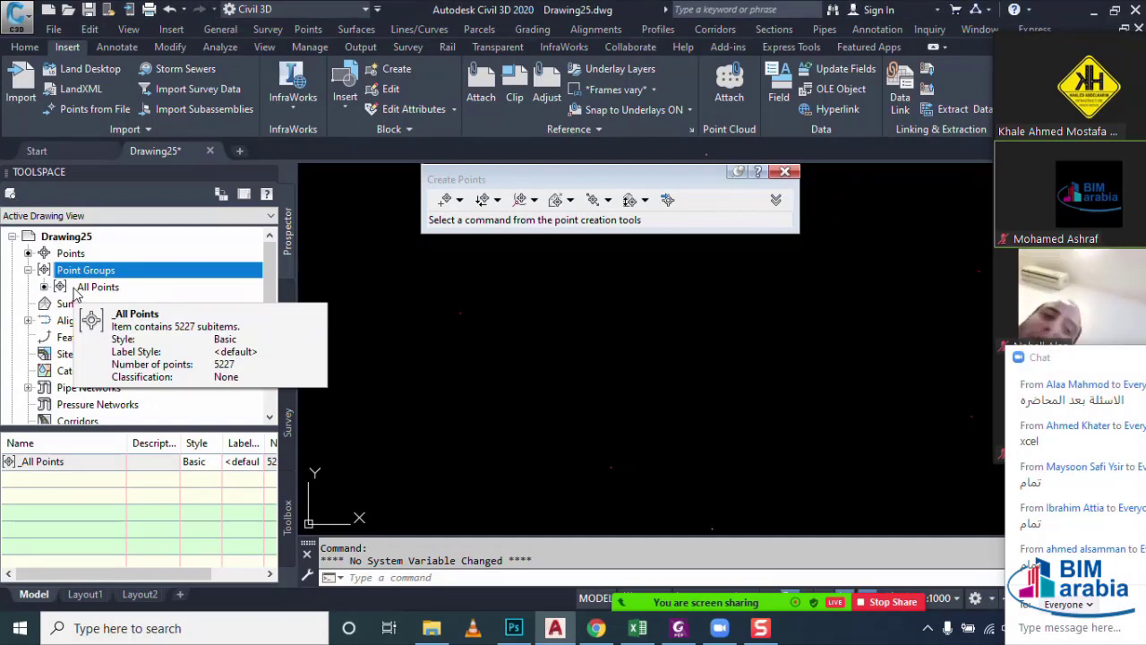
- List the _All Points group and narrow its Point Elevation column in Prospector
{"action": "left_click", "coordinate": [102, 288]}
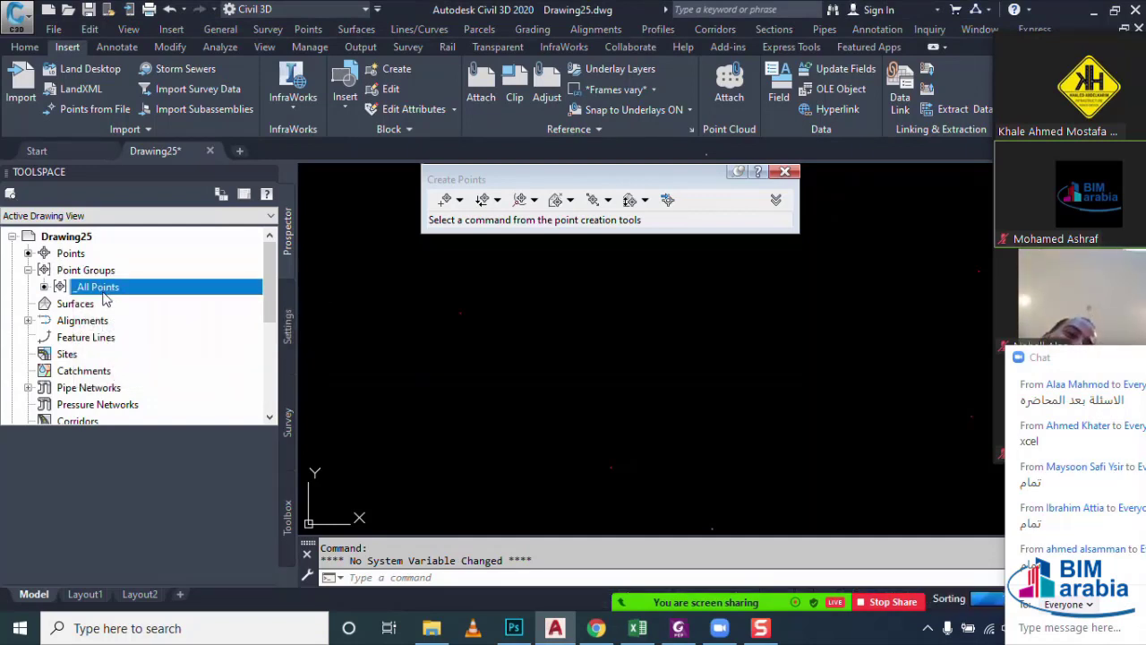
{"action": "left_click_drag", "start_coordinate": [70, 574], "coordinate": [7, 574]}
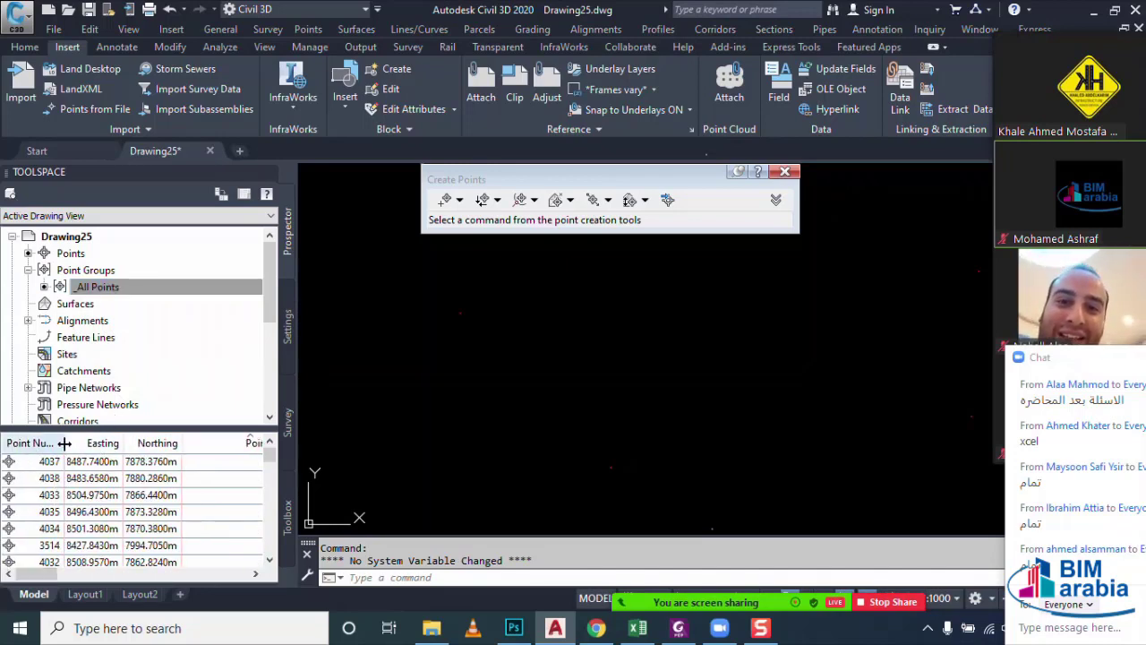
{"action": "left_click_drag", "start_coordinate": [46, 574], "coordinate": [80, 578]}
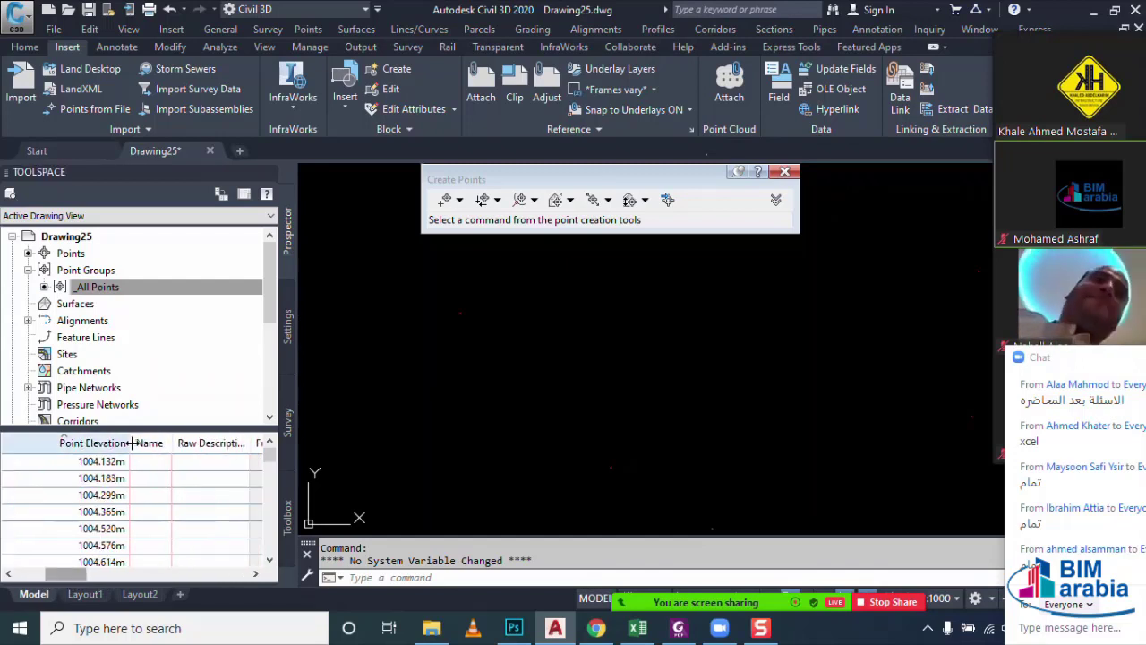
{"action": "left_click_drag", "start_coordinate": [131, 442], "coordinate": [39, 443]}
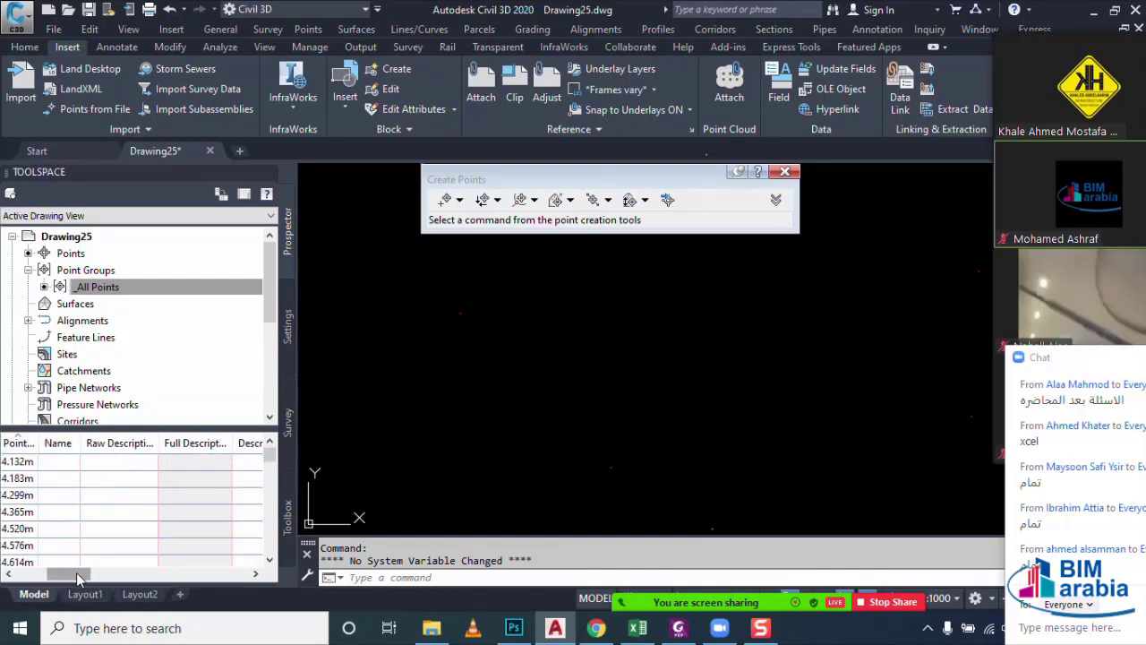
{"action": "left_click_drag", "start_coordinate": [79, 578], "coordinate": [27, 578]}
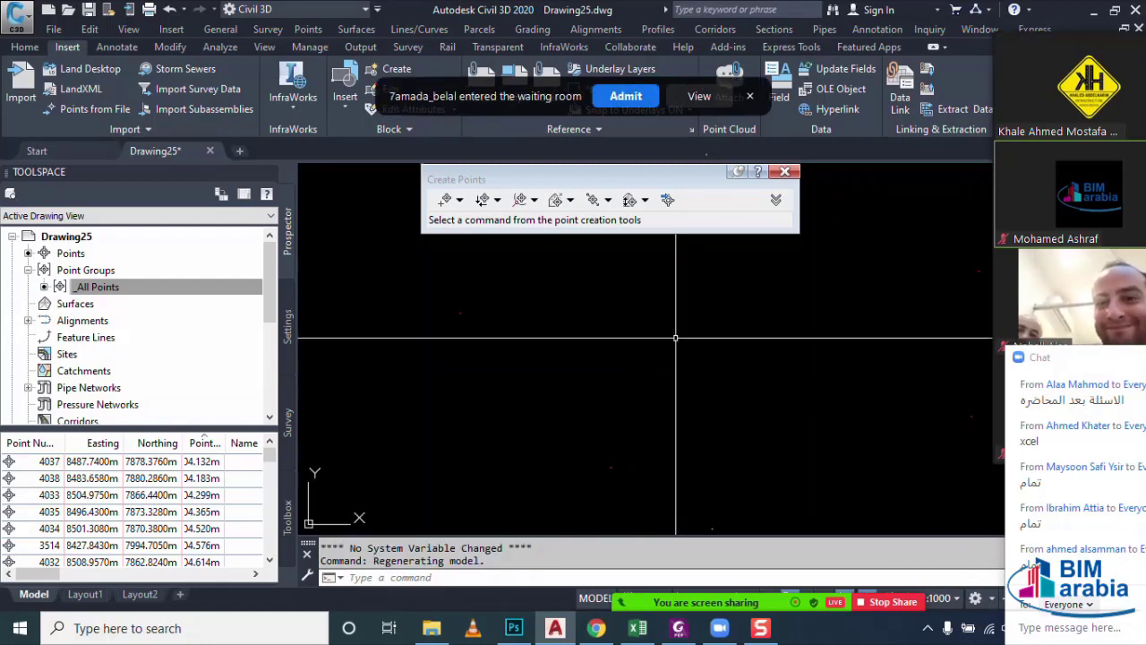
- Zoom extents (ZE) to show all red point markers, zoom in, and select one point
{"action": "type", "text": "ZE"}
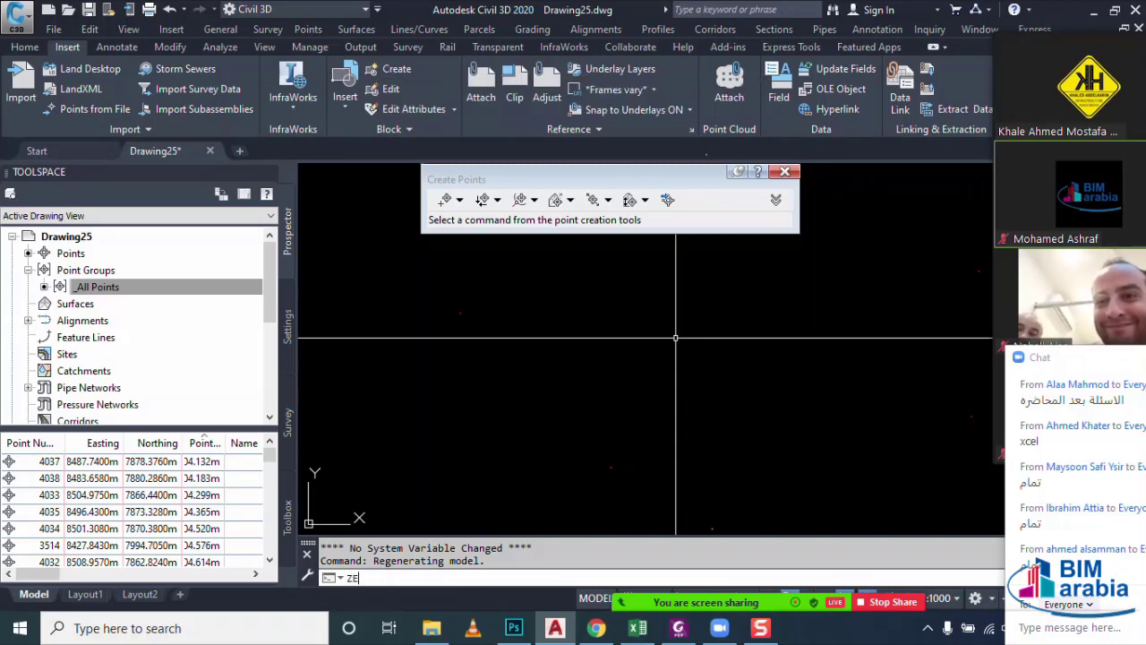
{"action": "key", "text": "Return"}
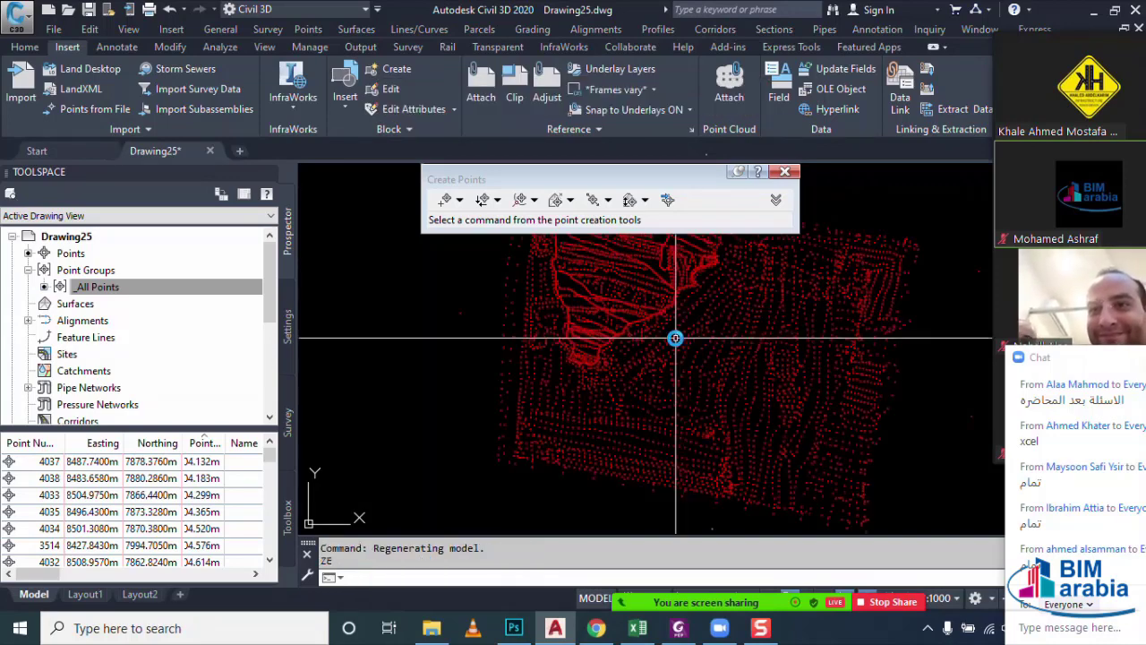
{"action": "scroll", "coordinate": [675, 338], "scroll_direction": "down", "scroll_amount": 3}
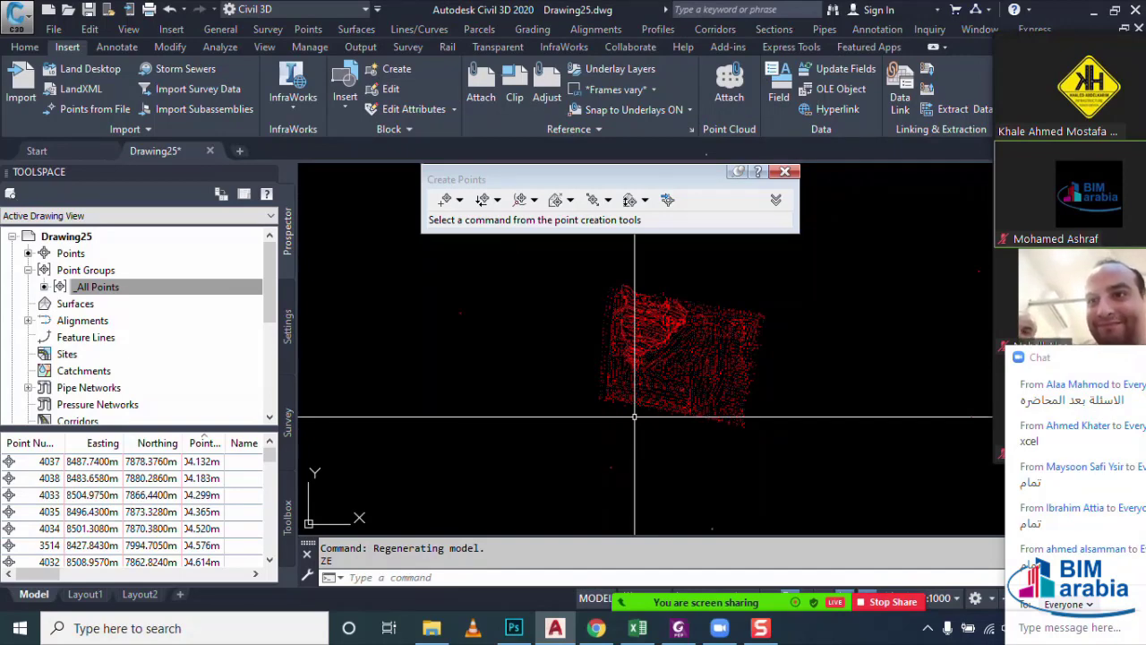
{"action": "scroll", "coordinate": [634, 417], "scroll_direction": "up", "scroll_amount": 3}
{"action": "scroll", "coordinate": [631, 358], "scroll_direction": "up", "scroll_amount": 2}
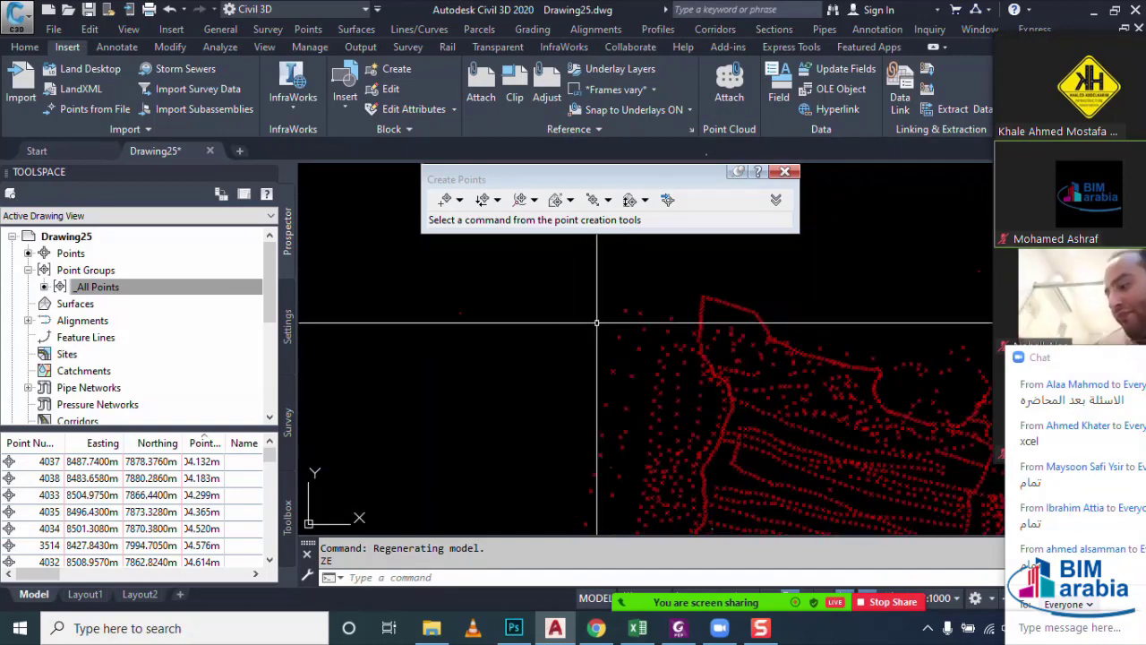
{"action": "left_click", "coordinate": [630, 341]}
{"action": "left_click", "coordinate": [609, 367]}
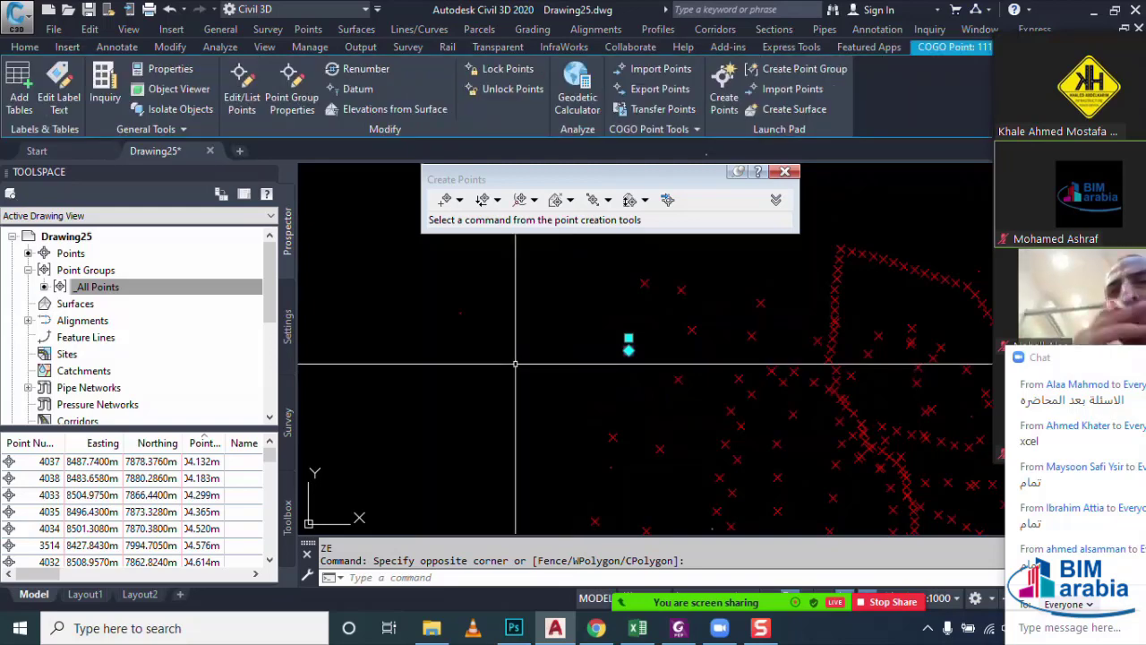
{"action": "key", "text": "ctrl+1"}
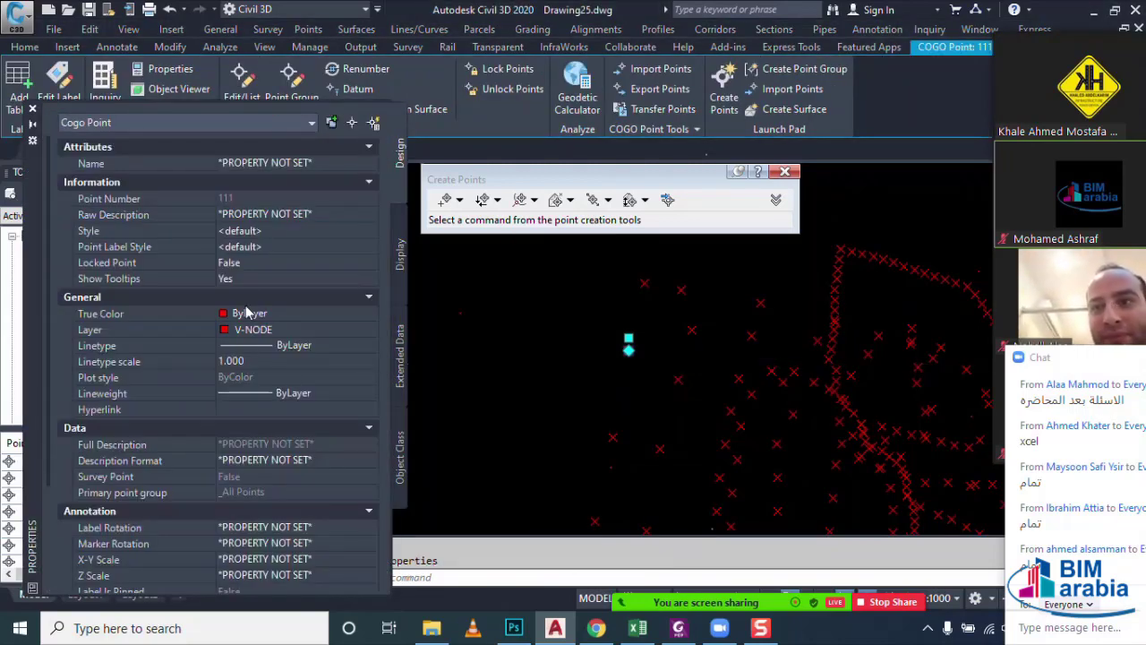
{"action": "scroll", "coordinate": [245, 315], "scroll_direction": "down", "scroll_amount": 3}
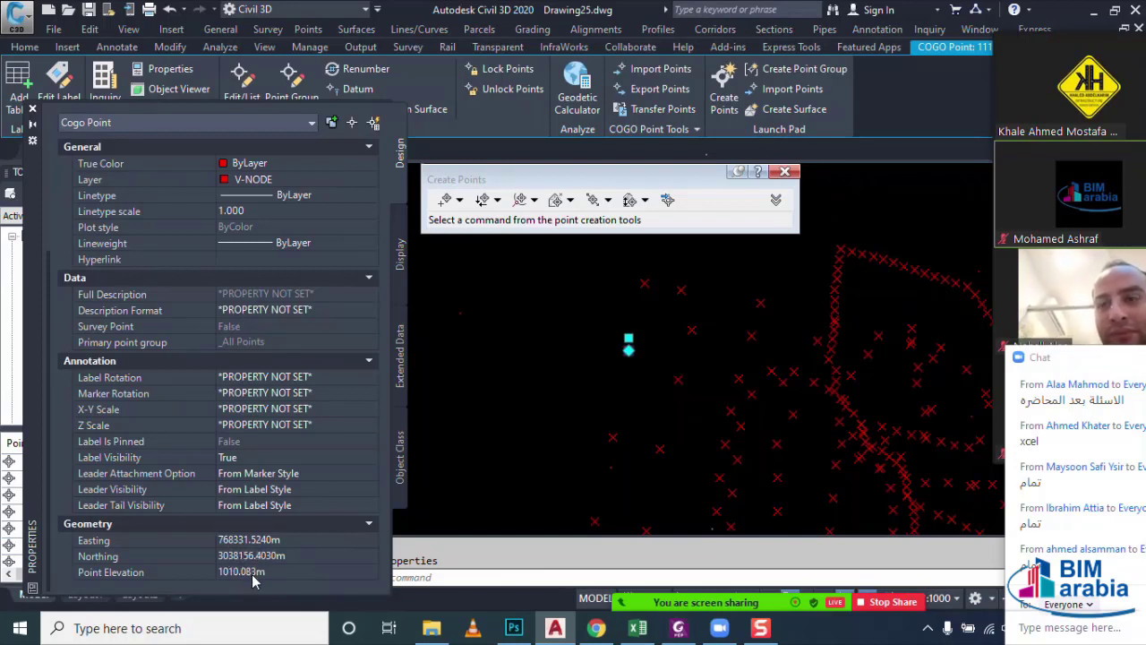
{"action": "left_click", "coordinate": [32, 108]}
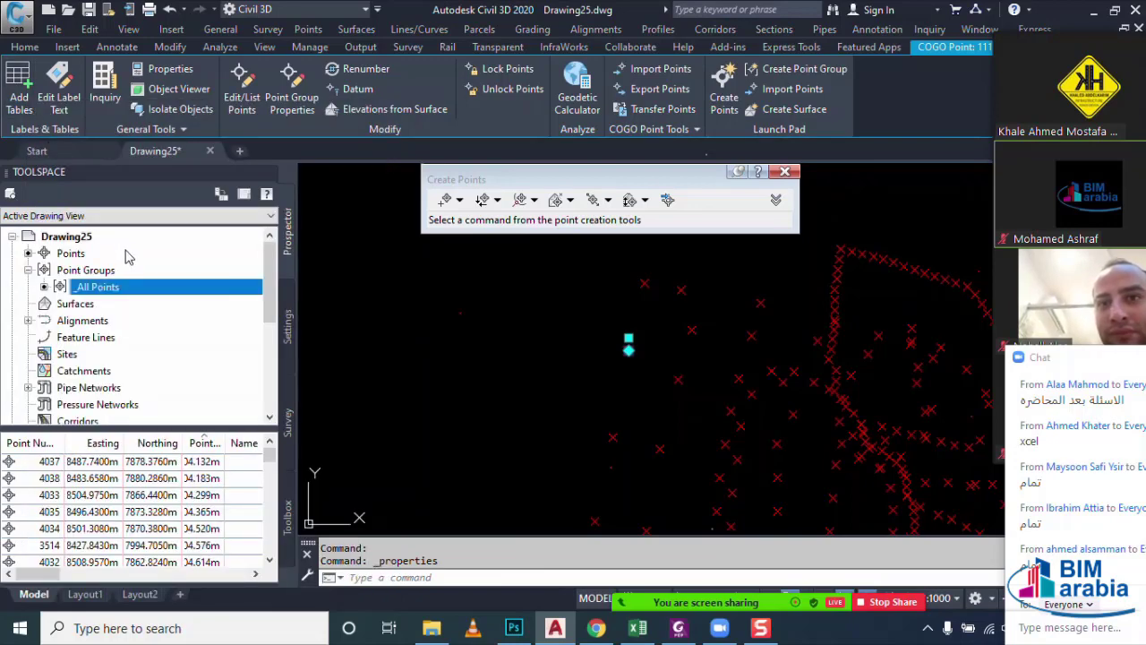
{"action": "key", "text": "Escape"}
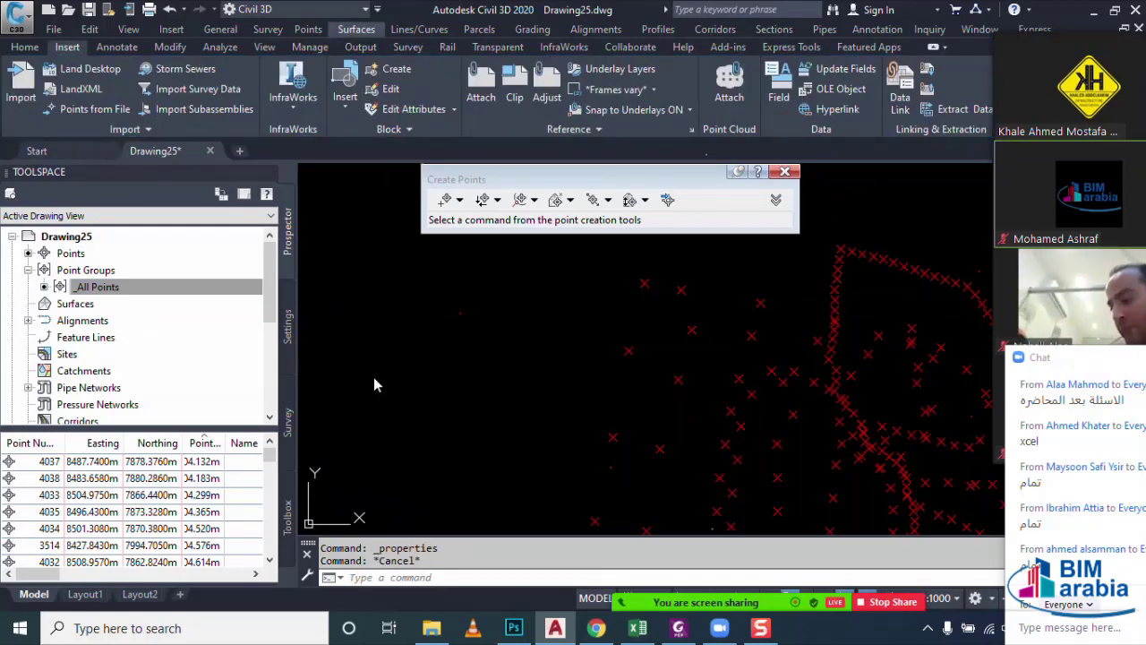
- Open SHEET 01.xlsx from the BiM Arabia folder and scroll back up to row 1
{"action": "left_click", "coordinate": [425, 623]}
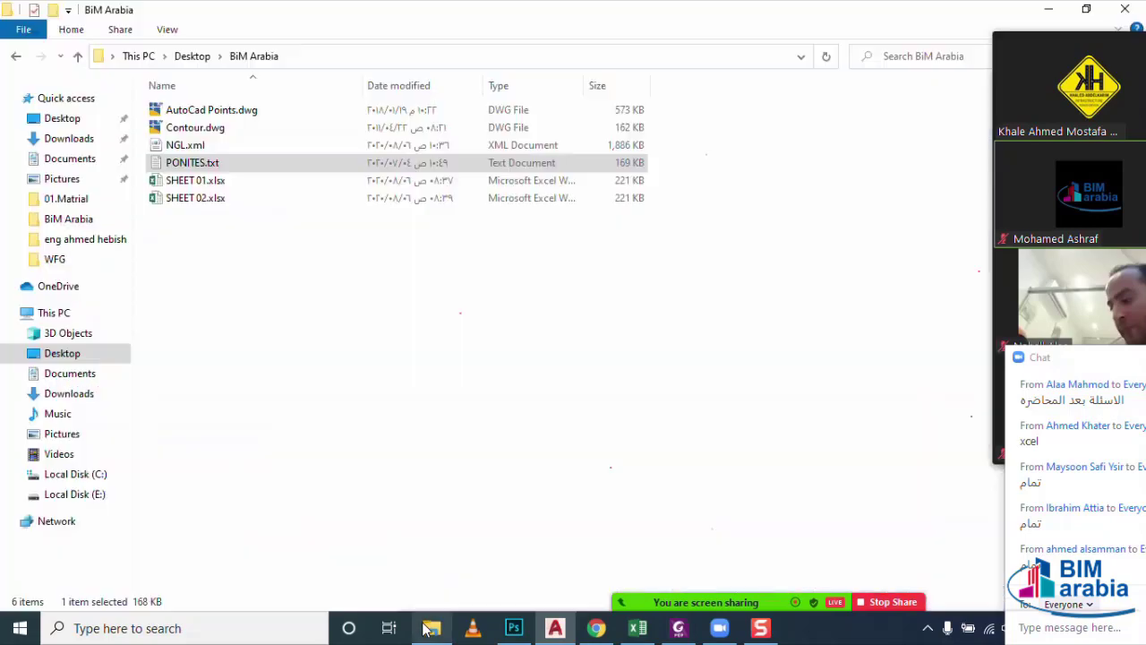
{"action": "left_click", "coordinate": [190, 182]}
{"action": "double_click", "coordinate": [190, 182]}
{"action": "left_click", "coordinate": [269, 392]}
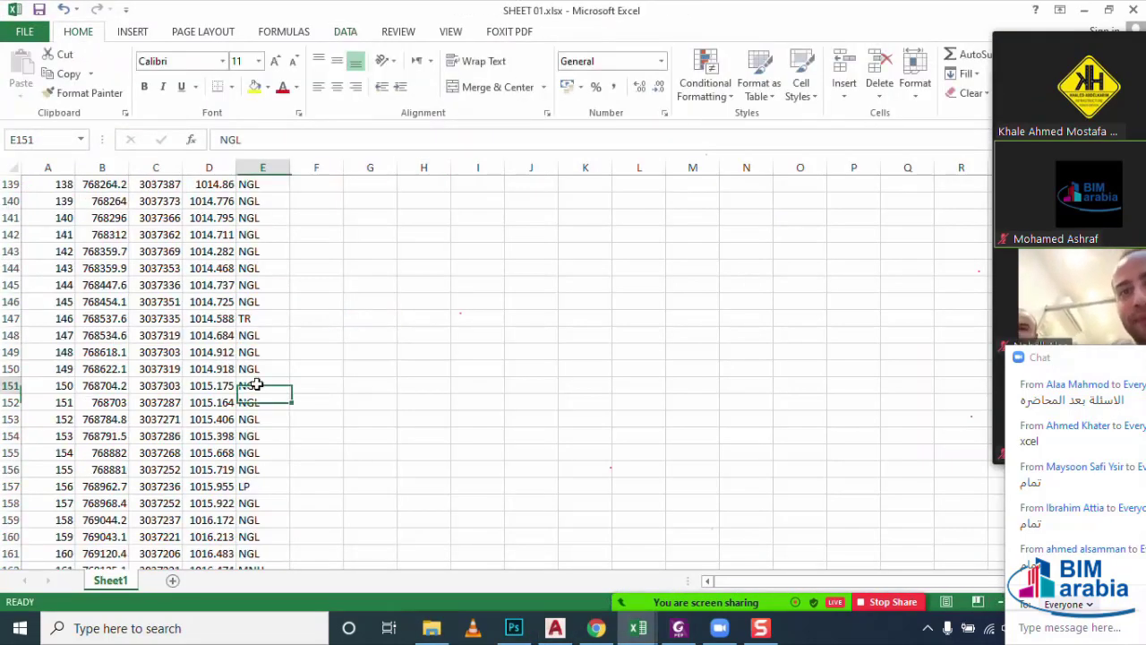
{"action": "scroll", "coordinate": [368, 331], "scroll_direction": "up", "scroll_amount": 7}
{"action": "scroll", "coordinate": [412, 341], "scroll_direction": "up", "scroll_amount": 6}
{"action": "scroll", "coordinate": [412, 340], "scroll_direction": "up", "scroll_amount": 6}
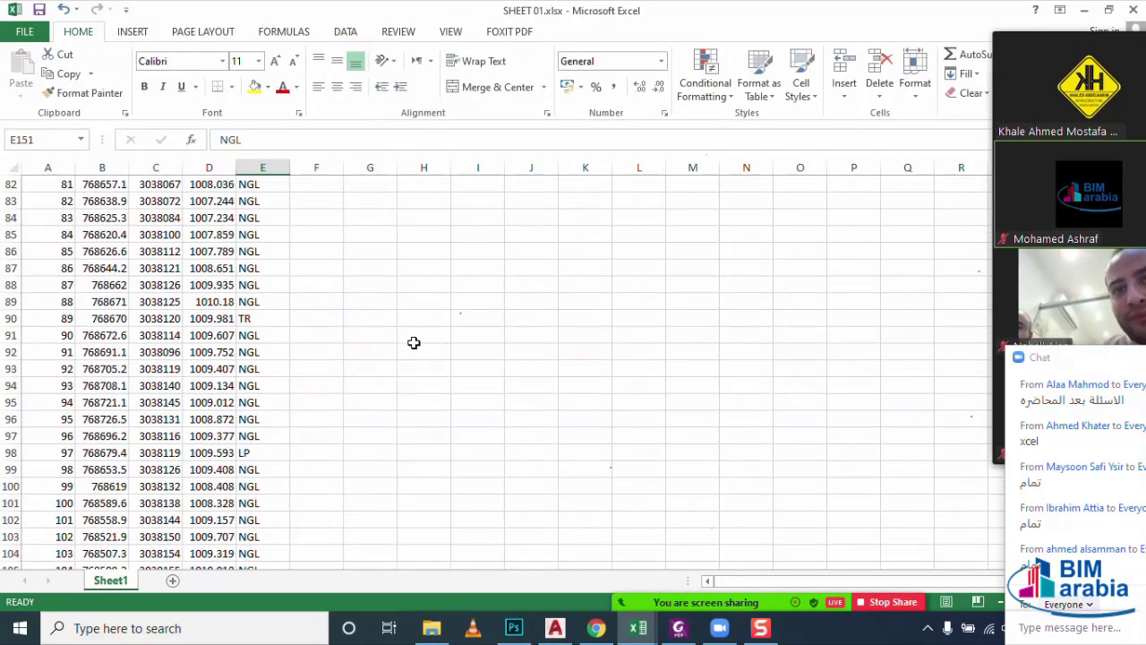
{"action": "scroll", "coordinate": [414, 343], "scroll_direction": "up", "scroll_amount": 6}
{"action": "scroll", "coordinate": [414, 343], "scroll_direction": "up", "scroll_amount": 9}
{"action": "scroll", "coordinate": [413, 343], "scroll_direction": "up", "scroll_amount": 10}
{"action": "scroll", "coordinate": [414, 343], "scroll_direction": "up", "scroll_amount": 2}
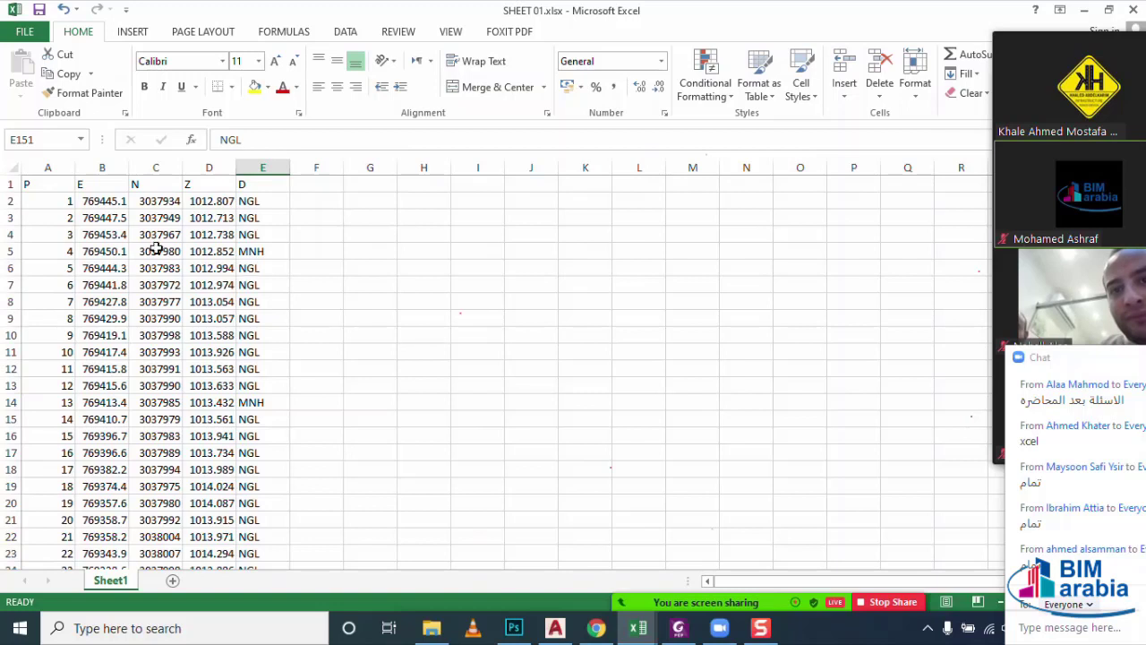
- Inspect the point number, easting, northing, elevation and NGL description cells in row 2
{"action": "left_click", "coordinate": [48, 167]}
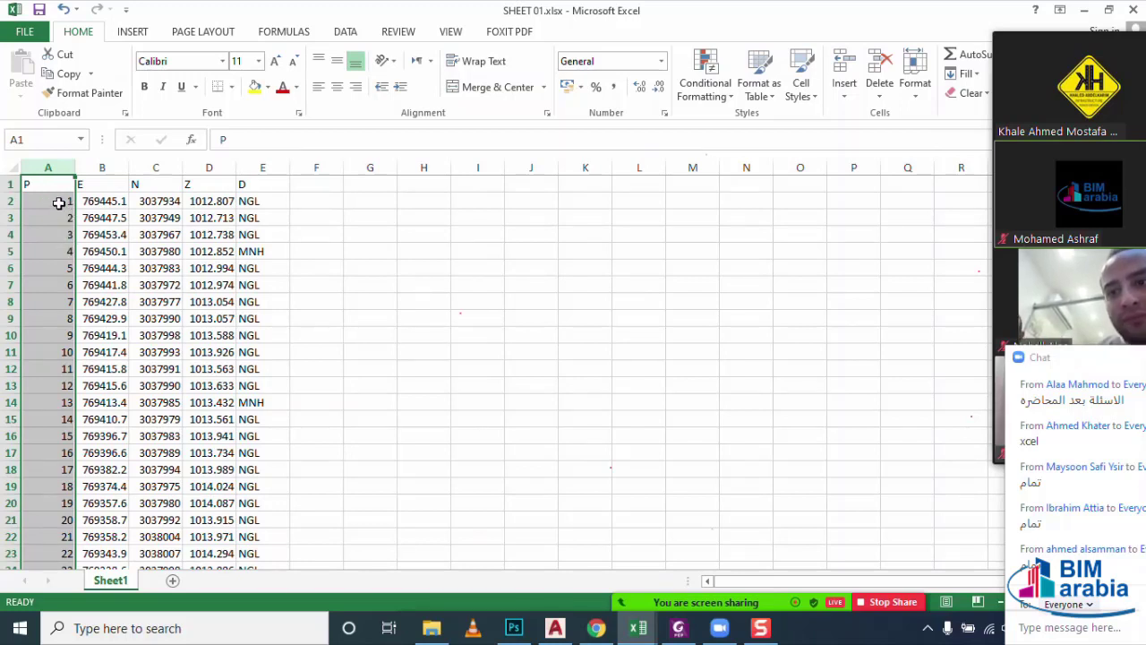
{"action": "left_click", "coordinate": [89, 199]}
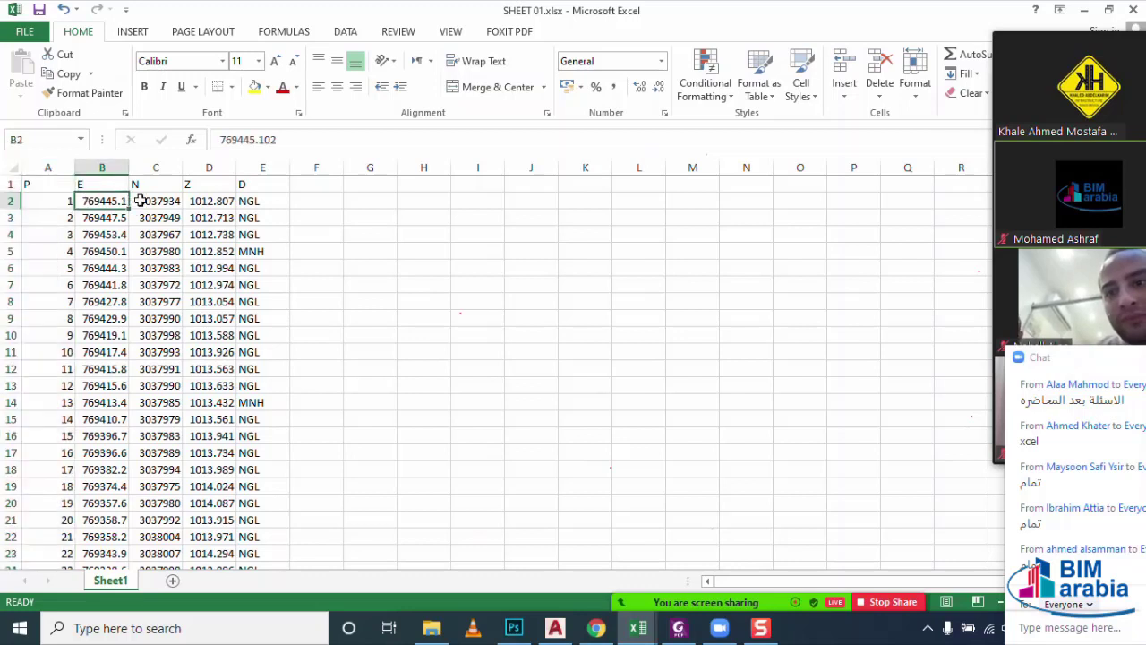
{"action": "left_click", "coordinate": [138, 201]}
{"action": "left_click", "coordinate": [202, 200]}
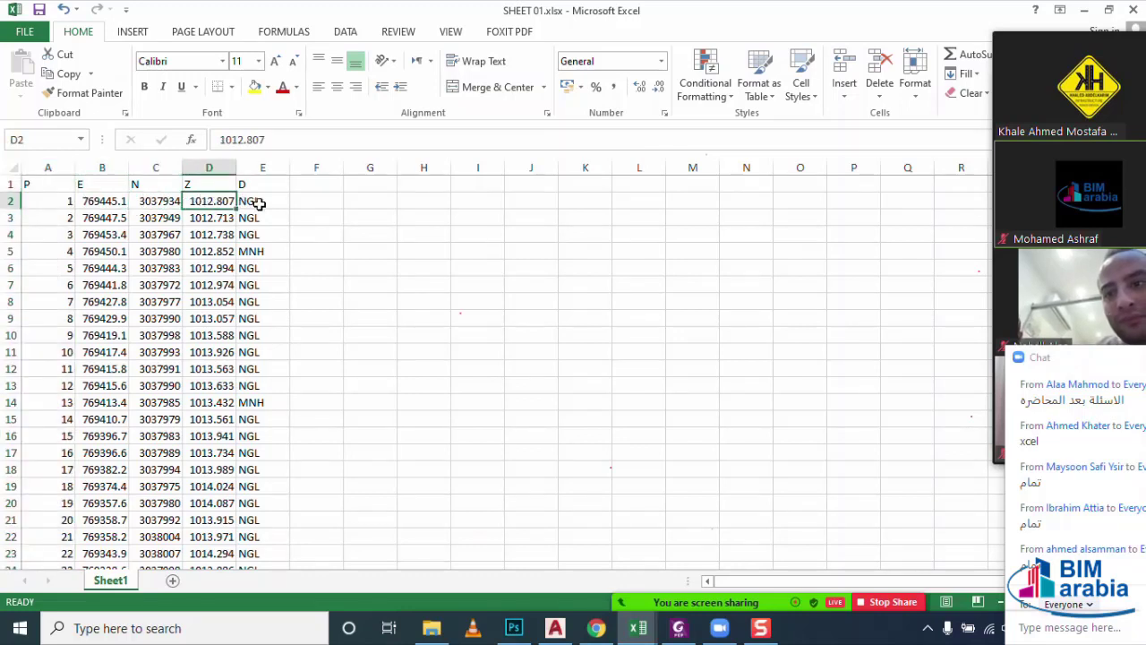
{"action": "left_click", "coordinate": [258, 204]}
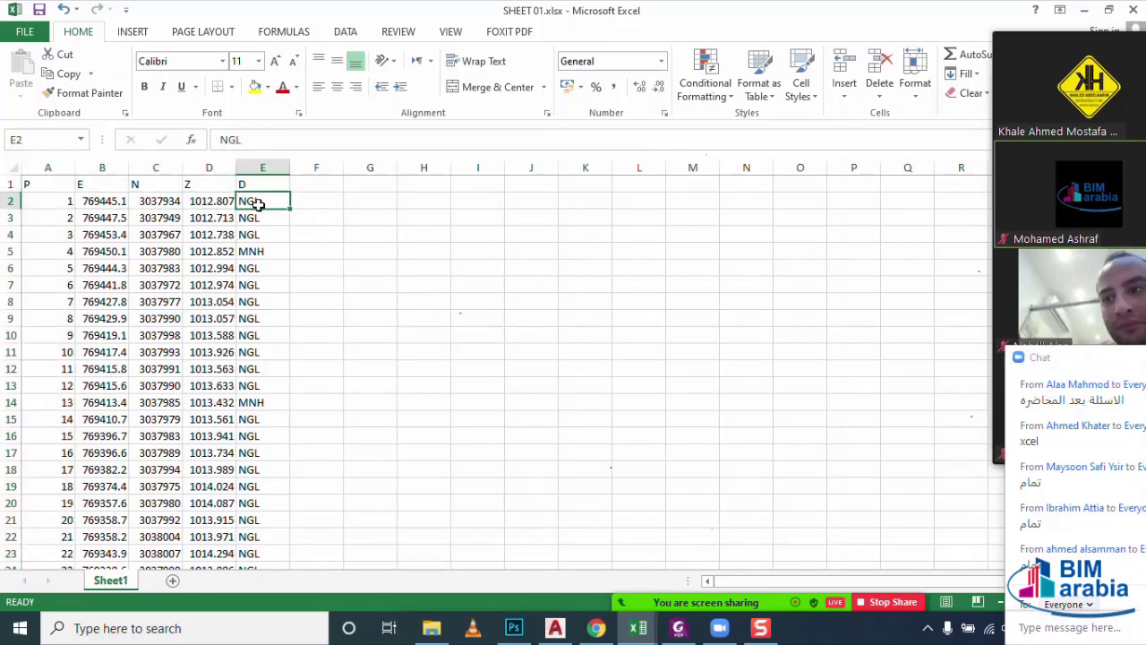
{"action": "left_click", "coordinate": [122, 203]}
{"action": "left_click", "coordinate": [155, 202]}
{"action": "left_click", "coordinate": [222, 202]}
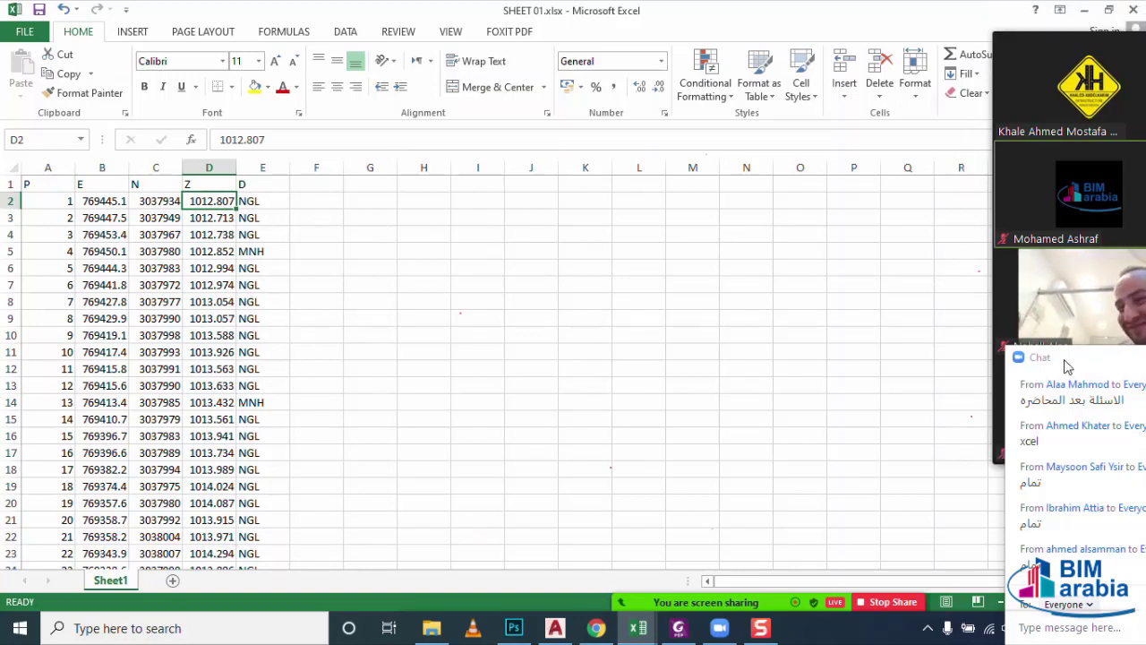
{"action": "left_click_drag", "start_coordinate": [1064, 361], "coordinate": [1063, 408]}
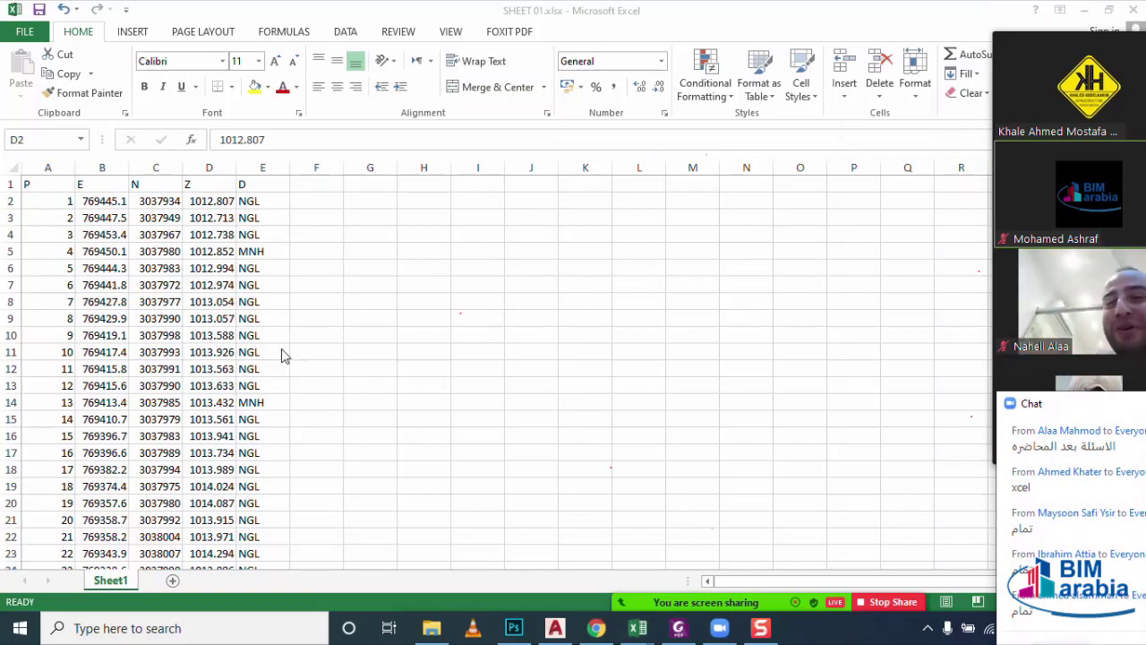
{"action": "left_click", "coordinate": [265, 201]}
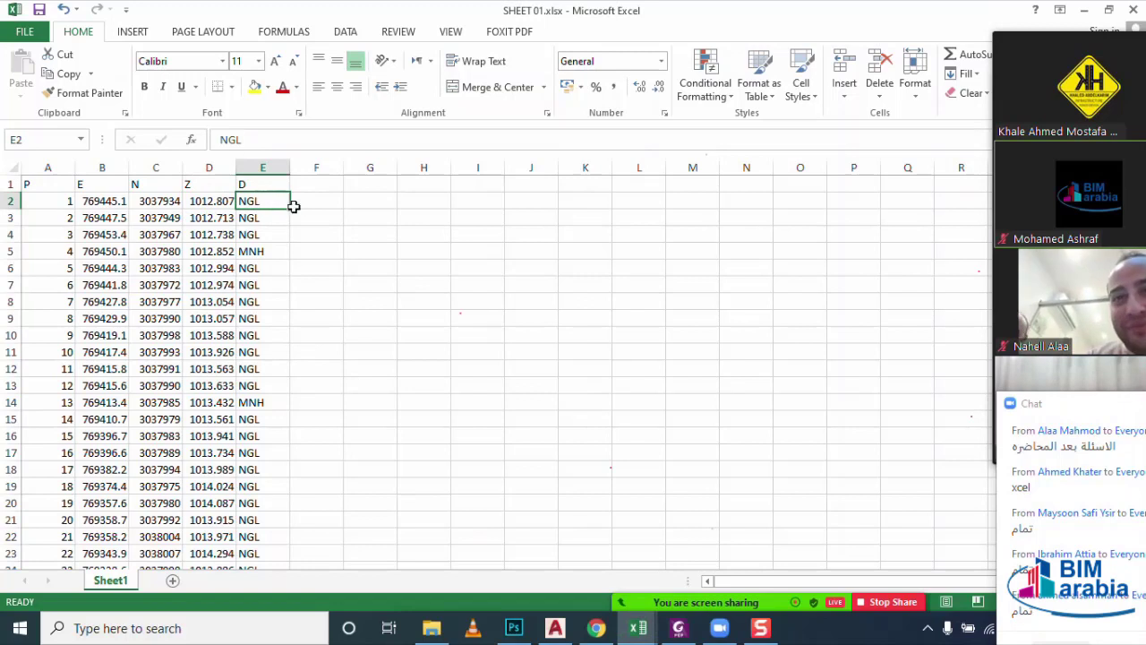
{"action": "left_click", "coordinate": [313, 203]}
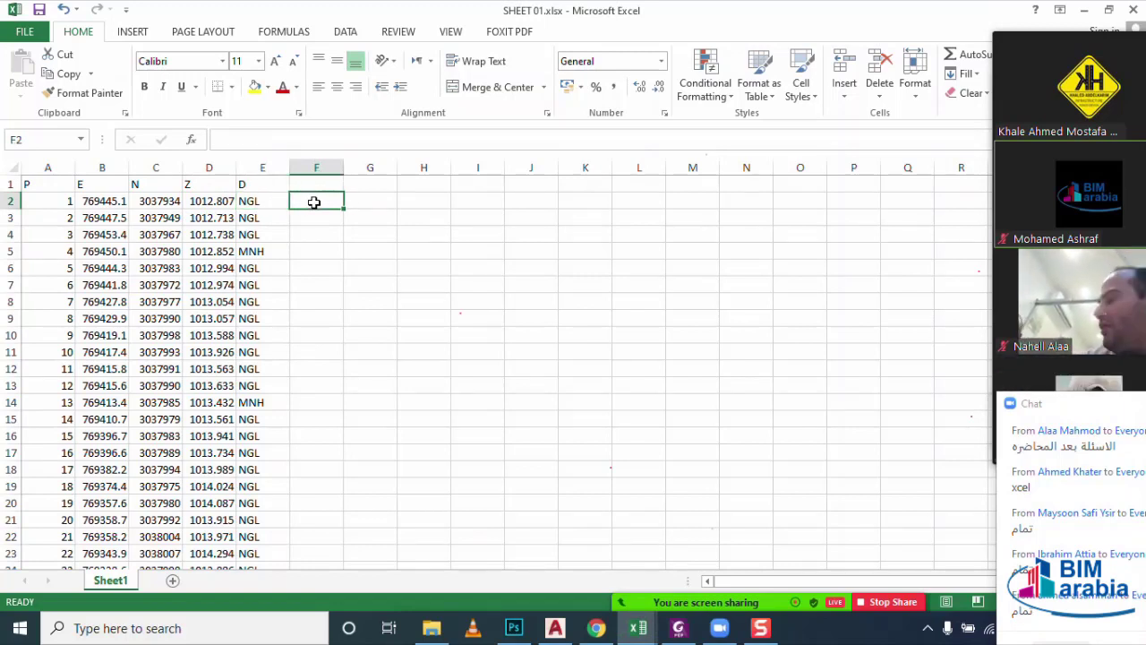
- Enter the labels OGL, GL, EXL and EG in cells F2 through I2
{"action": "type", "text": "GL"}
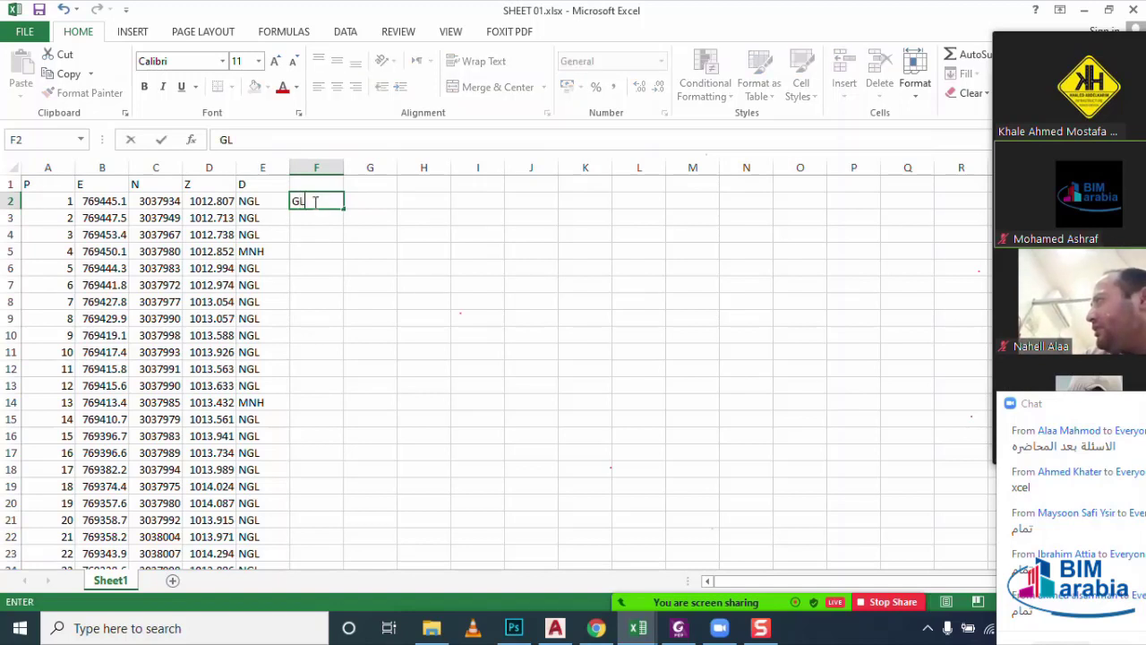
{"action": "key", "text": "BackSpace"}
{"action": "key", "text": "BackSpace"}
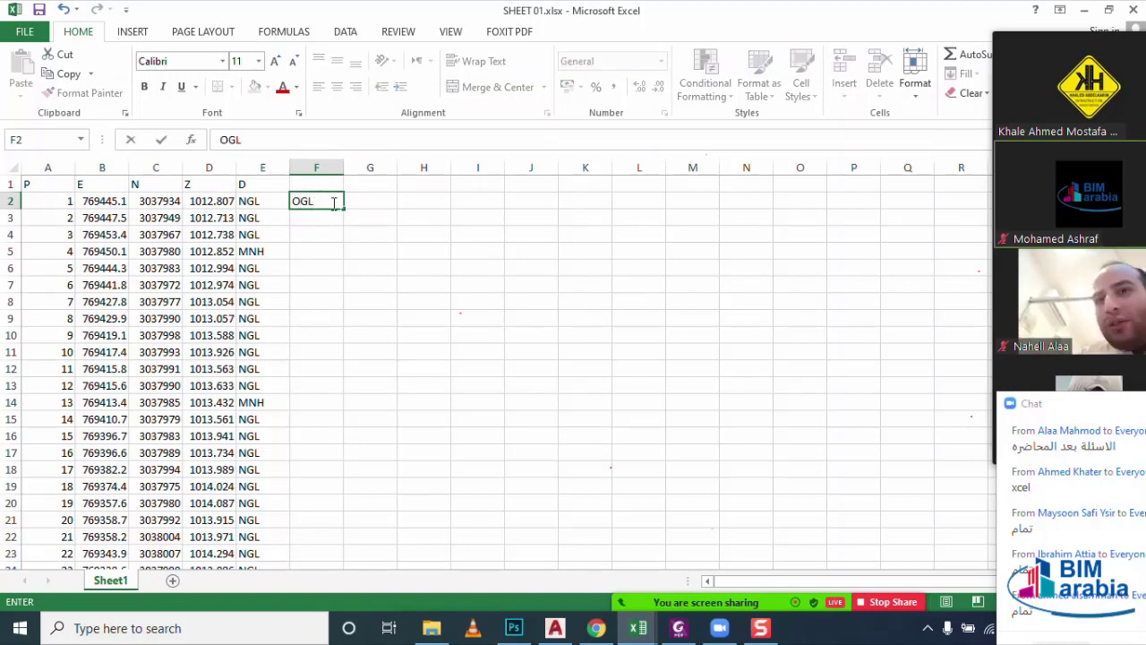
{"action": "left_click", "coordinate": [365, 202]}
{"action": "type", "text": "GL"}
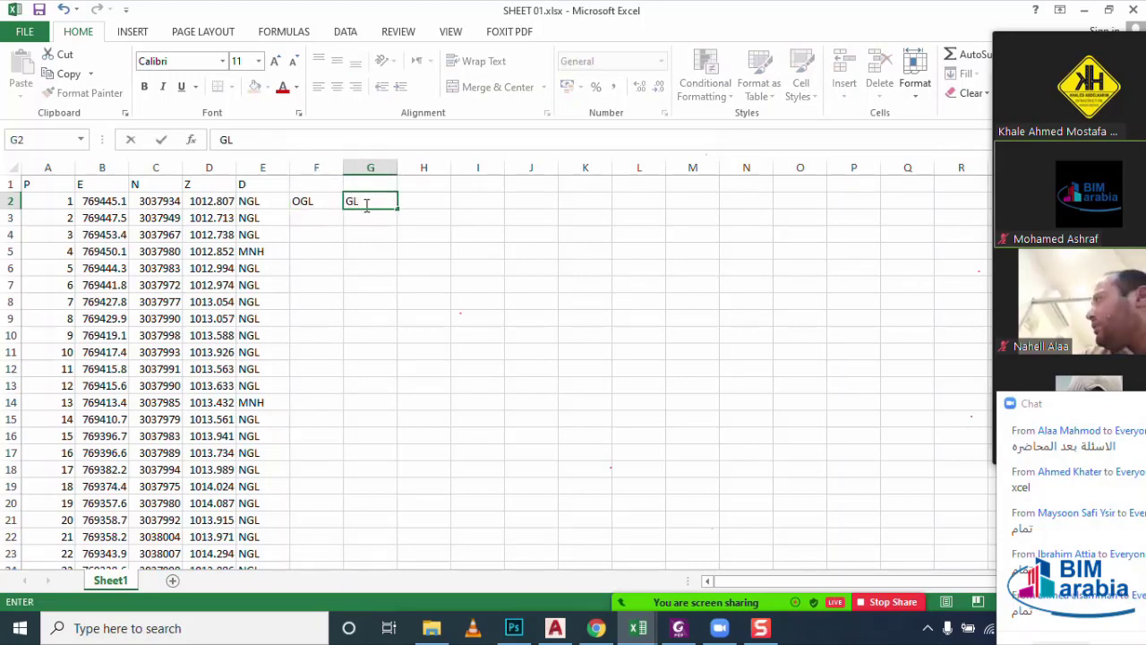
{"action": "left_click", "coordinate": [418, 201]}
{"action": "type", "text": "EX"}
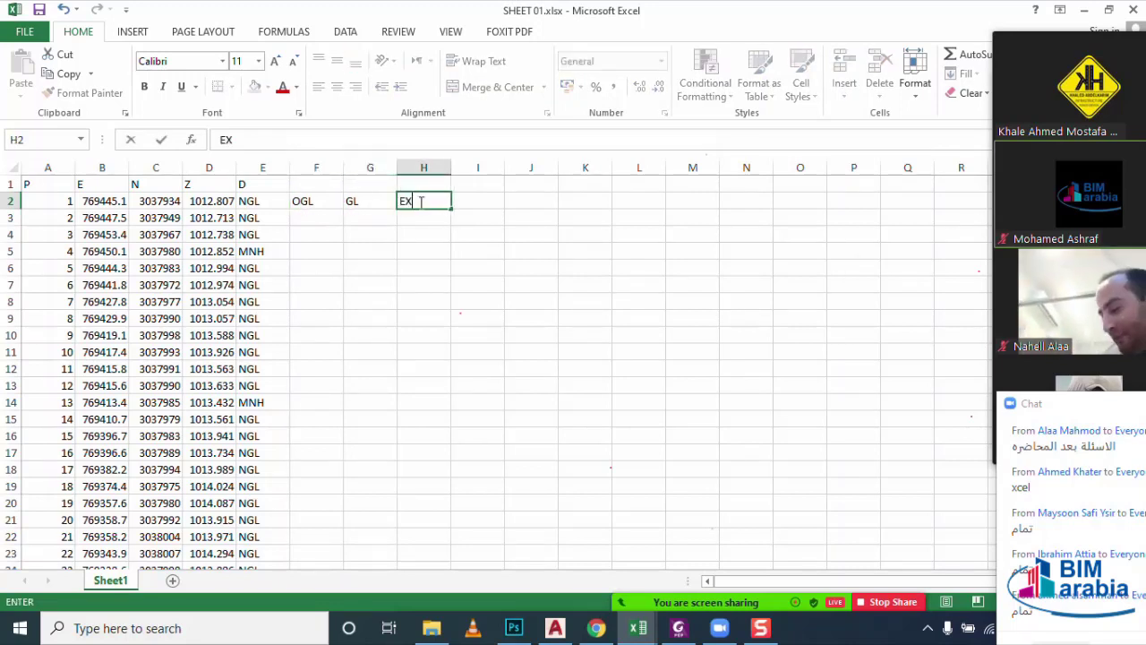
{"action": "type", "text": "L"}
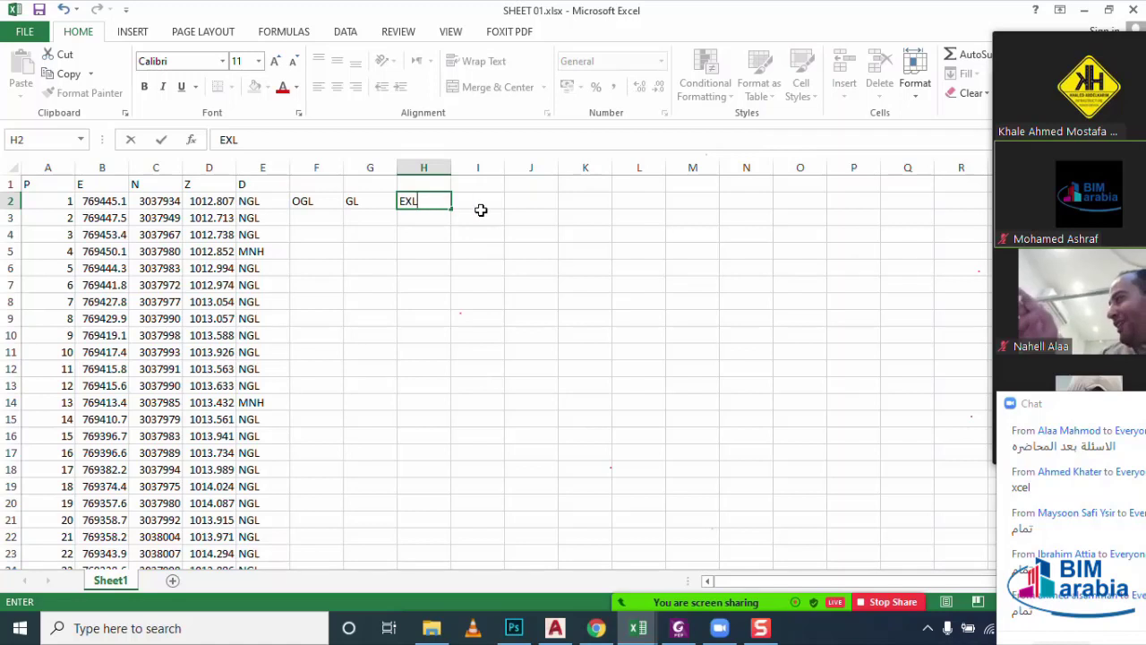
{"action": "left_click", "coordinate": [483, 202]}
{"action": "type", "text": "EG"}
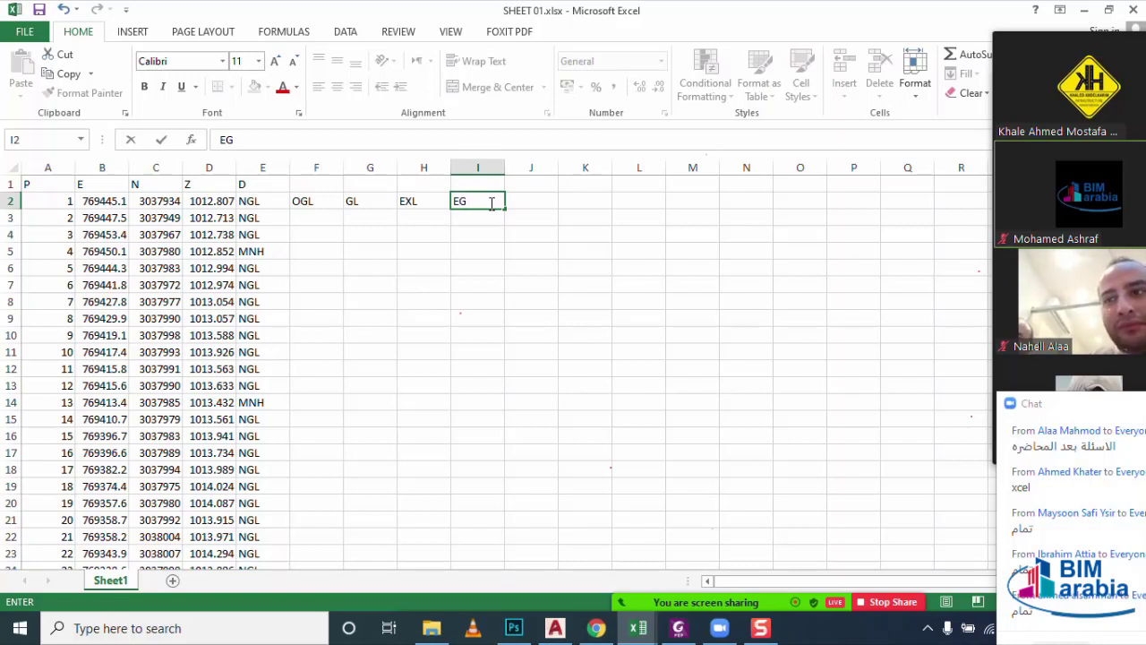
{"action": "left_click", "coordinate": [271, 209]}
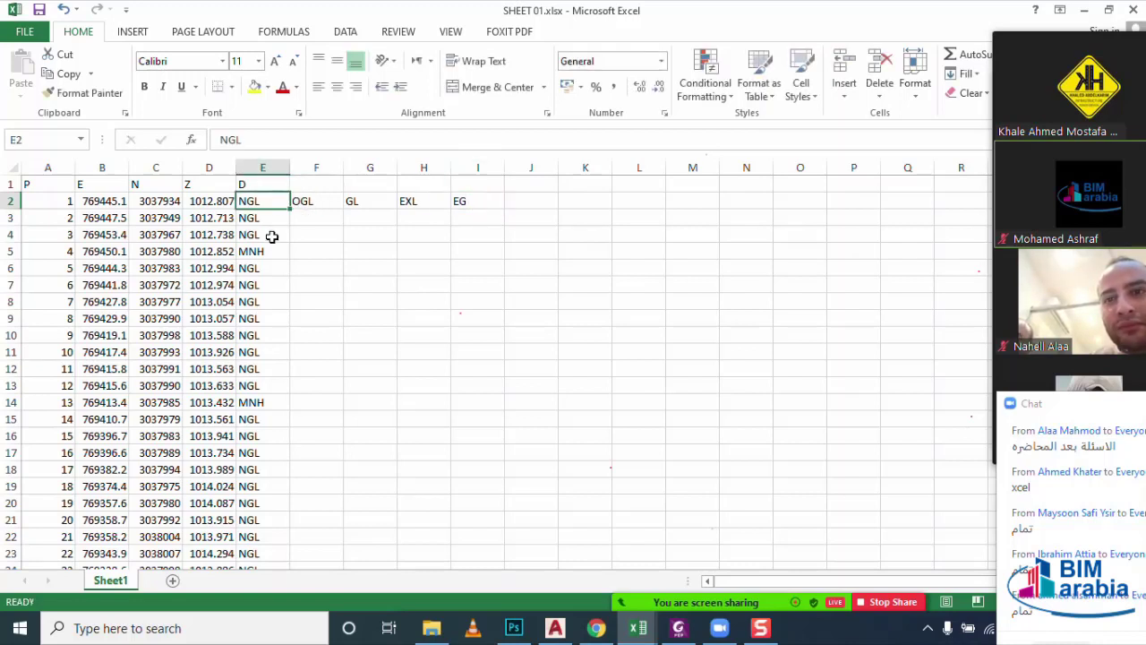
{"action": "left_click", "coordinate": [269, 235]}
{"action": "left_click", "coordinate": [271, 252]}
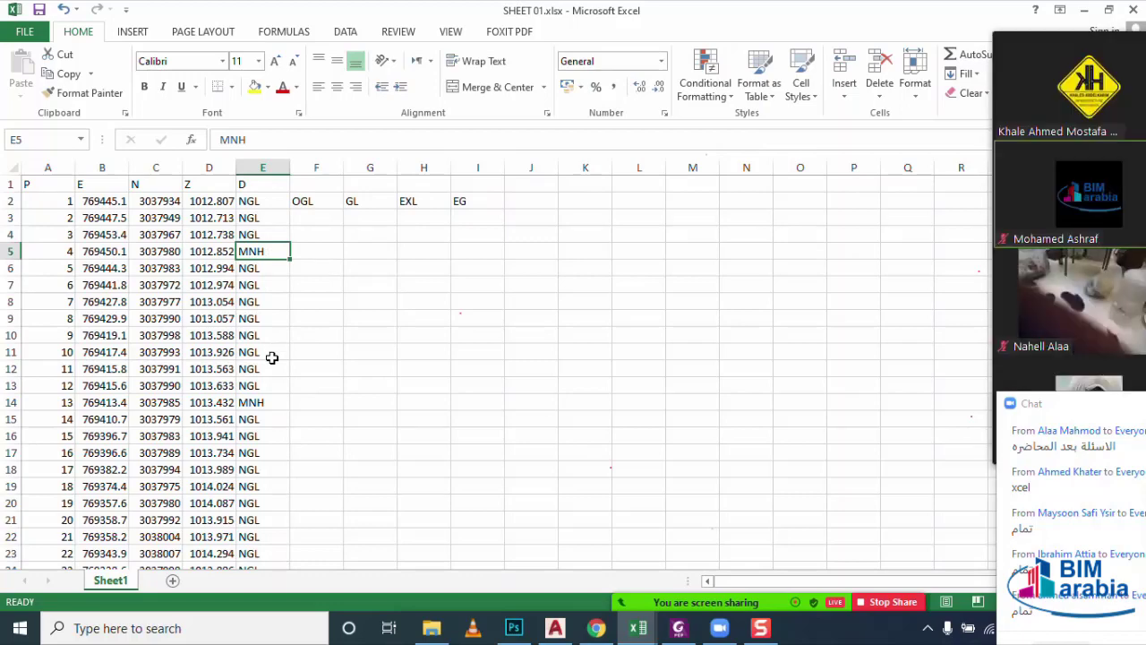
- Clear the OGL, GL, EXL and EG labels from cells F2:I2
{"action": "scroll", "coordinate": [272, 363], "scroll_direction": "down", "scroll_amount": 3}
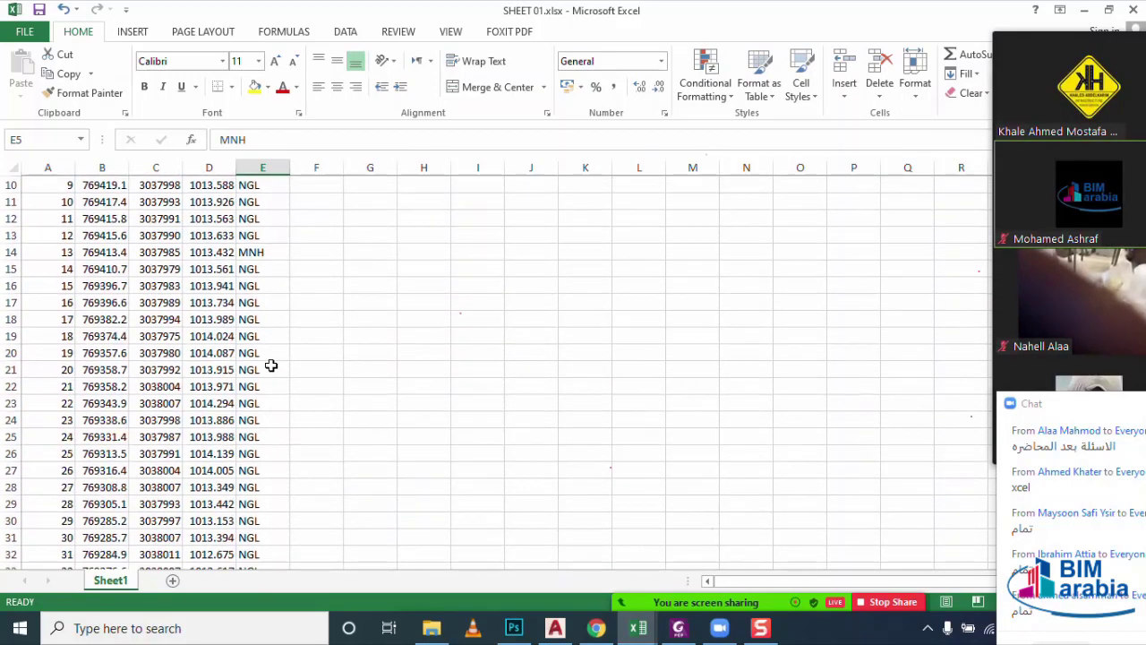
{"action": "scroll", "coordinate": [269, 377], "scroll_direction": "down", "scroll_amount": 2}
{"action": "scroll", "coordinate": [269, 377], "scroll_direction": "down", "scroll_amount": 4}
{"action": "scroll", "coordinate": [266, 394], "scroll_direction": "down", "scroll_amount": 1}
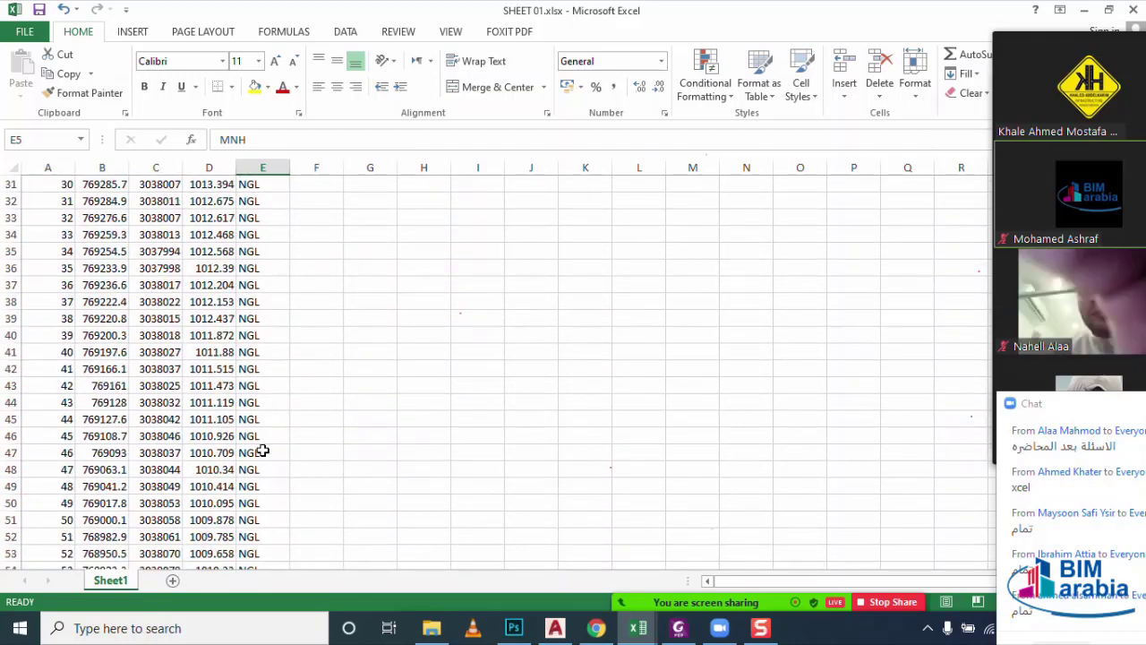
{"action": "scroll", "coordinate": [259, 450], "scroll_direction": "down", "scroll_amount": 2}
{"action": "scroll", "coordinate": [289, 480], "scroll_direction": "down", "scroll_amount": 2}
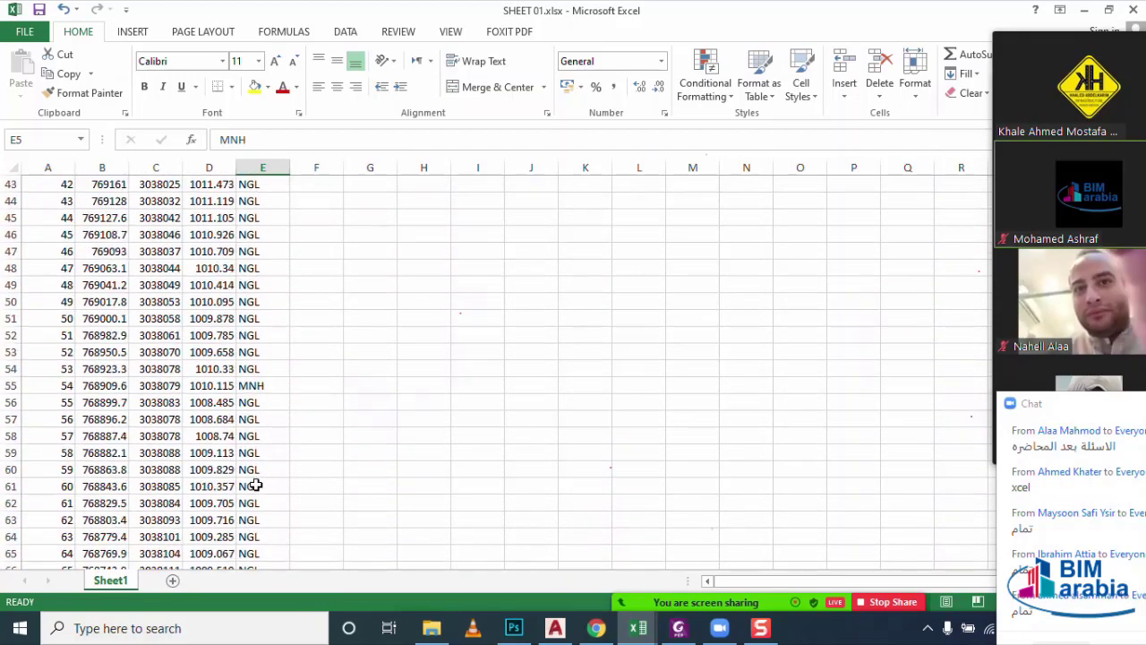
{"action": "scroll", "coordinate": [268, 473], "scroll_direction": "up", "scroll_amount": 3}
{"action": "scroll", "coordinate": [258, 421], "scroll_direction": "up", "scroll_amount": 4}
{"action": "scroll", "coordinate": [257, 407], "scroll_direction": "up", "scroll_amount": 7}
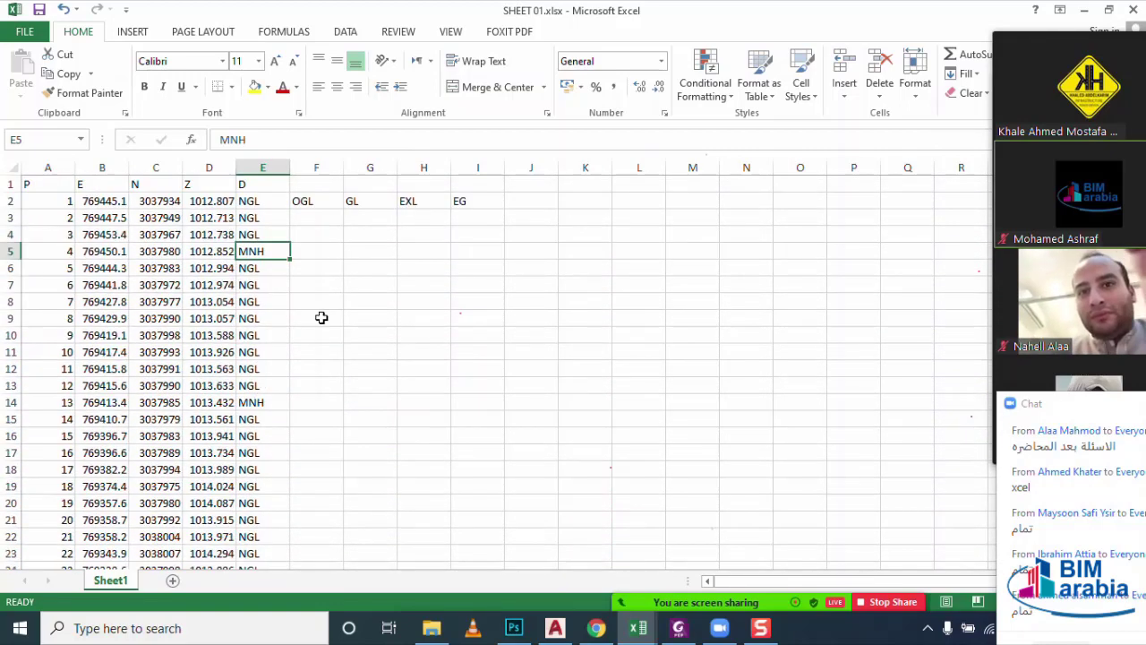
{"action": "left_click_drag", "start_coordinate": [466, 198], "coordinate": [320, 215]}
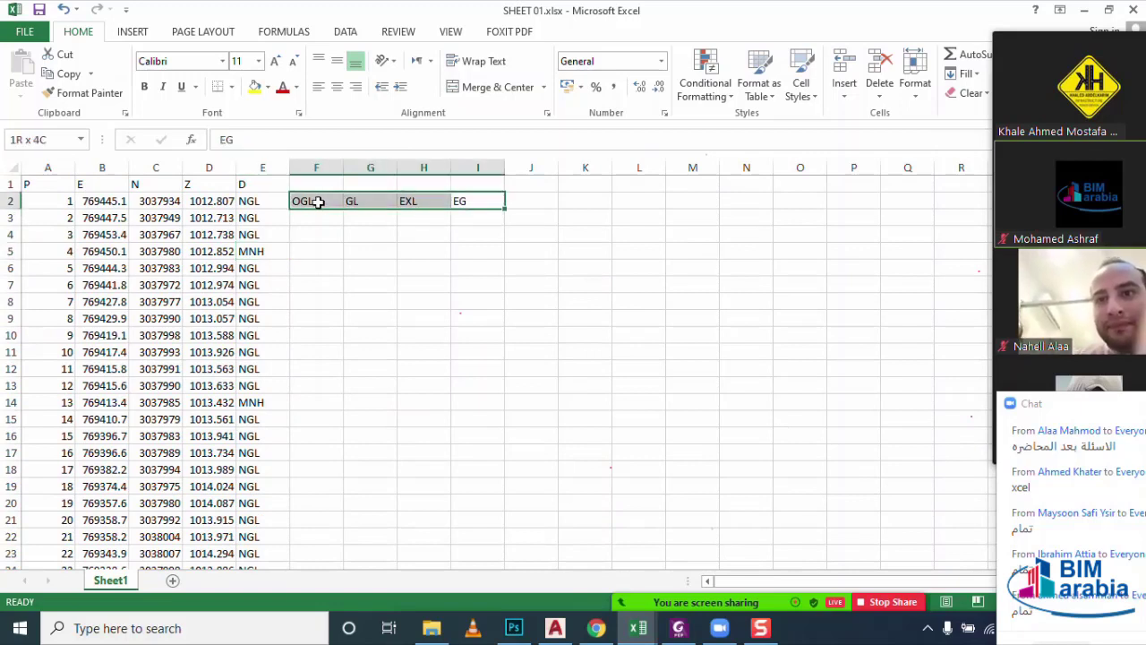
{"action": "key", "text": "Delete"}
{"action": "left_click", "coordinate": [314, 252]}
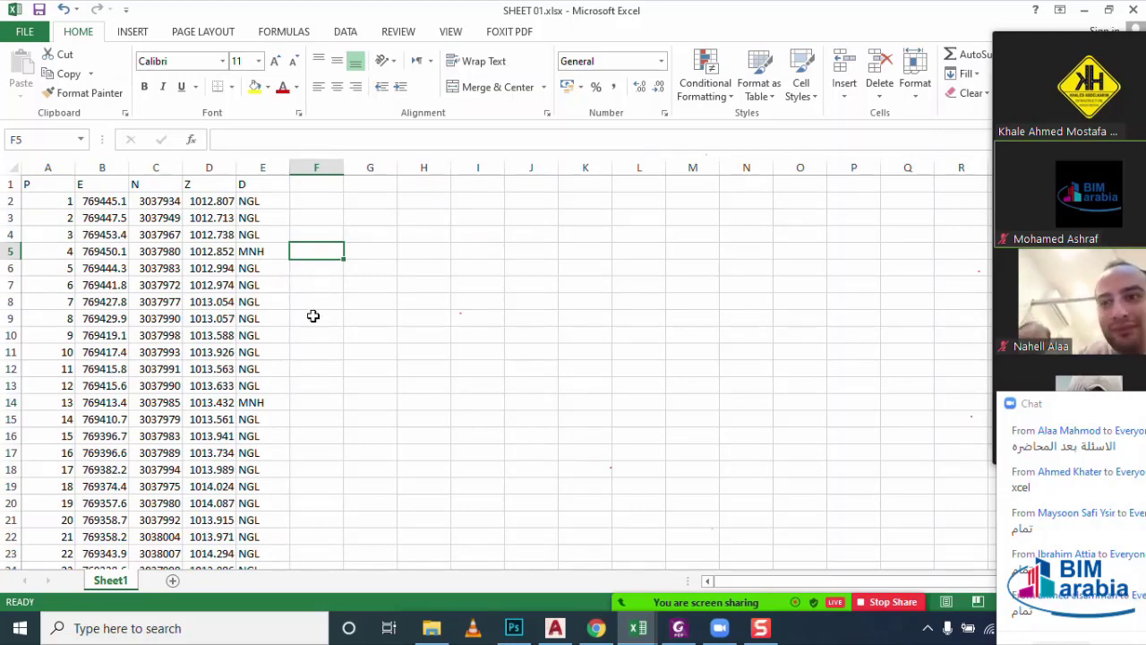
{"action": "left_click", "coordinate": [314, 315]}
- Save the sheet as Text (Tab delimited) X01.txt in the BiM Arabia folder and close it
{"action": "left_click", "coordinate": [25, 32]}
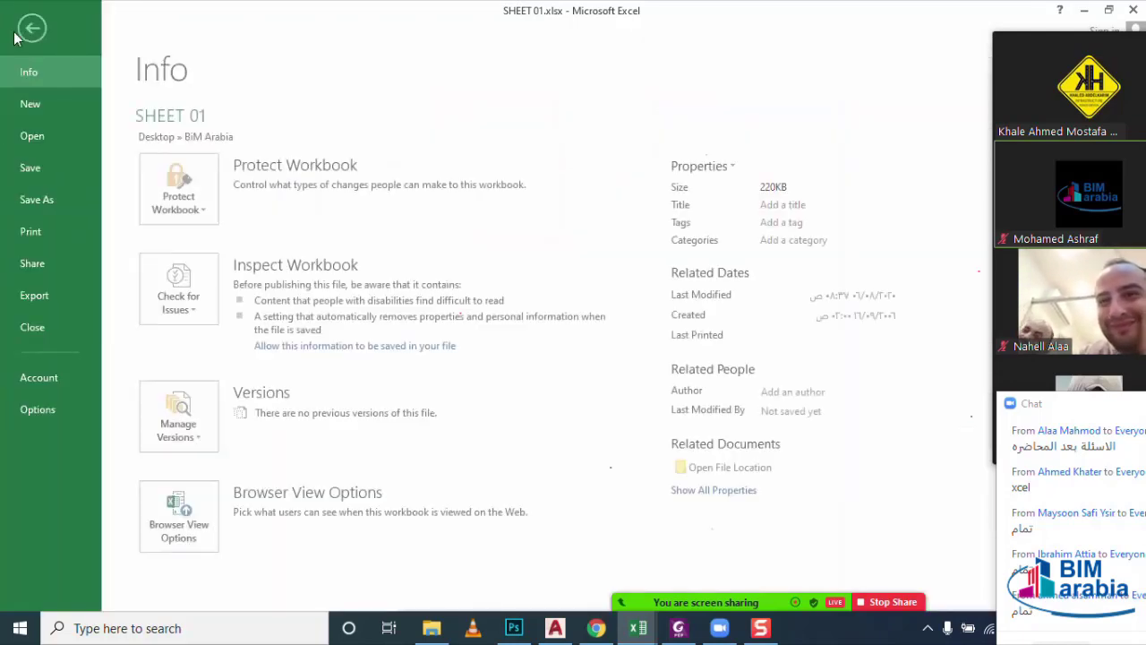
{"action": "left_click", "coordinate": [45, 201]}
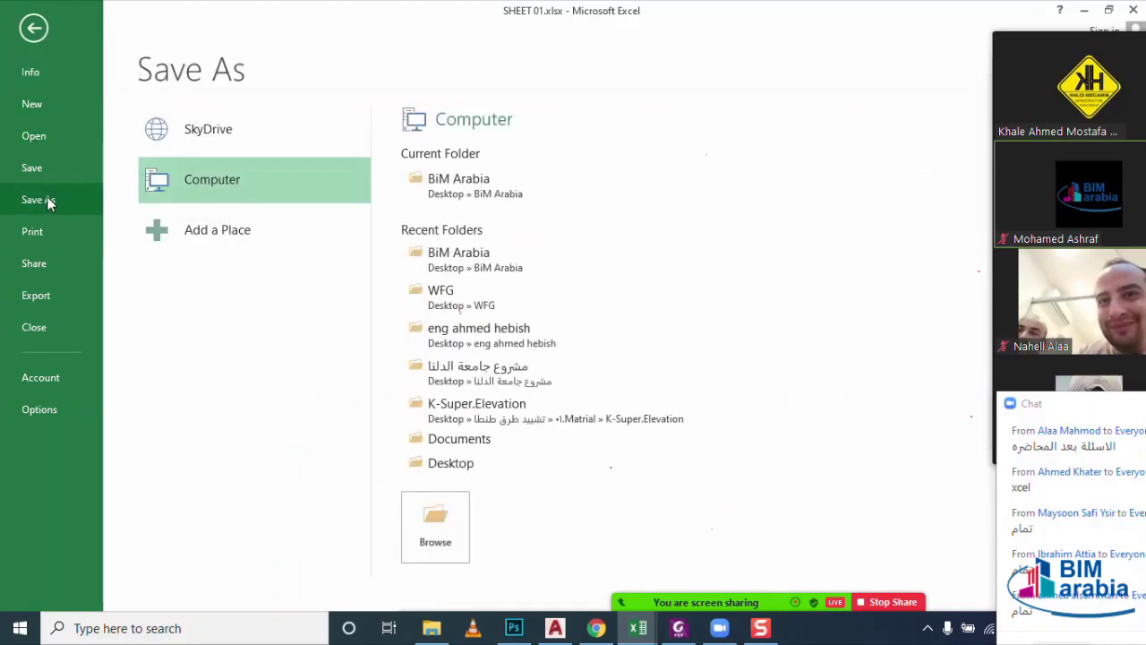
{"action": "left_click", "coordinate": [438, 195]}
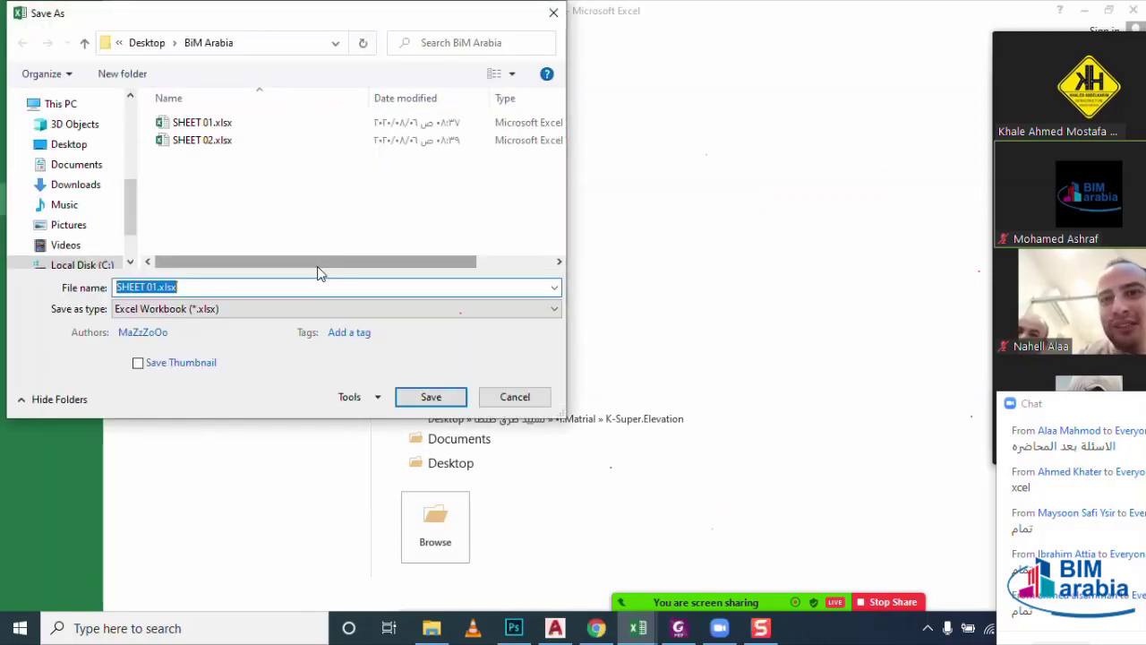
{"action": "type", "text": "X01"}
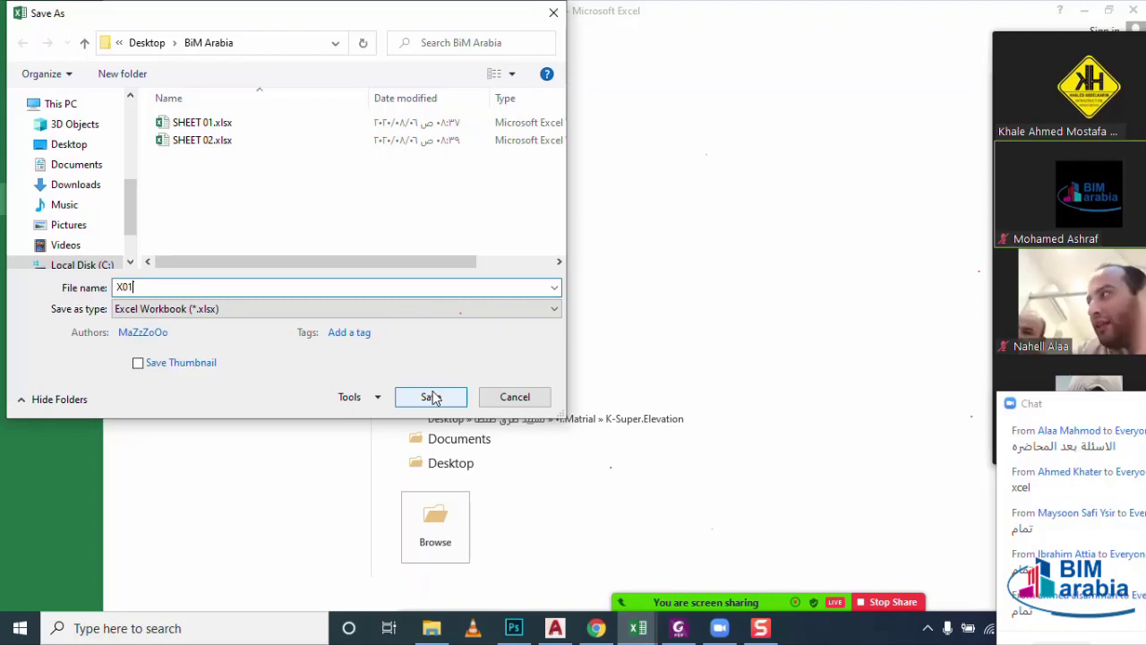
{"action": "left_click", "coordinate": [271, 309]}
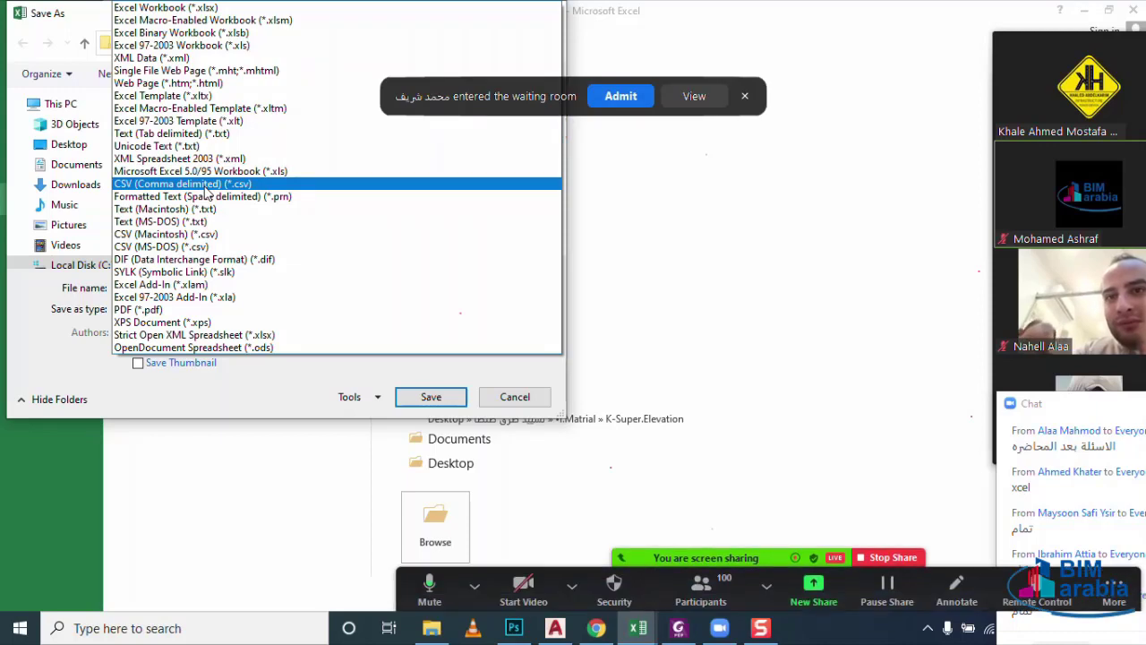
{"action": "left_click", "coordinate": [175, 133]}
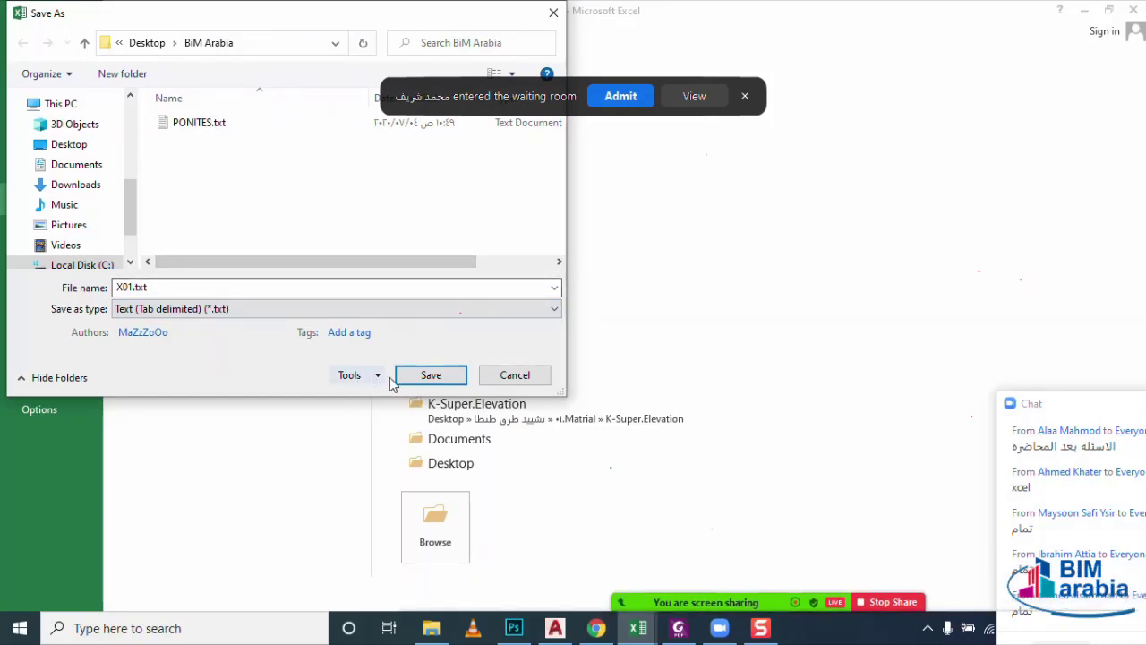
{"action": "left_click", "coordinate": [421, 377]}
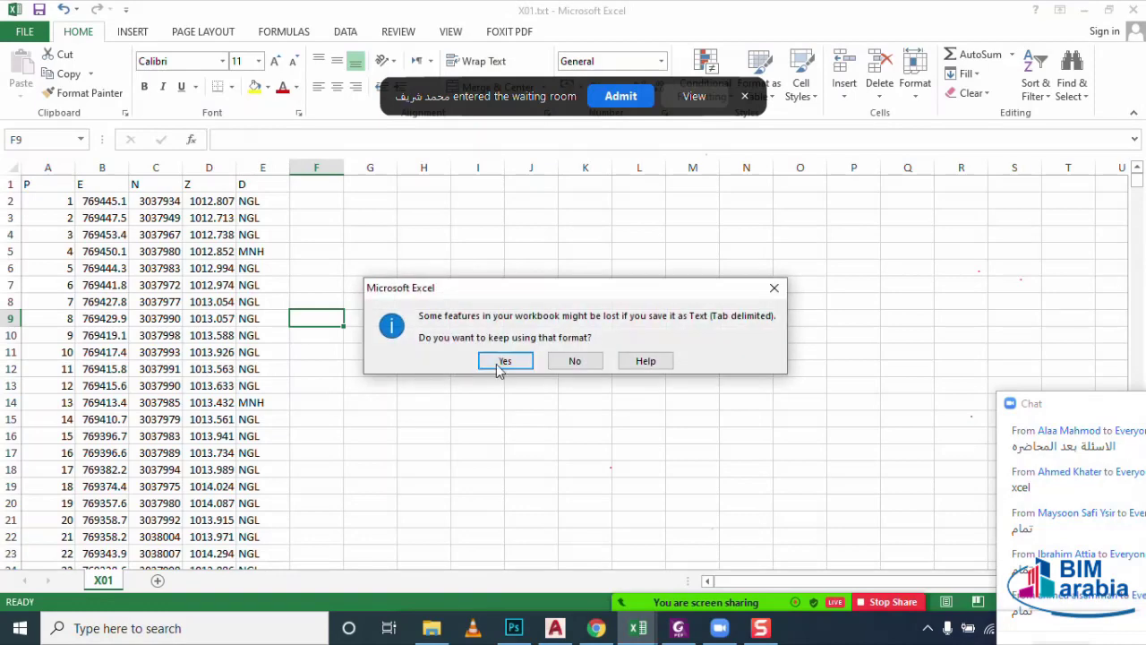
{"action": "left_click", "coordinate": [501, 363]}
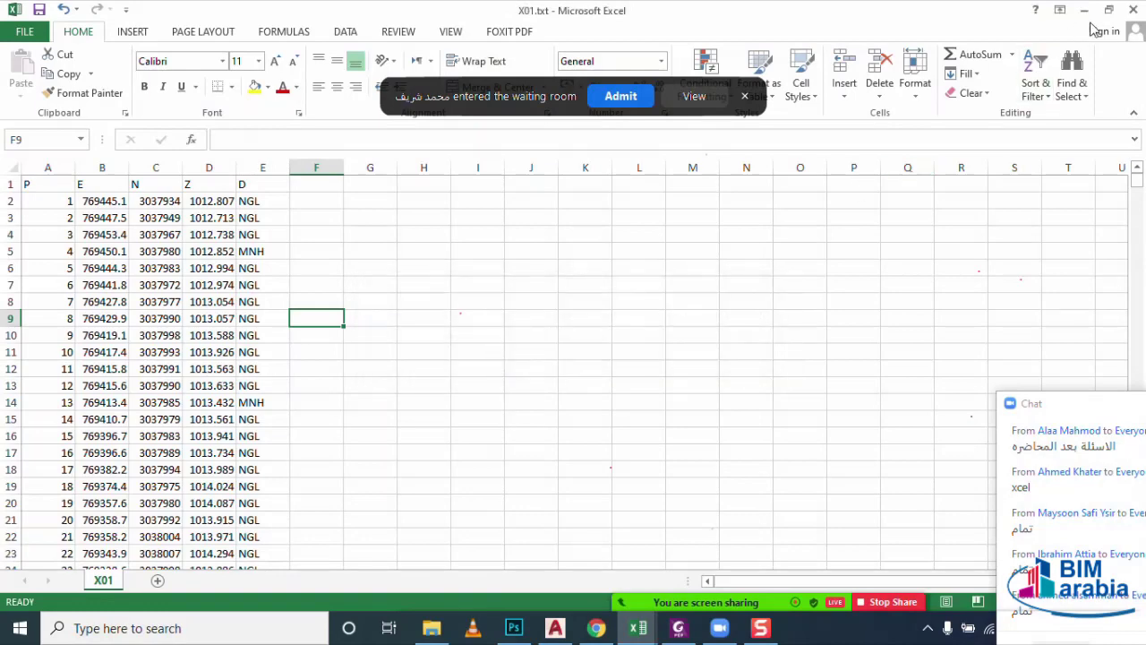
{"action": "left_click", "coordinate": [1133, 9]}
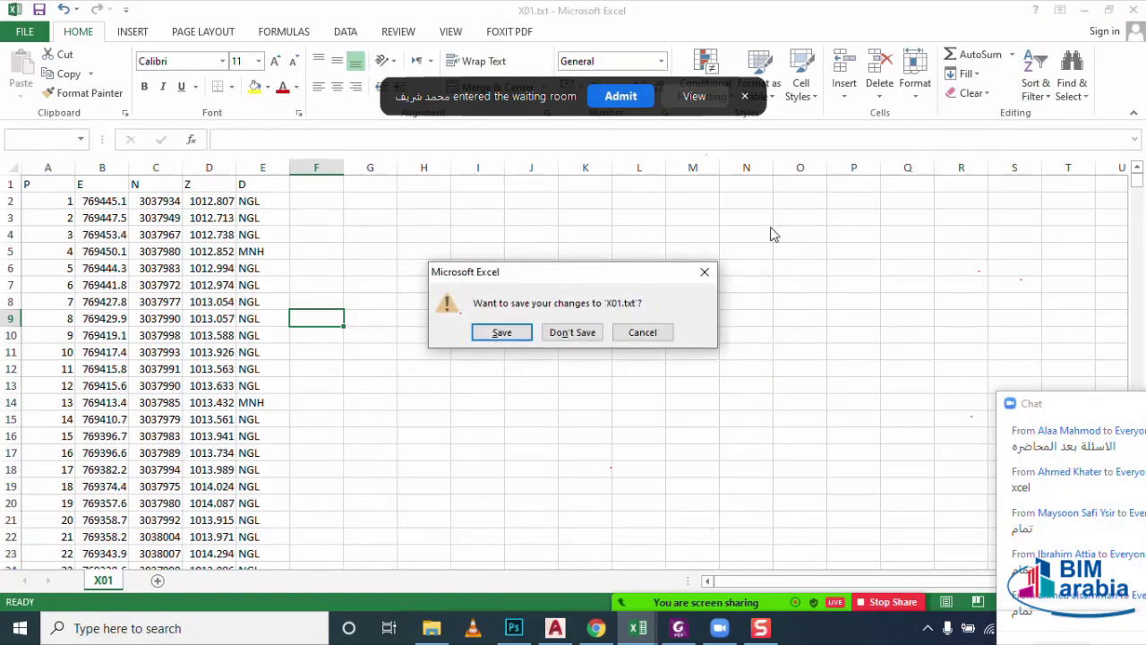
- Discard Excel's save prompts, view X01.txt's tab-separated point rows in Notepad, then switch to Civil 3D
{"action": "left_click", "coordinate": [598, 331]}
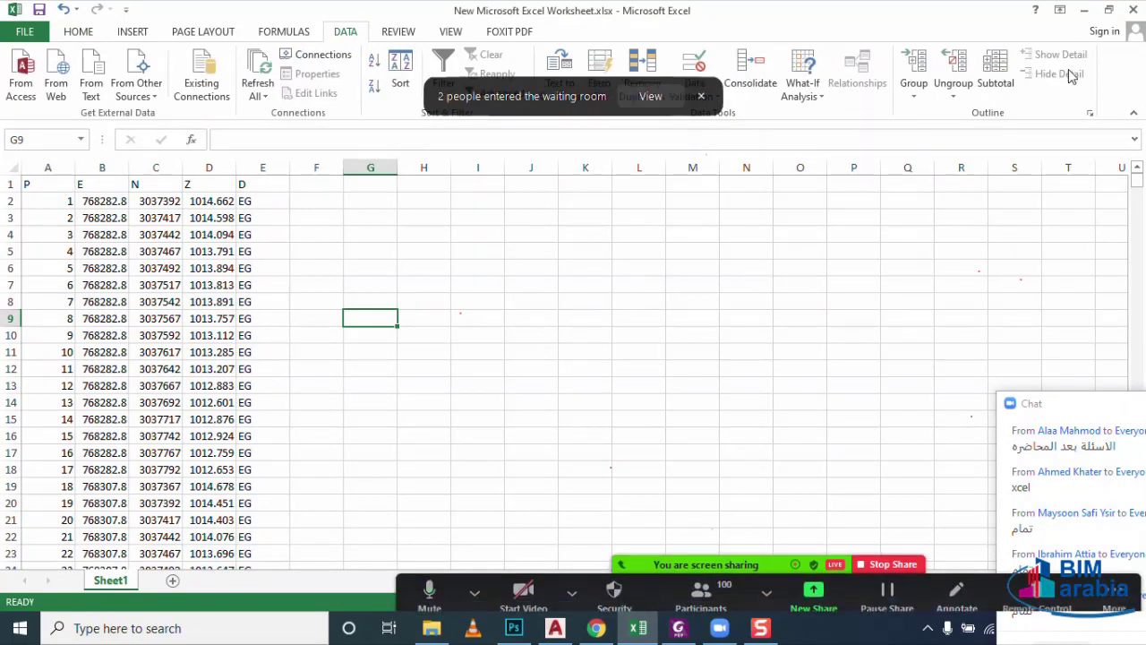
{"action": "left_click", "coordinate": [1133, 9]}
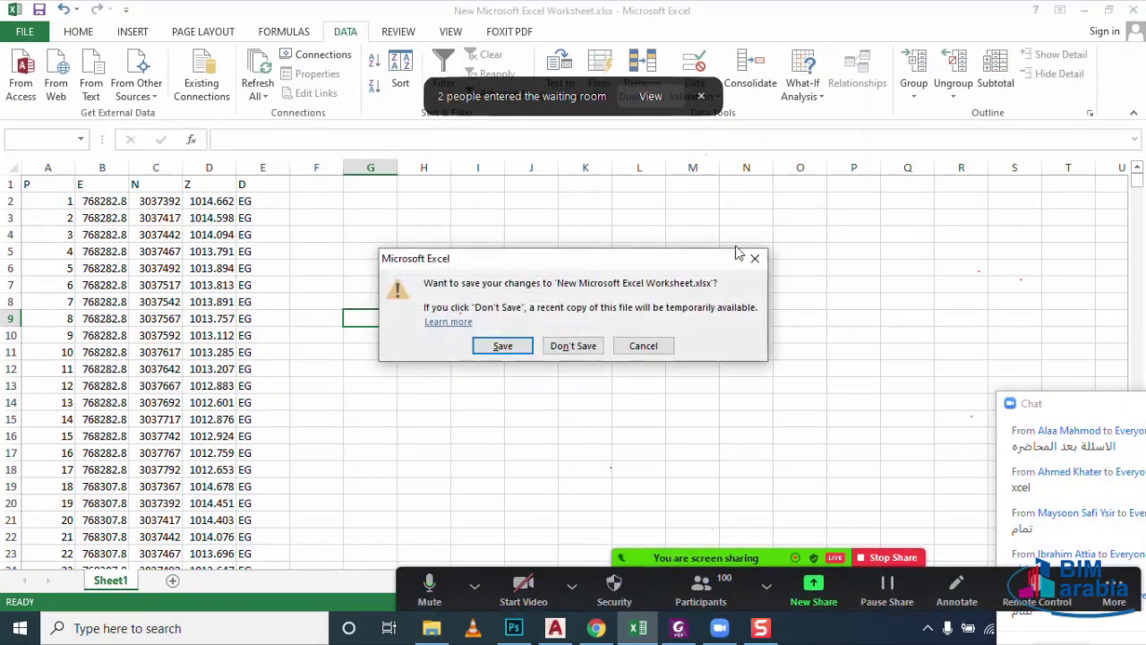
{"action": "left_click", "coordinate": [574, 349]}
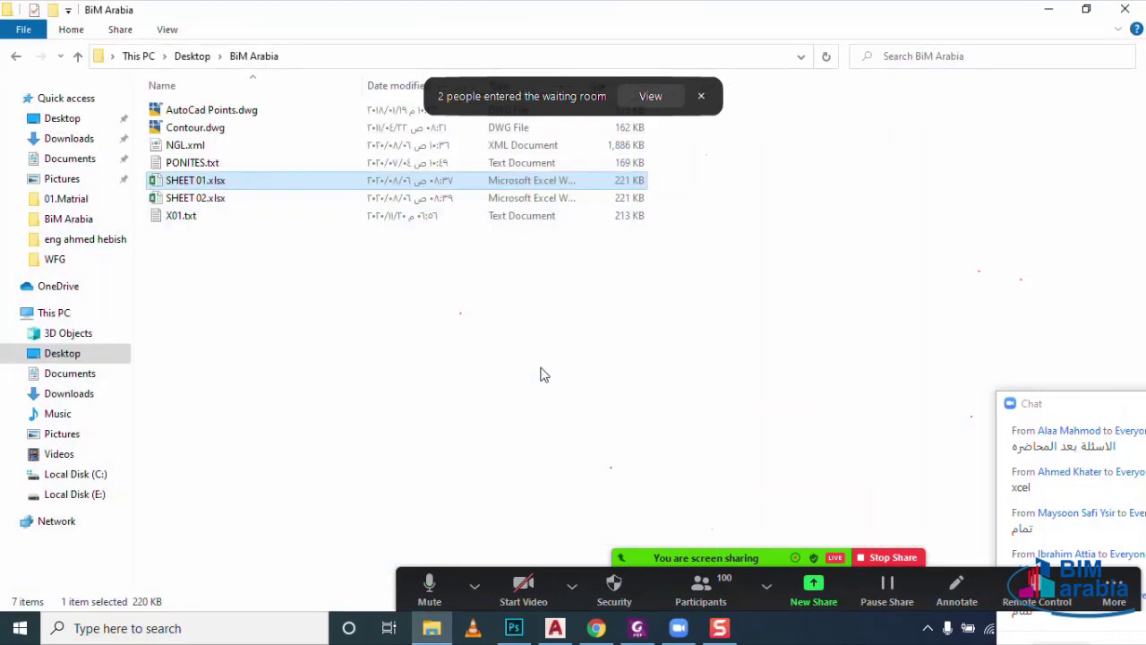
{"action": "double_click", "coordinate": [161, 215]}
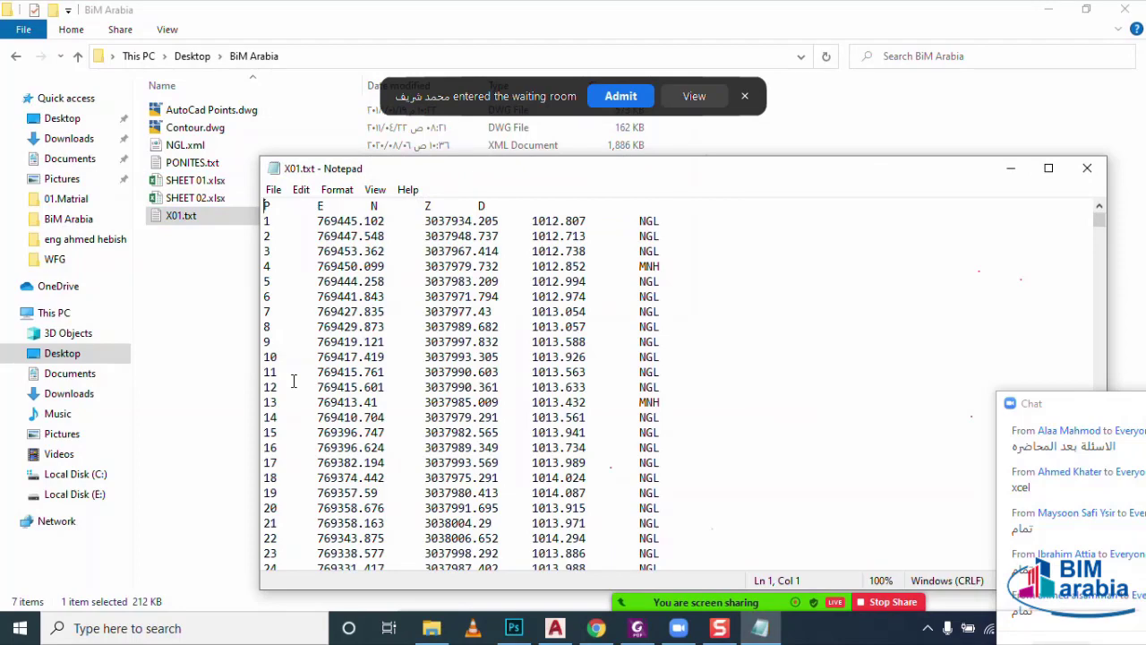
{"action": "left_click", "coordinate": [555, 628]}
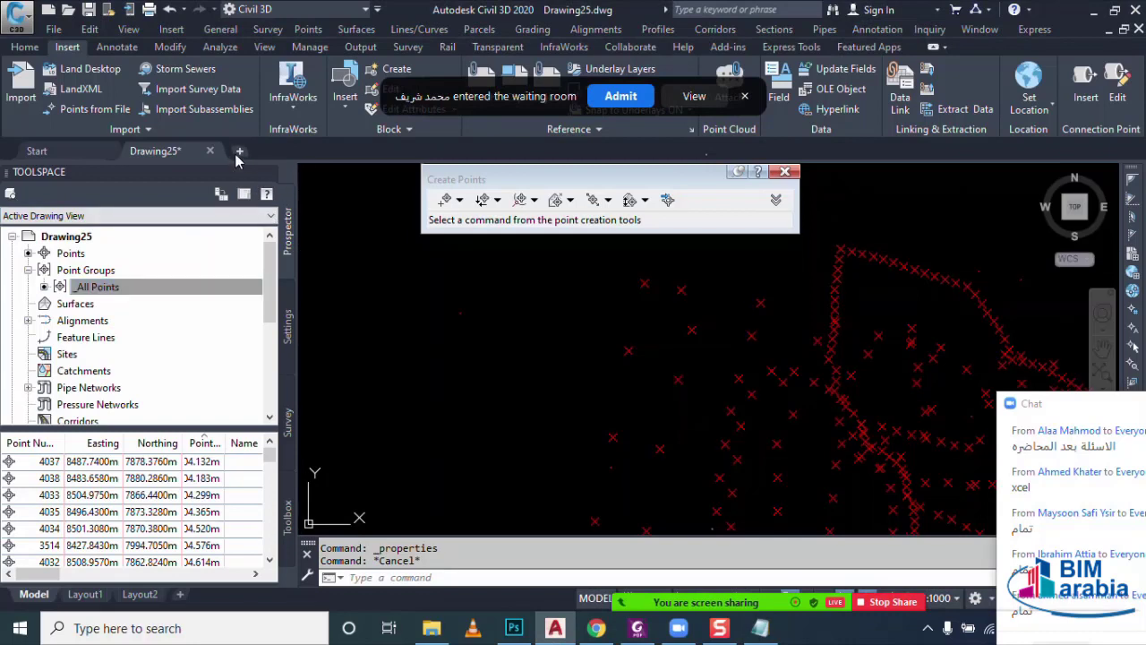
- Switch to Drawing26 and open the Create Points toolbar from the Points collection
{"action": "left_click", "coordinate": [238, 154]}
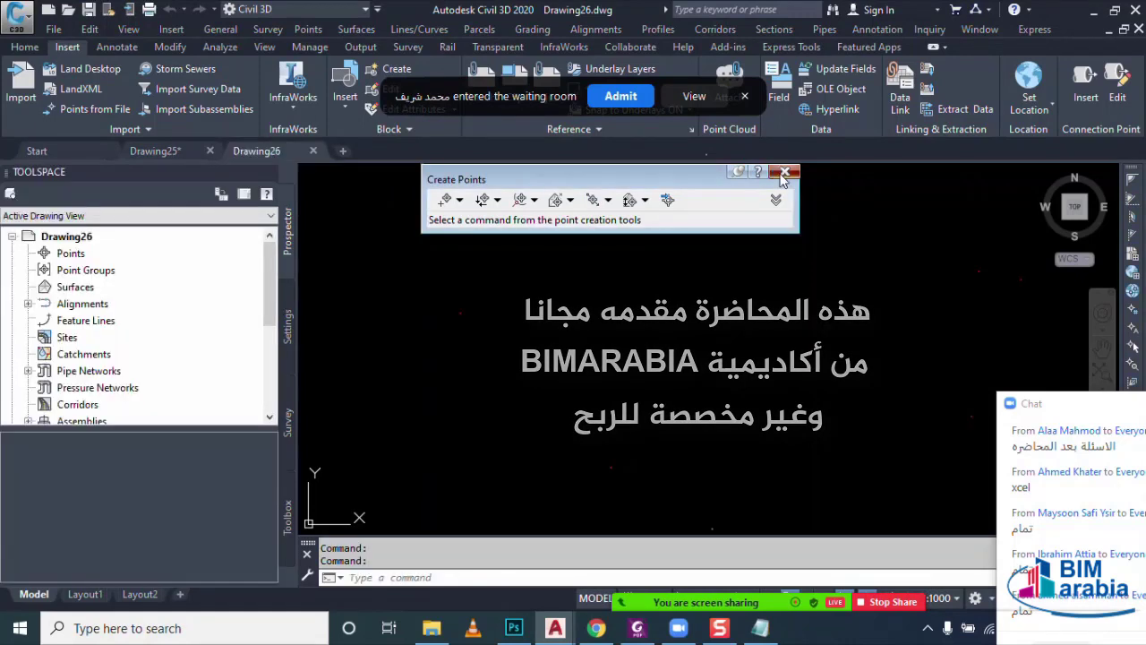
{"action": "left_click", "coordinate": [108, 256]}
{"action": "right_click", "coordinate": [107, 258]}
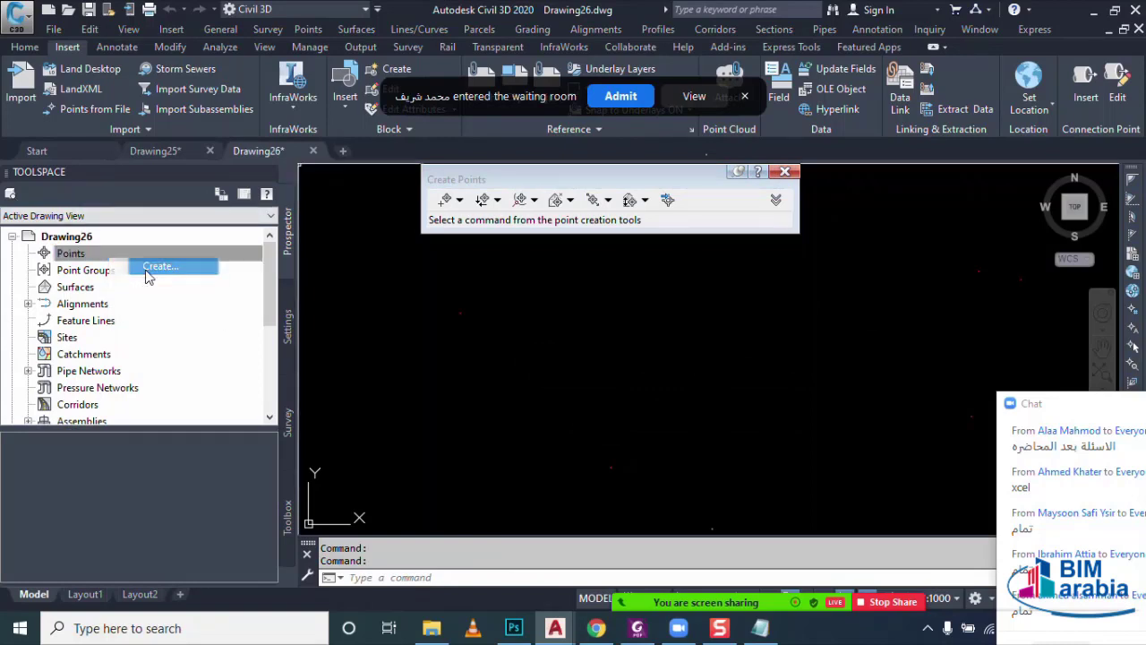
{"action": "left_click", "coordinate": [149, 269]}
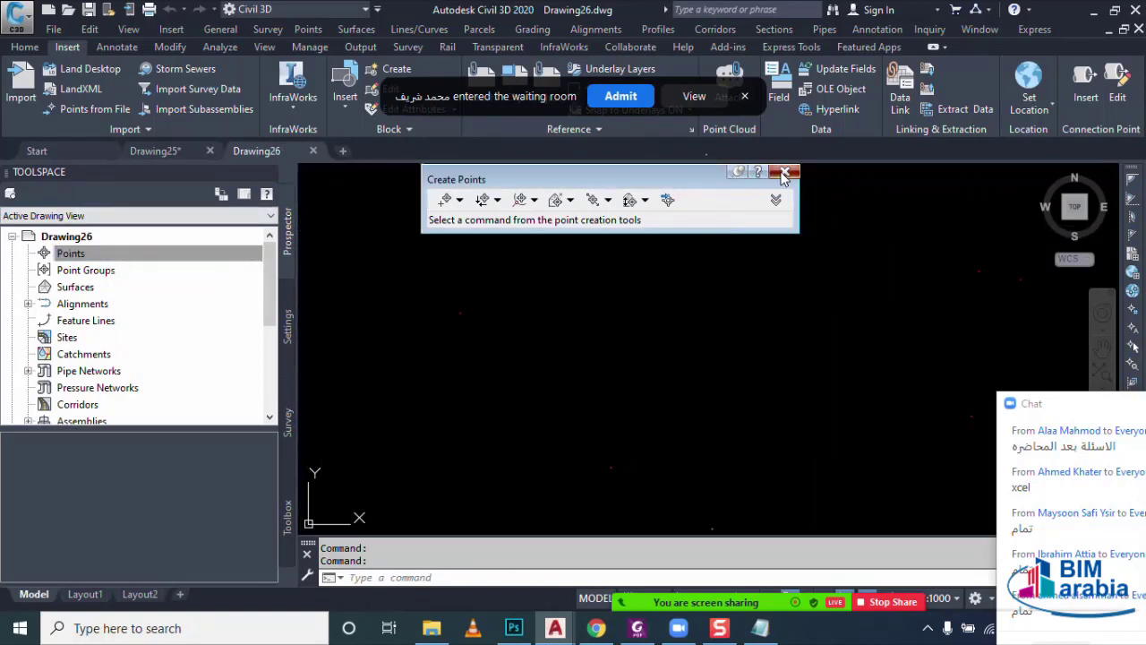
{"action": "left_click", "coordinate": [785, 172]}
{"action": "right_click", "coordinate": [85, 257]}
{"action": "left_click", "coordinate": [134, 259]}
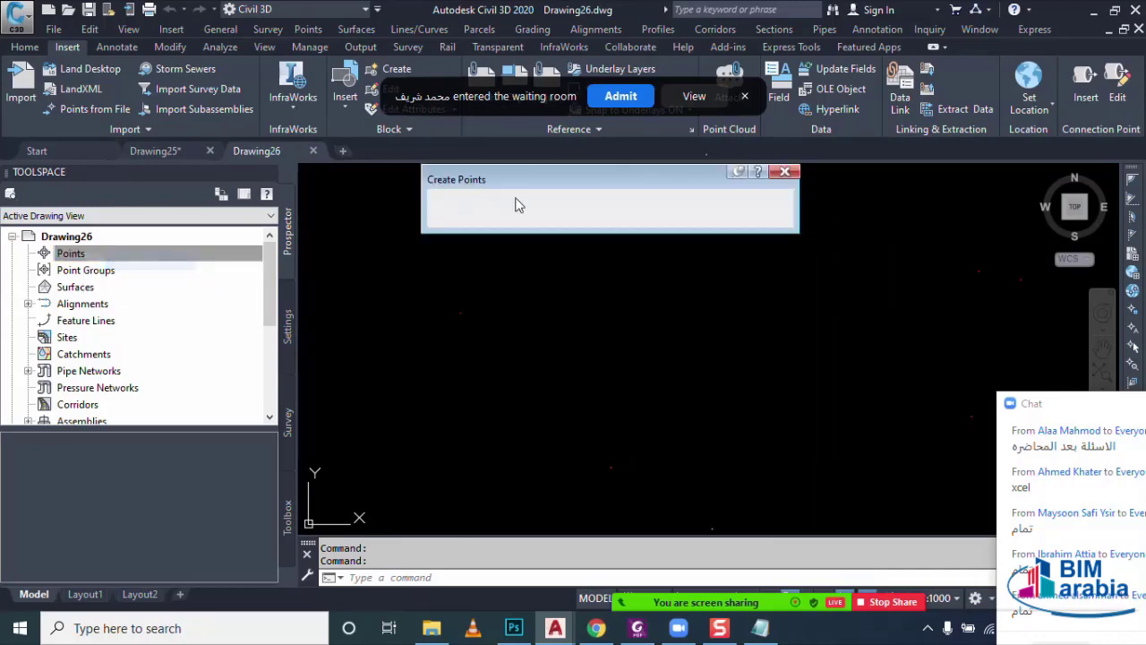
- Add X01.txt to Import Points, then remove it because no point file format matches
{"action": "left_click", "coordinate": [668, 202]}
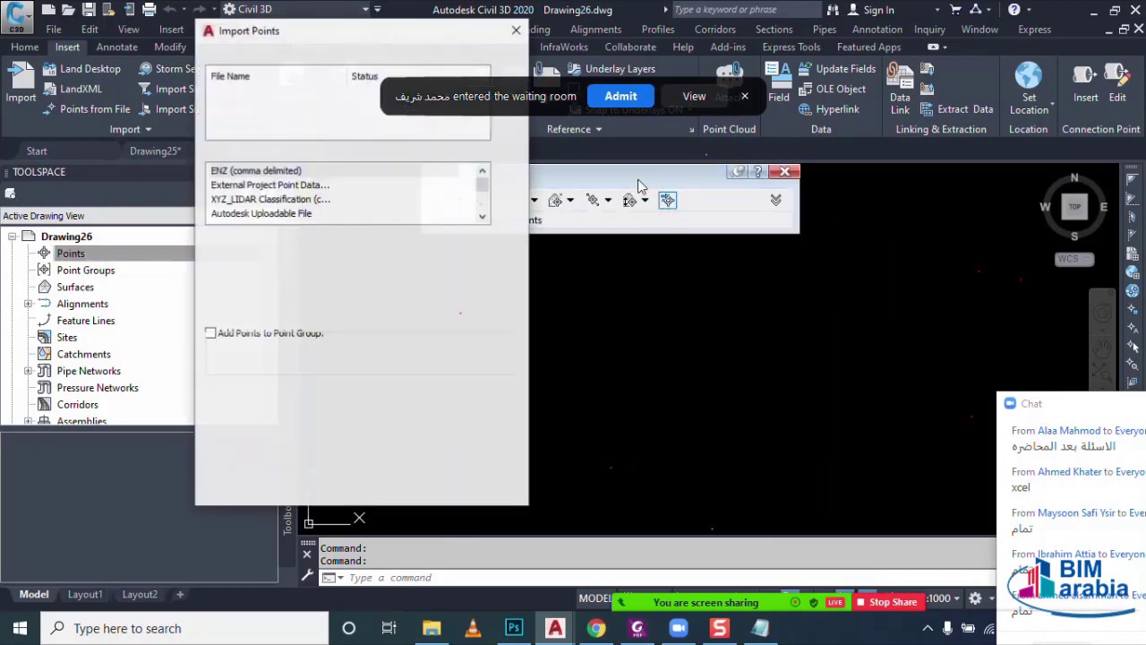
{"action": "left_click", "coordinate": [508, 75]}
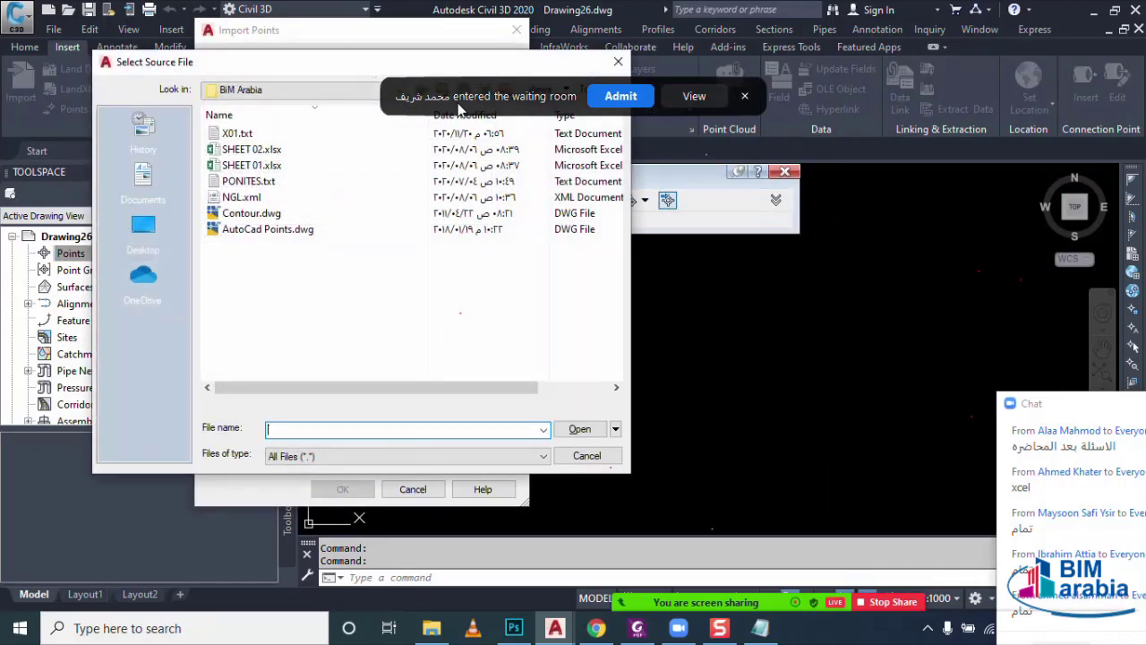
{"action": "left_click", "coordinate": [744, 96]}
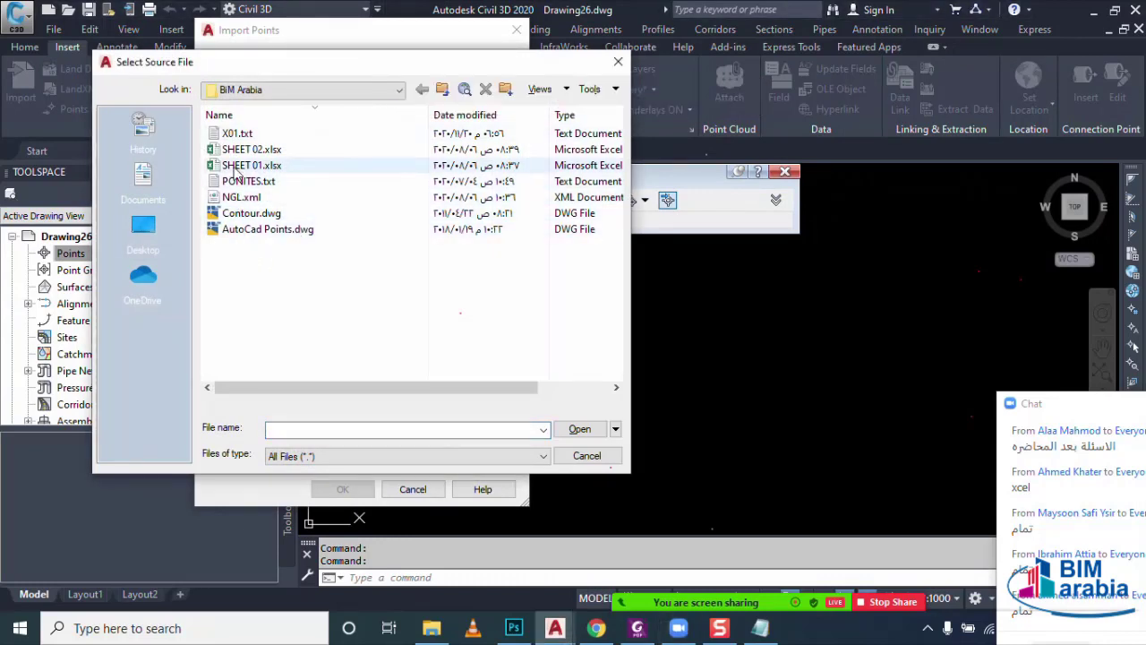
{"action": "left_click", "coordinate": [269, 133]}
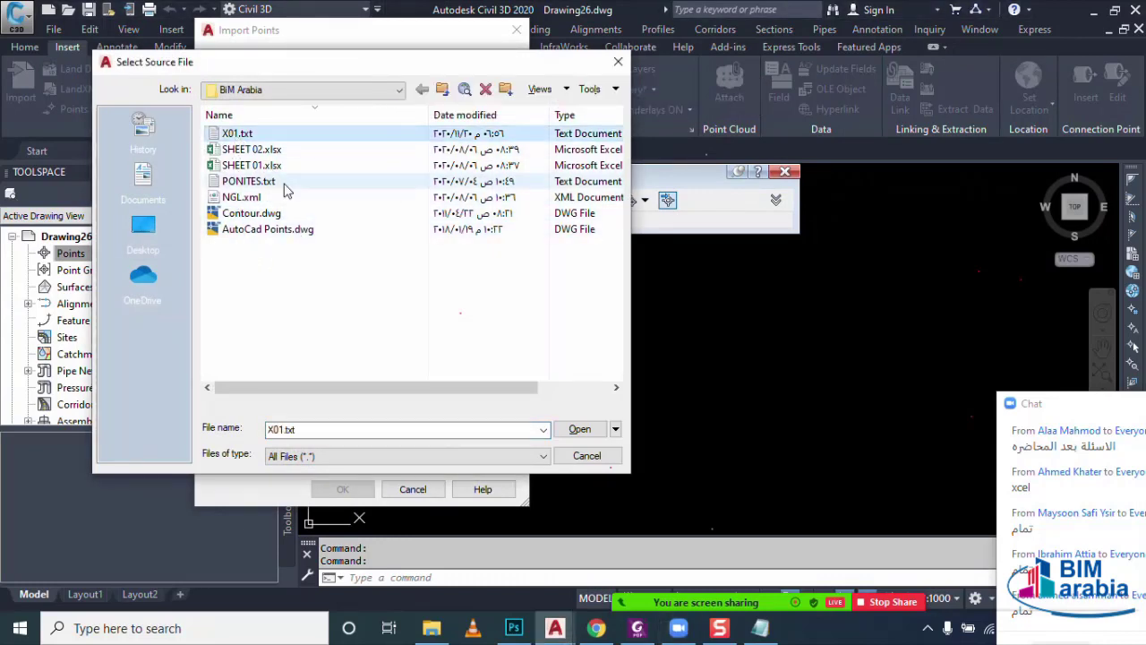
{"action": "left_click", "coordinate": [583, 430]}
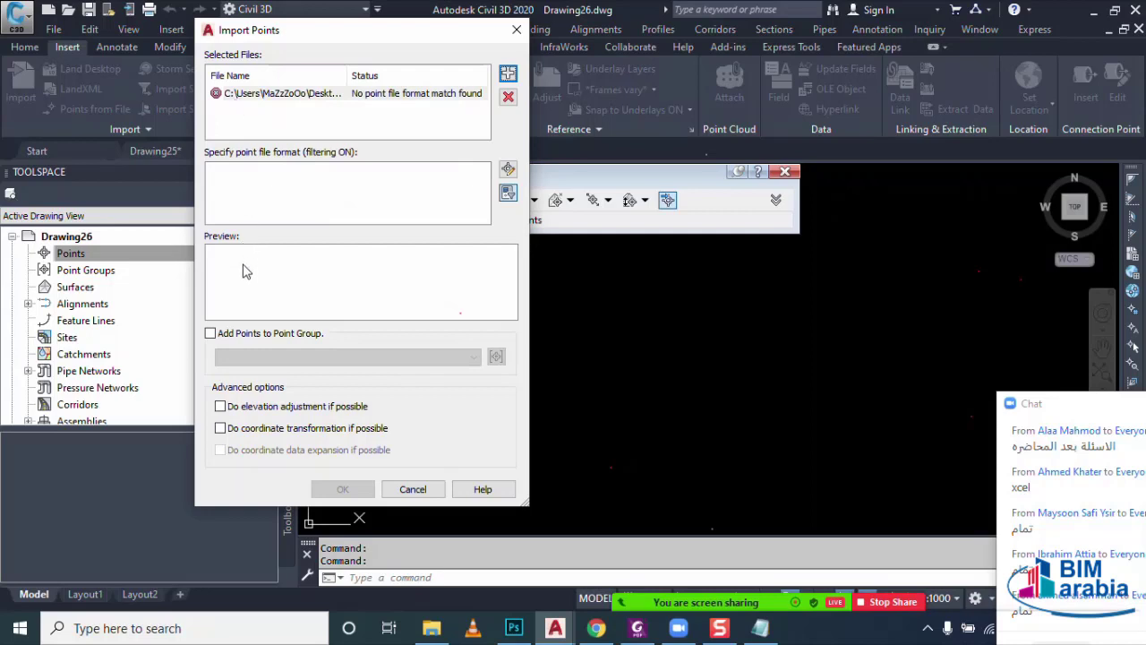
{"action": "left_click", "coordinate": [248, 97]}
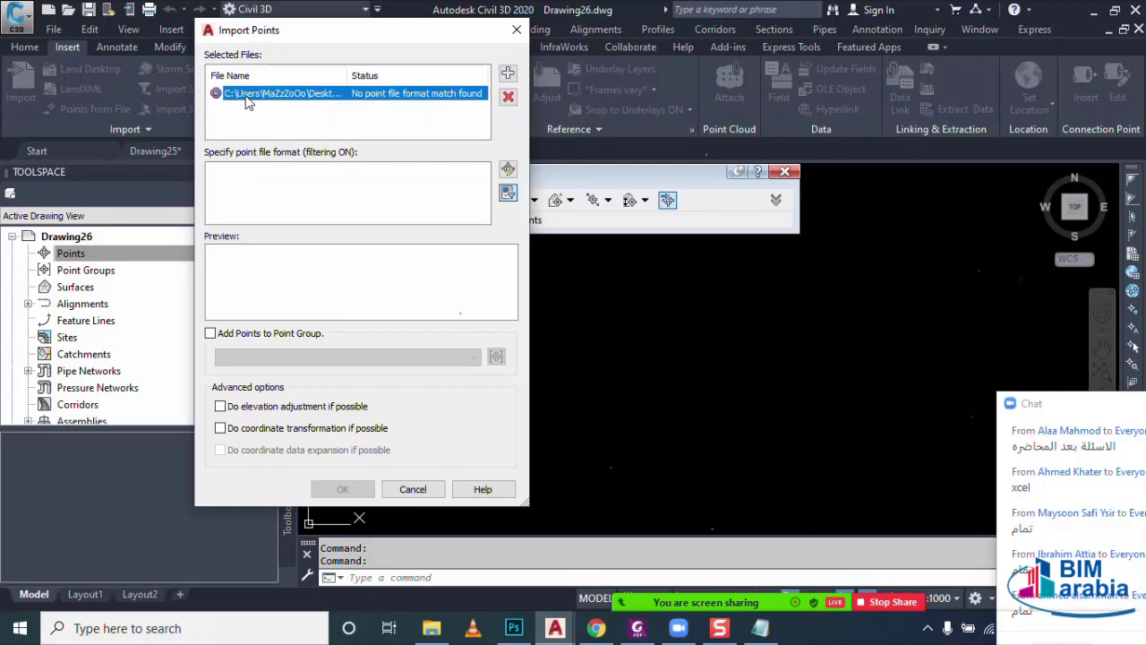
{"action": "left_click", "coordinate": [508, 99]}
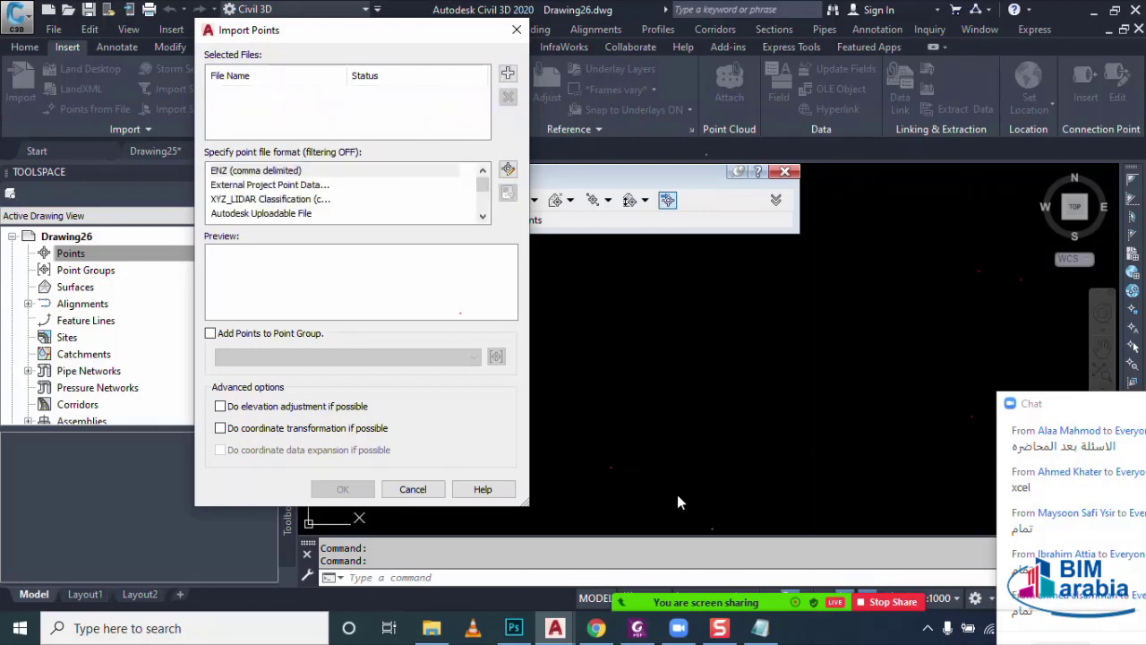
- Delete the P E N Z D header line from X01.txt in Notepad and close the file
{"action": "left_click", "coordinate": [431, 630]}
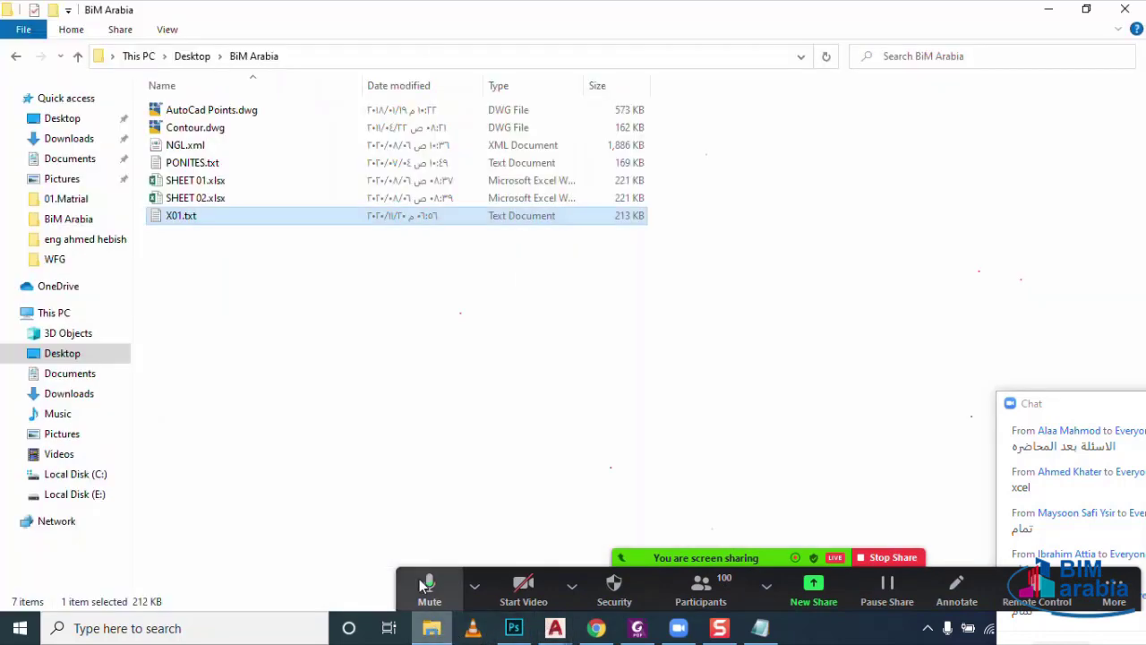
{"action": "double_click", "coordinate": [191, 224]}
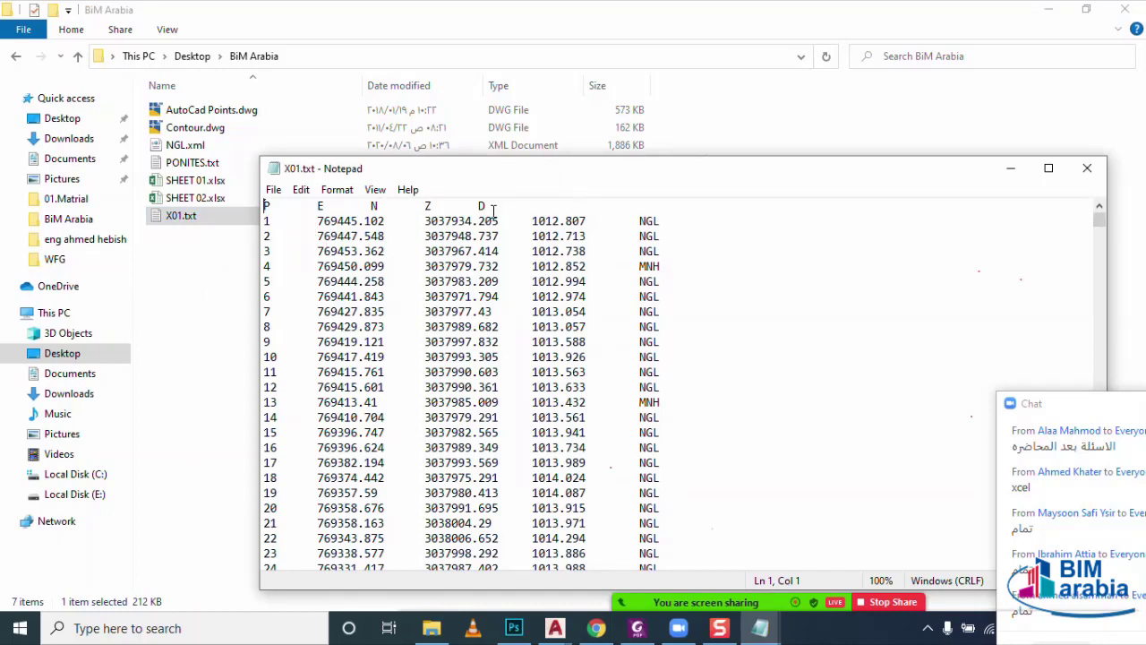
{"action": "left_click_drag", "start_coordinate": [489, 207], "coordinate": [263, 206]}
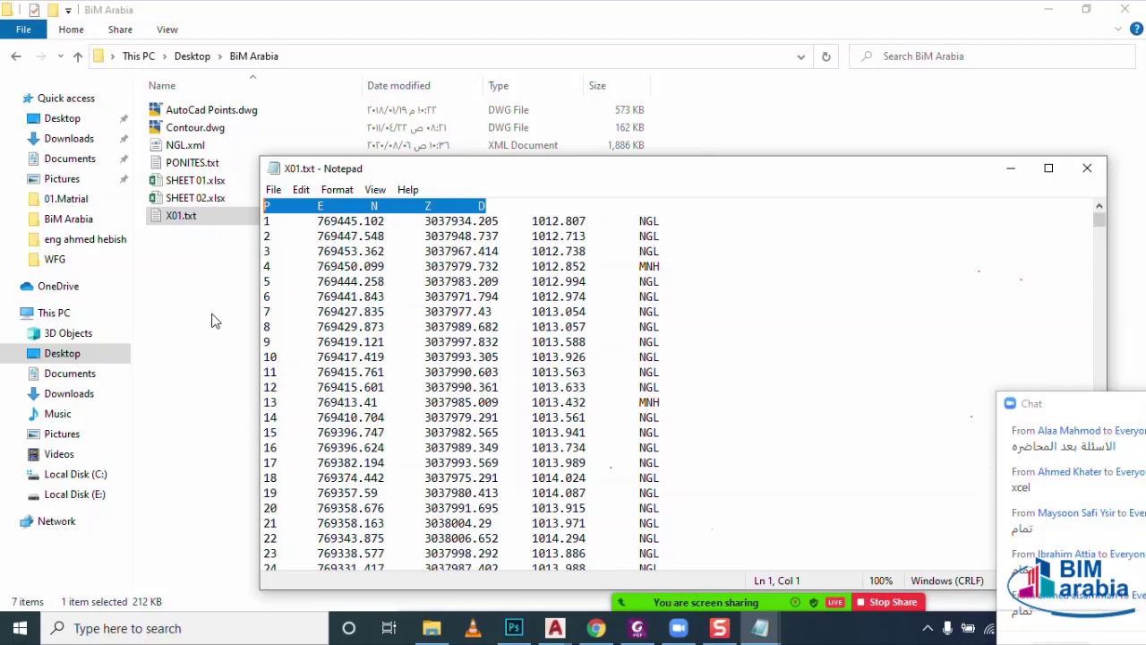
{"action": "key", "text": "Delete"}
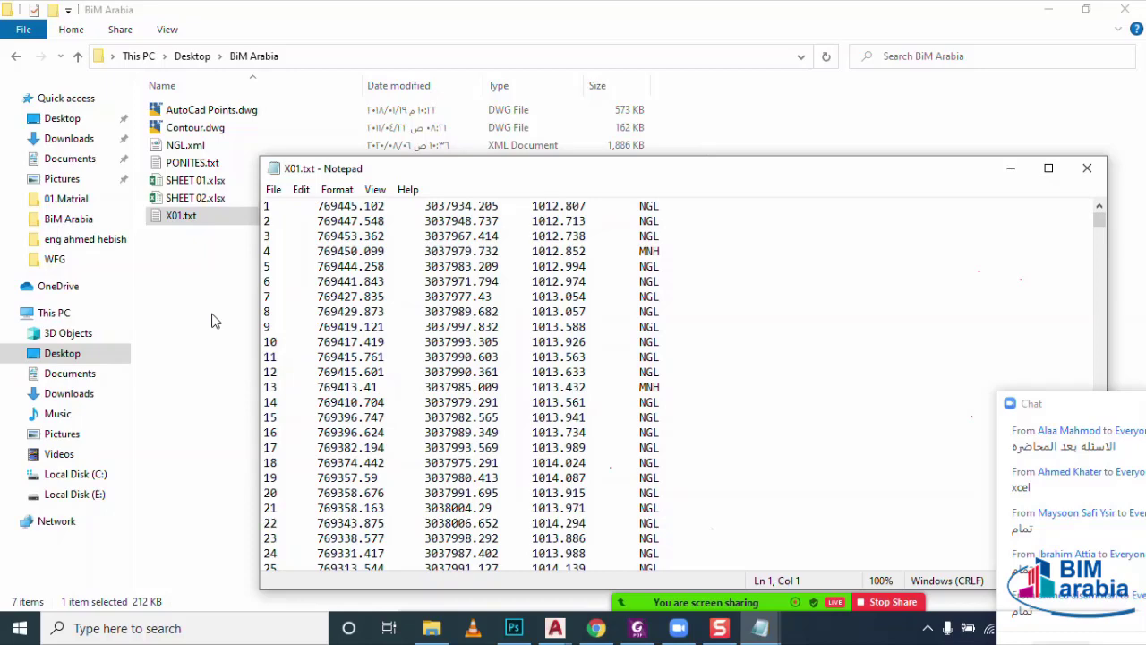
{"action": "left_click", "coordinate": [1087, 167]}
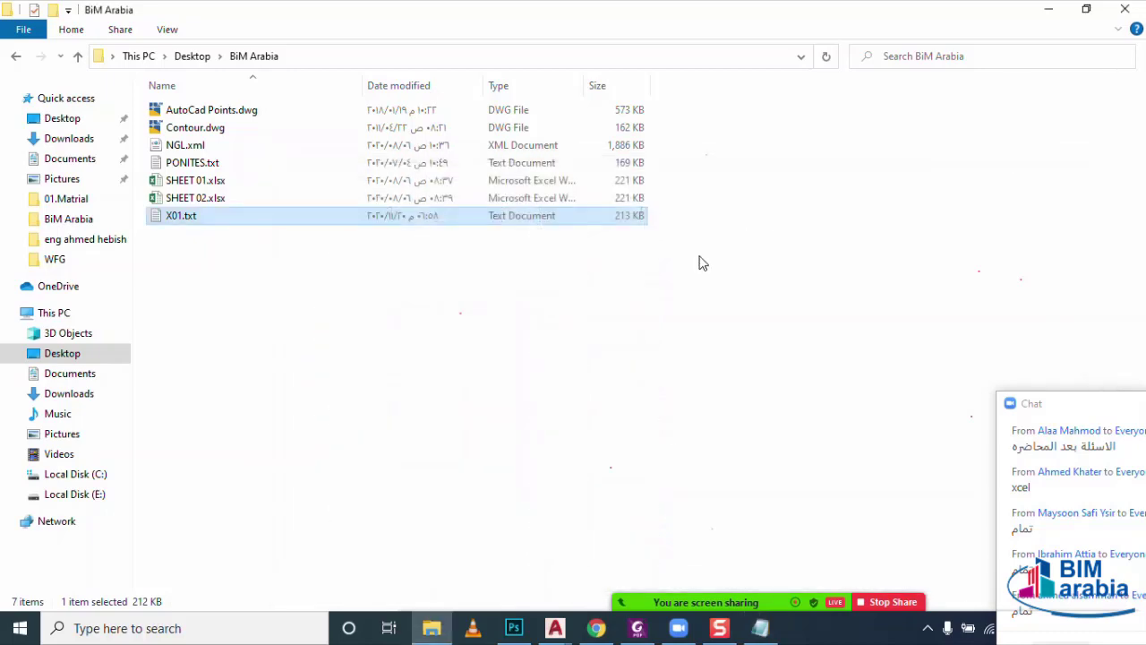
- Back in Drawing26, add X01.txt to Import Points with the PENZD (space delimited) format
{"action": "left_click", "coordinate": [556, 628]}
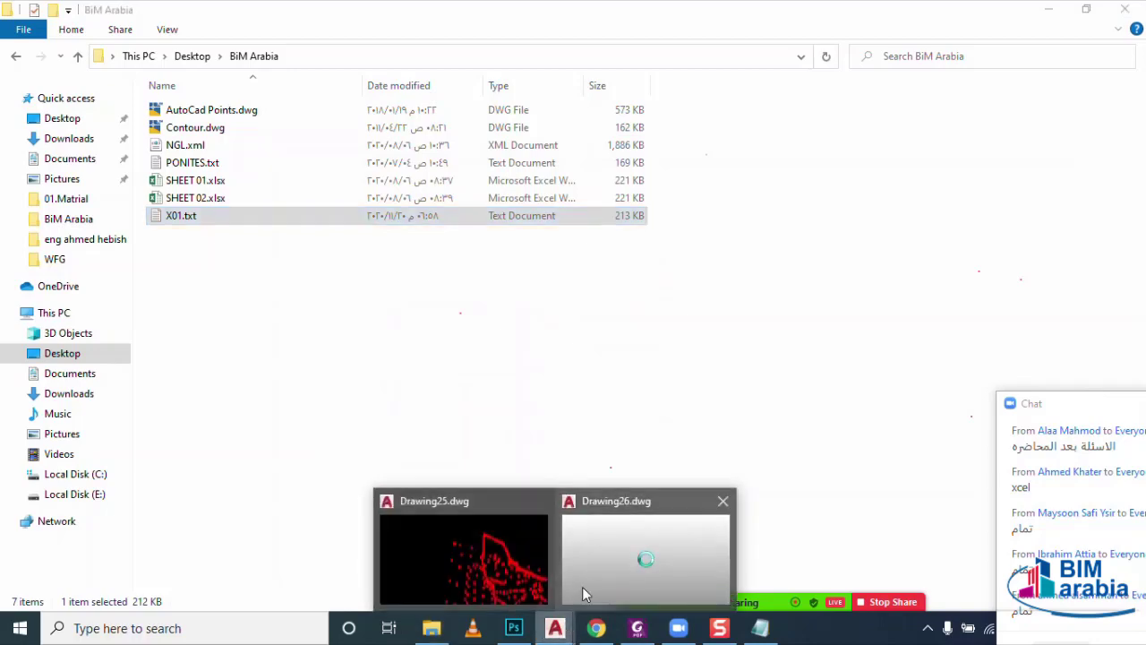
{"action": "left_click", "coordinate": [583, 588]}
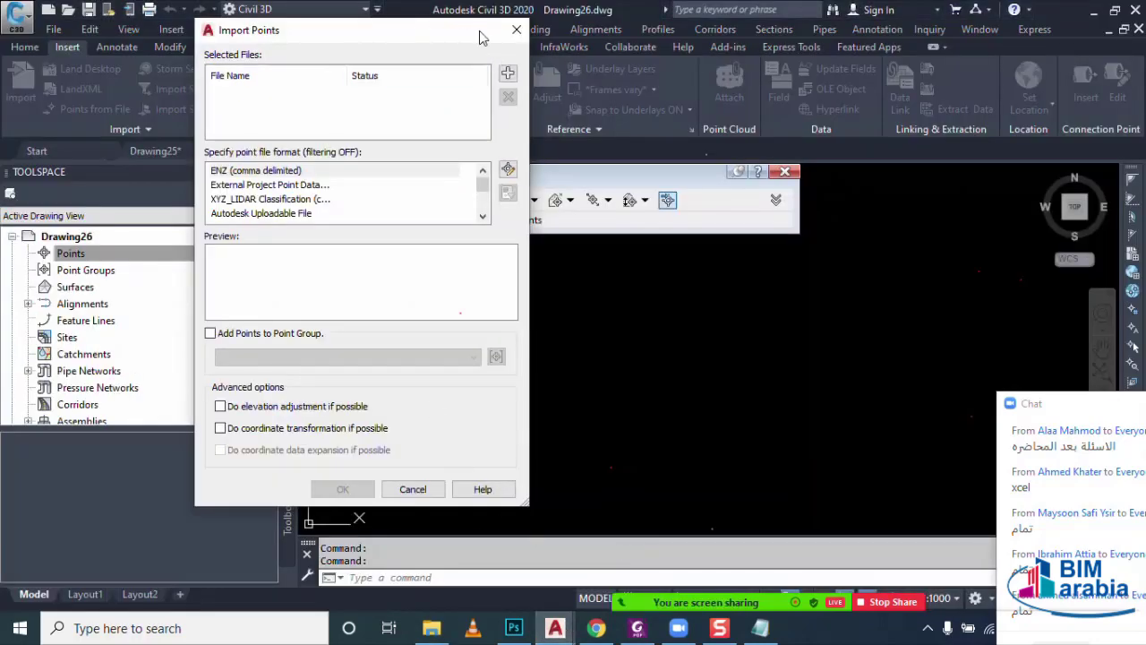
{"action": "left_click_drag", "start_coordinate": [481, 37], "coordinate": [566, 87]}
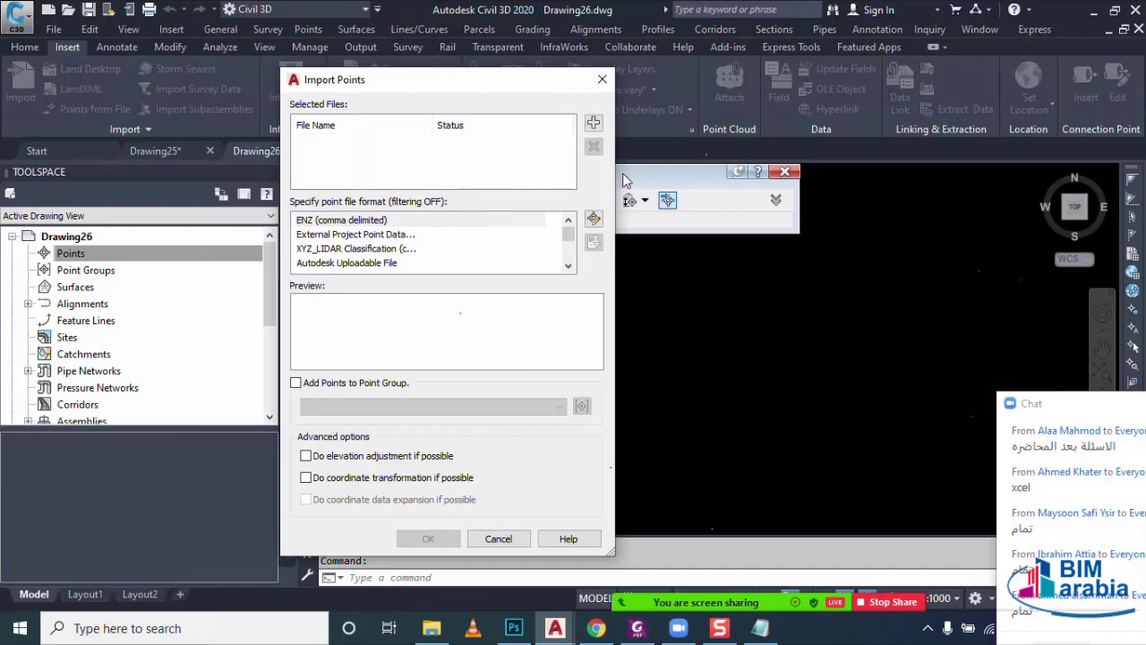
{"action": "left_click", "coordinate": [593, 123]}
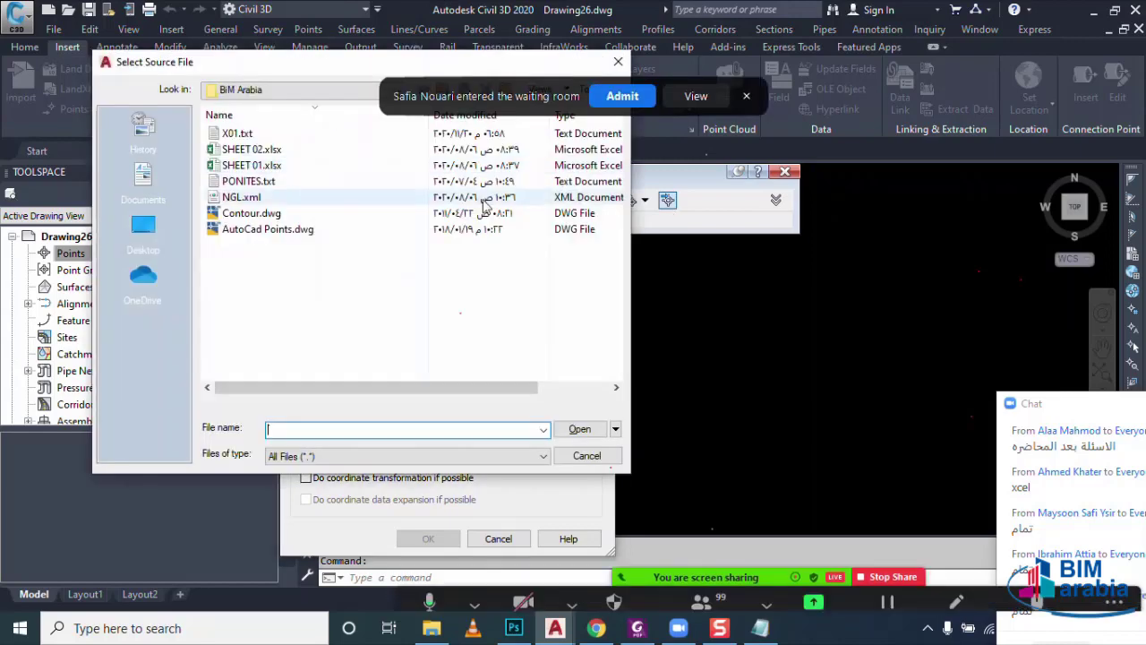
{"action": "left_click", "coordinate": [278, 134]}
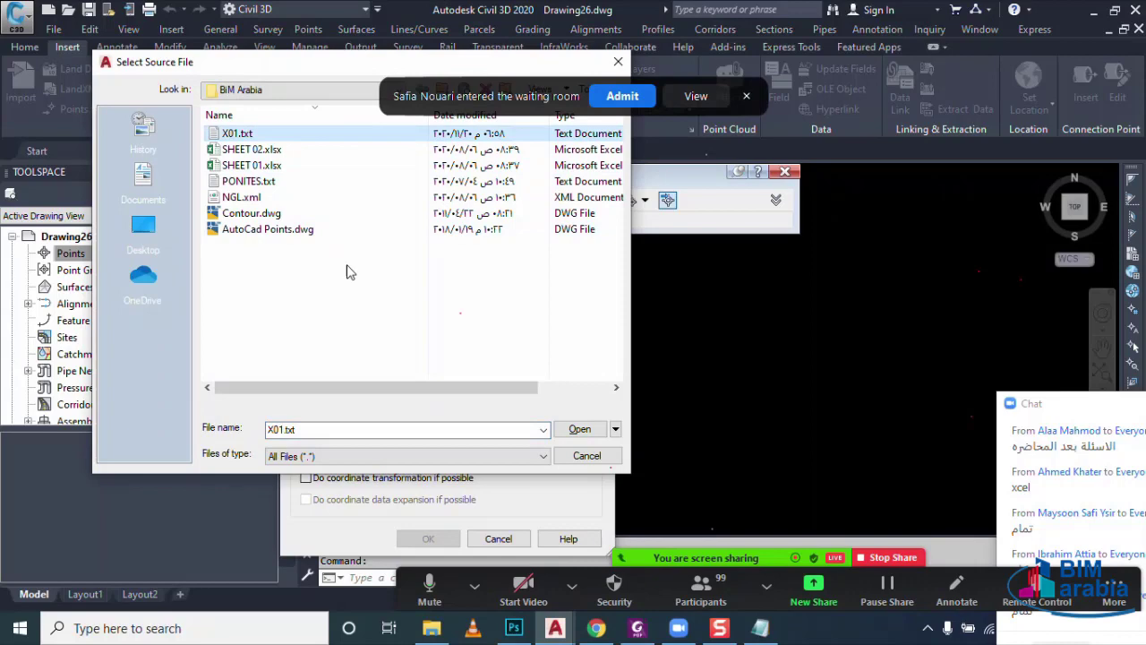
{"action": "left_click", "coordinate": [574, 430]}
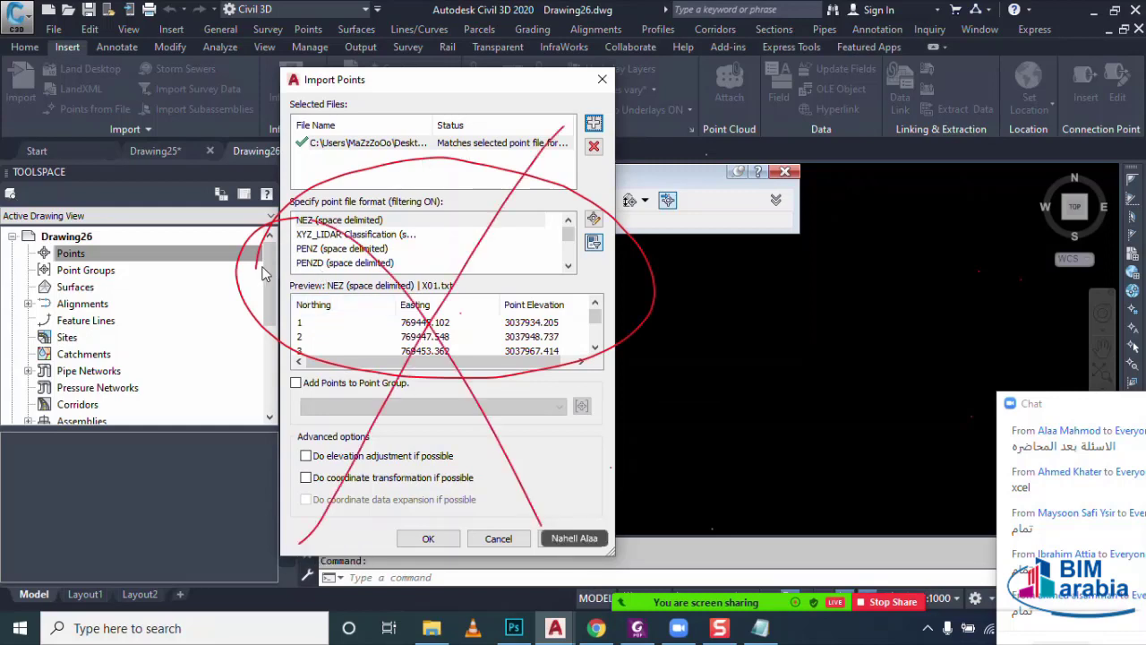
{"action": "left_click", "coordinate": [311, 266]}
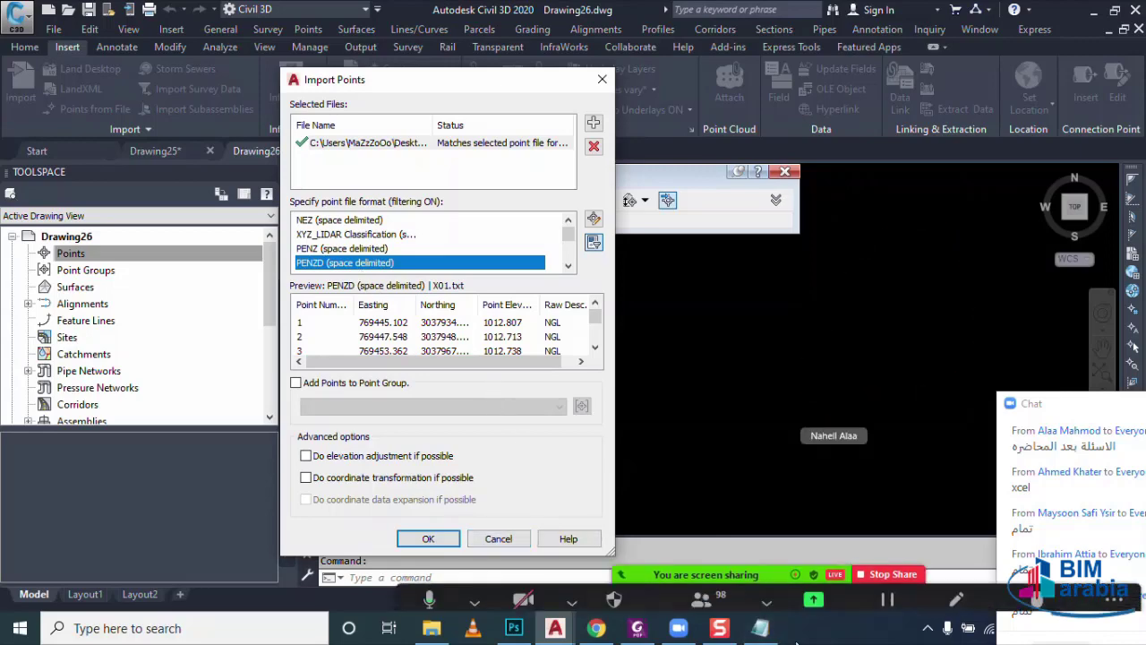
{"action": "left_click", "coordinate": [759, 627]}
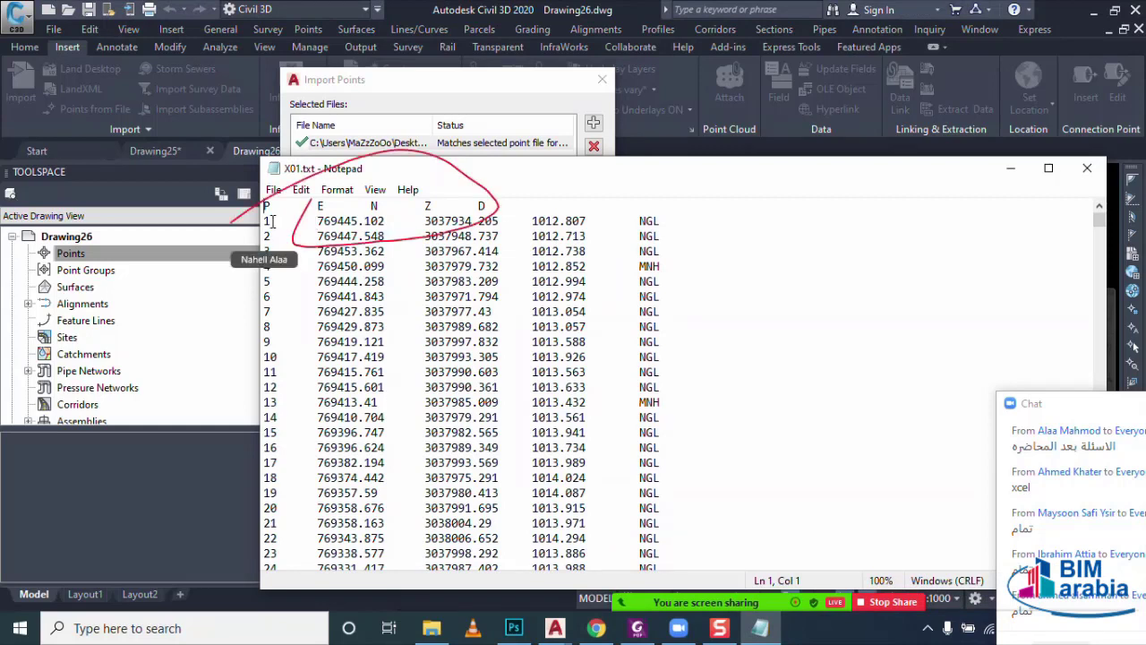
- Delete the P E N Z D header in X01.txt, then close Notepad without saving
{"action": "left_click_drag", "start_coordinate": [487, 206], "coordinate": [257, 211]}
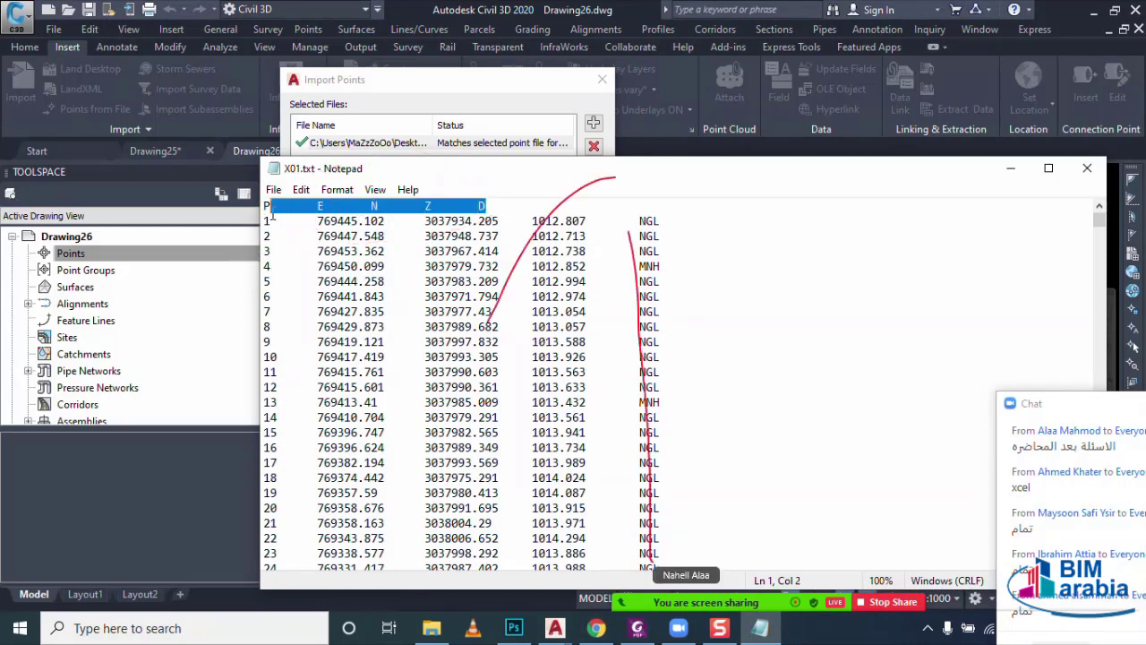
{"action": "key", "text": "Delete"}
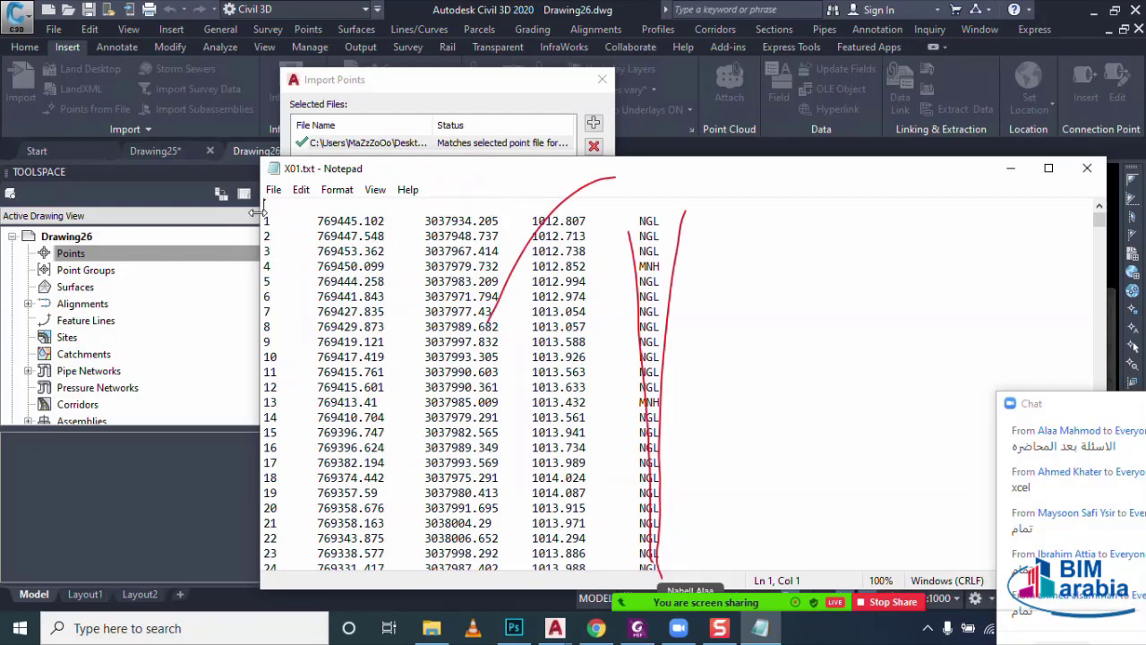
{"action": "key", "text": "Delete"}
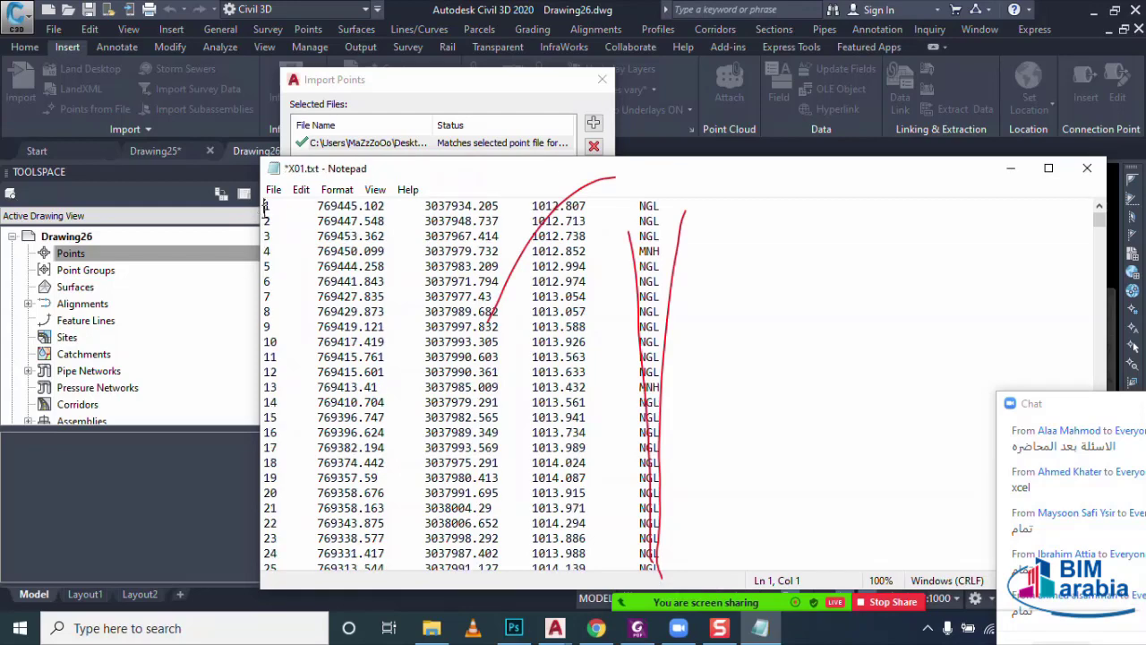
{"action": "left_click_drag", "start_coordinate": [267, 206], "coordinate": [303, 207]}
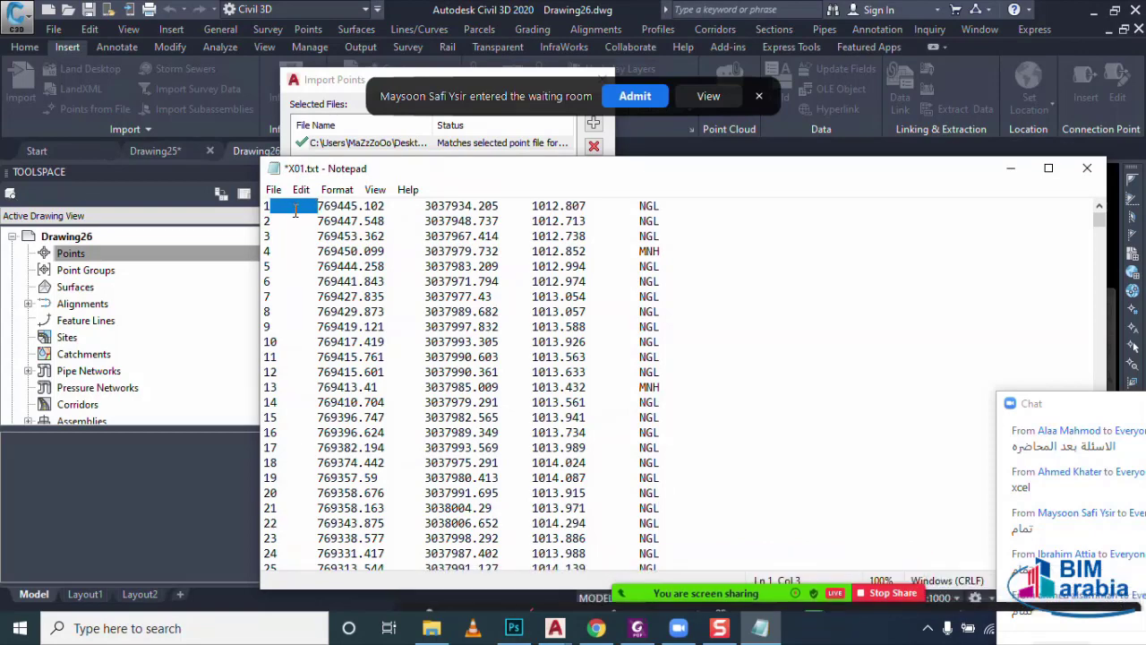
{"action": "left_click", "coordinate": [324, 208]}
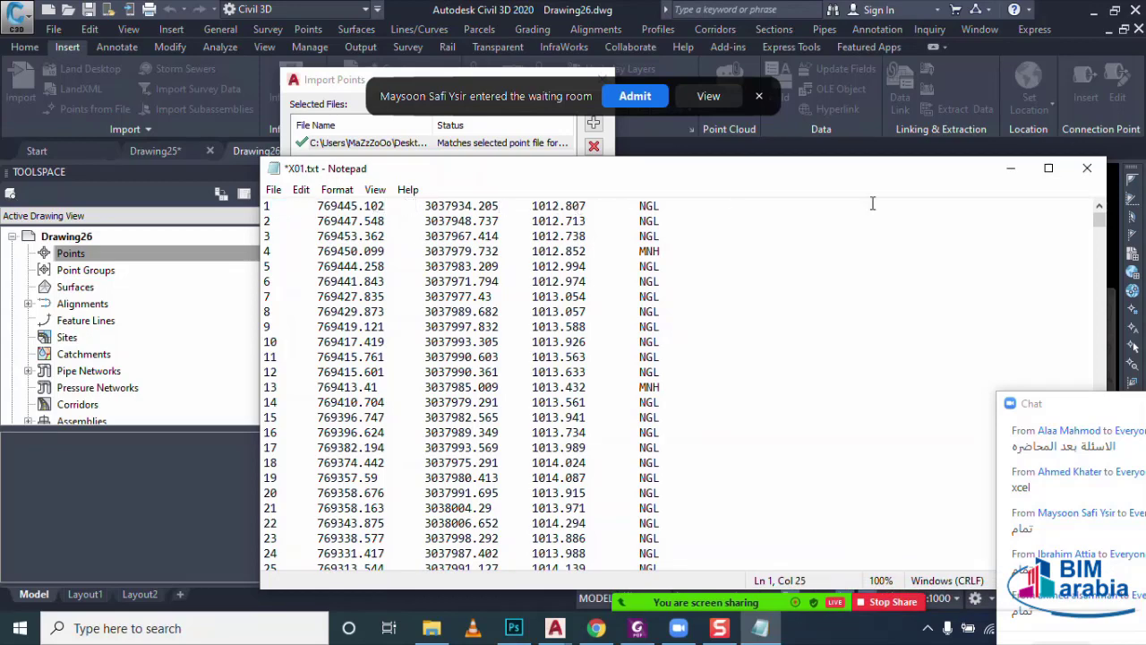
{"action": "left_click", "coordinate": [1087, 167]}
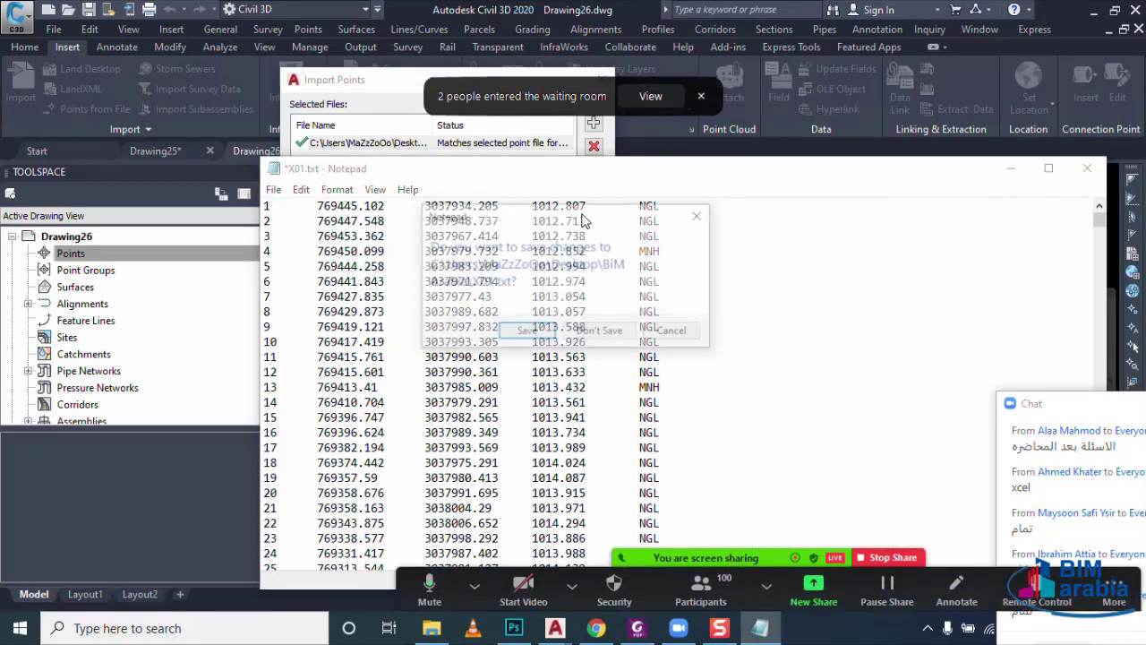
{"action": "left_click", "coordinate": [579, 334]}
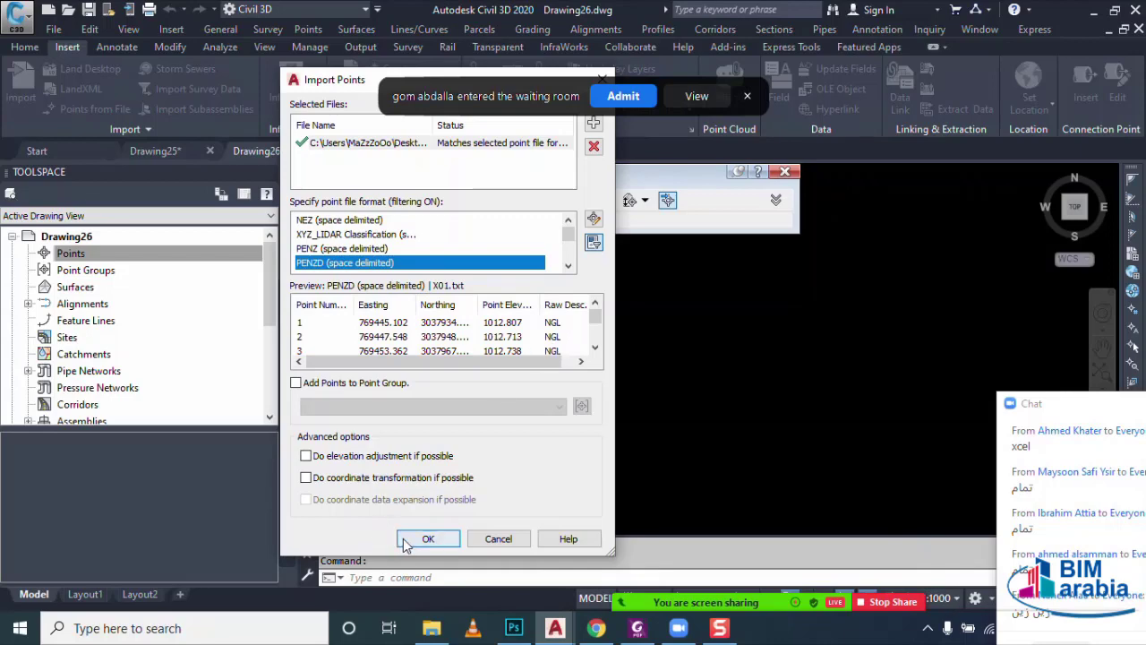
- Import the X01.txt points and zoom to extents to show the red point cloud
{"action": "left_click", "coordinate": [404, 541]}
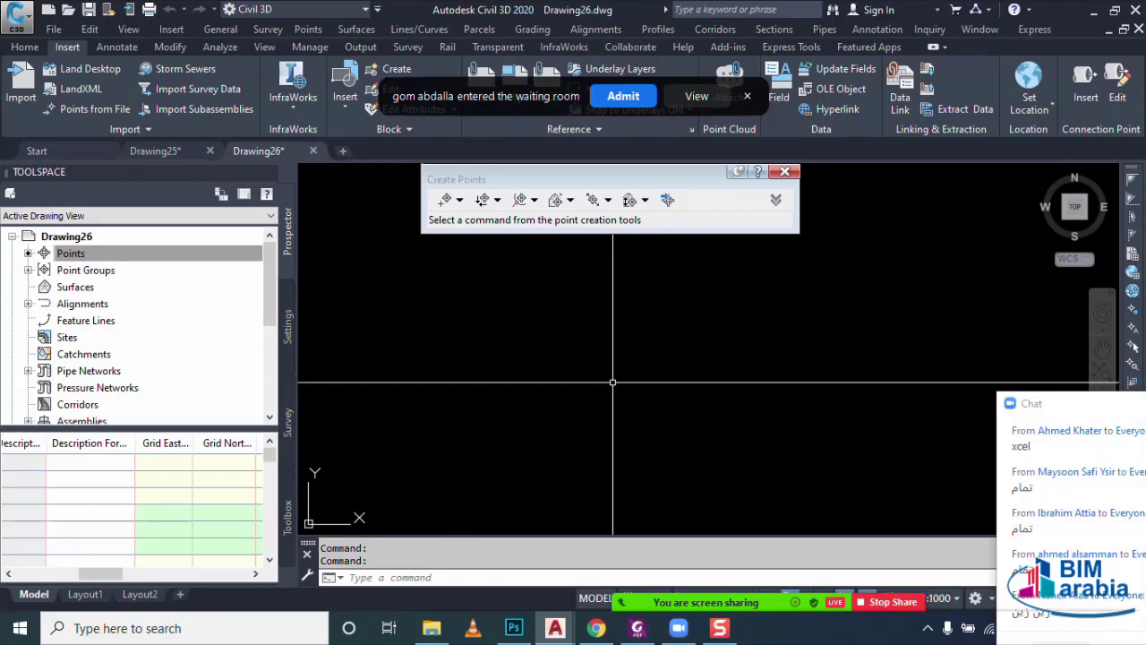
{"action": "middle_click", "coordinate": [612, 382]}
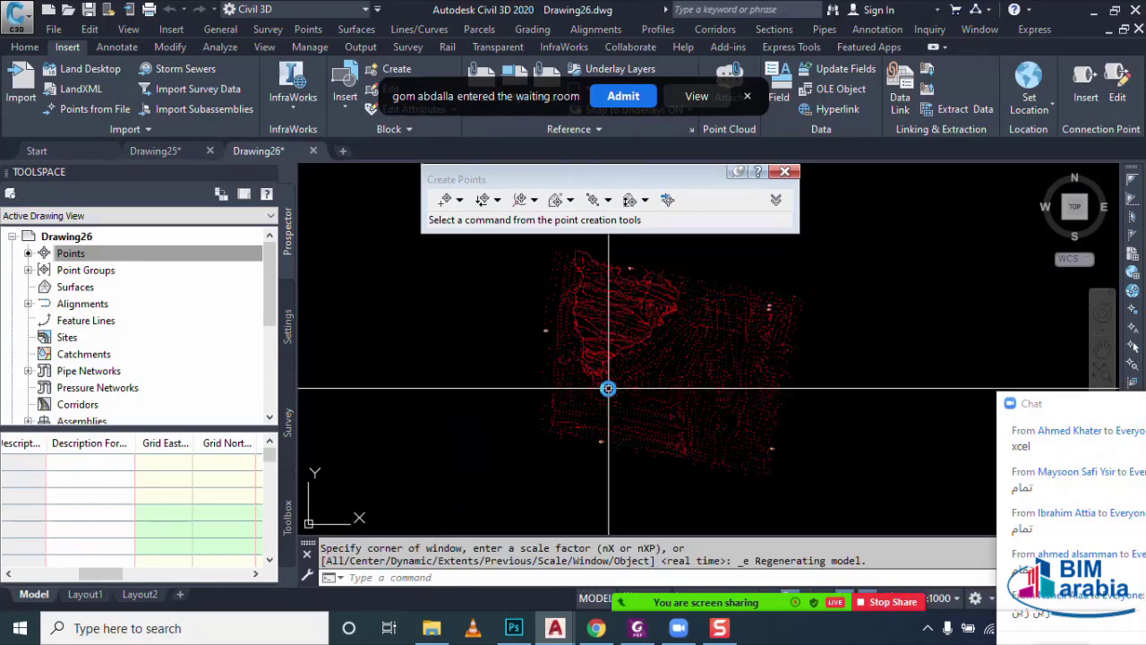
{"action": "middle_click_drag", "start_coordinate": [602, 397], "coordinate": [580, 389]}
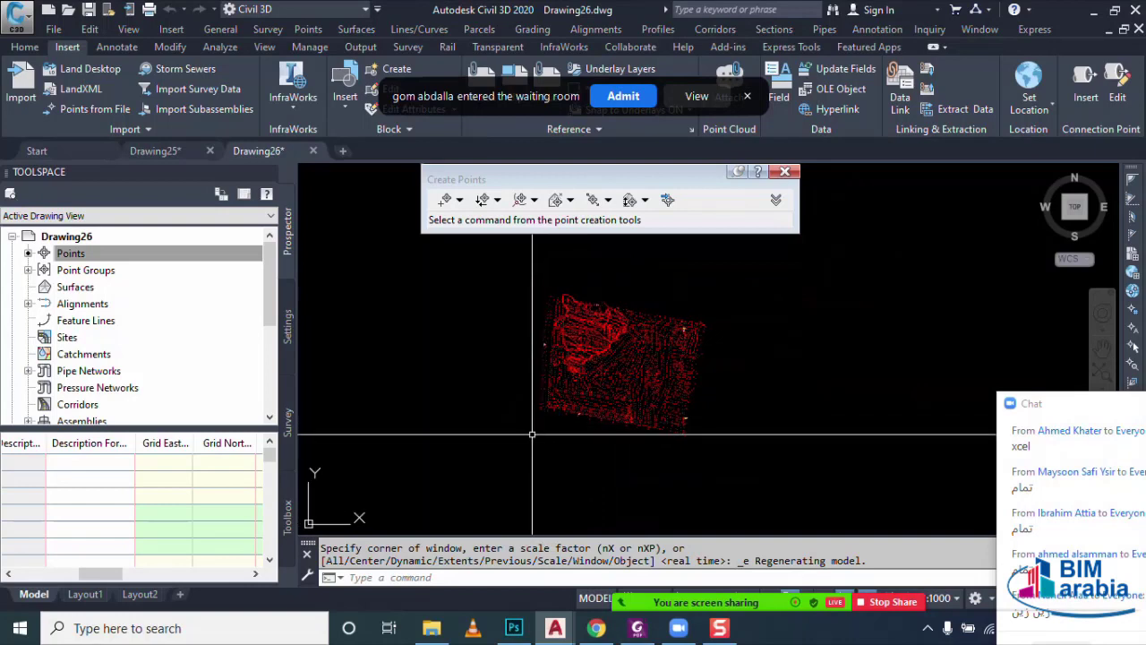
{"action": "key", "text": "Escape"}
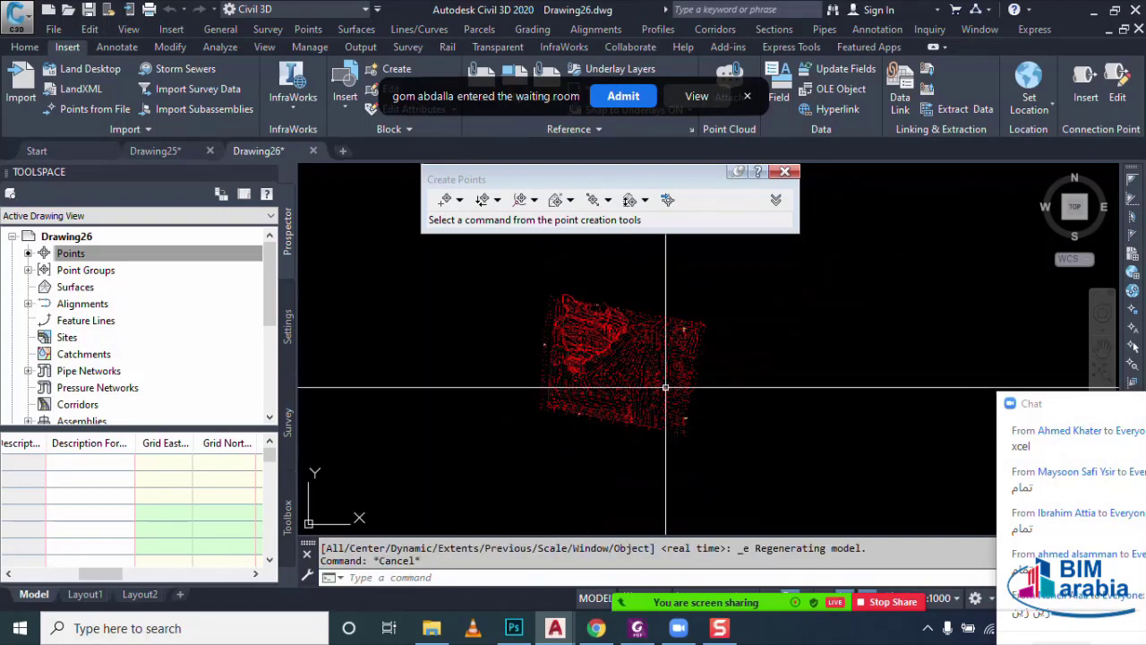
{"action": "scroll", "coordinate": [665, 386], "scroll_direction": "up", "scroll_amount": 5}
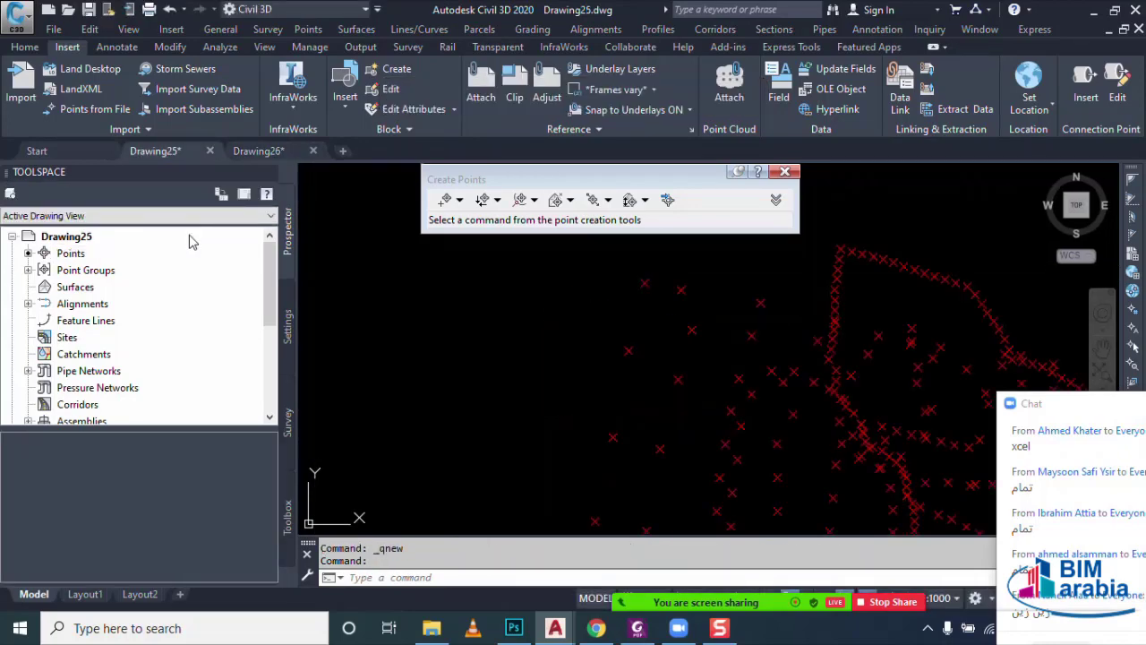
- Zoom out and switch back to the Drawing26 tab
{"action": "scroll", "coordinate": [671, 417], "scroll_direction": "down", "scroll_amount": 3}
{"action": "scroll", "coordinate": [671, 417], "scroll_direction": "down", "scroll_amount": 3}
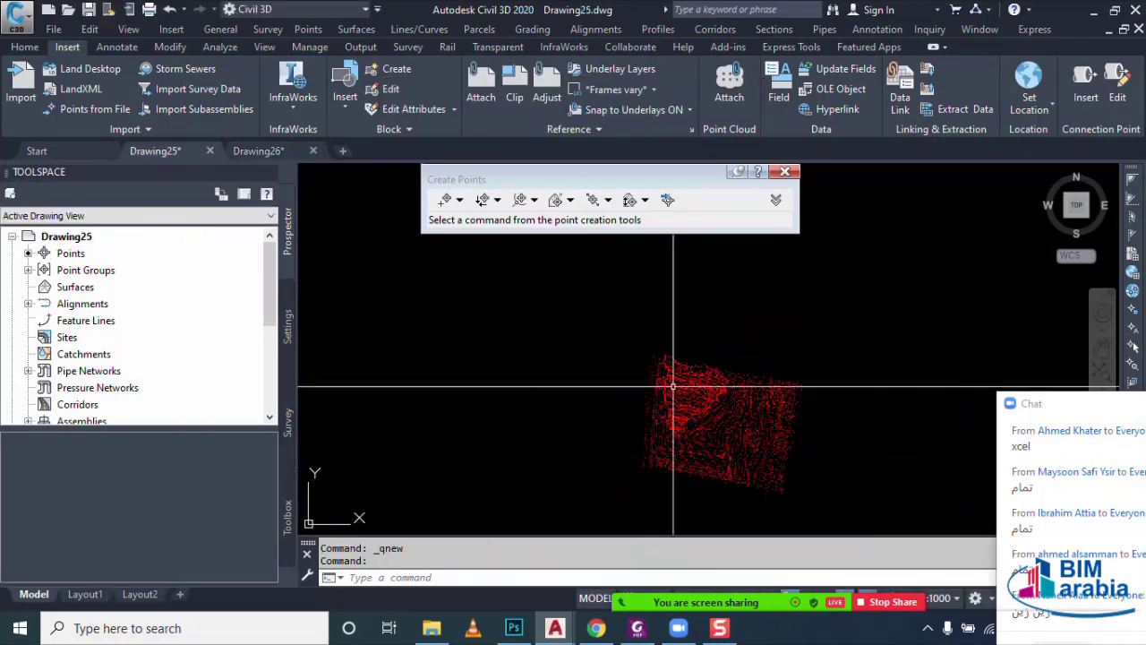
{"action": "scroll", "coordinate": [672, 416], "scroll_direction": "down", "scroll_amount": 2}
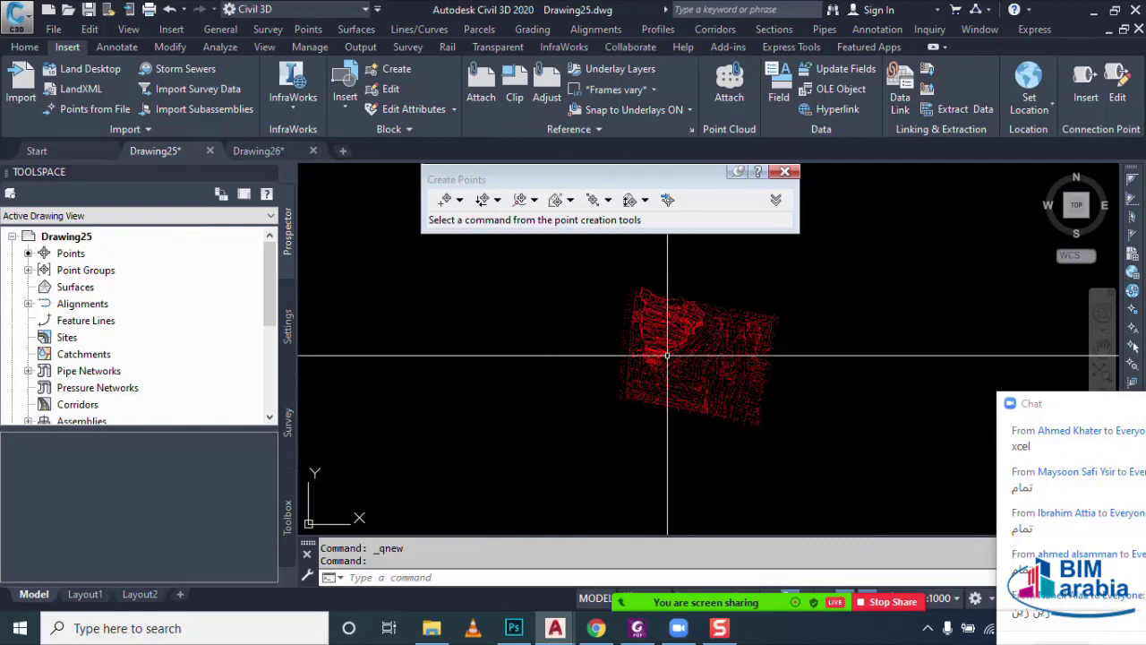
{"action": "left_click", "coordinate": [258, 151]}
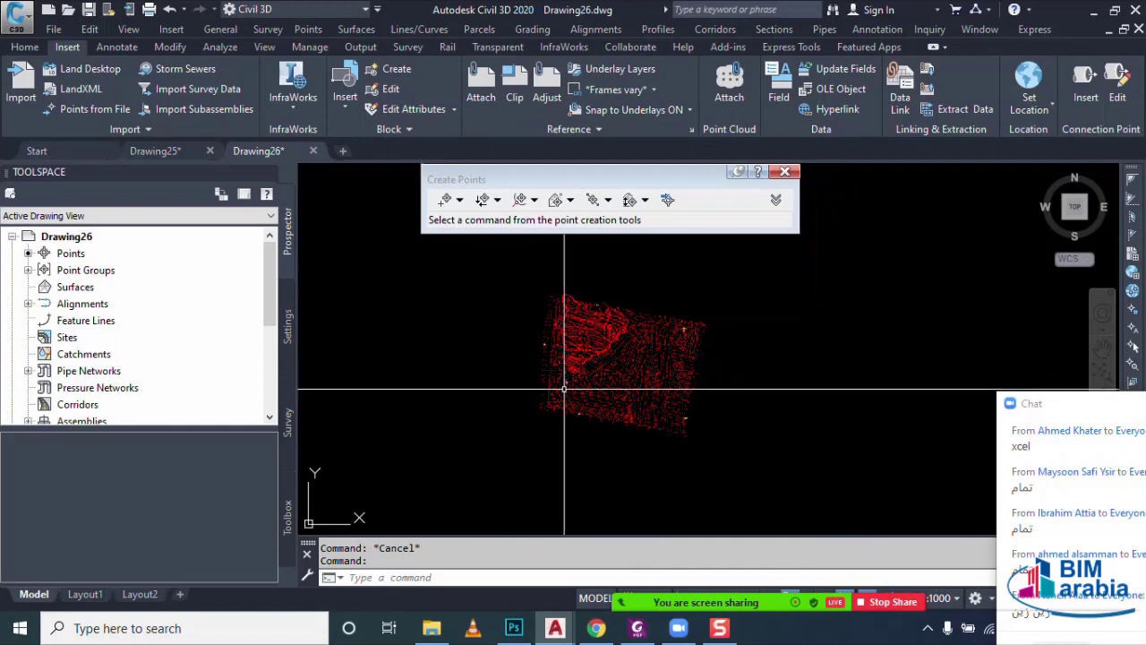
- Zoom and pan to inspect points 566 and 574 with their elevation and TR labels
{"action": "scroll", "coordinate": [563, 421], "scroll_direction": "up", "scroll_amount": 2}
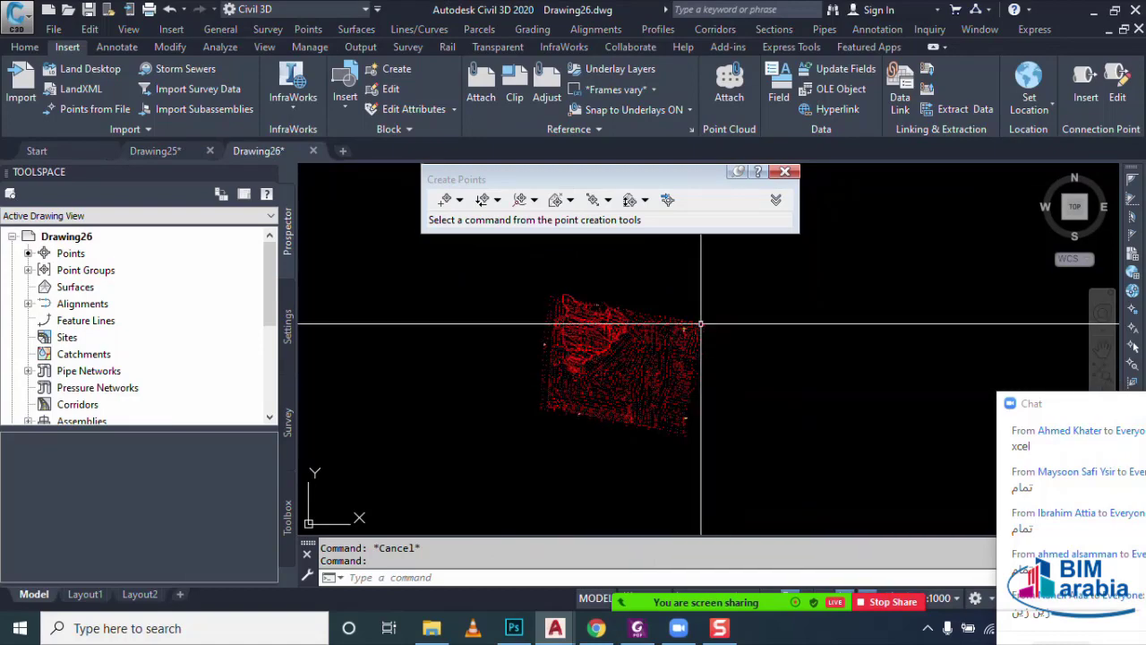
{"action": "scroll", "coordinate": [663, 331], "scroll_direction": "up", "scroll_amount": 3}
{"action": "scroll", "coordinate": [660, 332], "scroll_direction": "up", "scroll_amount": 3}
{"action": "scroll", "coordinate": [616, 352], "scroll_direction": "up", "scroll_amount": 2}
{"action": "scroll", "coordinate": [618, 352], "scroll_direction": "up", "scroll_amount": 1}
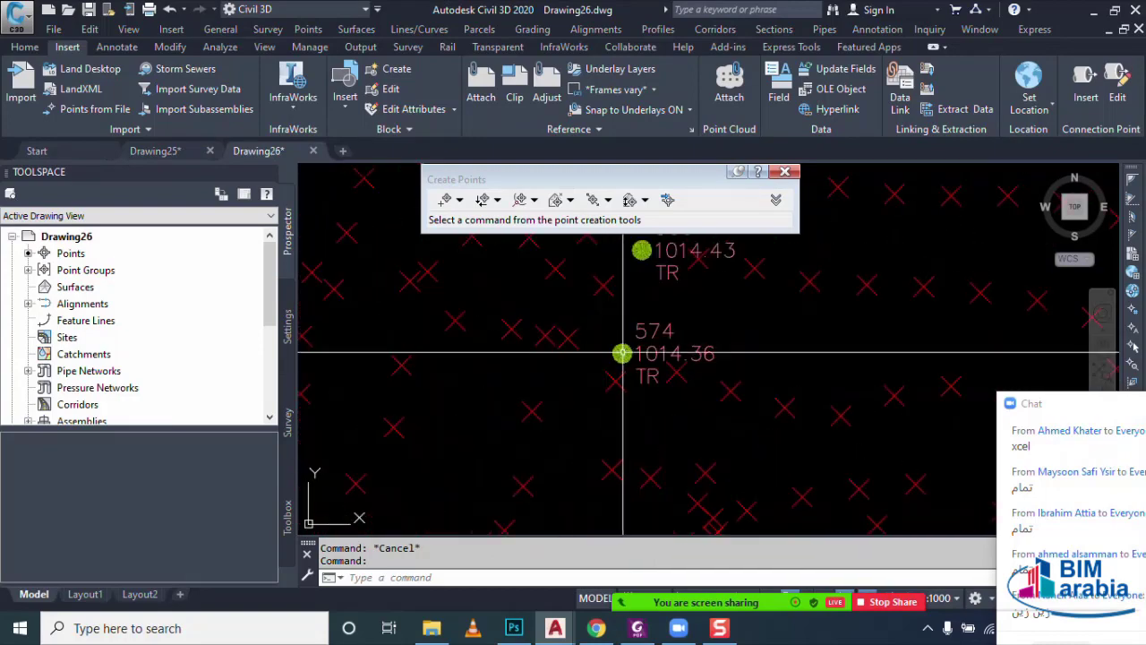
{"action": "scroll", "coordinate": [631, 347], "scroll_direction": "up", "scroll_amount": 1}
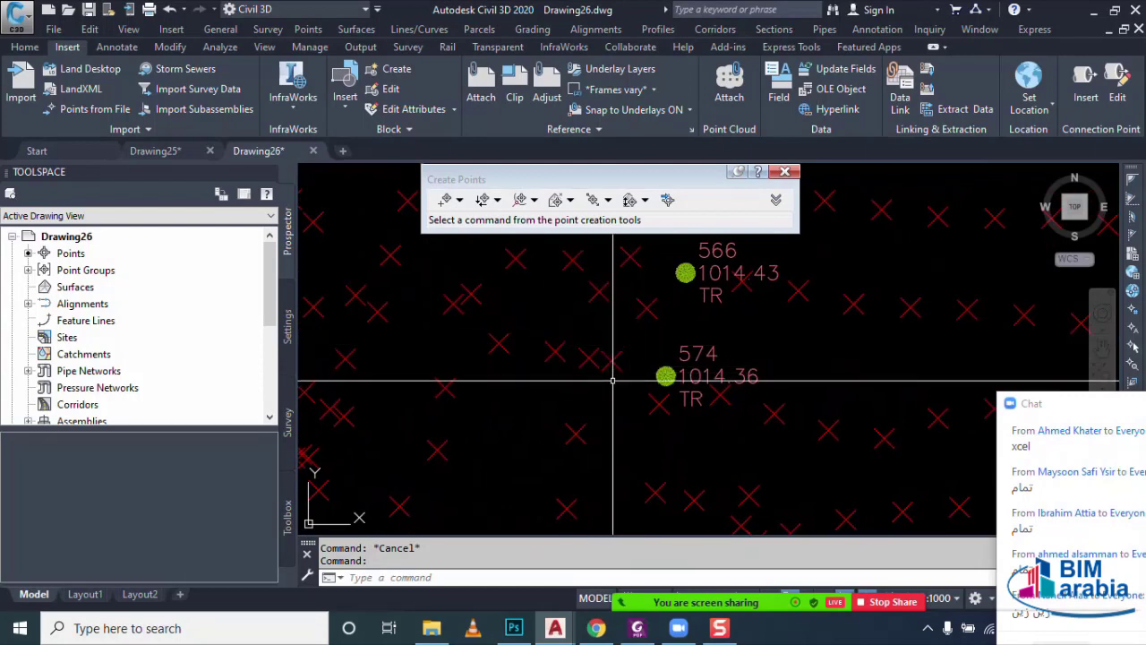
{"action": "middle_click_drag", "start_coordinate": [618, 373], "coordinate": [583, 377]}
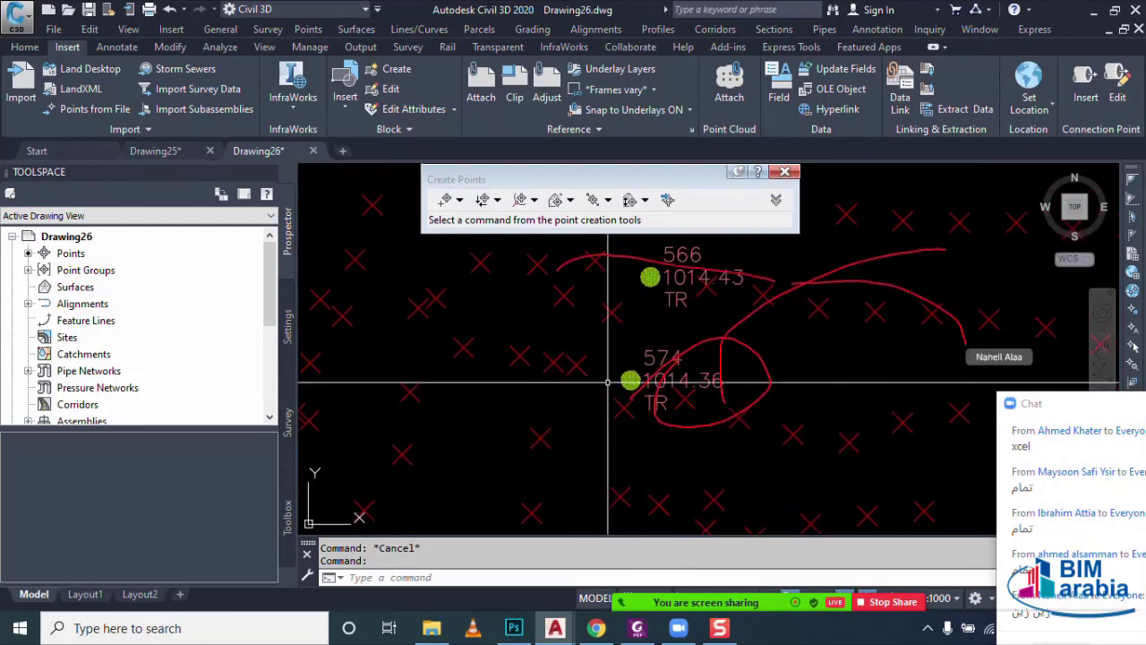
{"action": "middle_click_drag", "start_coordinate": [630, 381], "coordinate": [535, 369]}
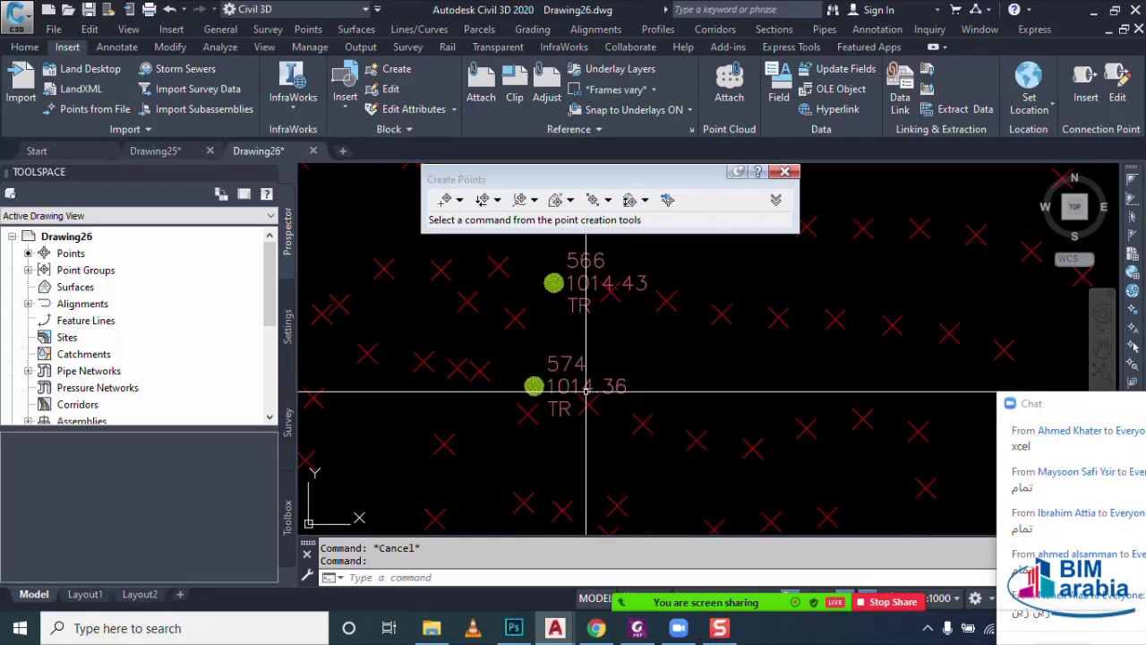
{"action": "middle_click_drag", "start_coordinate": [587, 392], "coordinate": [699, 354]}
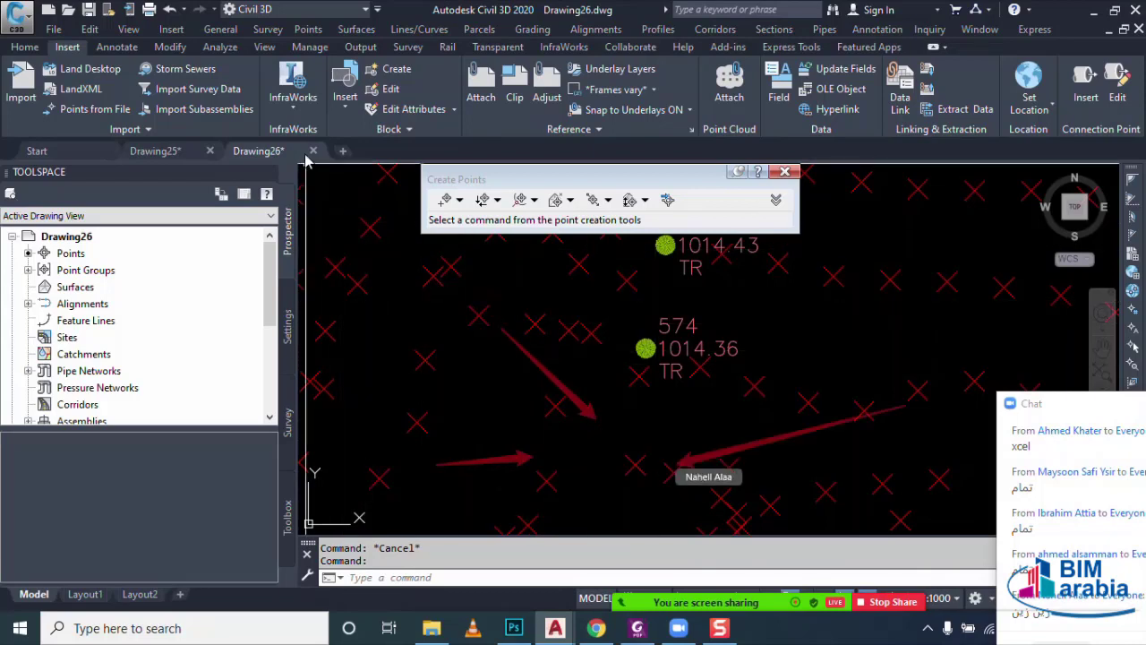
- Open Edit Keys for the Civil 3D description key set under Point settings
{"action": "left_click", "coordinate": [287, 333]}
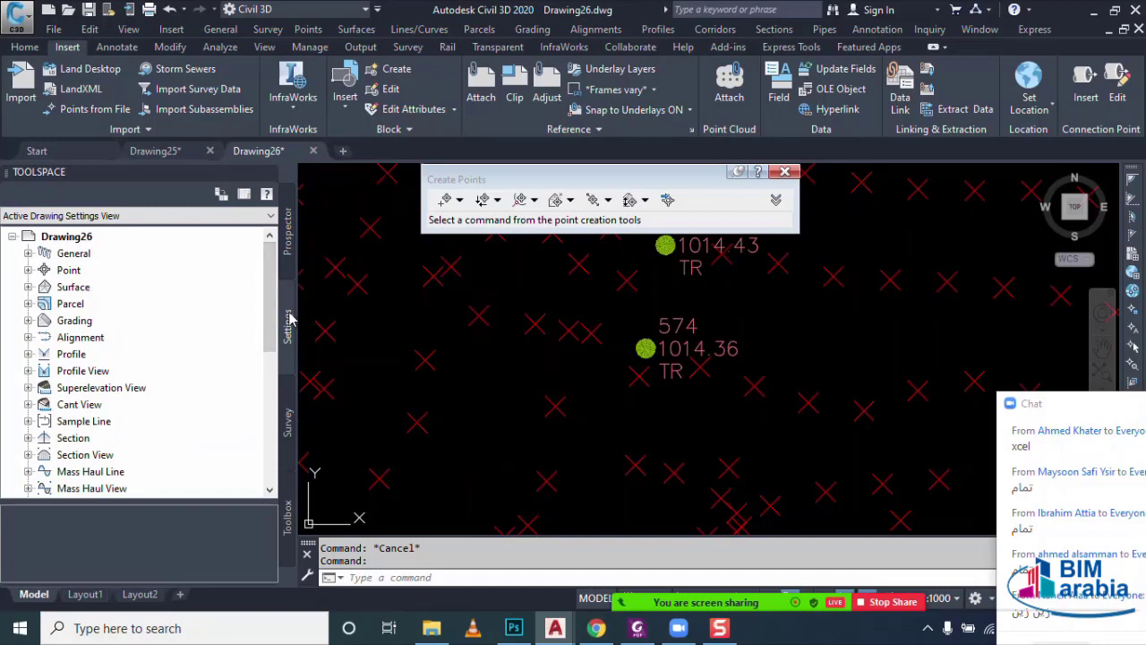
{"action": "left_click", "coordinate": [28, 269]}
{"action": "left_click", "coordinate": [74, 354]}
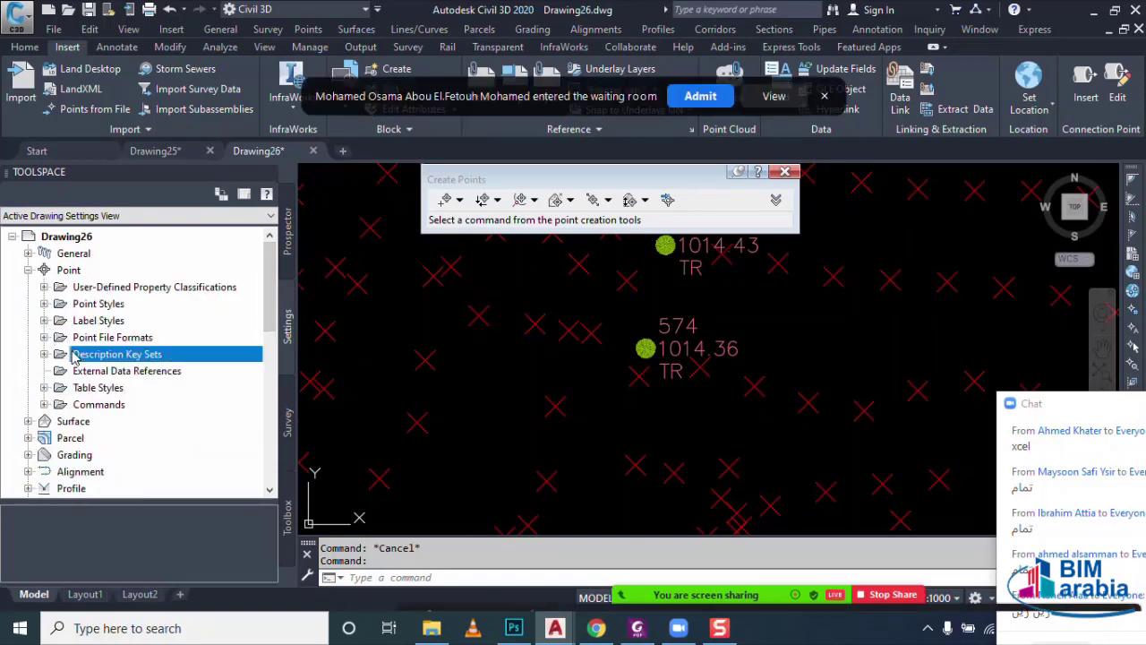
{"action": "double_click", "coordinate": [73, 354]}
{"action": "left_click", "coordinate": [106, 371]}
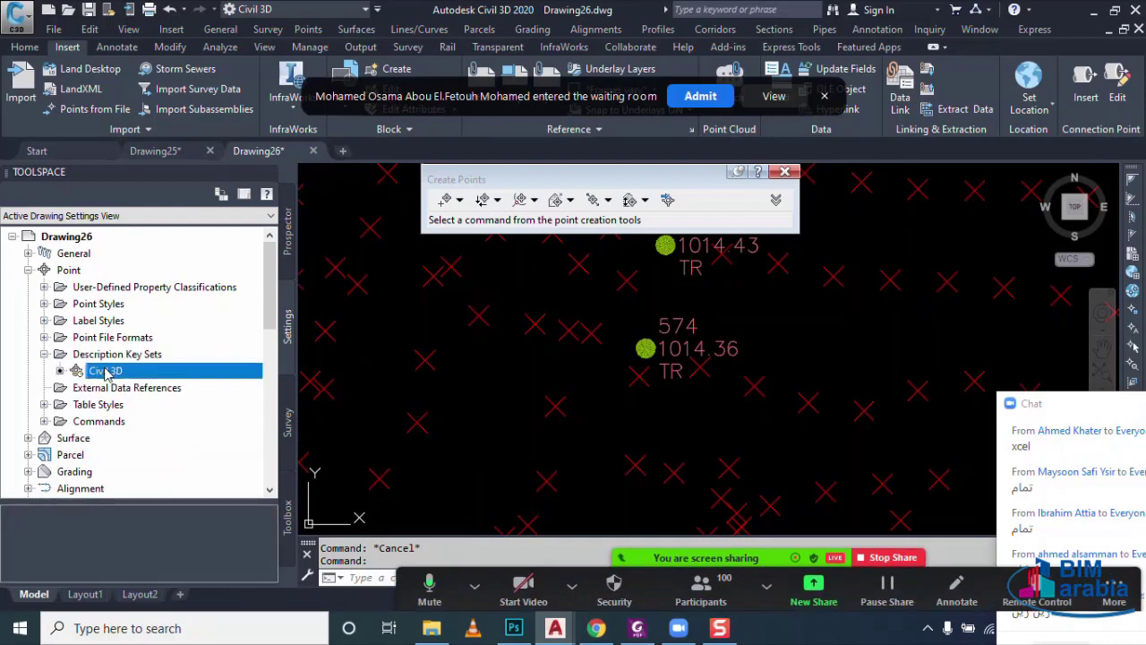
{"action": "right_click", "coordinate": [107, 370]}
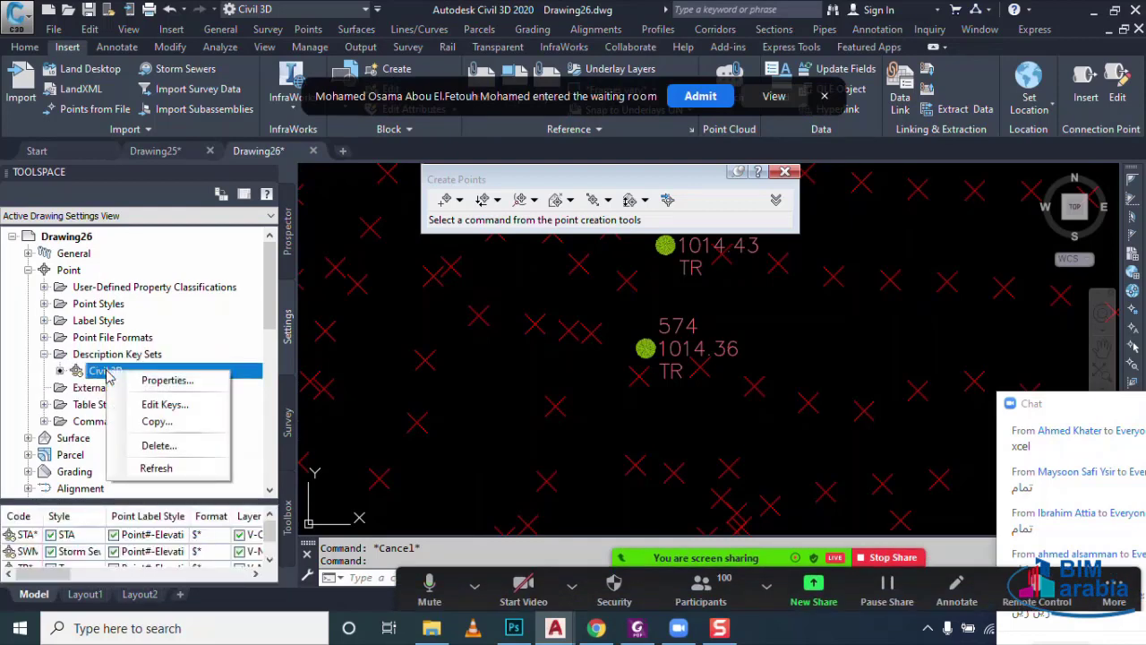
{"action": "left_click", "coordinate": [161, 404]}
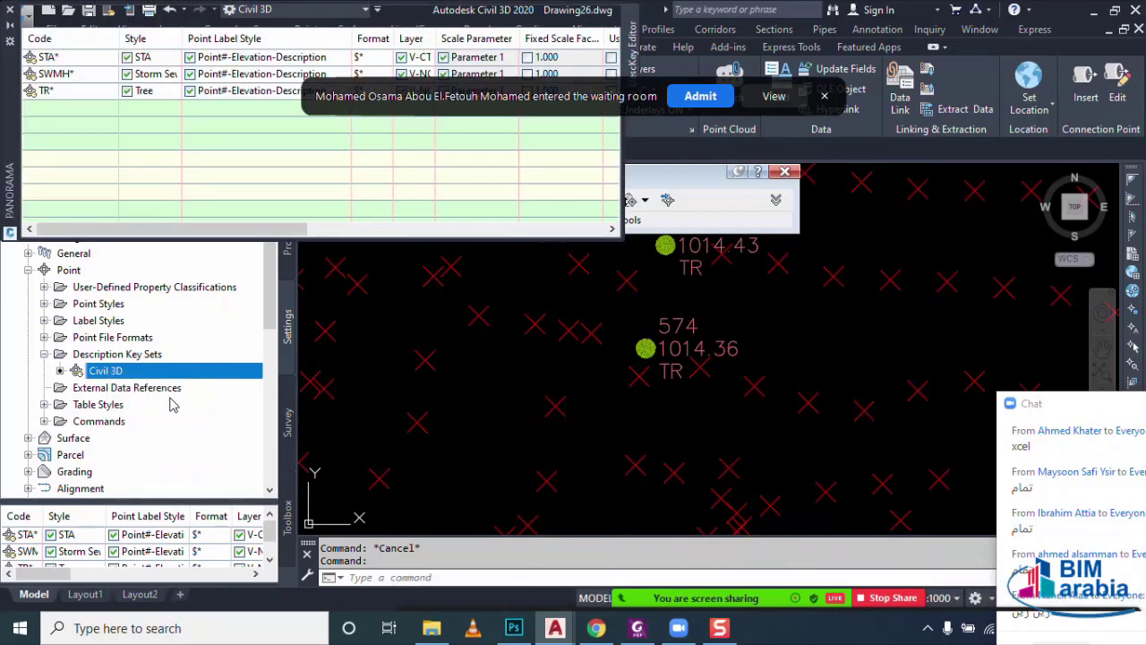
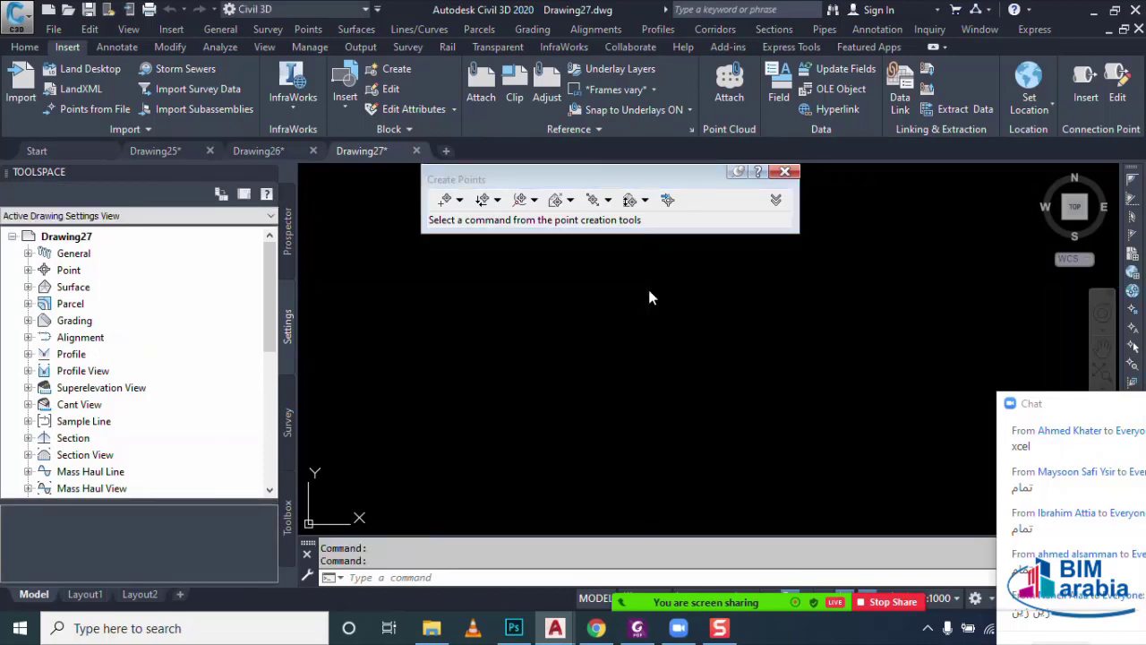
- Delete the Civil 3D key set from Point > Description Key Sets in Toolspace Settings
{"action": "left_click", "coordinate": [785, 171]}
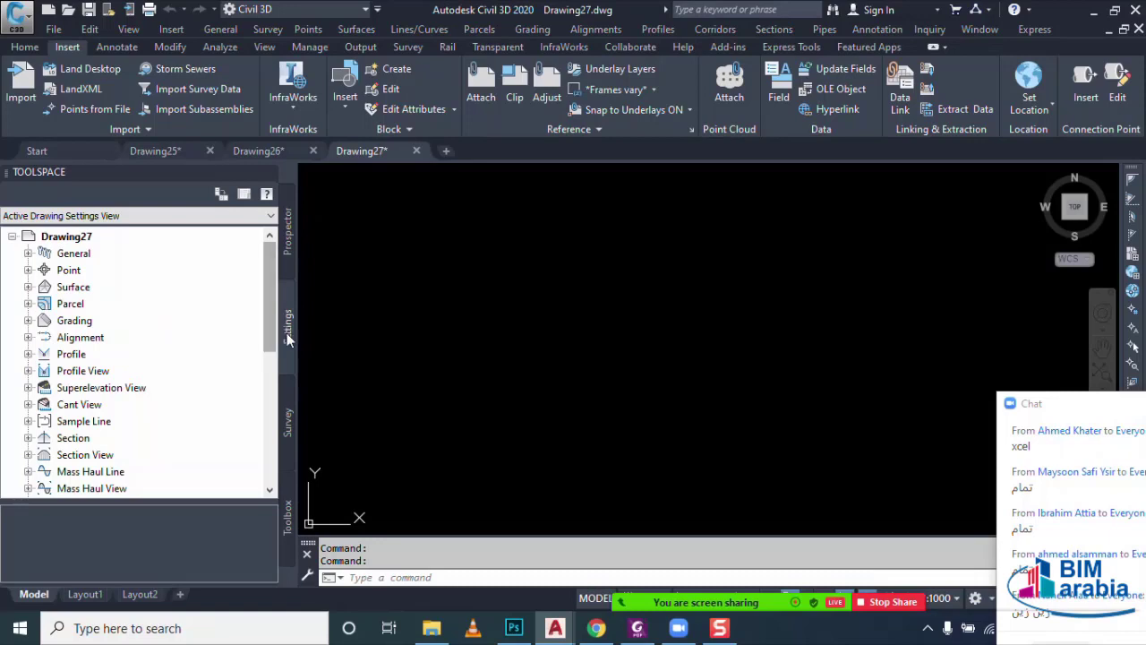
{"action": "left_click", "coordinate": [27, 269]}
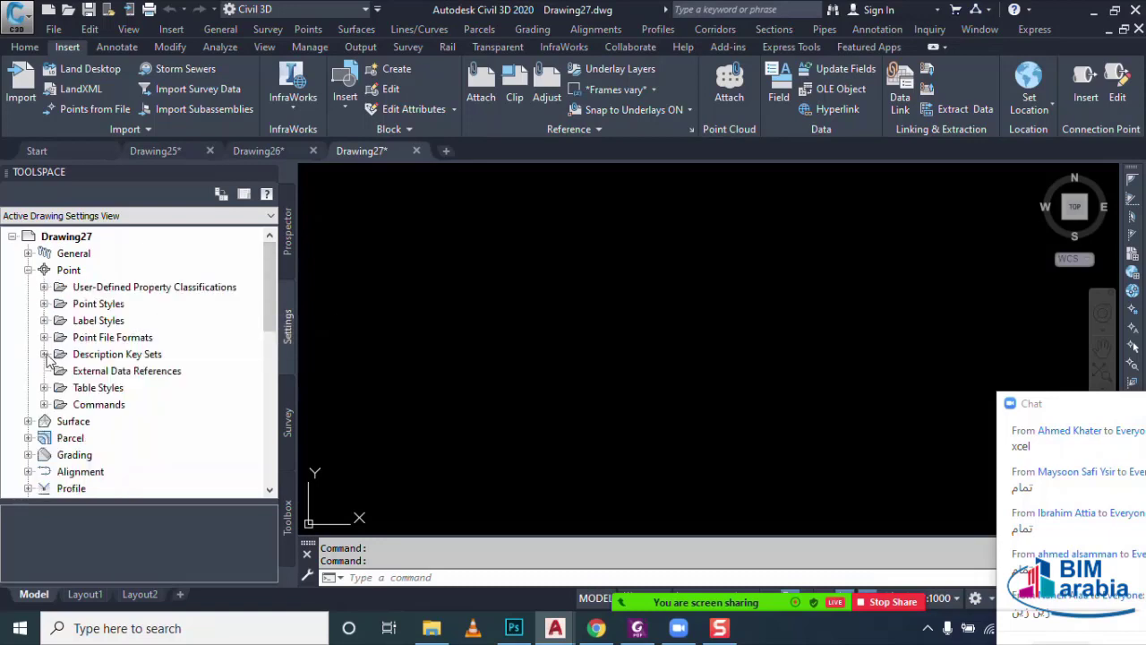
{"action": "left_click", "coordinate": [44, 354]}
{"action": "left_click", "coordinate": [88, 370]}
{"action": "right_click", "coordinate": [105, 371]}
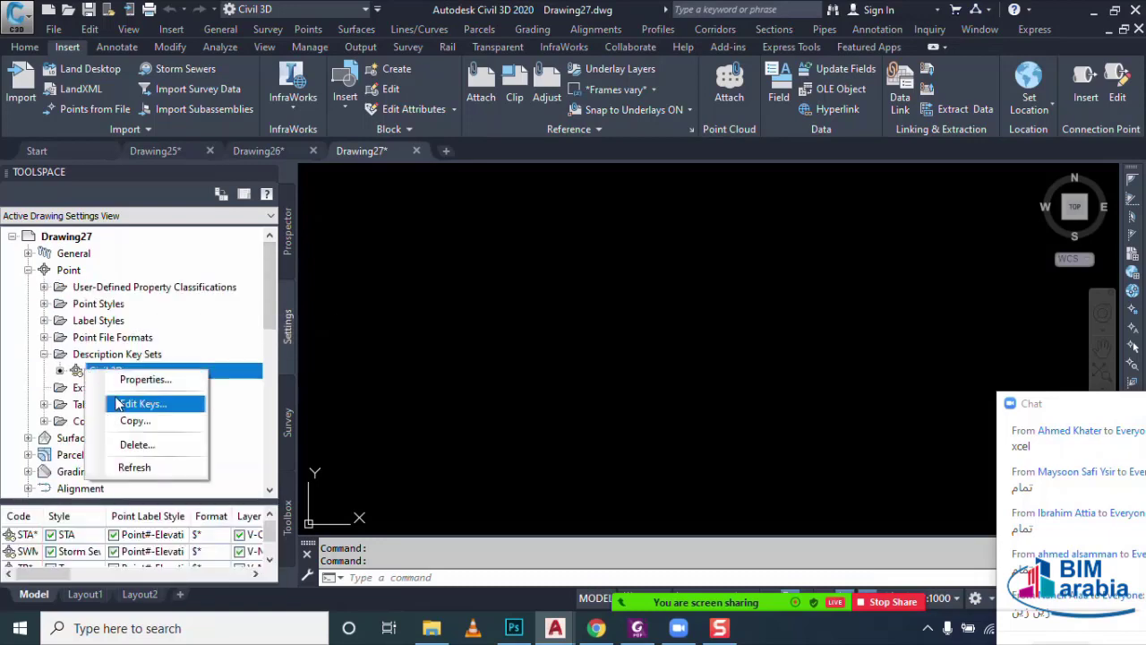
{"action": "left_click", "coordinate": [137, 444]}
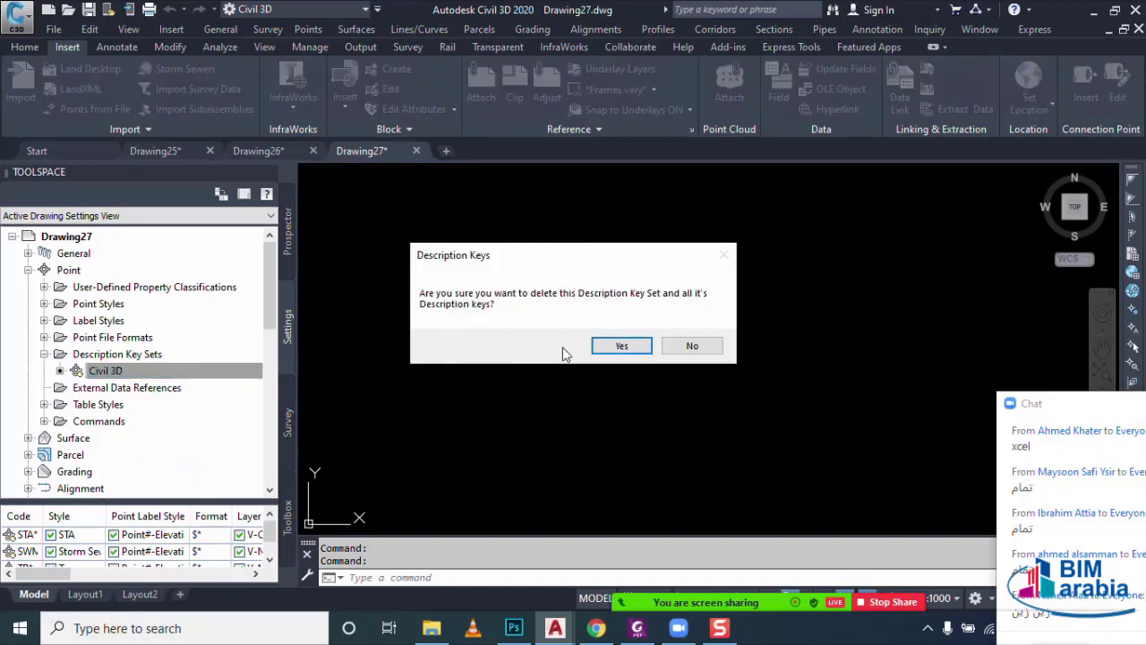
{"action": "left_click", "coordinate": [619, 345]}
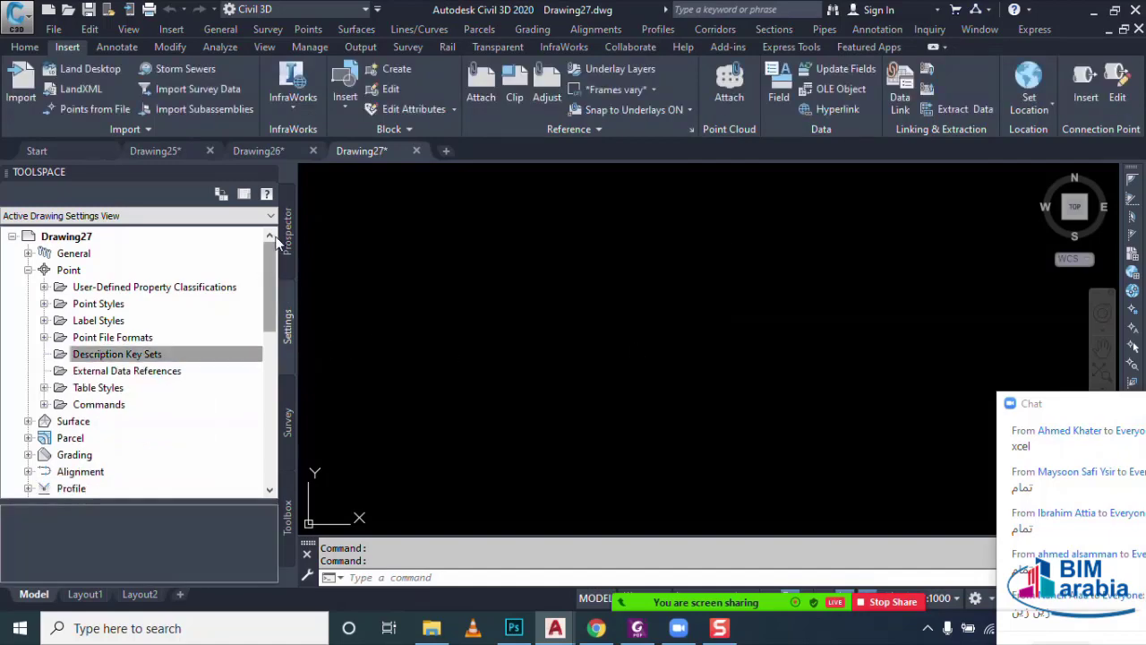
{"action": "left_click", "coordinate": [285, 240]}
- Import the points from X01.txt using the PENZD (space delimited) format
{"action": "left_click", "coordinate": [148, 254]}
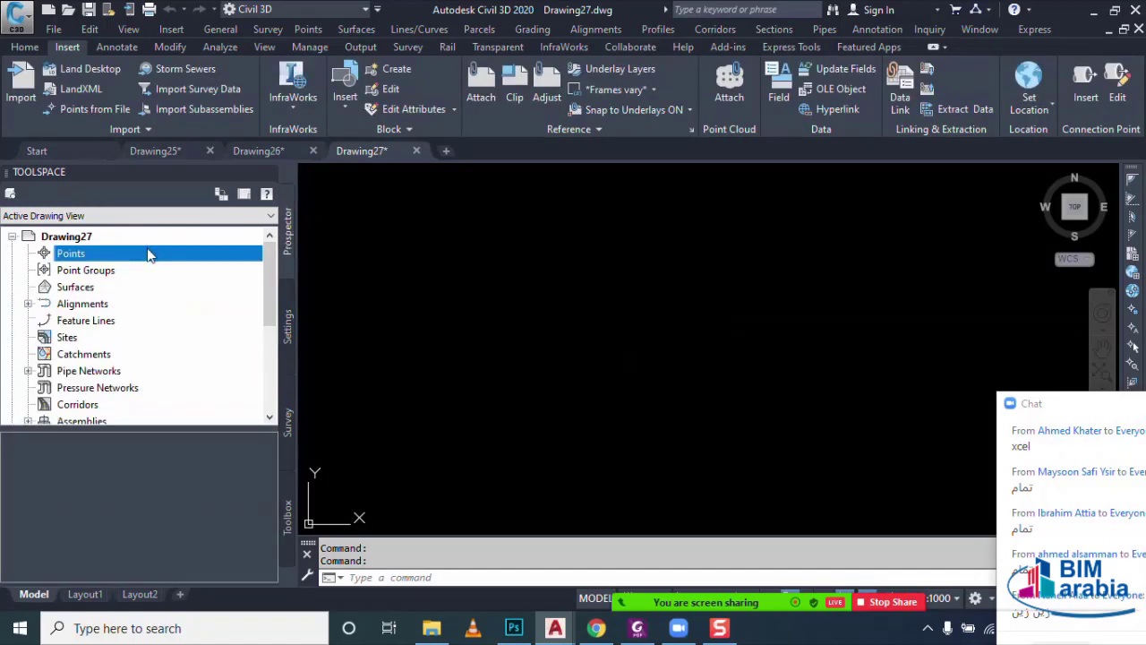
{"action": "right_click", "coordinate": [149, 254]}
{"action": "left_click", "coordinate": [171, 257]}
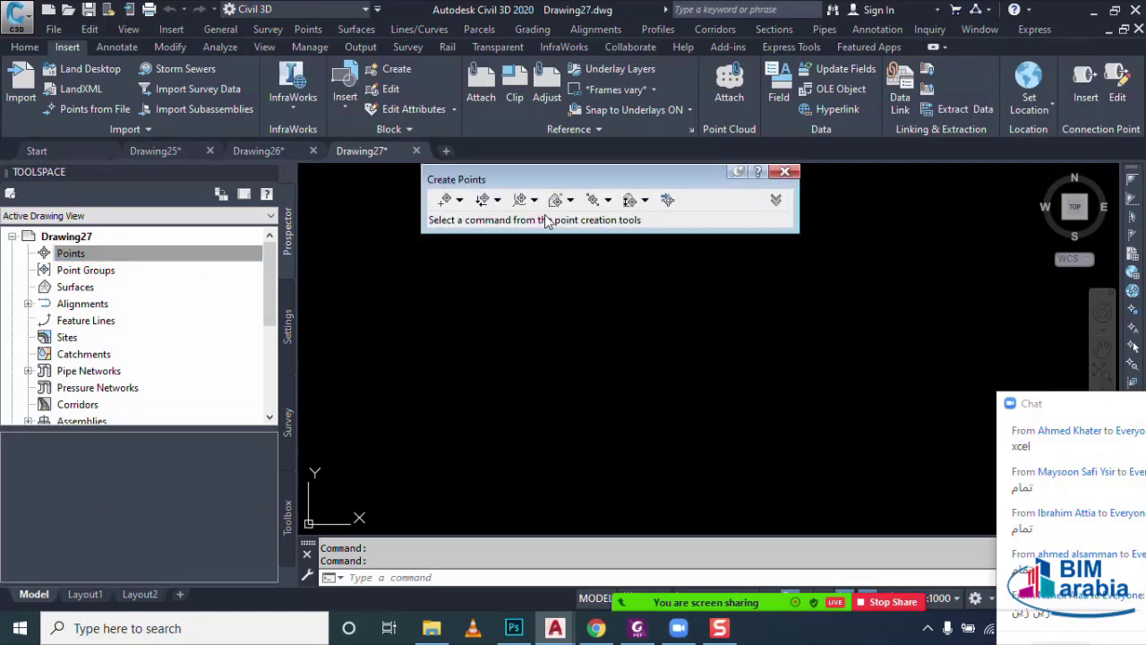
{"action": "left_click", "coordinate": [667, 200]}
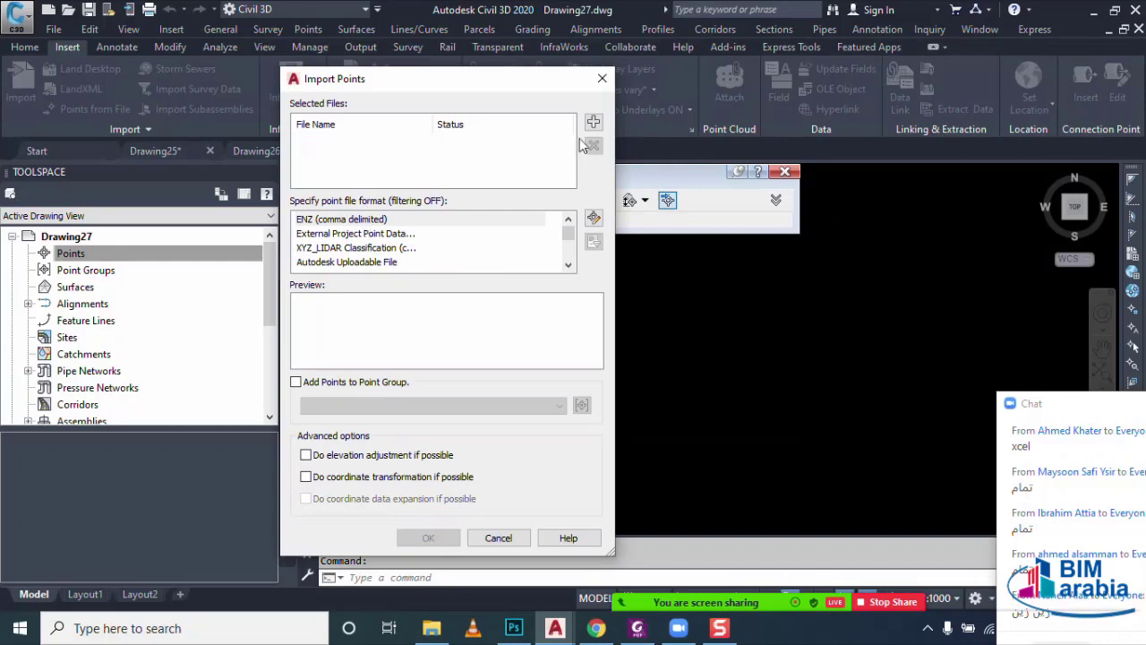
{"action": "left_click", "coordinate": [593, 125]}
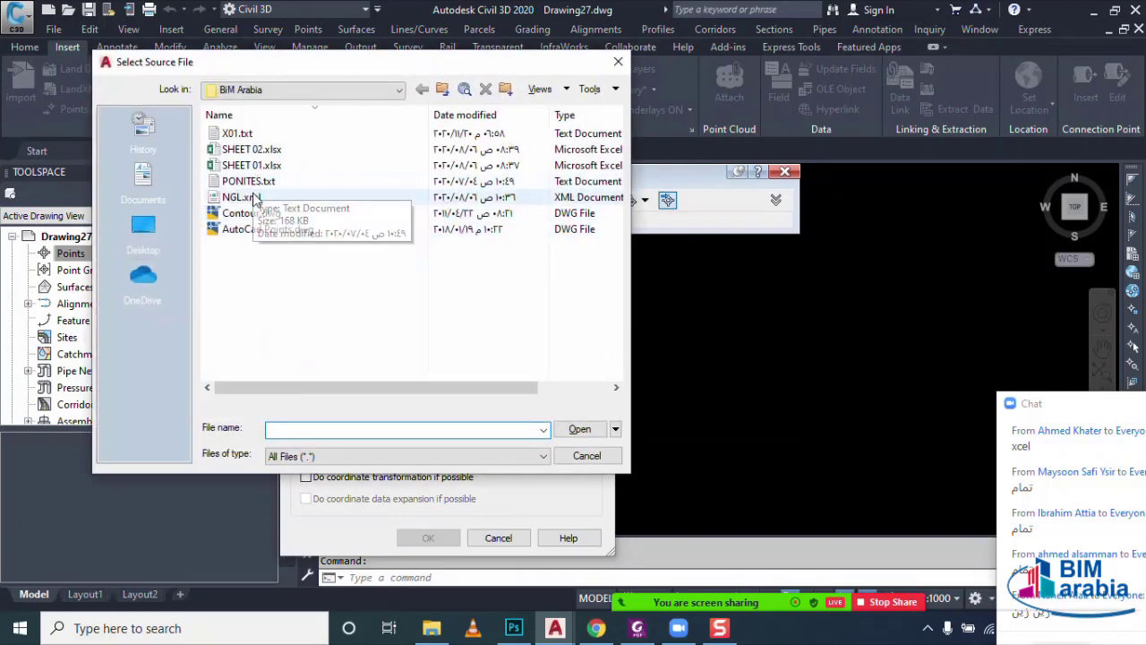
{"action": "left_click", "coordinate": [240, 134]}
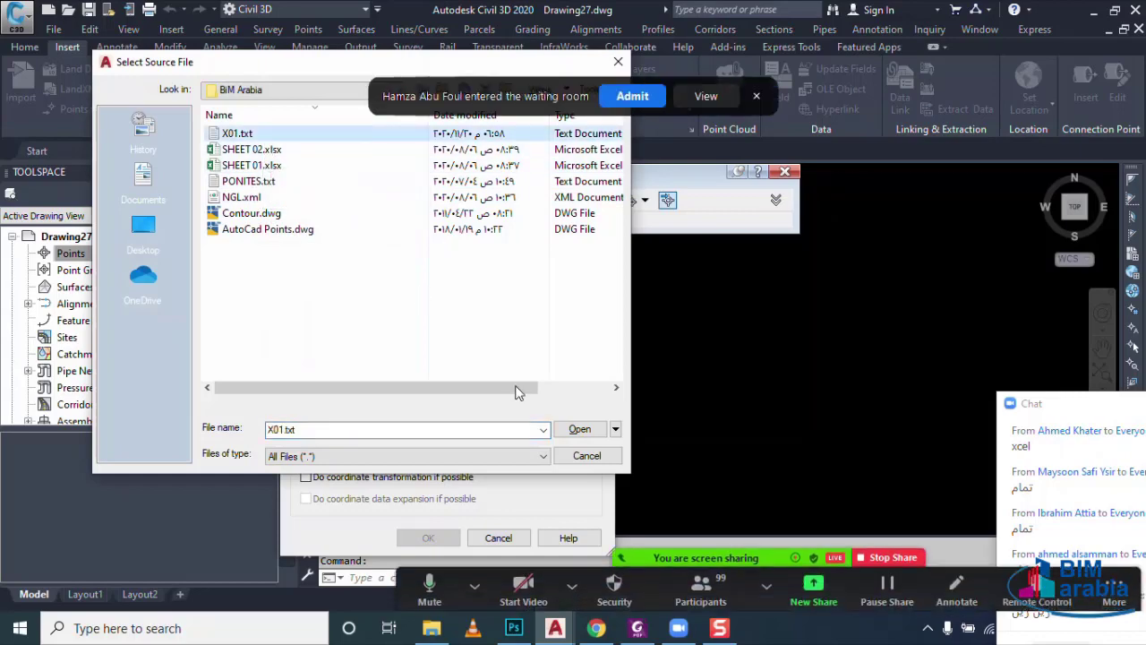
{"action": "left_click", "coordinate": [570, 433]}
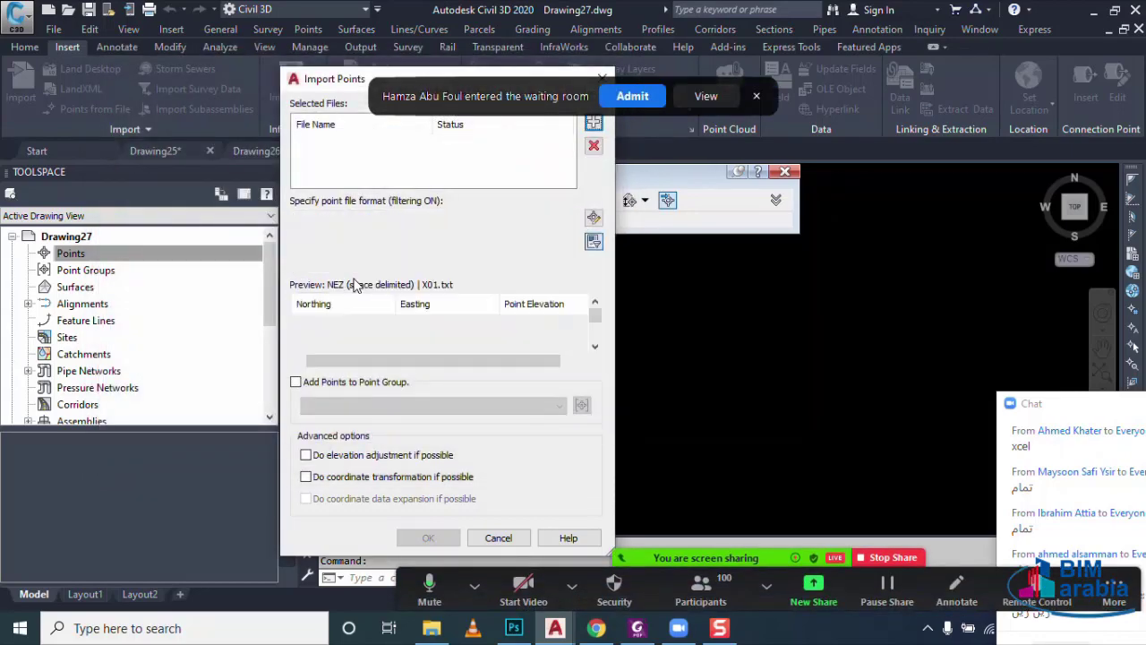
{"action": "left_click", "coordinate": [341, 262]}
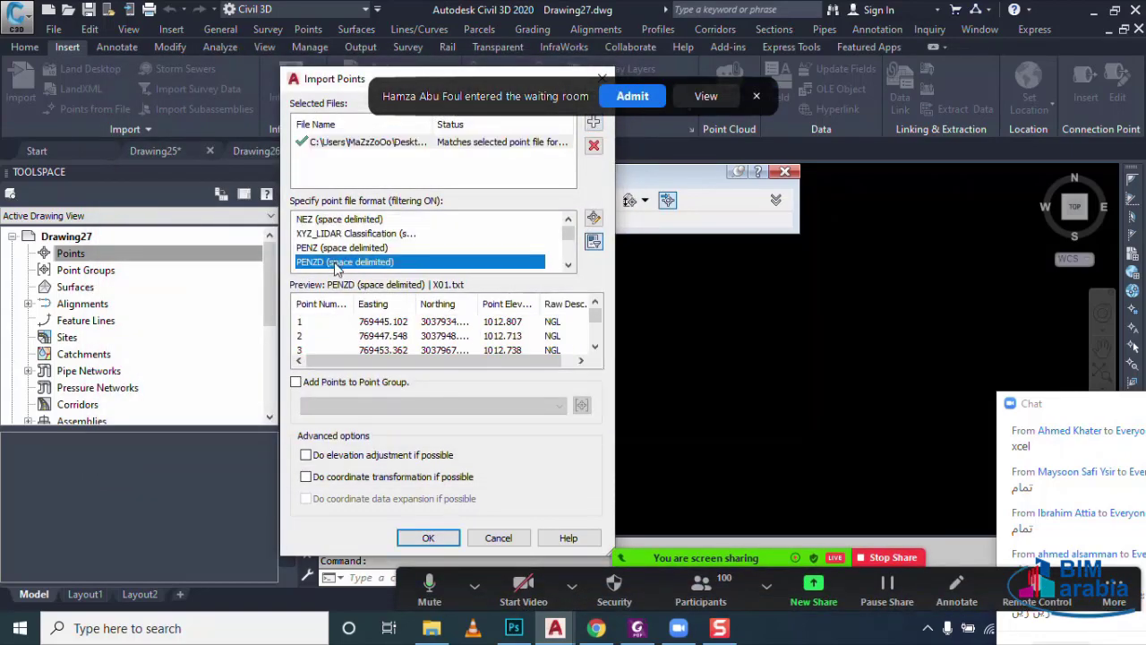
{"action": "left_click", "coordinate": [407, 538]}
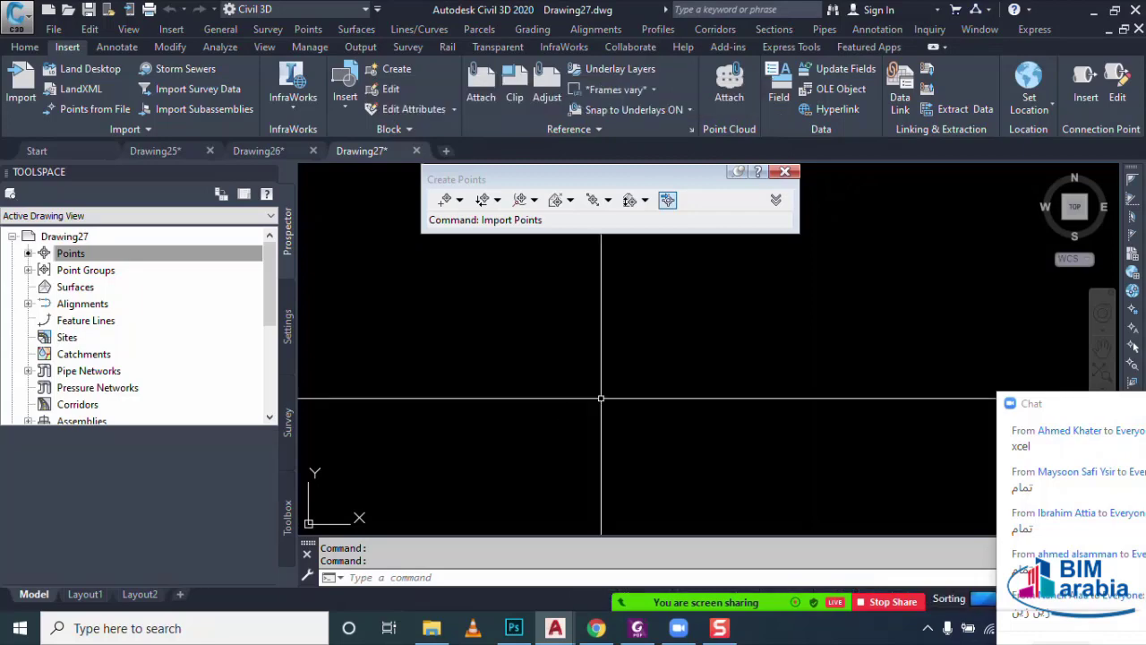
- Zoom extents (ZE) to show the whole red point cloud and close the point creation tools
{"action": "type", "text": "ZE"}
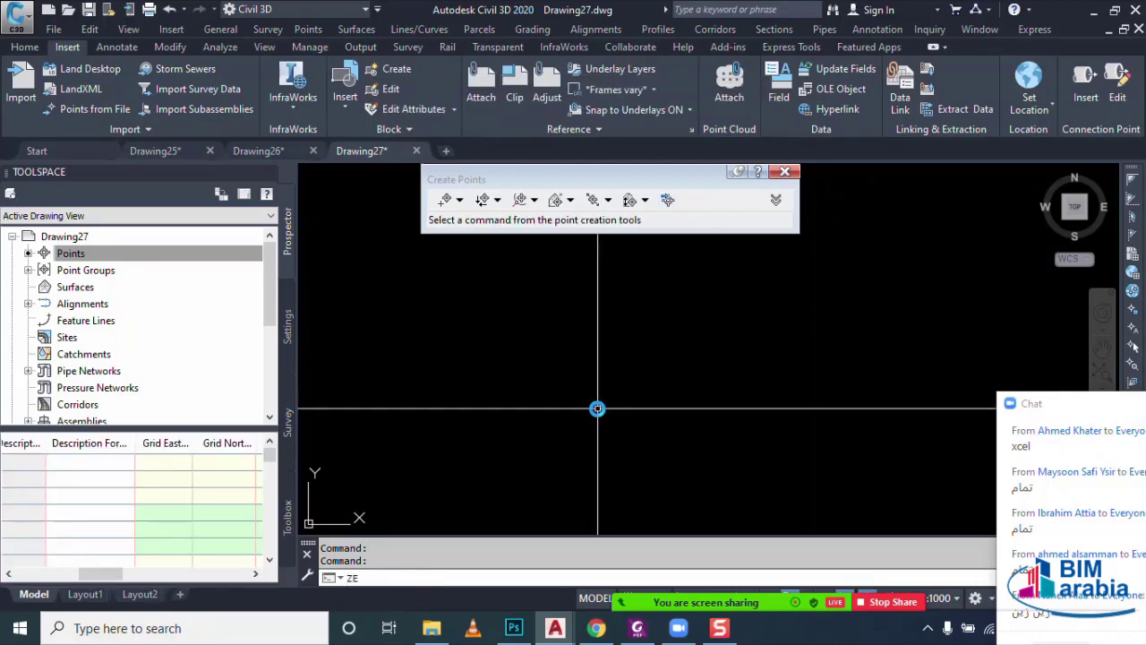
{"action": "key", "text": "Return"}
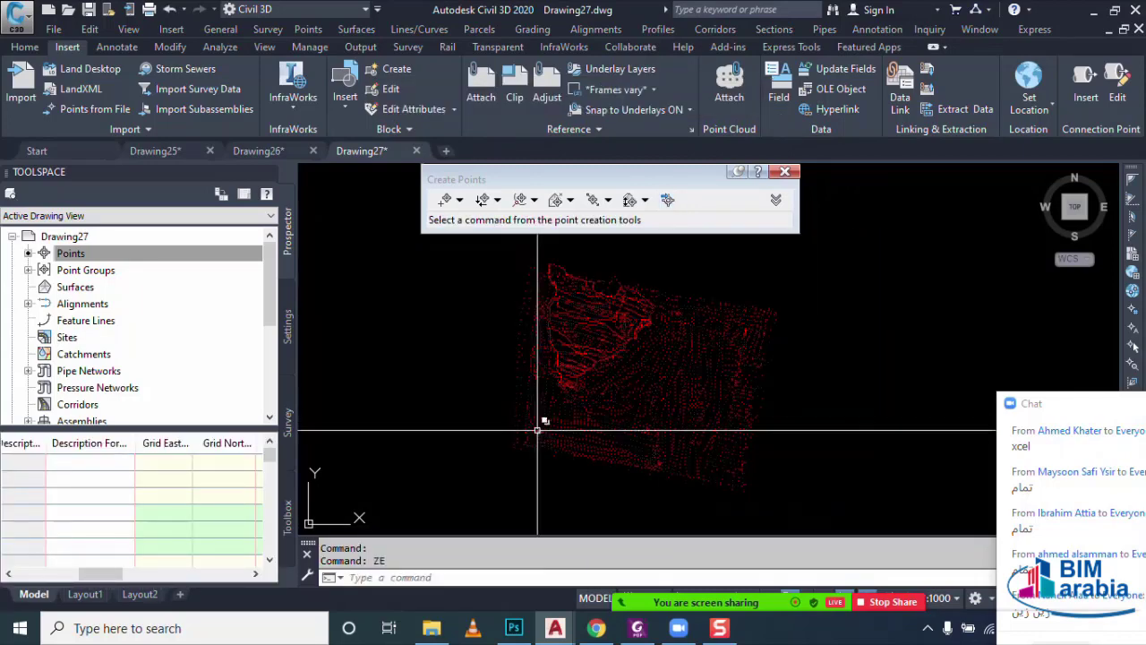
{"action": "middle_click_drag", "start_coordinate": [537, 430], "coordinate": [579, 443], "text": "shift"}
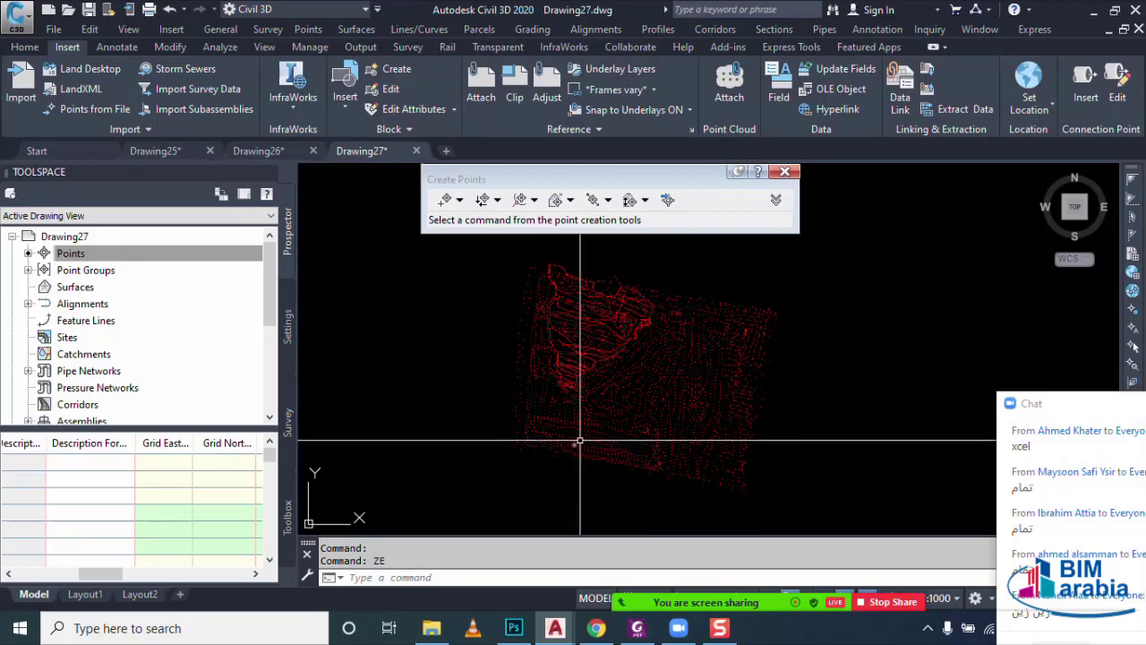
{"action": "left_click", "coordinate": [785, 172]}
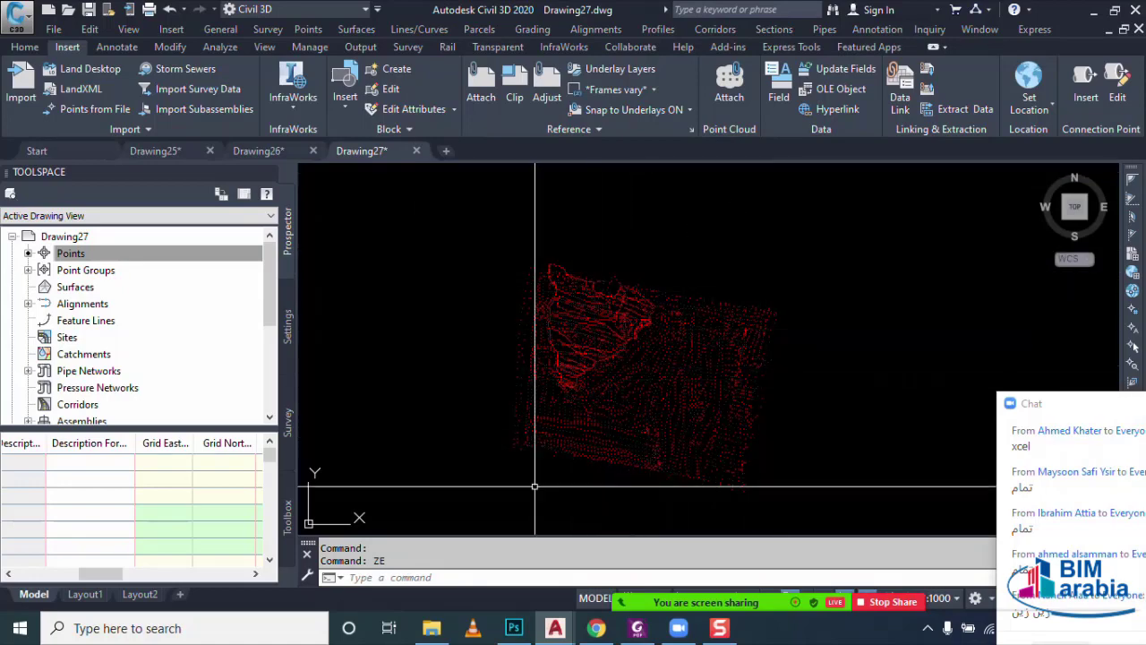
{"action": "left_click", "coordinate": [432, 628]}
- Open SHEET 02.xlsx from the BiM Arabia folder in Excel
{"action": "left_click", "coordinate": [385, 379]}
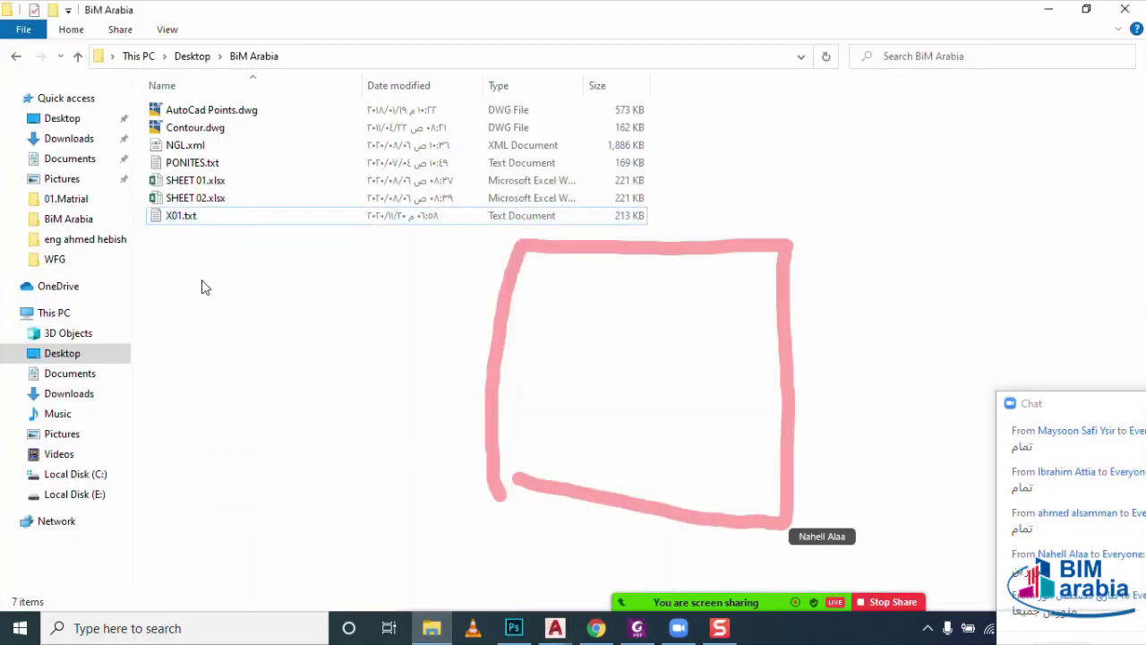
{"action": "double_click", "coordinate": [194, 205]}
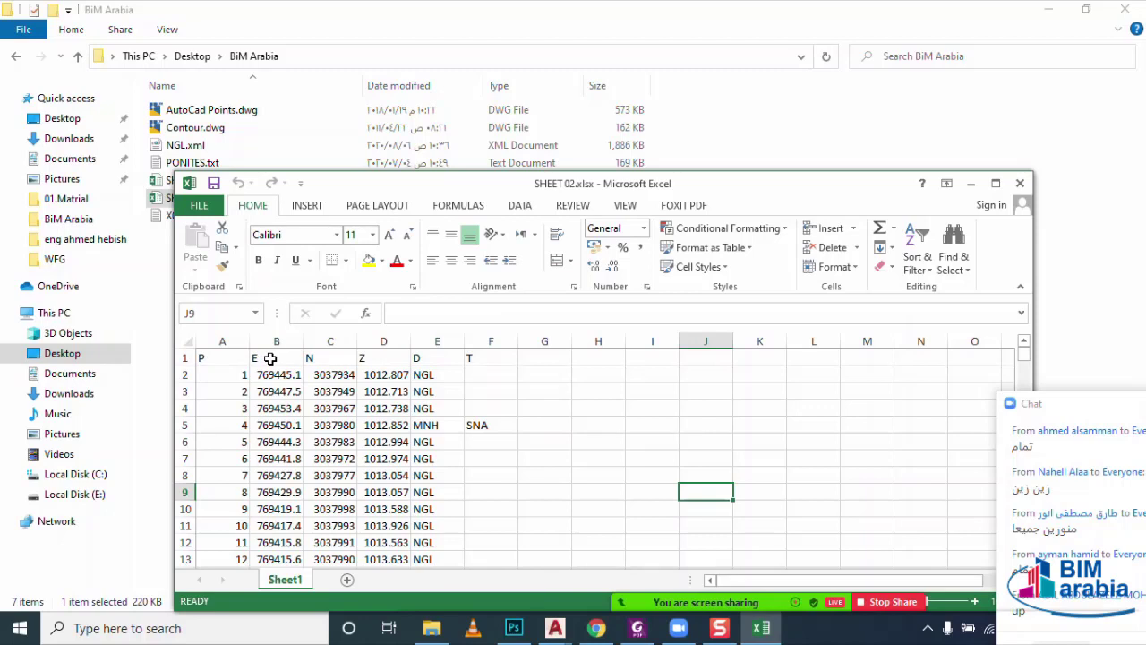
- Maximize the SHEET 02 workbook and review the MNH, SNA and STO codes in columns E and F
{"action": "left_click", "coordinate": [490, 358]}
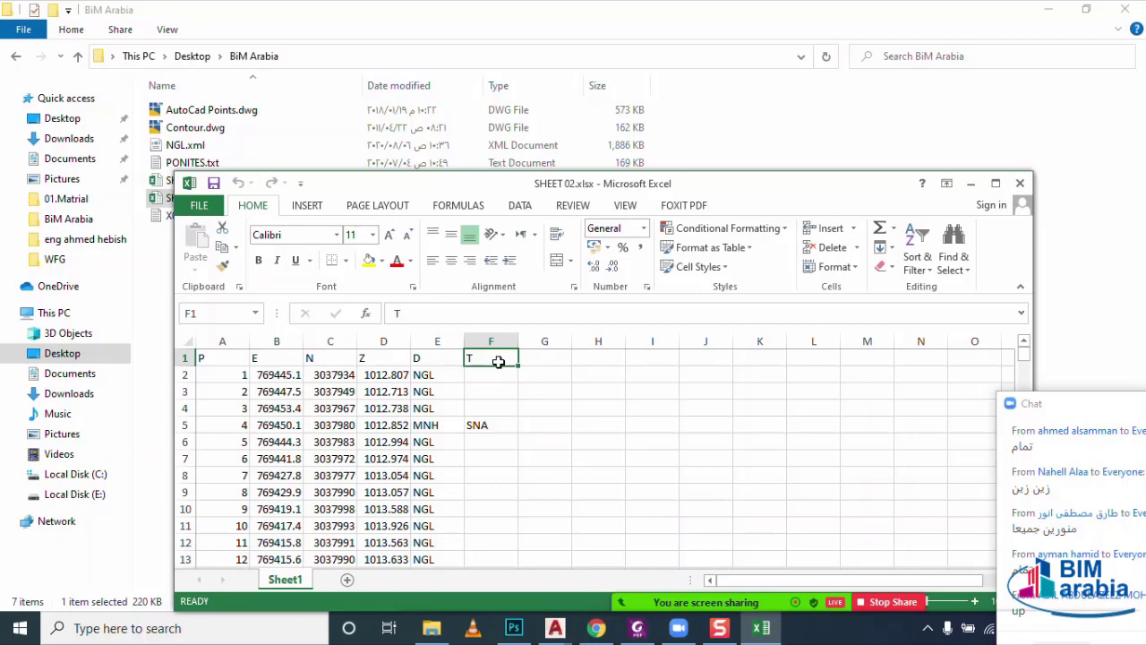
{"action": "left_click", "coordinate": [439, 426]}
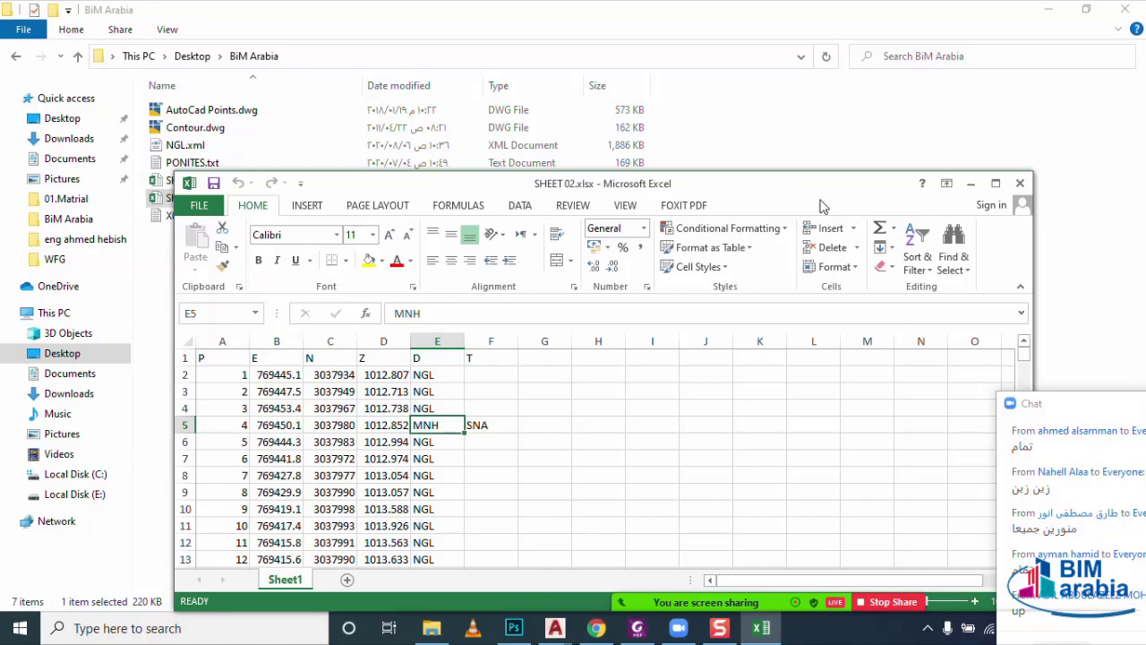
{"action": "left_click", "coordinate": [995, 184]}
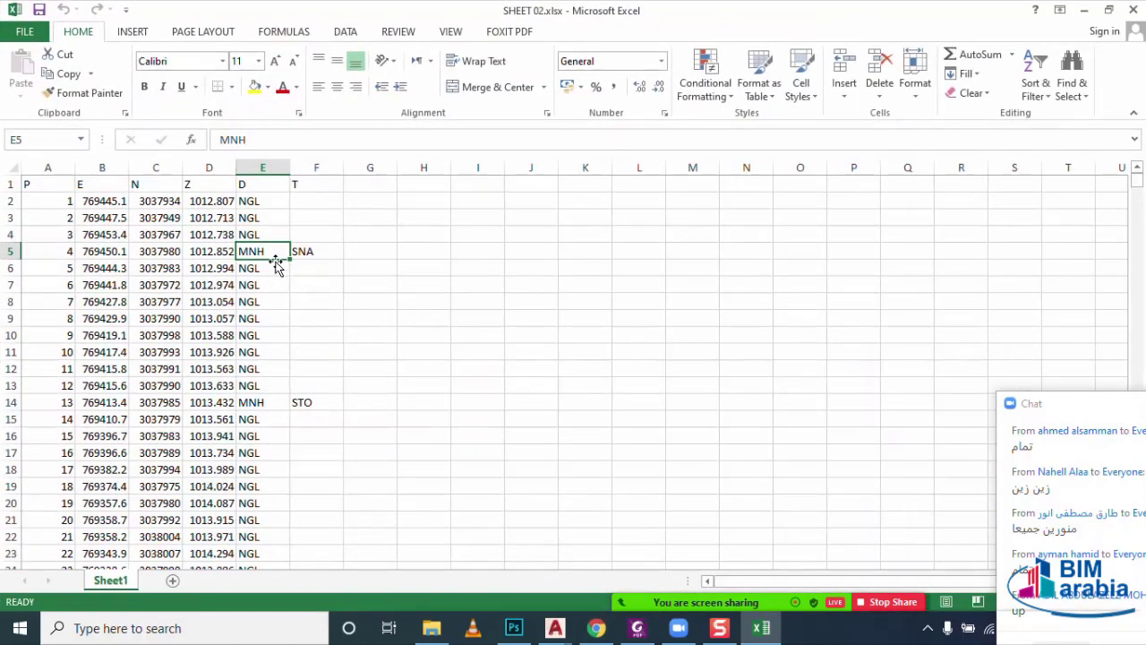
{"action": "left_click", "coordinate": [276, 402]}
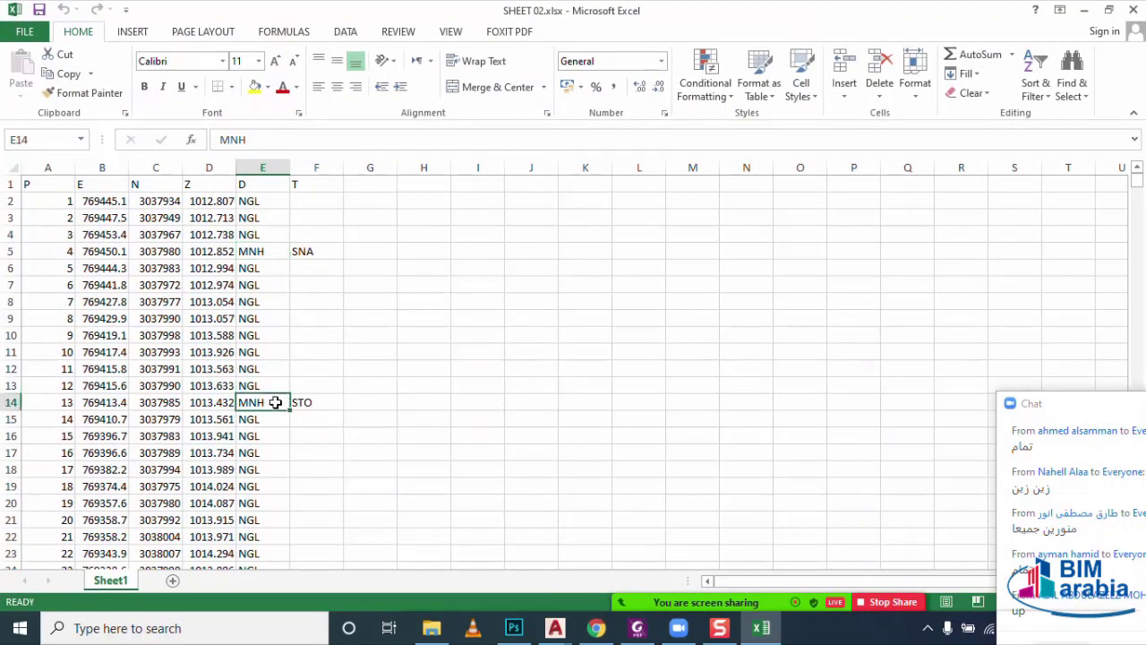
{"action": "left_click", "coordinate": [274, 252]}
{"action": "left_click", "coordinate": [325, 253]}
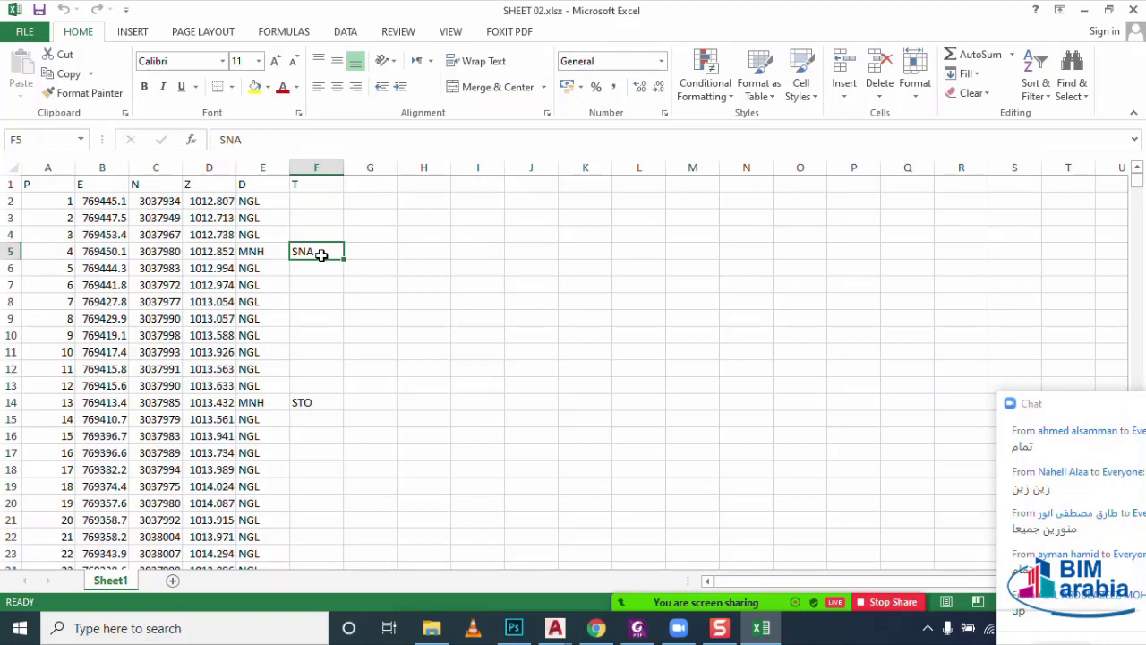
{"action": "left_click", "coordinate": [306, 402]}
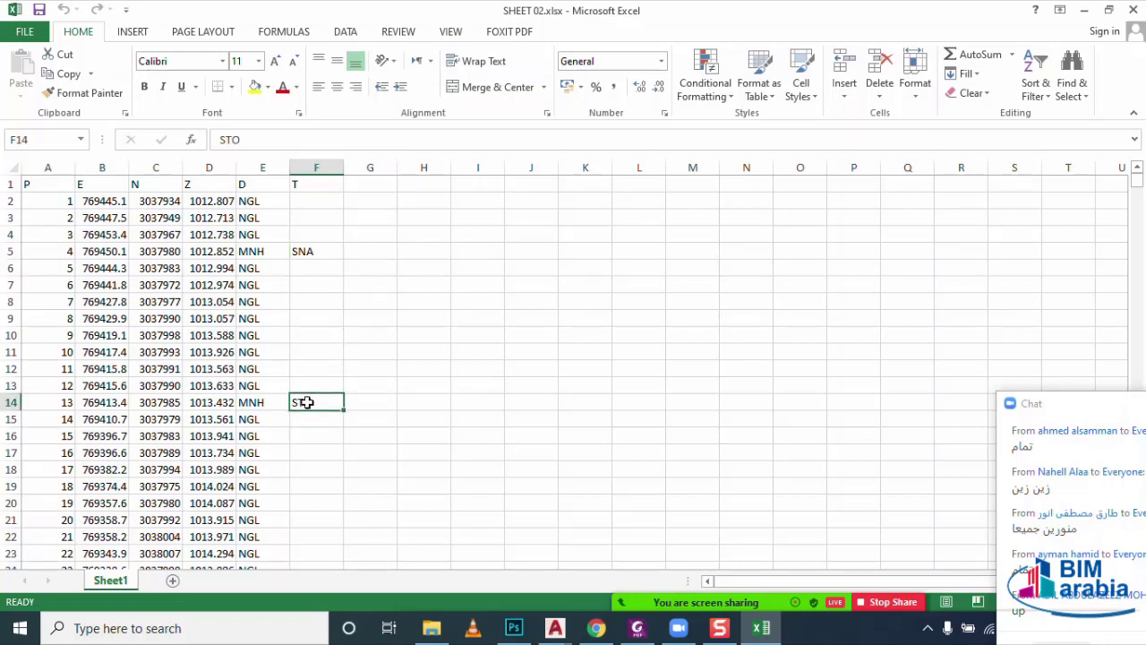
{"action": "left_click", "coordinate": [322, 286]}
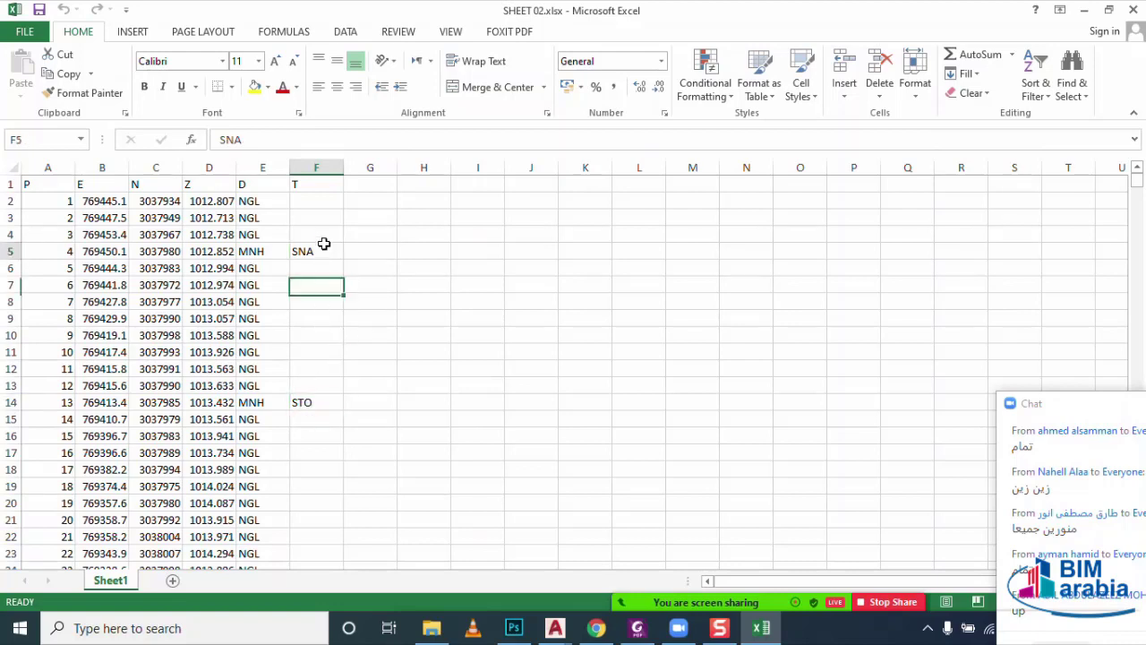
{"action": "left_click", "coordinate": [324, 250]}
{"action": "left_click", "coordinate": [316, 404]}
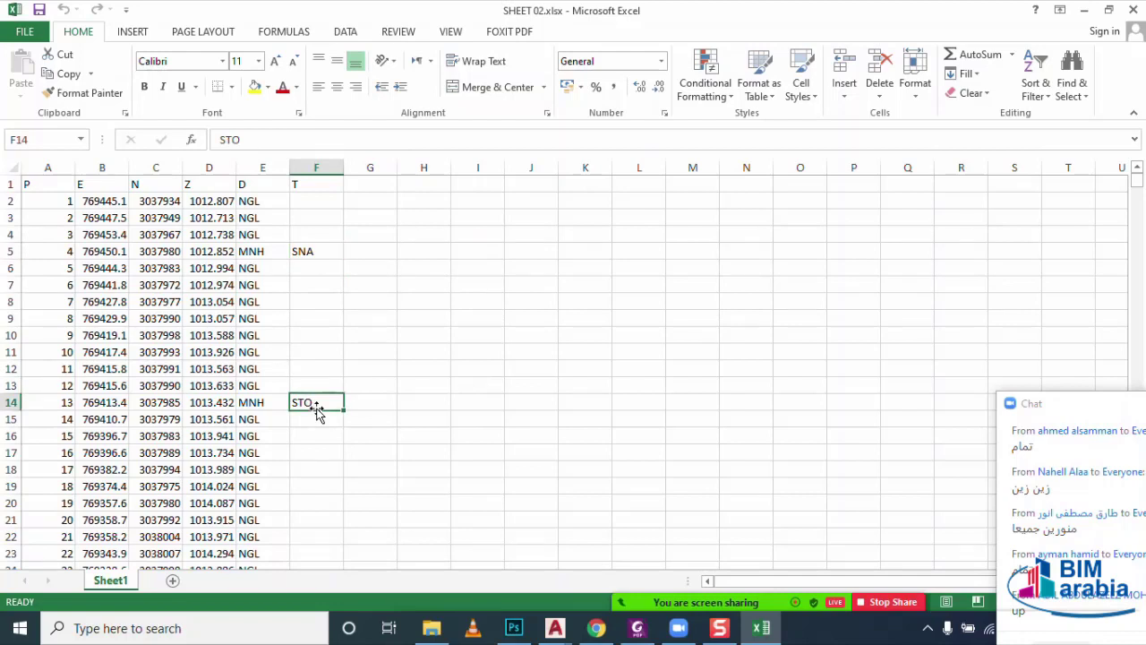
{"action": "left_click", "coordinate": [473, 350]}
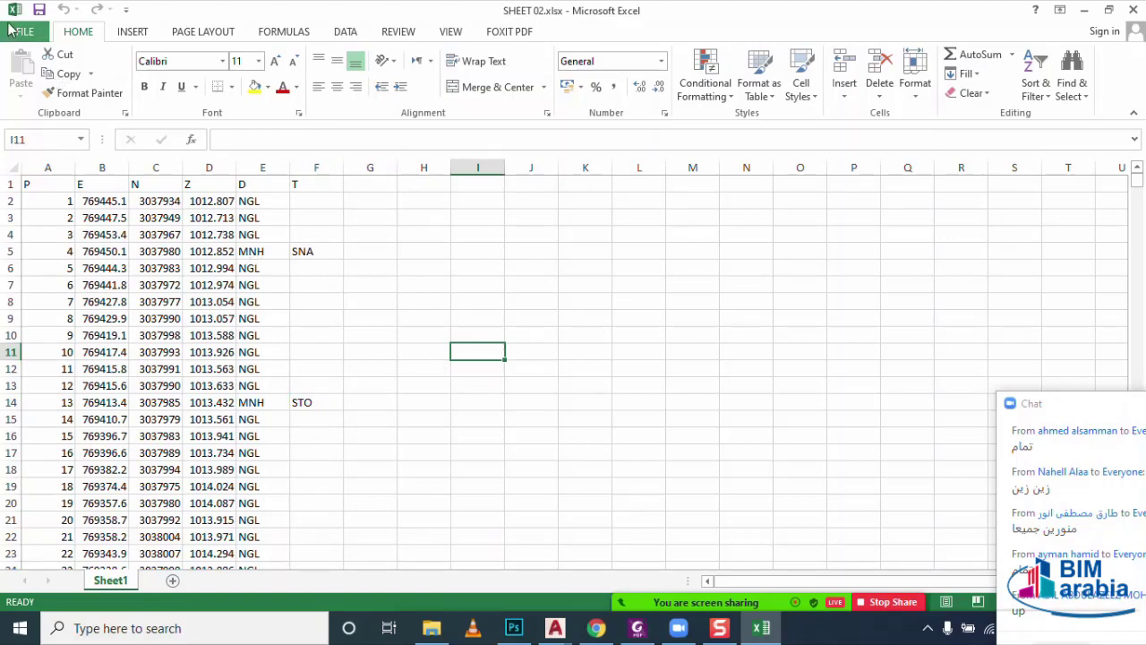
{"action": "left_click", "coordinate": [18, 33]}
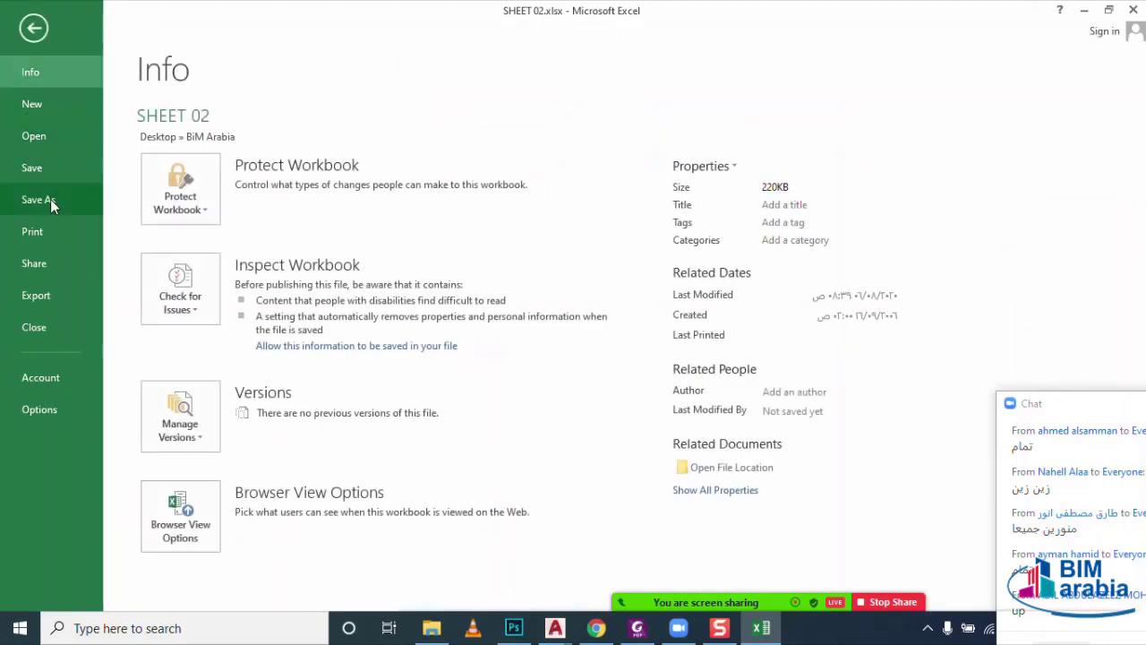
- Save the sheet as X02.csv, CSV (Comma delimited), in the BiM Arabia folder, then close Excel
{"action": "left_click", "coordinate": [51, 199]}
{"action": "left_click", "coordinate": [459, 184]}
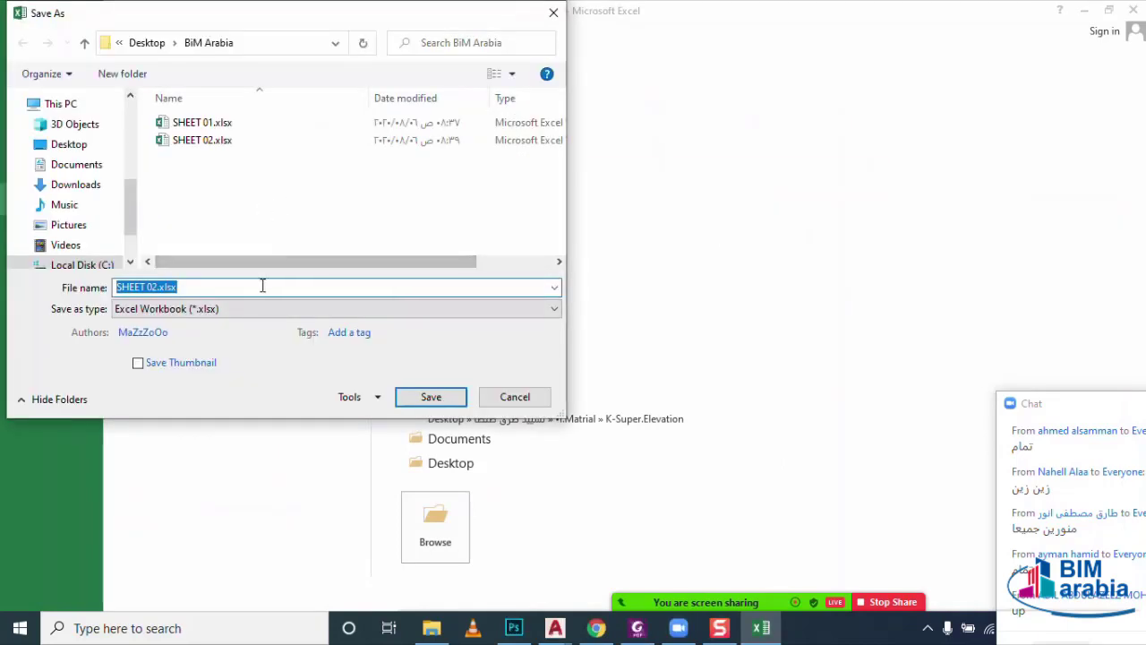
{"action": "type", "text": "X"}
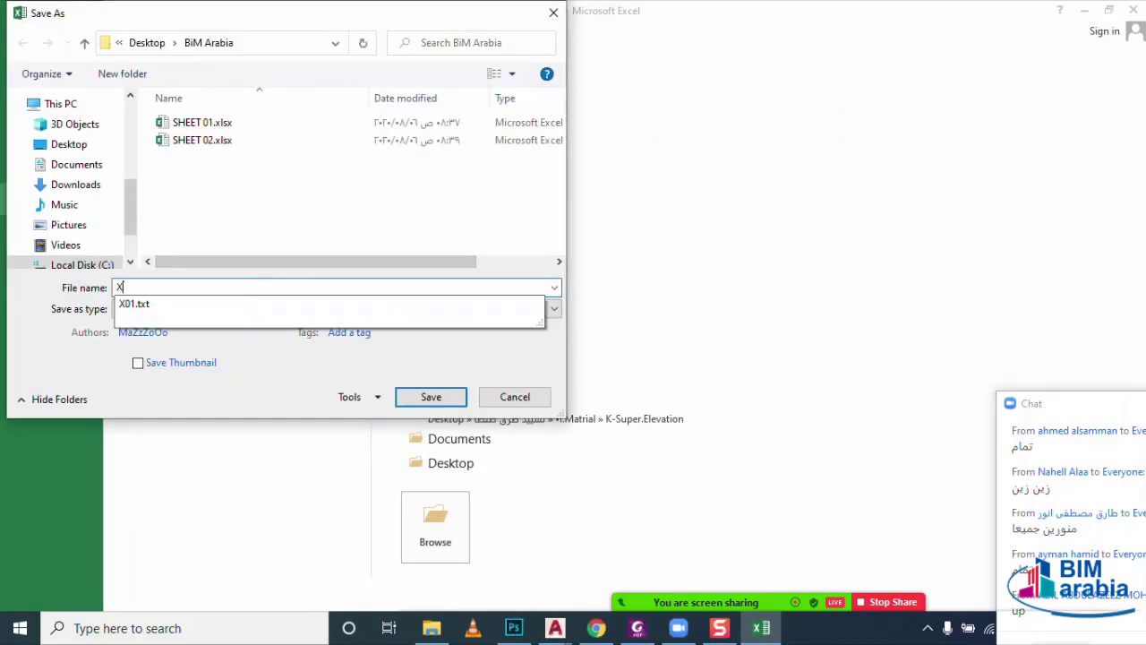
{"action": "type", "text": "02"}
{"action": "left_click", "coordinate": [238, 309]}
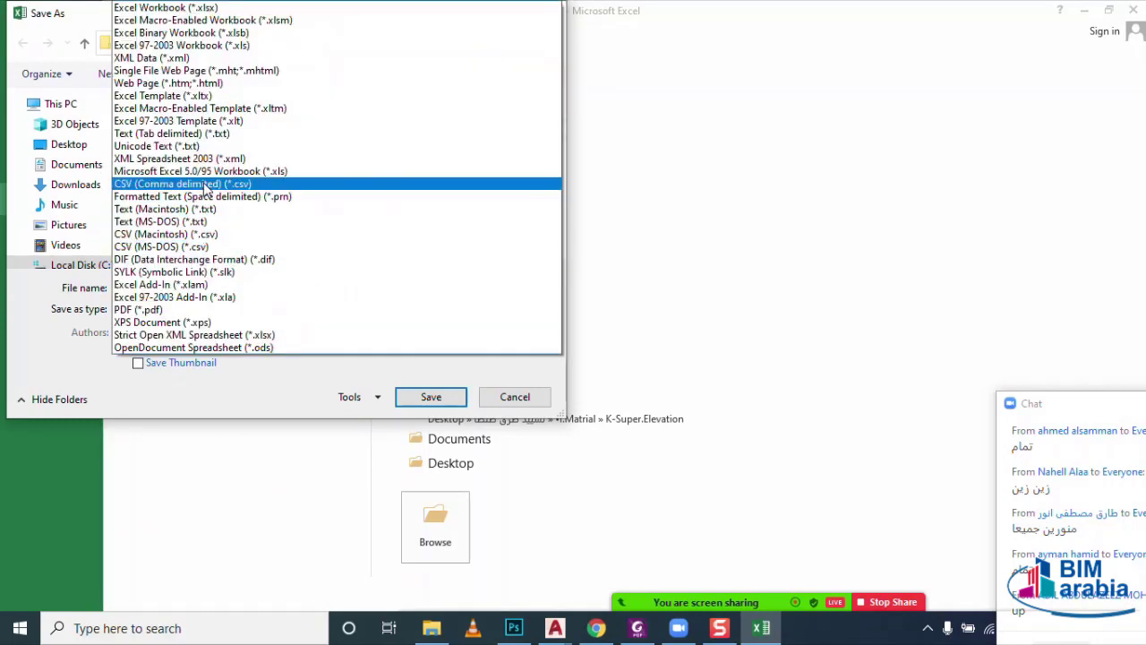
{"action": "left_click", "coordinate": [190, 185]}
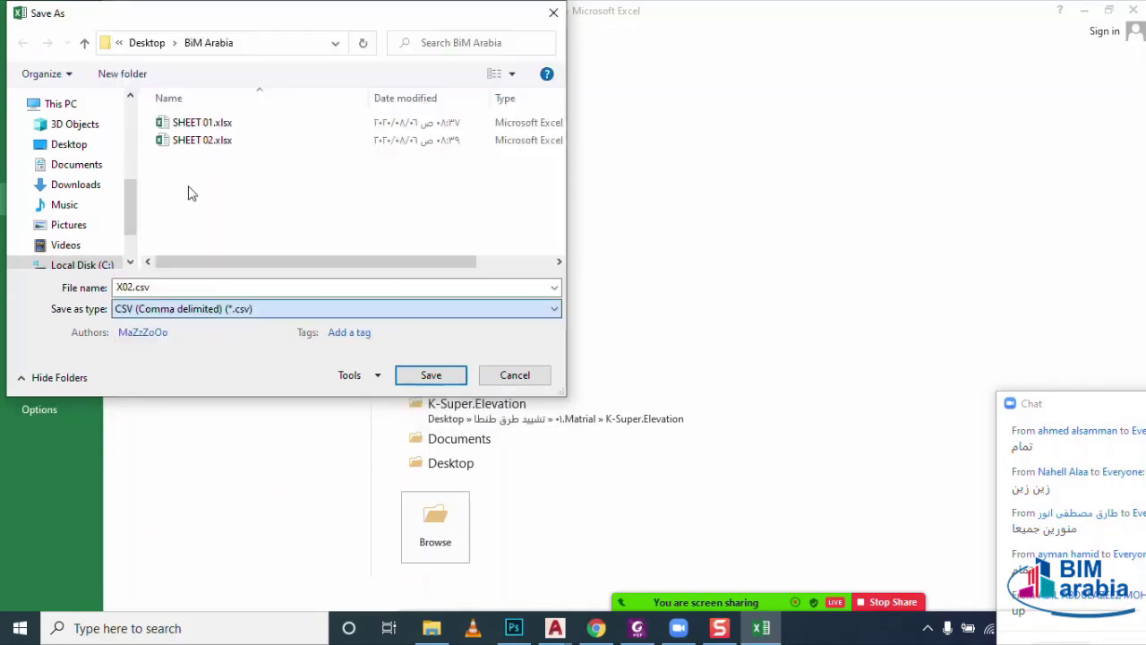
{"action": "left_click", "coordinate": [414, 372]}
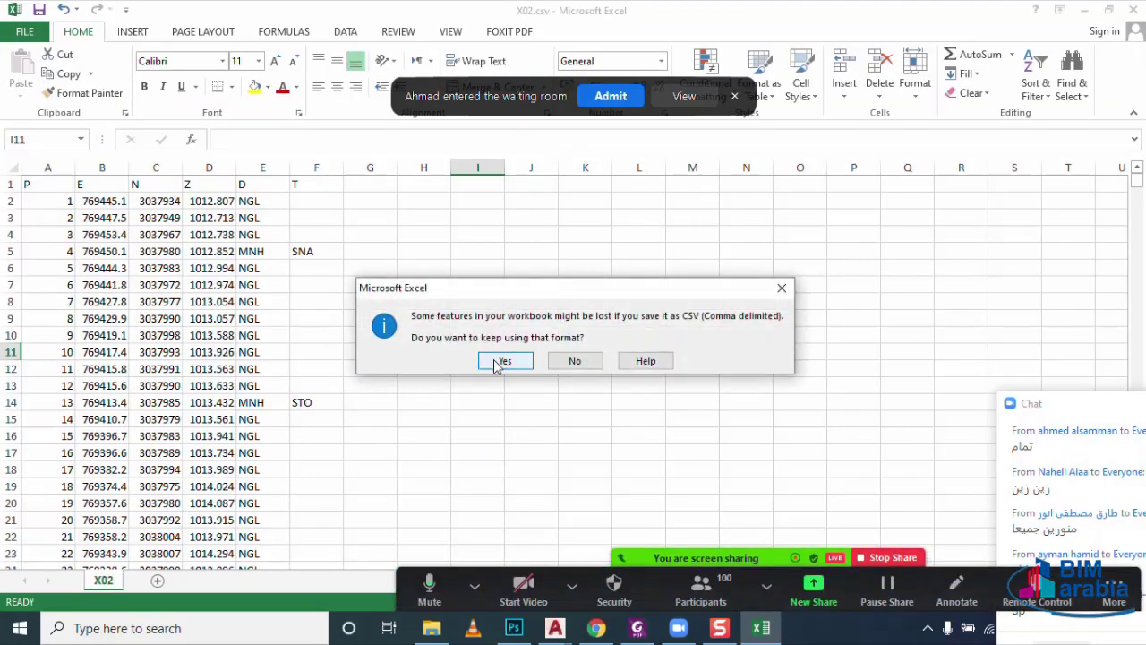
{"action": "left_click", "coordinate": [499, 362]}
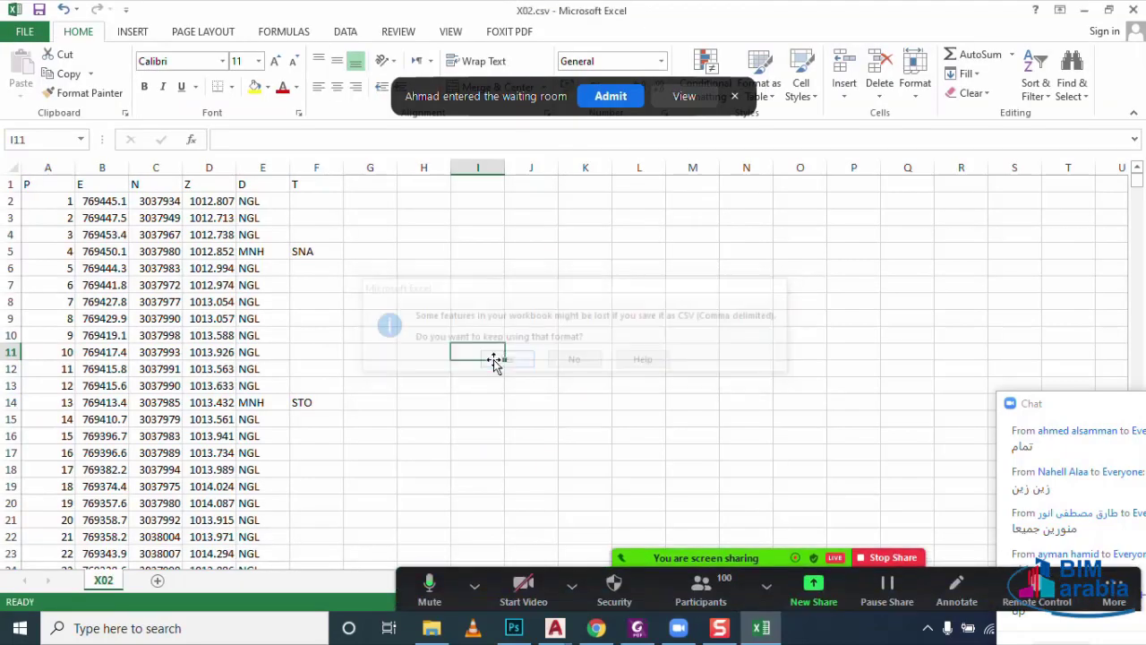
{"action": "left_click", "coordinate": [1137, 11]}
- Close Excel without saving, then open X02.csv in Notepad, set as the default .csv app
{"action": "left_click", "coordinate": [586, 333]}
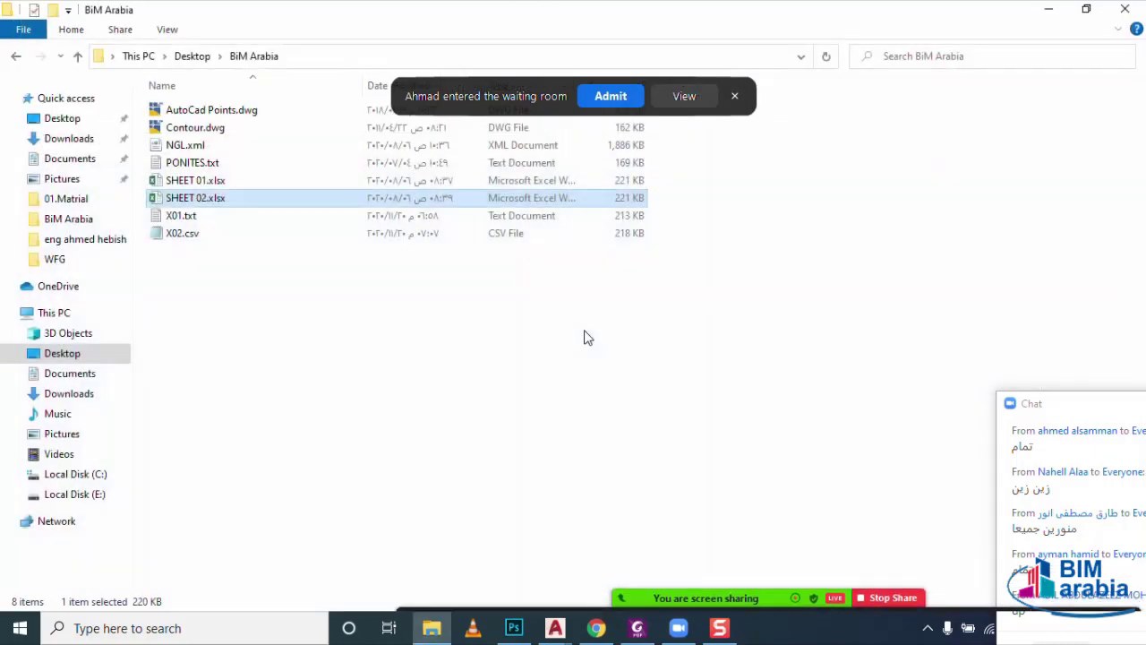
{"action": "left_click", "coordinate": [583, 340]}
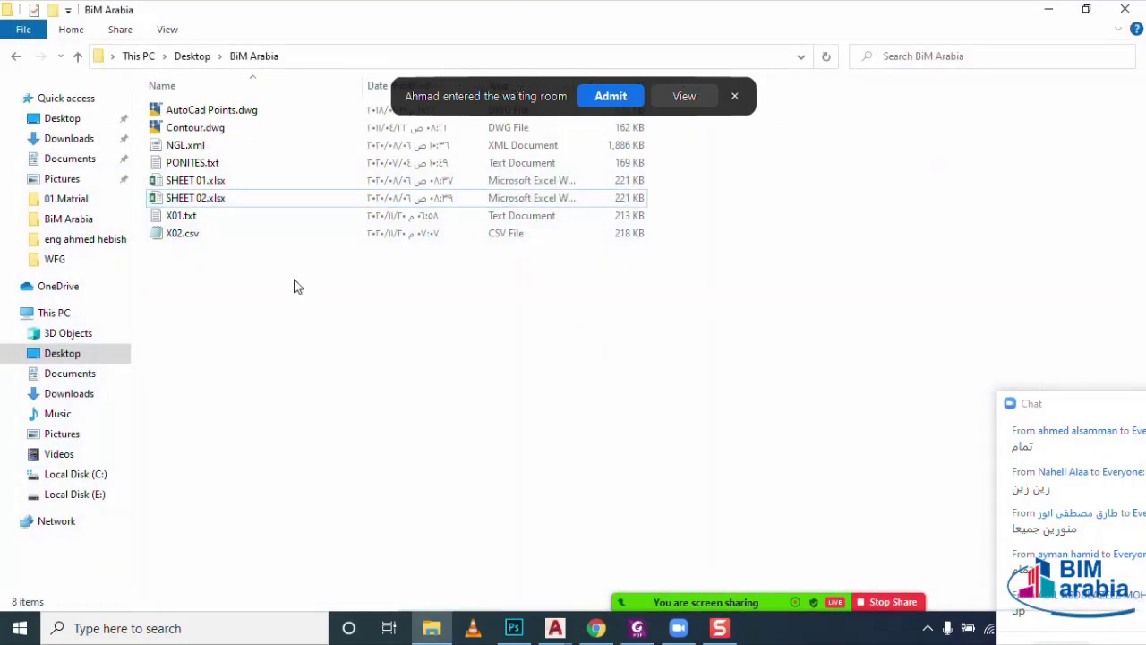
{"action": "left_click", "coordinate": [185, 238]}
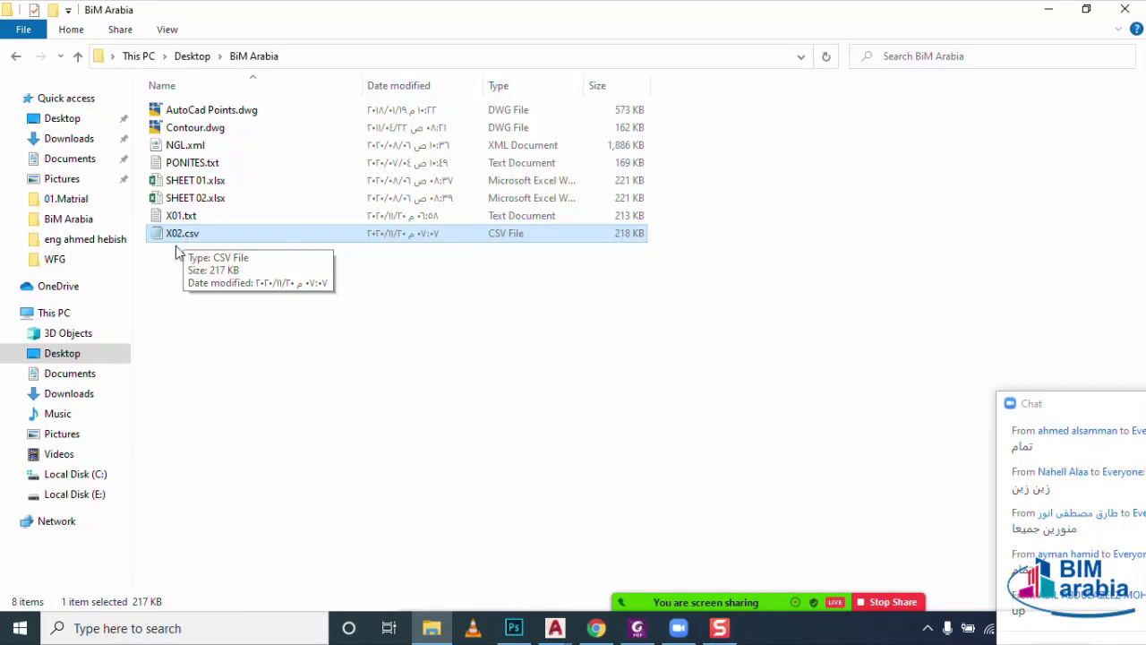
{"action": "double_click", "coordinate": [179, 233]}
{"action": "right_click", "coordinate": [174, 233]}
{"action": "mouse_move", "coordinate": [224, 327]}
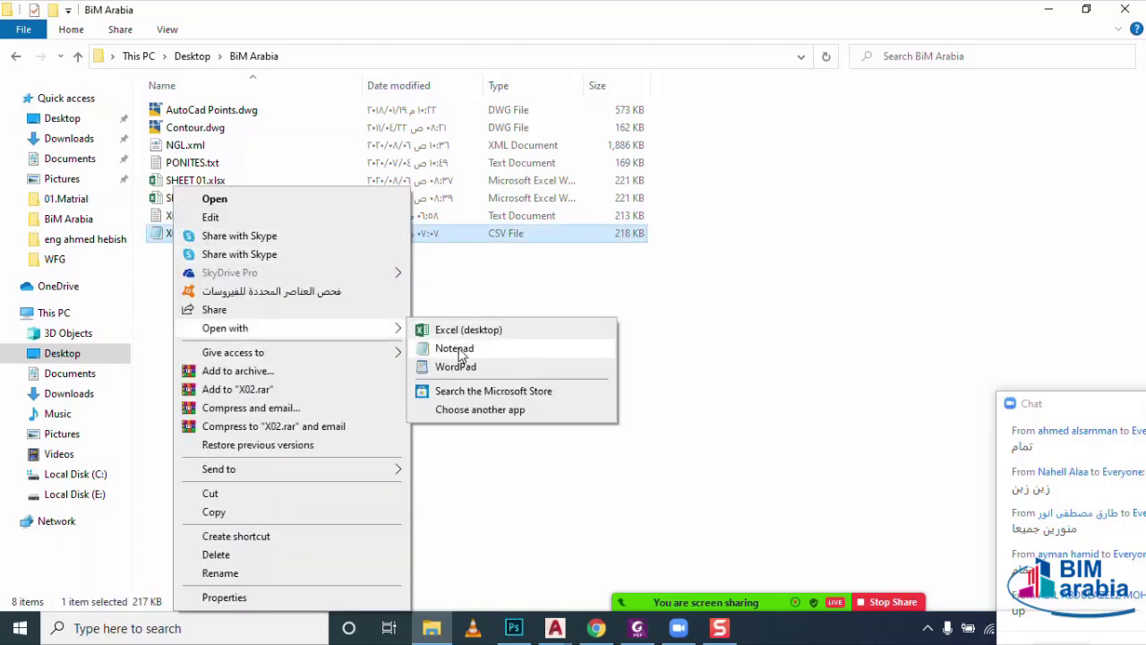
{"action": "left_click", "coordinate": [474, 410]}
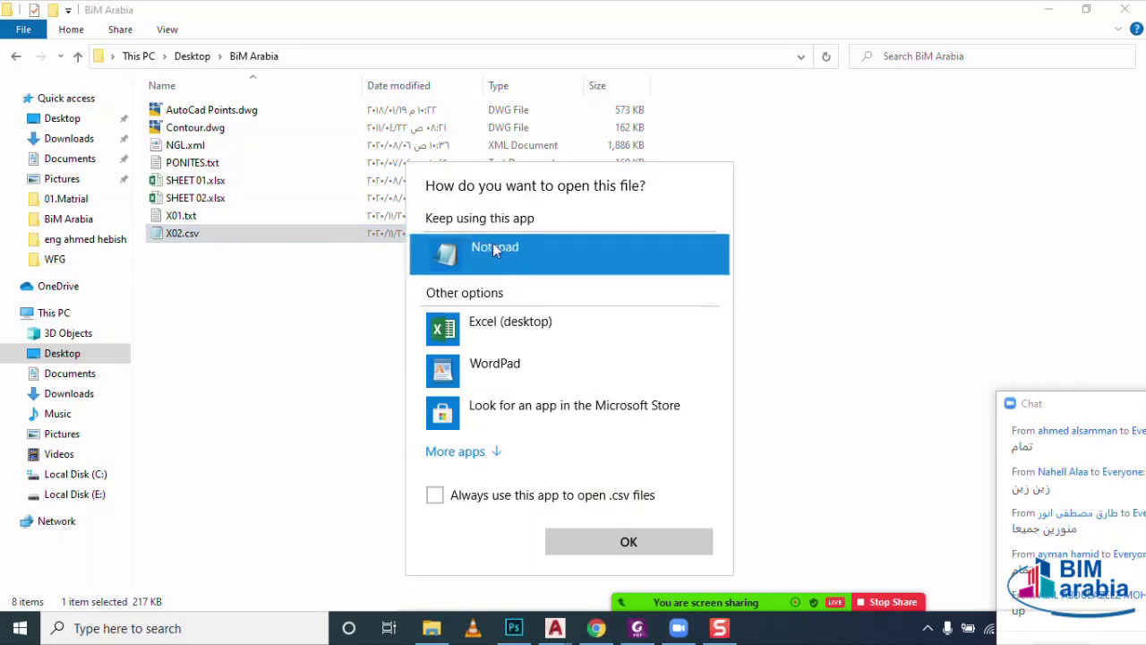
{"action": "left_click", "coordinate": [481, 502]}
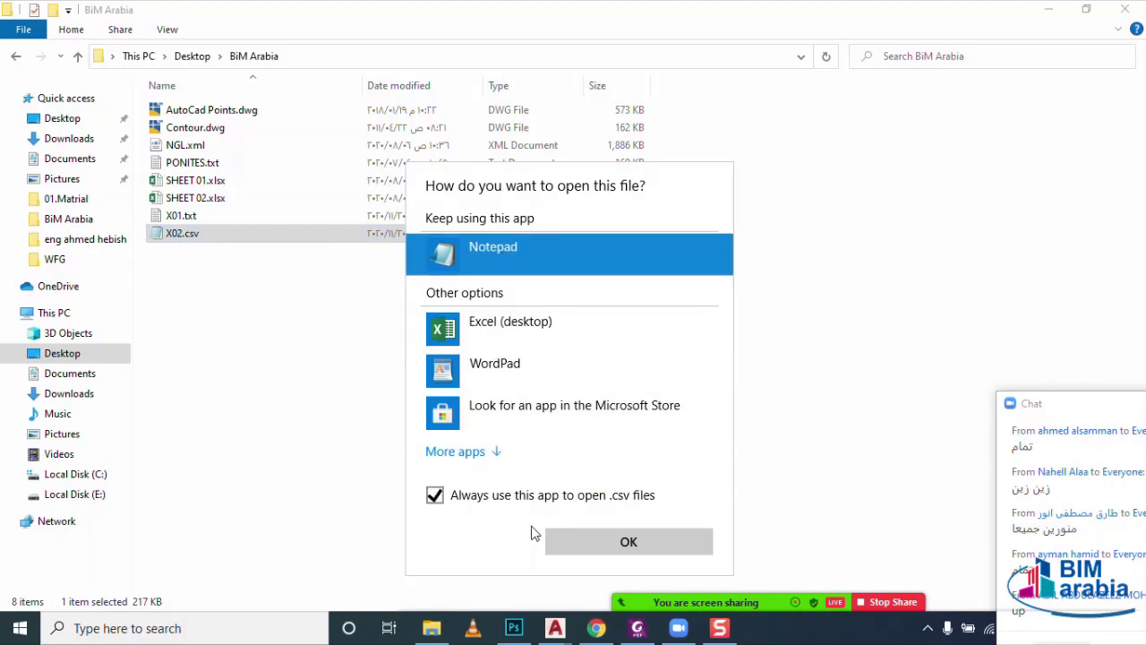
{"action": "left_click", "coordinate": [587, 545]}
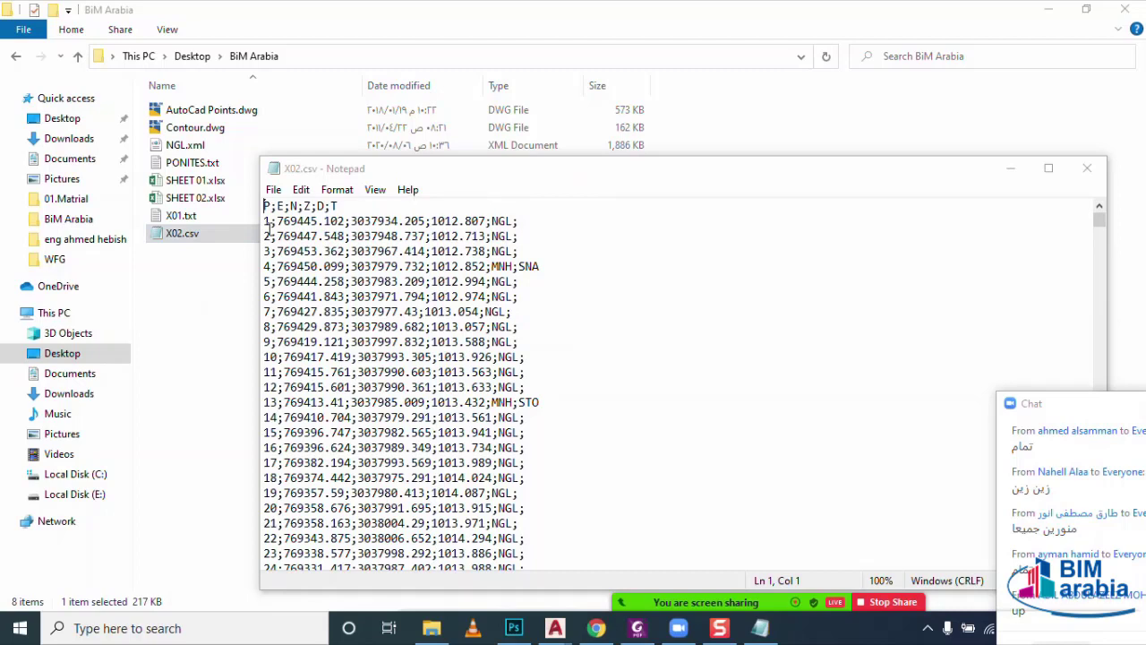
- Delete the P;E;N;Z;D;T header line so the point data starts on line 1
{"action": "left_click_drag", "start_coordinate": [271, 235], "coordinate": [277, 223]}
{"action": "left_click", "coordinate": [268, 223]}
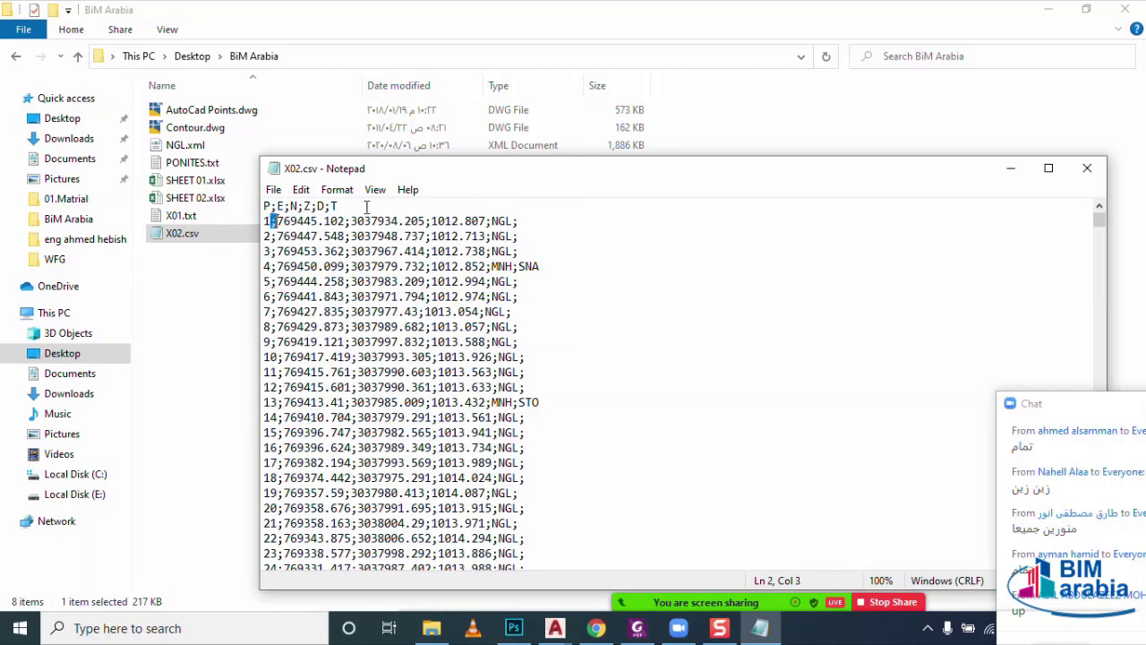
{"action": "left_click", "coordinate": [366, 207]}
{"action": "left_click_drag", "start_coordinate": [366, 207], "coordinate": [239, 214]}
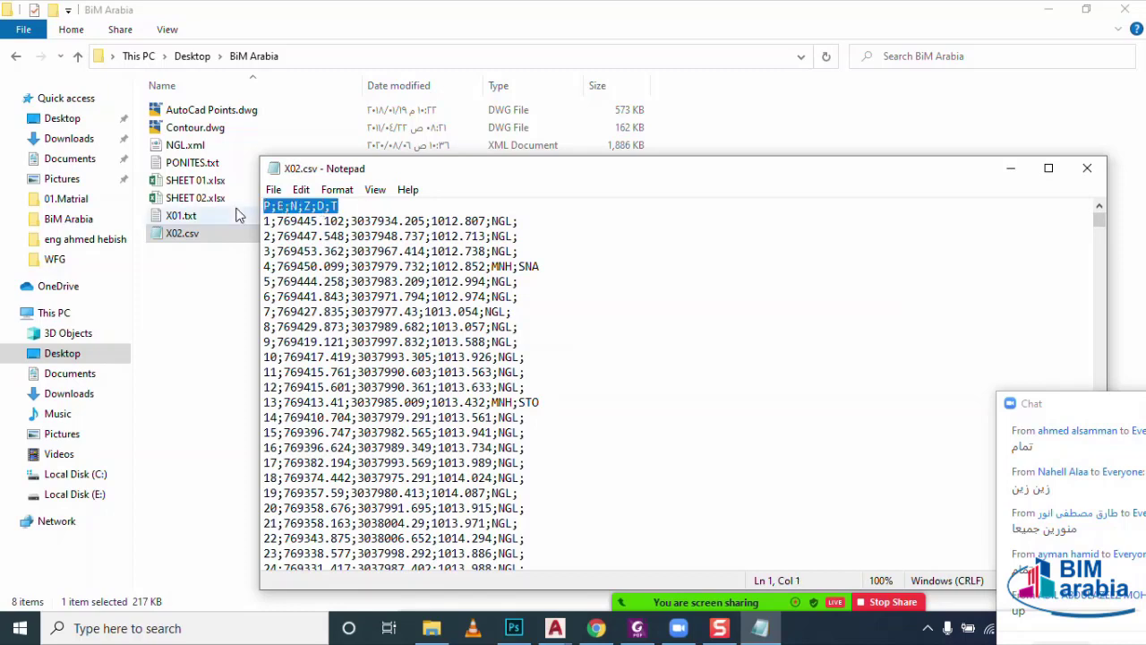
{"action": "key", "text": "Delete"}
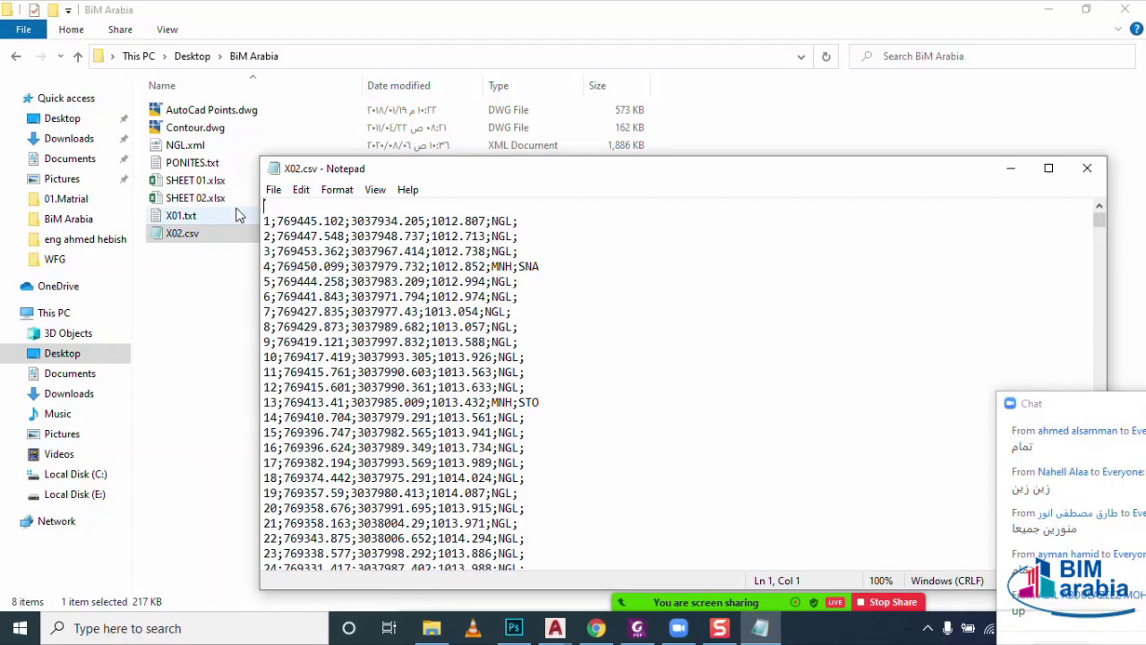
{"action": "key", "text": "Delete"}
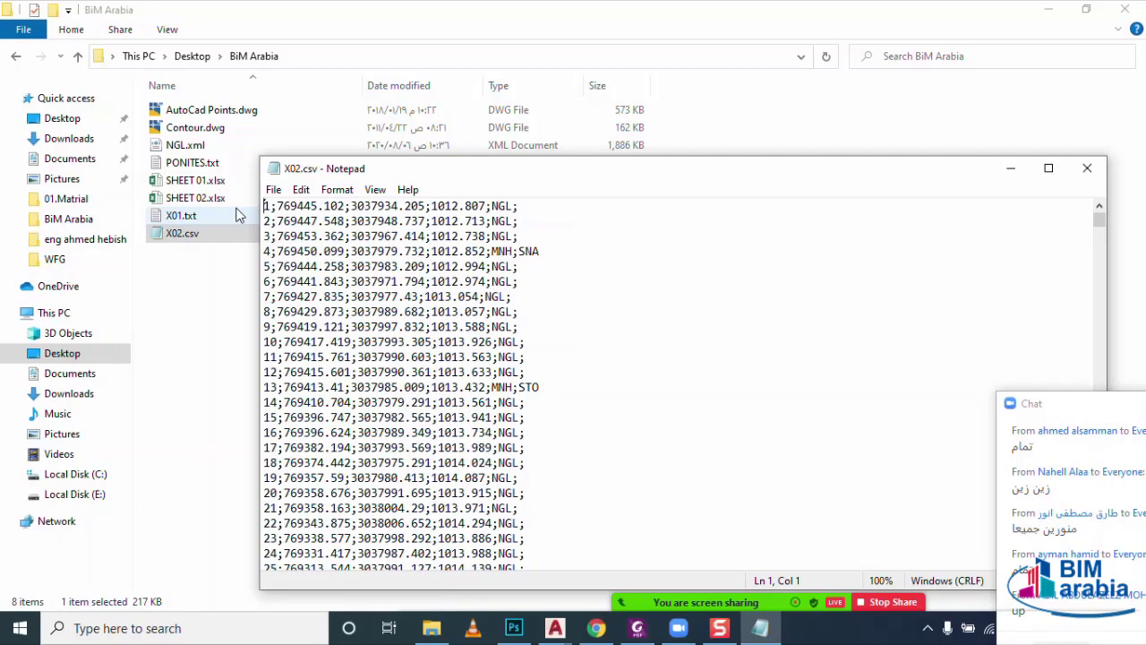
- Close Notepad and return to Drawing27 in Civil 3D
{"action": "left_click", "coordinate": [1086, 171]}
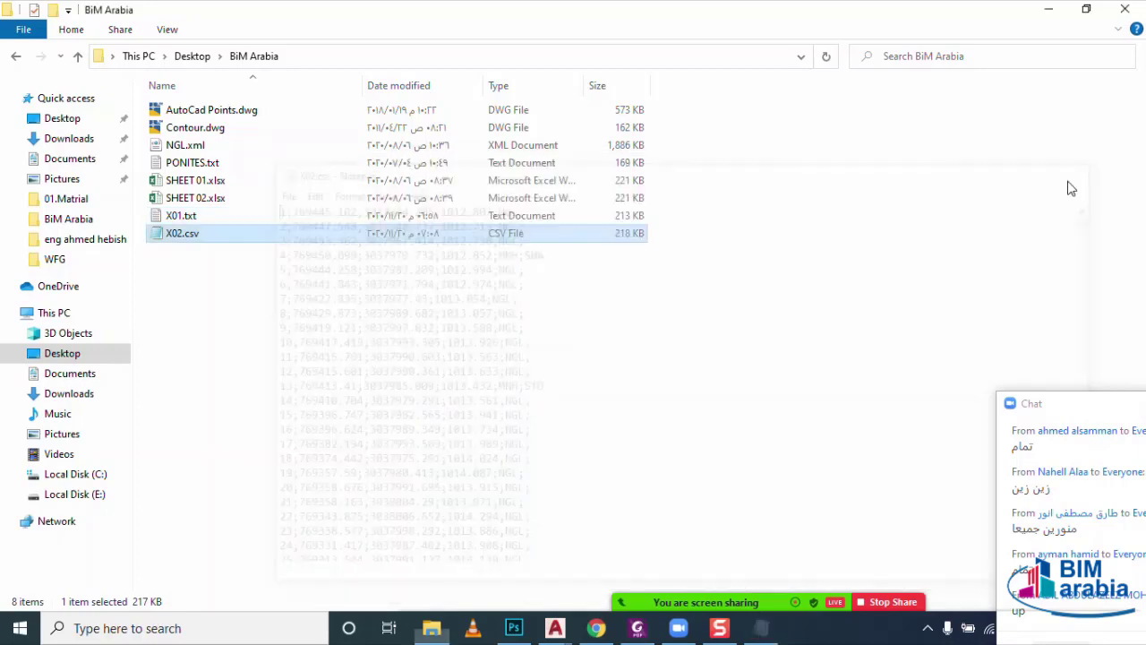
{"action": "left_click", "coordinate": [555, 627]}
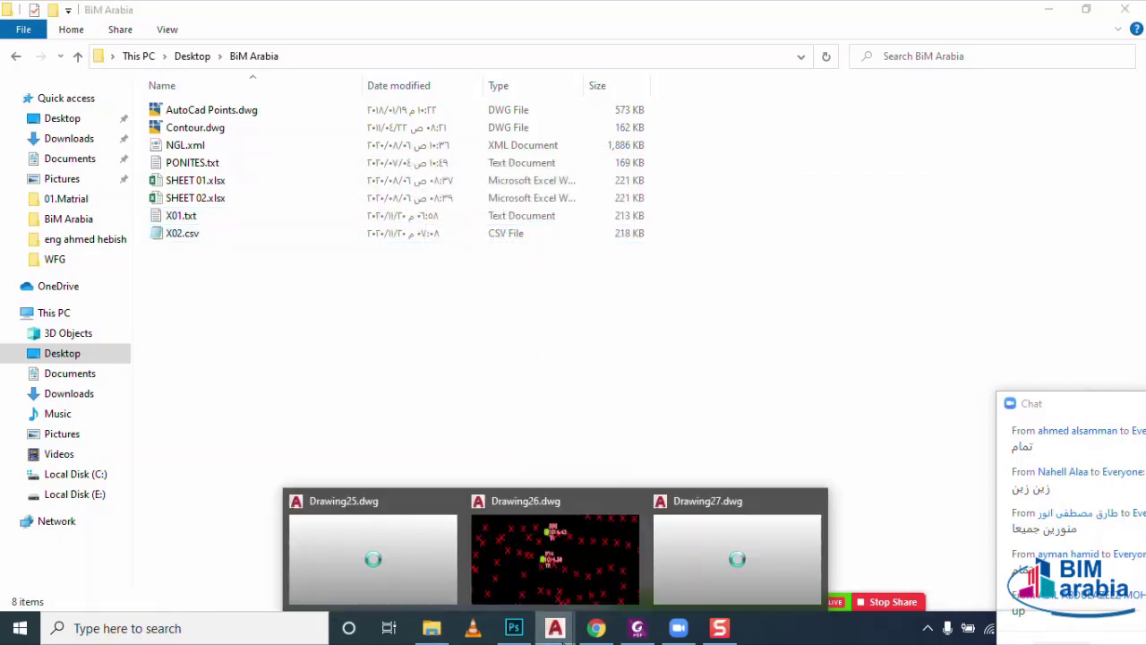
{"action": "left_click", "coordinate": [722, 545]}
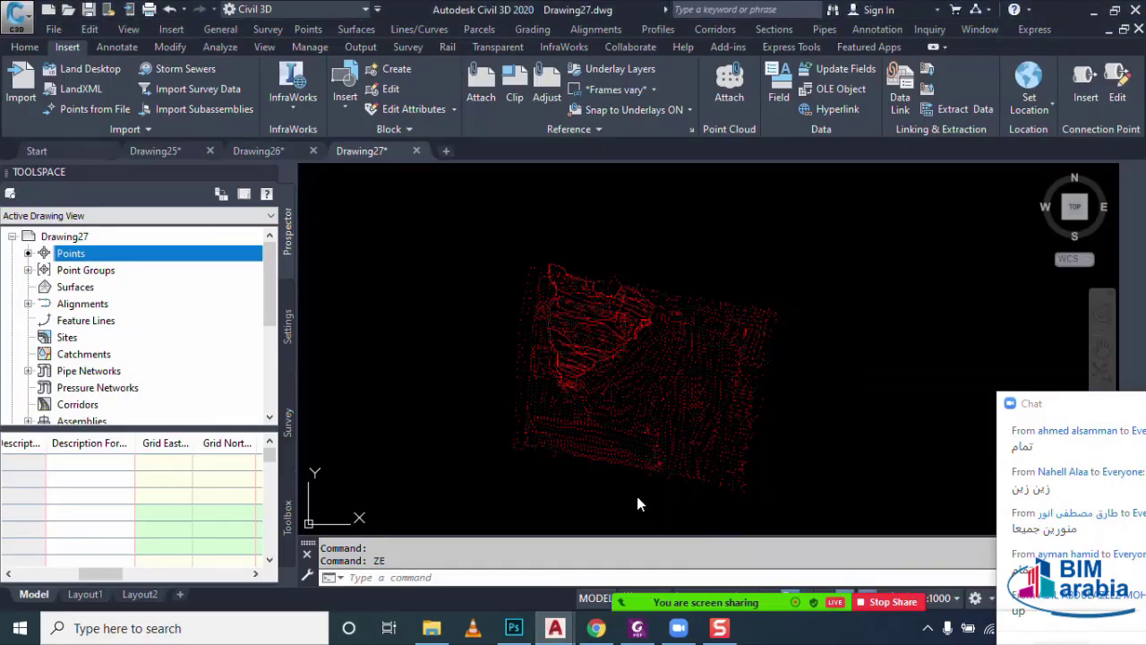
- In a new drawing, add X02.csv as the source file for a point import
{"action": "left_click", "coordinate": [446, 152]}
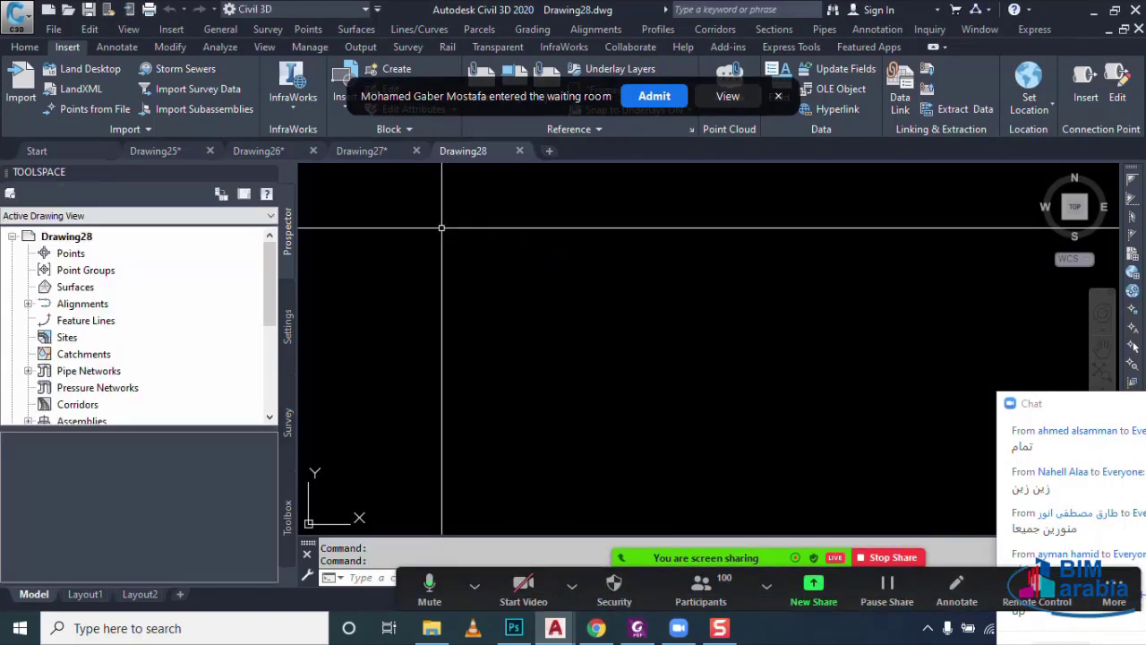
{"action": "left_click", "coordinate": [70, 253]}
{"action": "right_click", "coordinate": [103, 254]}
{"action": "left_click", "coordinate": [123, 266]}
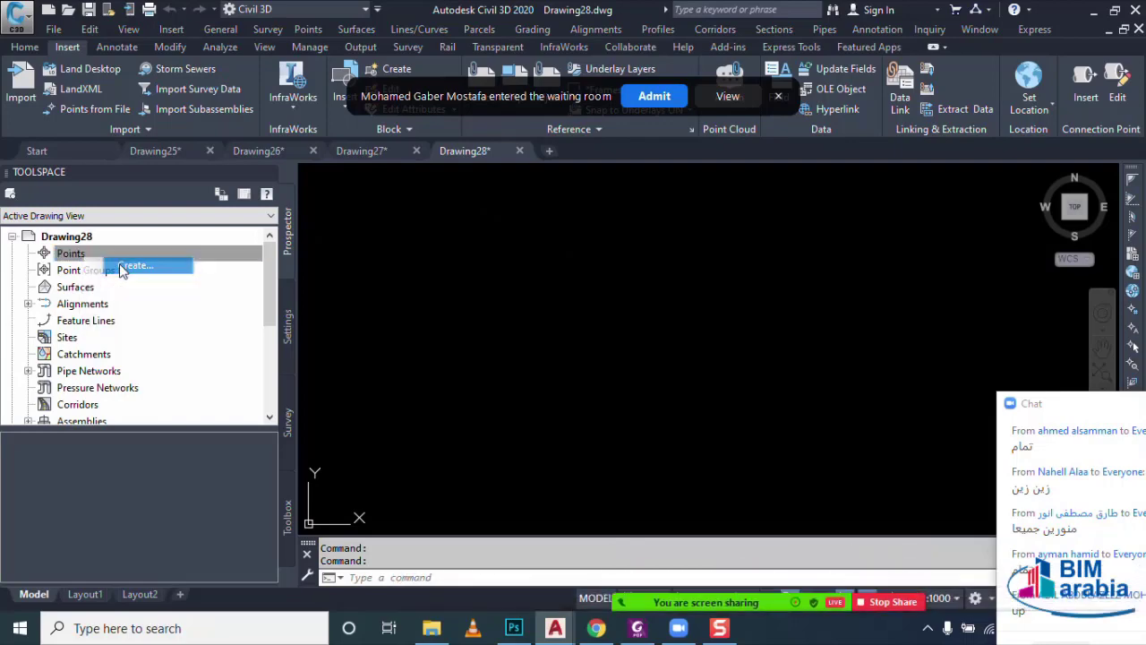
{"action": "left_click", "coordinate": [668, 201]}
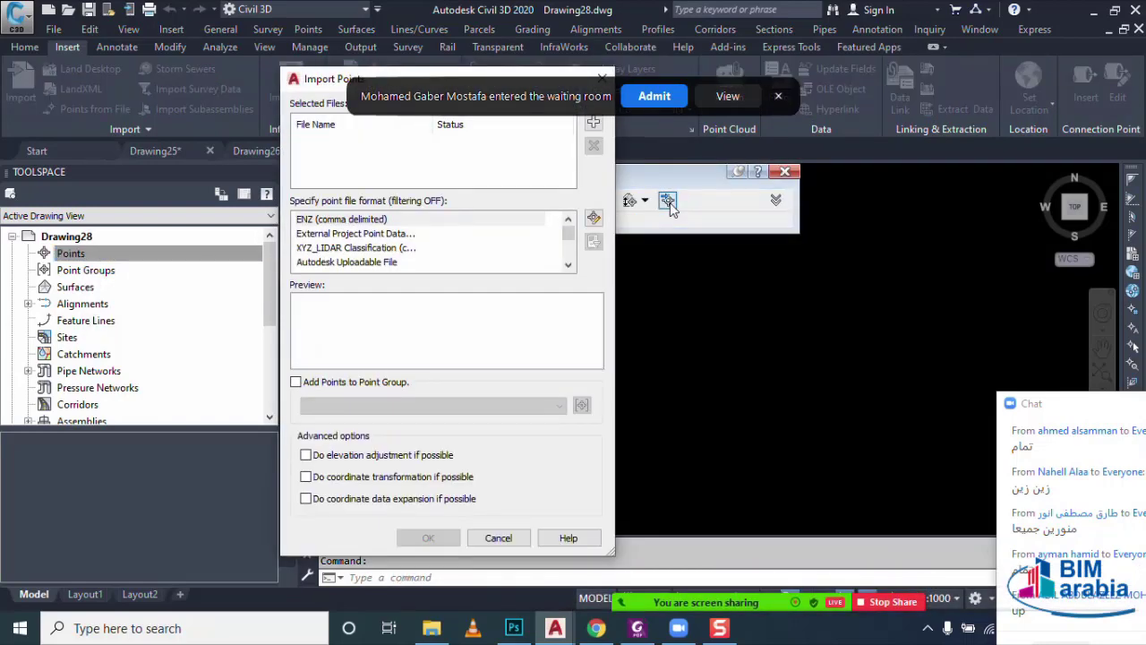
{"action": "left_click", "coordinate": [593, 124]}
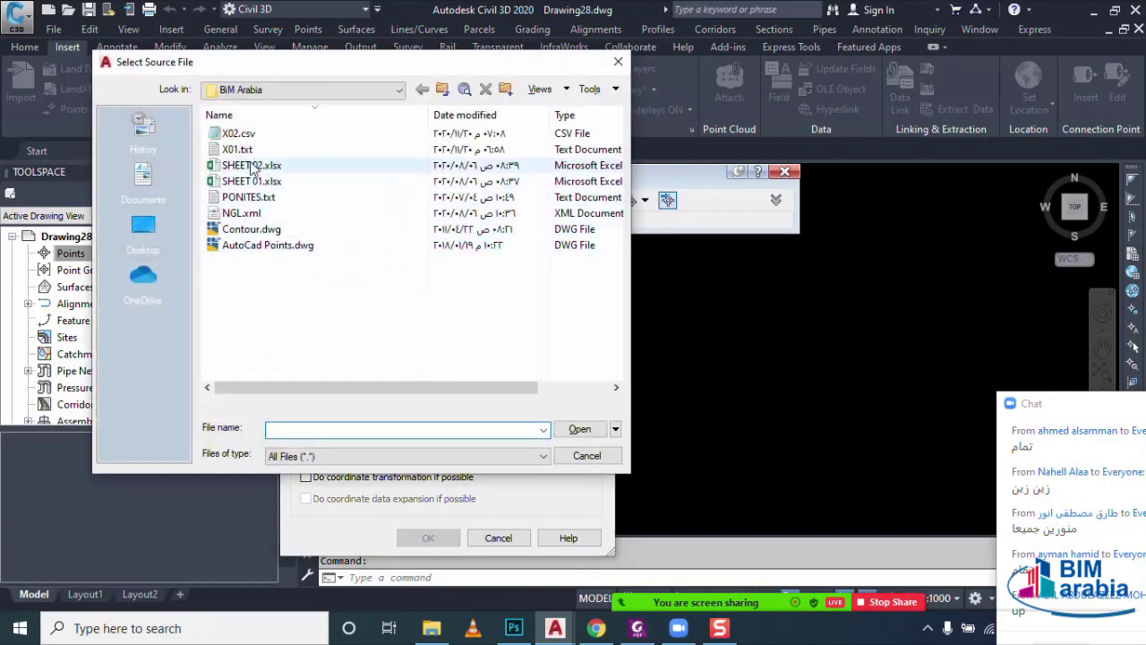
{"action": "left_click", "coordinate": [240, 133]}
{"action": "left_click", "coordinate": [576, 429]}
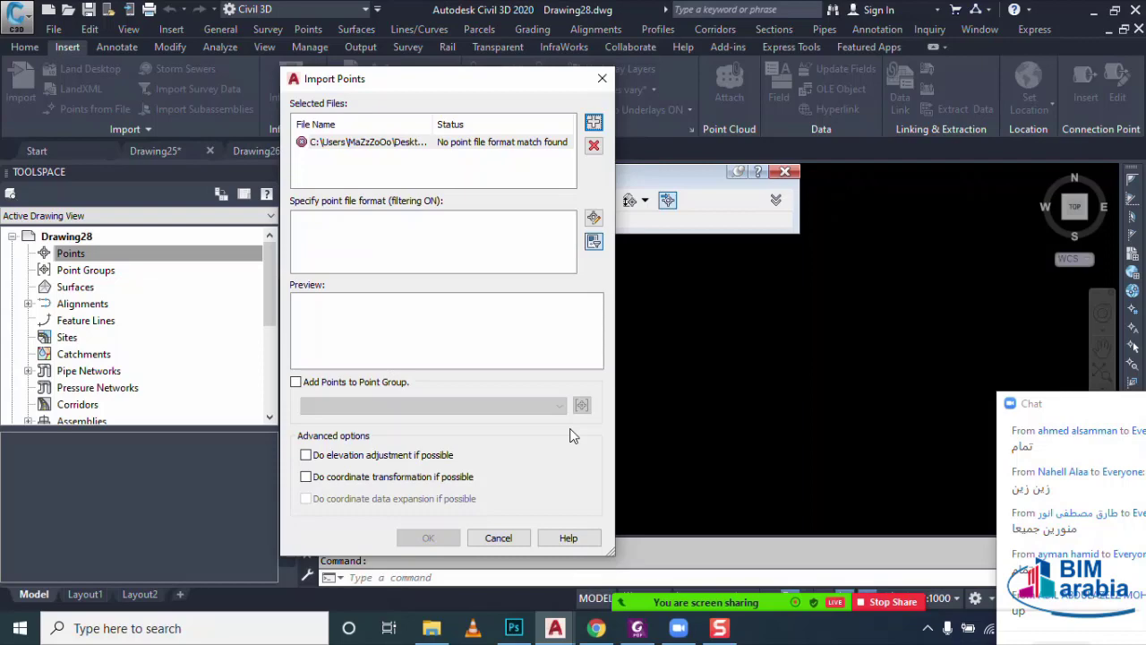
- Reopen X02.csv in Notepad and select one of its semicolon separators
{"action": "left_click", "coordinate": [432, 628]}
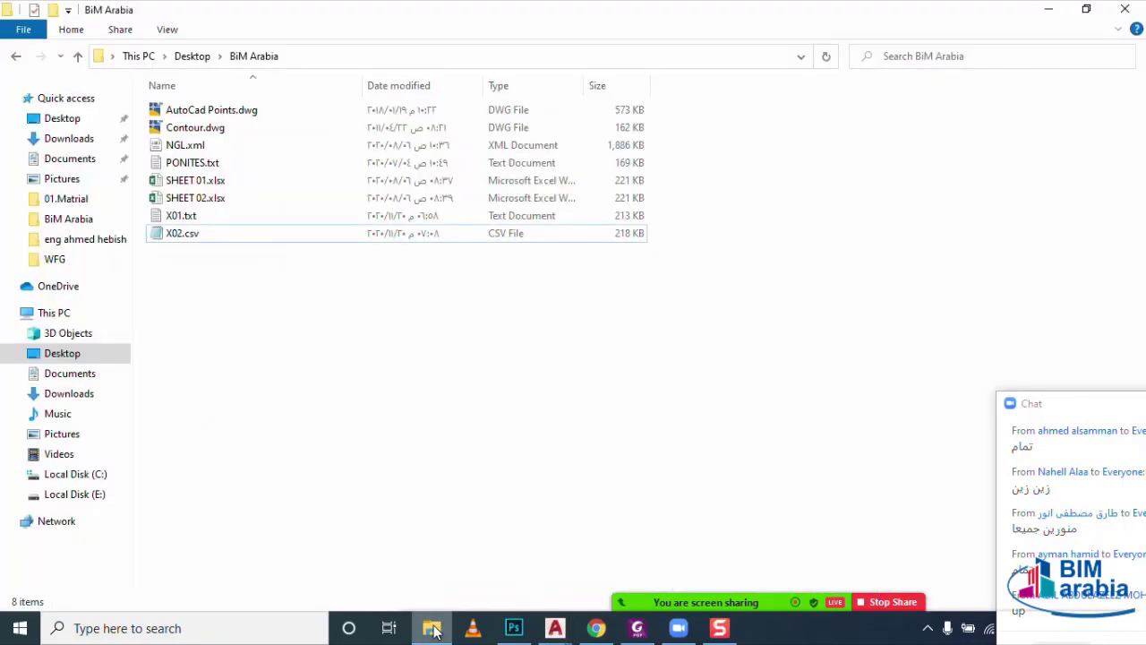
{"action": "double_click", "coordinate": [221, 235]}
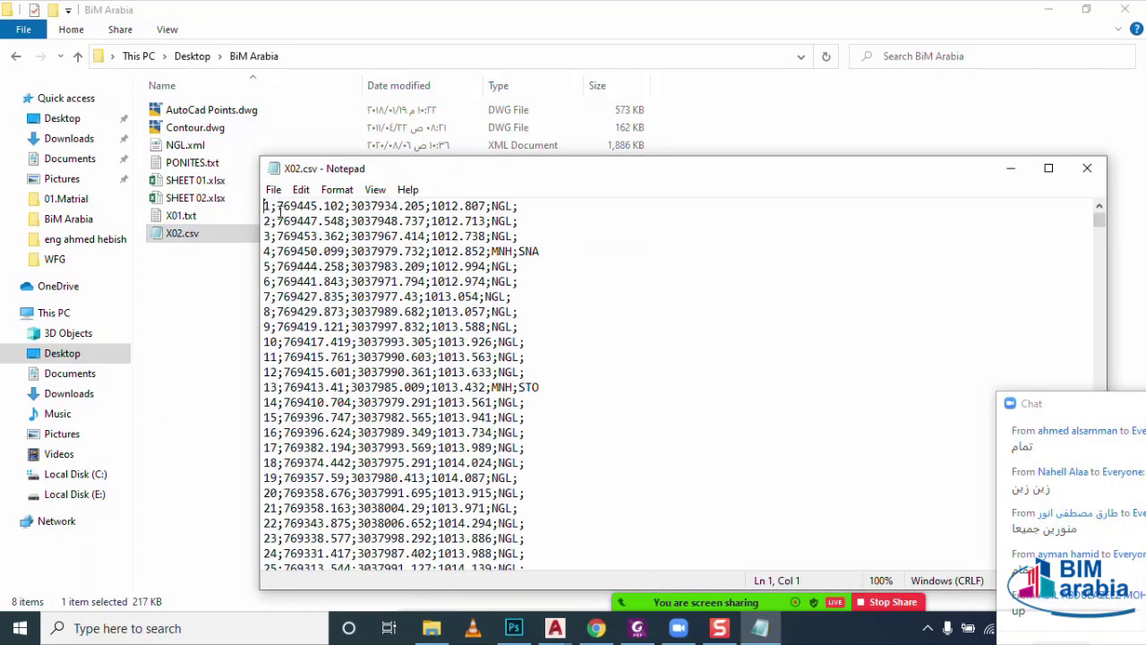
{"action": "left_click", "coordinate": [269, 207]}
{"action": "left_click_drag", "start_coordinate": [269, 207], "coordinate": [277, 206]}
- Replace every ';' with ',' and save X02.csv when closing Notepad
{"action": "key", "text": "ctrl+h"}
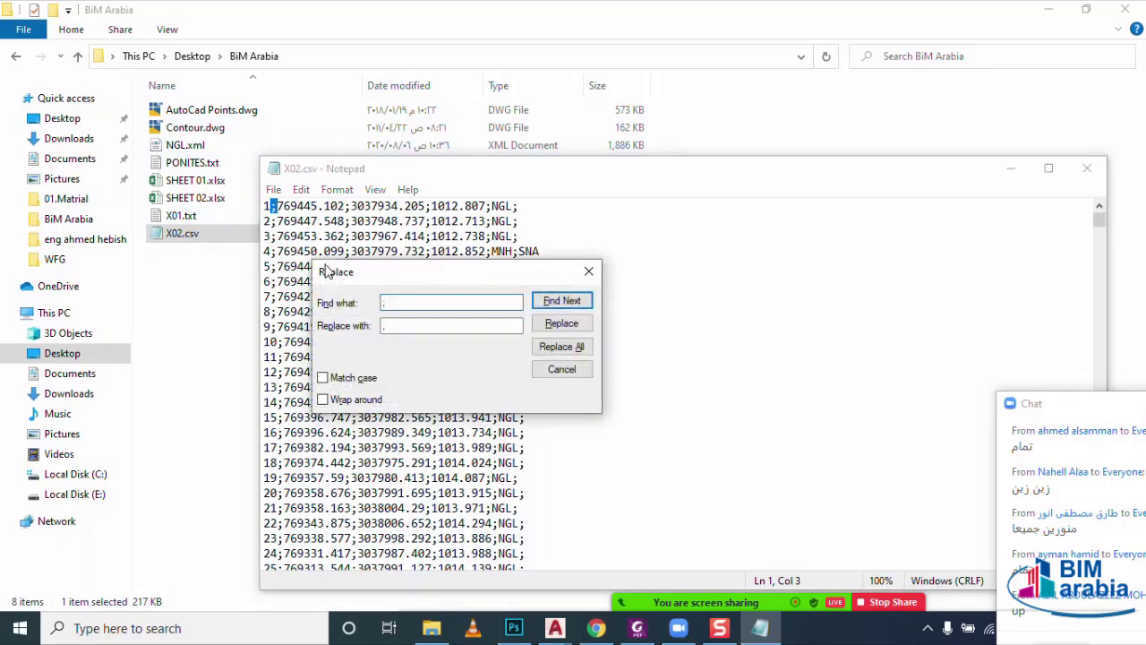
{"action": "left_click", "coordinate": [391, 327]}
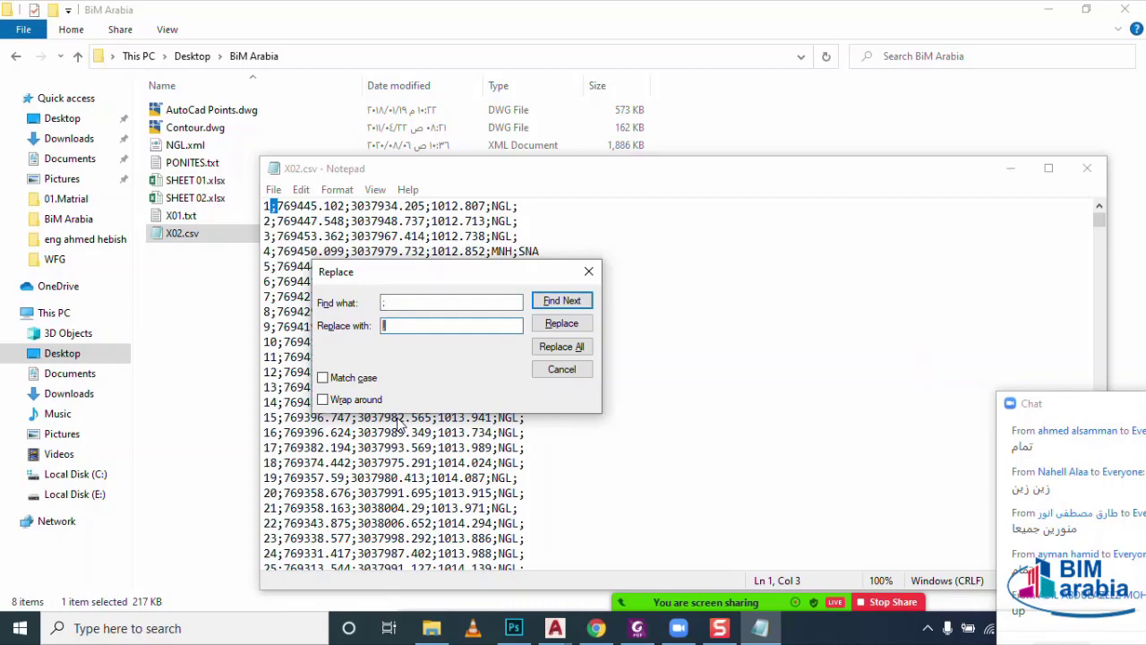
{"action": "type", "text": ","}
{"action": "left_click", "coordinate": [557, 351]}
{"action": "left_click", "coordinate": [589, 270]}
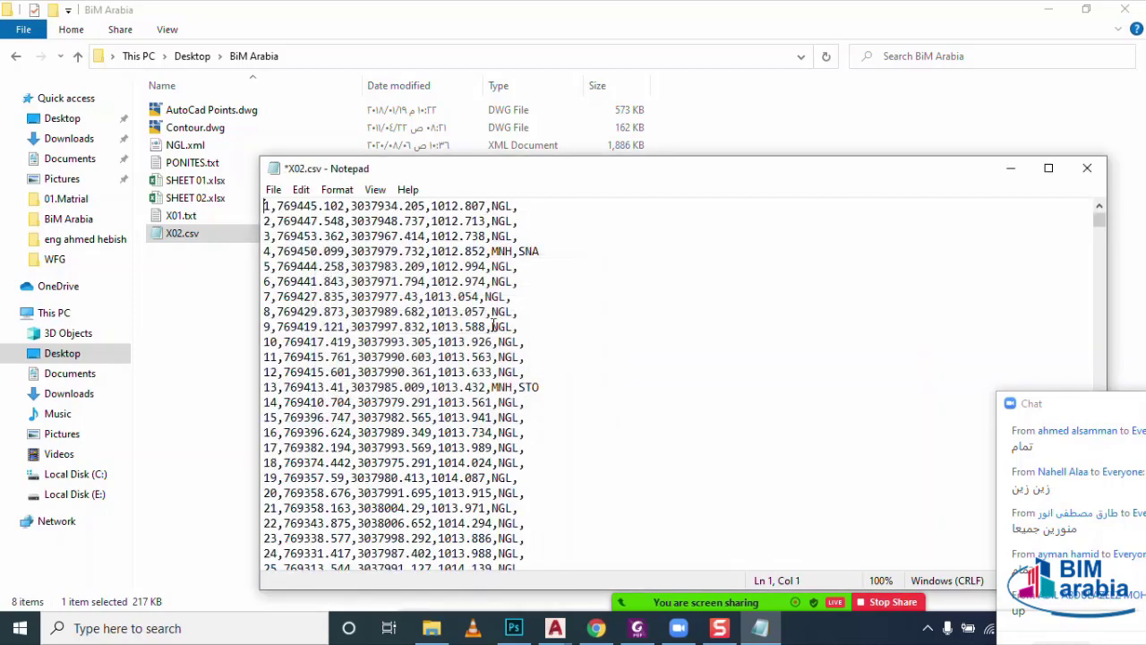
{"action": "left_click", "coordinate": [349, 343]}
{"action": "left_click_drag", "start_coordinate": [265, 206], "coordinate": [426, 206]}
{"action": "left_click", "coordinate": [426, 206]}
{"action": "left_click", "coordinate": [1089, 172]}
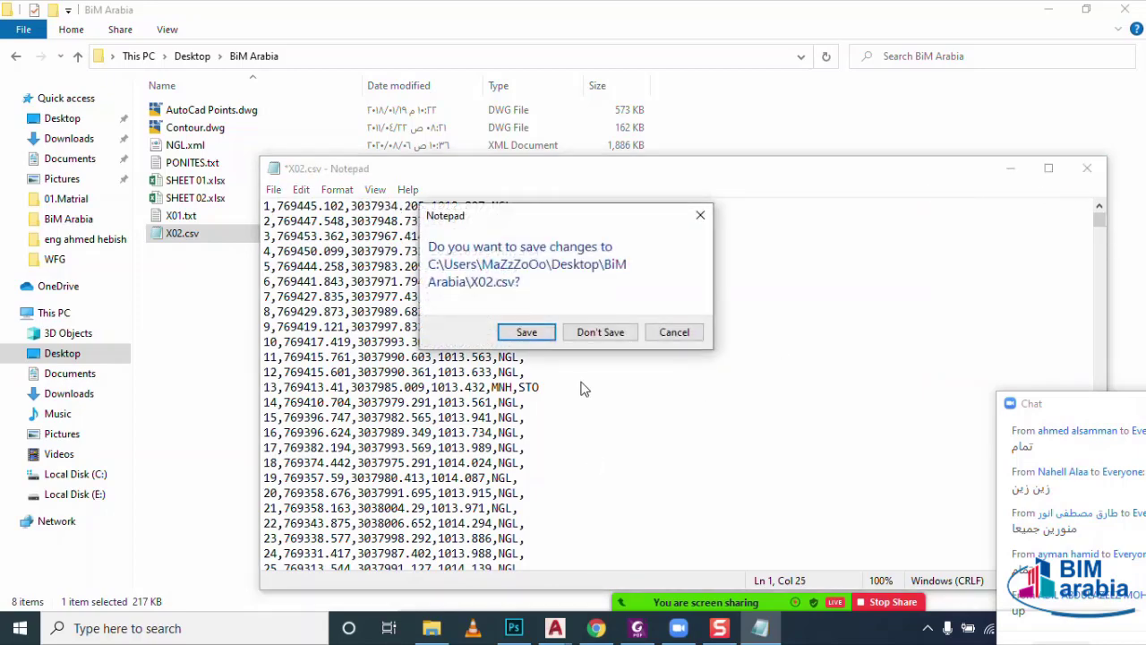
{"action": "left_click", "coordinate": [527, 332]}
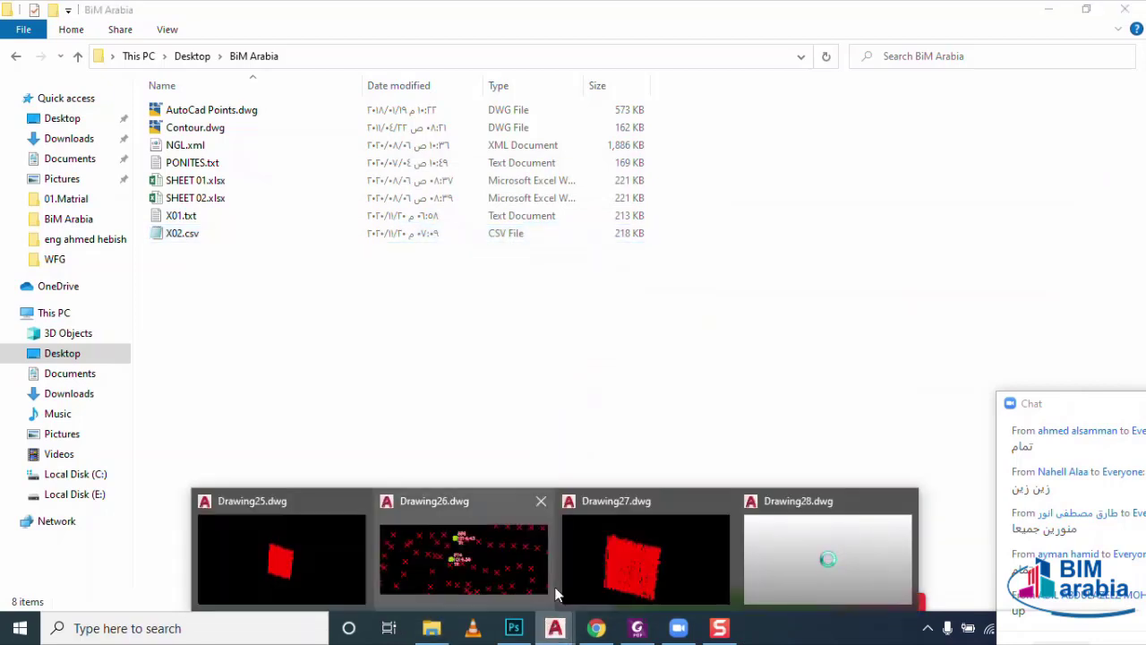
- Back in Drawing28, remove the unmatched X02.csv entry and re-add the updated X02.csv
{"action": "left_click", "coordinate": [824, 557]}
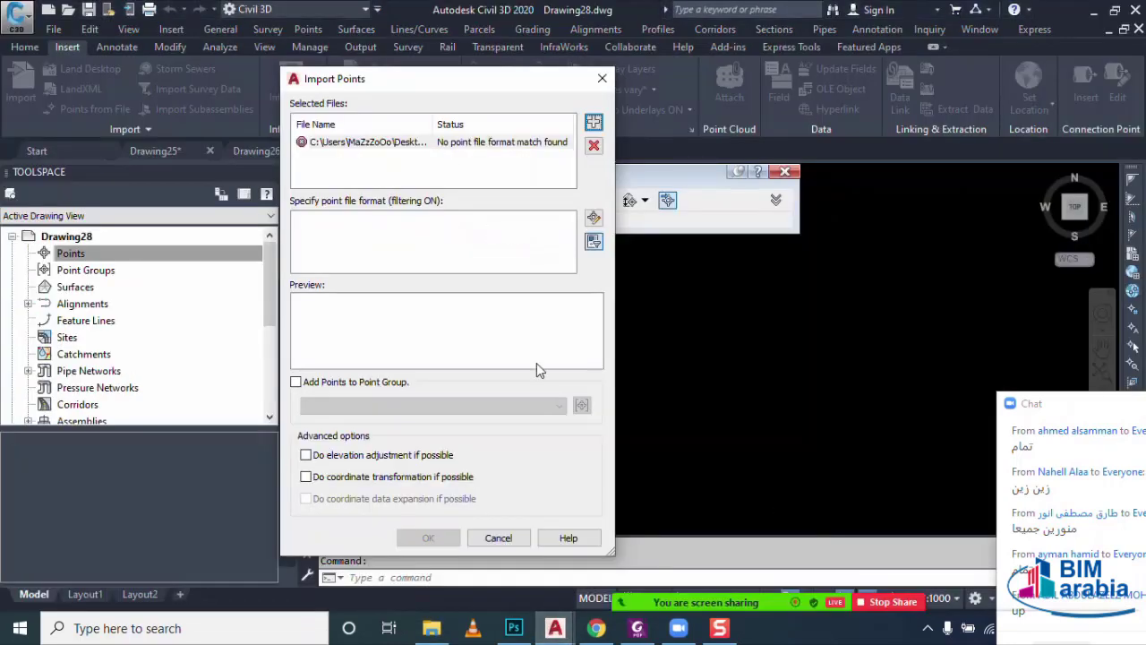
{"action": "left_click", "coordinate": [507, 144]}
{"action": "left_click", "coordinate": [593, 145]}
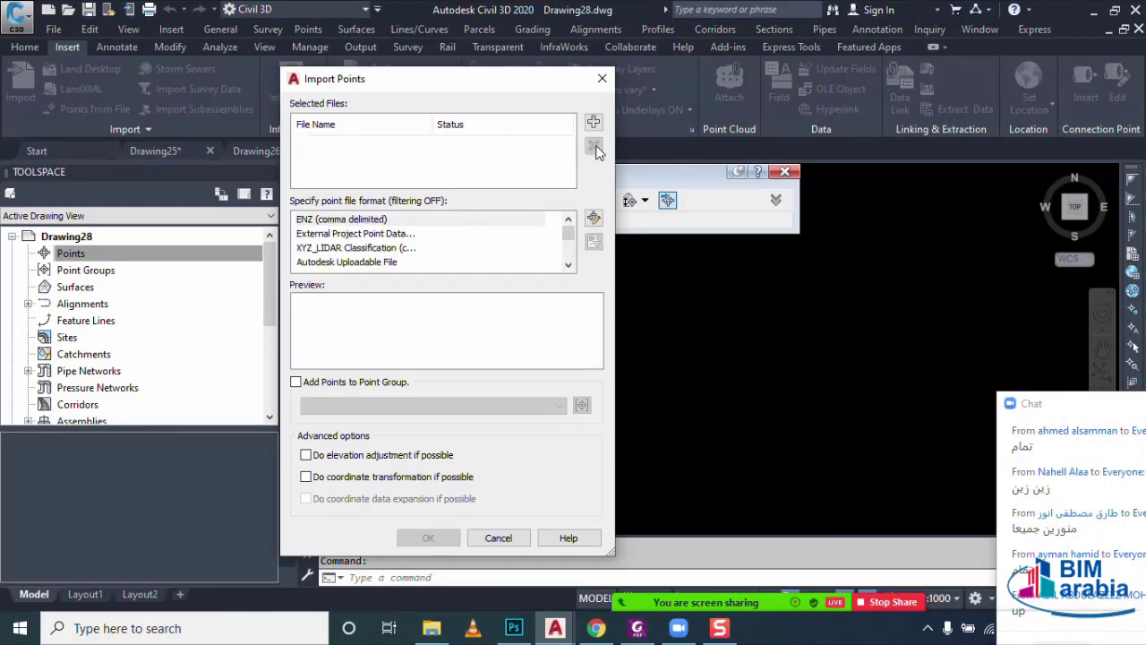
{"action": "left_click", "coordinate": [594, 122]}
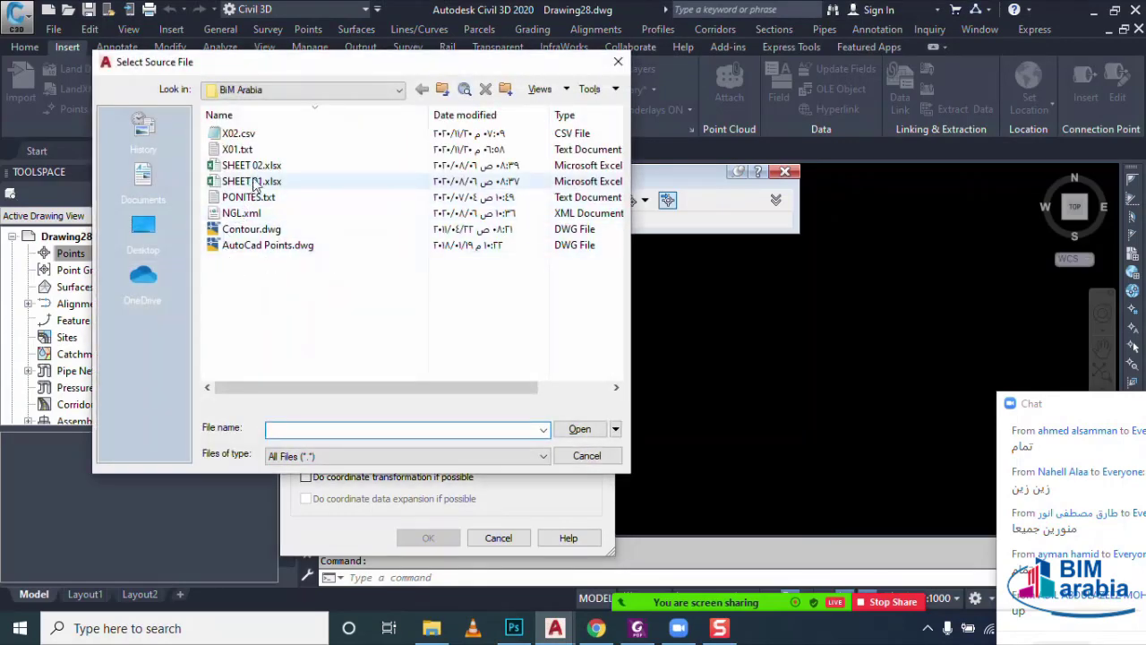
{"action": "left_click", "coordinate": [235, 134]}
{"action": "left_click", "coordinate": [578, 429]}
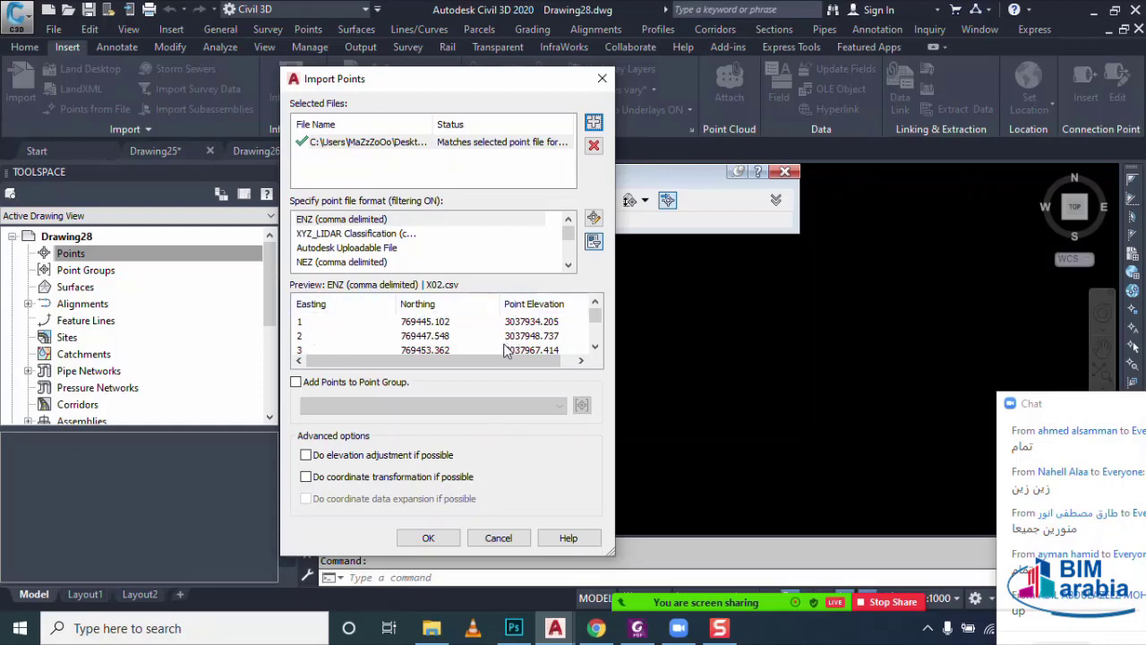
- Import the X02.csv points using the PENZD (comma delimited) format
{"action": "mouse_move", "coordinate": [492, 361]}
{"action": "left_mouse_down"}
{"action": "mouse_move", "coordinate": [534, 364]}
{"action": "mouse_move", "coordinate": [521, 363]}
{"action": "left_mouse_up"}
{"action": "left_click", "coordinate": [384, 234]}
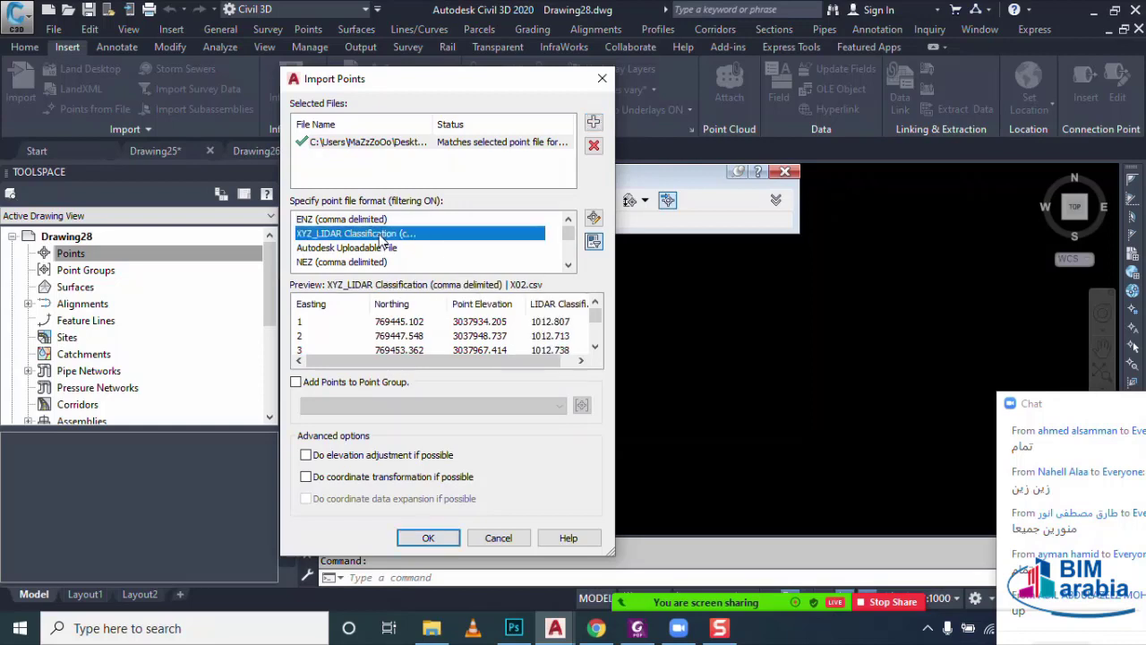
{"action": "scroll", "coordinate": [381, 237], "scroll_direction": "down", "scroll_amount": 1}
{"action": "scroll", "coordinate": [380, 237], "scroll_direction": "down", "scroll_amount": 1}
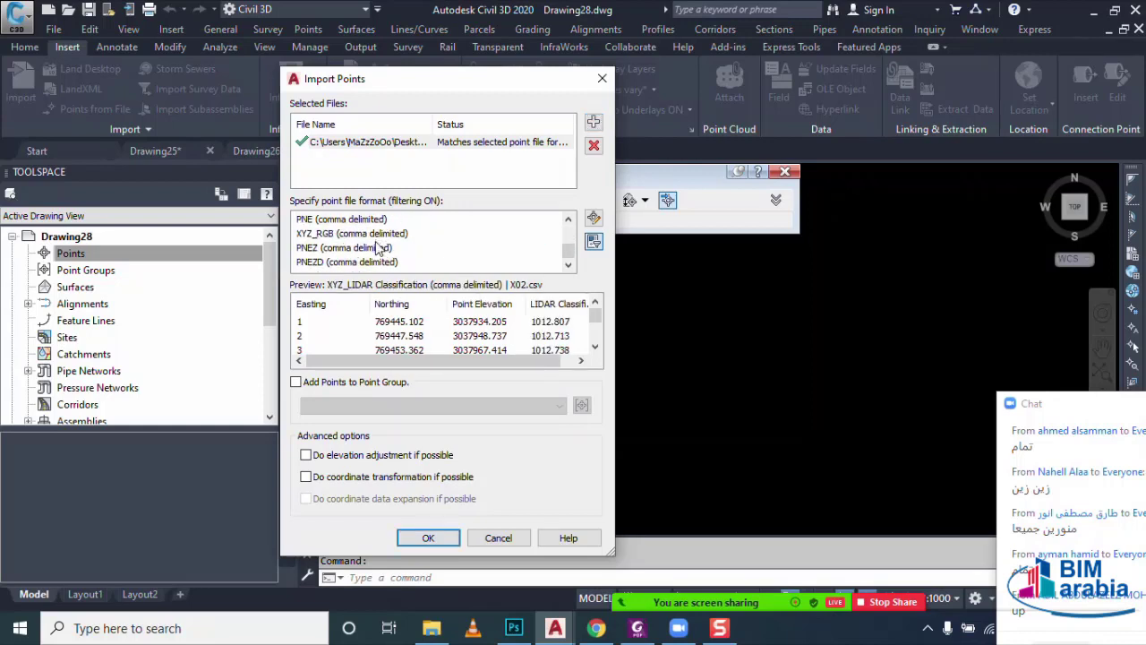
{"action": "left_click", "coordinate": [353, 261]}
{"action": "scroll", "coordinate": [326, 273], "scroll_direction": "down", "scroll_amount": 1}
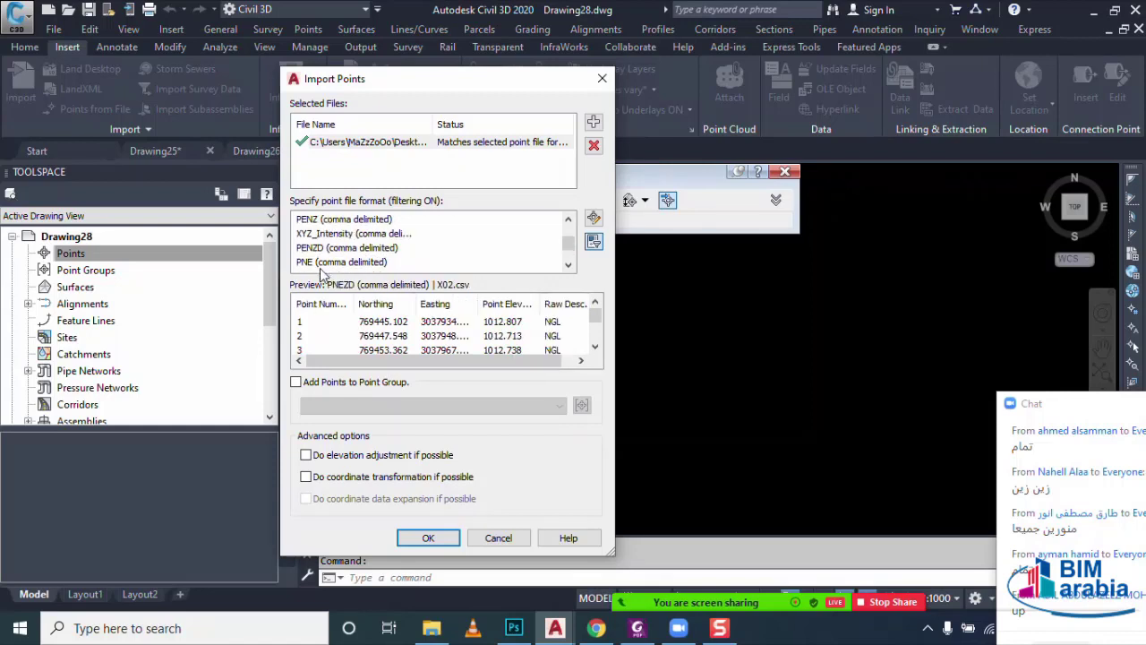
{"action": "left_click", "coordinate": [325, 251]}
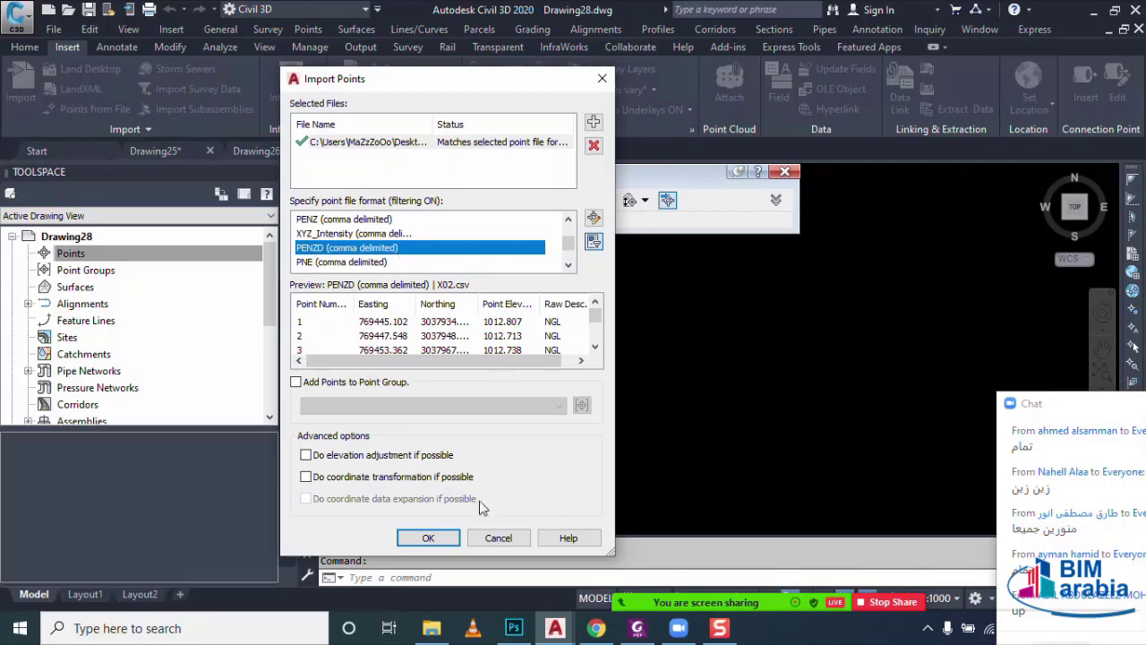
{"action": "left_click", "coordinate": [499, 538]}
{"action": "left_click", "coordinate": [292, 341]}
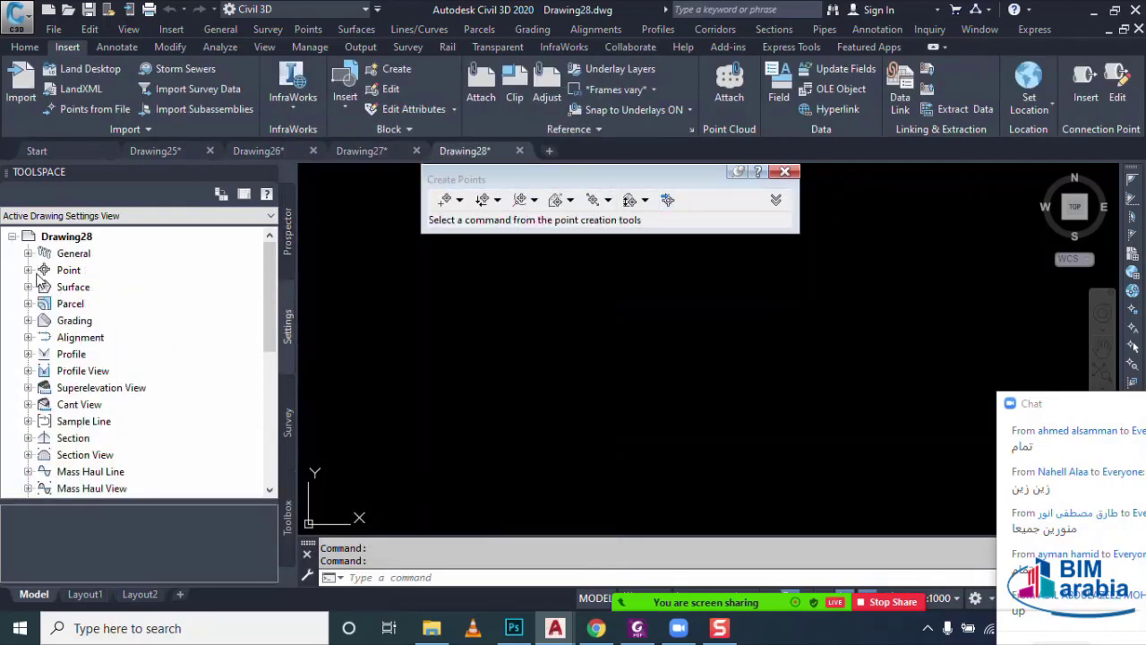
- Create a String user-defined point property called TYPE under Point > Unclassified
{"action": "left_click", "coordinate": [29, 270]}
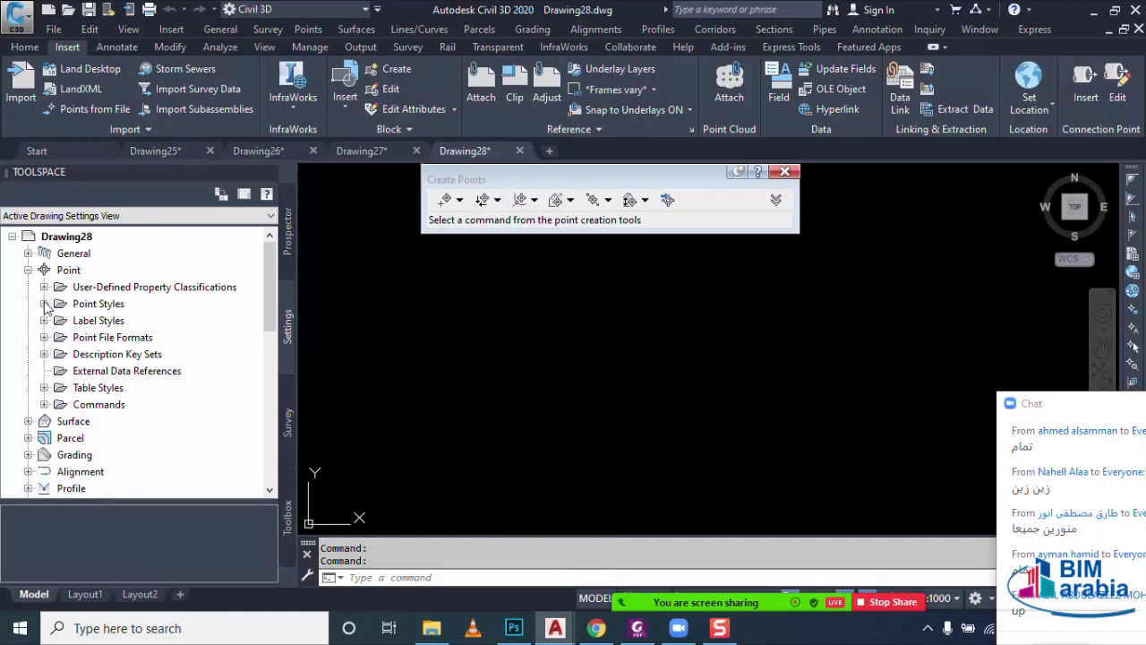
{"action": "left_click", "coordinate": [784, 171]}
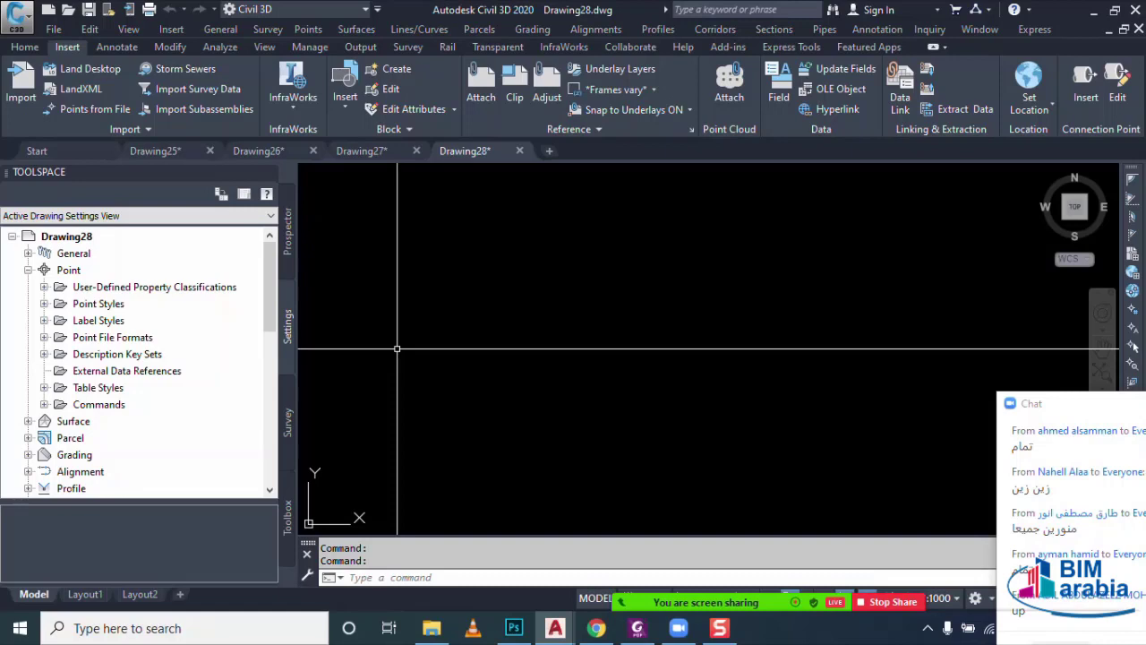
{"action": "left_click", "coordinate": [151, 287]}
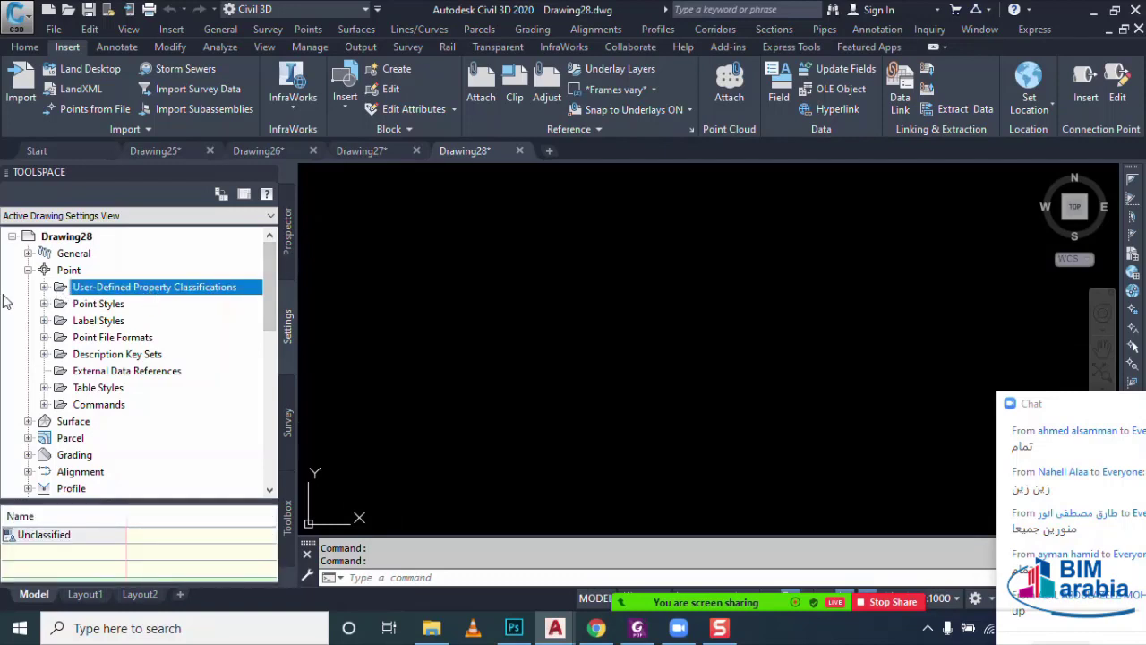
{"action": "left_click", "coordinate": [44, 287]}
{"action": "left_click", "coordinate": [111, 308]}
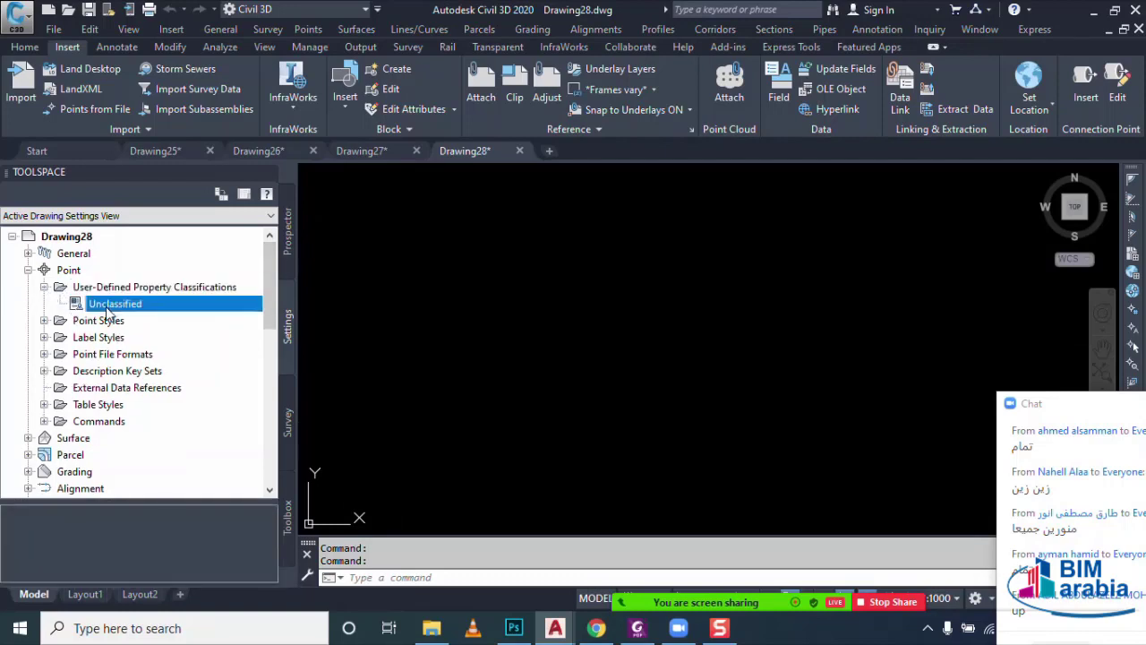
{"action": "right_click", "coordinate": [116, 311]}
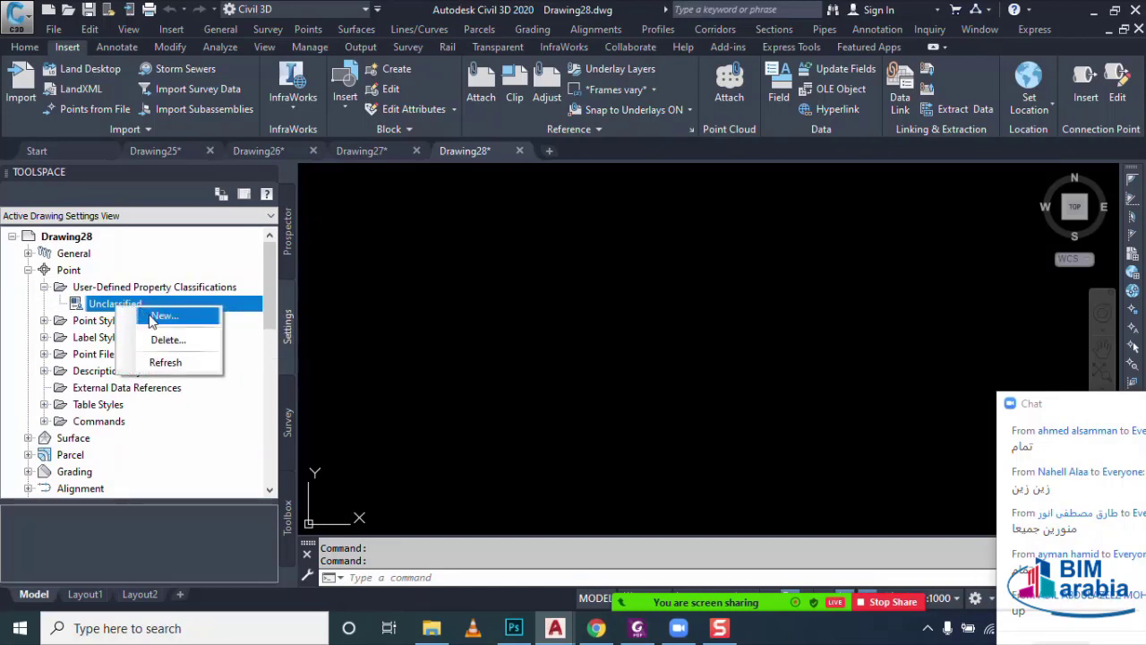
{"action": "left_click", "coordinate": [159, 315]}
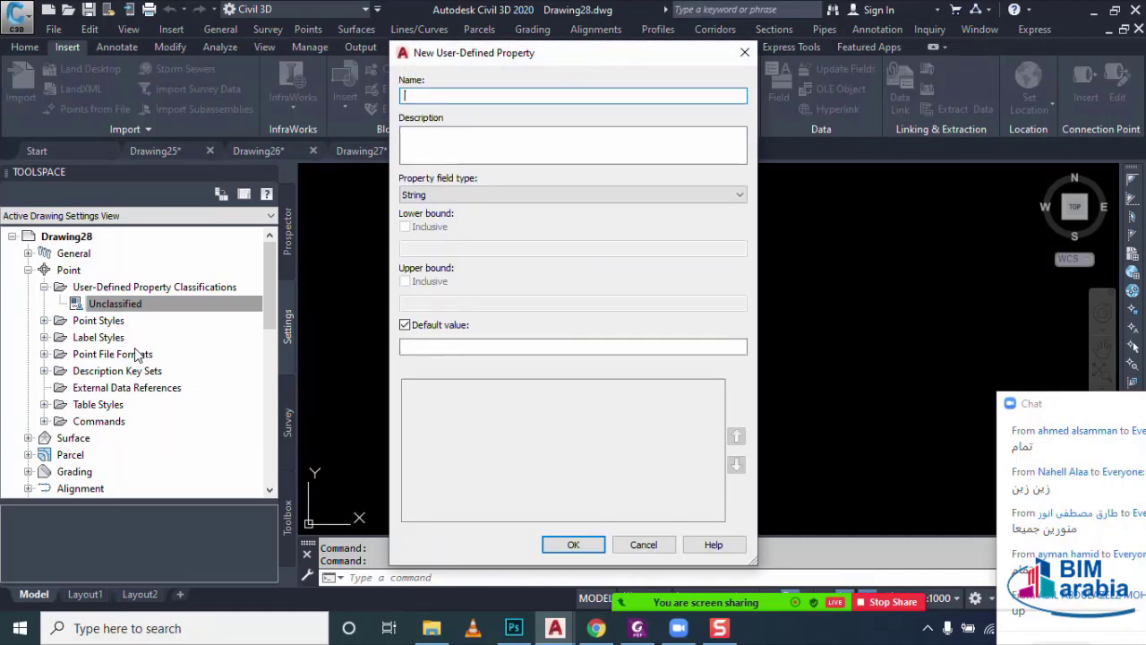
{"action": "type", "text": "TY"}
{"action": "type", "text": "P"}
{"action": "type", "text": "E"}
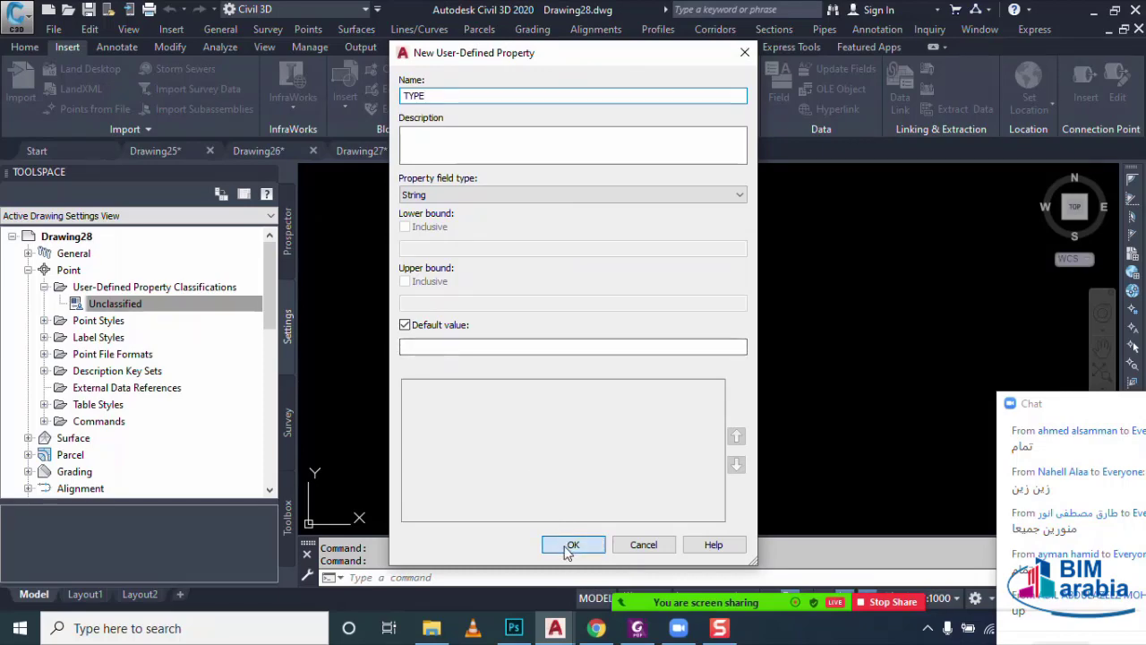
{"action": "left_click", "coordinate": [564, 543]}
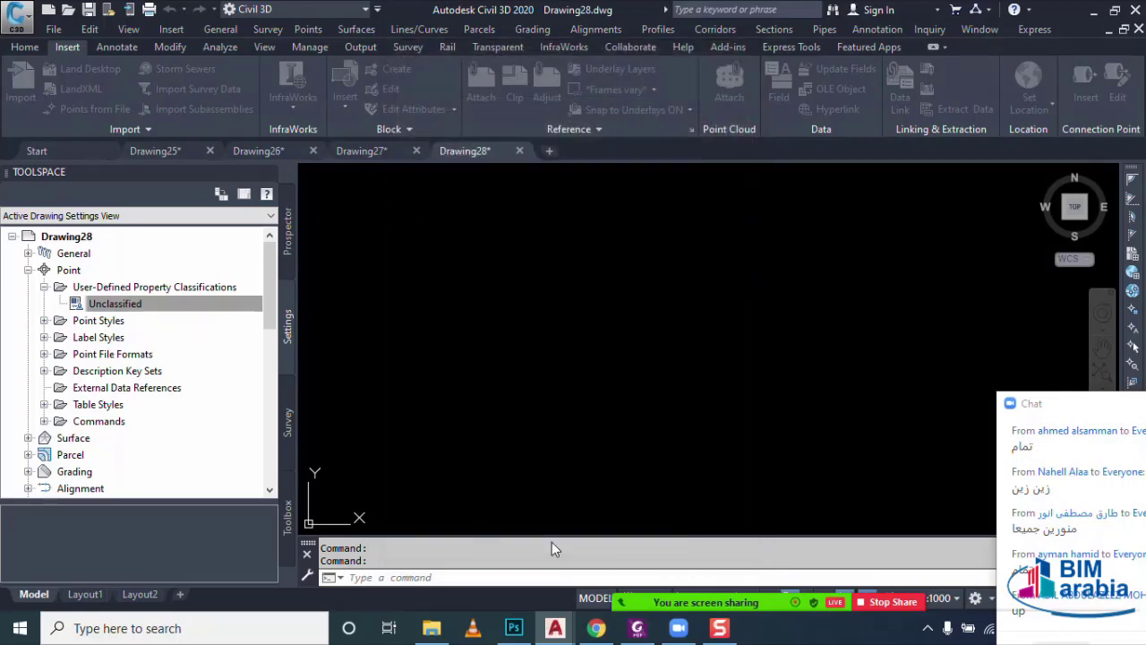
{"action": "left_click", "coordinate": [131, 306]}
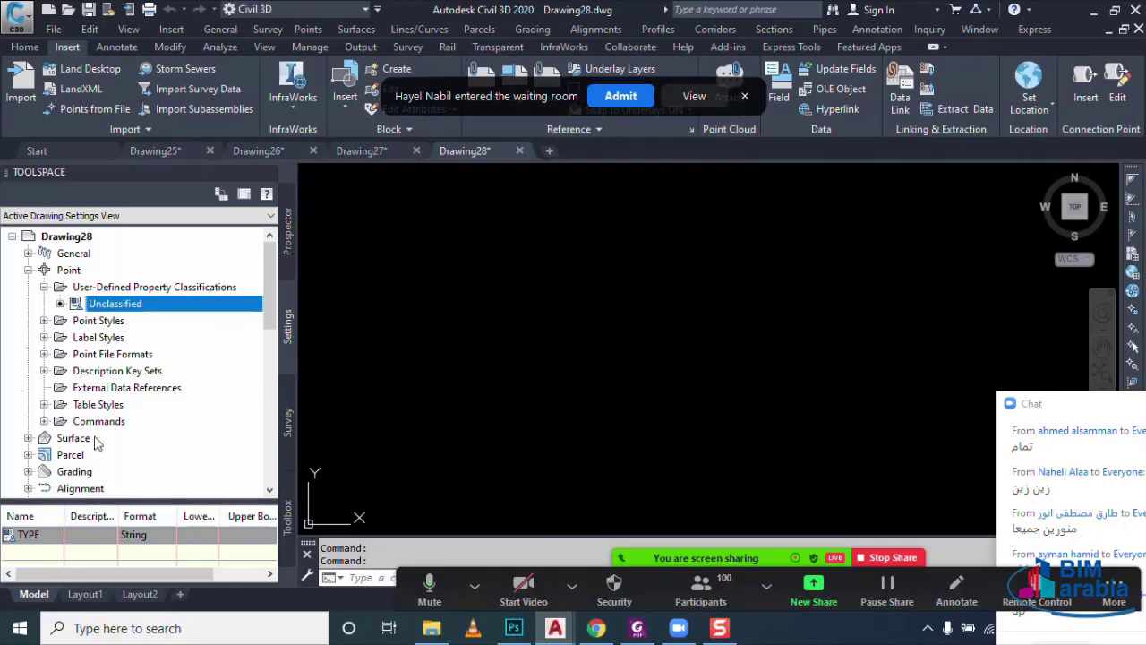
- Expand Point File Formats and compare PENZD (space delimited) with PENZD (comma delimited)
{"action": "left_click", "coordinate": [52, 357]}
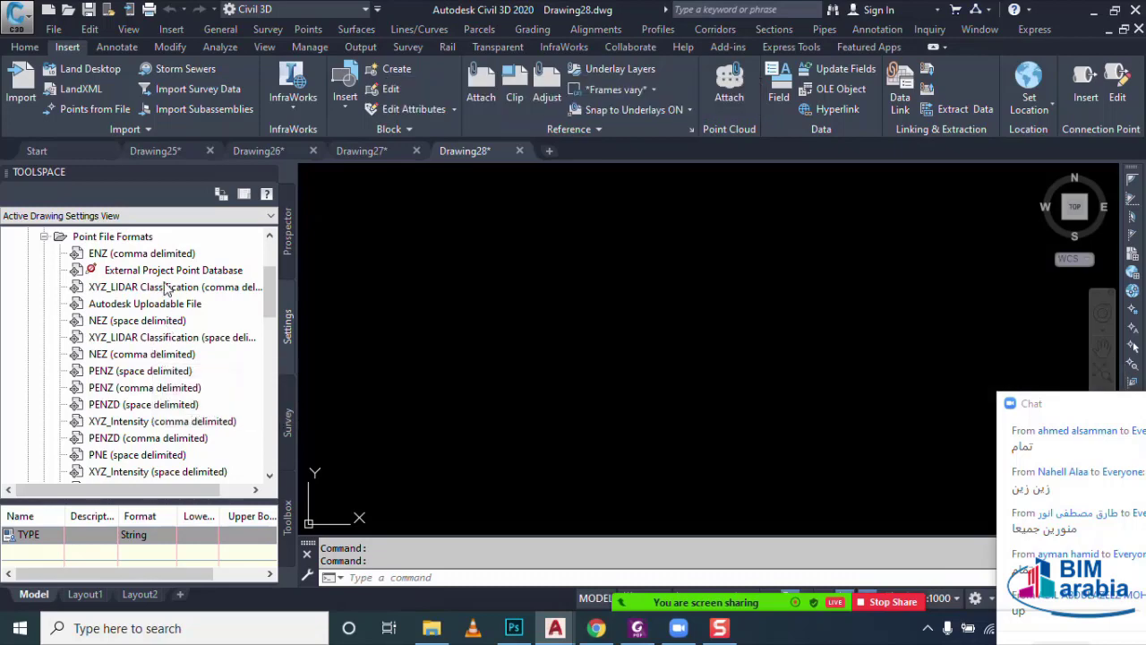
{"action": "scroll", "coordinate": [157, 362], "scroll_direction": "down", "scroll_amount": 2}
{"action": "scroll", "coordinate": [156, 376], "scroll_direction": "down", "scroll_amount": 1}
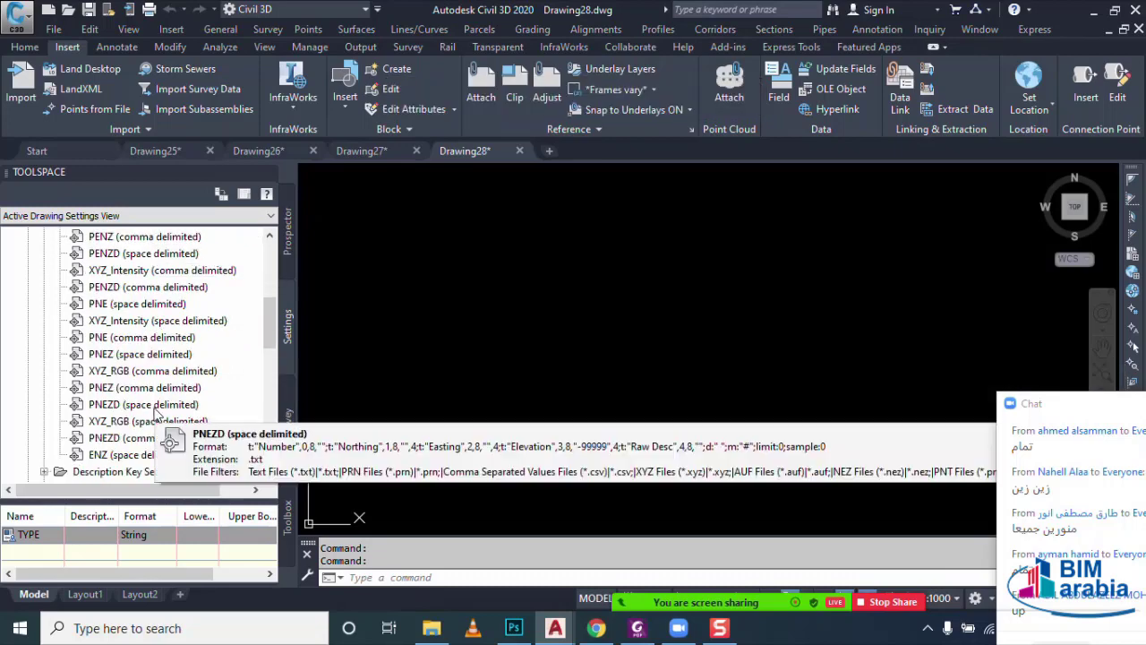
{"action": "mouse_move", "coordinate": [143, 404]}
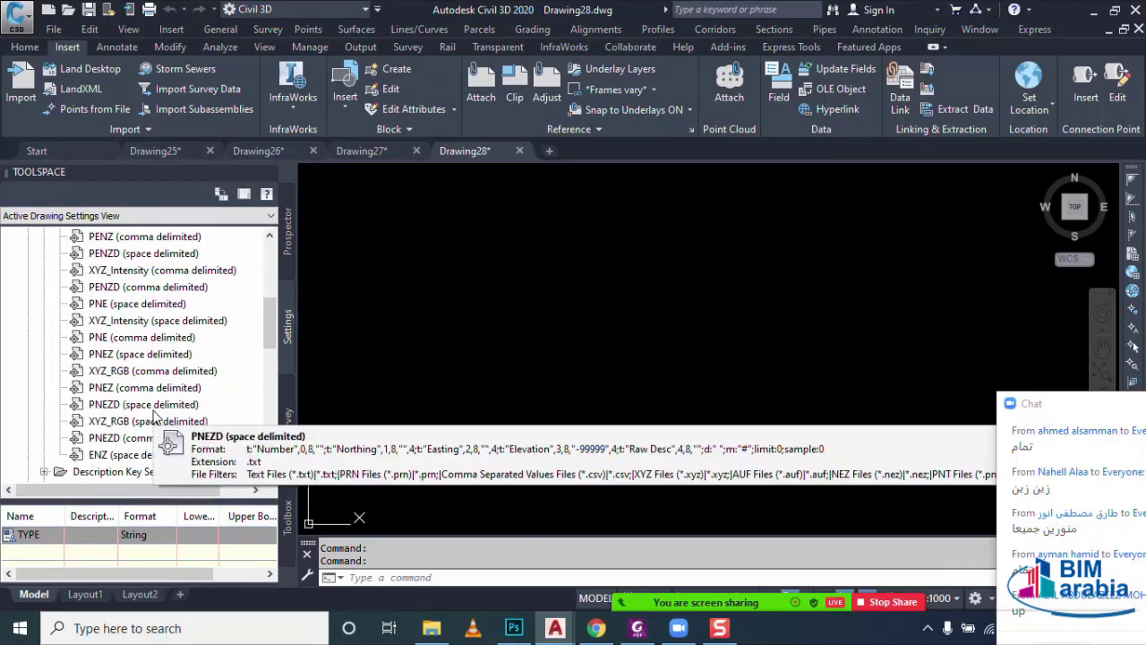
{"action": "left_click", "coordinate": [137, 288]}
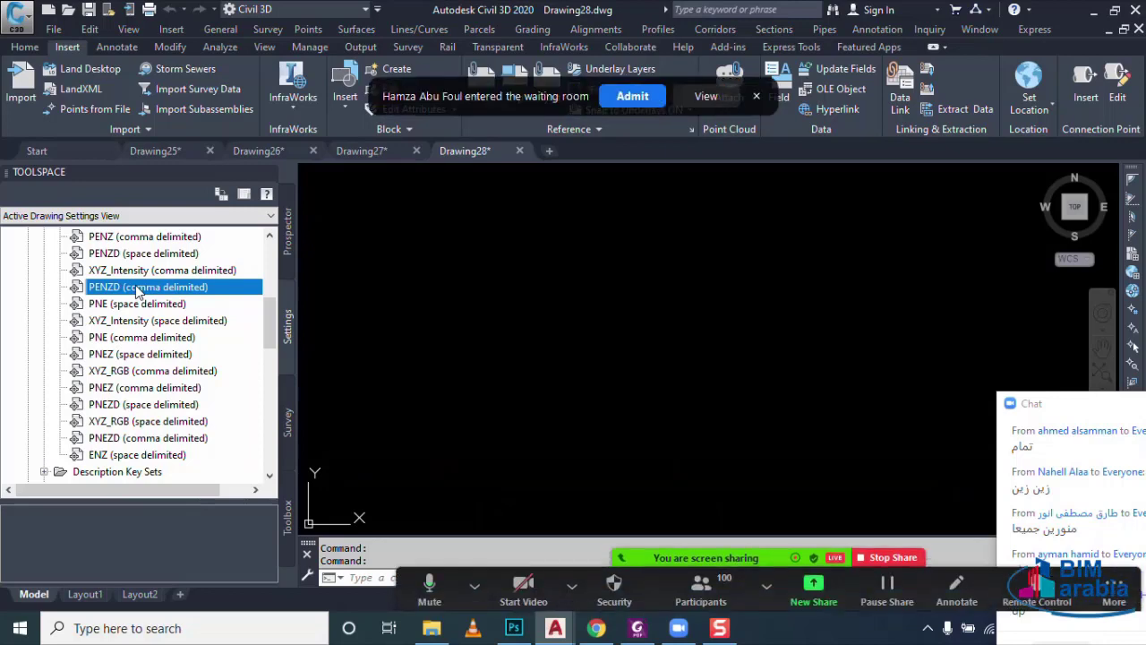
{"action": "left_click", "coordinate": [136, 257]}
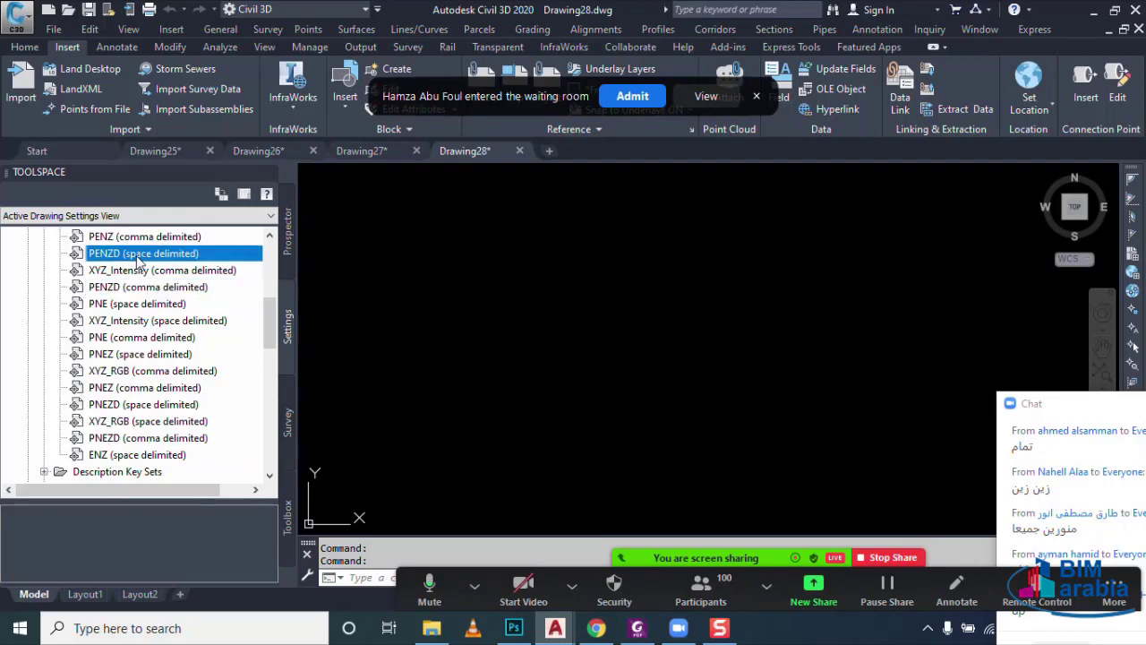
{"action": "left_click", "coordinate": [153, 291]}
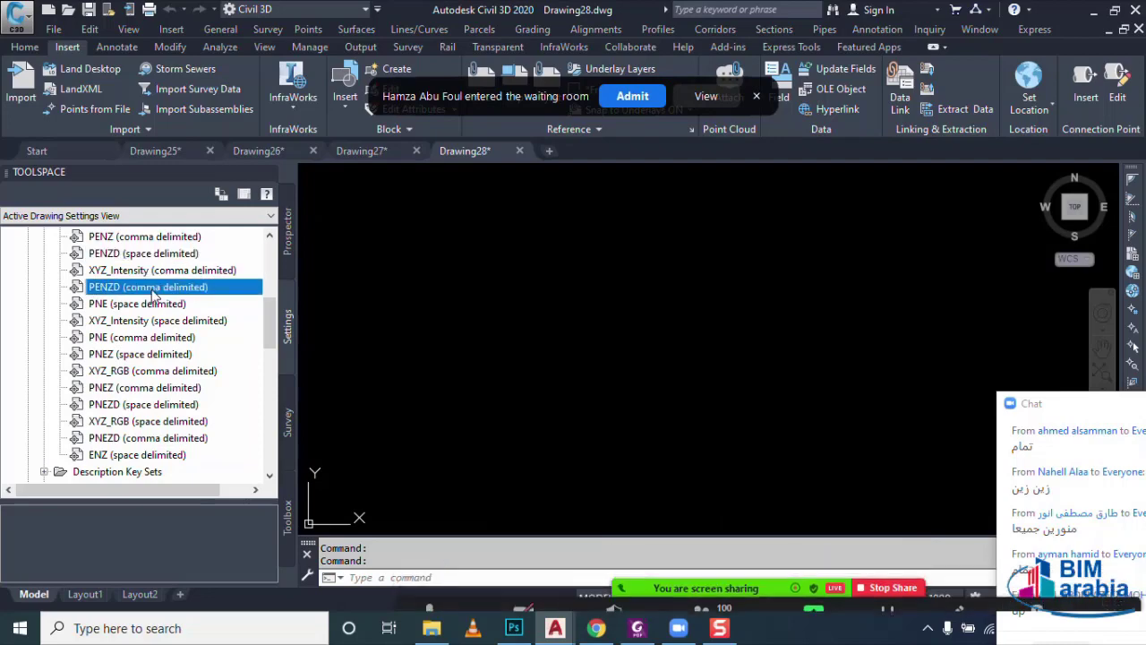
{"action": "mouse_move", "coordinate": [148, 287]}
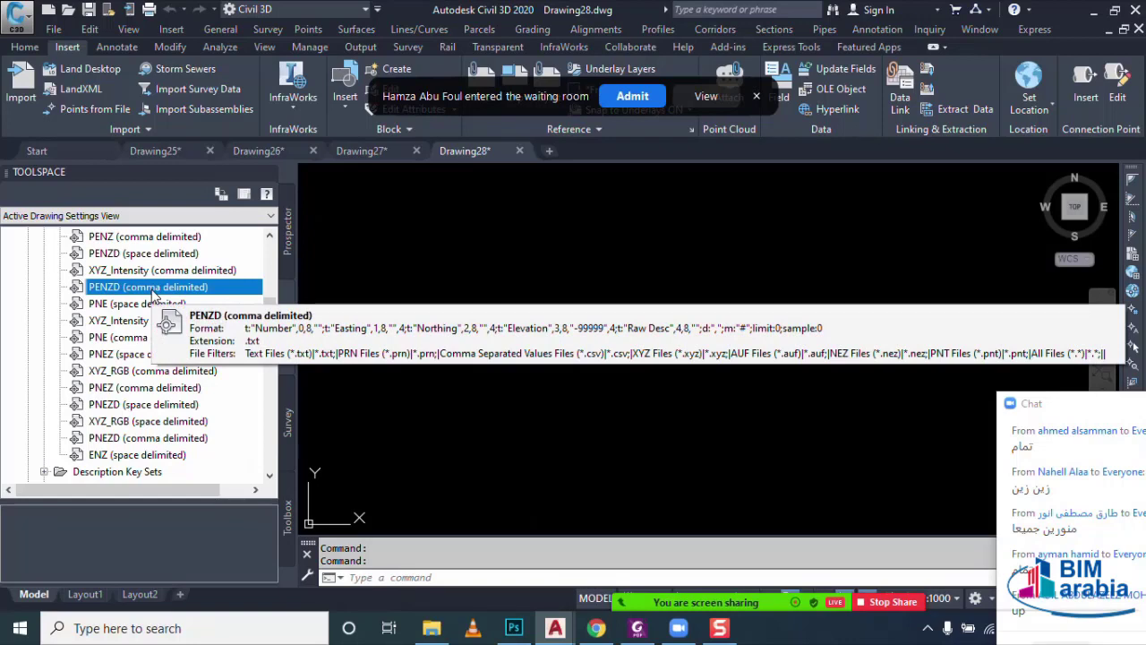
{"action": "right_click", "coordinate": [152, 294]}
- Copy PENZD (comma delimited) as PENZD-T, setting its first unused column to TYPE
{"action": "left_click", "coordinate": [214, 322]}
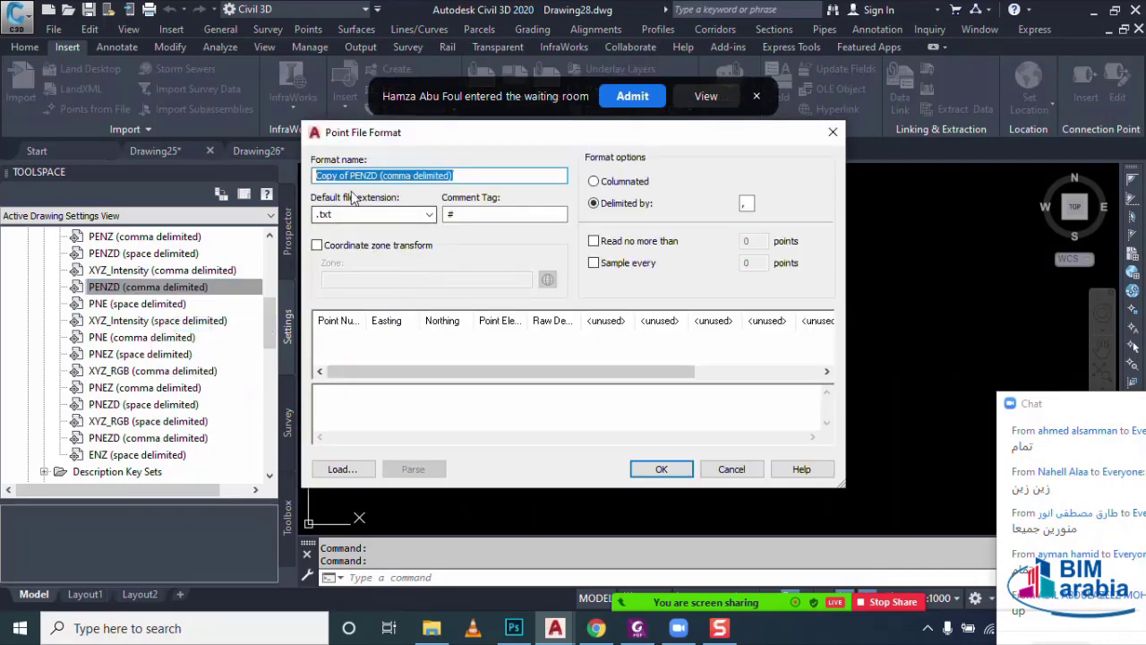
{"action": "left_click", "coordinate": [351, 176]}
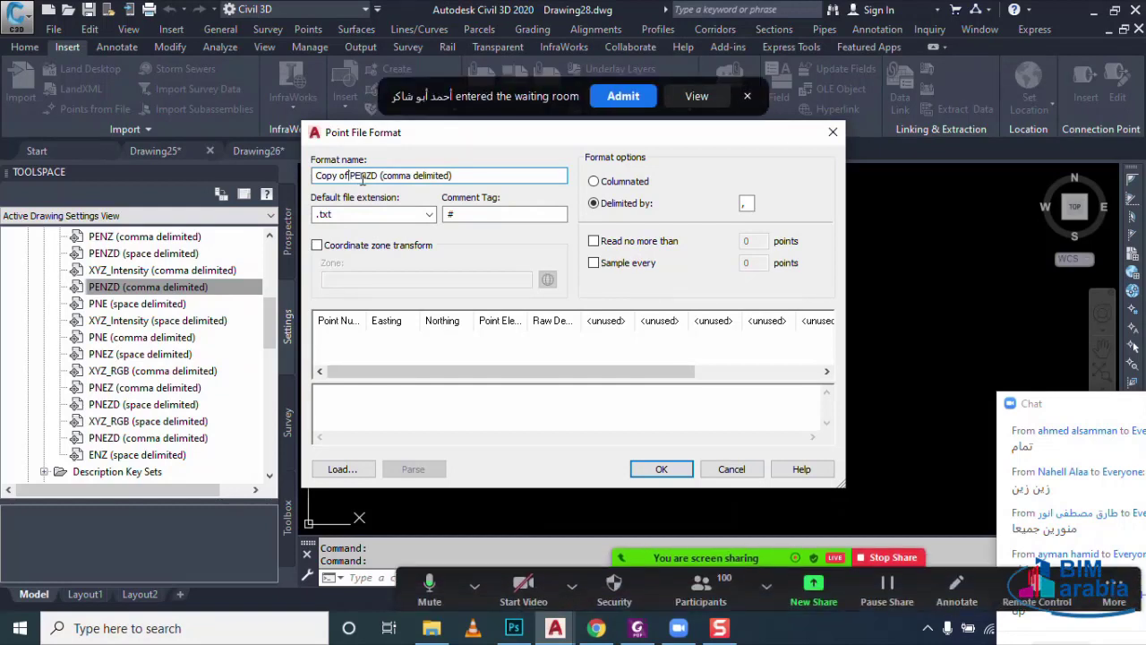
{"action": "key", "text": "BackSpace"}
{"action": "key", "text": "BackSpace"}
{"action": "key", "text": "BackSpace"}
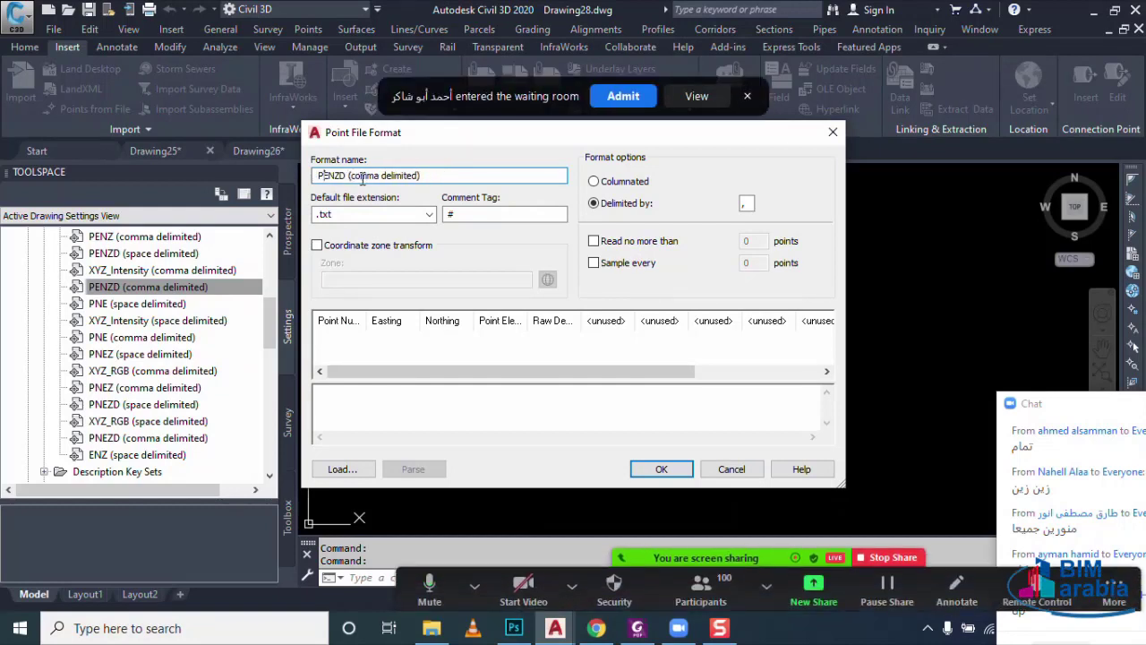
{"action": "type", "text": "-"}
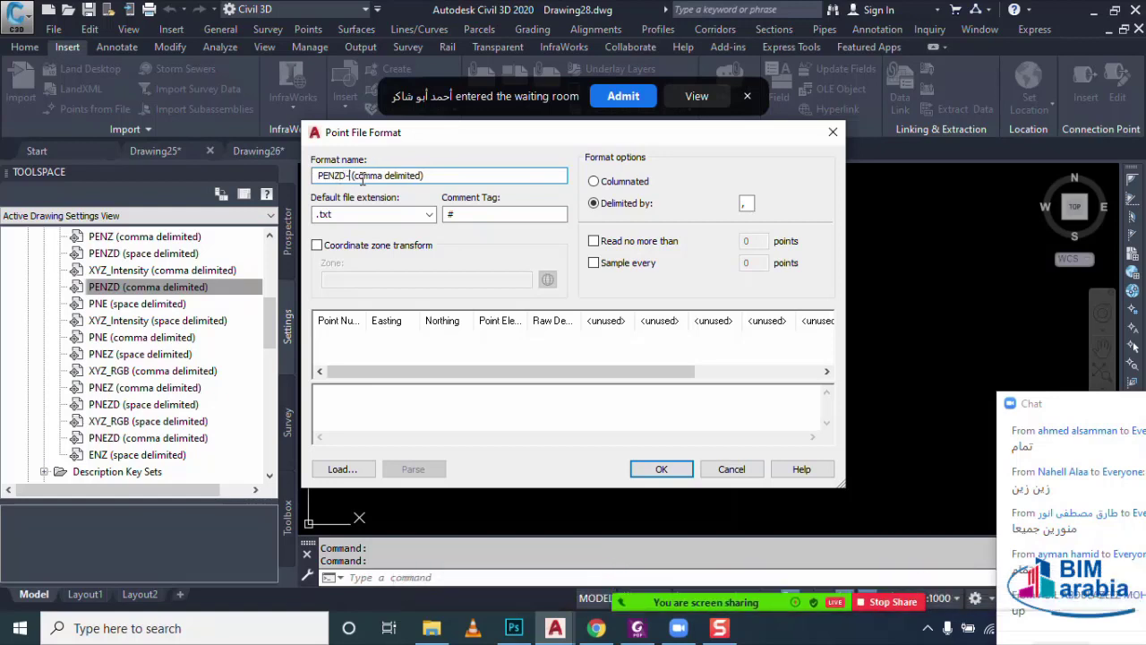
{"action": "type", "text": "T"}
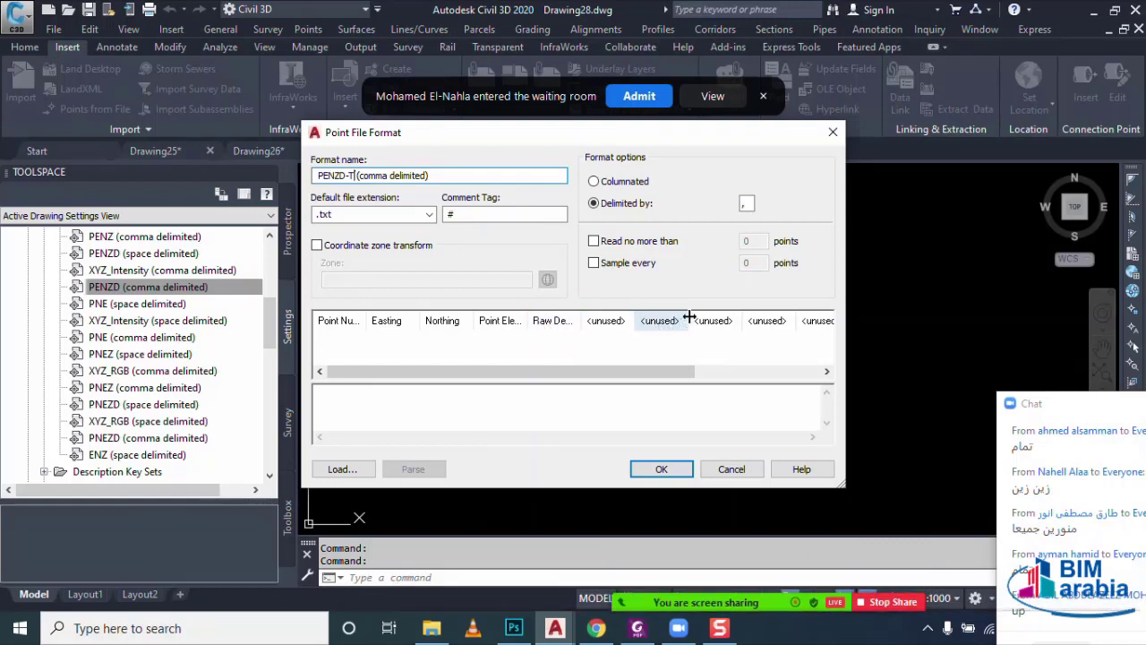
{"action": "left_click", "coordinate": [614, 324]}
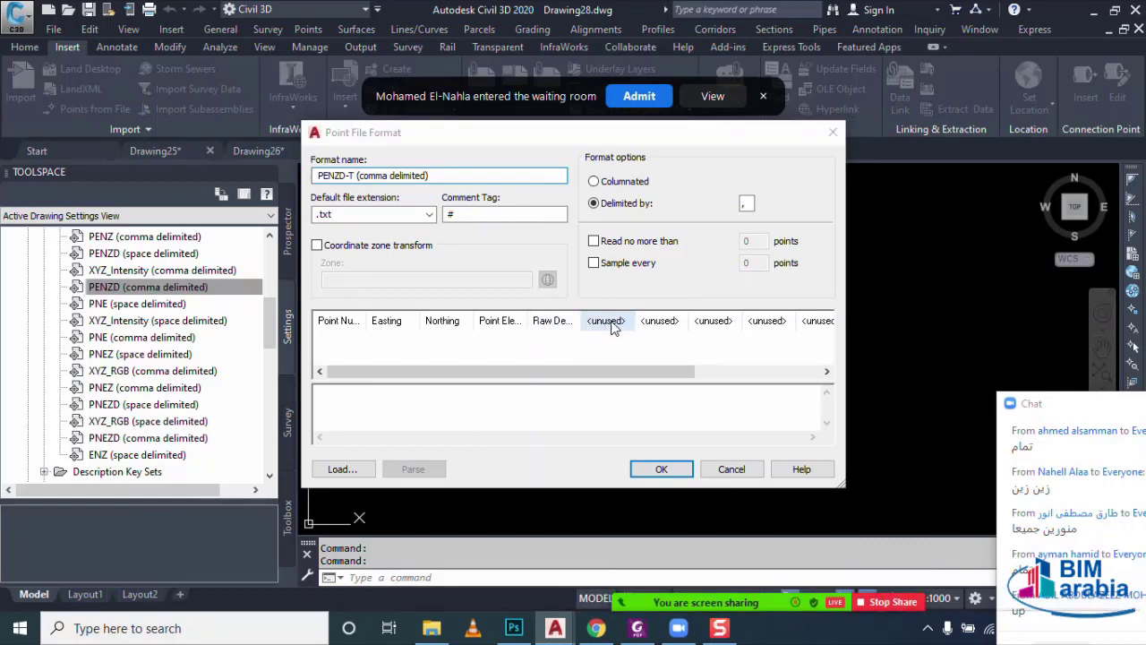
{"action": "left_click", "coordinate": [627, 290]}
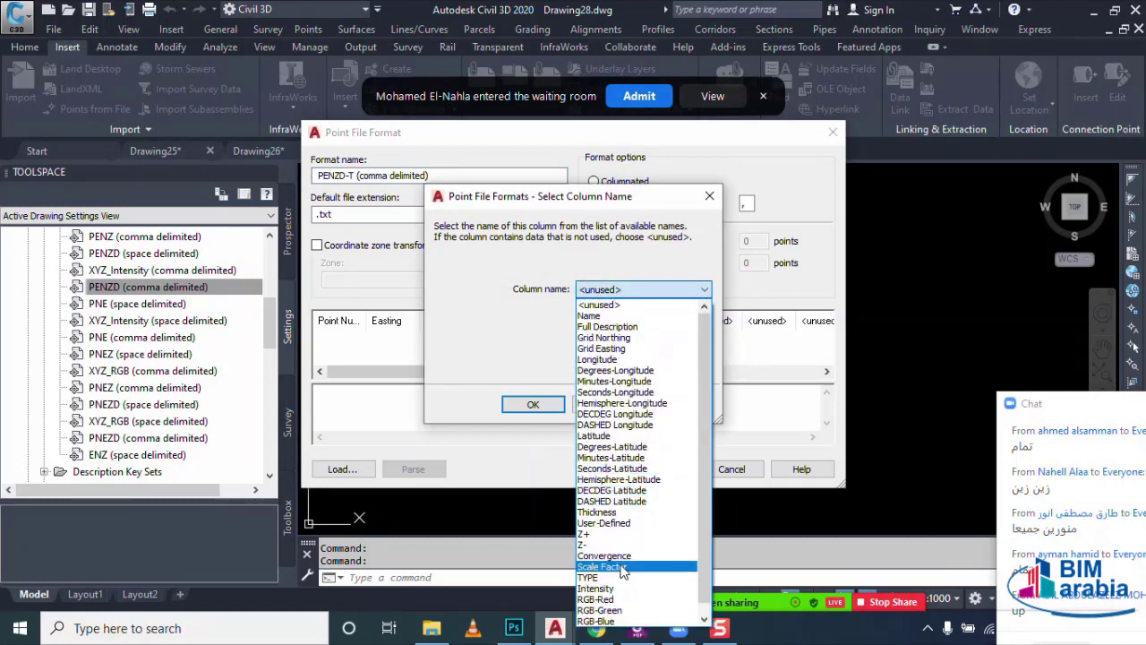
{"action": "left_click", "coordinate": [619, 577]}
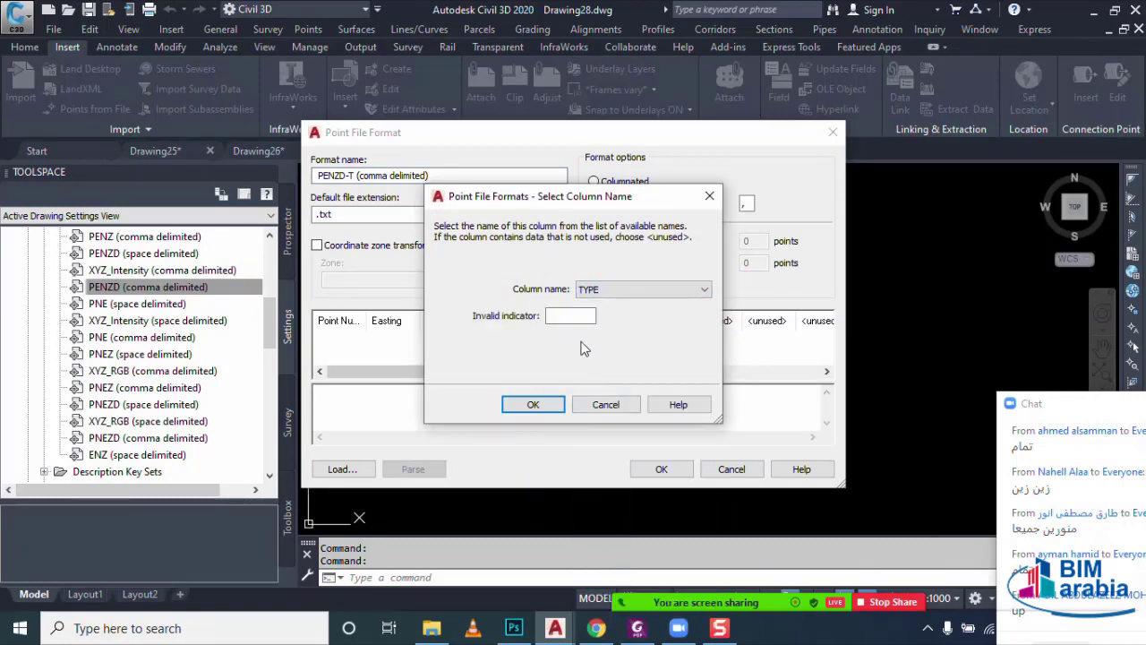
{"action": "left_click", "coordinate": [531, 404]}
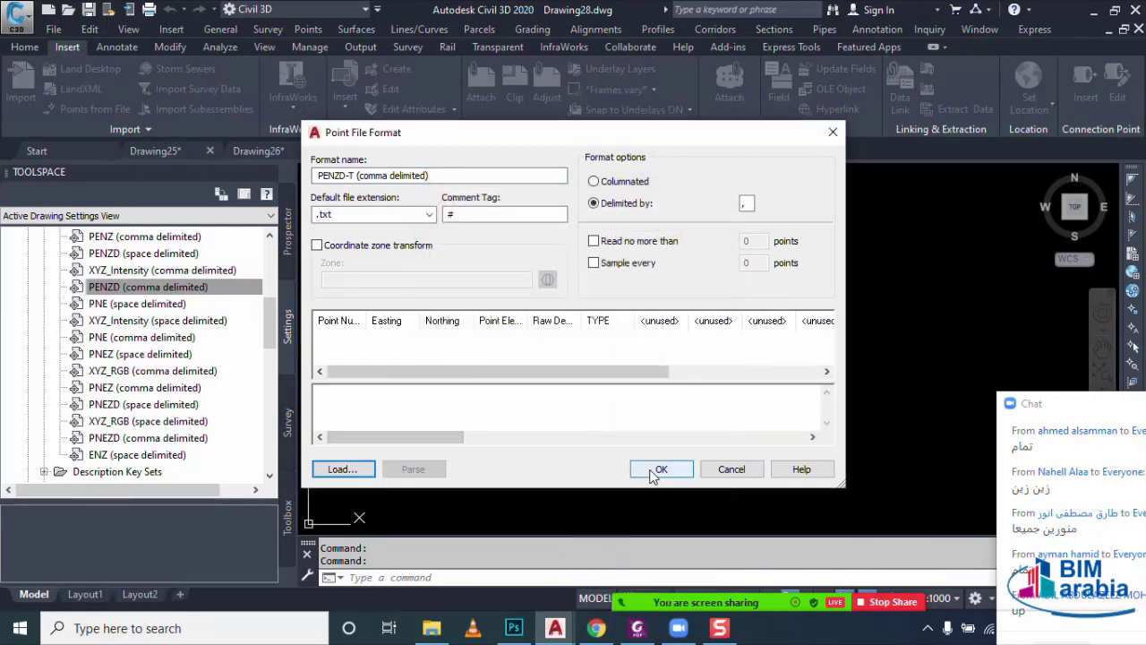
{"action": "left_click", "coordinate": [652, 472]}
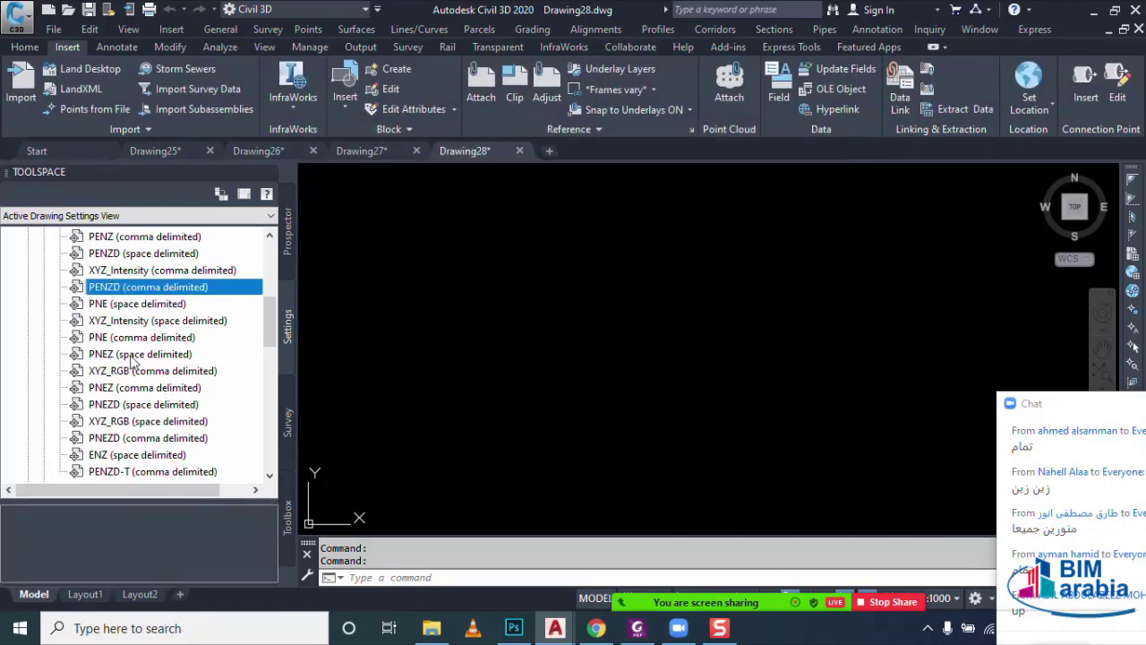
{"action": "mouse_move", "coordinate": [139, 353]}
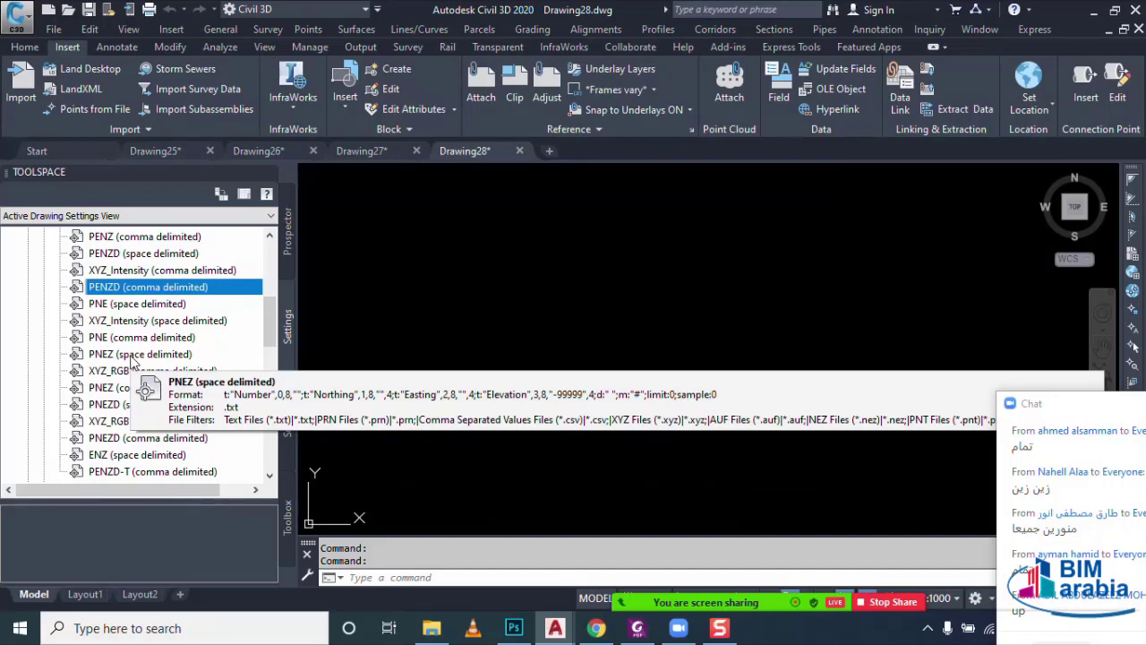
- Delete the Civil 3D description key set from Drawing28's settings
{"action": "left_click", "coordinate": [132, 355]}
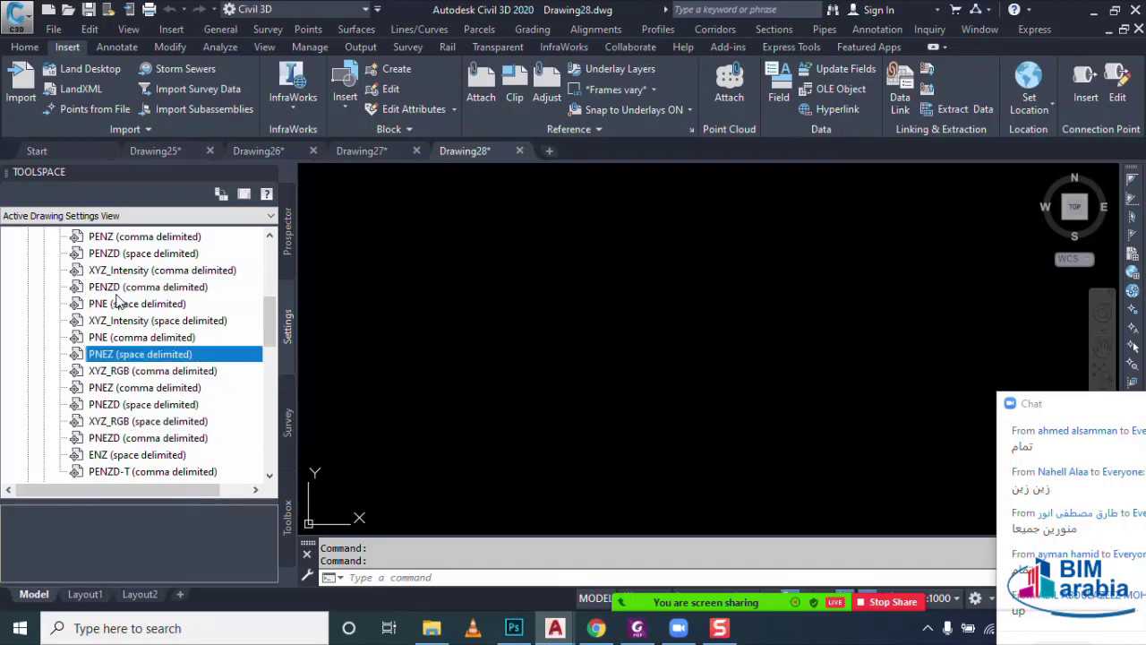
{"action": "scroll", "coordinate": [121, 301], "scroll_direction": "up", "scroll_amount": 2}
{"action": "scroll", "coordinate": [74, 305], "scroll_direction": "up", "scroll_amount": 3}
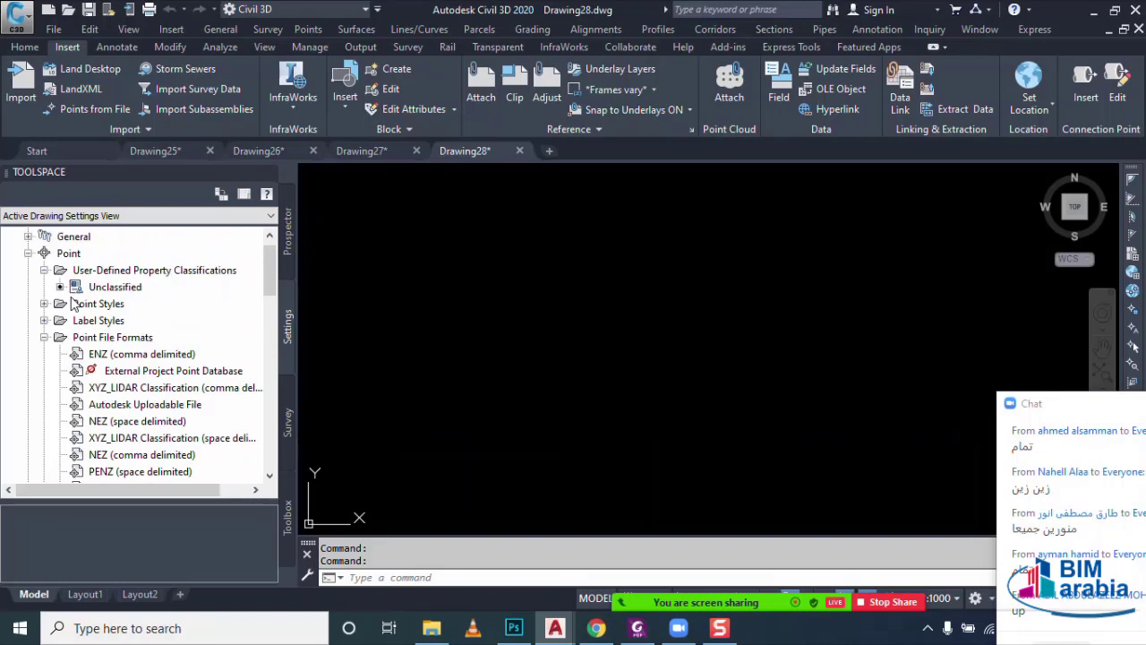
{"action": "left_click", "coordinate": [43, 337]}
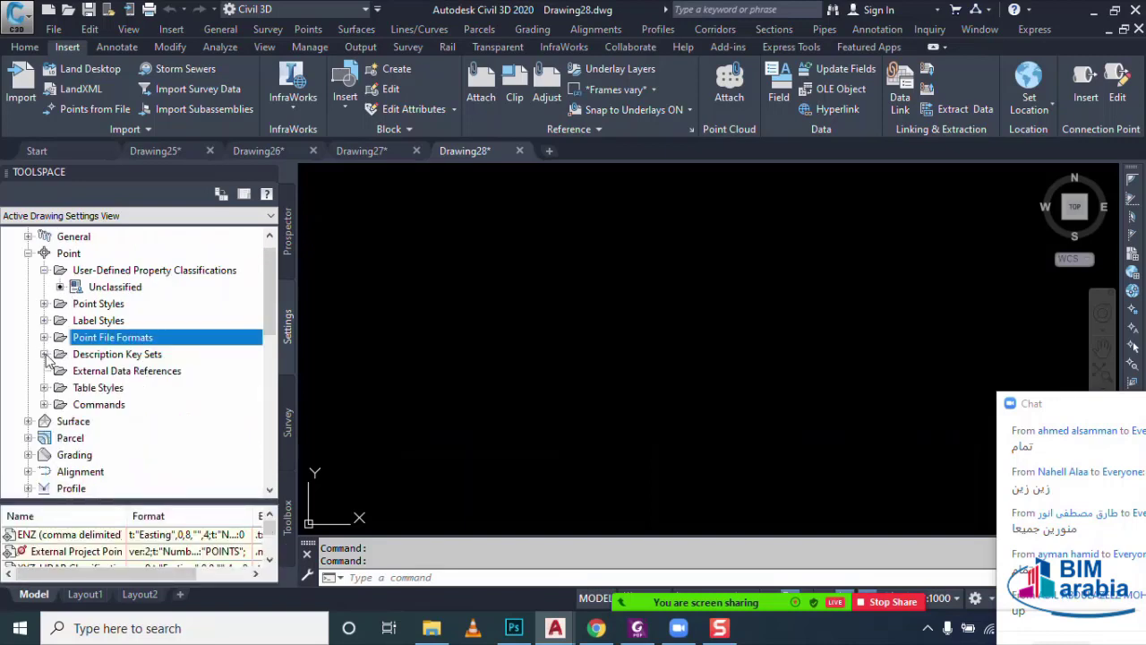
{"action": "left_click", "coordinate": [43, 355]}
{"action": "left_click", "coordinate": [92, 371]}
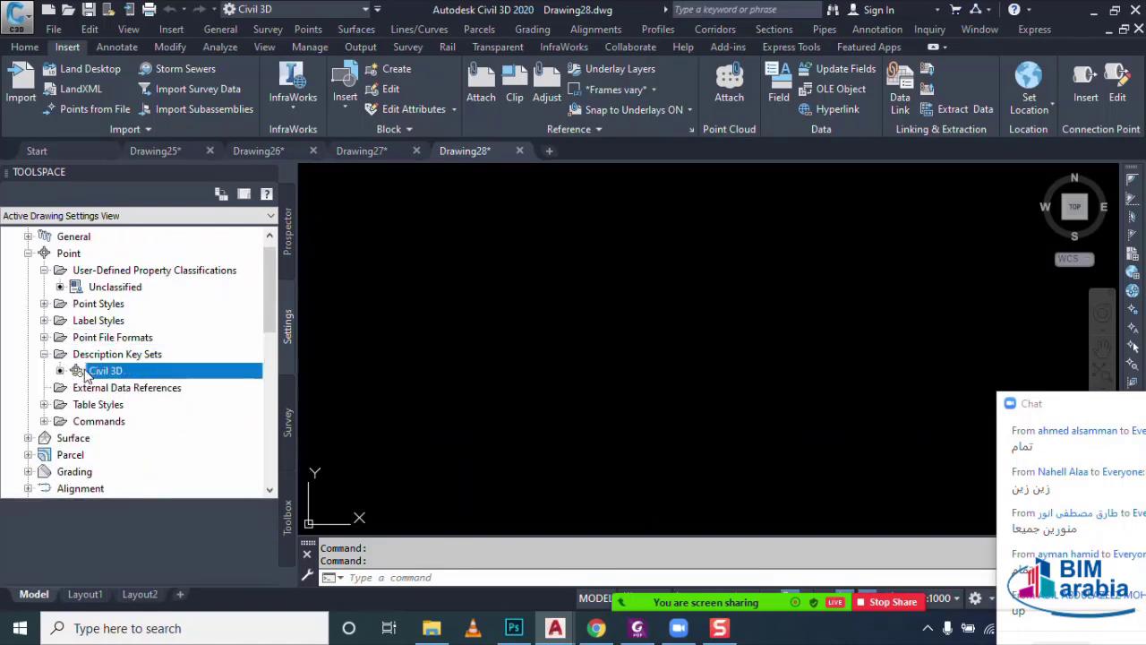
{"action": "right_click", "coordinate": [94, 375]}
{"action": "left_click", "coordinate": [136, 445]}
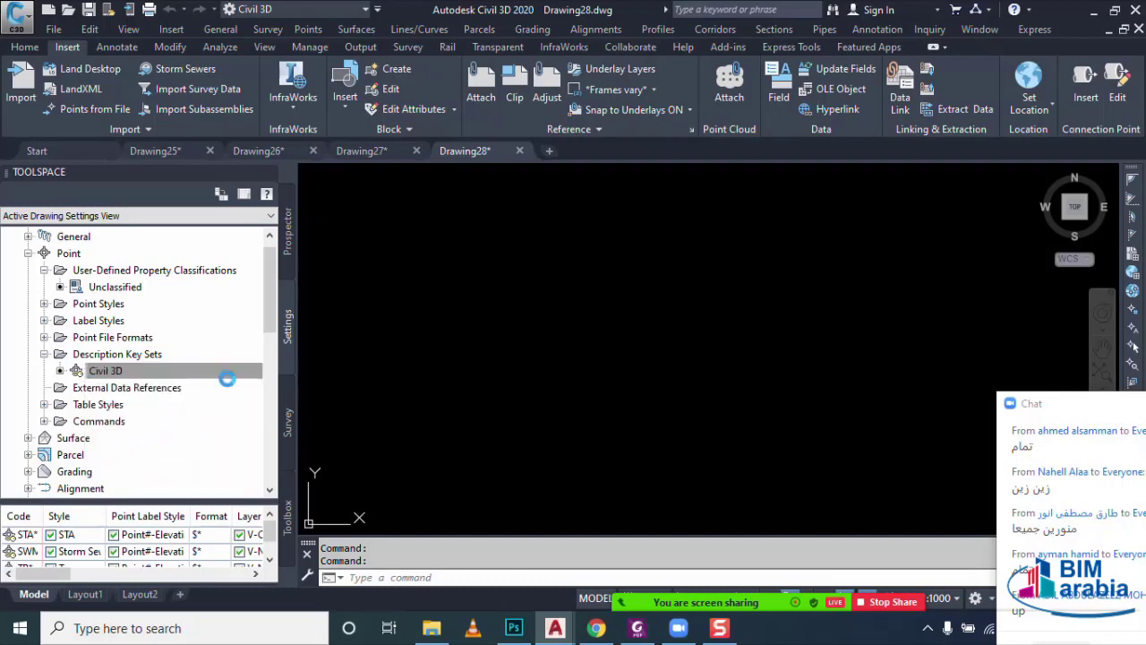
{"action": "left_click", "coordinate": [605, 346]}
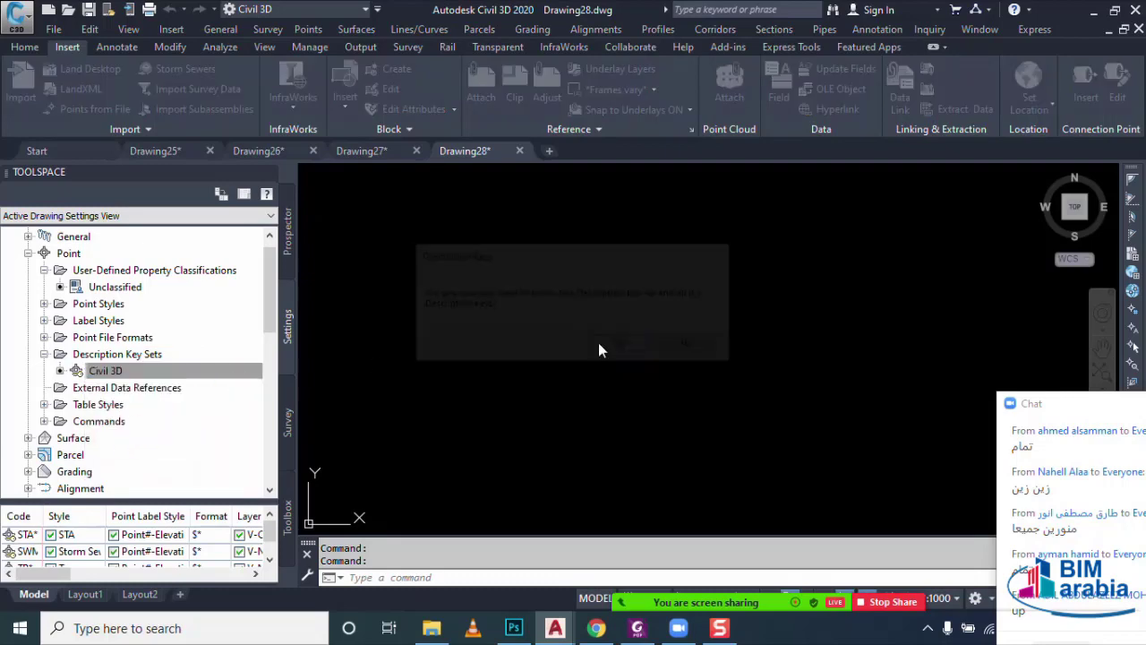
- Open the point creation tools from Prospector's Points collection
{"action": "left_click", "coordinate": [293, 229]}
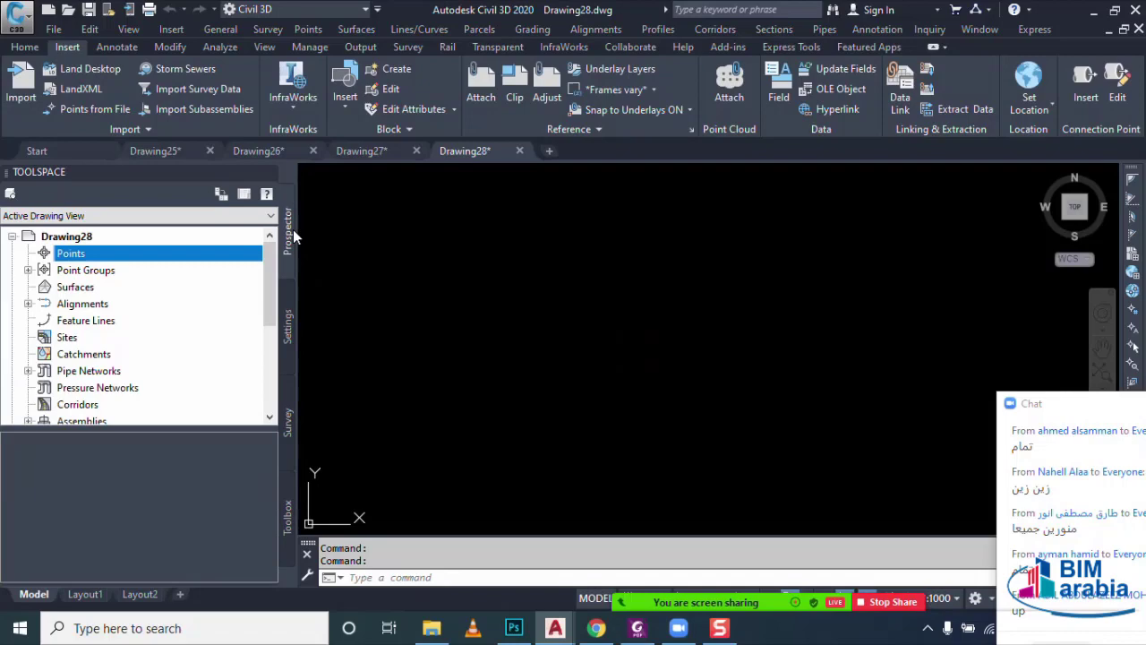
{"action": "right_click", "coordinate": [166, 256]}
{"action": "left_click", "coordinate": [218, 269]}
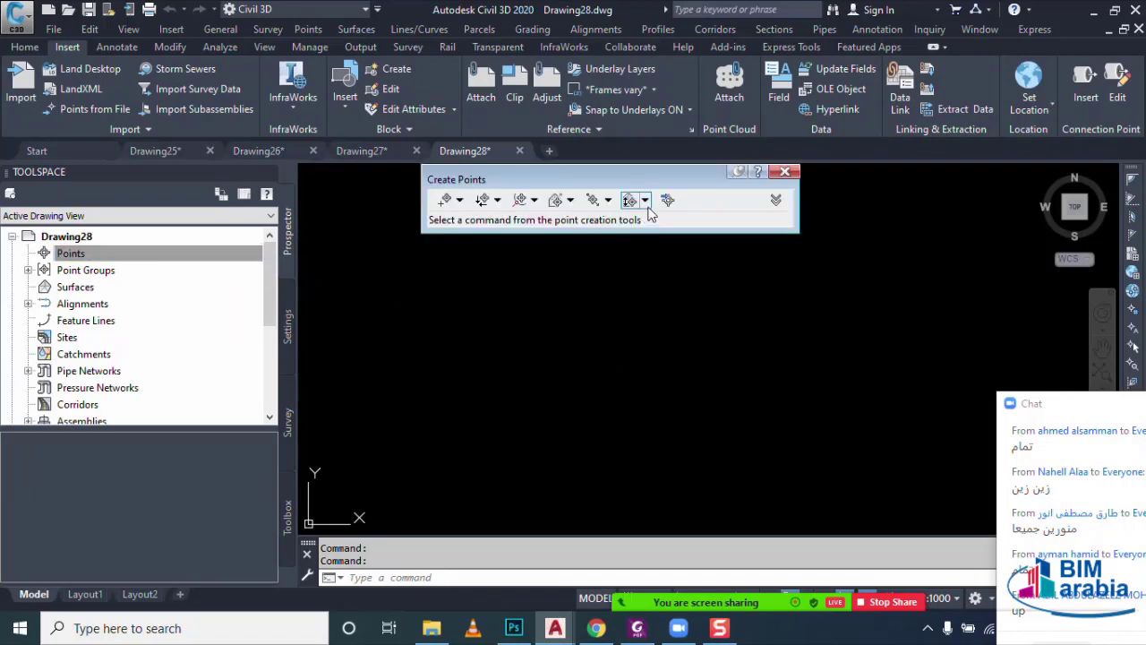
- Import X02.csv with the PENZD-T (comma delimited) format and zoom out to show every point
{"action": "left_click", "coordinate": [667, 200]}
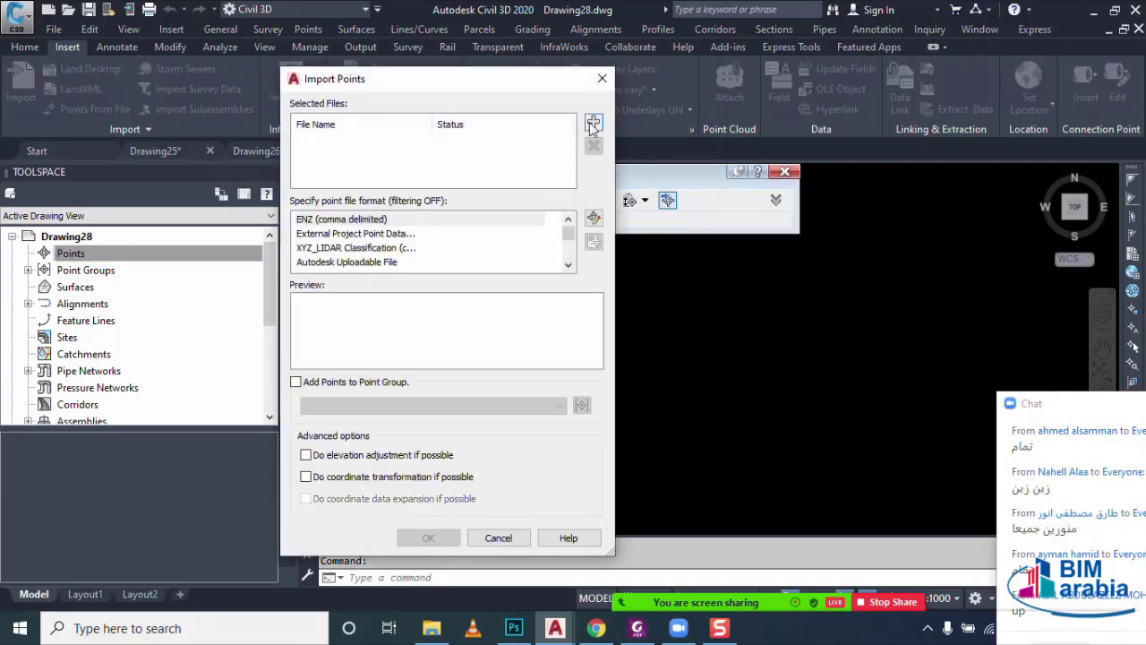
{"action": "left_click", "coordinate": [594, 125]}
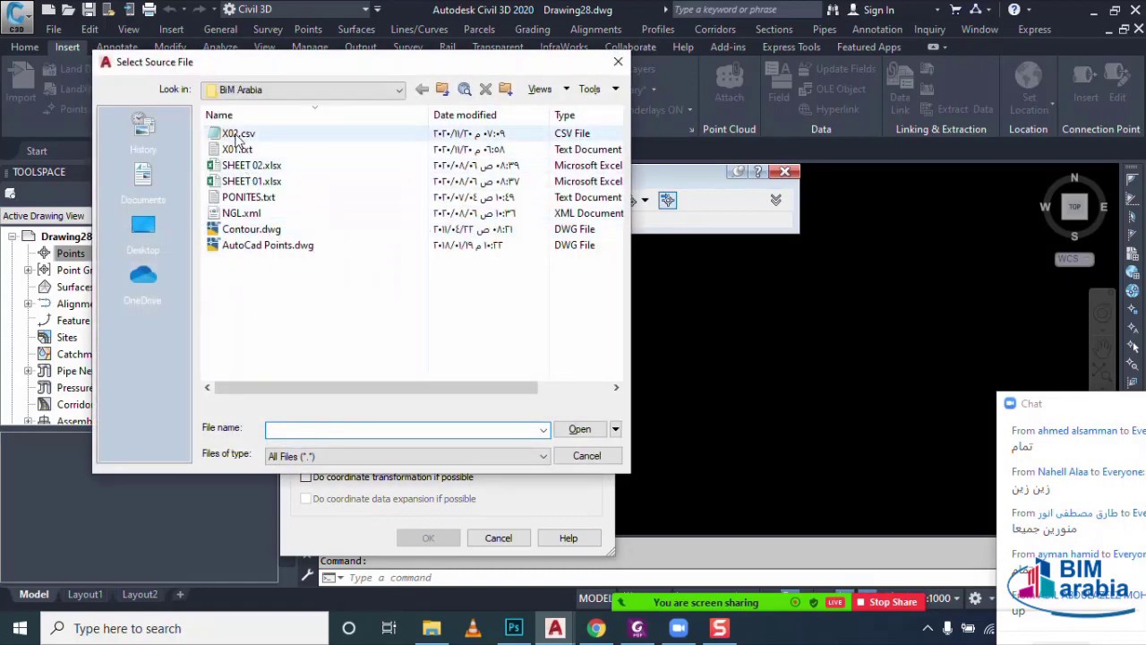
{"action": "double_click", "coordinate": [238, 134]}
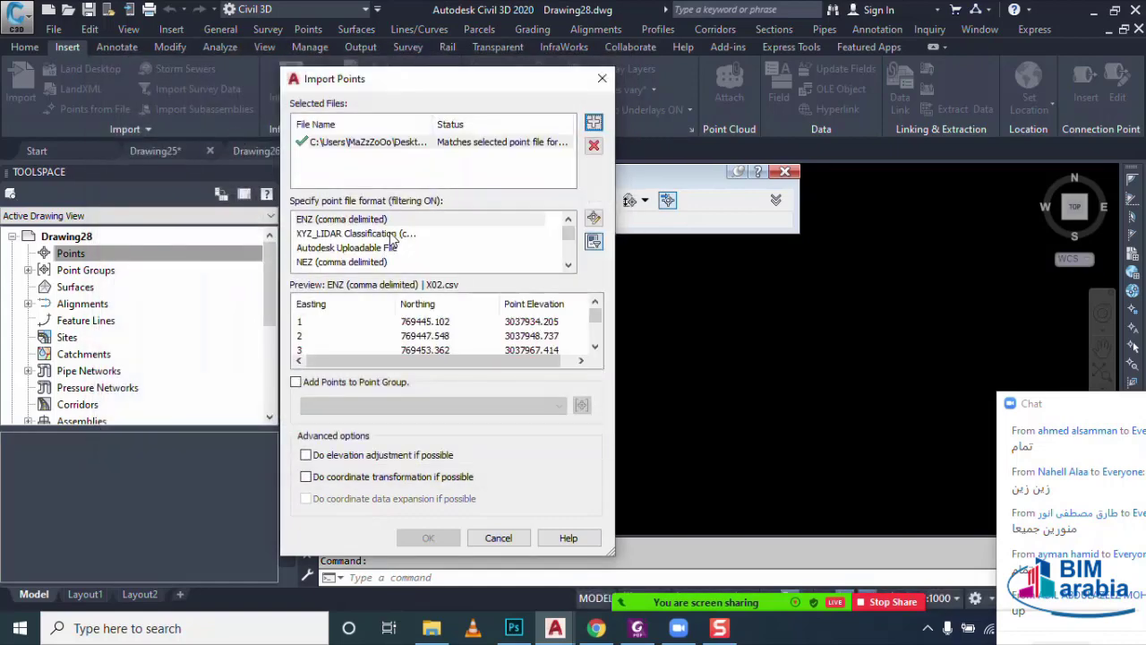
{"action": "left_click", "coordinate": [370, 249]}
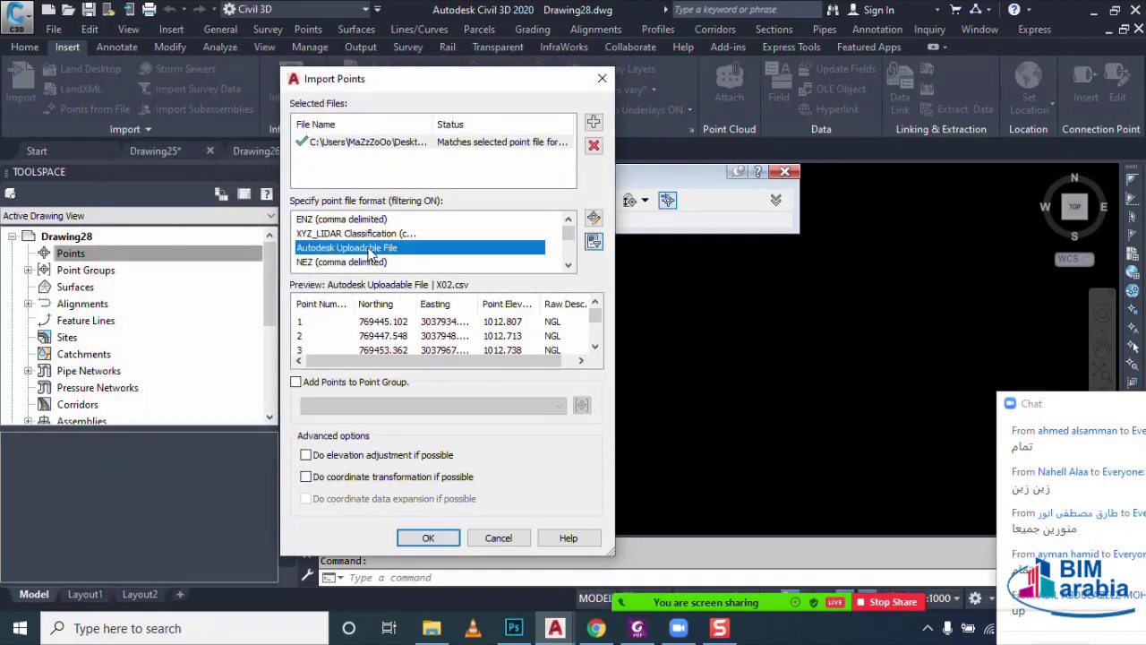
{"action": "scroll", "coordinate": [371, 255], "scroll_direction": "down", "scroll_amount": 1}
{"action": "scroll", "coordinate": [371, 255], "scroll_direction": "down", "scroll_amount": 1}
{"action": "scroll", "coordinate": [371, 255], "scroll_direction": "down", "scroll_amount": 1}
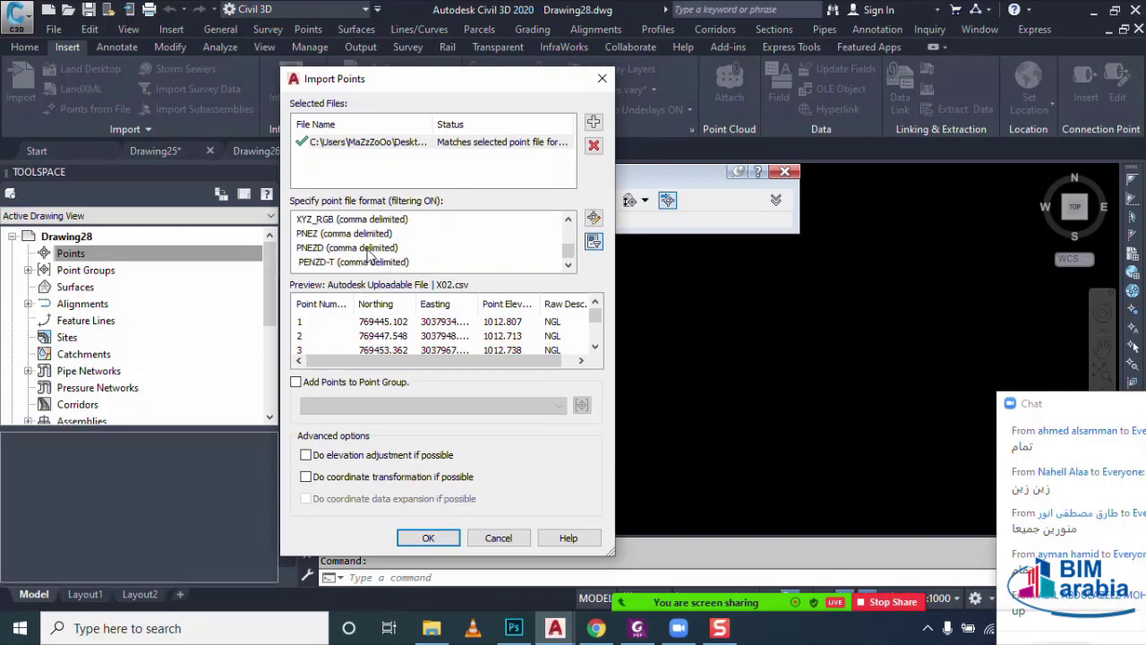
{"action": "left_click", "coordinate": [356, 262]}
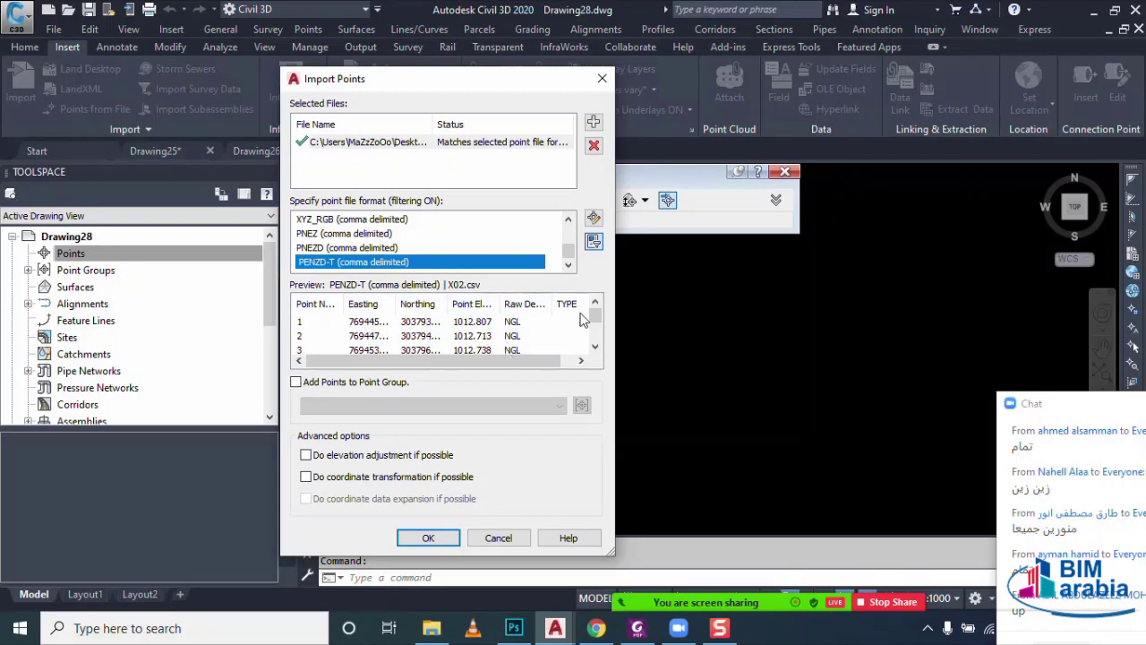
{"action": "scroll", "coordinate": [555, 337], "scroll_direction": "down", "scroll_amount": 1}
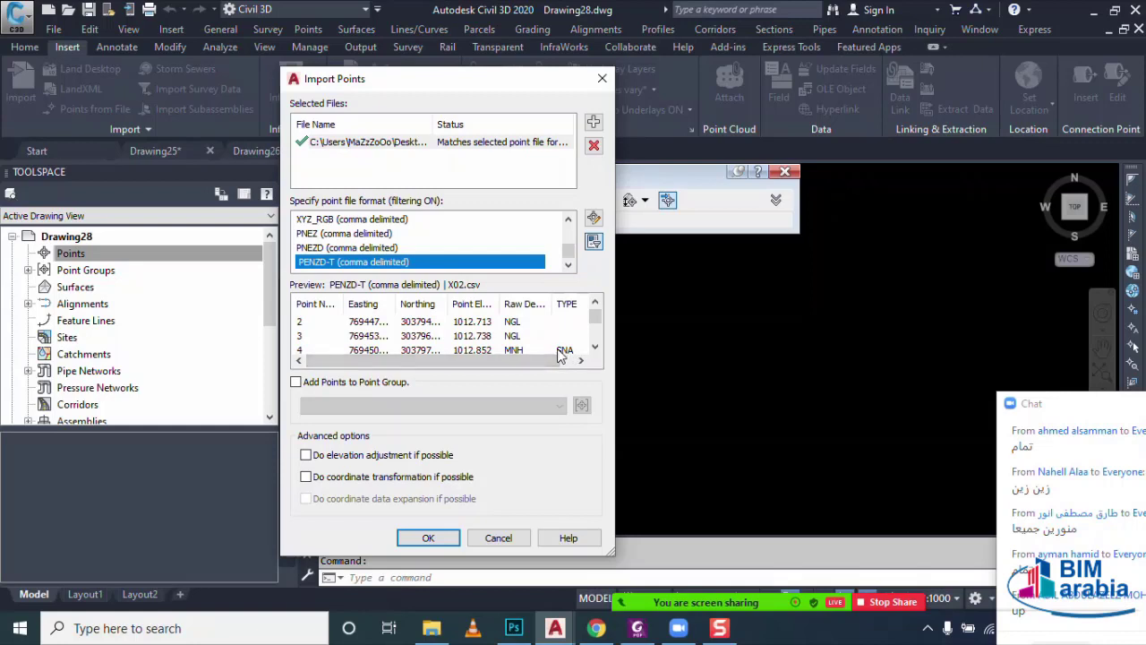
{"action": "left_click", "coordinate": [428, 536]}
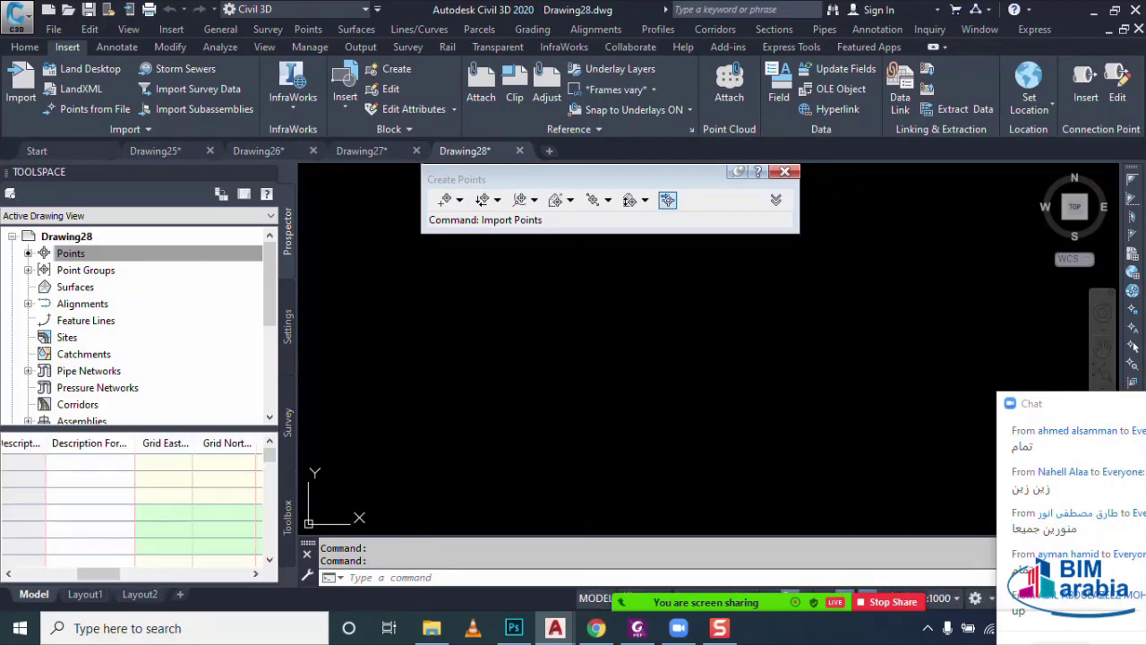
{"action": "middle_click", "coordinate": [698, 387]}
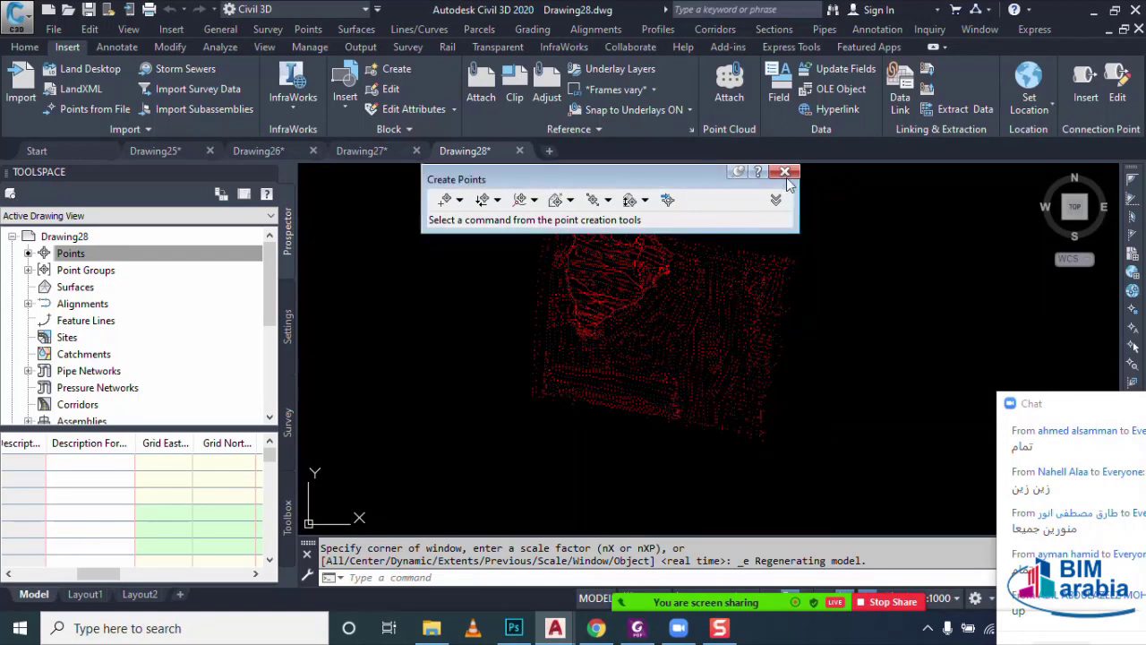
{"action": "left_click", "coordinate": [785, 171]}
- Open AutoCad Points.dwg from the BiM Arabia folder in File Explorer
{"action": "left_click", "coordinate": [432, 628]}
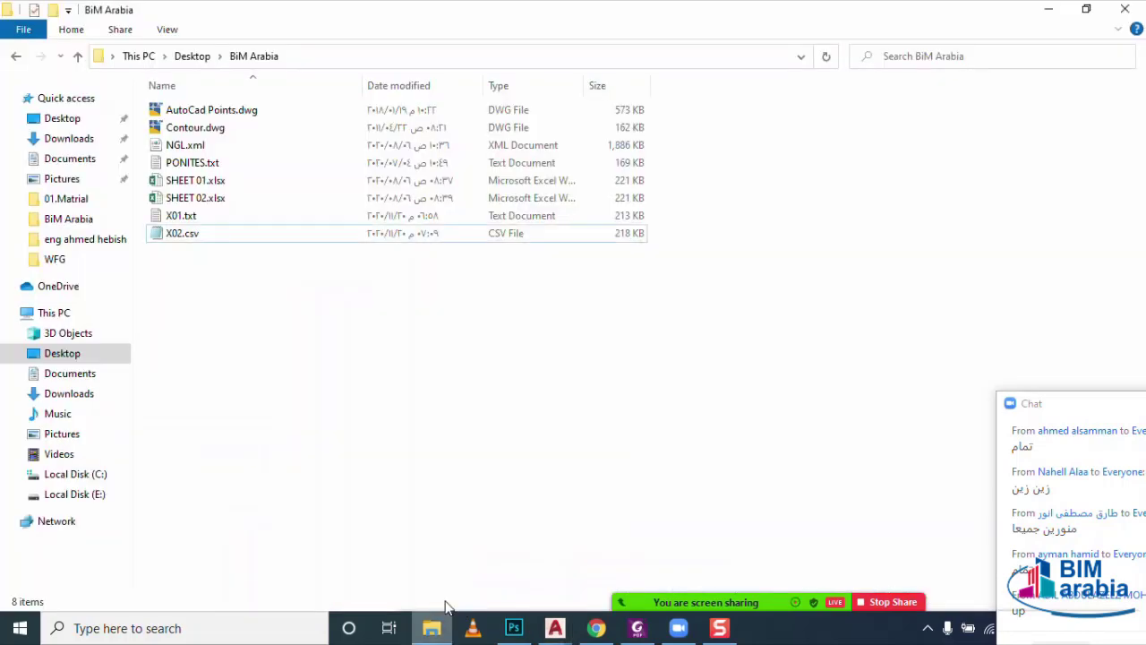
{"action": "left_click", "coordinate": [207, 111]}
{"action": "key", "text": "alt+Tab"}
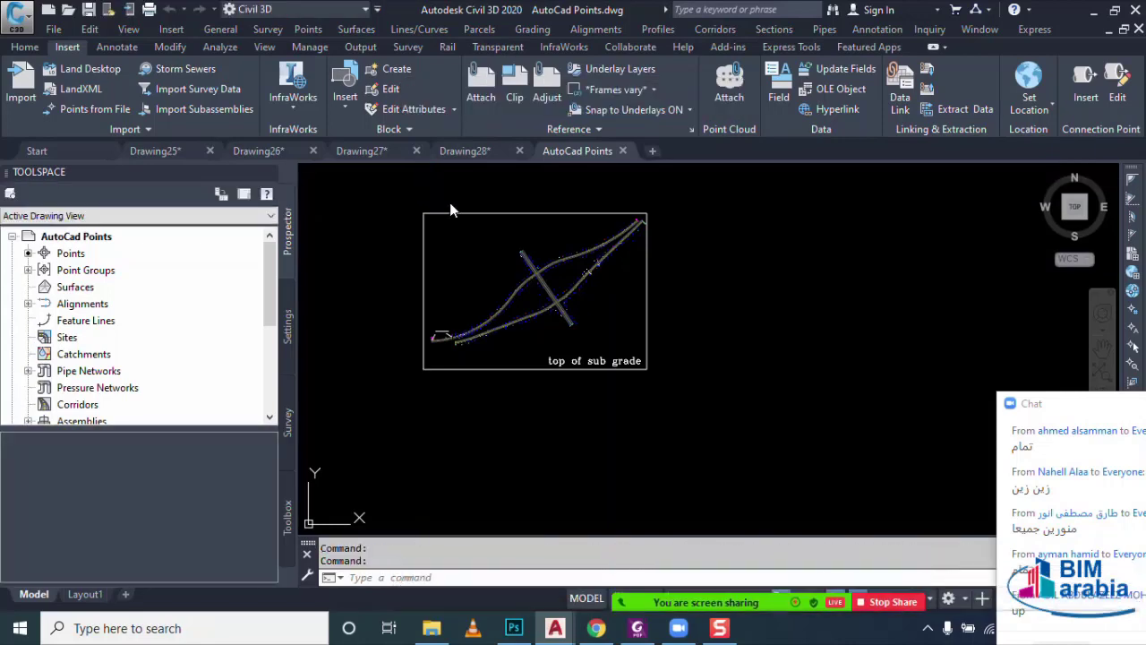
- Close Drawing27, Drawing26 and Drawing25, discarding changes to each
{"action": "left_click", "coordinate": [471, 153]}
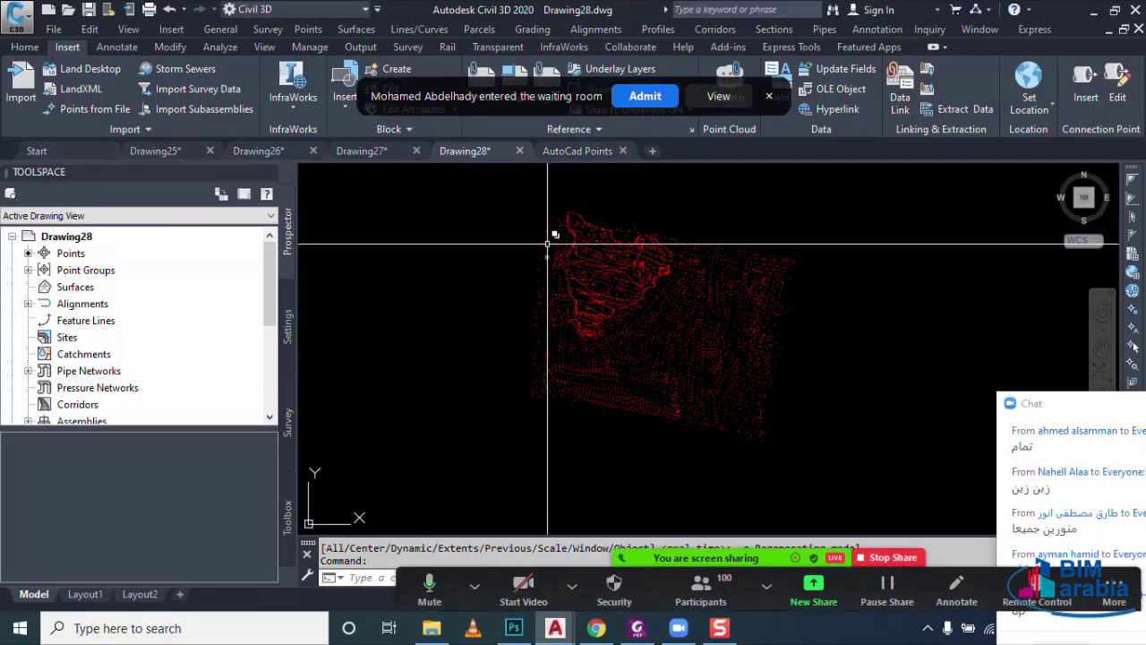
{"action": "scroll", "coordinate": [550, 230], "scroll_direction": "up", "scroll_amount": 5}
{"action": "scroll", "coordinate": [427, 198], "scroll_direction": "up", "scroll_amount": 2}
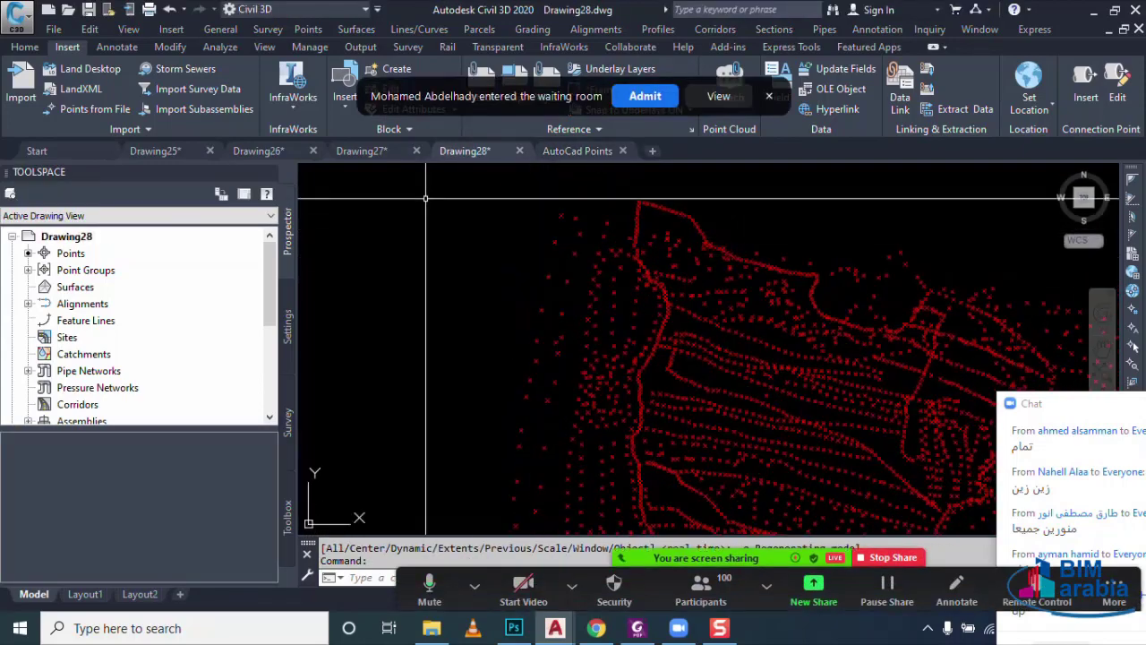
{"action": "left_click", "coordinate": [403, 152]}
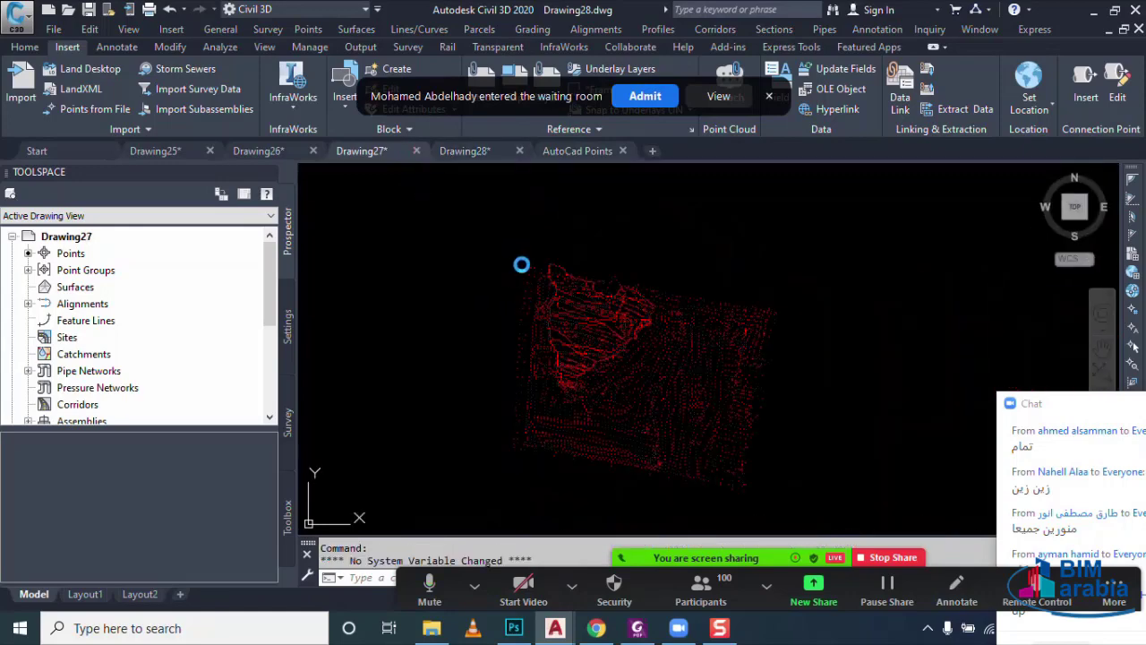
{"action": "left_click", "coordinate": [580, 345]}
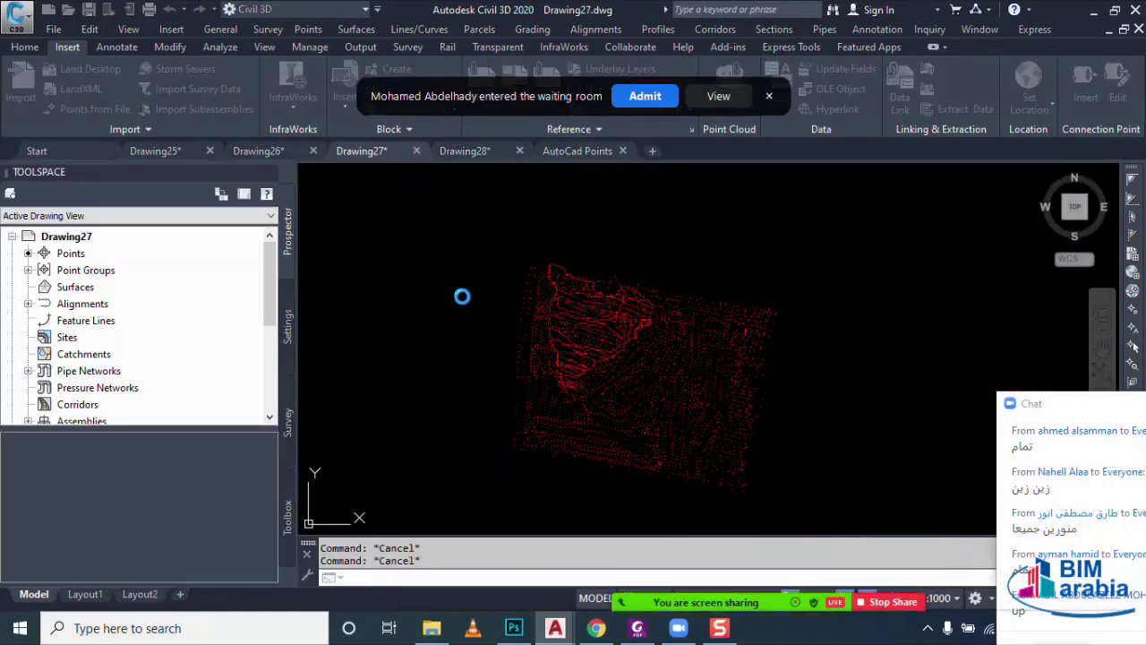
{"action": "left_click", "coordinate": [318, 152]}
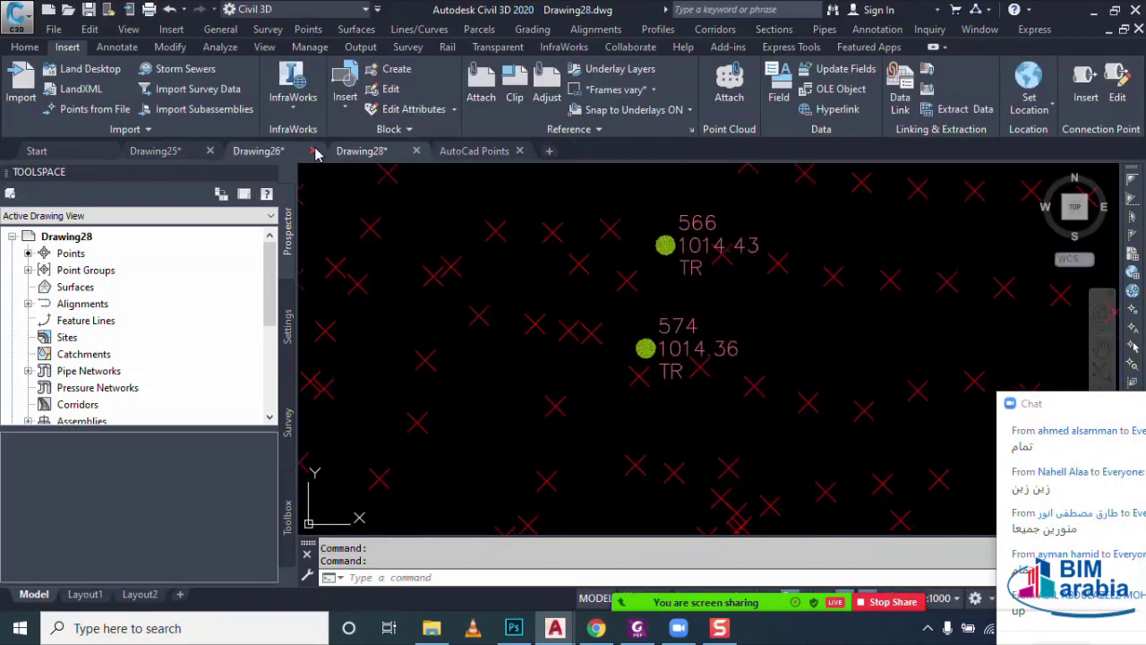
{"action": "key", "text": "ctrl+F4"}
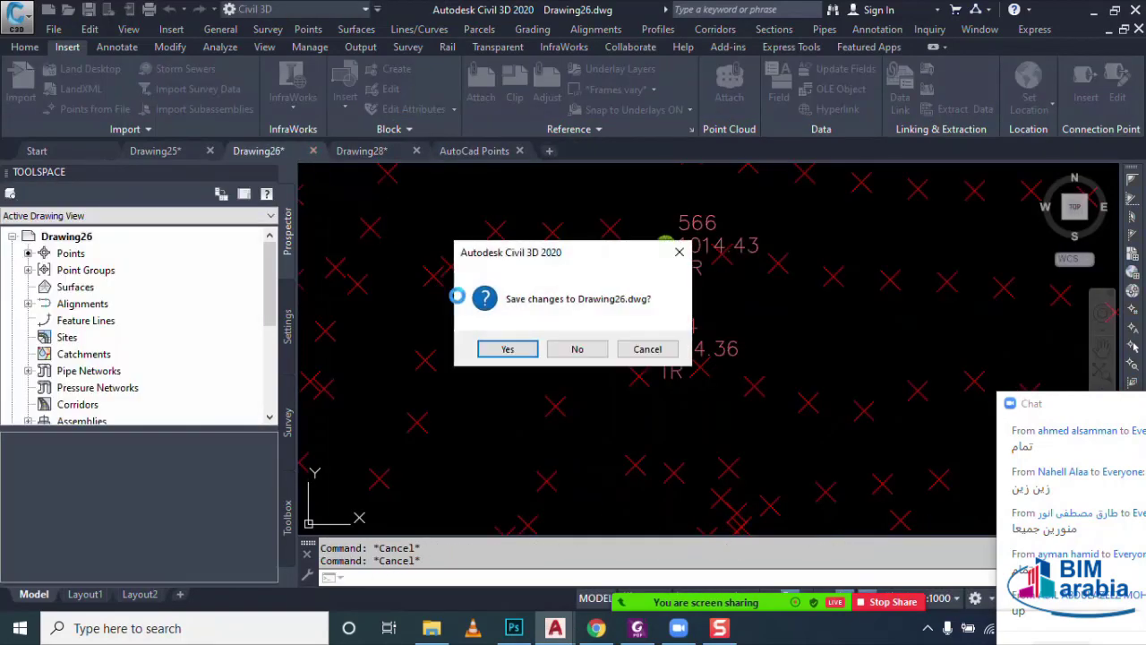
{"action": "left_click", "coordinate": [577, 347]}
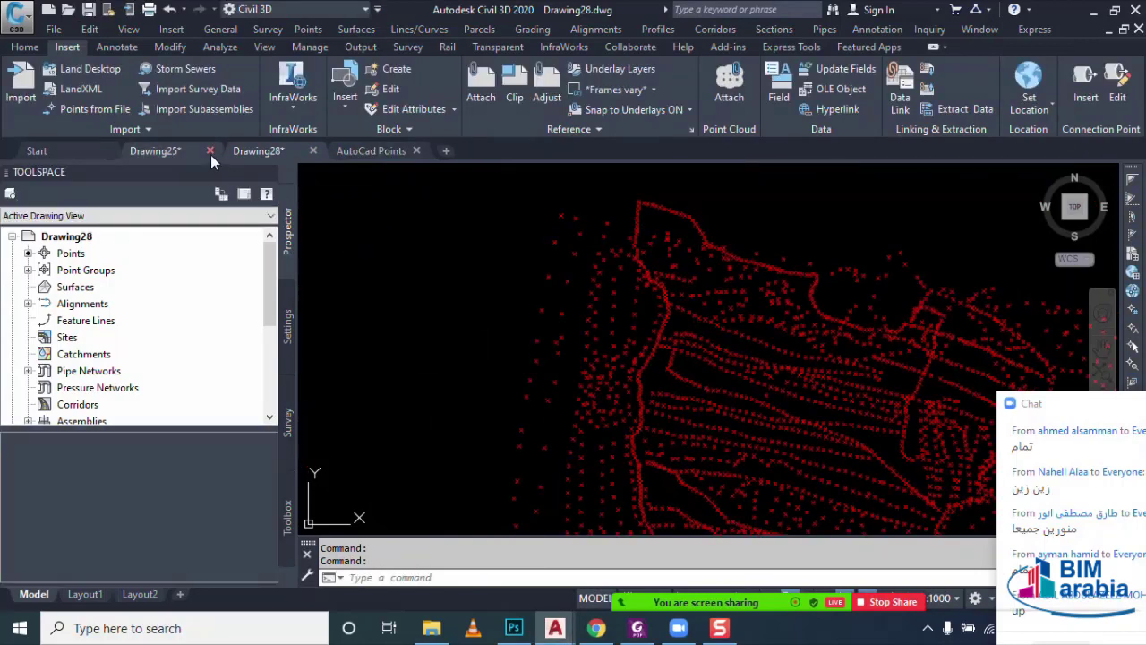
{"action": "left_click", "coordinate": [210, 150]}
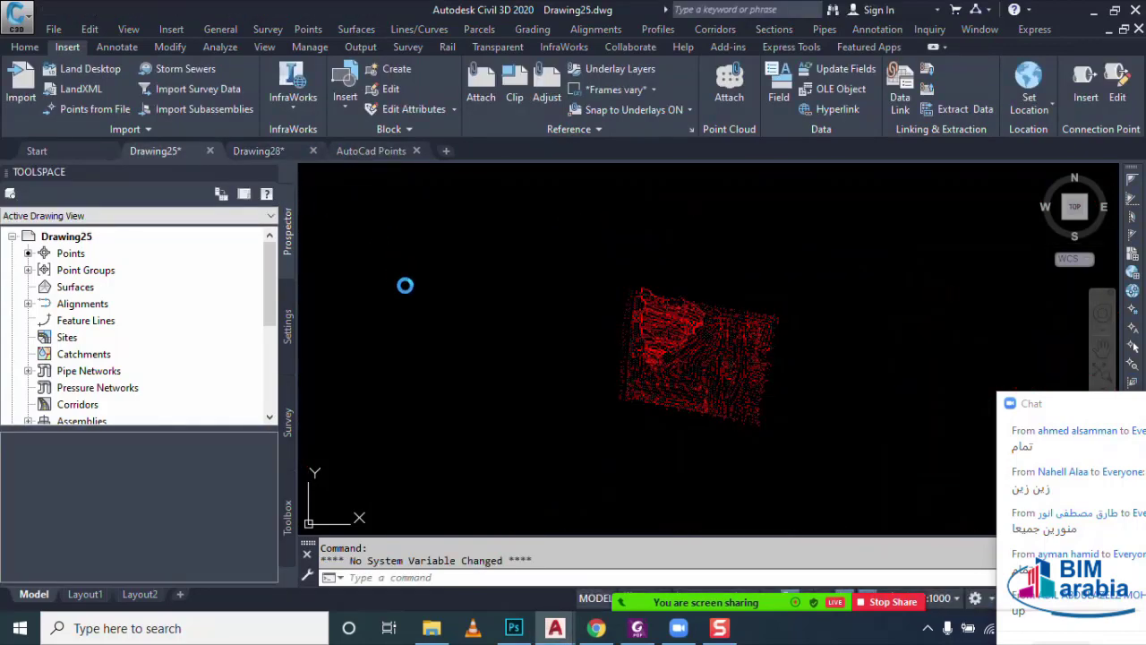
{"action": "left_click", "coordinate": [578, 348]}
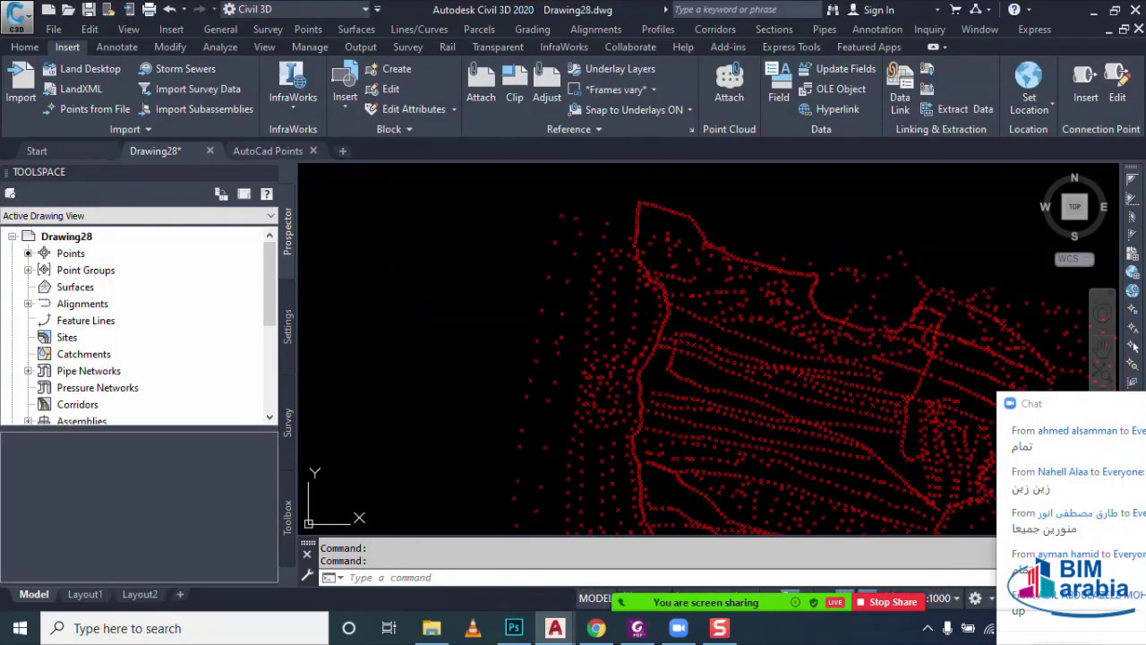
- Switch to AutoCad Points and zoom in on the road curves
{"action": "left_click", "coordinate": [268, 151]}
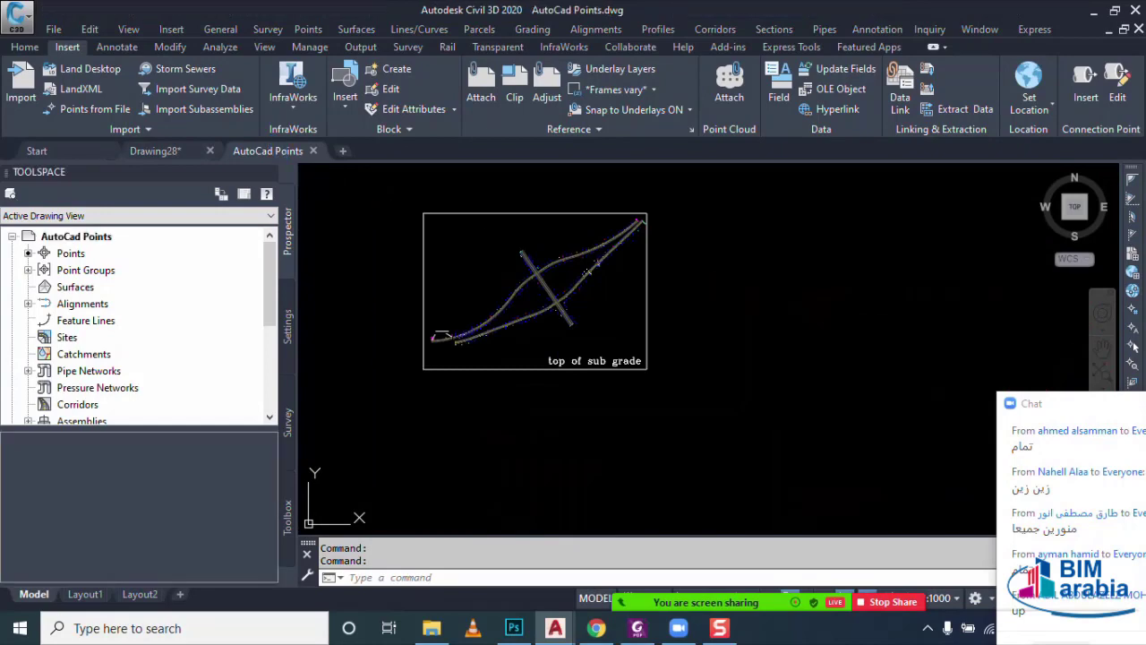
{"action": "middle_click_drag", "start_coordinate": [587, 272], "coordinate": [606, 307]}
{"action": "scroll", "coordinate": [606, 308], "scroll_direction": "up", "scroll_amount": 3}
{"action": "scroll", "coordinate": [607, 307], "scroll_direction": "up", "scroll_amount": 3}
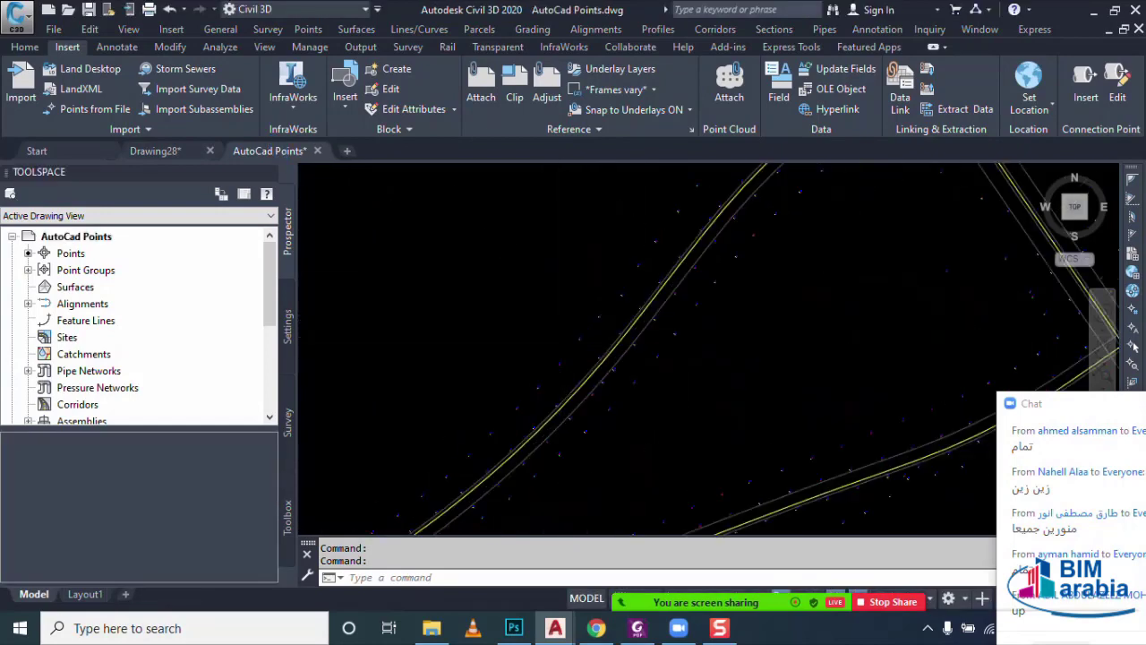
{"action": "scroll", "coordinate": [532, 409], "scroll_direction": "up", "scroll_amount": 2}
{"action": "scroll", "coordinate": [531, 410], "scroll_direction": "up", "scroll_amount": 2}
{"action": "scroll", "coordinate": [519, 386], "scroll_direction": "up", "scroll_amount": 2}
{"action": "scroll", "coordinate": [531, 387], "scroll_direction": "up", "scroll_amount": 2}
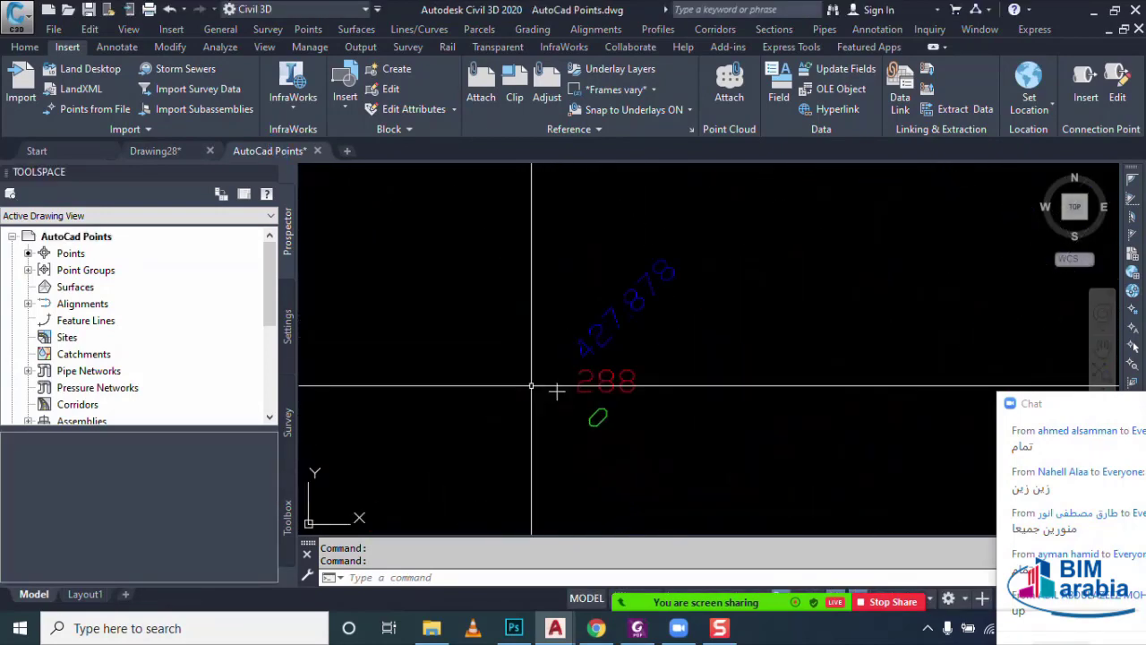
- Check point 288's properties (elevation 427.8781), then return to Drawing28
{"action": "left_click", "coordinate": [556, 391]}
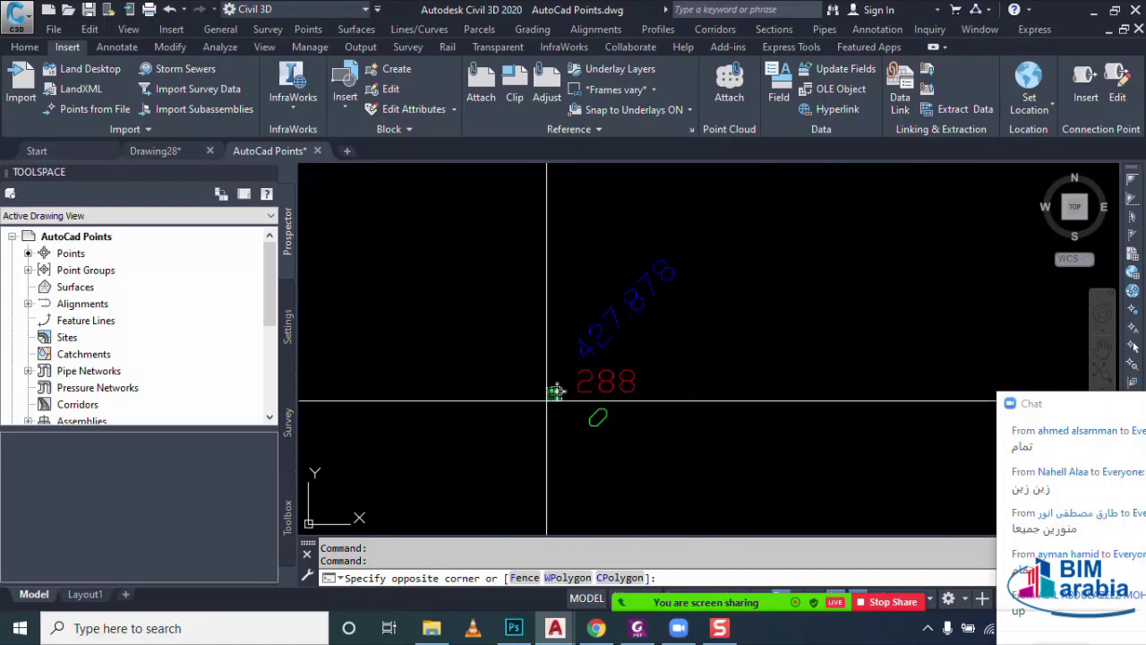
{"action": "left_click", "coordinate": [450, 432]}
{"action": "key", "text": "ctrl+1"}
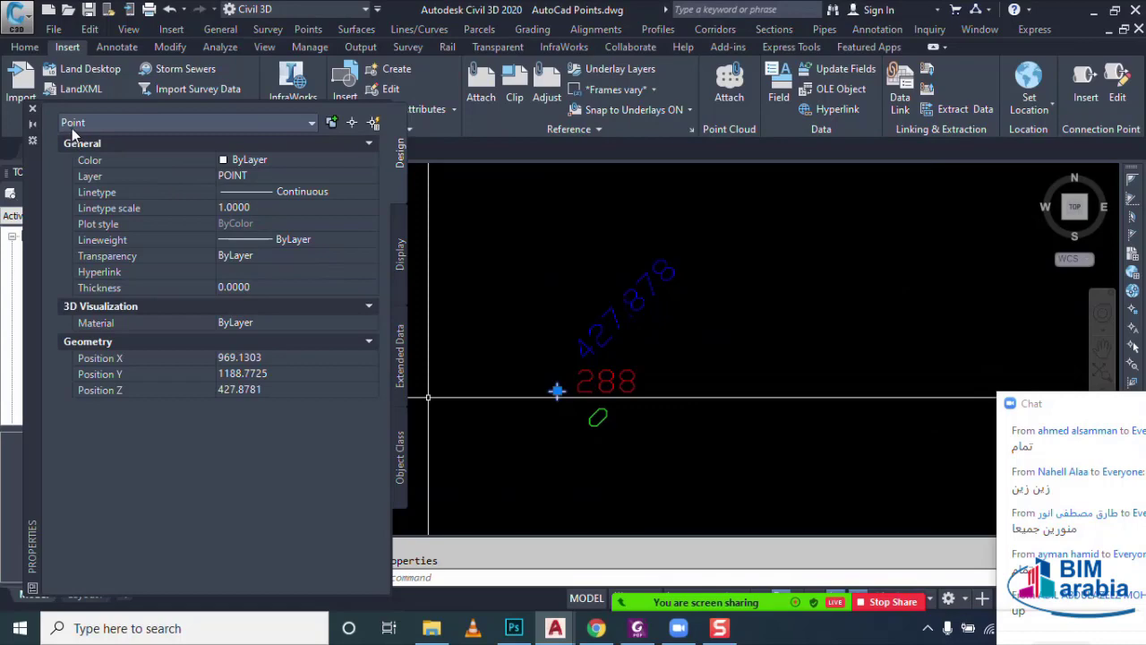
{"action": "left_click", "coordinate": [34, 109]}
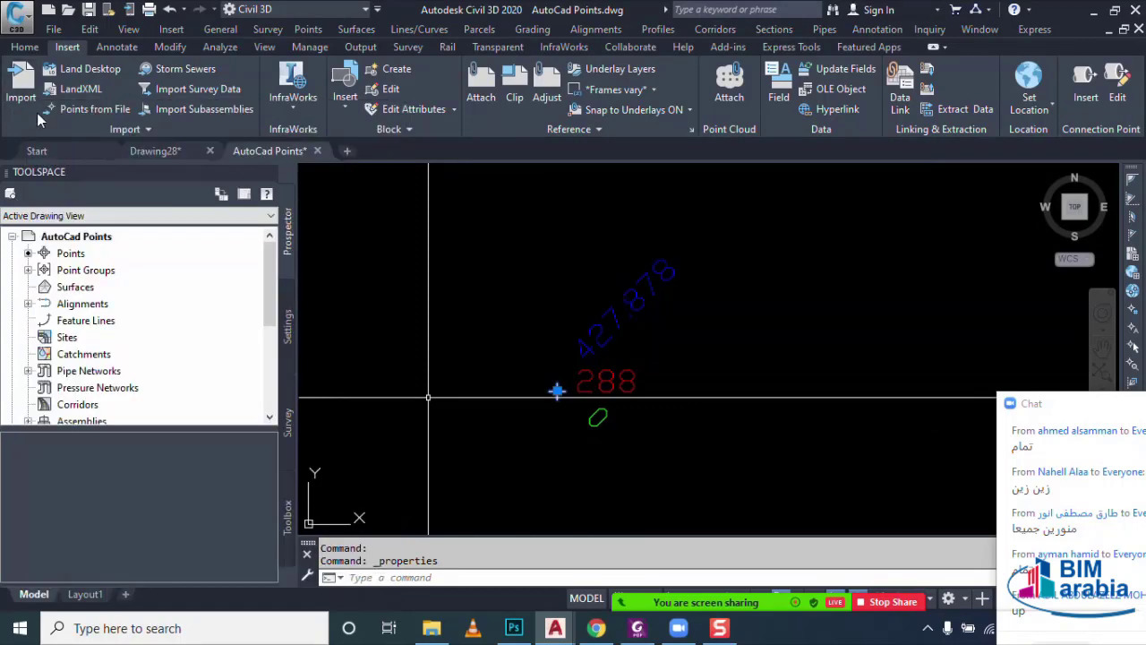
{"action": "left_click", "coordinate": [170, 150]}
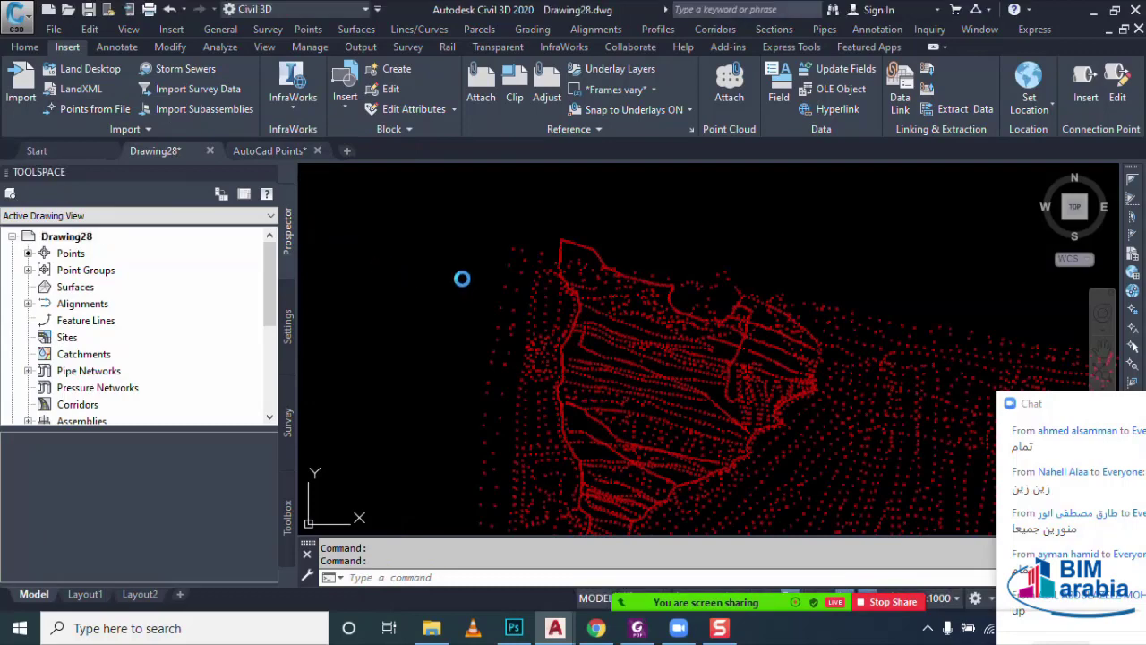
- Confirm a selected Drawing28 point is COGO Point 113 with description NGL
{"action": "scroll", "coordinate": [483, 289], "scroll_direction": "up", "scroll_amount": 3}
{"action": "left_click", "coordinate": [502, 302]}
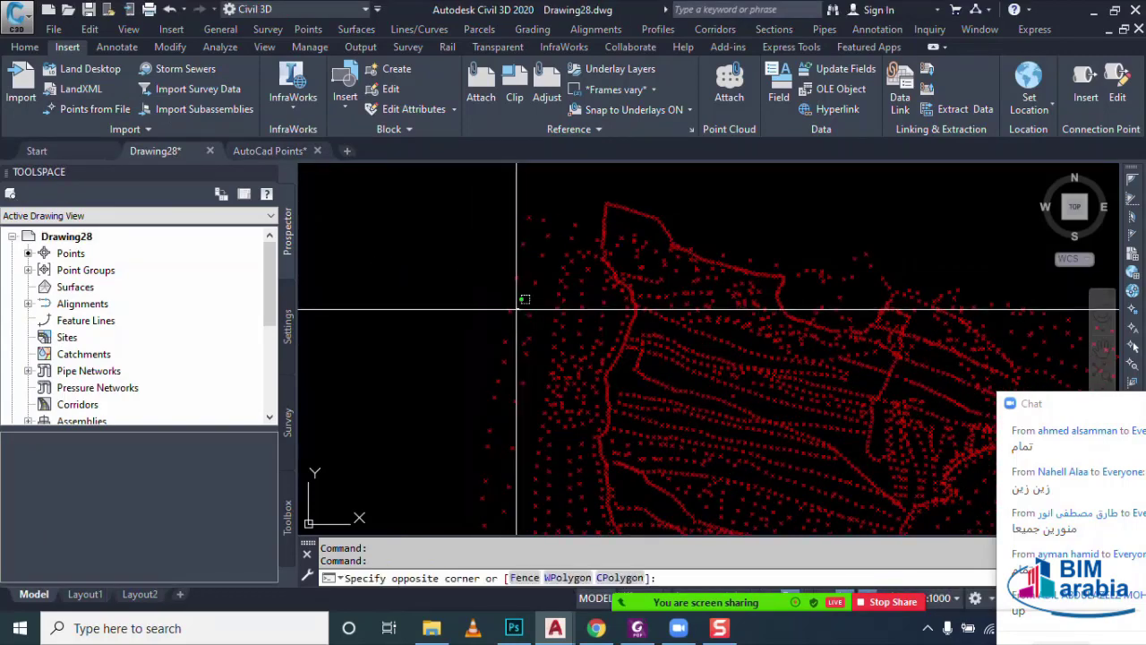
{"action": "left_click", "coordinate": [473, 325]}
{"action": "key", "text": "ctrl+1"}
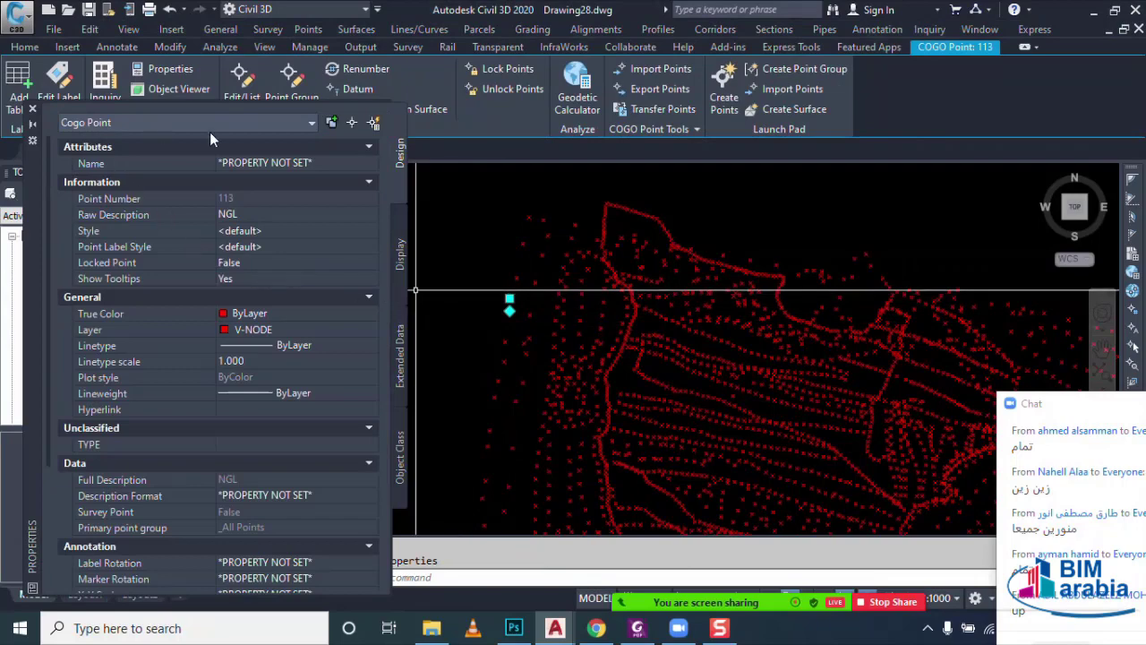
{"action": "left_click", "coordinate": [33, 109]}
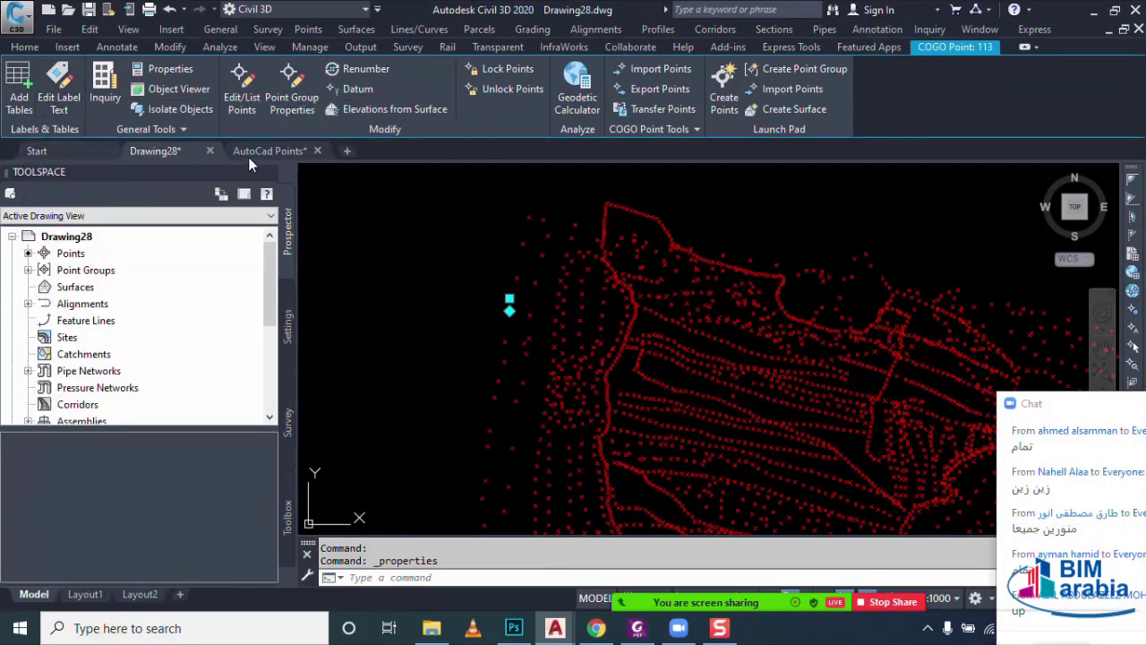
- Switch back to AutoCad Points and zoom out over the road layout
{"action": "left_click", "coordinate": [264, 149]}
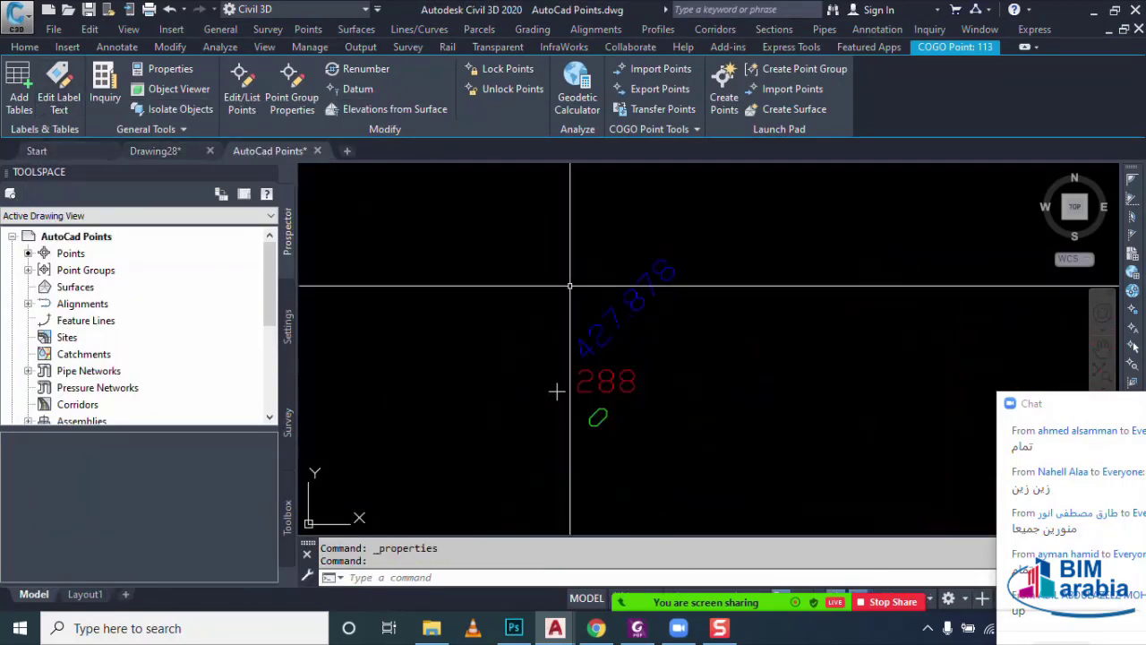
{"action": "scroll", "coordinate": [564, 376], "scroll_direction": "down", "scroll_amount": 5}
{"action": "scroll", "coordinate": [591, 325], "scroll_direction": "down", "scroll_amount": 3}
{"action": "scroll", "coordinate": [614, 384], "scroll_direction": "down", "scroll_amount": 3}
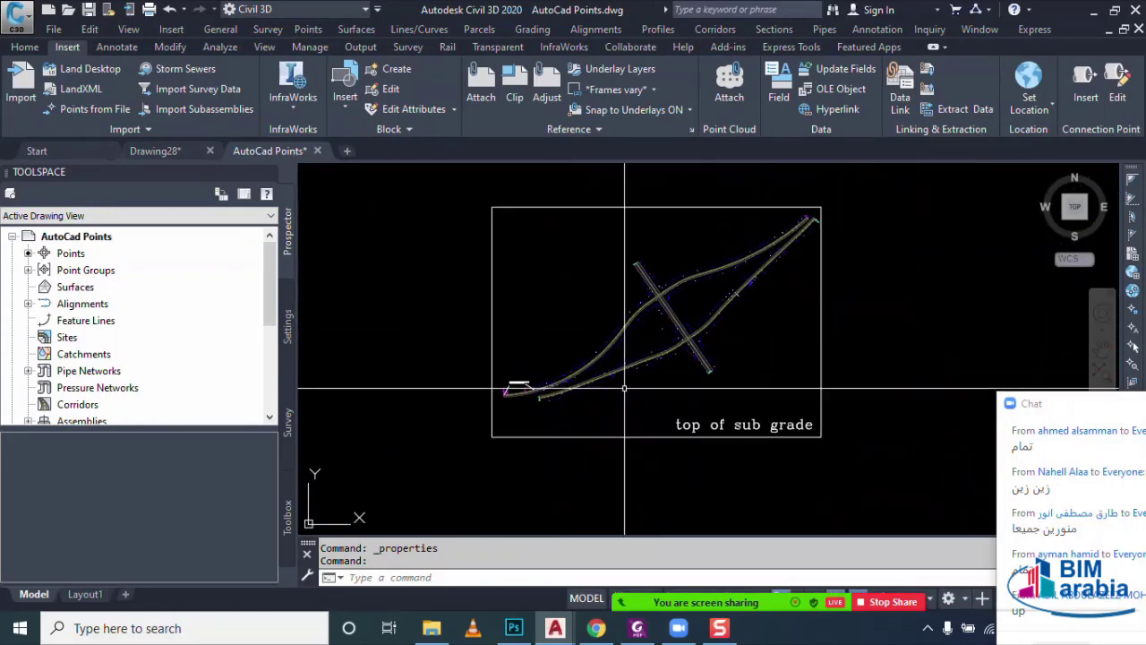
- Paste all AutoCad Points objects into new Drawing29 at original coordinates, then zoom extents
{"action": "key", "text": "ctrl+a"}
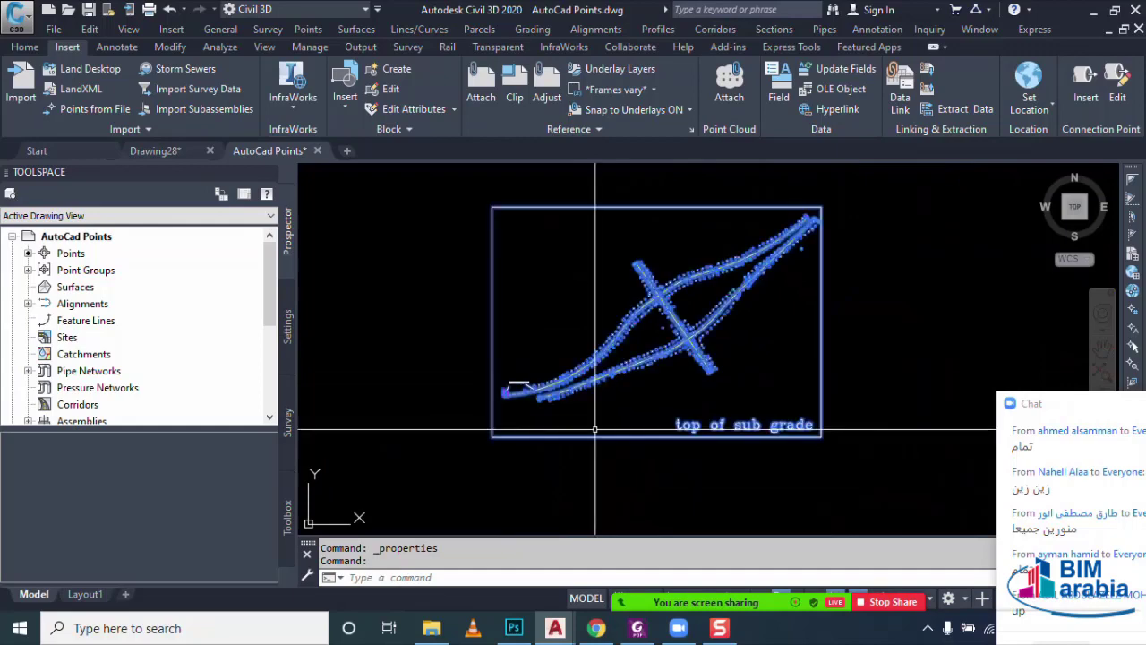
{"action": "key", "text": "ctrl+c"}
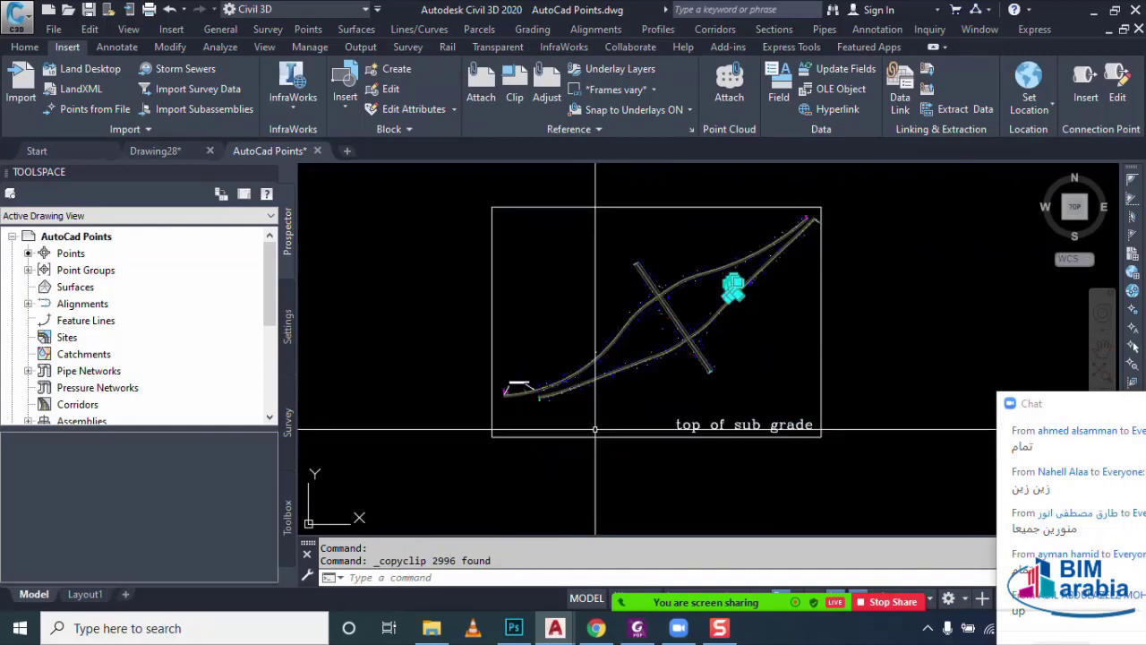
{"action": "left_click", "coordinate": [348, 152]}
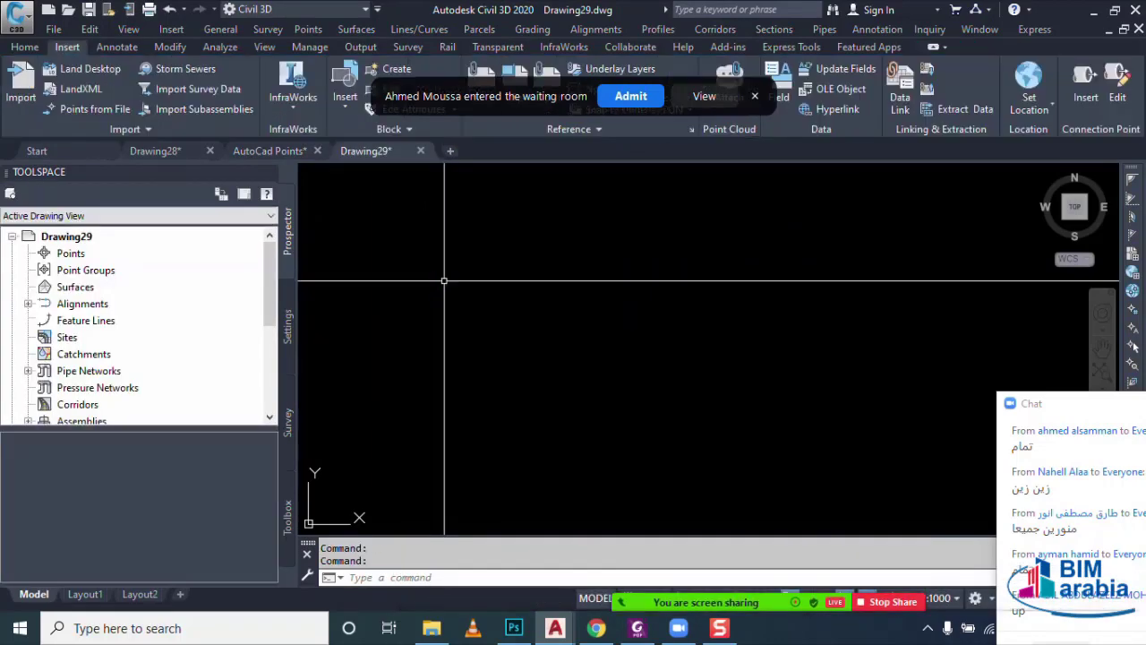
{"action": "right_click", "coordinate": [444, 284]}
{"action": "mouse_move", "coordinate": [495, 335]}
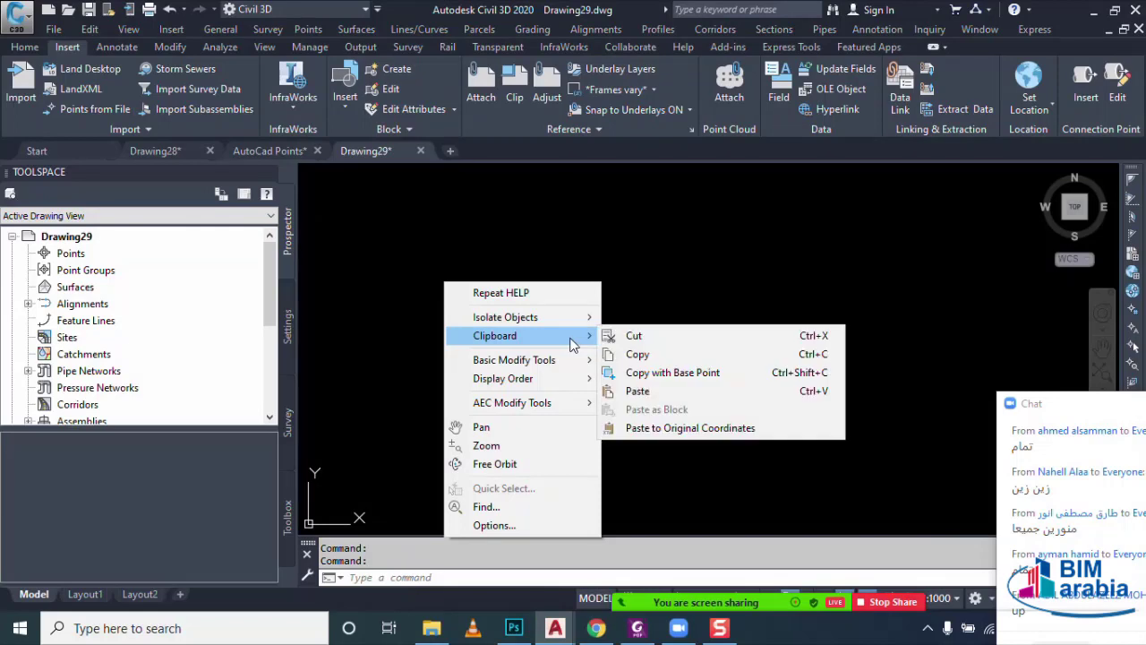
{"action": "left_click", "coordinate": [658, 427]}
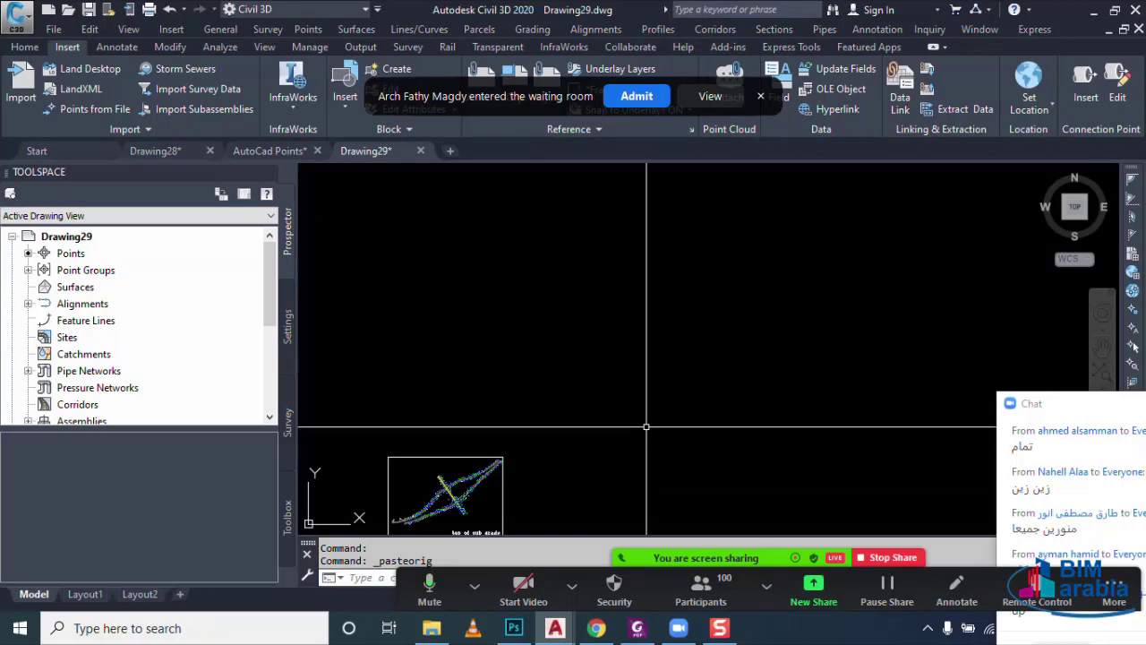
{"action": "type", "text": "ze"}
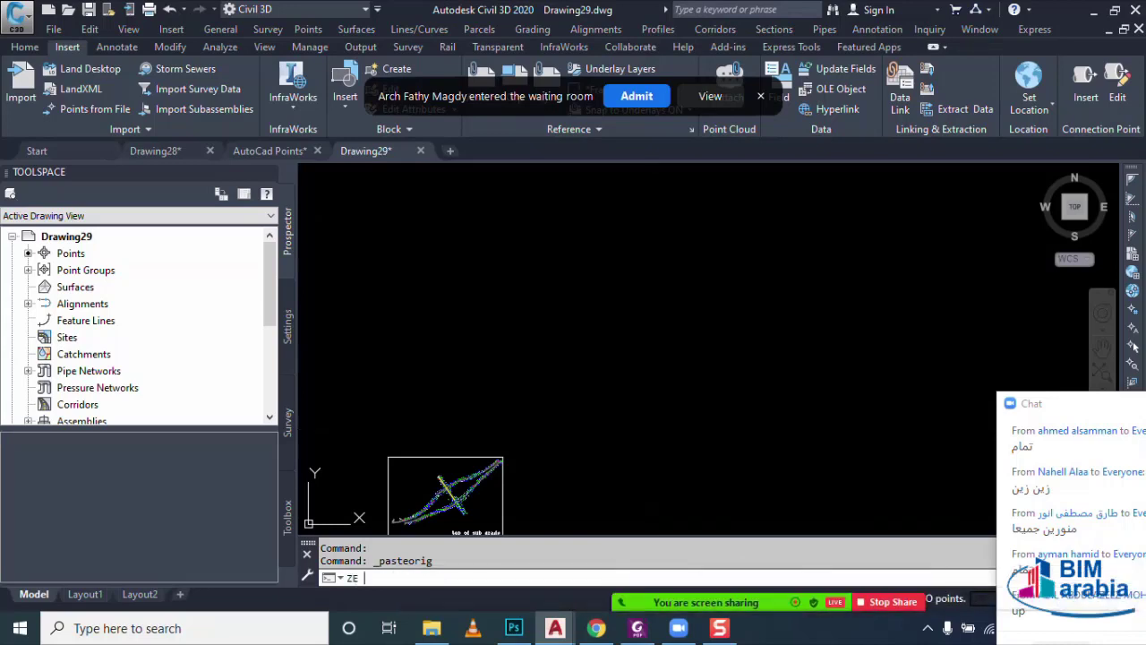
{"action": "key", "text": "Return"}
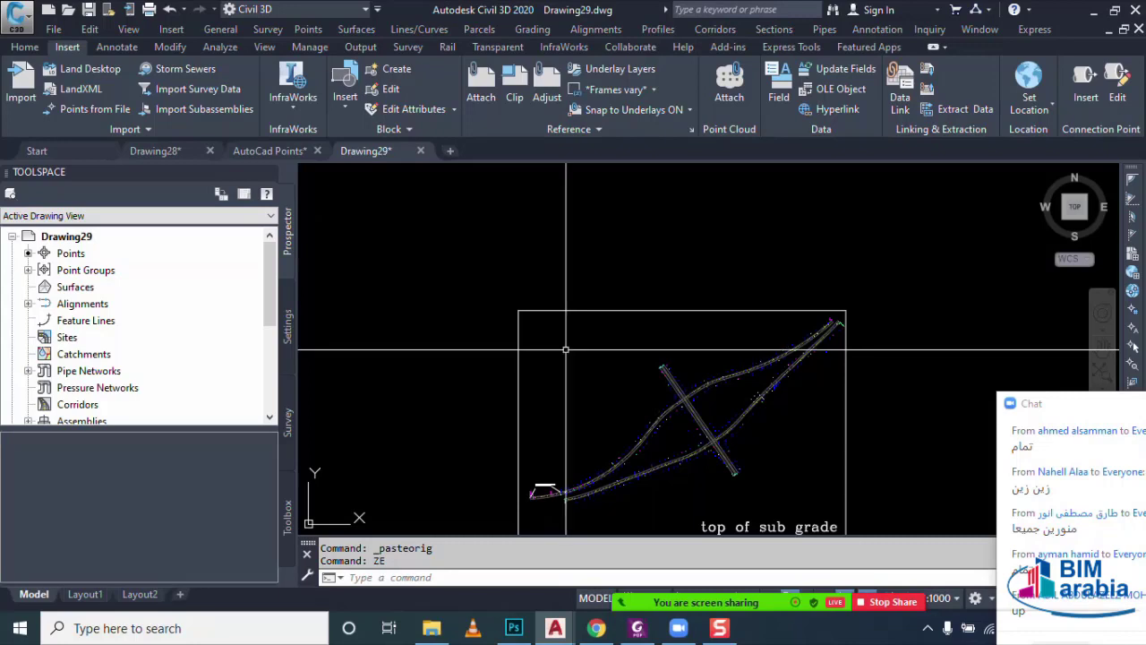
- Draw a circle centred on the frame corner in Drawing29 and copy it
{"action": "type", "text": "c"}
{"action": "key", "text": "Return"}
{"action": "left_click", "coordinate": [518, 311]}
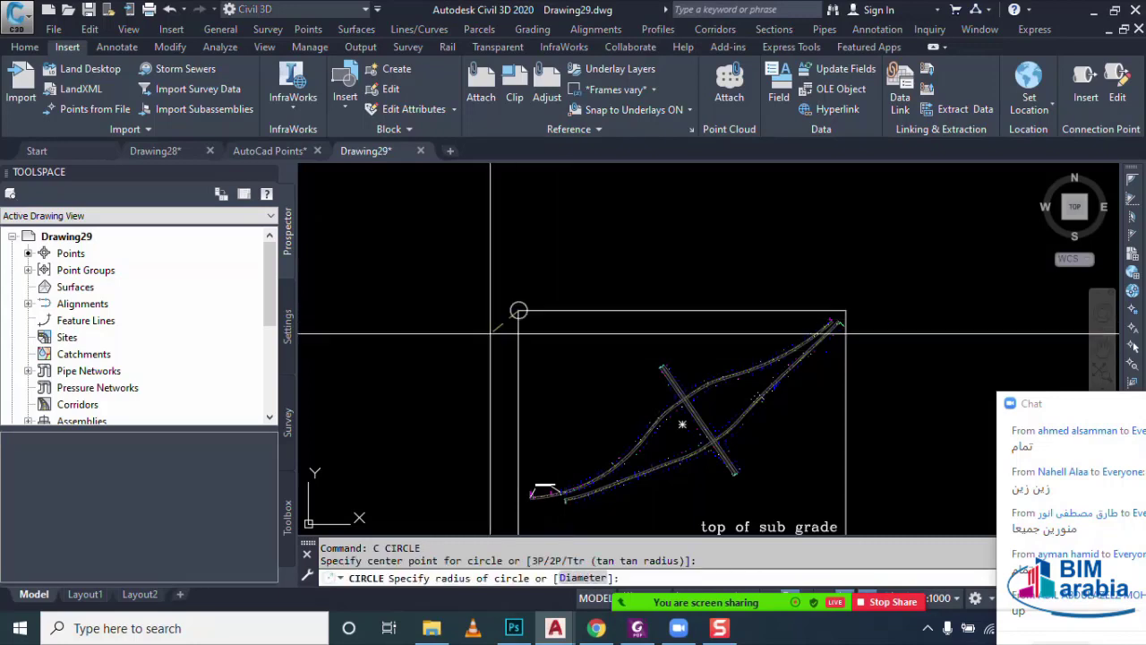
{"action": "left_click", "coordinate": [417, 259]}
{"action": "left_click", "coordinate": [445, 353]}
{"action": "left_click", "coordinate": [421, 394]}
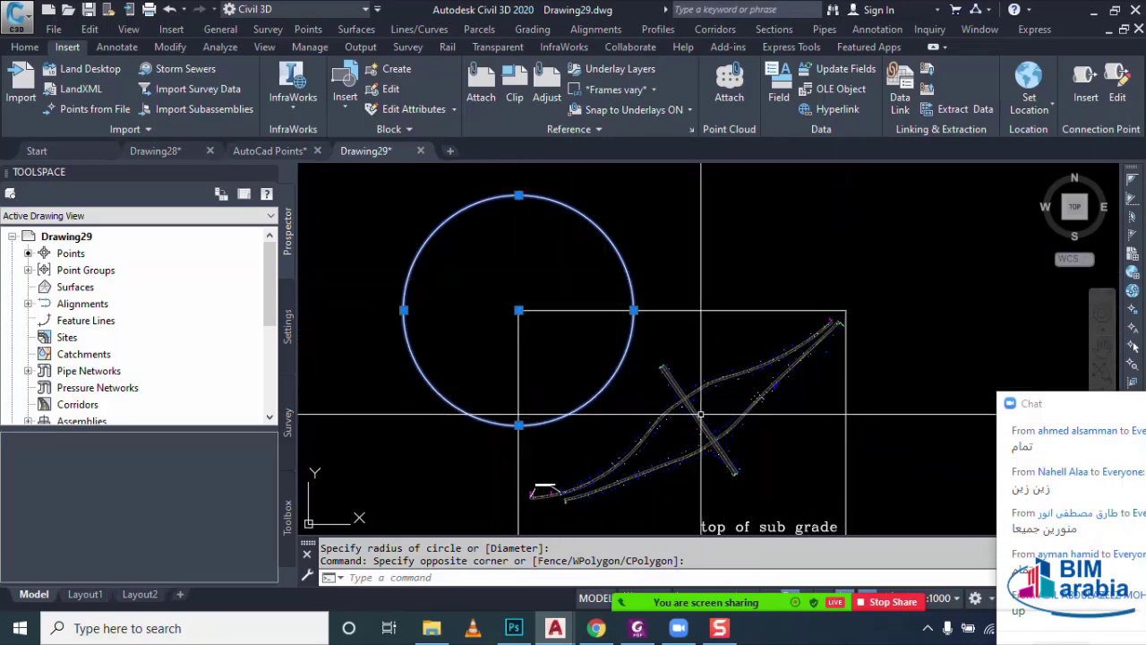
{"action": "key", "text": "ctrl+c"}
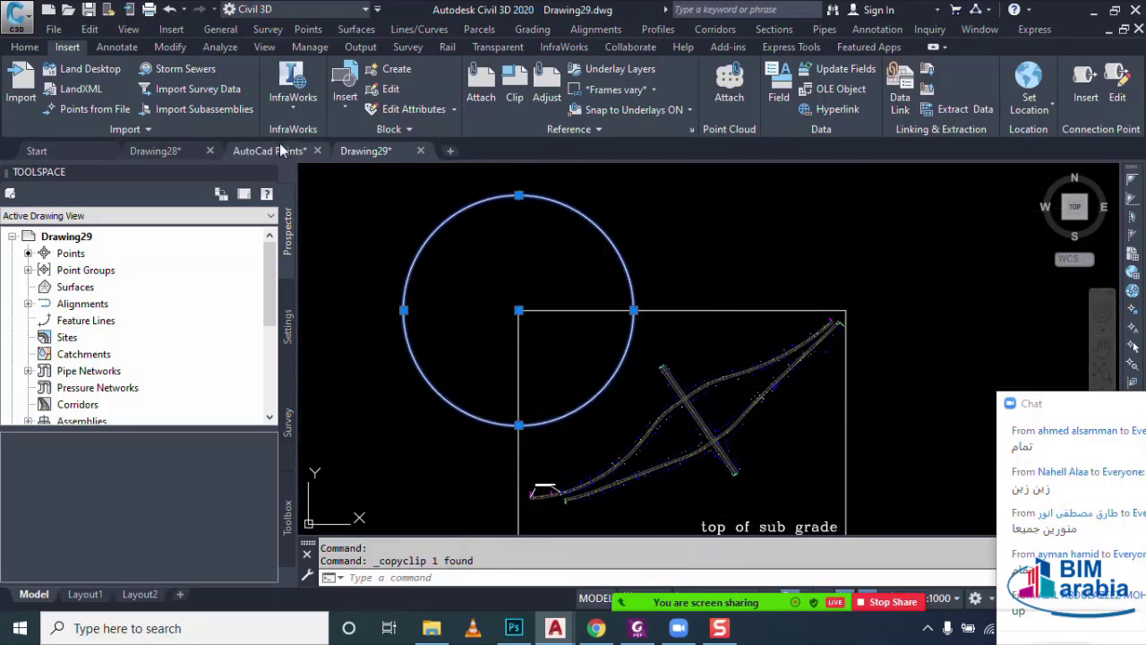
- Paste the circle into AutoCad Points at its original coordinates and select it
{"action": "left_click", "coordinate": [268, 151]}
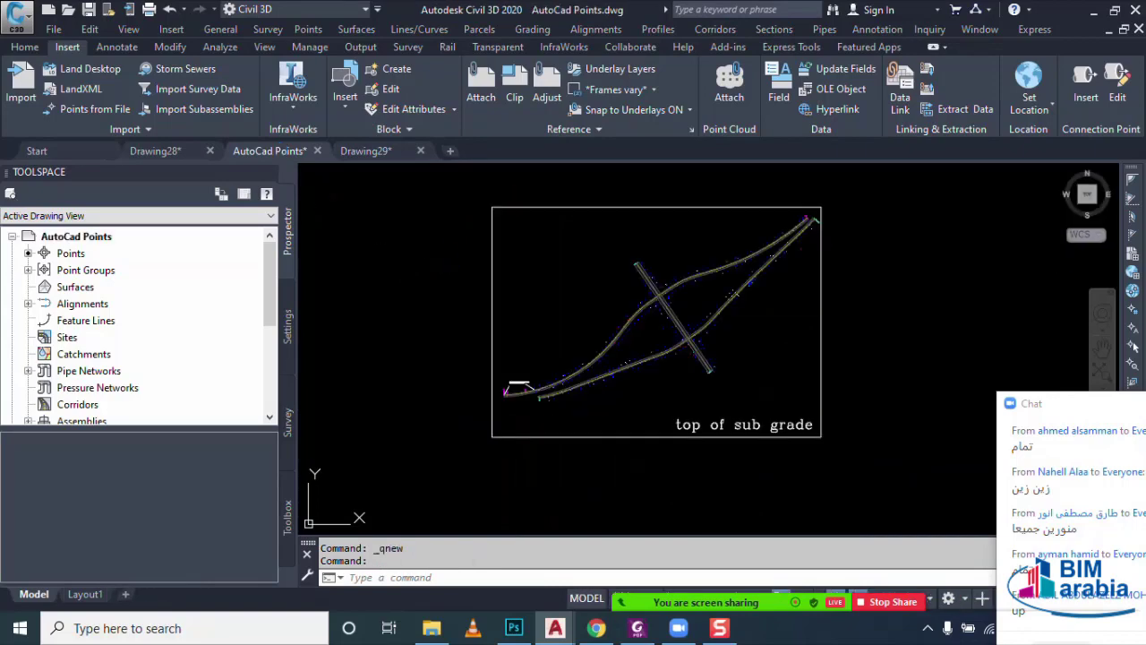
{"action": "right_click", "coordinate": [447, 264]}
{"action": "mouse_move", "coordinate": [497, 334]}
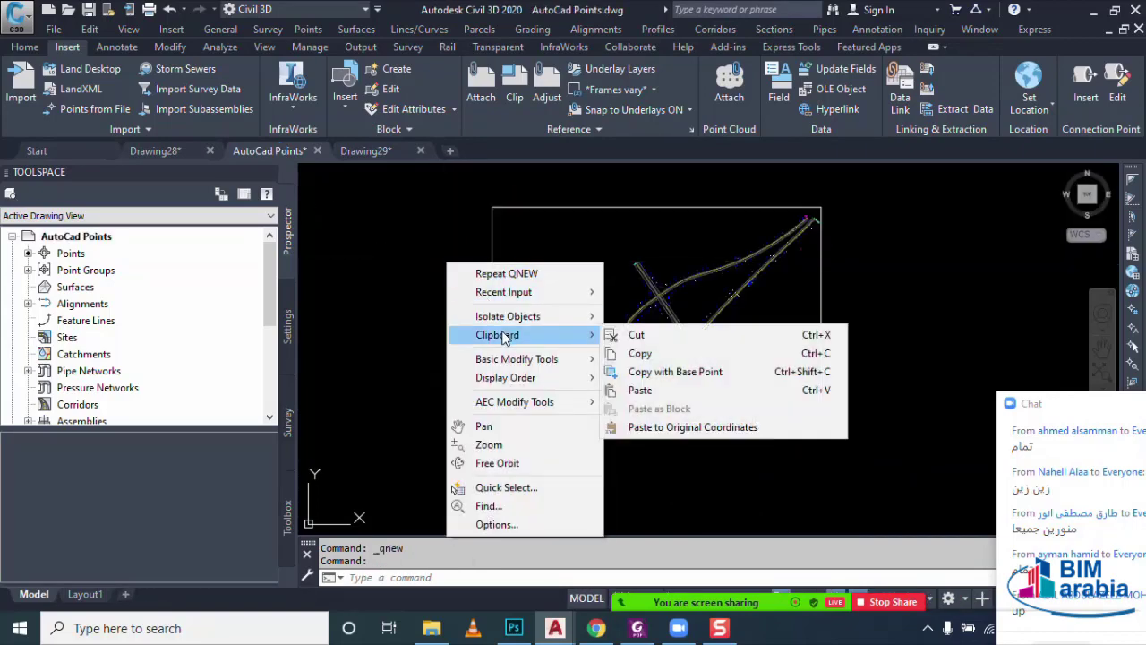
{"action": "left_click", "coordinate": [689, 427]}
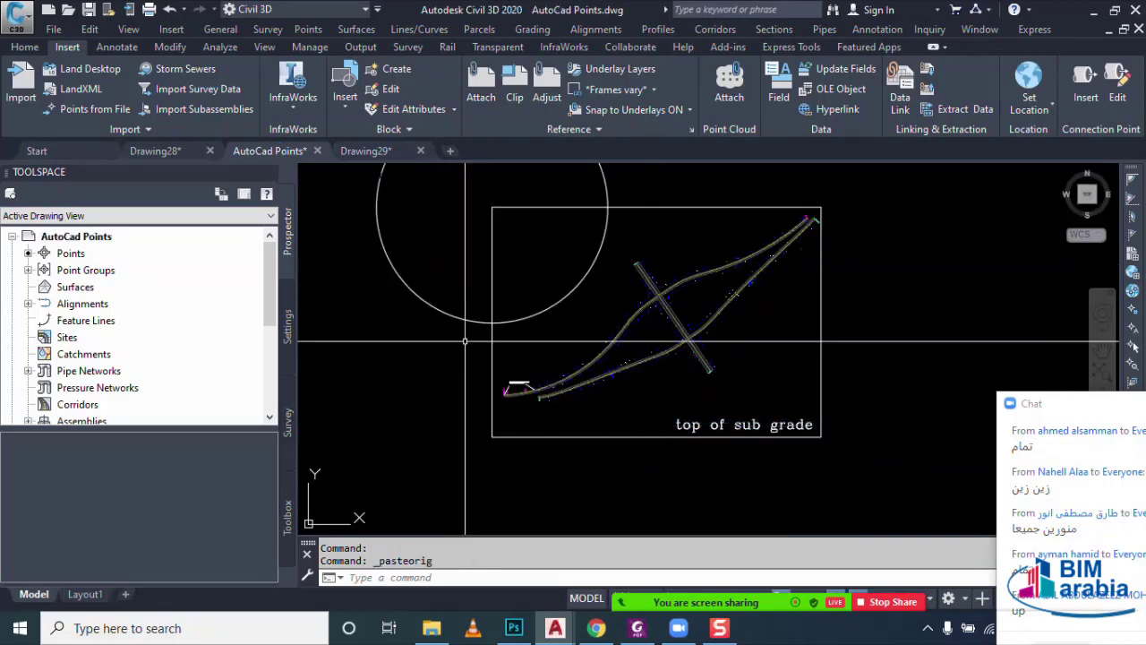
{"action": "left_click_drag", "start_coordinate": [465, 342], "coordinate": [403, 277]}
{"action": "middle_click_drag", "start_coordinate": [486, 185], "coordinate": [489, 278]}
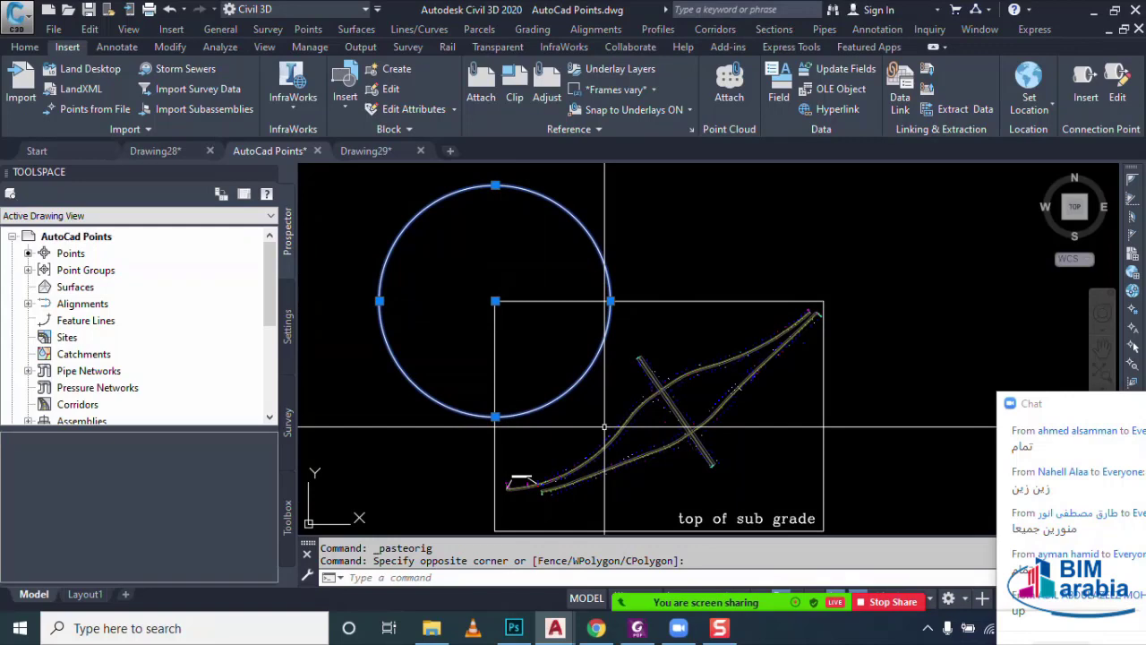
{"action": "scroll", "coordinate": [495, 301], "scroll_direction": "up", "scroll_amount": 2}
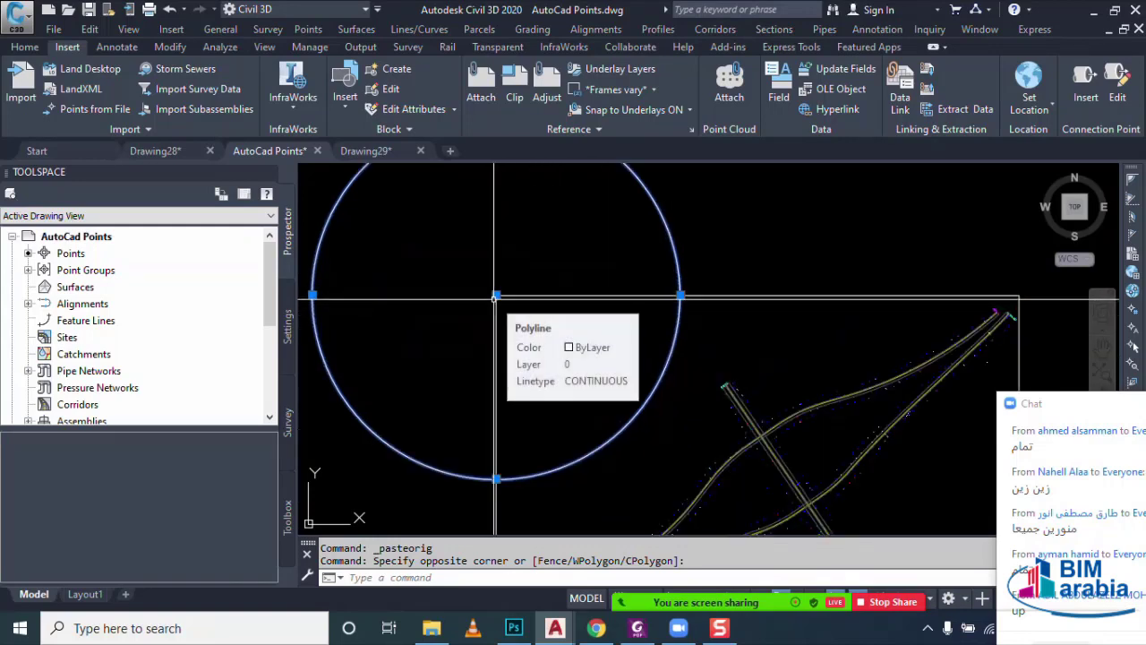
{"action": "scroll", "coordinate": [495, 295], "scroll_direction": "down", "scroll_amount": 3}
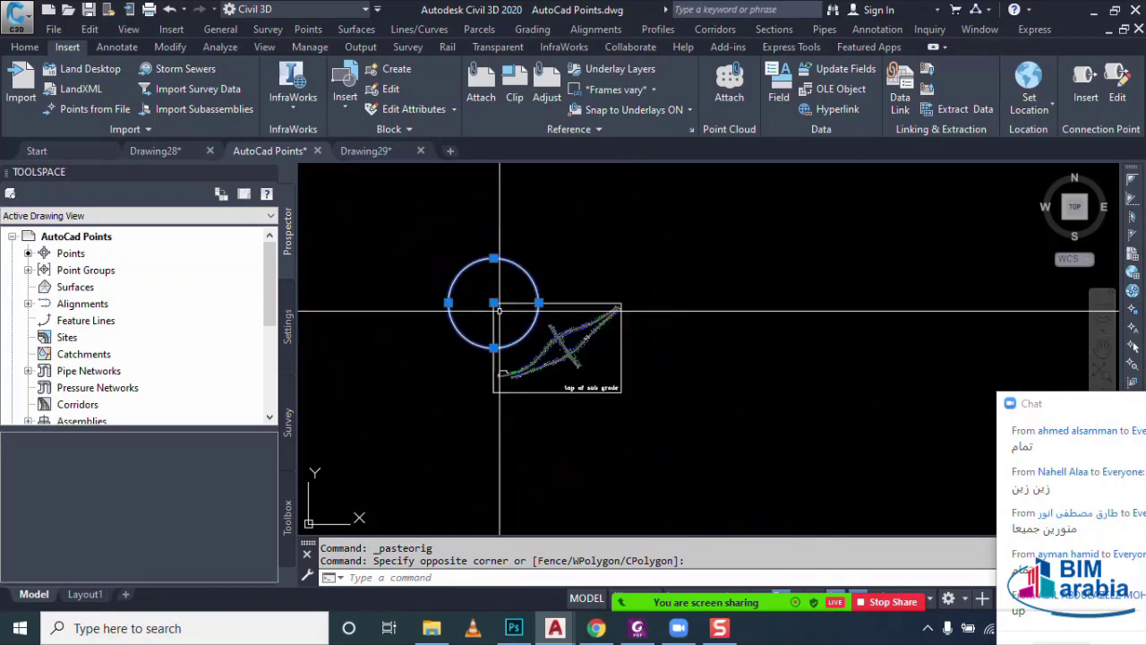
- Delete the pasted circle from AutoCad Points and compare positions with Drawing29
{"action": "key", "text": "ctrl+v"}
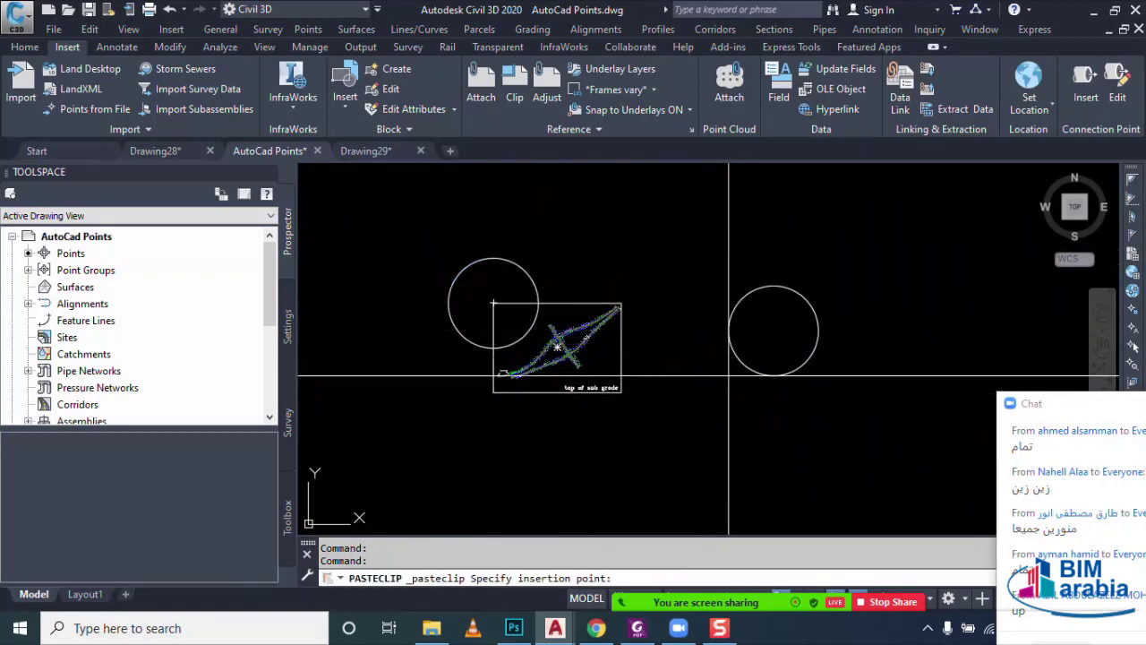
{"action": "key", "text": "Escape"}
{"action": "right_click", "coordinate": [716, 360]}
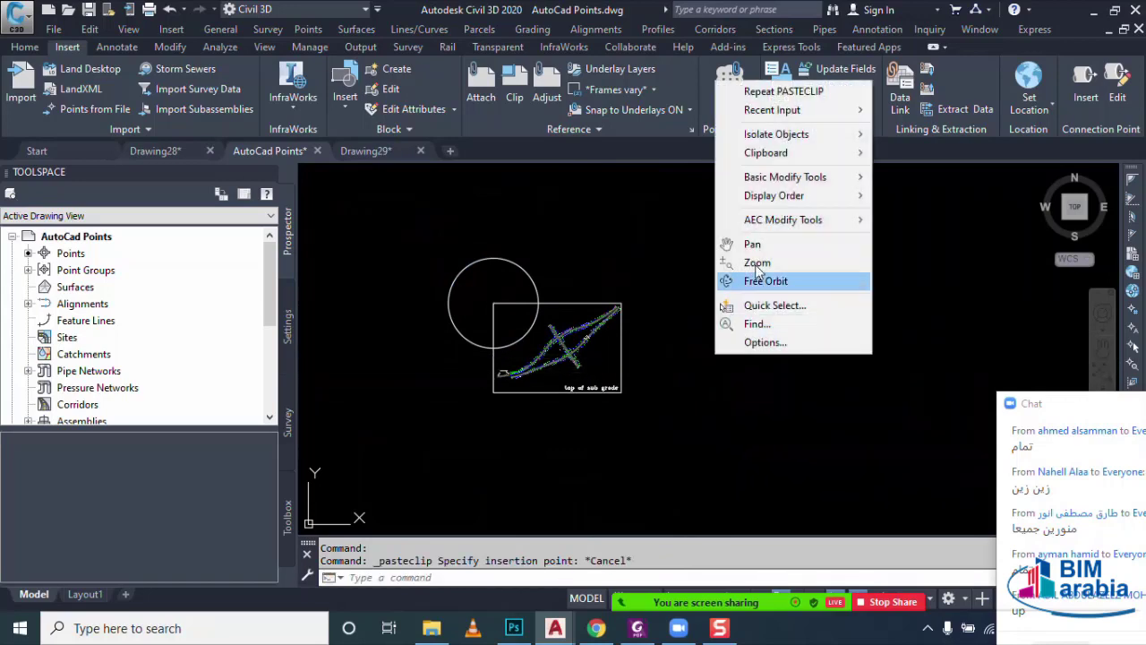
{"action": "mouse_move", "coordinate": [765, 152]}
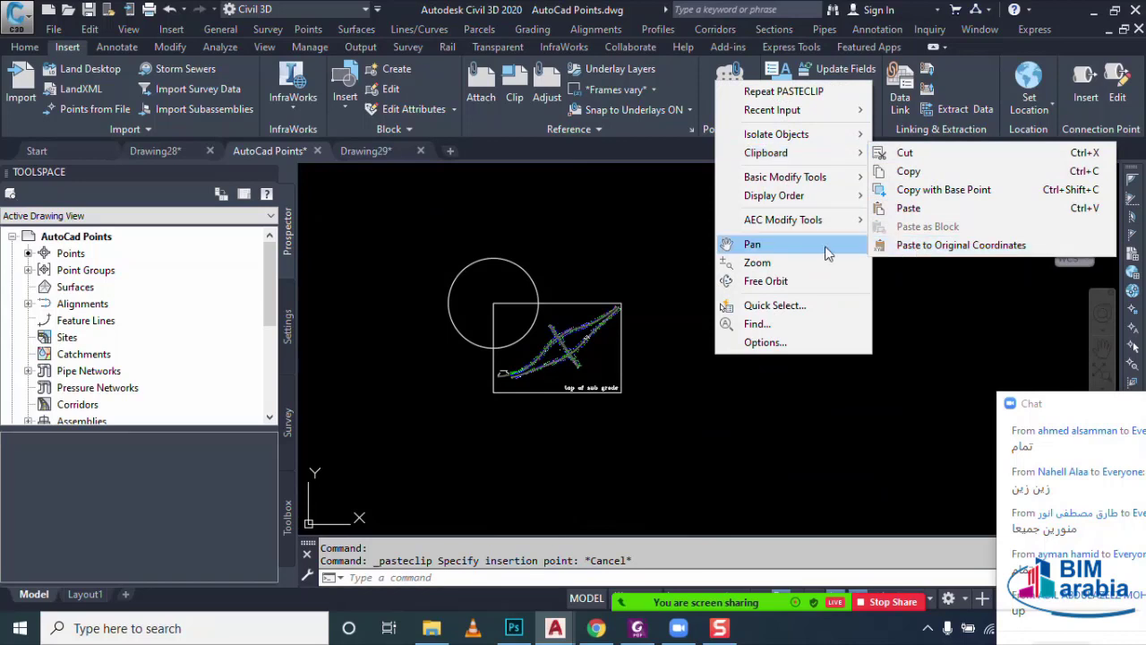
{"action": "left_click", "coordinate": [656, 265]}
{"action": "key", "text": "Escape"}
{"action": "scroll", "coordinate": [627, 258], "scroll_direction": "down", "scroll_amount": 2}
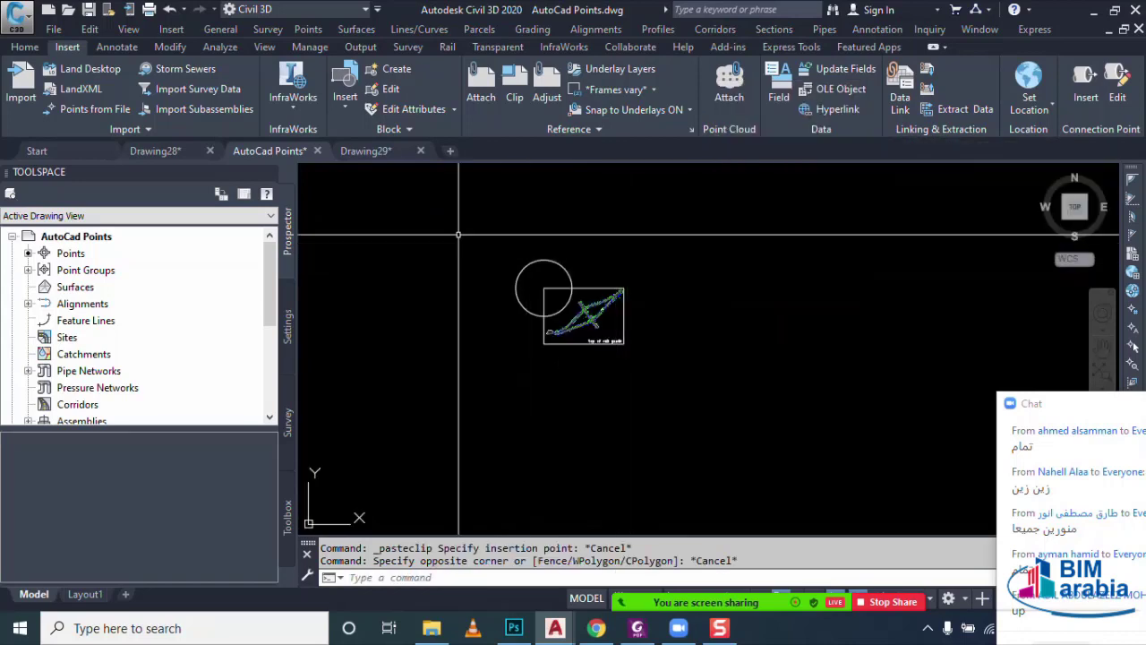
{"action": "left_click", "coordinate": [519, 302]}
{"action": "left_click", "coordinate": [488, 325]}
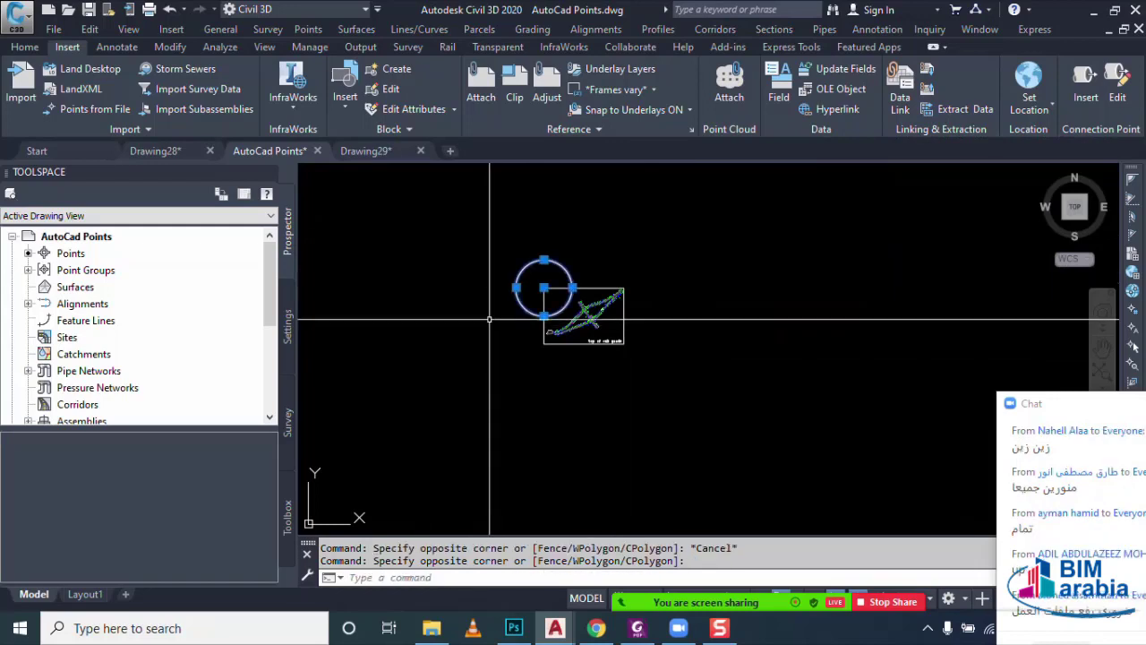
{"action": "key", "text": "Delete"}
{"action": "left_click", "coordinate": [366, 151]}
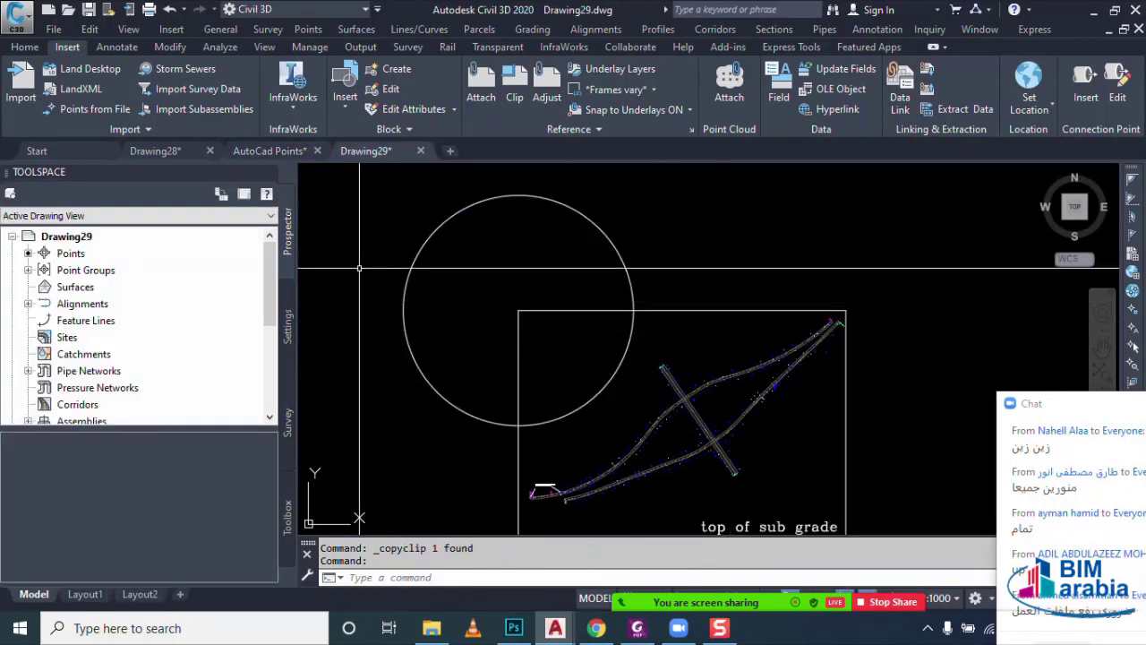
{"action": "left_click", "coordinate": [299, 154]}
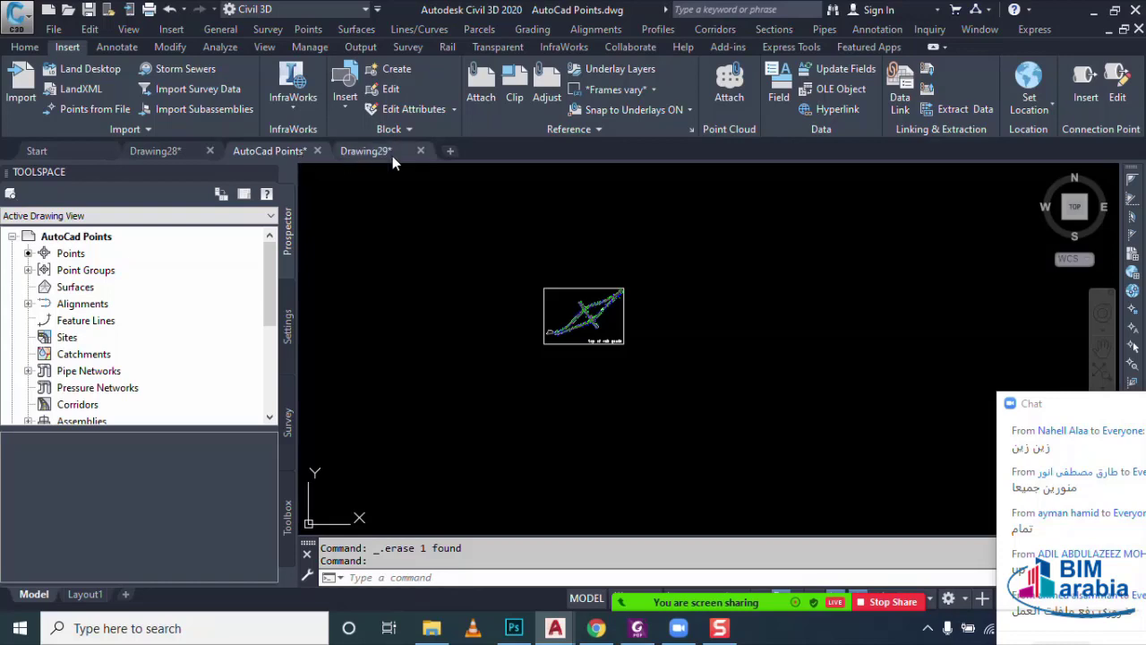
- Expand Point Groups in Prospector to list the _All Points group's points
{"action": "left_click", "coordinate": [90, 274]}
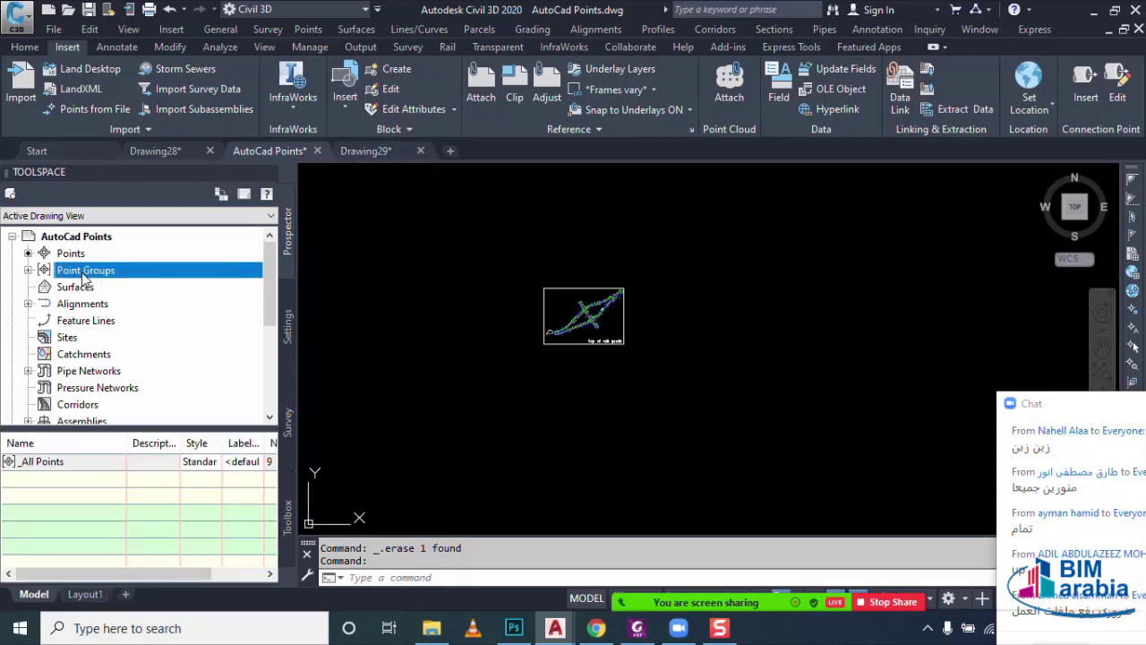
{"action": "left_click", "coordinate": [29, 271]}
{"action": "left_click", "coordinate": [90, 289]}
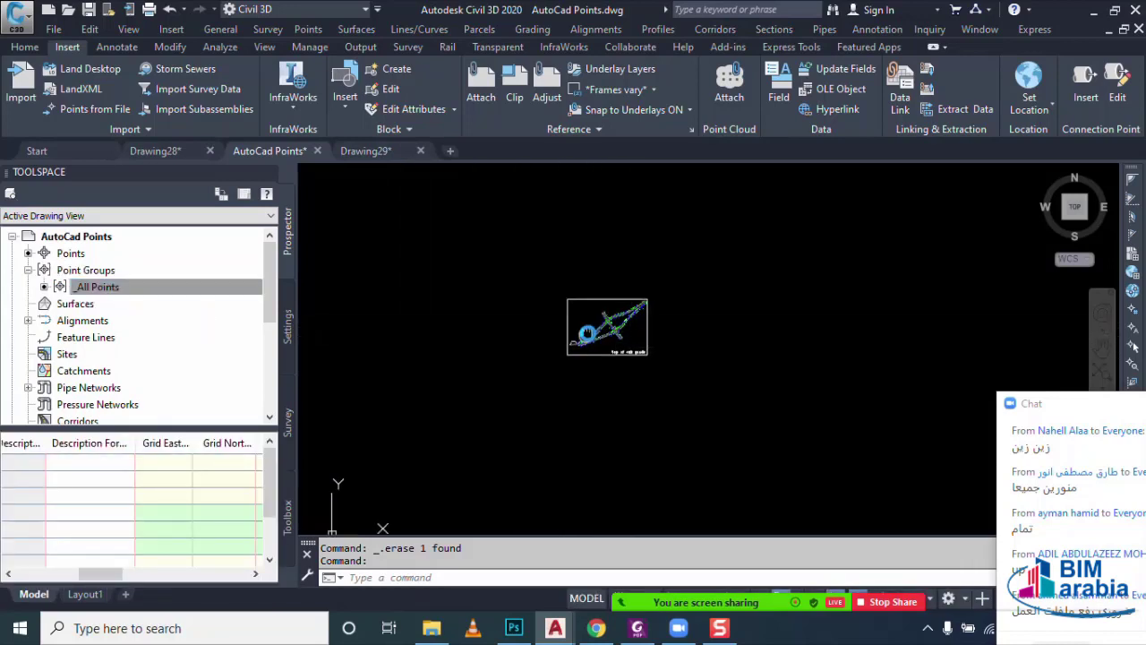
{"action": "scroll", "coordinate": [617, 325], "scroll_direction": "up", "scroll_amount": 1}
{"action": "scroll", "coordinate": [617, 305], "scroll_direction": "up", "scroll_amount": 3}
{"action": "scroll", "coordinate": [616, 295], "scroll_direction": "up", "scroll_amount": 1}
{"action": "middle_click_drag", "start_coordinate": [617, 292], "coordinate": [736, 342]}
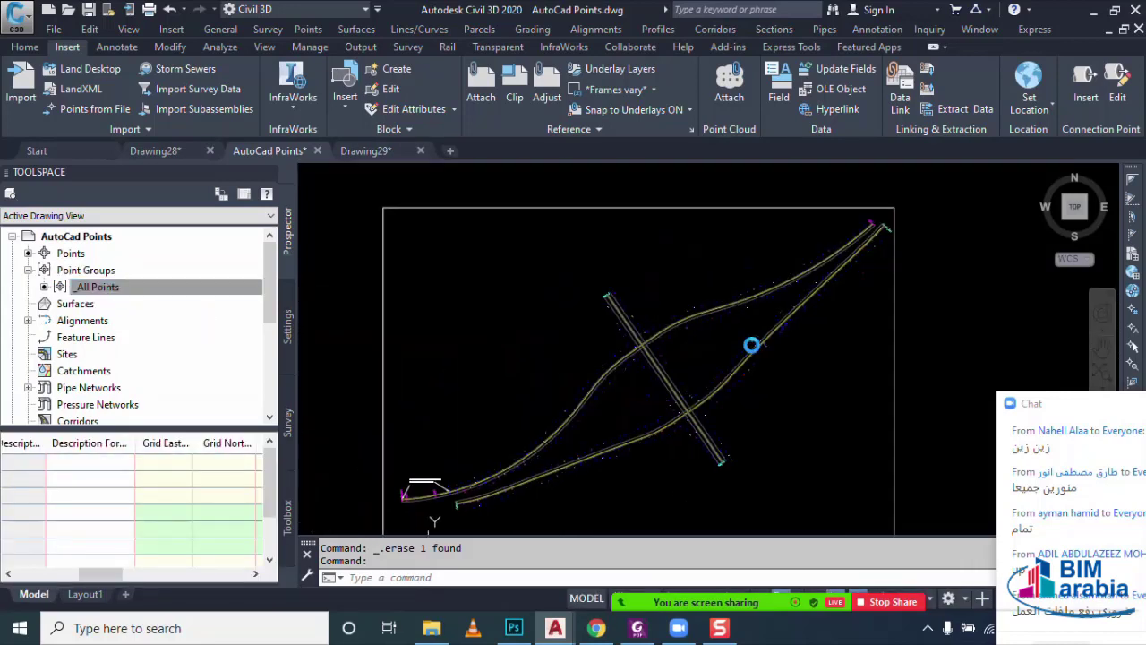
- Select all nine _All Points COGO points and review their properties
{"action": "right_click", "coordinate": [96, 291]}
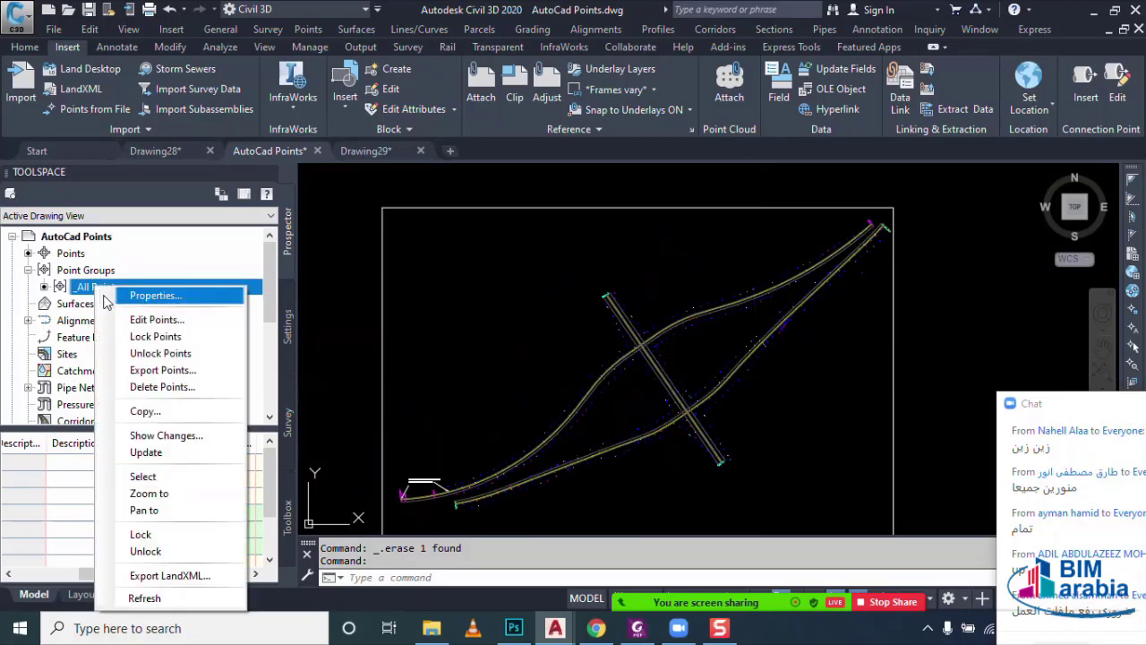
{"action": "left_click", "coordinate": [161, 476]}
{"action": "scroll", "coordinate": [758, 335], "scroll_direction": "up", "scroll_amount": 3}
{"action": "scroll", "coordinate": [766, 313], "scroll_direction": "up", "scroll_amount": 2}
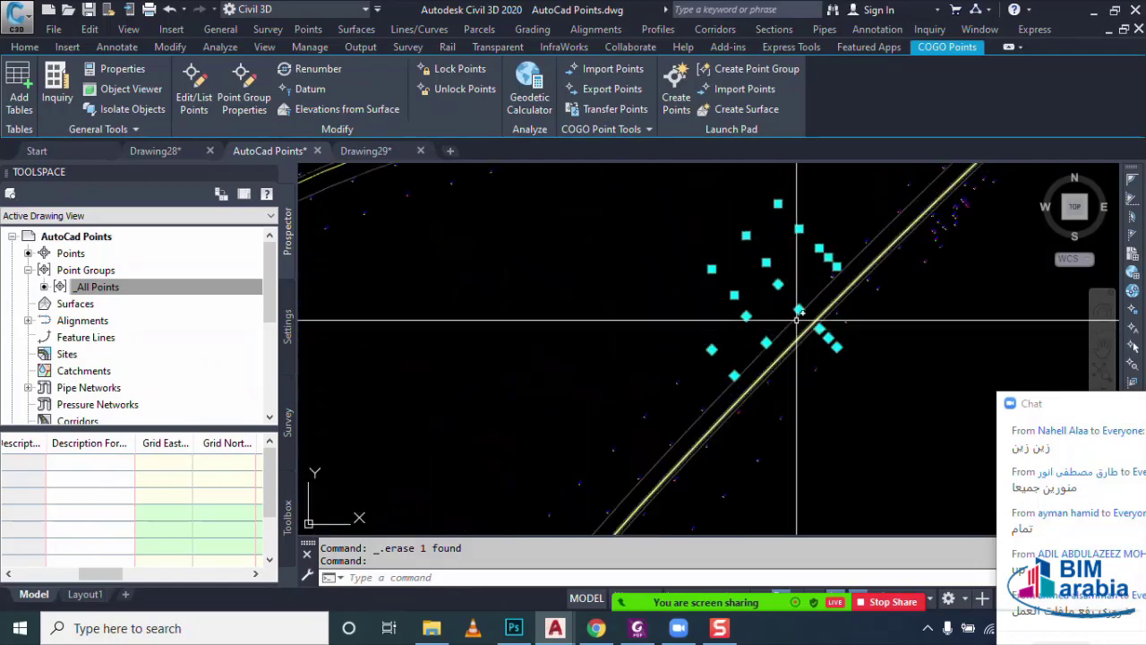
{"action": "scroll", "coordinate": [774, 287], "scroll_direction": "up", "scroll_amount": 3}
{"action": "scroll", "coordinate": [776, 280], "scroll_direction": "up", "scroll_amount": 3}
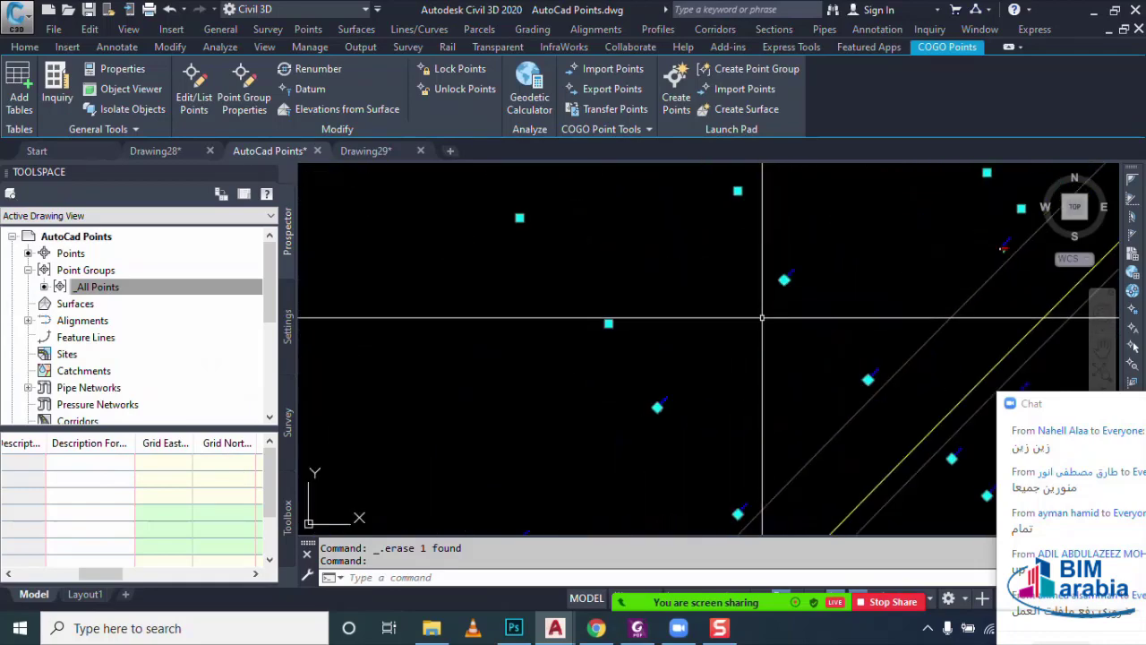
{"action": "key", "text": "ctrl+1"}
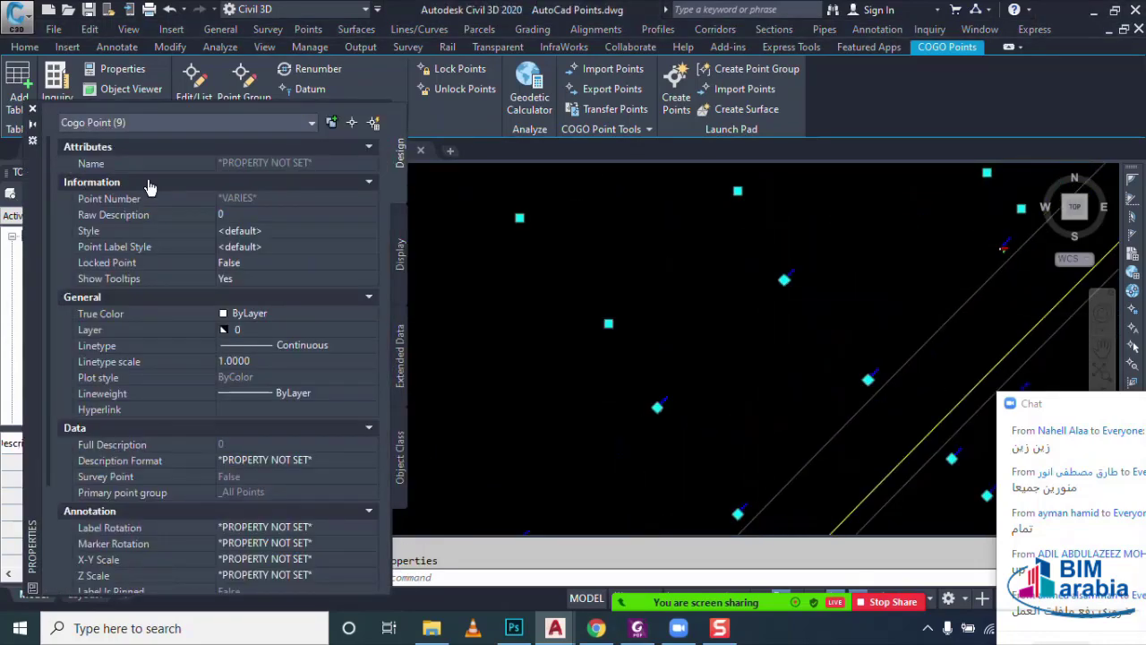
{"action": "left_click", "coordinate": [33, 110]}
{"action": "left_click", "coordinate": [72, 288]}
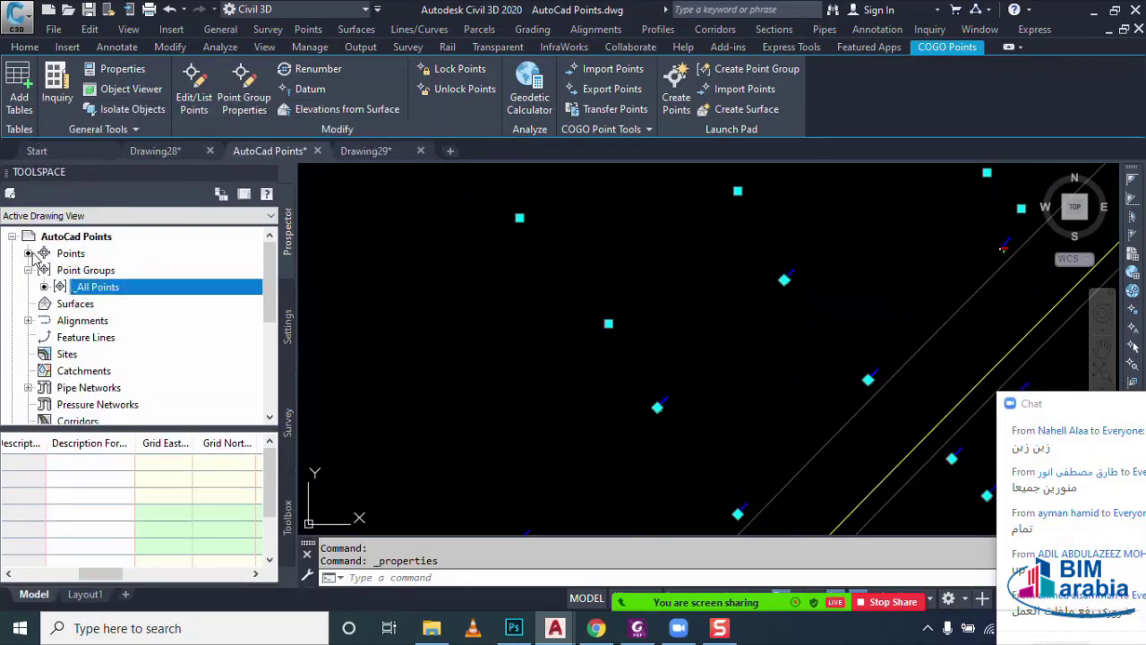
{"action": "right_click", "coordinate": [143, 297]}
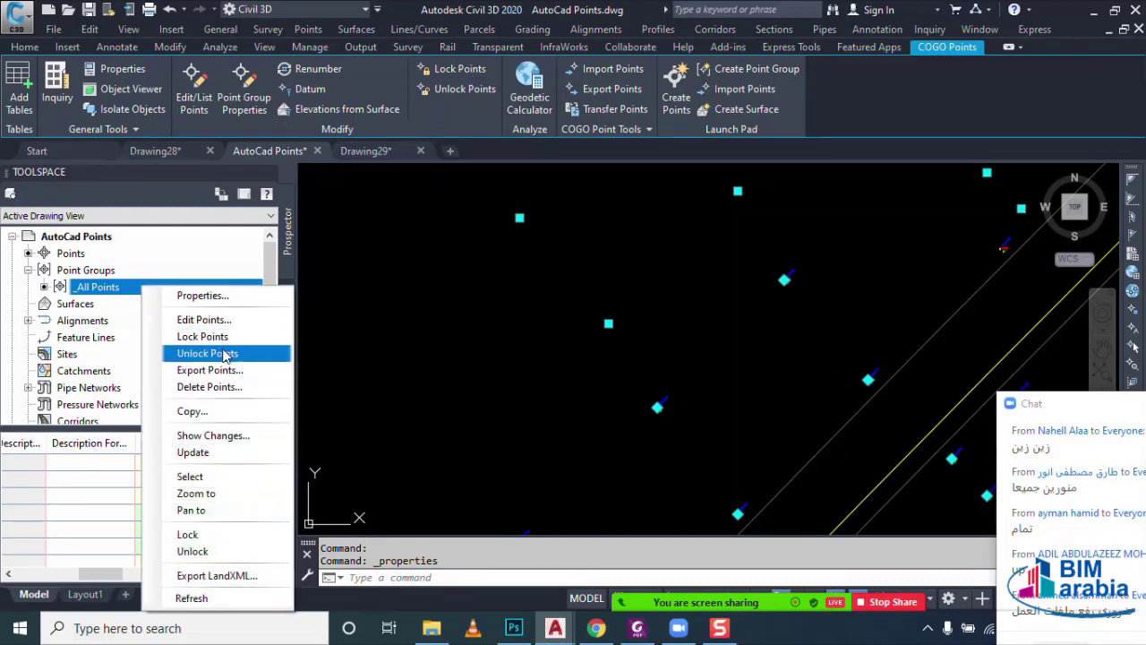
- Set the _All Points group's point label style to Standard, keeping the Standard point style
{"action": "left_click", "coordinate": [214, 296]}
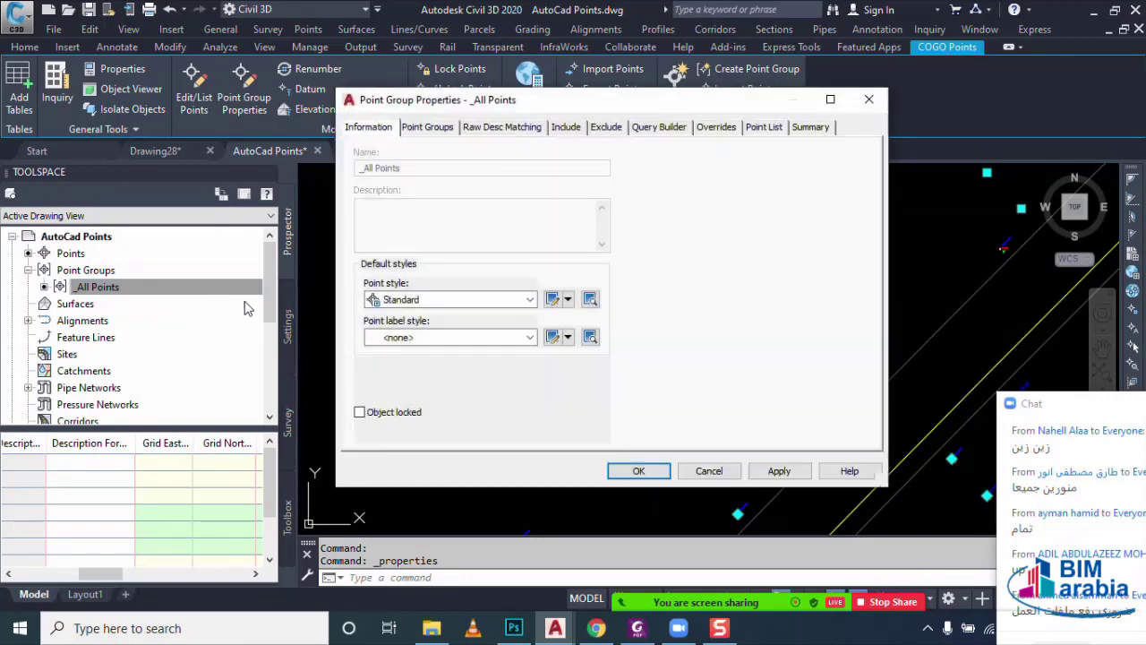
{"action": "left_click", "coordinate": [394, 300]}
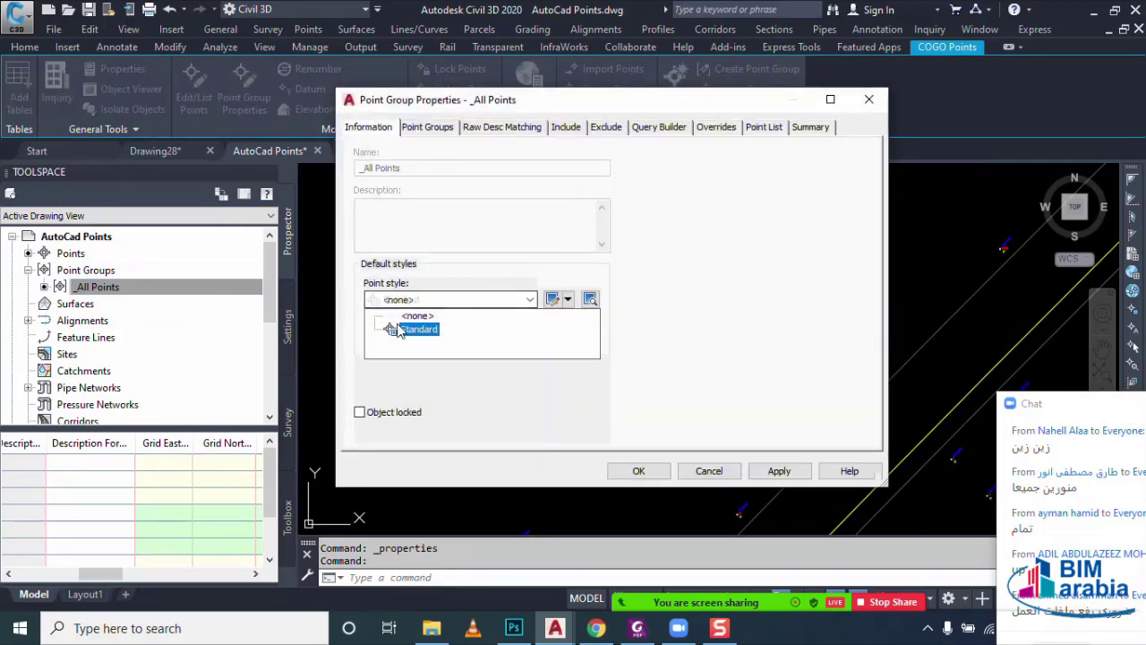
{"action": "left_click", "coordinate": [399, 330]}
{"action": "left_click", "coordinate": [399, 333]}
{"action": "left_click", "coordinate": [405, 369]}
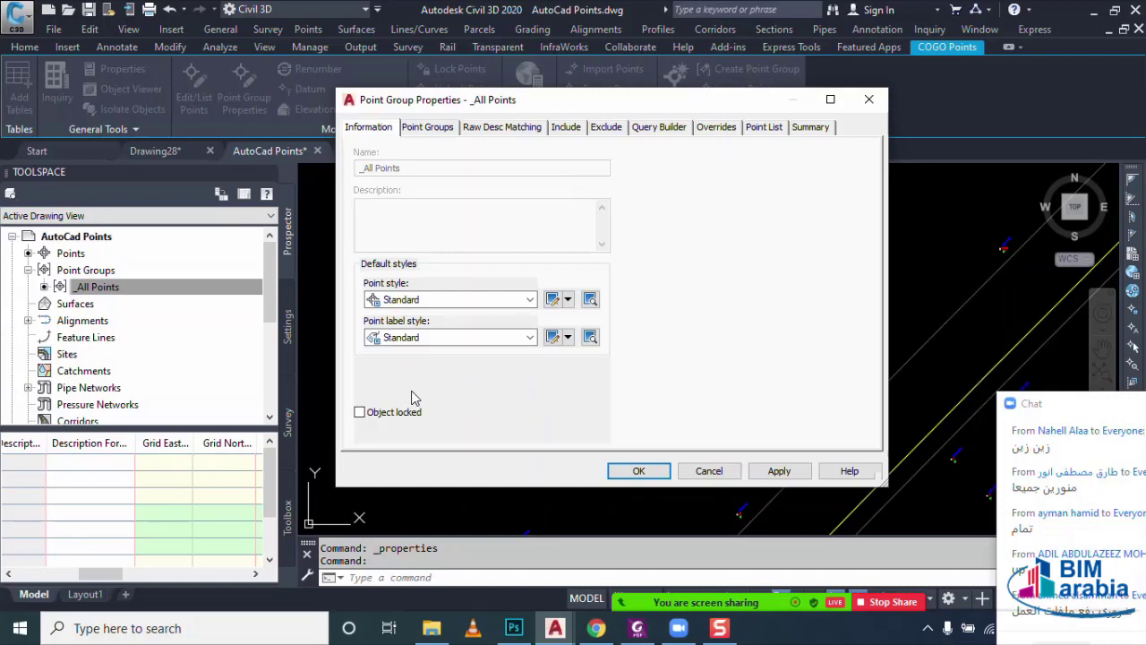
{"action": "key", "text": "Return"}
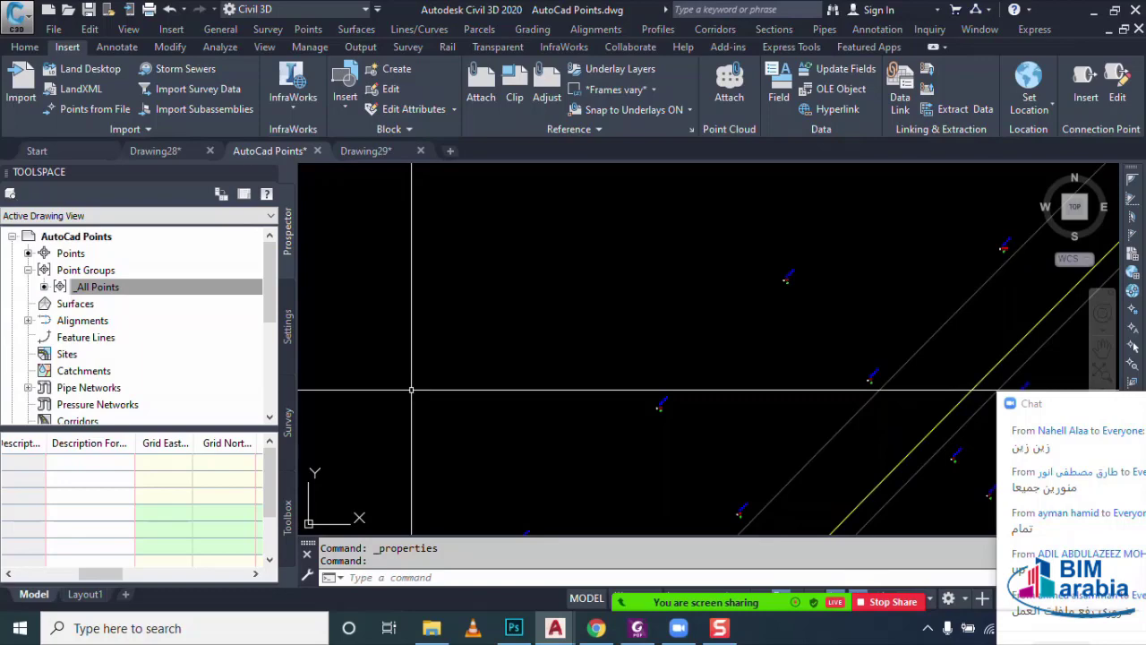
- Zoom out and return to Drawing29
{"action": "scroll", "coordinate": [501, 349], "scroll_direction": "down", "scroll_amount": 3}
{"action": "scroll", "coordinate": [547, 349], "scroll_direction": "down", "scroll_amount": 3}
{"action": "scroll", "coordinate": [562, 355], "scroll_direction": "down", "scroll_amount": 1}
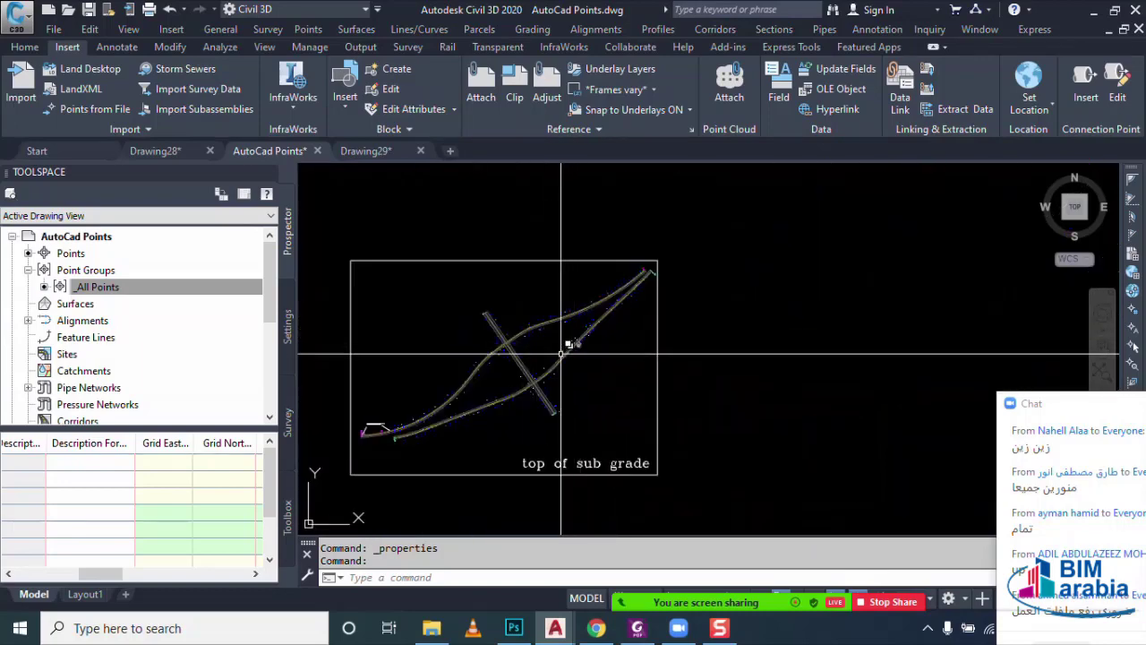
{"action": "left_click", "coordinate": [389, 150]}
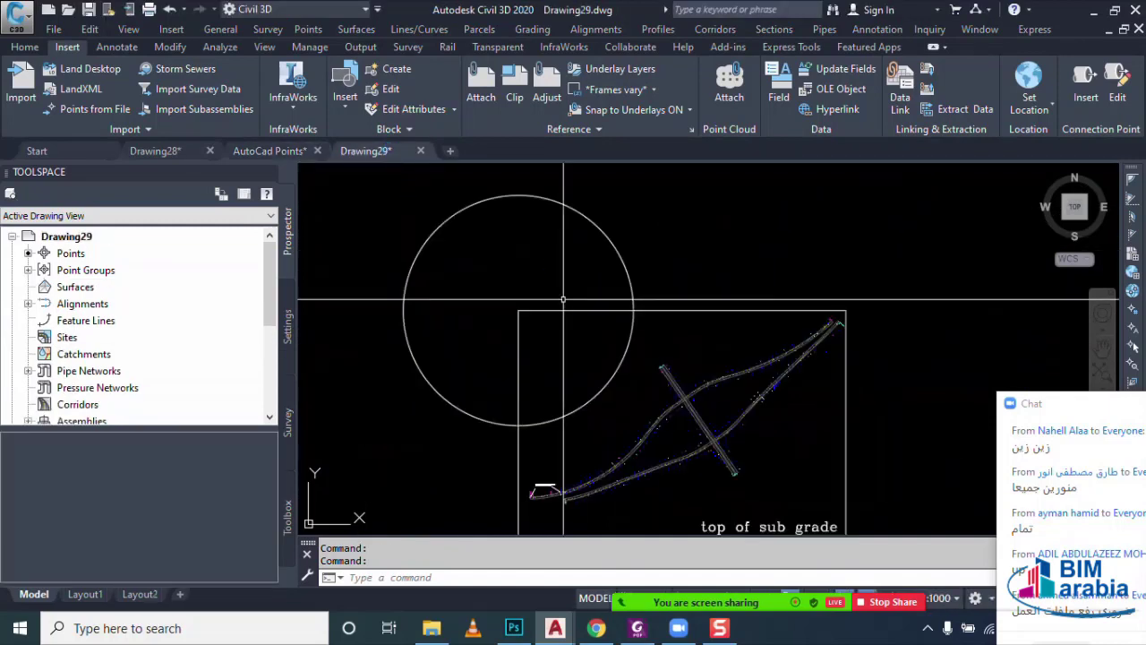
{"action": "left_click", "coordinate": [31, 269]}
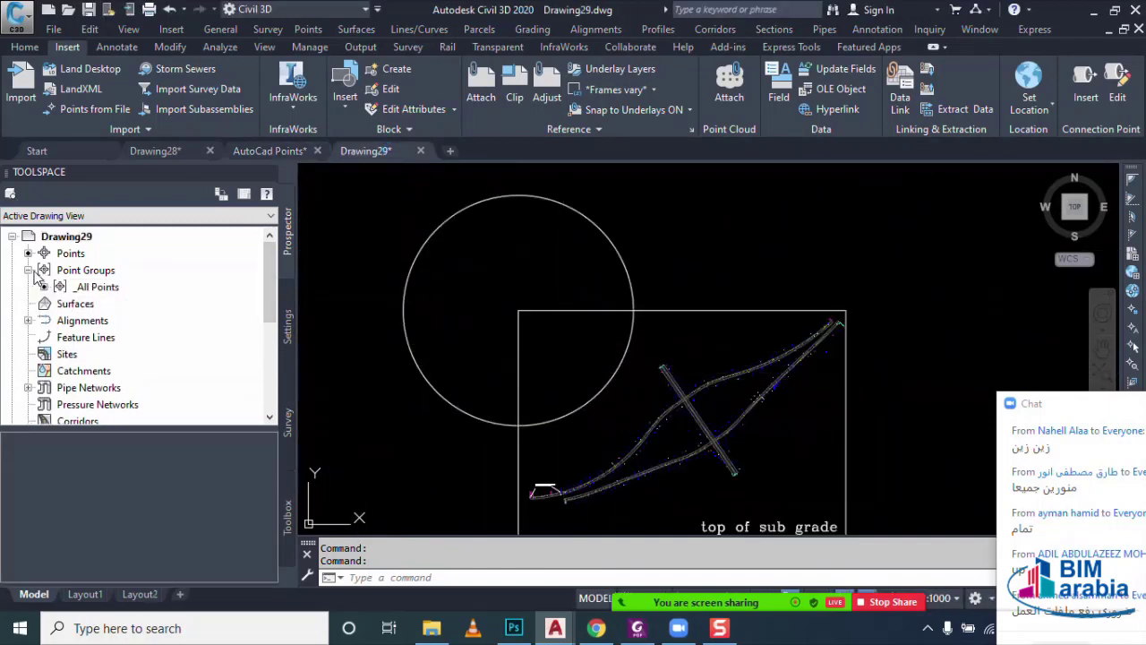
{"action": "right_click", "coordinate": [112, 286]}
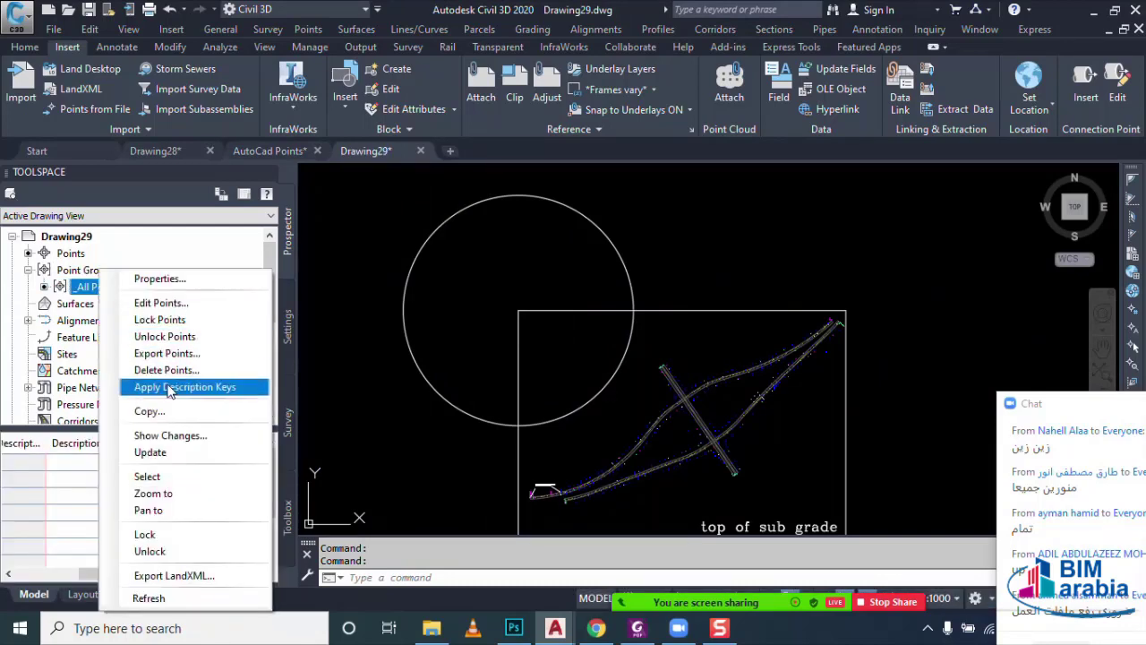
{"action": "left_click", "coordinate": [165, 279]}
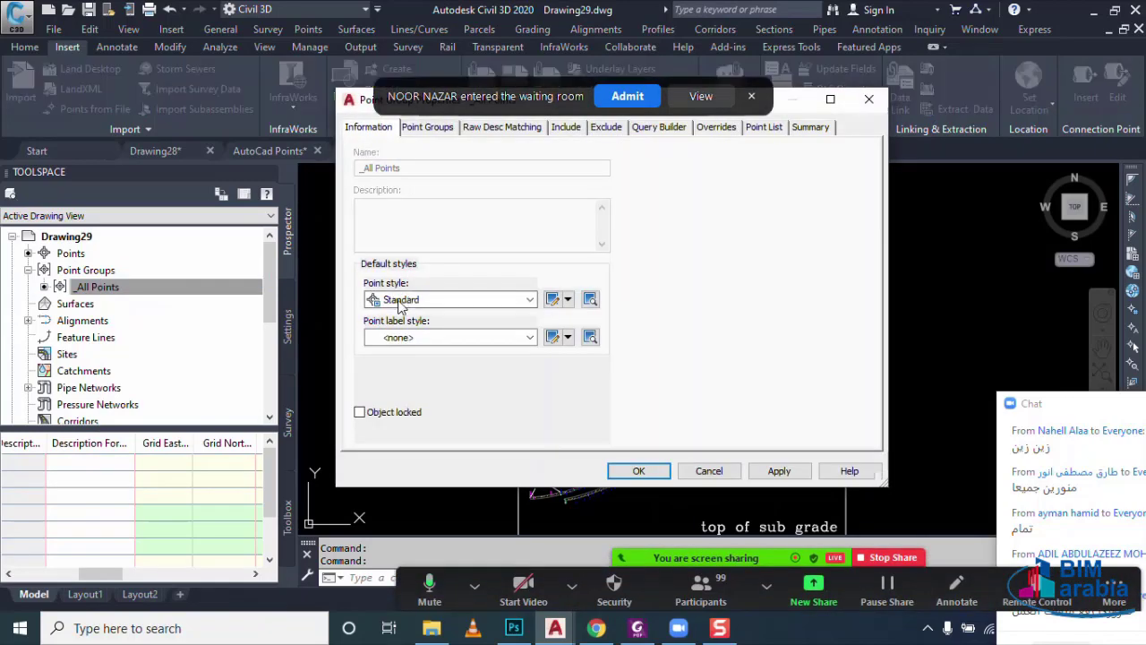
{"action": "left_click", "coordinate": [376, 300]}
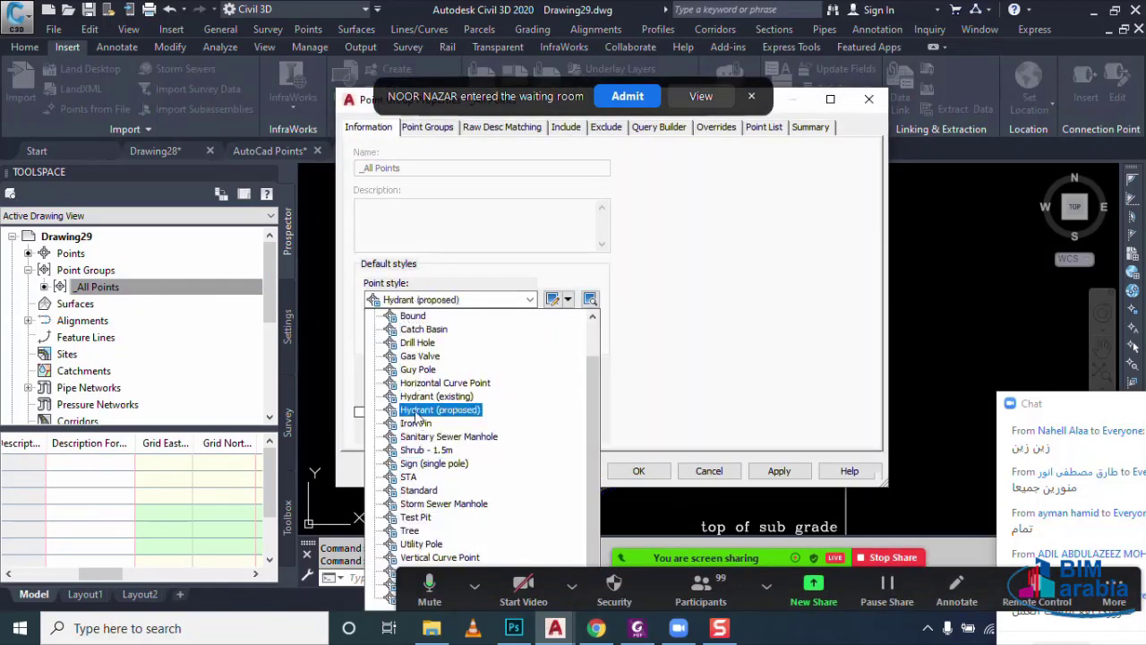
{"action": "left_click", "coordinate": [352, 353]}
{"action": "left_click", "coordinate": [391, 340]}
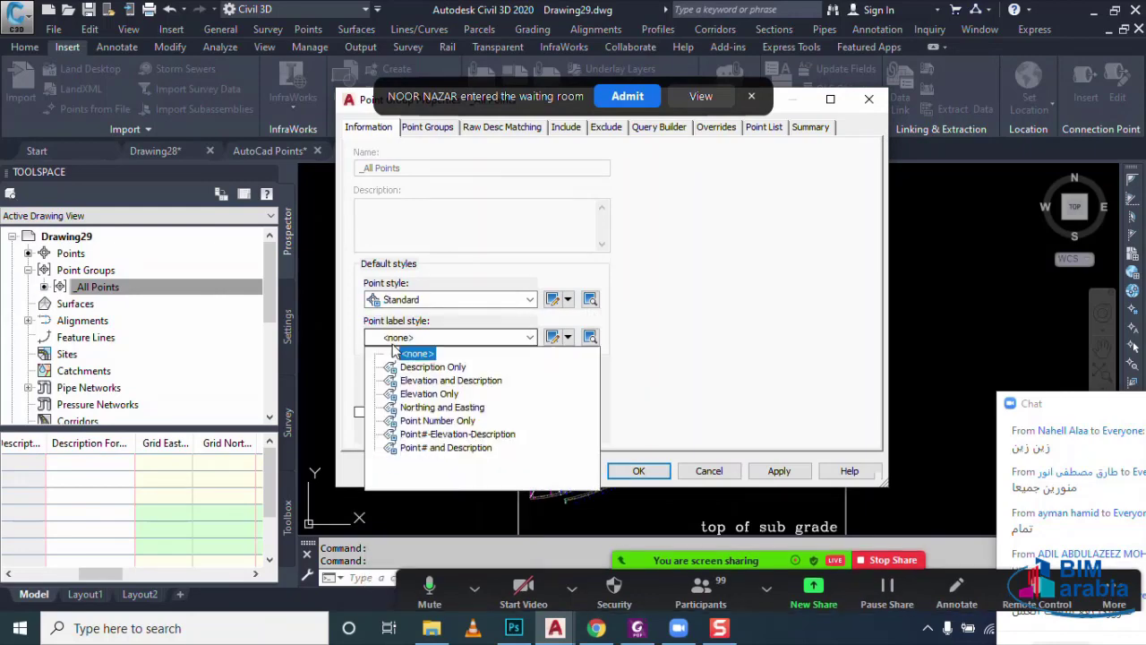
{"action": "left_click", "coordinate": [426, 421]}
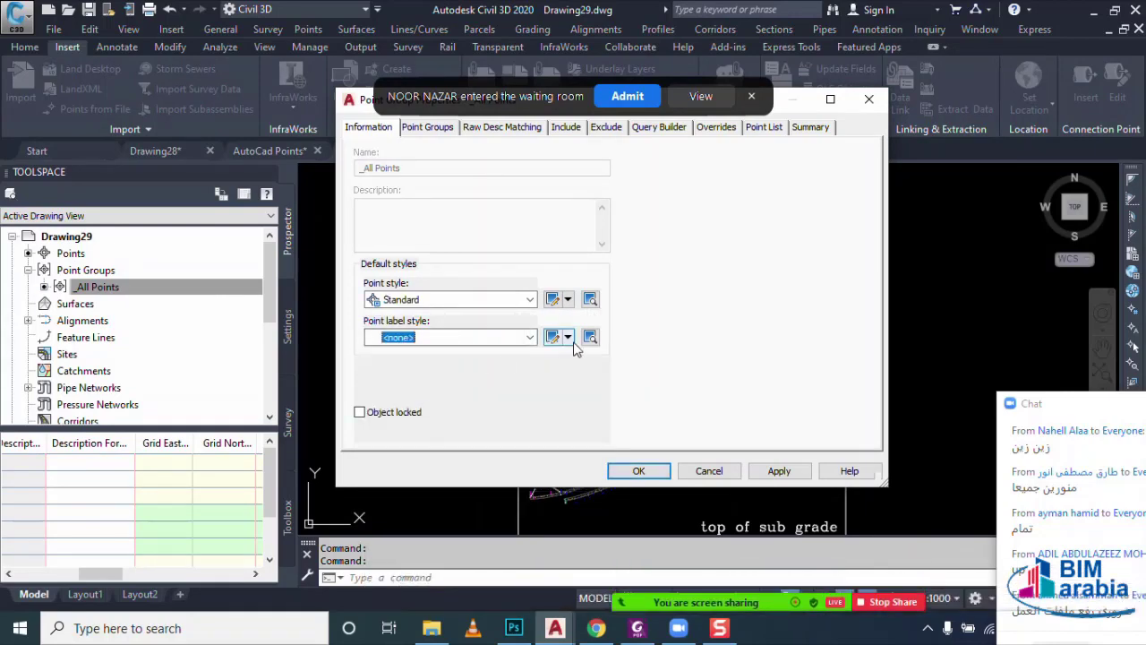
{"action": "left_click", "coordinate": [709, 471]}
{"action": "left_click", "coordinate": [643, 401]}
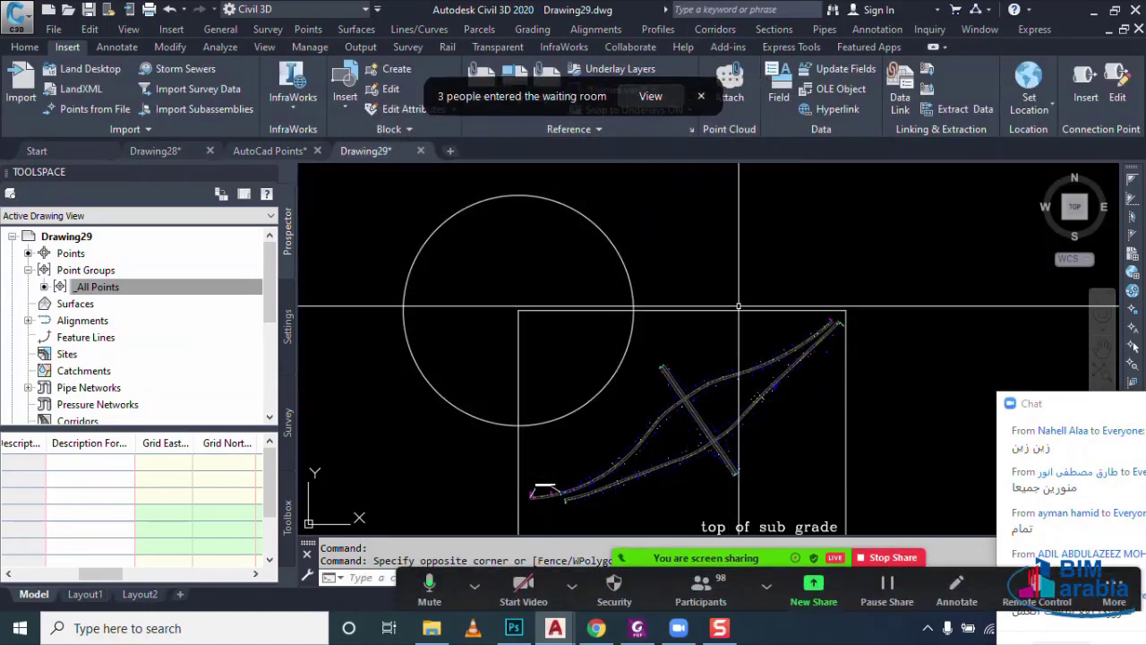
- Select the circle in Drawing29 and erase it
{"action": "middle_click_drag", "start_coordinate": [688, 327], "coordinate": [686, 365]}
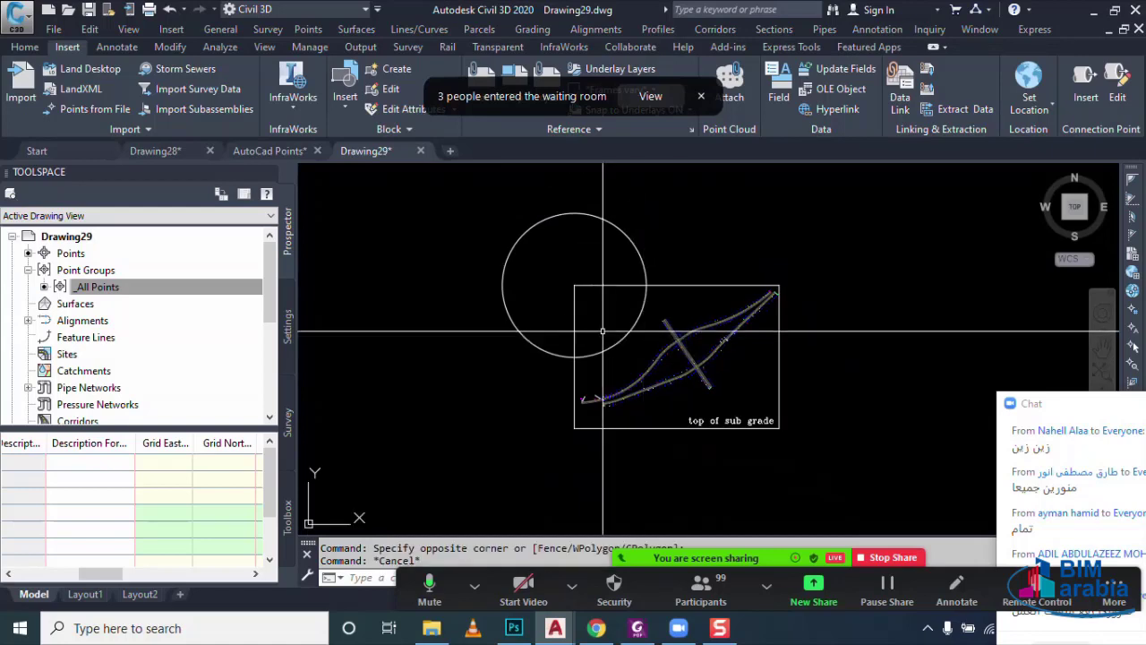
{"action": "left_click", "coordinate": [574, 336]}
{"action": "left_click", "coordinate": [516, 360]}
{"action": "key", "text": "Delete"}
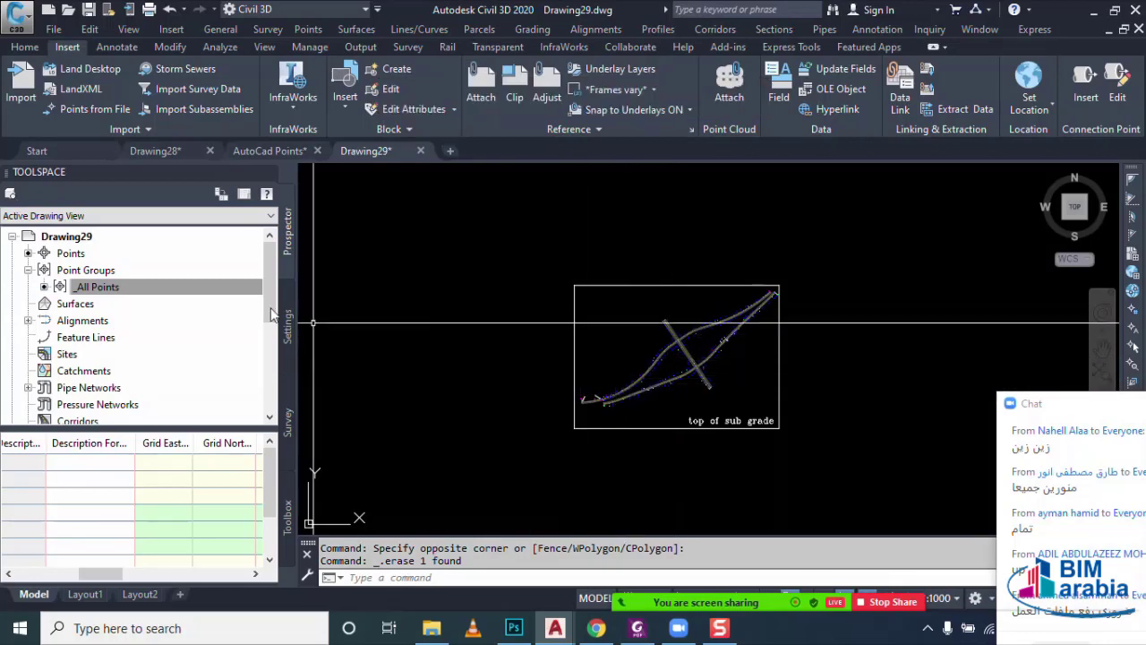
{"action": "left_click", "coordinate": [26, 46]}
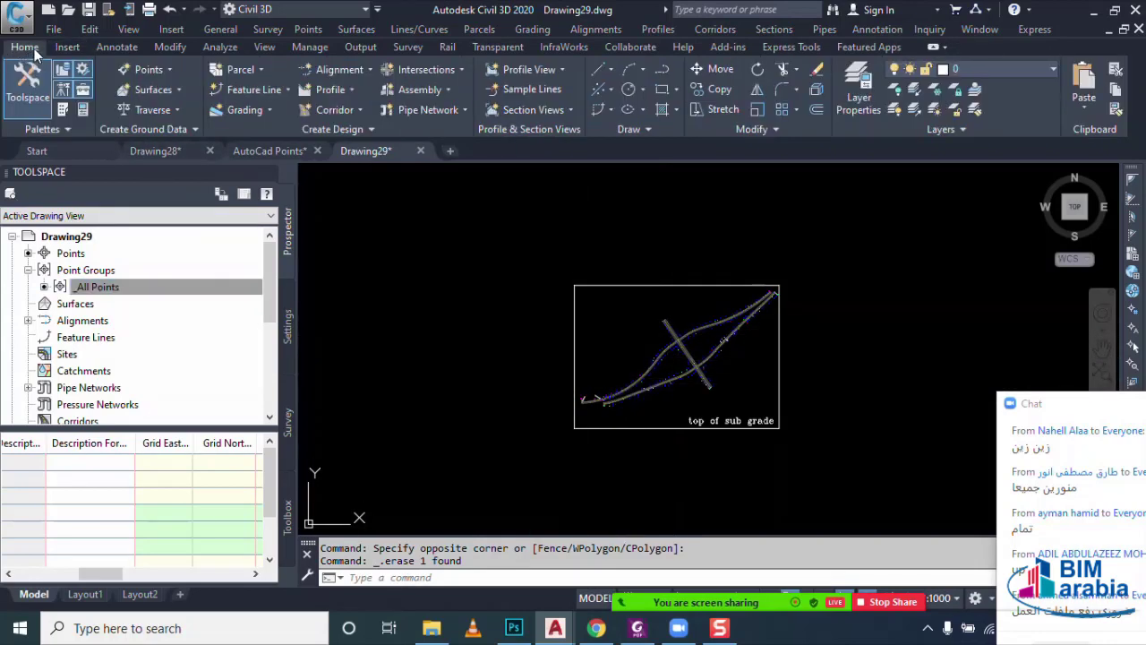
- Start converting AutoCAD points to COGO, window-selecting all 2996 points in the profile
{"action": "left_click", "coordinate": [146, 70]}
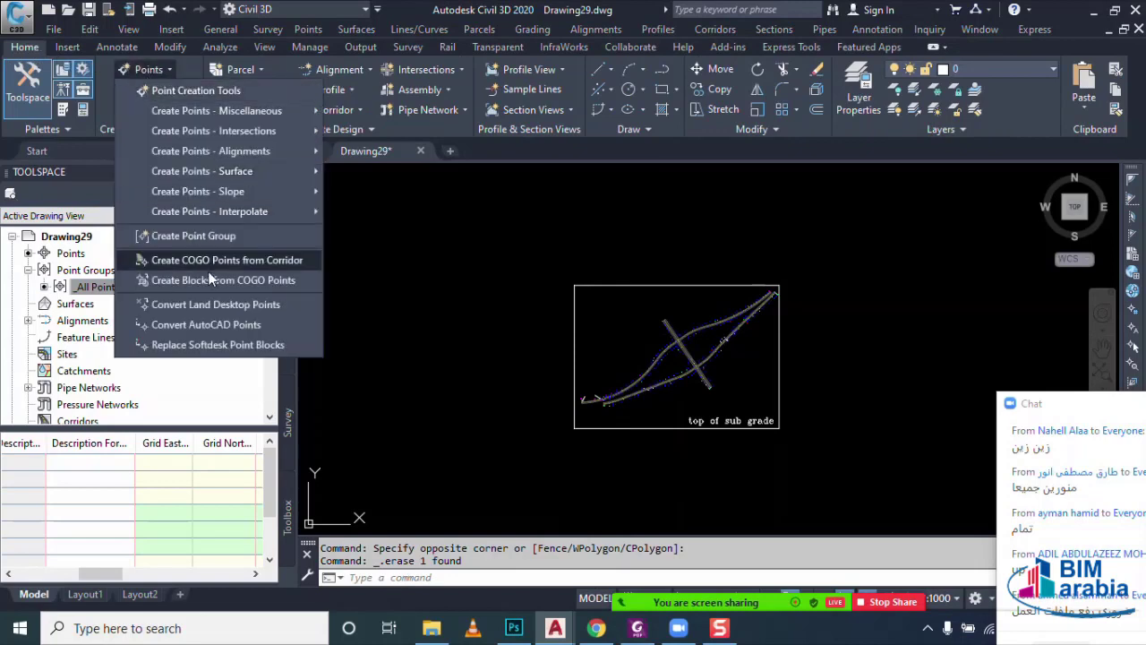
{"action": "left_click", "coordinate": [231, 324]}
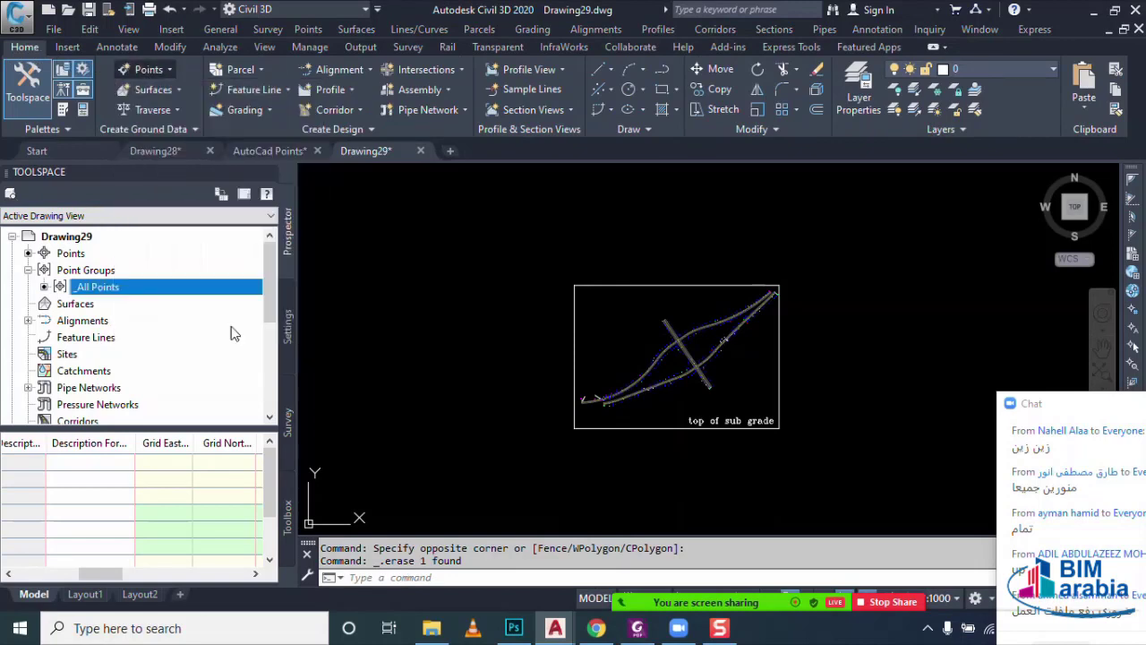
{"action": "left_click", "coordinate": [882, 220]}
{"action": "left_click", "coordinate": [421, 463]}
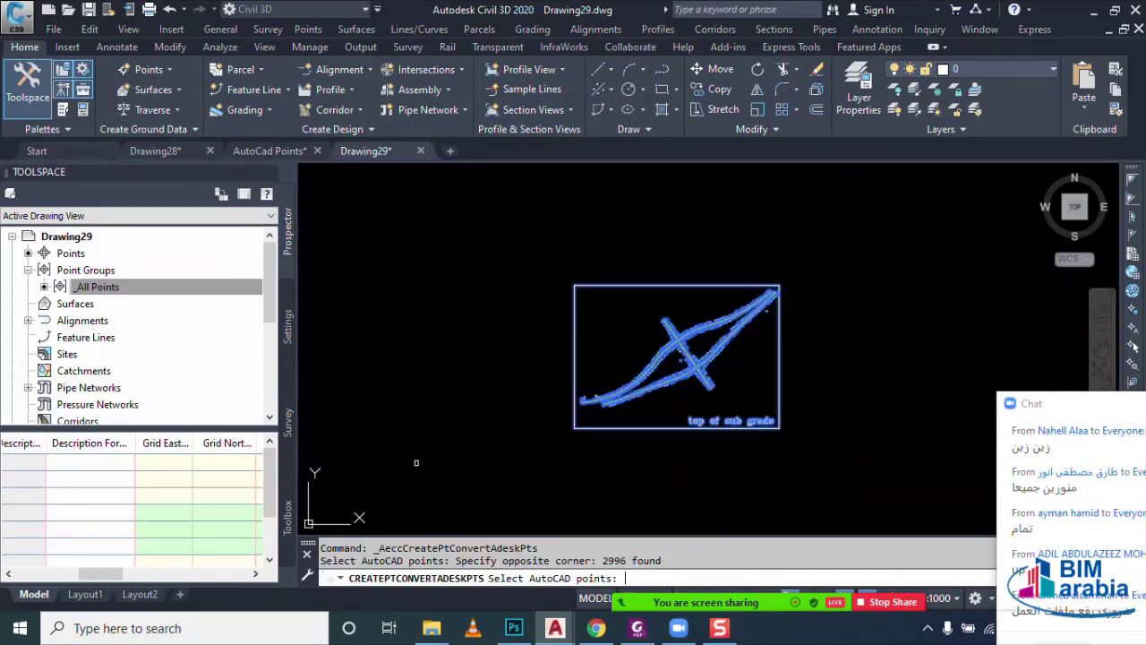
{"action": "key", "text": "Return"}
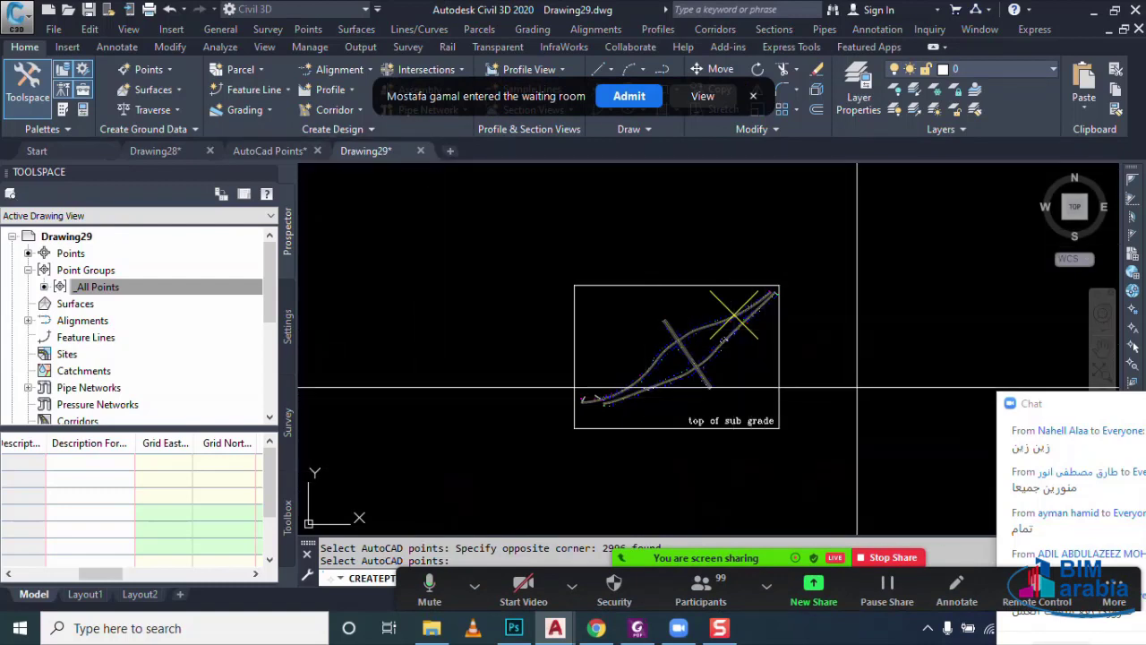
- Enter 0 as the point description, then cancel the conversion at the next description prompt
{"action": "left_click", "coordinate": [754, 95]}
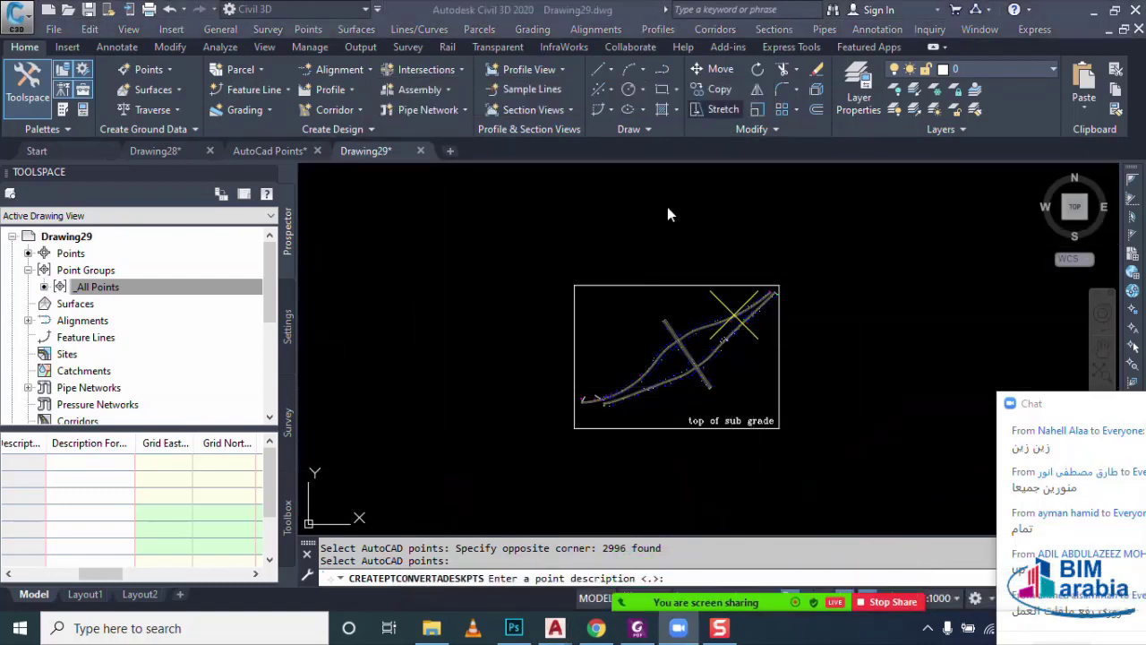
{"action": "left_click", "coordinate": [690, 580]}
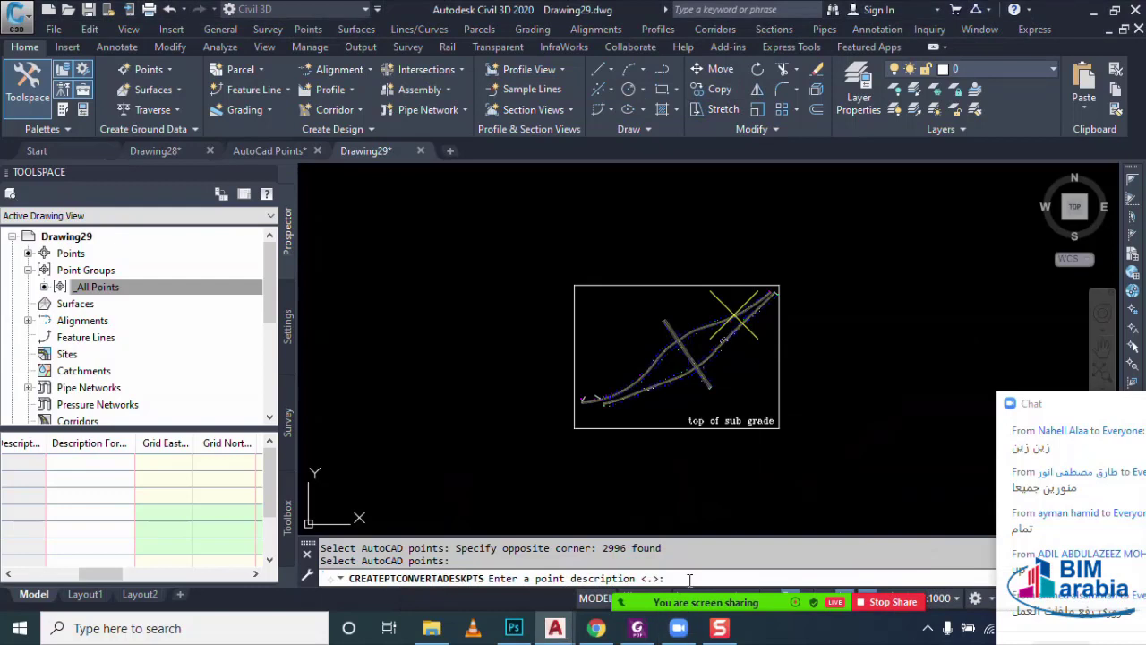
{"action": "type", "text": "0"}
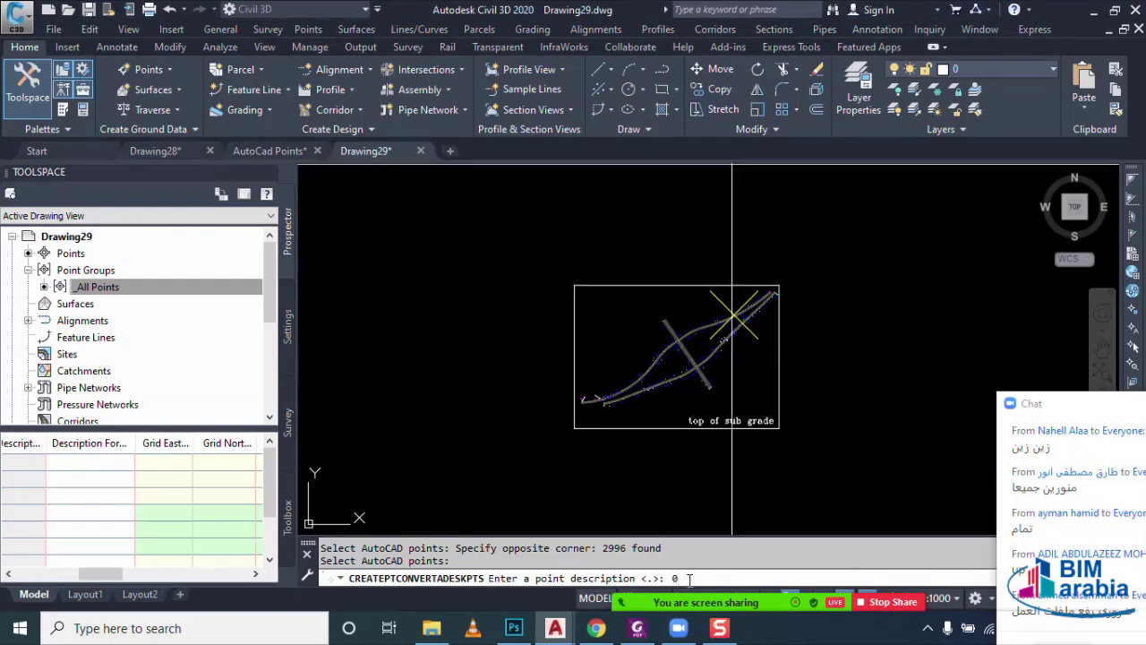
{"action": "key", "text": "Return"}
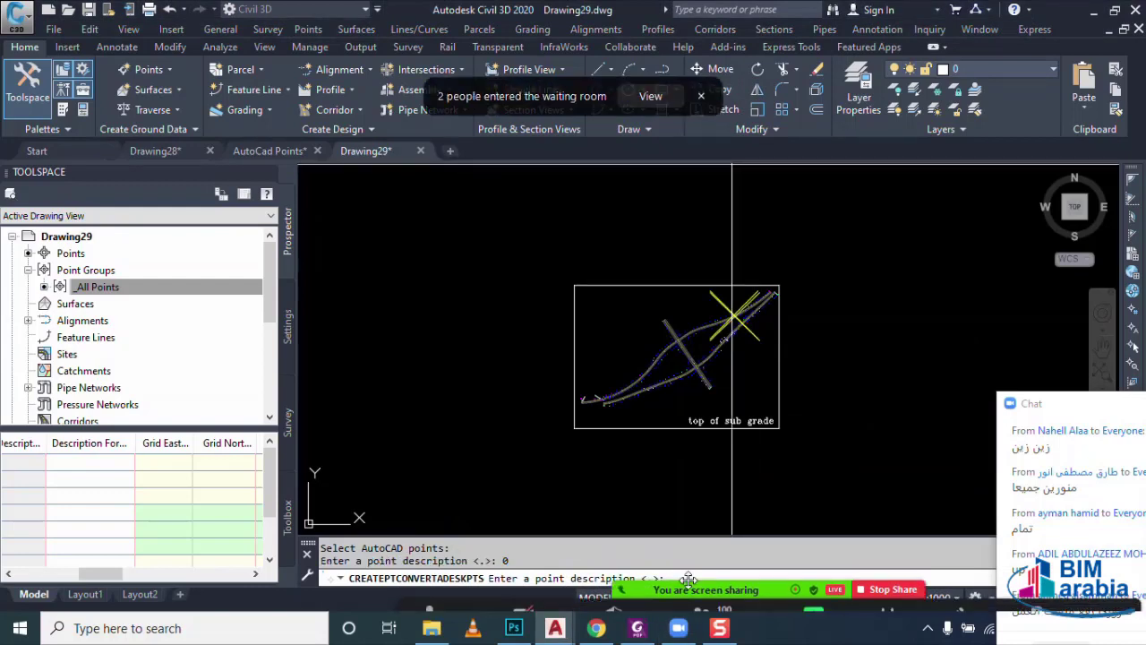
{"action": "key", "text": "Return"}
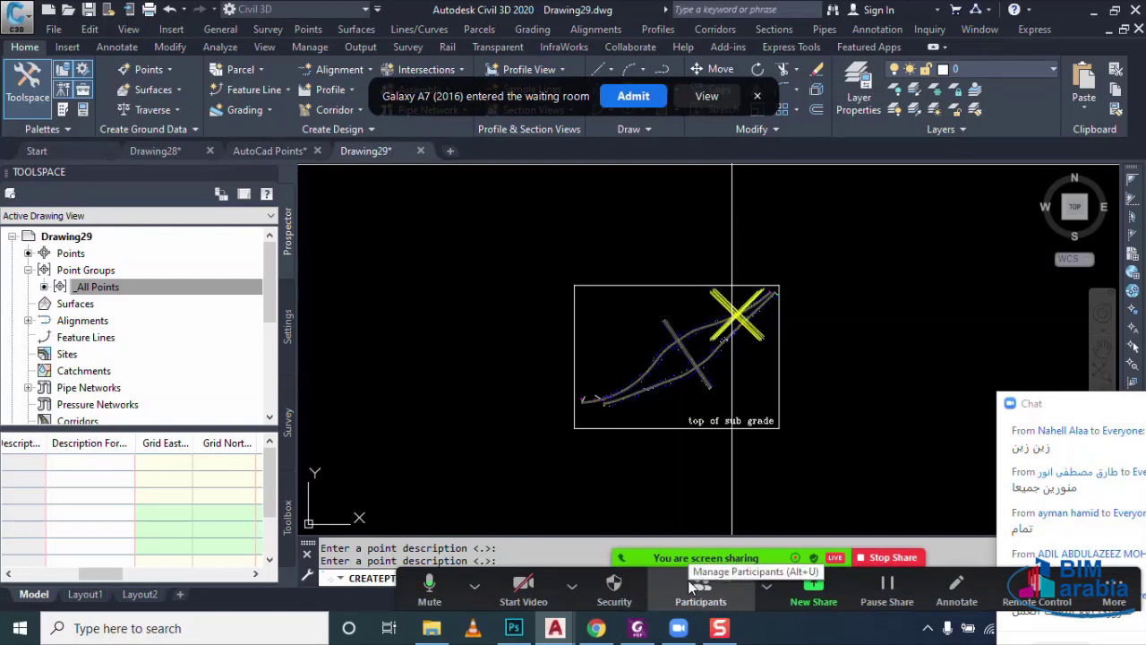
{"action": "left_click", "coordinate": [1114, 591]}
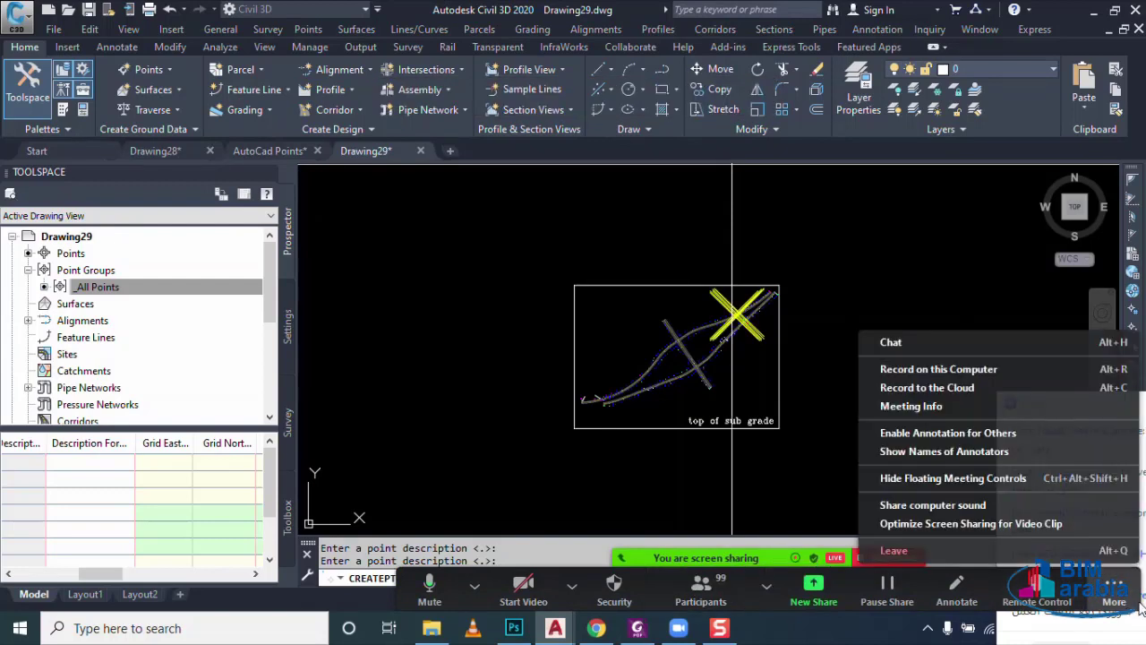
{"action": "left_click_drag", "start_coordinate": [1077, 580], "coordinate": [957, 8]}
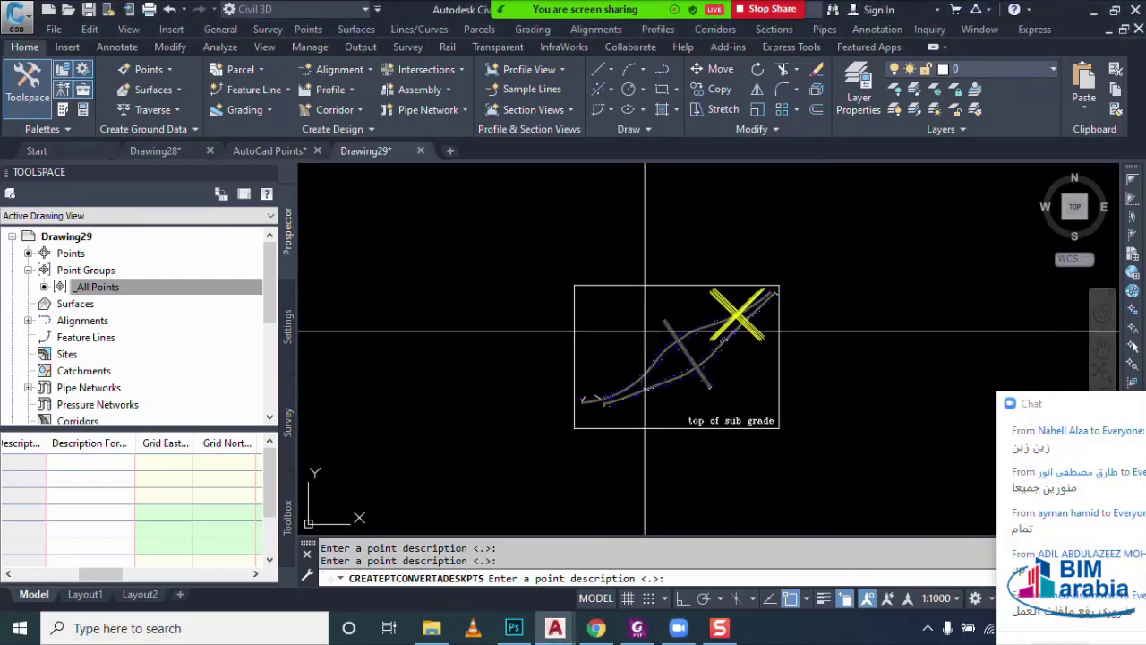
{"action": "key", "text": "Escape"}
{"action": "key", "text": "Escape"}
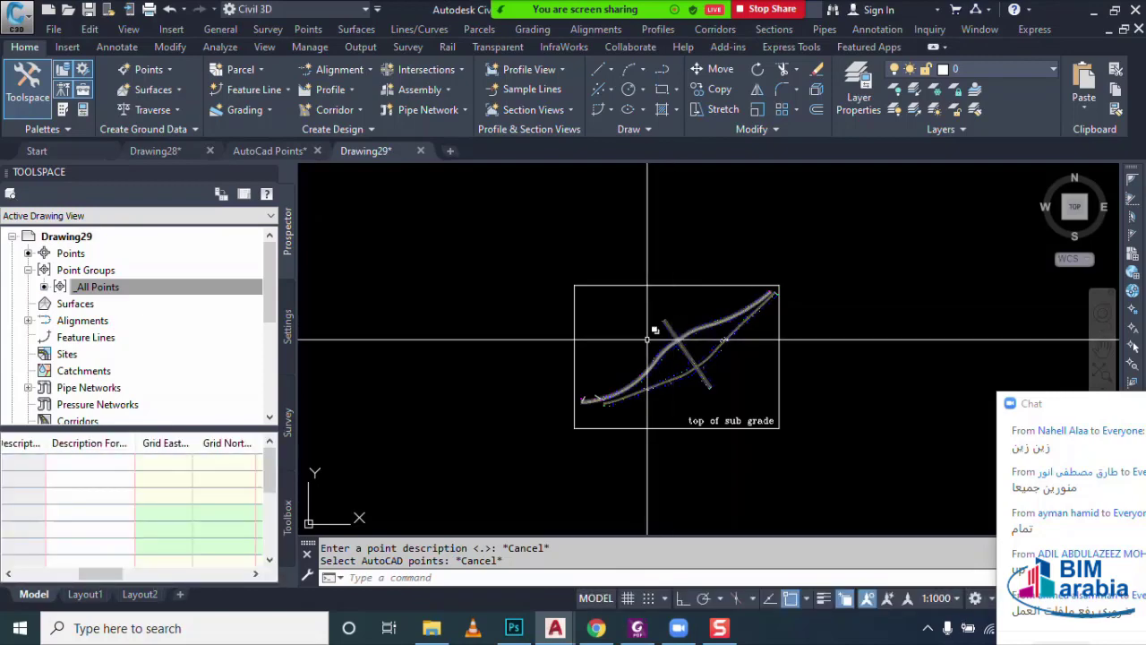
- Open the Point Creation Tools toolbar and expand its settings panel
{"action": "left_click", "coordinate": [166, 76]}
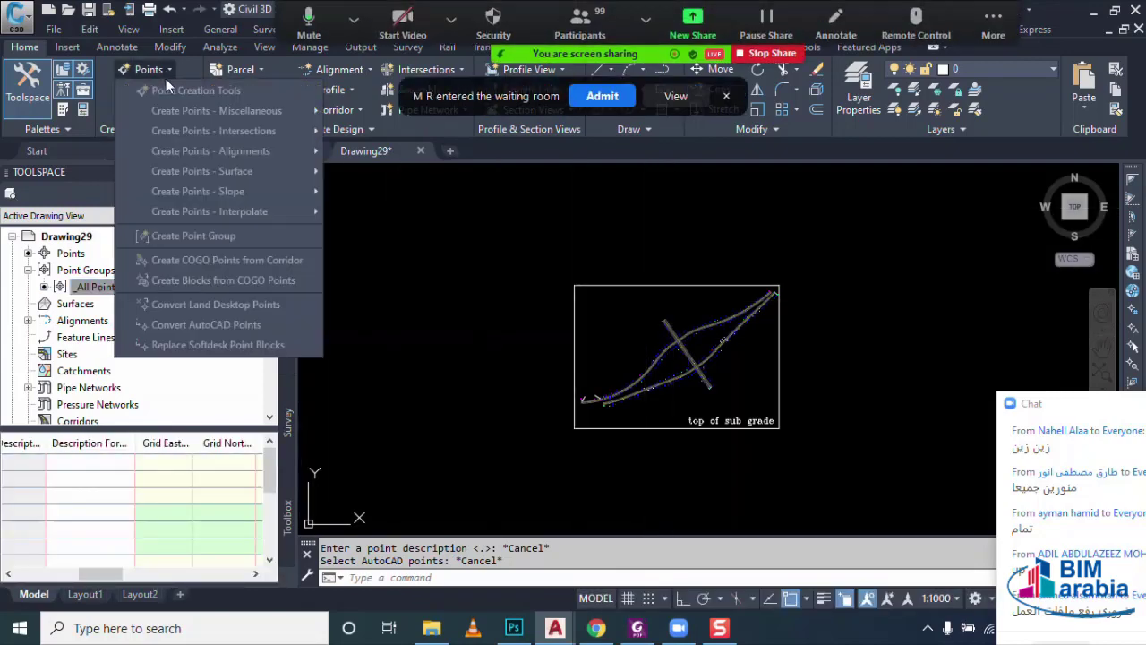
{"action": "left_click", "coordinate": [183, 89]}
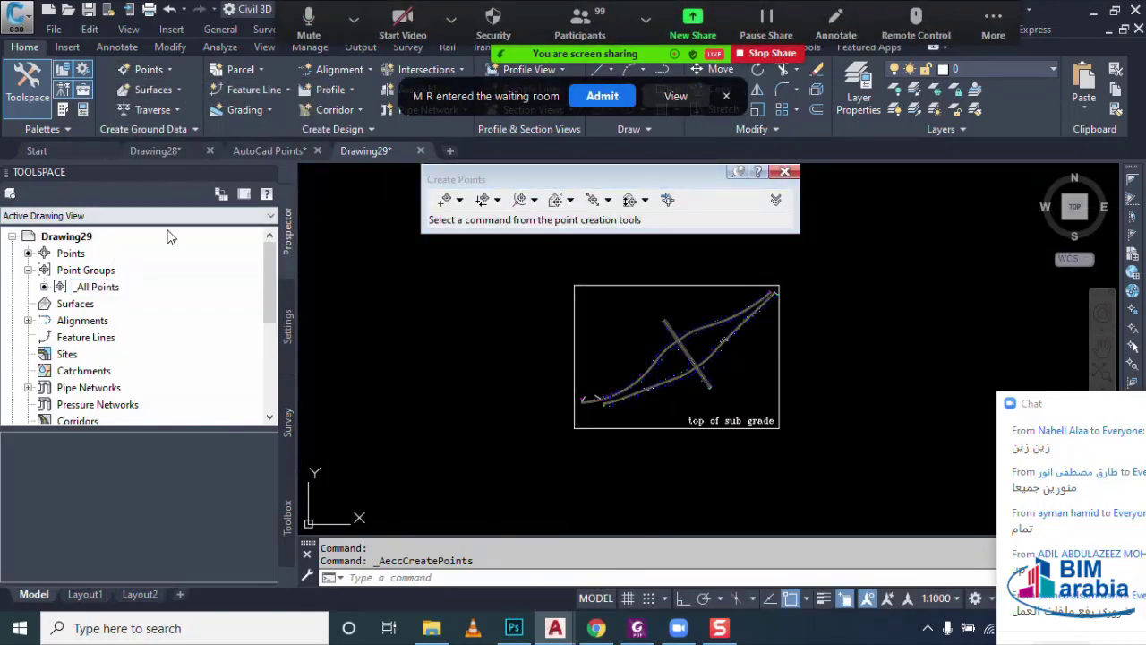
{"action": "left_click", "coordinate": [88, 252]}
{"action": "right_click", "coordinate": [93, 252]}
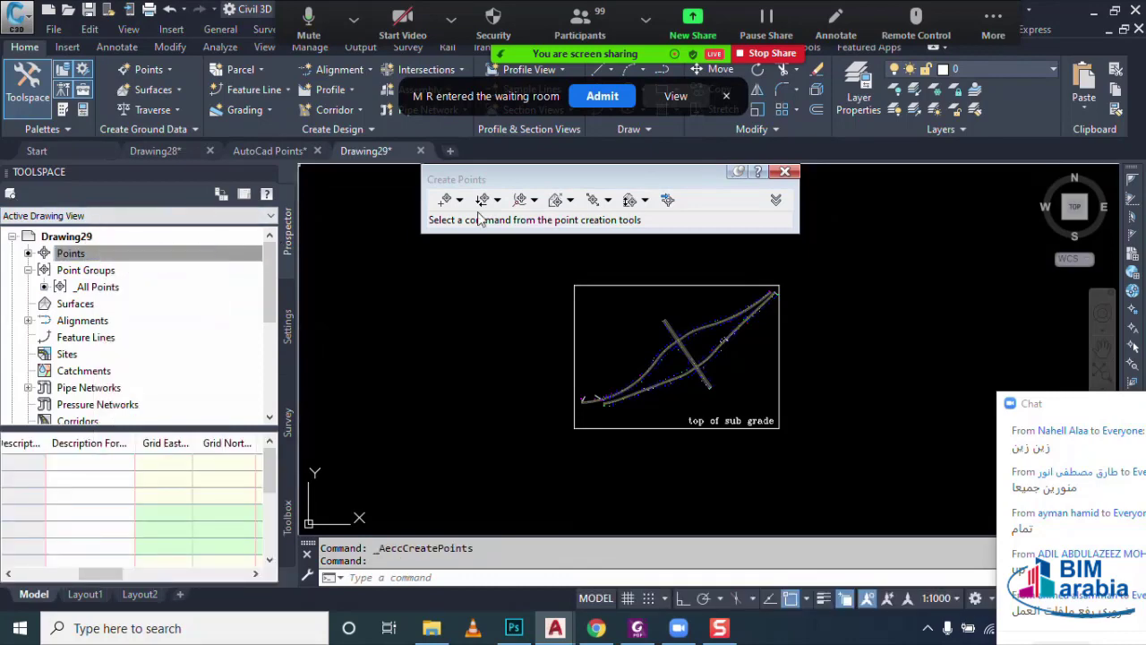
{"action": "left_click_drag", "start_coordinate": [642, 175], "coordinate": [536, 165]}
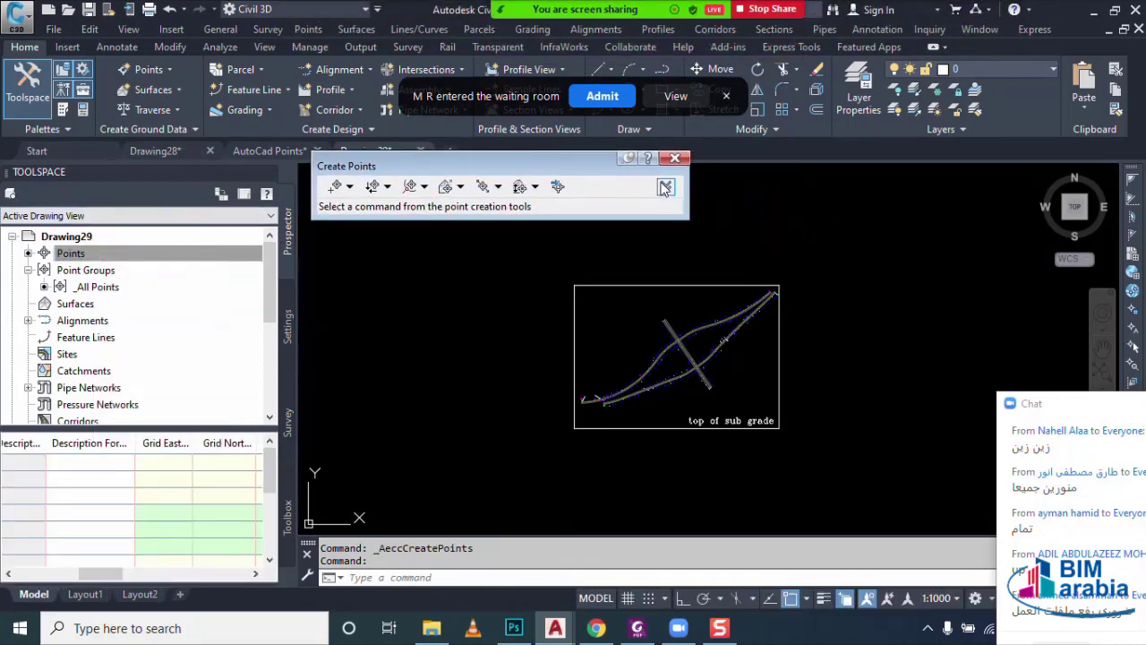
{"action": "left_click", "coordinate": [668, 187]}
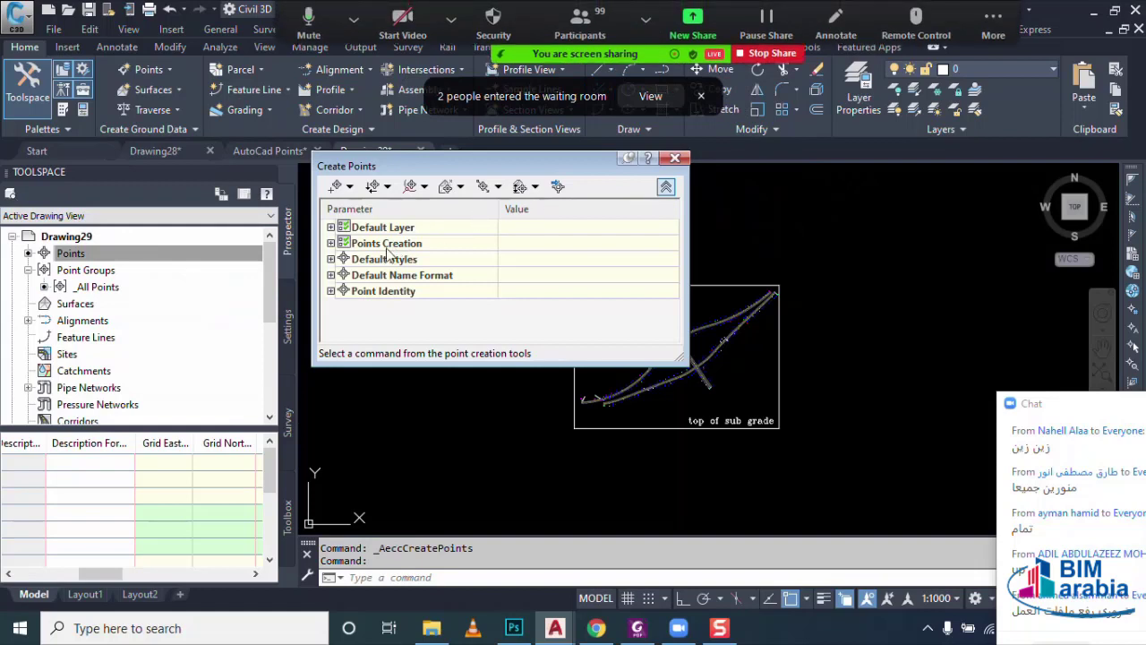
- Set Points Creation's Prompt For Descriptions to None, then close the toolbar
{"action": "left_click", "coordinate": [385, 249]}
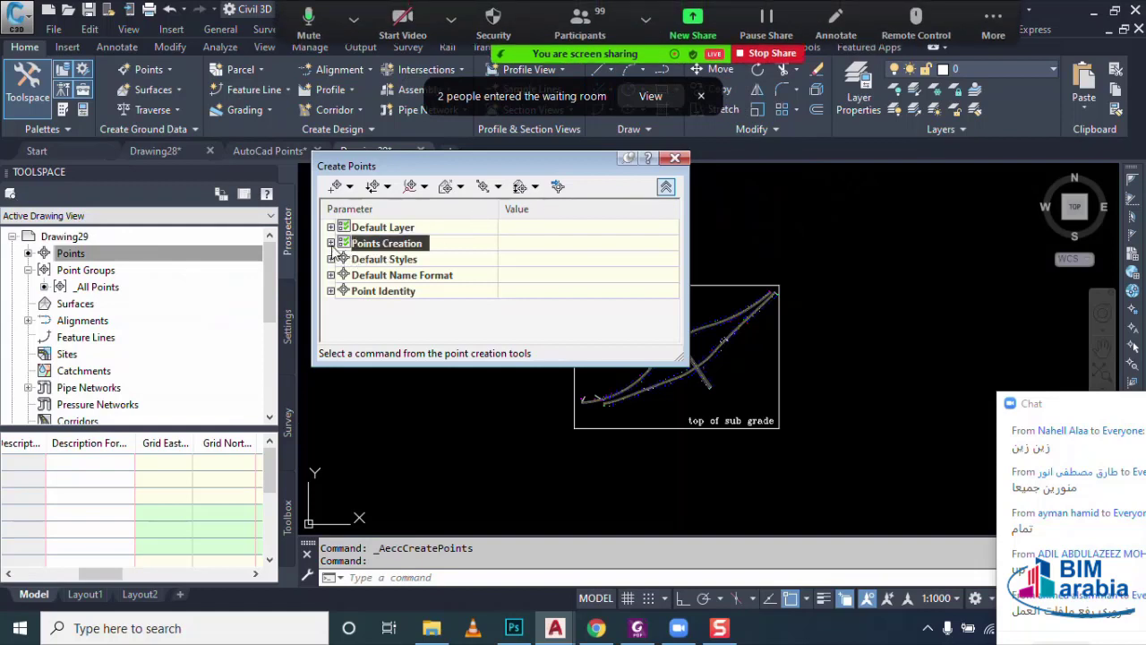
{"action": "left_click", "coordinate": [332, 245]}
{"action": "scroll", "coordinate": [372, 294], "scroll_direction": "down", "scroll_amount": 3}
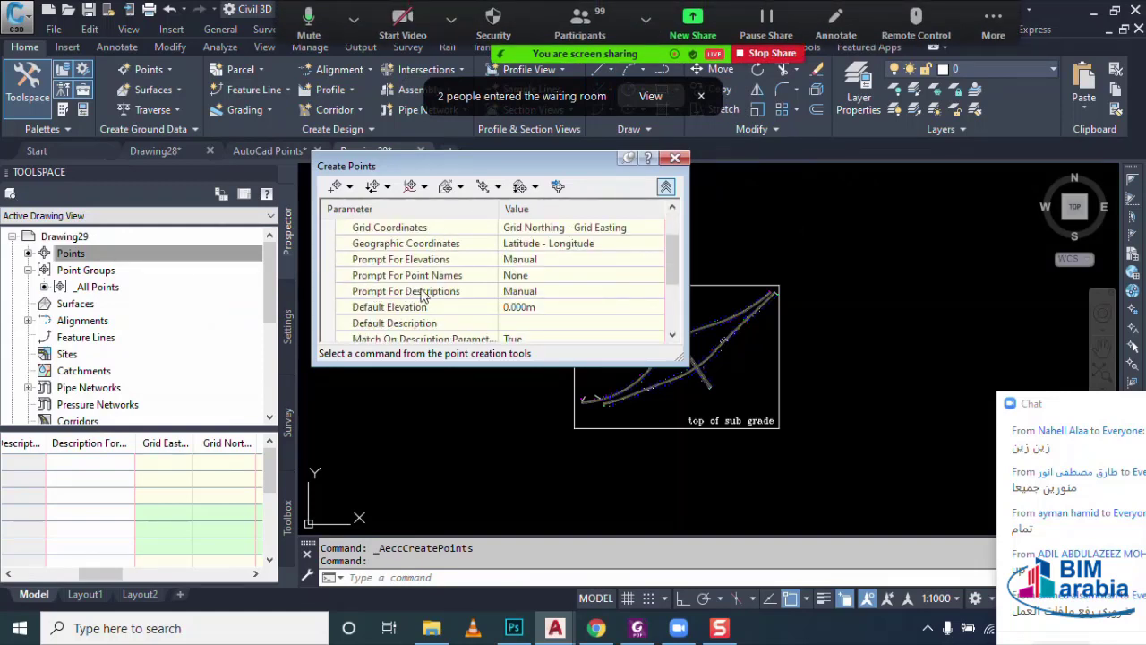
{"action": "left_click", "coordinate": [428, 292]}
{"action": "left_click", "coordinate": [518, 291]}
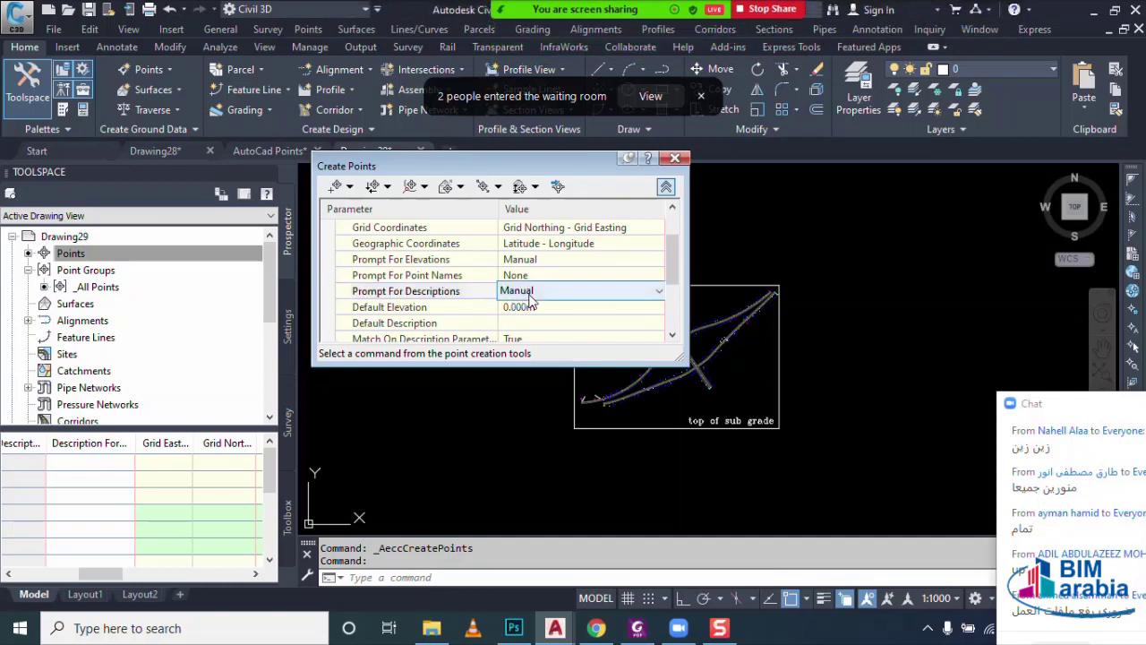
{"action": "left_click", "coordinate": [523, 291]}
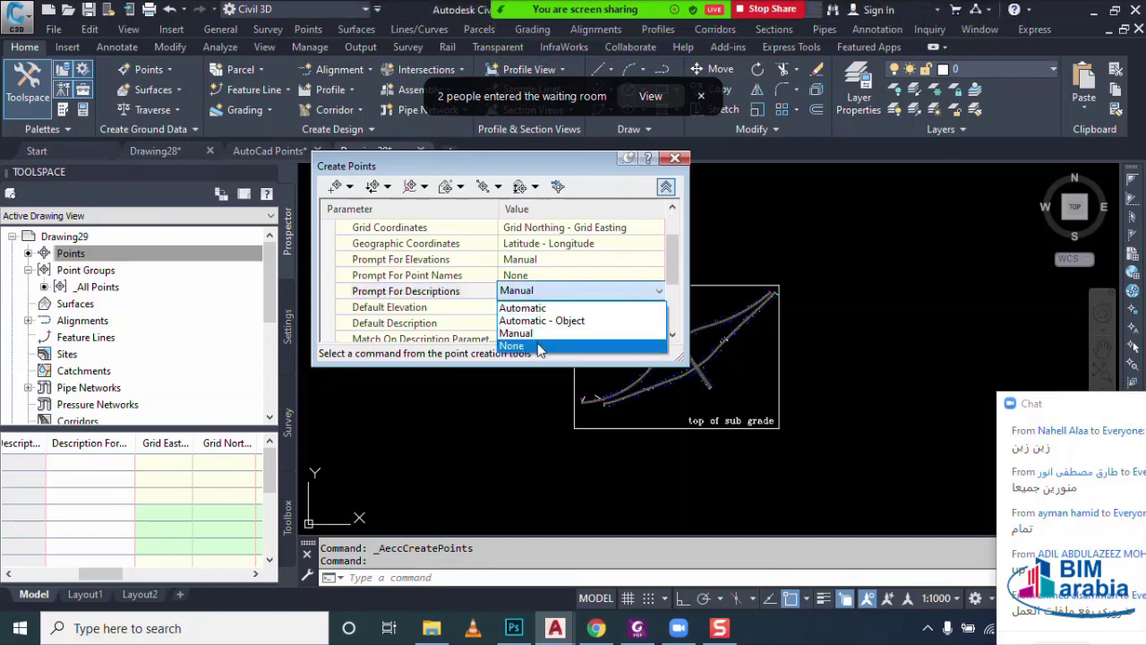
{"action": "left_click", "coordinate": [540, 347]}
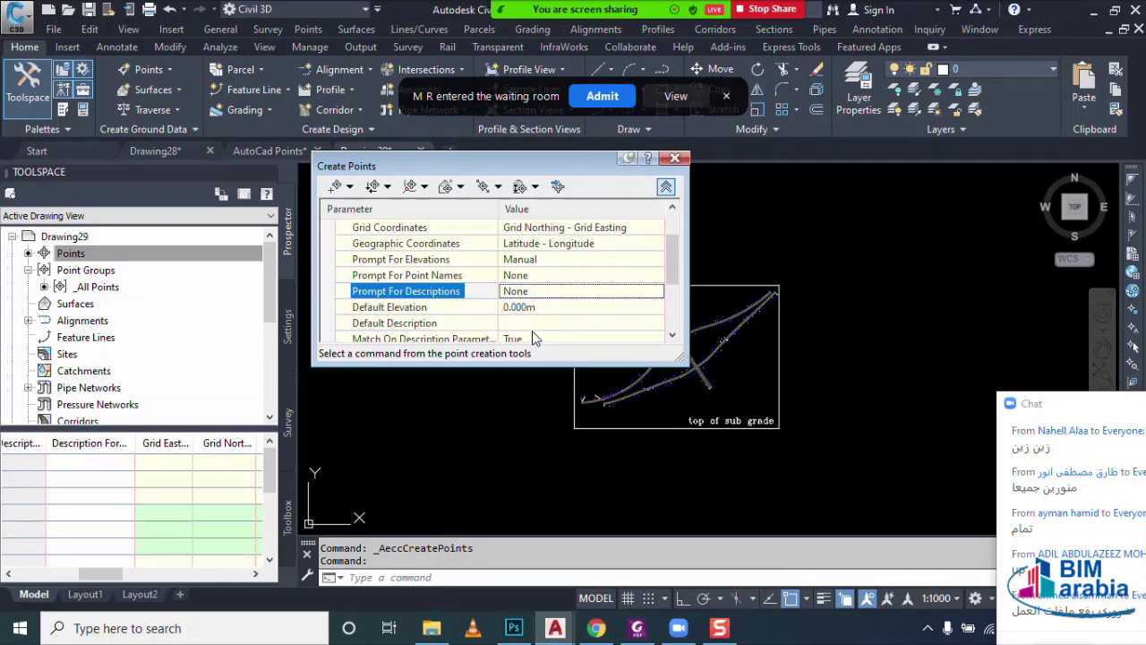
{"action": "left_click", "coordinate": [665, 186]}
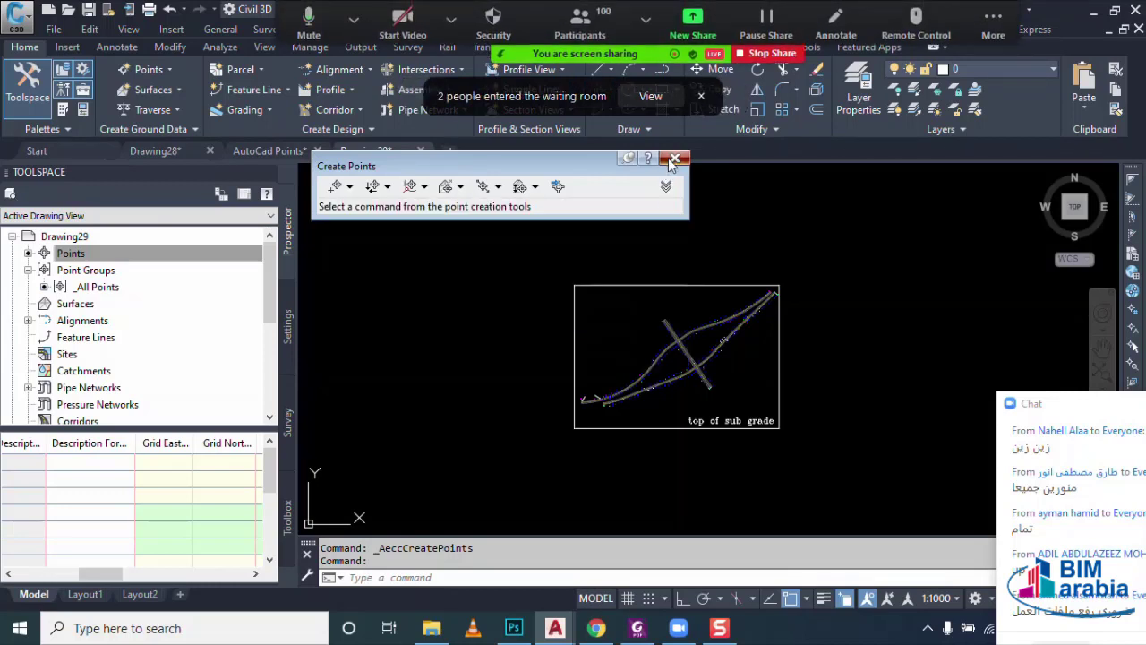
{"action": "left_click", "coordinate": [674, 160]}
- Convert all 2996 AutoCAD points in Drawing29 to COGO points by window selection
{"action": "left_click", "coordinate": [162, 67]}
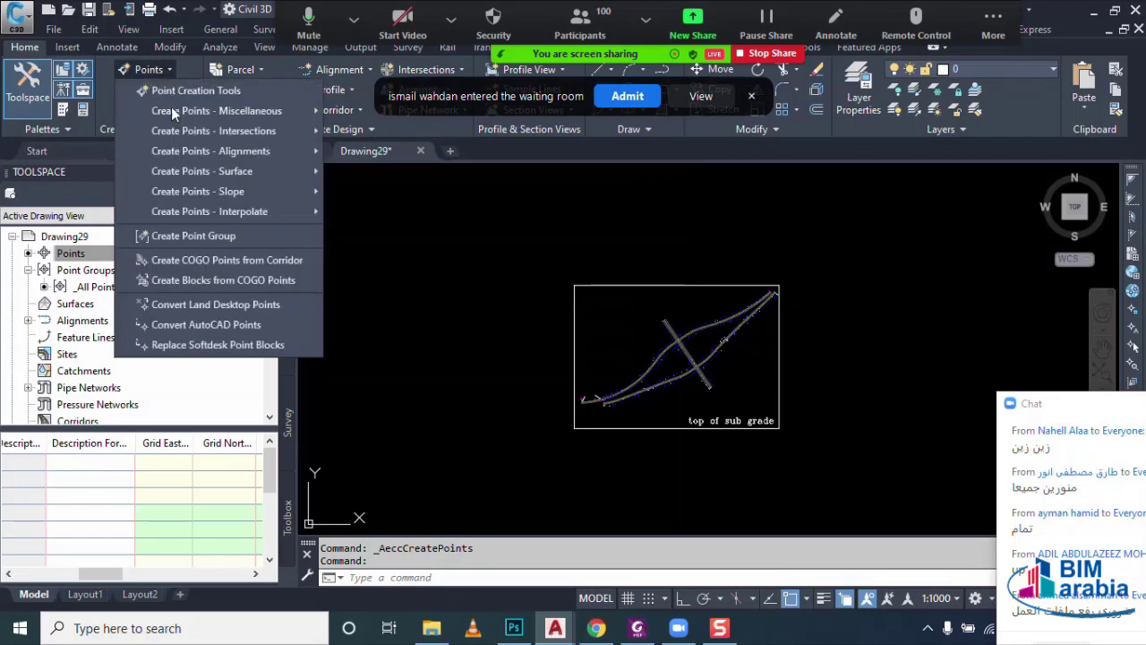
{"action": "left_click", "coordinate": [235, 323]}
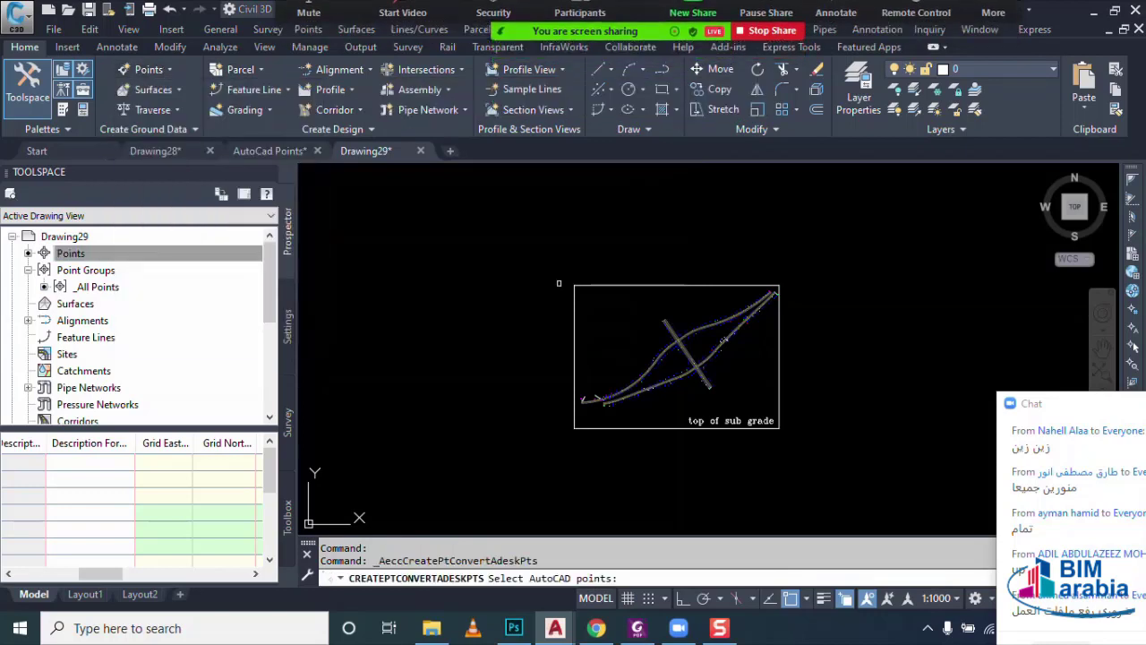
{"action": "left_click", "coordinate": [849, 249]}
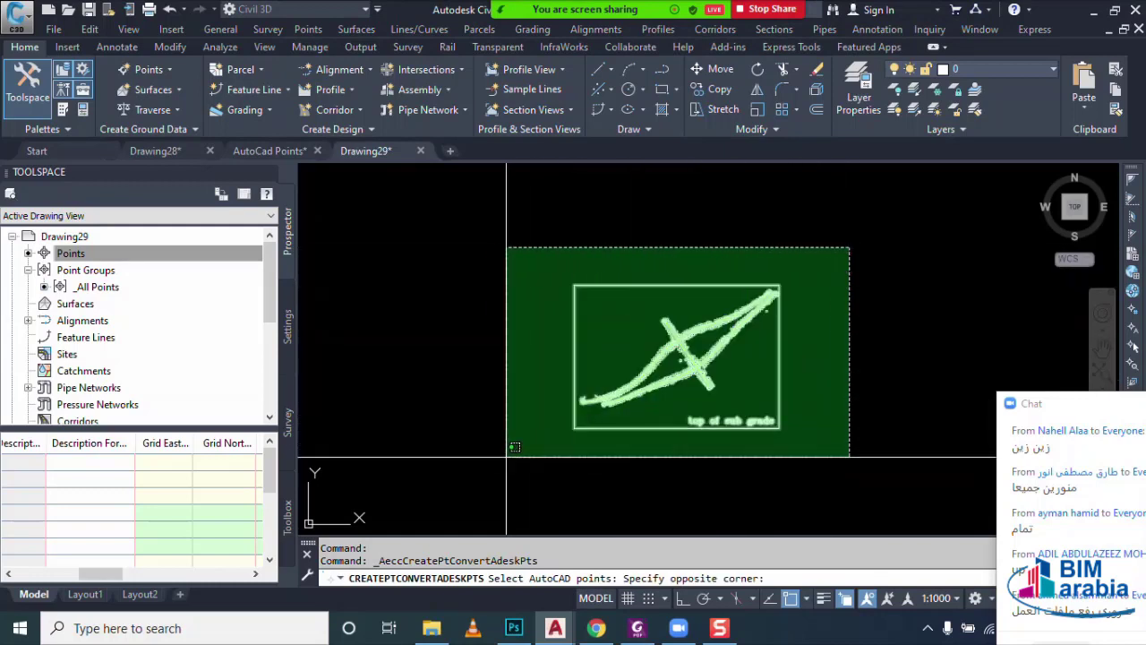
{"action": "left_click", "coordinate": [475, 461]}
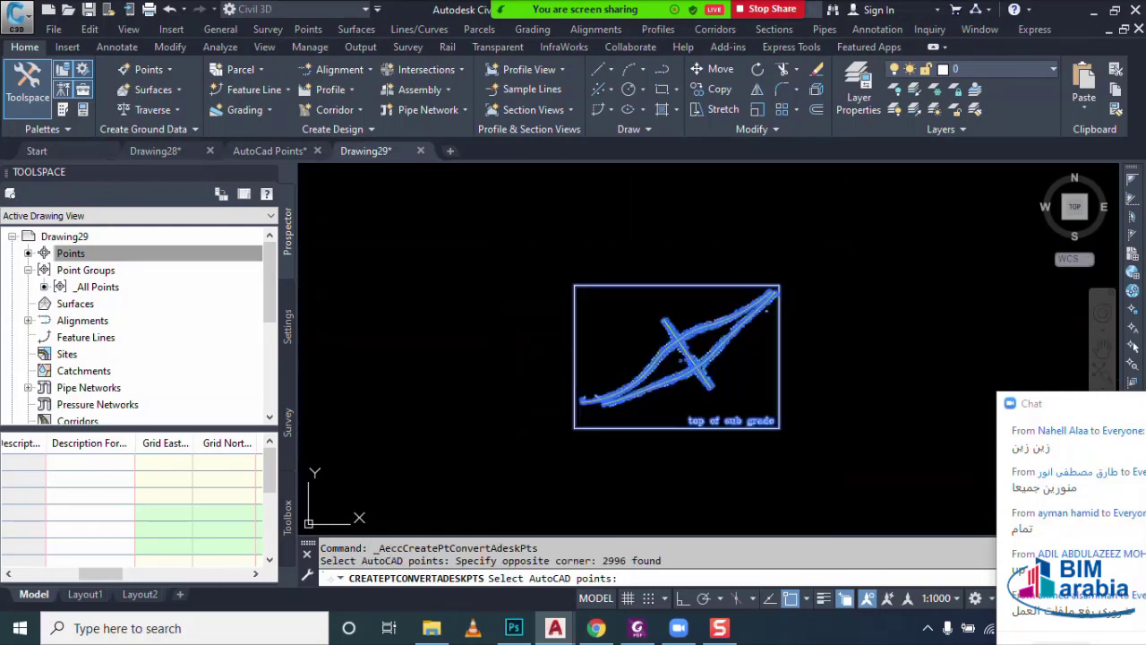
{"action": "key", "text": "Escape"}
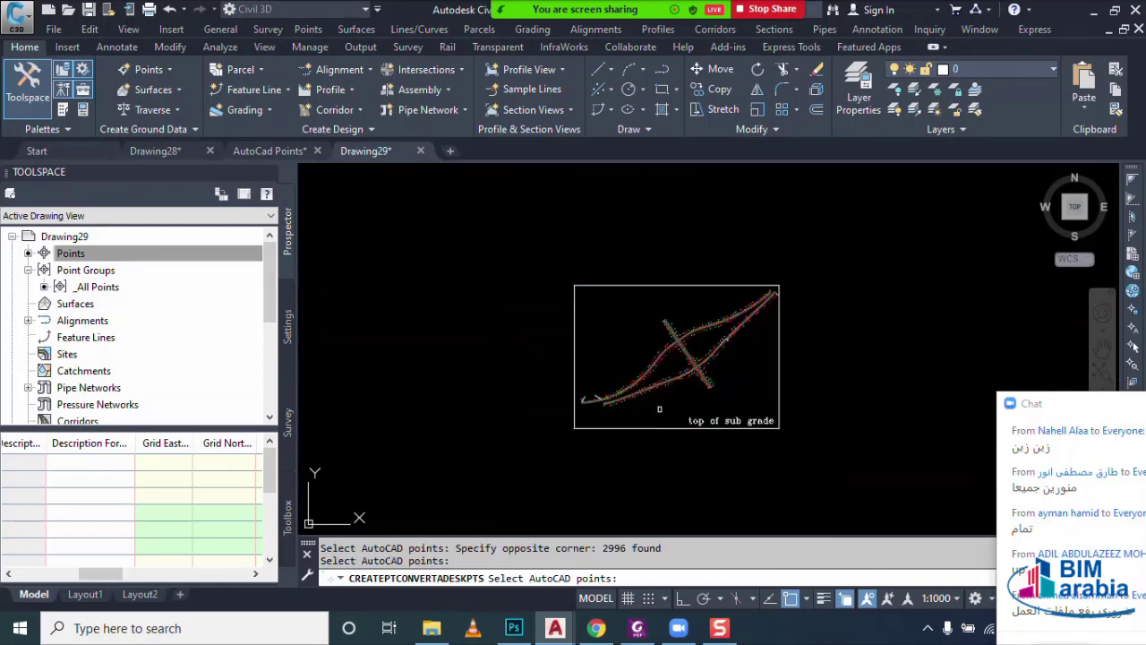
- Zoom in and inspect the properties of converted COGO point 372
{"action": "scroll", "coordinate": [660, 407], "scroll_direction": "up", "scroll_amount": 3}
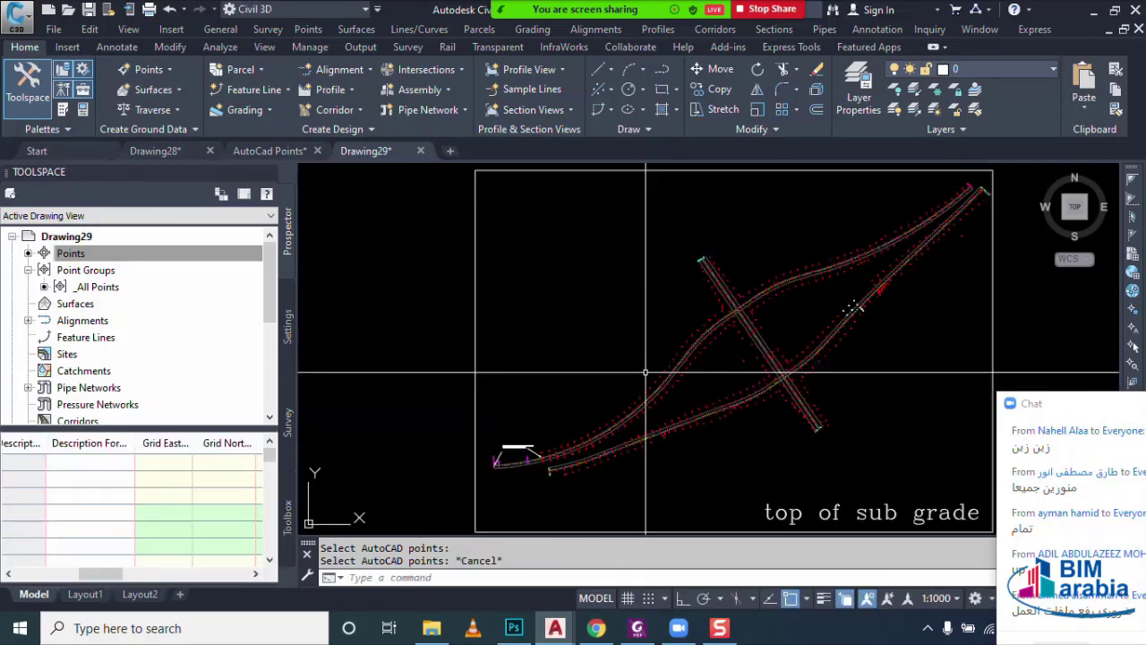
{"action": "scroll", "coordinate": [658, 387], "scroll_direction": "up", "scroll_amount": 3}
{"action": "scroll", "coordinate": [658, 388], "scroll_direction": "up", "scroll_amount": 2}
{"action": "left_click", "coordinate": [678, 331]}
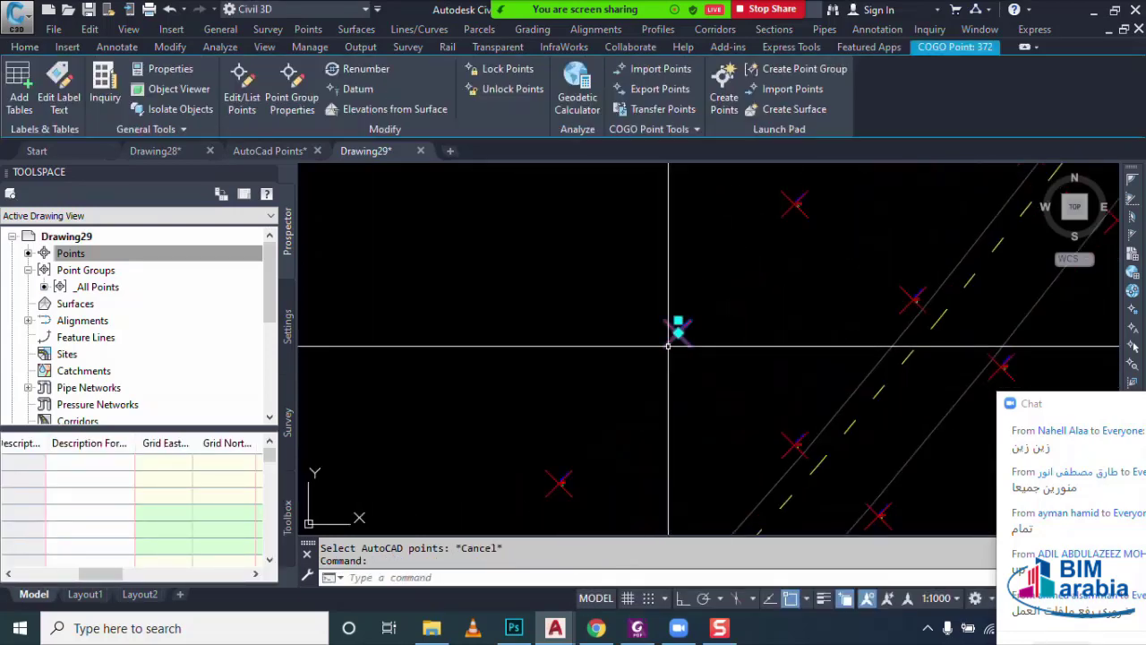
{"action": "scroll", "coordinate": [663, 376], "scroll_direction": "up", "scroll_amount": 2}
{"action": "key", "text": "ctrl+1"}
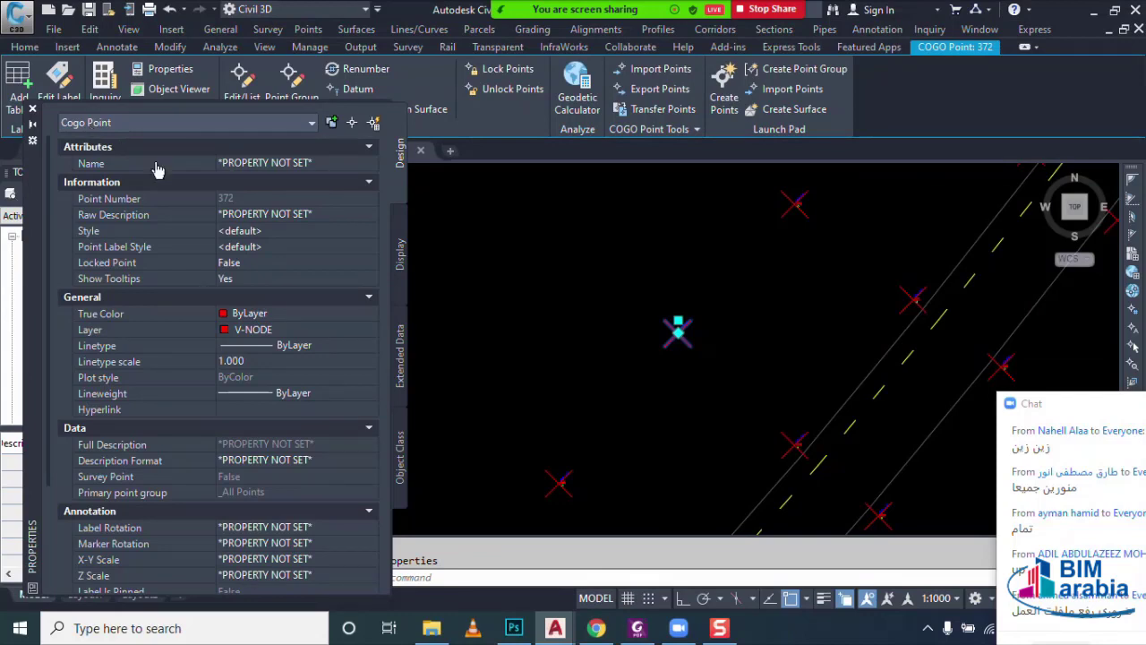
{"action": "left_click", "coordinate": [443, 633]}
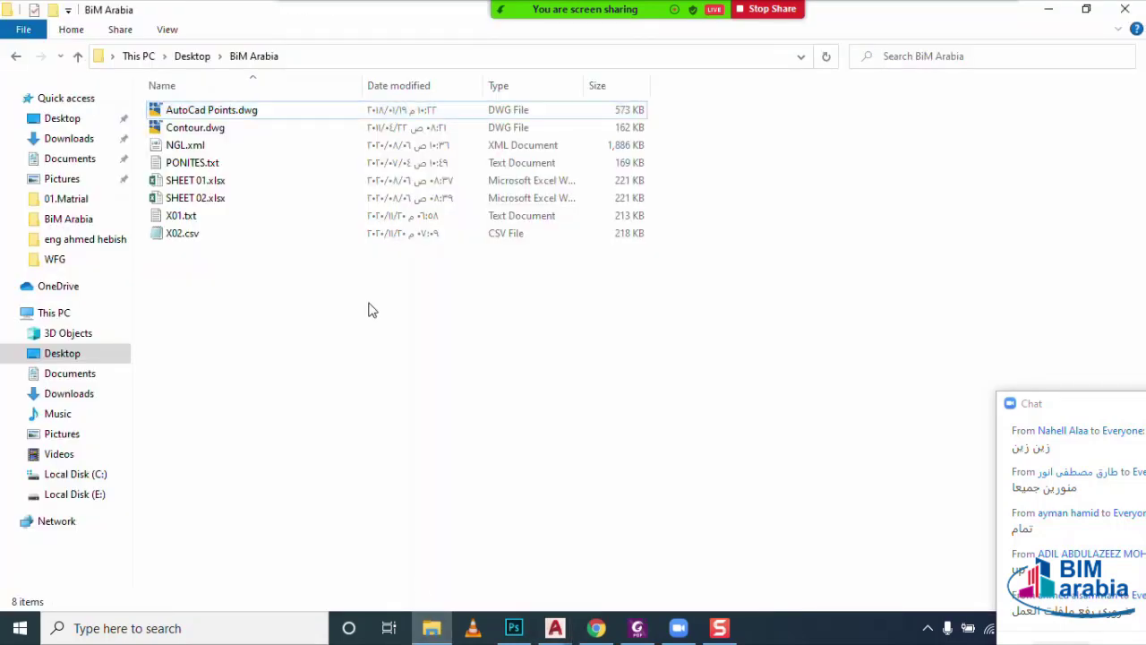
- Open Contour.dwg from the BiM Arabia folder in Civil 3D
{"action": "double_click", "coordinate": [212, 127]}
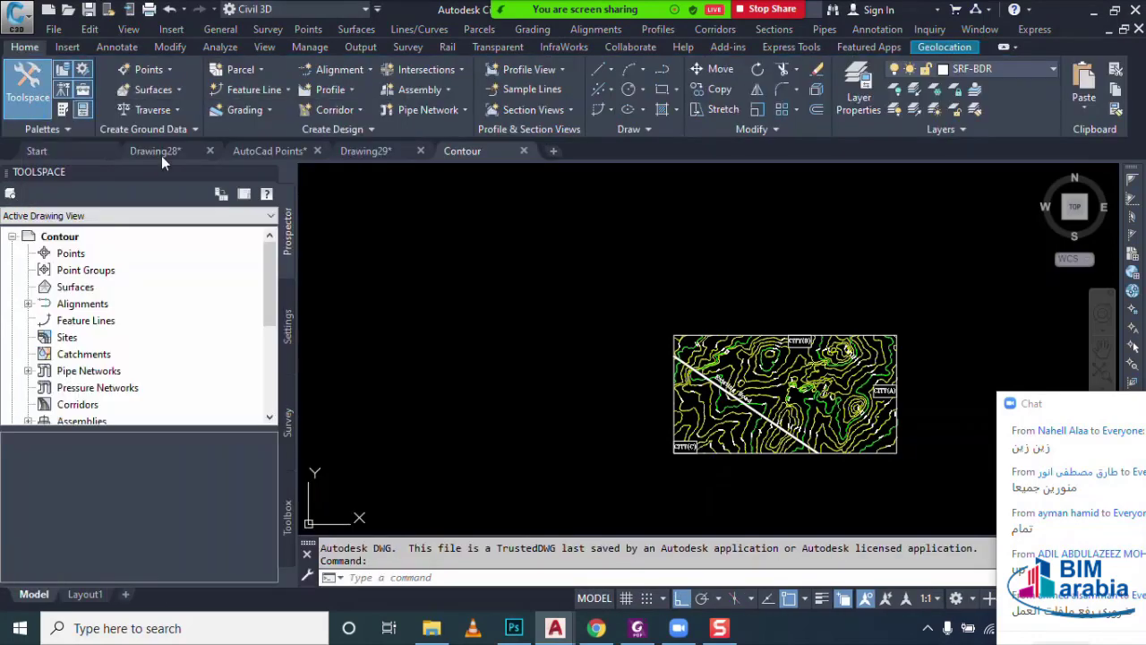
- Window-select all of Contour's contour lines and road, and copy them
{"action": "left_click", "coordinate": [572, 303]}
{"action": "middle_click_drag", "start_coordinate": [576, 308], "coordinate": [388, 238]}
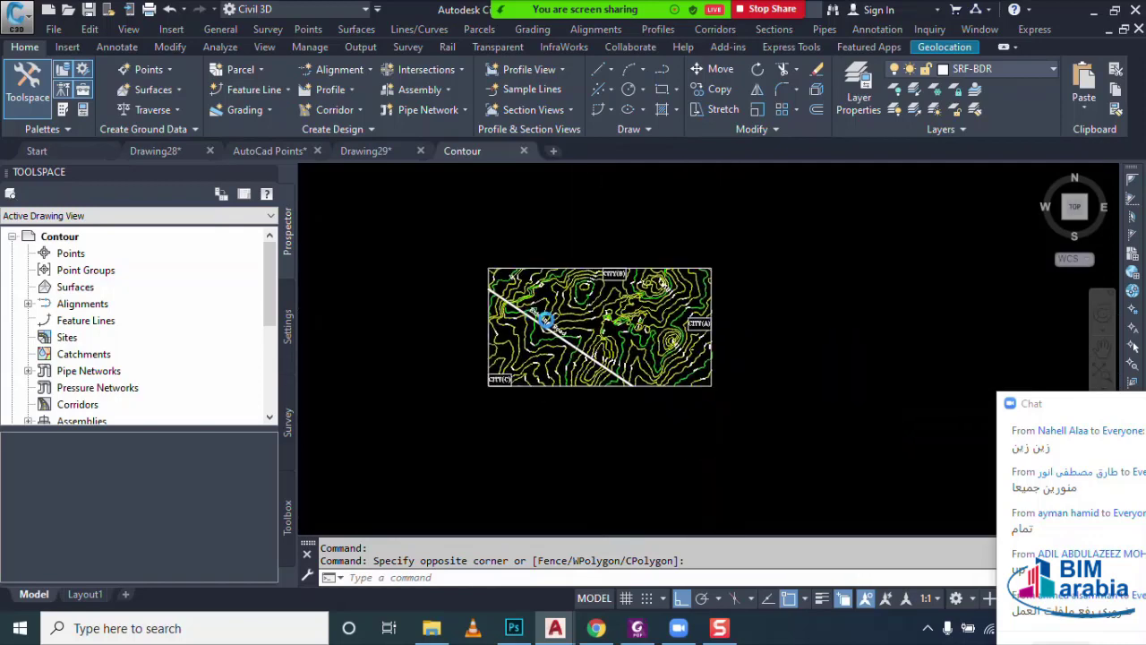
{"action": "scroll", "coordinate": [554, 356], "scroll_direction": "down", "scroll_amount": 2}
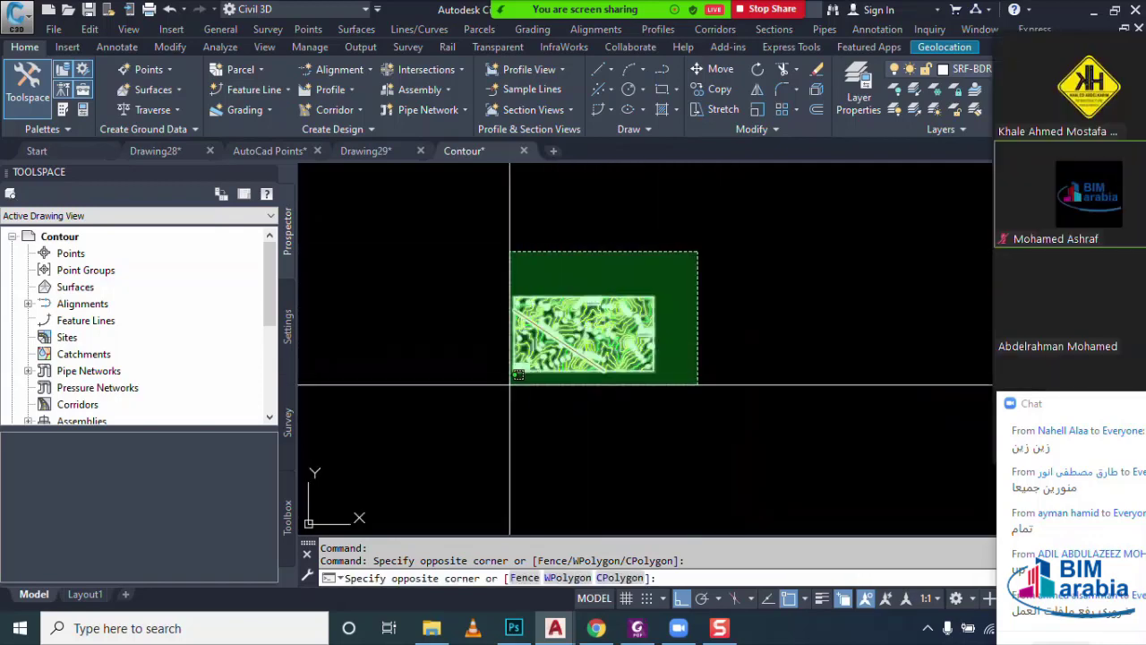
{"action": "left_click", "coordinate": [500, 388]}
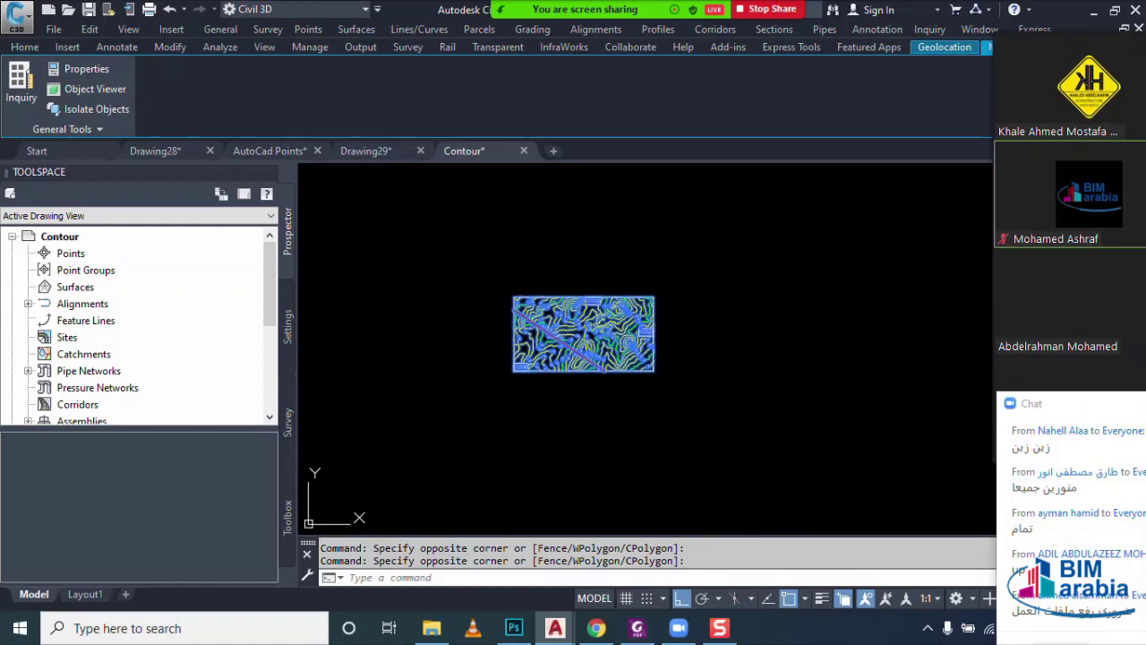
{"action": "key", "text": "ctrl+c"}
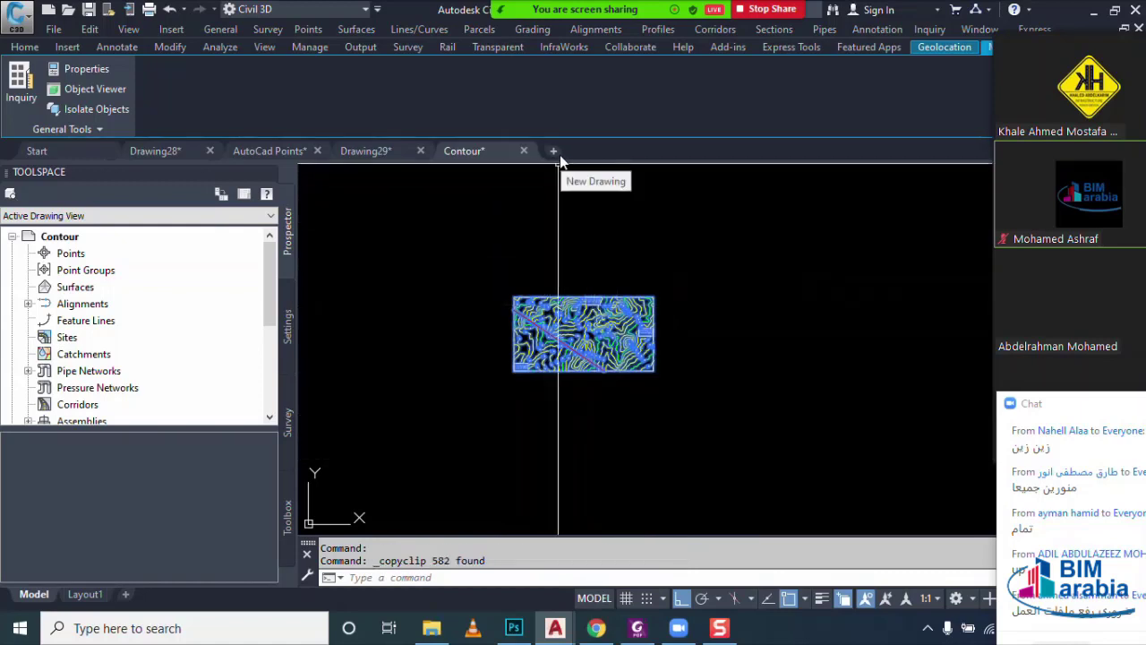
- Paste the contours into new Drawing30 at original coordinates and zoom extents
{"action": "left_click", "coordinate": [553, 152]}
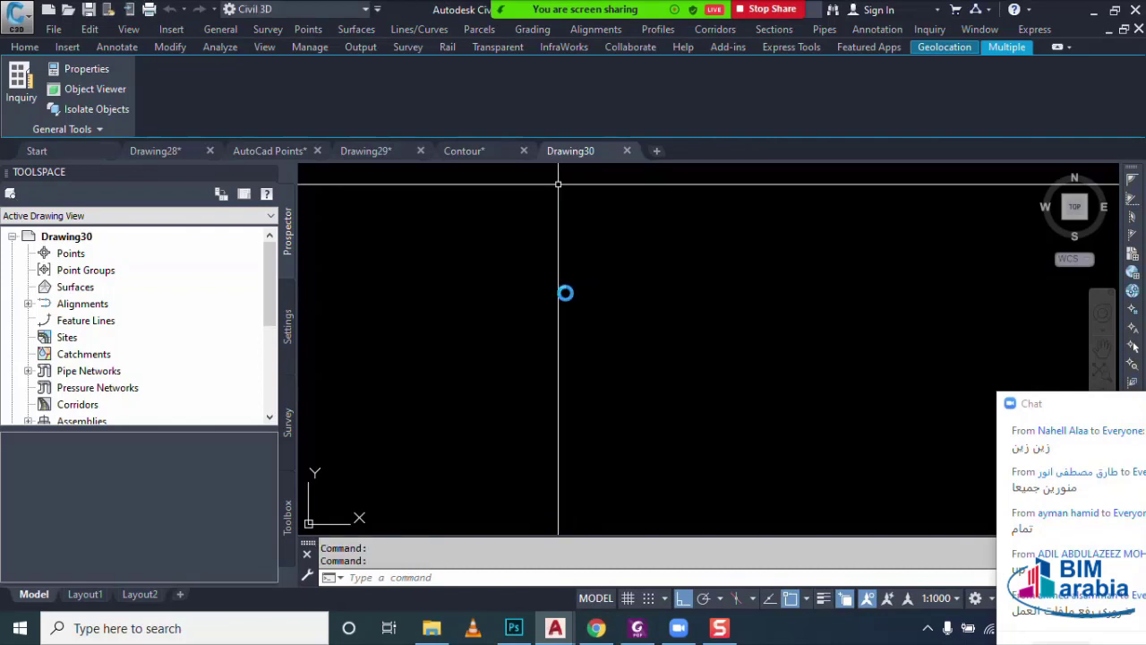
{"action": "right_click", "coordinate": [566, 300]}
{"action": "mouse_move", "coordinate": [616, 348]}
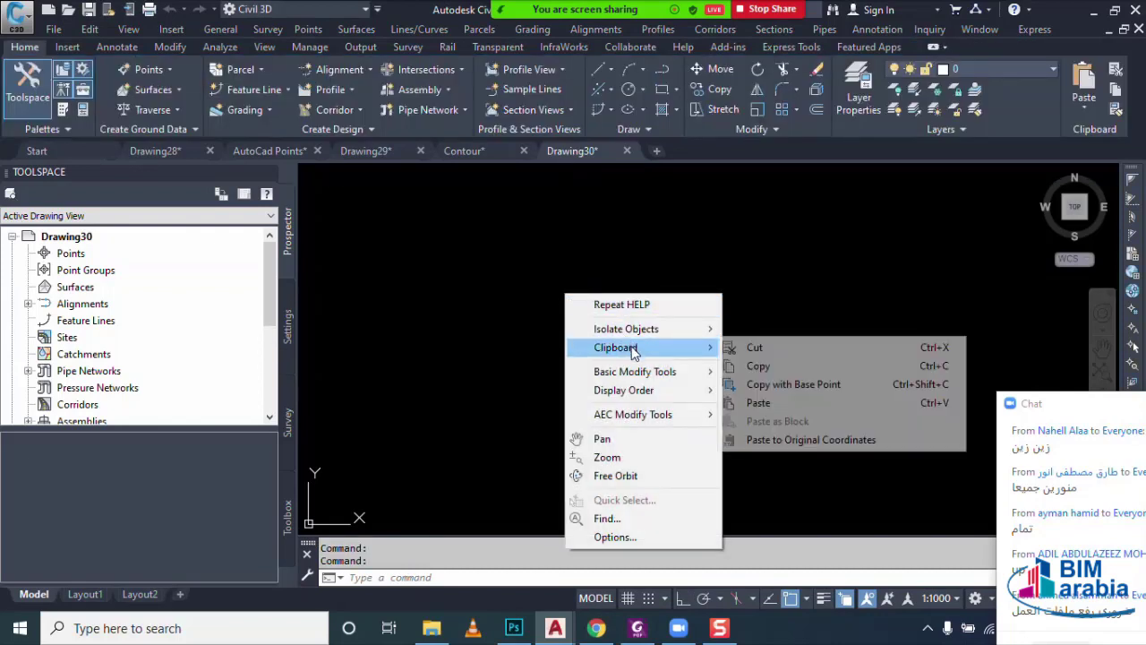
{"action": "left_click", "coordinate": [814, 444]}
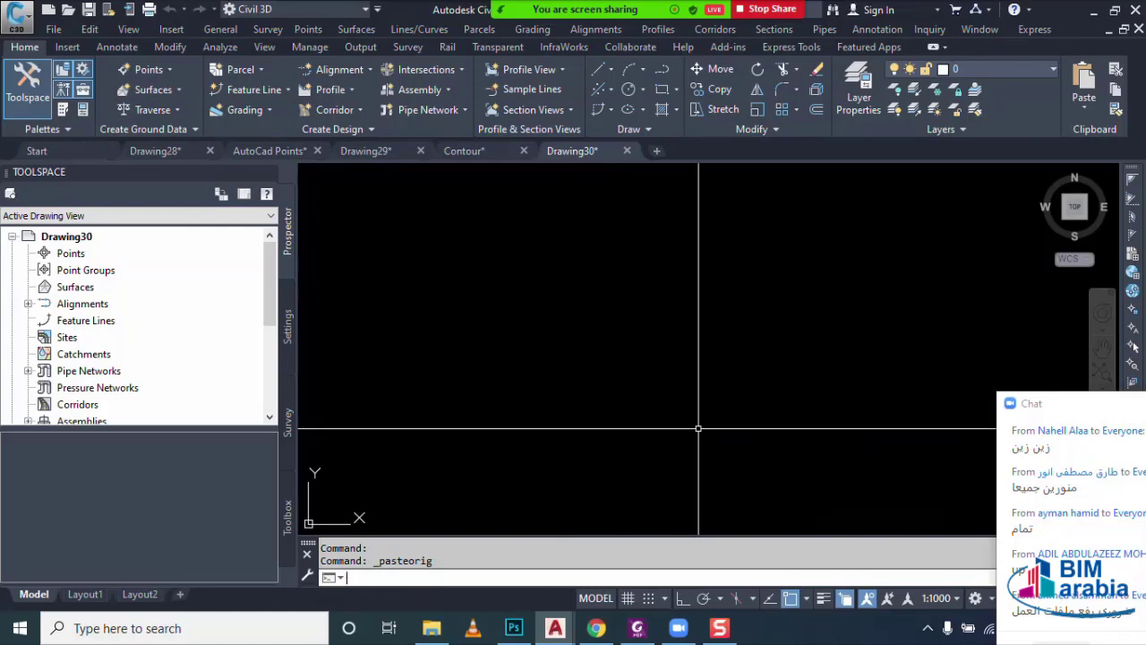
{"action": "type", "text": "ZE"}
{"action": "key", "text": "Return"}
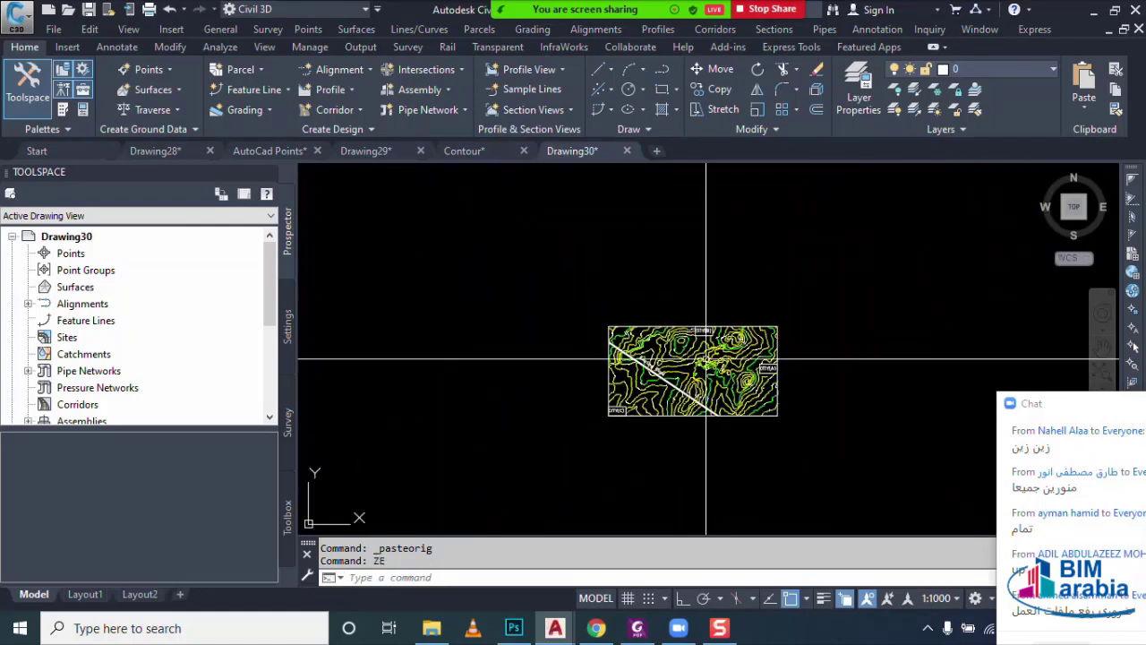
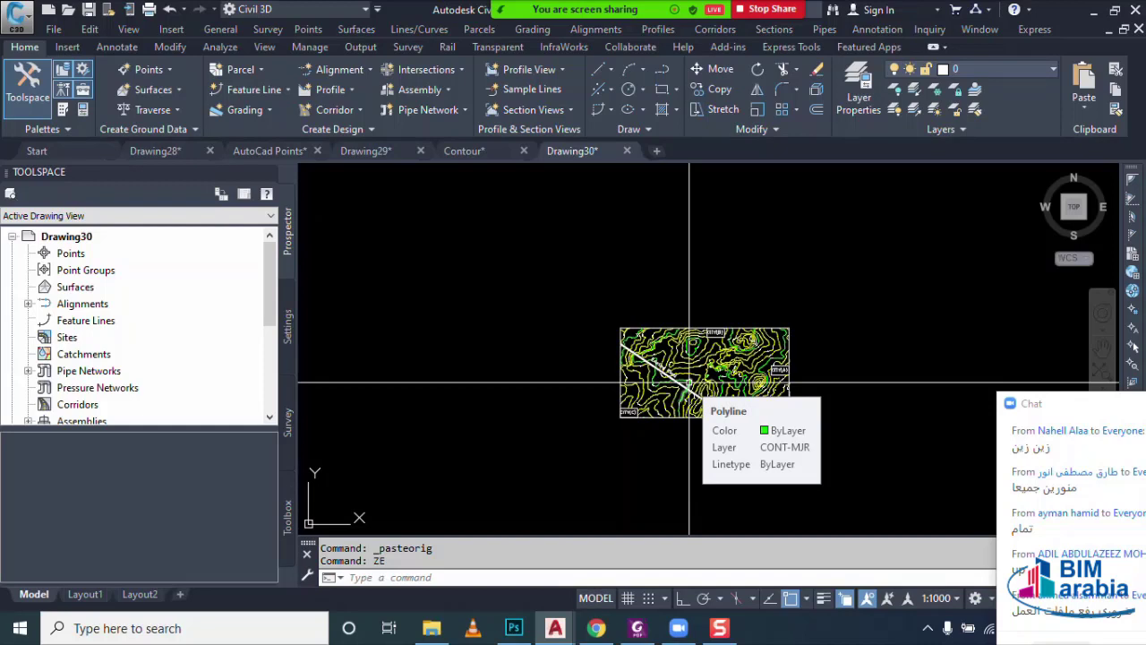
- Close the Contour and AutoCad Points drawings without saving their changes
{"action": "left_click", "coordinate": [524, 151]}
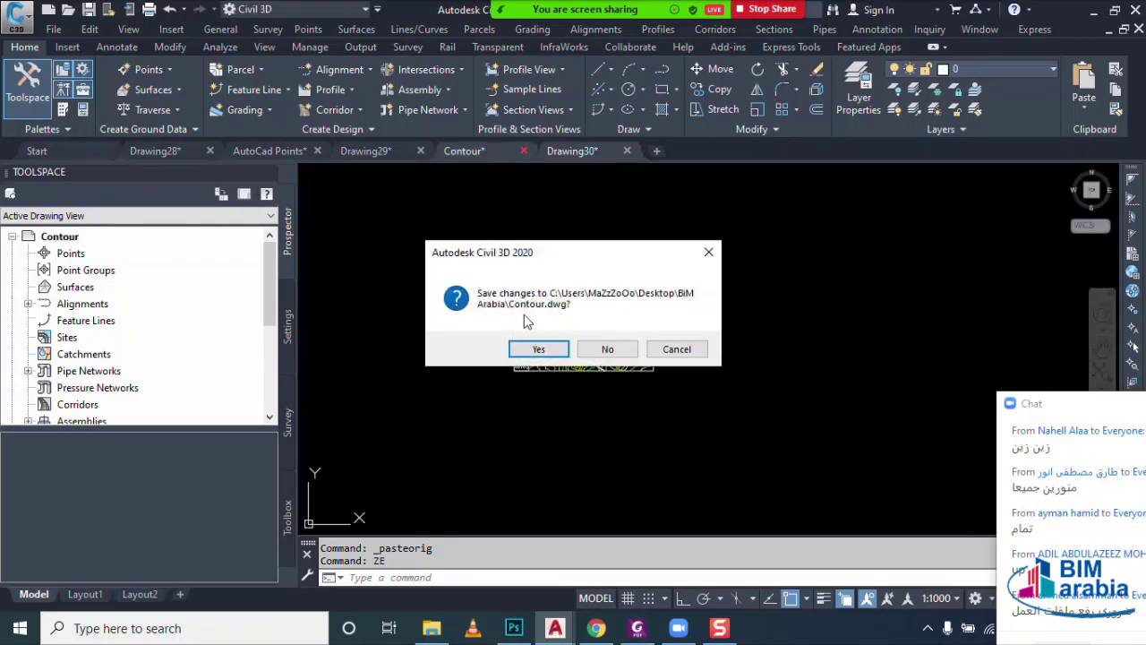
{"action": "left_click", "coordinate": [592, 350]}
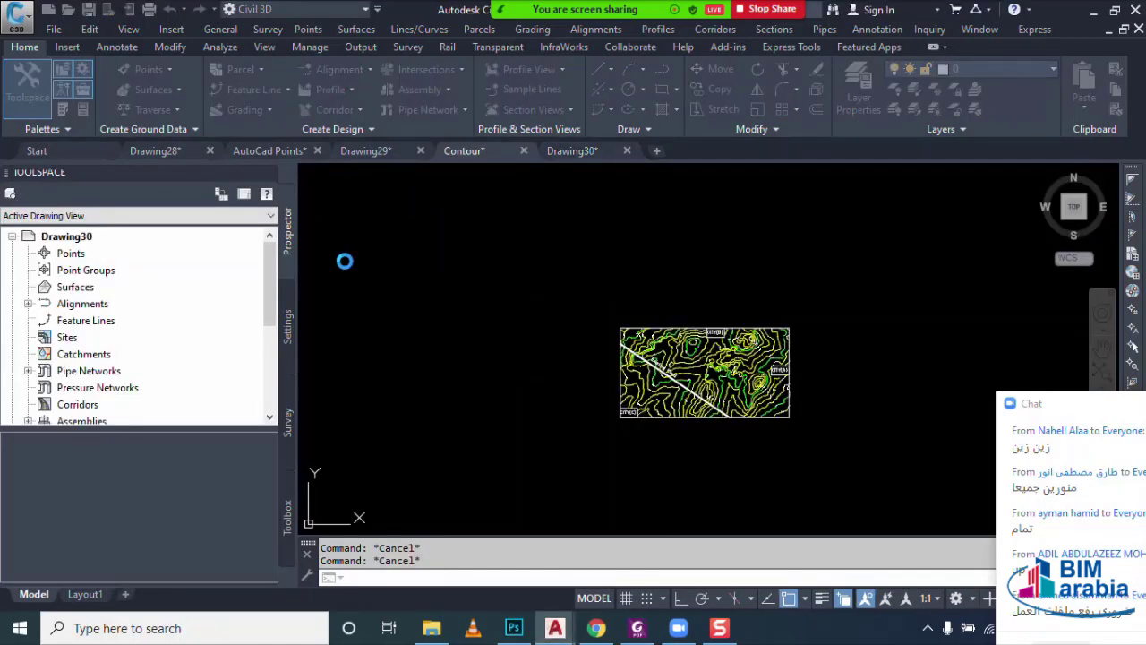
{"action": "left_click", "coordinate": [317, 150]}
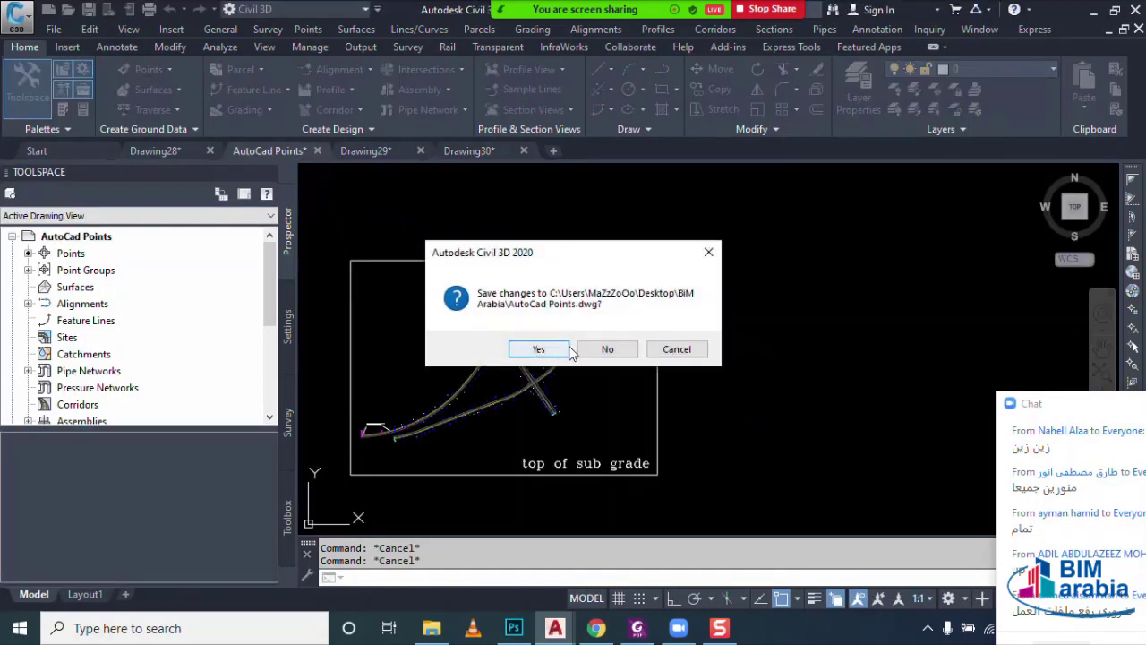
{"action": "left_click", "coordinate": [594, 349]}
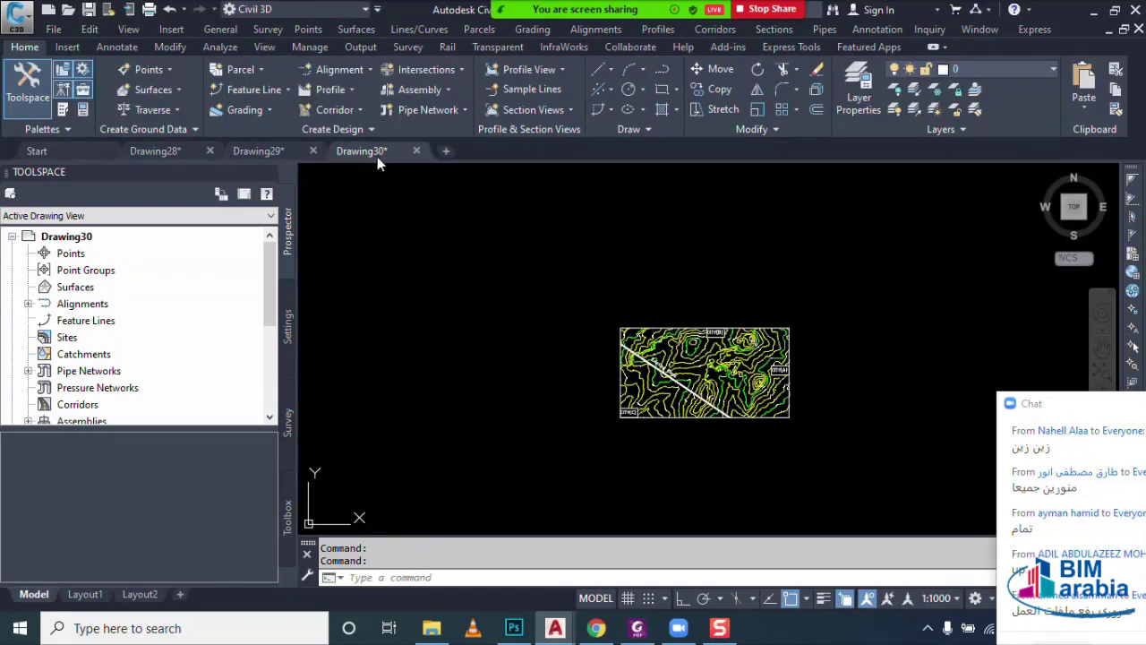
{"action": "scroll", "coordinate": [663, 396], "scroll_direction": "up", "scroll_amount": 3}
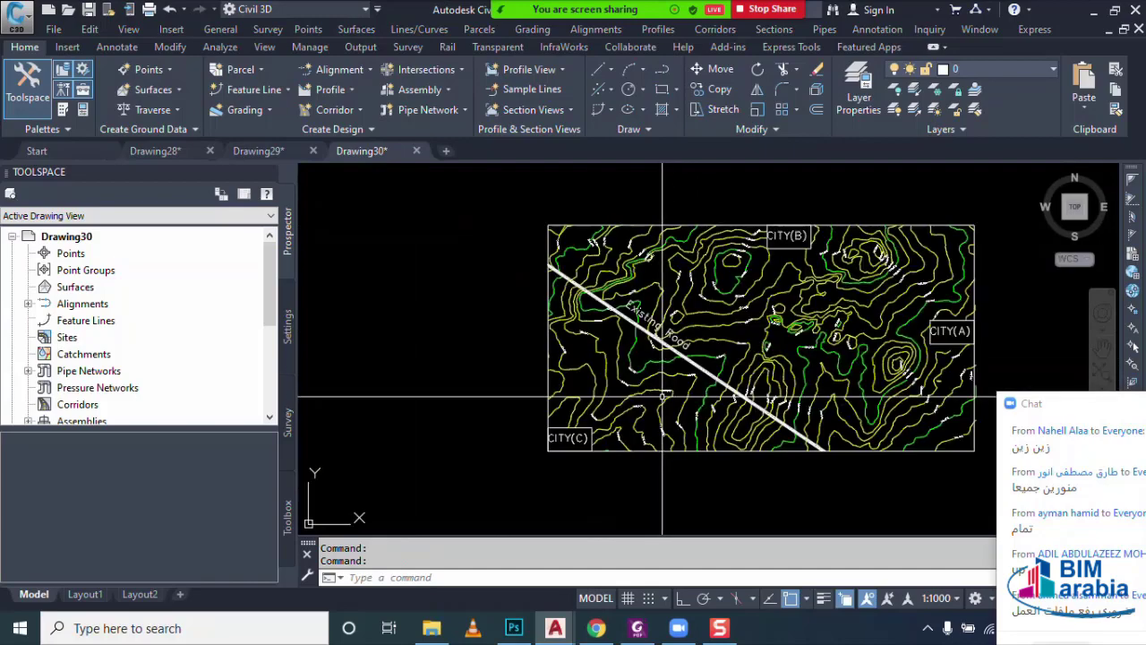
{"action": "scroll", "coordinate": [606, 407], "scroll_direction": "up", "scroll_amount": 3}
{"action": "left_click", "coordinate": [606, 407]}
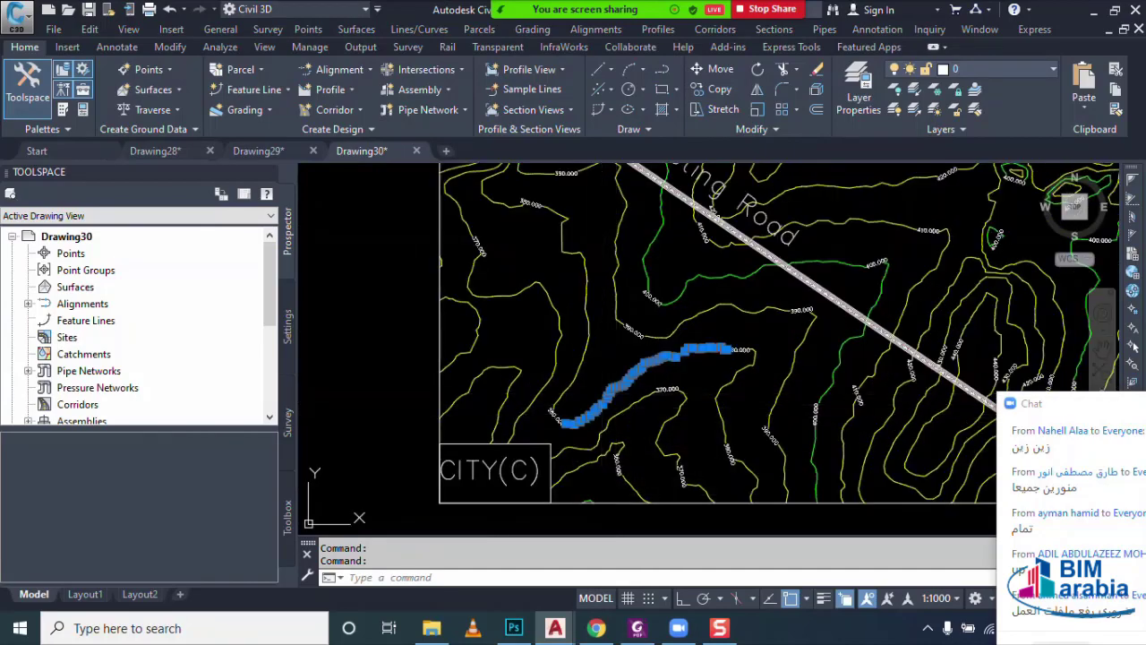
{"action": "key", "text": "ctrl+1"}
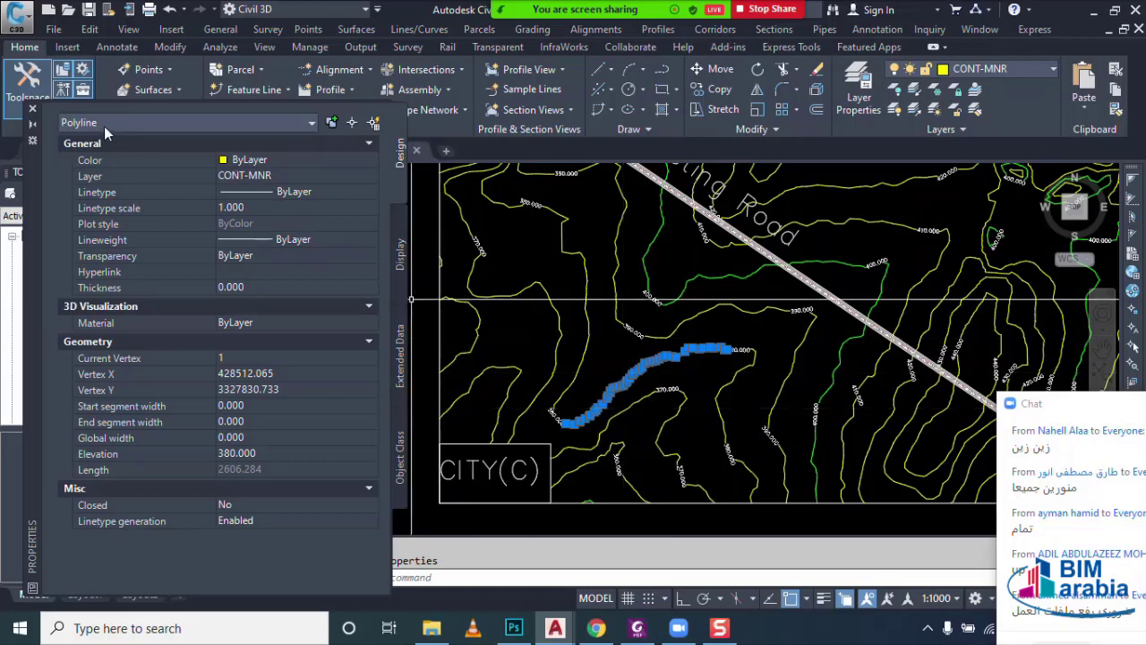
{"action": "key", "text": "Escape"}
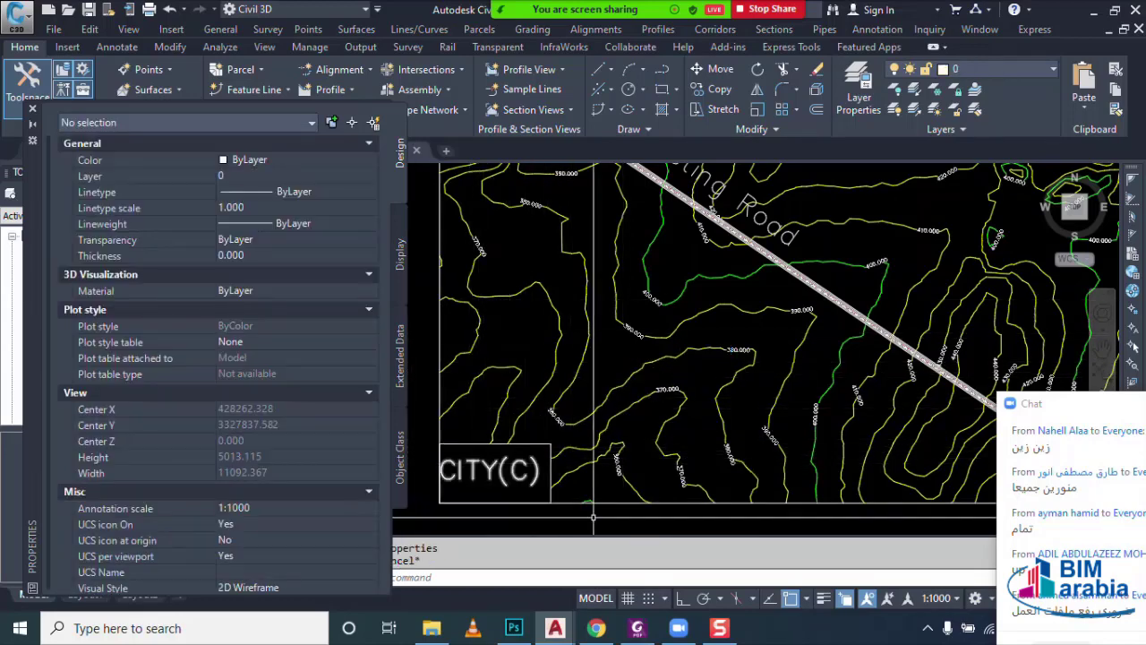
{"action": "left_click", "coordinate": [623, 503]}
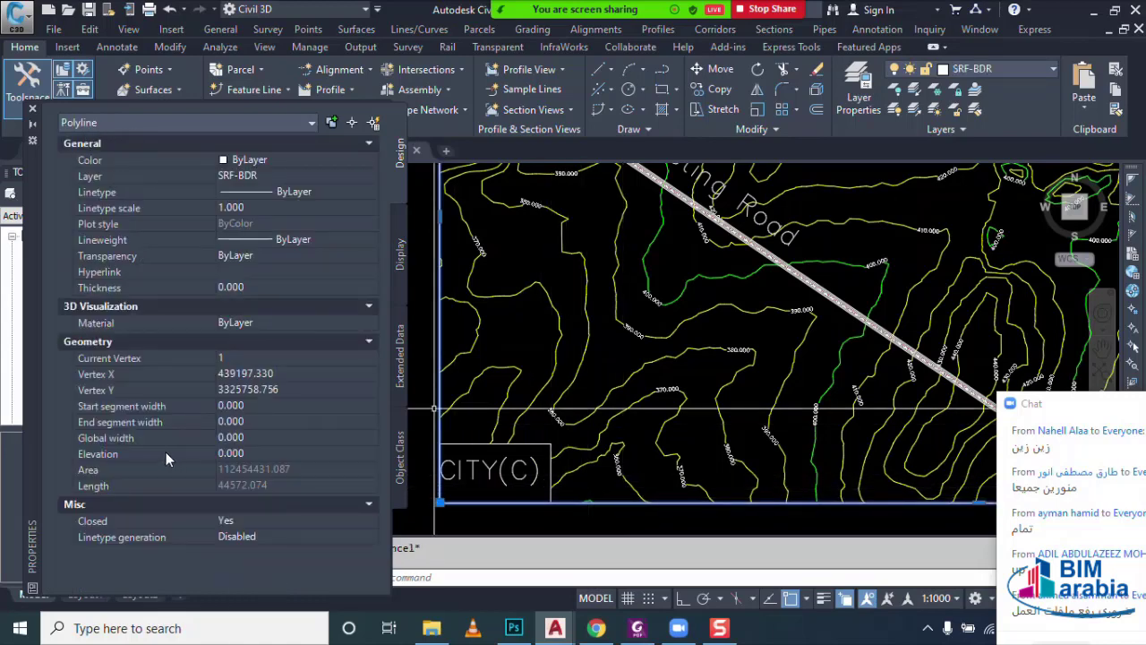
{"action": "left_click", "coordinate": [33, 110]}
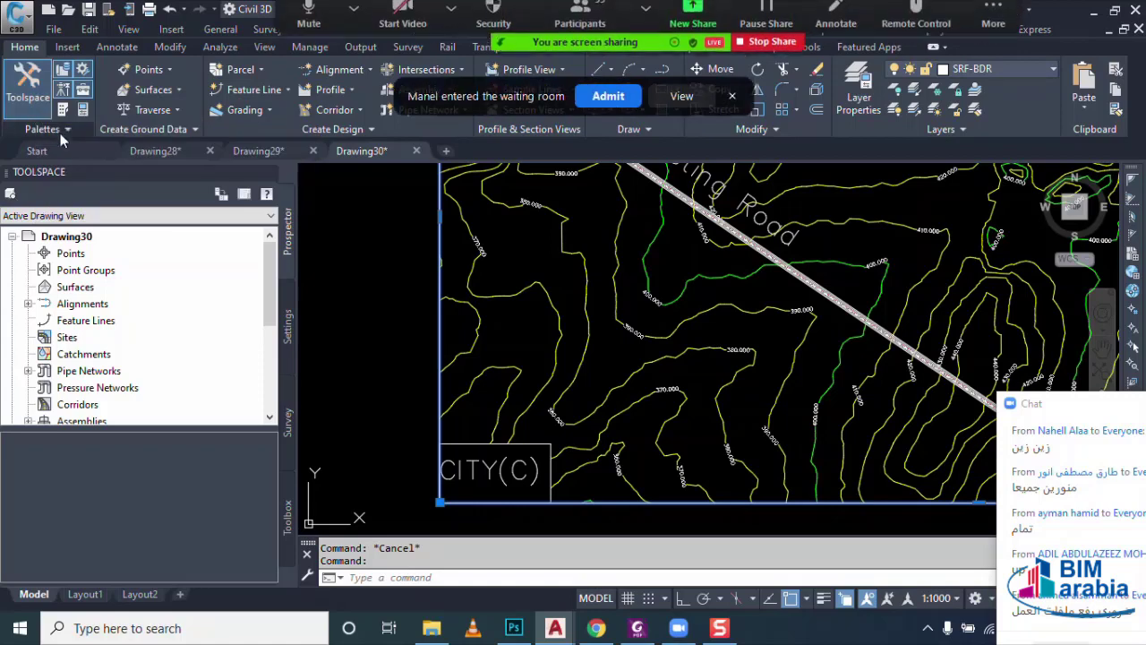
- Pan around the contour sheet and inspect the boundary frame surrounding it
{"action": "scroll", "coordinate": [575, 318], "scroll_direction": "down", "scroll_amount": 5}
{"action": "scroll", "coordinate": [575, 318], "scroll_direction": "down", "scroll_amount": 2}
{"action": "key", "text": "Escape"}
{"action": "middle_click_drag", "start_coordinate": [560, 292], "coordinate": [570, 341]}
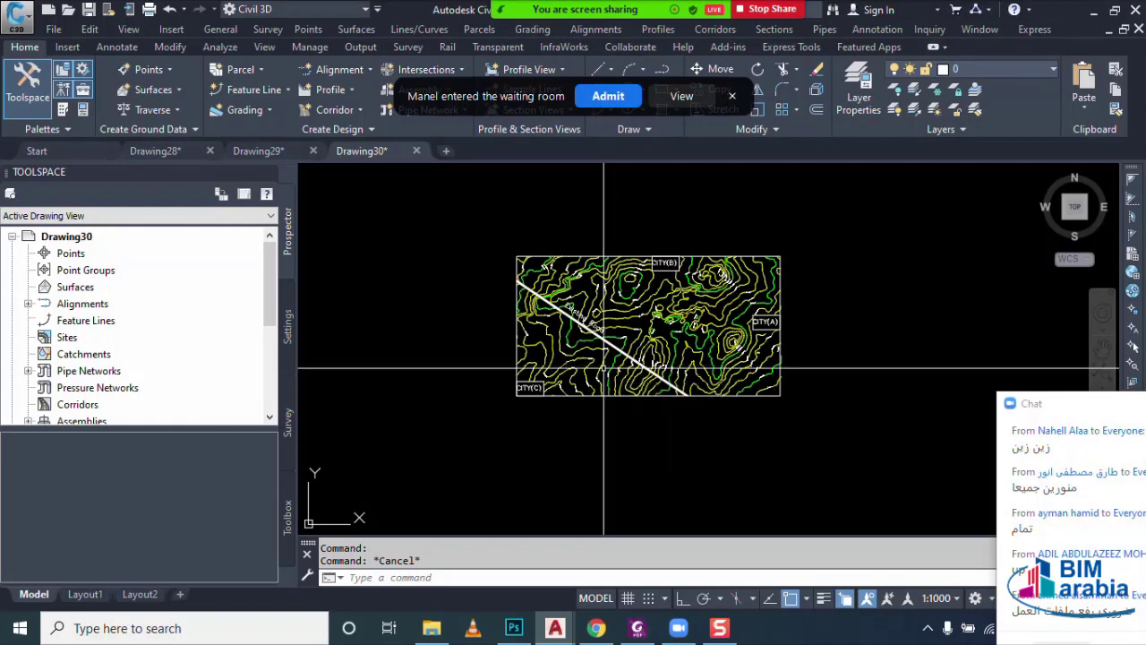
{"action": "middle_click_drag", "start_coordinate": [601, 385], "coordinate": [608, 415]}
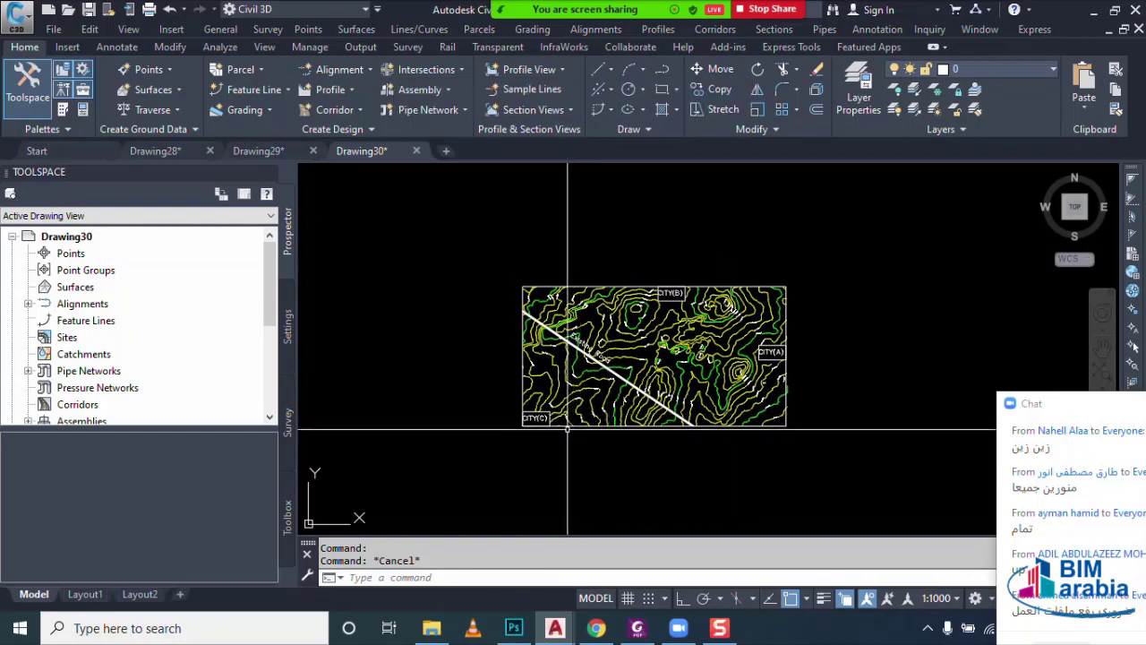
{"action": "left_click", "coordinate": [567, 426]}
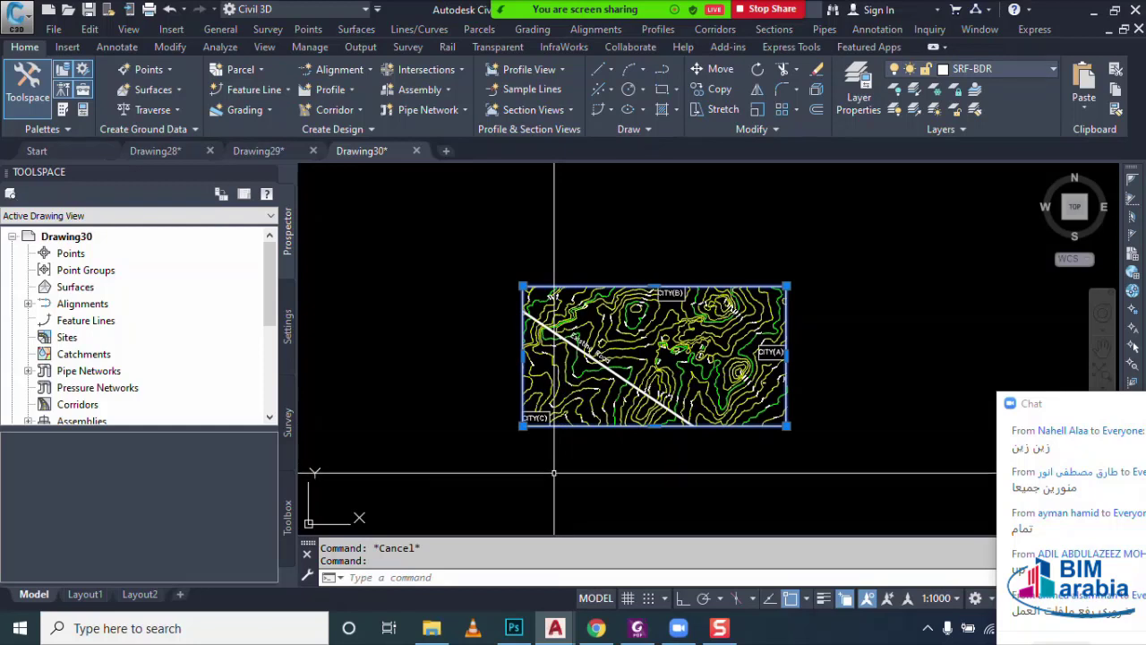
{"action": "key", "text": "Escape"}
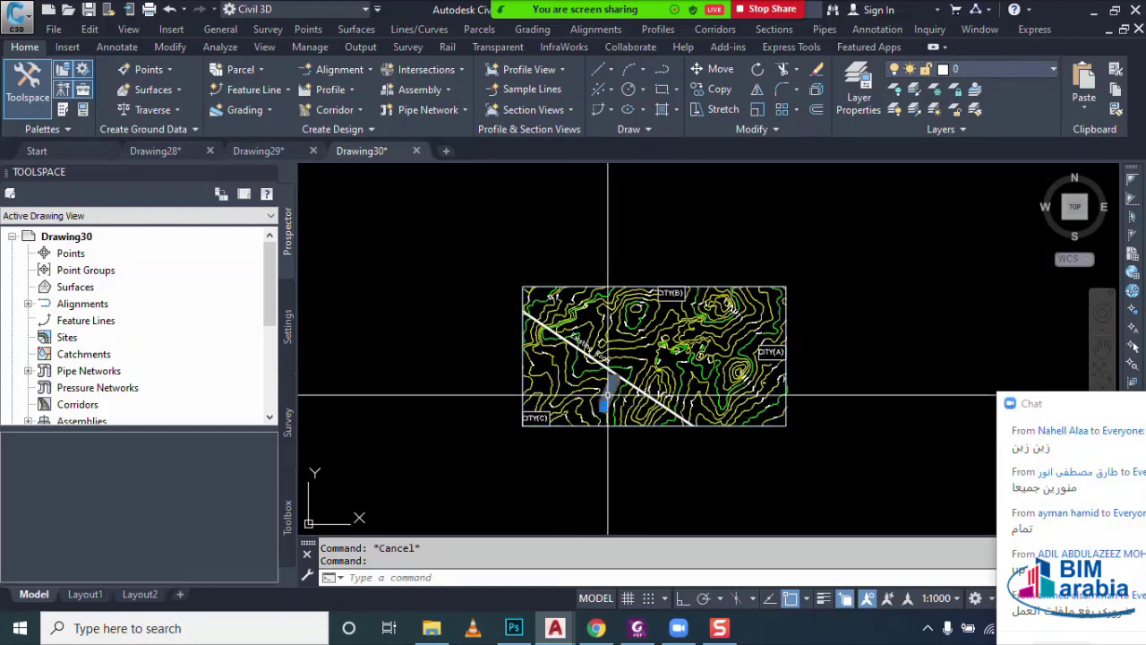
{"action": "key", "text": "Escape"}
{"action": "middle_click_drag", "start_coordinate": [574, 457], "coordinate": [589, 466]}
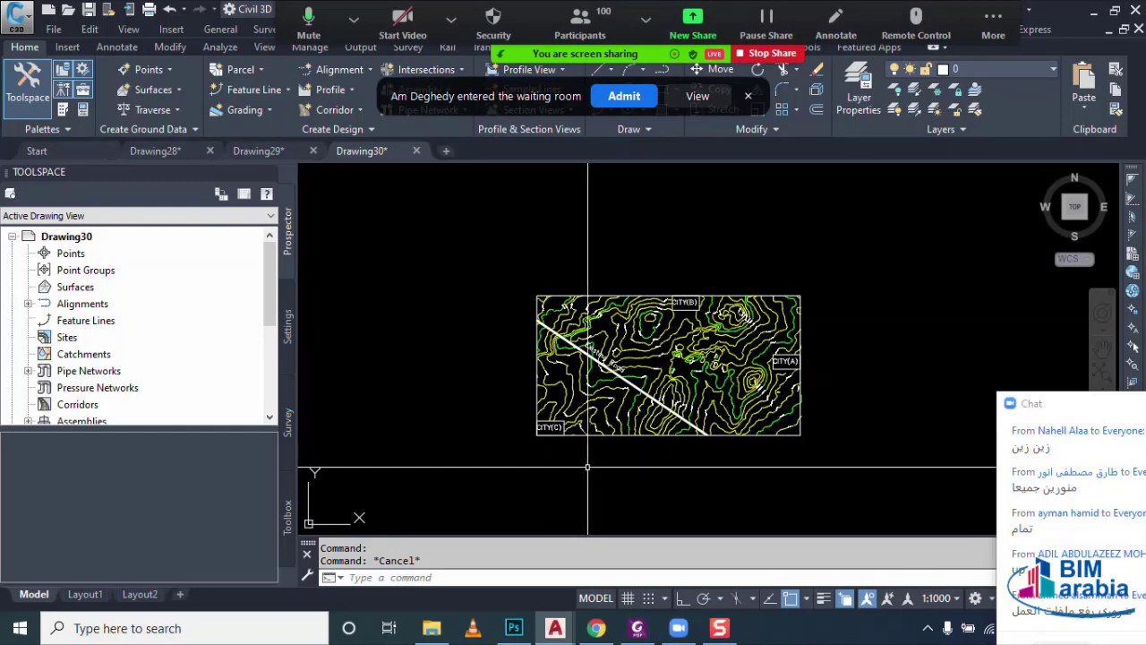
{"action": "key", "text": "Escape"}
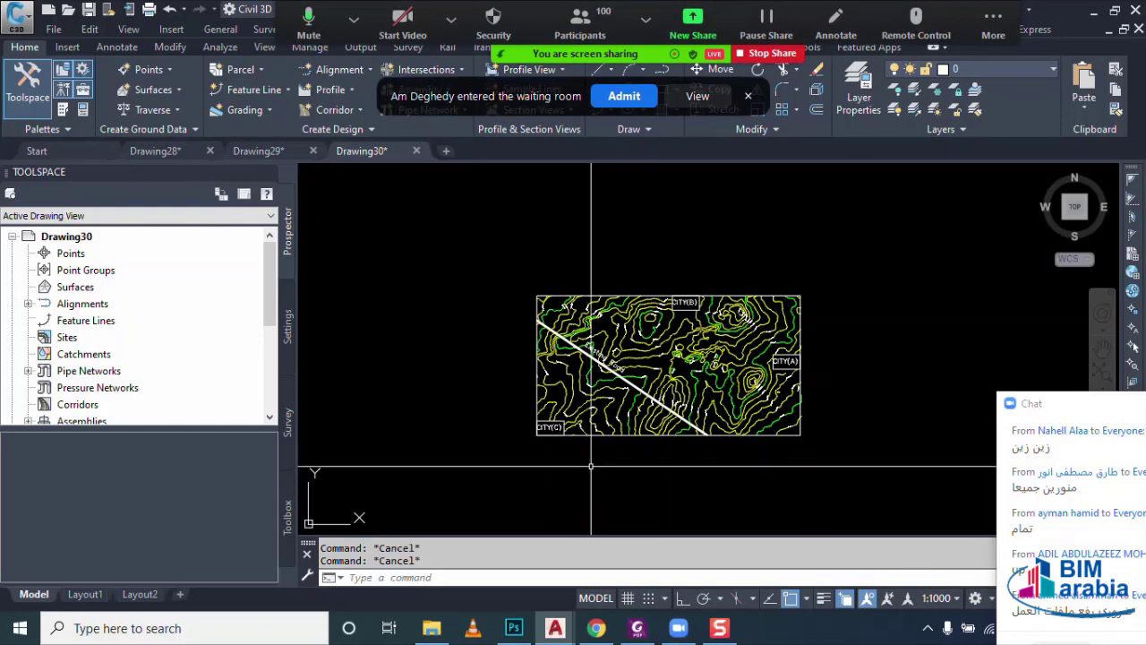
- Turn off the SRF-BDR layer with LAYOFF by picking the boundary frame
{"action": "type", "text": "LAY"}
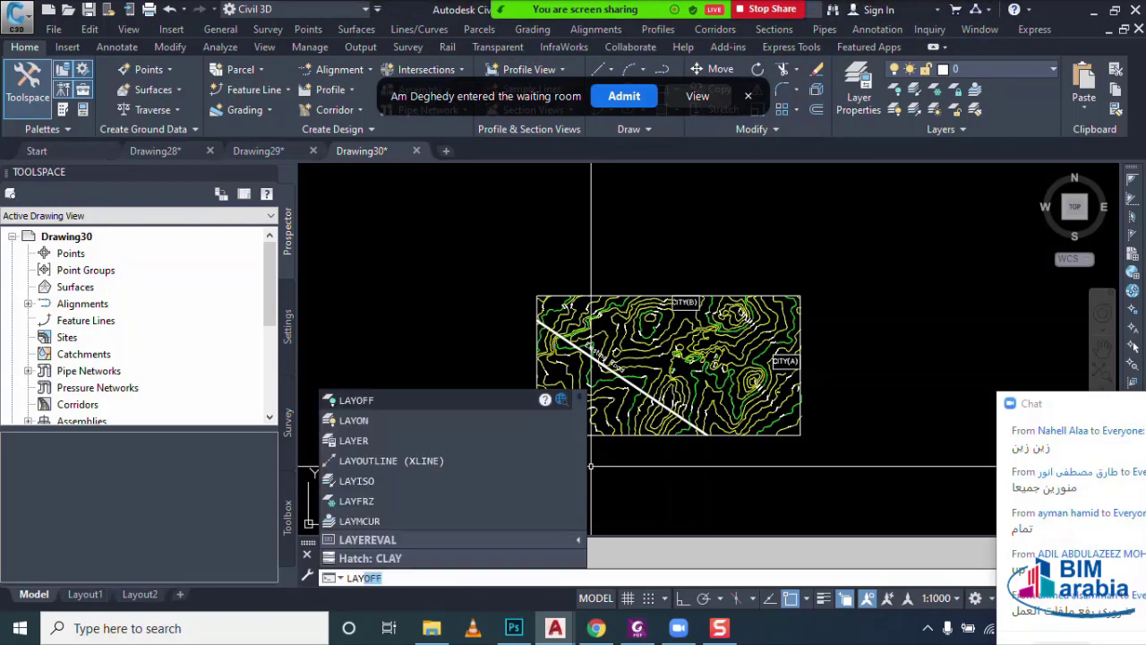
{"action": "type", "text": "OFF"}
{"action": "key", "text": "Return"}
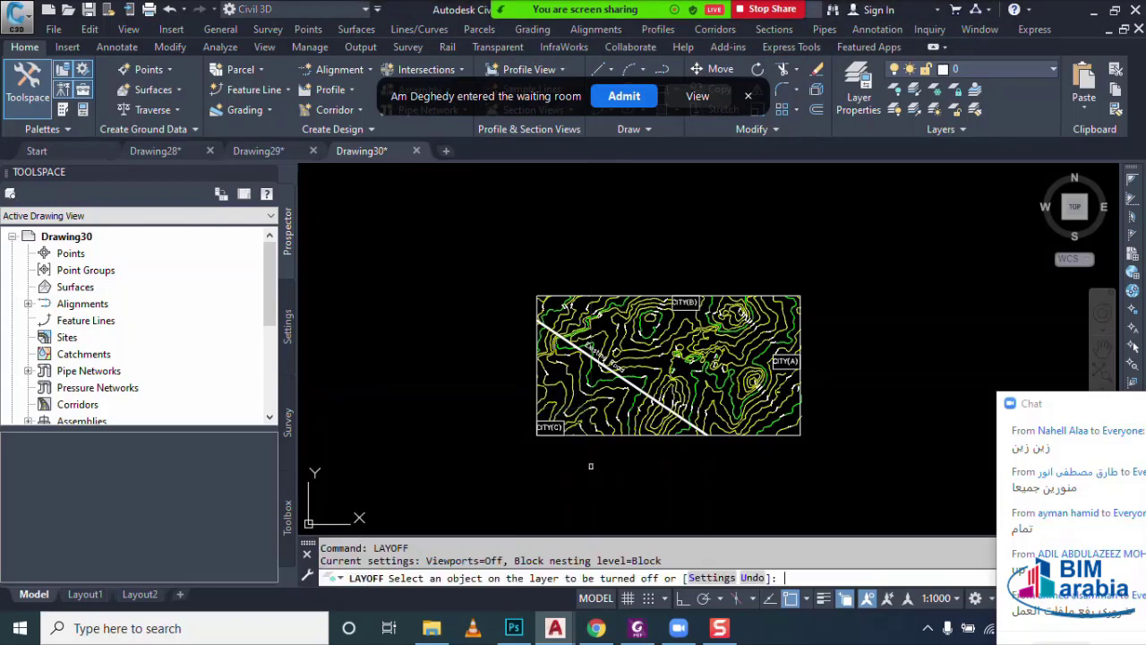
{"action": "scroll", "coordinate": [587, 429], "scroll_direction": "up", "scroll_amount": 2}
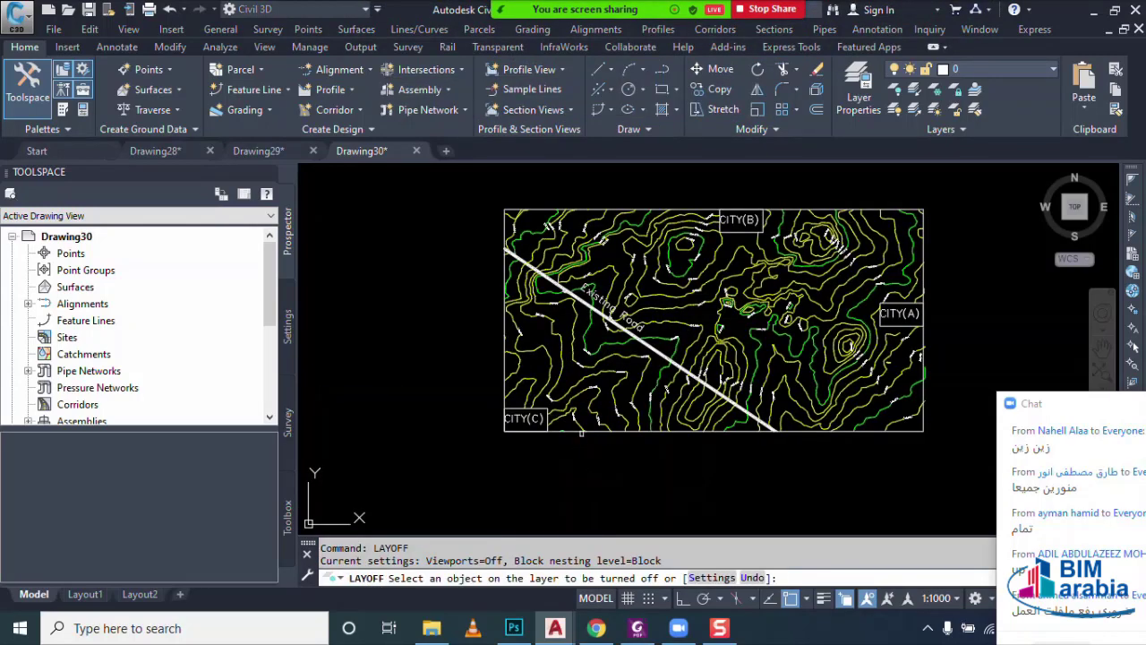
{"action": "left_click", "coordinate": [574, 430]}
{"action": "middle_click_drag", "start_coordinate": [571, 449], "coordinate": [622, 461]}
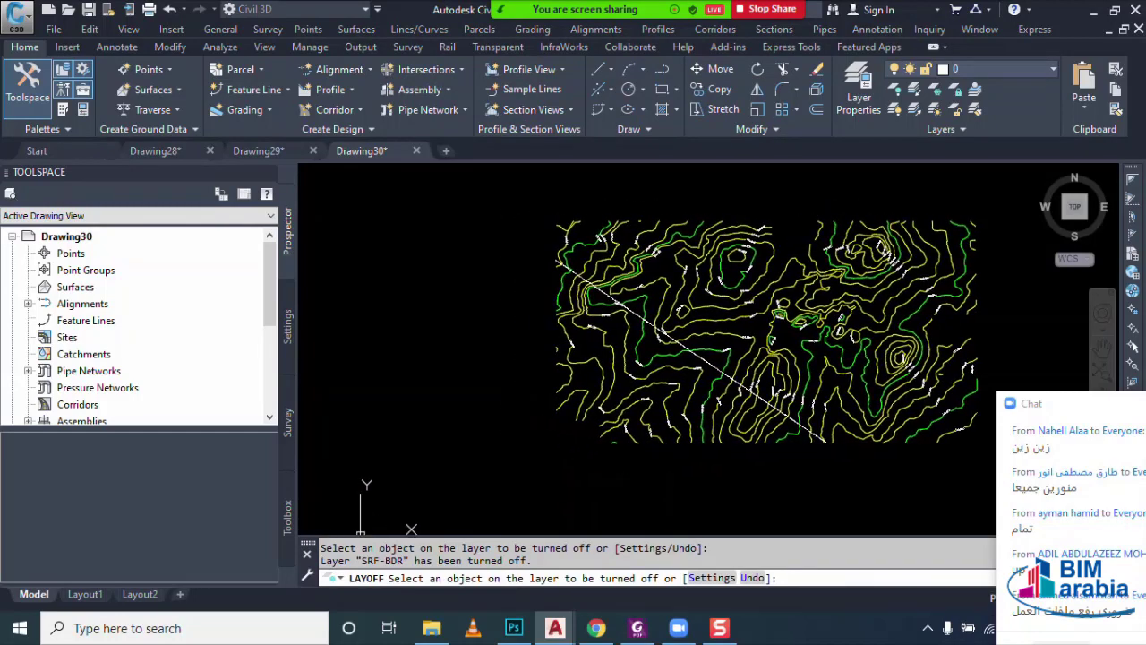
{"action": "key", "text": "Escape"}
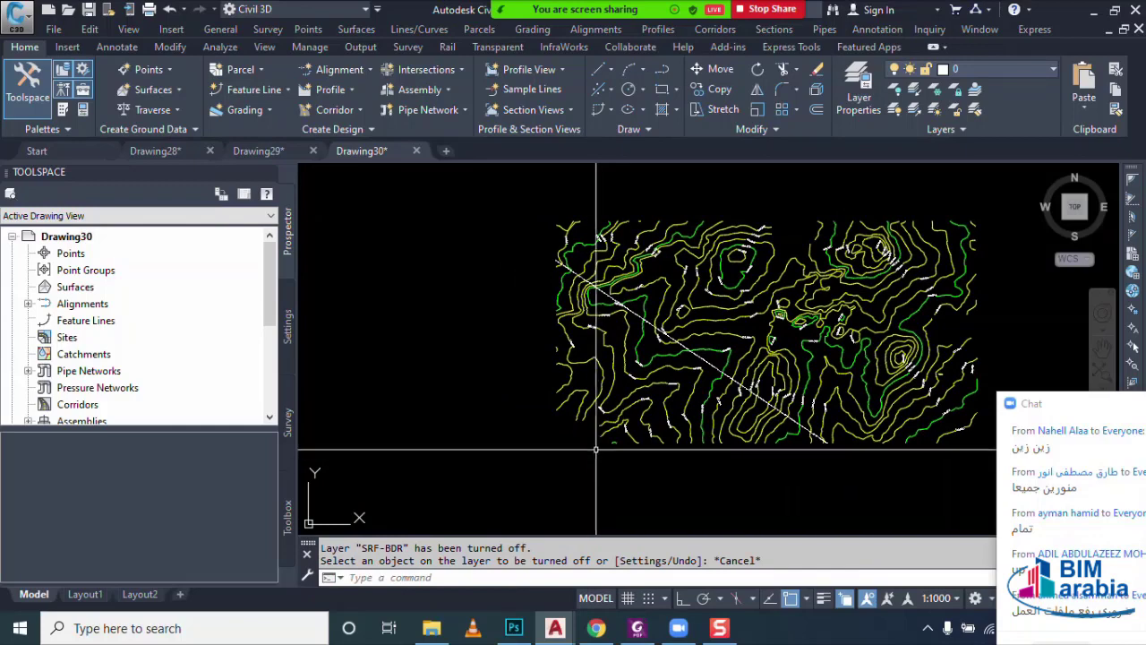
{"action": "scroll", "coordinate": [591, 376], "scroll_direction": "down", "scroll_amount": 2}
{"action": "scroll", "coordinate": [564, 349], "scroll_direction": "down", "scroll_amount": 2}
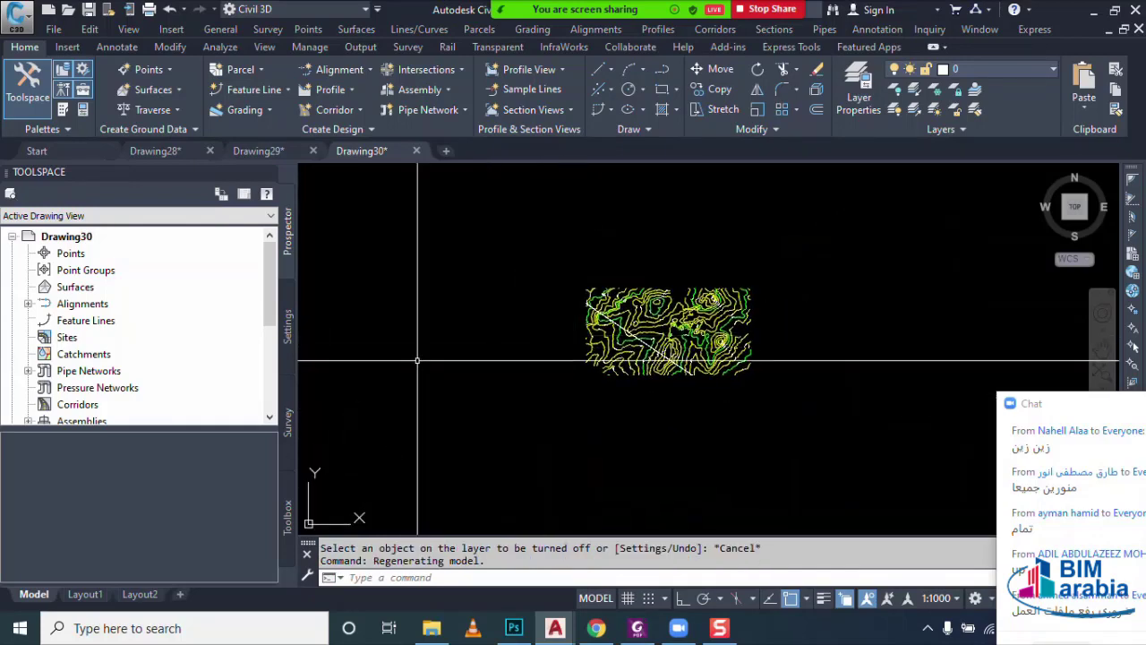
{"action": "middle_click_drag", "start_coordinate": [537, 353], "coordinate": [548, 362]}
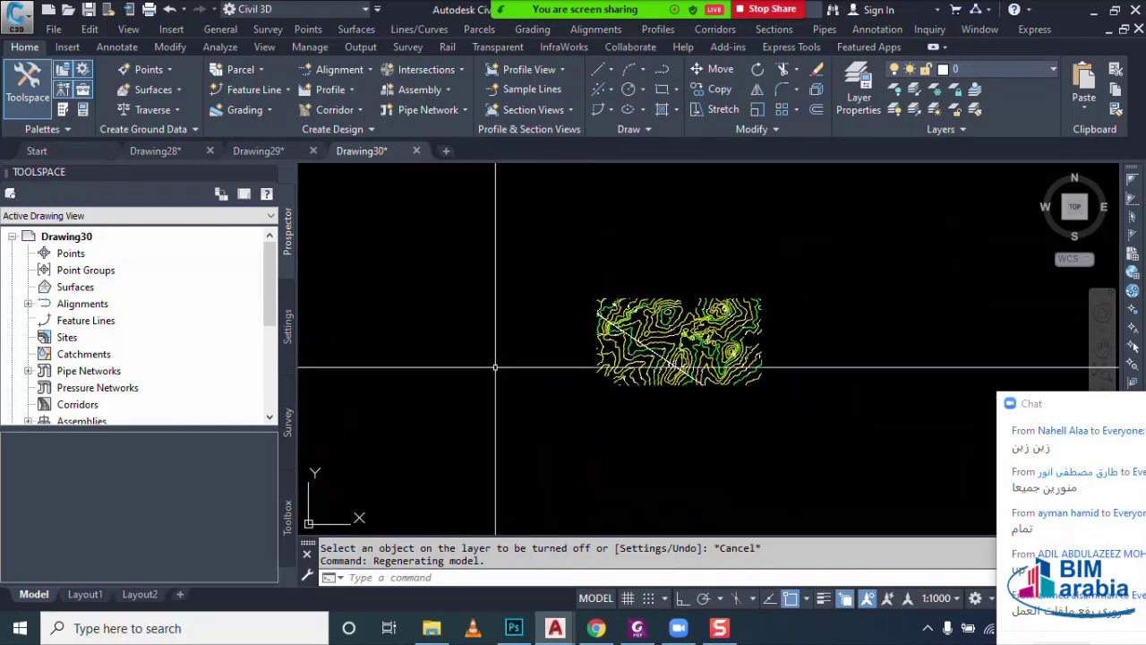
- Create a new TIN surface named NGL in Drawing30
{"action": "left_click", "coordinate": [79, 288]}
{"action": "right_click", "coordinate": [81, 290]}
{"action": "left_click", "coordinate": [126, 300]}
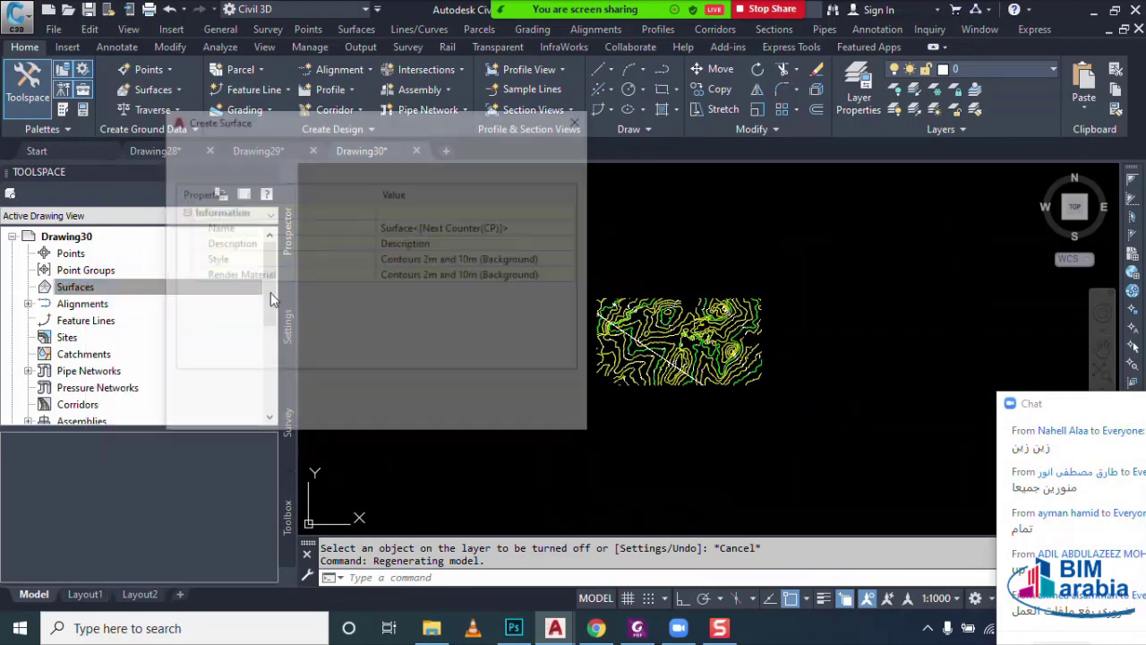
{"action": "left_click", "coordinate": [407, 228]}
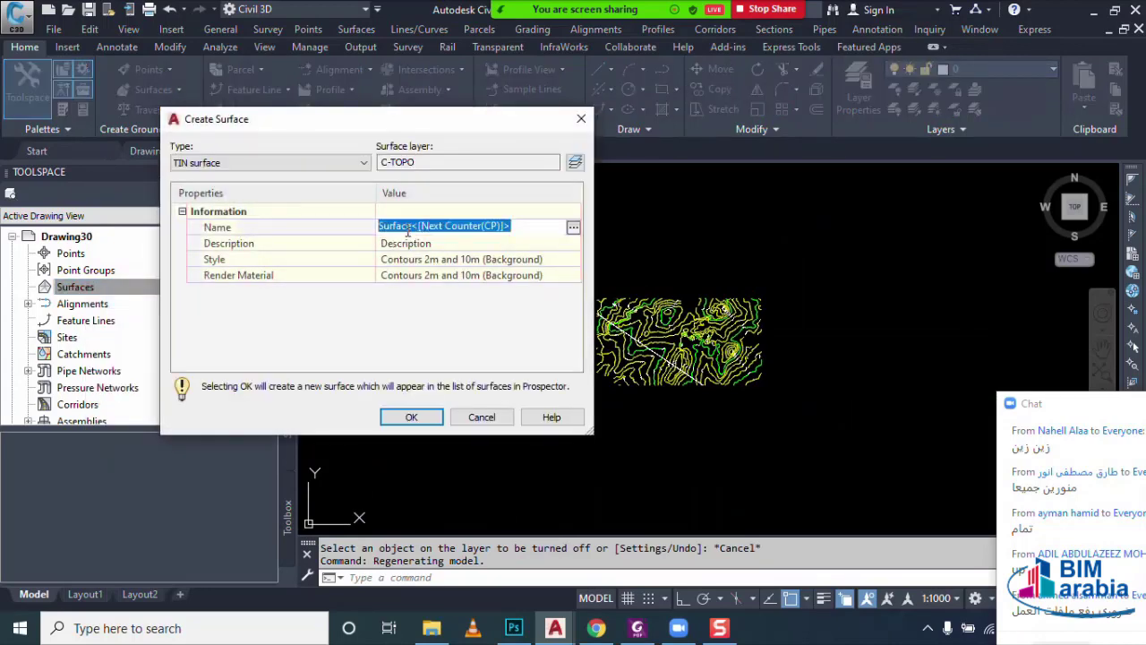
{"action": "type", "text": "NGL"}
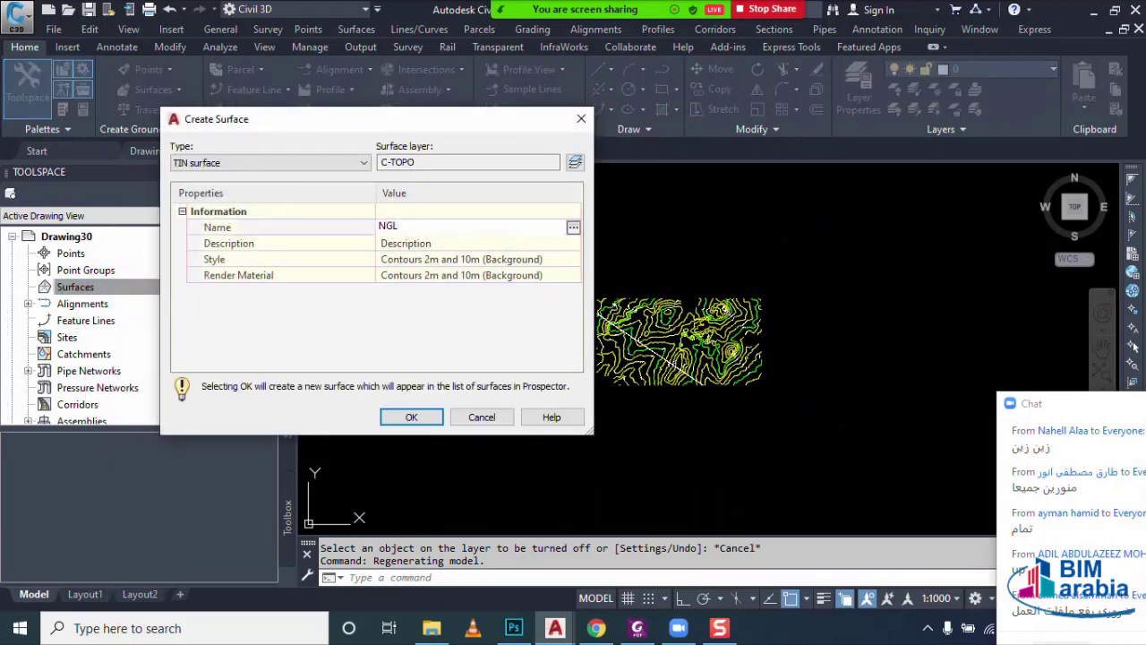
{"action": "left_click", "coordinate": [411, 417]}
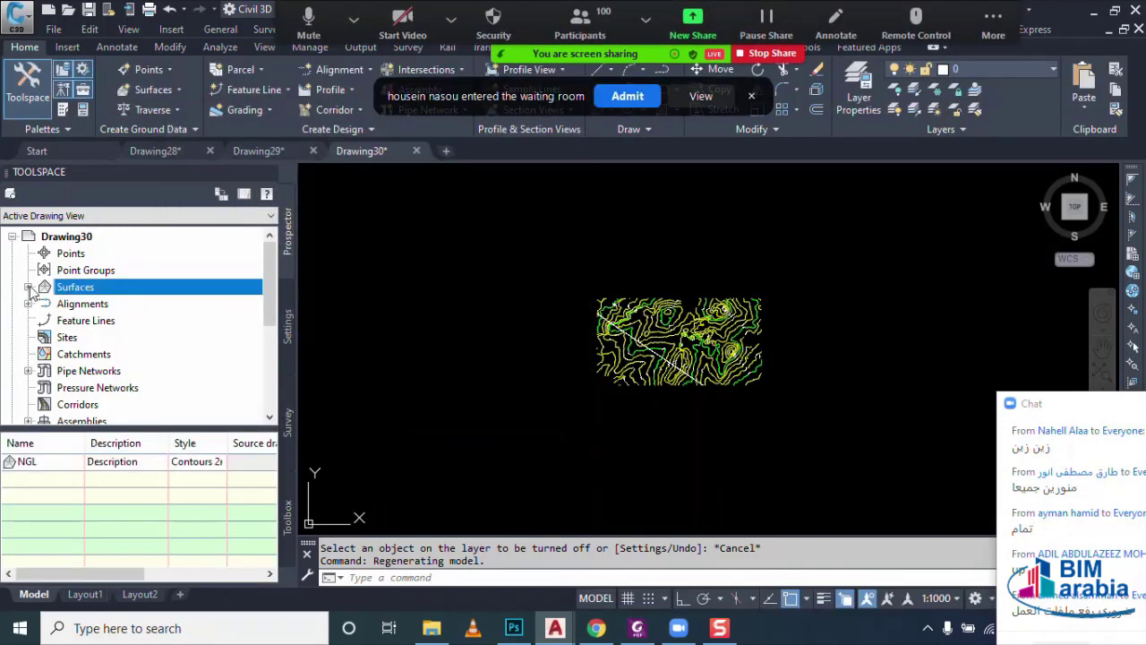
- Expand Surfaces and NGL in Prospector to list its Definition data types
{"action": "left_click", "coordinate": [28, 287]}
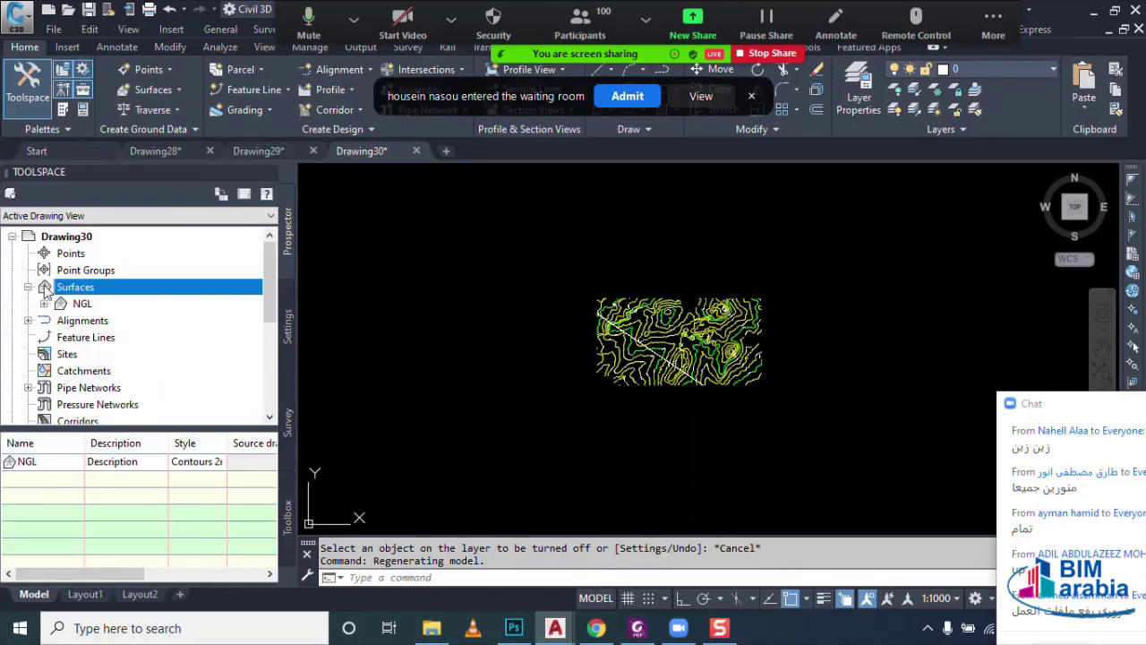
{"action": "left_click", "coordinate": [27, 288]}
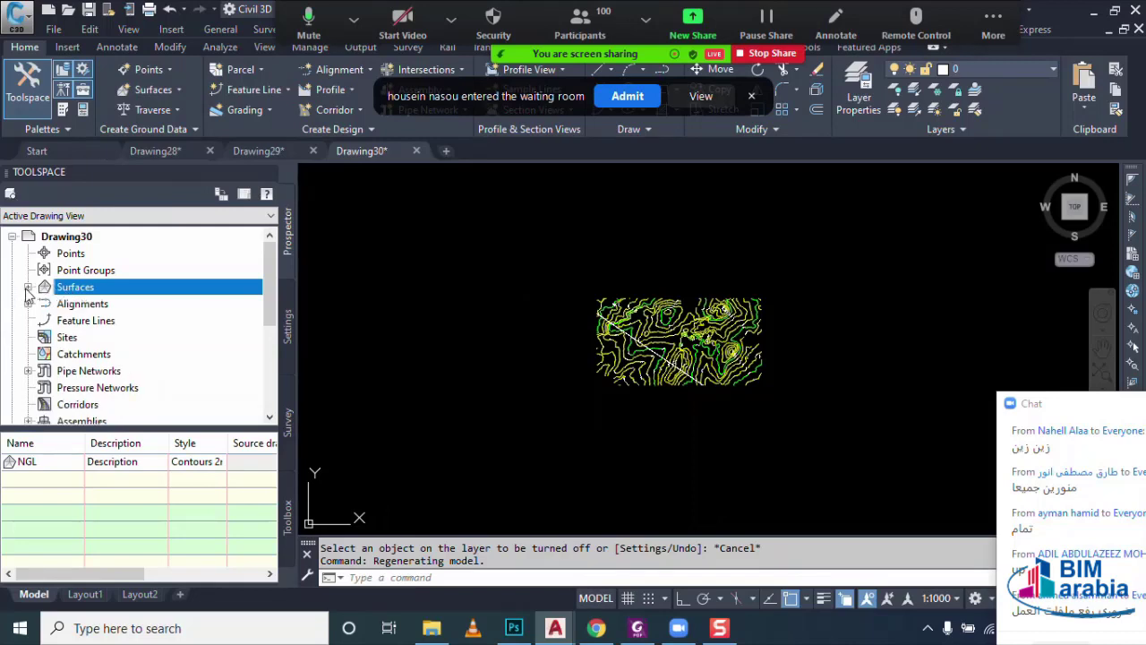
{"action": "left_click", "coordinate": [28, 287]}
{"action": "left_click", "coordinate": [90, 304]}
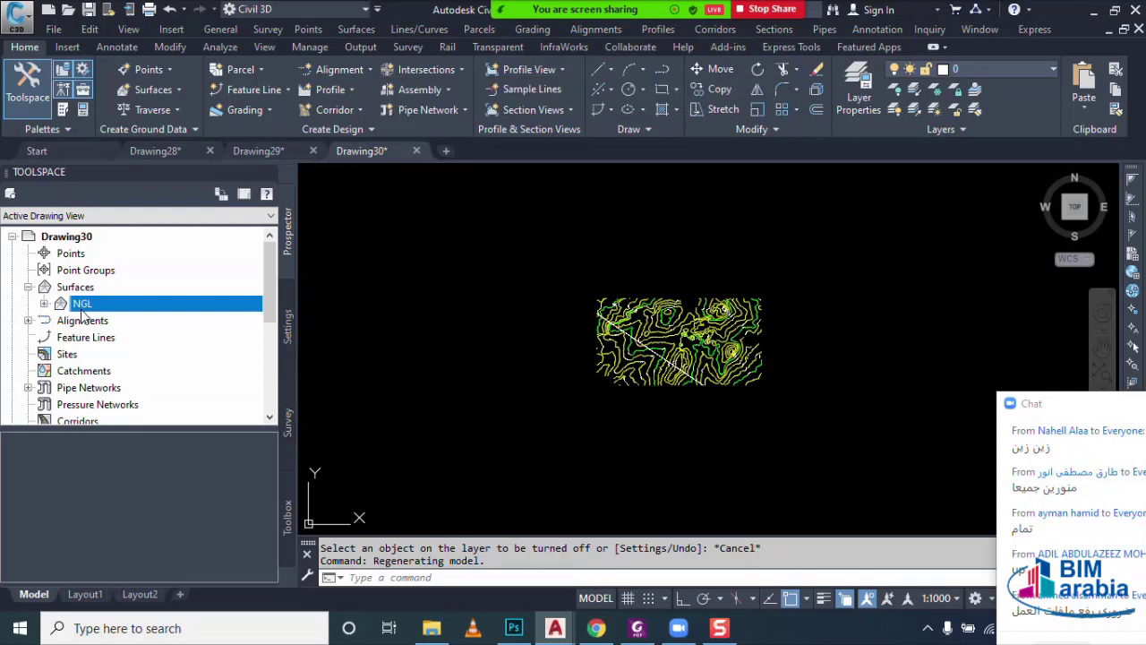
{"action": "left_click", "coordinate": [44, 304]}
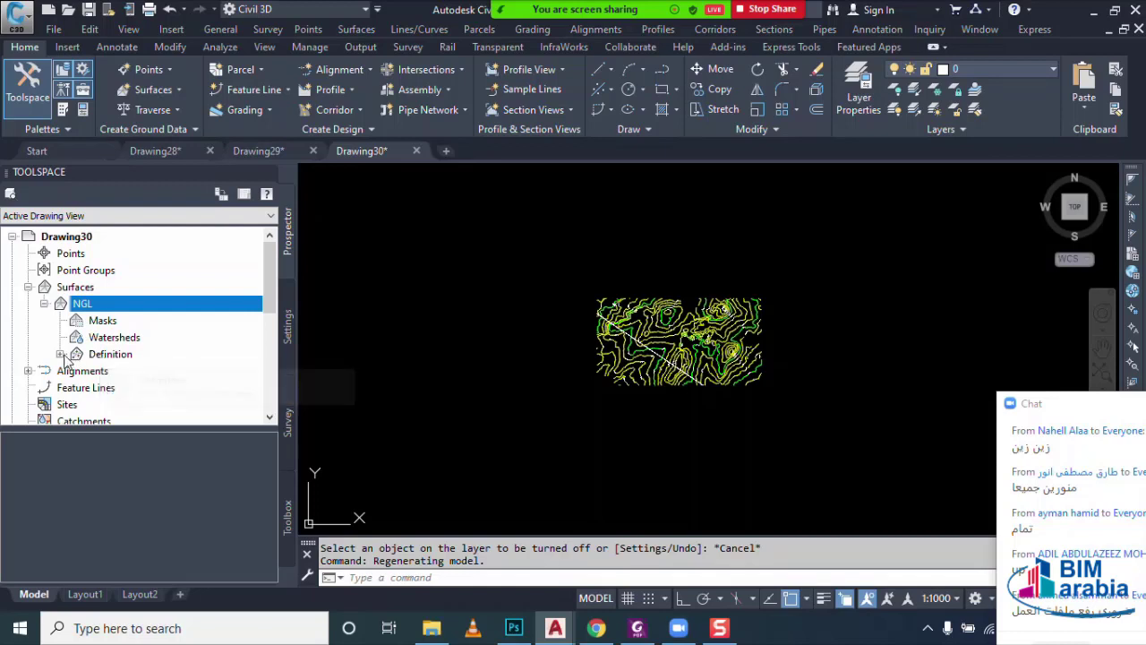
{"action": "left_click", "coordinate": [60, 354]}
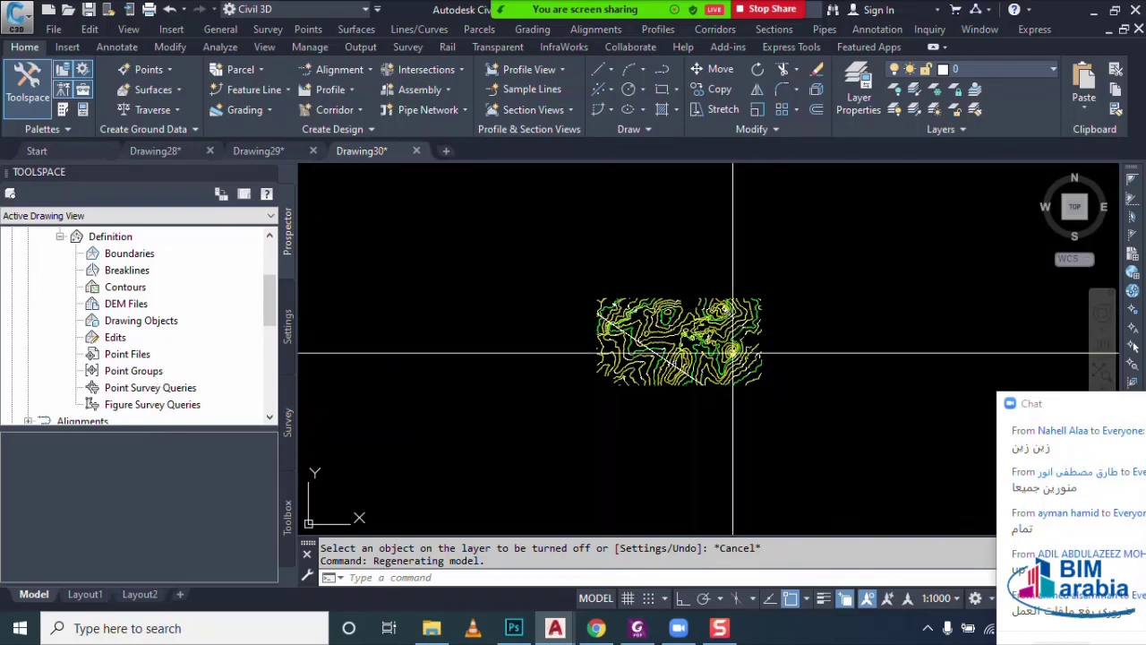
- Add all 134 drawing contours to NGL's definition with default weeding settings
{"action": "left_click", "coordinate": [123, 287]}
{"action": "right_click", "coordinate": [132, 285]}
{"action": "left_click", "coordinate": [166, 295]}
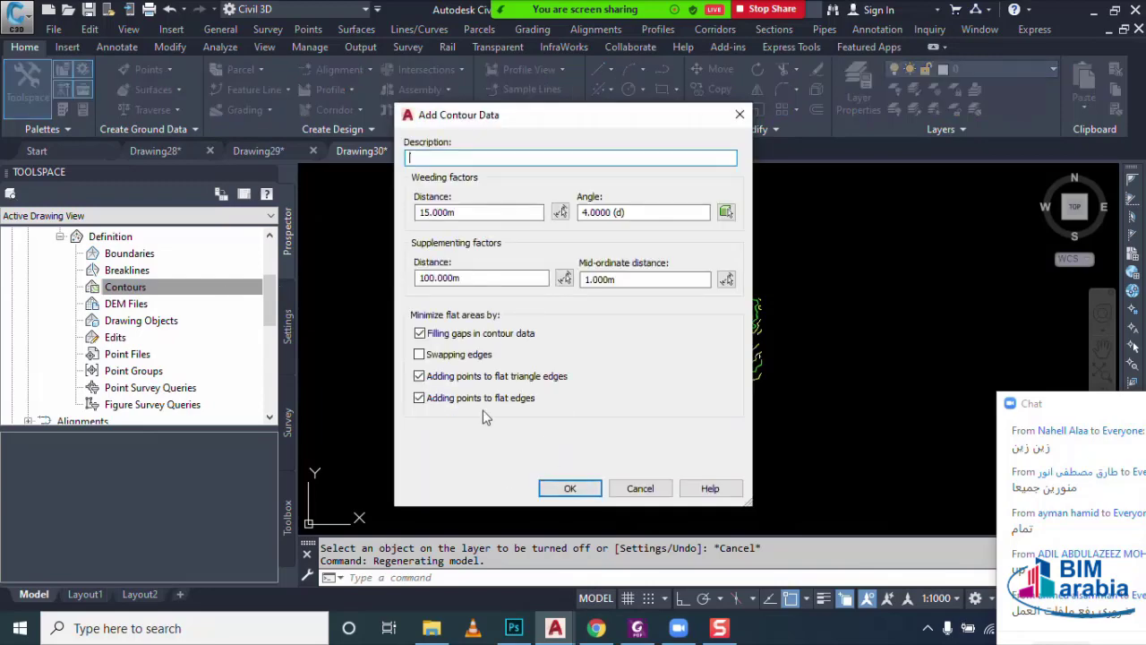
{"action": "left_click", "coordinate": [570, 488]}
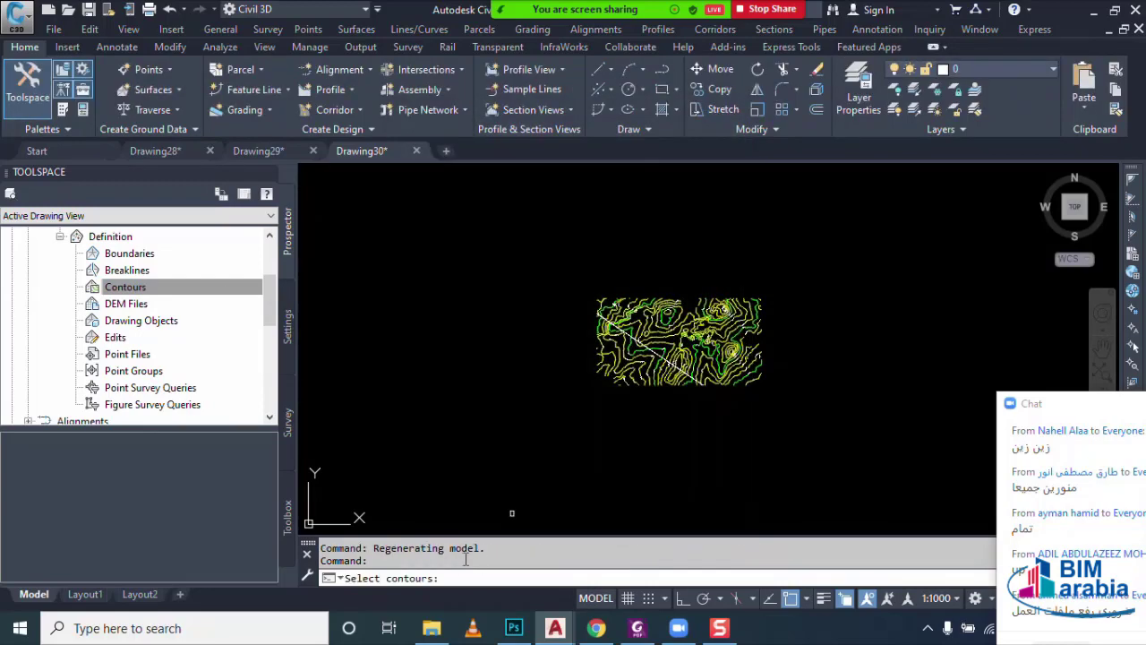
{"action": "left_click", "coordinate": [828, 253]}
{"action": "left_click", "coordinate": [500, 412]}
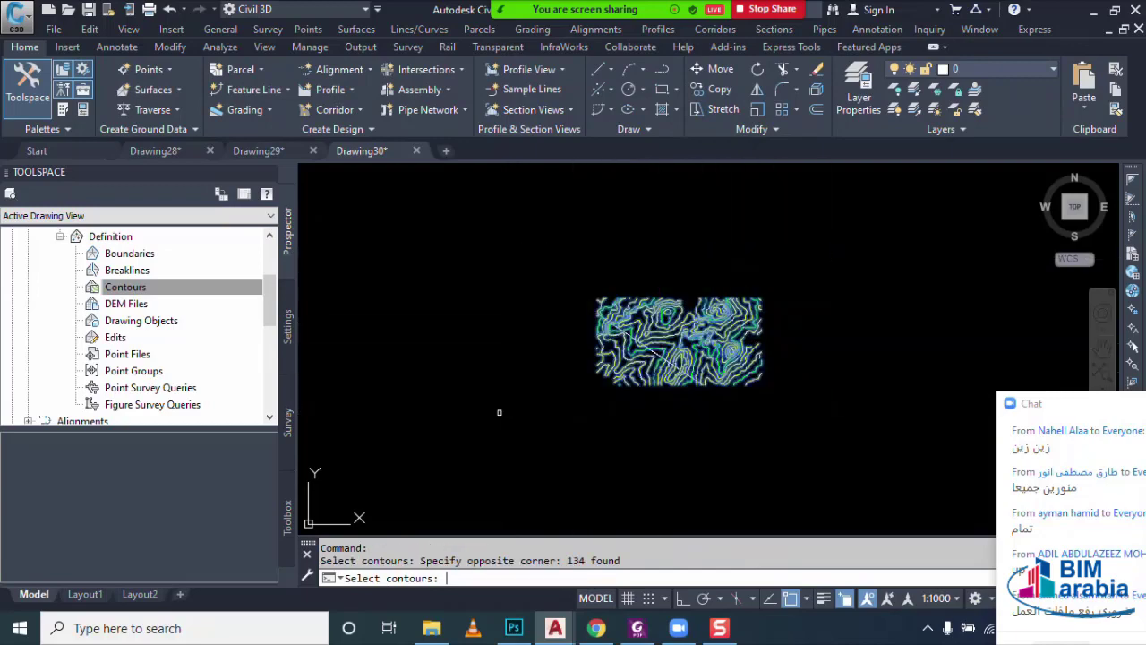
{"action": "key", "text": "Return"}
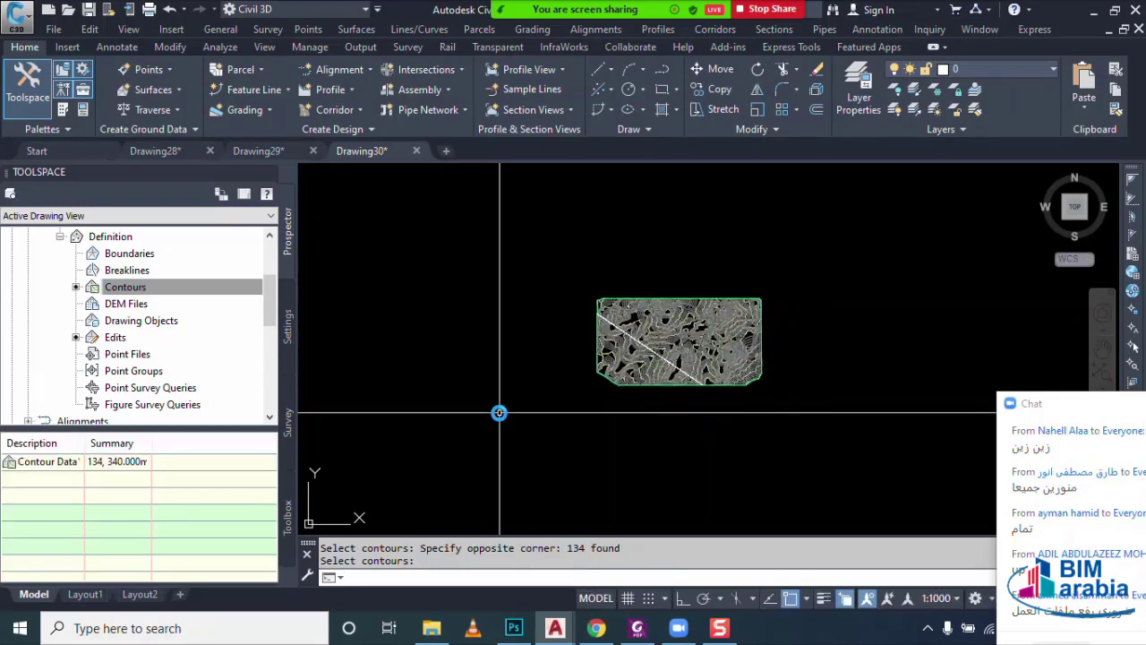
{"action": "key", "text": "Escape"}
- View the NGL surface in the 3D Object Viewer, orbited to a tilted angle
{"action": "scroll", "coordinate": [607, 343], "scroll_direction": "up", "scroll_amount": 4}
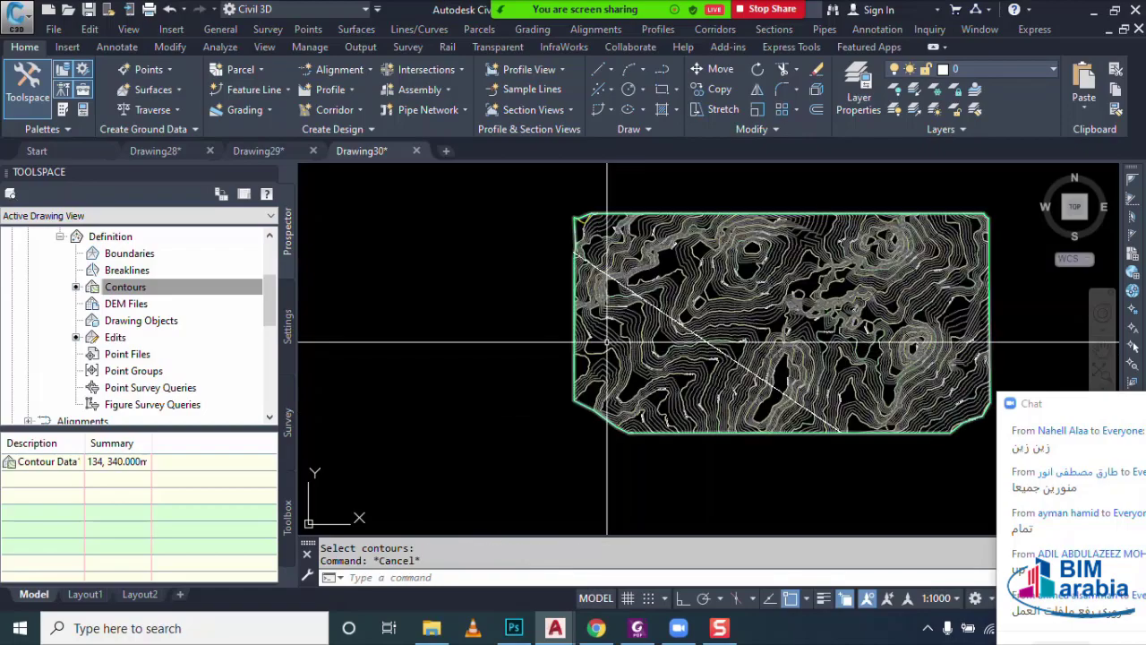
{"action": "left_click", "coordinate": [608, 343]}
{"action": "right_click", "coordinate": [481, 404]}
{"action": "left_click", "coordinate": [524, 374]}
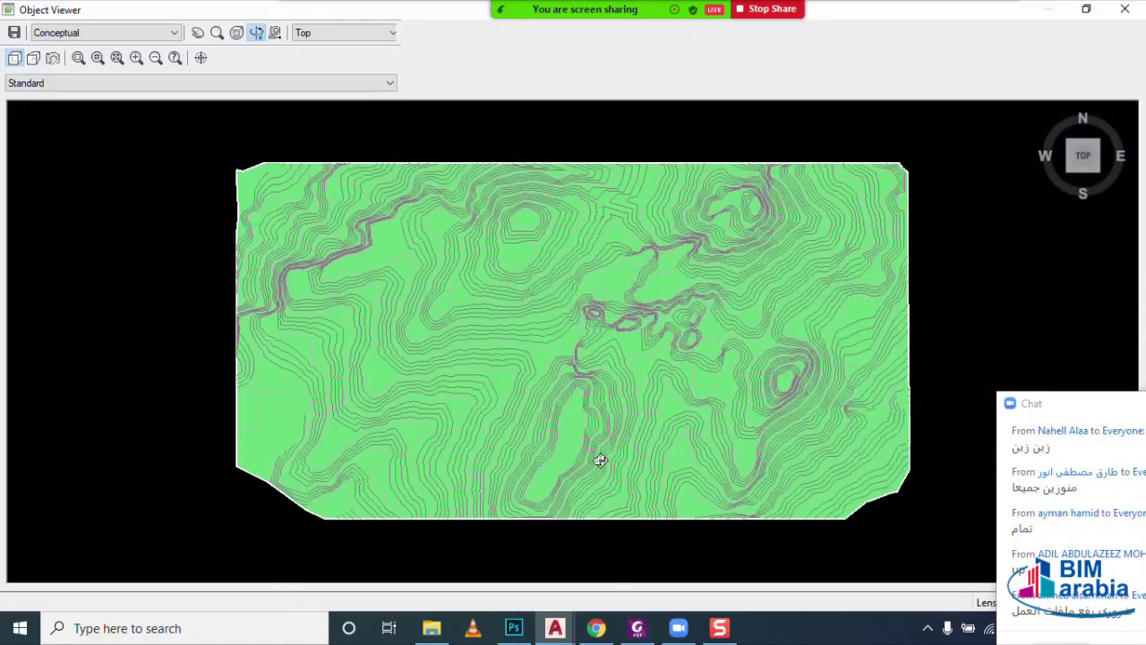
{"action": "mouse_move", "coordinate": [596, 460]}
{"action": "left_mouse_down"}
{"action": "mouse_move", "coordinate": [622, 309]}
{"action": "mouse_move", "coordinate": [543, 430]}
{"action": "mouse_move", "coordinate": [543, 332]}
{"action": "mouse_move", "coordinate": [640, 453]}
{"action": "mouse_move", "coordinate": [692, 483]}
{"action": "mouse_move", "coordinate": [662, 455]}
{"action": "mouse_move", "coordinate": [635, 358]}
{"action": "mouse_move", "coordinate": [638, 469]}
{"action": "mouse_move", "coordinate": [614, 494]}
{"action": "mouse_move", "coordinate": [669, 461]}
{"action": "mouse_move", "coordinate": [596, 454]}
{"action": "mouse_move", "coordinate": [568, 328]}
{"action": "mouse_move", "coordinate": [579, 440]}
{"action": "left_mouse_up"}
- Close the Object Viewer and turn all layers back on with LAYON
{"action": "key", "text": "Escape"}
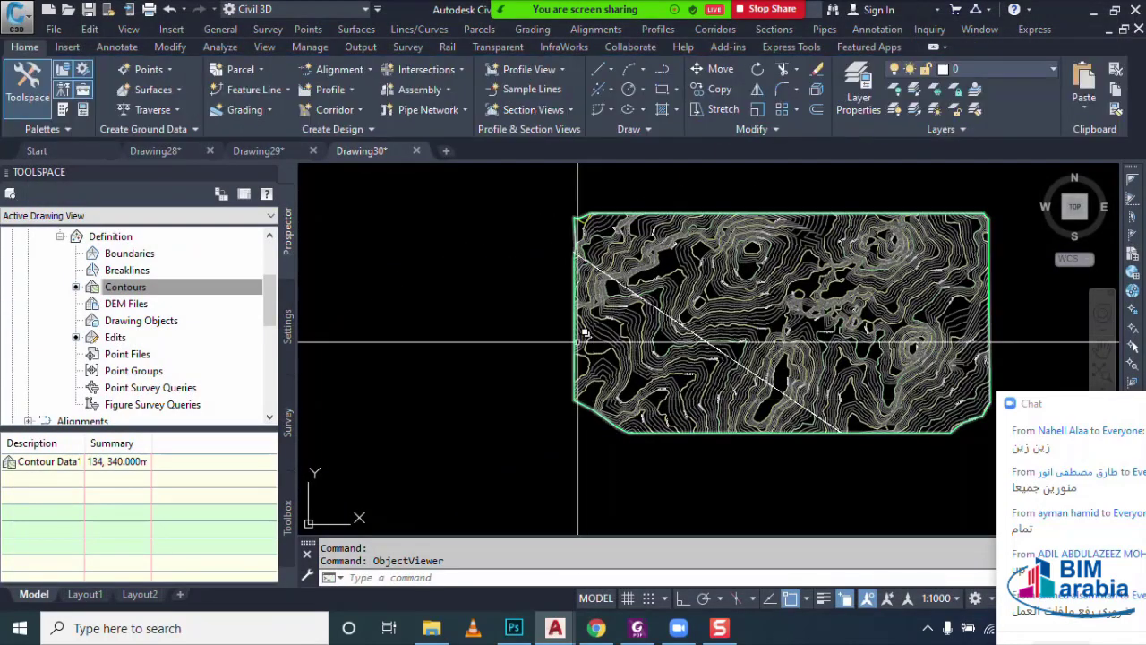
{"action": "type", "text": "l"}
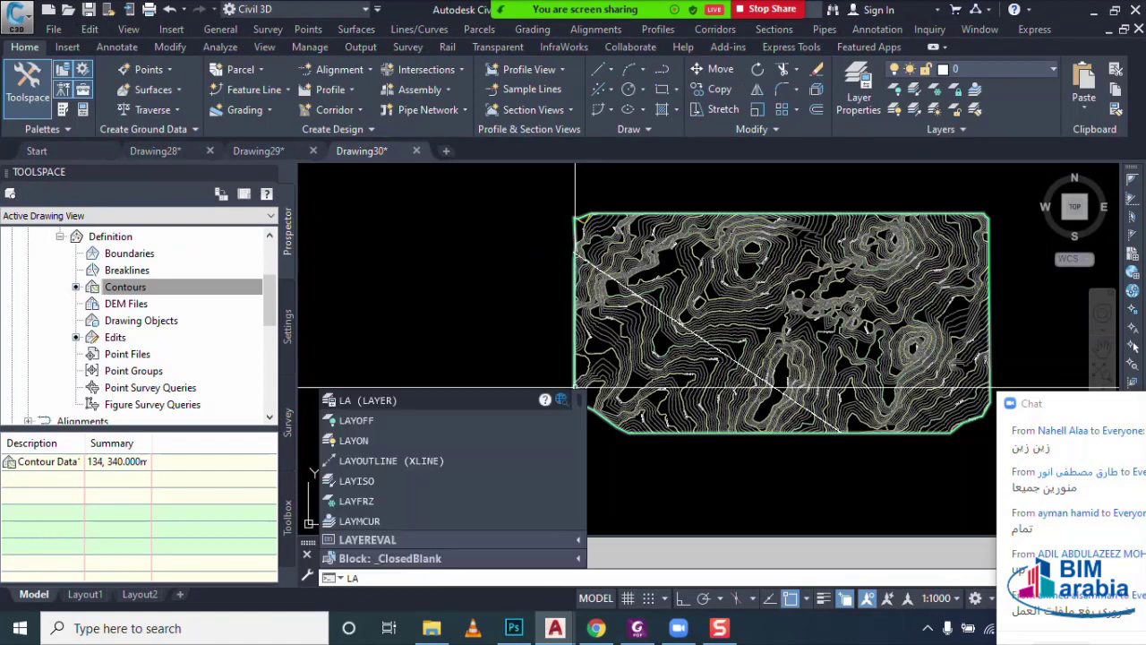
{"action": "type", "text": "on"}
{"action": "key", "text": "Return"}
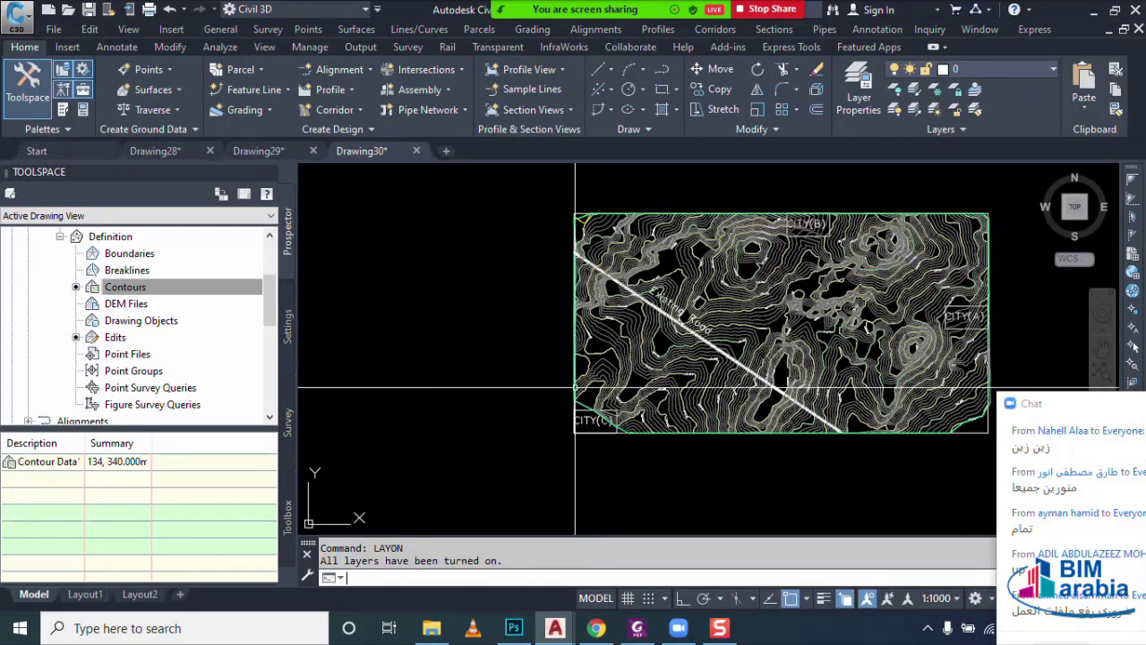
{"action": "key", "text": "Escape"}
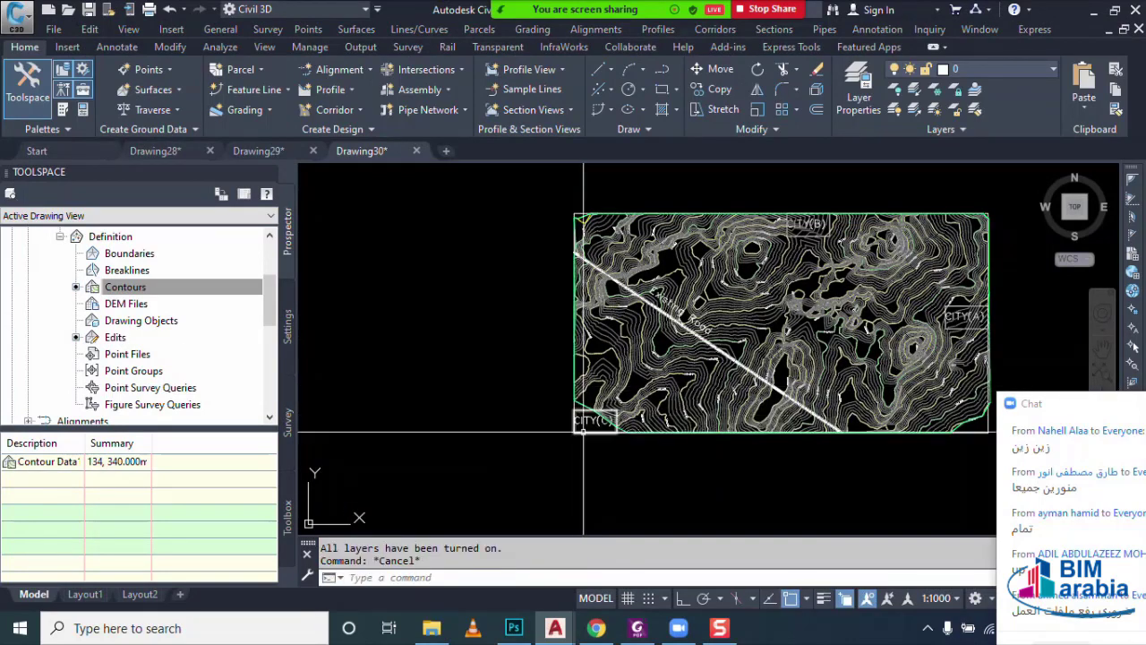
{"action": "mouse_move", "coordinate": [598, 427]}
{"action": "middle_mouse_down"}
{"action": "mouse_move", "coordinate": [565, 430]}
{"action": "mouse_move", "coordinate": [534, 462]}
{"action": "middle_mouse_up"}
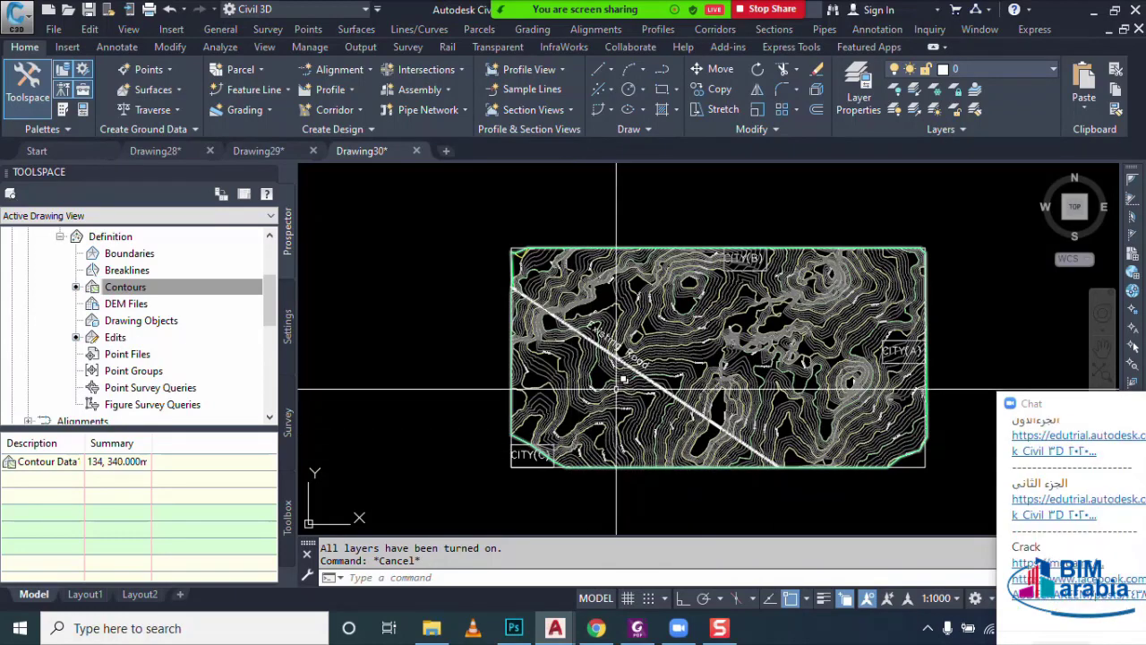
- Switch to Drawing29 and zoom out to show its road alignments
{"action": "scroll", "coordinate": [604, 380], "scroll_direction": "down", "scroll_amount": 2}
{"action": "scroll", "coordinate": [609, 325], "scroll_direction": "down", "scroll_amount": 3}
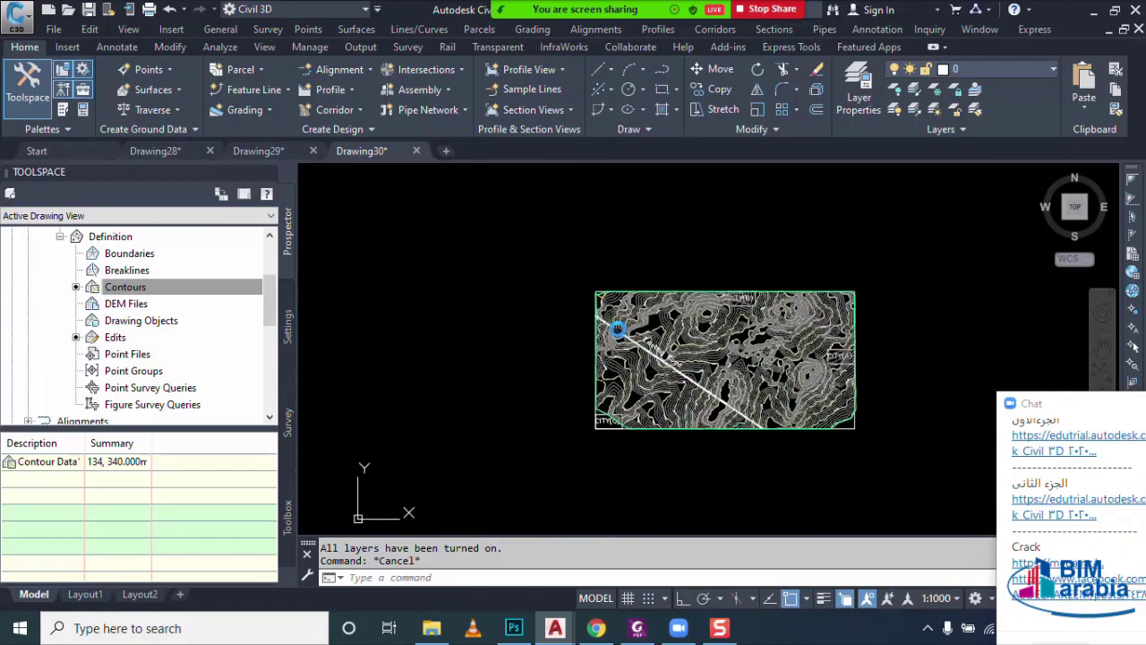
{"action": "scroll", "coordinate": [776, 344], "scroll_direction": "up", "scroll_amount": 3}
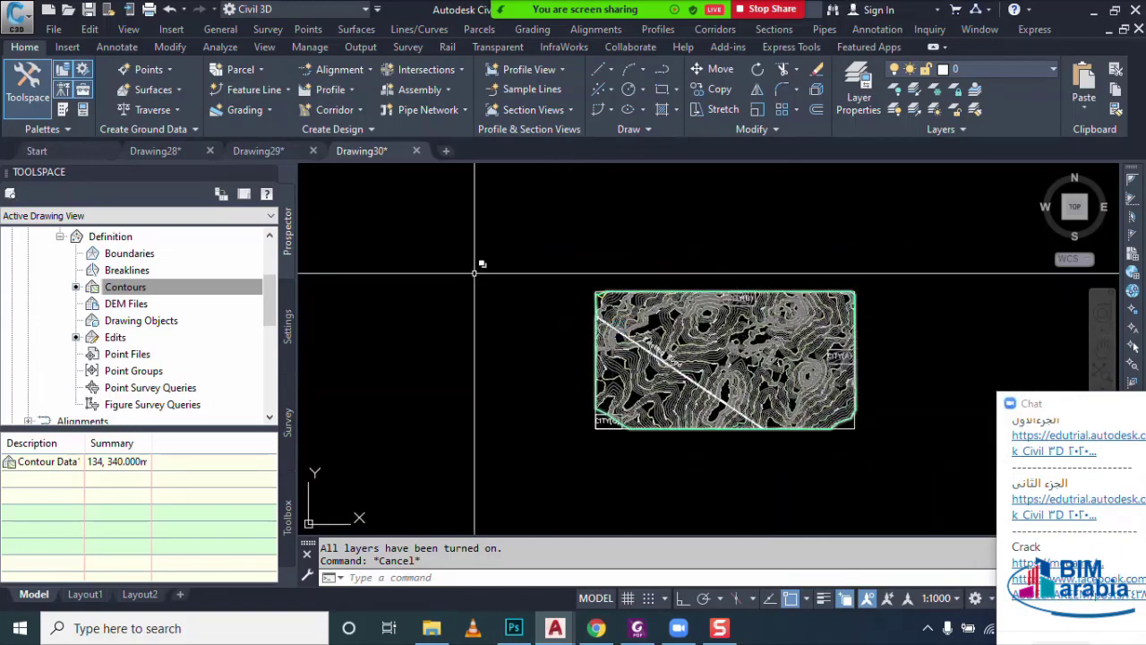
{"action": "left_click", "coordinate": [267, 152]}
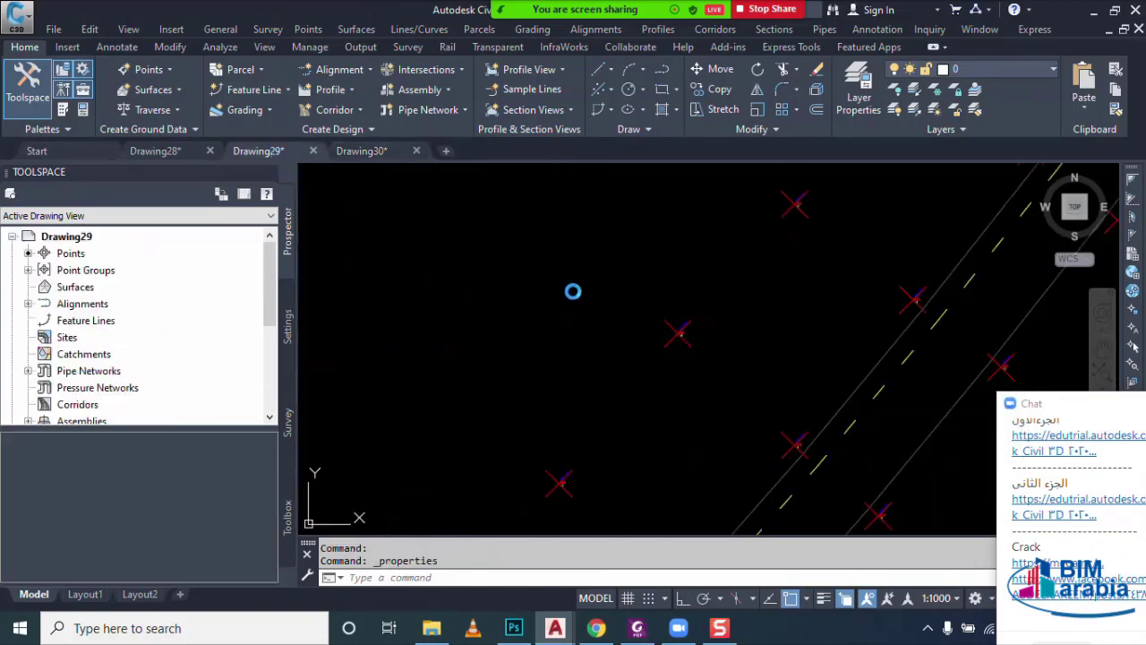
{"action": "scroll", "coordinate": [582, 304], "scroll_direction": "down", "scroll_amount": 3}
- Create a new TIN surface named NGL in Drawing29
{"action": "scroll", "coordinate": [604, 333], "scroll_direction": "down", "scroll_amount": 3}
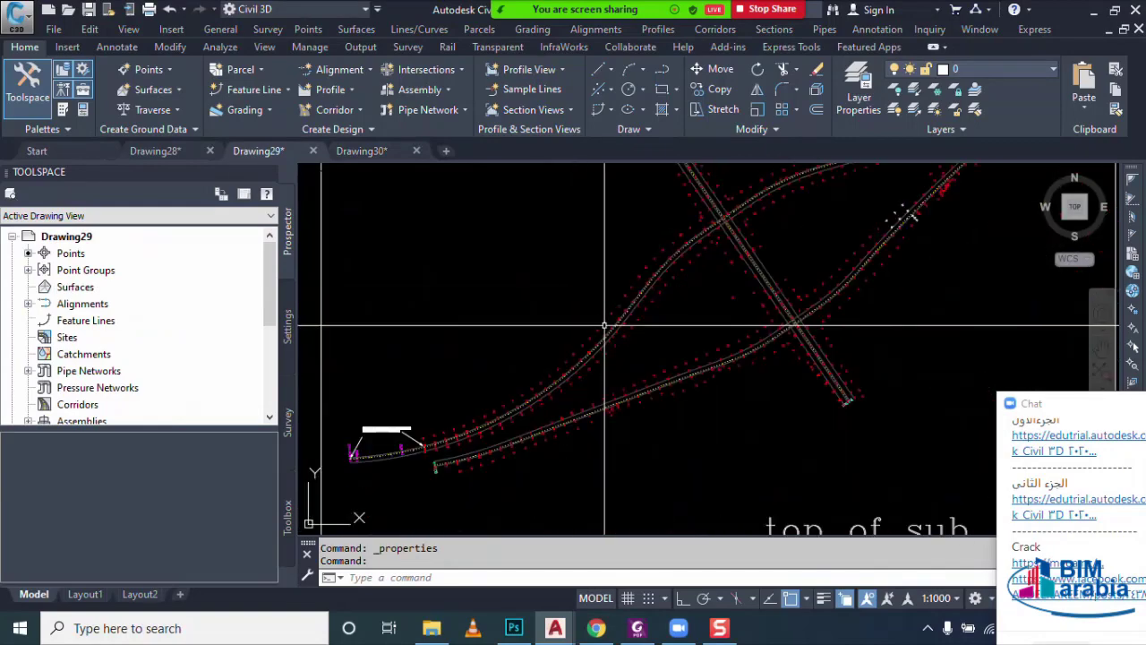
{"action": "scroll", "coordinate": [596, 374], "scroll_direction": "down", "scroll_amount": 2}
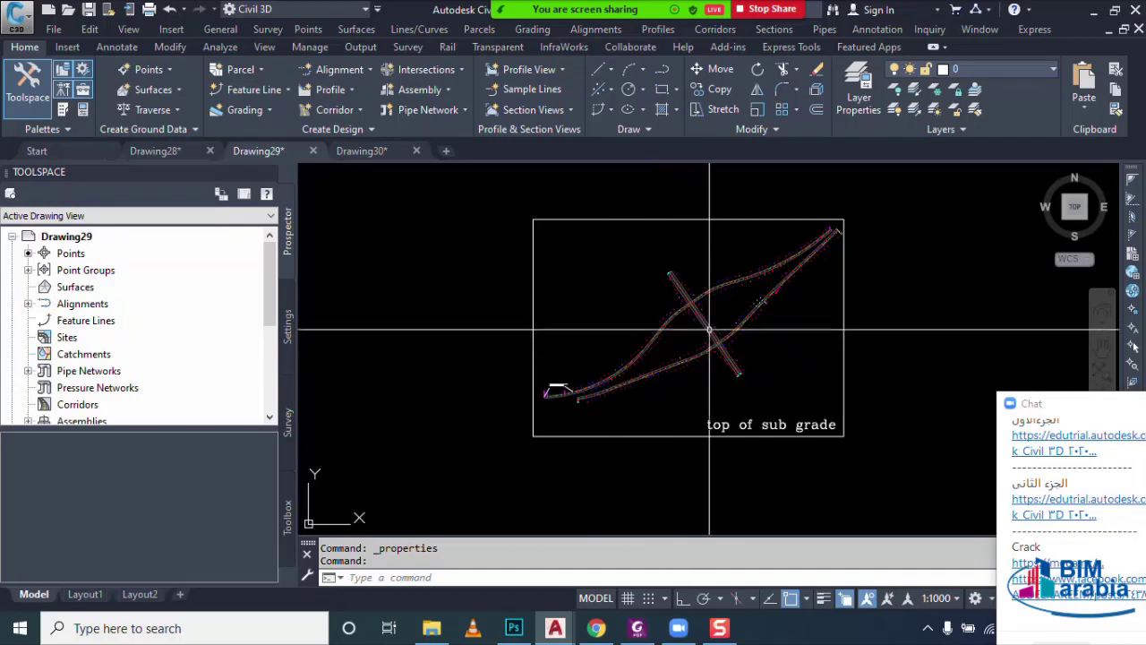
{"action": "left_click", "coordinate": [86, 292]}
{"action": "right_click", "coordinate": [84, 292]}
{"action": "left_click", "coordinate": [200, 305]}
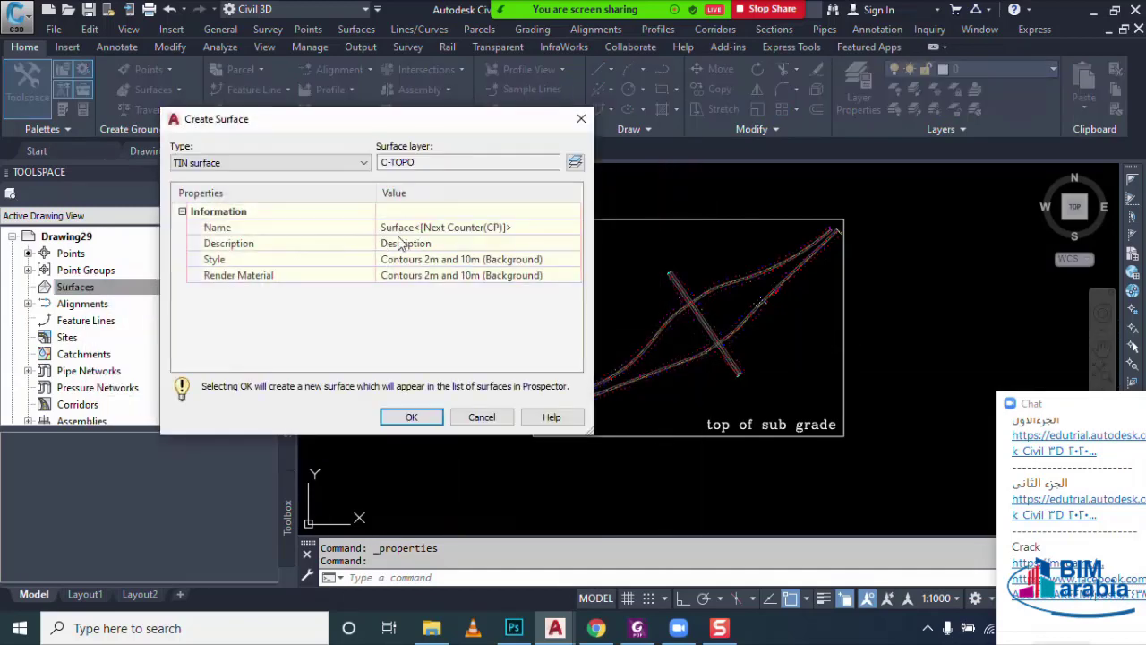
{"action": "left_click", "coordinate": [408, 229]}
{"action": "type", "text": "NGL"}
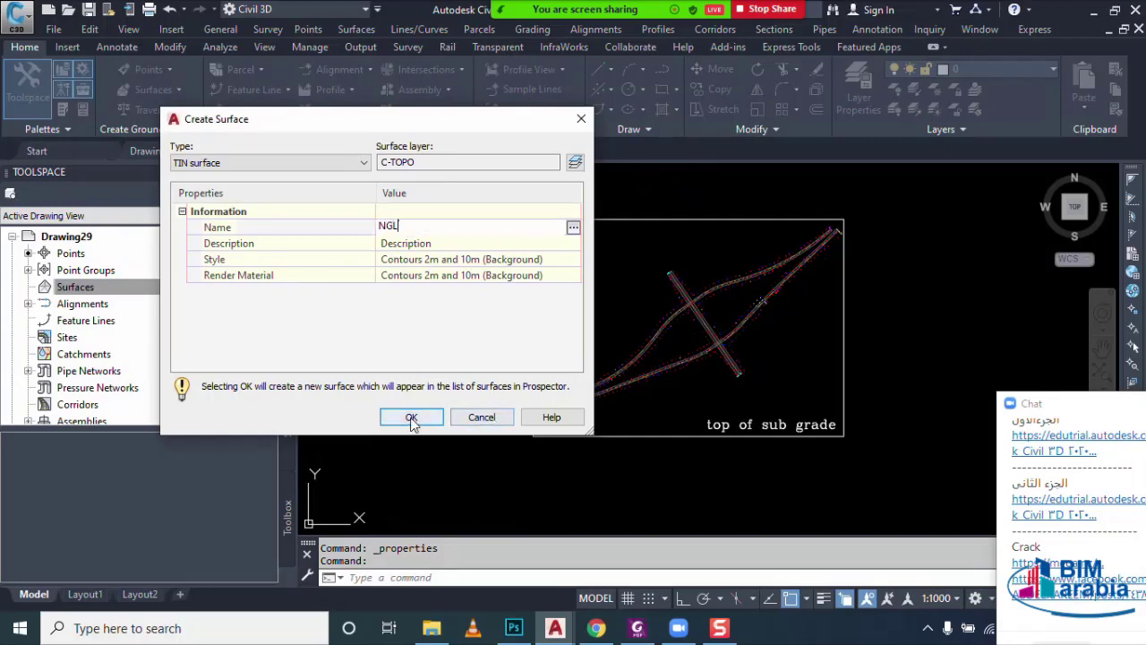
{"action": "left_click", "coordinate": [411, 417]}
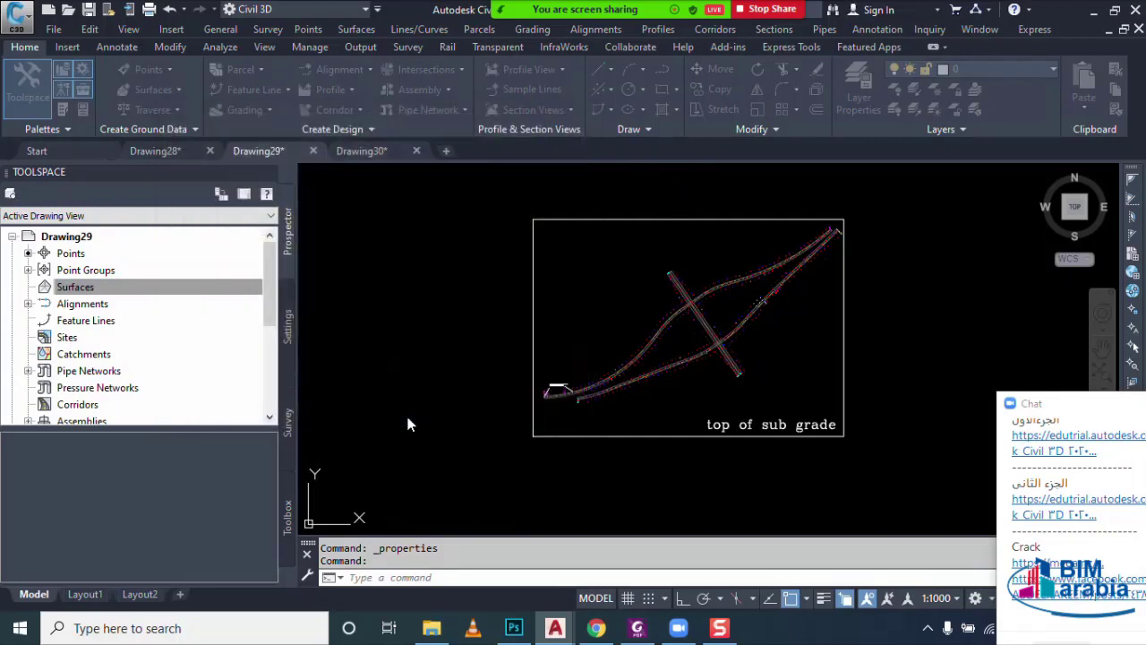
- Expand Surfaces and NGL to show its Masks, Watersheds and Definition
{"action": "left_click", "coordinate": [98, 289]}
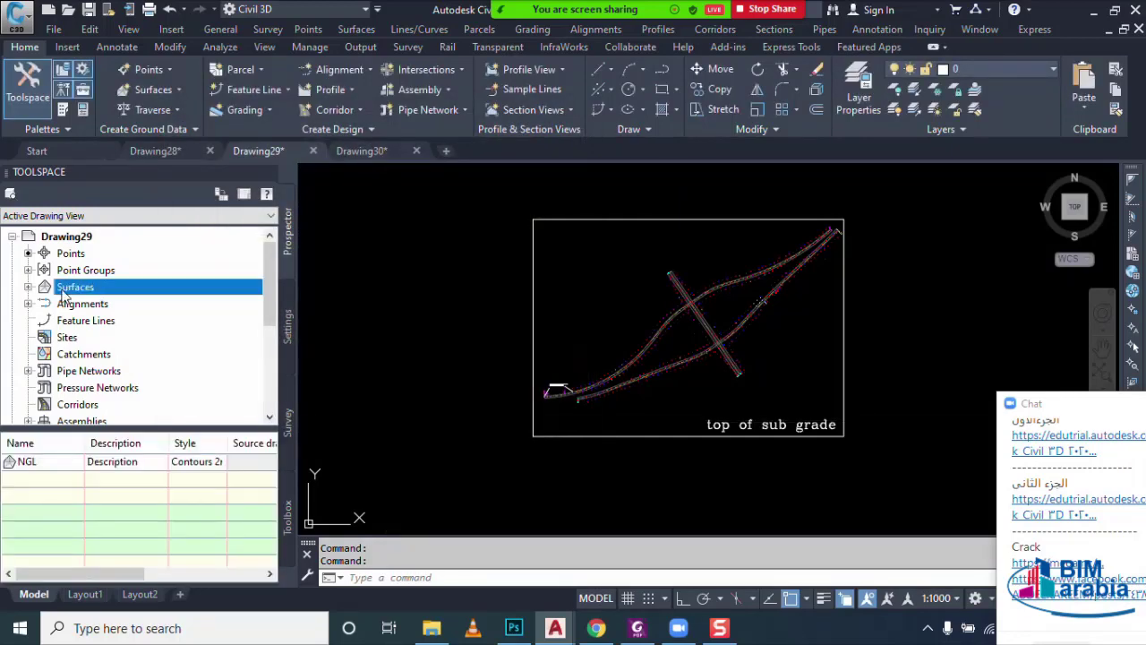
{"action": "left_click", "coordinate": [28, 286]}
{"action": "left_click", "coordinate": [79, 304]}
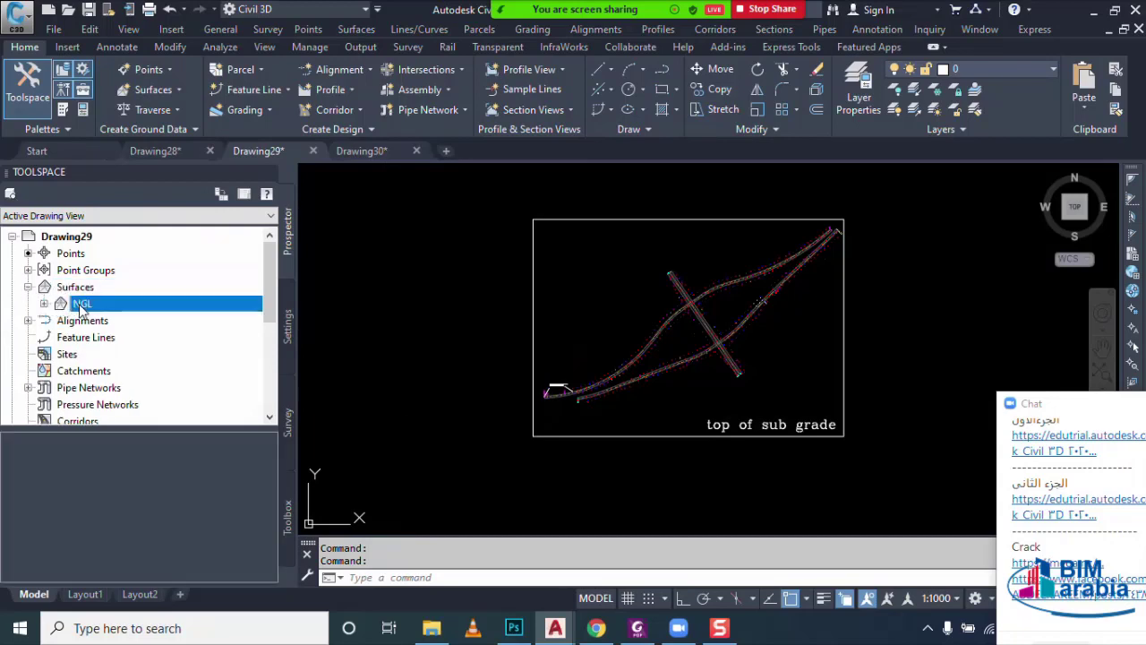
{"action": "left_click", "coordinate": [44, 304]}
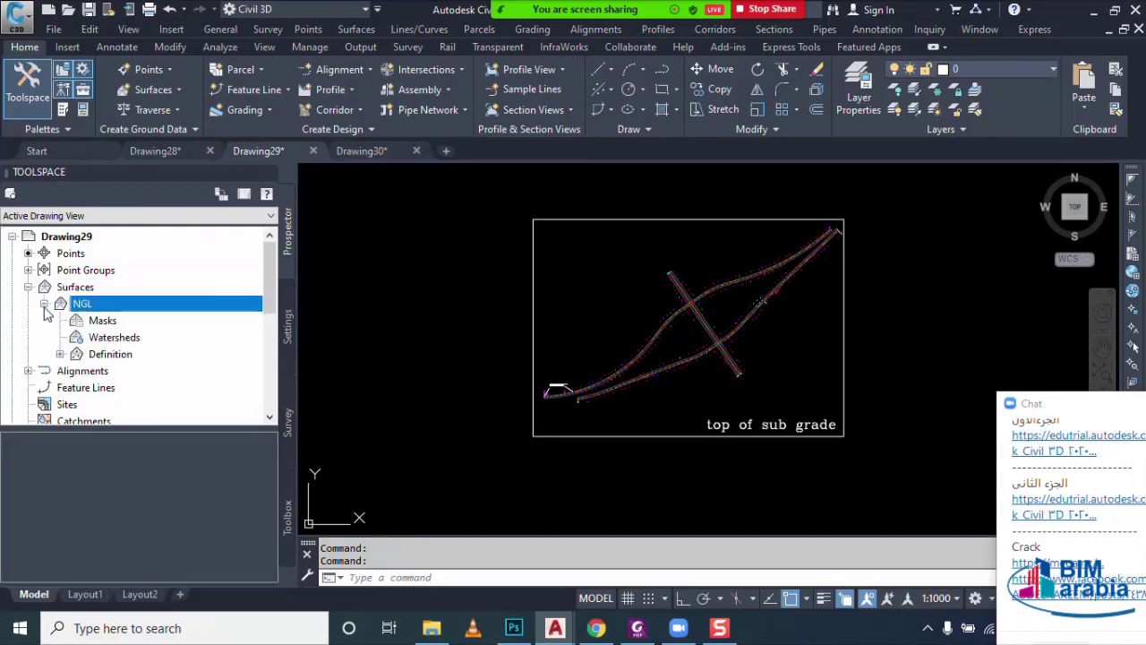
- Expand NGL's Definition and the drawing's Point Groups to reveal _All Points
{"action": "left_click", "coordinate": [60, 354]}
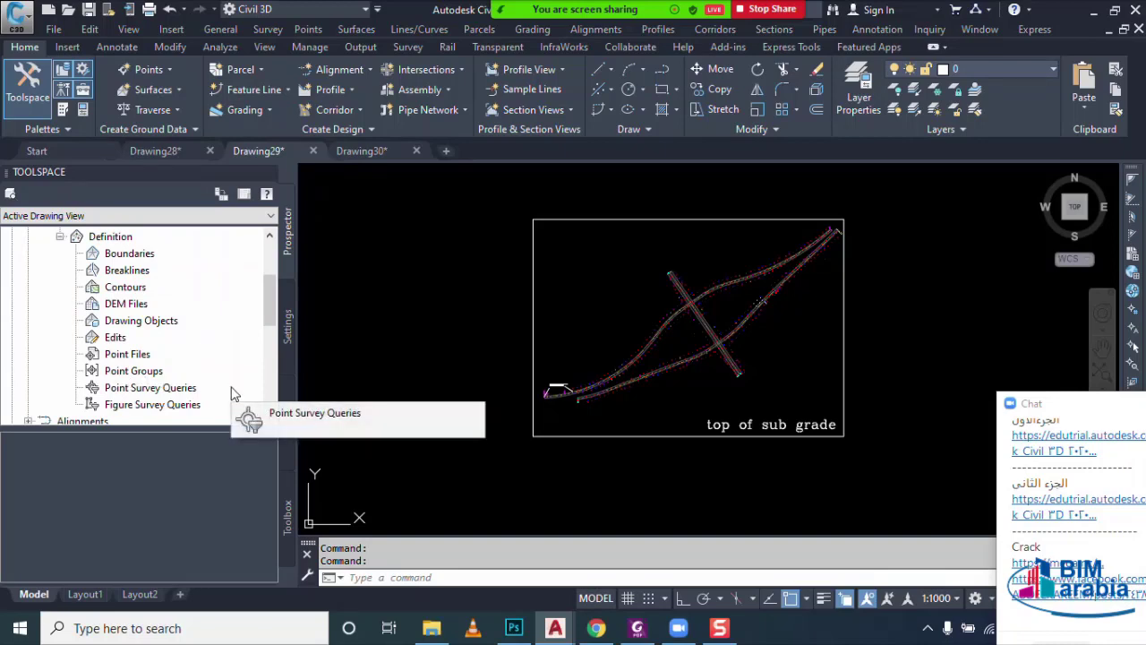
{"action": "left_click", "coordinate": [134, 374]}
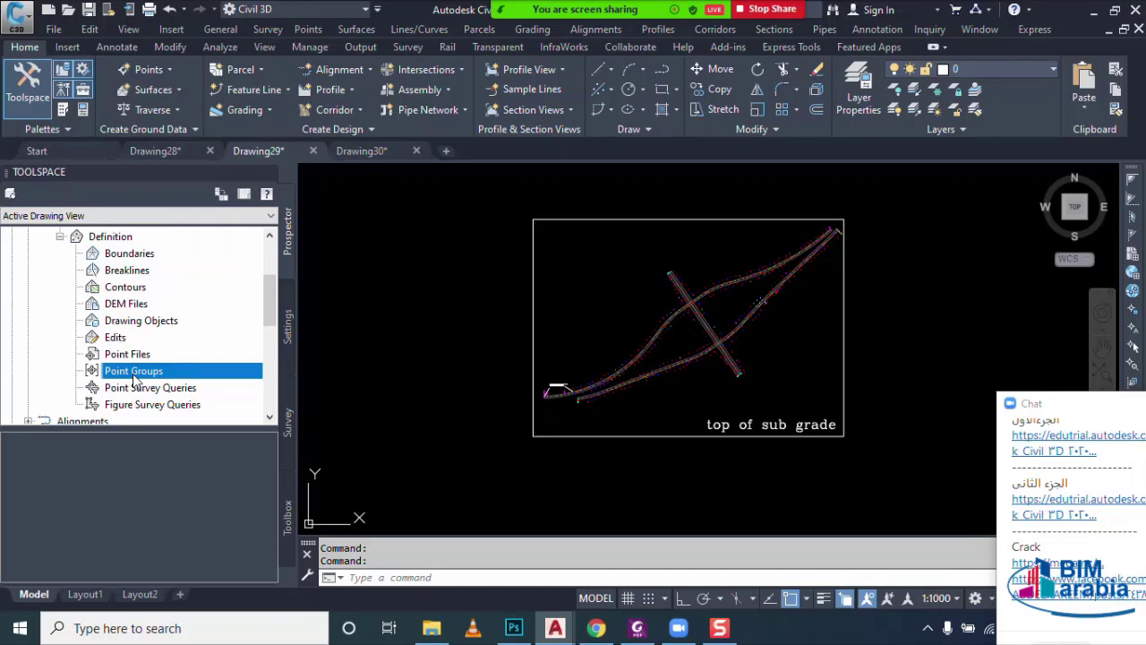
{"action": "scroll", "coordinate": [134, 372], "scroll_direction": "up", "scroll_amount": 2}
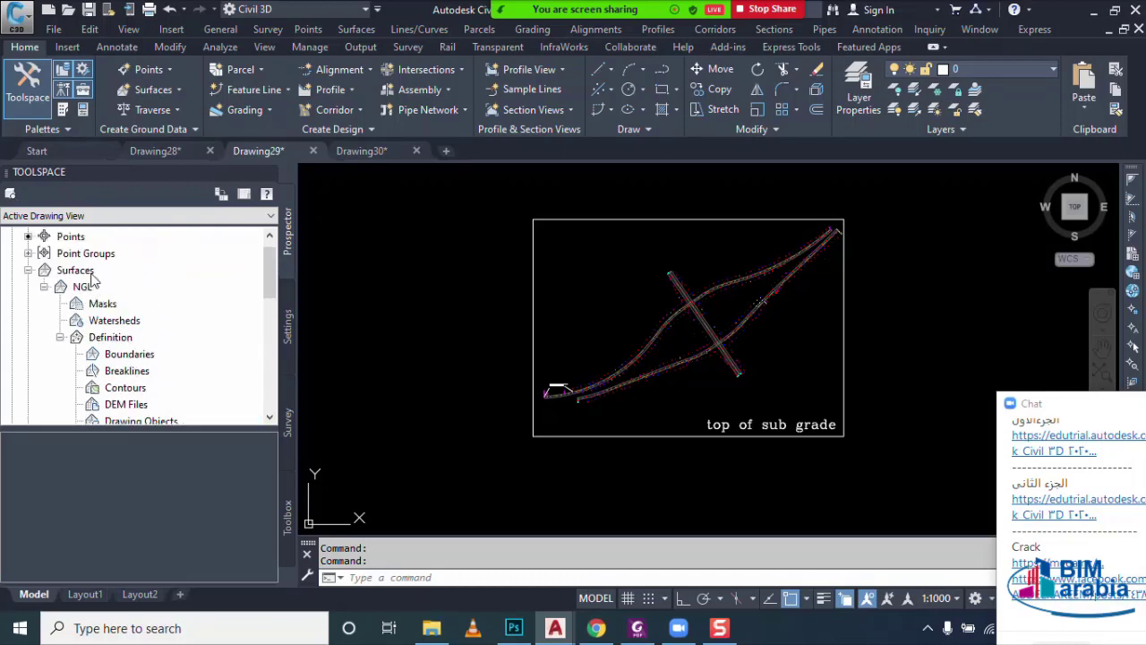
{"action": "scroll", "coordinate": [81, 269], "scroll_direction": "up", "scroll_amount": 1}
{"action": "left_click", "coordinate": [28, 270]}
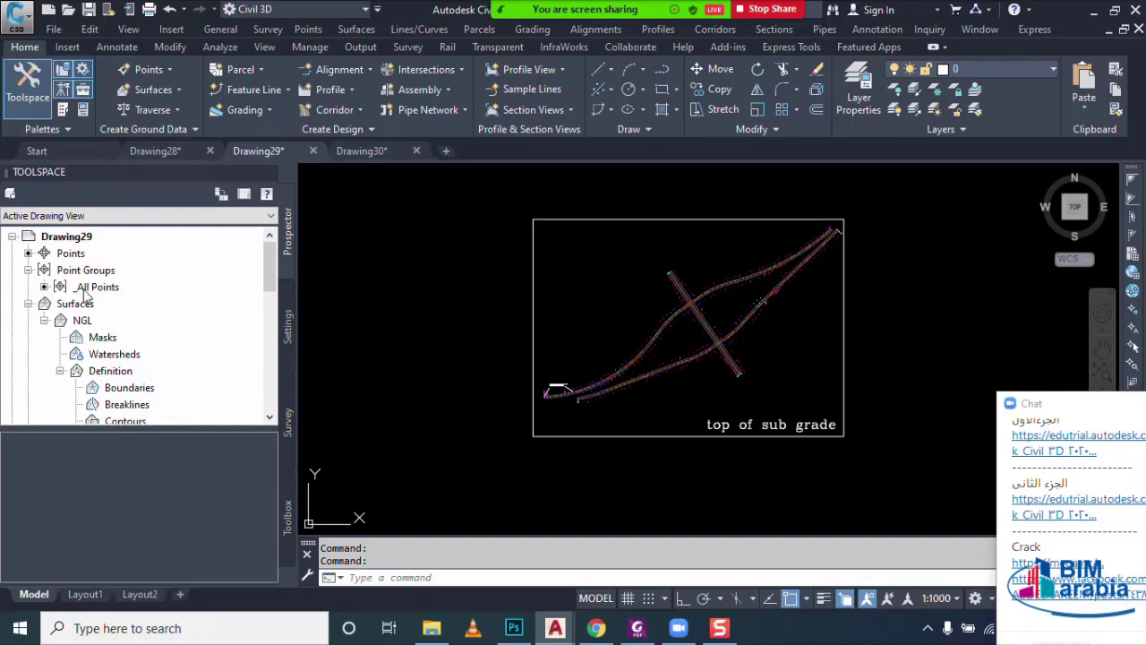
{"action": "mouse_move", "coordinate": [98, 287]}
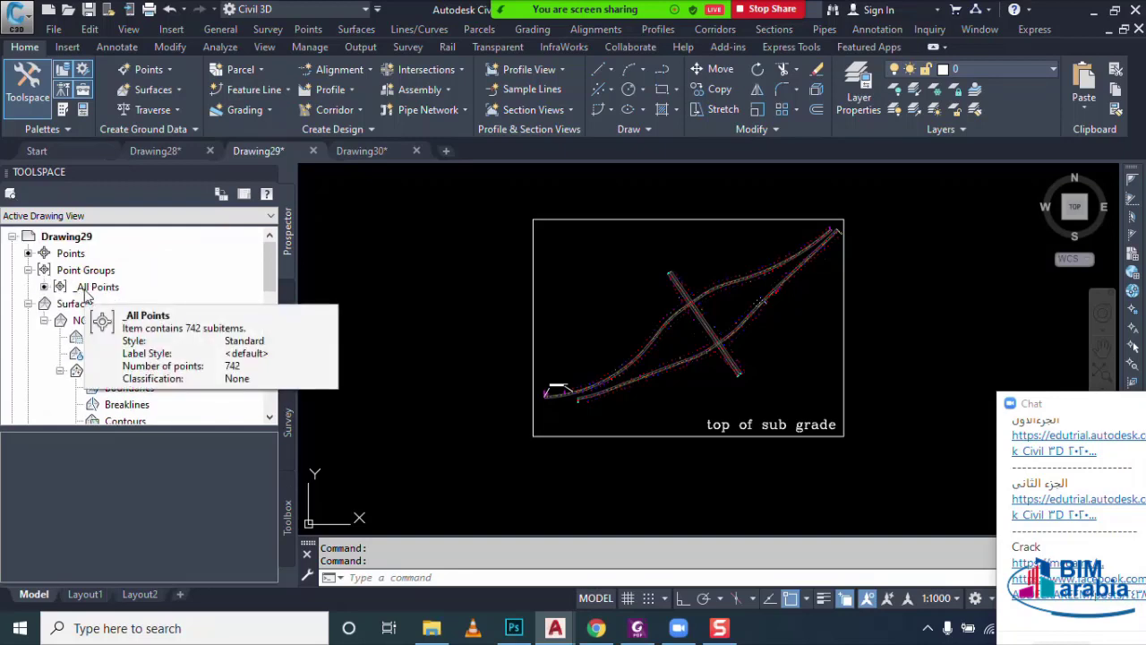
{"action": "scroll", "coordinate": [86, 296], "scroll_direction": "down", "scroll_amount": 2}
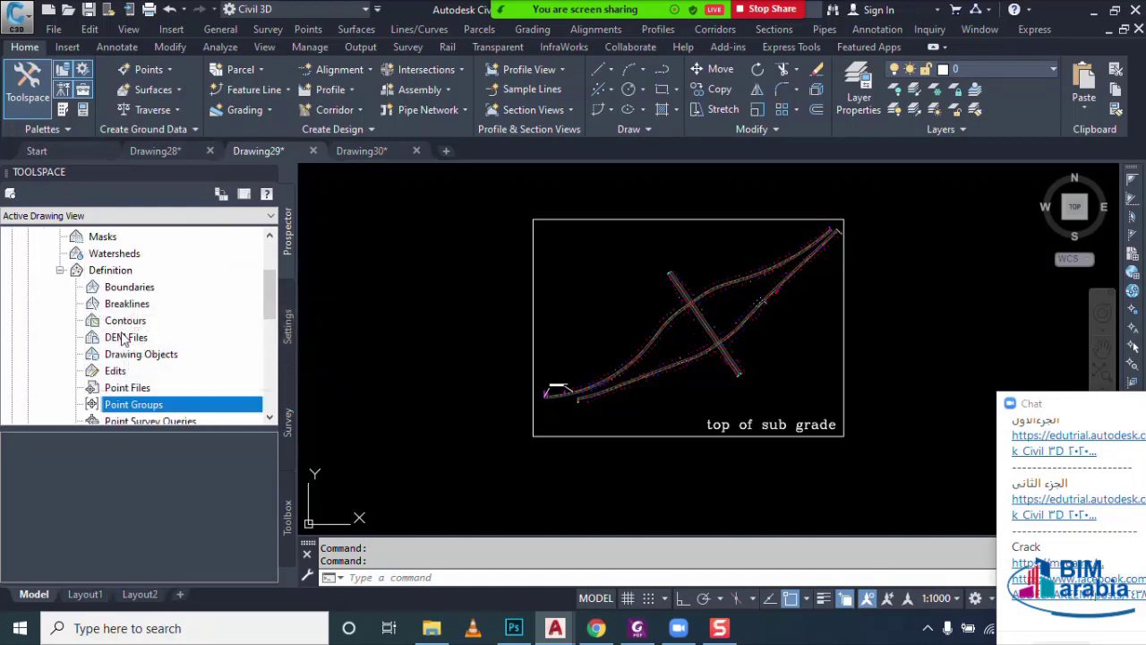
- Add the _All Points point group to NGL's definition and select it in Prospector
{"action": "right_click", "coordinate": [143, 409]}
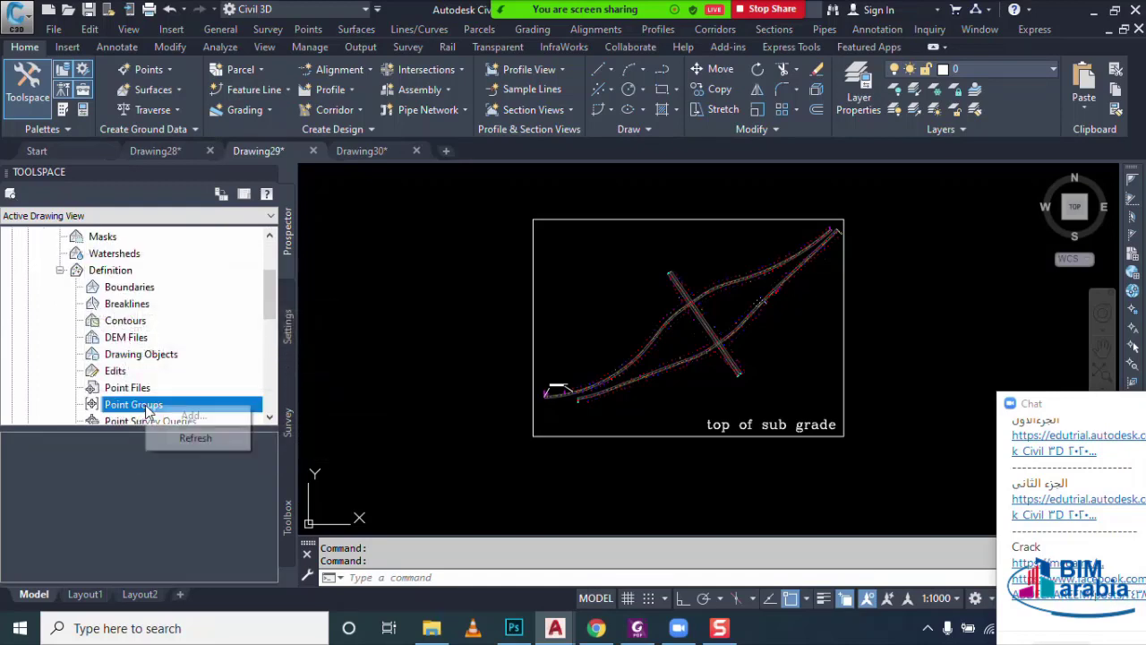
{"action": "left_click", "coordinate": [189, 420]}
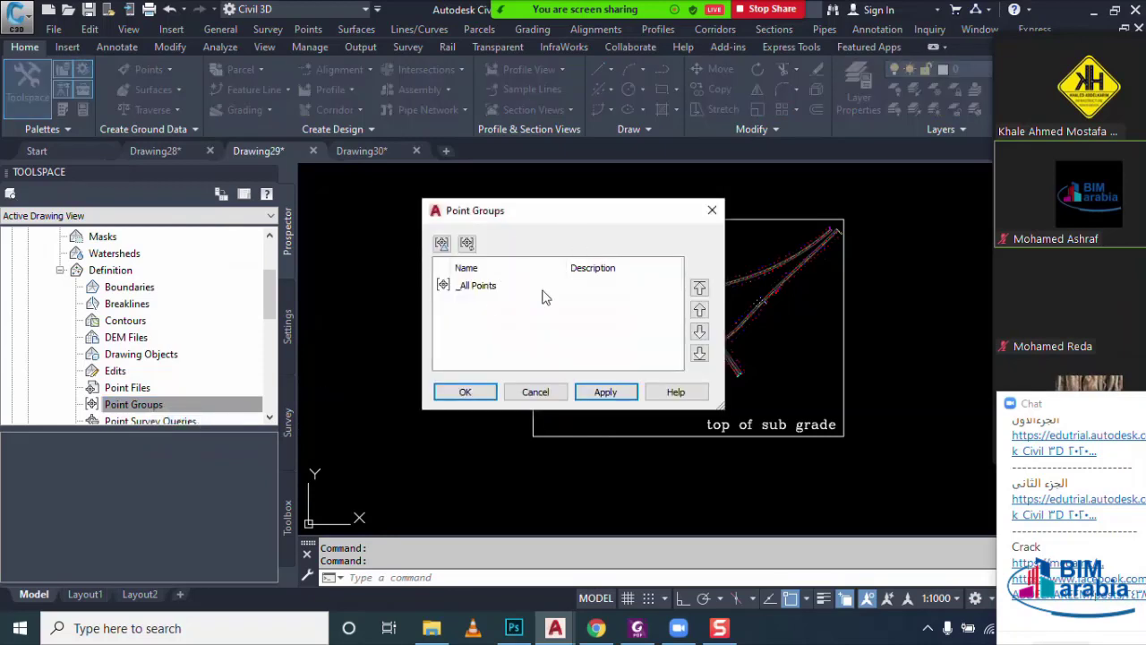
{"action": "left_click", "coordinate": [492, 286]}
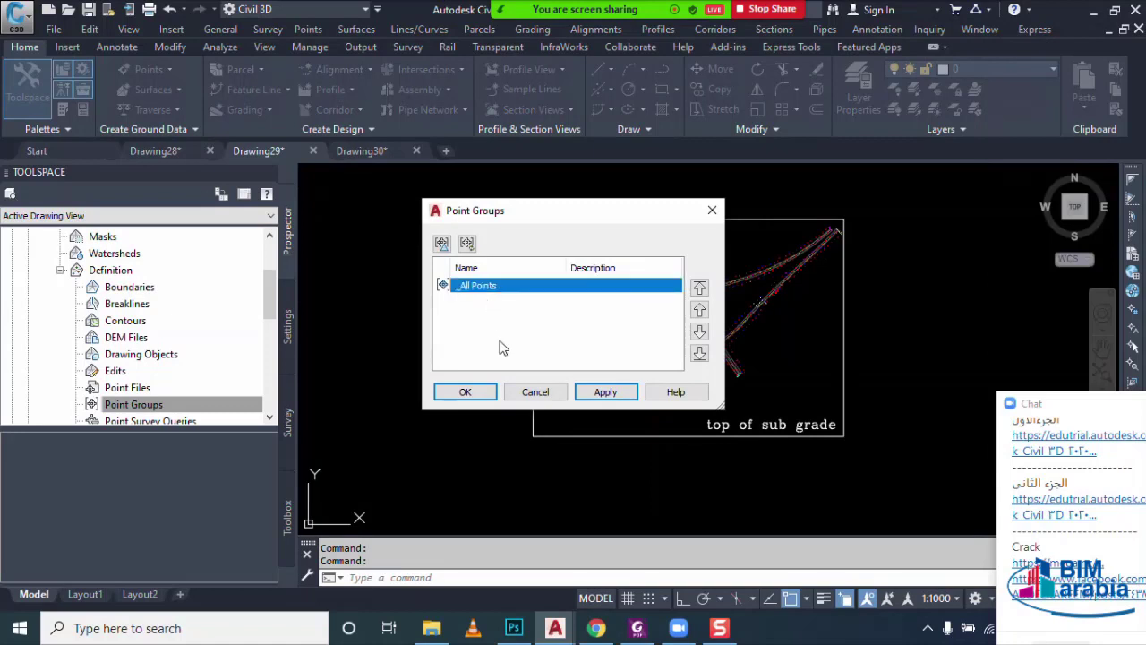
{"action": "left_click", "coordinate": [465, 393]}
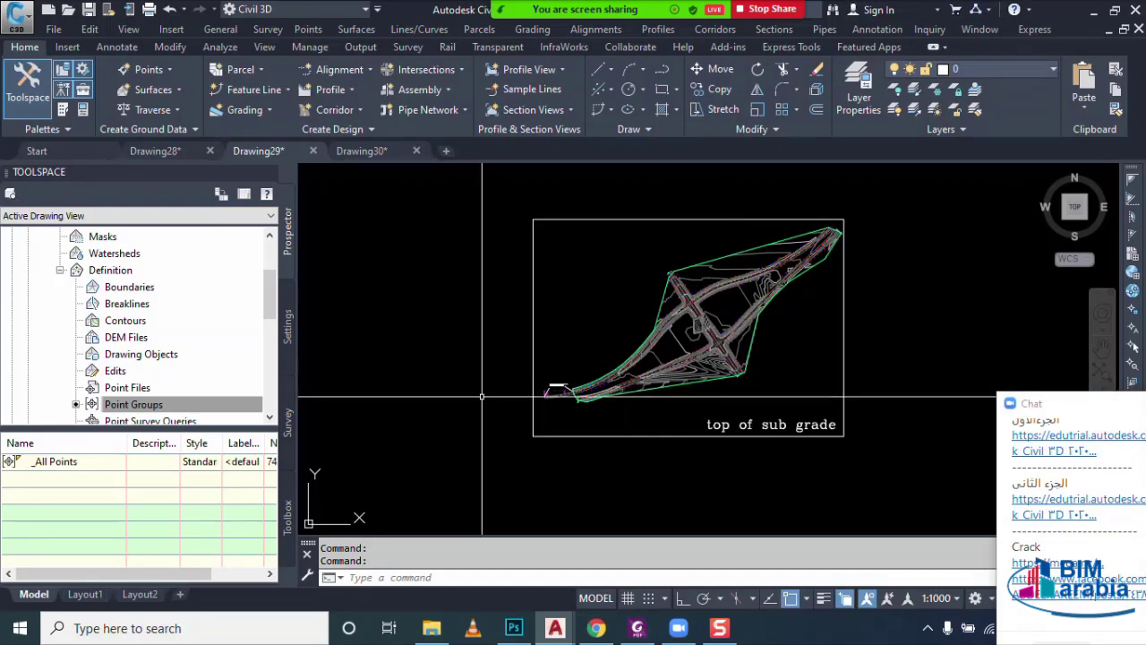
{"action": "middle_click_drag", "start_coordinate": [482, 392], "coordinate": [502, 388]}
{"action": "scroll", "coordinate": [98, 308], "scroll_direction": "up", "scroll_amount": 1}
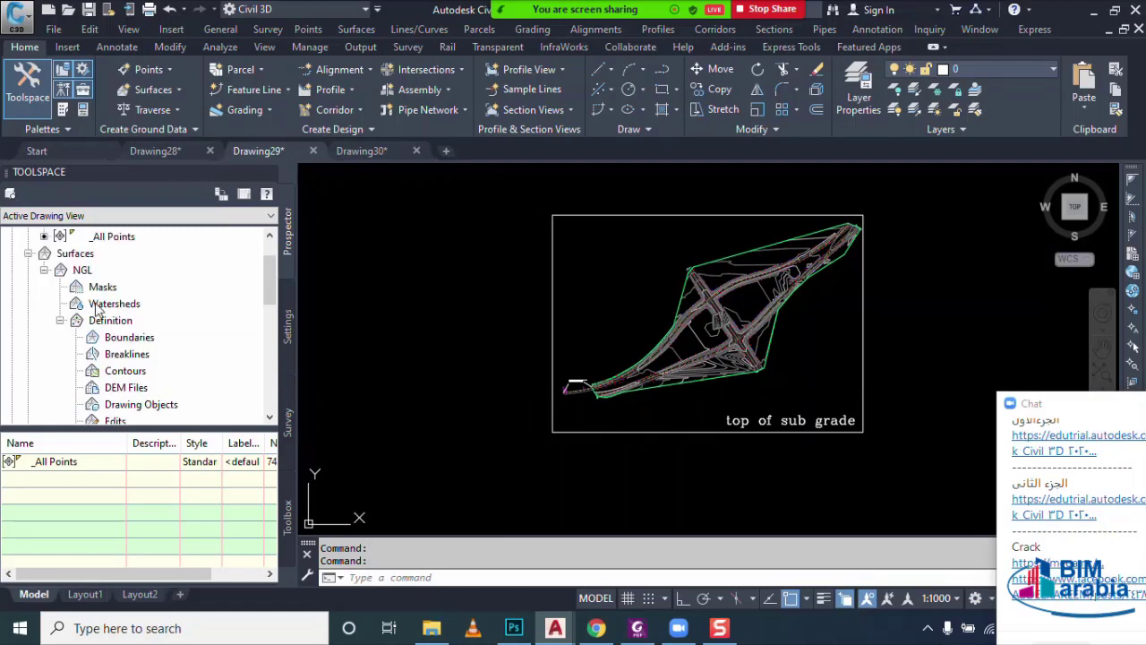
{"action": "left_click", "coordinate": [82, 269]}
{"action": "scroll", "coordinate": [86, 282], "scroll_direction": "up", "scroll_amount": 1}
{"action": "left_click", "coordinate": [90, 286]}
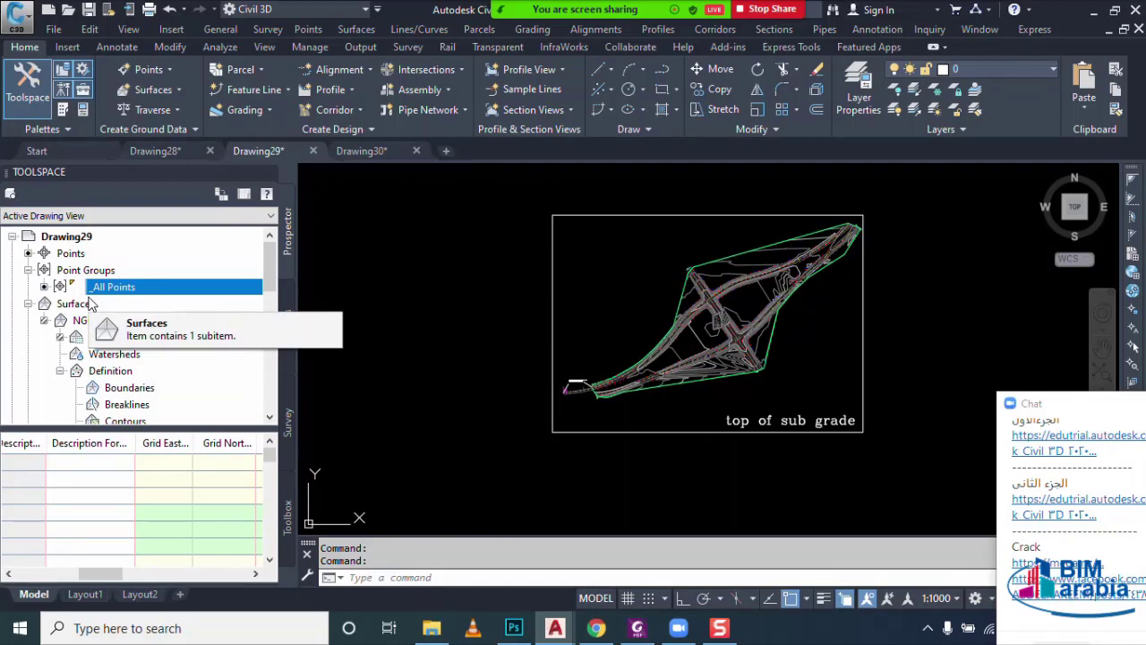
{"action": "left_click", "coordinate": [88, 290]}
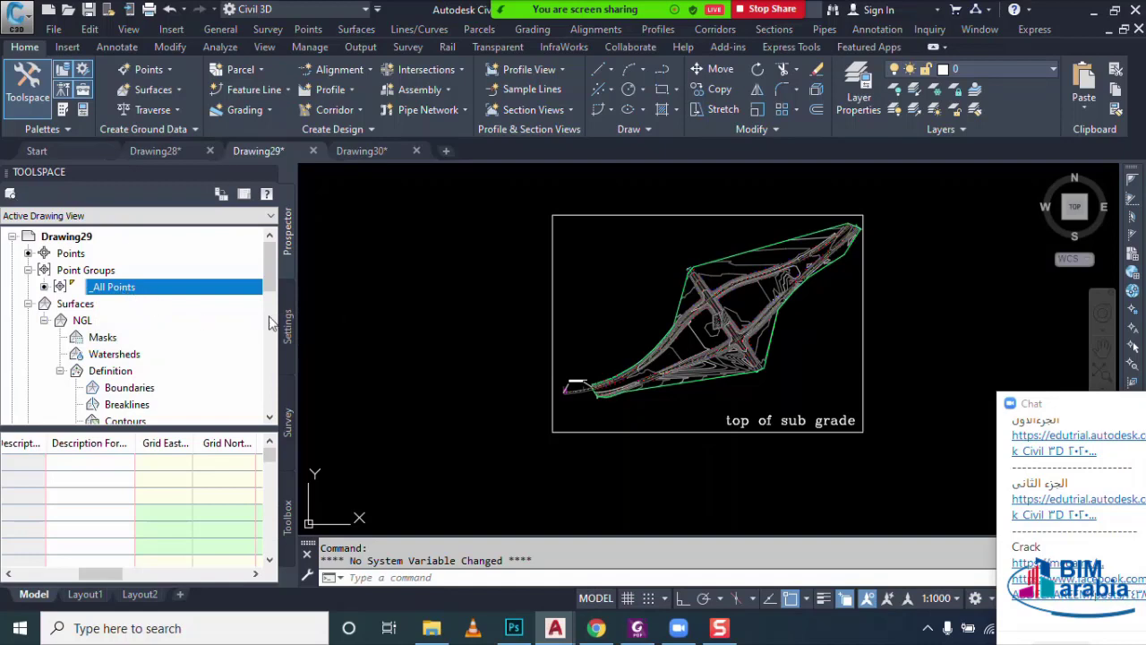
- Manually place a new point inside the site area at elevation 120
{"action": "right_click", "coordinate": [93, 256]}
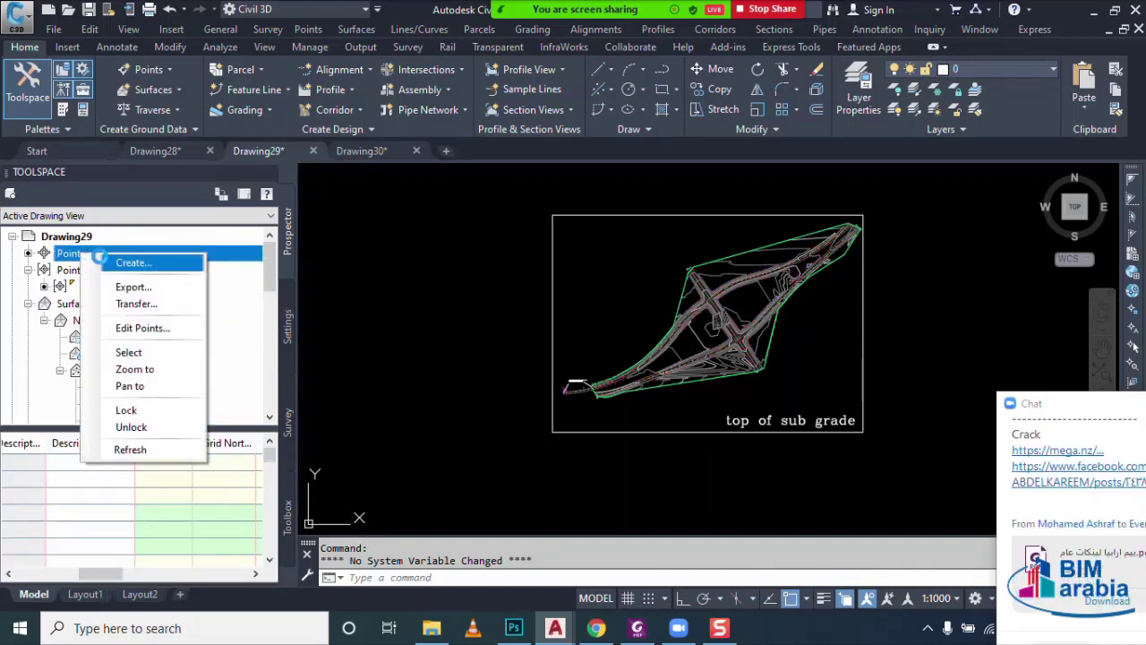
{"action": "left_click", "coordinate": [97, 260]}
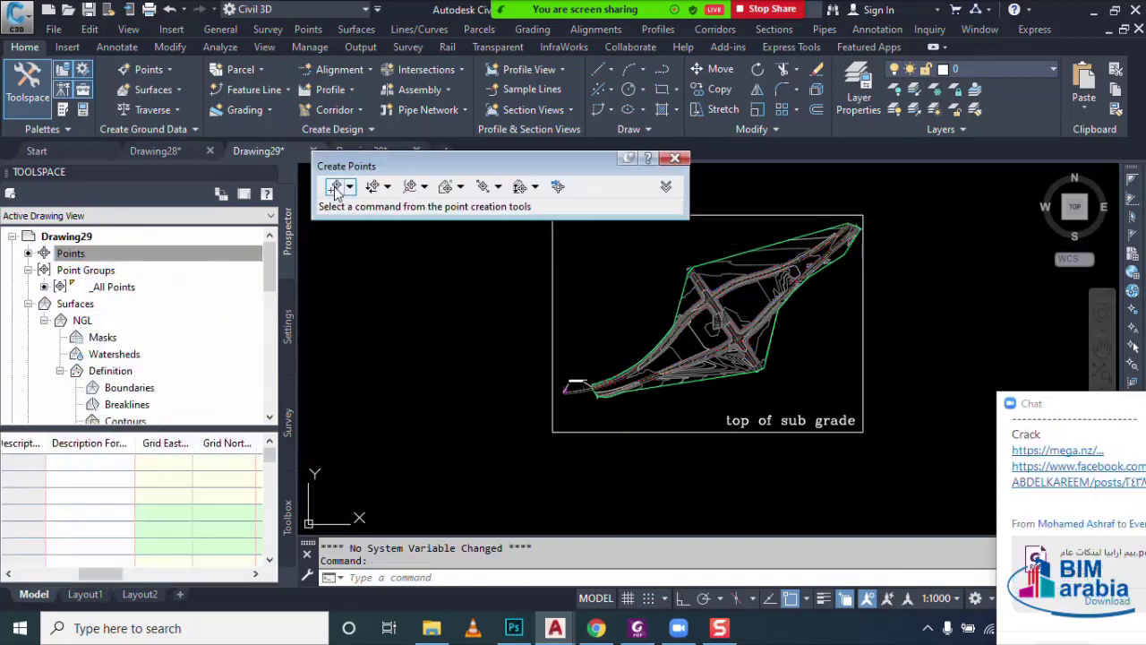
{"action": "left_click", "coordinate": [335, 185]}
{"action": "left_click", "coordinate": [335, 187]}
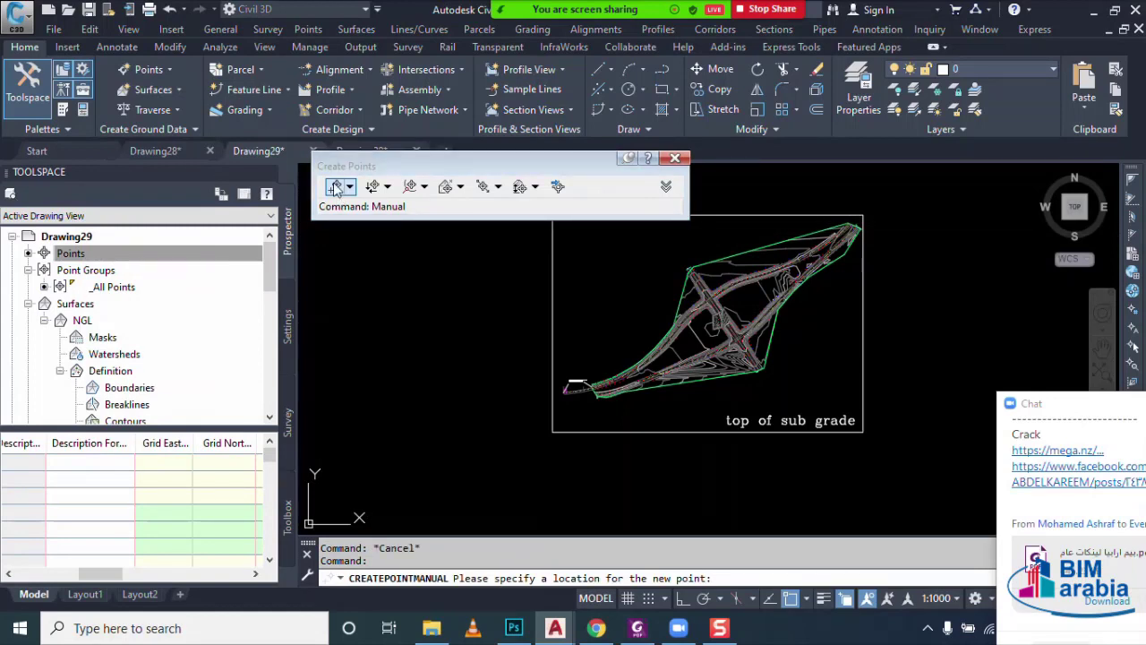
{"action": "left_click", "coordinate": [708, 322]}
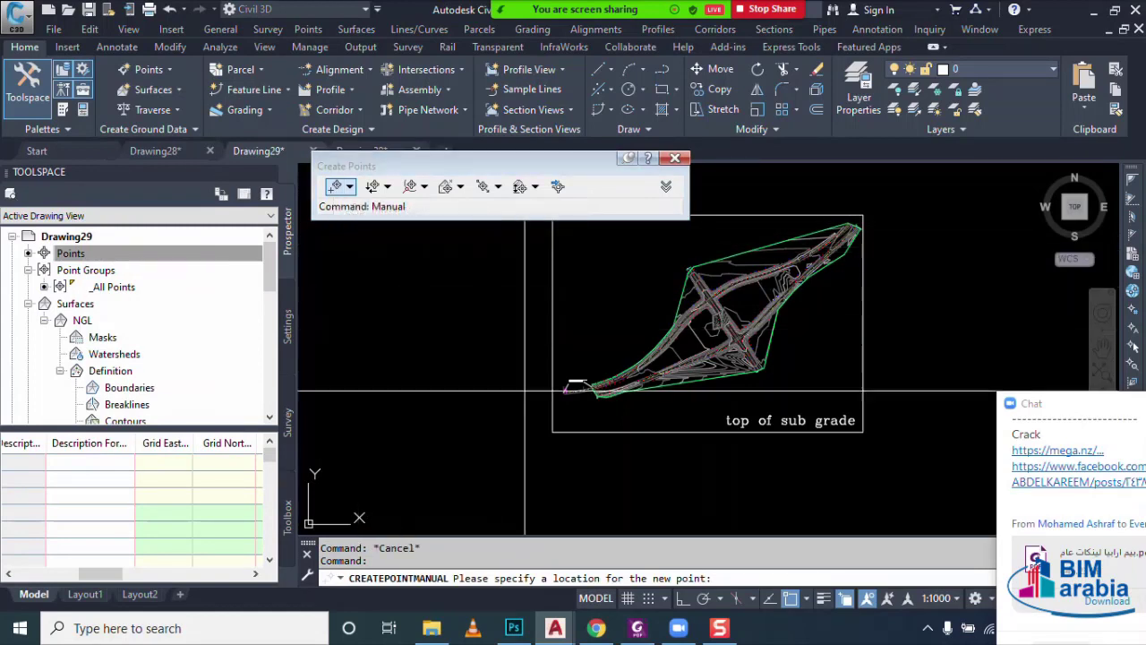
{"action": "left_click", "coordinate": [591, 300]}
{"action": "type", "text": "X"}
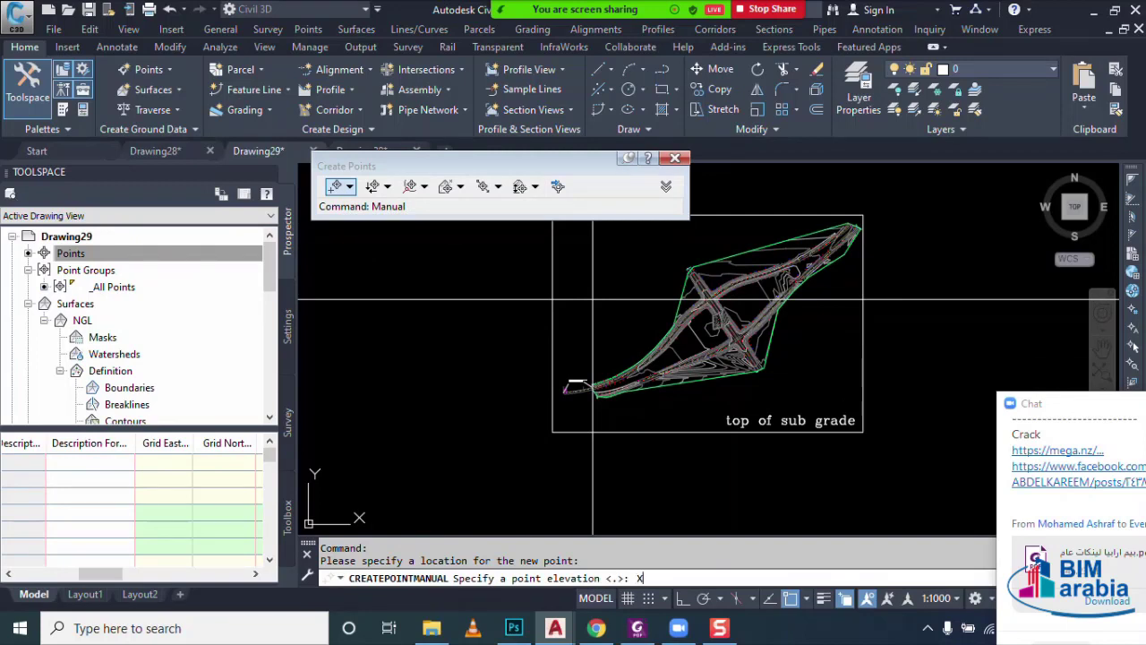
{"action": "key", "text": "Return"}
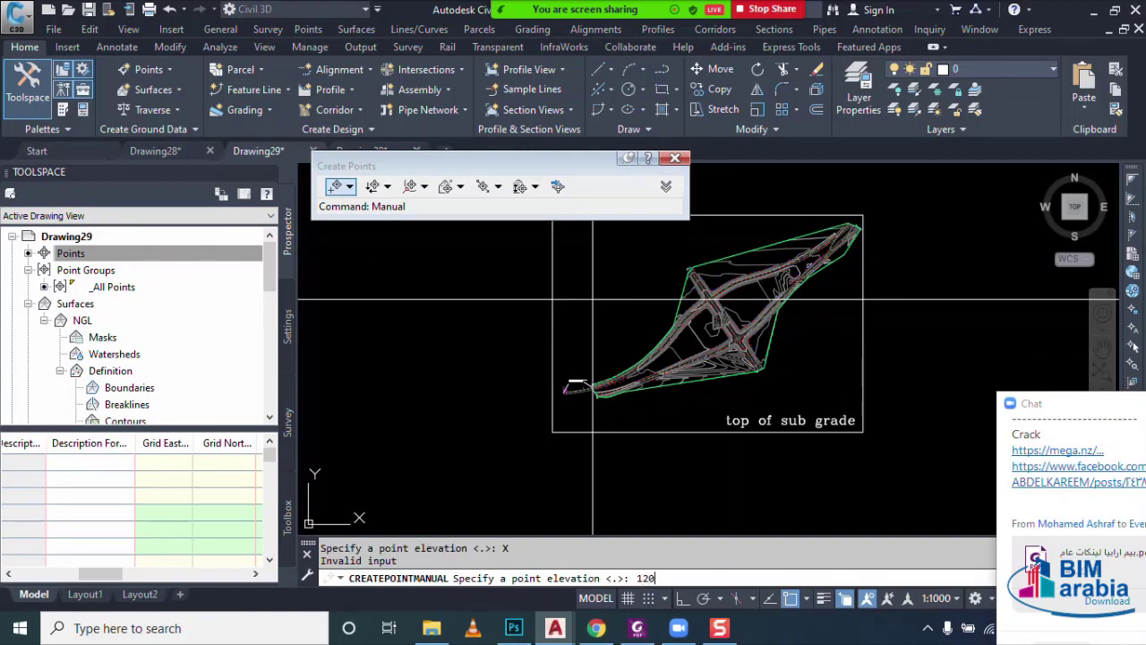
{"action": "key", "text": "Return"}
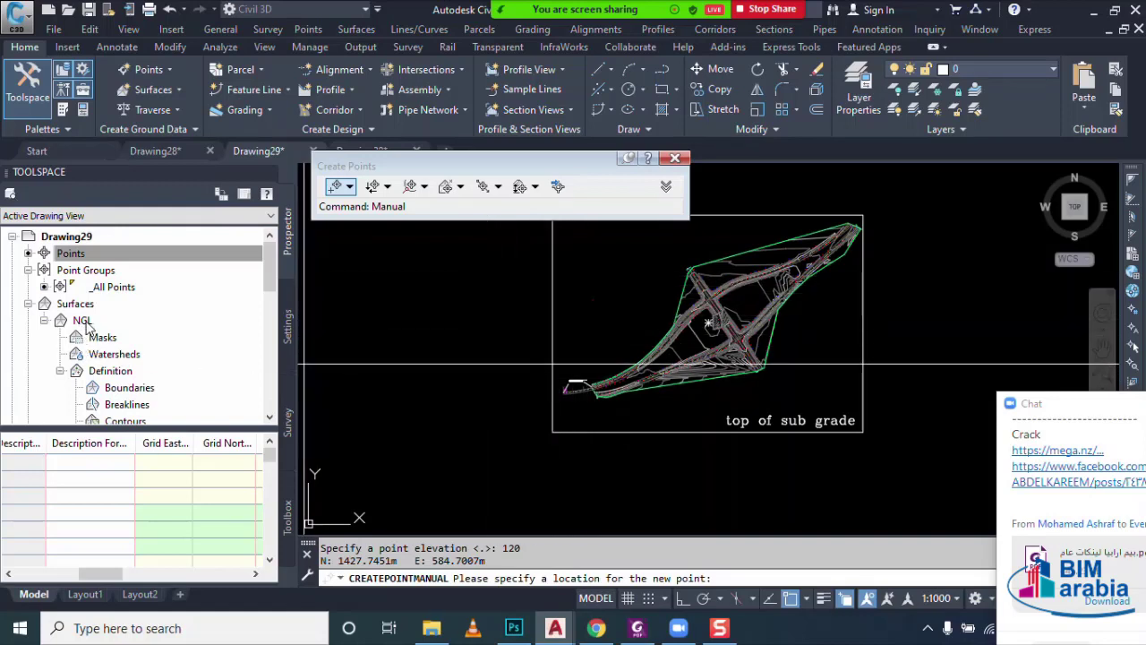
{"action": "key", "text": "Escape"}
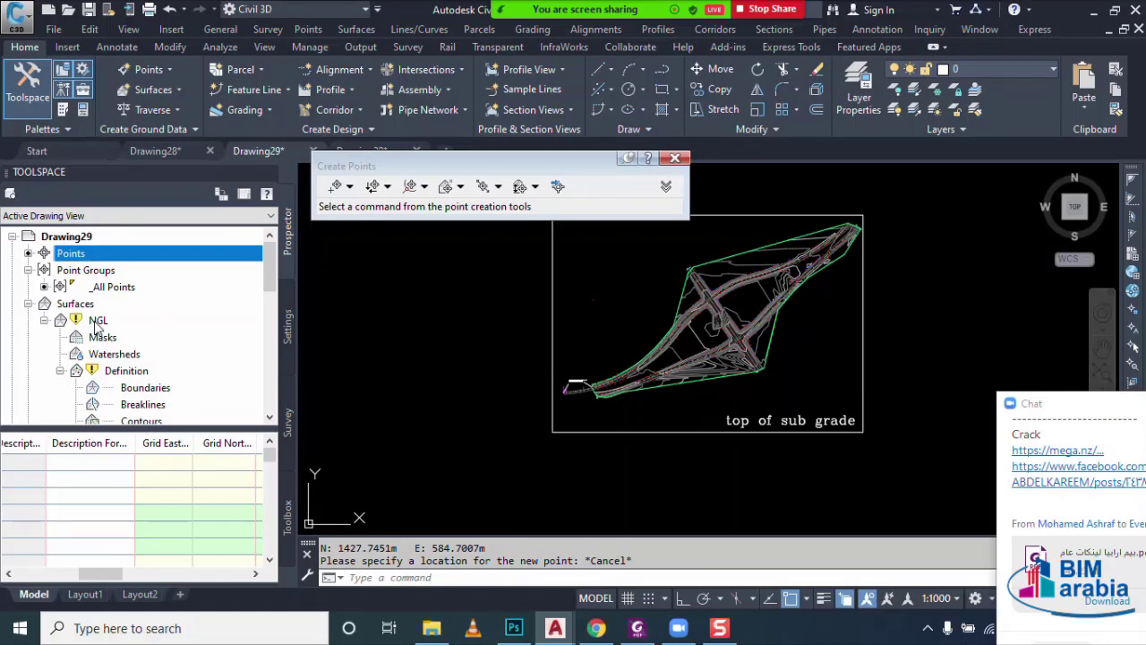
- Rebuild the NGL surface so it includes the new point
{"action": "left_click", "coordinate": [101, 288]}
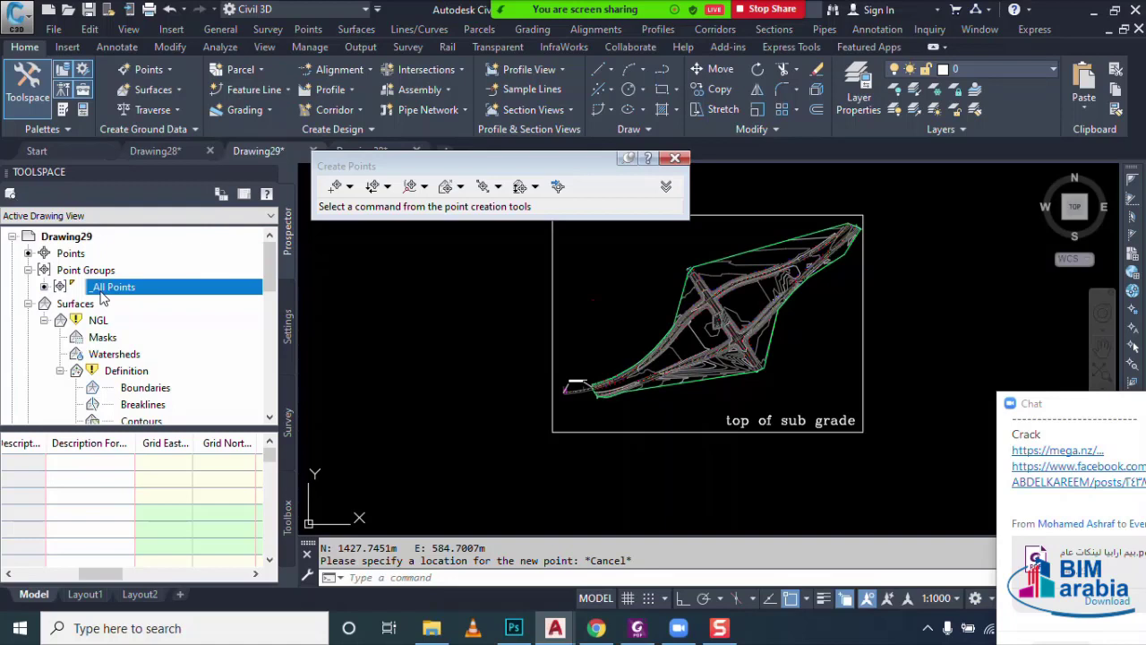
{"action": "left_click", "coordinate": [101, 326]}
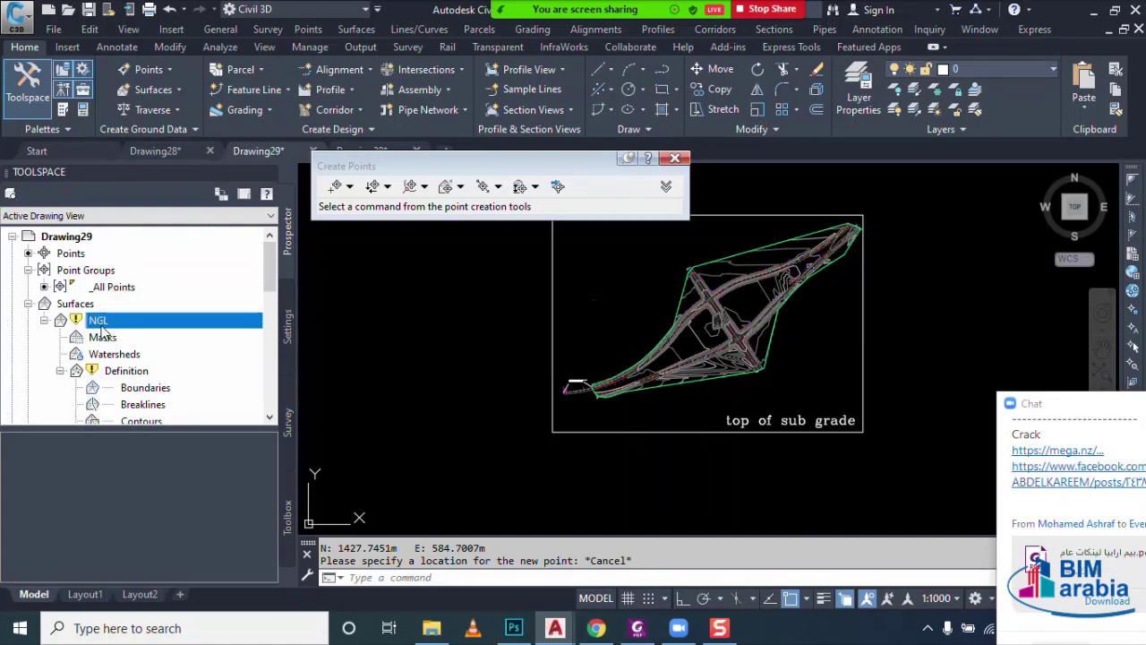
{"action": "right_click", "coordinate": [104, 327]}
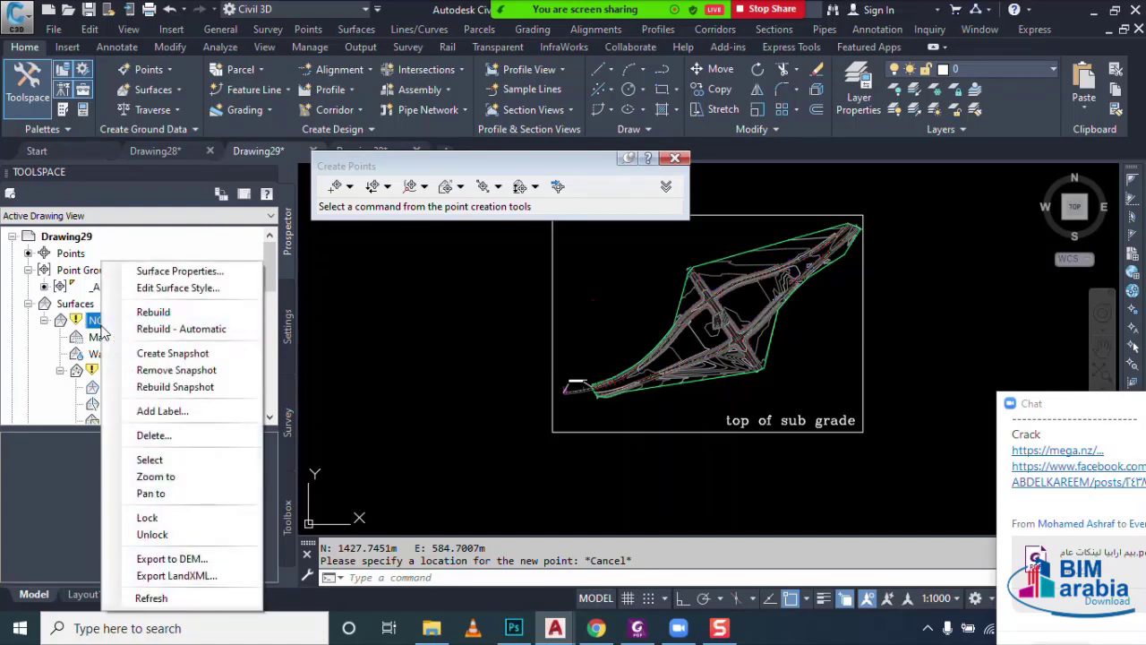
{"action": "left_click", "coordinate": [153, 312]}
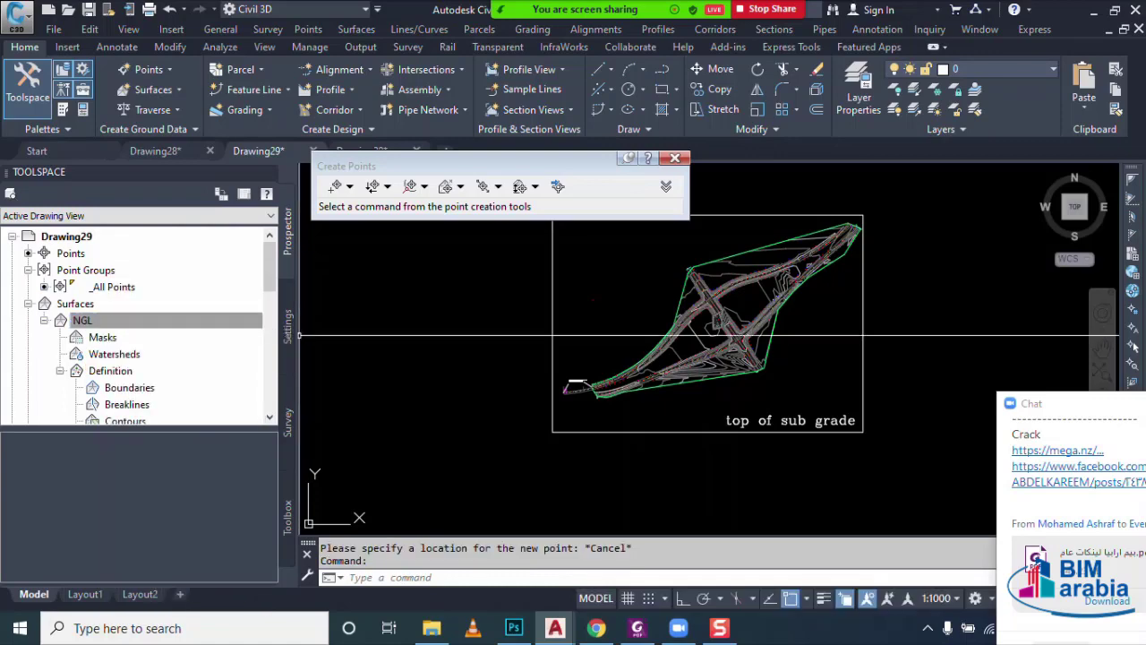
- Orbit the rebuilt NGL surface in the 3D viewer, then close the viewer
{"action": "left_click", "coordinate": [618, 323]}
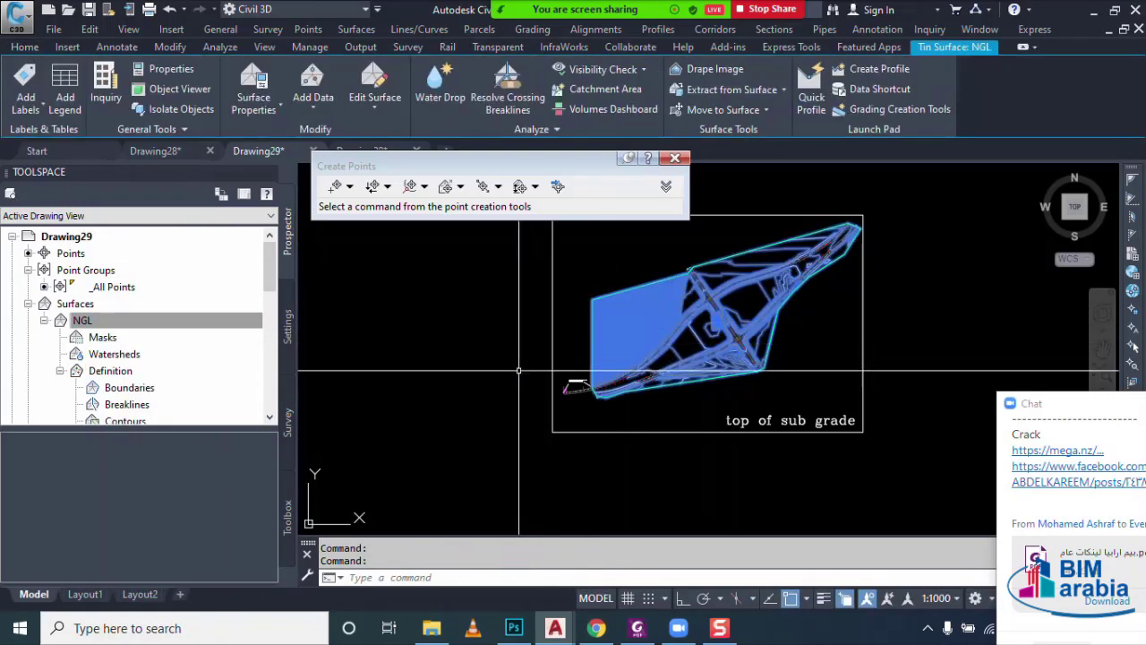
{"action": "right_click", "coordinate": [520, 374]}
{"action": "key", "text": "Escape"}
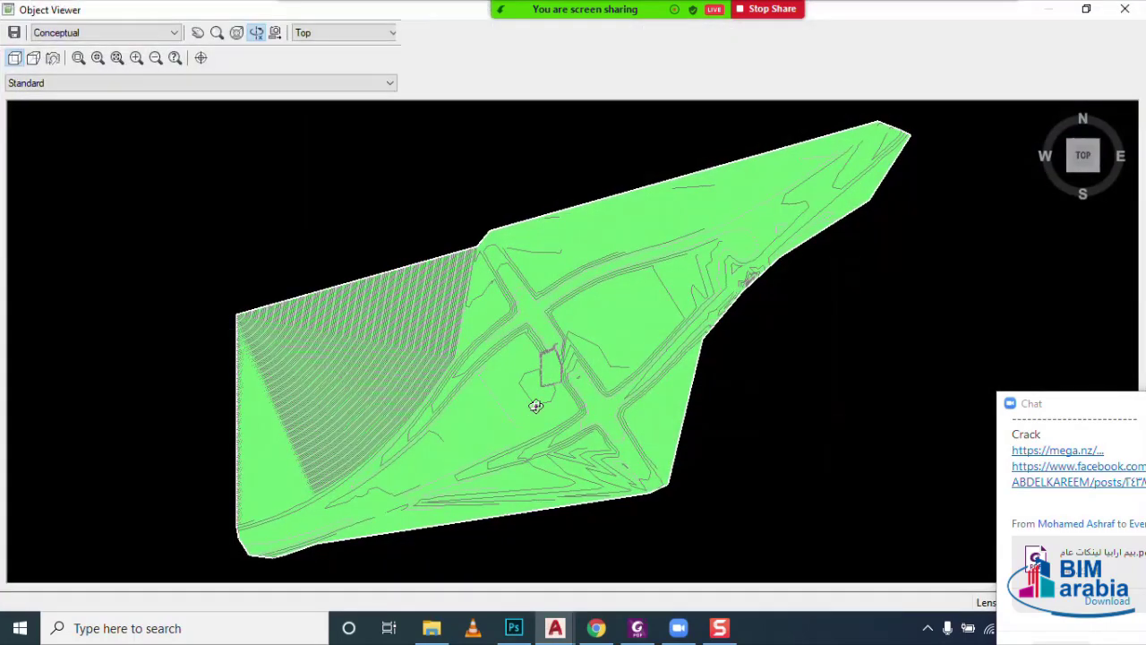
{"action": "mouse_move", "coordinate": [536, 406]}
{"action": "left_mouse_down"}
{"action": "mouse_move", "coordinate": [608, 309]}
{"action": "mouse_move", "coordinate": [323, 384]}
{"action": "left_mouse_up"}
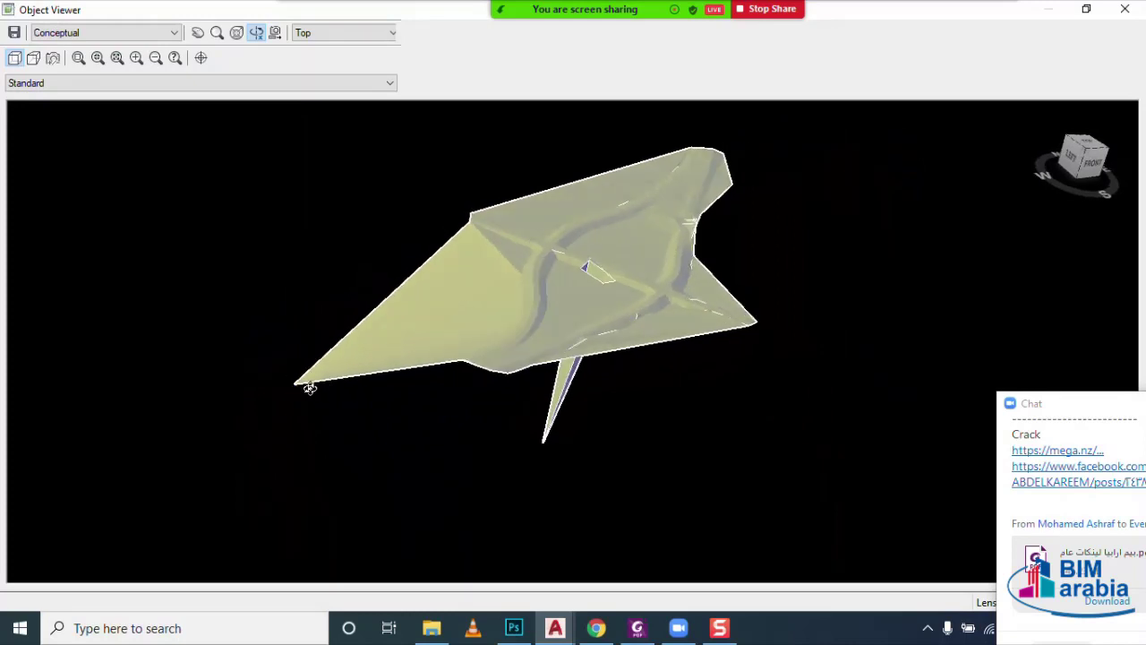
{"action": "left_click", "coordinate": [1125, 8]}
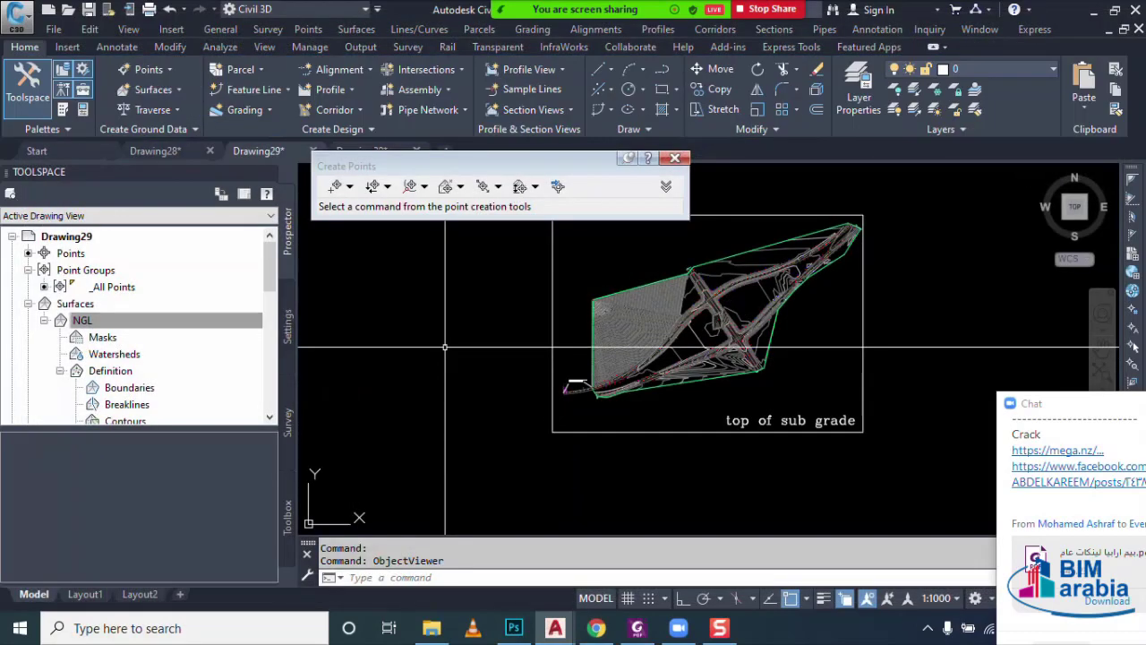
- Delete the added elevation-120 point and rebuild NGL without it
{"action": "left_click", "coordinate": [563, 281]}
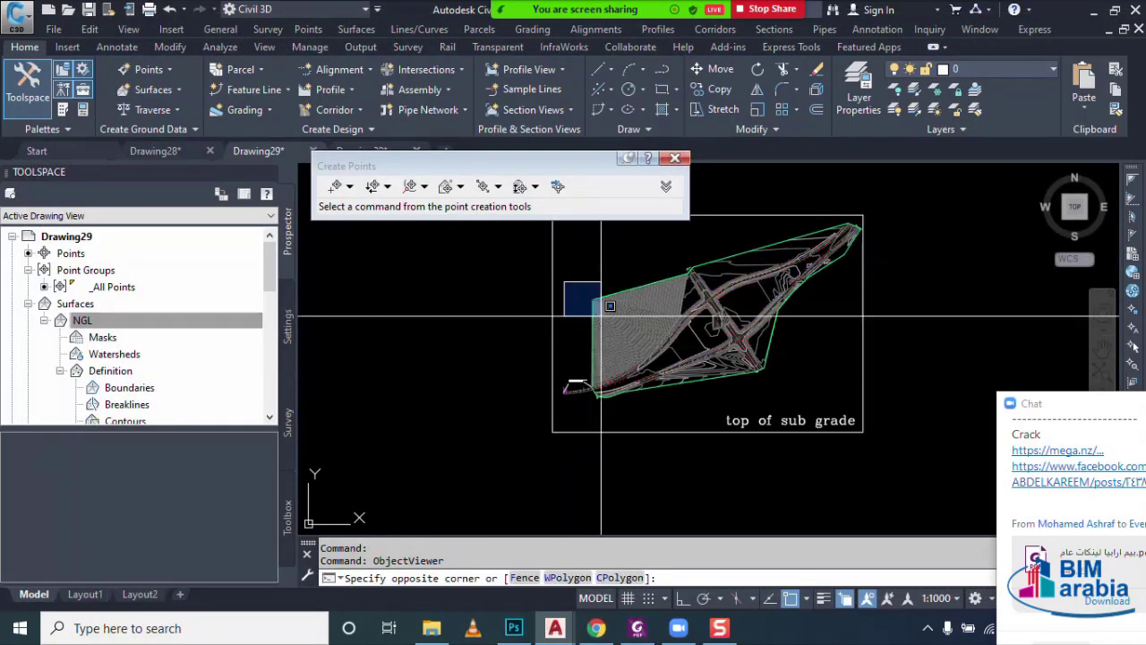
{"action": "left_click", "coordinate": [618, 325]}
{"action": "key", "text": "Delete"}
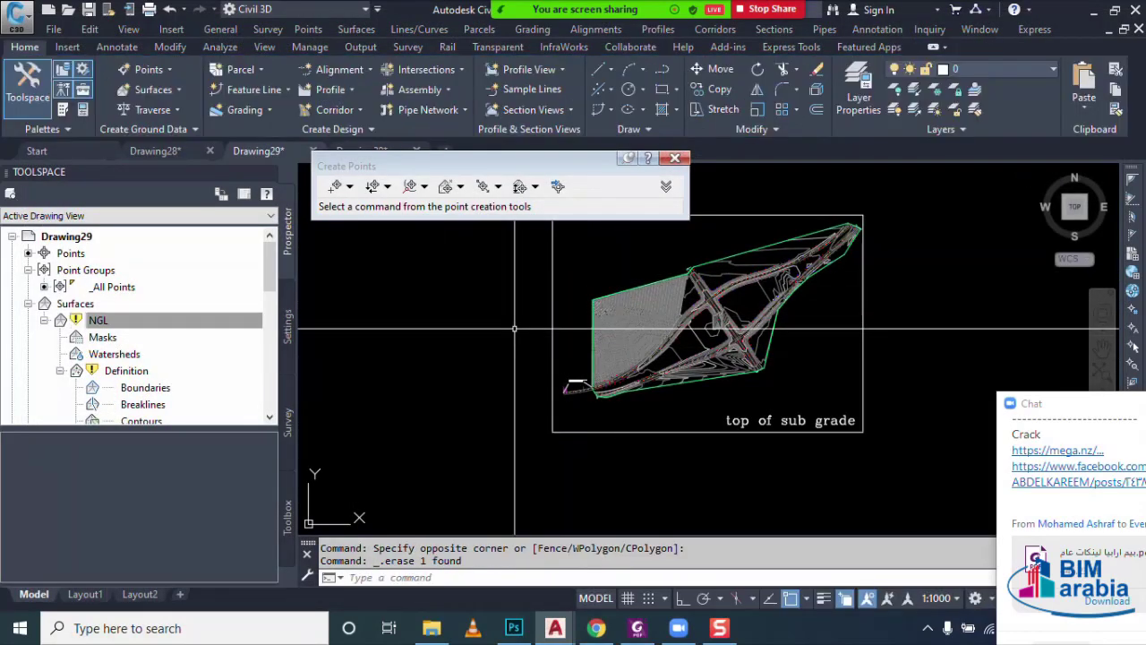
{"action": "right_click", "coordinate": [202, 319]}
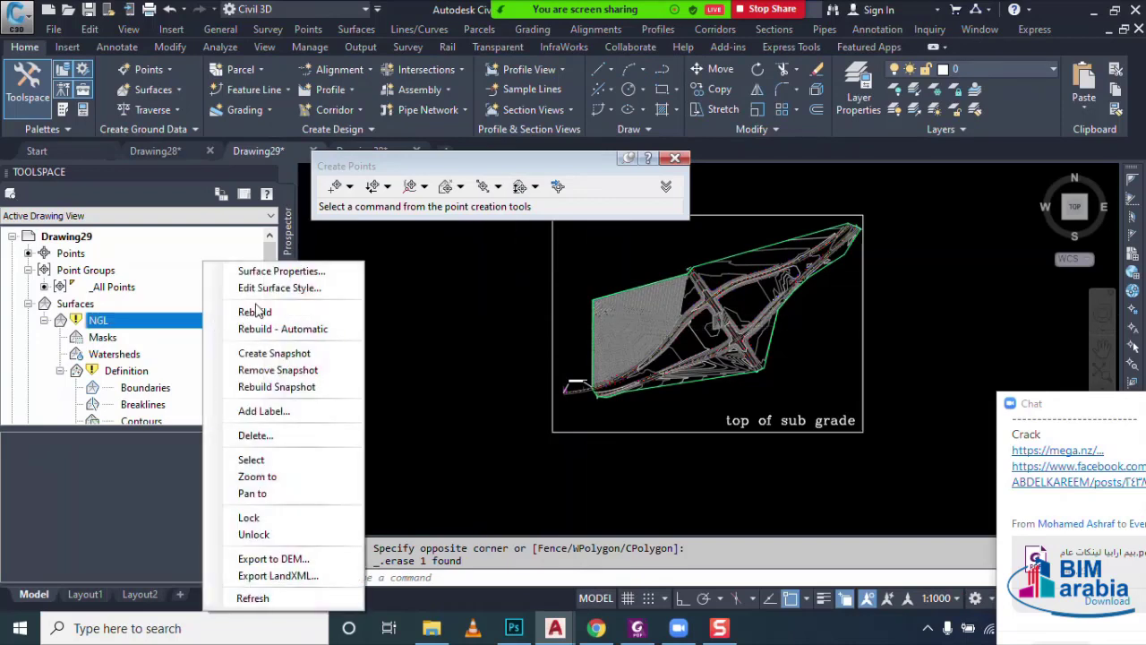
{"action": "left_click", "coordinate": [258, 313]}
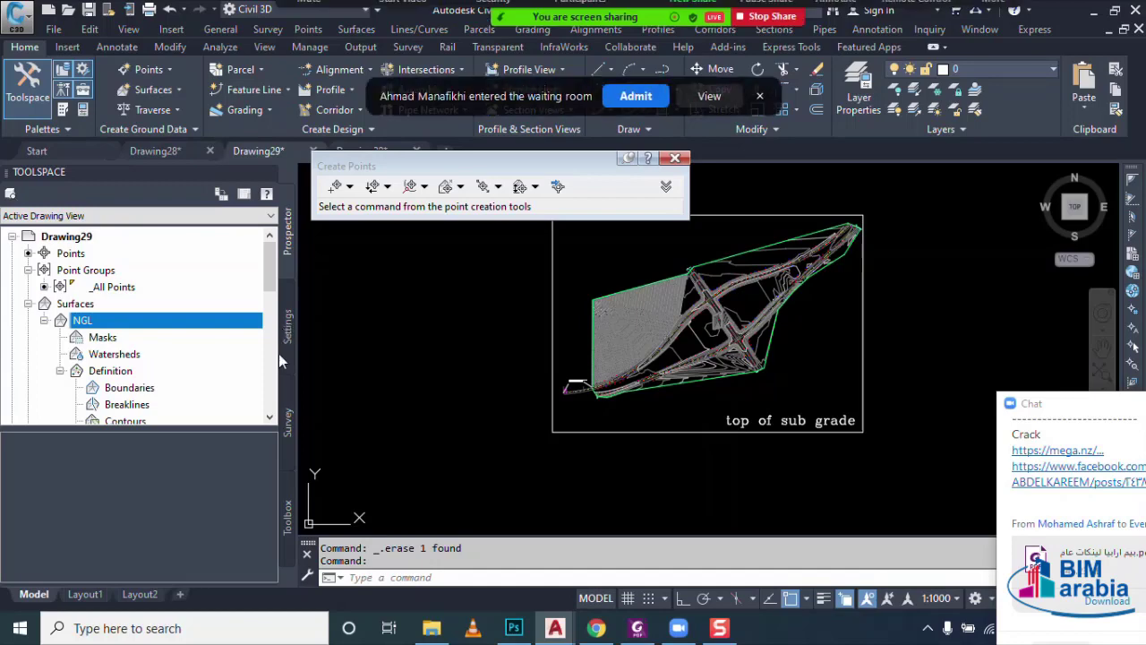
- Erase the NGL surface from Drawing29, leaving only the alignments
{"action": "mouse_move", "coordinate": [703, 279]}
{"action": "middle_mouse_down"}
{"action": "mouse_move", "coordinate": [703, 338]}
{"action": "mouse_move", "coordinate": [632, 351]}
{"action": "middle_mouse_up"}
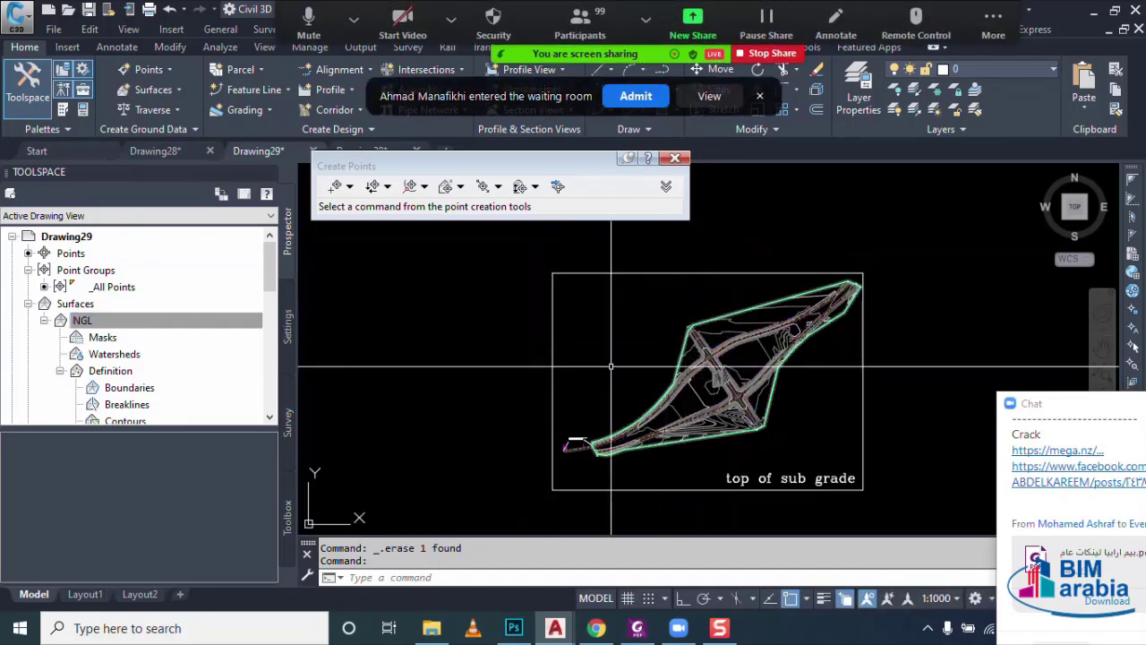
{"action": "left_click", "coordinate": [632, 351]}
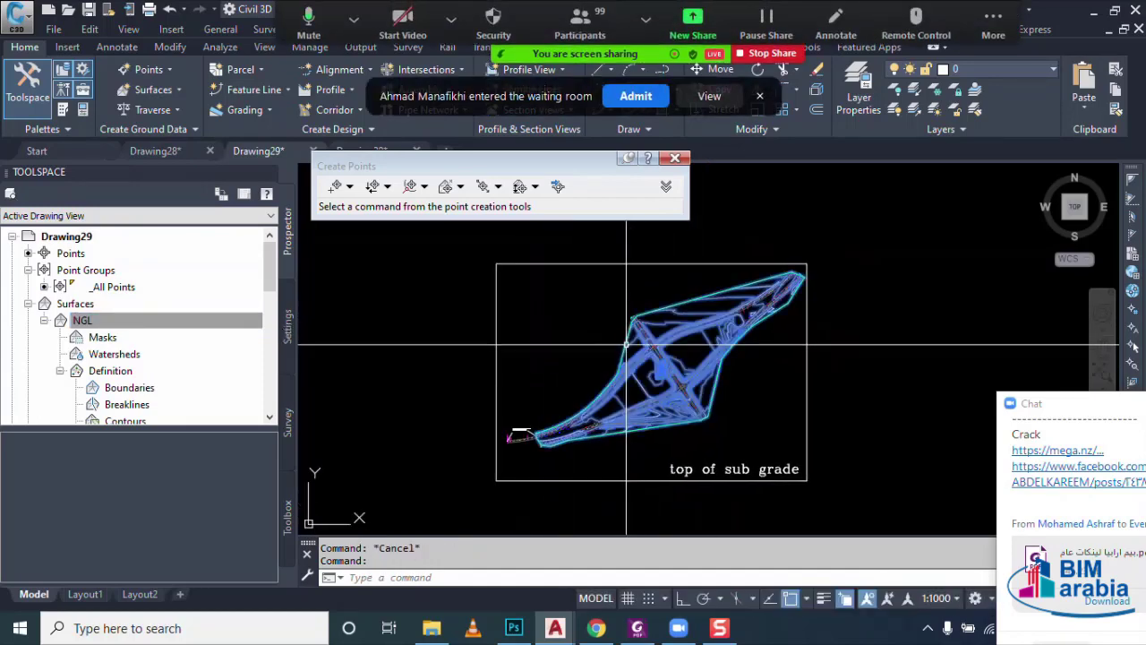
{"action": "key", "text": "Delete"}
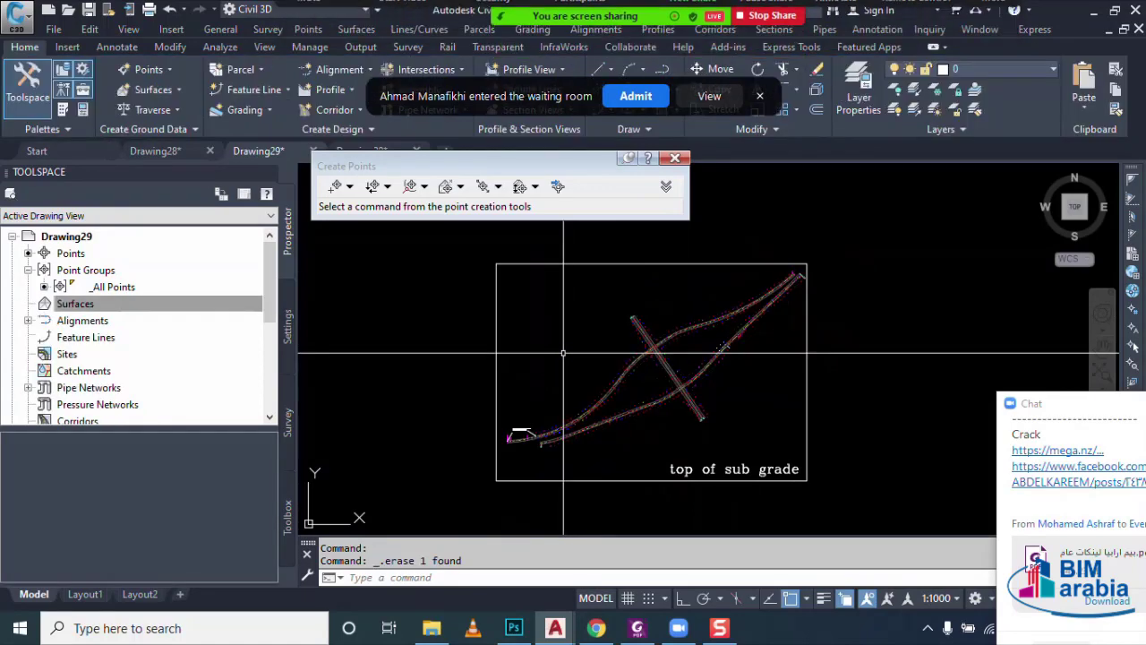
{"action": "left_click", "coordinate": [188, 307]}
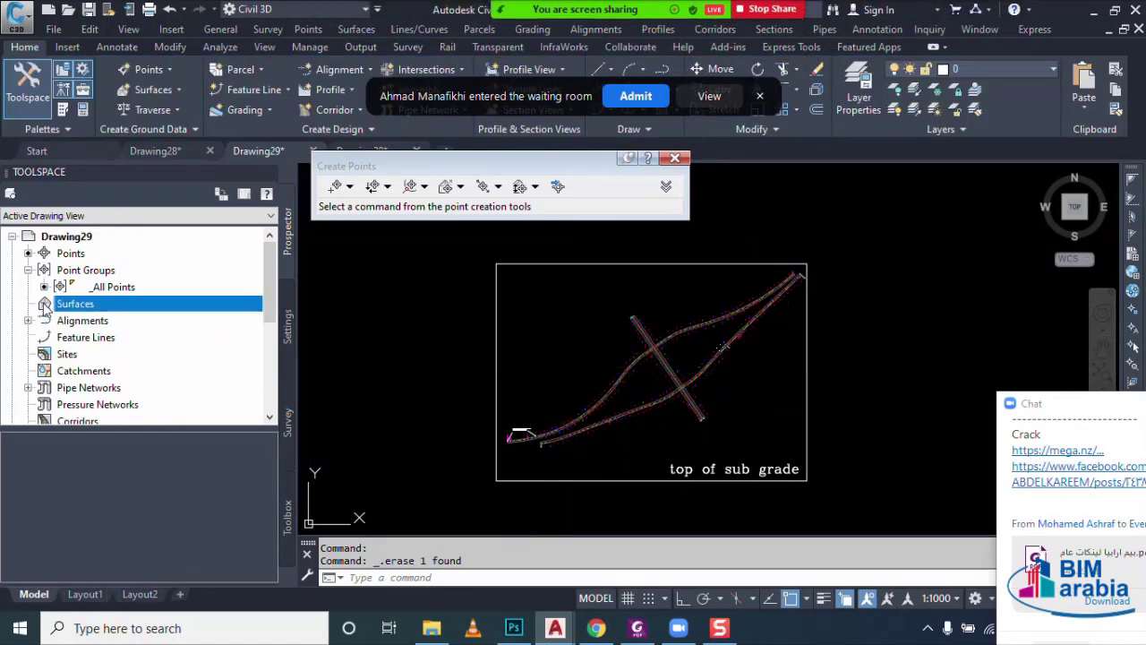
{"action": "left_click", "coordinate": [95, 272]}
- Create a new point group and name it APG02
{"action": "right_click", "coordinate": [91, 273]}
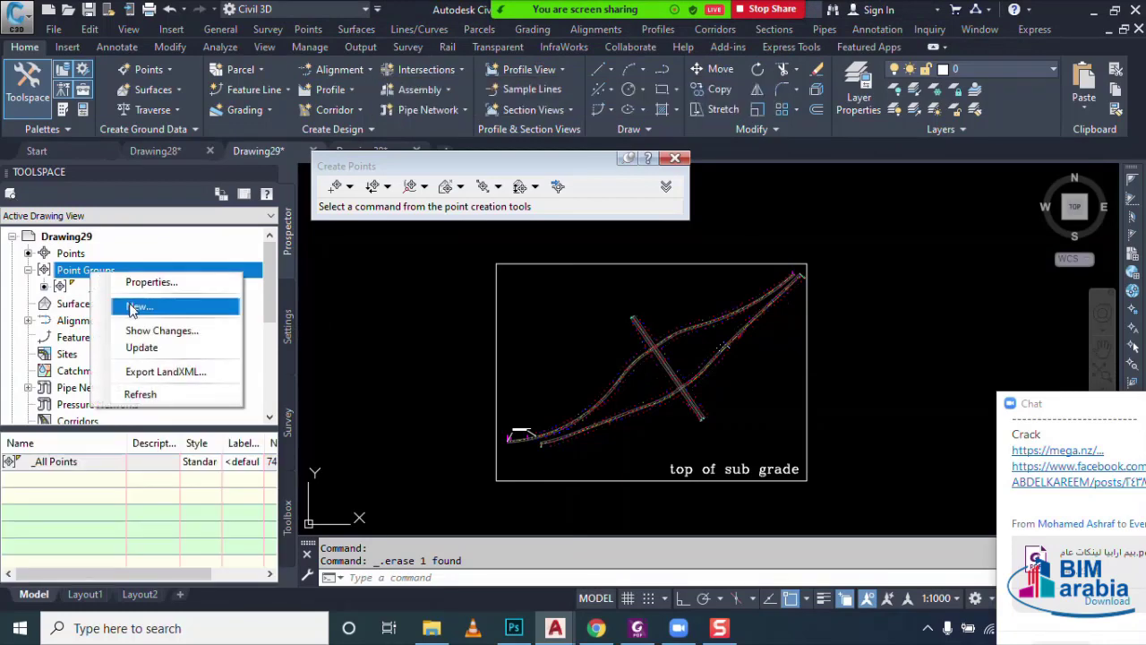
{"action": "left_click", "coordinate": [139, 305]}
{"action": "left_click", "coordinate": [450, 205]}
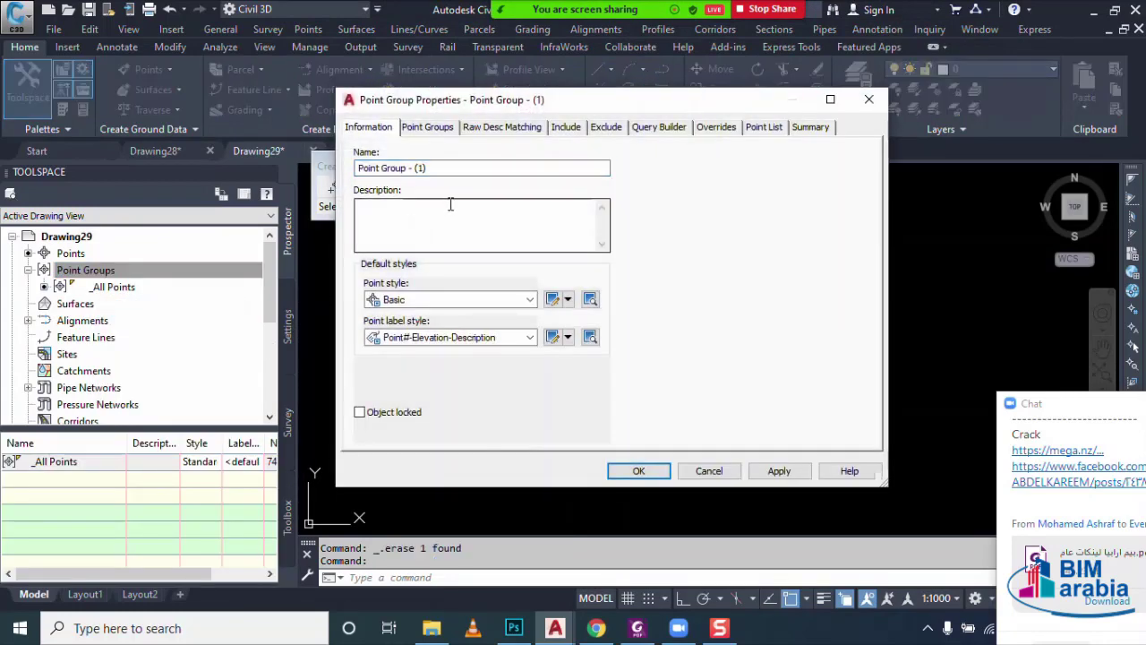
{"action": "left_click_drag", "start_coordinate": [468, 169], "coordinate": [358, 168]}
{"action": "type", "text": "APG02"}
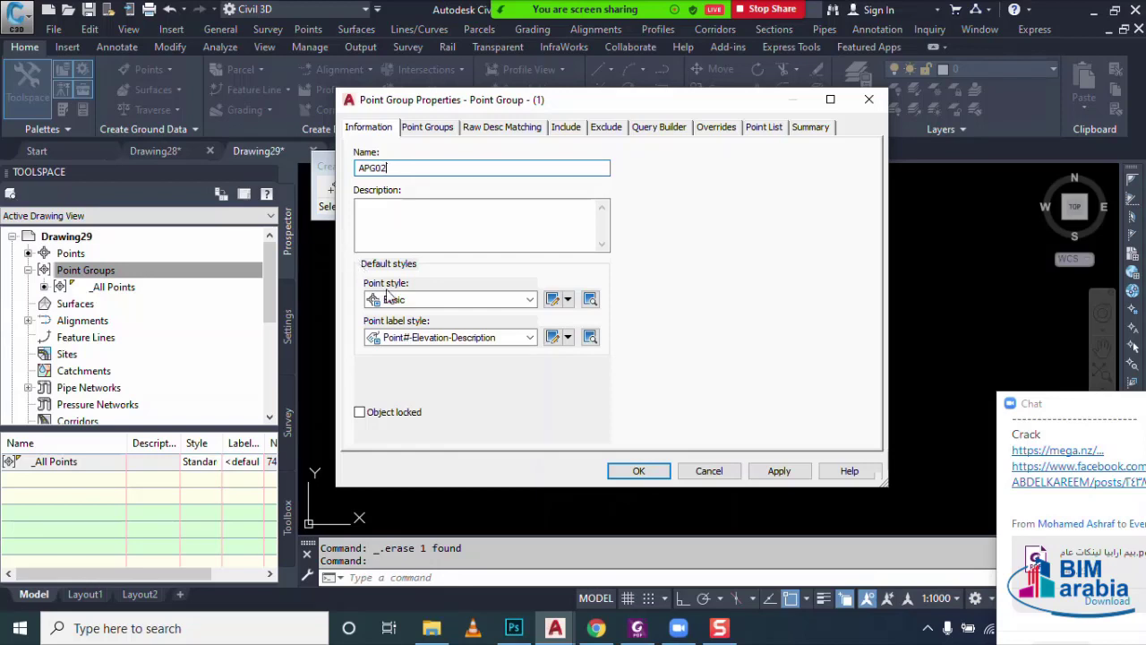
- Give the group the STA point style and no point label style
{"action": "left_click", "coordinate": [437, 300]}
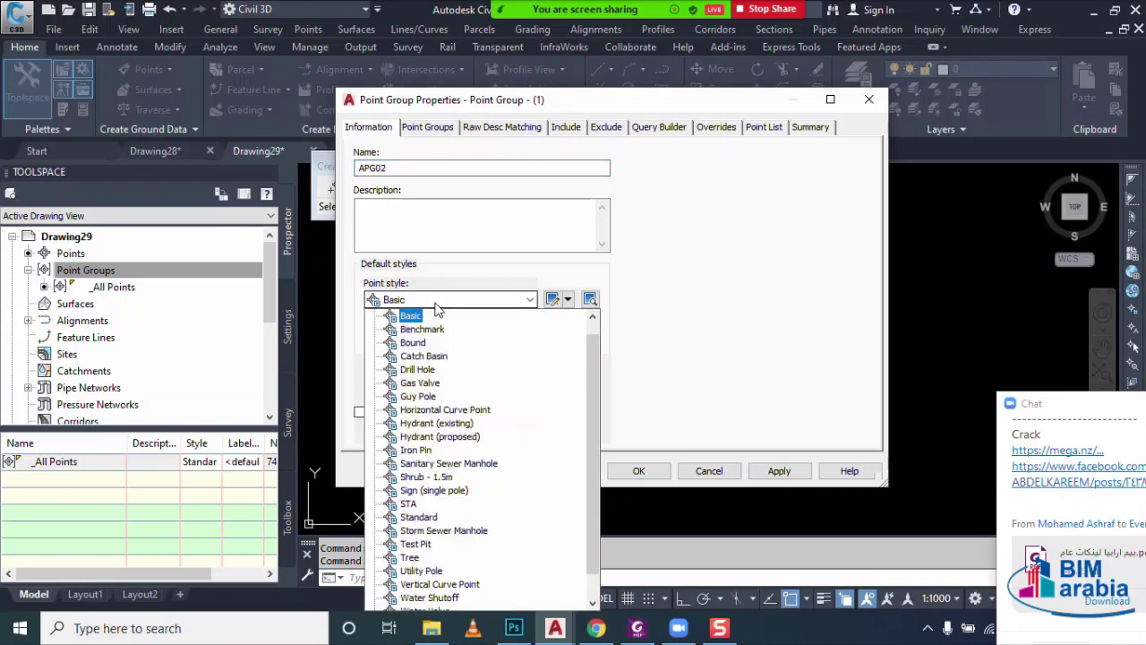
{"action": "left_click", "coordinate": [408, 504]}
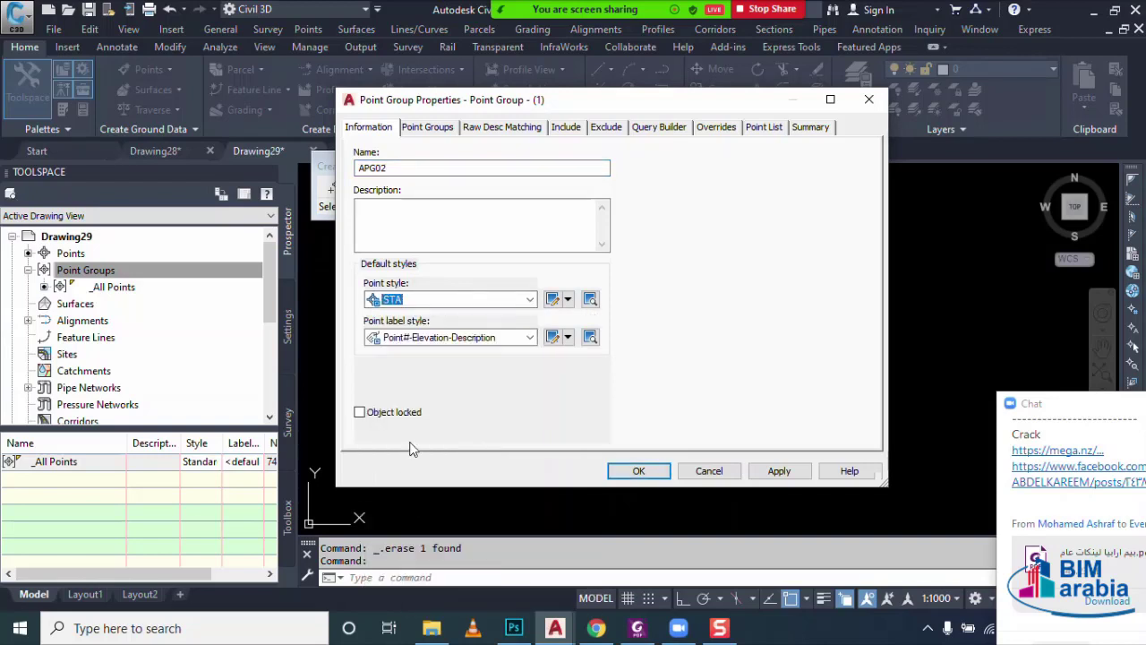
{"action": "left_click", "coordinate": [445, 339]}
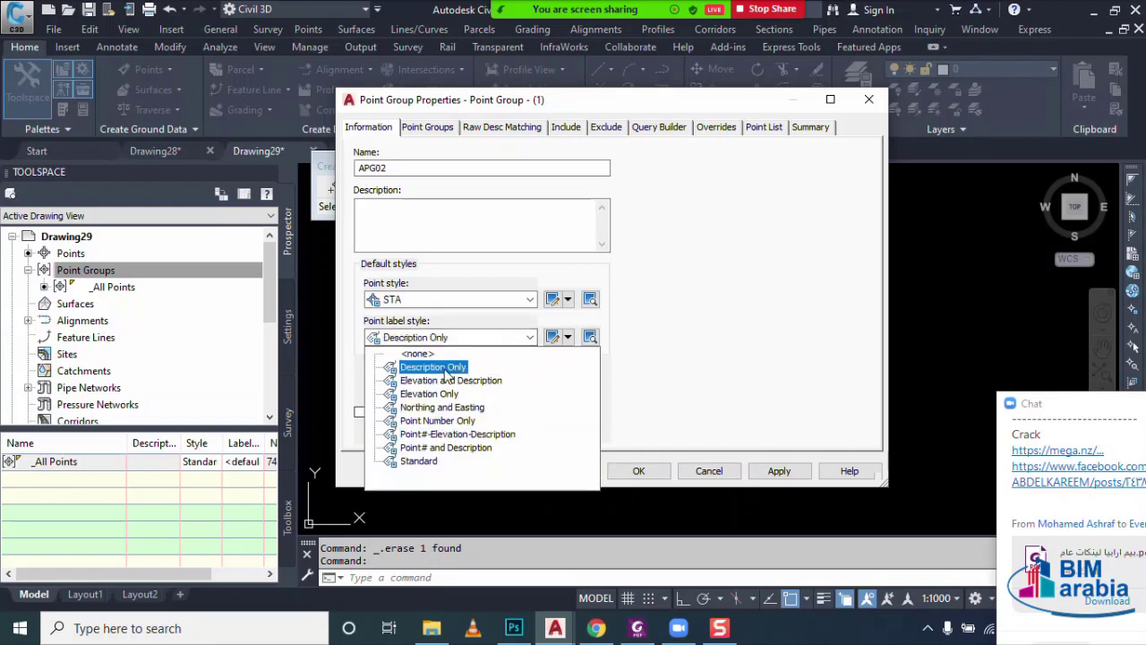
{"action": "left_click", "coordinate": [428, 356]}
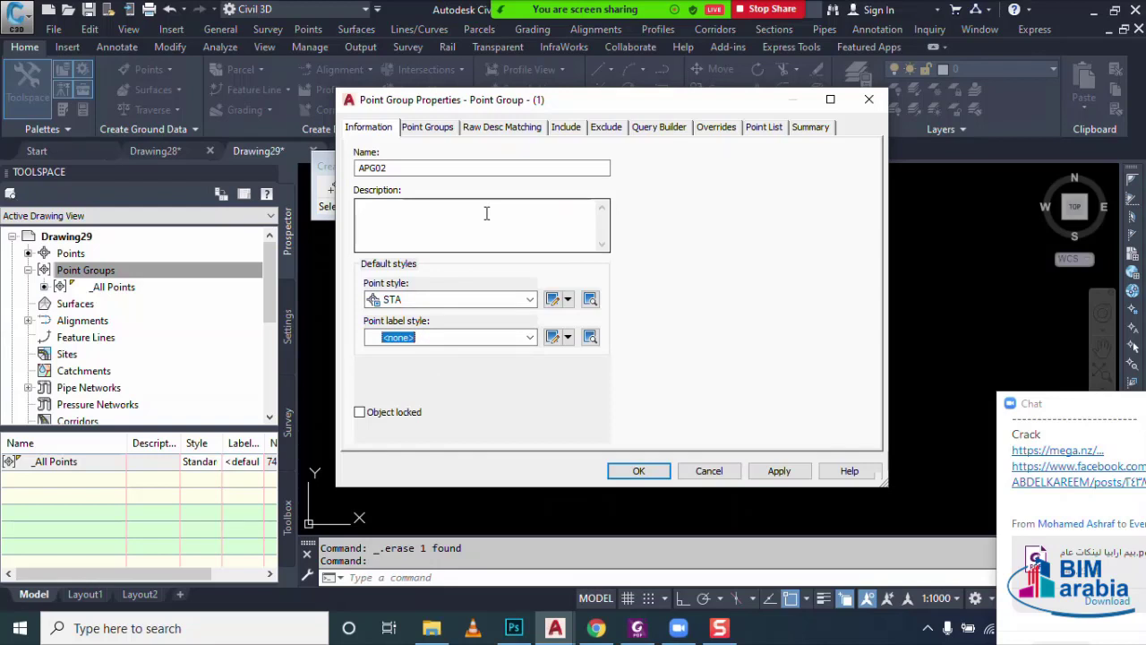
- Include only points with numbers 1, 2 and 20, and apply the settings
{"action": "left_click", "coordinate": [562, 130]}
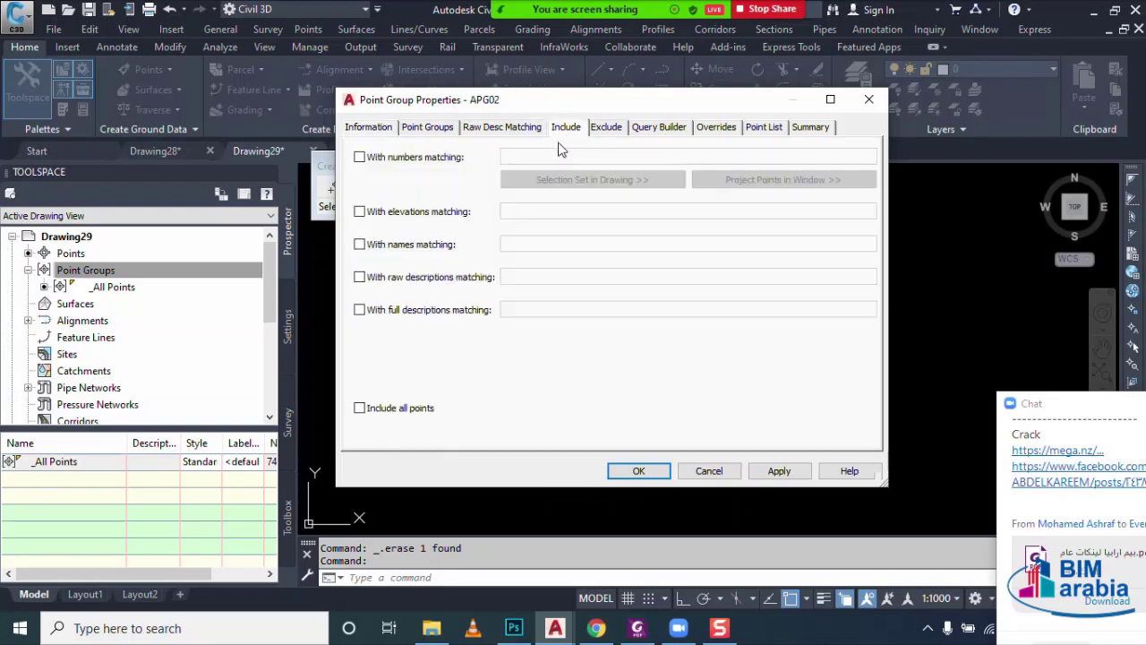
{"action": "left_click", "coordinate": [423, 161]}
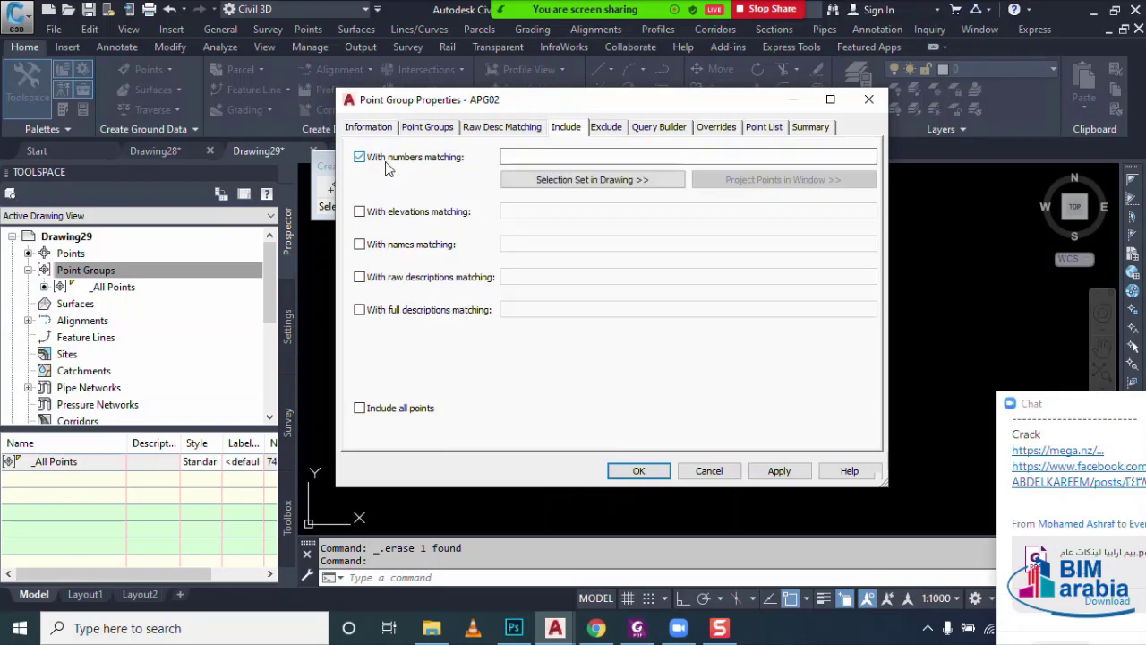
{"action": "left_click", "coordinate": [509, 157]}
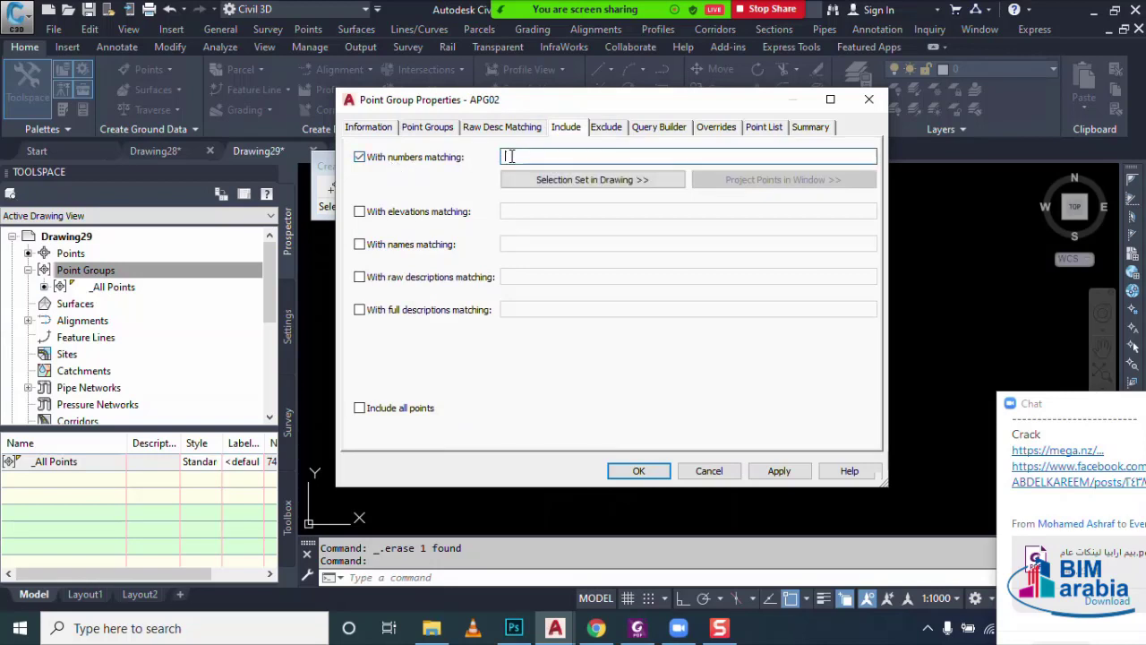
{"action": "type", "text": "1,2,20"}
{"action": "left_click", "coordinate": [777, 471]}
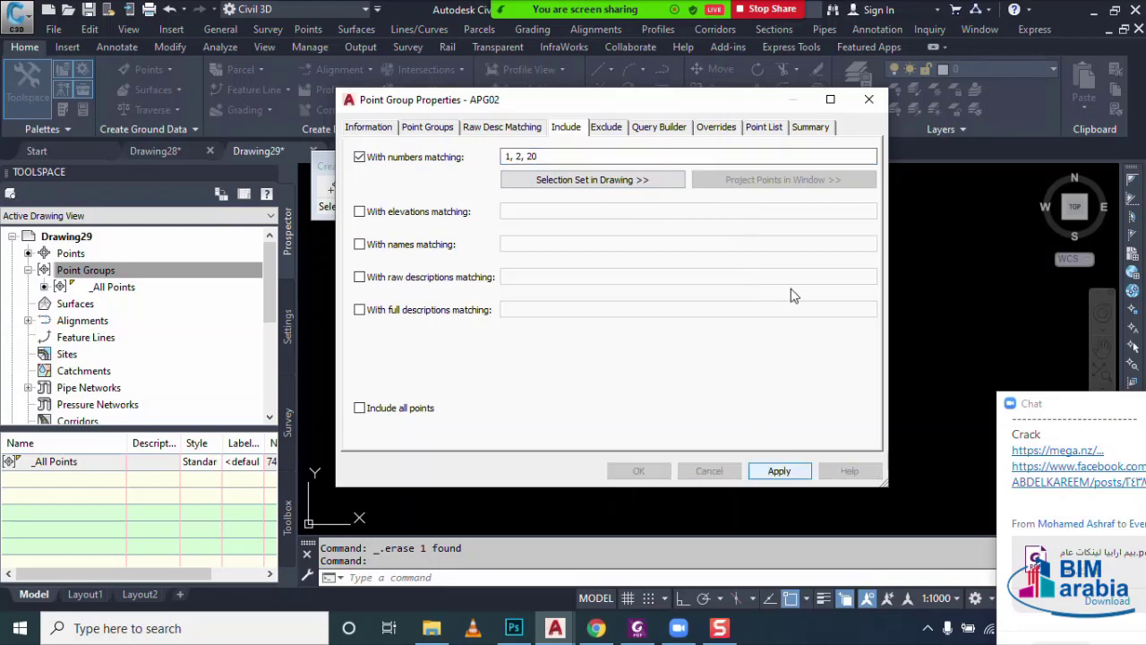
- Review APG02's point list and finish creating the group
{"action": "left_click", "coordinate": [763, 127]}
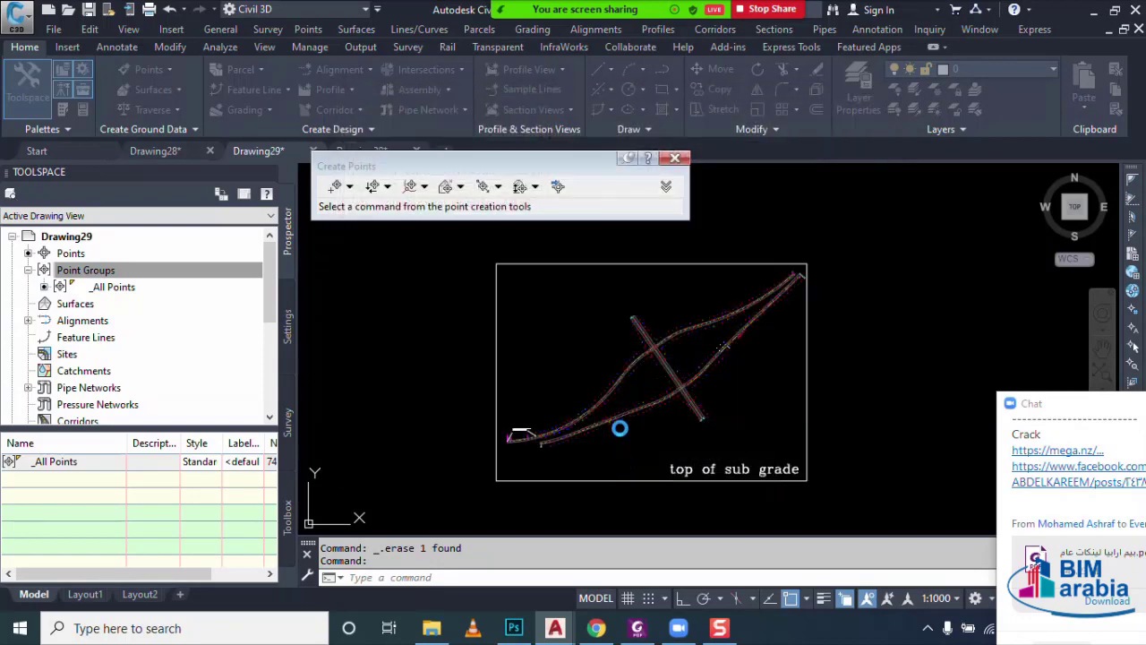
{"action": "scroll", "coordinate": [762, 362], "scroll_direction": "up", "scroll_amount": 2}
{"action": "scroll", "coordinate": [743, 349], "scroll_direction": "up", "scroll_amount": 1}
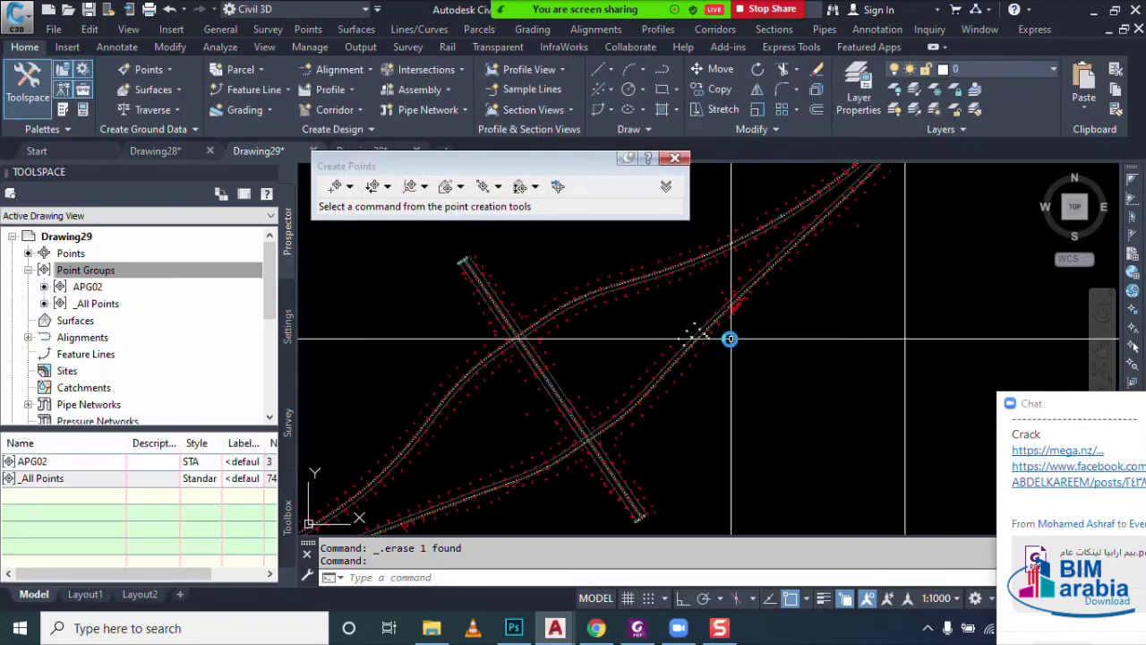
{"action": "scroll", "coordinate": [729, 335], "scroll_direction": "up", "scroll_amount": 1}
{"action": "scroll", "coordinate": [722, 371], "scroll_direction": "up", "scroll_amount": 1}
{"action": "scroll", "coordinate": [747, 320], "scroll_direction": "up", "scroll_amount": 1}
{"action": "scroll", "coordinate": [761, 322], "scroll_direction": "up", "scroll_amount": 1}
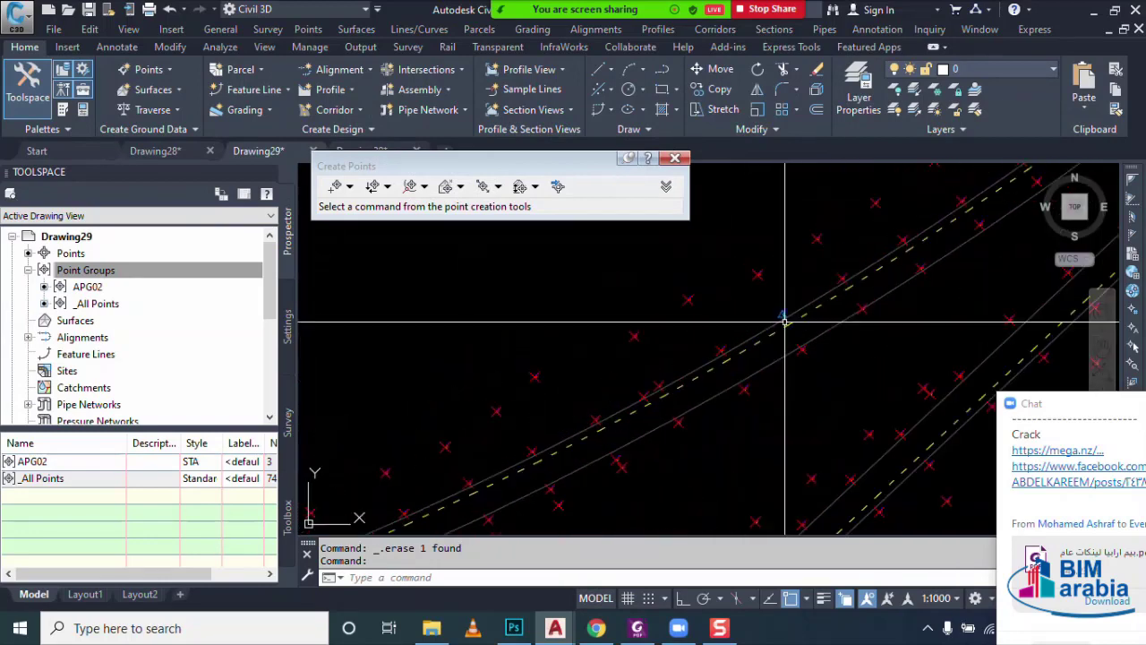
{"action": "scroll", "coordinate": [776, 299], "scroll_direction": "up", "scroll_amount": 1}
{"action": "scroll", "coordinate": [768, 320], "scroll_direction": "up", "scroll_amount": 1}
{"action": "scroll", "coordinate": [748, 339], "scroll_direction": "up", "scroll_amount": 1}
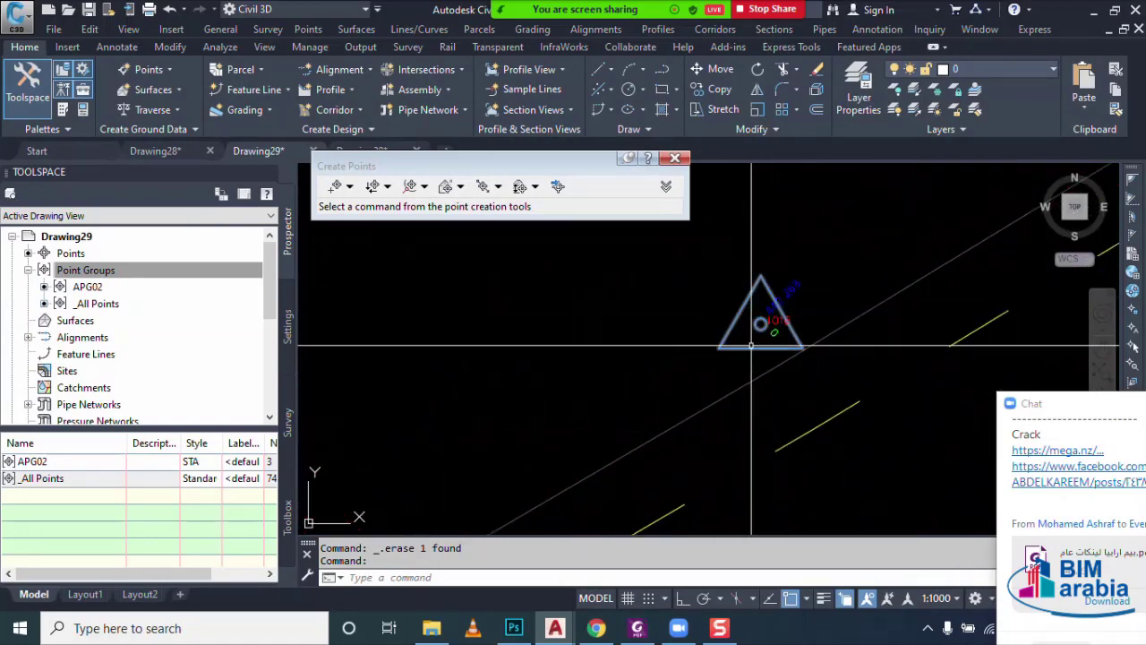
{"action": "scroll", "coordinate": [751, 345], "scroll_direction": "down", "scroll_amount": 3}
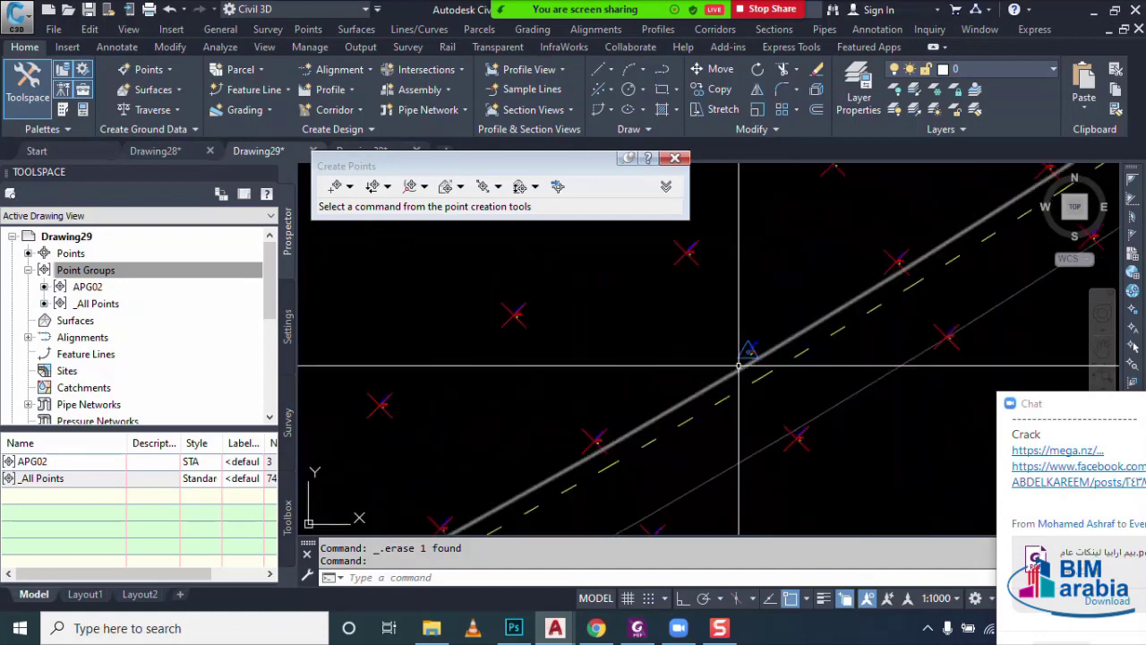
{"action": "scroll", "coordinate": [751, 345], "scroll_direction": "down", "scroll_amount": 3}
{"action": "scroll", "coordinate": [754, 346], "scroll_direction": "down", "scroll_amount": 3}
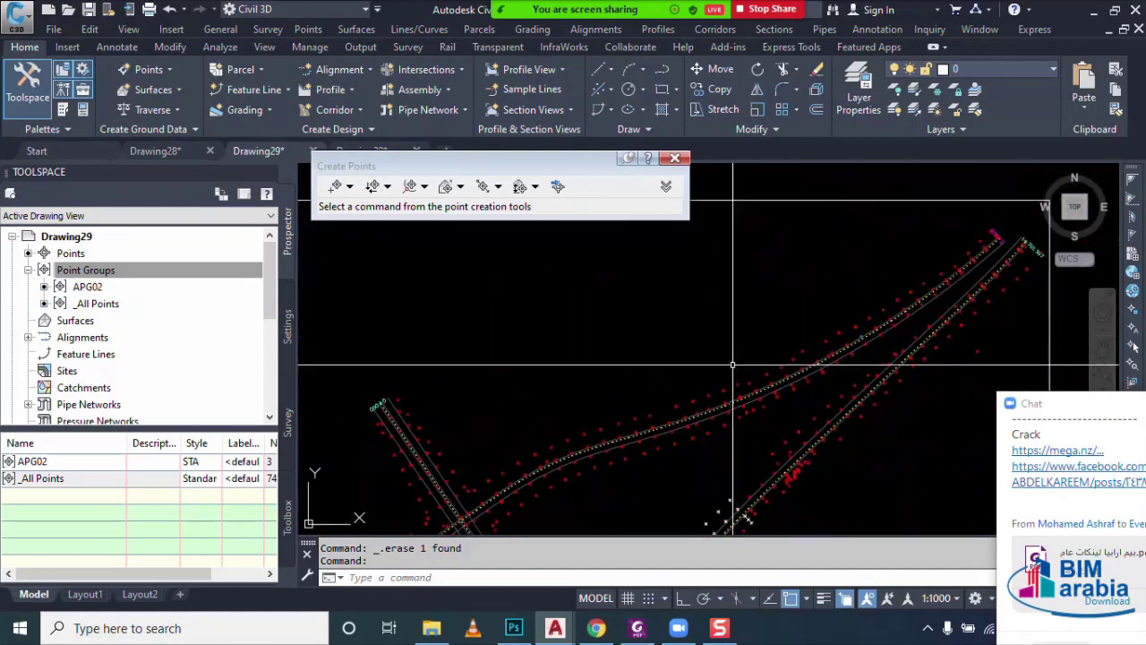
- Select all APG02 points in the drawing and zoom in on them
{"action": "left_click", "coordinate": [87, 286]}
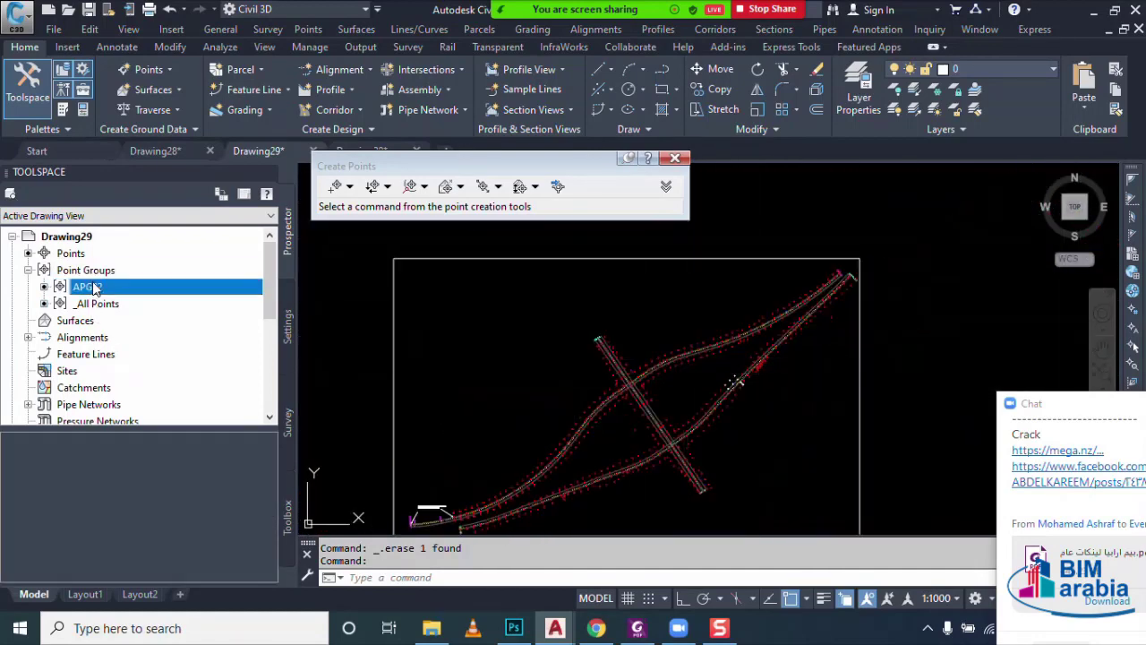
{"action": "right_click", "coordinate": [108, 287]}
{"action": "left_click", "coordinate": [174, 470]}
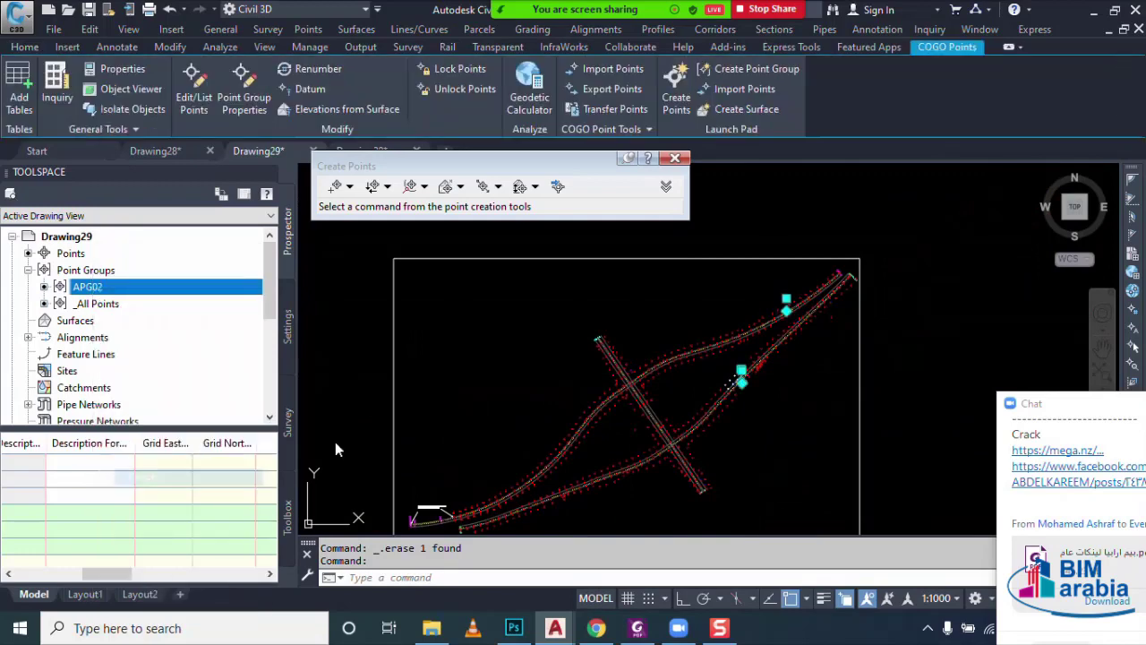
{"action": "scroll", "coordinate": [707, 385], "scroll_direction": "up", "scroll_amount": 3}
{"action": "scroll", "coordinate": [708, 385], "scroll_direction": "up", "scroll_amount": 3}
{"action": "scroll", "coordinate": [708, 385], "scroll_direction": "up", "scroll_amount": 3}
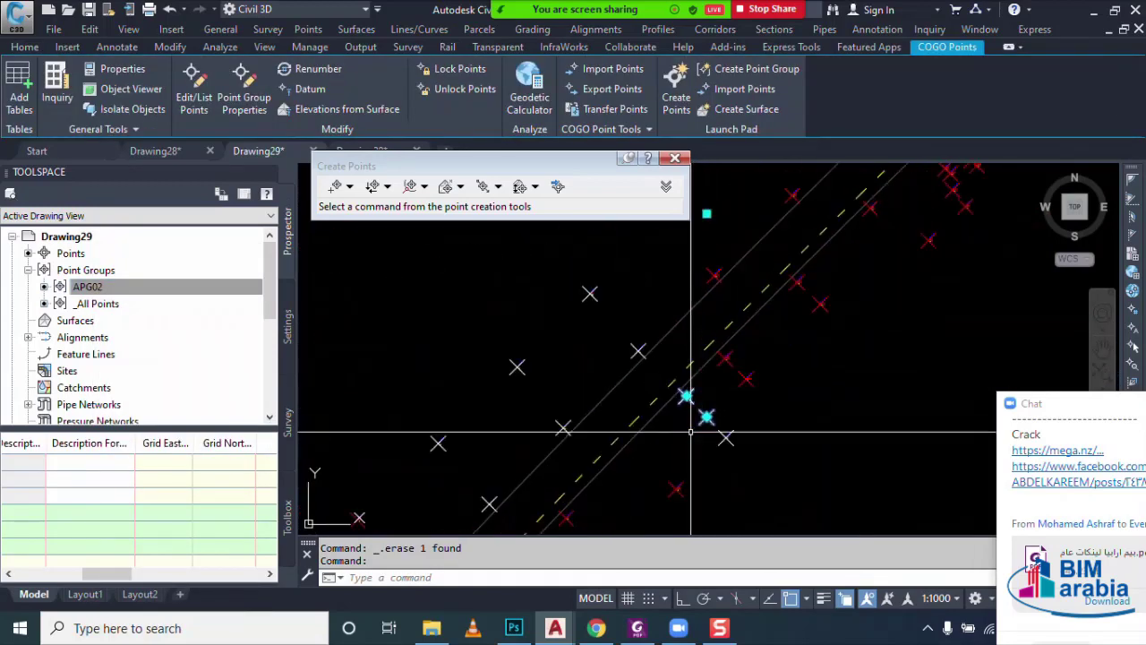
{"action": "scroll", "coordinate": [680, 407], "scroll_direction": "up", "scroll_amount": 2}
{"action": "scroll", "coordinate": [690, 412], "scroll_direction": "up", "scroll_amount": 2}
{"action": "scroll", "coordinate": [729, 437], "scroll_direction": "up", "scroll_amount": 2}
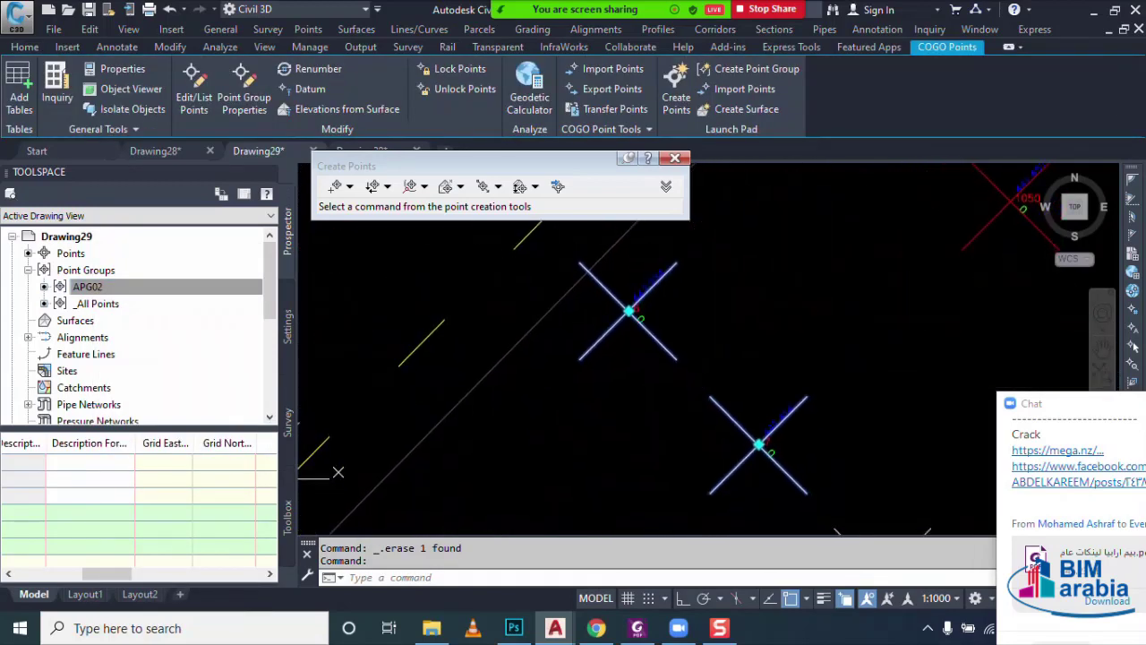
- Inspect point 2's properties, then clear the selection and close the Properties panel
{"action": "key", "text": "Escape"}
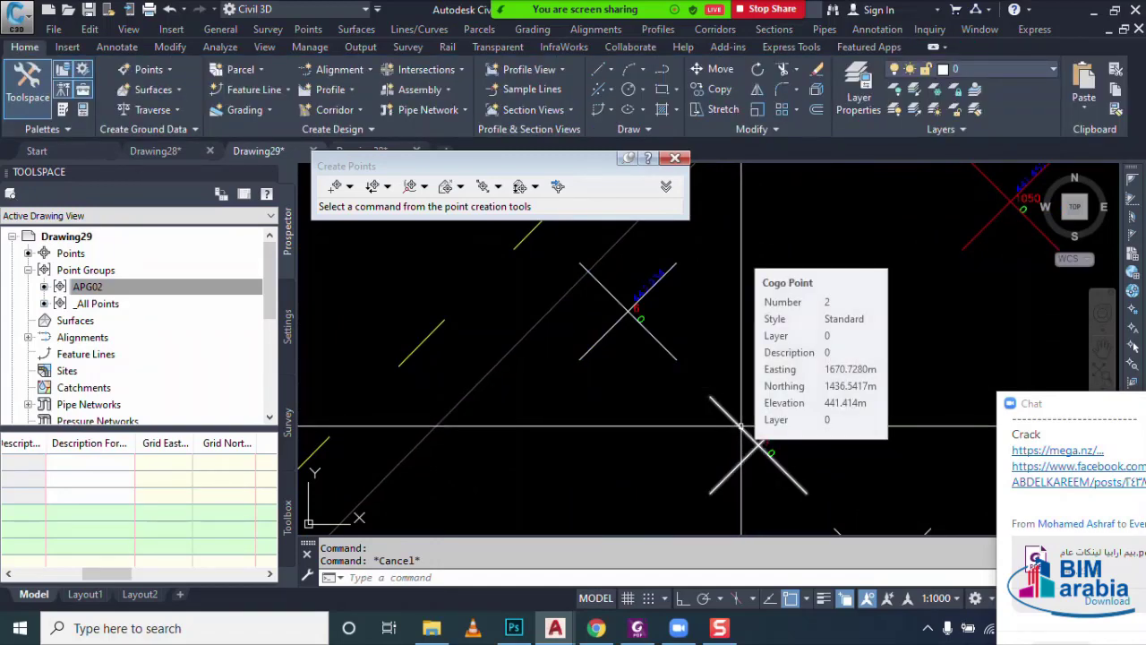
{"action": "left_click", "coordinate": [743, 429]}
{"action": "key", "text": "ctrl+1"}
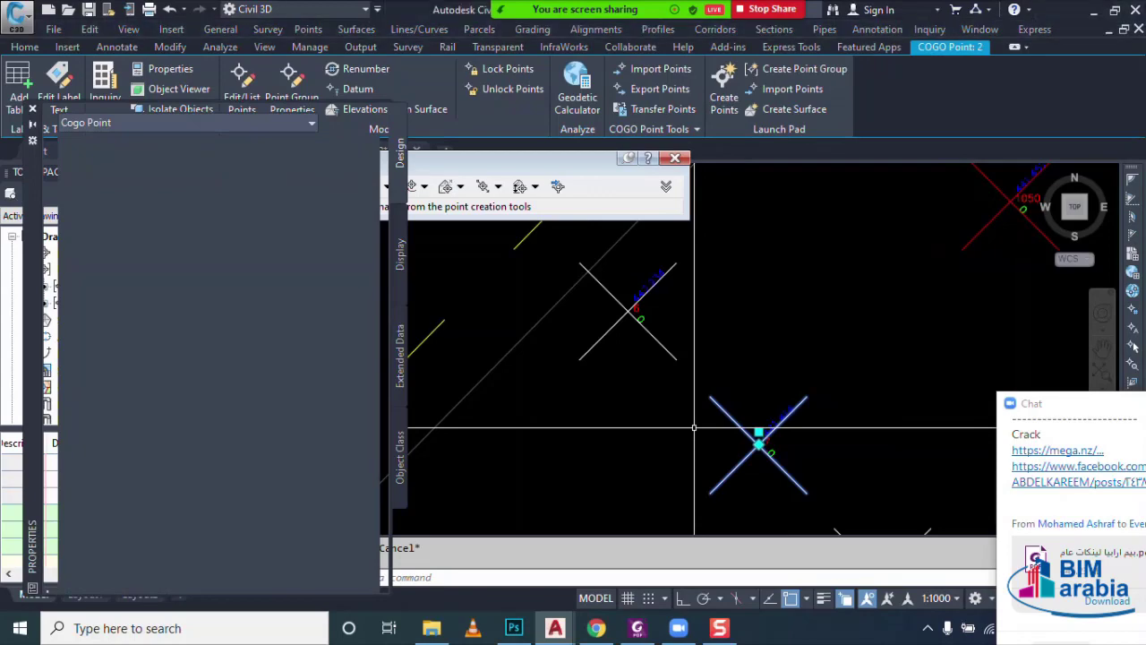
{"action": "scroll", "coordinate": [262, 365], "scroll_direction": "down", "scroll_amount": 3}
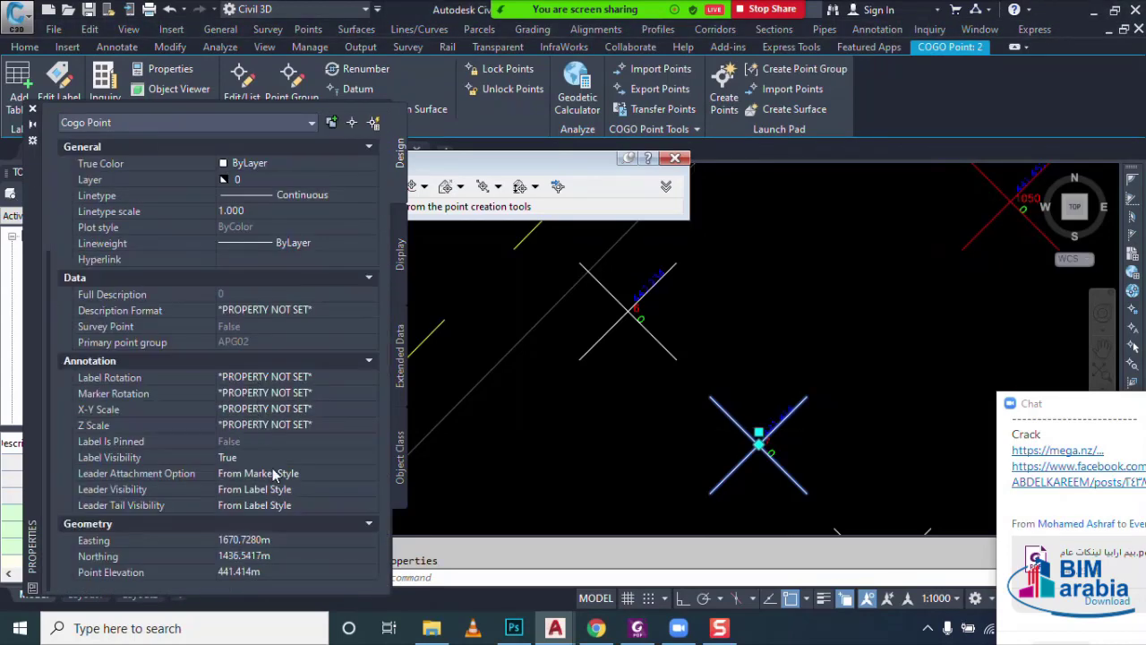
{"action": "scroll", "coordinate": [200, 404], "scroll_direction": "up", "scroll_amount": 3}
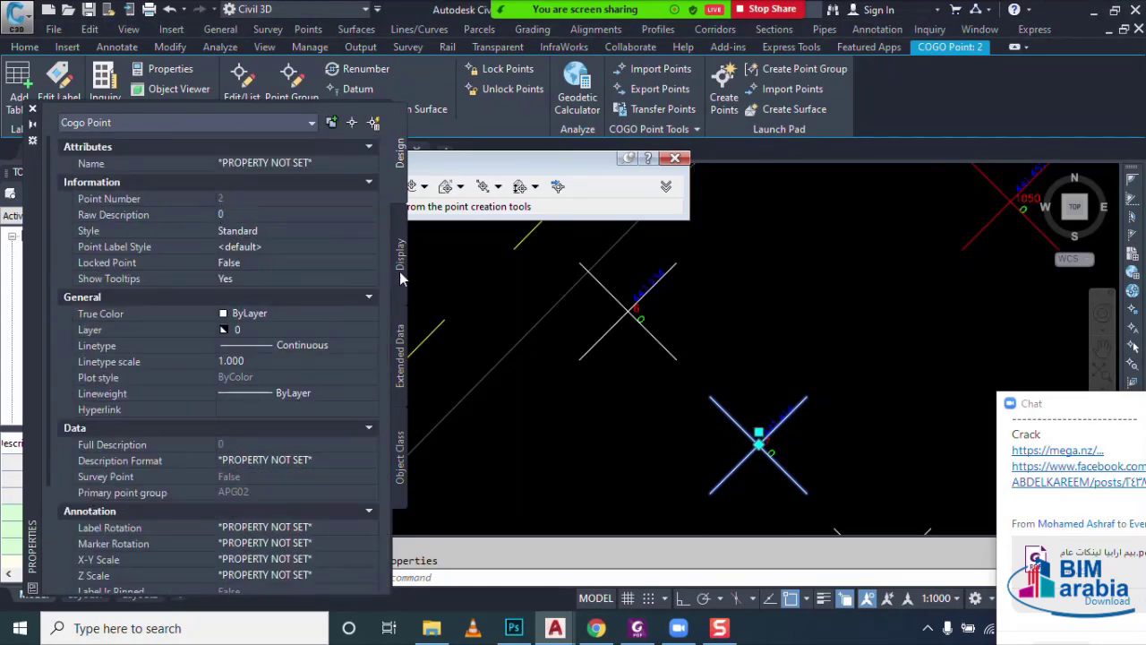
{"action": "key", "text": "Escape"}
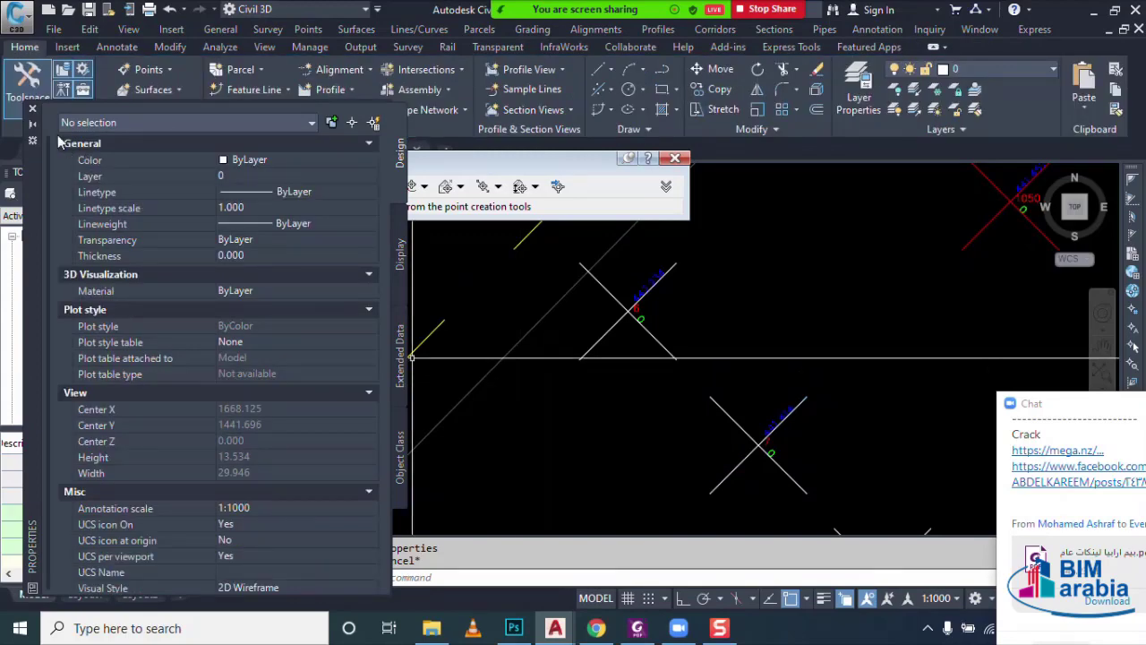
{"action": "left_click", "coordinate": [33, 112]}
- Zoom back out and close the Create Points toolbar
{"action": "scroll", "coordinate": [679, 418], "scroll_direction": "down", "scroll_amount": 3}
{"action": "scroll", "coordinate": [679, 418], "scroll_direction": "down", "scroll_amount": 3}
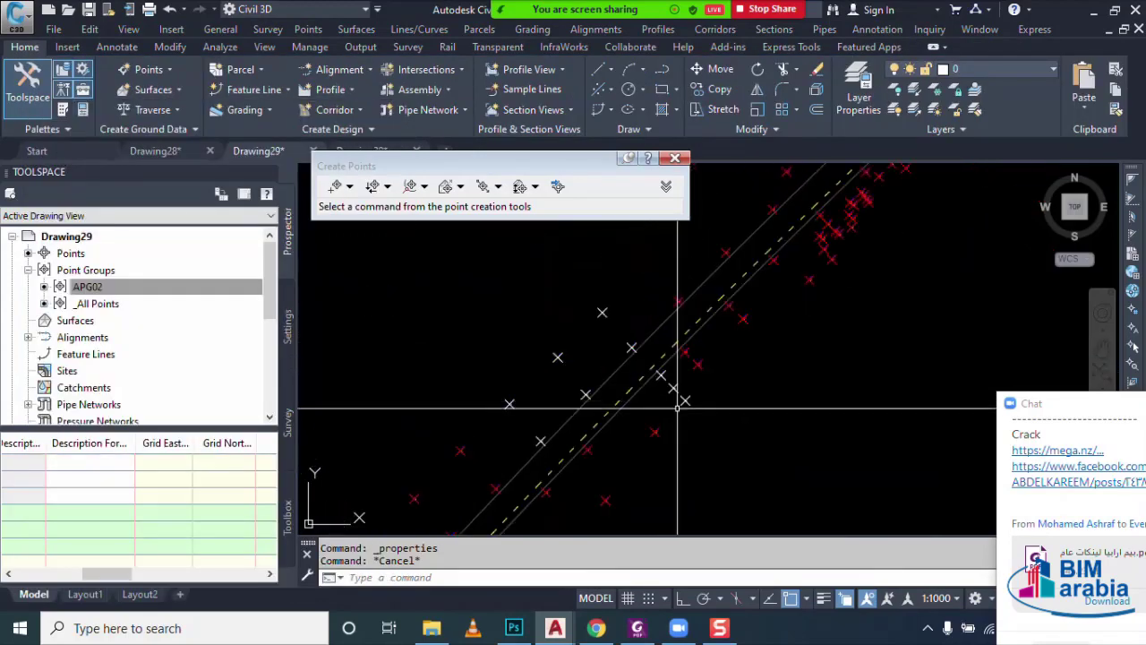
{"action": "scroll", "coordinate": [679, 419], "scroll_direction": "down", "scroll_amount": 1}
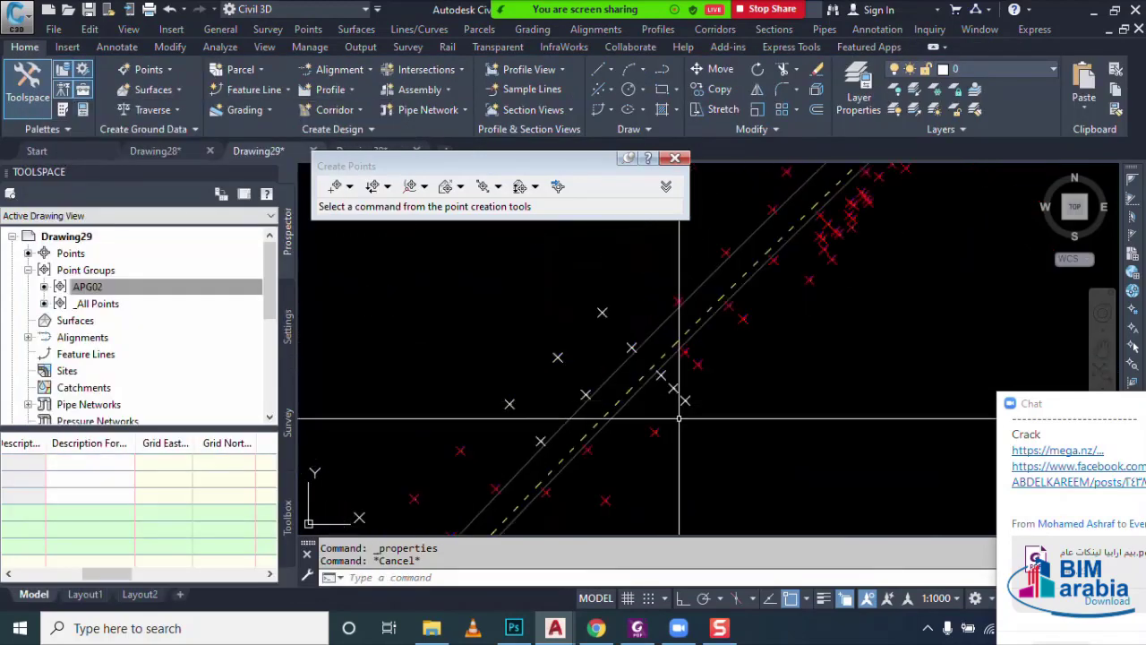
{"action": "scroll", "coordinate": [679, 419], "scroll_direction": "down", "scroll_amount": 2}
{"action": "scroll", "coordinate": [696, 422], "scroll_direction": "down", "scroll_amount": 2}
{"action": "scroll", "coordinate": [695, 439], "scroll_direction": "down", "scroll_amount": 2}
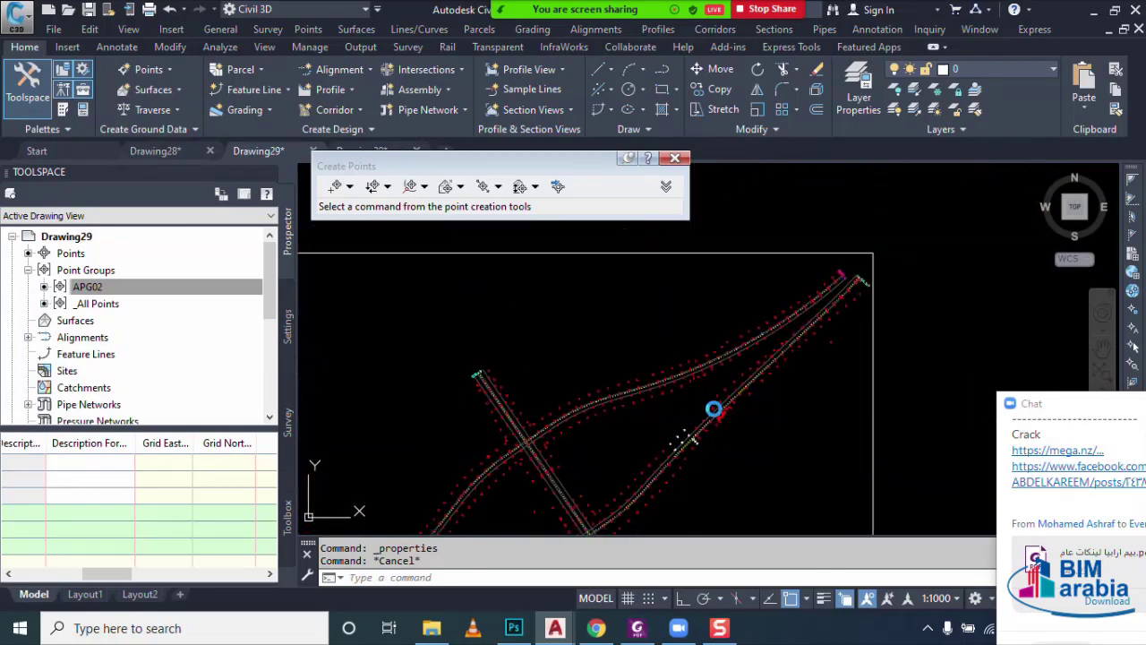
{"action": "scroll", "coordinate": [714, 409], "scroll_direction": "down", "scroll_amount": 1}
{"action": "scroll", "coordinate": [686, 409], "scroll_direction": "down", "scroll_amount": 2}
{"action": "scroll", "coordinate": [723, 379], "scroll_direction": "down", "scroll_amount": 2}
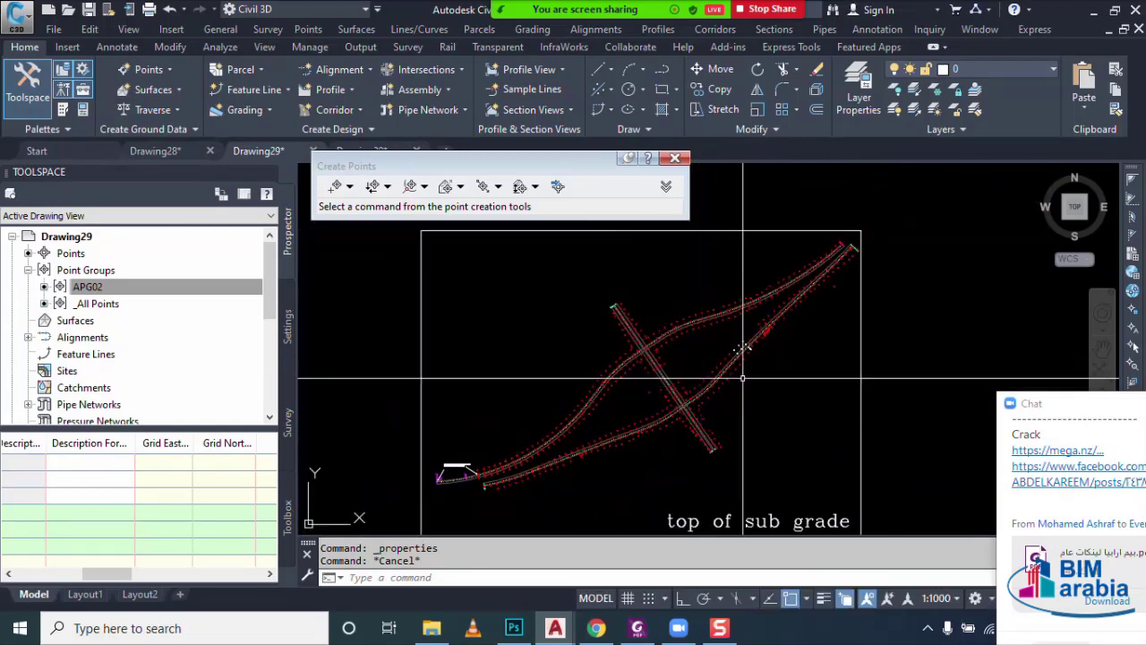
{"action": "scroll", "coordinate": [730, 358], "scroll_direction": "up", "scroll_amount": 2}
{"action": "scroll", "coordinate": [711, 367], "scroll_direction": "down", "scroll_amount": 2}
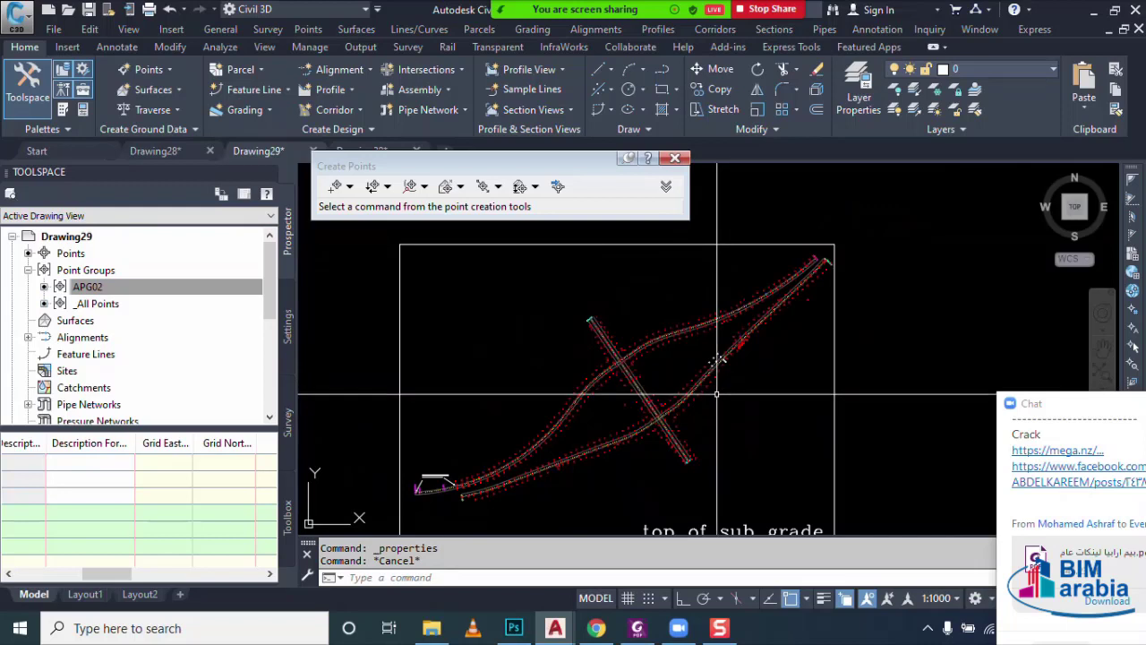
{"action": "scroll", "coordinate": [665, 389], "scroll_direction": "up", "scroll_amount": 1}
{"action": "scroll", "coordinate": [645, 447], "scroll_direction": "down", "scroll_amount": 1}
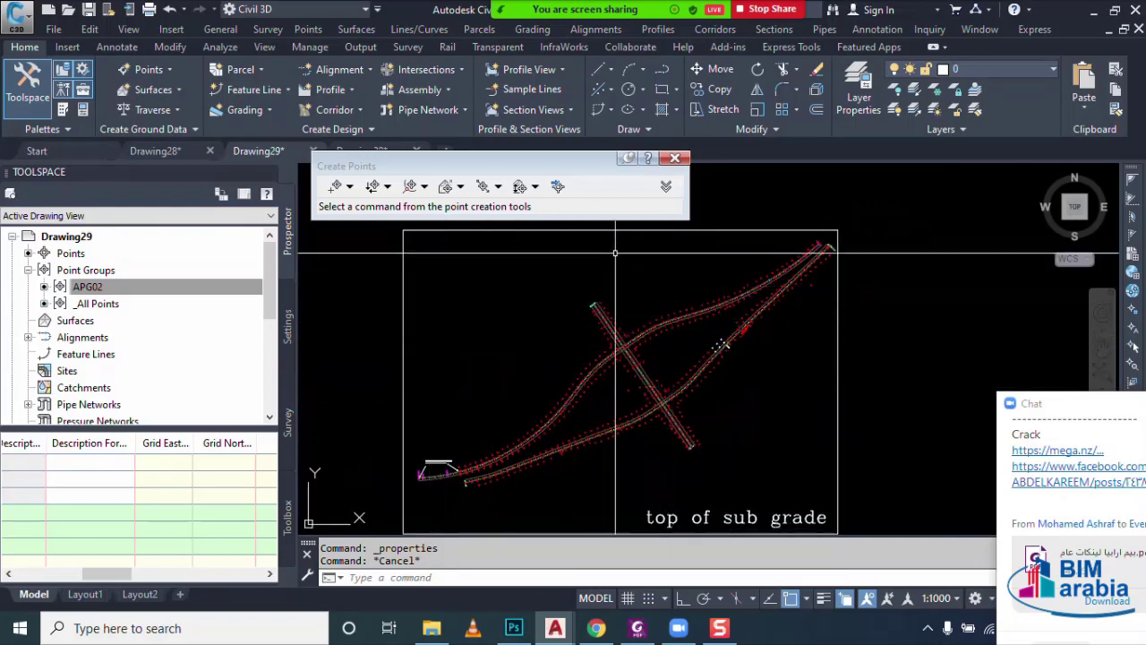
{"action": "left_click", "coordinate": [675, 157]}
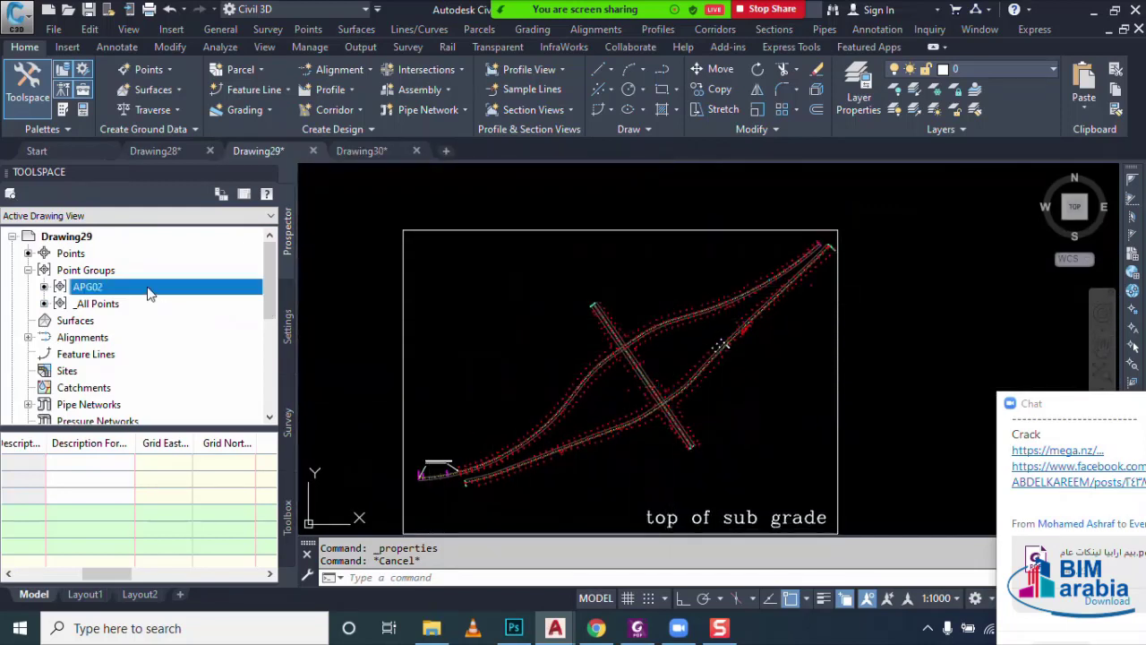
{"action": "right_click", "coordinate": [150, 294]}
{"action": "left_click", "coordinate": [210, 259]}
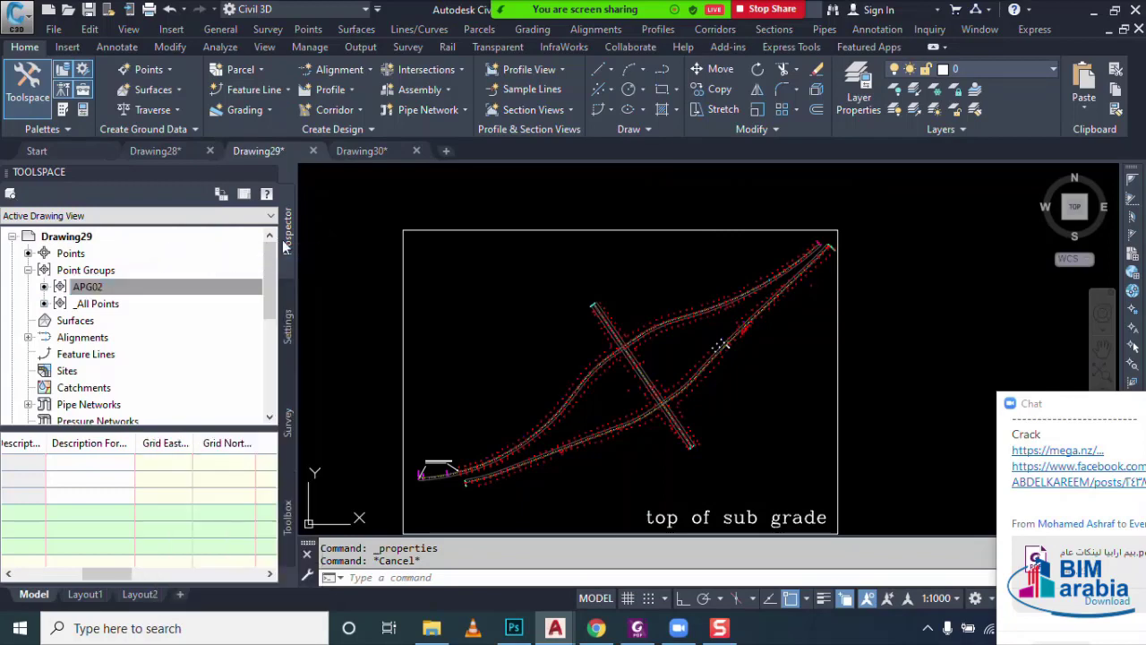
{"action": "left_click", "coordinate": [581, 127]}
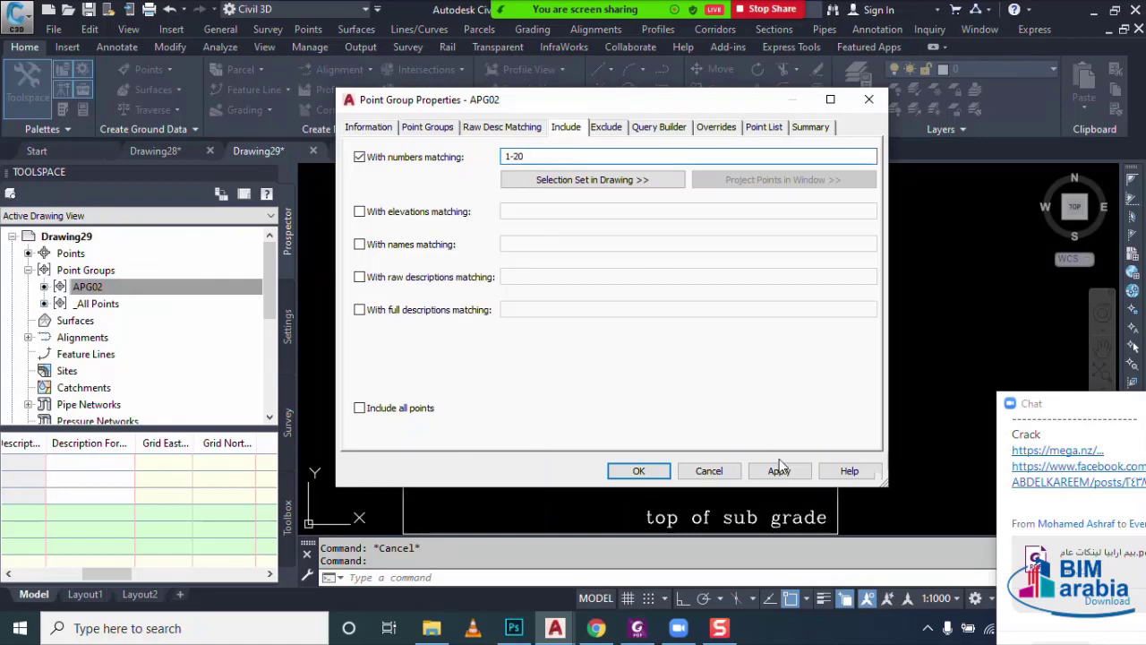
{"action": "left_click", "coordinate": [764, 127]}
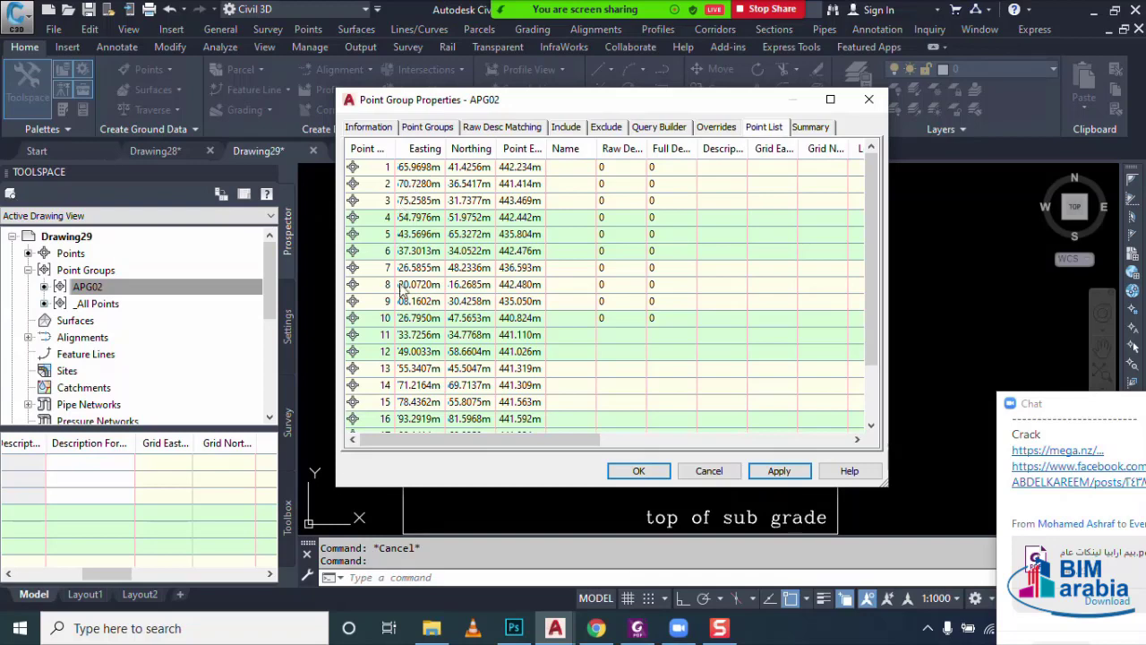
{"action": "scroll", "coordinate": [410, 373], "scroll_direction": "down", "scroll_amount": 2}
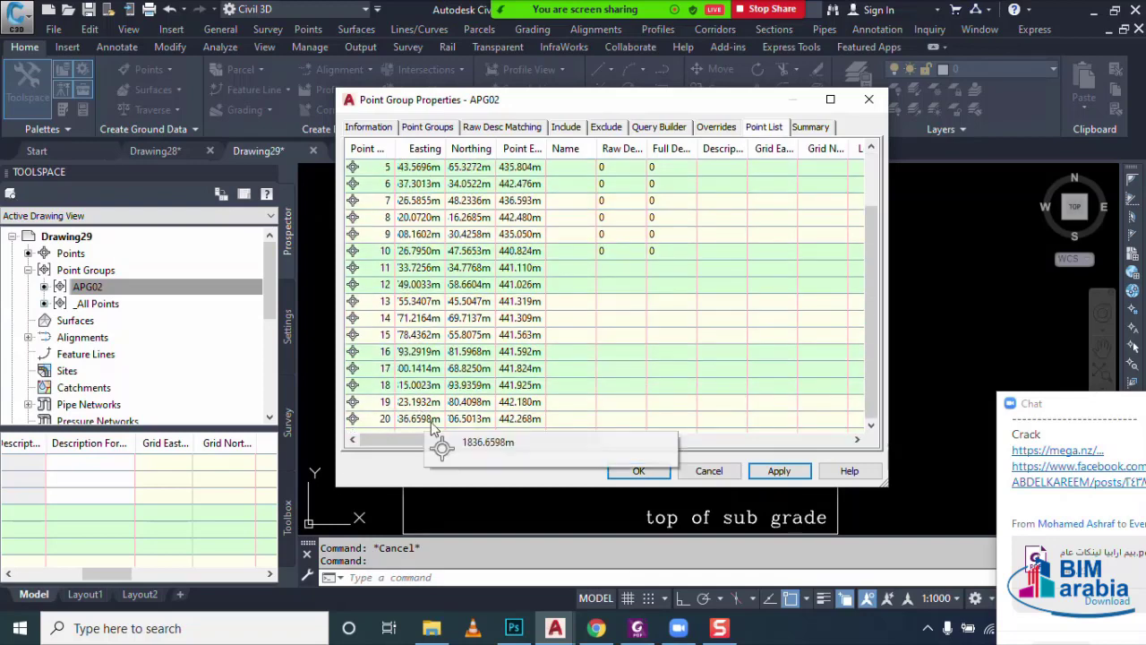
{"action": "left_click", "coordinate": [639, 471]}
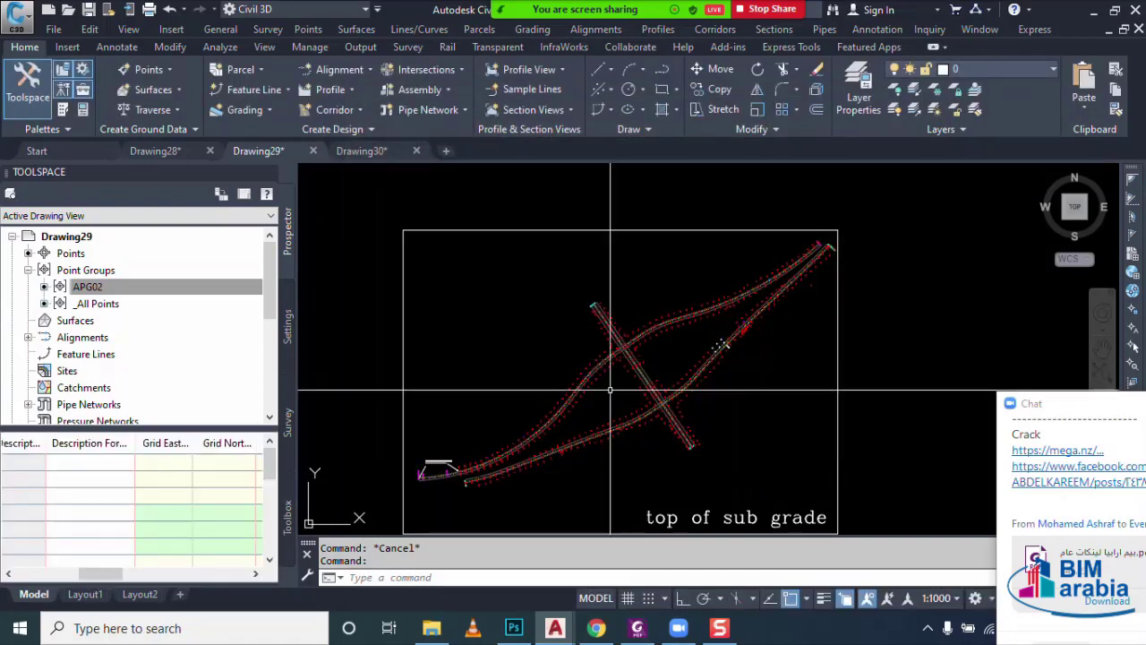
{"action": "type", "text": "RE"}
{"action": "key", "text": "Return"}
{"action": "scroll", "coordinate": [794, 291], "scroll_direction": "up", "scroll_amount": 5}
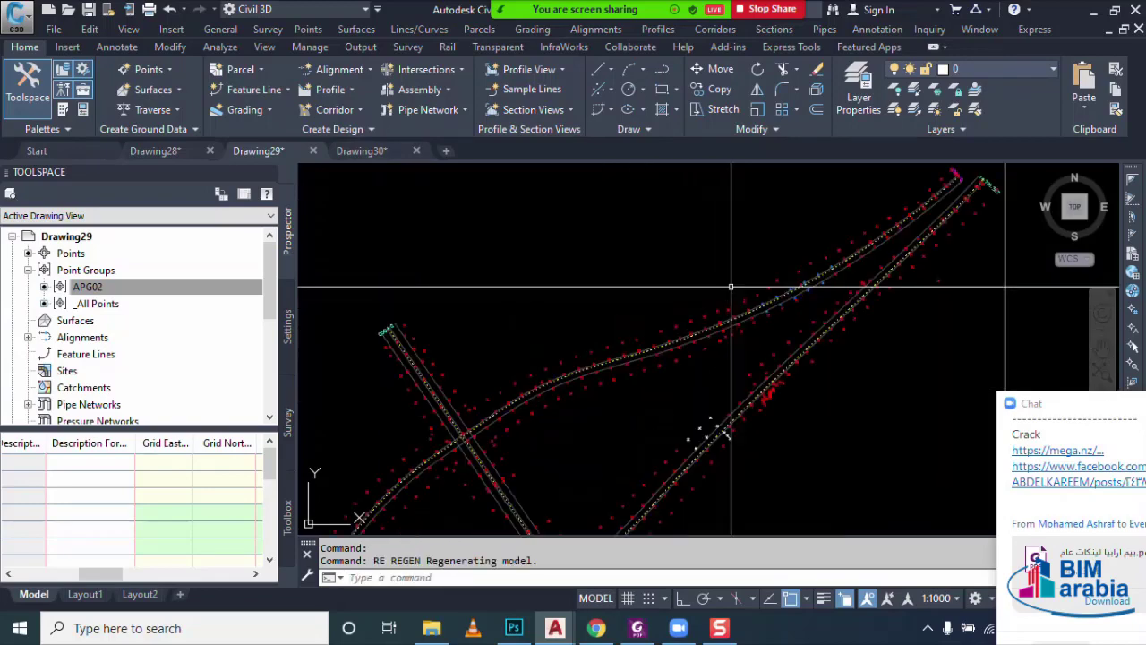
{"action": "scroll", "coordinate": [794, 291], "scroll_direction": "up", "scroll_amount": 4}
{"action": "scroll", "coordinate": [794, 291], "scroll_direction": "up", "scroll_amount": 3}
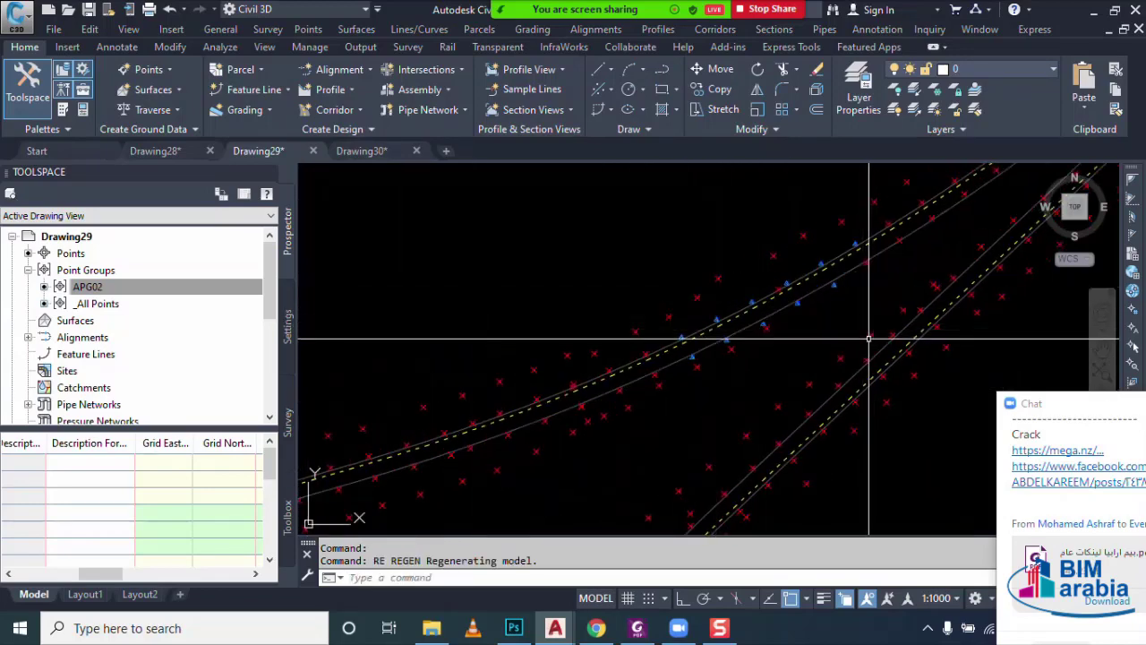
{"action": "scroll", "coordinate": [641, 329], "scroll_direction": "up", "scroll_amount": 3}
{"action": "scroll", "coordinate": [641, 329], "scroll_direction": "up", "scroll_amount": 3}
{"action": "scroll", "coordinate": [640, 333], "scroll_direction": "up", "scroll_amount": 2}
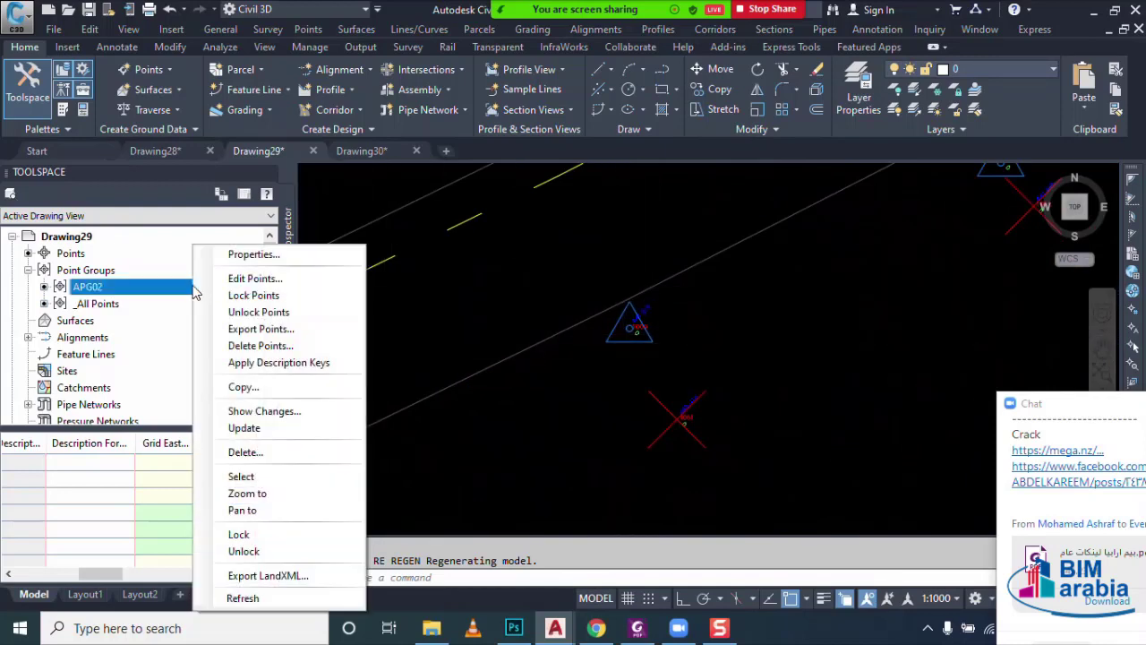
- Change APG02's included point numbers to 1-20, 30-70 and apply
{"action": "right_click", "coordinate": [194, 286]}
{"action": "left_click", "coordinate": [246, 254]}
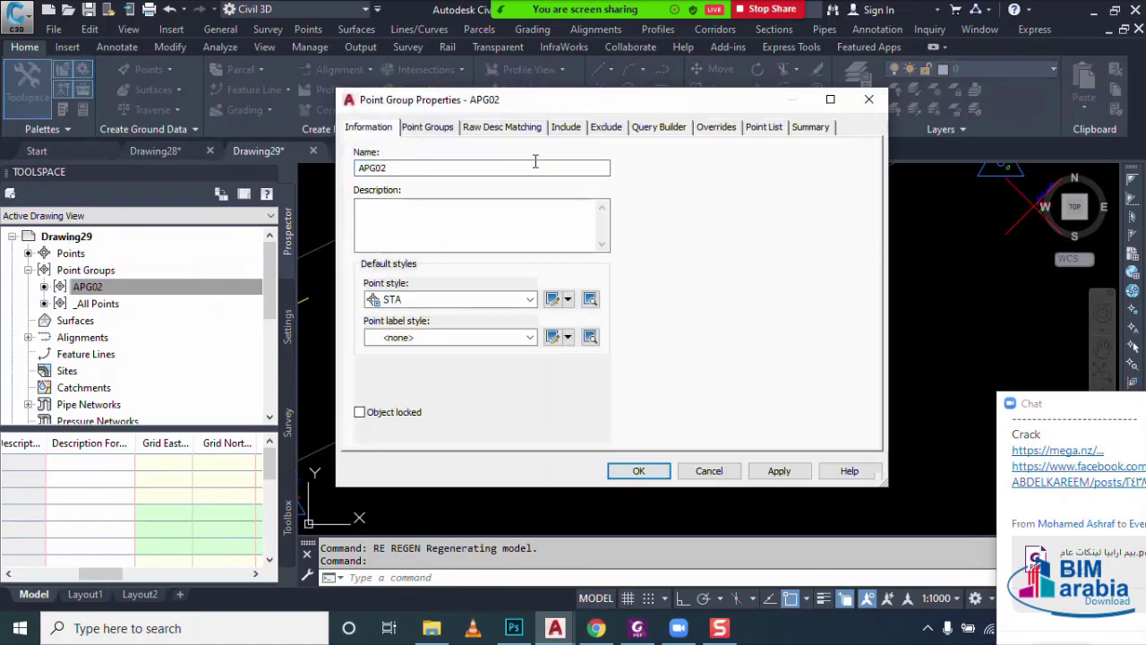
{"action": "left_click", "coordinate": [566, 126]}
{"action": "left_click", "coordinate": [530, 156]}
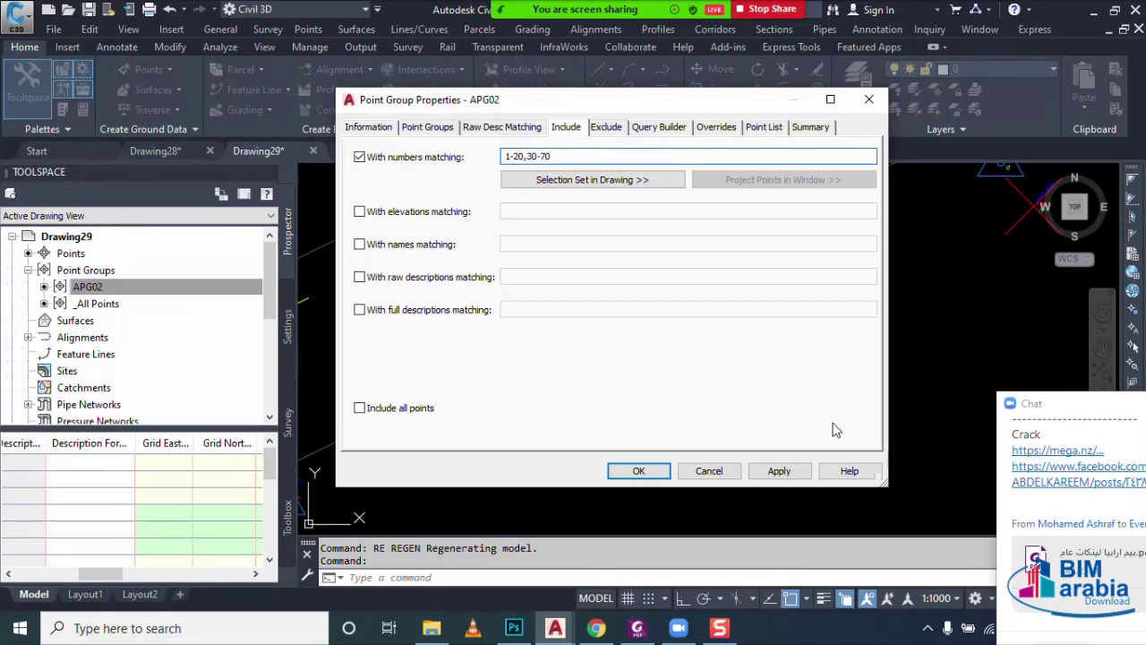
{"action": "left_click", "coordinate": [805, 470]}
- Check the point list for point 30, then briefly toggle including all points
{"action": "left_click", "coordinate": [764, 127]}
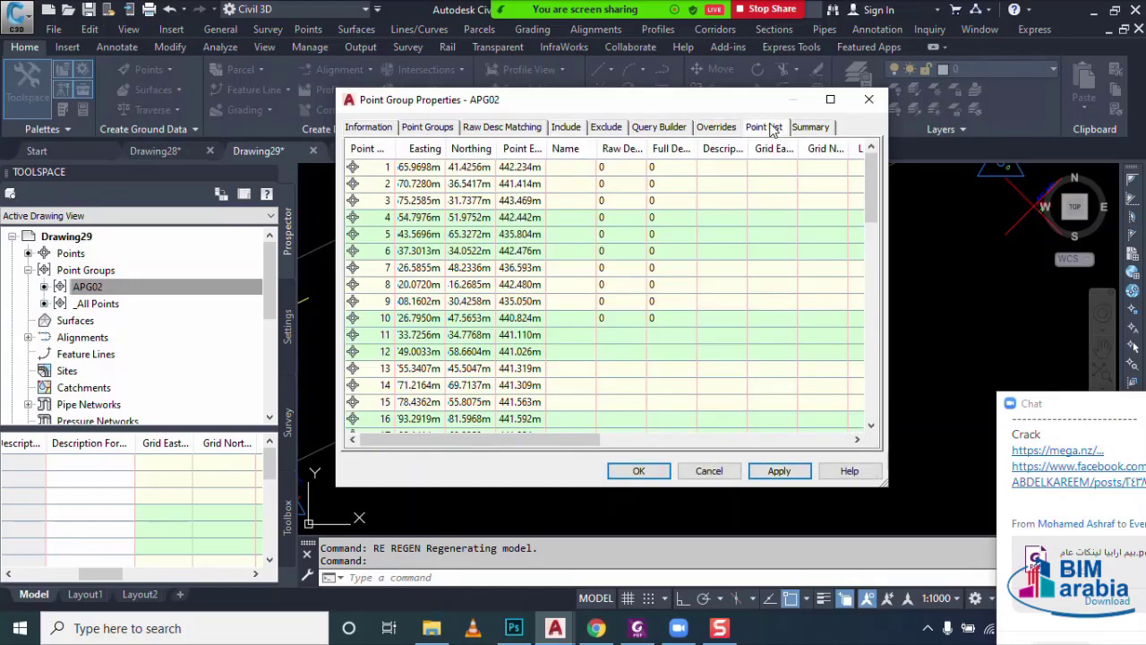
{"action": "scroll", "coordinate": [392, 291], "scroll_direction": "down", "scroll_amount": 1}
{"action": "scroll", "coordinate": [392, 353], "scroll_direction": "down", "scroll_amount": 1}
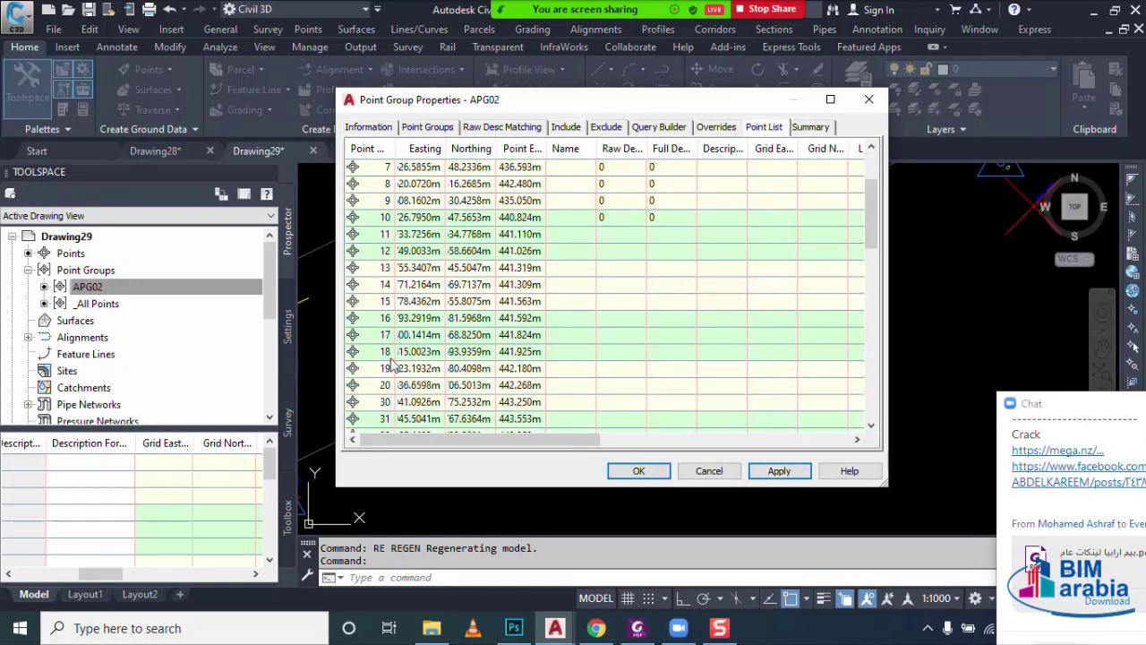
{"action": "left_click", "coordinate": [391, 403]}
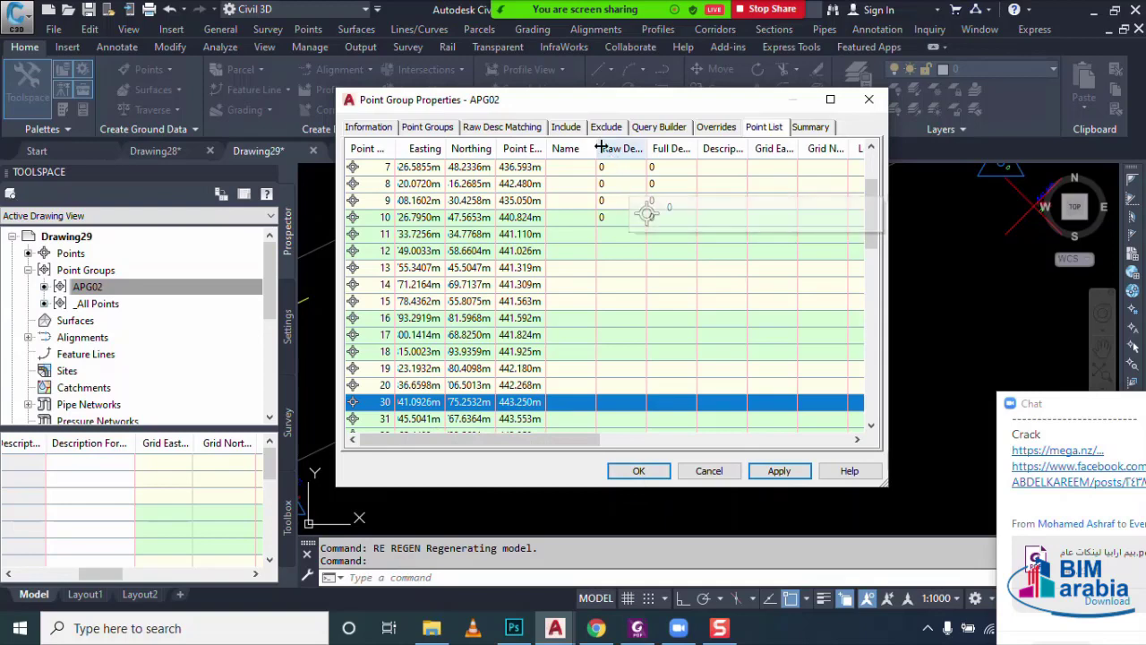
{"action": "left_click", "coordinate": [566, 127]}
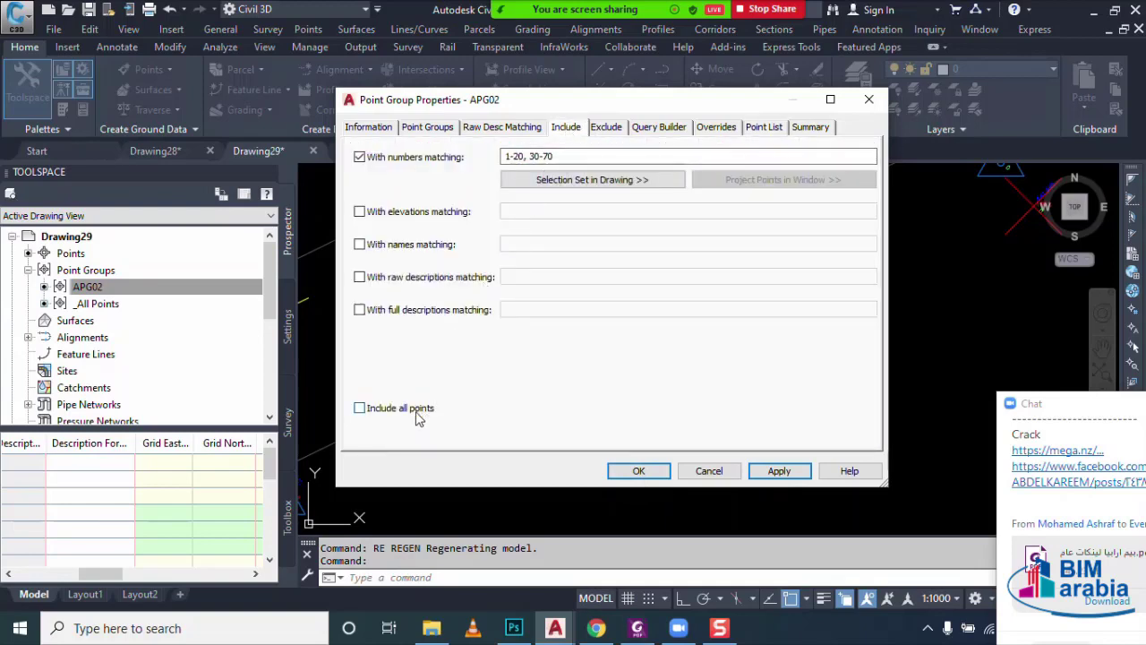
{"action": "left_click", "coordinate": [360, 409]}
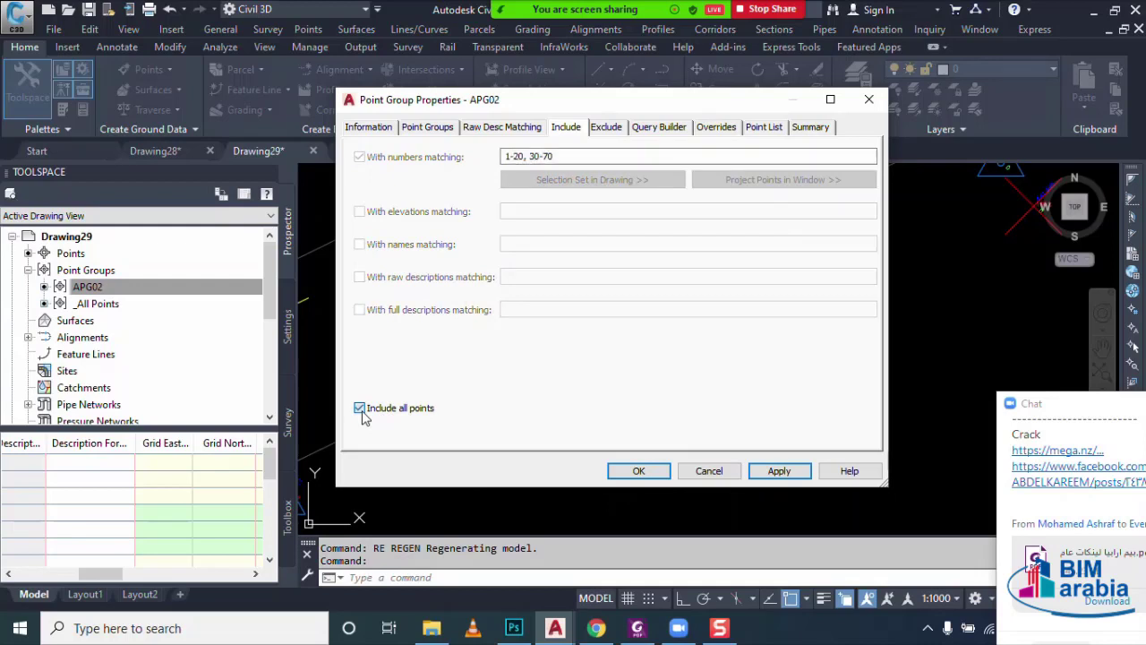
{"action": "left_click", "coordinate": [360, 409]}
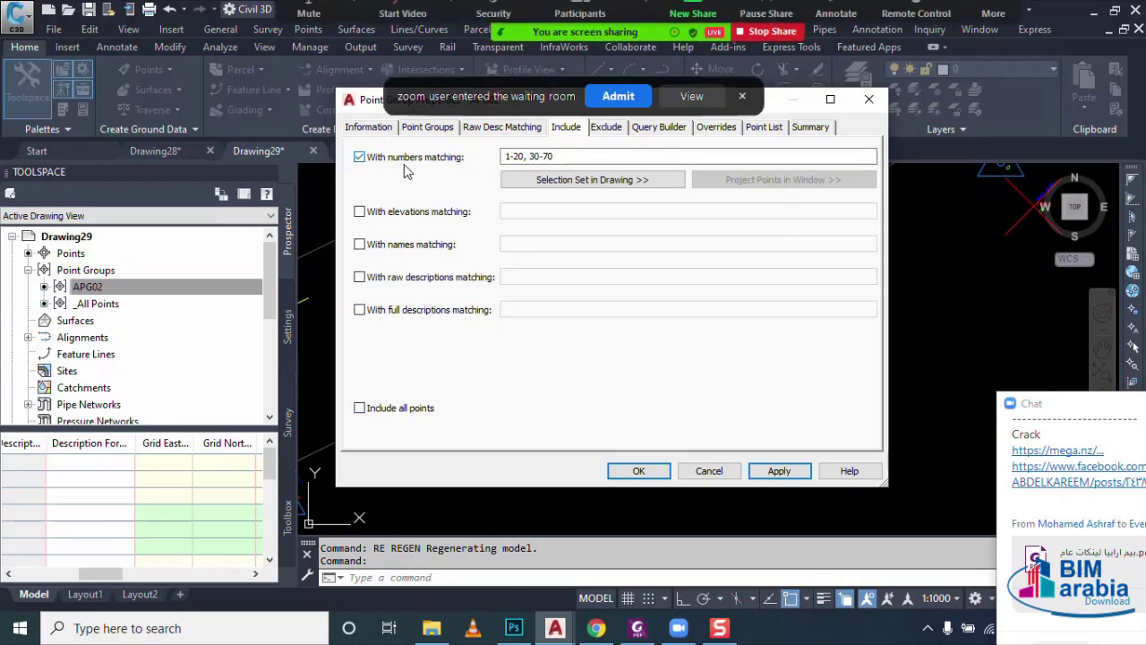
- Window-select all 742 drawing points as APG02's selection set and confirm
{"action": "left_click", "coordinate": [544, 185]}
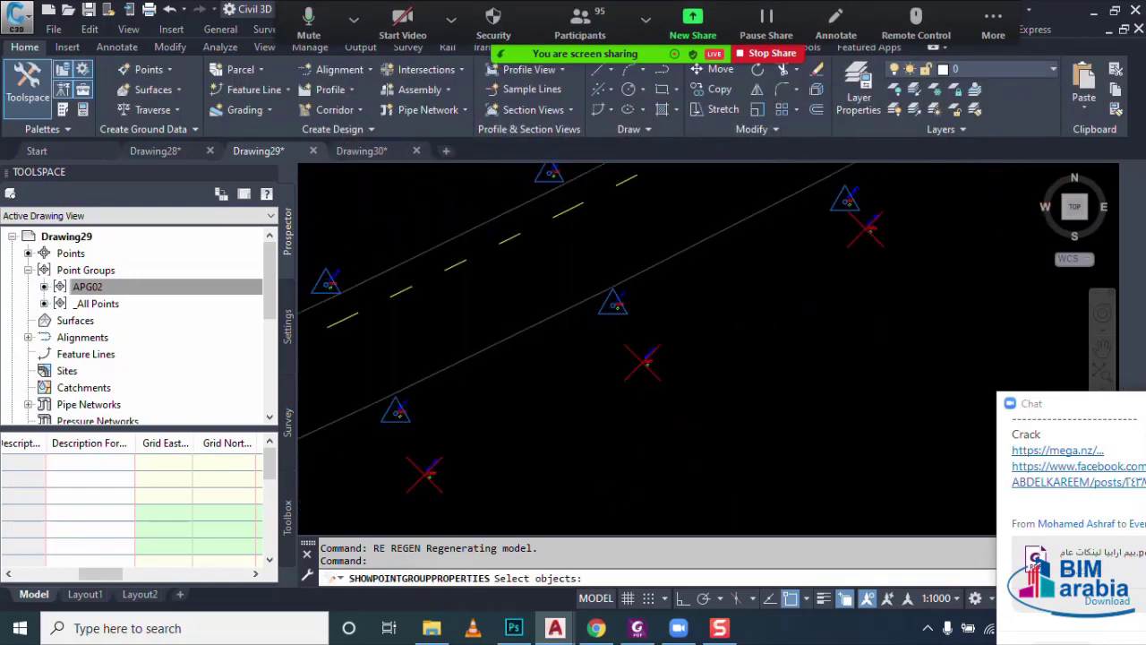
{"action": "scroll", "coordinate": [597, 288], "scroll_direction": "down", "scroll_amount": 3}
{"action": "scroll", "coordinate": [598, 295], "scroll_direction": "down", "scroll_amount": 5}
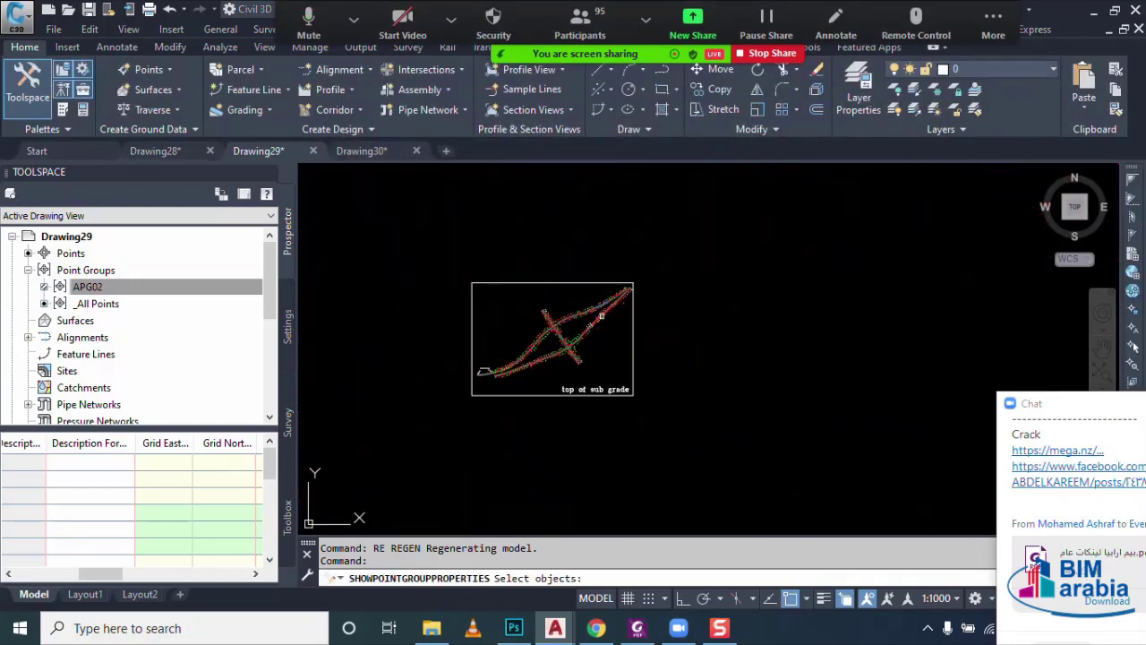
{"action": "left_click", "coordinate": [763, 248]}
{"action": "left_click", "coordinate": [409, 402]}
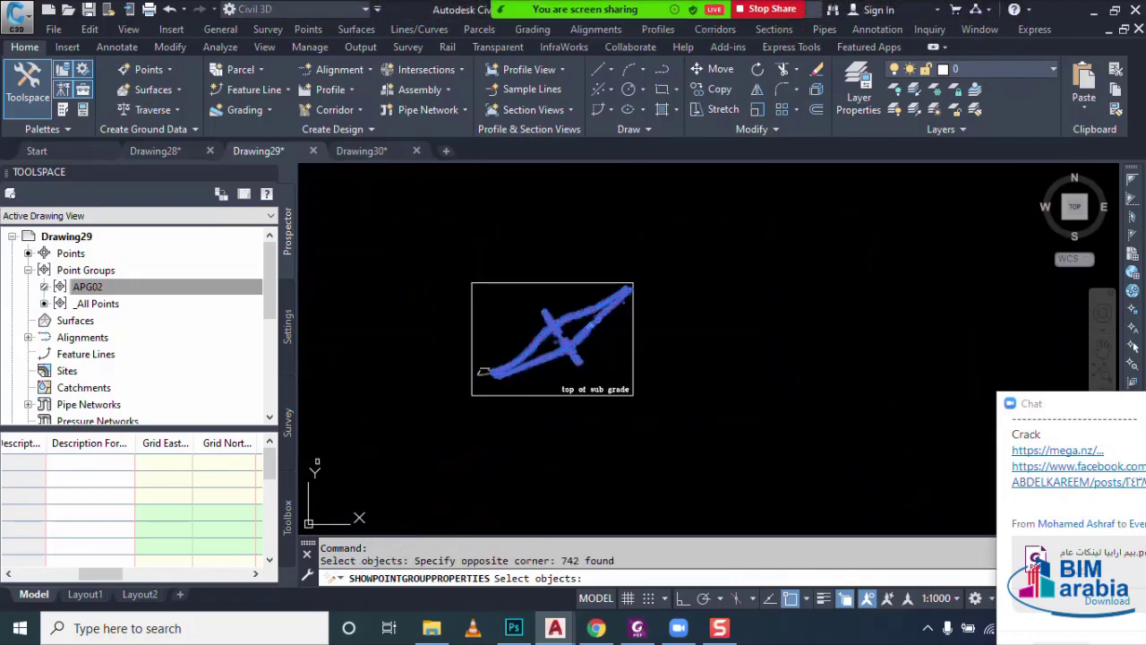
{"action": "key", "text": "Return"}
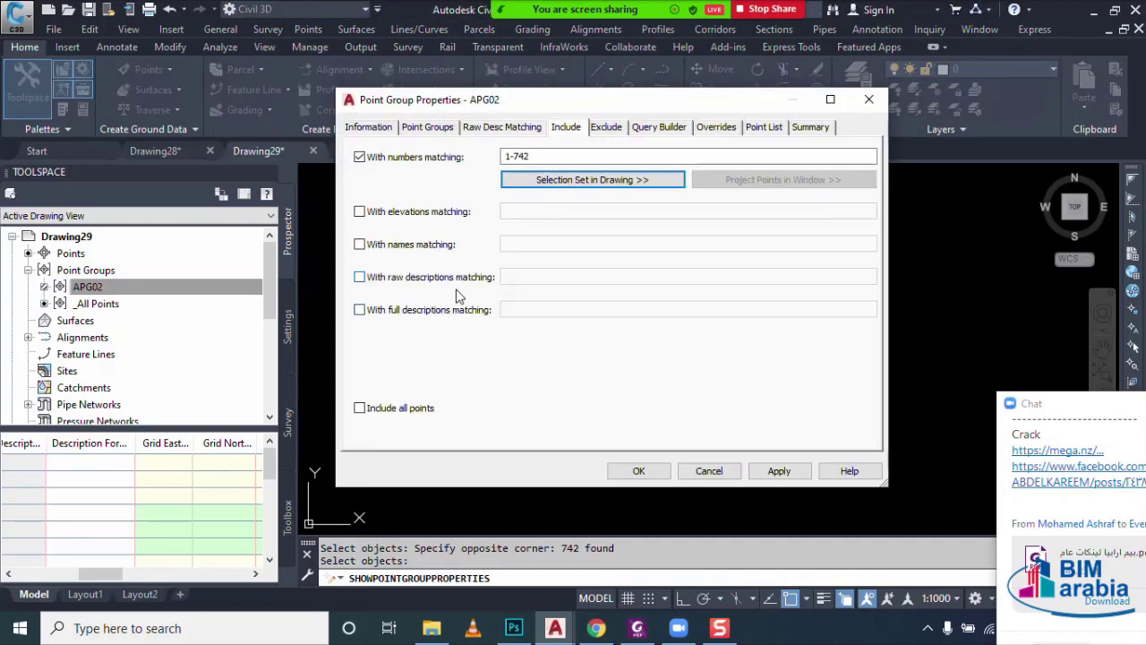
{"action": "left_click", "coordinate": [637, 471]}
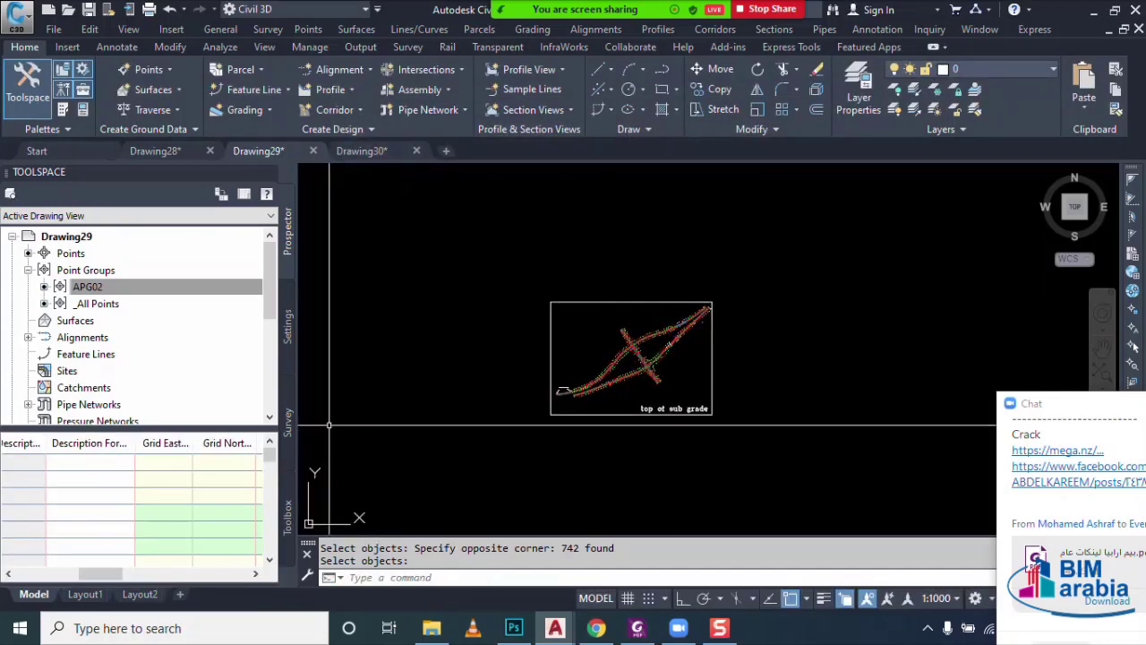
- Create a new TIN surface named NGL
{"action": "left_click", "coordinate": [60, 324]}
{"action": "right_click", "coordinate": [59, 324]}
{"action": "left_click", "coordinate": [89, 328]}
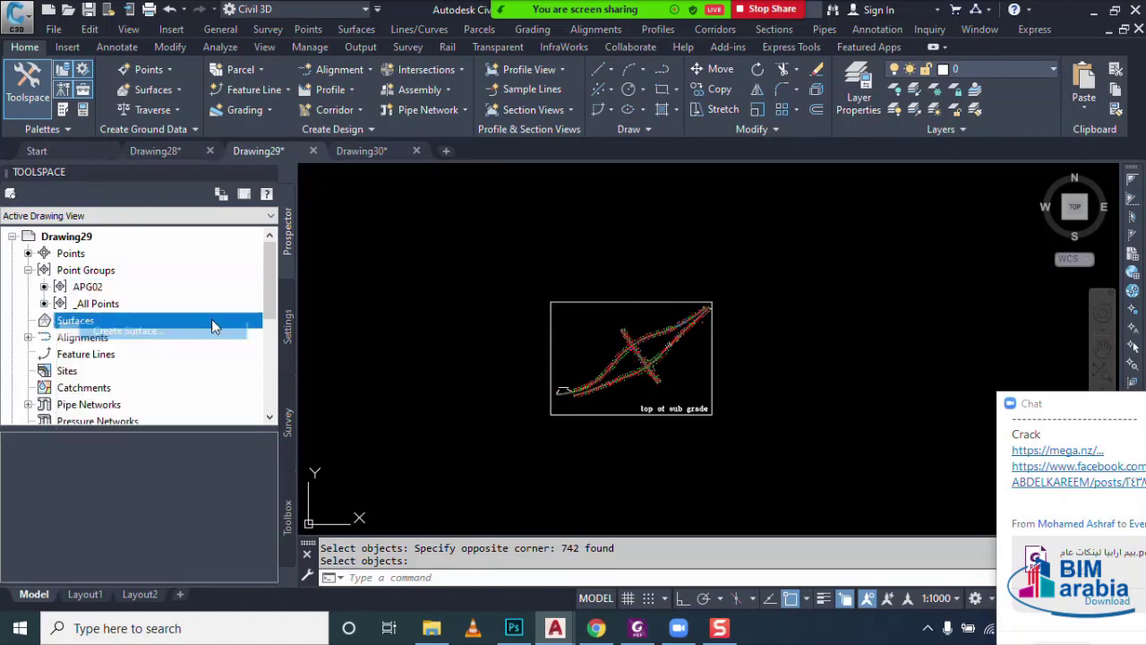
{"action": "left_click", "coordinate": [424, 229]}
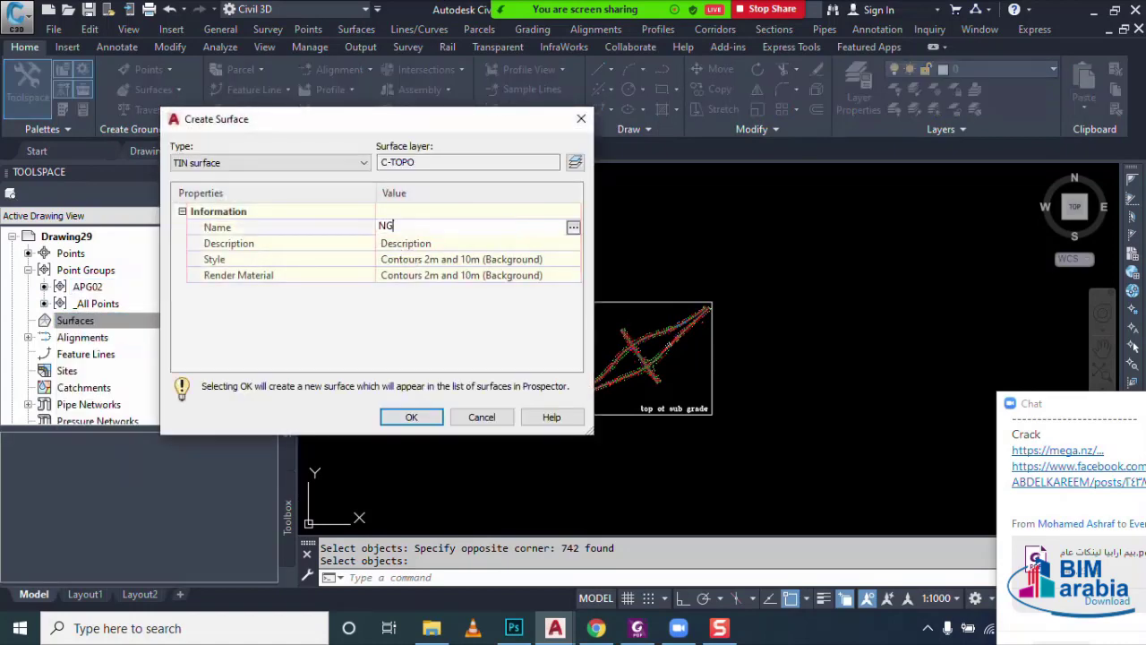
{"action": "left_click", "coordinate": [407, 417]}
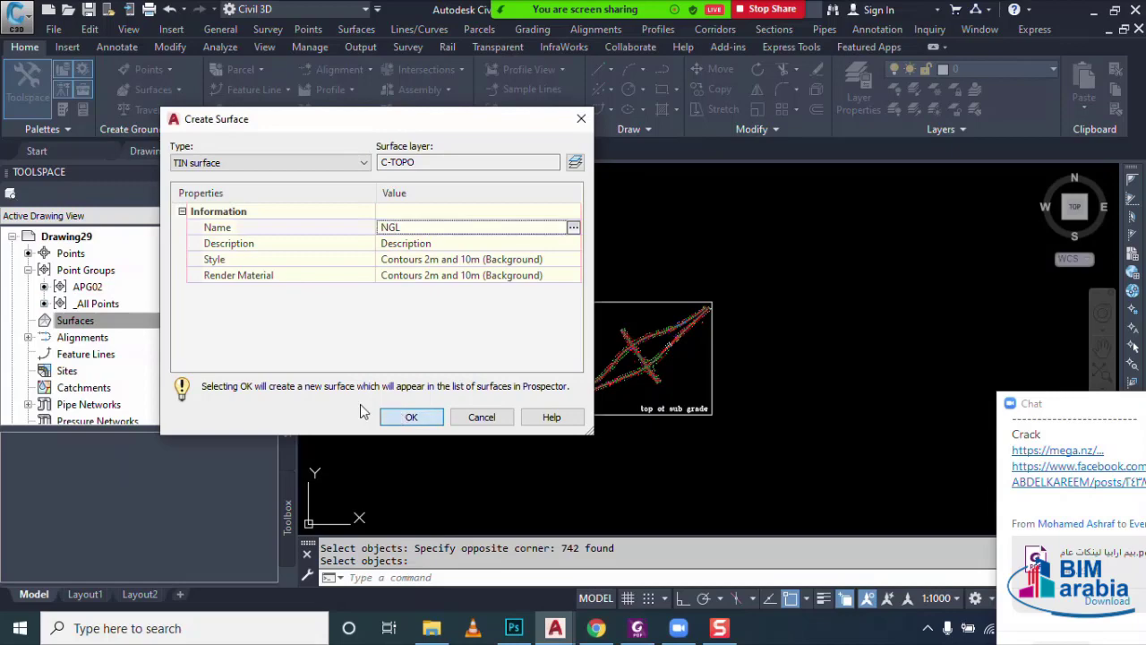
- Add point group APG02 to the NGL surface definition
{"action": "left_click", "coordinate": [44, 337]}
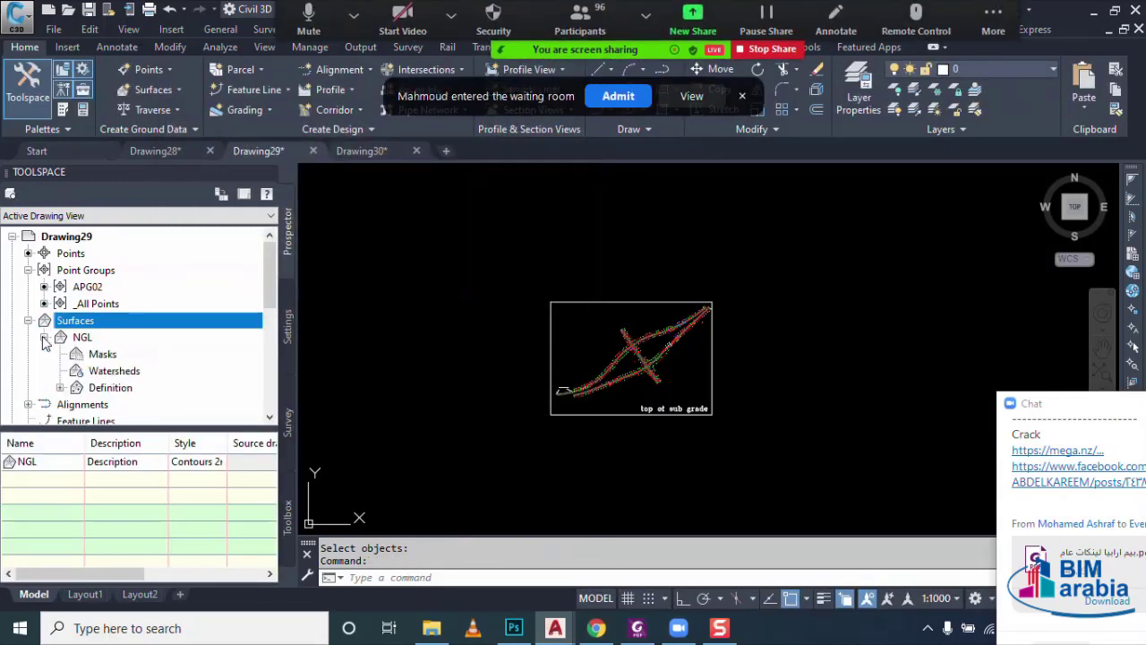
{"action": "left_click", "coordinate": [60, 387]}
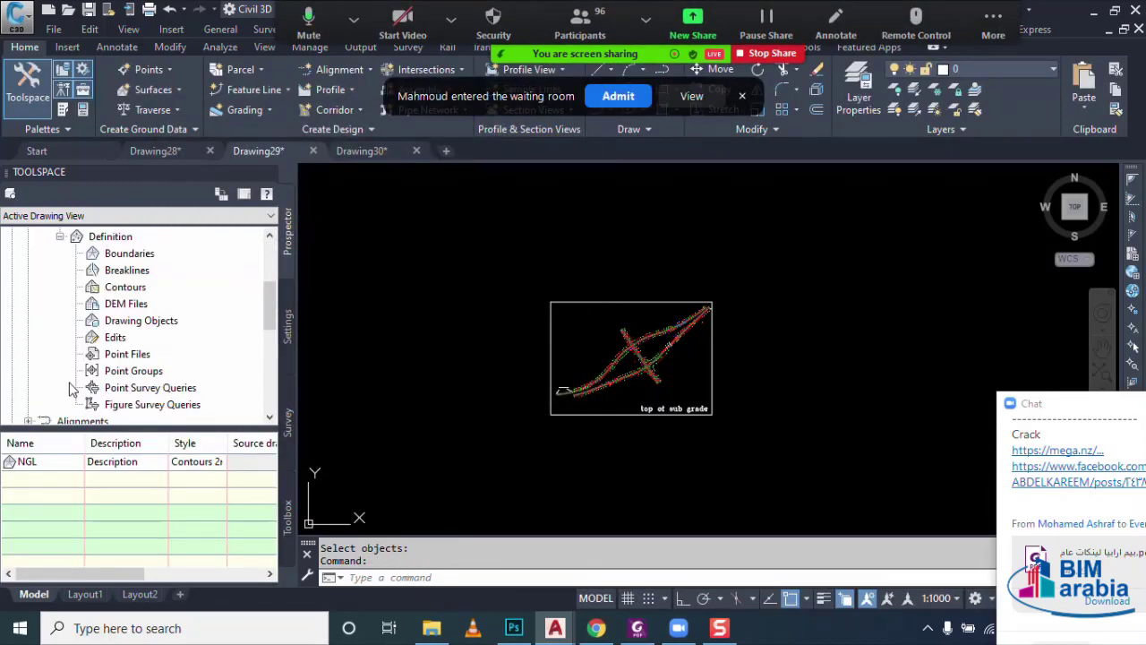
{"action": "left_click", "coordinate": [119, 371]}
{"action": "right_click", "coordinate": [119, 371]}
{"action": "left_click", "coordinate": [157, 376]}
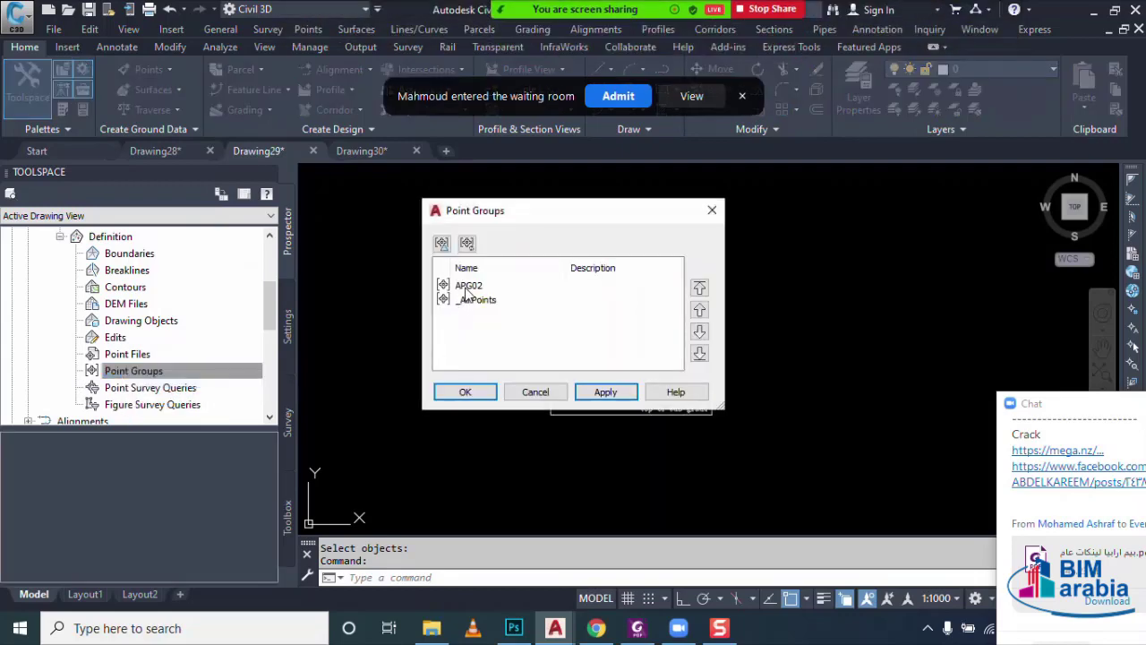
{"action": "left_click", "coordinate": [461, 288]}
{"action": "left_click", "coordinate": [466, 391]}
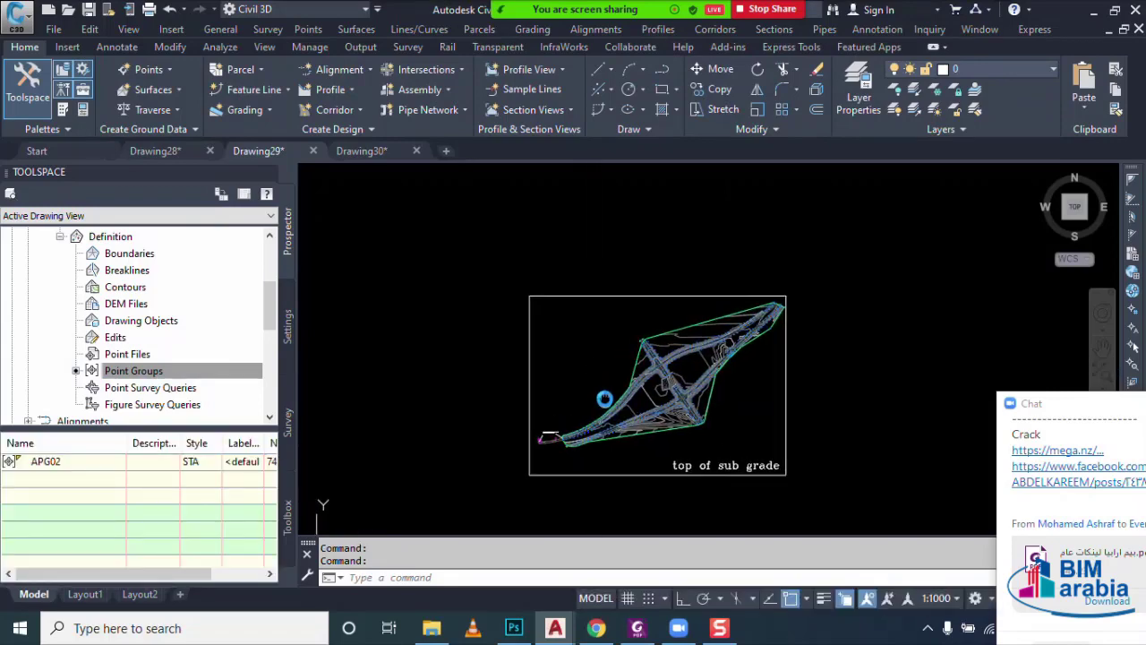
- Bring up the Create Points tools and start manual point placement
{"action": "scroll", "coordinate": [587, 303], "scroll_direction": "up", "scroll_amount": 2}
{"action": "scroll", "coordinate": [120, 289], "scroll_direction": "up", "scroll_amount": 1}
{"action": "scroll", "coordinate": [114, 275], "scroll_direction": "up", "scroll_amount": 1}
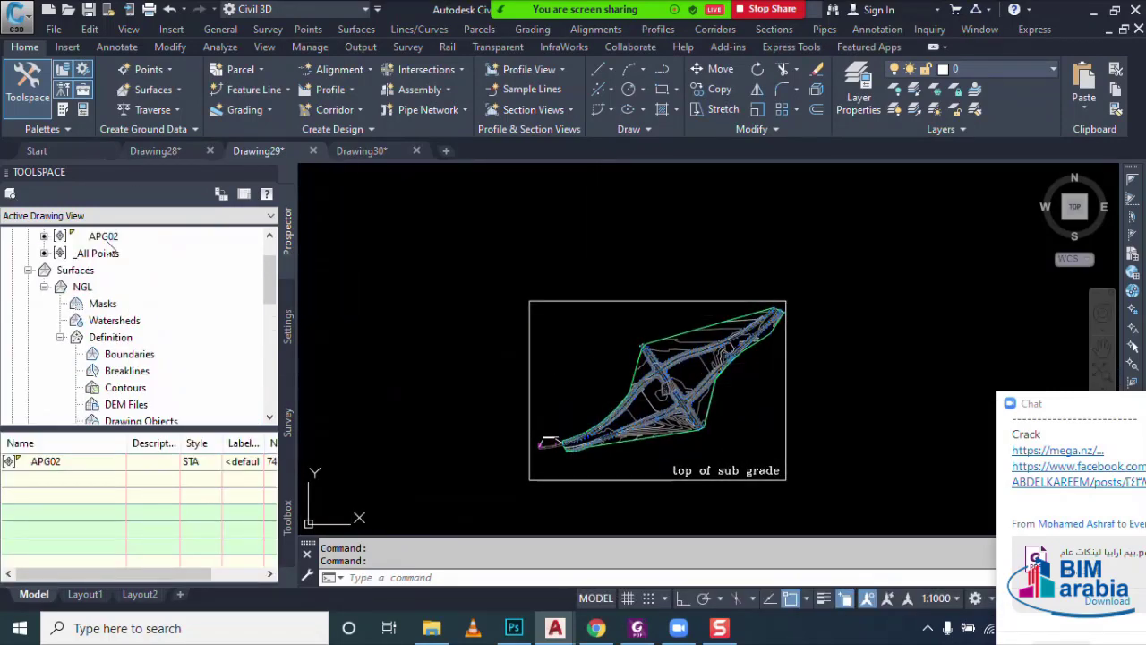
{"action": "scroll", "coordinate": [108, 245], "scroll_direction": "up", "scroll_amount": 1}
{"action": "right_click", "coordinate": [112, 252]}
{"action": "left_click", "coordinate": [147, 261]}
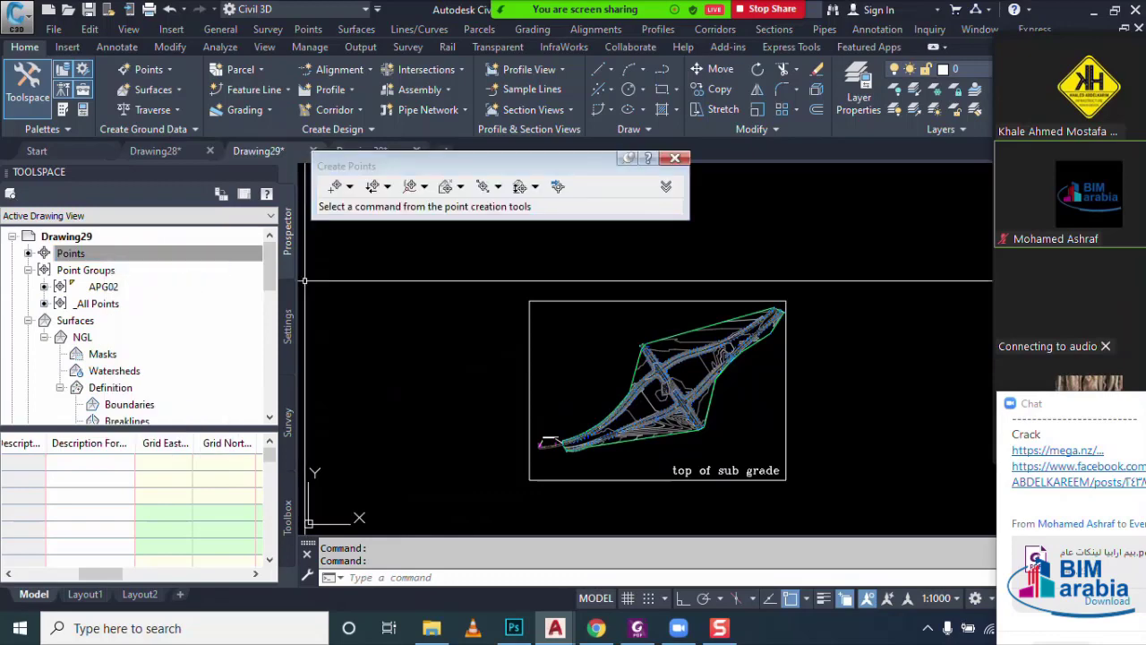
{"action": "left_click", "coordinate": [335, 186]}
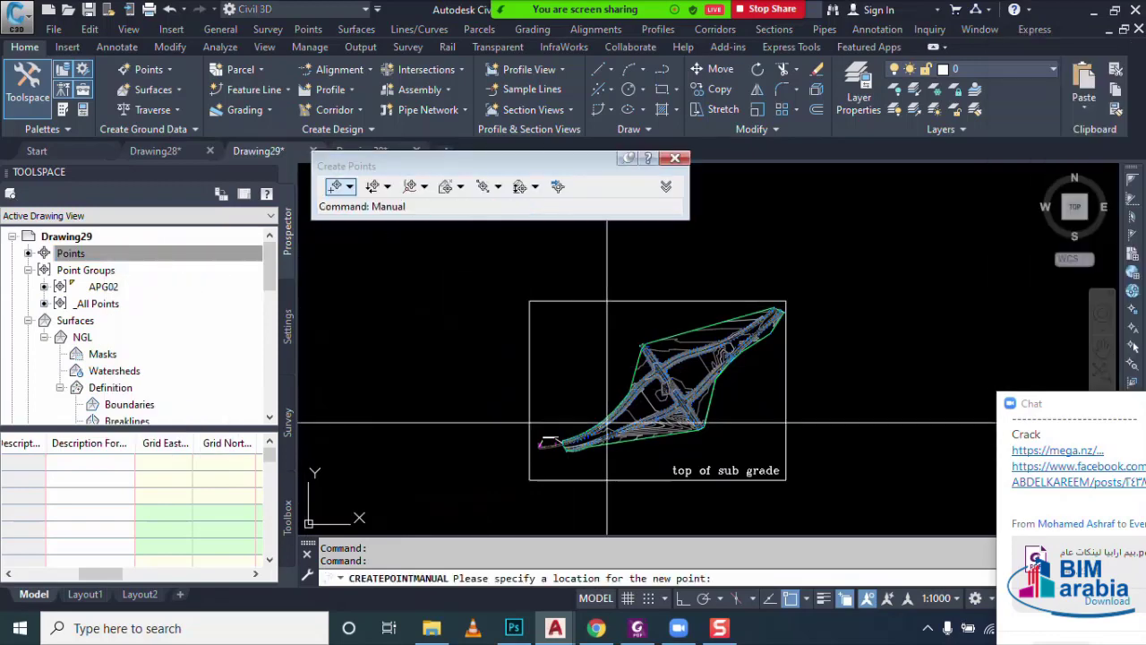
- Place a point at elevation 100, end the command, then select NGL and APG02 in Prospector
{"action": "scroll", "coordinate": [607, 423], "scroll_direction": "up", "scroll_amount": 3}
{"action": "left_click", "coordinate": [498, 442]}
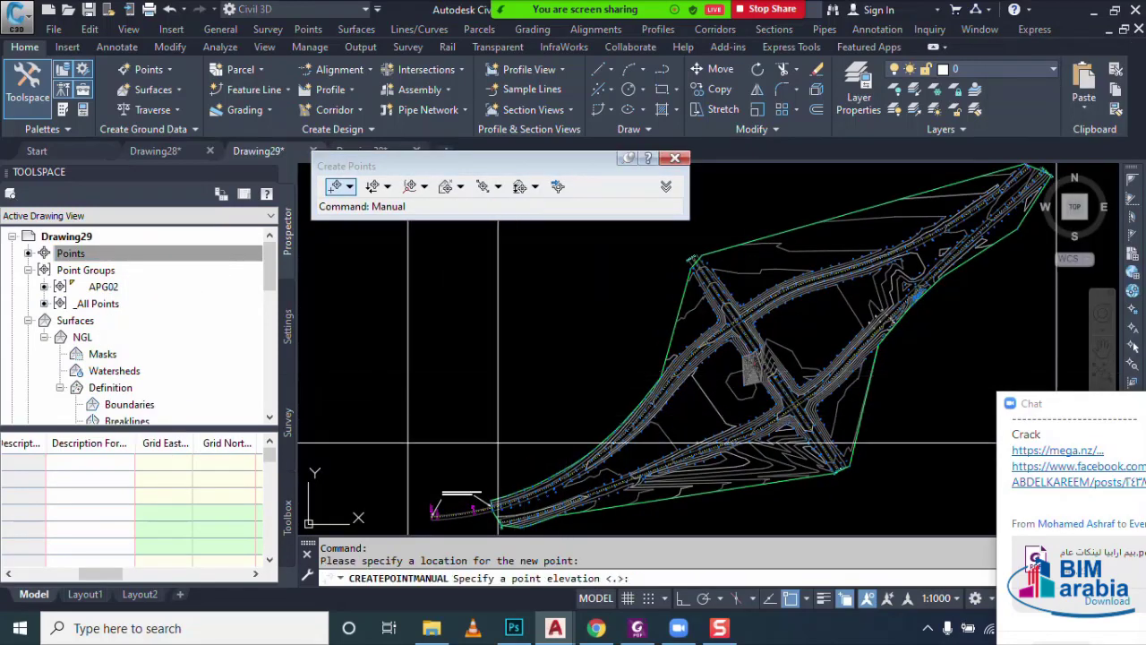
{"action": "type", "text": "X"}
{"action": "key", "text": "Return"}
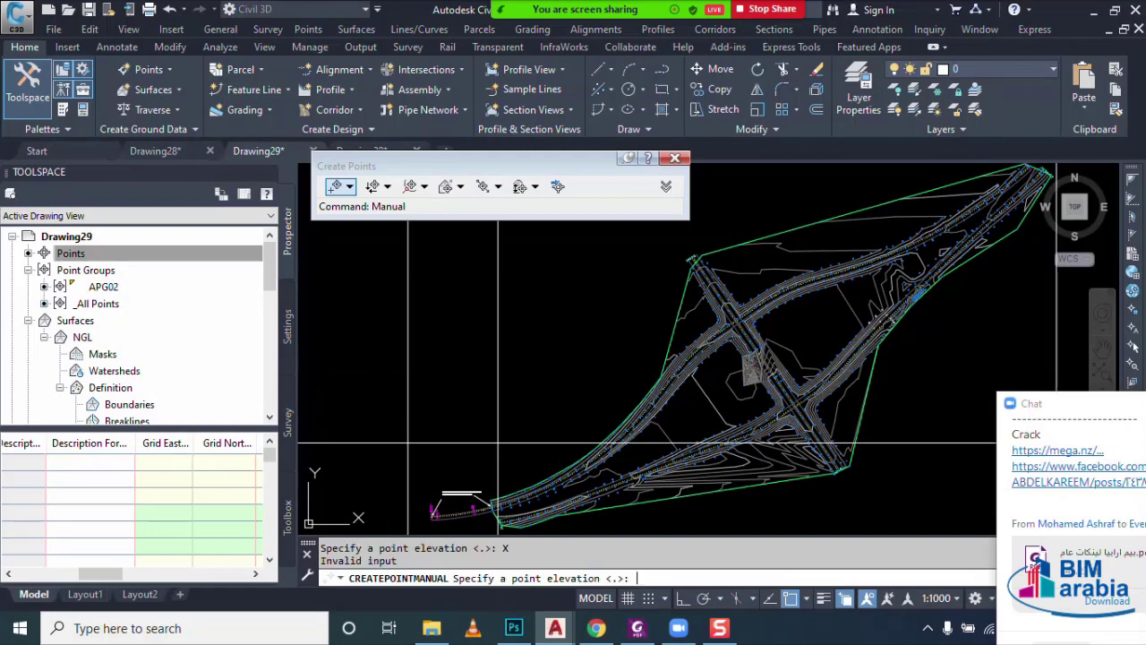
{"action": "type", "text": "10"}
{"action": "key", "text": "Return"}
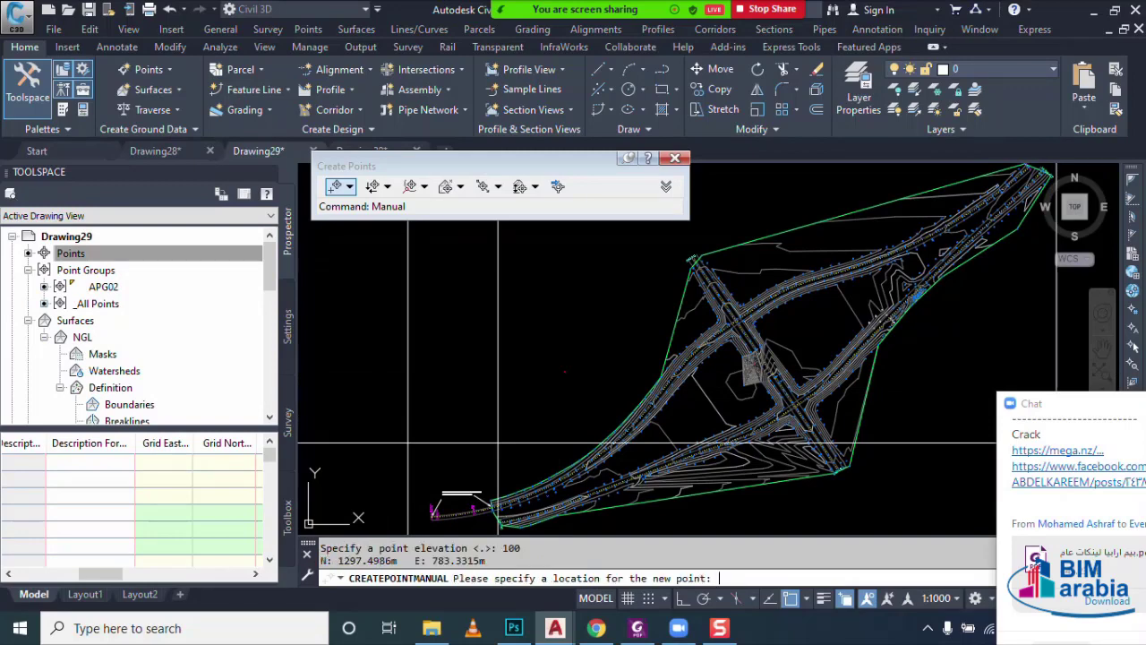
{"action": "key", "text": "Escape"}
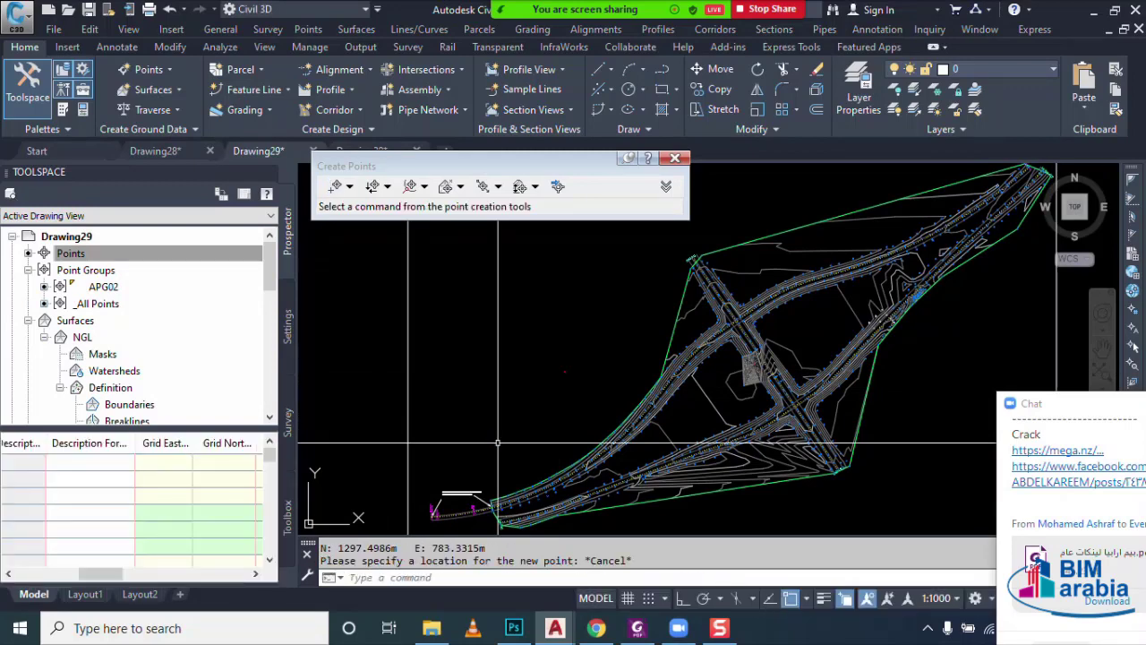
{"action": "left_click", "coordinate": [142, 342]}
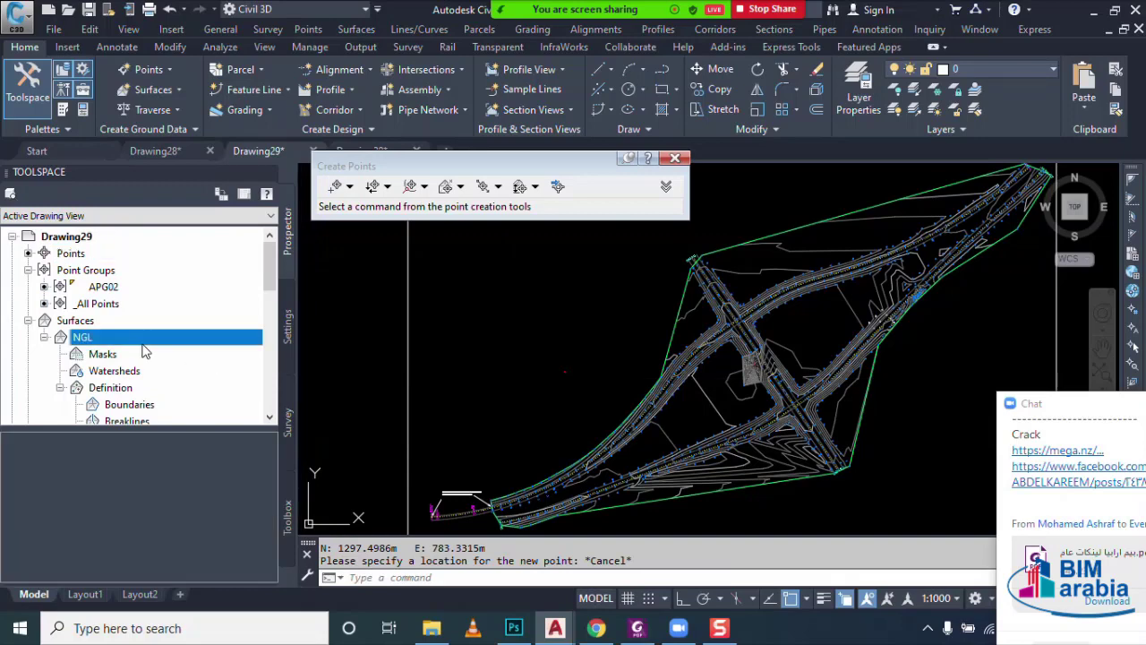
{"action": "left_click", "coordinate": [112, 287]}
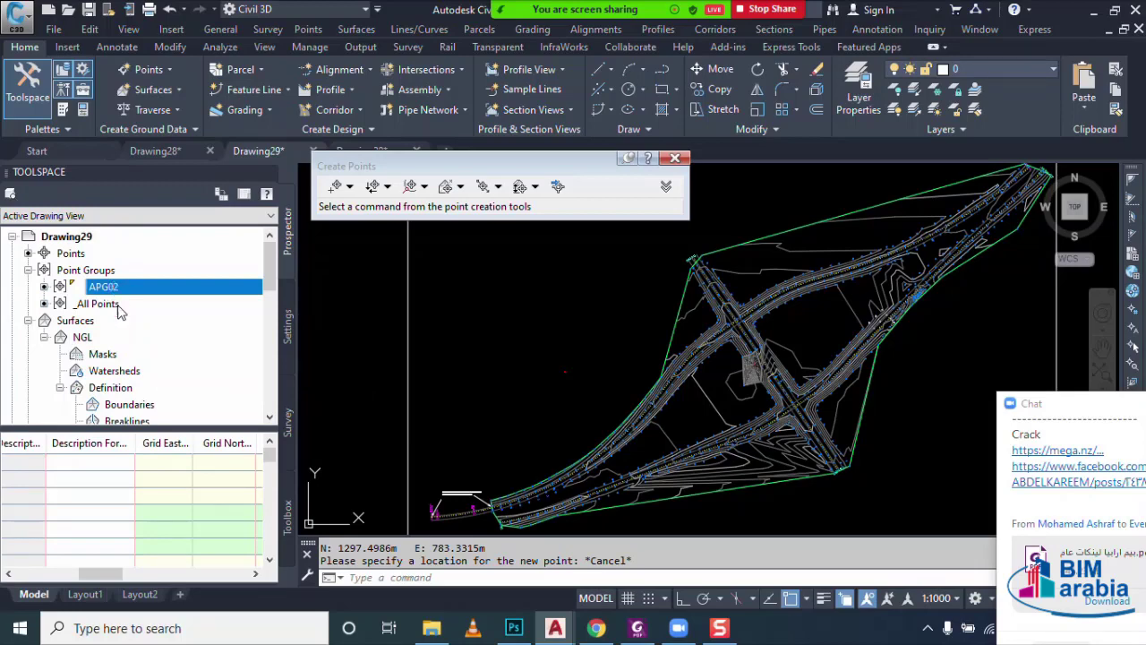
- Highlight the _All Points group, then the APG02 points, in the drawing to compare them
{"action": "left_click", "coordinate": [109, 306]}
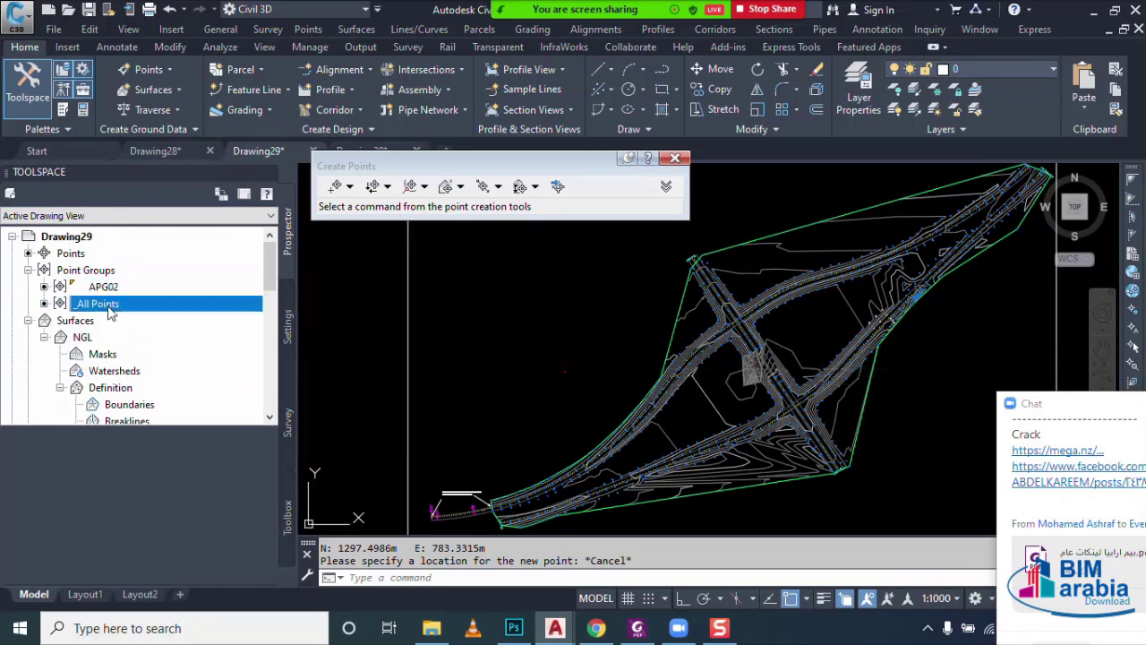
{"action": "right_click", "coordinate": [127, 306]}
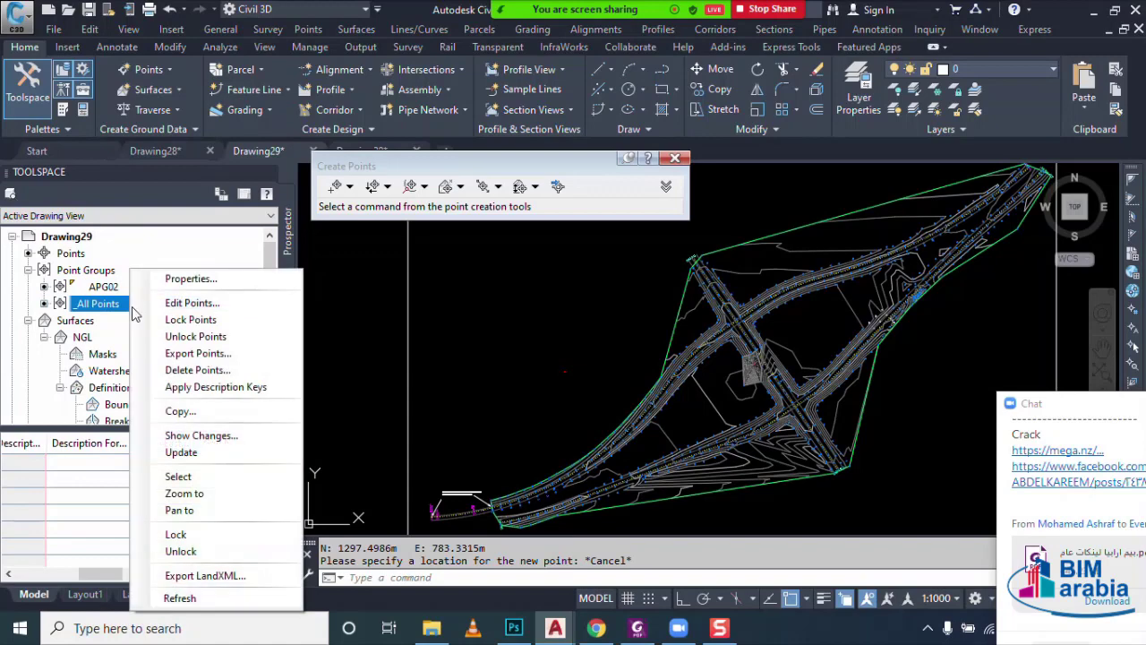
{"action": "left_click", "coordinate": [213, 479]}
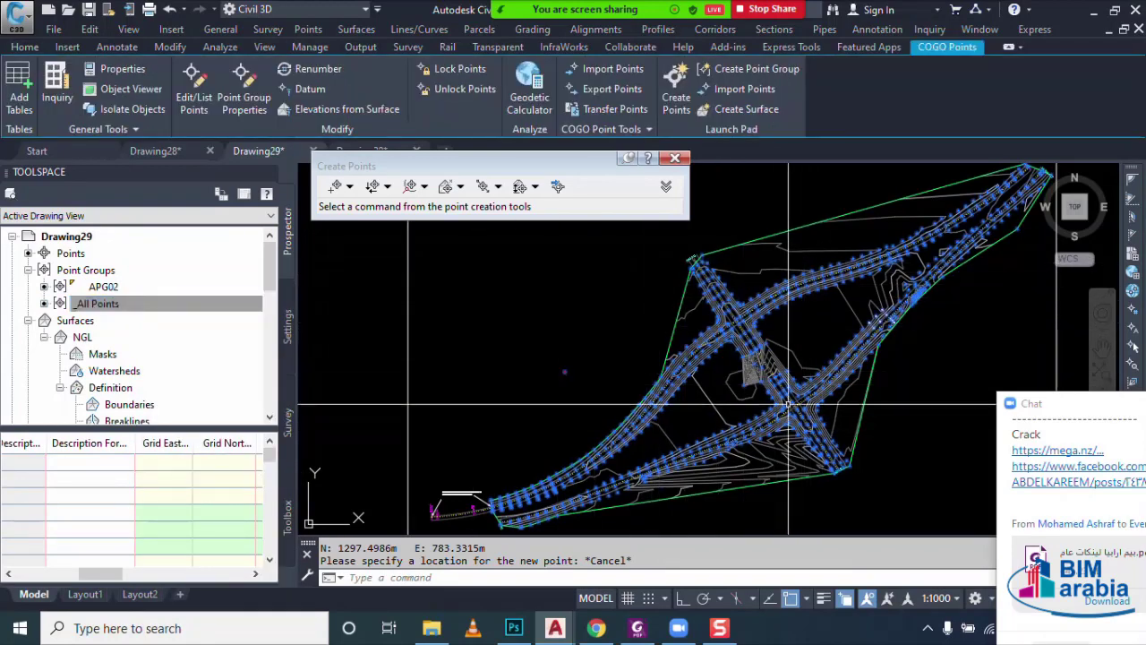
{"action": "left_click", "coordinate": [176, 307]}
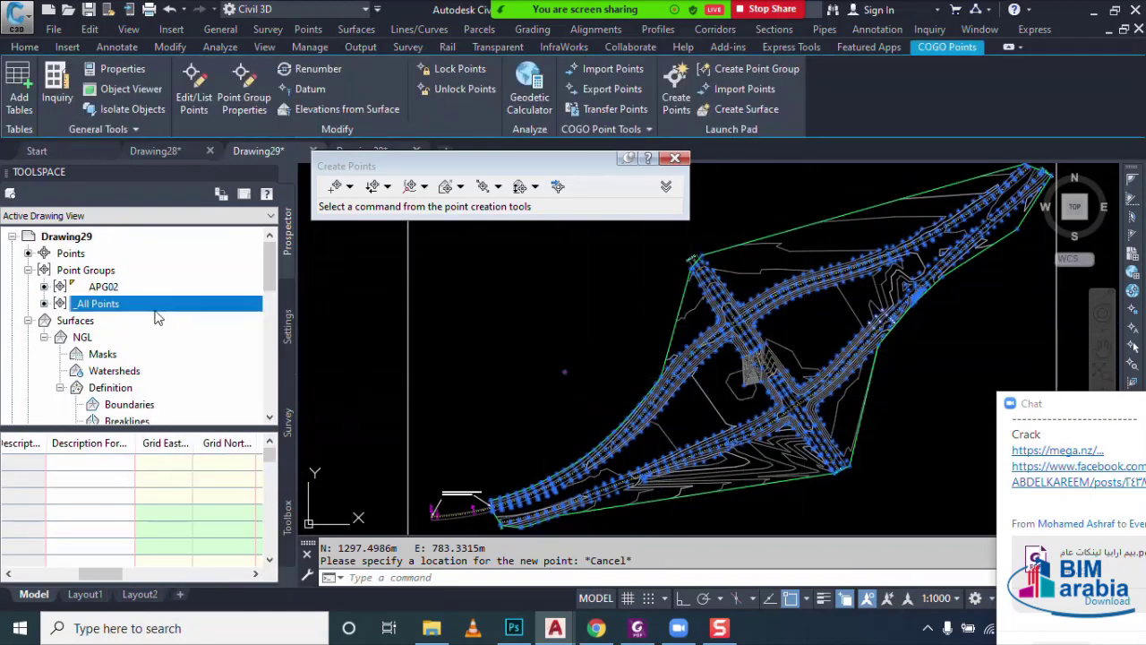
{"action": "key", "text": "Escape"}
{"action": "right_click", "coordinate": [120, 295]}
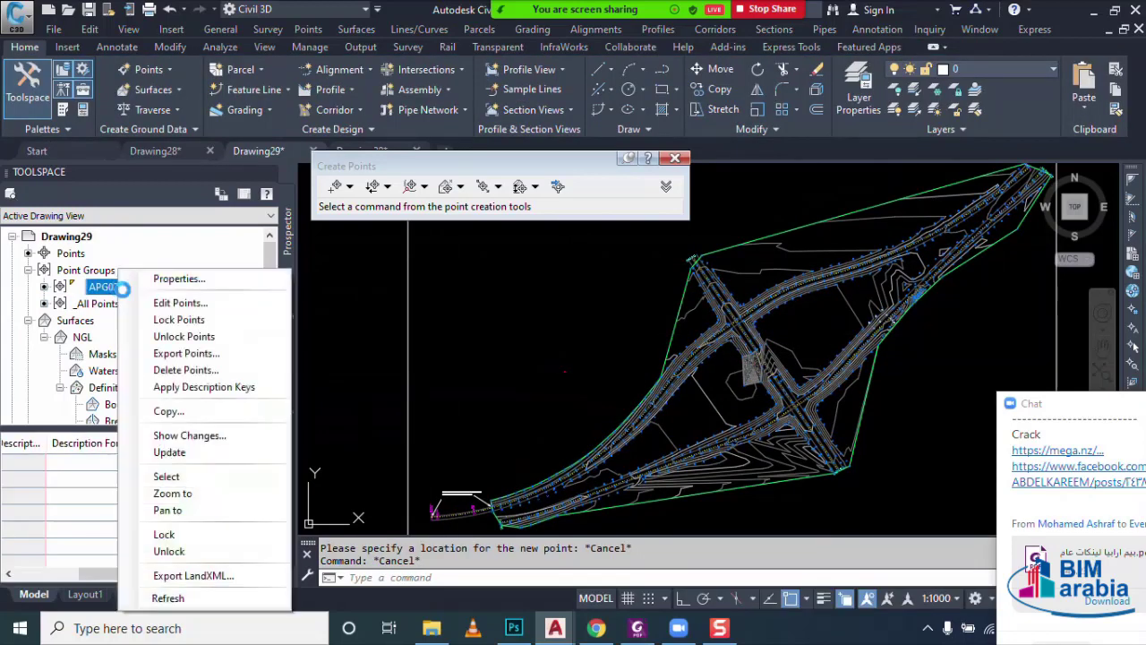
{"action": "left_click", "coordinate": [222, 474]}
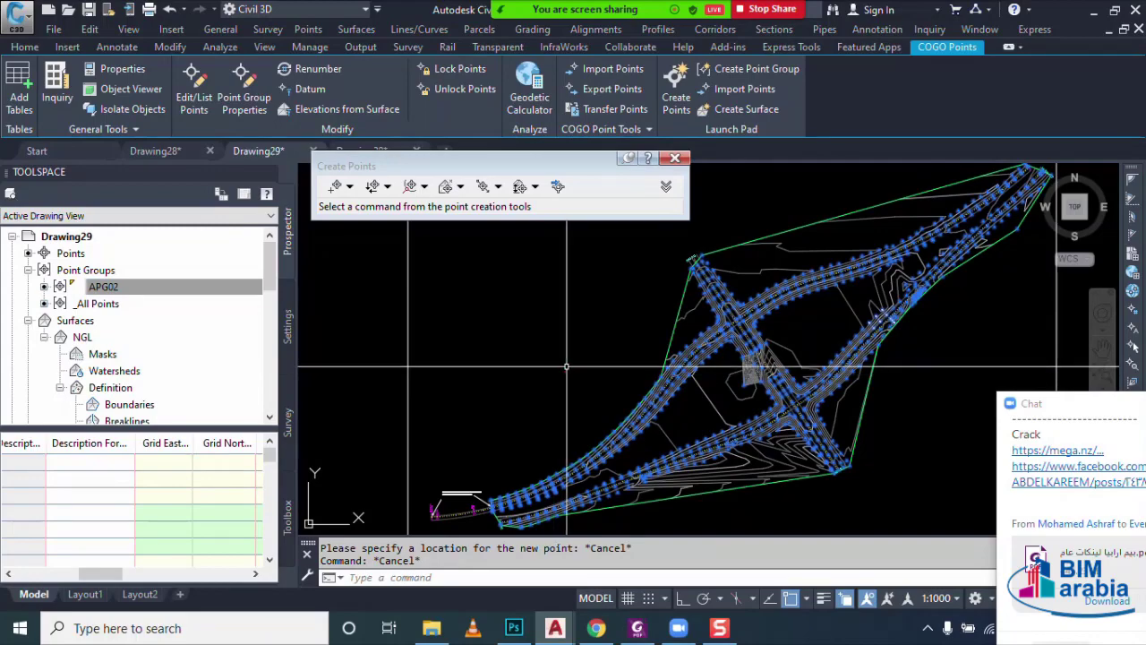
{"action": "key", "text": "Escape"}
- Window-select the NGL surface in the drawing
{"action": "scroll", "coordinate": [584, 397], "scroll_direction": "down", "scroll_amount": 2}
{"action": "scroll", "coordinate": [665, 400], "scroll_direction": "up", "scroll_amount": 2}
{"action": "scroll", "coordinate": [658, 408], "scroll_direction": "up", "scroll_amount": 1}
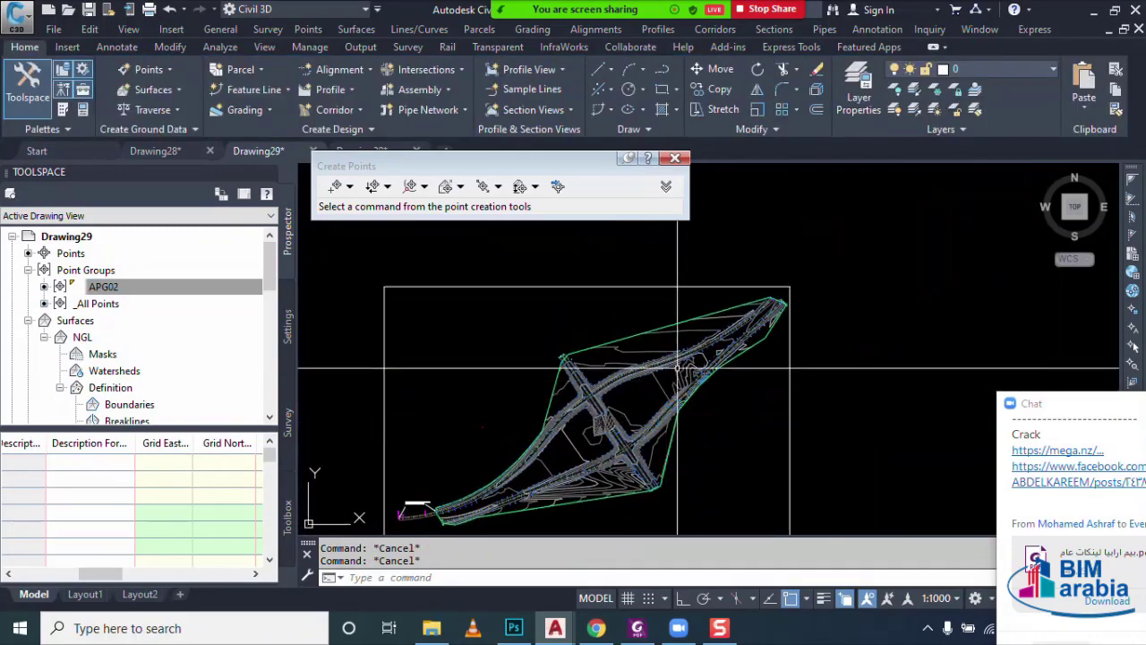
{"action": "scroll", "coordinate": [649, 418], "scroll_direction": "up", "scroll_amount": 3}
{"action": "scroll", "coordinate": [641, 428], "scroll_direction": "up", "scroll_amount": 3}
{"action": "scroll", "coordinate": [641, 428], "scroll_direction": "down", "scroll_amount": 3}
{"action": "scroll", "coordinate": [792, 351], "scroll_direction": "up", "scroll_amount": 1}
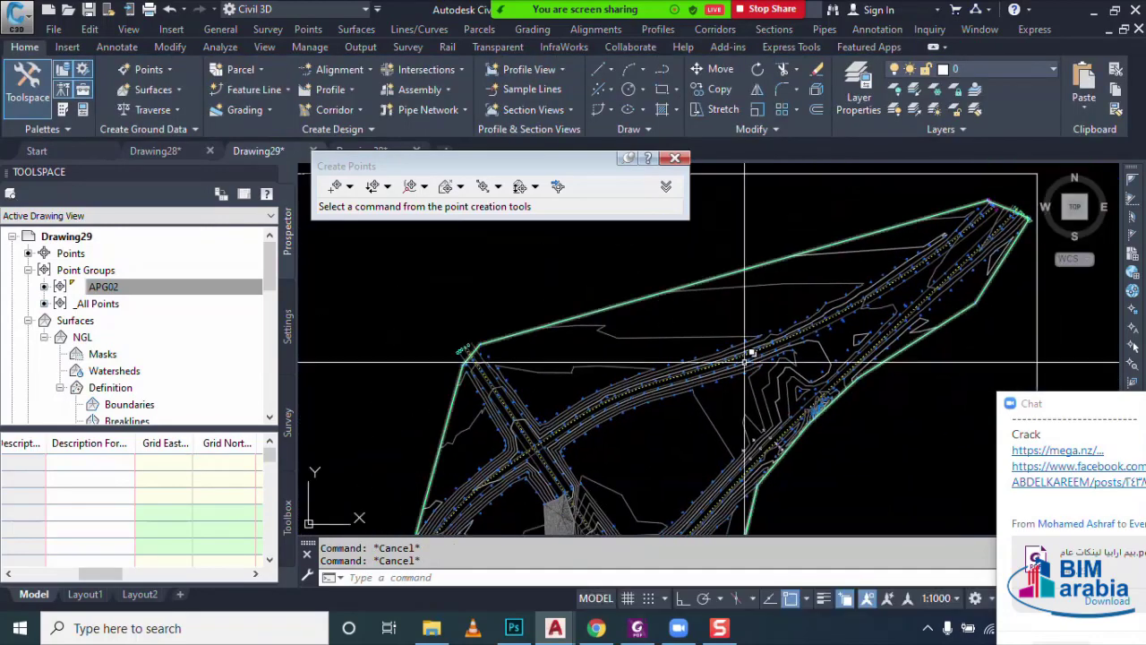
{"action": "scroll", "coordinate": [791, 351], "scroll_direction": "up", "scroll_amount": 2}
{"action": "scroll", "coordinate": [791, 351], "scroll_direction": "up", "scroll_amount": 2}
{"action": "scroll", "coordinate": [761, 359], "scroll_direction": "down", "scroll_amount": 1}
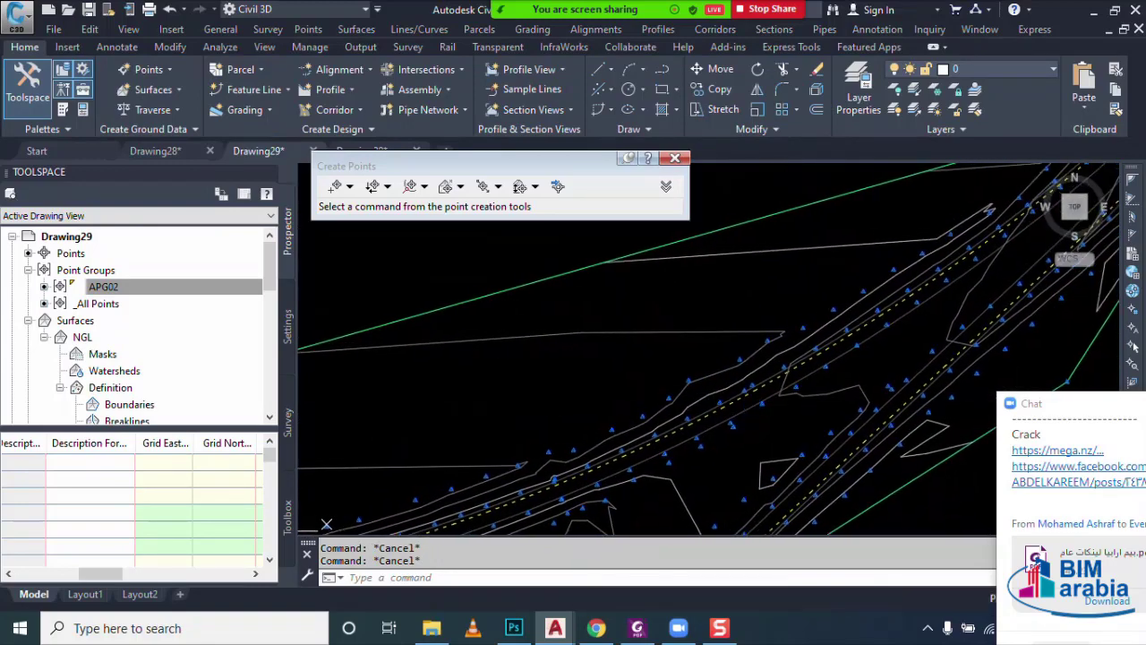
{"action": "scroll", "coordinate": [774, 332], "scroll_direction": "down", "scroll_amount": 2}
{"action": "scroll", "coordinate": [788, 293], "scroll_direction": "down", "scroll_amount": 2}
{"action": "left_click", "coordinate": [788, 294]}
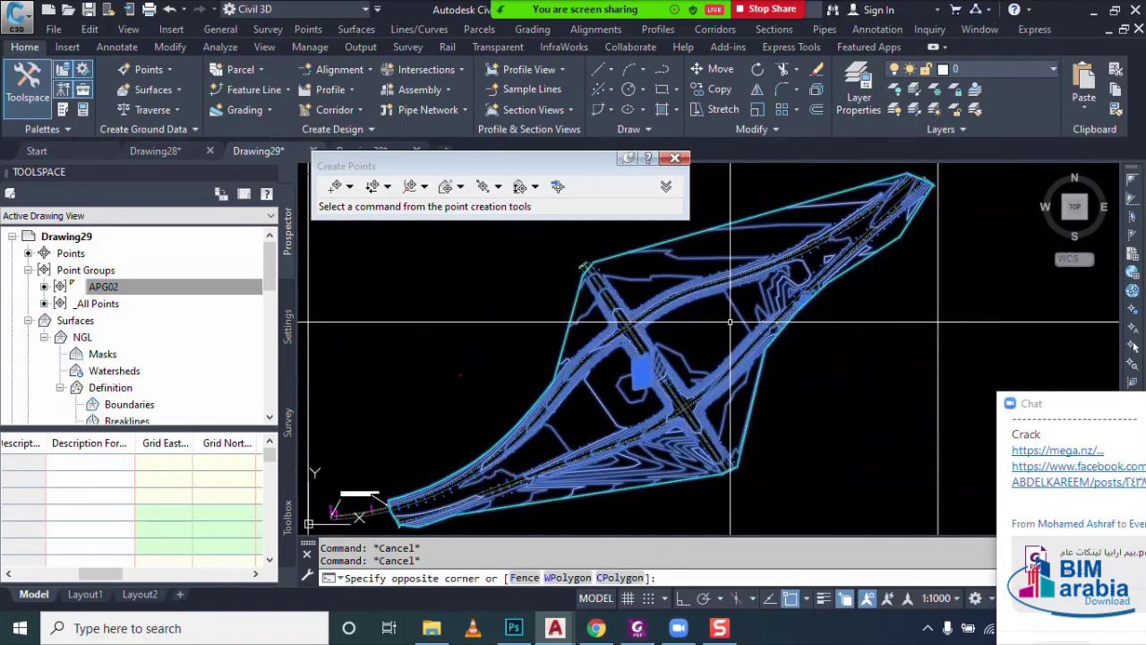
{"action": "left_click", "coordinate": [335, 511]}
{"action": "right_click", "coordinate": [713, 331]}
{"action": "left_click", "coordinate": [788, 560]}
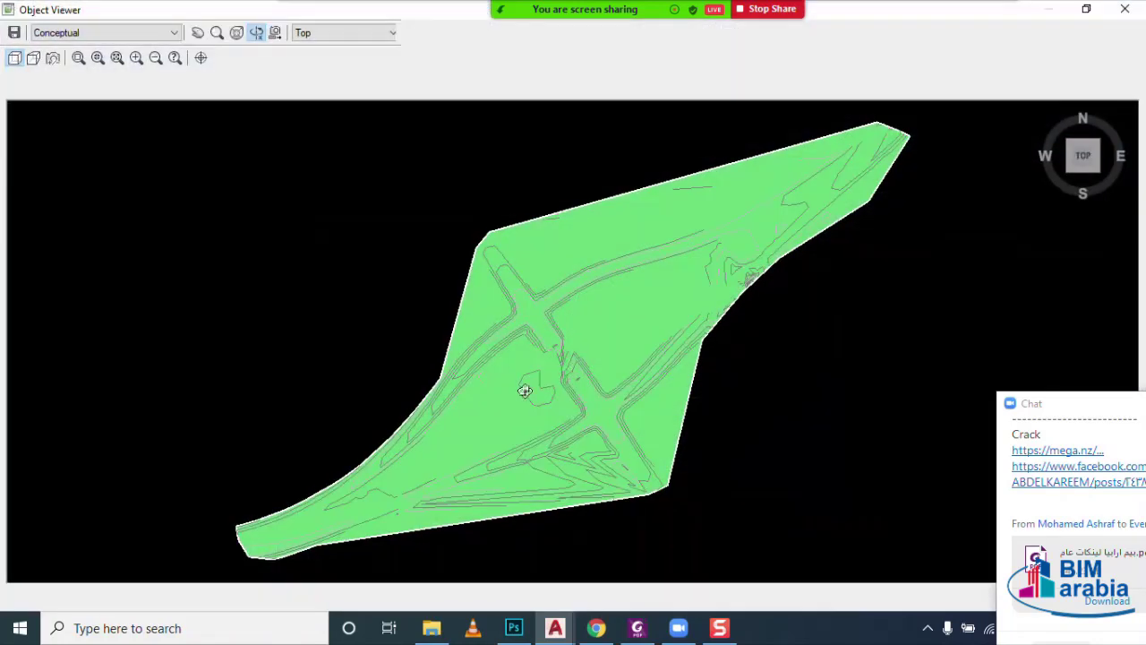
{"action": "mouse_move", "coordinate": [524, 389]}
{"action": "left_mouse_down"}
{"action": "mouse_move", "coordinate": [599, 359]}
{"action": "mouse_move", "coordinate": [609, 271]}
{"action": "mouse_move", "coordinate": [608, 331]}
{"action": "mouse_move", "coordinate": [570, 356]}
{"action": "mouse_move", "coordinate": [540, 340]}
{"action": "left_mouse_up"}
{"action": "scroll", "coordinate": [540, 394], "scroll_direction": "up", "scroll_amount": 3}
{"action": "scroll", "coordinate": [565, 437], "scroll_direction": "up", "scroll_amount": 2}
{"action": "mouse_move", "coordinate": [566, 437]}
{"action": "left_mouse_down"}
{"action": "mouse_move", "coordinate": [671, 443]}
{"action": "mouse_move", "coordinate": [471, 364]}
{"action": "mouse_move", "coordinate": [499, 379]}
{"action": "mouse_move", "coordinate": [504, 358]}
{"action": "left_mouse_up"}
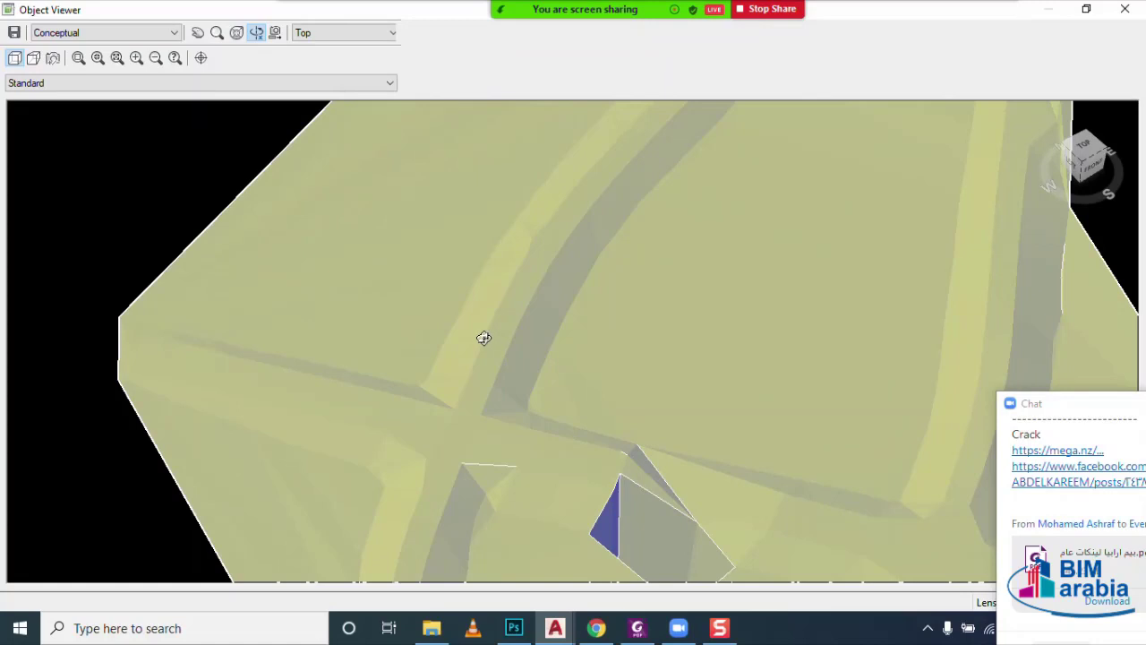
{"action": "scroll", "coordinate": [440, 345], "scroll_direction": "down", "scroll_amount": 3}
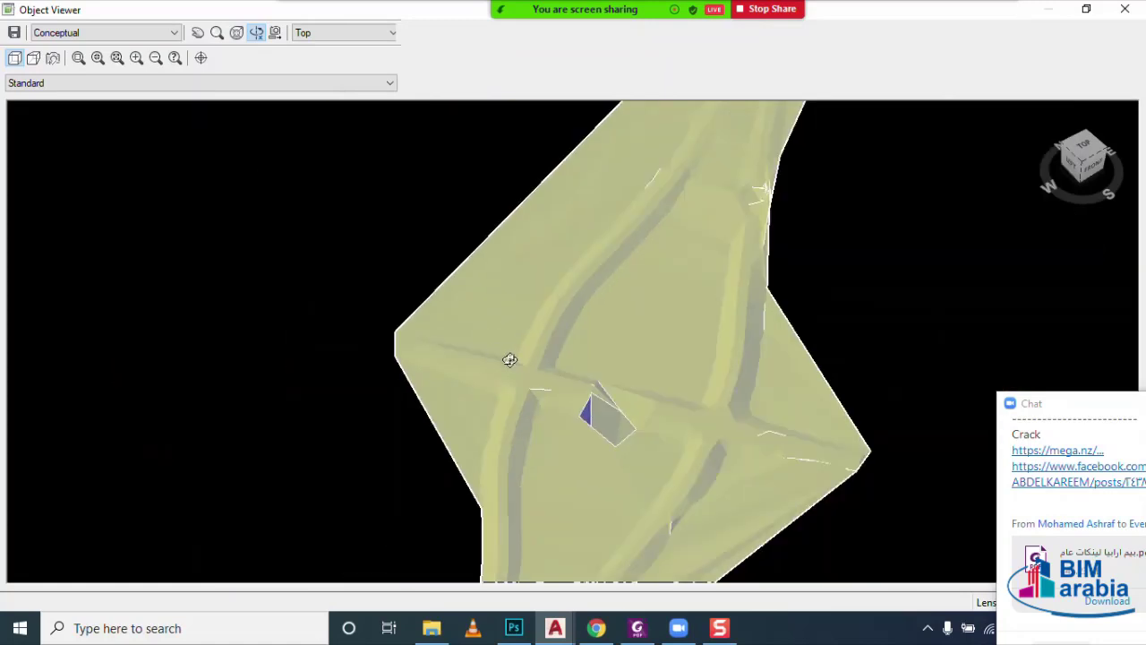
{"action": "left_click_drag", "start_coordinate": [507, 358], "coordinate": [525, 435]}
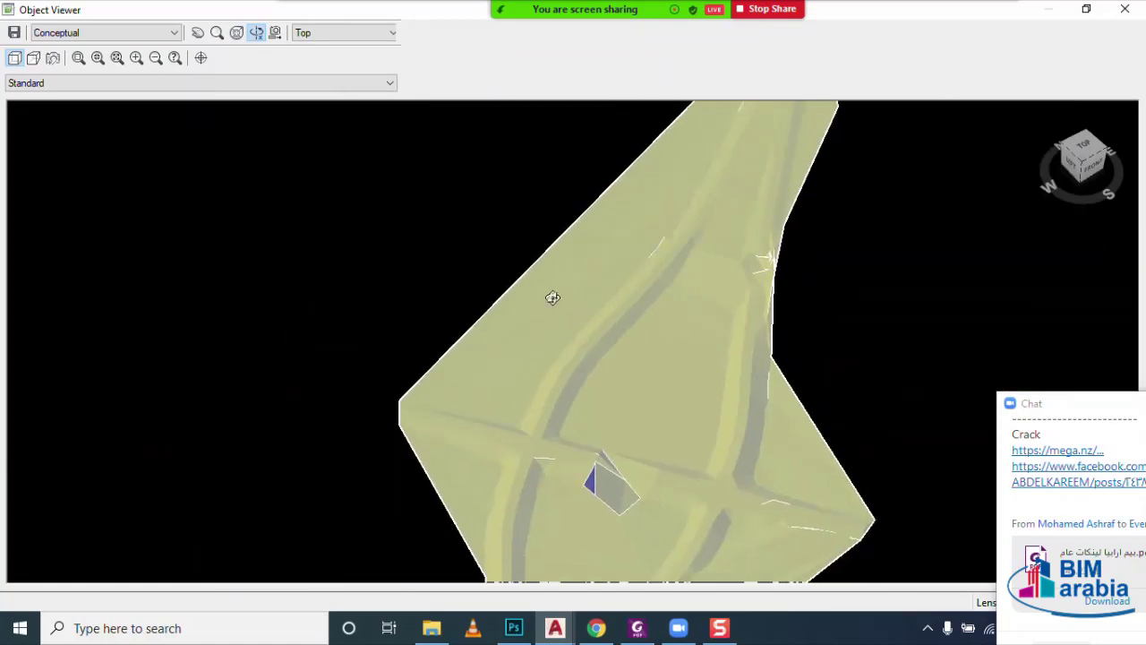
{"action": "key", "text": "Escape"}
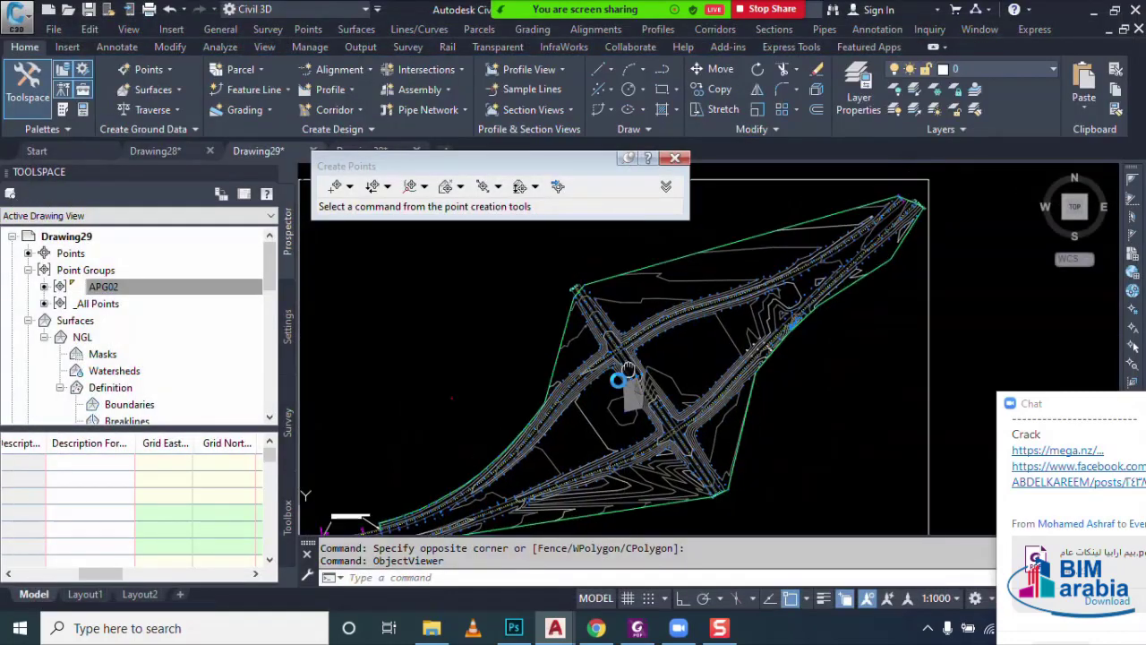
- Zoom to the NGL contours, select the surface, and close the Create Points toolbar
{"action": "scroll", "coordinate": [772, 297], "scroll_direction": "up", "scroll_amount": 3}
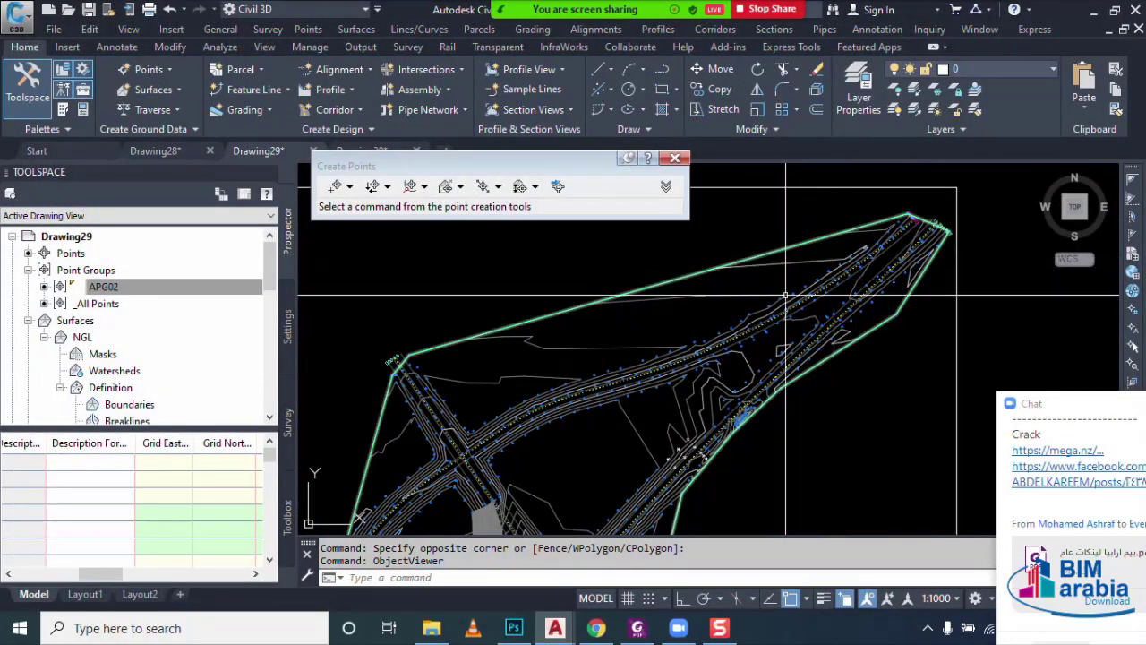
{"action": "middle_click_drag", "start_coordinate": [648, 366], "coordinate": [719, 334]}
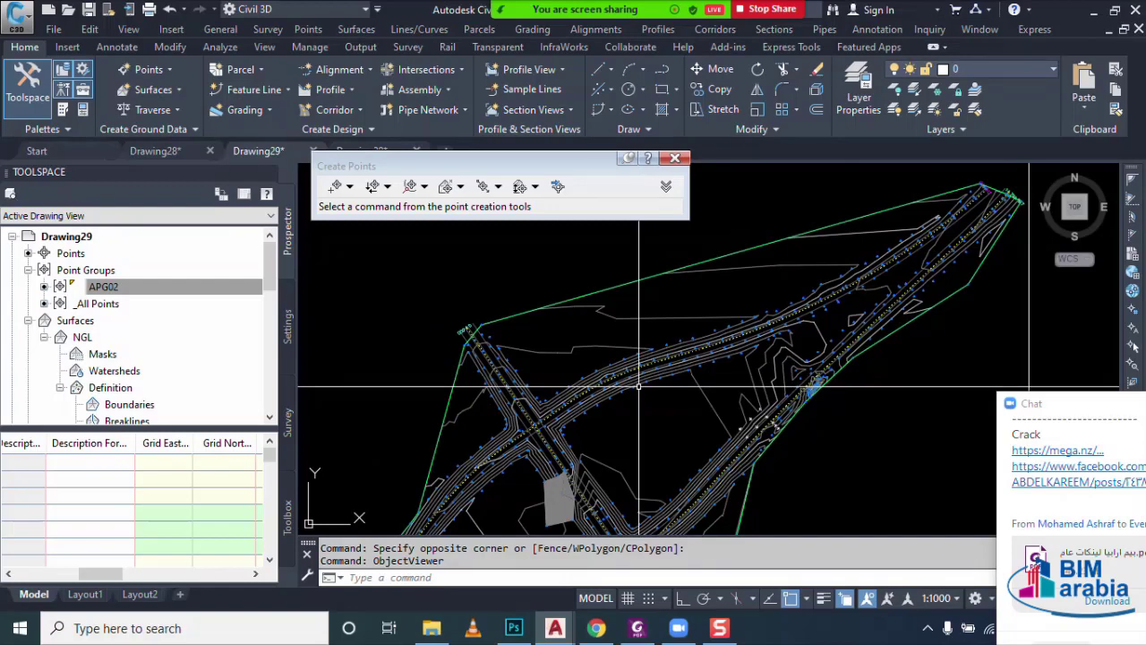
{"action": "scroll", "coordinate": [639, 387], "scroll_direction": "up", "scroll_amount": 2}
{"action": "scroll", "coordinate": [618, 376], "scroll_direction": "up", "scroll_amount": 2}
{"action": "scroll", "coordinate": [591, 362], "scroll_direction": "up", "scroll_amount": 2}
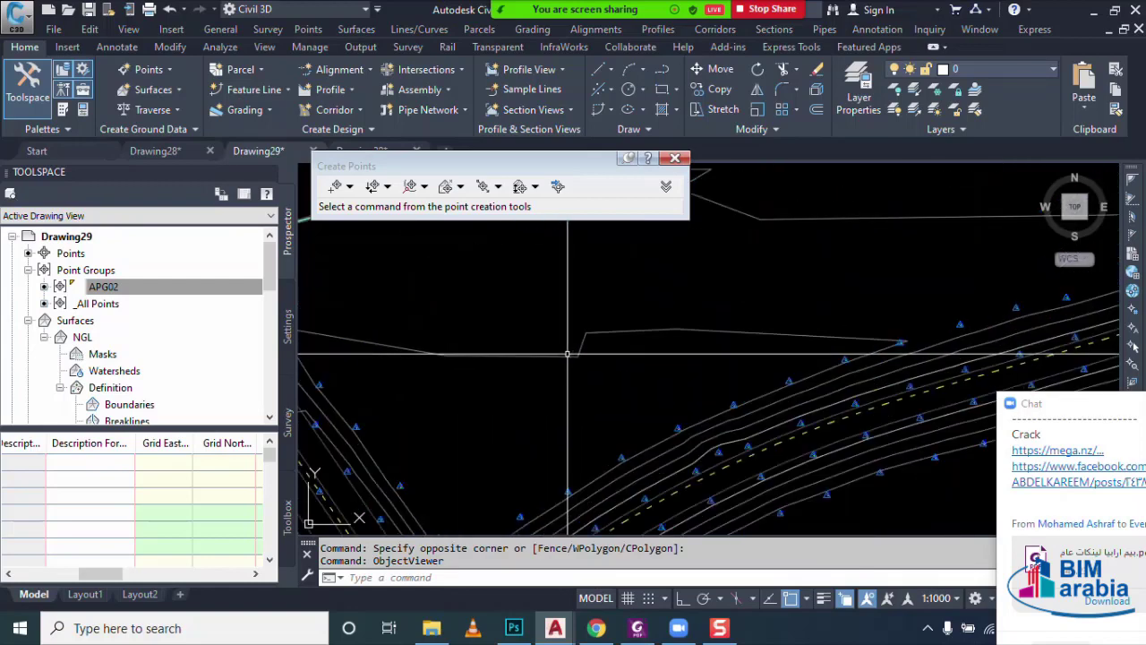
{"action": "left_click", "coordinate": [570, 355]}
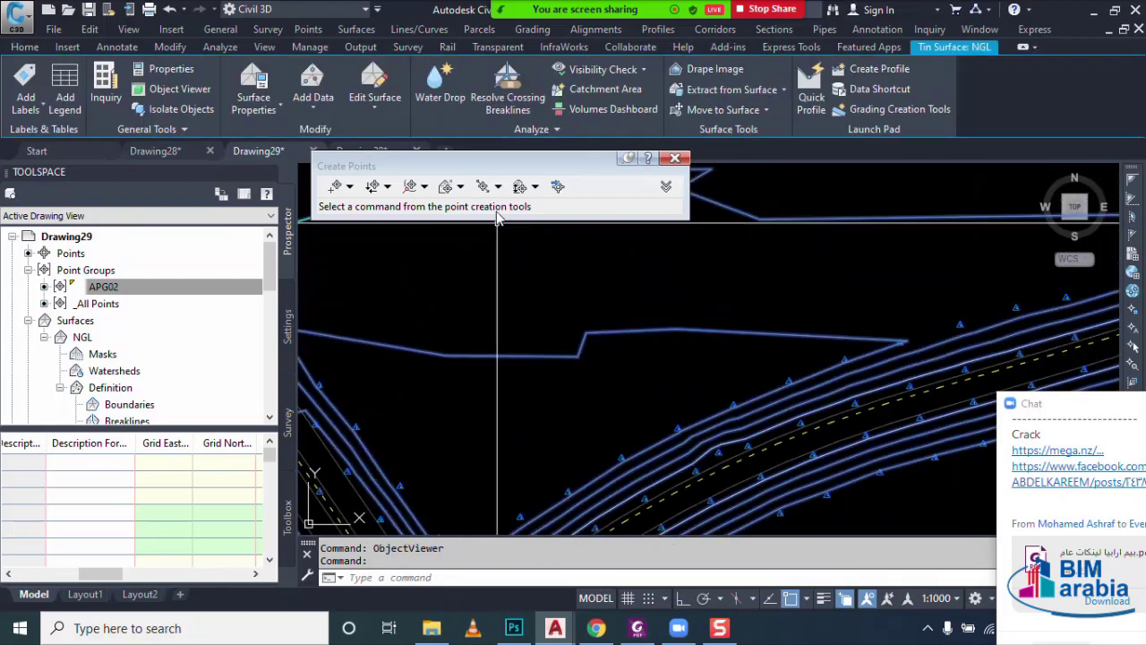
{"action": "left_click", "coordinate": [677, 161]}
- Start Contour - Single labelling on NGL and pan across the contours to label
{"action": "left_click", "coordinate": [36, 99]}
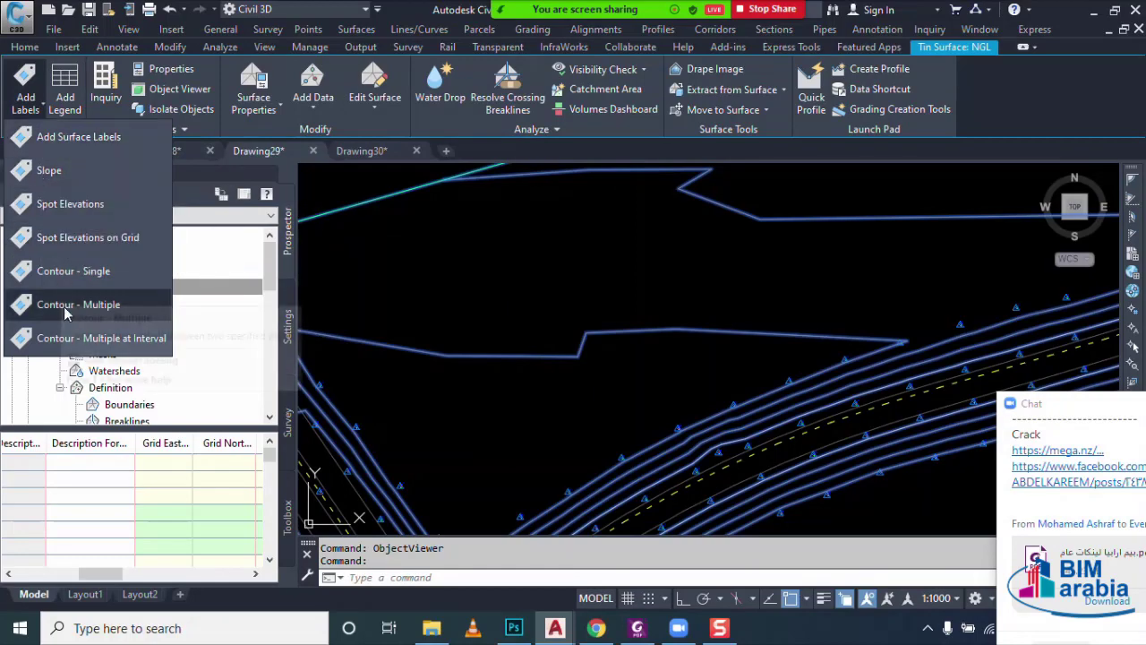
{"action": "left_click", "coordinate": [108, 288]}
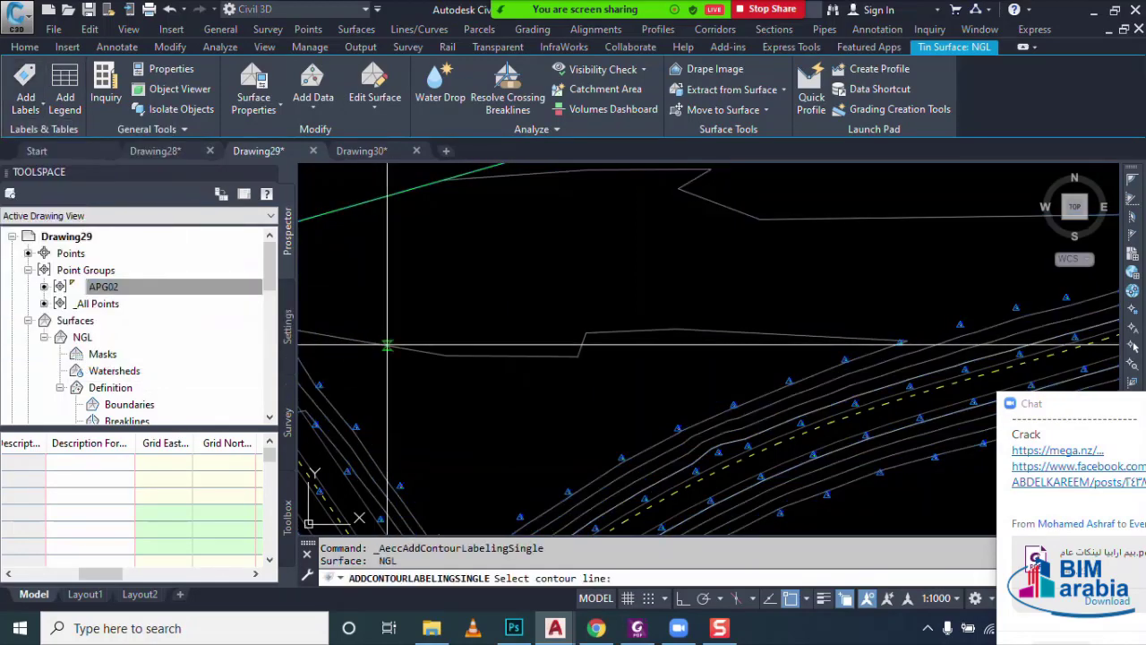
{"action": "scroll", "coordinate": [371, 347], "scroll_direction": "up", "scroll_amount": 2}
{"action": "scroll", "coordinate": [363, 355], "scroll_direction": "up", "scroll_amount": 2}
{"action": "middle_click_drag", "start_coordinate": [363, 356], "coordinate": [455, 266]}
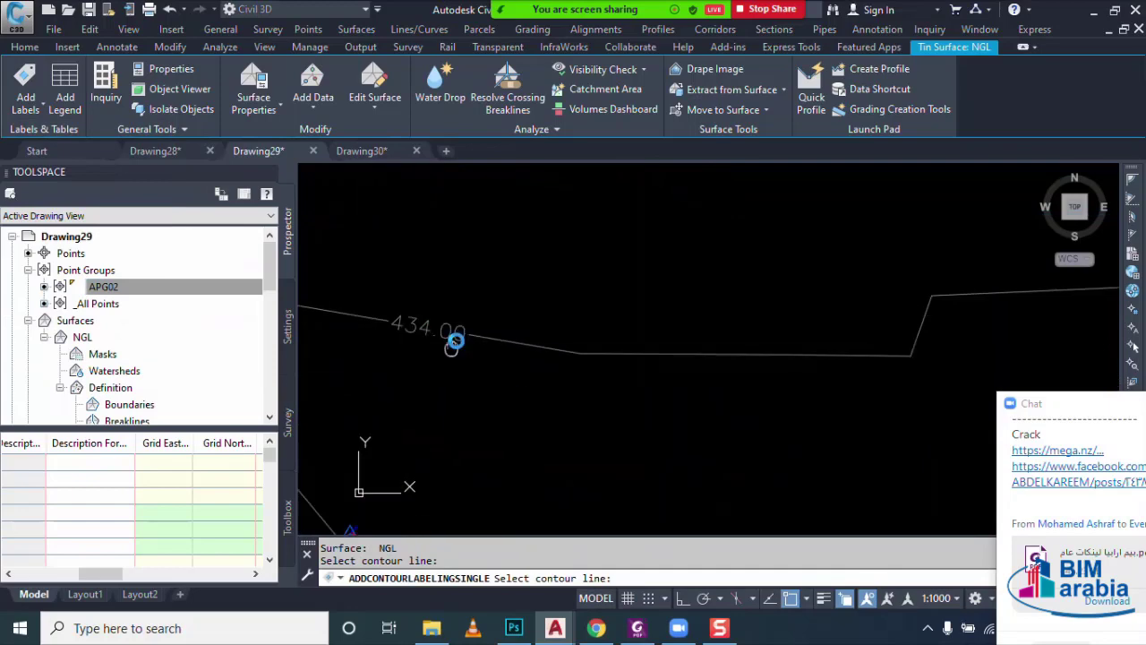
{"action": "scroll", "coordinate": [455, 267], "scroll_direction": "down", "scroll_amount": 4}
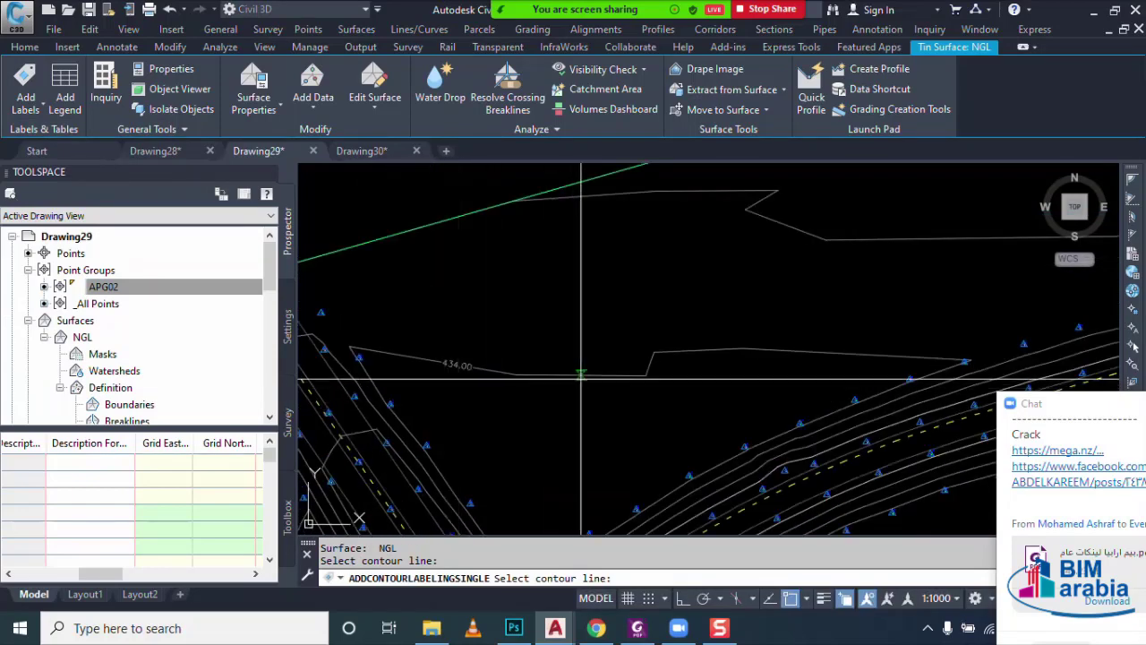
{"action": "mouse_move", "coordinate": [588, 371]}
{"action": "middle_mouse_down"}
{"action": "mouse_move", "coordinate": [497, 425]}
{"action": "mouse_move", "coordinate": [519, 367]}
{"action": "middle_mouse_up"}
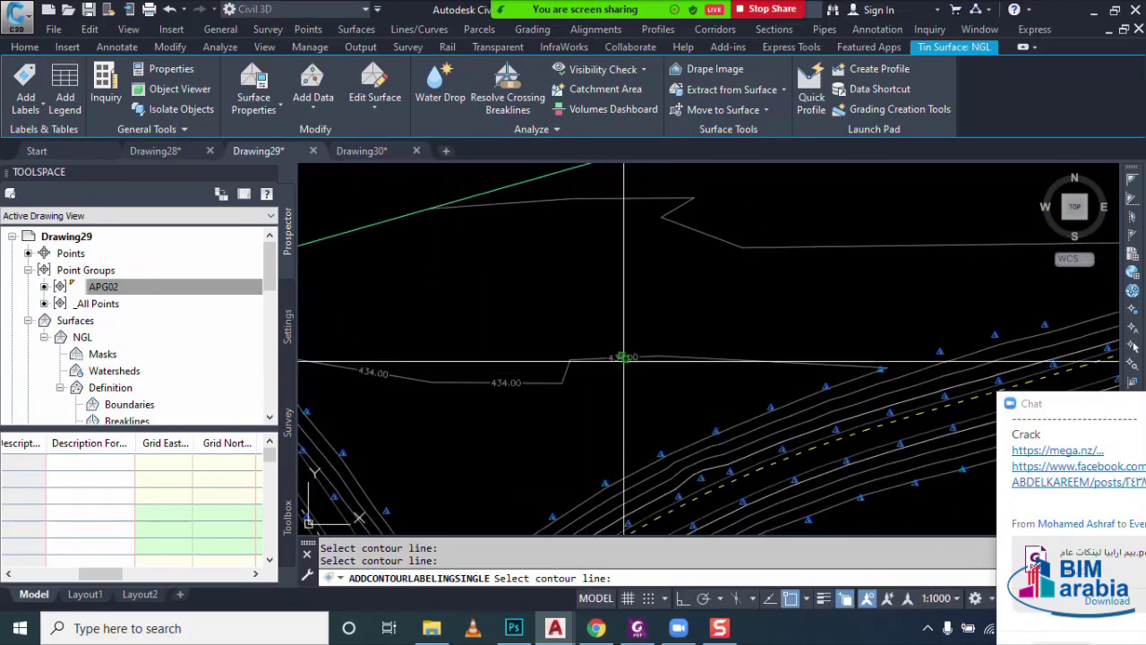
{"action": "scroll", "coordinate": [626, 409], "scroll_direction": "down", "scroll_amount": 3}
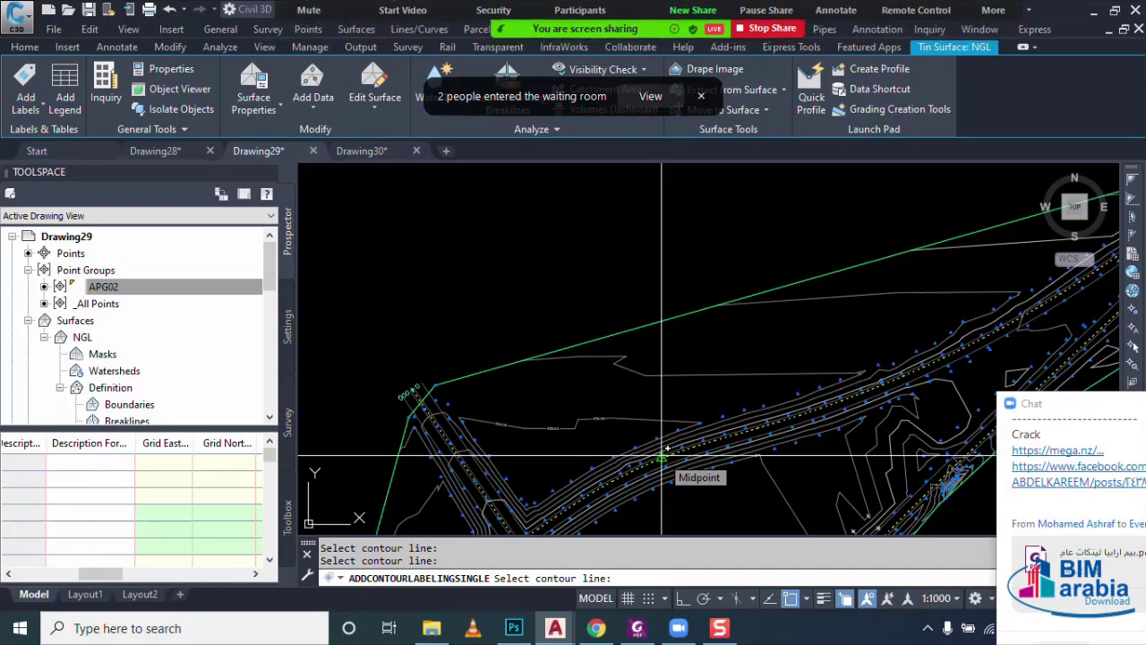
- Cancel the contour labelling command and zoom around the labelled contours
{"action": "scroll", "coordinate": [433, 376], "scroll_direction": "up", "scroll_amount": 3}
{"action": "scroll", "coordinate": [433, 377], "scroll_direction": "up", "scroll_amount": 2}
{"action": "key", "text": "Escape"}
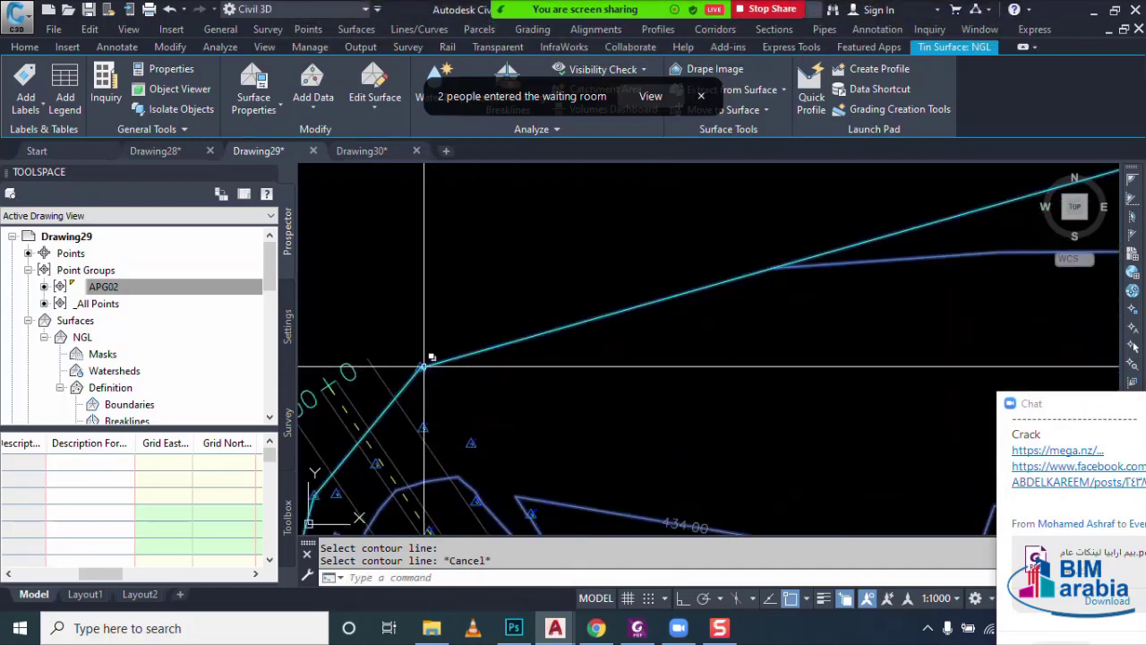
{"action": "scroll", "coordinate": [433, 377], "scroll_direction": "down", "scroll_amount": 2}
{"action": "scroll", "coordinate": [702, 292], "scroll_direction": "down", "scroll_amount": 2}
{"action": "scroll", "coordinate": [701, 292], "scroll_direction": "down", "scroll_amount": 1}
{"action": "scroll", "coordinate": [701, 292], "scroll_direction": "up", "scroll_amount": 2}
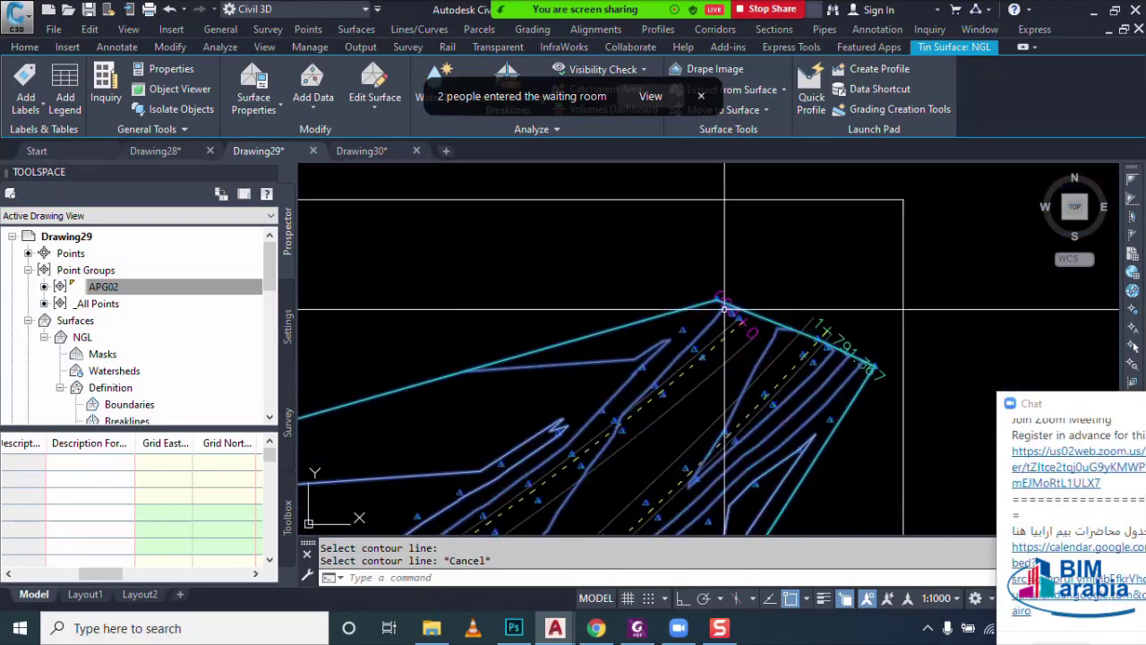
{"action": "scroll", "coordinate": [712, 300], "scroll_direction": "up", "scroll_amount": 1}
{"action": "scroll", "coordinate": [716, 305], "scroll_direction": "up", "scroll_amount": 1}
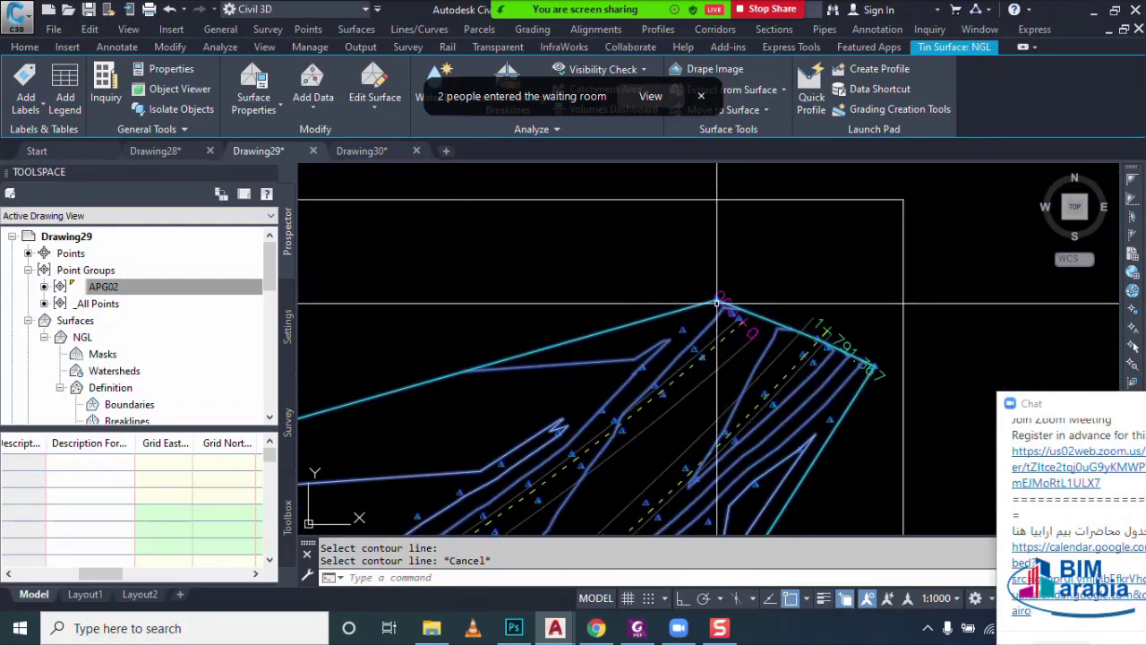
{"action": "scroll", "coordinate": [718, 304], "scroll_direction": "down", "scroll_amount": 1}
{"action": "scroll", "coordinate": [734, 309], "scroll_direction": "down", "scroll_amount": 1}
{"action": "scroll", "coordinate": [788, 323], "scroll_direction": "down", "scroll_amount": 1}
{"action": "scroll", "coordinate": [818, 337], "scroll_direction": "down", "scroll_amount": 1}
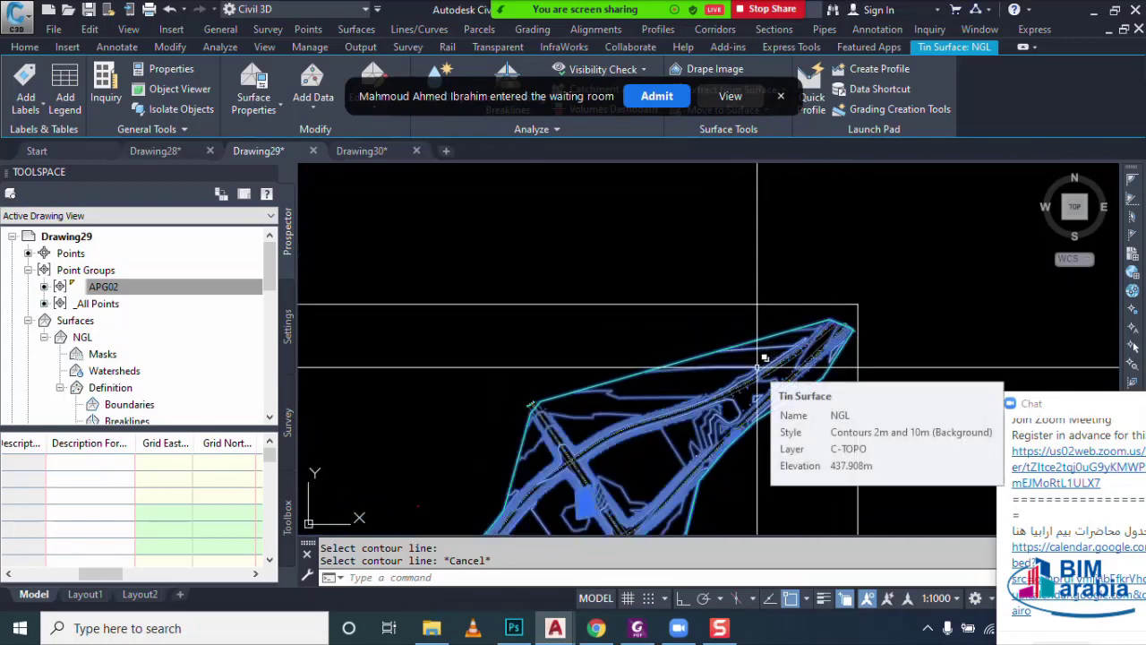
{"action": "scroll", "coordinate": [743, 379], "scroll_direction": "up", "scroll_amount": 1}
{"action": "scroll", "coordinate": [609, 384], "scroll_direction": "up", "scroll_amount": 1}
{"action": "scroll", "coordinate": [511, 417], "scroll_direction": "up", "scroll_amount": 1}
{"action": "scroll", "coordinate": [468, 406], "scroll_direction": "up", "scroll_amount": 1}
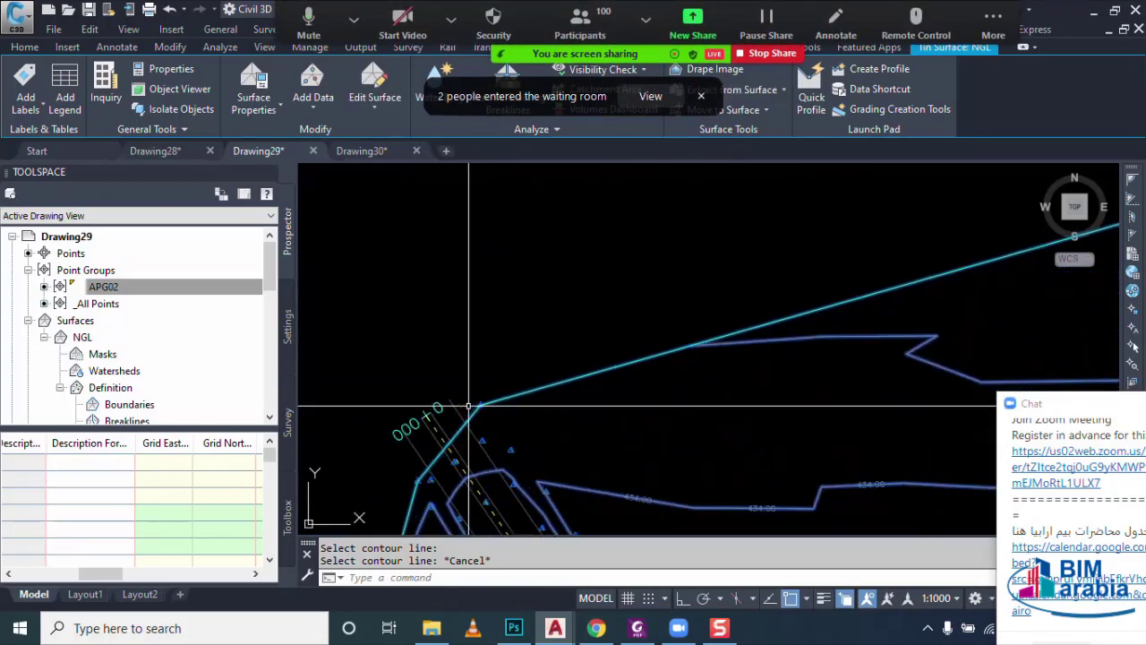
{"action": "scroll", "coordinate": [468, 406], "scroll_direction": "down", "scroll_amount": 1}
{"action": "key", "text": "Escape"}
{"action": "scroll", "coordinate": [600, 387], "scroll_direction": "down", "scroll_amount": 1}
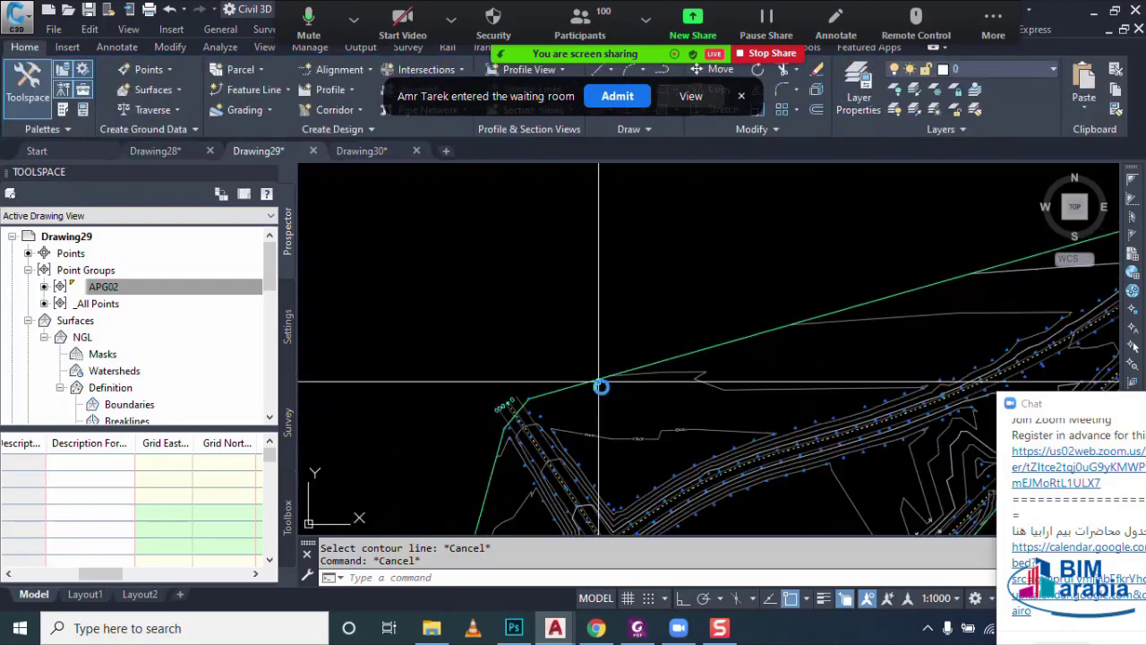
{"action": "middle_click_drag", "start_coordinate": [972, 362], "coordinate": [831, 359]}
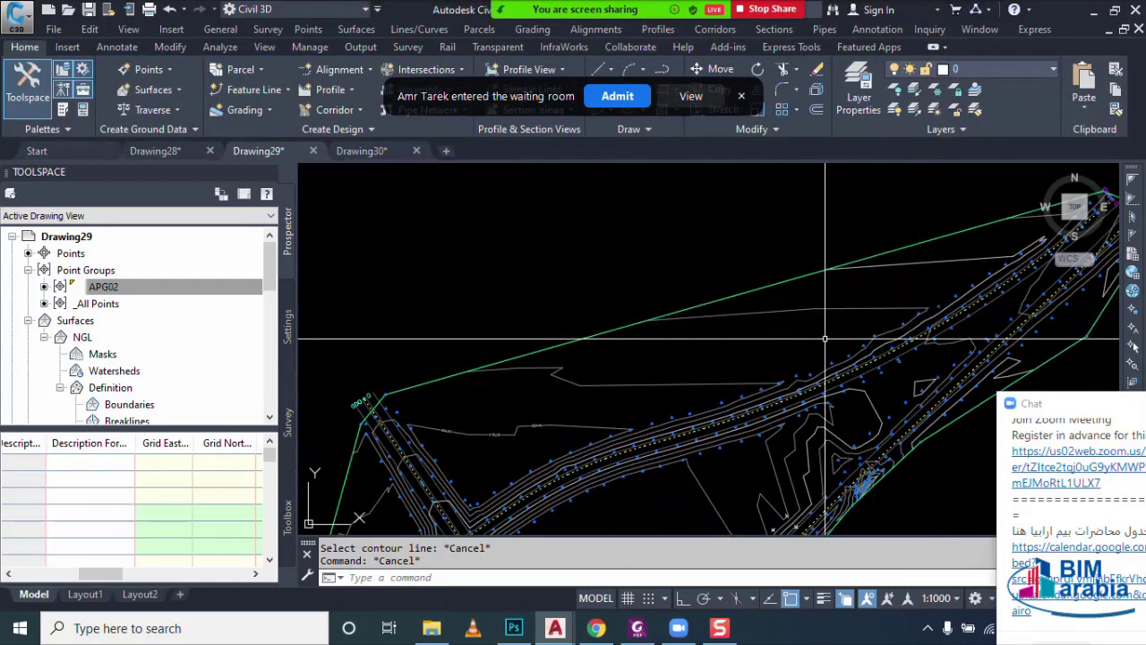
{"action": "middle_click_drag", "start_coordinate": [825, 338], "coordinate": [699, 343]}
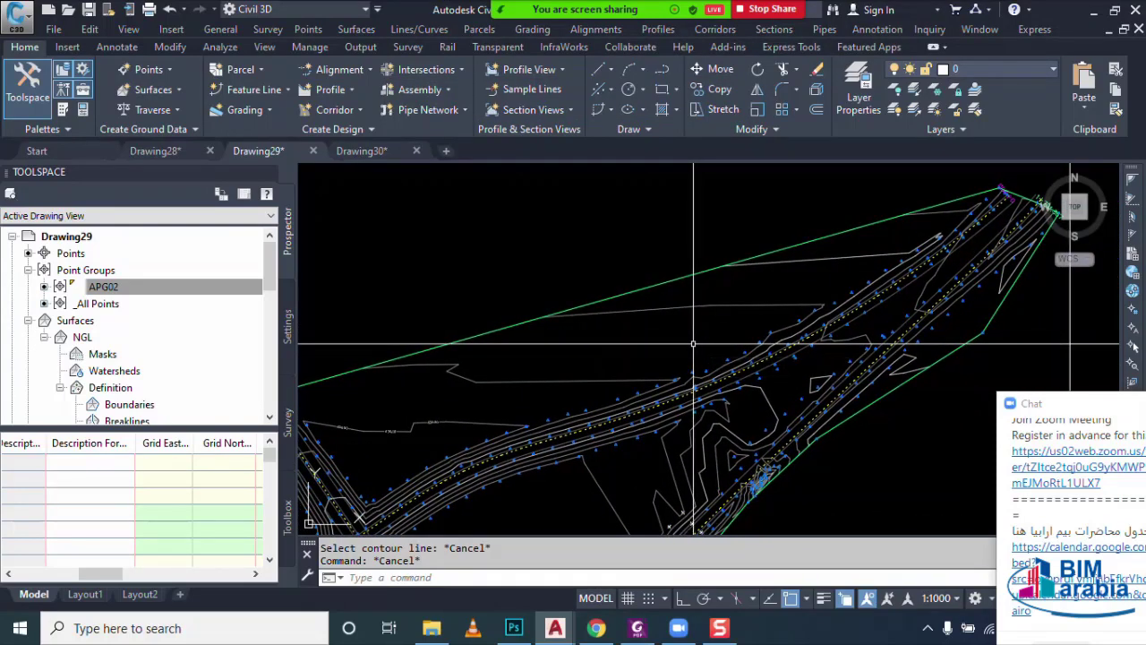
{"action": "mouse_move", "coordinate": [696, 360]}
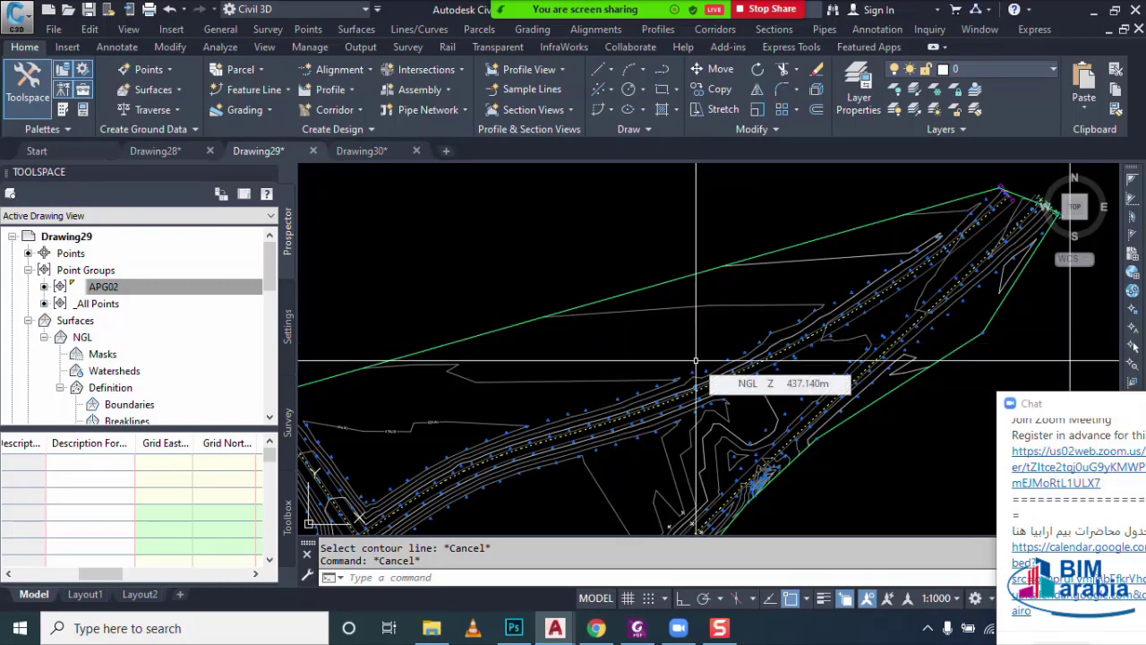
{"action": "scroll", "coordinate": [716, 349], "scroll_direction": "down", "scroll_amount": 3}
{"action": "scroll", "coordinate": [734, 340], "scroll_direction": "down", "scroll_amount": 2}
{"action": "scroll", "coordinate": [748, 336], "scroll_direction": "down", "scroll_amount": 1}
{"action": "scroll", "coordinate": [757, 333], "scroll_direction": "down", "scroll_amount": 3}
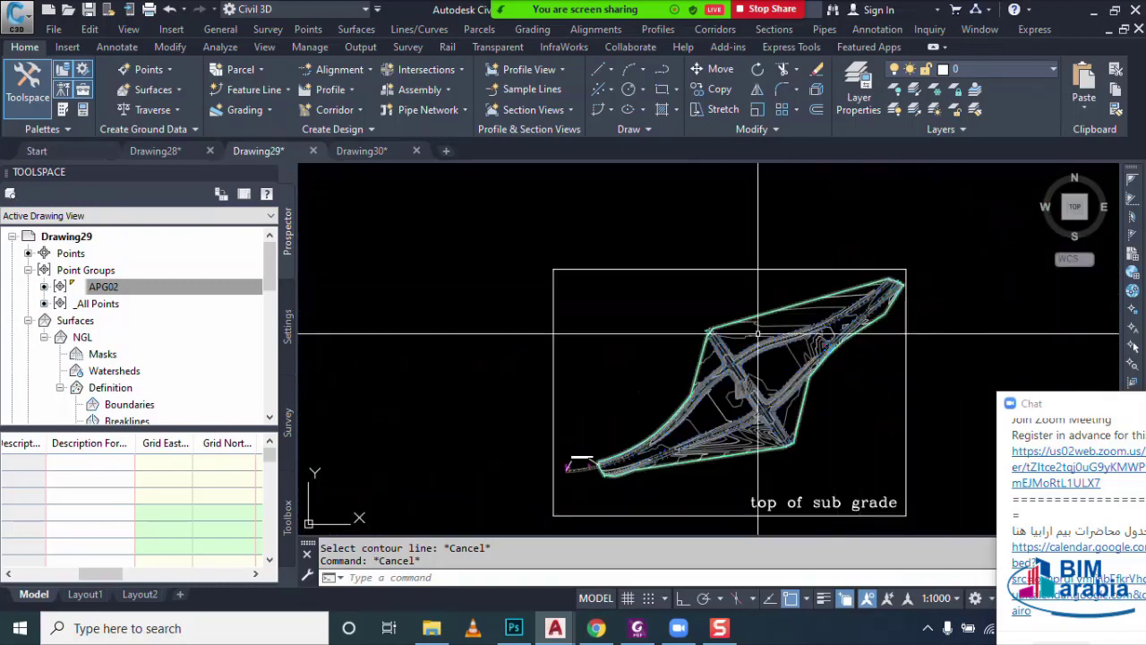
{"action": "scroll", "coordinate": [757, 333], "scroll_direction": "up", "scroll_amount": 5}
{"action": "middle_click_drag", "start_coordinate": [730, 327], "coordinate": [629, 357]}
{"action": "mouse_move", "coordinate": [629, 356]}
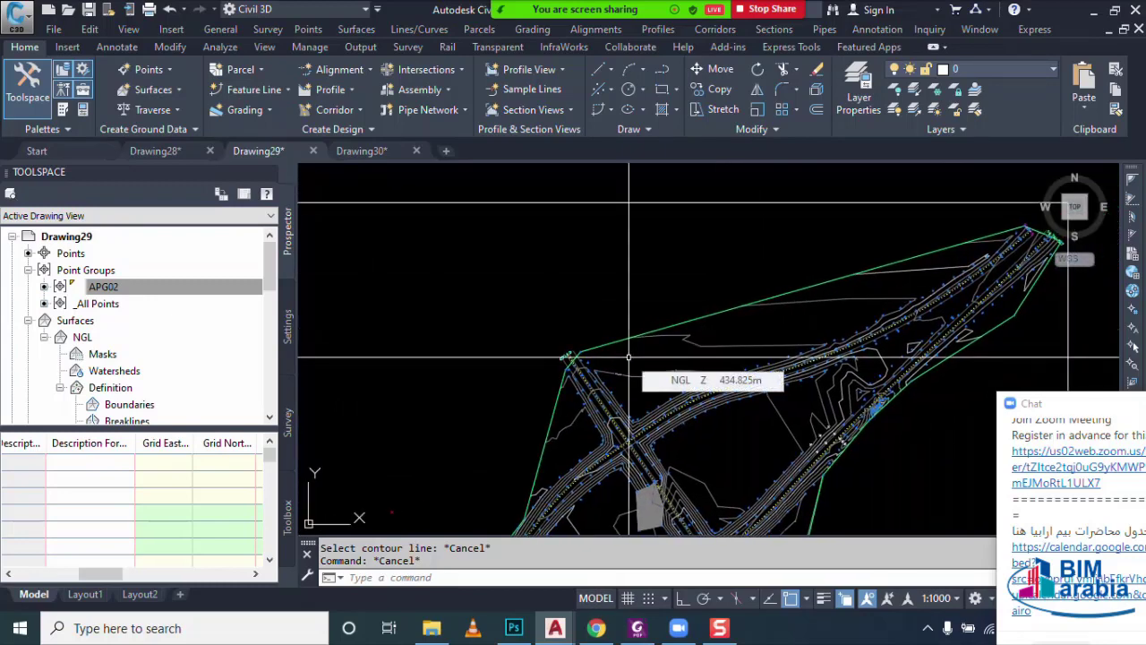
{"action": "middle_click_drag", "start_coordinate": [629, 356], "coordinate": [613, 369]}
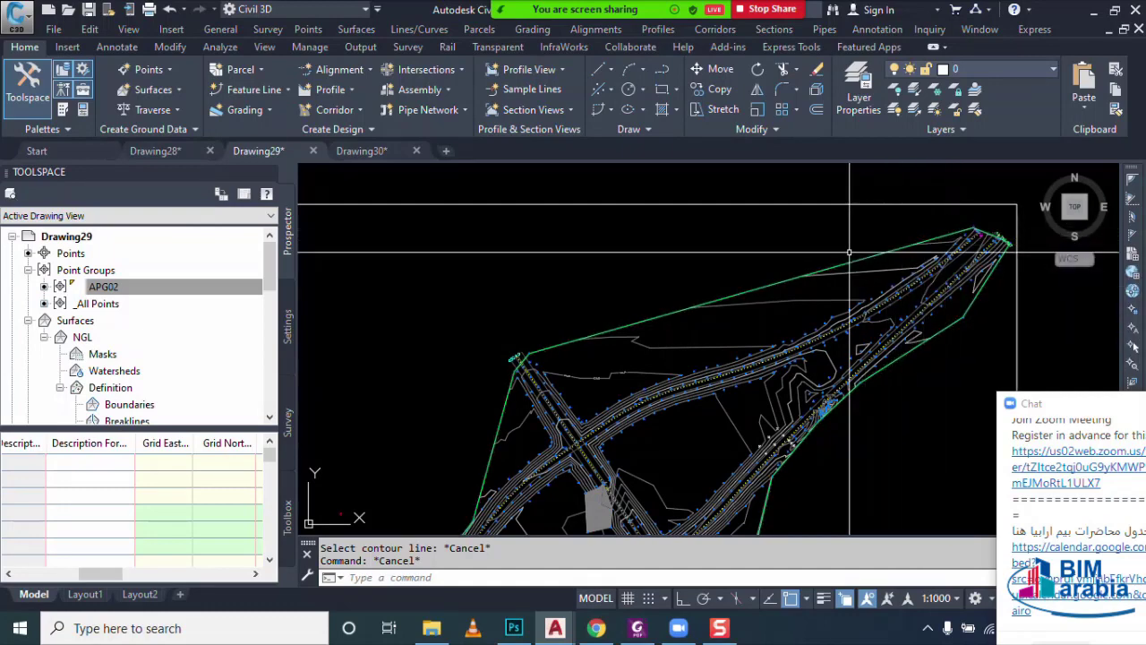
{"action": "left_click", "coordinate": [570, 339]}
{"action": "middle_click_drag", "start_coordinate": [570, 340], "coordinate": [422, 374]}
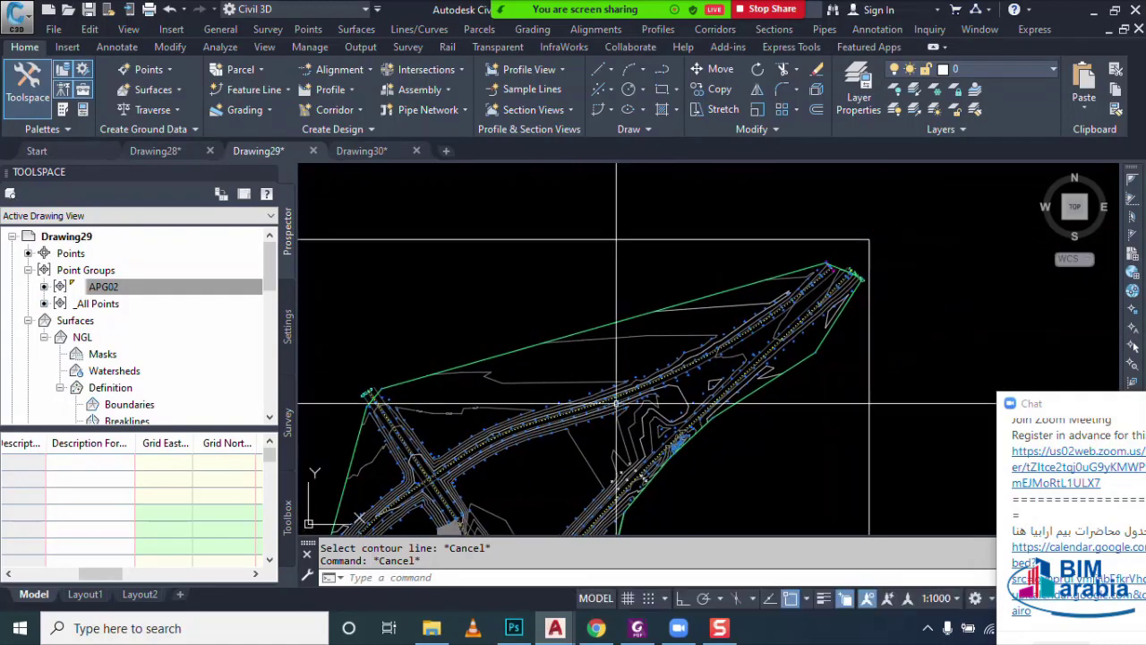
{"action": "scroll", "coordinate": [593, 342], "scroll_direction": "up", "scroll_amount": 2}
{"action": "scroll", "coordinate": [525, 358], "scroll_direction": "up", "scroll_amount": 1}
{"action": "scroll", "coordinate": [525, 358], "scroll_direction": "up", "scroll_amount": 2}
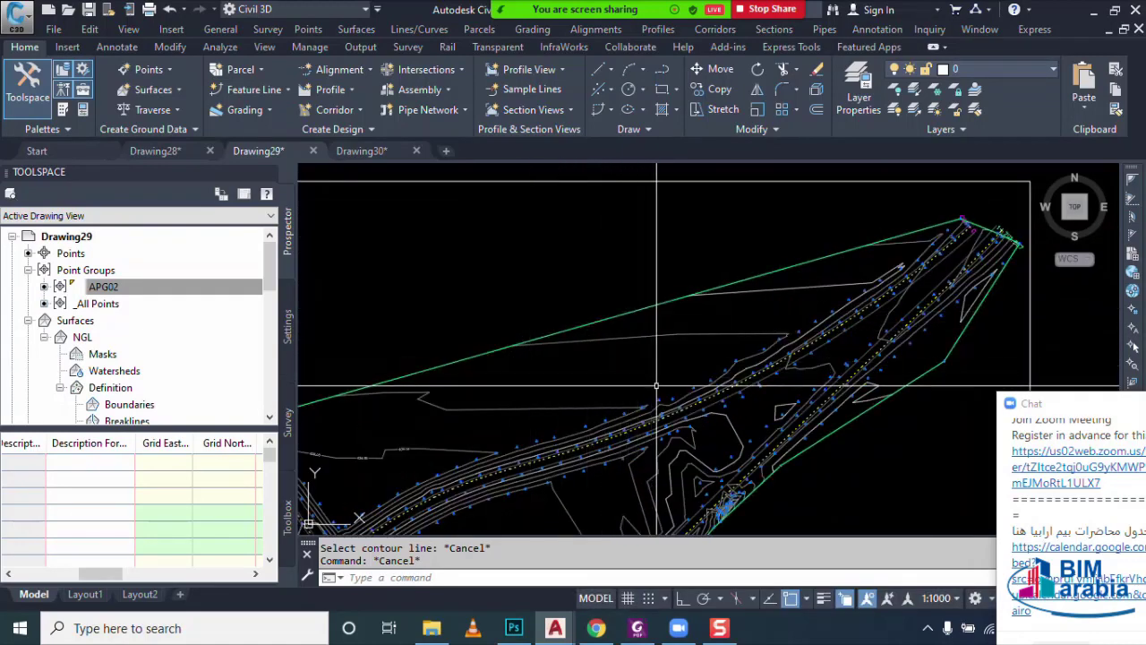
{"action": "scroll", "coordinate": [660, 385], "scroll_direction": "up", "scroll_amount": 2}
{"action": "scroll", "coordinate": [622, 417], "scroll_direction": "up", "scroll_amount": 2}
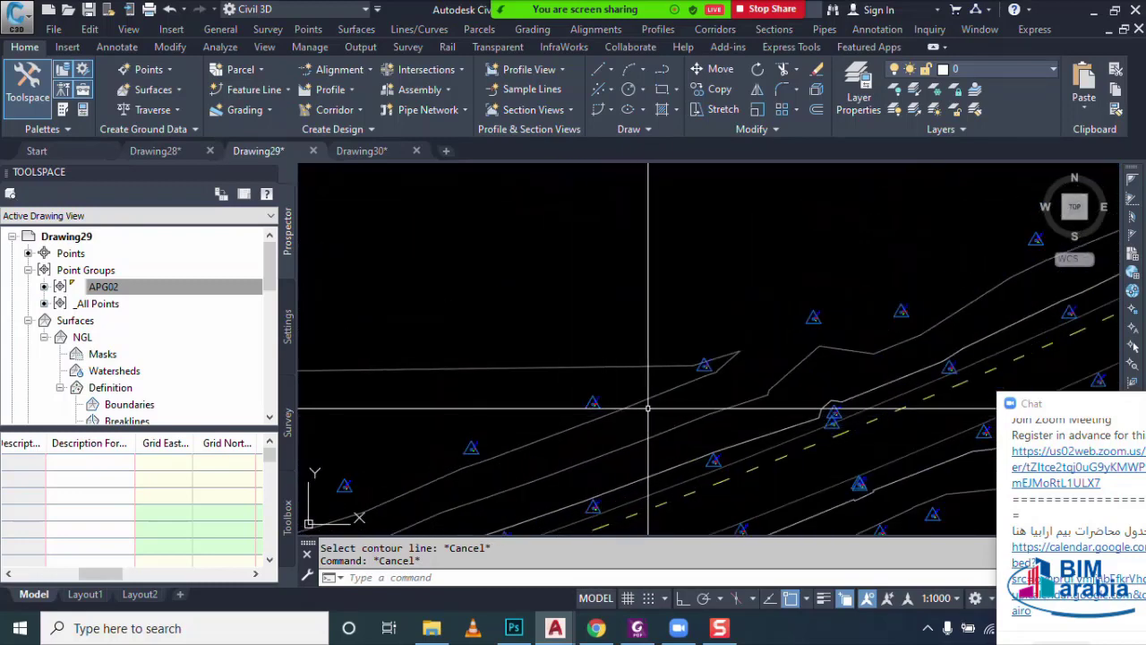
{"action": "scroll", "coordinate": [707, 387], "scroll_direction": "up", "scroll_amount": 2}
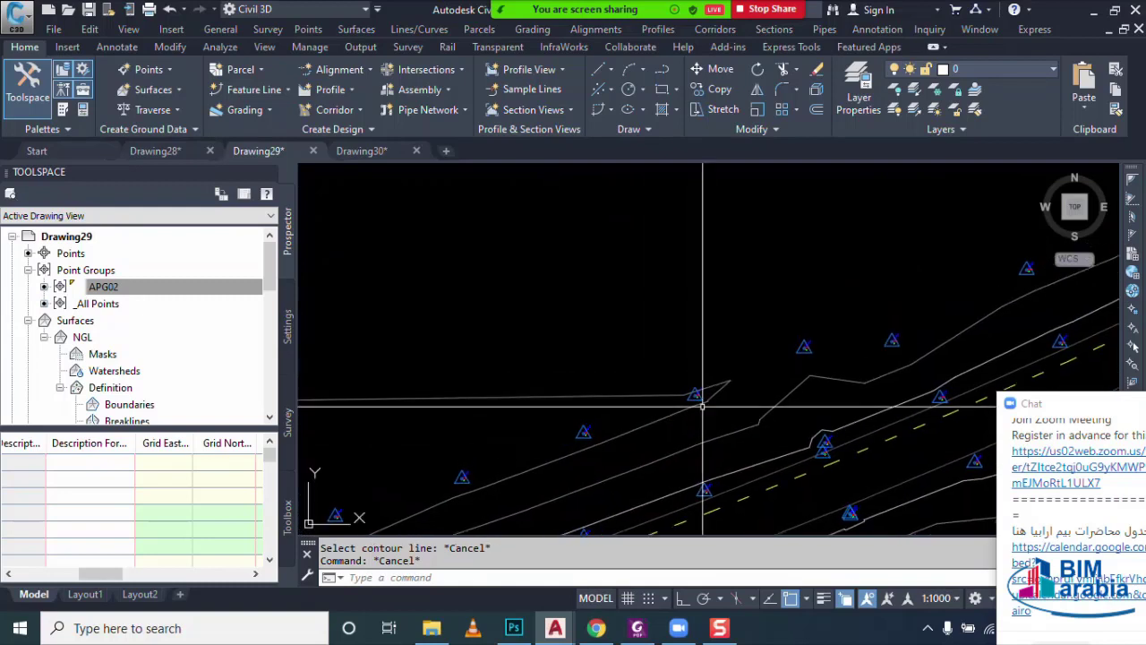
{"action": "scroll", "coordinate": [737, 382], "scroll_direction": "up", "scroll_amount": 2}
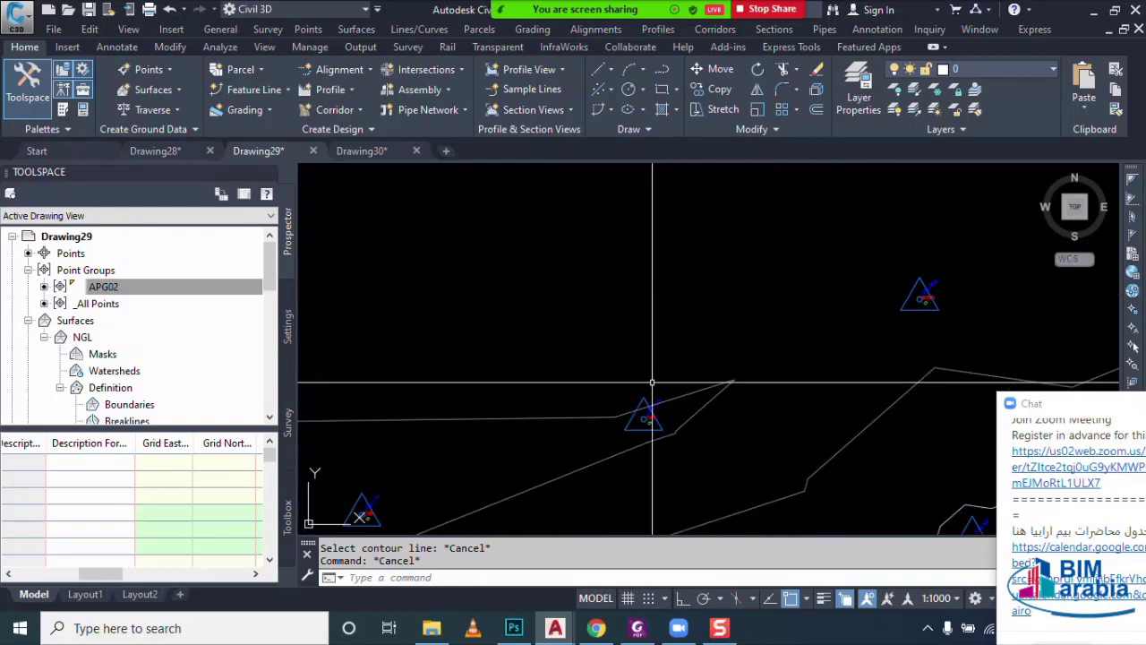
{"action": "scroll", "coordinate": [704, 382], "scroll_direction": "down", "scroll_amount": 1}
{"action": "scroll", "coordinate": [742, 383], "scroll_direction": "down", "scroll_amount": 1}
{"action": "scroll", "coordinate": [751, 382], "scroll_direction": "down", "scroll_amount": 2}
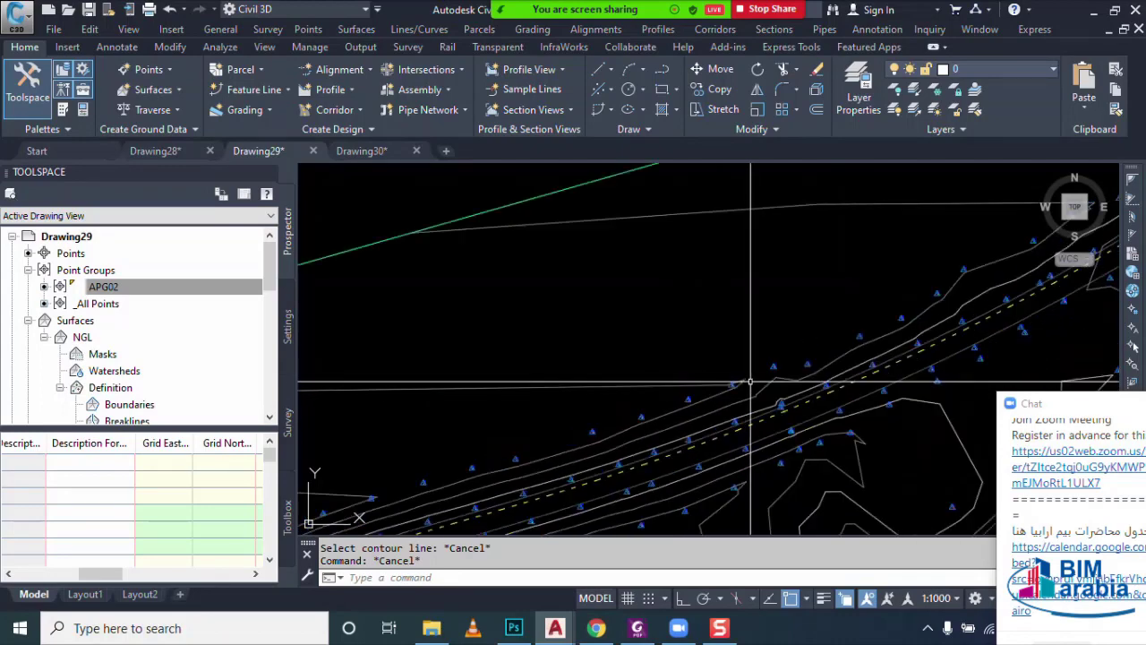
{"action": "scroll", "coordinate": [556, 387], "scroll_direction": "down", "scroll_amount": 2}
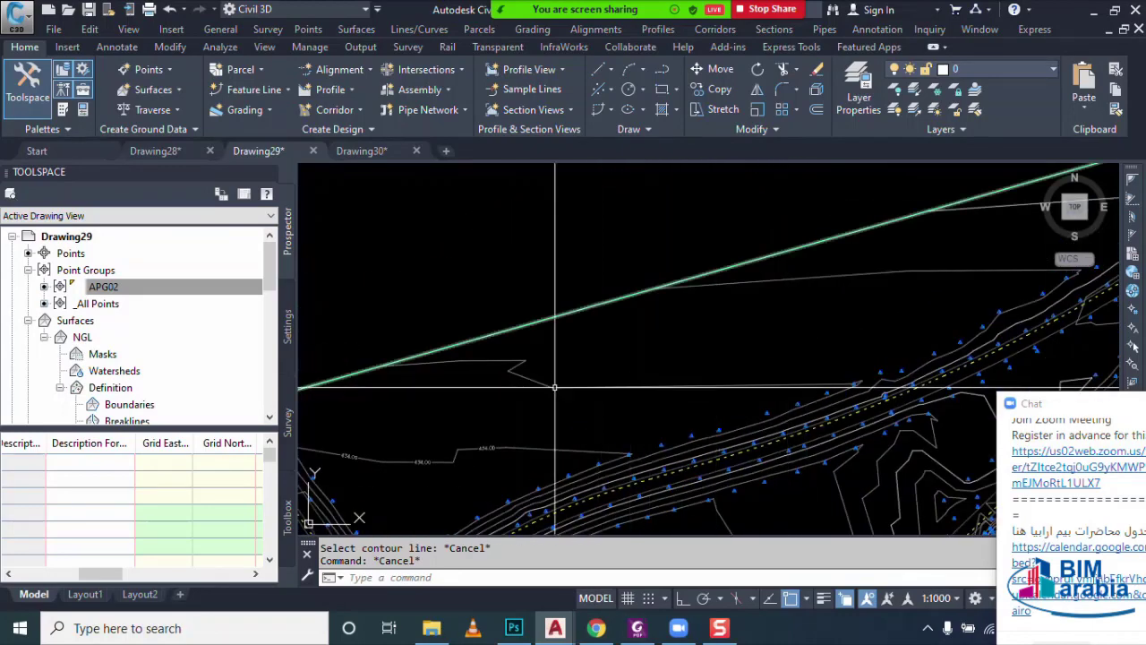
{"action": "scroll", "coordinate": [591, 363], "scroll_direction": "down", "scroll_amount": 2}
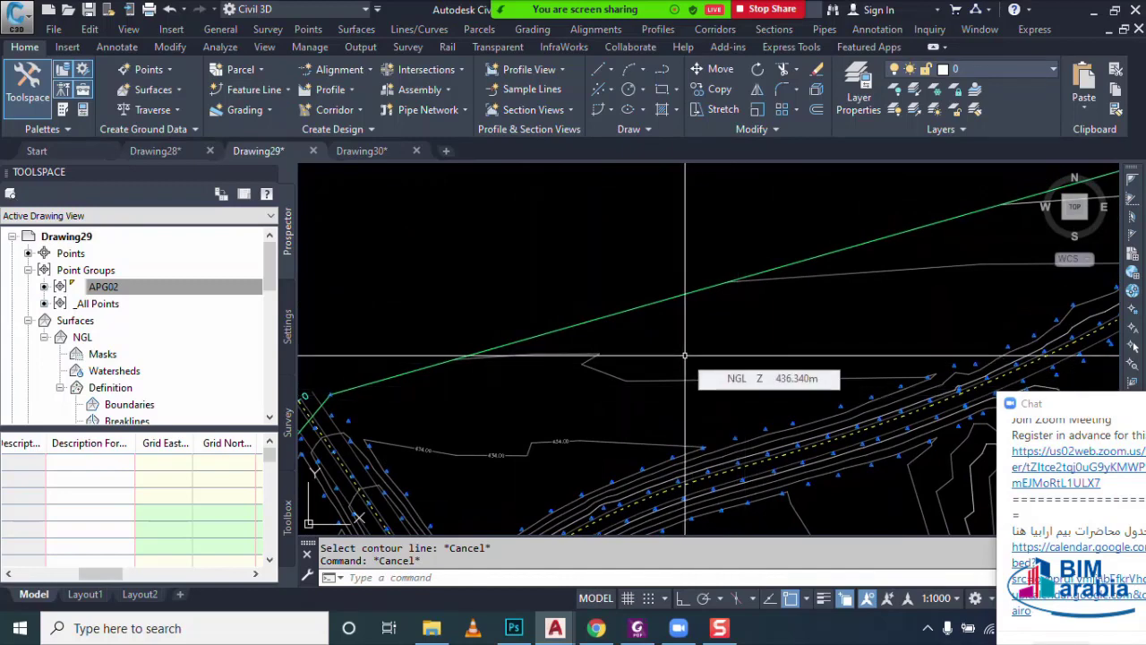
{"action": "scroll", "coordinate": [672, 363], "scroll_direction": "down", "scroll_amount": 2}
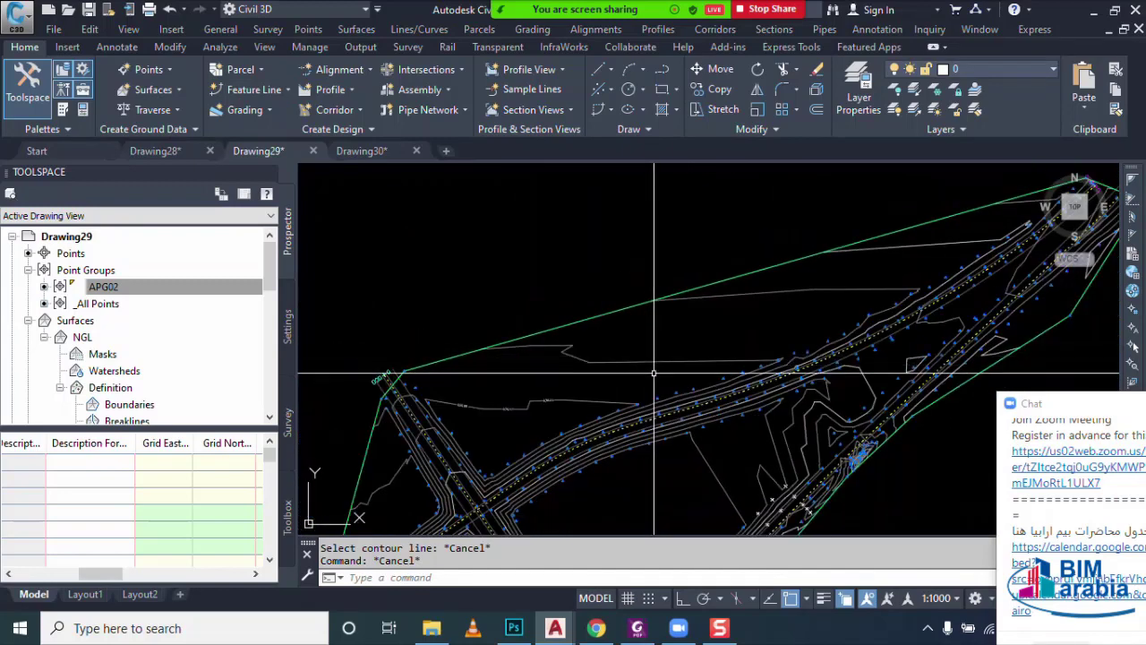
{"action": "left_click", "coordinate": [596, 353]}
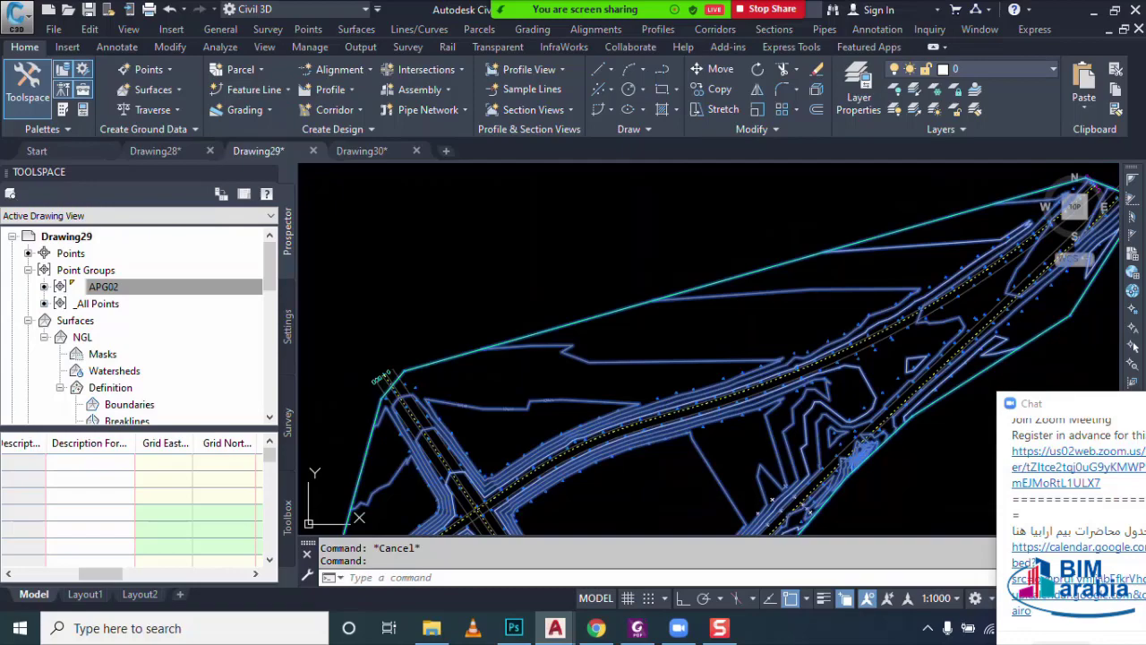
- In NGL's Surface Properties, set the surface style to Contours and Triangles
{"action": "right_click", "coordinate": [608, 337]}
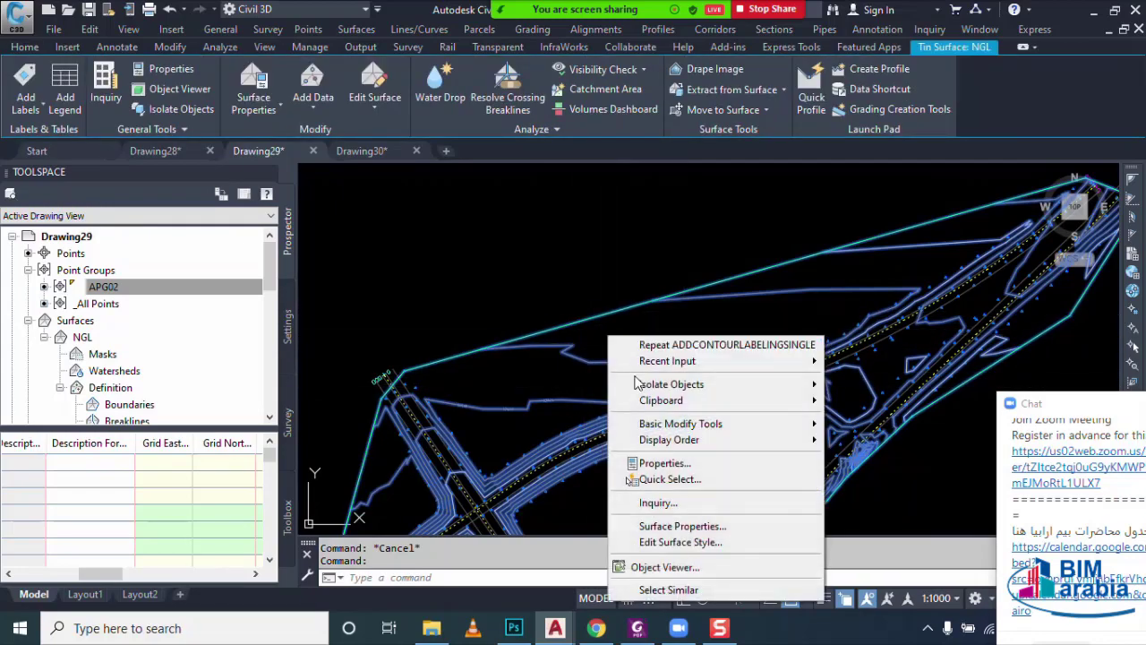
{"action": "left_click", "coordinate": [703, 527]}
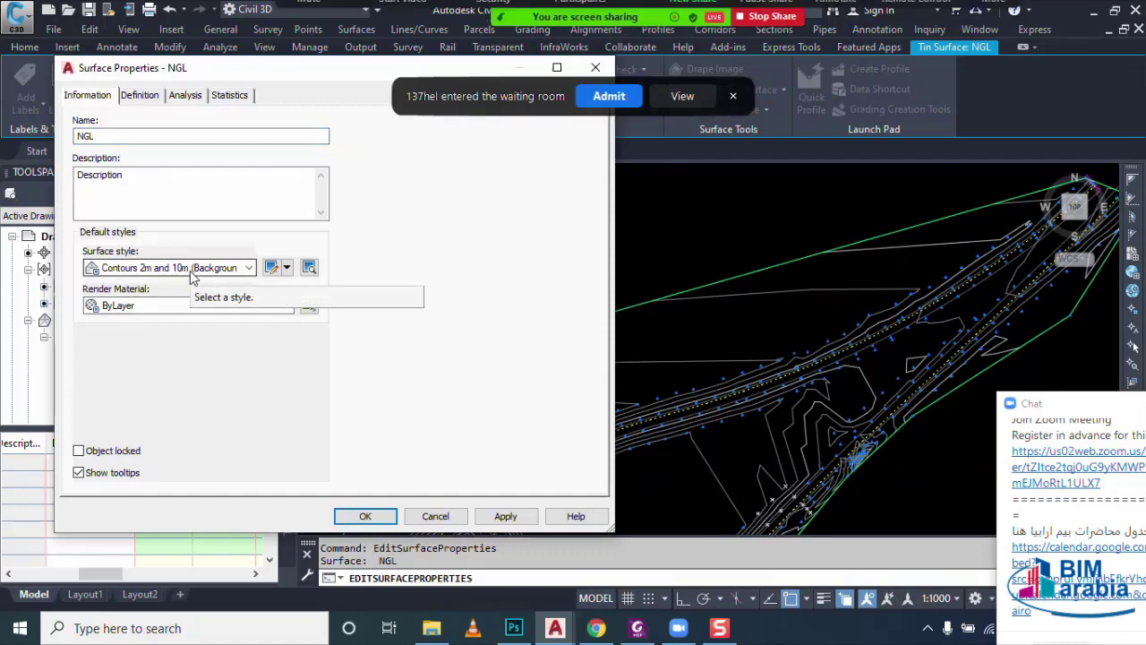
{"action": "left_click", "coordinate": [190, 268]}
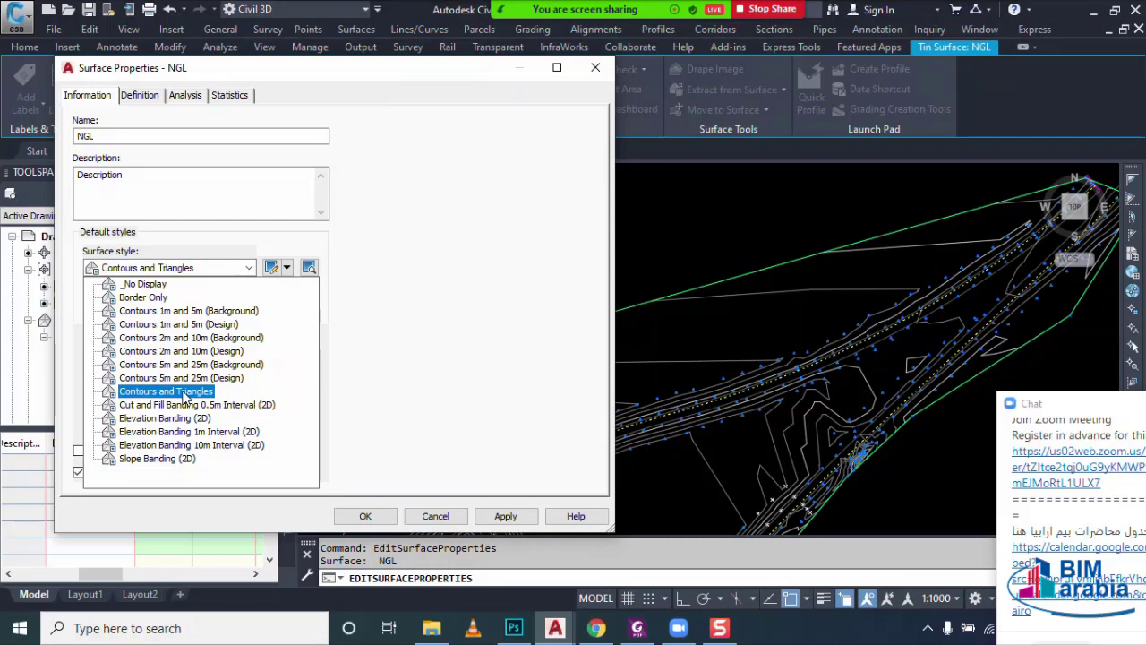
{"action": "left_click", "coordinate": [186, 392]}
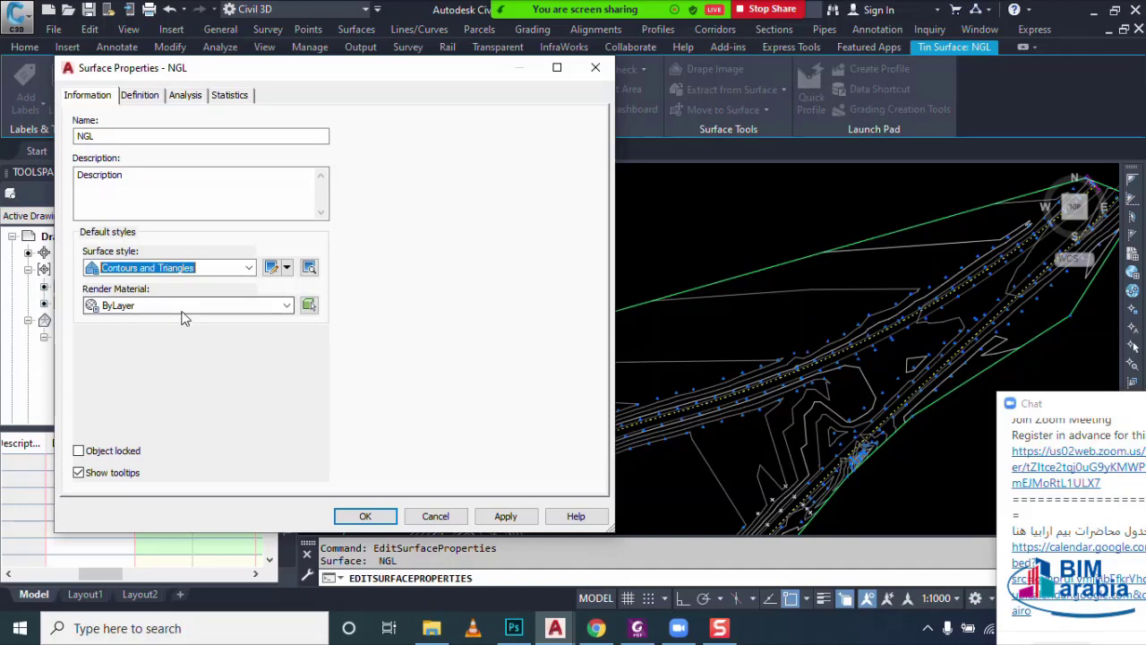
{"action": "left_click", "coordinate": [365, 517]}
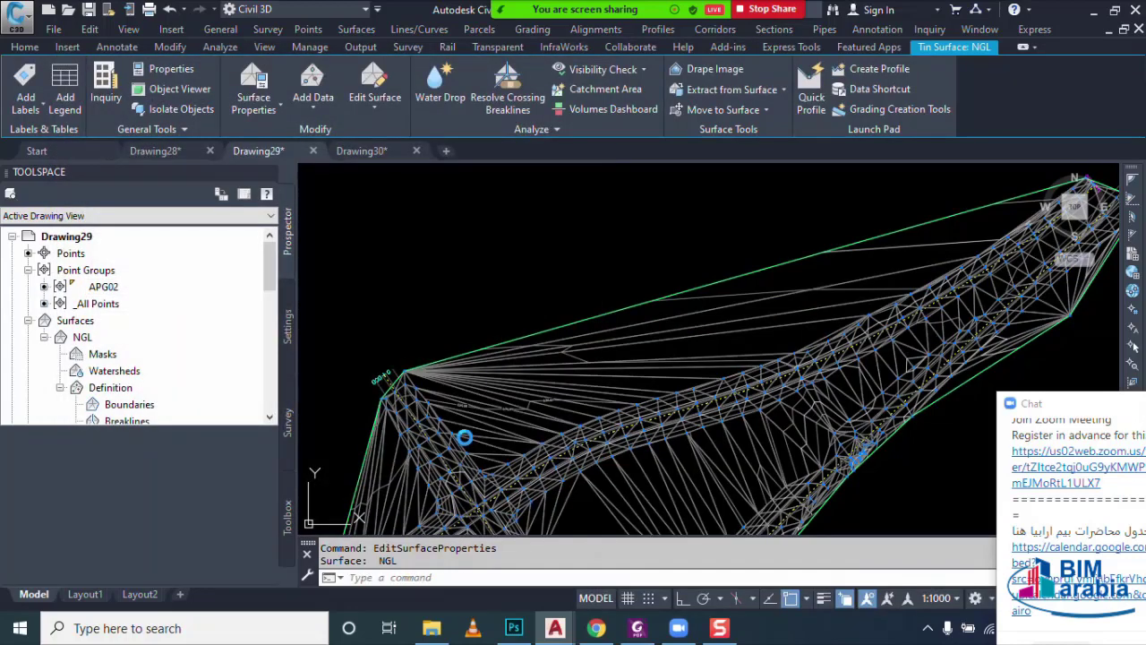
{"action": "mouse_move", "coordinate": [464, 437]}
{"action": "middle_mouse_down"}
{"action": "mouse_move", "coordinate": [534, 343]}
{"action": "mouse_move", "coordinate": [534, 387]}
{"action": "middle_mouse_up"}
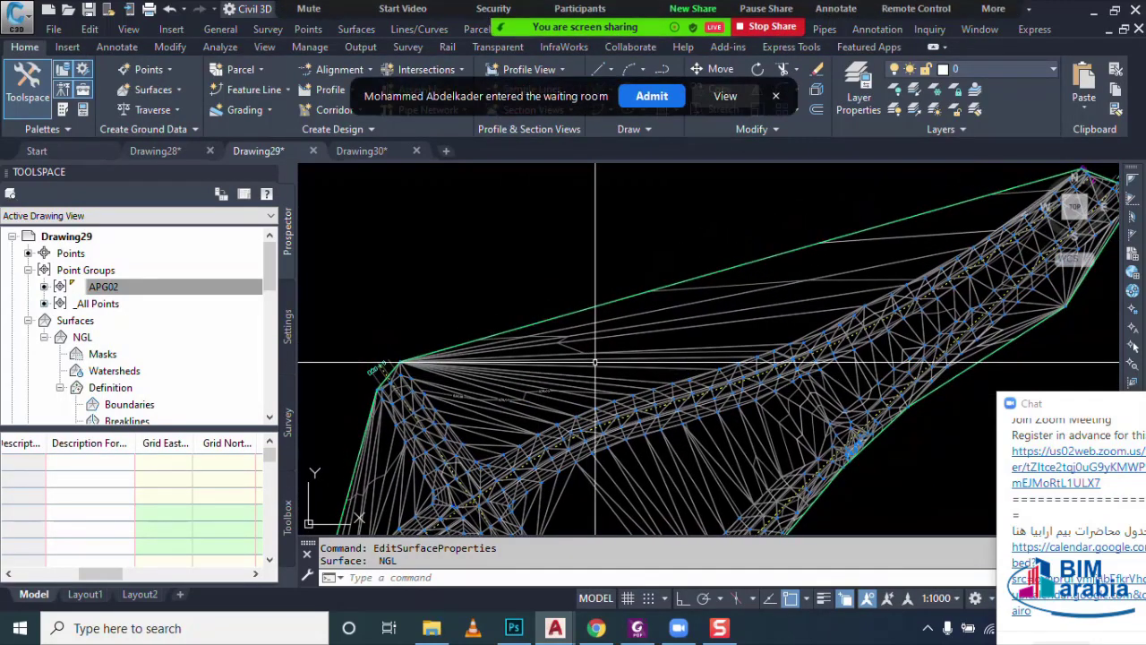
- Select the NGL surface and start the Delete Line surface edit
{"action": "left_click", "coordinate": [594, 363]}
{"action": "left_click", "coordinate": [328, 403]}
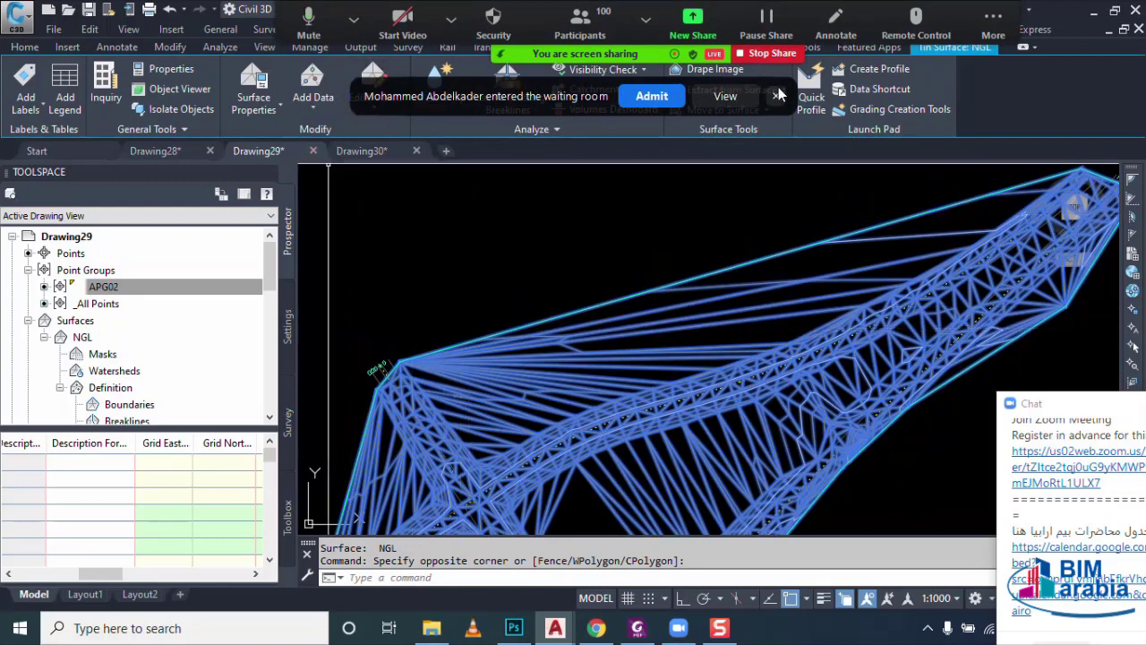
{"action": "left_click", "coordinate": [387, 99]}
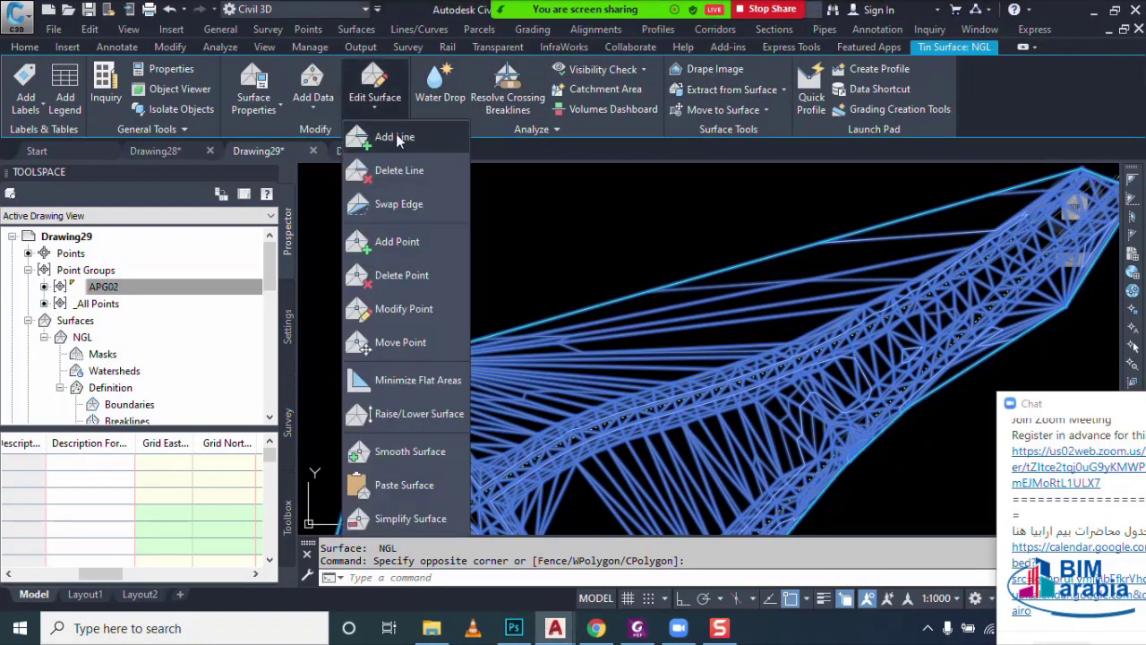
{"action": "left_click", "coordinate": [400, 170]}
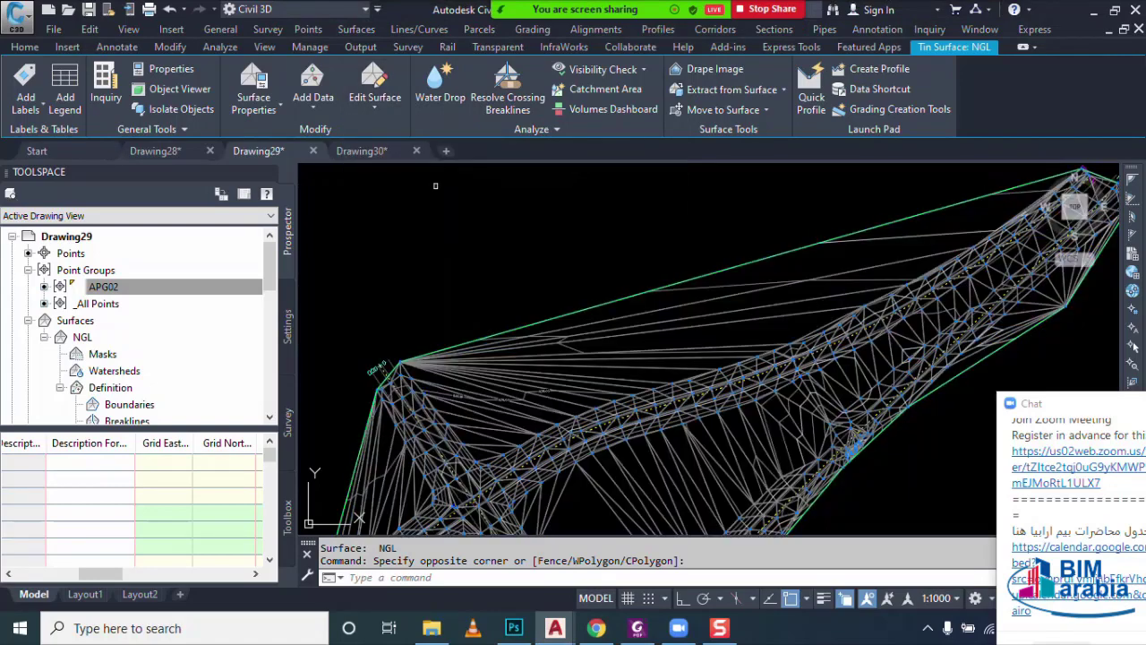
- Crossing-select the first 9 long boundary triangle edges for deletion
{"action": "scroll", "coordinate": [678, 312], "scroll_direction": "up", "scroll_amount": 2}
{"action": "left_click", "coordinate": [613, 262]}
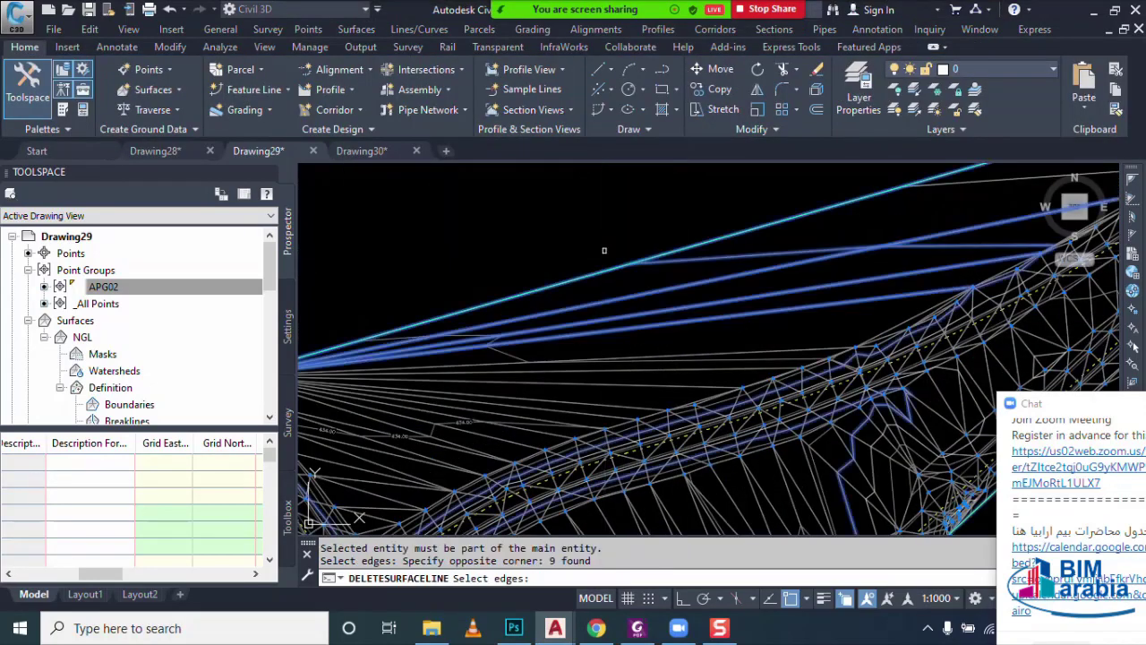
{"action": "scroll", "coordinate": [591, 305], "scroll_direction": "down", "scroll_amount": 2}
{"action": "scroll", "coordinate": [501, 345], "scroll_direction": "down", "scroll_amount": 2}
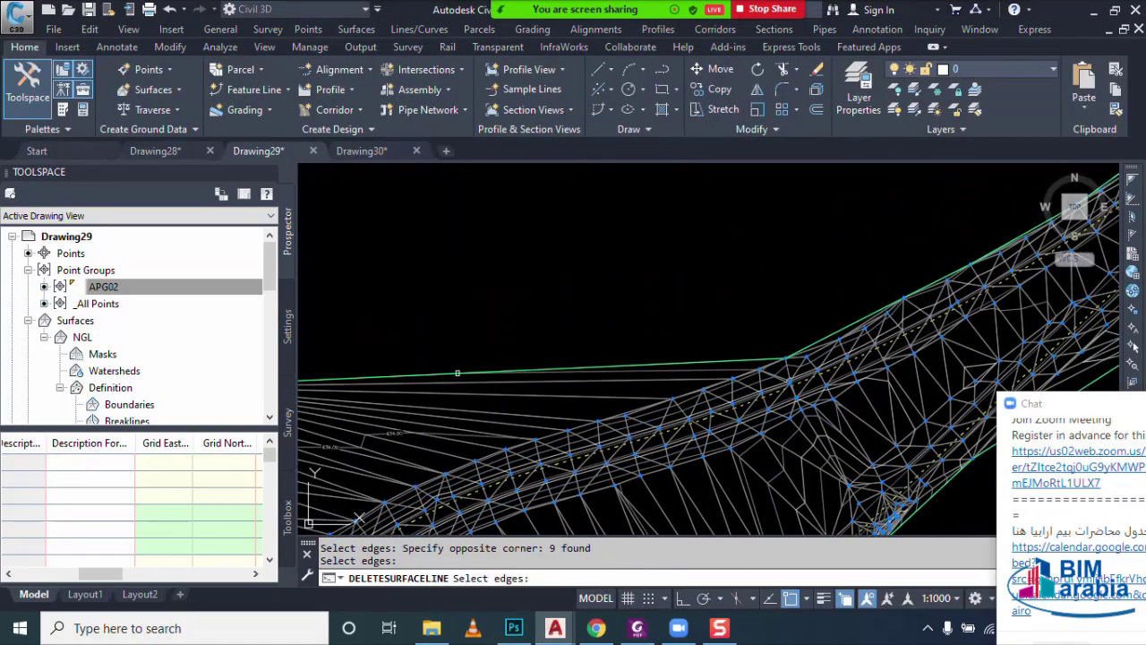
{"action": "scroll", "coordinate": [458, 370], "scroll_direction": "down", "scroll_amount": 2}
{"action": "scroll", "coordinate": [502, 359], "scroll_direction": "up", "scroll_amount": 1}
{"action": "scroll", "coordinate": [678, 327], "scroll_direction": "up", "scroll_amount": 2}
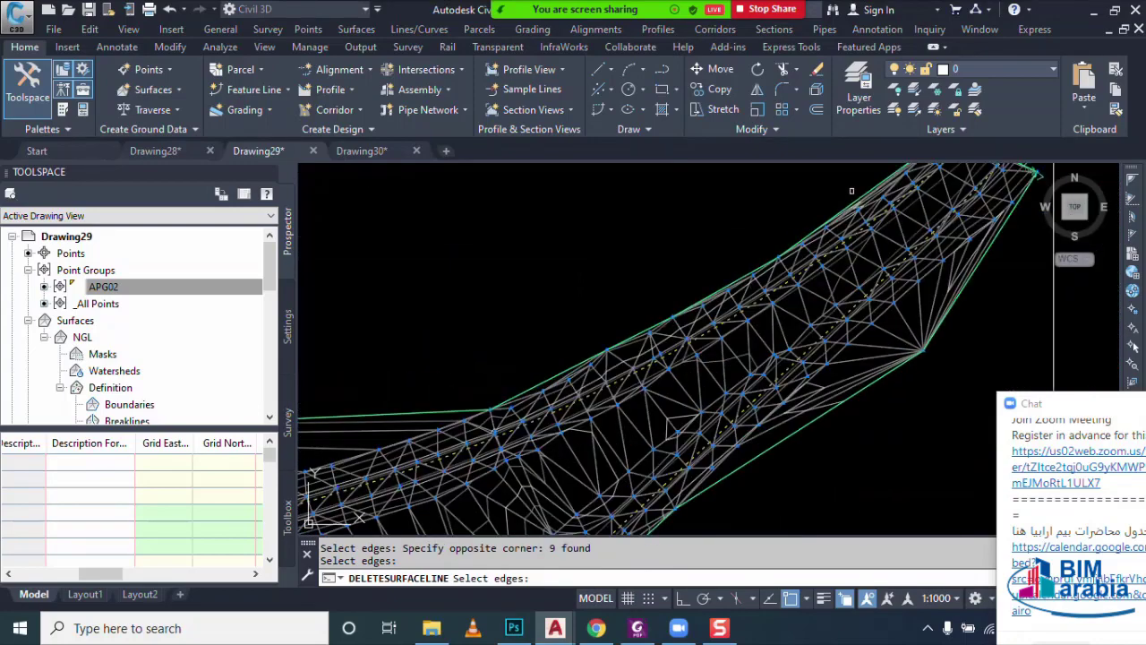
{"action": "scroll", "coordinate": [768, 256], "scroll_direction": "down", "scroll_amount": 2}
{"action": "scroll", "coordinate": [650, 333], "scroll_direction": "up", "scroll_amount": 1}
{"action": "scroll", "coordinate": [707, 313], "scroll_direction": "up", "scroll_amount": 1}
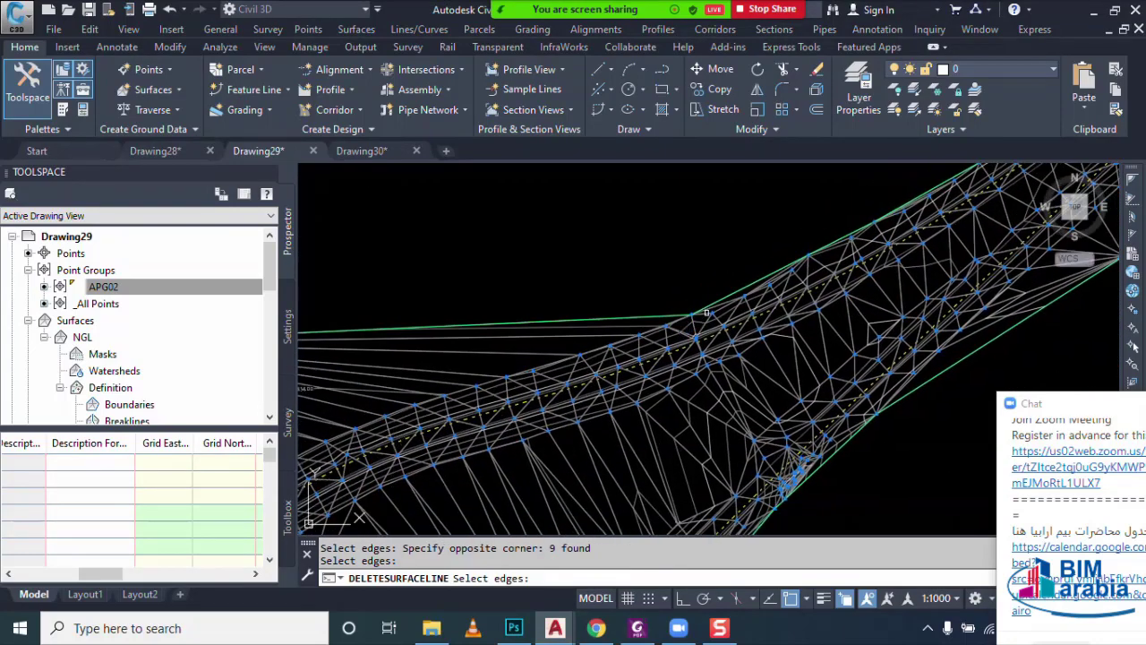
{"action": "scroll", "coordinate": [568, 361], "scroll_direction": "up", "scroll_amount": 1}
{"action": "scroll", "coordinate": [525, 281], "scroll_direction": "up", "scroll_amount": 1}
- Window-select more long edges: seven, nineteen fan-shaped, another group, then two more
{"action": "left_click", "coordinate": [523, 282]}
{"action": "left_click", "coordinate": [497, 330]}
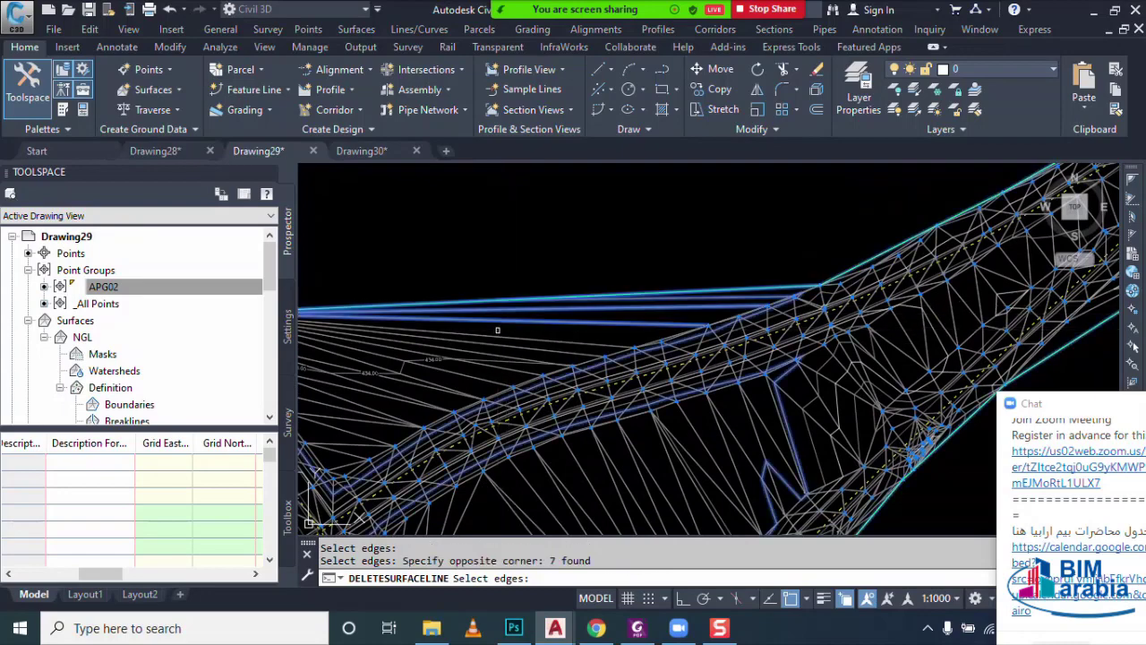
{"action": "scroll", "coordinate": [568, 345], "scroll_direction": "down", "scroll_amount": 1}
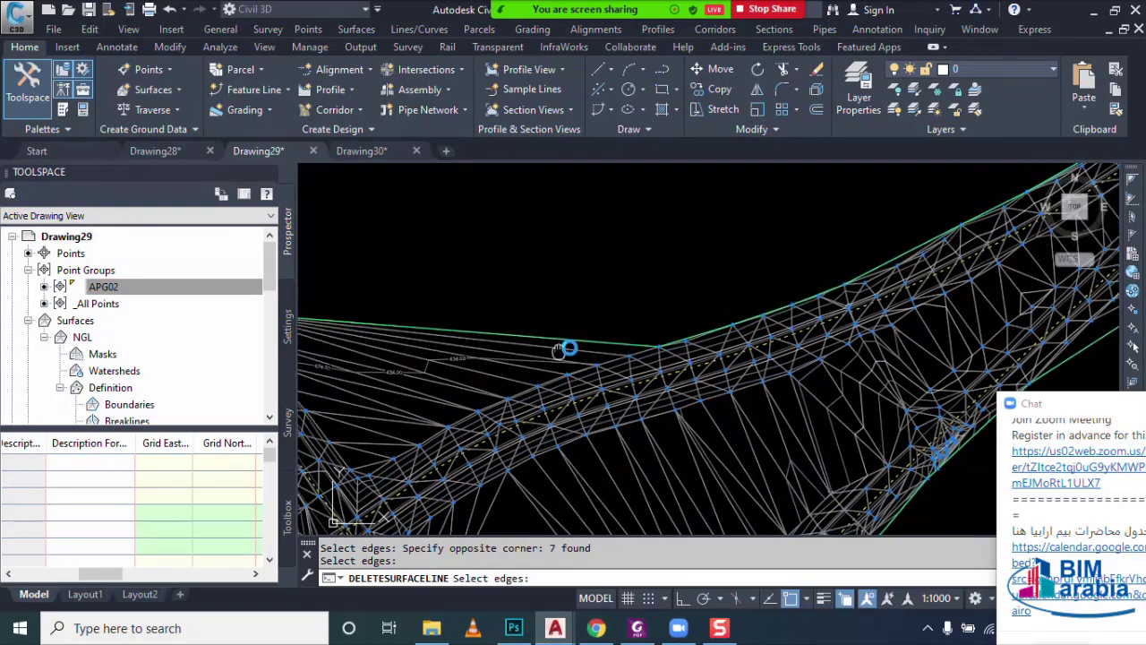
{"action": "scroll", "coordinate": [568, 346], "scroll_direction": "down", "scroll_amount": 1}
{"action": "left_click", "coordinate": [623, 275]}
{"action": "left_click", "coordinate": [602, 310]}
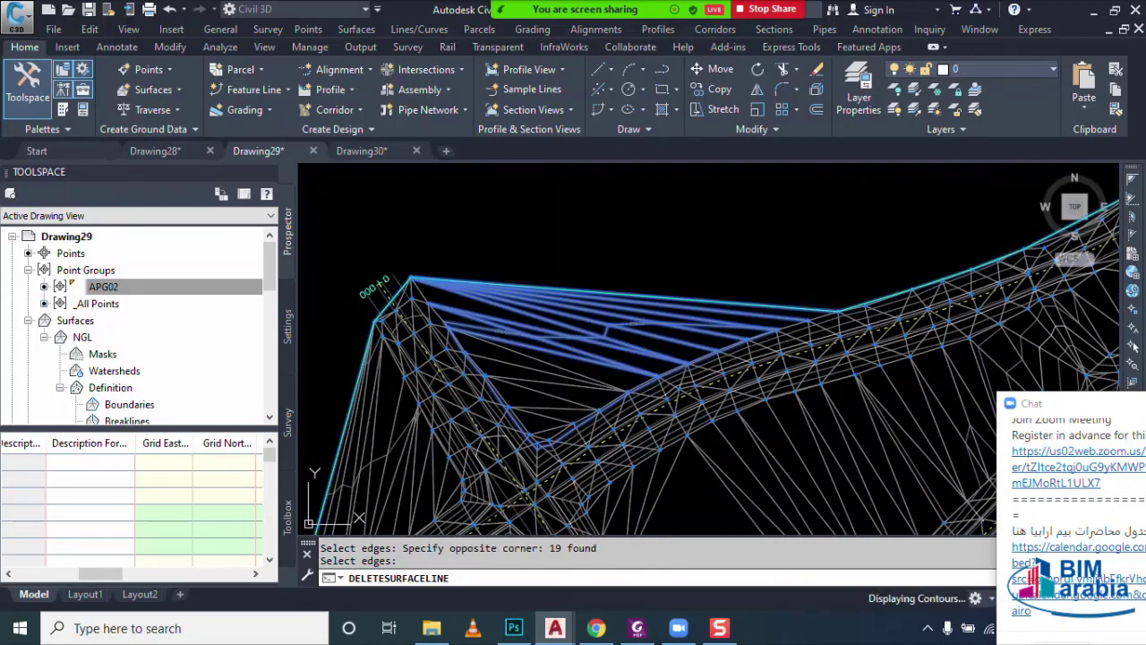
{"action": "scroll", "coordinate": [577, 289], "scroll_direction": "up", "scroll_amount": 3}
{"action": "left_click", "coordinate": [578, 289]}
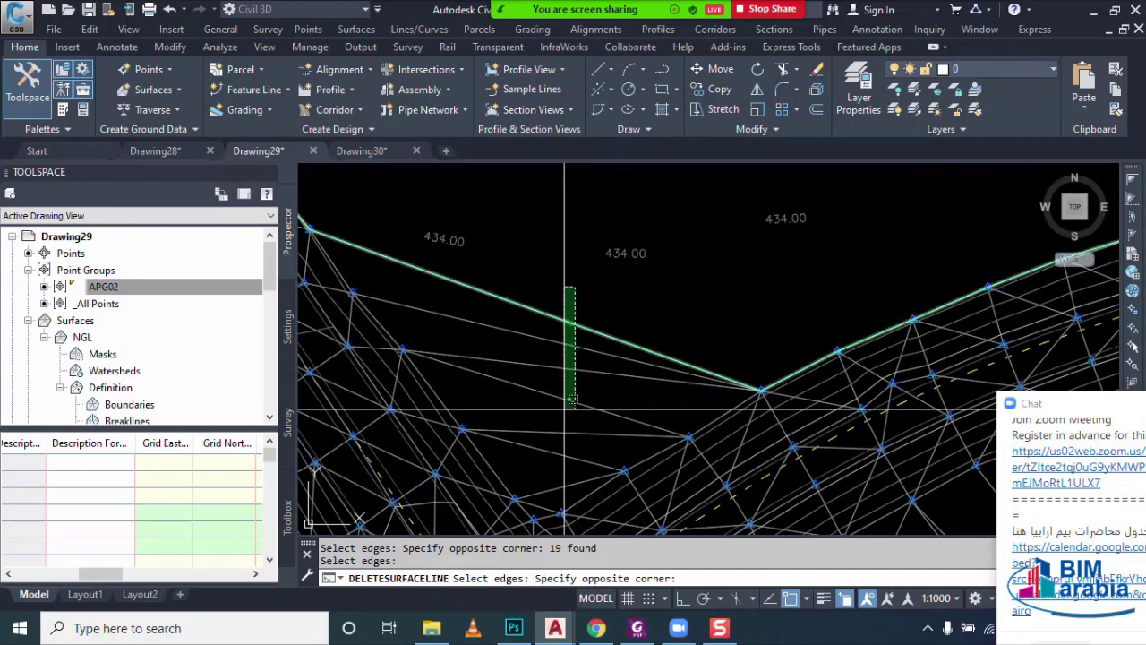
{"action": "left_click", "coordinate": [559, 483]}
{"action": "left_click", "coordinate": [548, 491]}
{"action": "scroll", "coordinate": [532, 409], "scroll_direction": "down", "scroll_amount": 2}
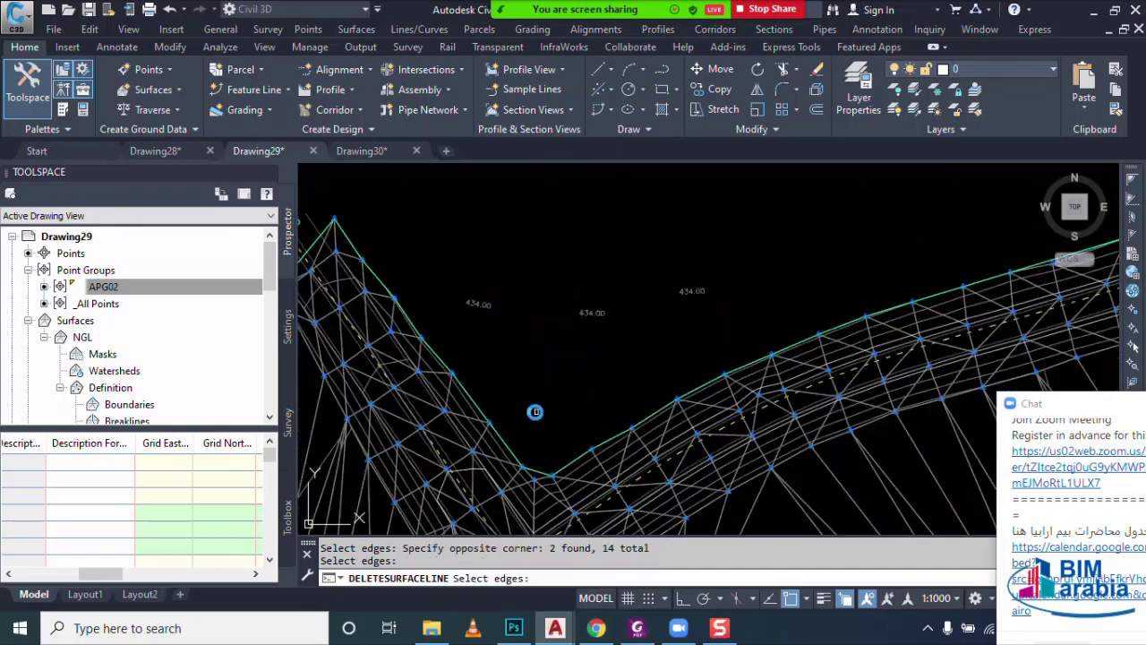
{"action": "scroll", "coordinate": [618, 387], "scroll_direction": "down", "scroll_amount": 2}
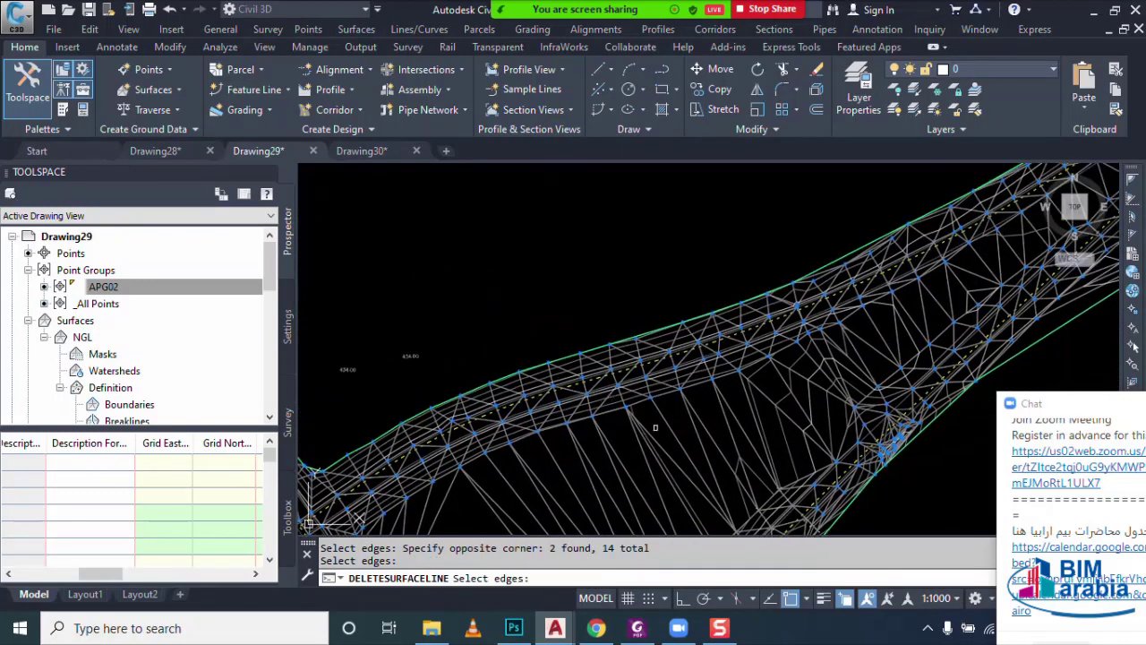
- End the edge deletion and zoom to review the trimmed boundary
{"action": "key", "text": "Escape"}
{"action": "scroll", "coordinate": [532, 423], "scroll_direction": "up", "scroll_amount": 3}
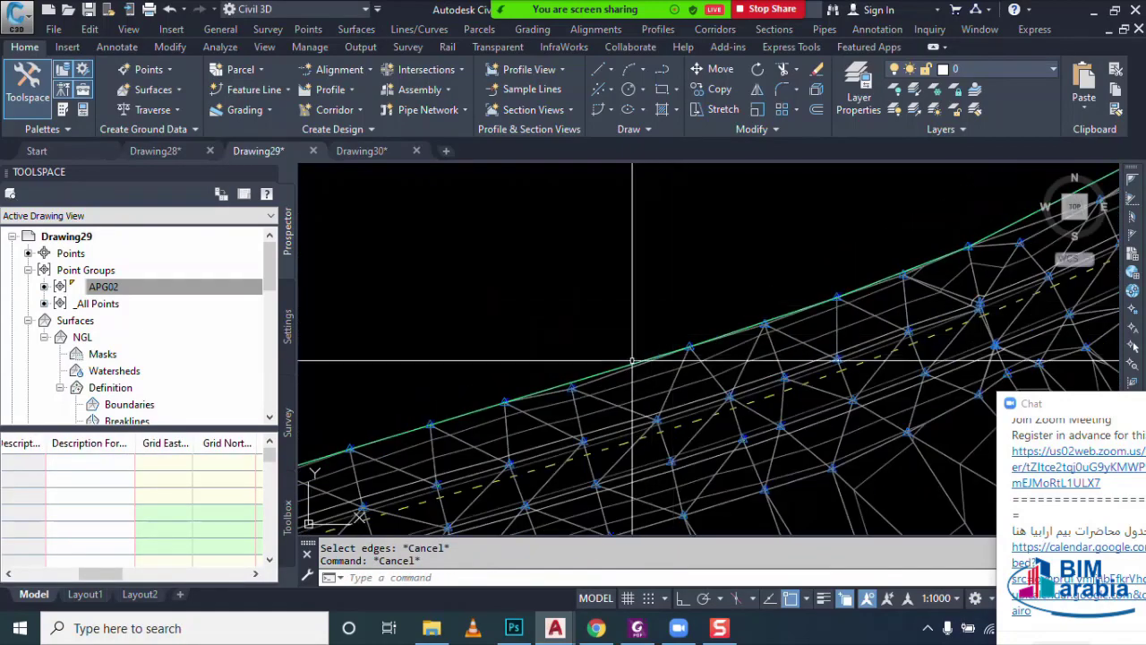
{"action": "scroll", "coordinate": [532, 423], "scroll_direction": "up", "scroll_amount": 2}
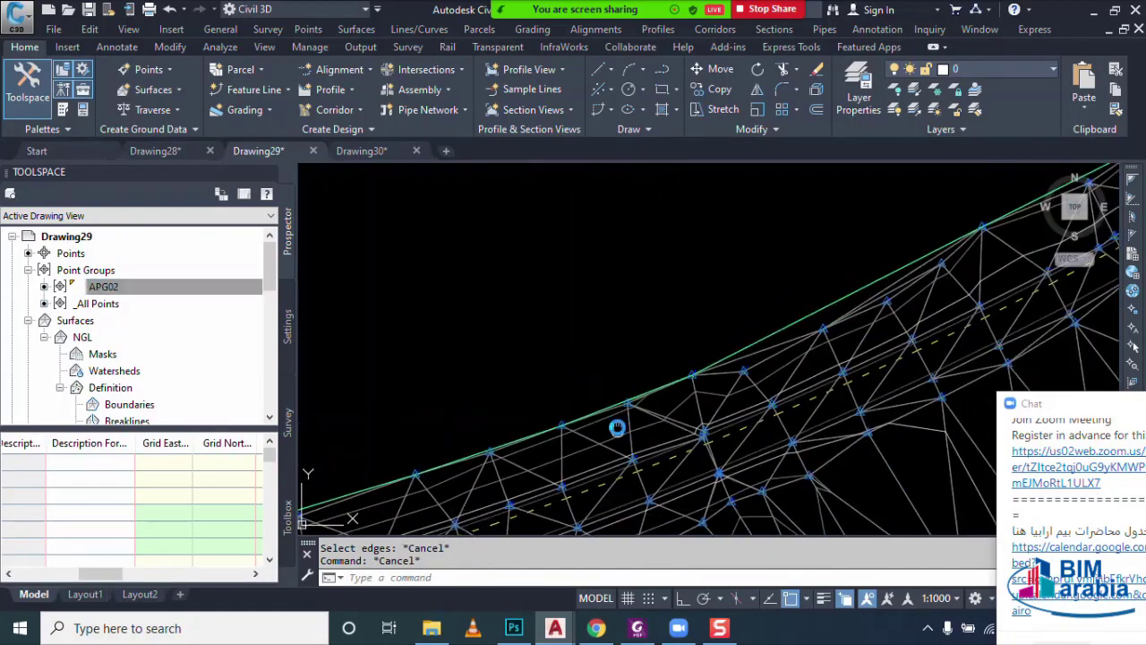
{"action": "scroll", "coordinate": [669, 379], "scroll_direction": "down", "scroll_amount": 1}
{"action": "scroll", "coordinate": [669, 380], "scroll_direction": "down", "scroll_amount": 2}
{"action": "scroll", "coordinate": [704, 343], "scroll_direction": "up", "scroll_amount": 2}
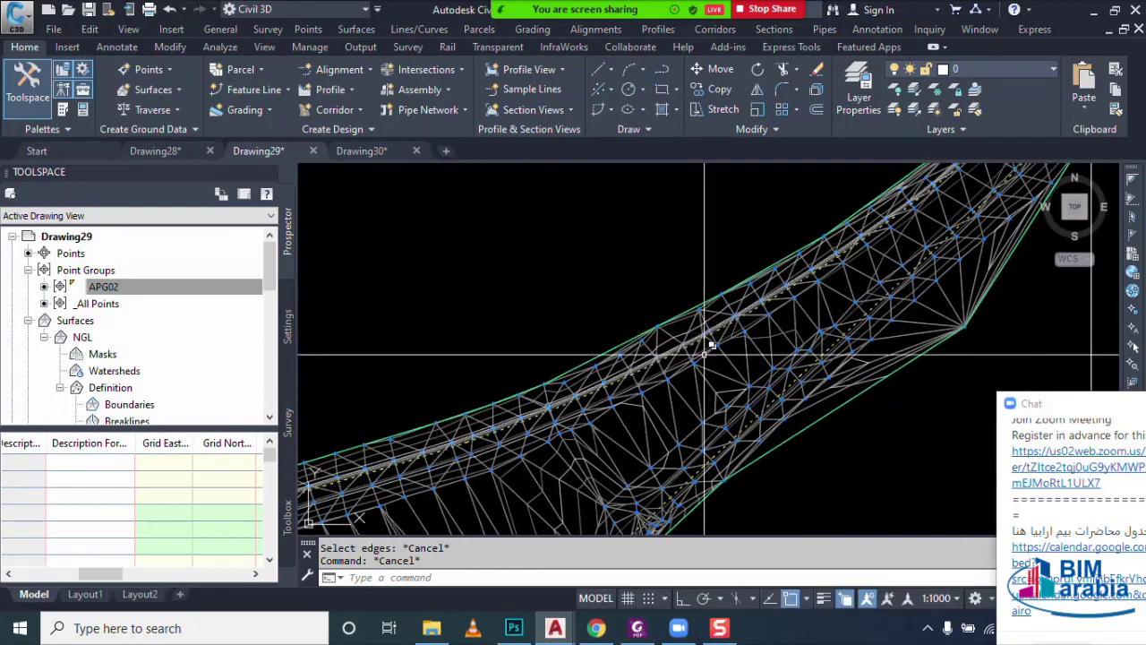
- Select the NGL surface, bring up its actions, then dismiss and clear the selection
{"action": "middle_click_drag", "start_coordinate": [704, 343], "coordinate": [716, 382]}
{"action": "left_click", "coordinate": [716, 382]}
{"action": "left_click", "coordinate": [750, 348]}
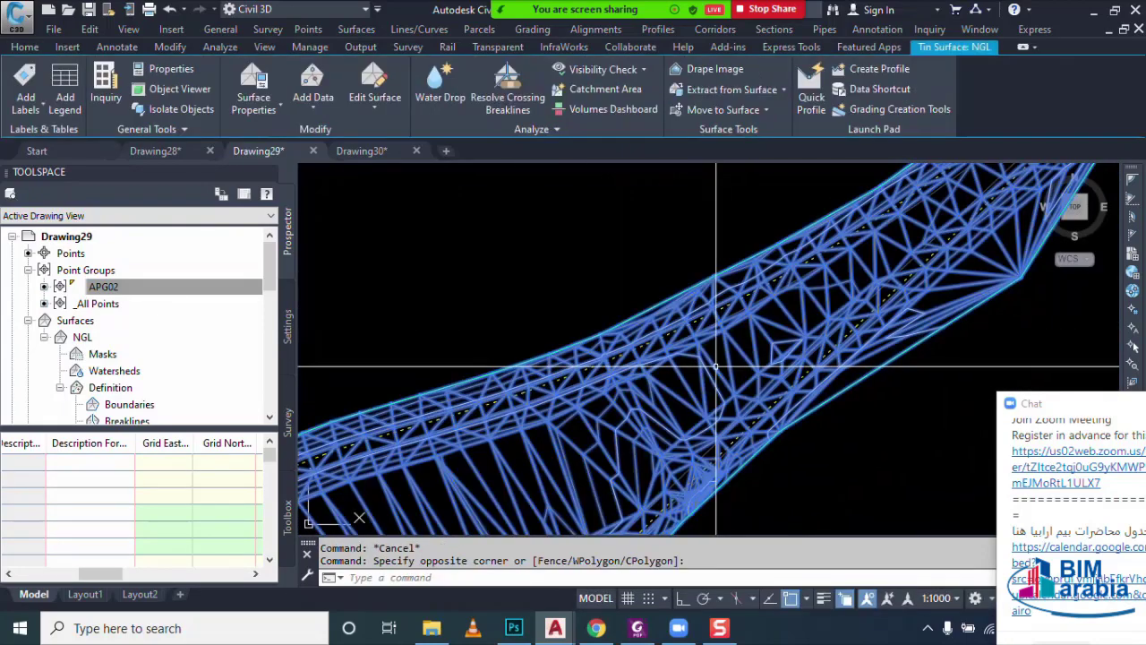
{"action": "right_click", "coordinate": [729, 358]}
{"action": "key", "text": "Escape"}
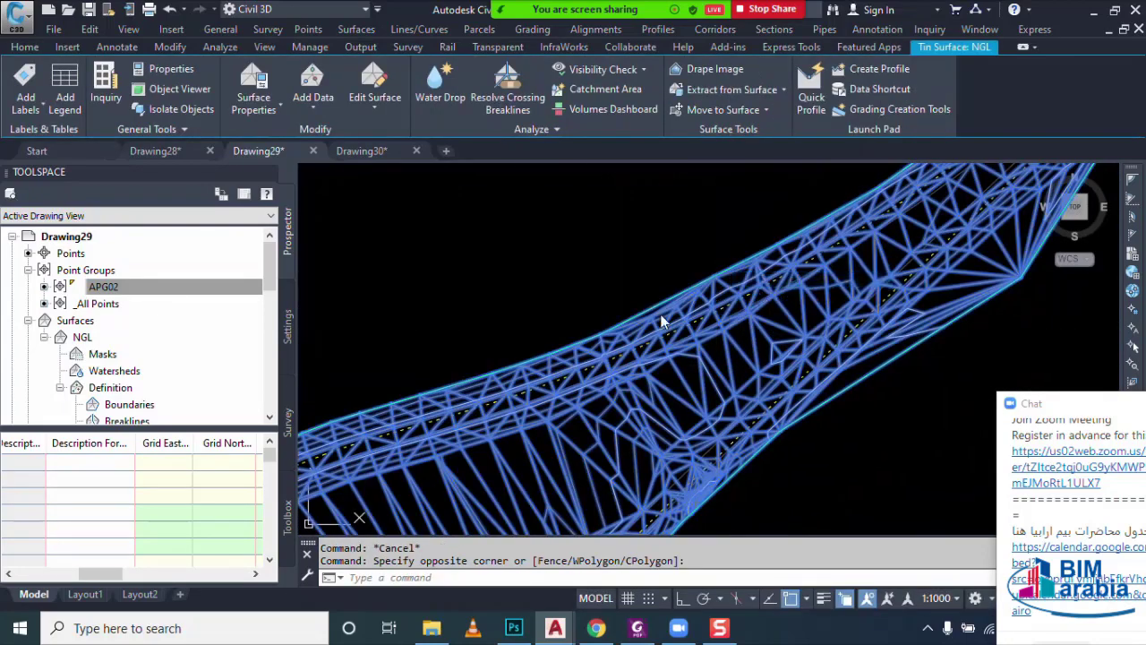
{"action": "key", "text": "Escape"}
- Switch NGL to the Contours 2m and 10m (Background) style and clear the selection
{"action": "double_click", "coordinate": [569, 333]}
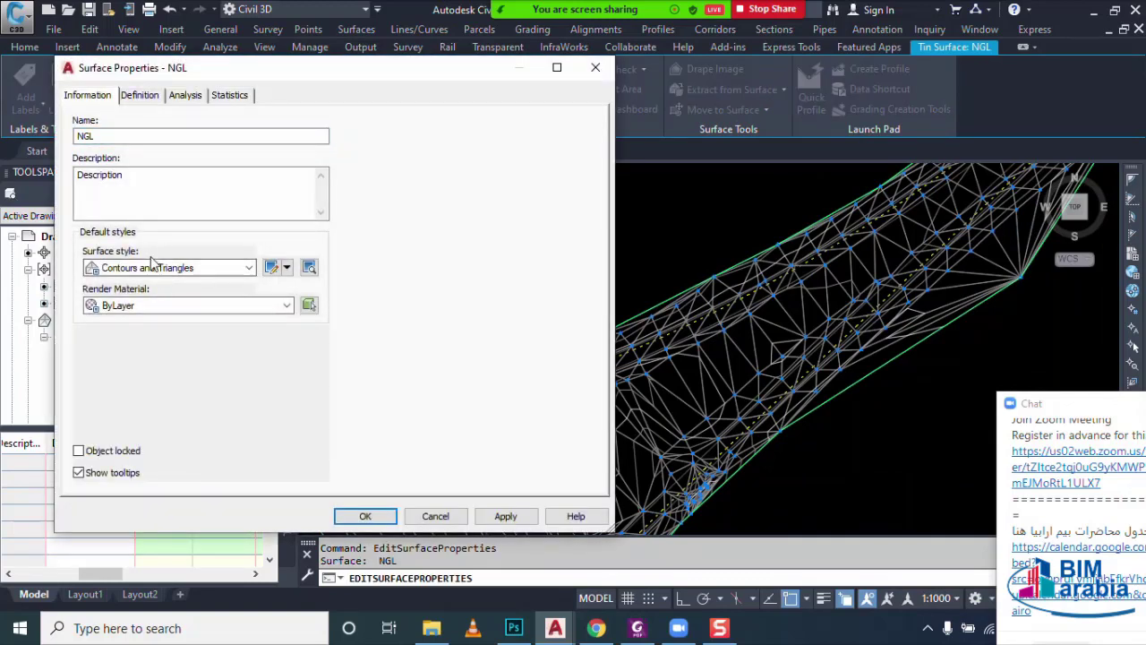
{"action": "left_click", "coordinate": [151, 267]}
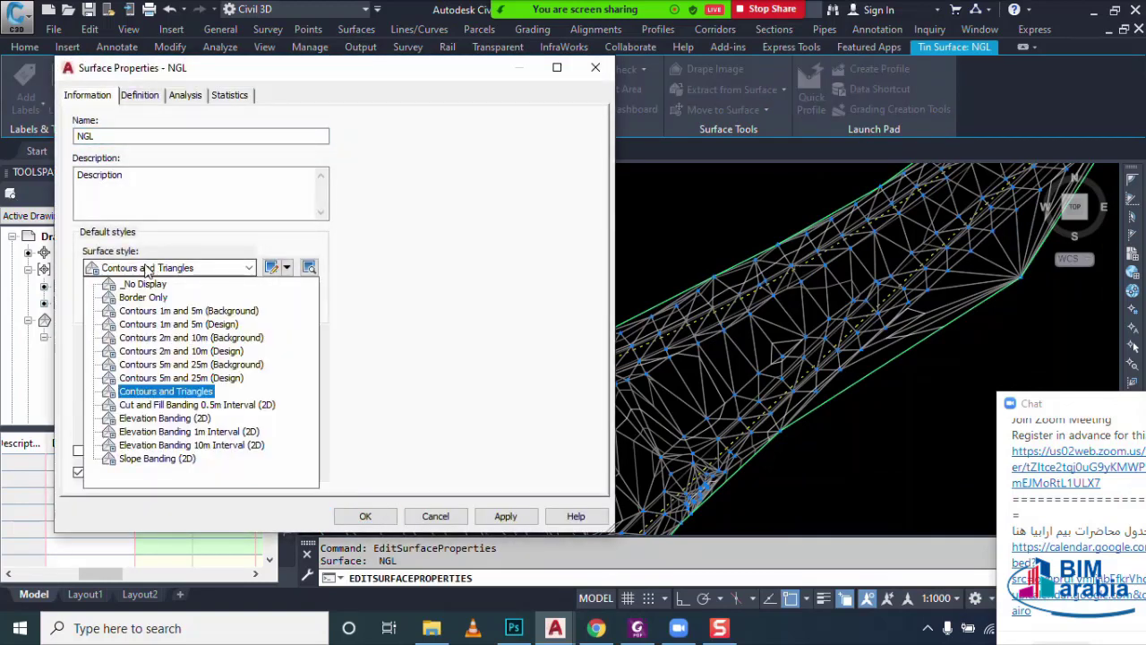
{"action": "left_click", "coordinate": [156, 339]}
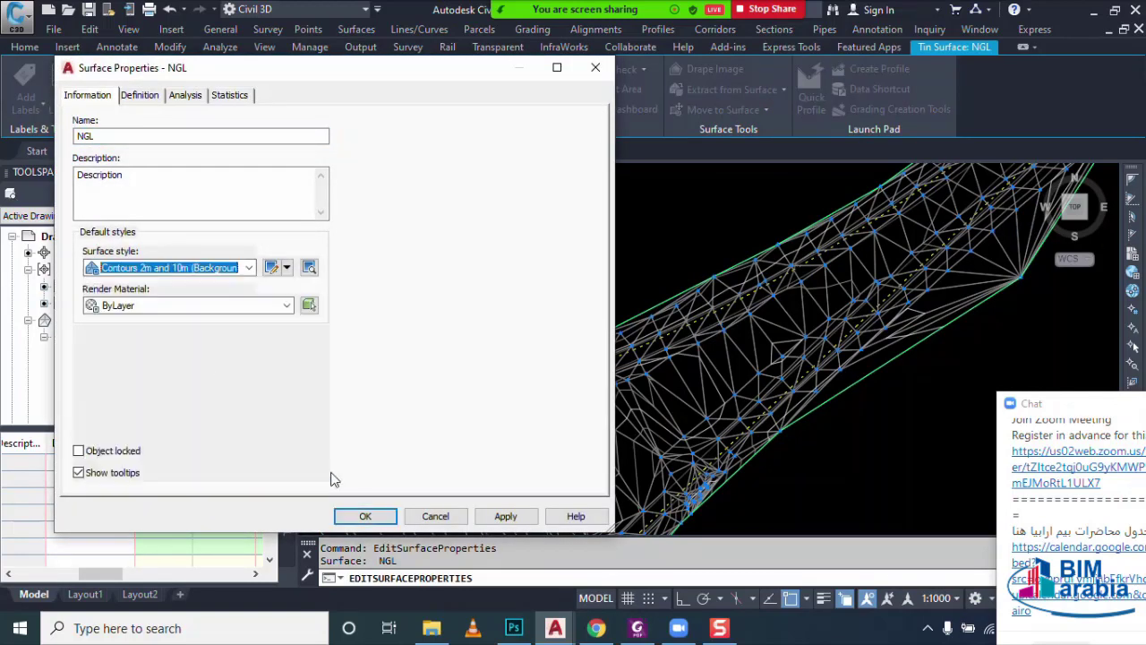
{"action": "left_click", "coordinate": [365, 516]}
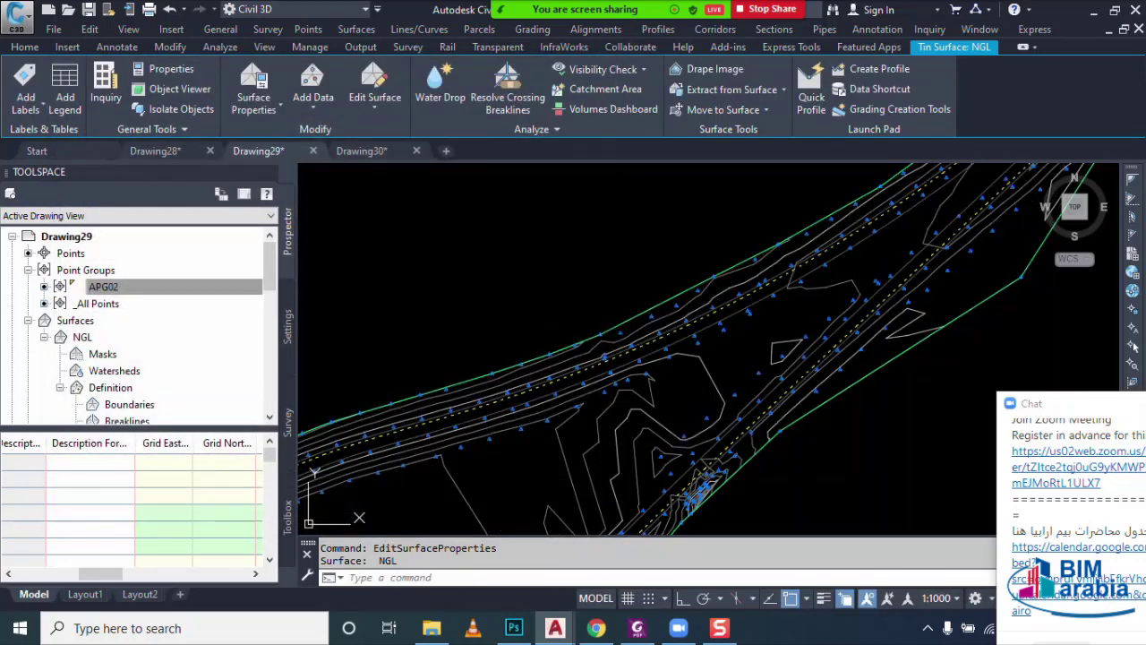
{"action": "key", "text": "Escape"}
{"action": "scroll", "coordinate": [520, 412], "scroll_direction": "up", "scroll_amount": 2}
{"action": "scroll", "coordinate": [537, 403], "scroll_direction": "up", "scroll_amount": 2}
- Select NGL and set its Surface Properties style back to Contours and Triangles
{"action": "scroll", "coordinate": [546, 385], "scroll_direction": "up", "scroll_amount": 2}
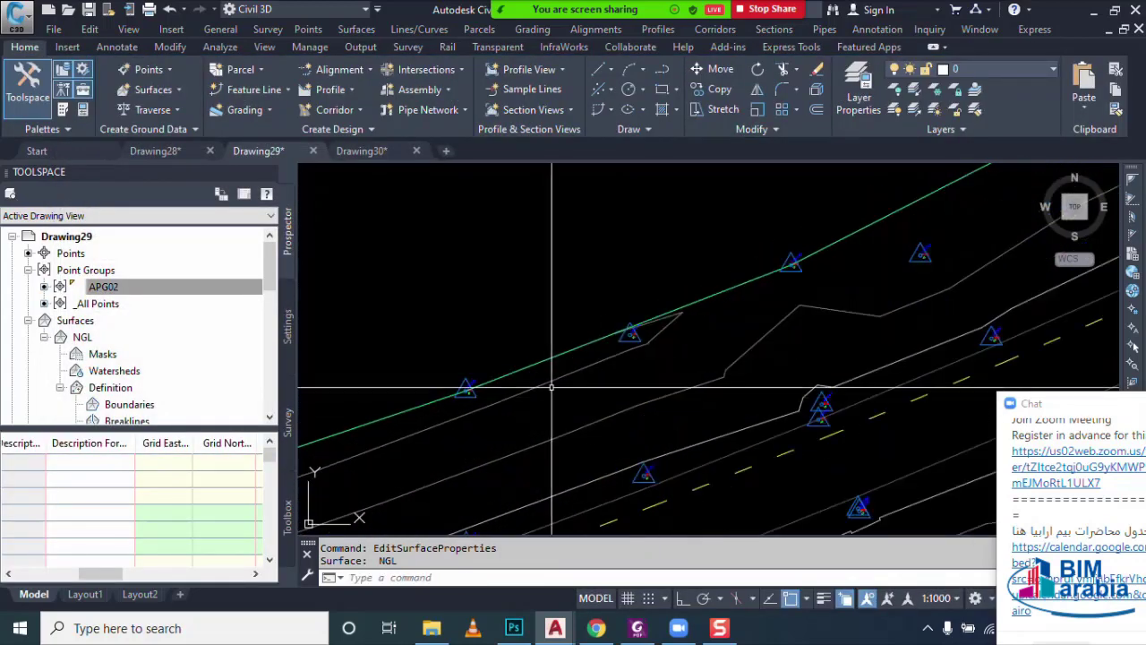
{"action": "scroll", "coordinate": [663, 340], "scroll_direction": "up", "scroll_amount": 2}
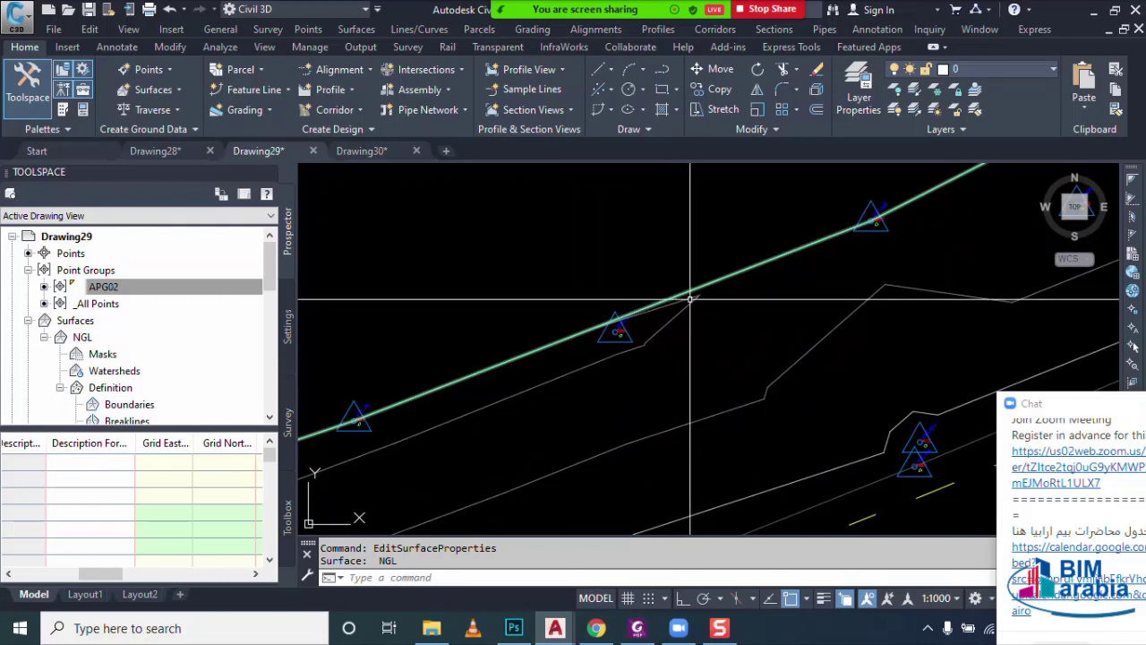
{"action": "scroll", "coordinate": [666, 305], "scroll_direction": "up", "scroll_amount": 2}
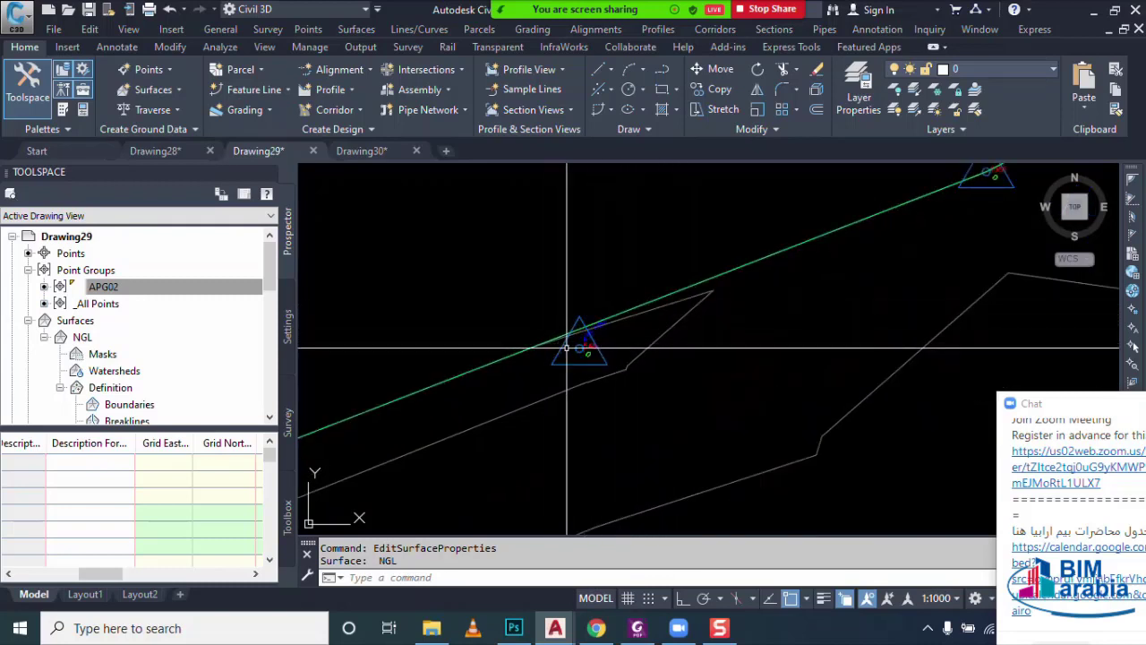
{"action": "left_click", "coordinate": [568, 393]}
{"action": "left_click", "coordinate": [533, 409]}
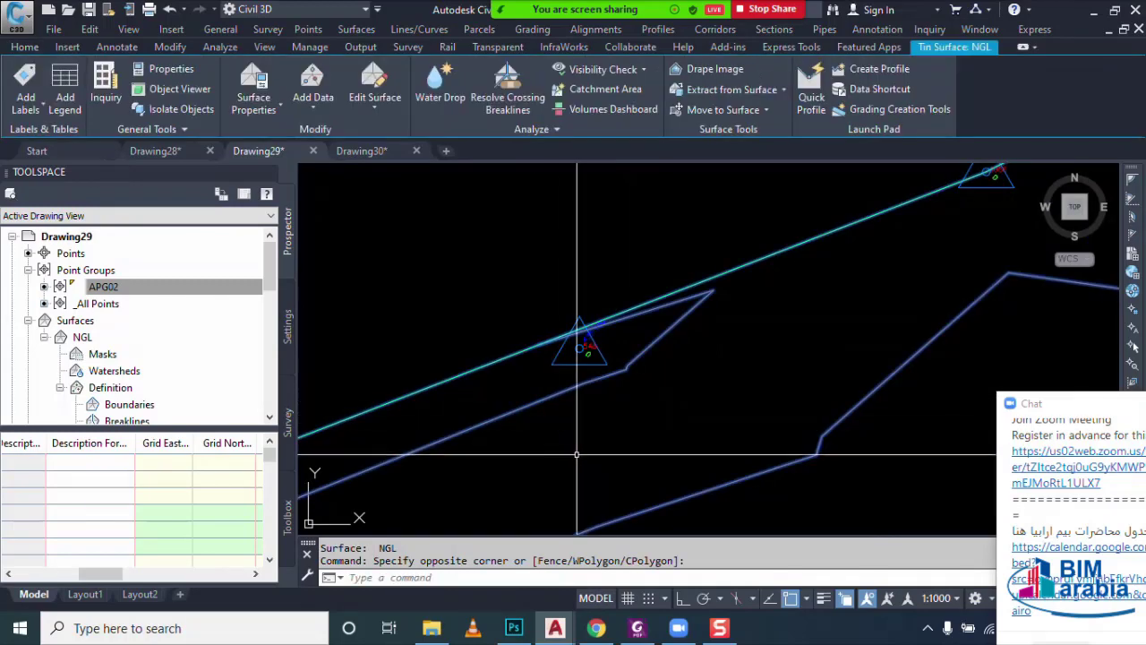
{"action": "right_click", "coordinate": [578, 452]}
{"action": "left_click", "coordinate": [640, 379]}
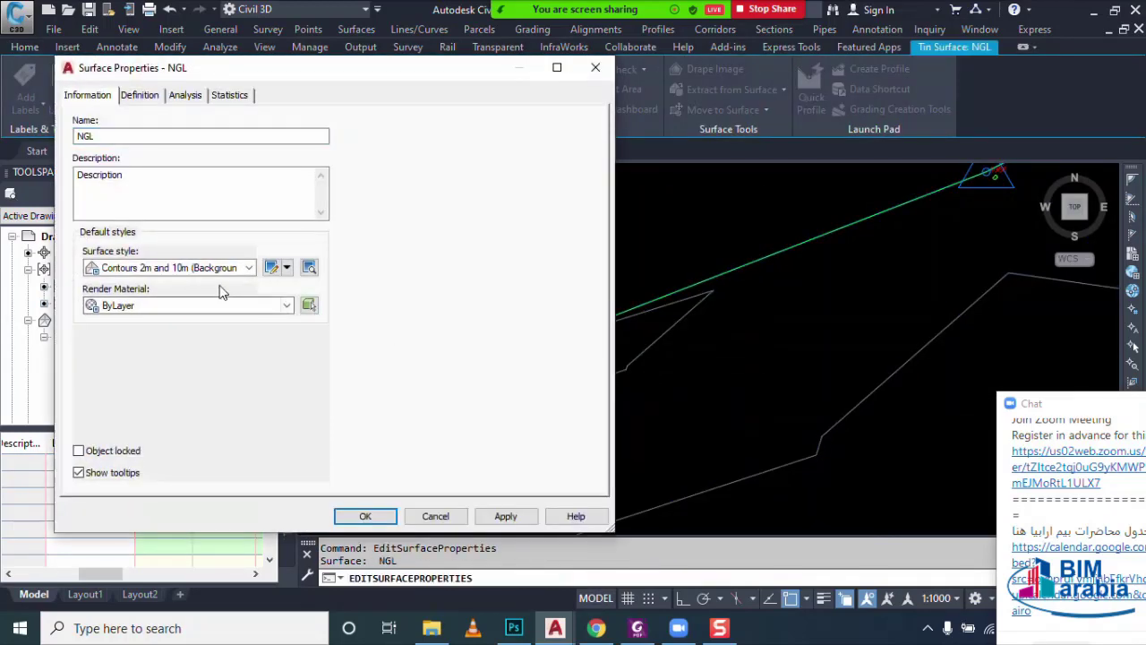
{"action": "left_click", "coordinate": [214, 269]}
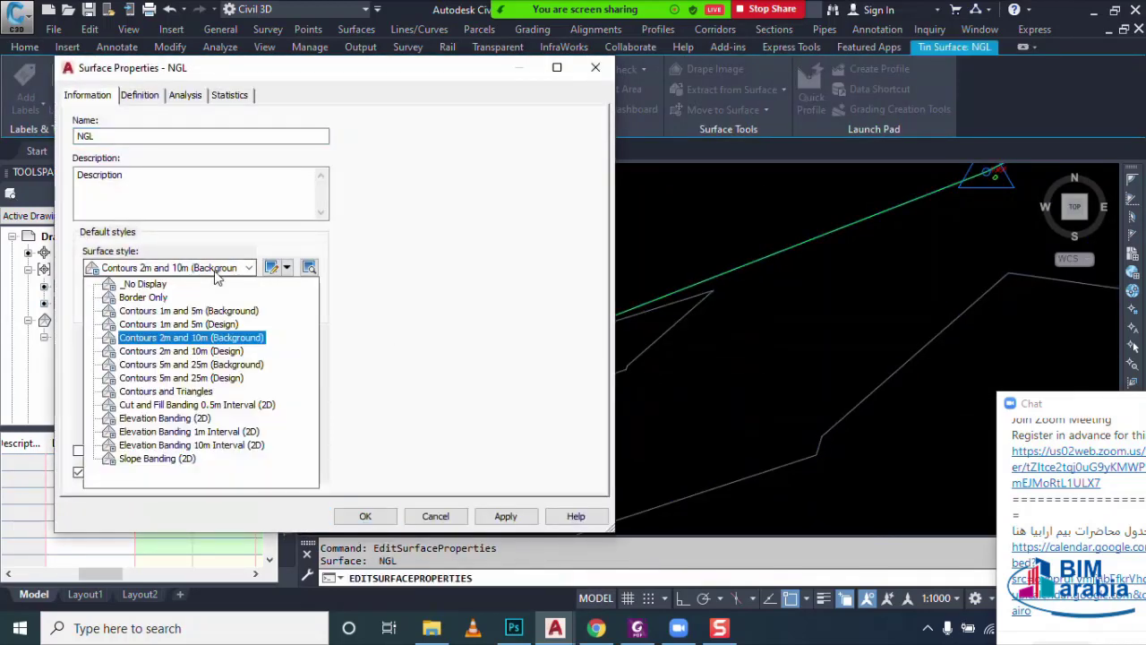
{"action": "left_click", "coordinate": [192, 391]}
{"action": "left_click", "coordinate": [367, 517]}
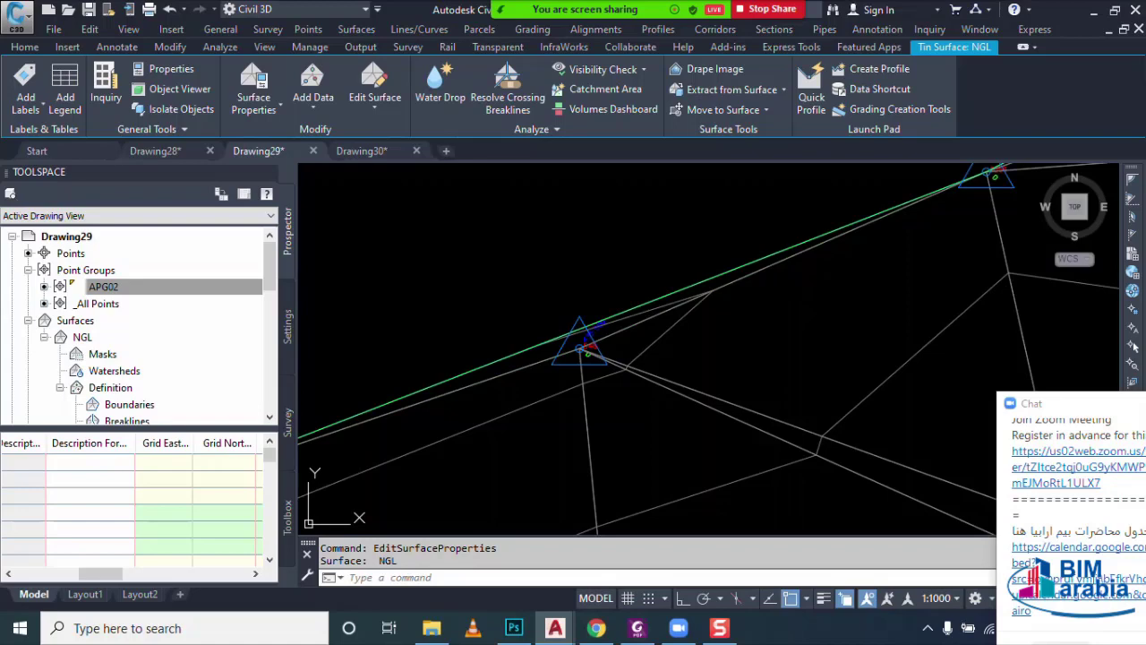
{"action": "key", "text": "Escape"}
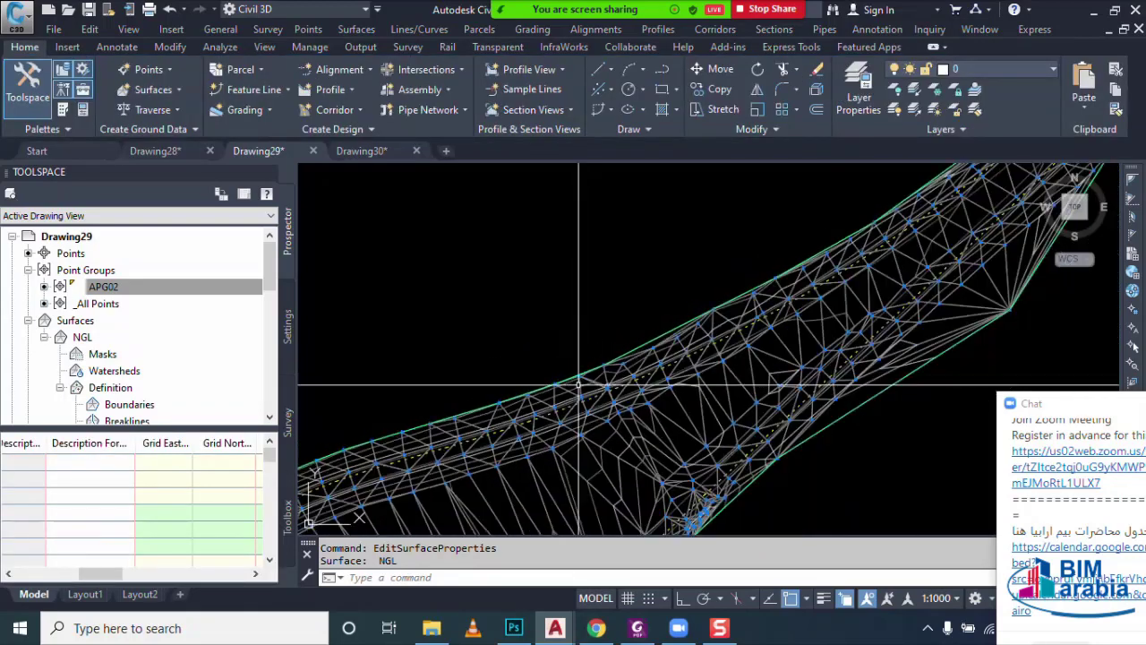
- Select the NGL surface and start the Delete Line surface edit
{"action": "scroll", "coordinate": [578, 385], "scroll_direction": "down", "scroll_amount": 3}
{"action": "scroll", "coordinate": [618, 363], "scroll_direction": "down", "scroll_amount": 2}
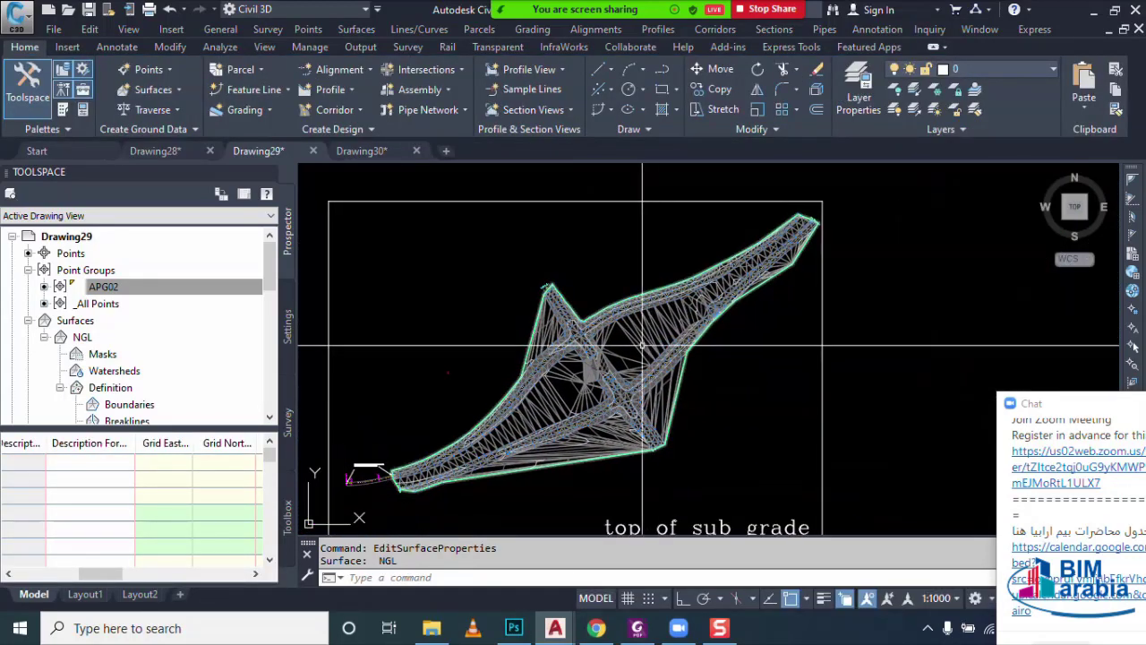
{"action": "left_click", "coordinate": [642, 345]}
{"action": "middle_click_drag", "start_coordinate": [546, 352], "coordinate": [570, 341]}
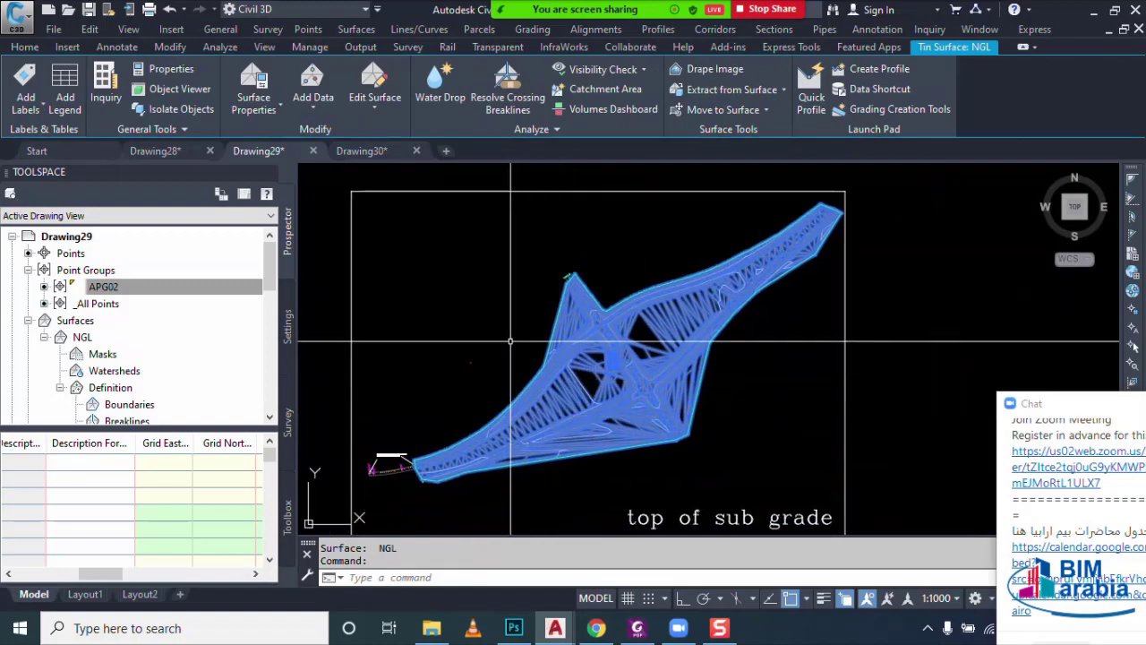
{"action": "left_click", "coordinate": [381, 103]}
{"action": "left_click", "coordinate": [410, 170]}
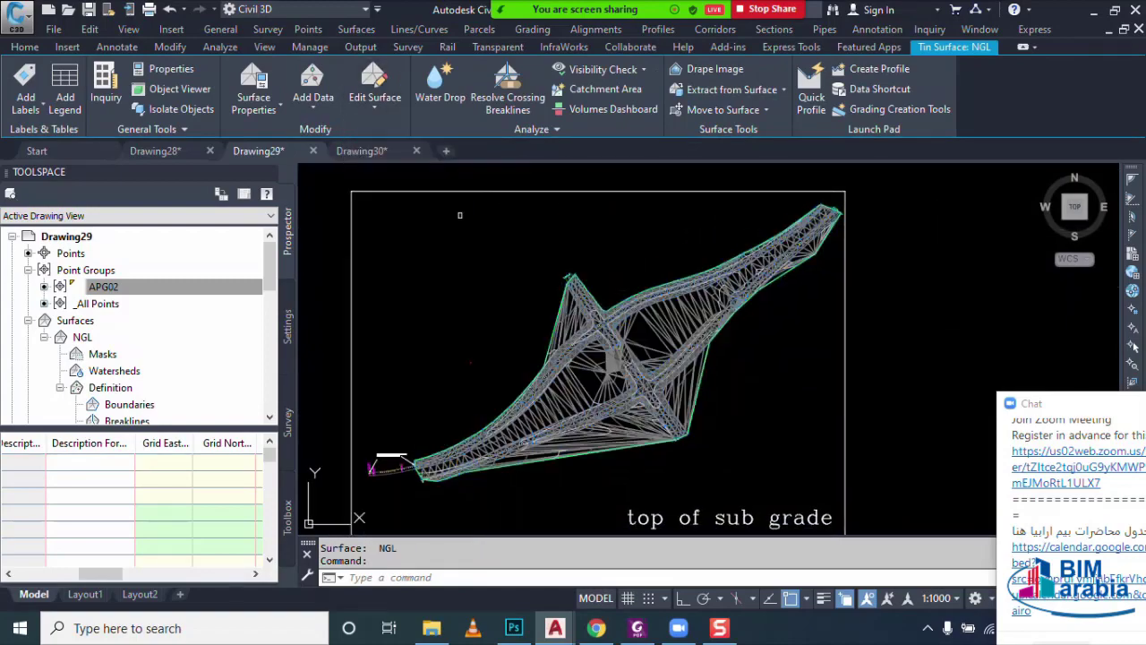
- Window-select six, then twenty-three more long stretched boundary edges
{"action": "scroll", "coordinate": [533, 309], "scroll_direction": "up", "scroll_amount": 2}
{"action": "scroll", "coordinate": [538, 304], "scroll_direction": "up", "scroll_amount": 2}
{"action": "scroll", "coordinate": [542, 303], "scroll_direction": "up", "scroll_amount": 2}
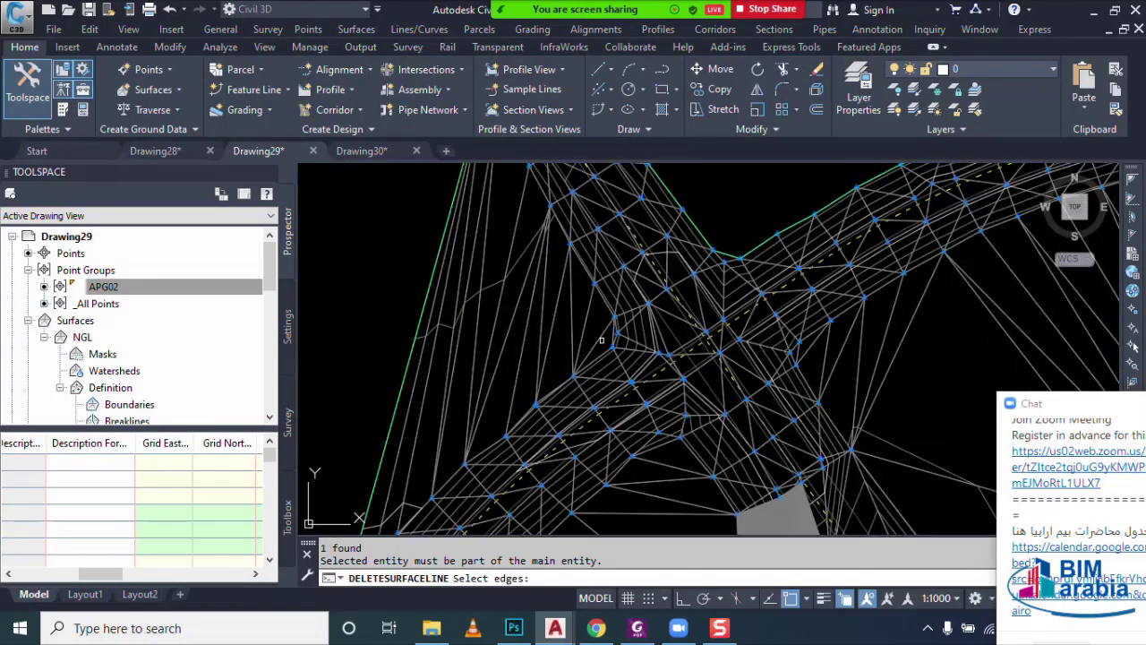
{"action": "left_click", "coordinate": [602, 339]}
{"action": "left_click", "coordinate": [536, 329]}
{"action": "left_click", "coordinate": [560, 330]}
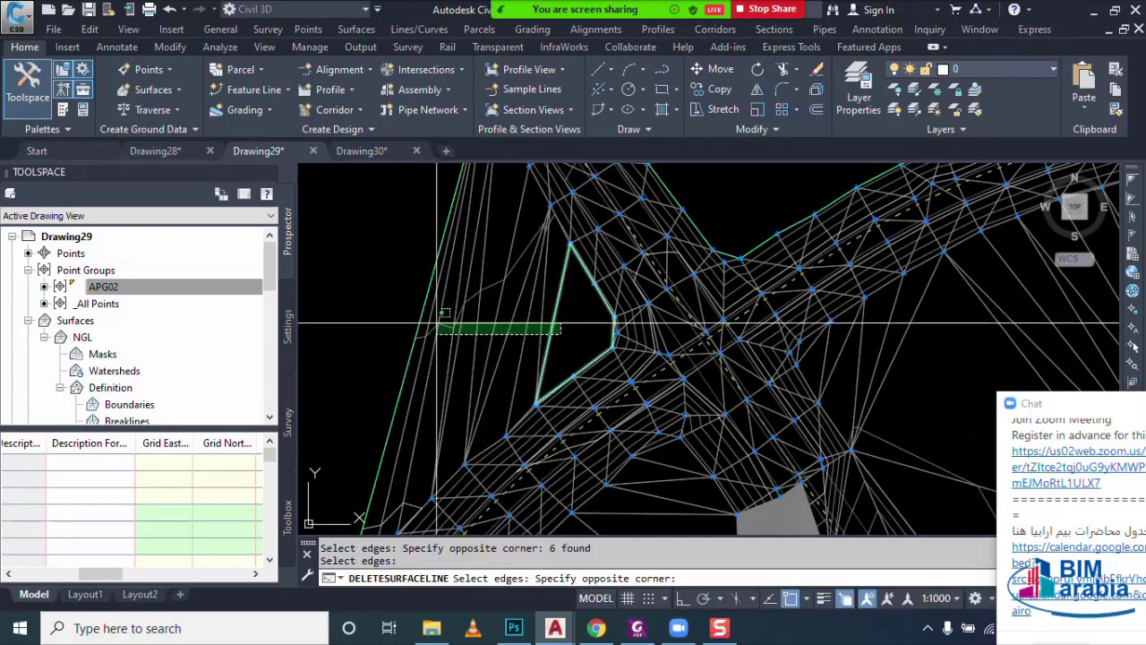
{"action": "left_click", "coordinate": [437, 325]}
{"action": "scroll", "coordinate": [438, 323], "scroll_direction": "down", "scroll_amount": 2}
{"action": "scroll", "coordinate": [437, 323], "scroll_direction": "down", "scroll_amount": 3}
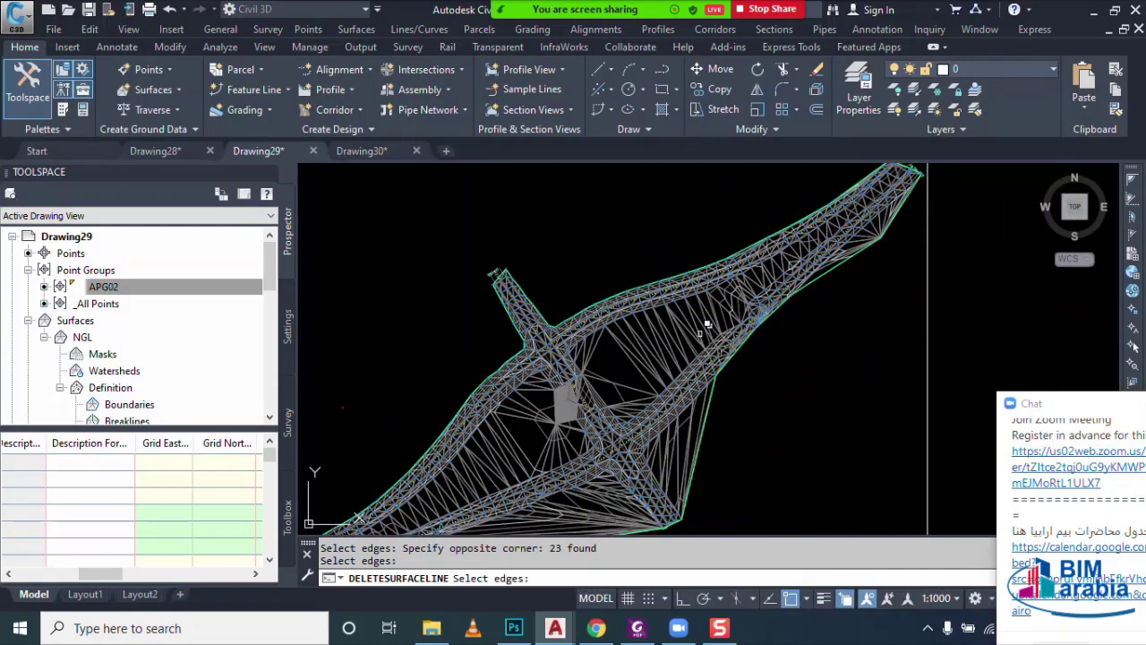
{"action": "scroll", "coordinate": [680, 358], "scroll_direction": "up", "scroll_amount": 2}
{"action": "scroll", "coordinate": [654, 385], "scroll_direction": "up", "scroll_amount": 2}
{"action": "scroll", "coordinate": [707, 402], "scroll_direction": "up", "scroll_amount": 3}
- Add more long boundary edges, including a single picked TIN edge, to 45 and delete them
{"action": "left_click", "coordinate": [707, 409]}
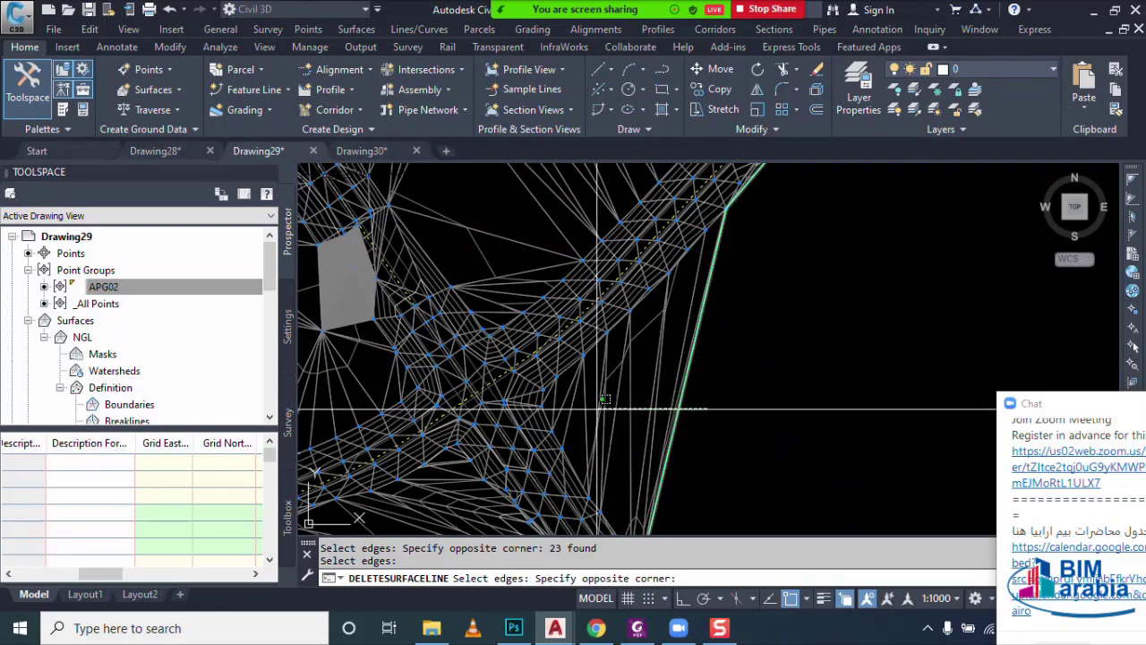
{"action": "left_click", "coordinate": [597, 409]}
{"action": "scroll", "coordinate": [577, 405], "scroll_direction": "up", "scroll_amount": 2}
{"action": "left_click", "coordinate": [591, 403]}
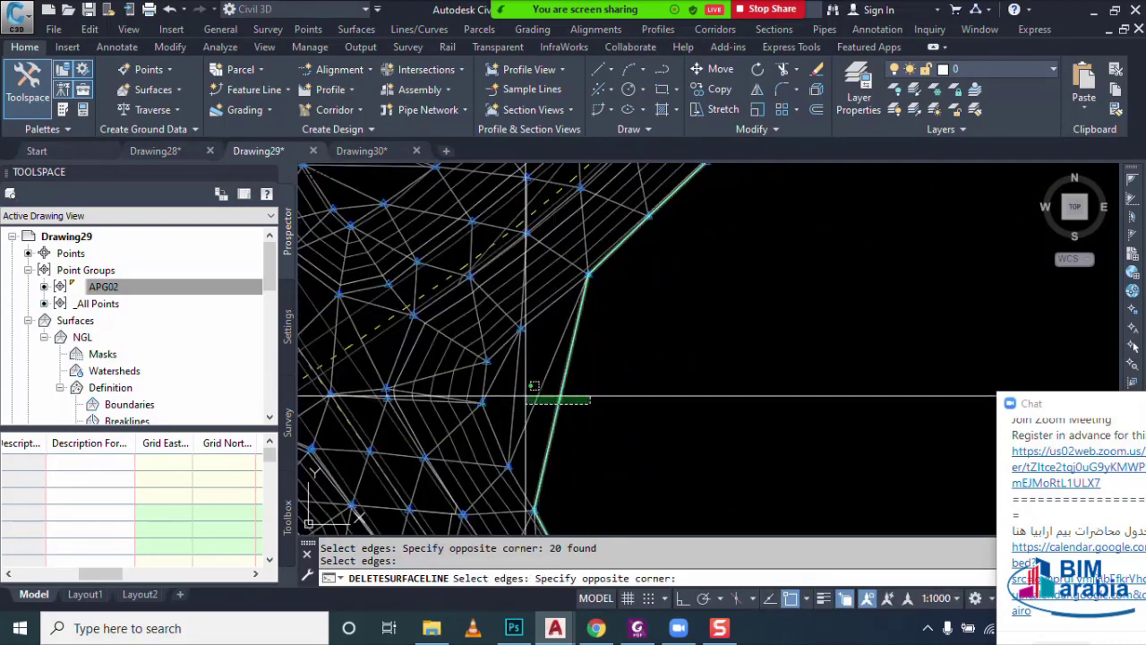
{"action": "left_click", "coordinate": [507, 394]}
{"action": "scroll", "coordinate": [696, 379], "scroll_direction": "down", "scroll_amount": 2}
{"action": "scroll", "coordinate": [695, 379], "scroll_direction": "down", "scroll_amount": 2}
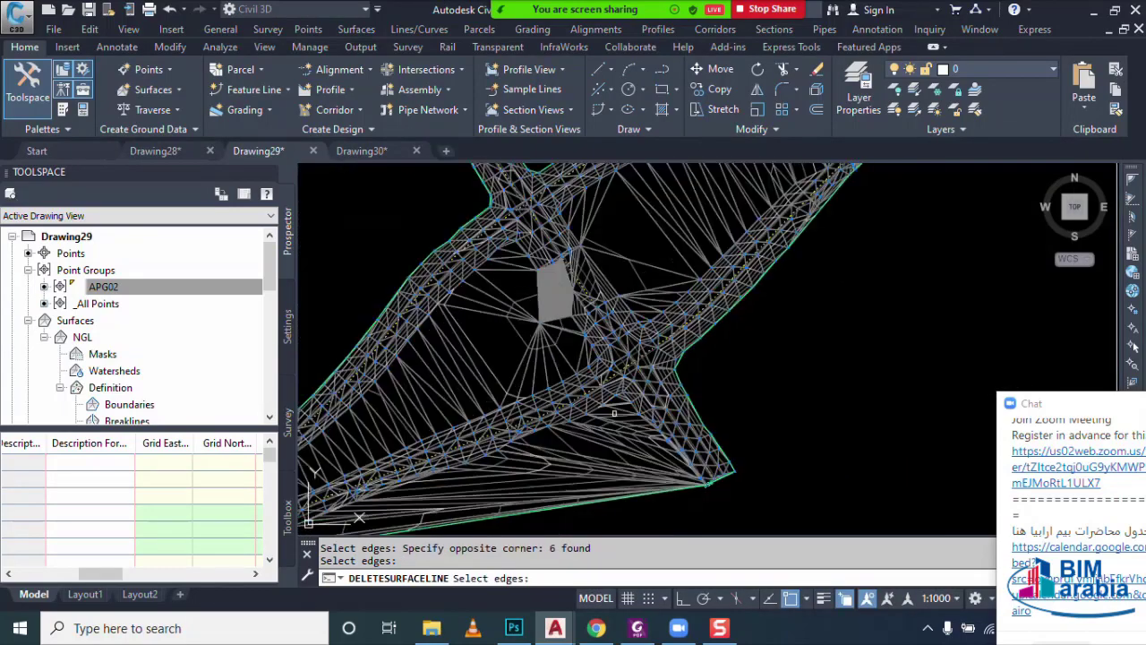
{"action": "scroll", "coordinate": [631, 377], "scroll_direction": "up", "scroll_amount": 2}
{"action": "left_click", "coordinate": [622, 384]}
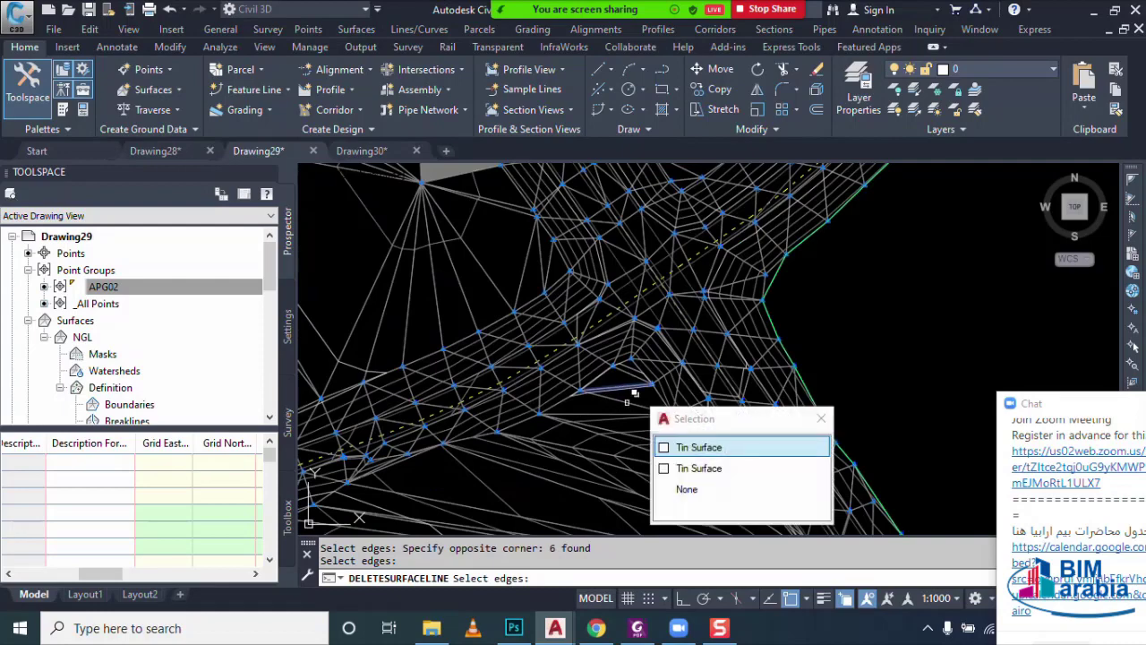
{"action": "left_click", "coordinate": [698, 447]}
{"action": "left_click", "coordinate": [638, 392]}
{"action": "scroll", "coordinate": [623, 430], "scroll_direction": "down", "scroll_amount": 1}
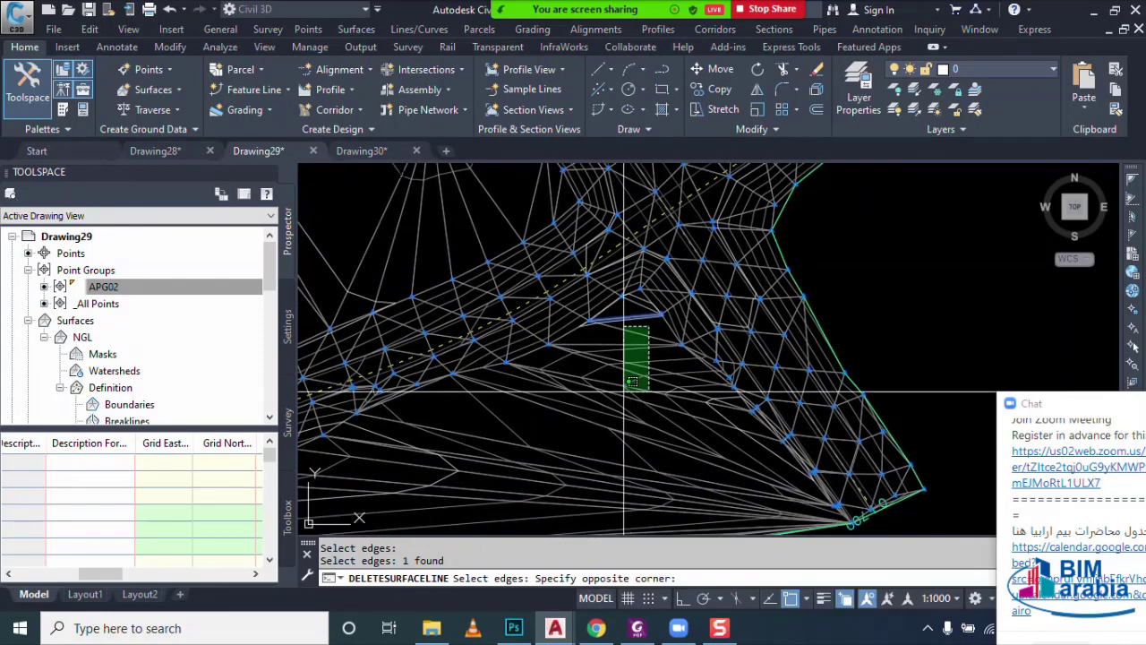
{"action": "left_click", "coordinate": [604, 513]}
{"action": "key", "text": "Return"}
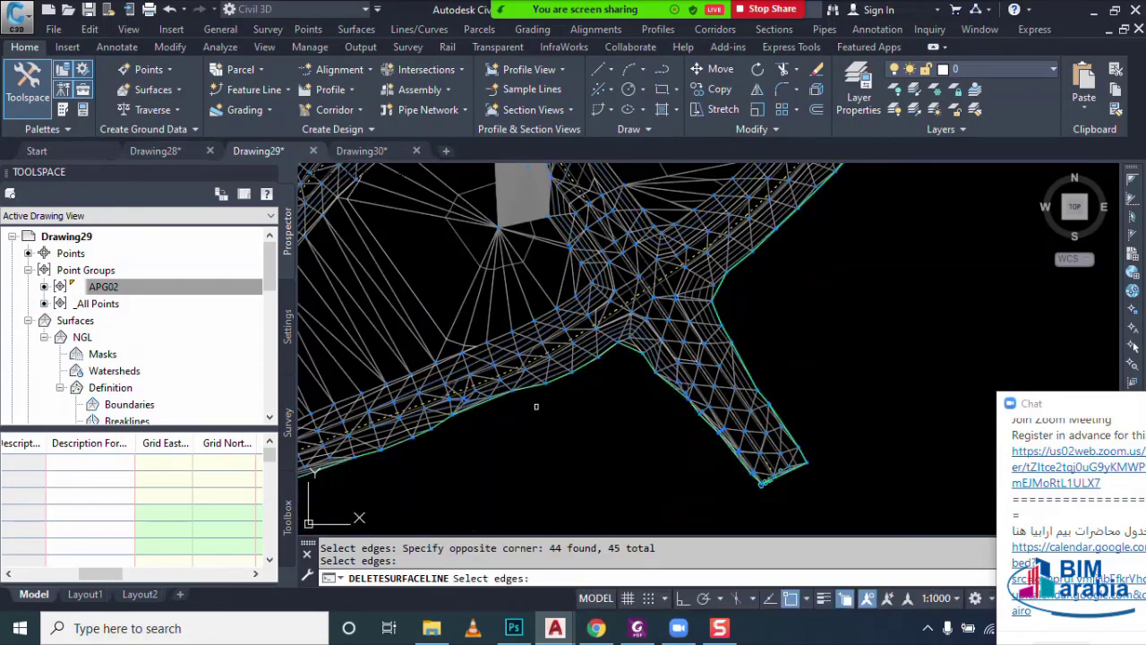
- Window-select the fan of long edges radiating from the boundary apex
{"action": "scroll", "coordinate": [536, 405], "scroll_direction": "down", "scroll_amount": 2}
{"action": "scroll", "coordinate": [573, 412], "scroll_direction": "down", "scroll_amount": 2}
{"action": "scroll", "coordinate": [604, 419], "scroll_direction": "down", "scroll_amount": 1}
{"action": "scroll", "coordinate": [604, 419], "scroll_direction": "up", "scroll_amount": 2}
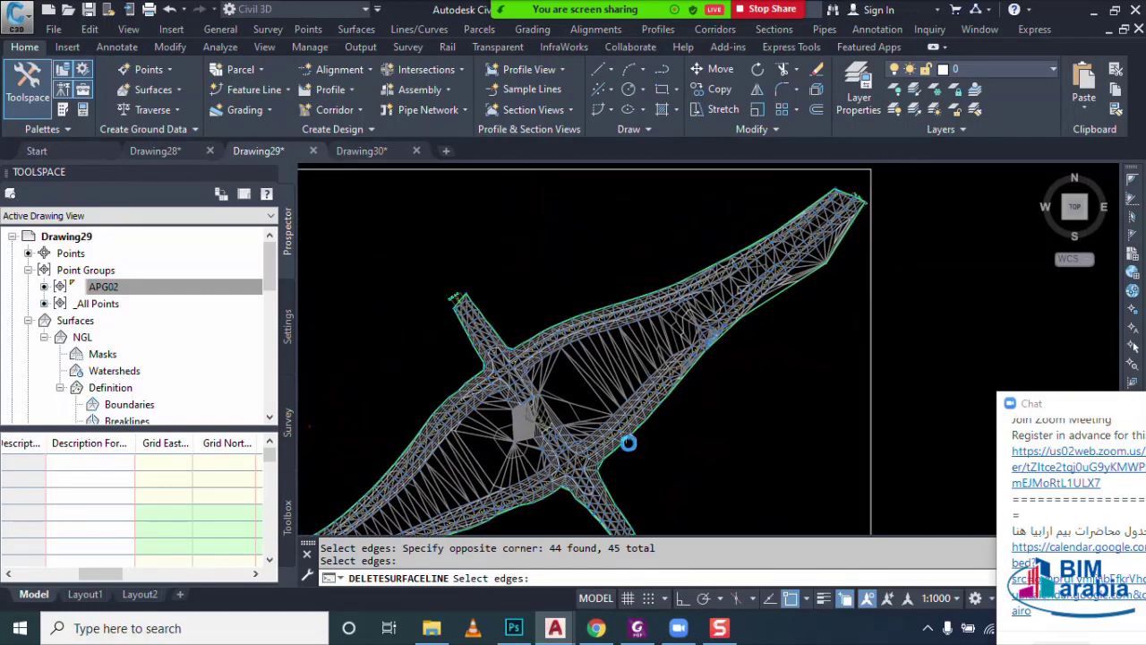
{"action": "scroll", "coordinate": [627, 439], "scroll_direction": "up", "scroll_amount": 2}
{"action": "left_click", "coordinate": [834, 274]}
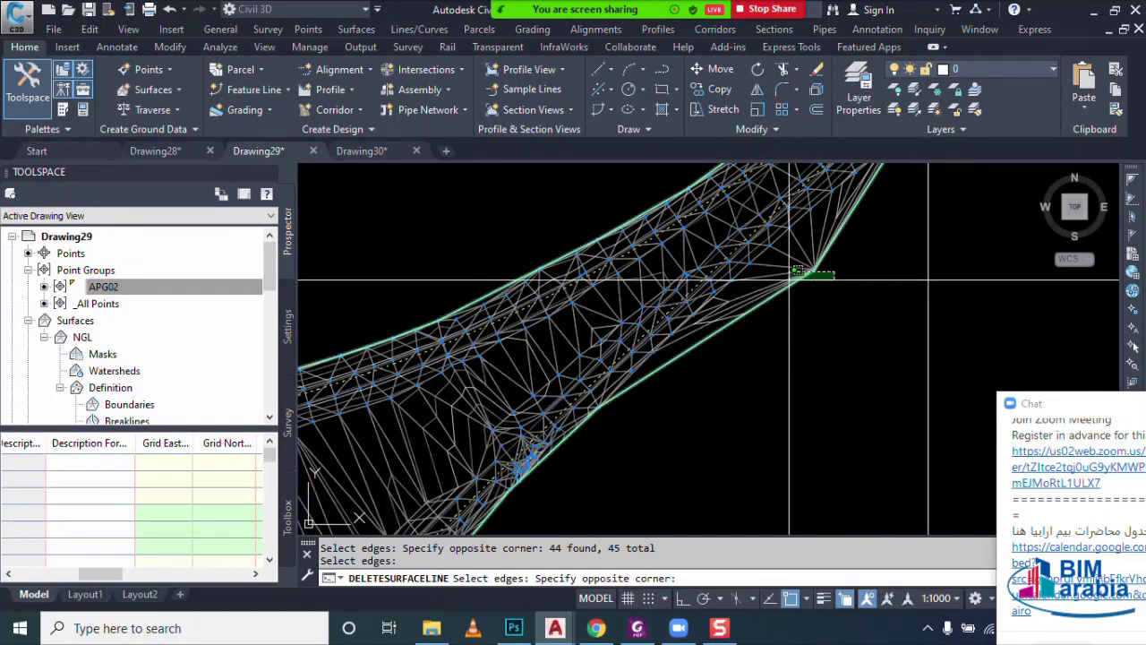
{"action": "left_click", "coordinate": [805, 262]}
{"action": "scroll", "coordinate": [835, 296], "scroll_direction": "down", "scroll_amount": 1}
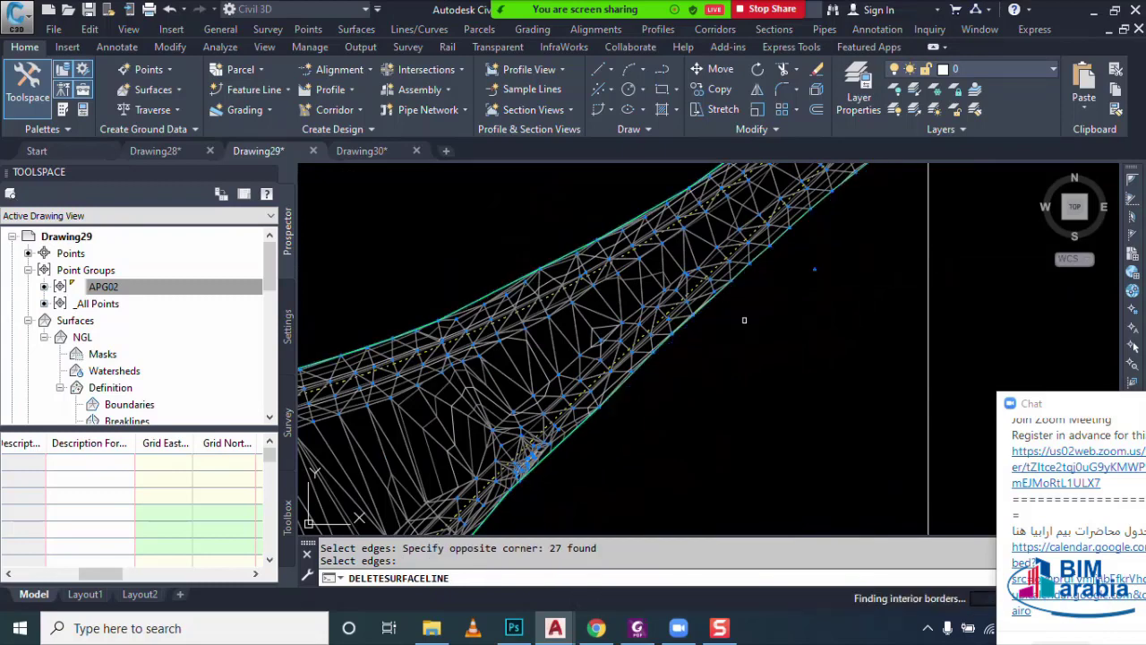
{"action": "scroll", "coordinate": [730, 327], "scroll_direction": "down", "scroll_amount": 3}
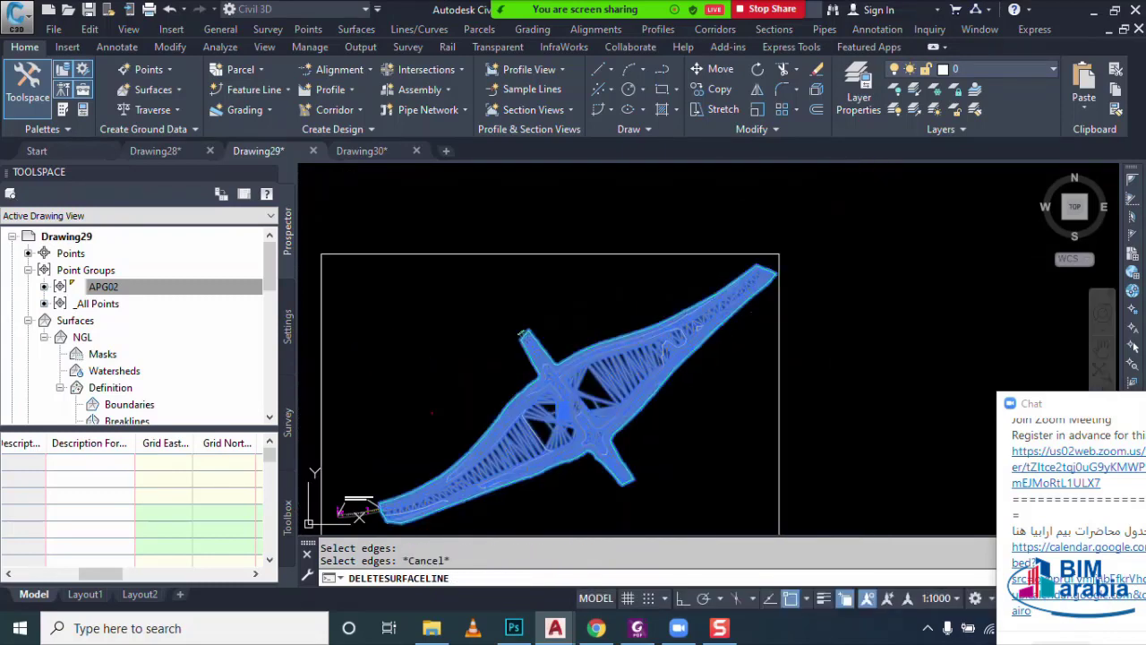
{"action": "right_click", "coordinate": [548, 444]}
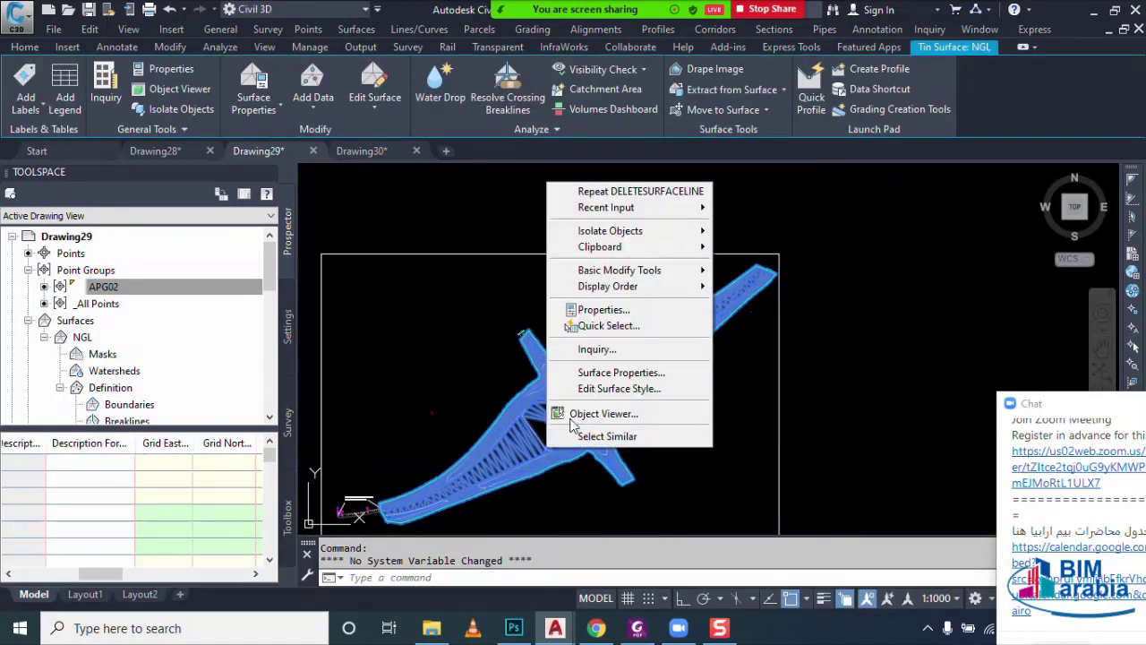
{"action": "left_click", "coordinate": [586, 422]}
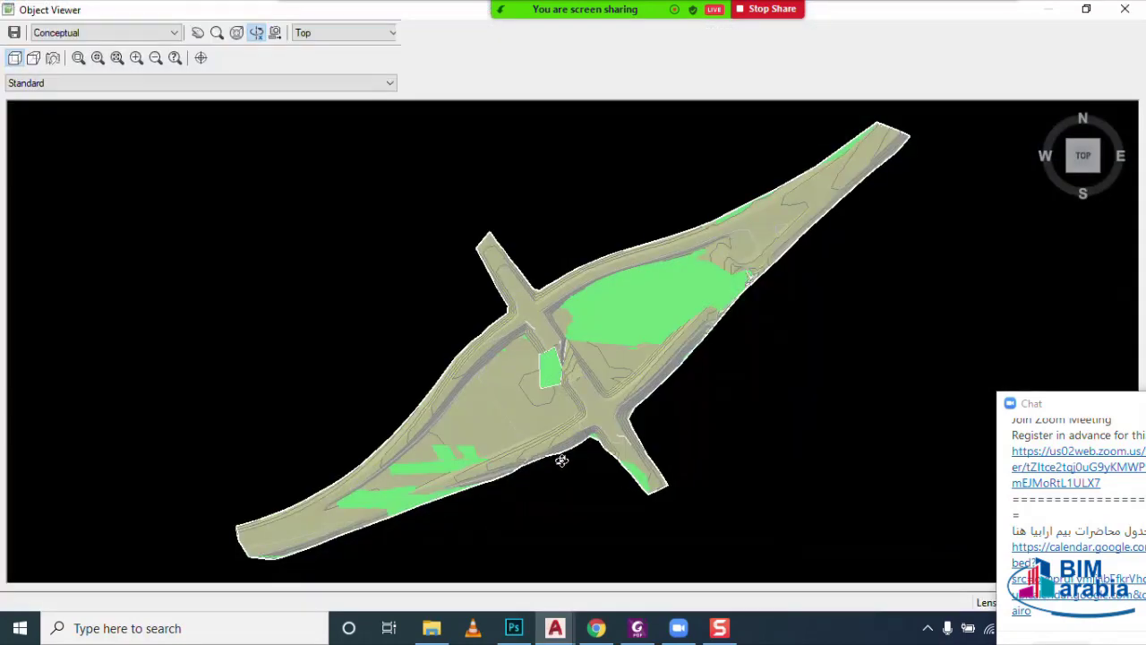
{"action": "mouse_move", "coordinate": [559, 460]}
{"action": "left_mouse_down"}
{"action": "mouse_move", "coordinate": [555, 295]}
{"action": "mouse_move", "coordinate": [507, 349]}
{"action": "mouse_move", "coordinate": [594, 355]}
{"action": "mouse_move", "coordinate": [521, 352]}
{"action": "left_mouse_up"}
{"action": "scroll", "coordinate": [520, 352], "scroll_direction": "up", "scroll_amount": 5}
{"action": "middle_click_drag", "start_coordinate": [521, 352], "coordinate": [428, 367]}
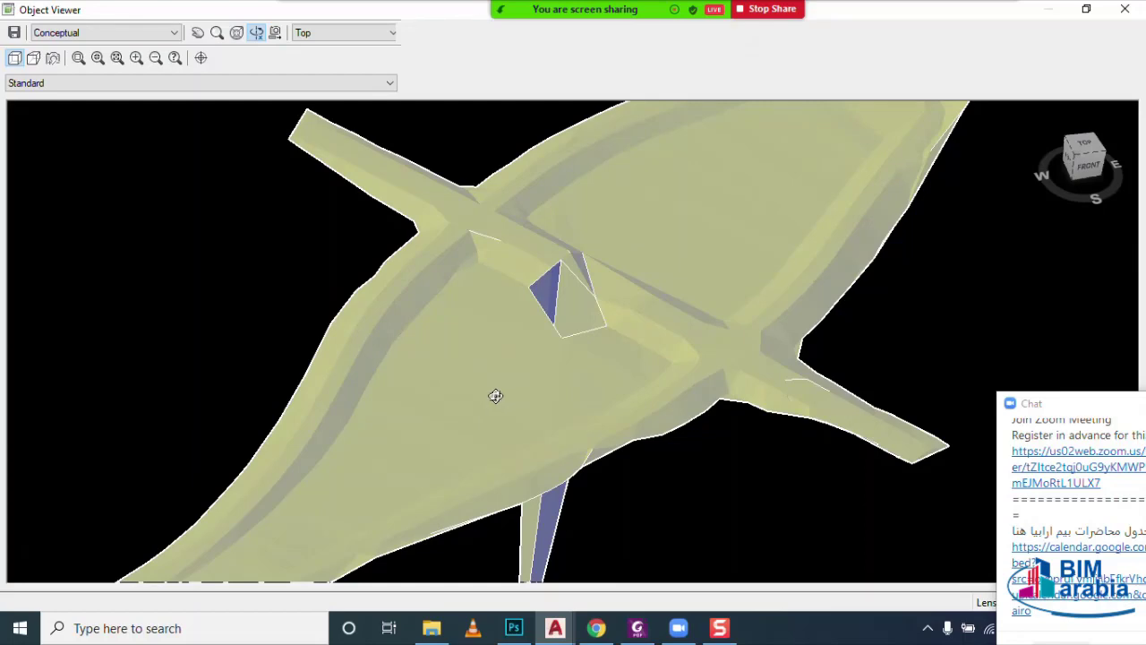
{"action": "key", "text": "Escape"}
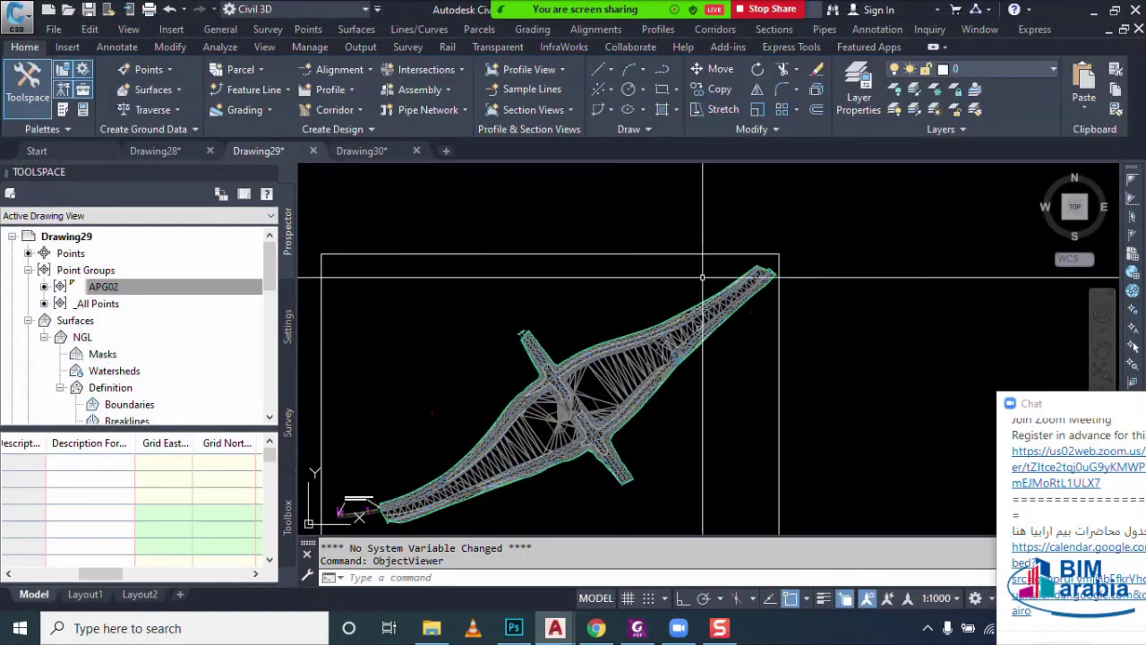
- After abandoning a started polyline, draw a small circle just right of the surface's tip
{"action": "type", "text": "PL"}
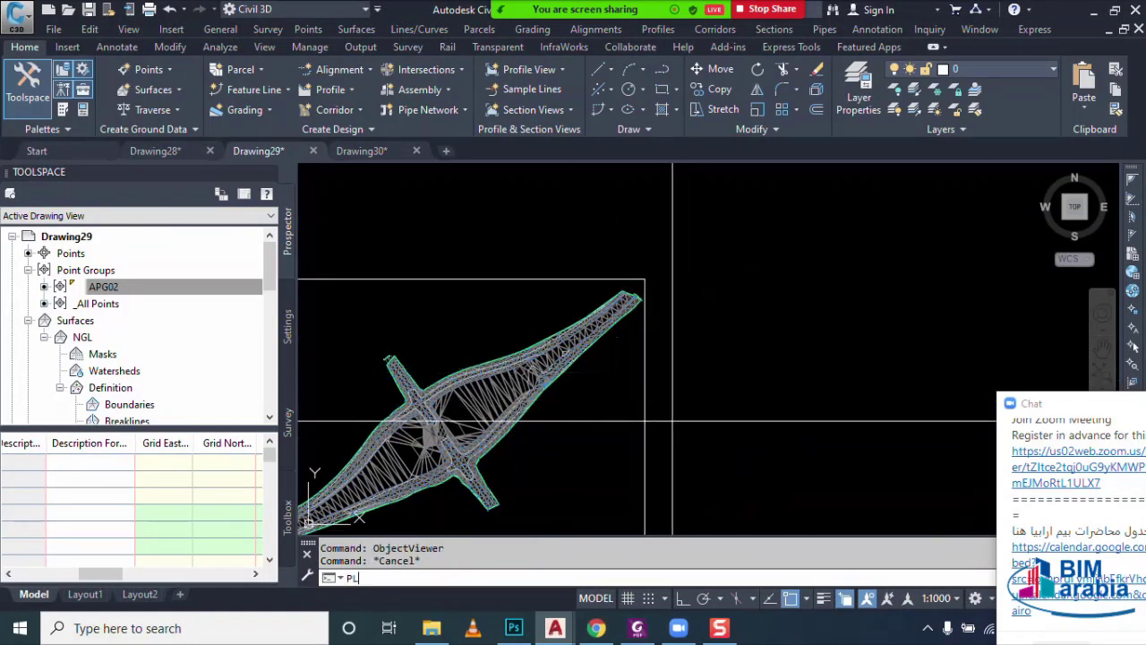
{"action": "key", "text": "Return"}
{"action": "left_click", "coordinate": [698, 418]}
{"action": "key", "text": "Escape"}
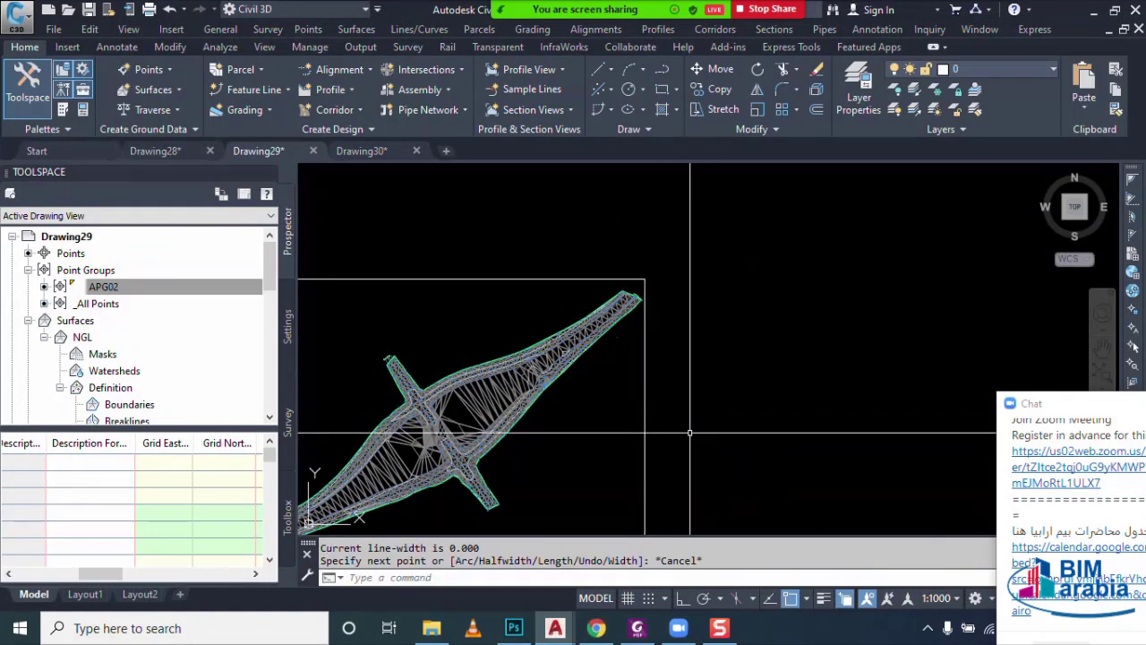
{"action": "type", "text": "P"}
{"action": "key", "text": "Escape"}
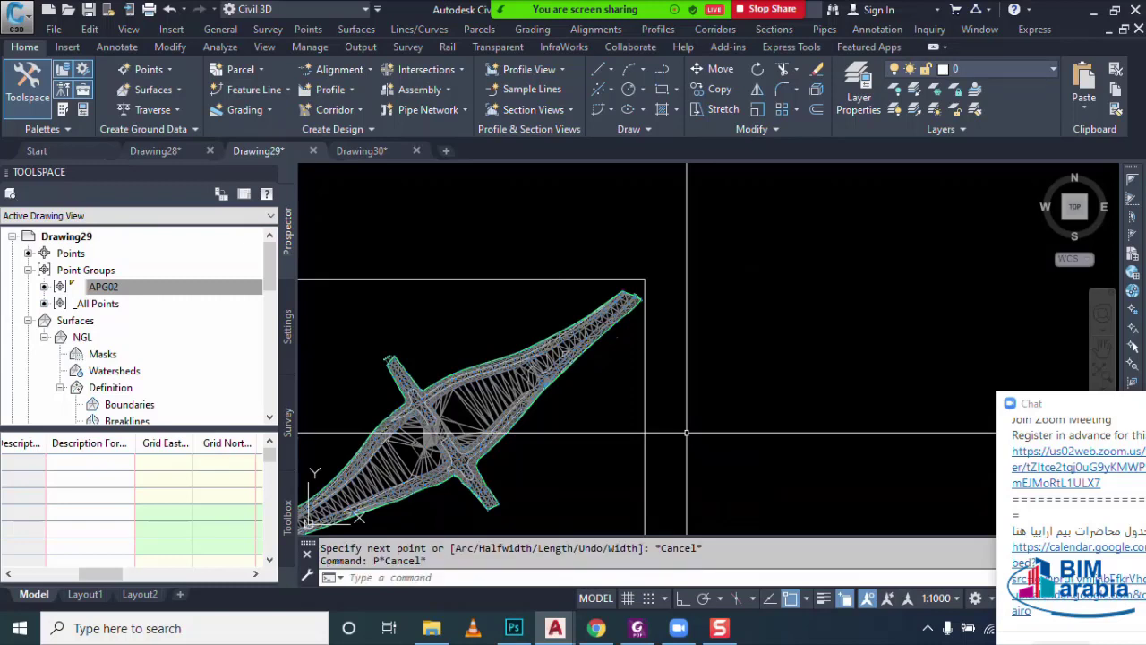
{"action": "type", "text": "C"}
{"action": "key", "text": "Return"}
{"action": "left_click", "coordinate": [686, 433]}
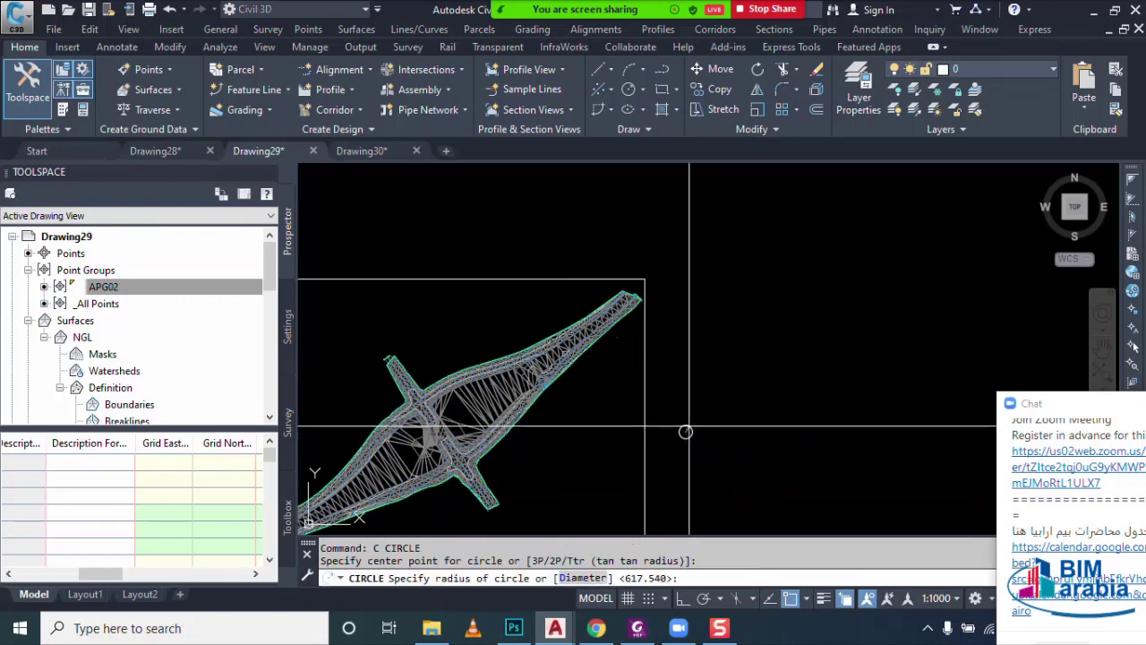
{"action": "middle_click_drag", "start_coordinate": [686, 431], "coordinate": [614, 427]}
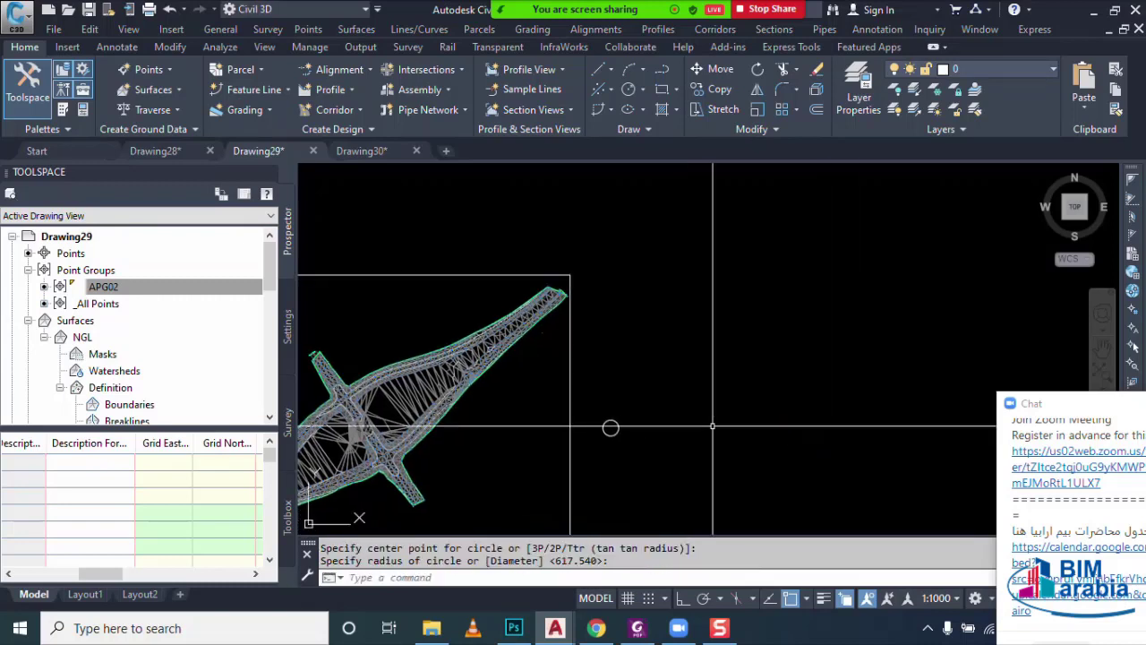
{"action": "left_click", "coordinate": [629, 423]}
- Draw a second circle up and to the right, keeping the default radius
{"action": "key", "text": "Return"}
{"action": "left_click", "coordinate": [783, 380]}
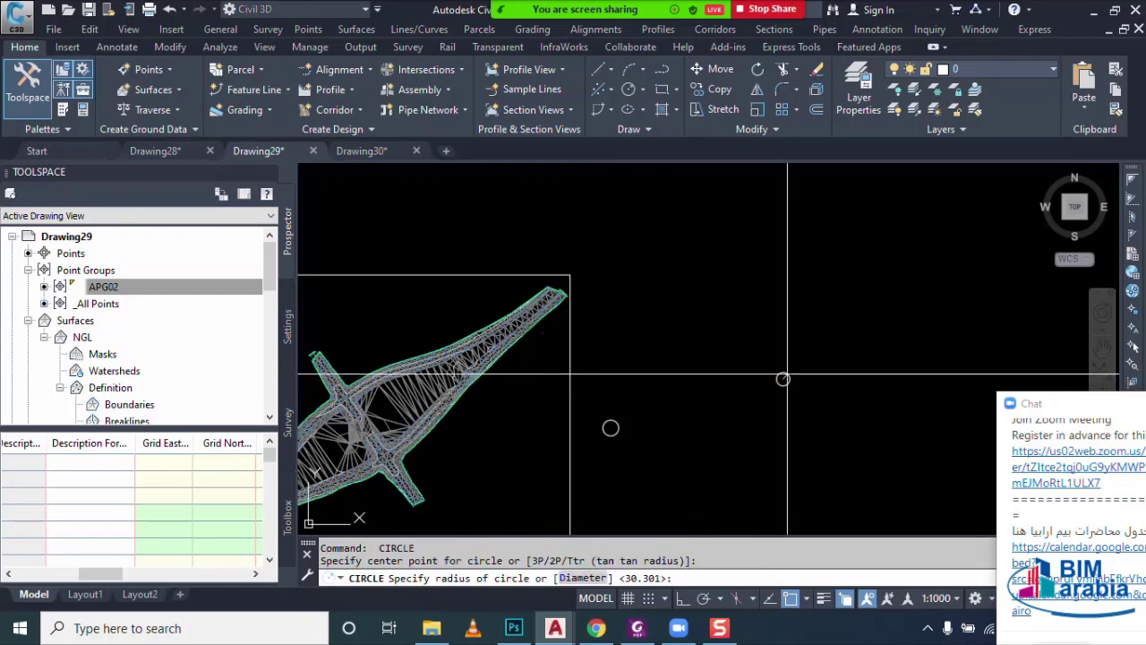
{"action": "key", "text": "Return"}
{"action": "middle_click_drag", "start_coordinate": [782, 379], "coordinate": [762, 391]}
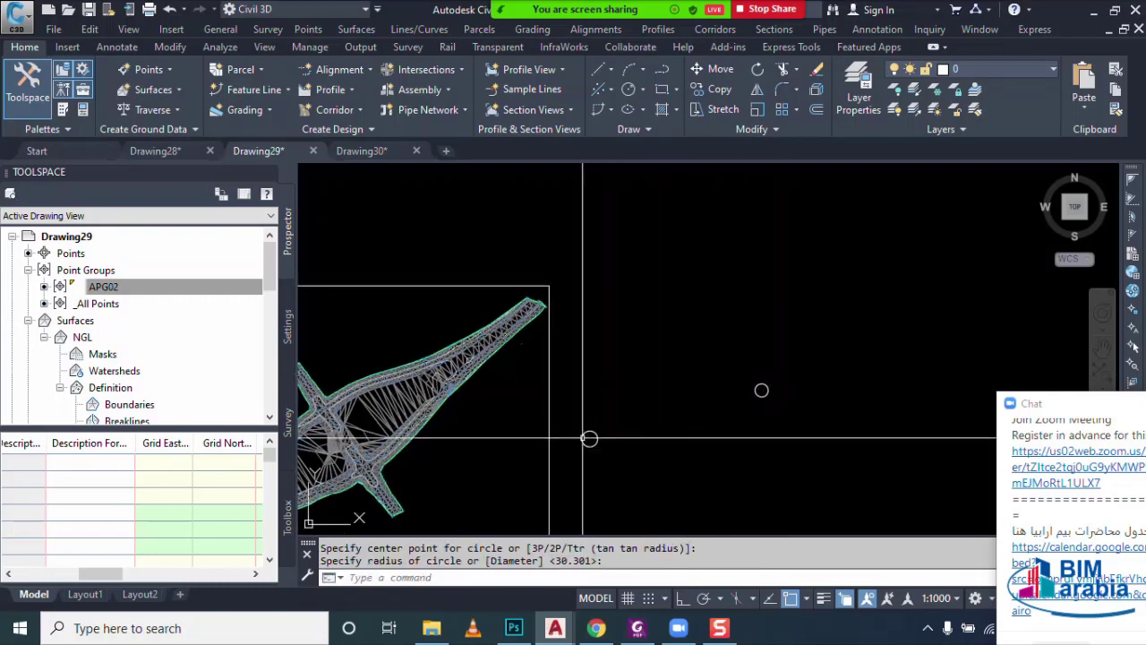
{"action": "key", "text": "Escape"}
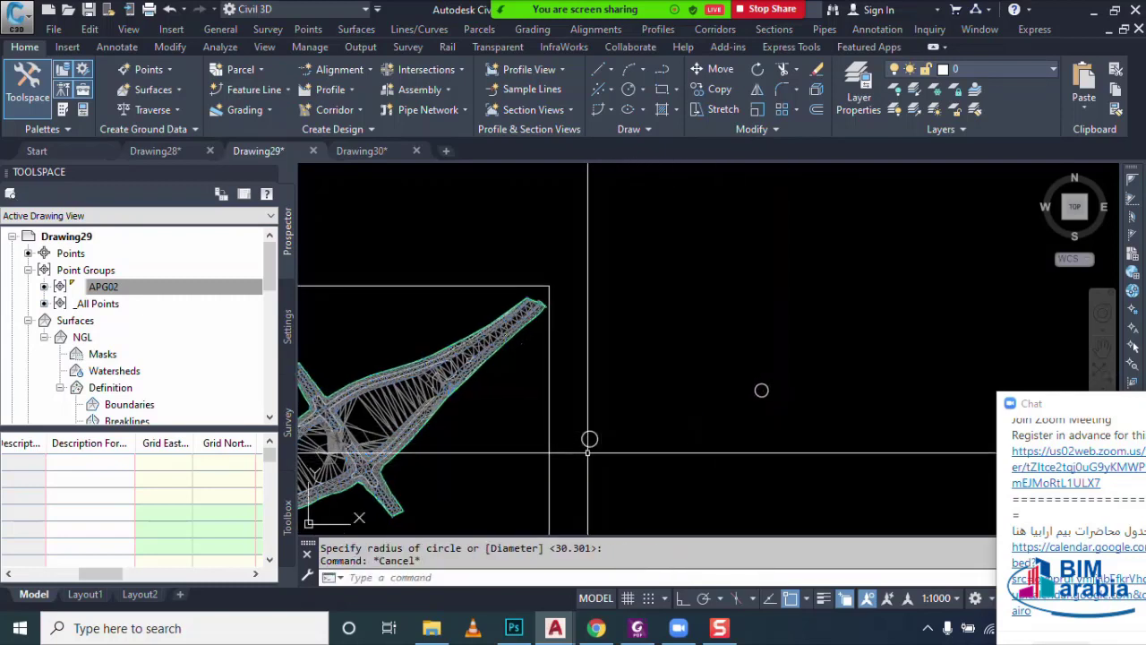
{"action": "key", "text": "Escape"}
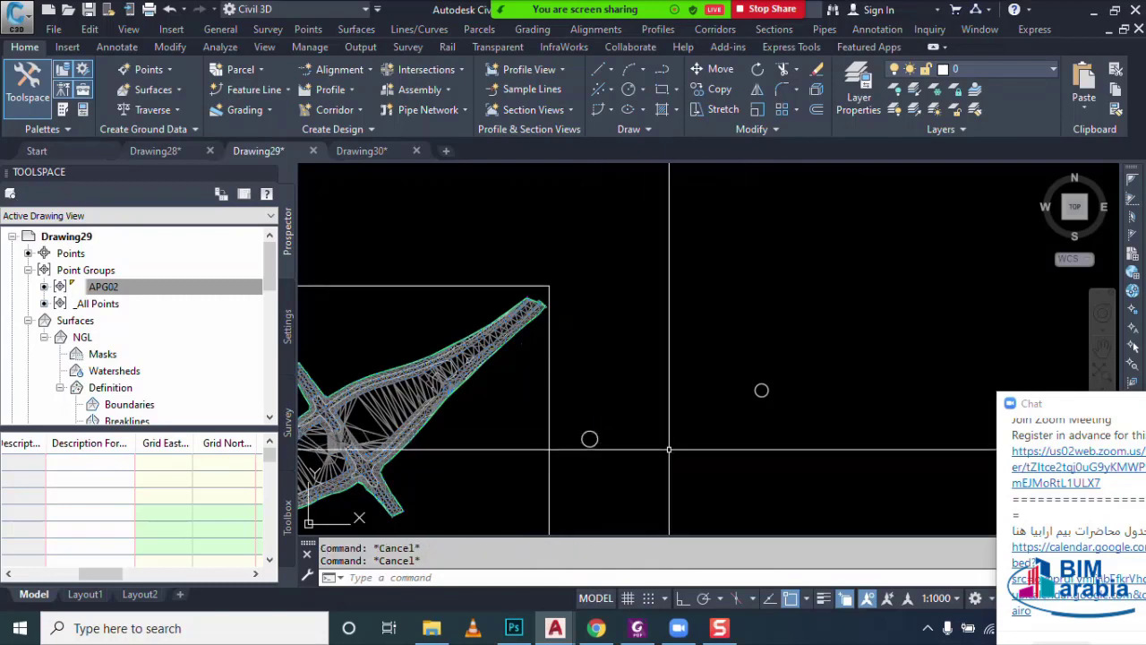
- Connect the two circles with a single straight polyline segment
{"action": "type", "text": "pl"}
{"action": "key", "text": "Return"}
{"action": "left_click", "coordinate": [589, 439]}
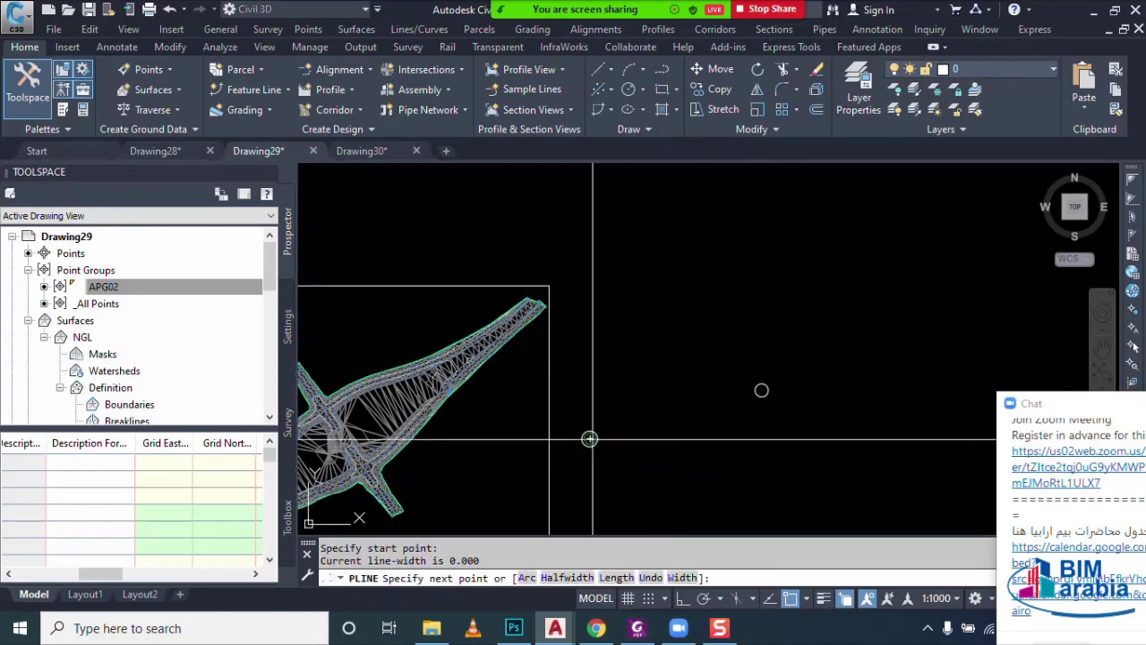
{"action": "left_click", "coordinate": [761, 391]}
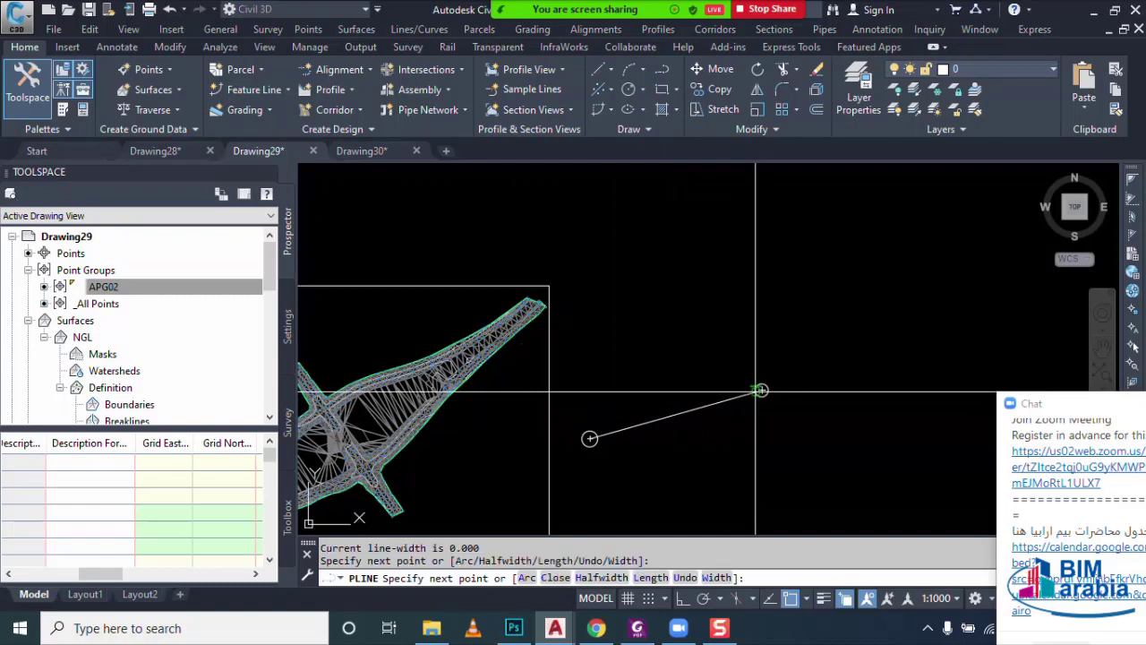
{"action": "key", "text": "Escape"}
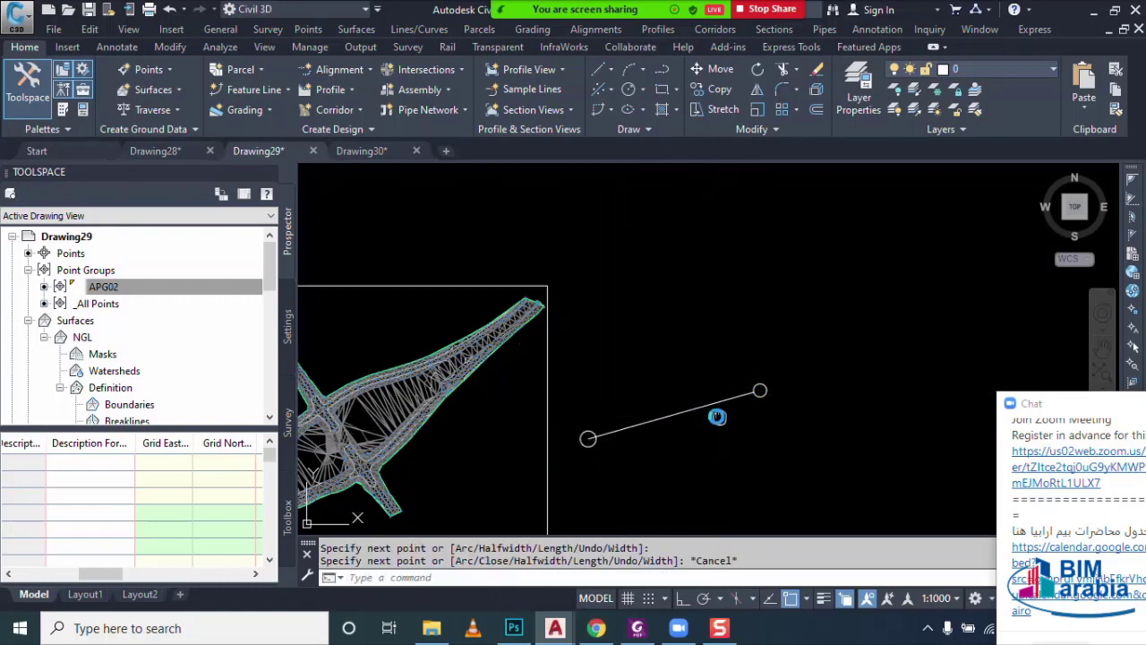
{"action": "middle_click_drag", "start_coordinate": [659, 432], "coordinate": [634, 434]}
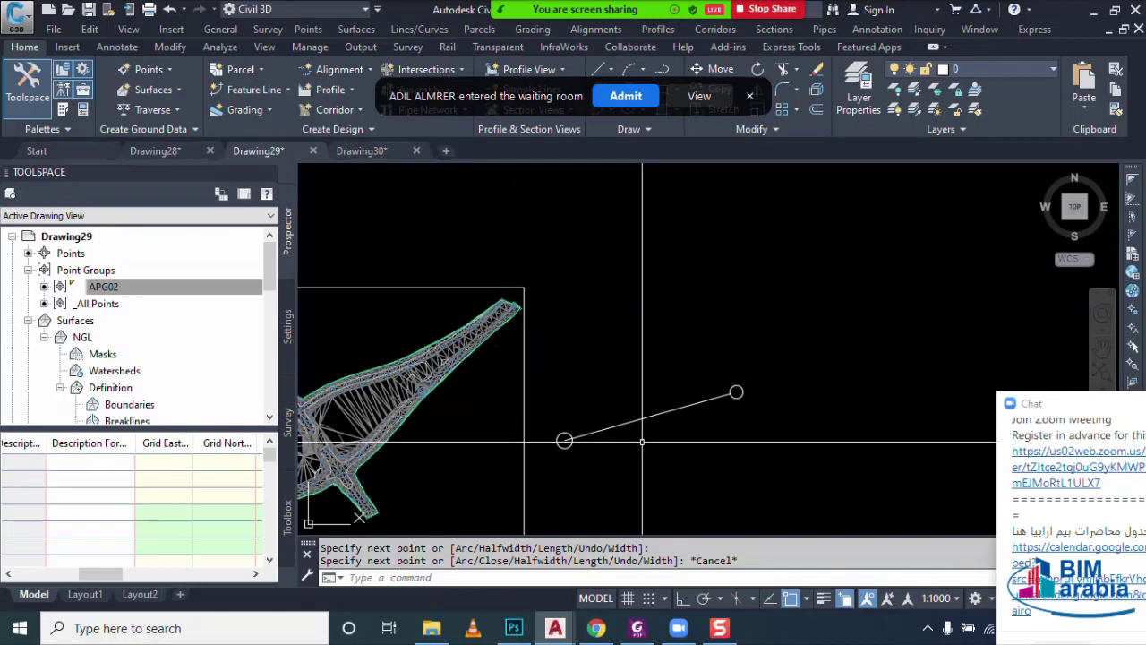
{"action": "middle_click_drag", "start_coordinate": [657, 440], "coordinate": [599, 442]}
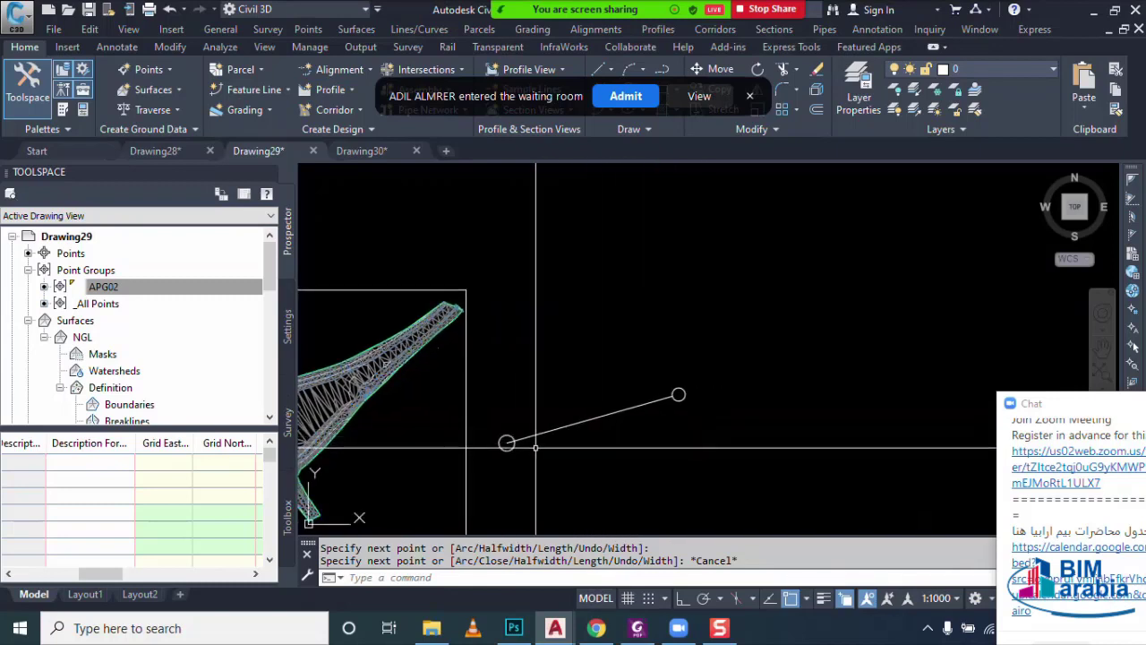
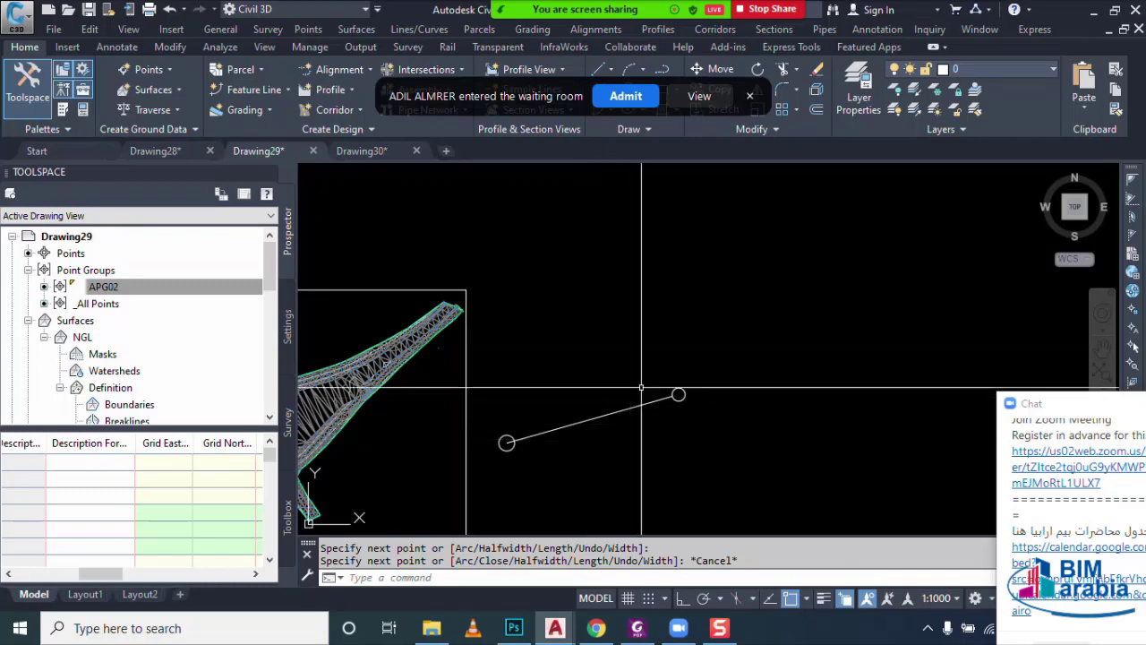
- Cancel the unfinished polyline and place an aligned dimension reading 18.3057 across the NGL surface
{"action": "scroll", "coordinate": [639, 389], "scroll_direction": "down", "scroll_amount": 3}
{"action": "scroll", "coordinate": [587, 430], "scroll_direction": "up", "scroll_amount": 5}
{"action": "scroll", "coordinate": [587, 429], "scroll_direction": "up", "scroll_amount": 5}
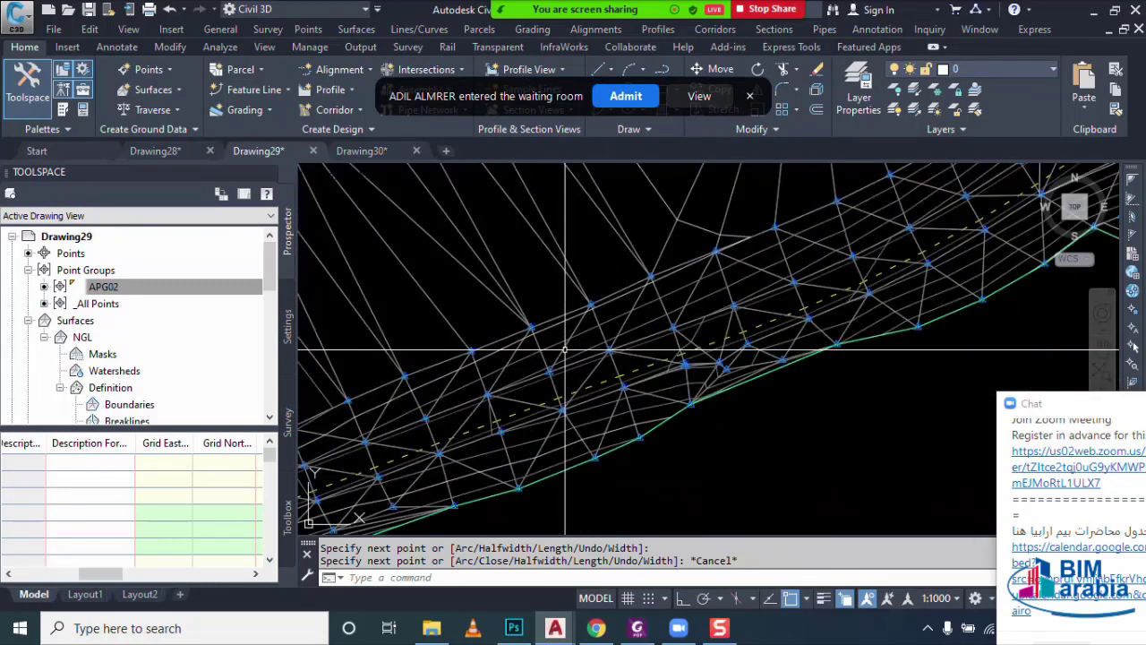
{"action": "scroll", "coordinate": [538, 403], "scroll_direction": "up", "scroll_amount": 2}
{"action": "key", "text": "Escape"}
{"action": "type", "text": "DA"}
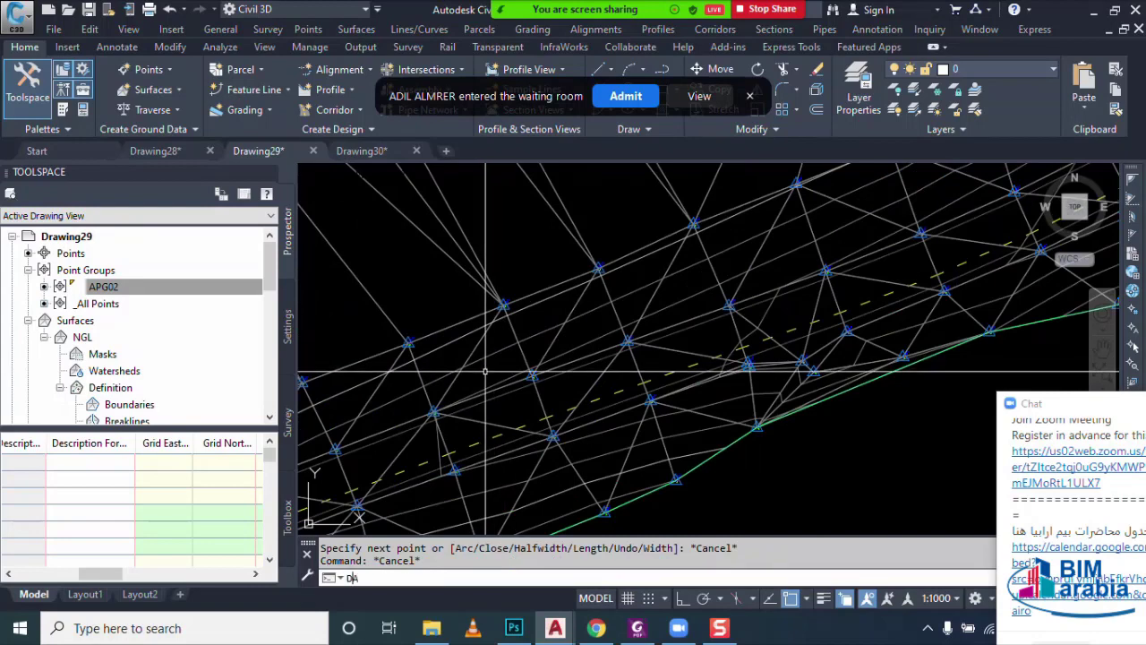
{"action": "type", "text": "l"}
{"action": "key", "text": "Return"}
{"action": "scroll", "coordinate": [494, 317], "scroll_direction": "up", "scroll_amount": 3}
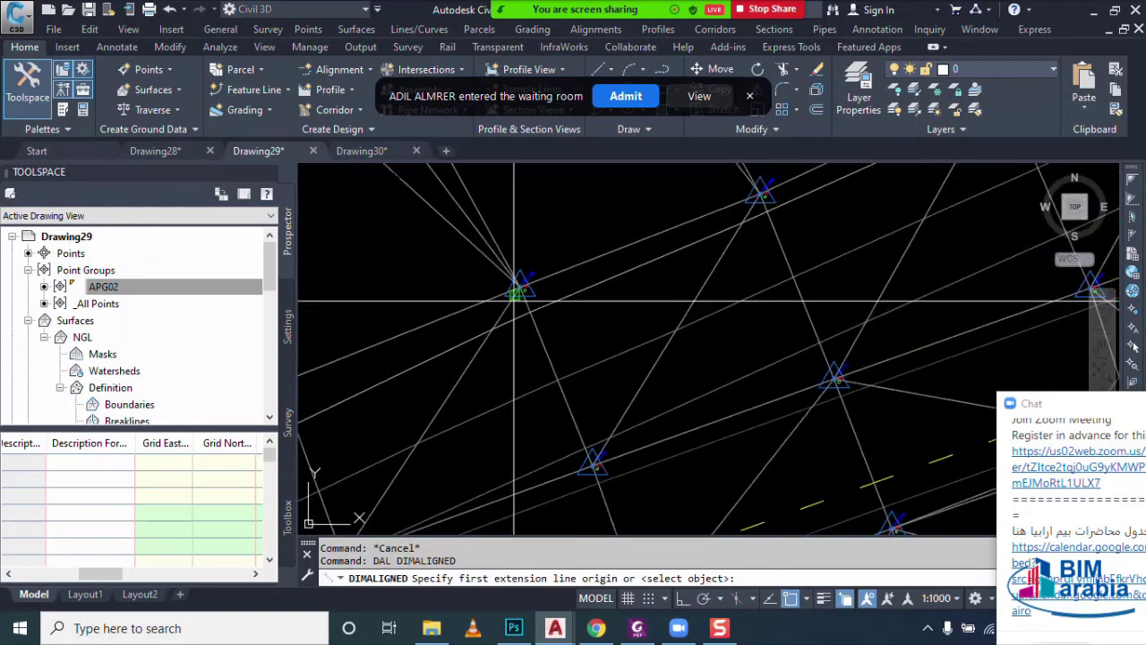
{"action": "scroll", "coordinate": [521, 287], "scroll_direction": "down", "scroll_amount": 3}
{"action": "left_click", "coordinate": [521, 285]}
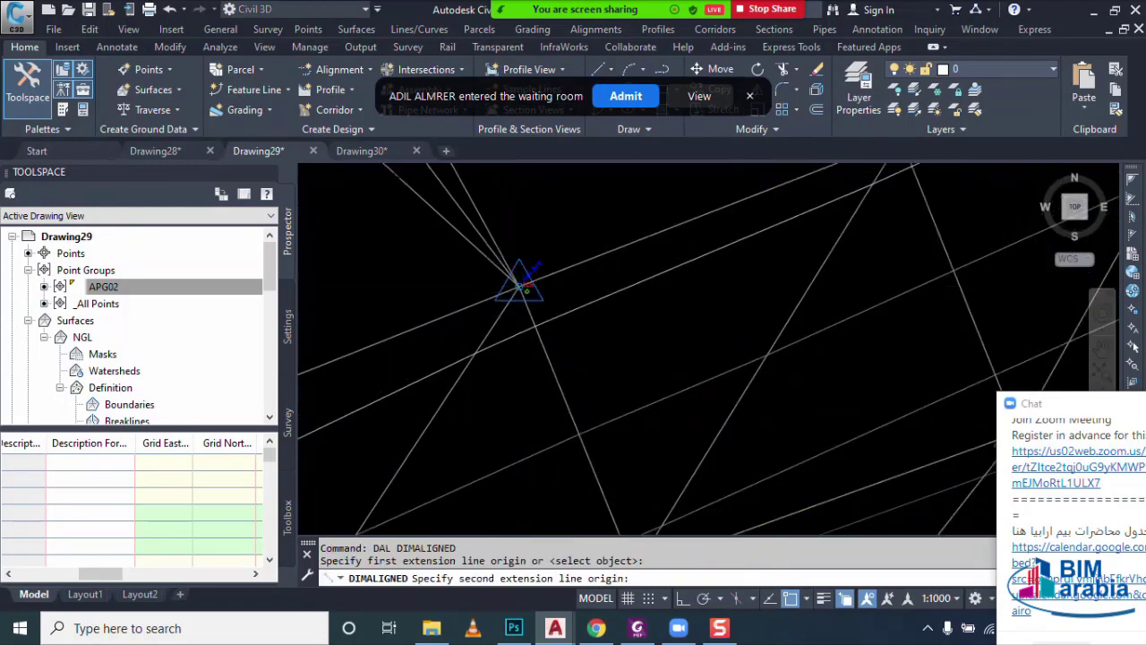
{"action": "scroll", "coordinate": [528, 304], "scroll_direction": "up", "scroll_amount": 3}
{"action": "left_click", "coordinate": [566, 406]}
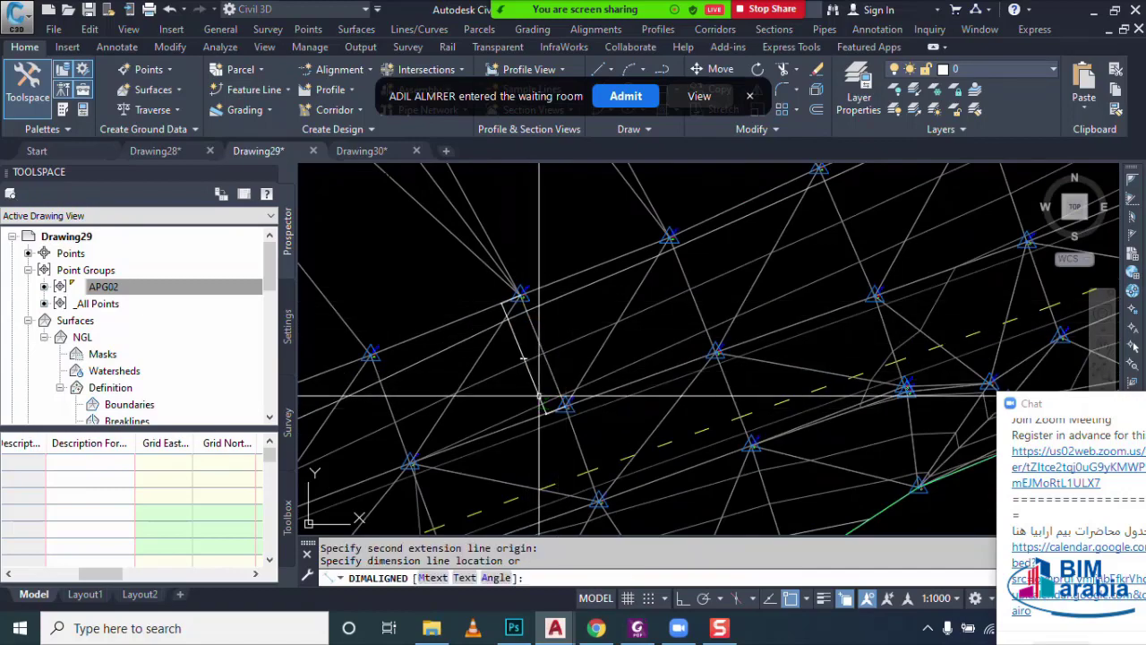
{"action": "scroll", "coordinate": [554, 387], "scroll_direction": "up", "scroll_amount": 5}
{"action": "left_click", "coordinate": [555, 388]}
{"action": "scroll", "coordinate": [554, 387], "scroll_direction": "down", "scroll_amount": 2}
{"action": "scroll", "coordinate": [551, 392], "scroll_direction": "down", "scroll_amount": 2}
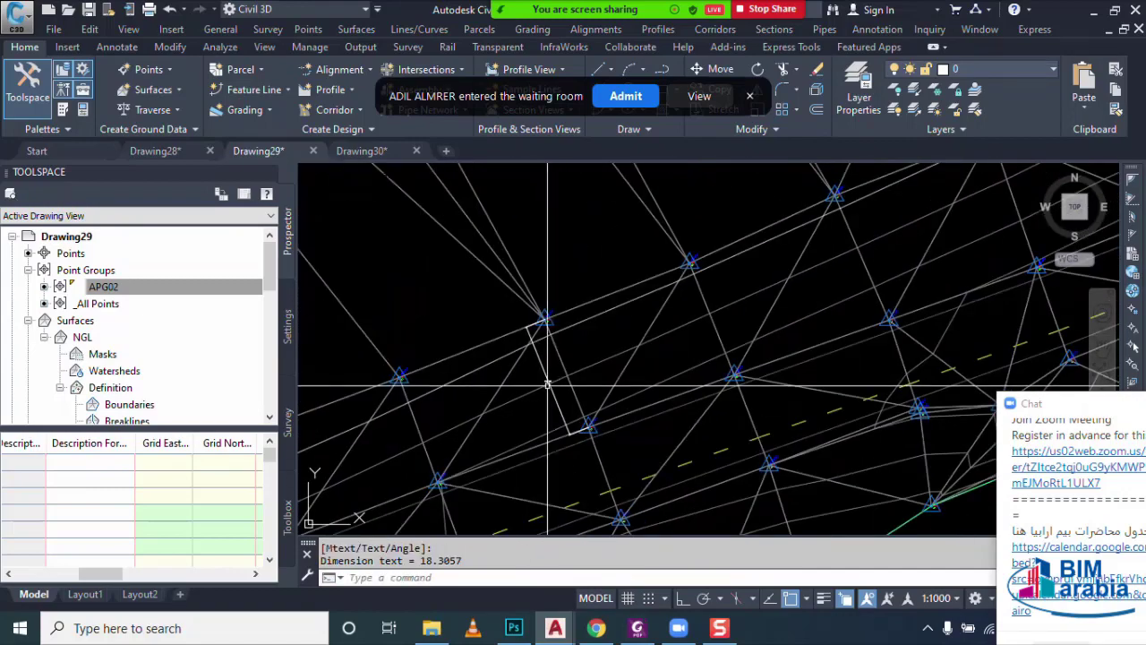
{"action": "scroll", "coordinate": [547, 395], "scroll_direction": "down", "scroll_amount": 2}
{"action": "scroll", "coordinate": [543, 398], "scroll_direction": "down", "scroll_amount": 2}
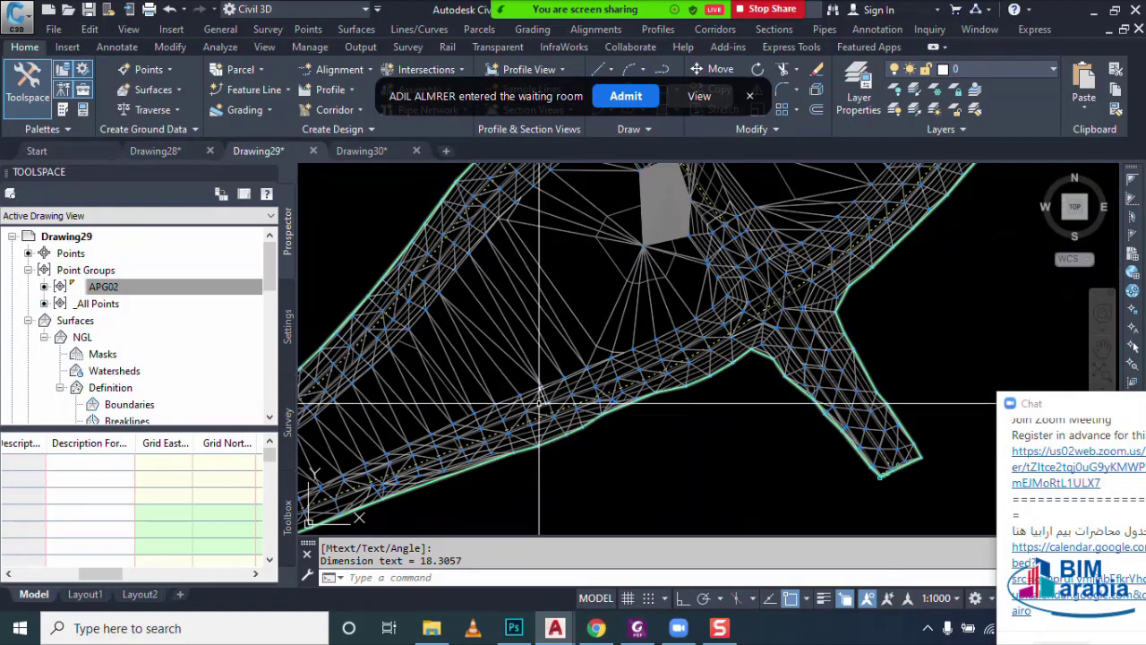
{"action": "key", "text": "Escape"}
- Place a second, longer aligned dimension reading 161.5110 across the surface
{"action": "scroll", "coordinate": [591, 439], "scroll_direction": "down", "scroll_amount": 2}
{"action": "scroll", "coordinate": [599, 428], "scroll_direction": "down", "scroll_amount": 2}
{"action": "scroll", "coordinate": [600, 429], "scroll_direction": "up", "scroll_amount": 1}
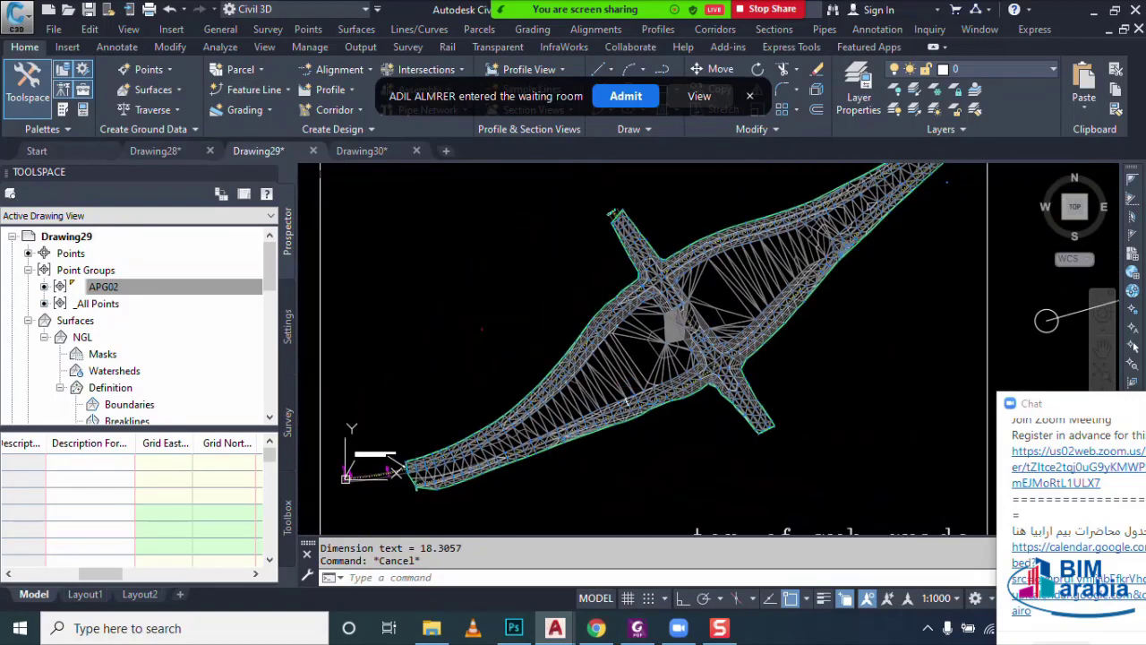
{"action": "scroll", "coordinate": [604, 403], "scroll_direction": "up", "scroll_amount": 2}
{"action": "scroll", "coordinate": [618, 367], "scroll_direction": "up", "scroll_amount": 3}
{"action": "key", "text": "space"}
{"action": "scroll", "coordinate": [604, 315], "scroll_direction": "up", "scroll_amount": 3}
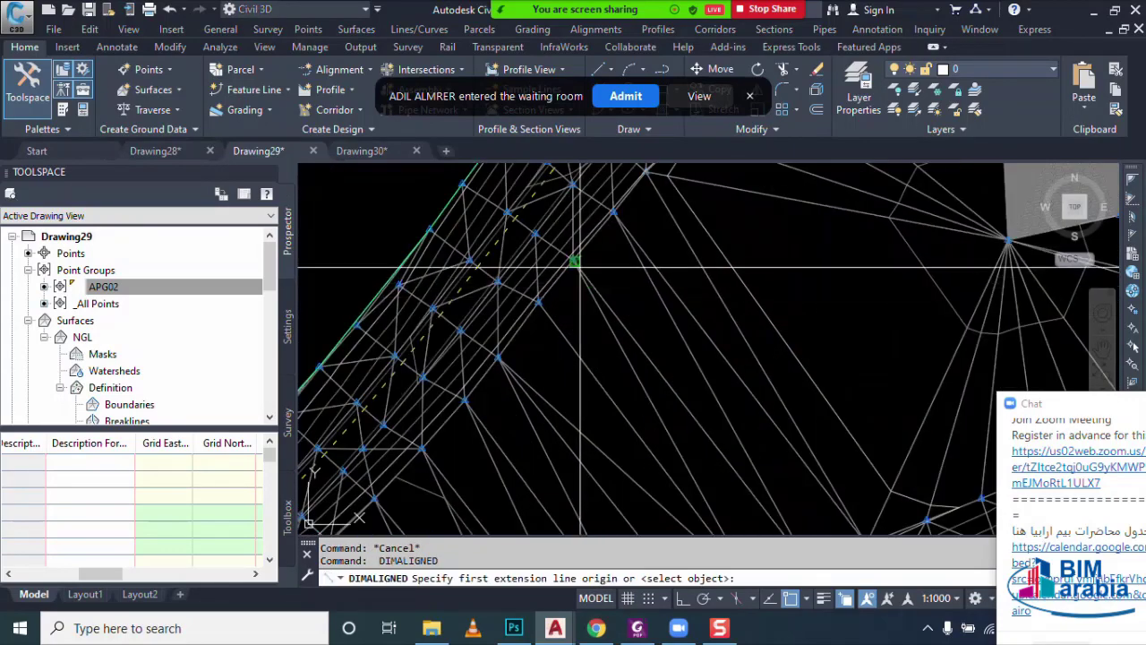
{"action": "left_click", "coordinate": [574, 262]}
{"action": "scroll", "coordinate": [652, 332], "scroll_direction": "down", "scroll_amount": 3}
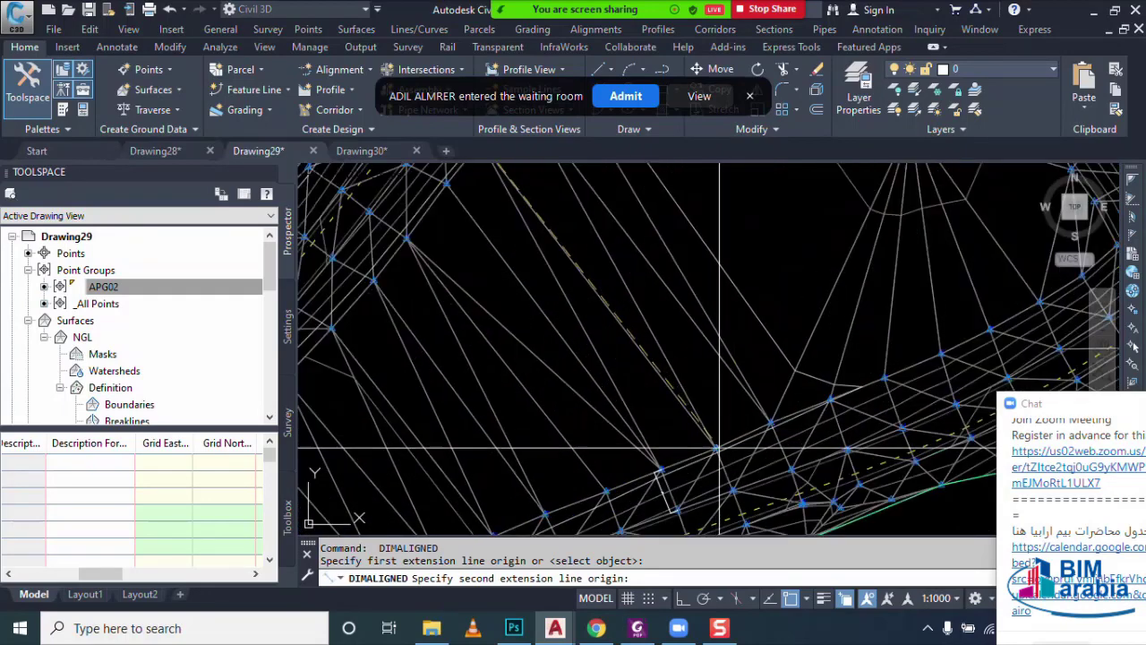
{"action": "scroll", "coordinate": [717, 453], "scroll_direction": "up", "scroll_amount": 2}
{"action": "left_click", "coordinate": [717, 452]}
{"action": "scroll", "coordinate": [718, 452], "scroll_direction": "up", "scroll_amount": 2}
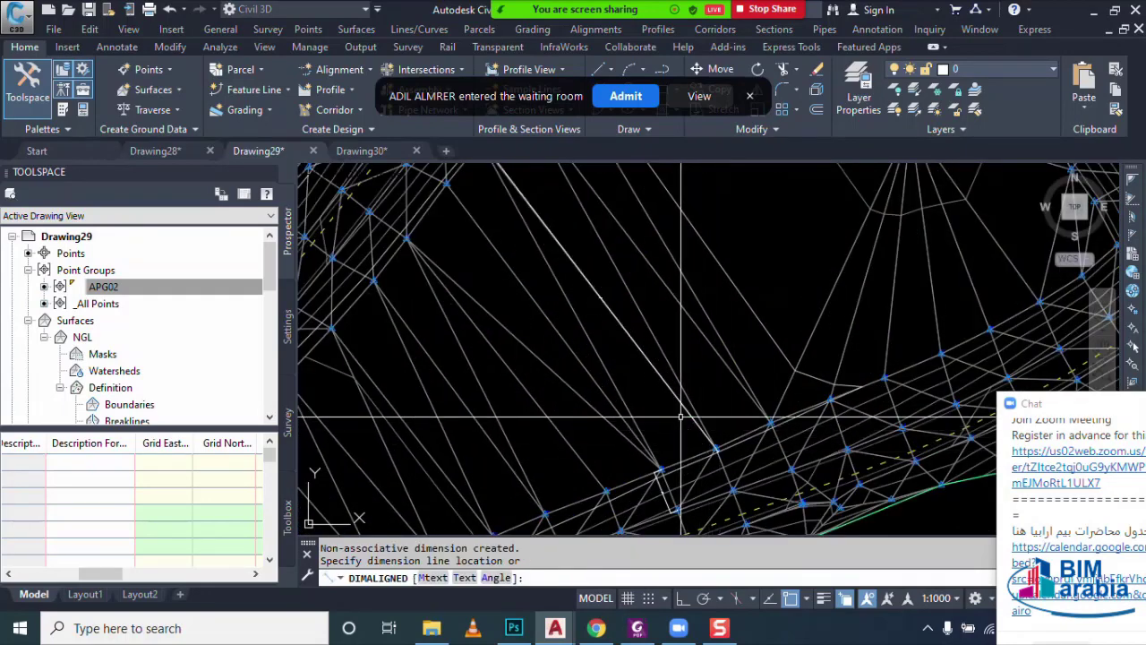
{"action": "left_click", "coordinate": [612, 316]}
{"action": "scroll", "coordinate": [596, 292], "scroll_direction": "up", "scroll_amount": 2}
{"action": "scroll", "coordinate": [591, 291], "scroll_direction": "up", "scroll_amount": 2}
{"action": "scroll", "coordinate": [593, 309], "scroll_direction": "up", "scroll_amount": 2}
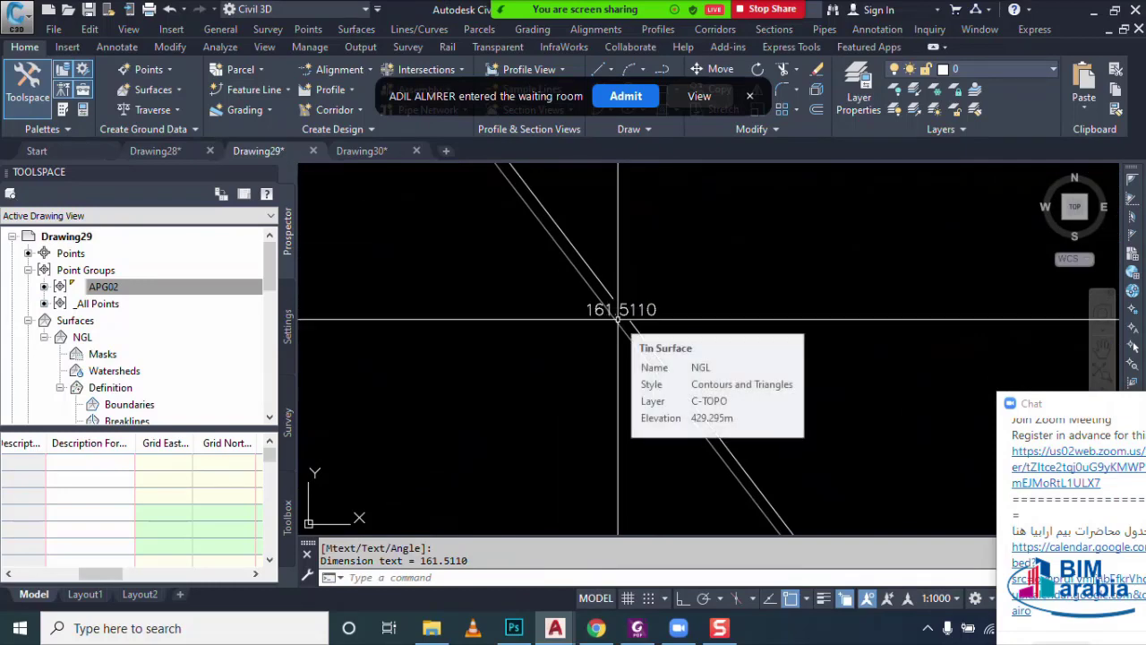
{"action": "scroll", "coordinate": [618, 319], "scroll_direction": "down", "scroll_amount": 1}
{"action": "scroll", "coordinate": [616, 324], "scroll_direction": "down", "scroll_amount": 2}
{"action": "scroll", "coordinate": [591, 309], "scroll_direction": "down", "scroll_amount": 2}
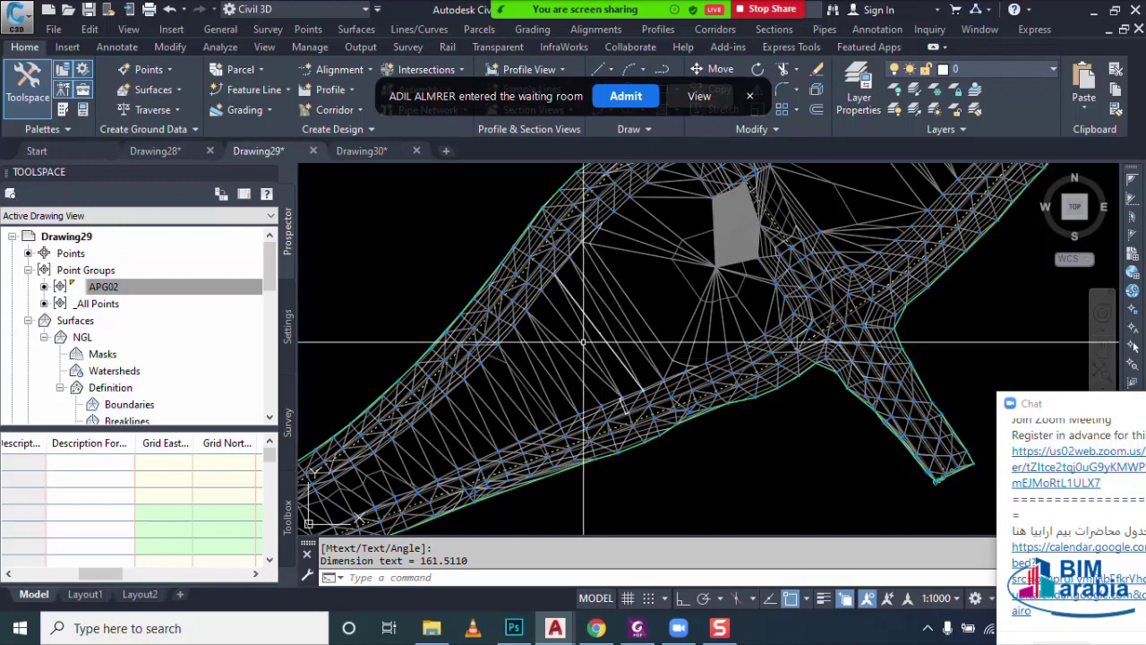
{"action": "scroll", "coordinate": [618, 353], "scroll_direction": "up", "scroll_amount": 2}
{"action": "scroll", "coordinate": [582, 313], "scroll_direction": "up", "scroll_amount": 1}
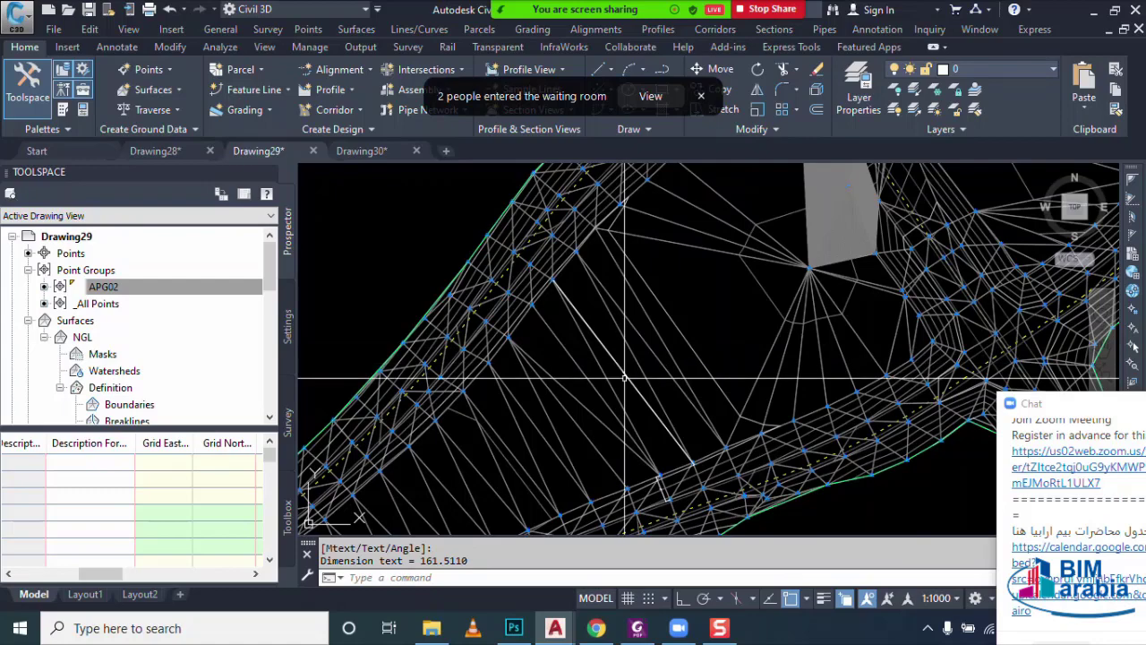
{"action": "mouse_move", "coordinate": [630, 381]}
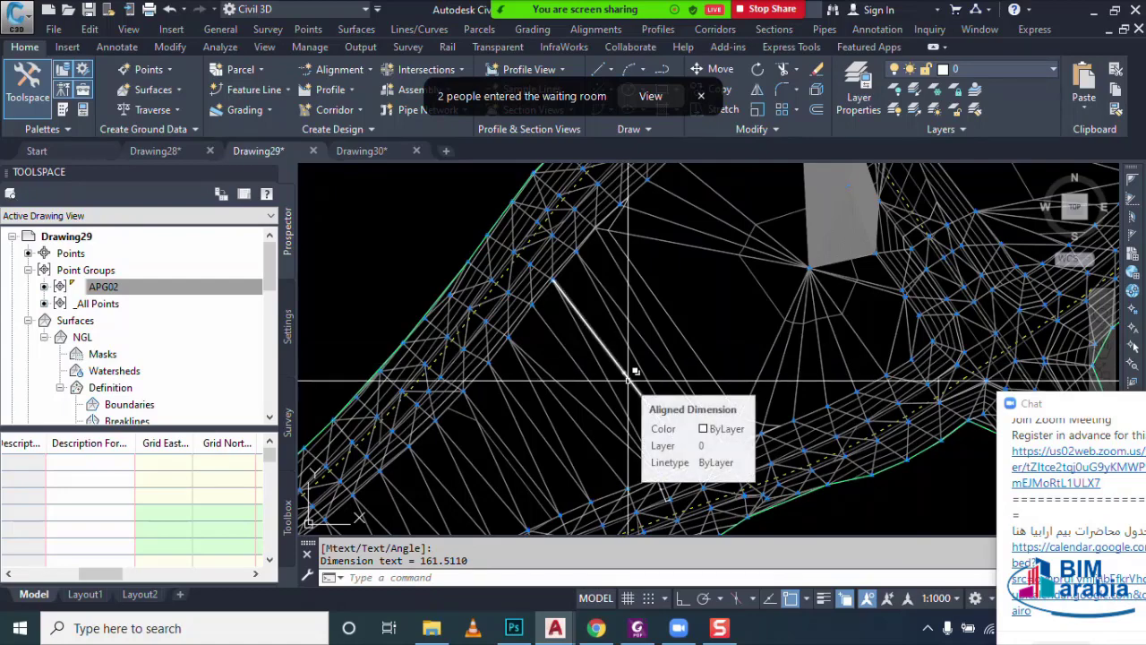
- Pick the 161.5110 aligned dimension from the overlapping objects and delete it
{"action": "key", "text": "Escape"}
{"action": "scroll", "coordinate": [716, 388], "scroll_direction": "down", "scroll_amount": 3}
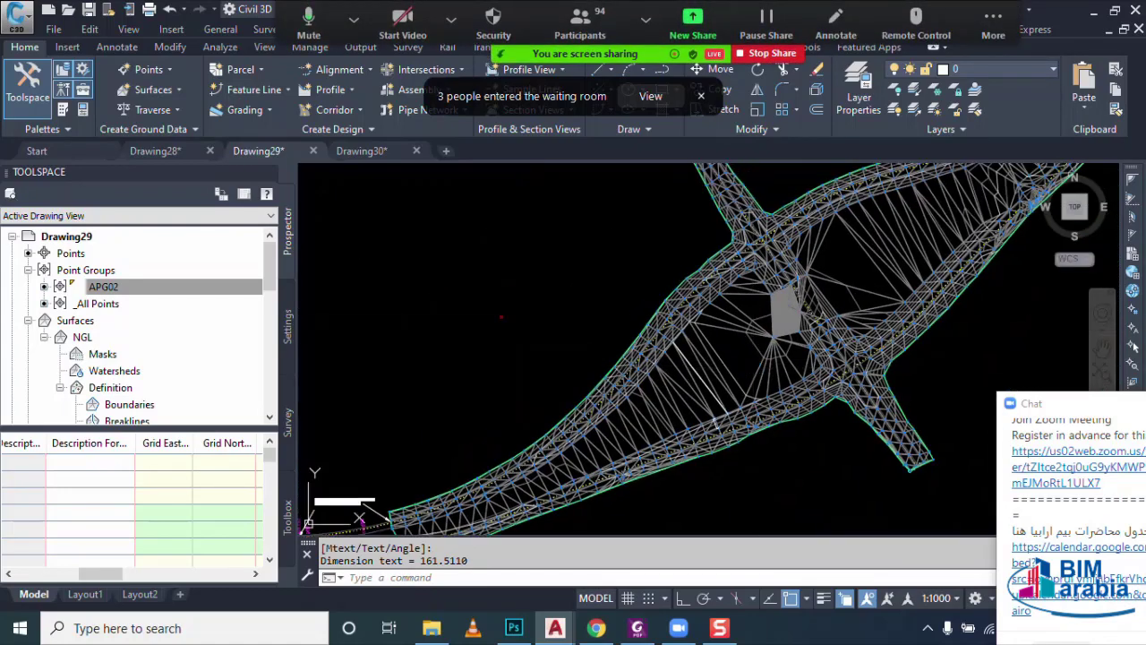
{"action": "scroll", "coordinate": [716, 388], "scroll_direction": "up", "scroll_amount": 2}
{"action": "left_click", "coordinate": [708, 342]}
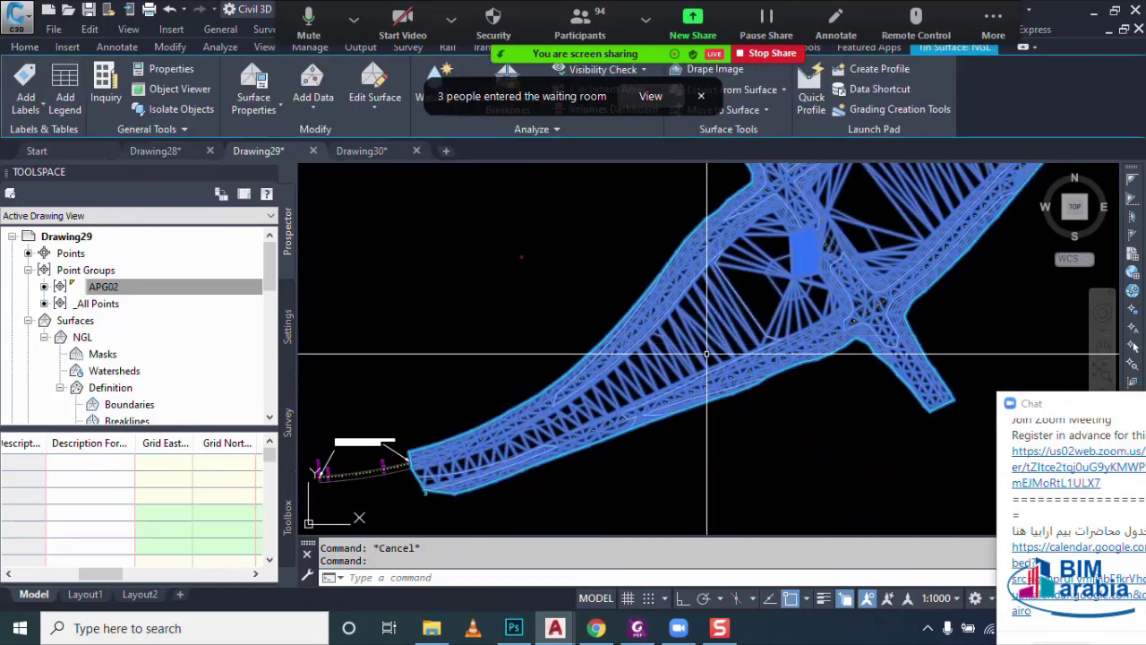
{"action": "key", "text": "Escape"}
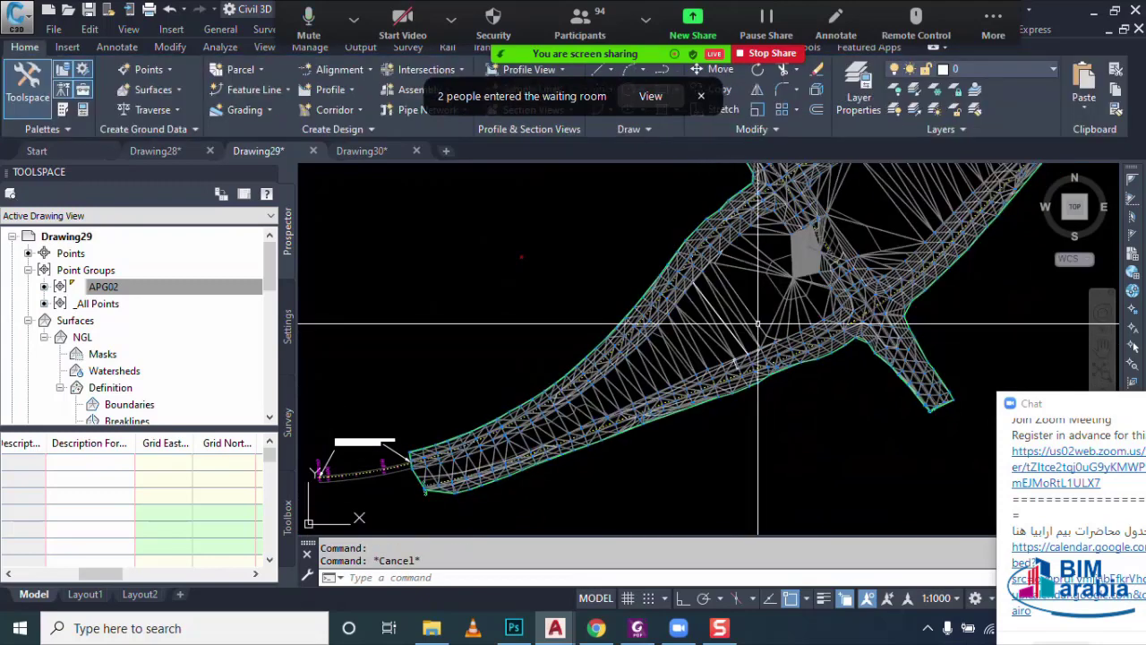
{"action": "left_click", "coordinate": [733, 335]}
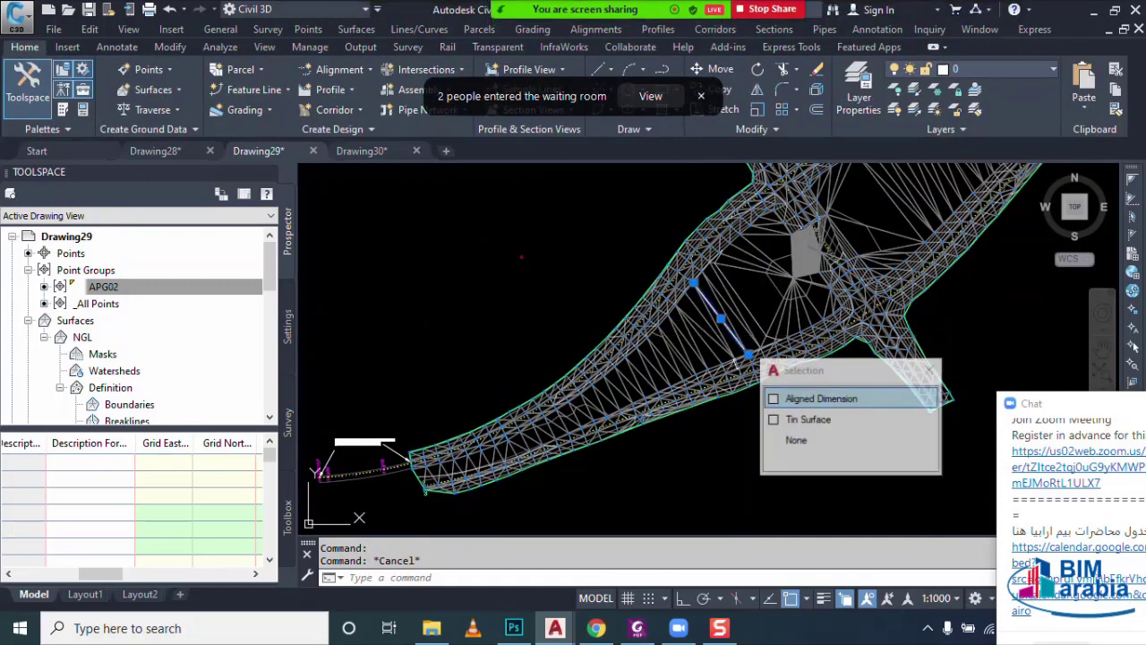
{"action": "left_click", "coordinate": [798, 400]}
{"action": "key", "text": "Delete"}
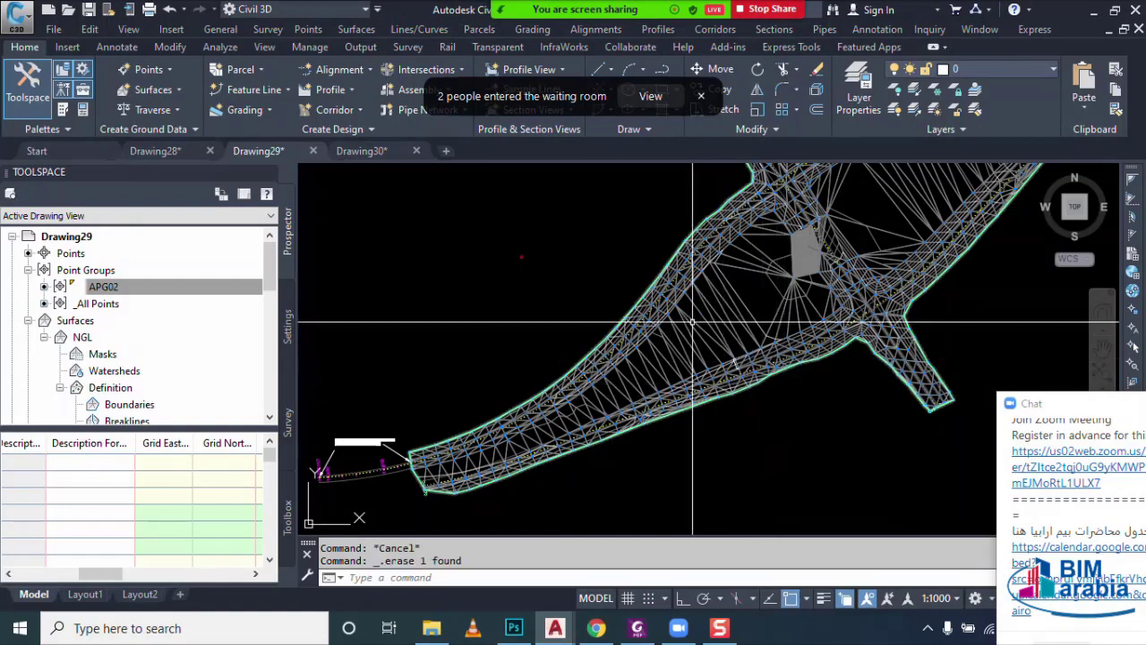
- Select the NGL surface and bring up its Edit Surface options
{"action": "middle_click_drag", "start_coordinate": [693, 321], "coordinate": [698, 378]}
{"action": "key", "text": "Escape"}
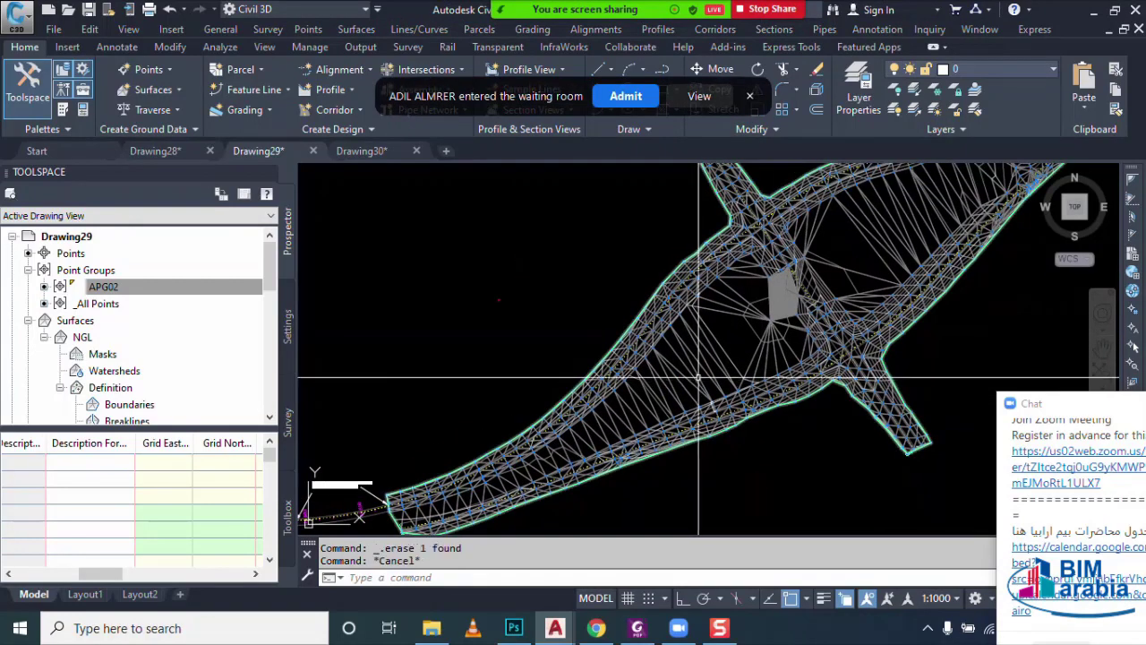
{"action": "left_click", "coordinate": [697, 376]}
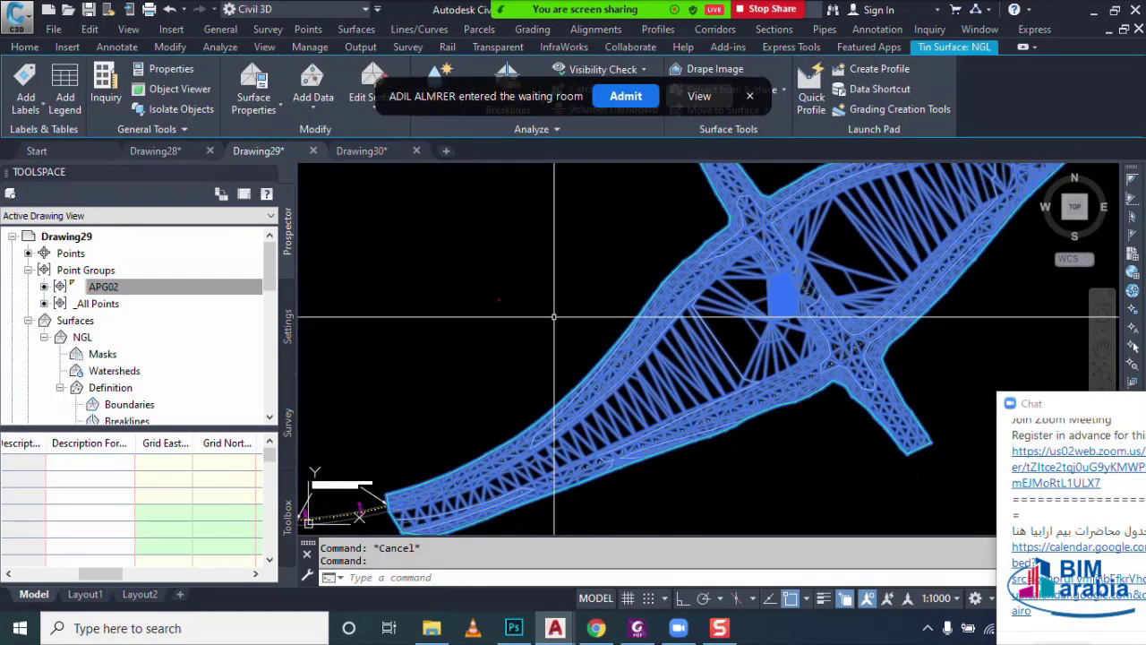
{"action": "left_click", "coordinate": [358, 107]}
- Delete the fan of 13 surface edges below the grey patch
{"action": "left_click", "coordinate": [391, 169]}
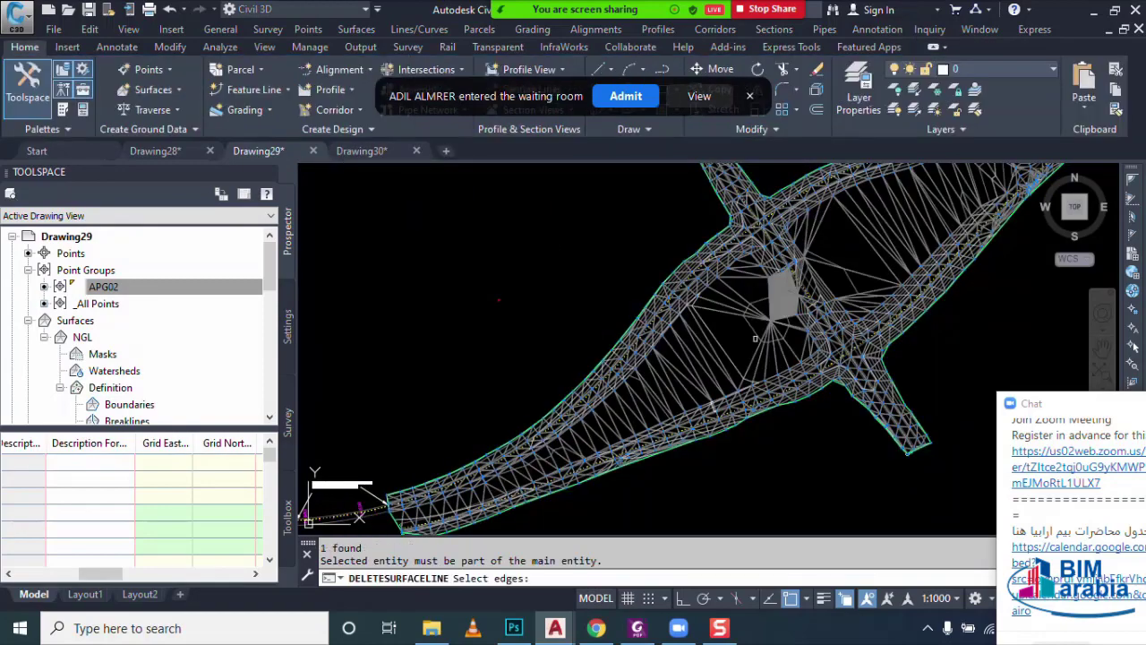
{"action": "scroll", "coordinate": [752, 289], "scroll_direction": "up", "scroll_amount": 2}
{"action": "scroll", "coordinate": [736, 327], "scroll_direction": "up", "scroll_amount": 2}
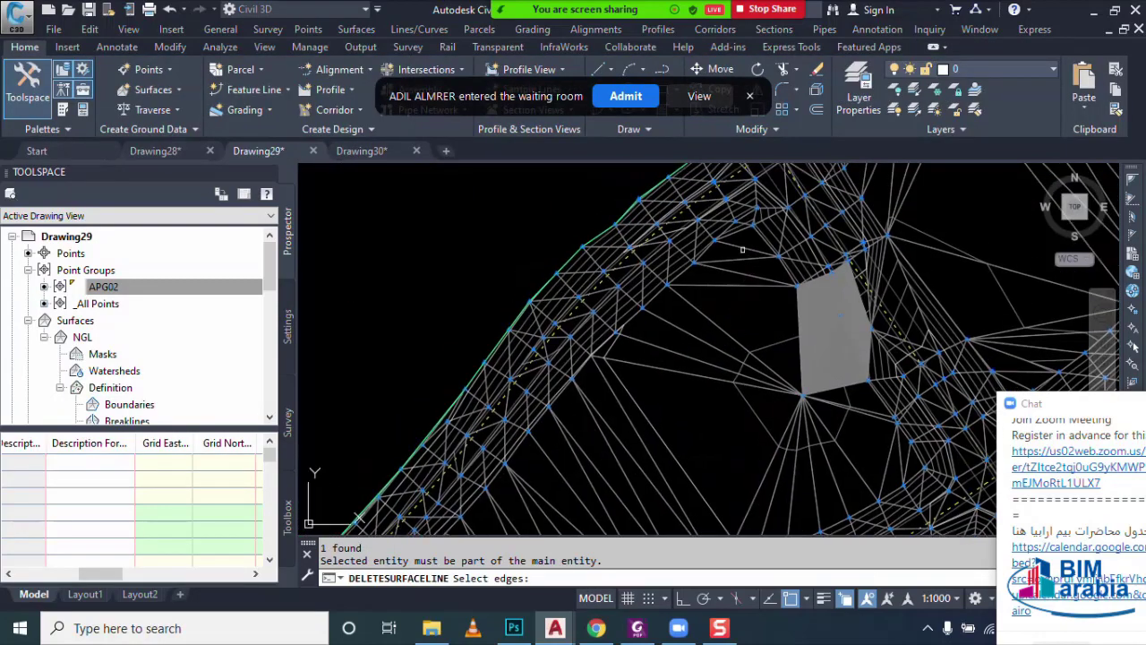
{"action": "scroll", "coordinate": [722, 342], "scroll_direction": "down", "scroll_amount": 4}
{"action": "scroll", "coordinate": [758, 384], "scroll_direction": "up", "scroll_amount": 3}
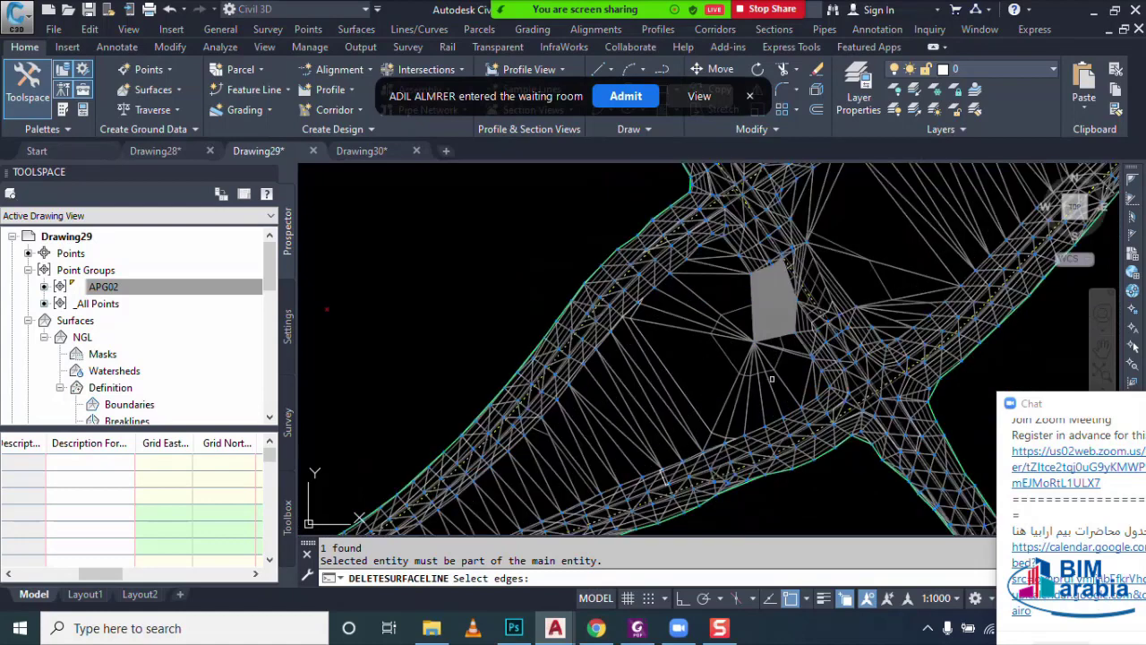
{"action": "left_click", "coordinate": [685, 394]}
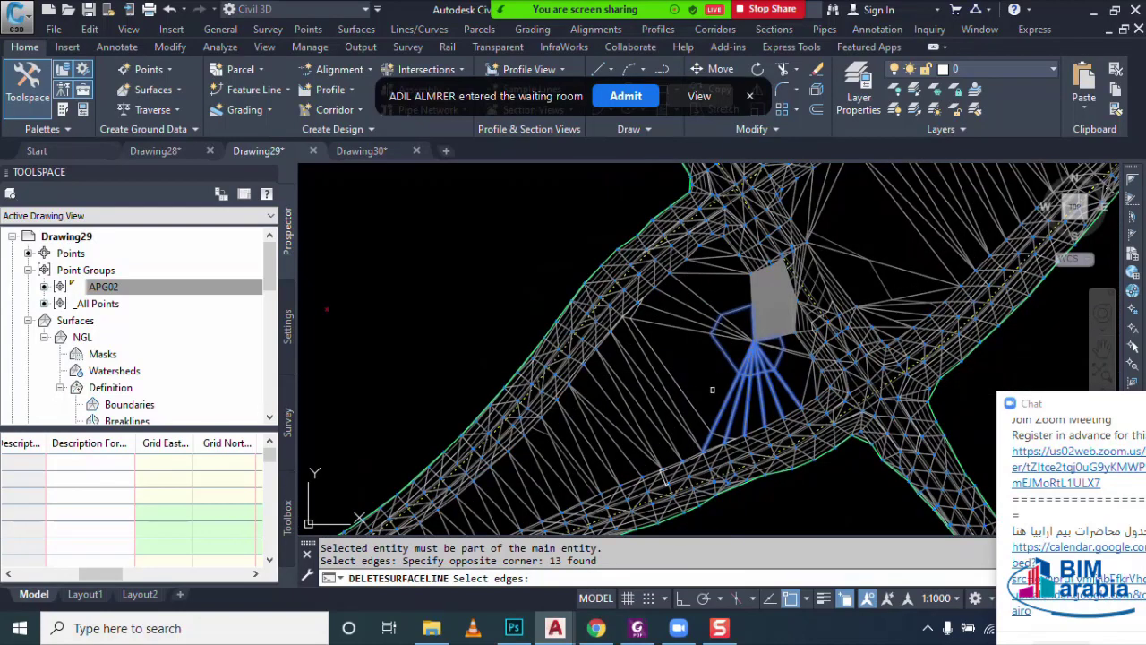
{"action": "key", "text": "Return"}
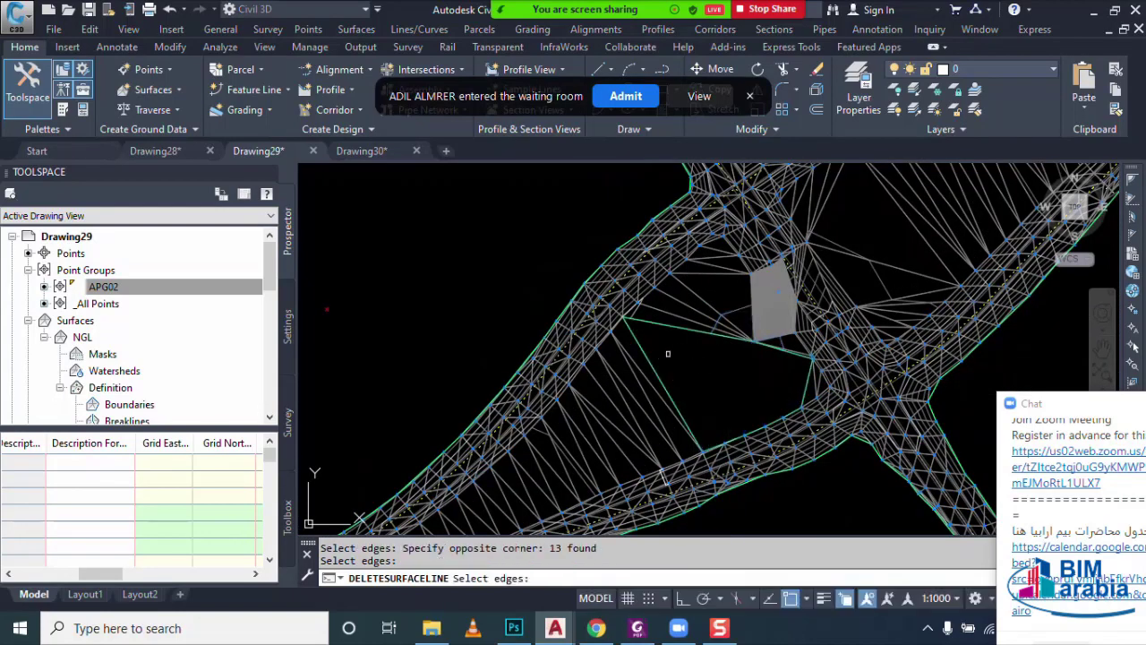
- Fence-delete the stray triangles bridging the lower gap between road branches
{"action": "type", "text": "F"}
{"action": "key", "text": "Return"}
{"action": "scroll", "coordinate": [718, 272], "scroll_direction": "up", "scroll_amount": 2}
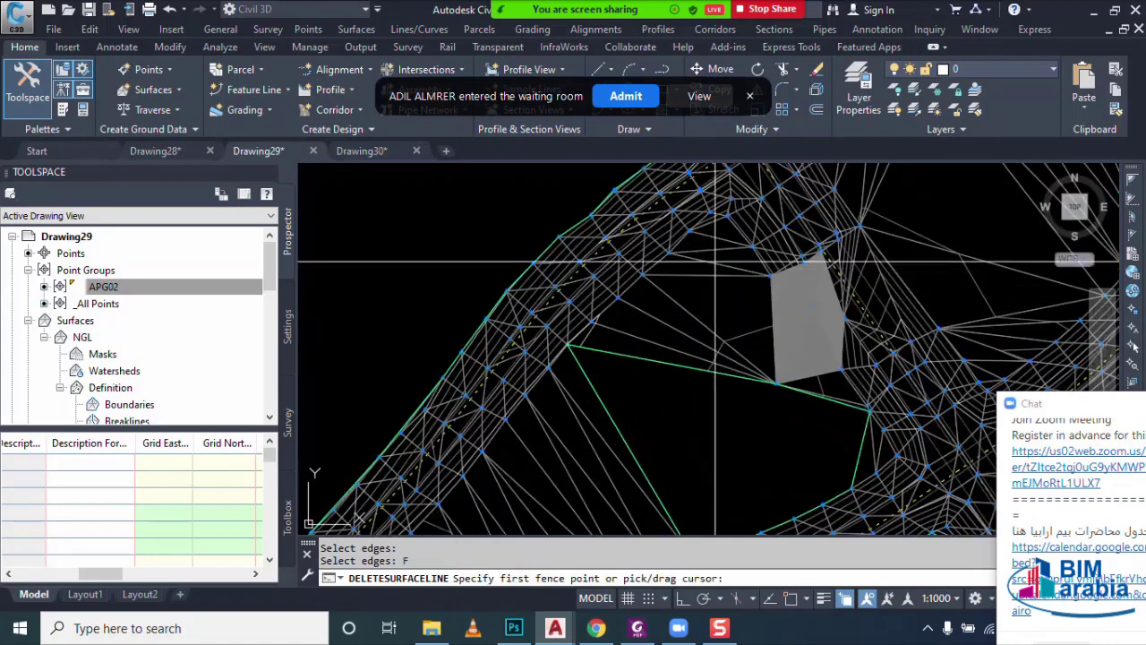
{"action": "left_click", "coordinate": [680, 268]}
{"action": "left_click", "coordinate": [792, 208]}
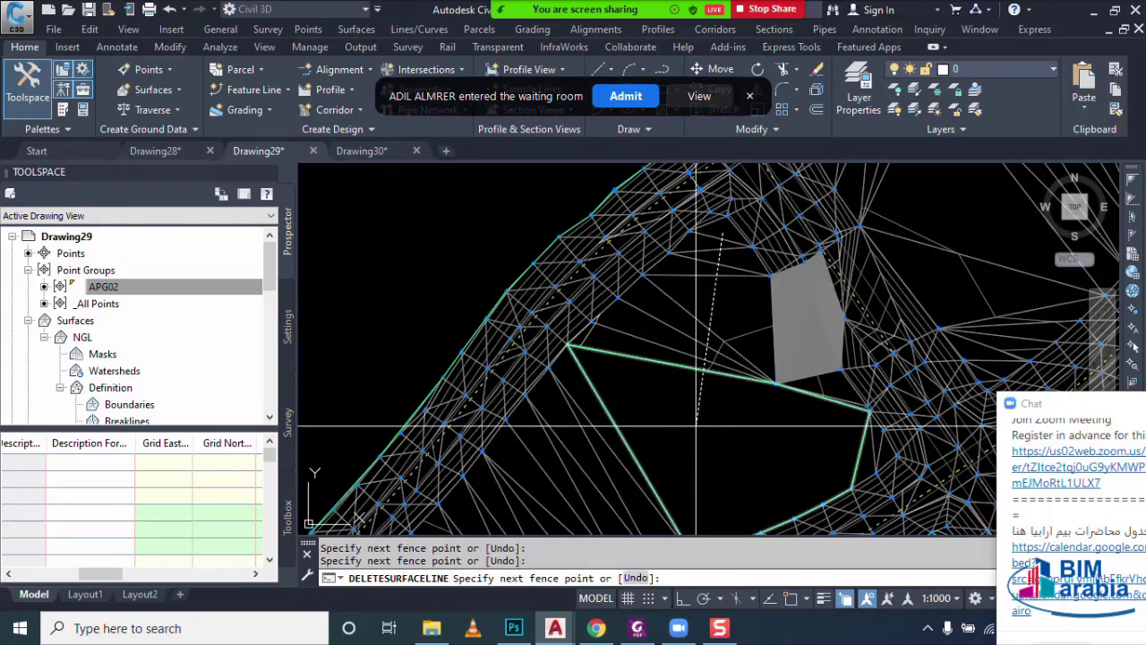
{"action": "middle_click_drag", "start_coordinate": [688, 303], "coordinate": [712, 265]}
{"action": "left_click", "coordinate": [712, 265]}
{"action": "scroll", "coordinate": [712, 265], "scroll_direction": "up", "scroll_amount": 1}
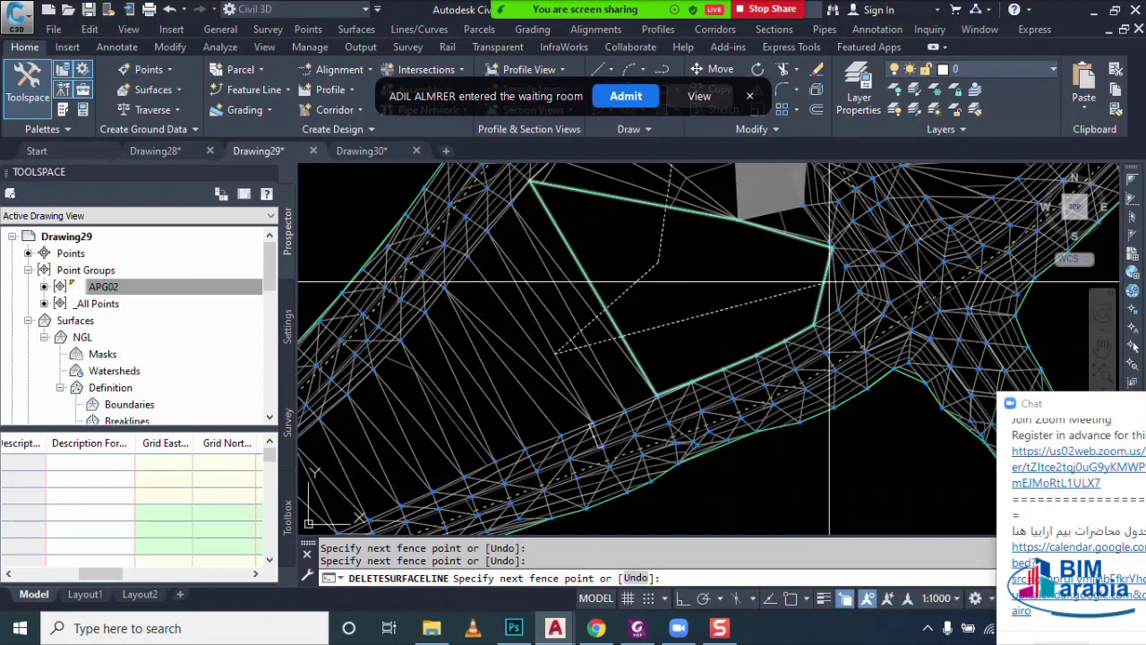
{"action": "scroll", "coordinate": [860, 287], "scroll_direction": "up", "scroll_amount": 1}
{"action": "left_click", "coordinate": [849, 288]}
{"action": "scroll", "coordinate": [761, 313], "scroll_direction": "down", "scroll_amount": 3}
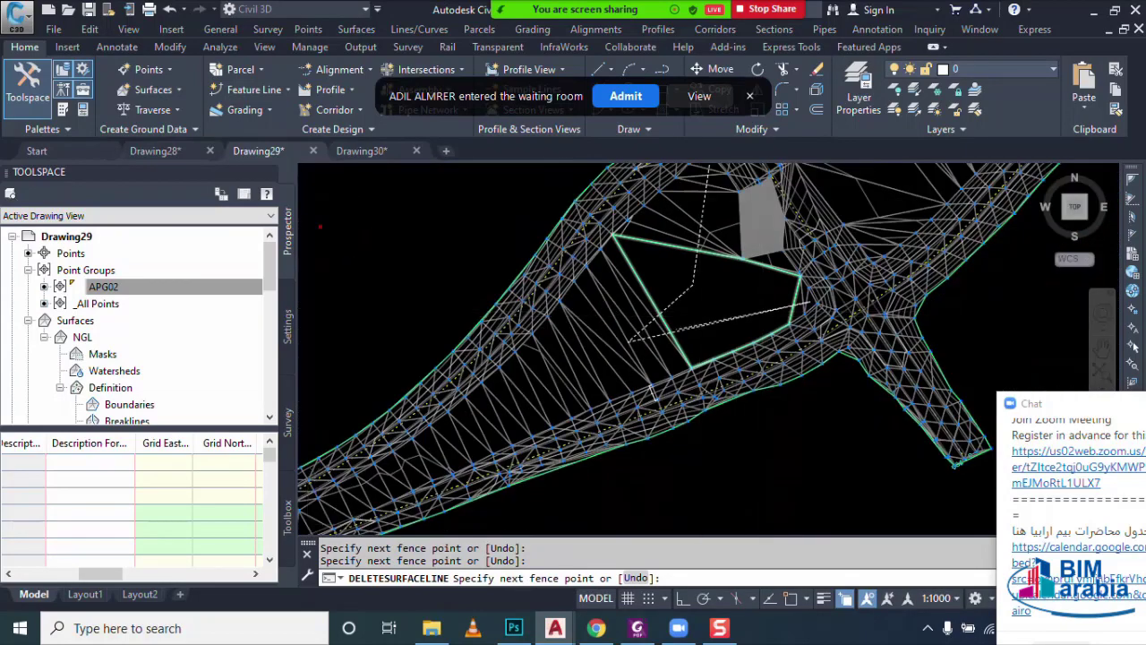
{"action": "scroll", "coordinate": [627, 358], "scroll_direction": "down", "scroll_amount": 3}
{"action": "middle_click_drag", "start_coordinate": [582, 369], "coordinate": [662, 315]}
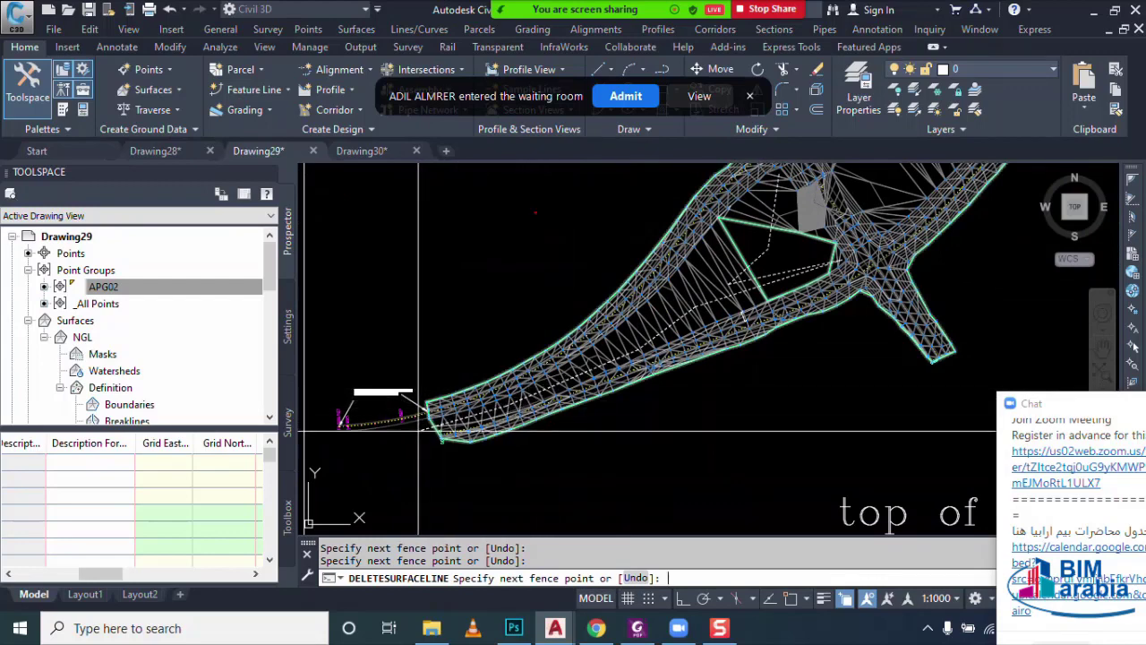
{"action": "key", "text": "Return"}
{"action": "key", "text": "Return"}
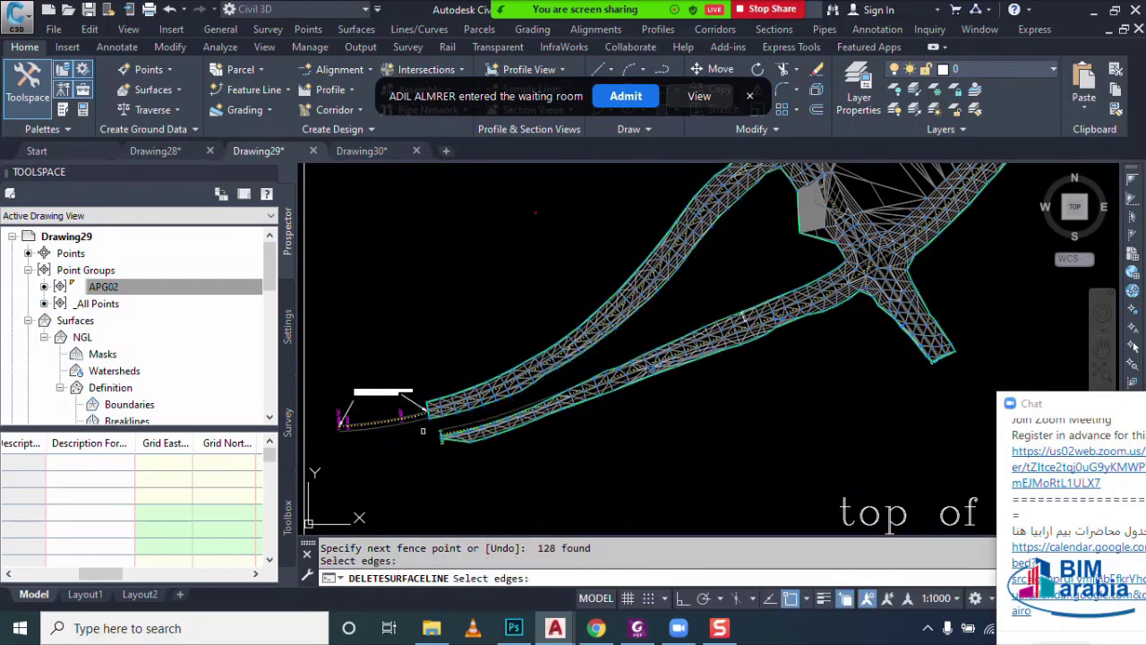
- Fence-delete the stray triangles across the upper gap of the surface
{"action": "middle_click_drag", "start_coordinate": [579, 361], "coordinate": [381, 502]}
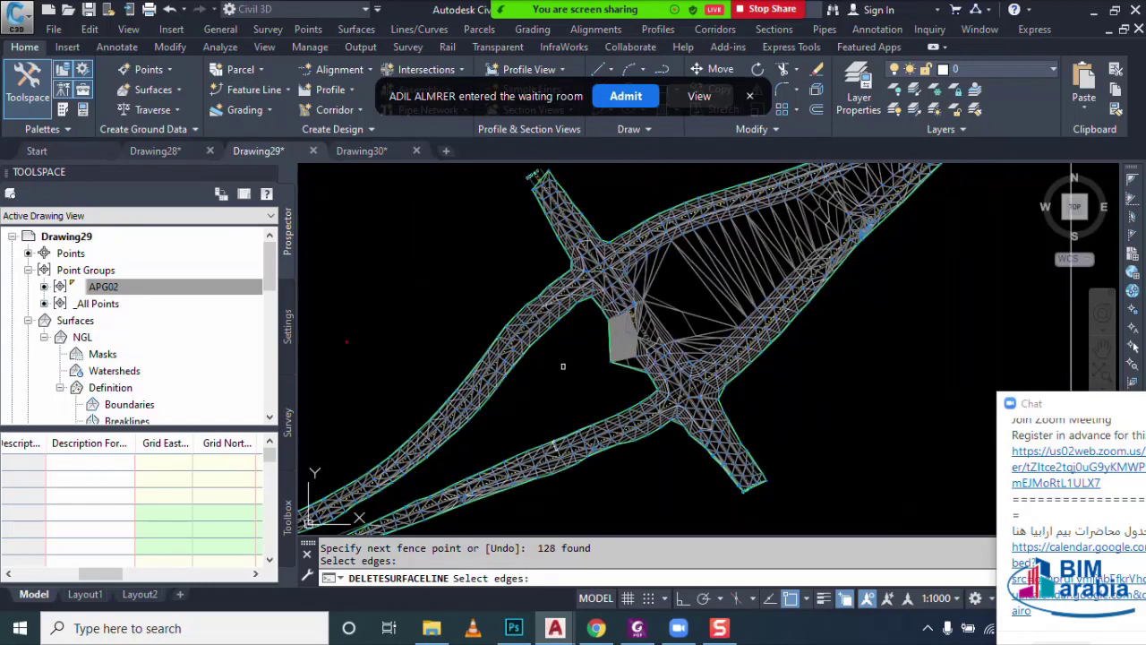
{"action": "scroll", "coordinate": [577, 334], "scroll_direction": "up", "scroll_amount": 2}
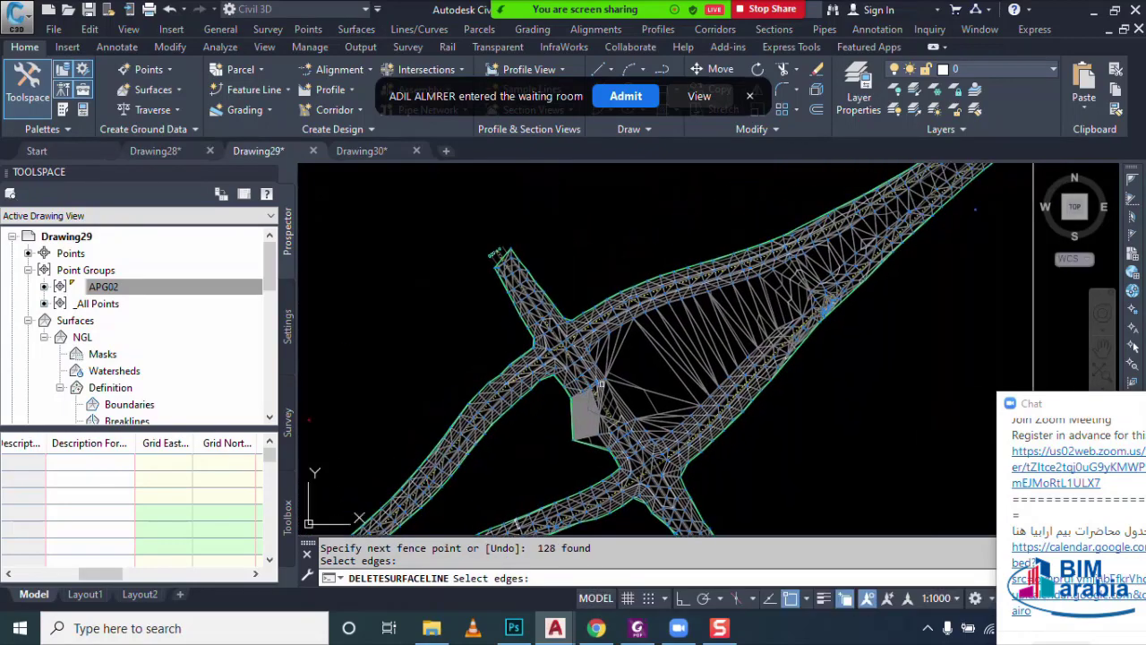
{"action": "scroll", "coordinate": [723, 335], "scroll_direction": "up", "scroll_amount": 2}
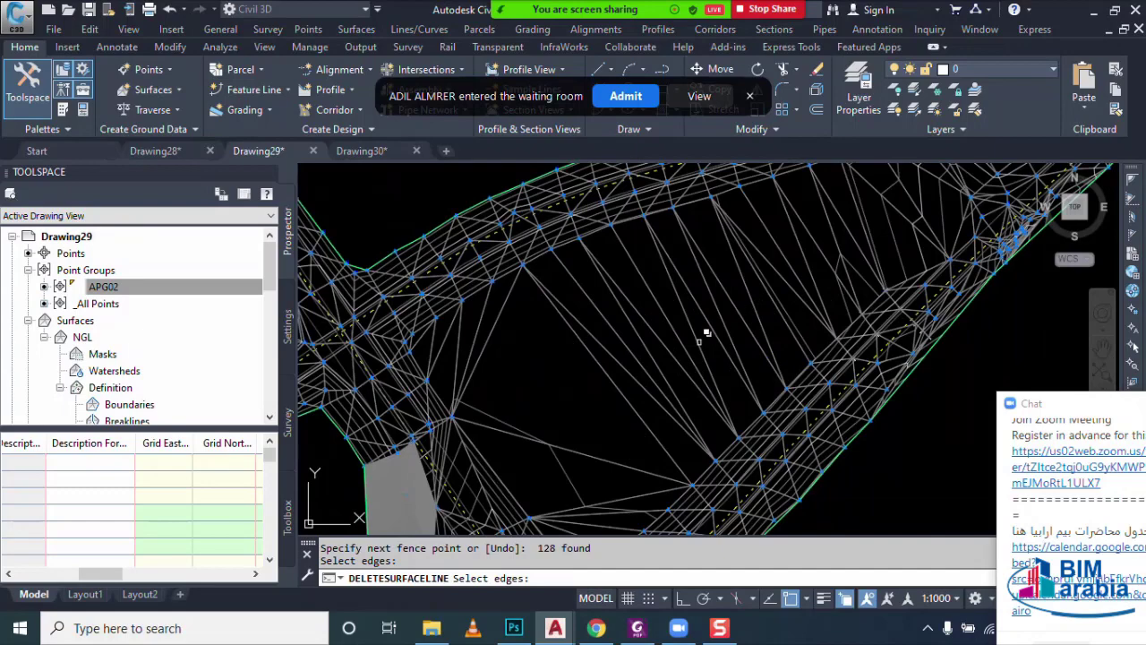
{"action": "type", "text": " F"}
{"action": "key", "text": "Return"}
{"action": "scroll", "coordinate": [417, 334], "scroll_direction": "up", "scroll_amount": 2}
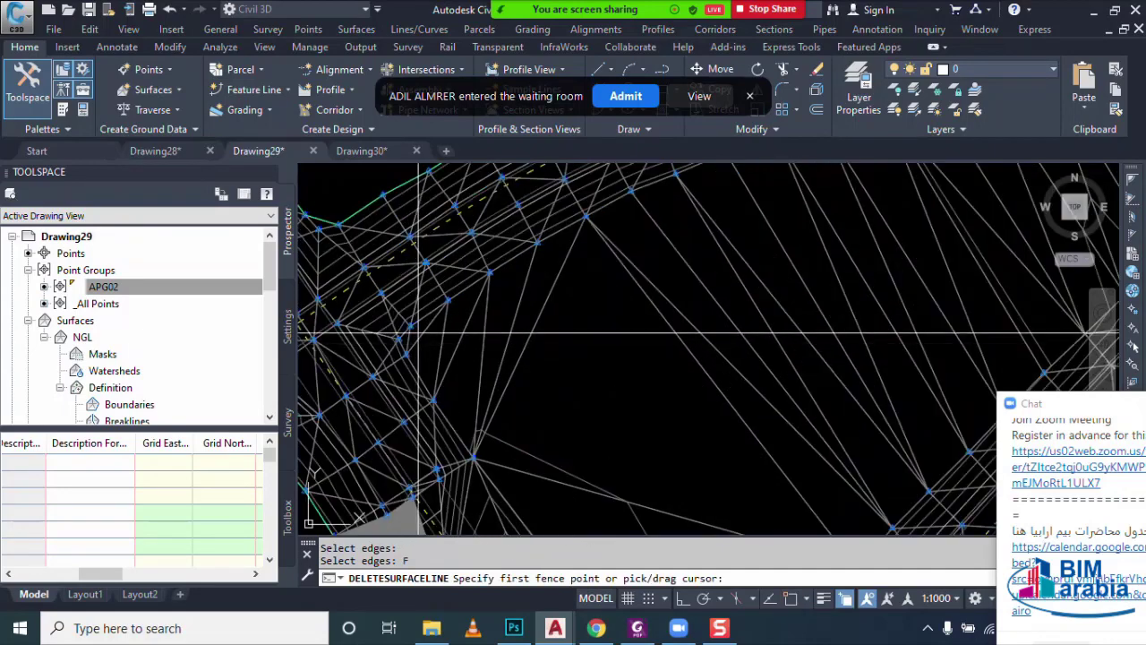
{"action": "left_click", "coordinate": [416, 334]}
{"action": "scroll", "coordinate": [416, 334], "scroll_direction": "down", "scroll_amount": 3}
{"action": "left_click", "coordinate": [569, 415]}
{"action": "scroll", "coordinate": [582, 513], "scroll_direction": "up", "scroll_amount": 3}
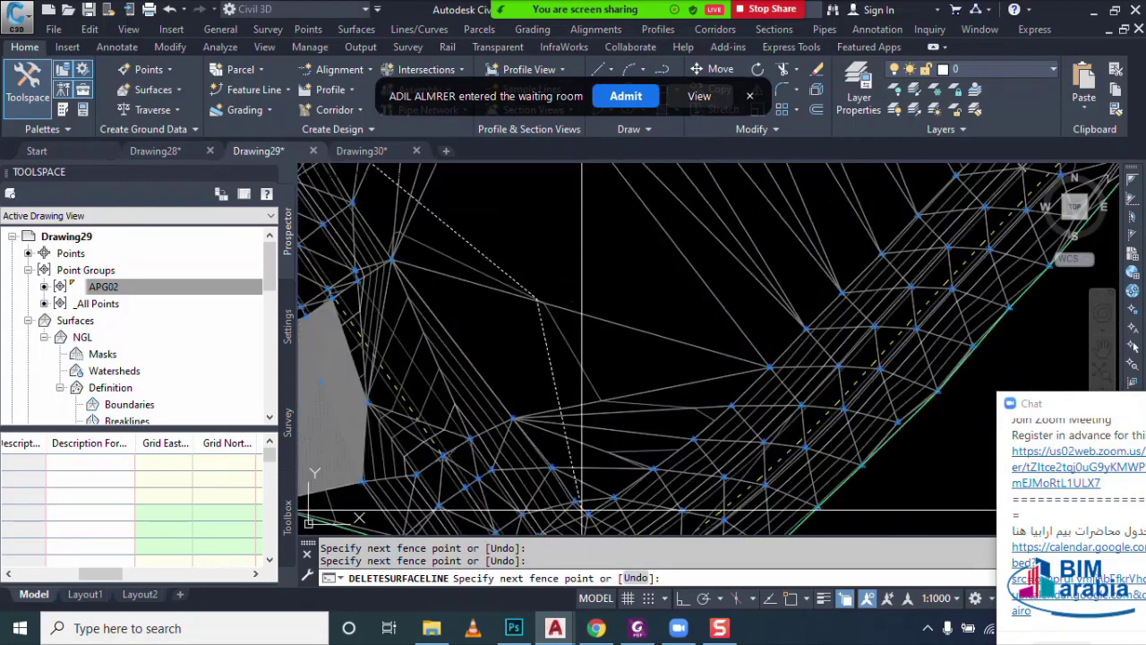
{"action": "scroll", "coordinate": [582, 512], "scroll_direction": "up", "scroll_amount": 2}
{"action": "scroll", "coordinate": [591, 502], "scroll_direction": "down", "scroll_amount": 5}
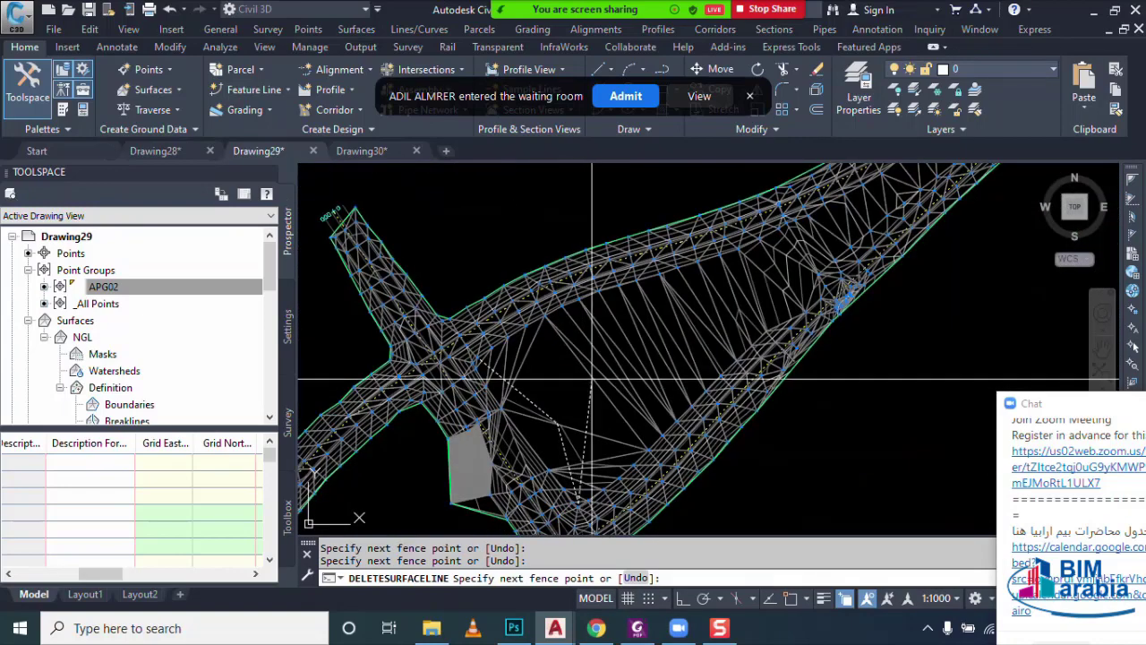
{"action": "scroll", "coordinate": [745, 329], "scroll_direction": "up", "scroll_amount": 2}
{"action": "scroll", "coordinate": [745, 329], "scroll_direction": "up", "scroll_amount": 2}
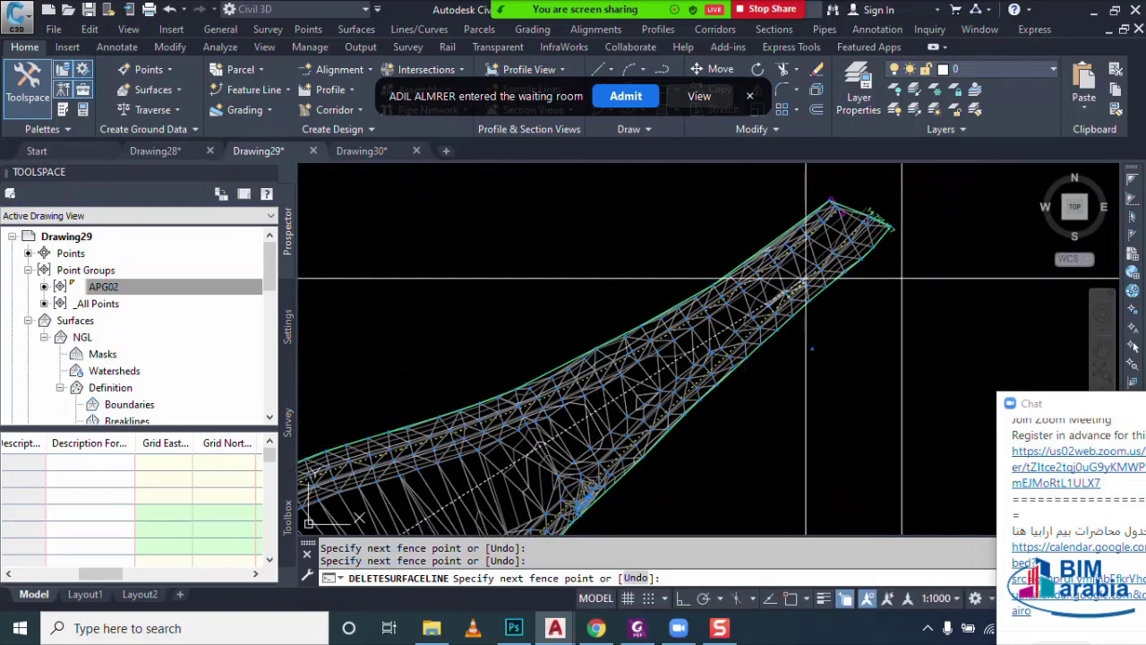
{"action": "scroll", "coordinate": [812, 261], "scroll_direction": "down", "scroll_amount": 2}
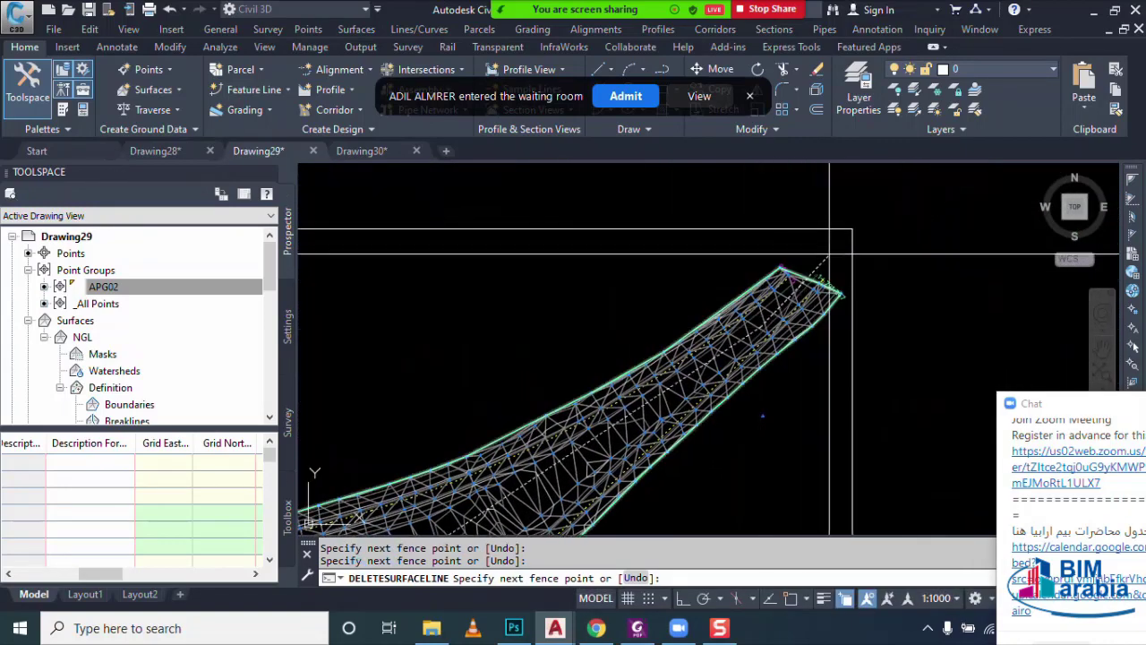
{"action": "key", "text": "Return"}
- End the edge deletion and select the trimmed NGL surface
{"action": "scroll", "coordinate": [762, 416], "scroll_direction": "down", "scroll_amount": 2}
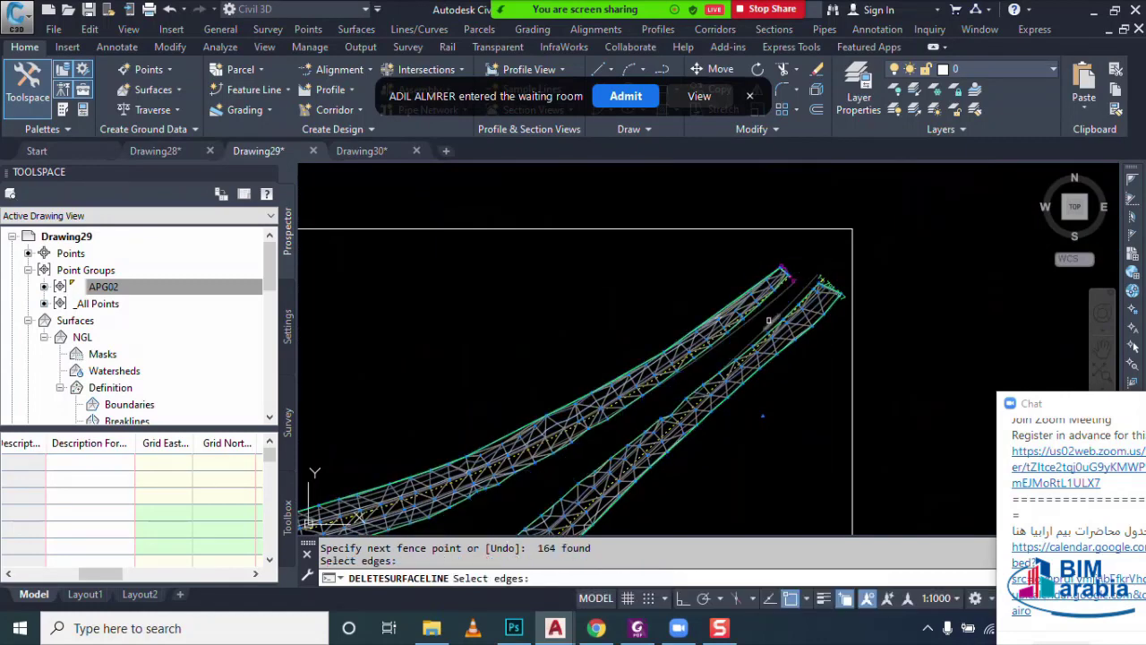
{"action": "scroll", "coordinate": [762, 416], "scroll_direction": "down", "scroll_amount": 3}
{"action": "key", "text": "Escape"}
{"action": "scroll", "coordinate": [608, 357], "scroll_direction": "up", "scroll_amount": 2}
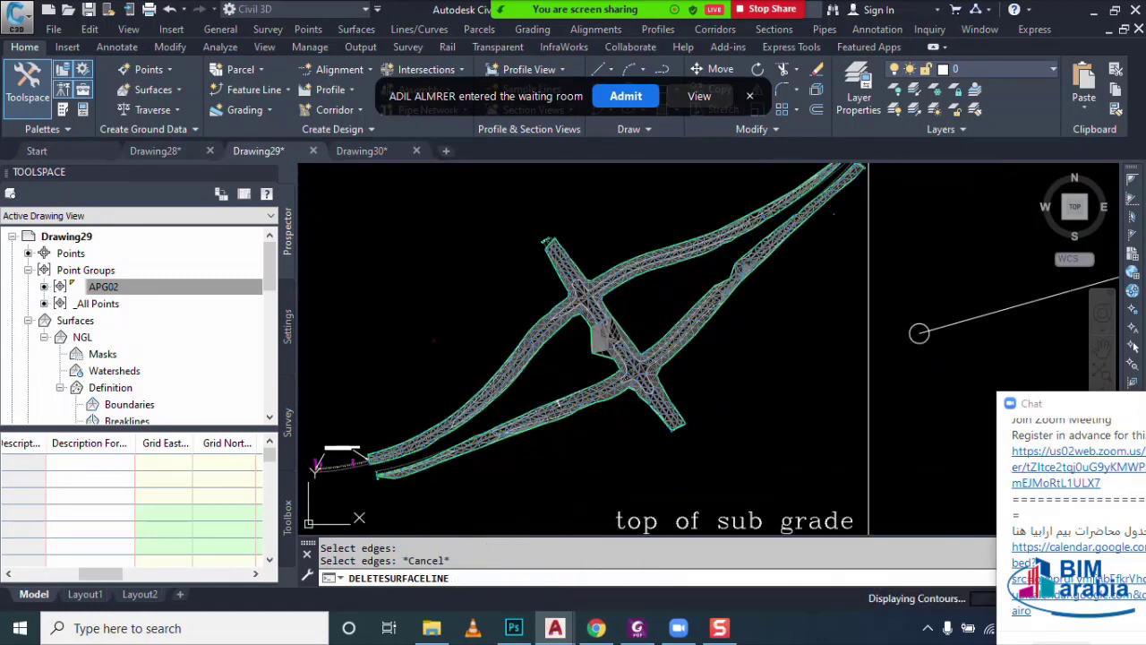
{"action": "left_click", "coordinate": [611, 351]}
{"action": "right_click", "coordinate": [625, 424]}
{"action": "left_click", "coordinate": [665, 394]}
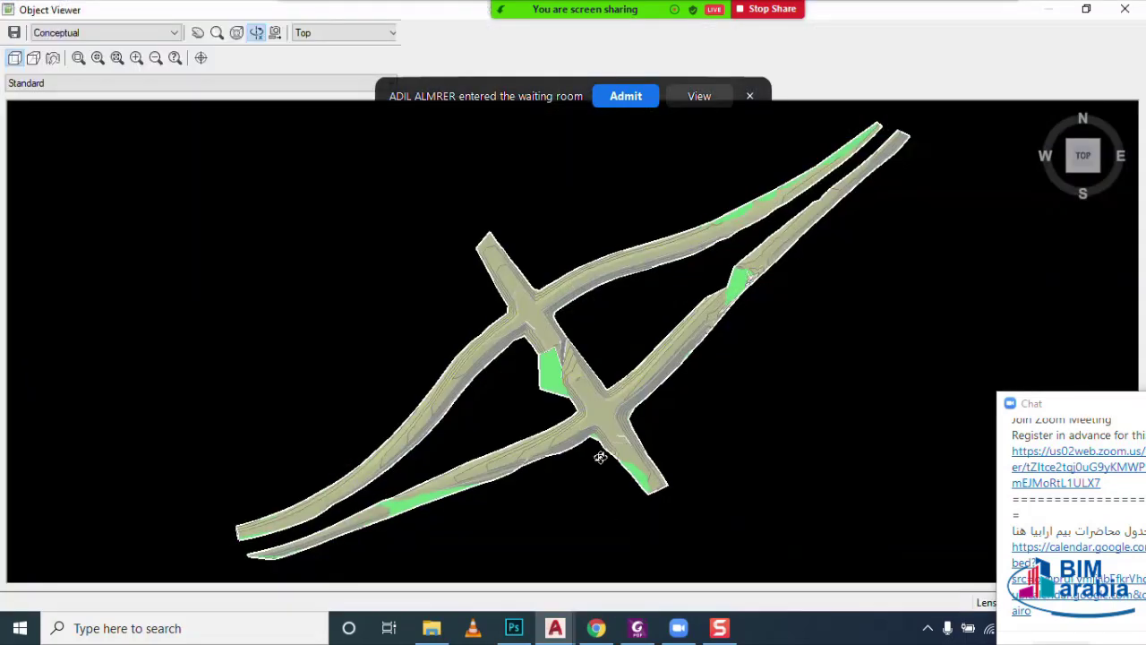
{"action": "mouse_move", "coordinate": [605, 339]}
{"action": "left_mouse_down"}
{"action": "mouse_move", "coordinate": [568, 409]}
{"action": "mouse_move", "coordinate": [597, 319]}
{"action": "mouse_move", "coordinate": [578, 442]}
{"action": "mouse_move", "coordinate": [587, 469]}
{"action": "left_mouse_up"}
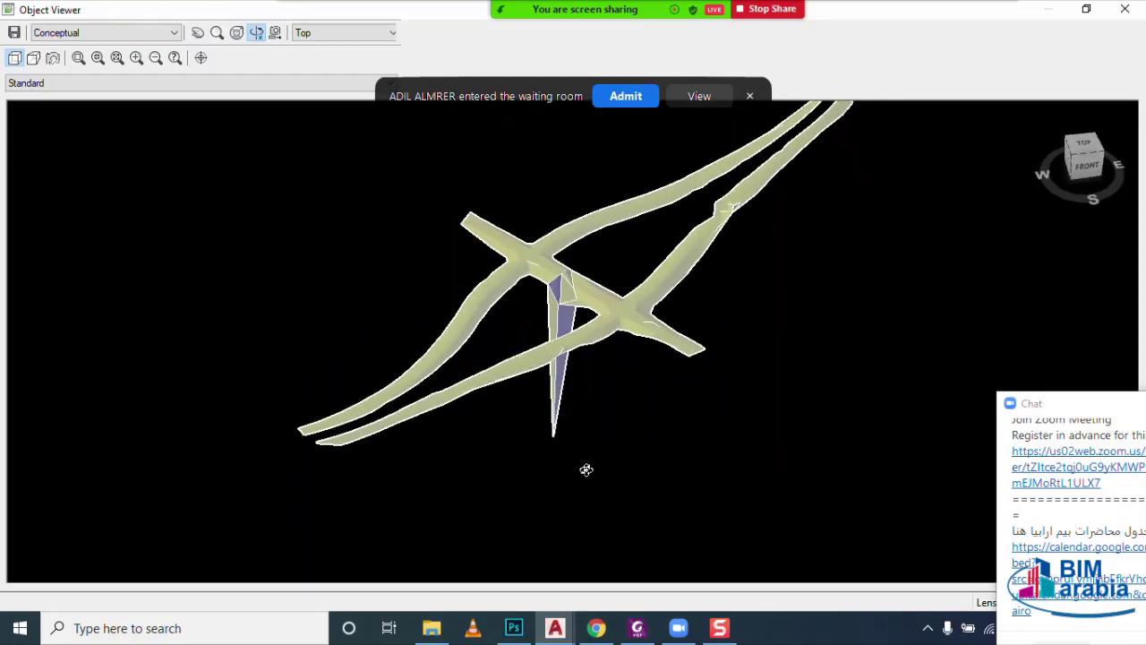
{"action": "left_click", "coordinate": [1125, 8]}
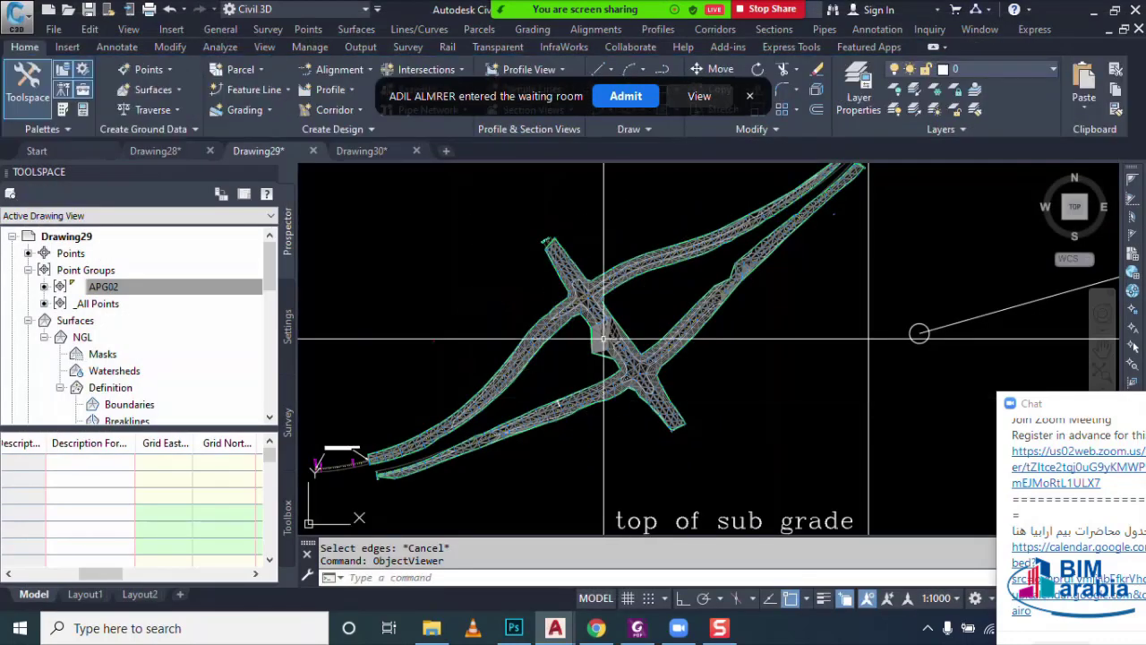
{"action": "scroll", "coordinate": [594, 358], "scroll_direction": "up", "scroll_amount": 3}
{"action": "scroll", "coordinate": [594, 358], "scroll_direction": "up", "scroll_amount": 2}
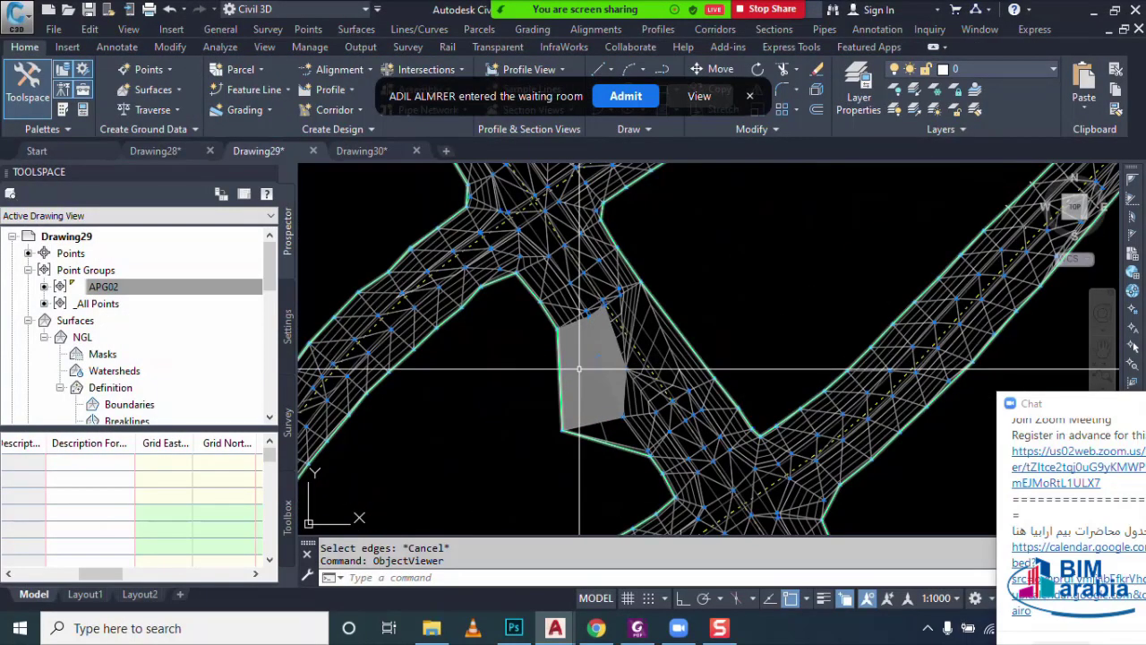
{"action": "scroll", "coordinate": [622, 376], "scroll_direction": "up", "scroll_amount": 1}
{"action": "scroll", "coordinate": [622, 368], "scroll_direction": "up", "scroll_amount": 2}
{"action": "scroll", "coordinate": [623, 368], "scroll_direction": "up", "scroll_amount": 2}
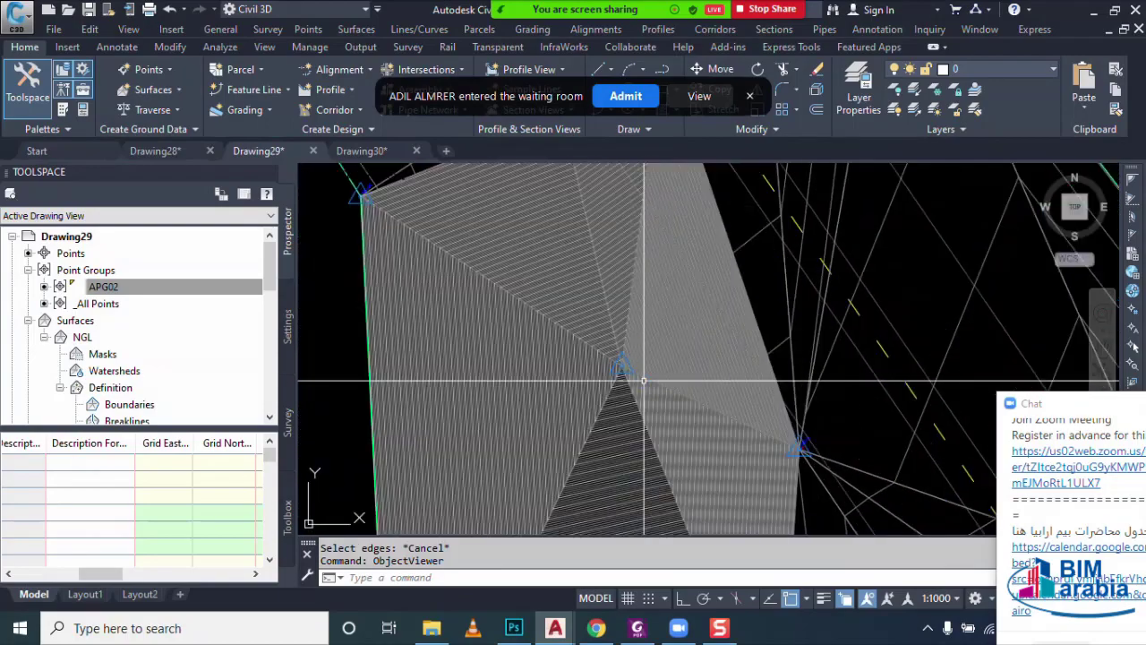
{"action": "scroll", "coordinate": [623, 368], "scroll_direction": "up", "scroll_amount": 2}
{"action": "scroll", "coordinate": [622, 368], "scroll_direction": "up", "scroll_amount": 2}
{"action": "scroll", "coordinate": [591, 358], "scroll_direction": "up", "scroll_amount": 2}
{"action": "left_click", "coordinate": [560, 254]}
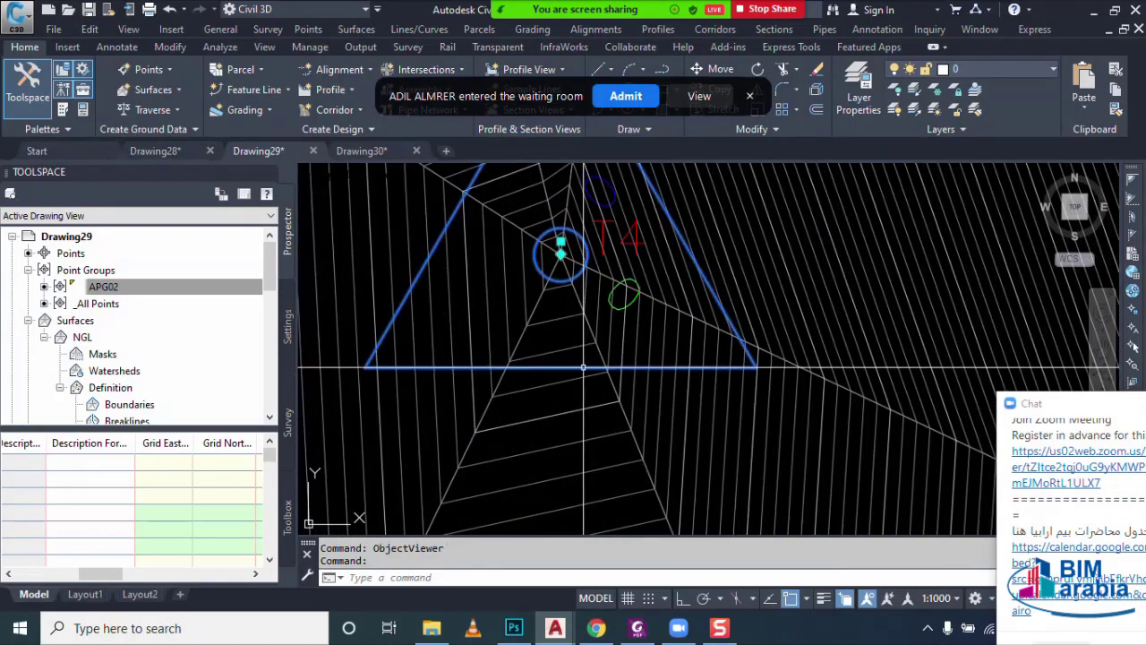
{"action": "key", "text": "ctrl+1"}
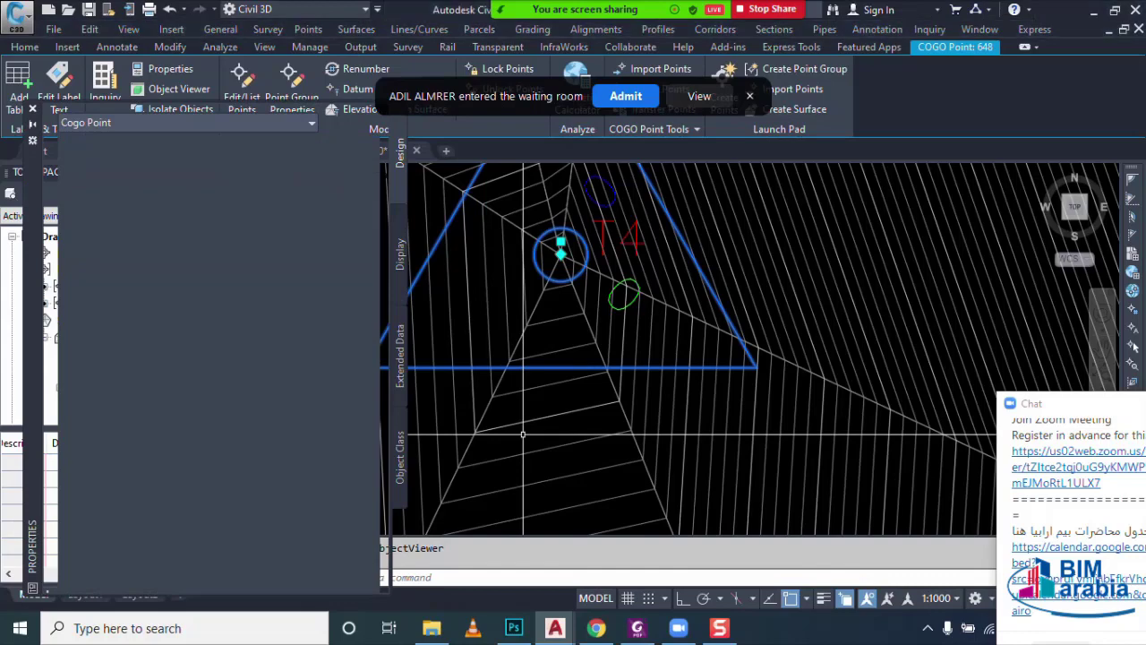
{"action": "scroll", "coordinate": [235, 479], "scroll_direction": "down", "scroll_amount": 3}
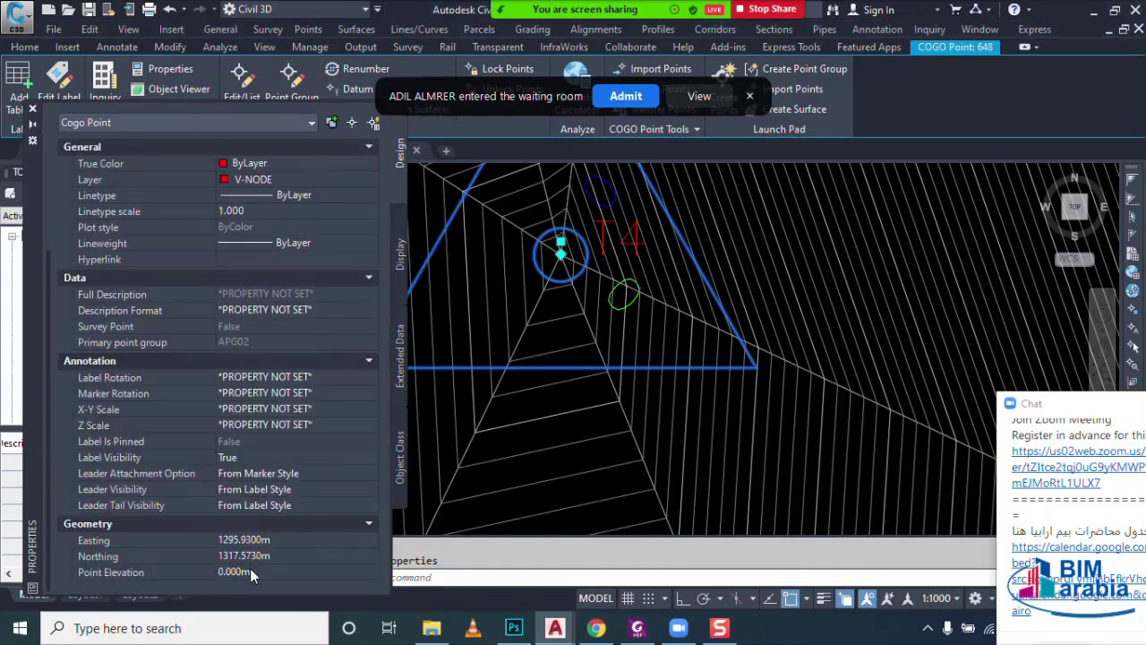
{"action": "left_click", "coordinate": [32, 110]}
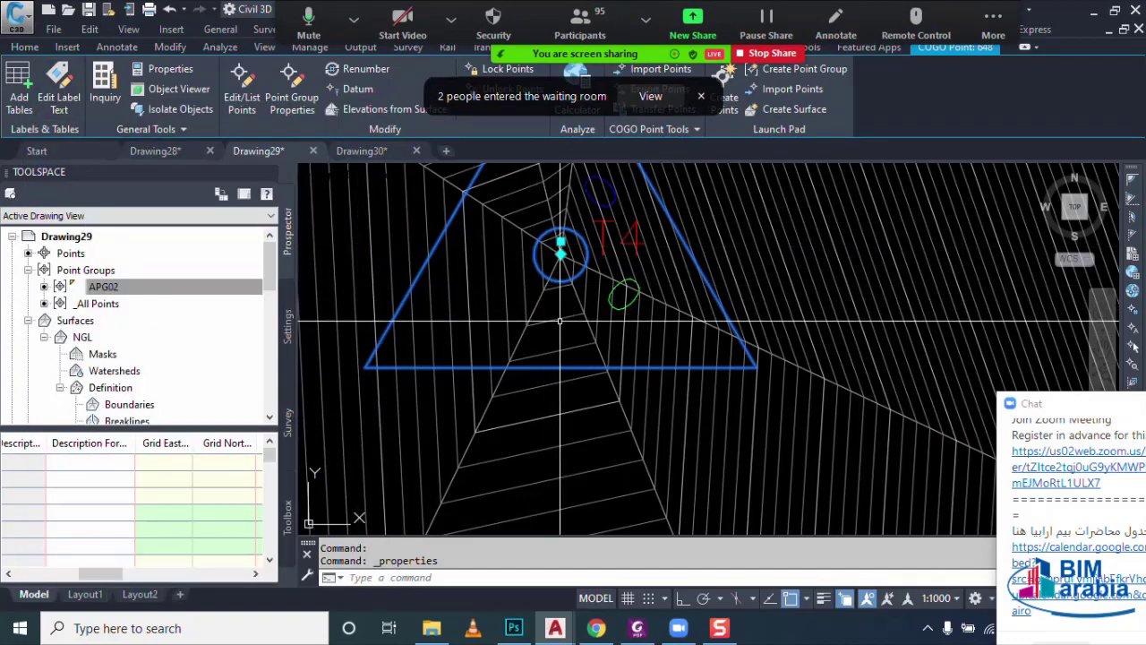
{"action": "scroll", "coordinate": [564, 378], "scroll_direction": "down", "scroll_amount": 4}
{"action": "scroll", "coordinate": [596, 392], "scroll_direction": "down", "scroll_amount": 2}
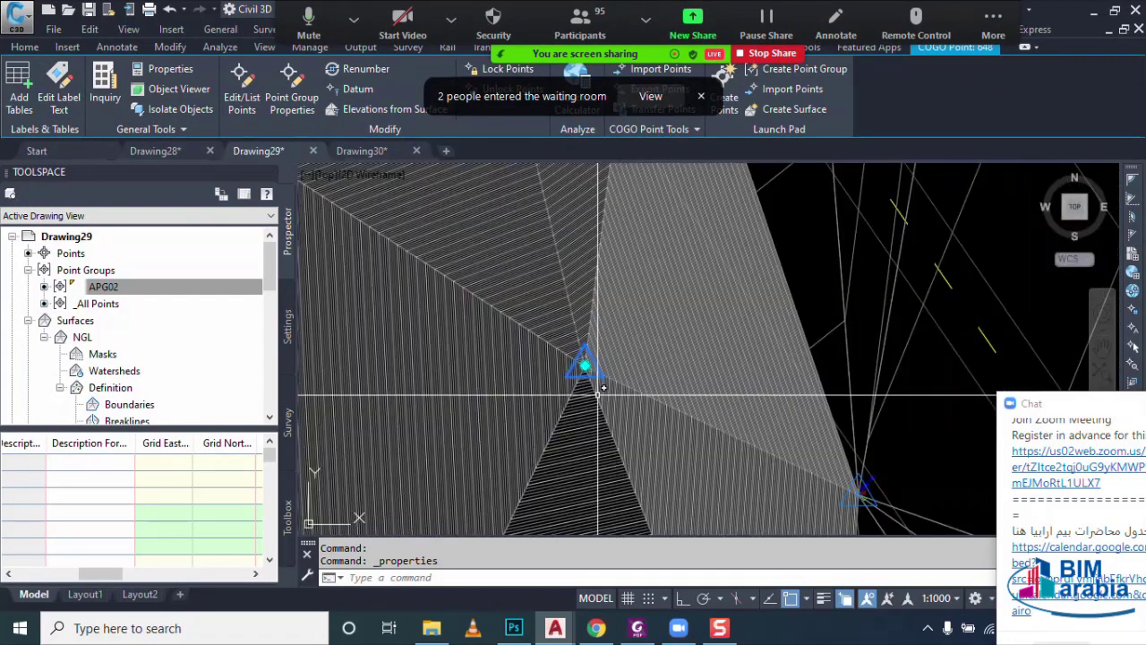
{"action": "scroll", "coordinate": [597, 392], "scroll_direction": "down", "scroll_amount": 2}
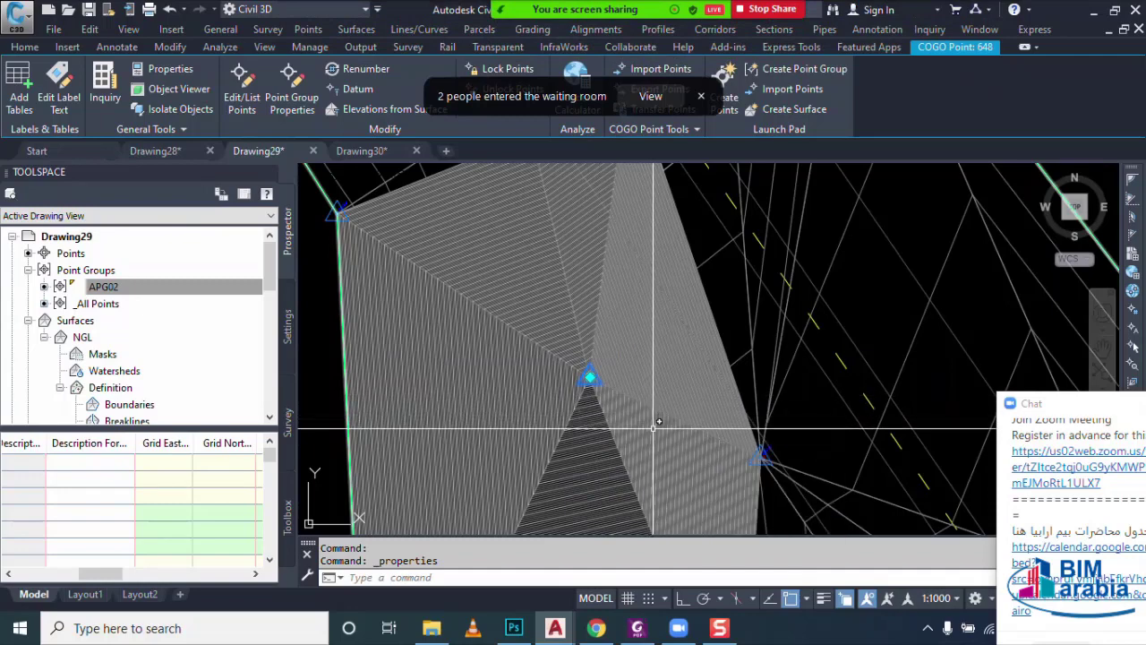
{"action": "scroll", "coordinate": [645, 403], "scroll_direction": "down", "scroll_amount": 3}
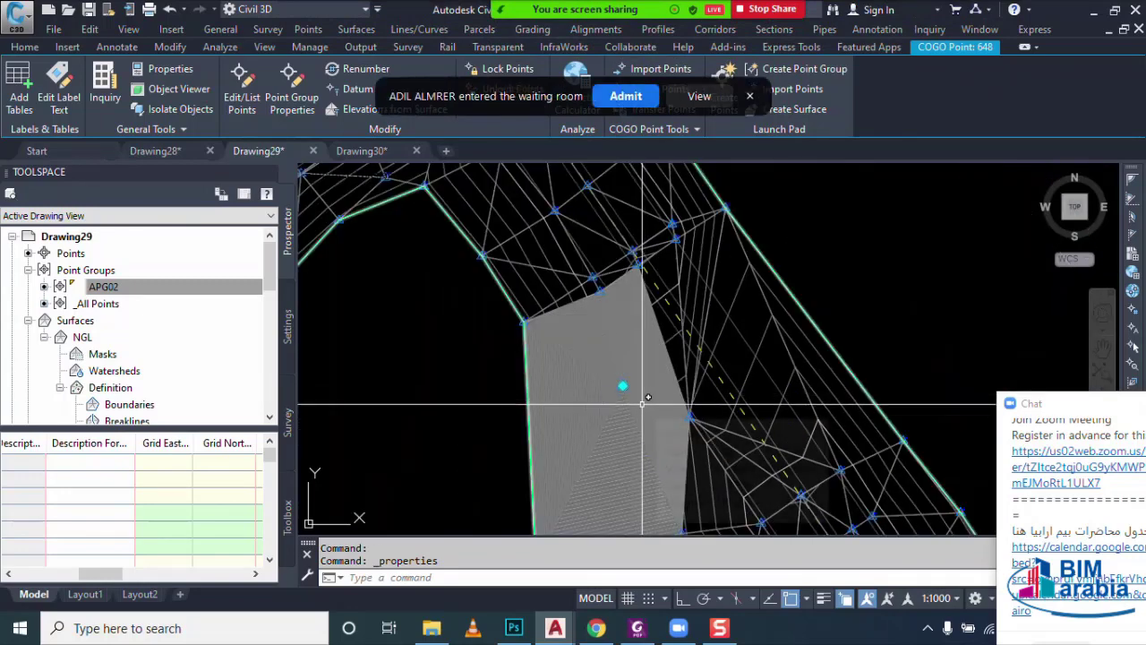
{"action": "scroll", "coordinate": [642, 405], "scroll_direction": "down", "scroll_amount": 3}
{"action": "scroll", "coordinate": [631, 417], "scroll_direction": "down", "scroll_amount": 5}
{"action": "key", "text": "Escape"}
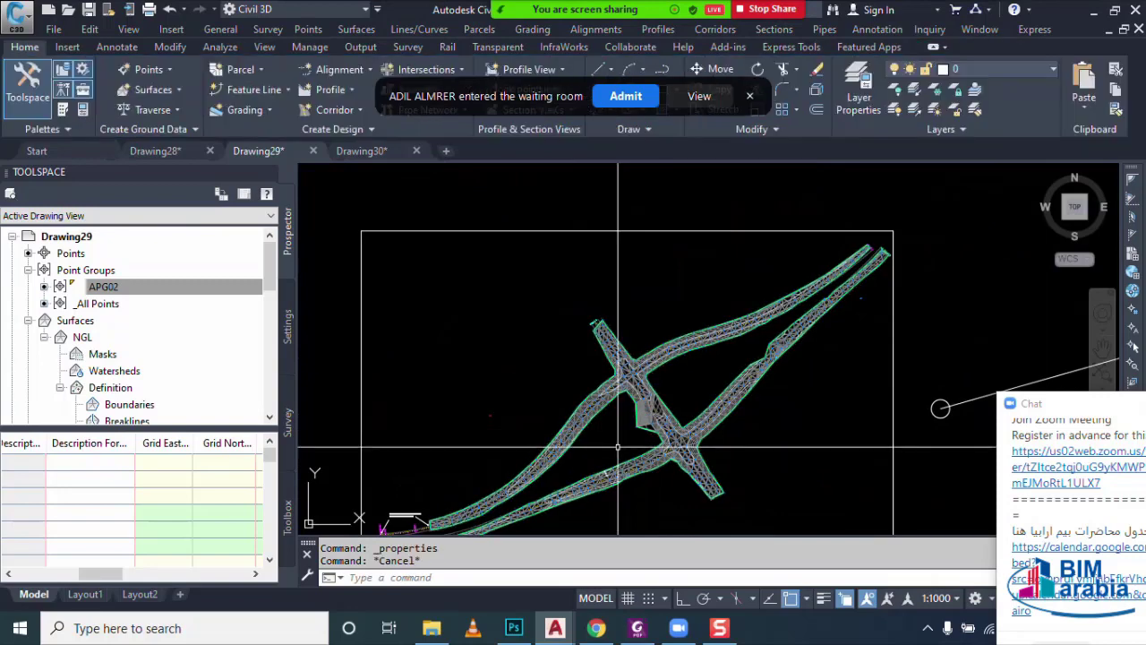
{"action": "middle_click_drag", "start_coordinate": [618, 446], "coordinate": [680, 423]}
{"action": "key", "text": "Escape"}
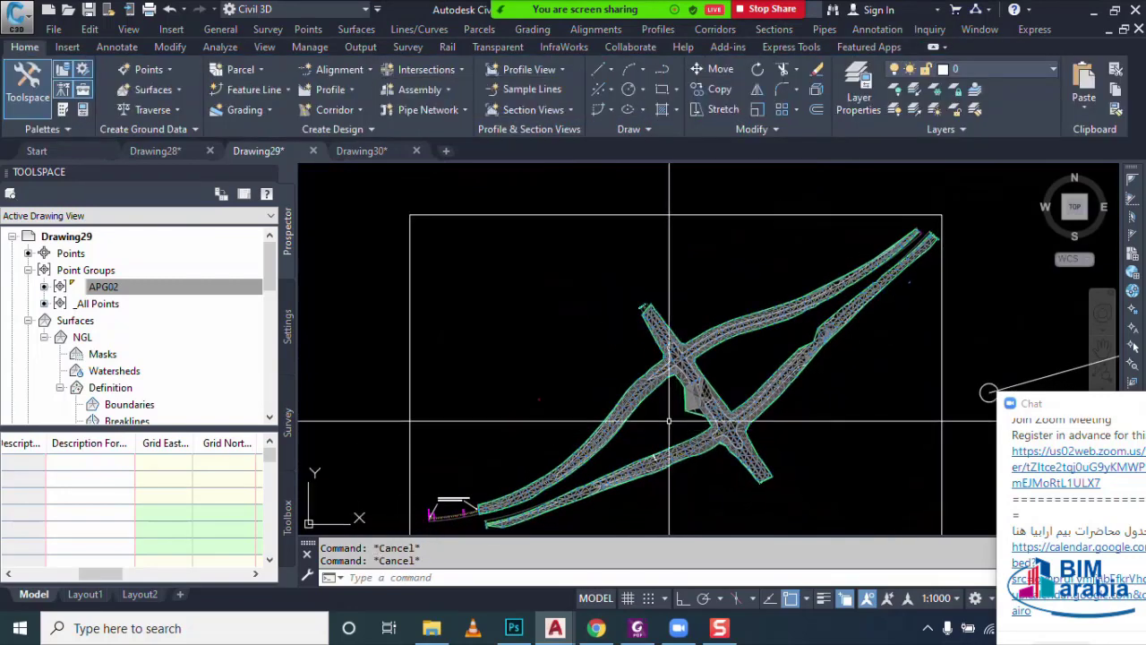
- List APG02's points and locate zero-elevation point 648 in the drawing
{"action": "right_click", "coordinate": [128, 286]}
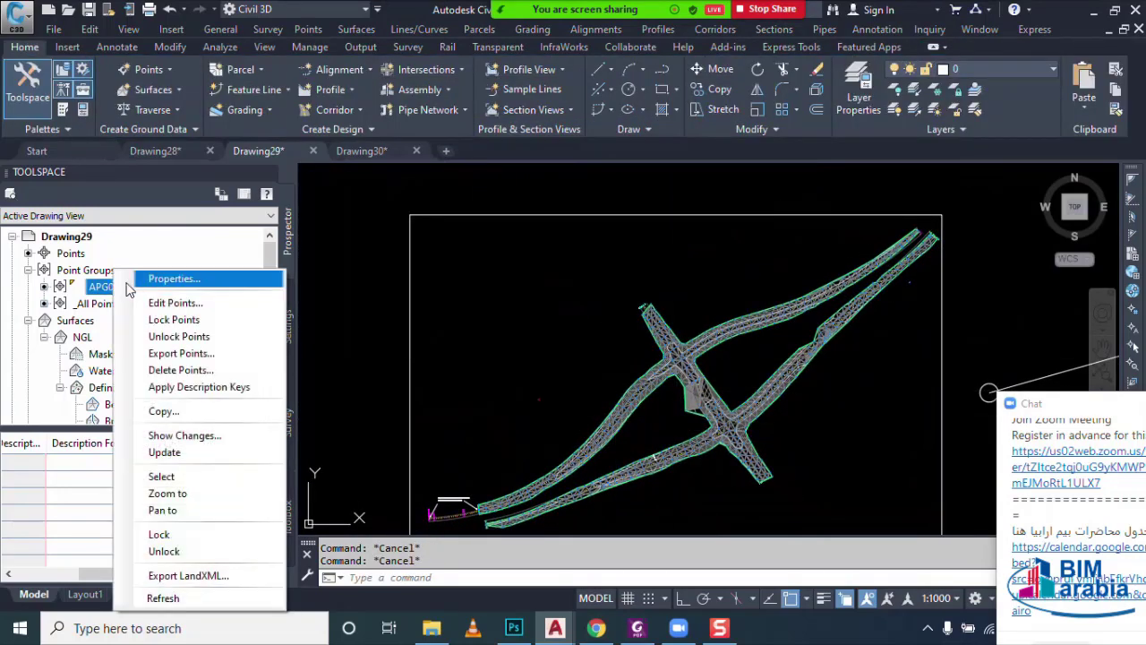
{"action": "left_click", "coordinate": [63, 336]}
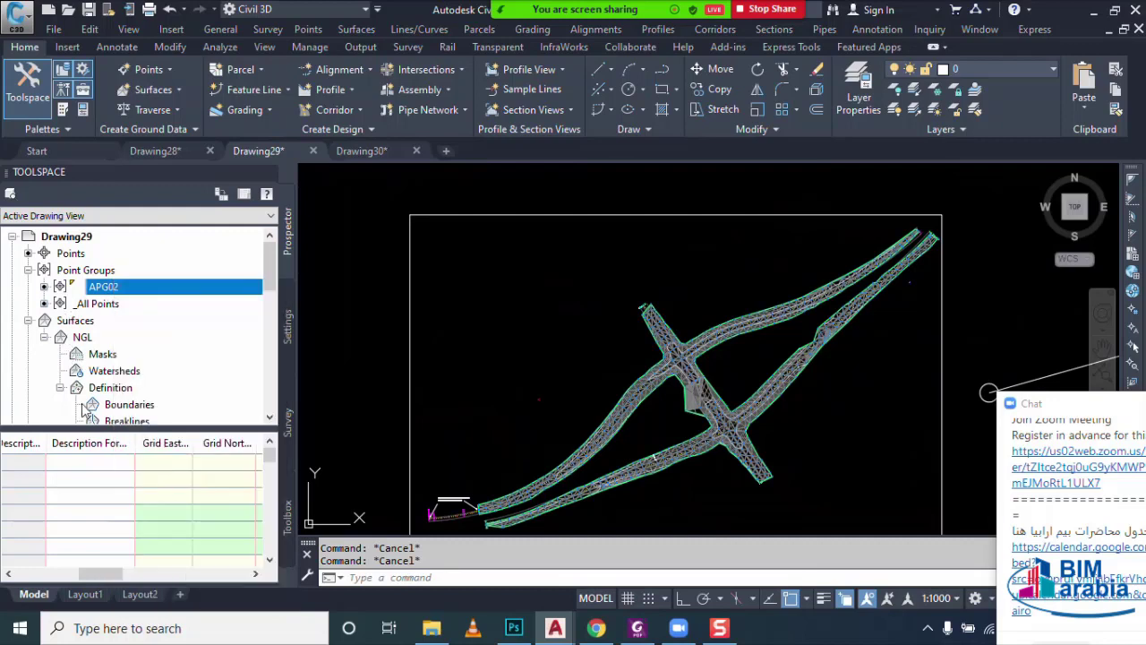
{"action": "left_click", "coordinate": [95, 304]}
{"action": "left_click", "coordinate": [104, 288]}
{"action": "left_click_drag", "start_coordinate": [67, 577], "coordinate": [36, 578]}
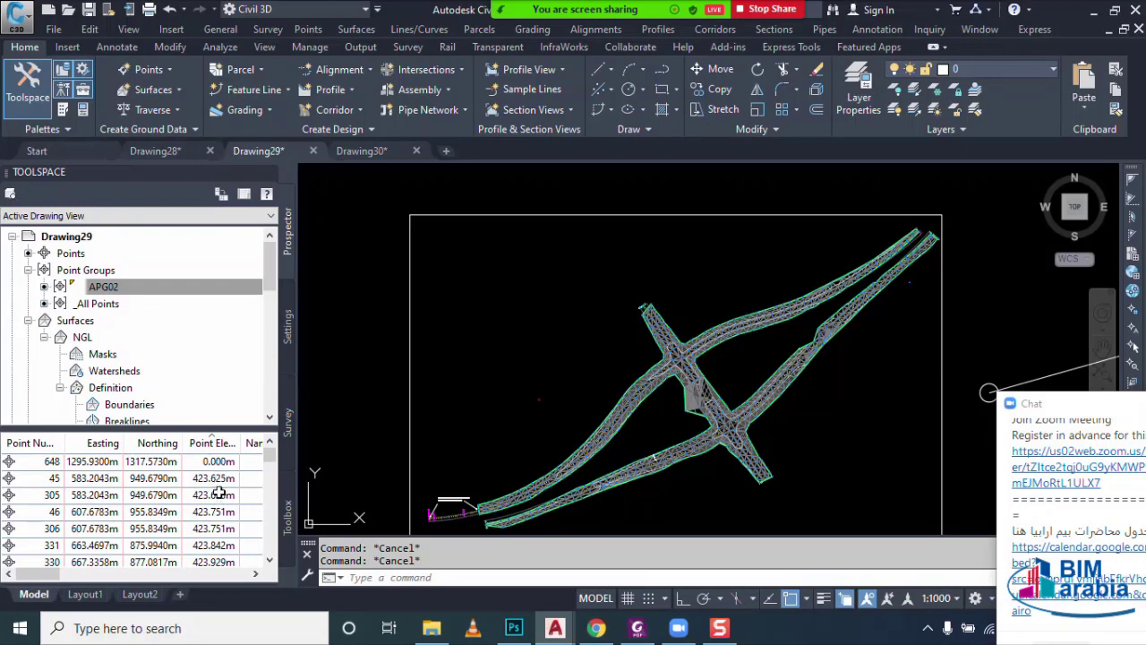
{"action": "right_click", "coordinate": [199, 460]}
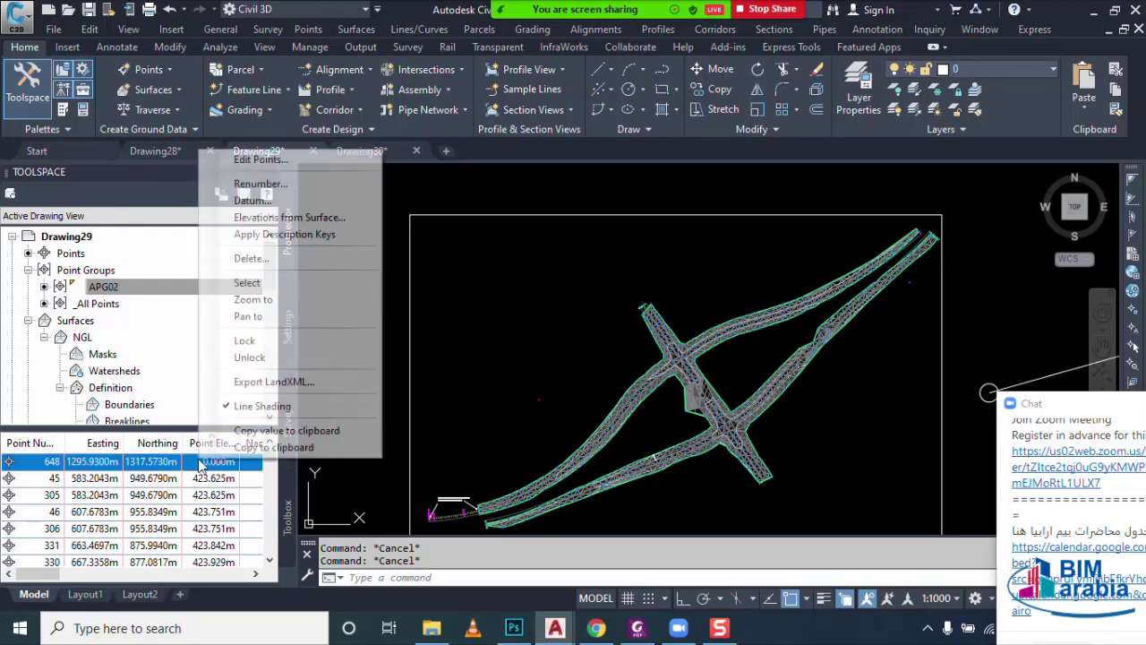
{"action": "left_click", "coordinate": [249, 283]}
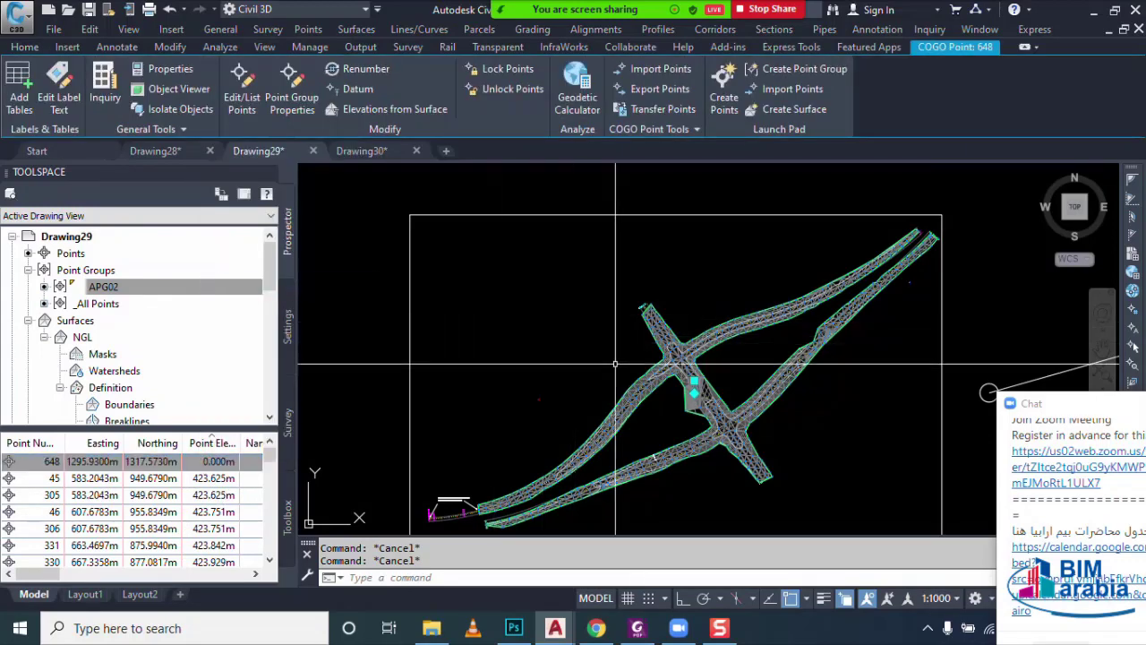
{"action": "key", "text": "Escape"}
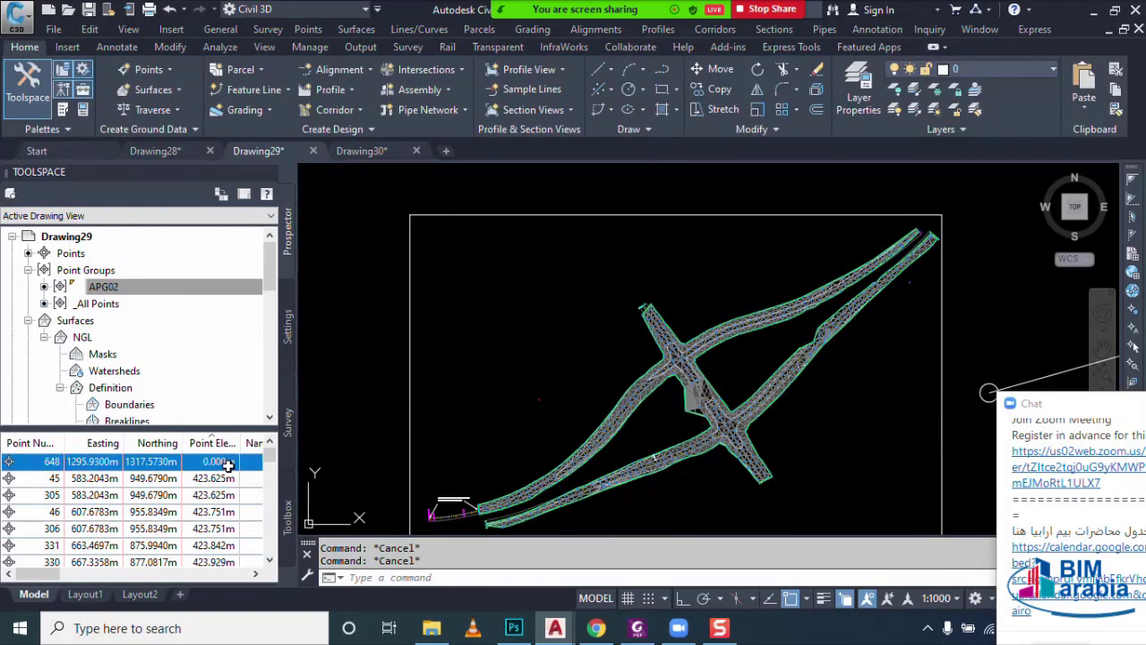
- In APG02 properties, exclude points with elevation matching 0 and apply
{"action": "right_click", "coordinate": [130, 288]}
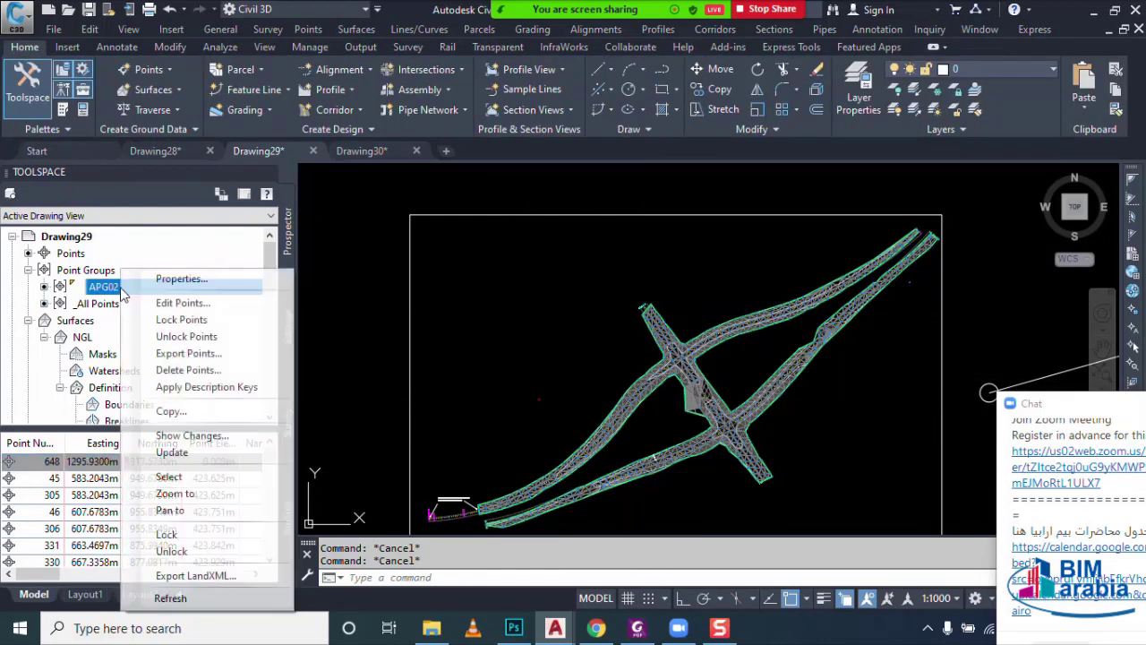
{"action": "left_click", "coordinate": [158, 282]}
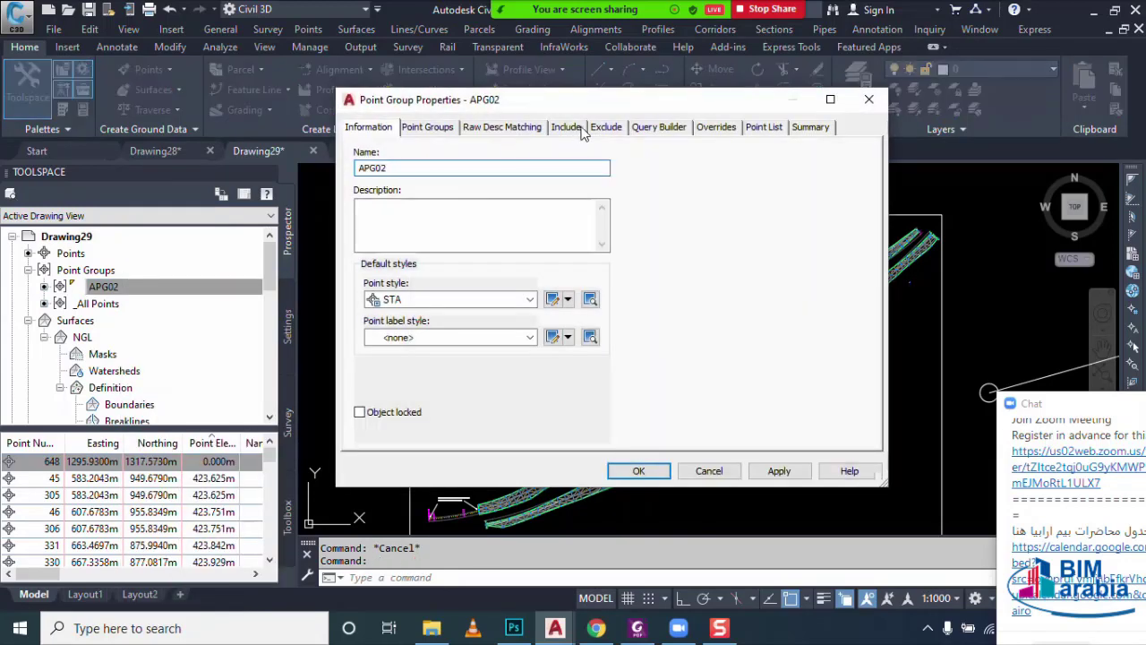
{"action": "left_click", "coordinate": [566, 127]}
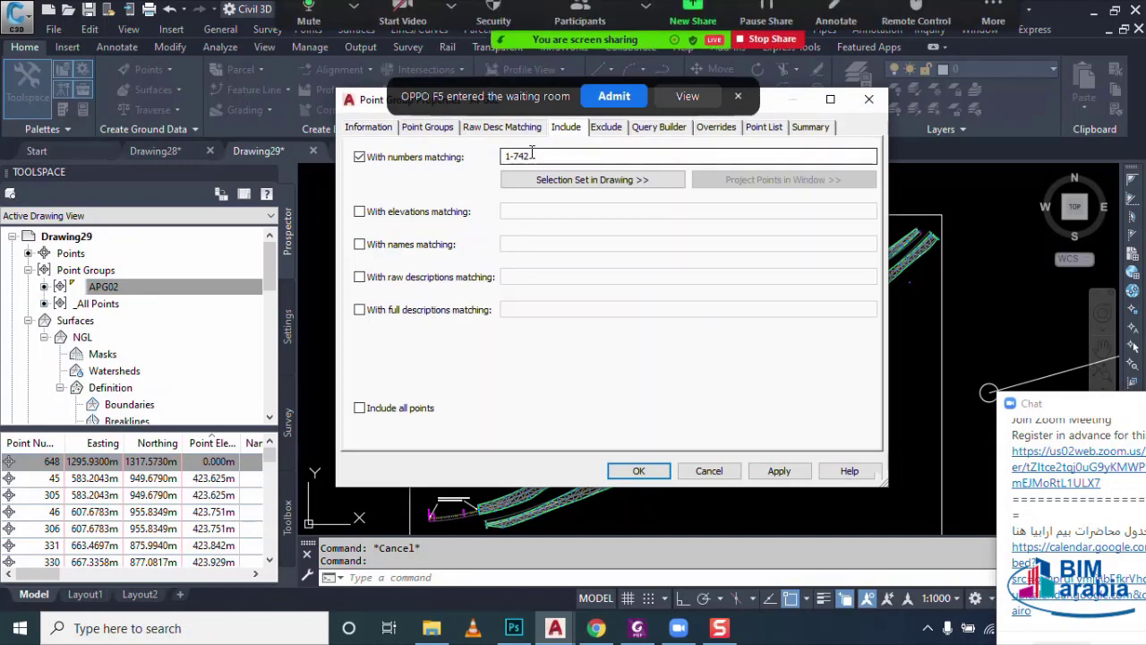
{"action": "left_click", "coordinate": [607, 127]}
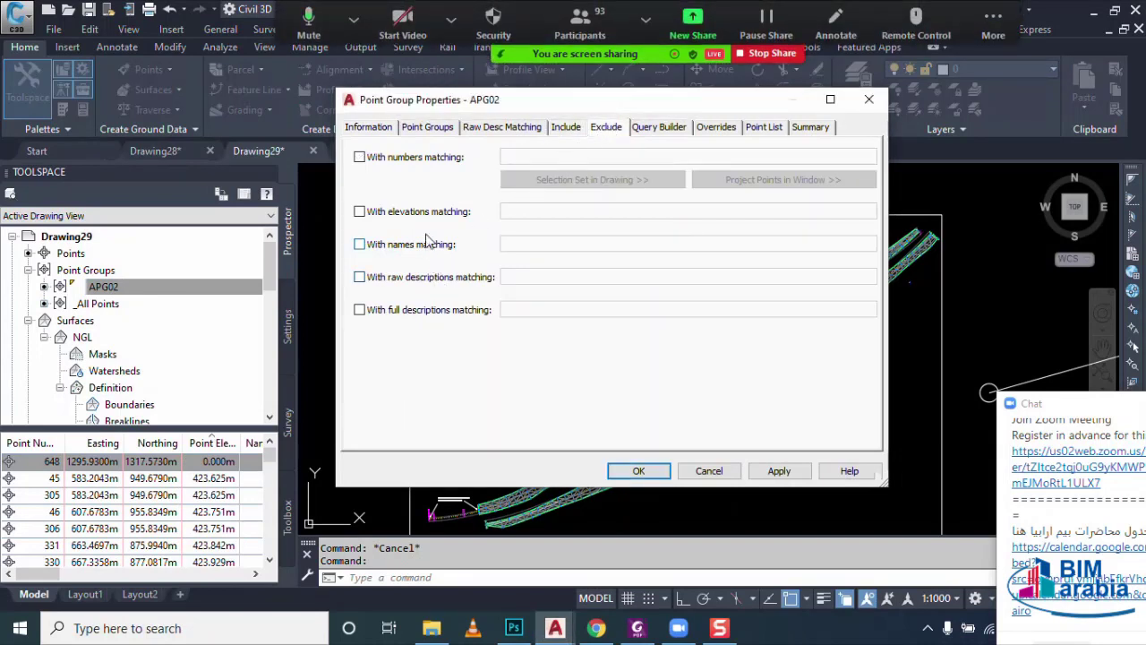
{"action": "left_click", "coordinate": [534, 209]}
{"action": "type", "text": "0"}
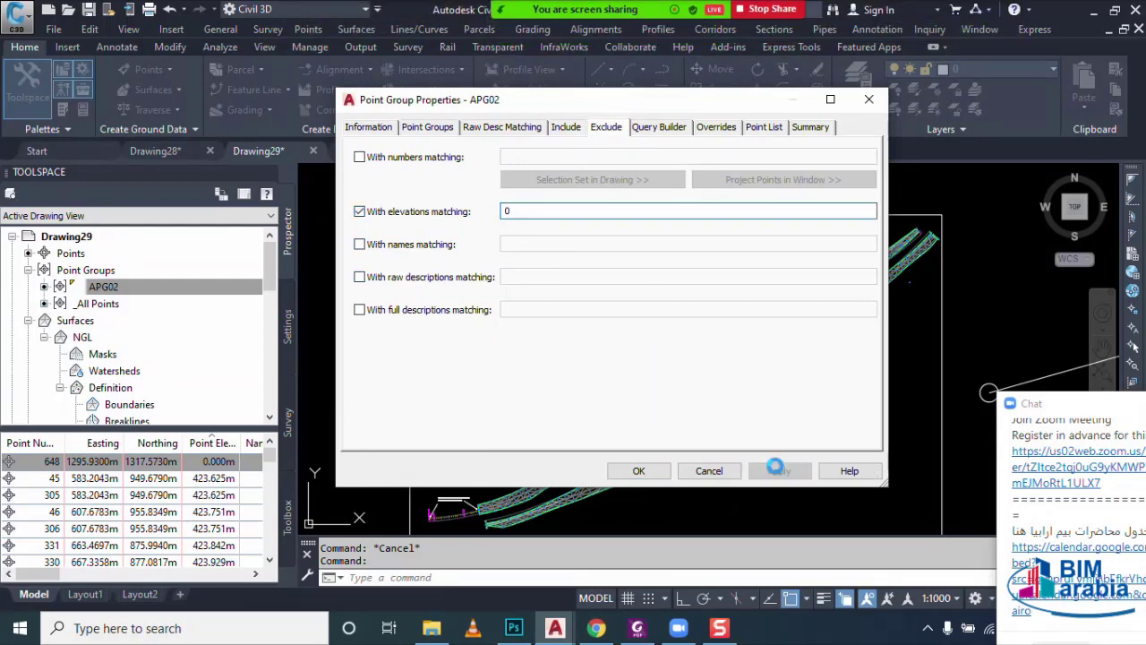
{"action": "left_click", "coordinate": [650, 472]}
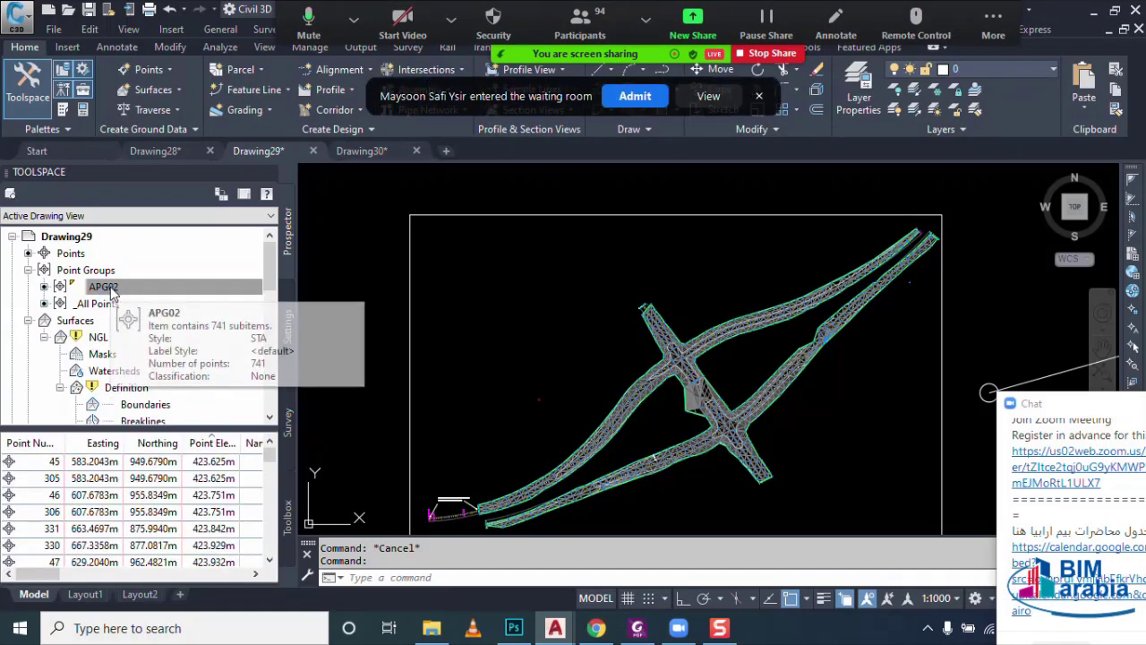
{"action": "left_click", "coordinate": [102, 338]}
- Rebuild the NGL surface and inspect it in the 3D Object Viewer
{"action": "right_click", "coordinate": [102, 339]}
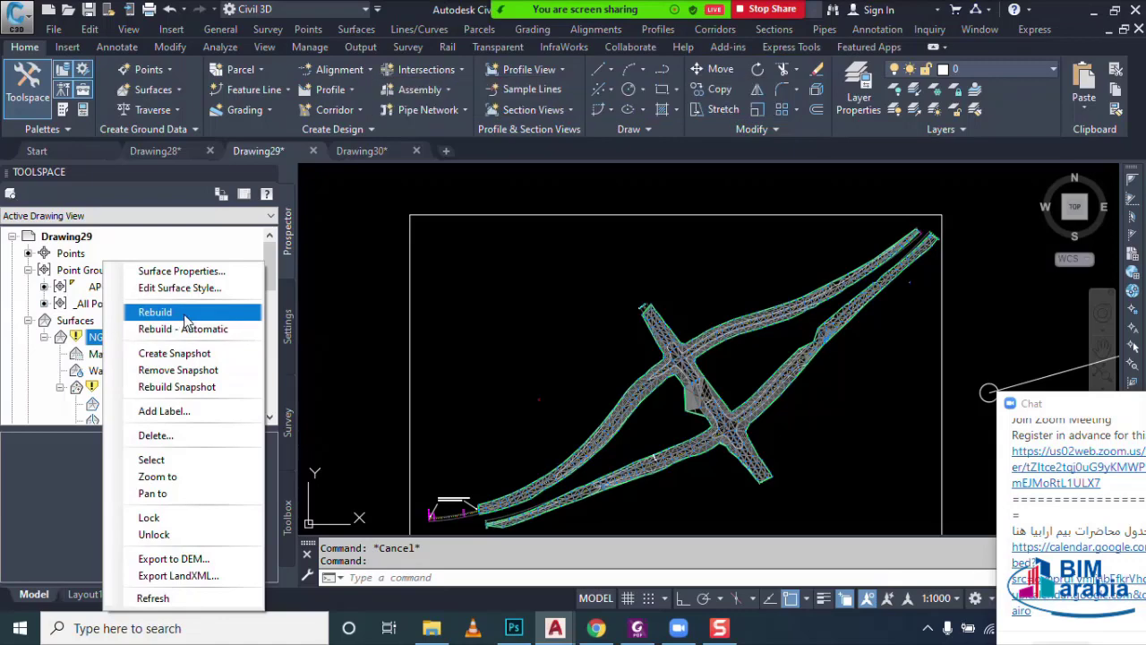
{"action": "left_click", "coordinate": [155, 312]}
{"action": "scroll", "coordinate": [690, 387], "scroll_direction": "up", "scroll_amount": 3}
{"action": "scroll", "coordinate": [692, 390], "scroll_direction": "up", "scroll_amount": 2}
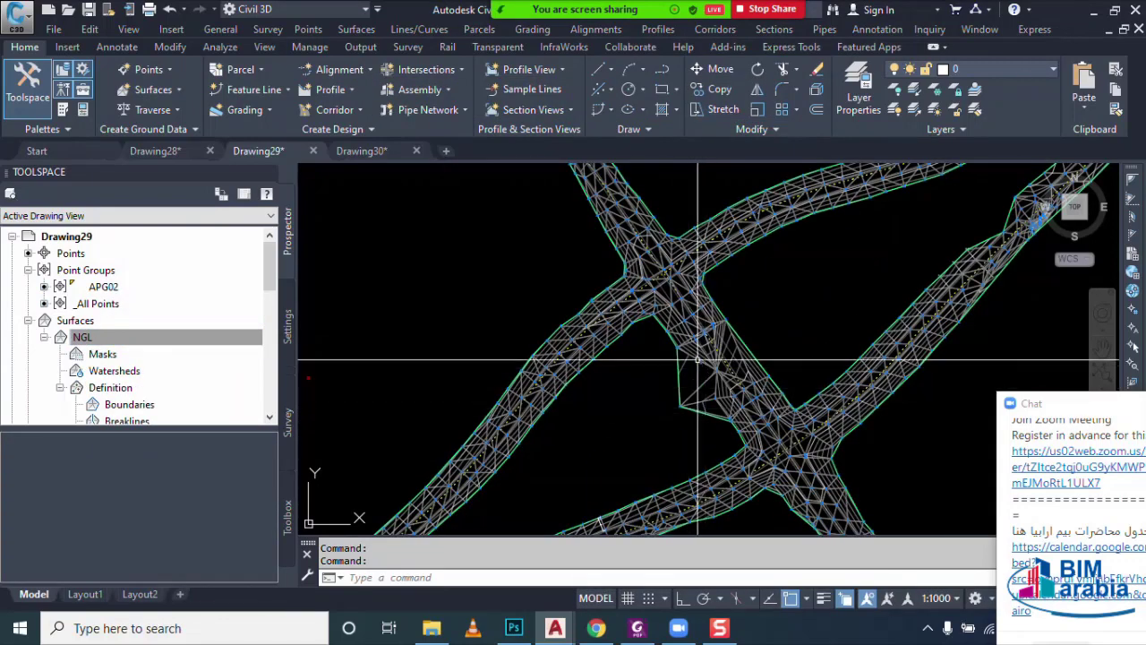
{"action": "left_click", "coordinate": [693, 390]}
{"action": "right_click", "coordinate": [657, 117]}
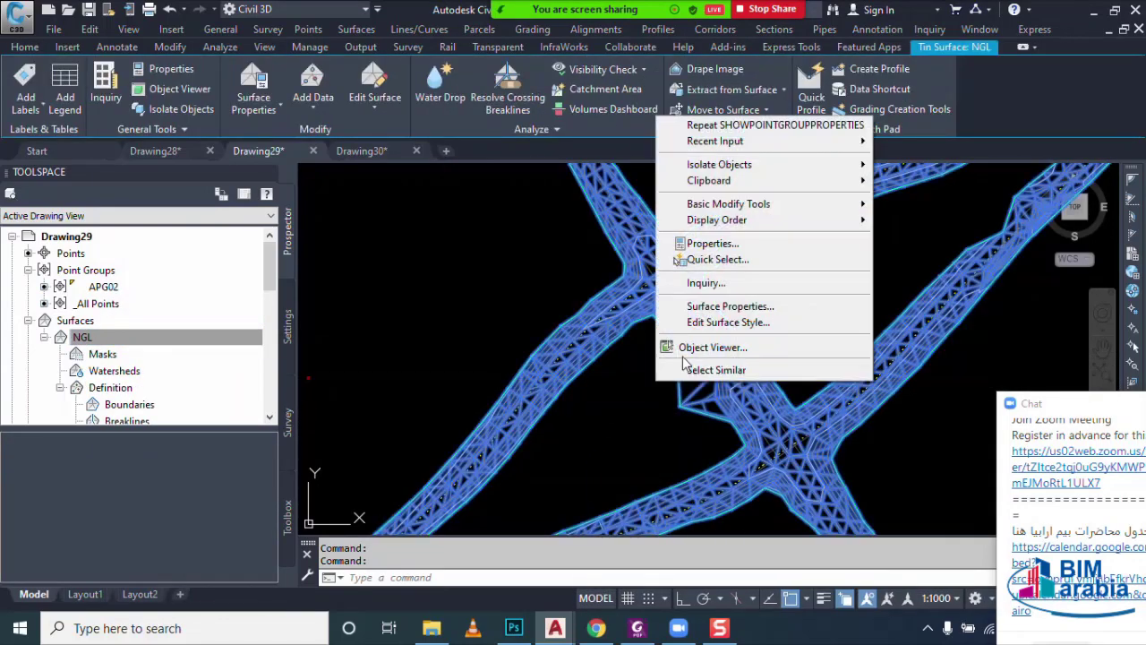
{"action": "left_click", "coordinate": [718, 351]}
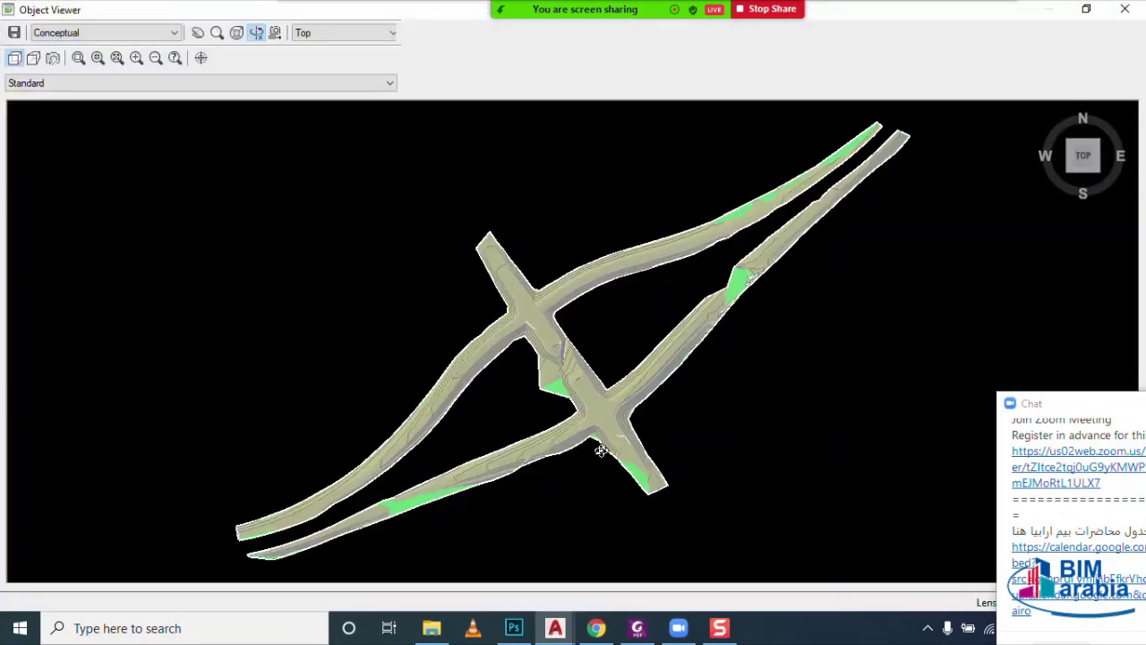
{"action": "mouse_move", "coordinate": [599, 447]}
{"action": "left_mouse_down"}
{"action": "mouse_move", "coordinate": [591, 404]}
{"action": "mouse_move", "coordinate": [475, 442]}
{"action": "mouse_move", "coordinate": [608, 447]}
{"action": "mouse_move", "coordinate": [579, 307]}
{"action": "mouse_move", "coordinate": [557, 384]}
{"action": "mouse_move", "coordinate": [624, 398]}
{"action": "mouse_move", "coordinate": [632, 281]}
{"action": "mouse_move", "coordinate": [599, 417]}
{"action": "left_mouse_up"}
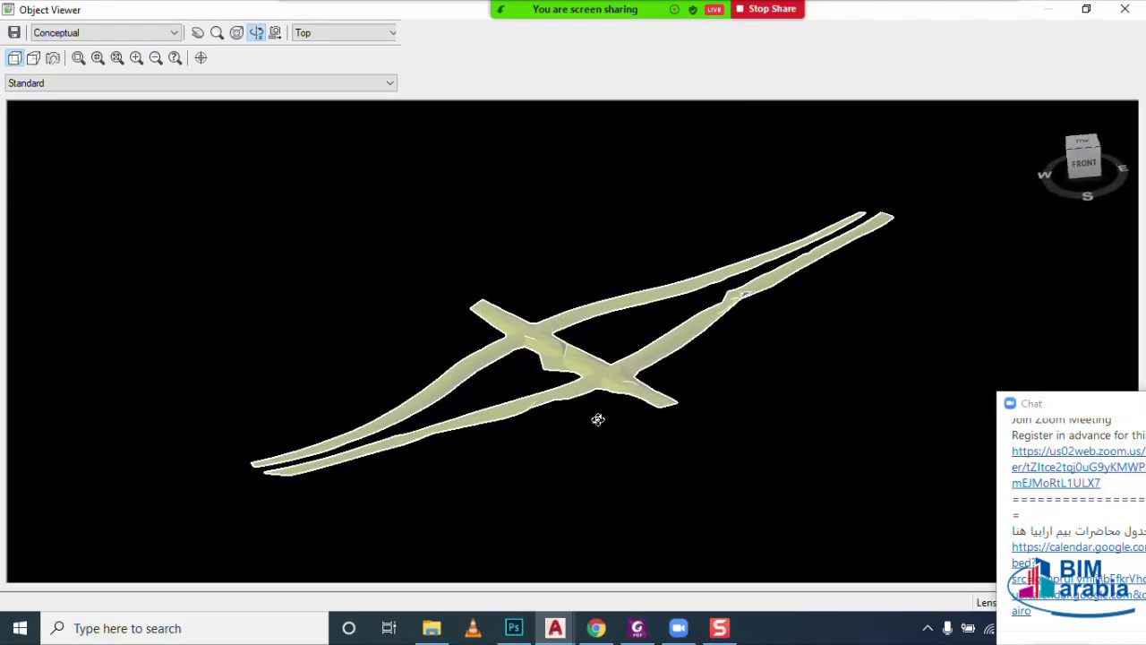
{"action": "key", "text": "Escape"}
{"action": "key", "text": "Escape"}
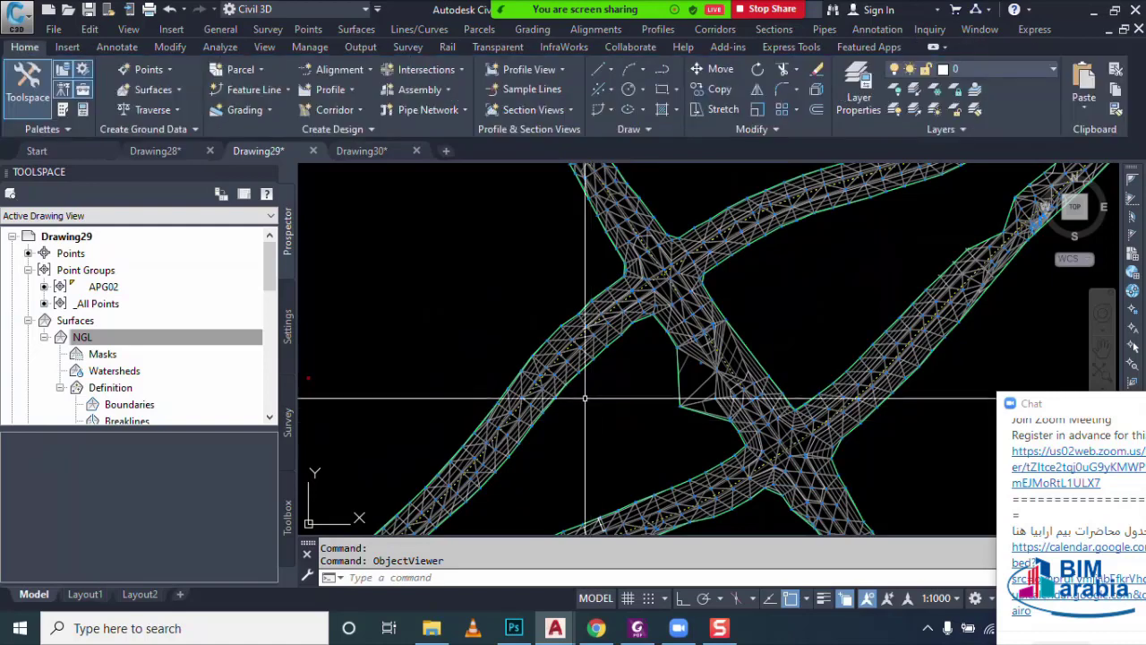
- Review APG02's exclude criteria, leaving the elevation exclusion unchecked, and confirm
{"action": "right_click", "coordinate": [122, 289]}
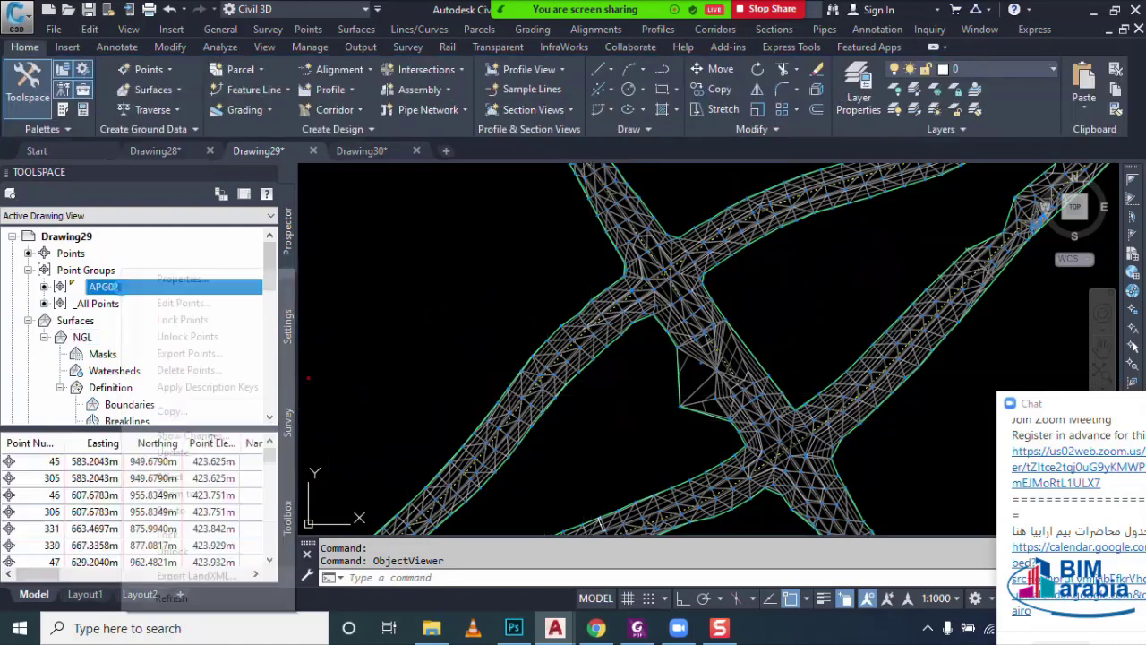
{"action": "left_click", "coordinate": [170, 279]}
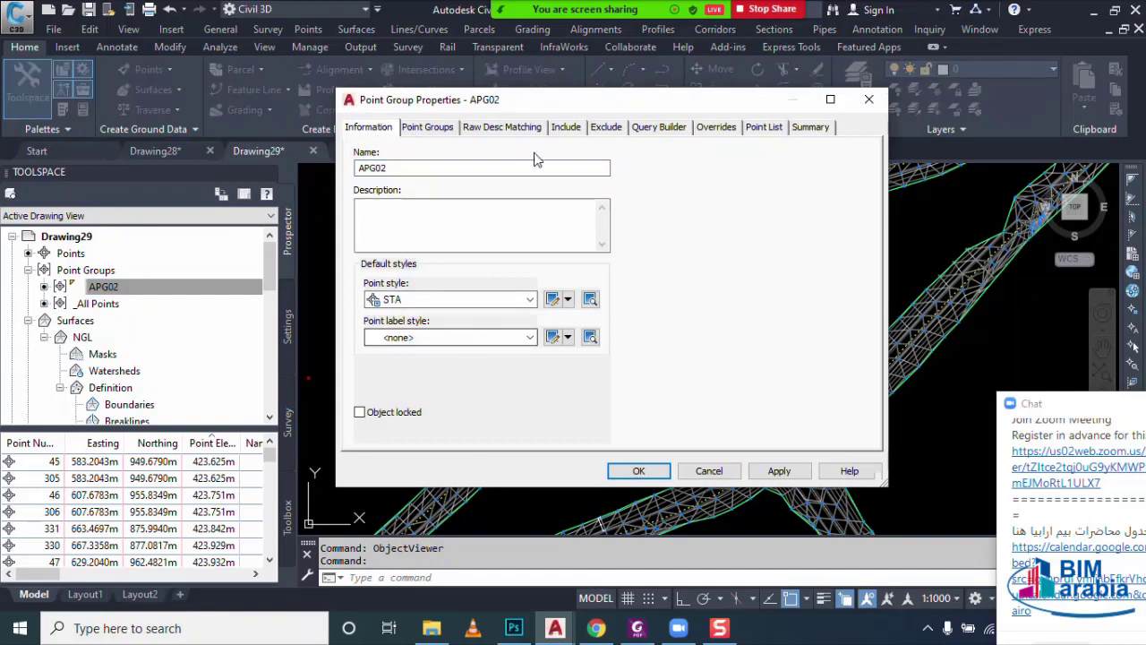
{"action": "left_click", "coordinate": [605, 126]}
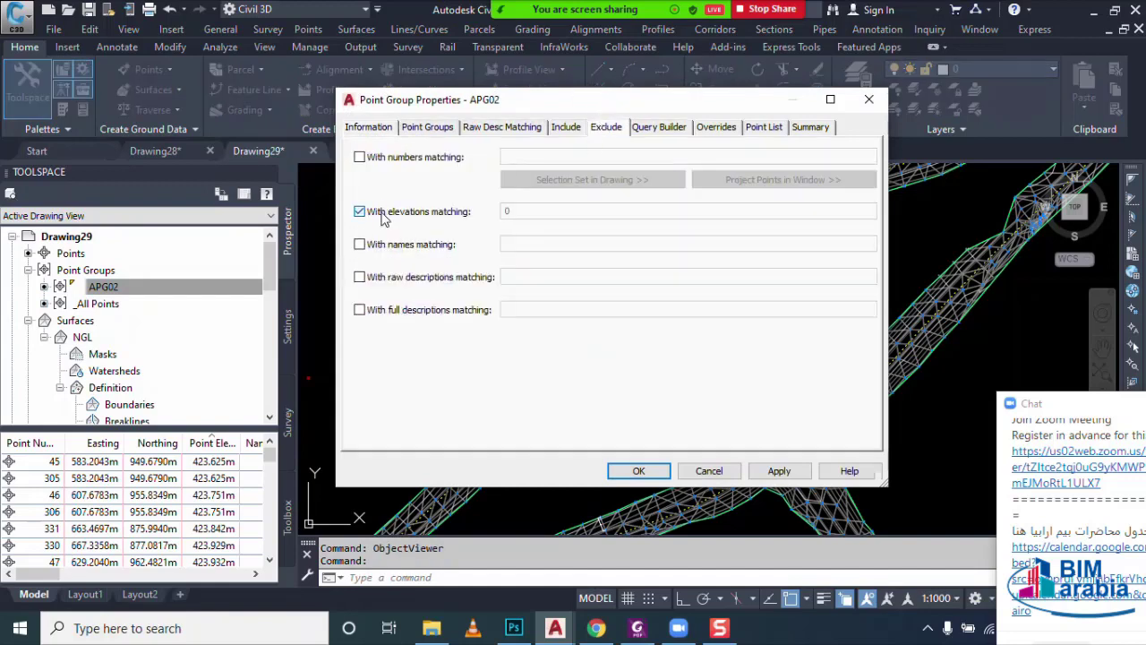
{"action": "left_click", "coordinate": [635, 472]}
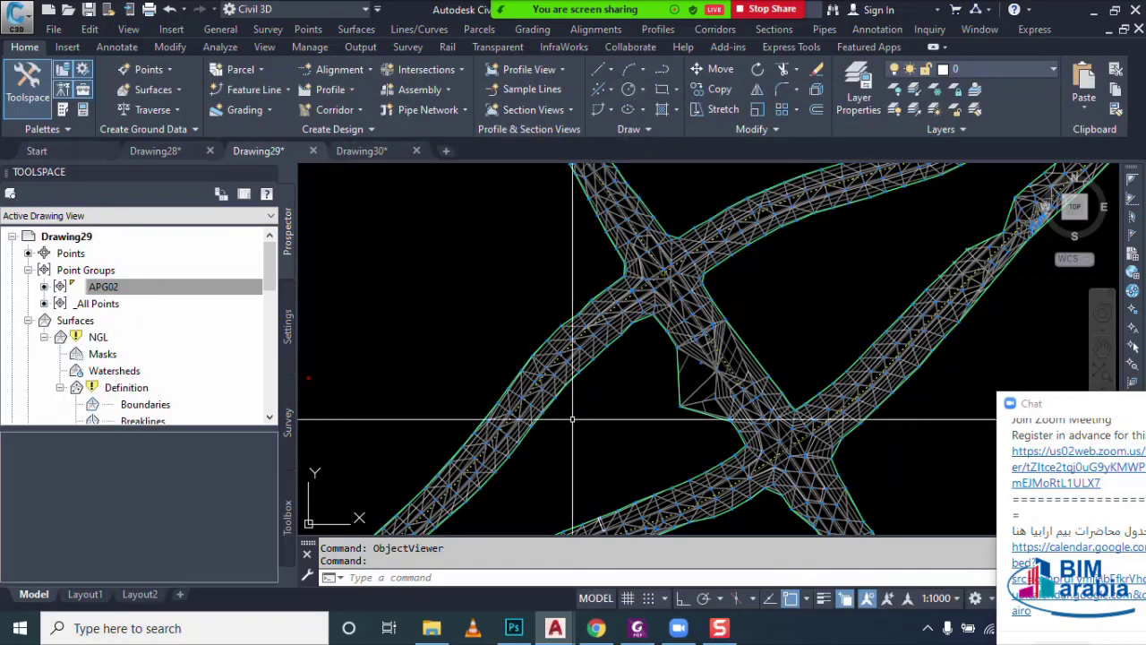
- Rebuild NGL again and orbit it in Object Viewer, revealing a downward spike
{"action": "left_click", "coordinate": [98, 337]}
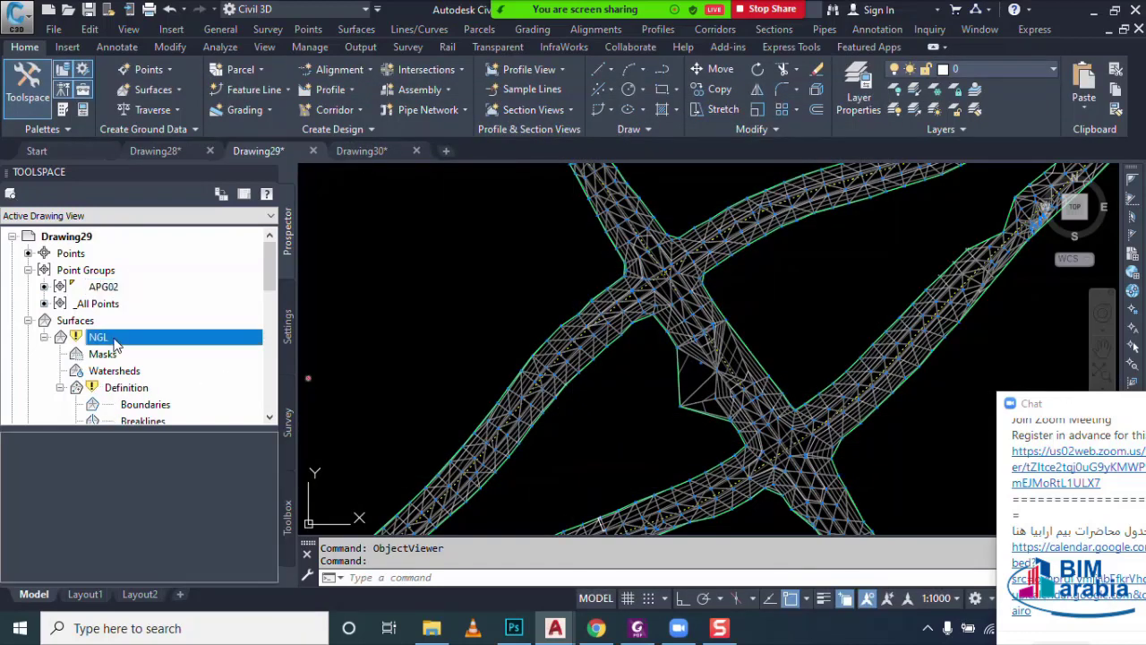
{"action": "right_click", "coordinate": [103, 337]}
{"action": "left_click", "coordinate": [166, 311]}
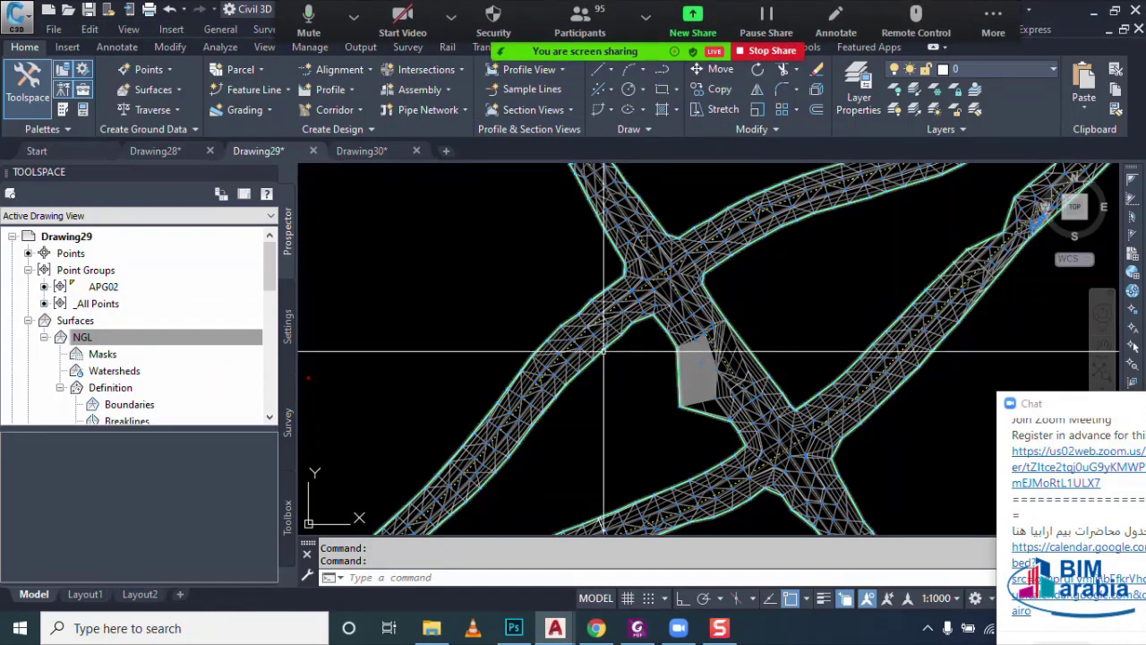
{"action": "middle_click_drag", "start_coordinate": [689, 417], "coordinate": [654, 408]}
{"action": "left_click", "coordinate": [655, 390]}
{"action": "right_click", "coordinate": [623, 439]}
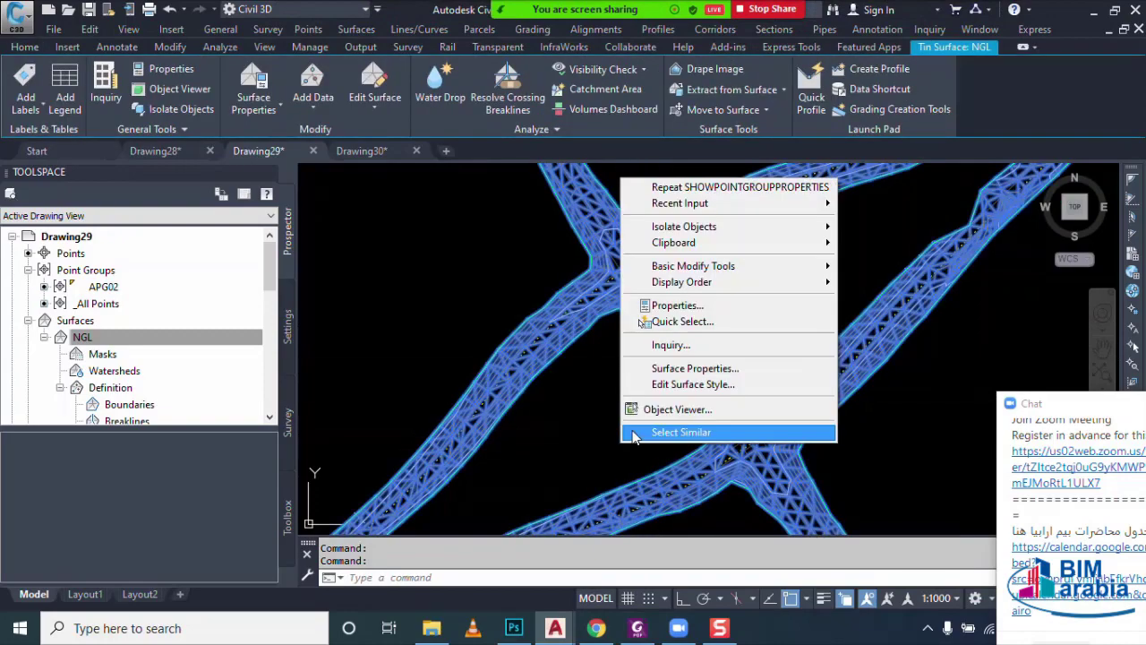
{"action": "left_click", "coordinate": [654, 410]}
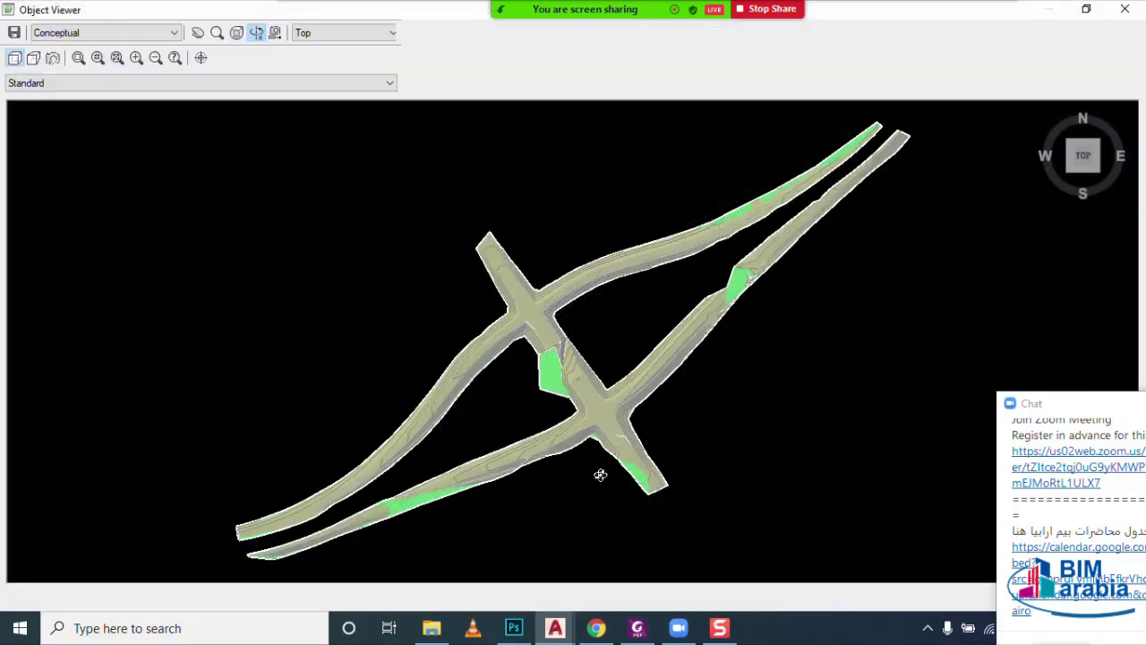
{"action": "left_click_drag", "start_coordinate": [600, 473], "coordinate": [620, 300]}
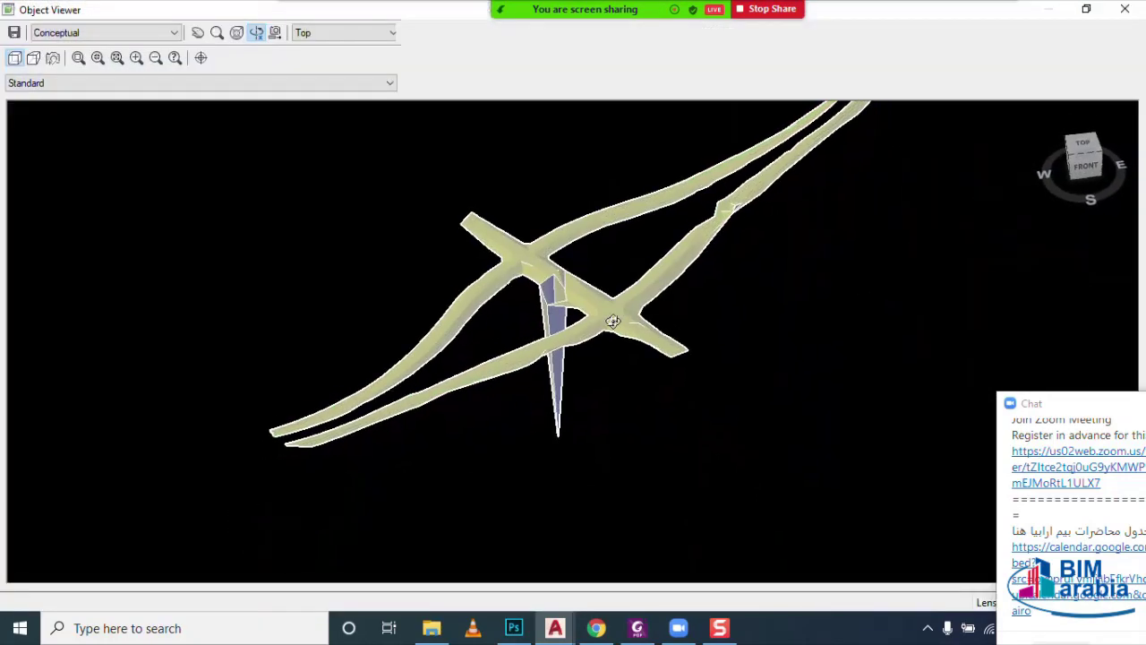
{"action": "key", "text": "Escape"}
- Exclude NGL surface elevations below 1 m in its build definition and rebuild the surface
{"action": "right_click", "coordinate": [162, 349]}
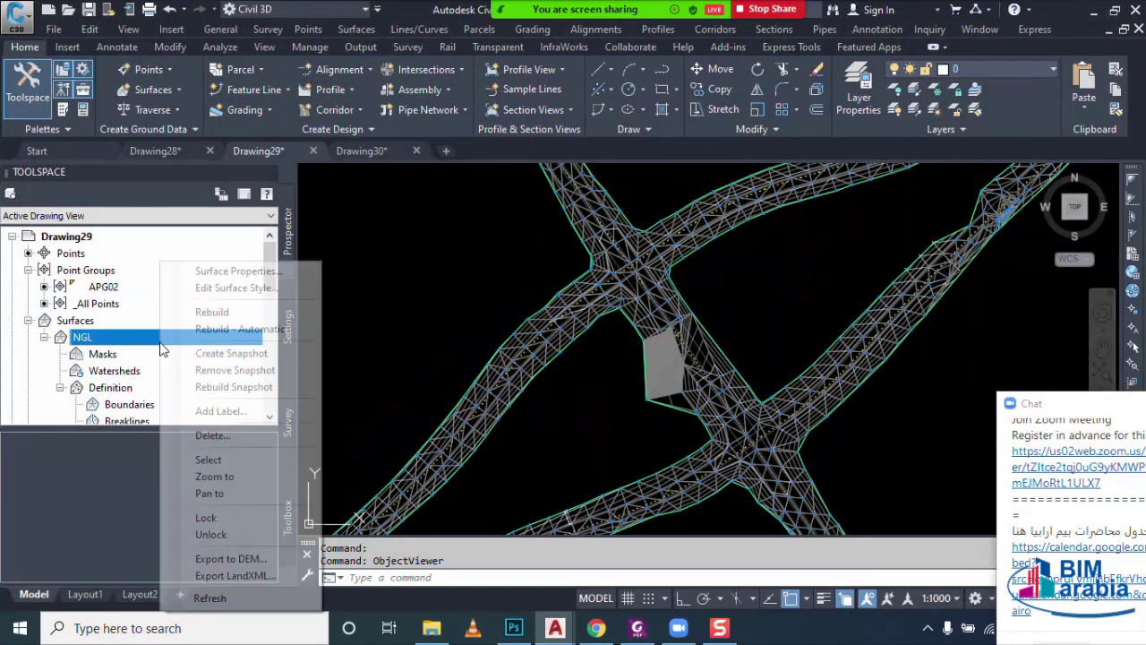
{"action": "left_click", "coordinate": [244, 274]}
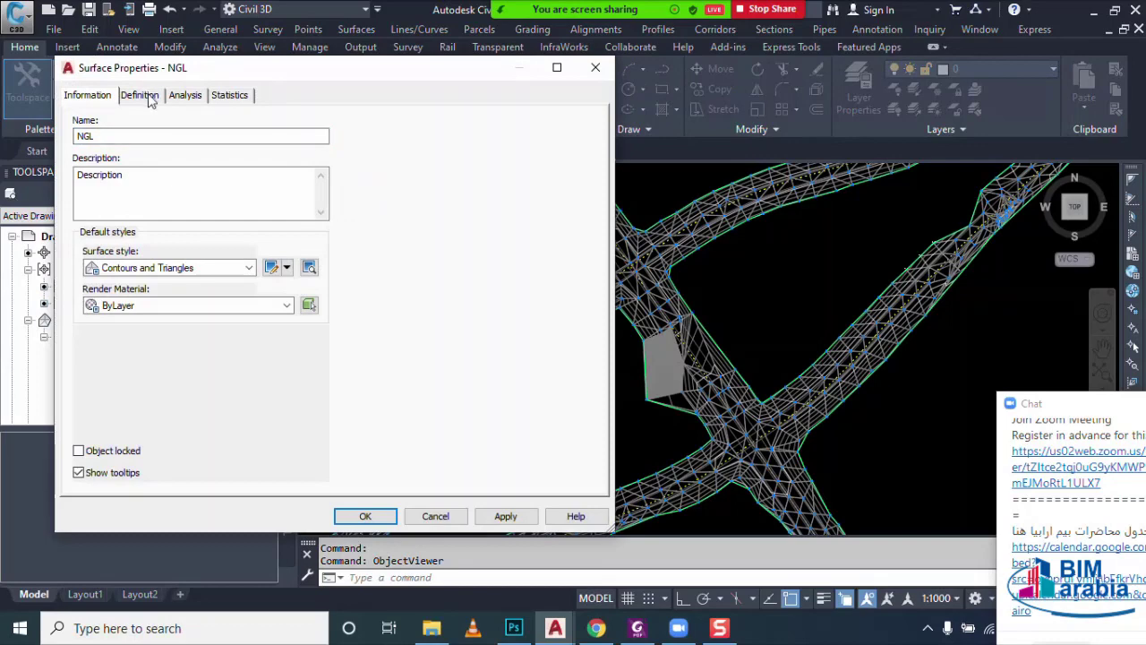
{"action": "left_click", "coordinate": [151, 100]}
{"action": "left_click", "coordinate": [101, 147]}
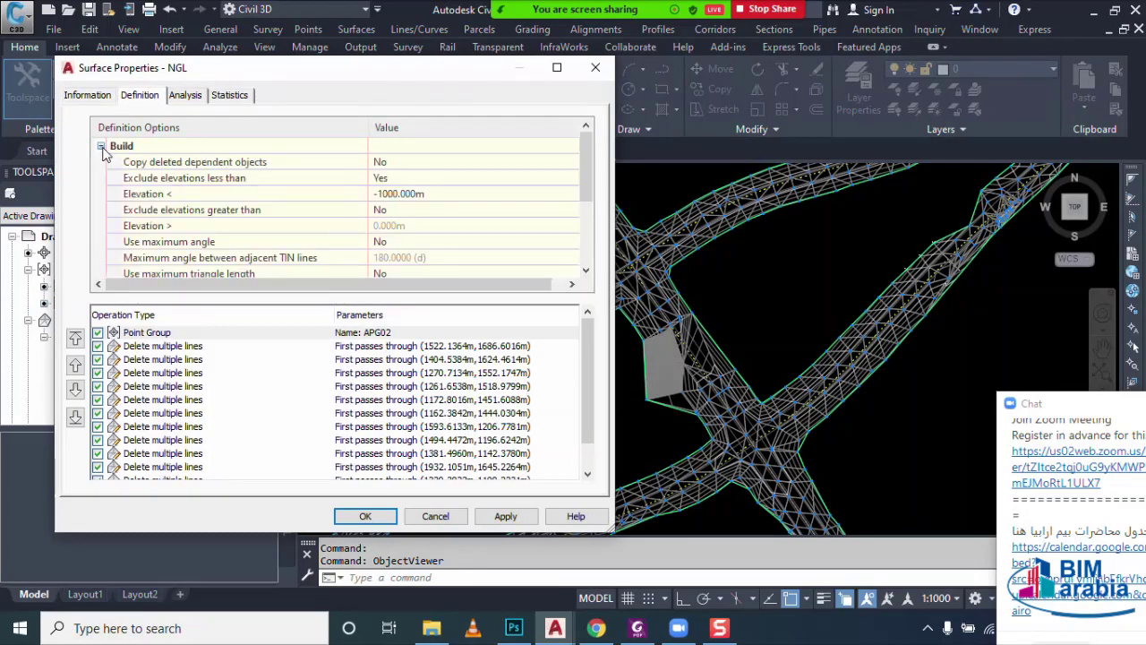
{"action": "left_click", "coordinate": [145, 178]}
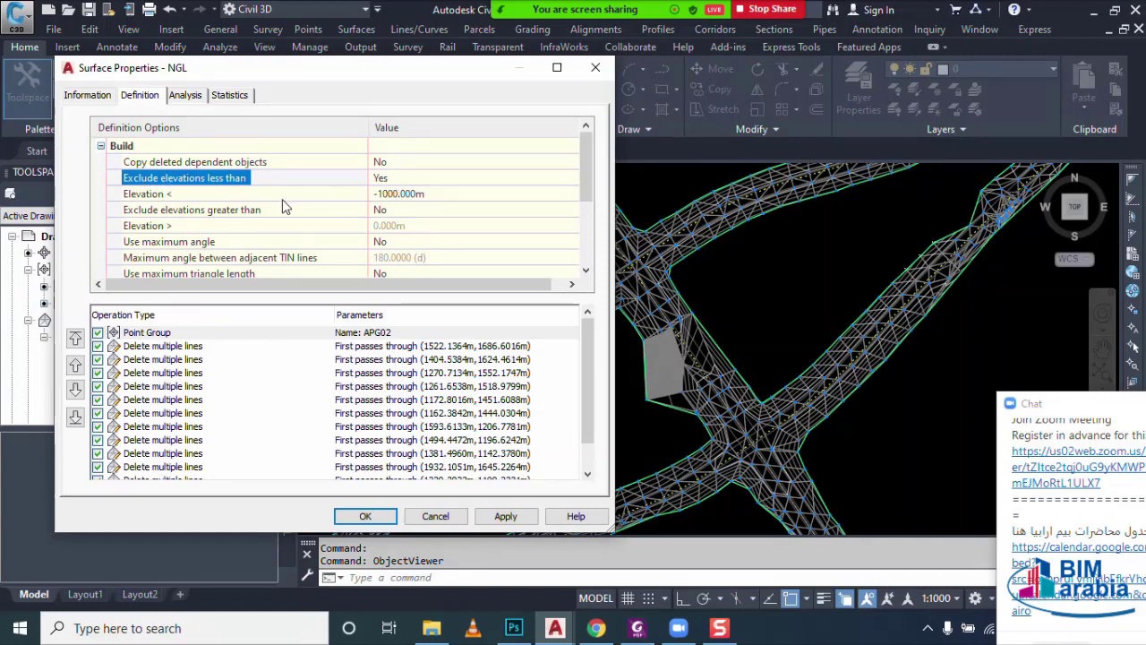
{"action": "left_click", "coordinate": [239, 196]}
{"action": "left_click", "coordinate": [439, 195]}
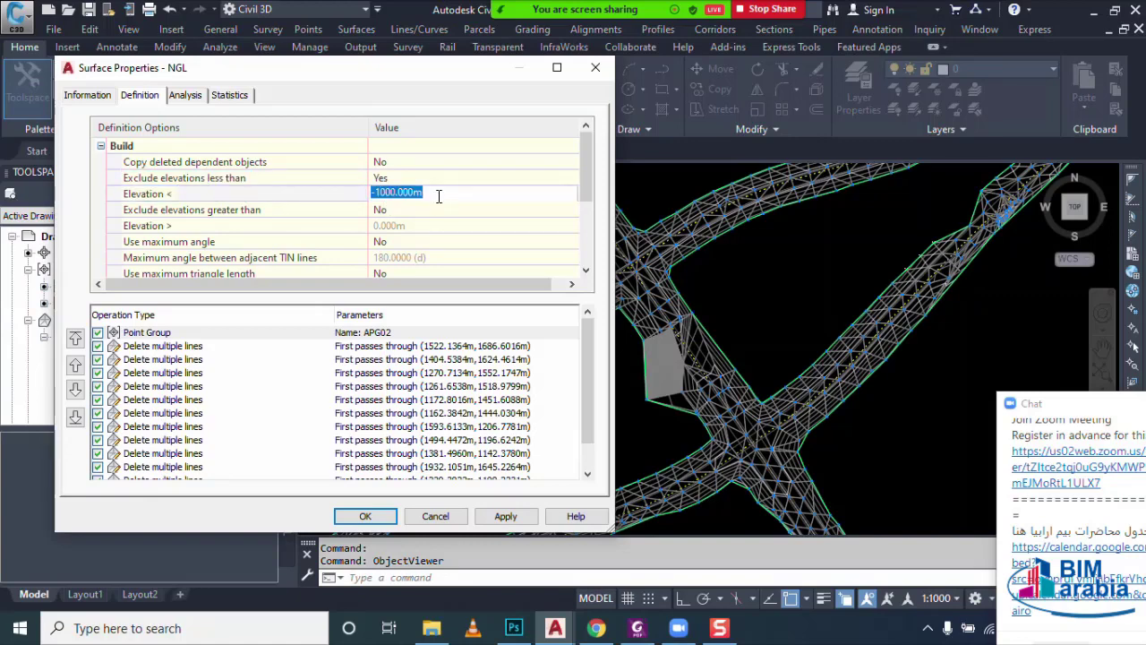
{"action": "type", "text": "1"}
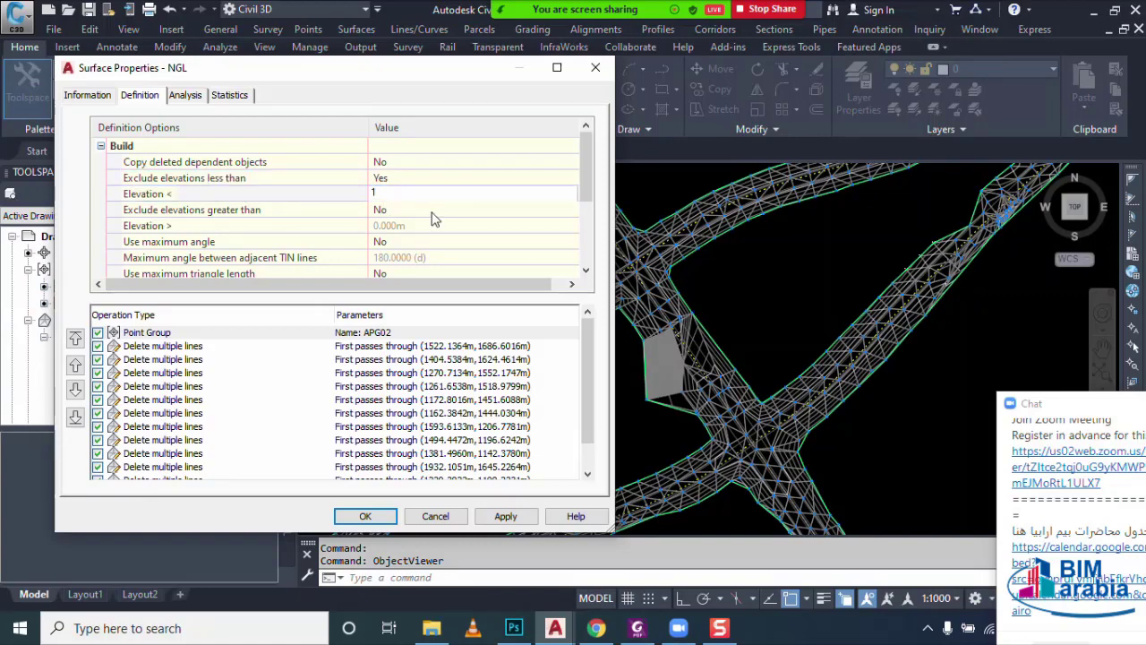
{"action": "left_click", "coordinate": [367, 517]}
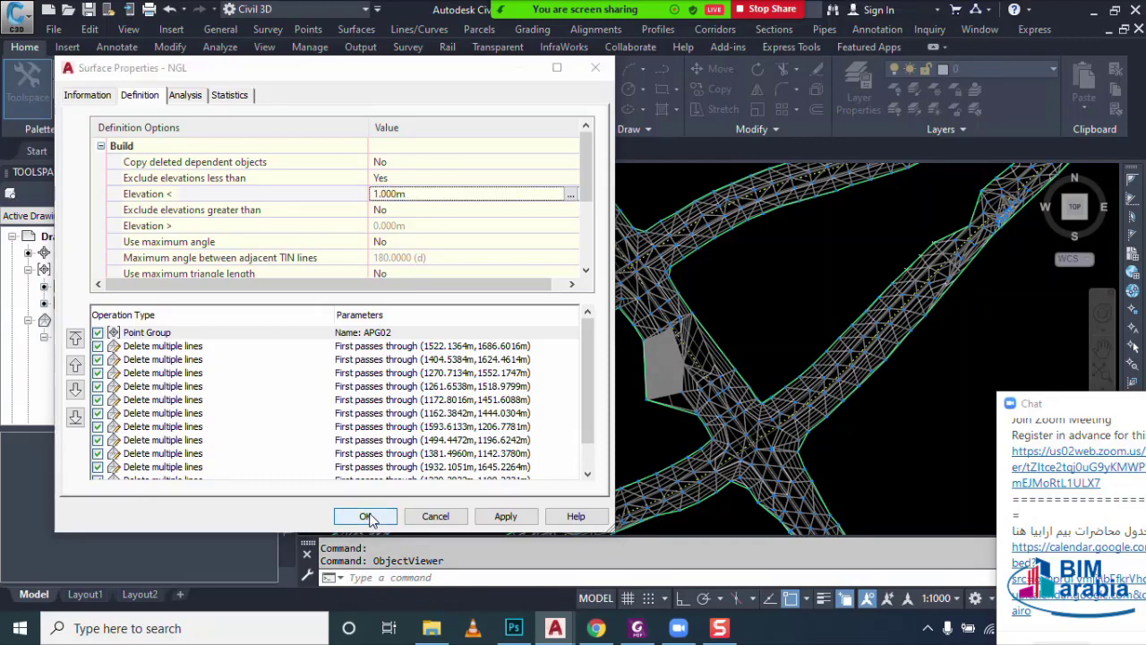
{"action": "left_click", "coordinate": [477, 265]}
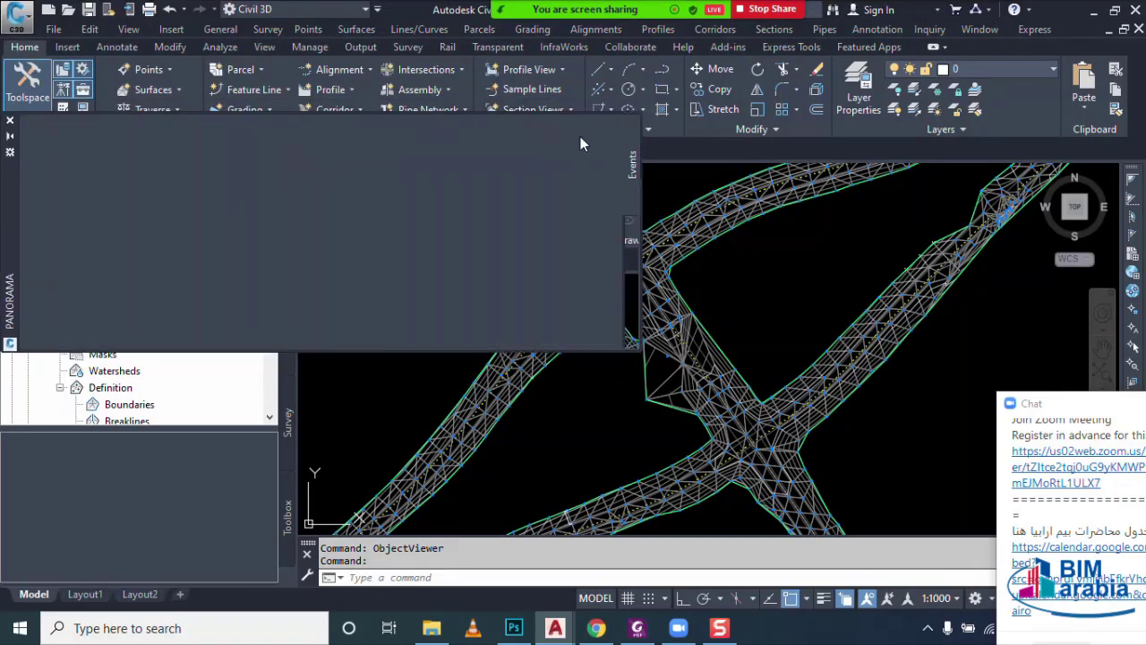
{"action": "scroll", "coordinate": [617, 394], "scroll_direction": "down", "scroll_amount": 5}
- Preview the selected NGL surface in the 3D Object Viewer, then close it
{"action": "key", "text": "Escape"}
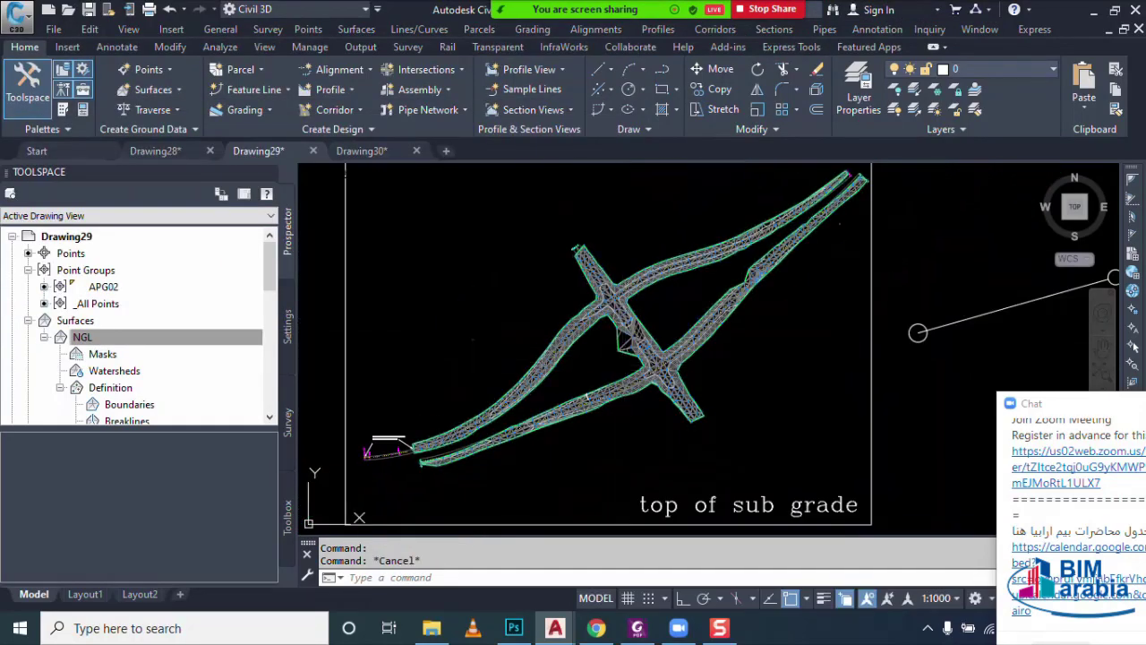
{"action": "left_click", "coordinate": [600, 384]}
{"action": "right_click", "coordinate": [600, 384]}
{"action": "left_click", "coordinate": [631, 338]}
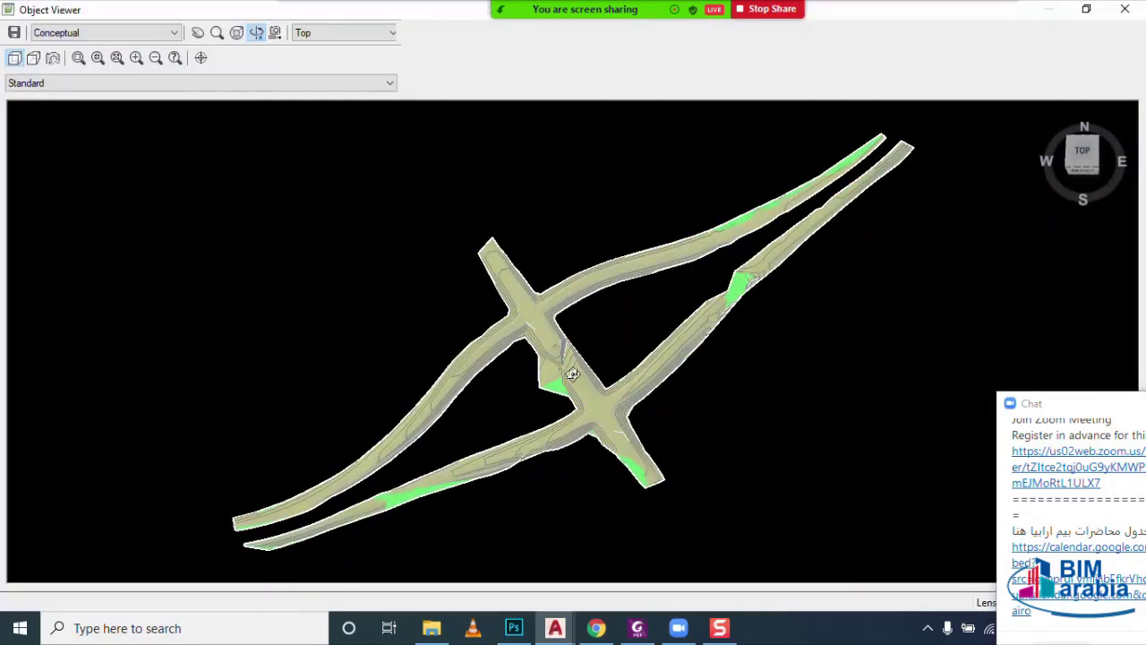
{"action": "key", "text": "Escape"}
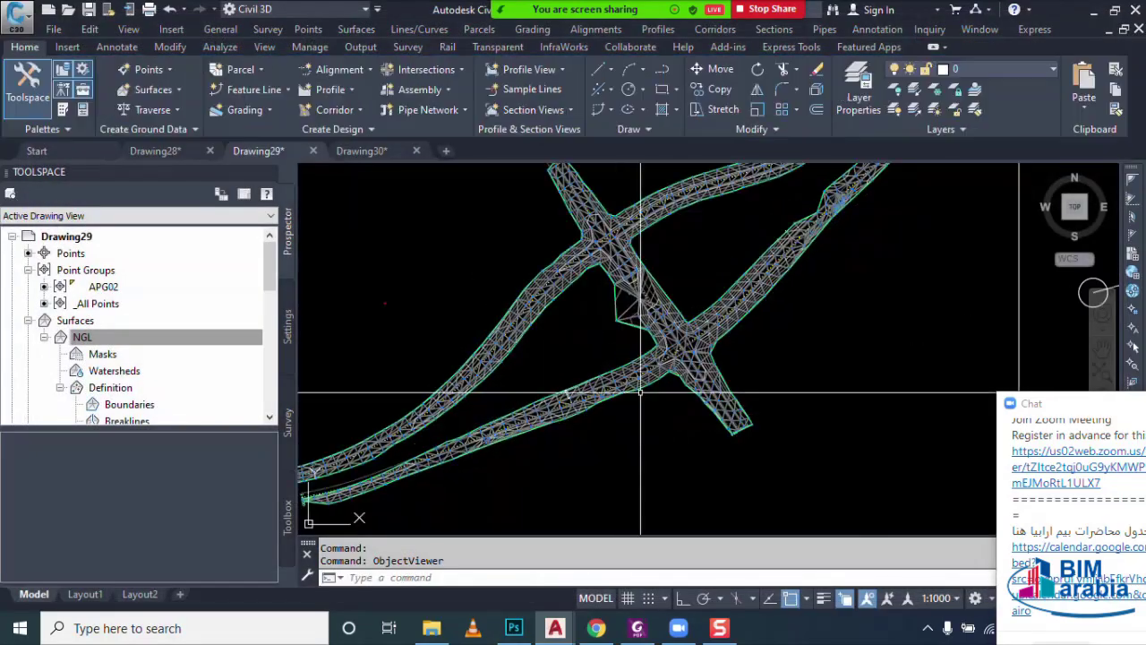
- Zoom in, reselect the NGL surface and bring up its Surface Properties
{"action": "scroll", "coordinate": [641, 392], "scroll_direction": "up", "scroll_amount": 3}
{"action": "scroll", "coordinate": [634, 391], "scroll_direction": "up", "scroll_amount": 3}
{"action": "left_click", "coordinate": [630, 391]}
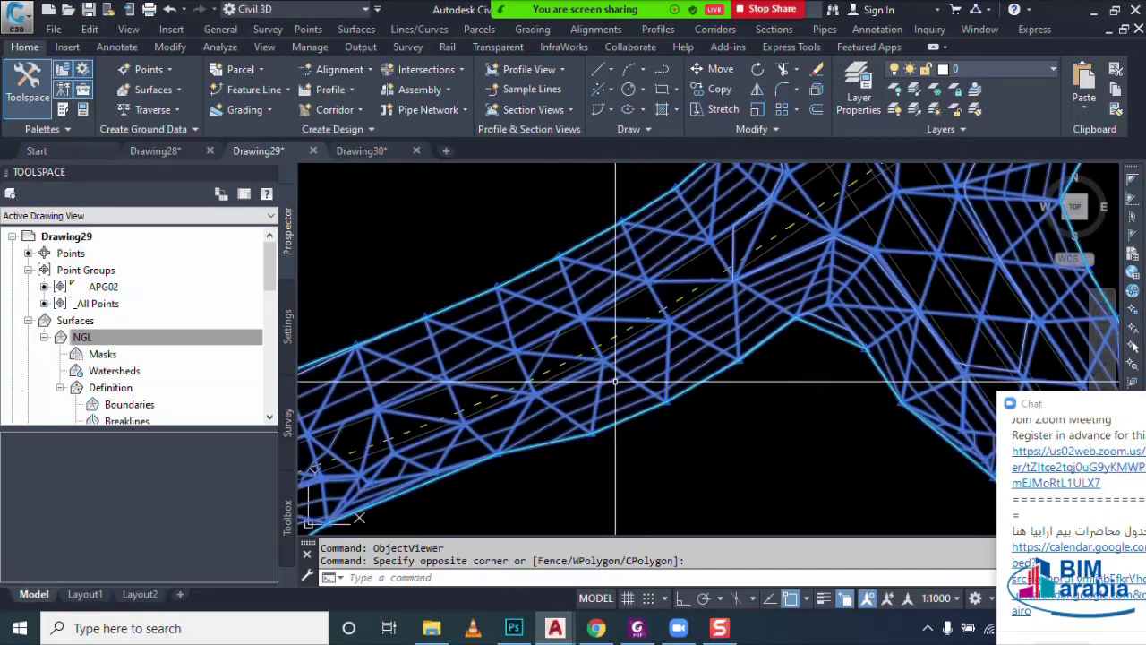
{"action": "left_click", "coordinate": [615, 382]}
{"action": "right_click", "coordinate": [609, 383]}
{"action": "left_click", "coordinate": [661, 315]}
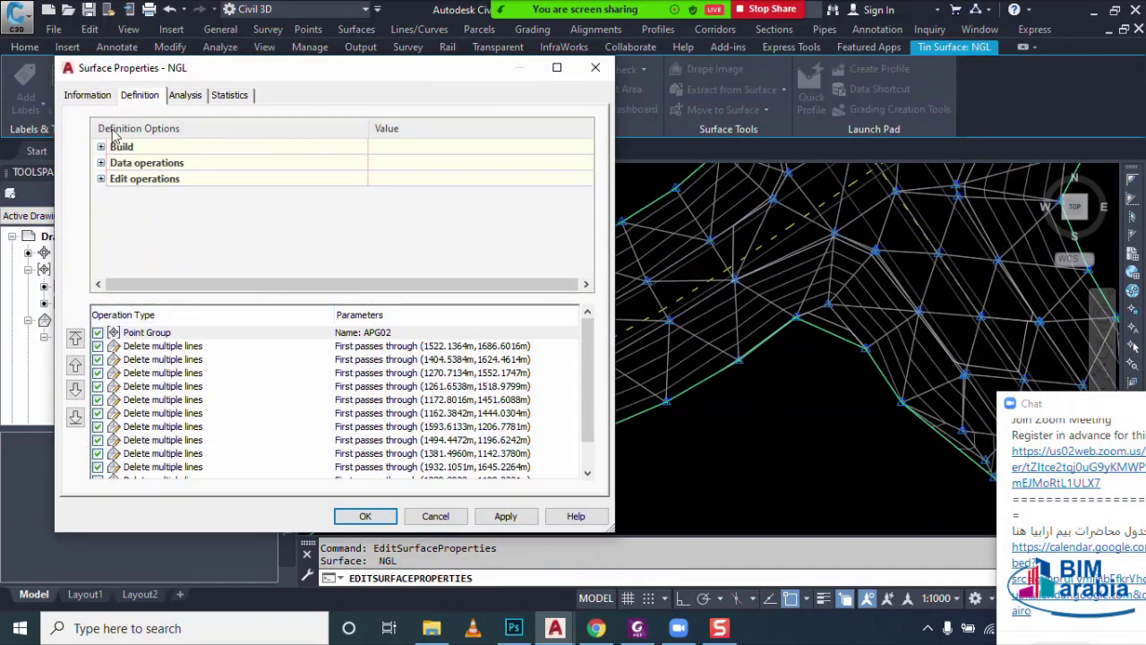
- Apply the Contours 2m and 10m (Background) style to the NGL surface
{"action": "left_click", "coordinate": [87, 94]}
{"action": "left_click", "coordinate": [249, 267]}
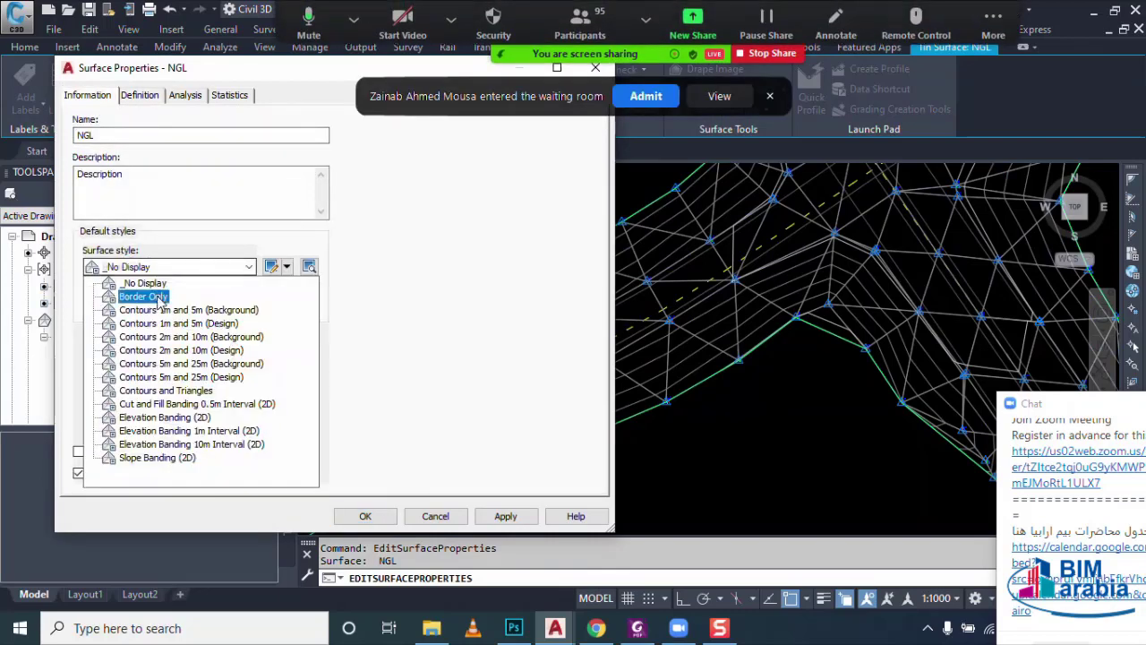
{"action": "left_click", "coordinate": [166, 340]}
{"action": "left_click", "coordinate": [366, 516]}
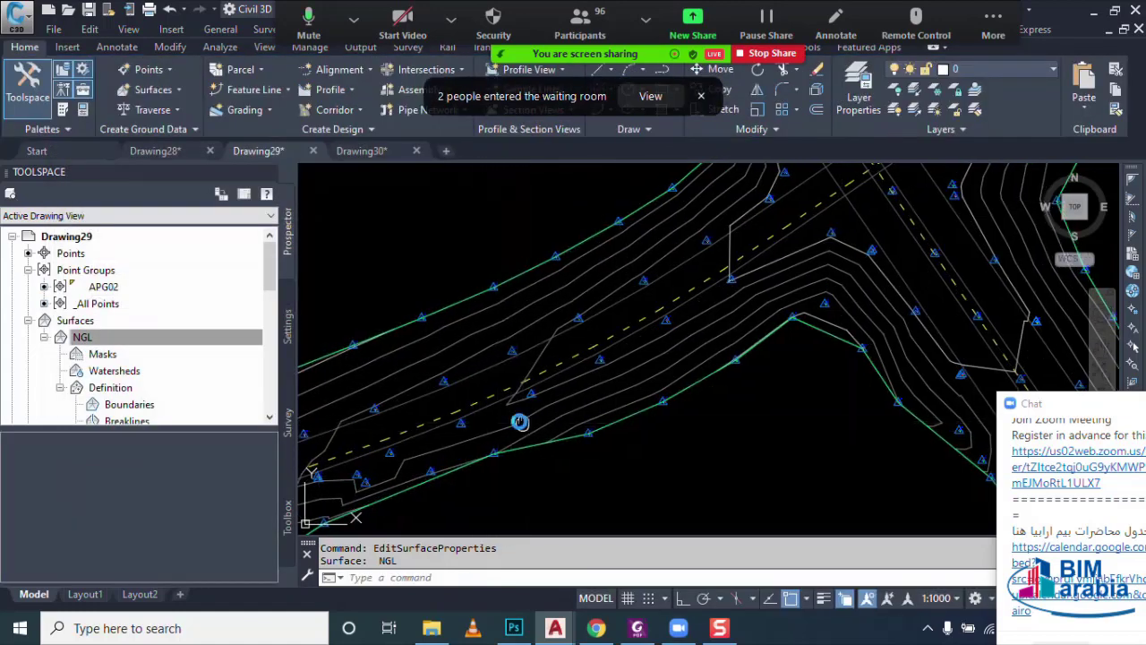
{"action": "middle_click_drag", "start_coordinate": [520, 422], "coordinate": [492, 424]}
{"action": "scroll", "coordinate": [541, 418], "scroll_direction": "up", "scroll_amount": 2}
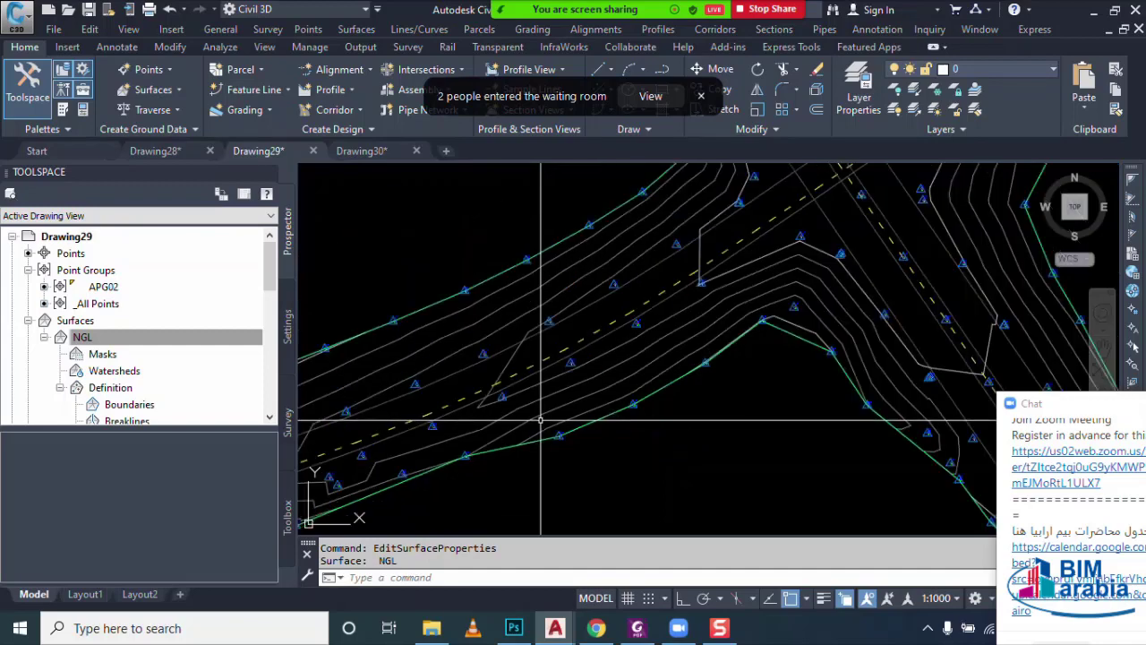
{"action": "scroll", "coordinate": [563, 448], "scroll_direction": "down", "scroll_amount": 2}
- Switch the NGL surface style to Contours 1m and 5m (Background) and reselect the surface
{"action": "right_click", "coordinate": [609, 434]}
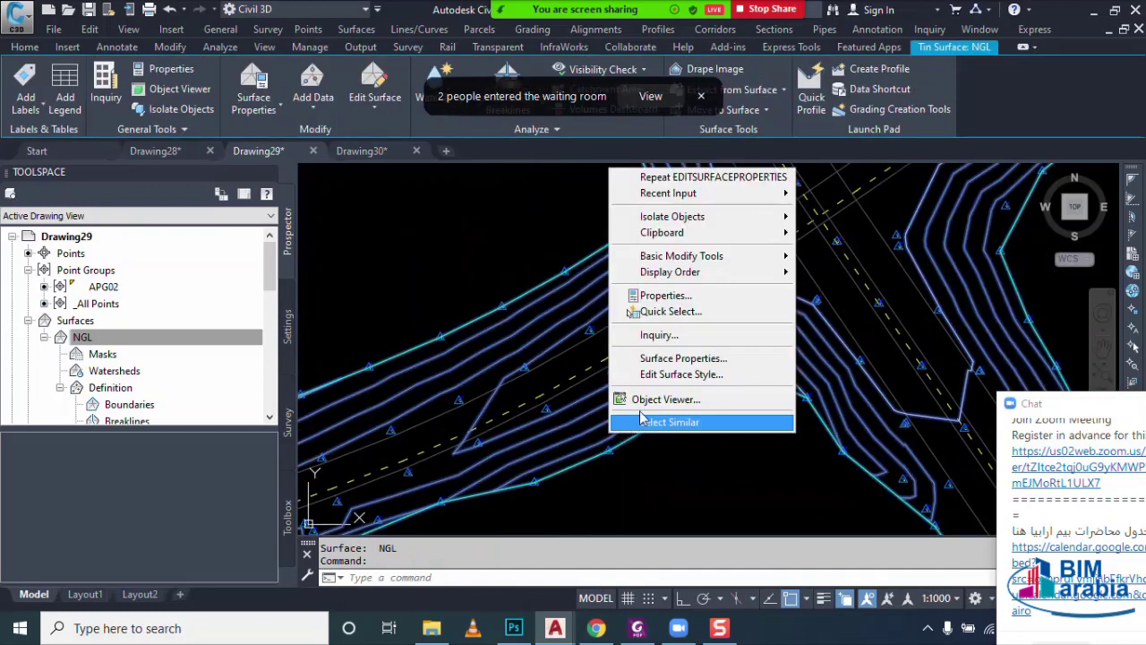
{"action": "left_click", "coordinate": [678, 370]}
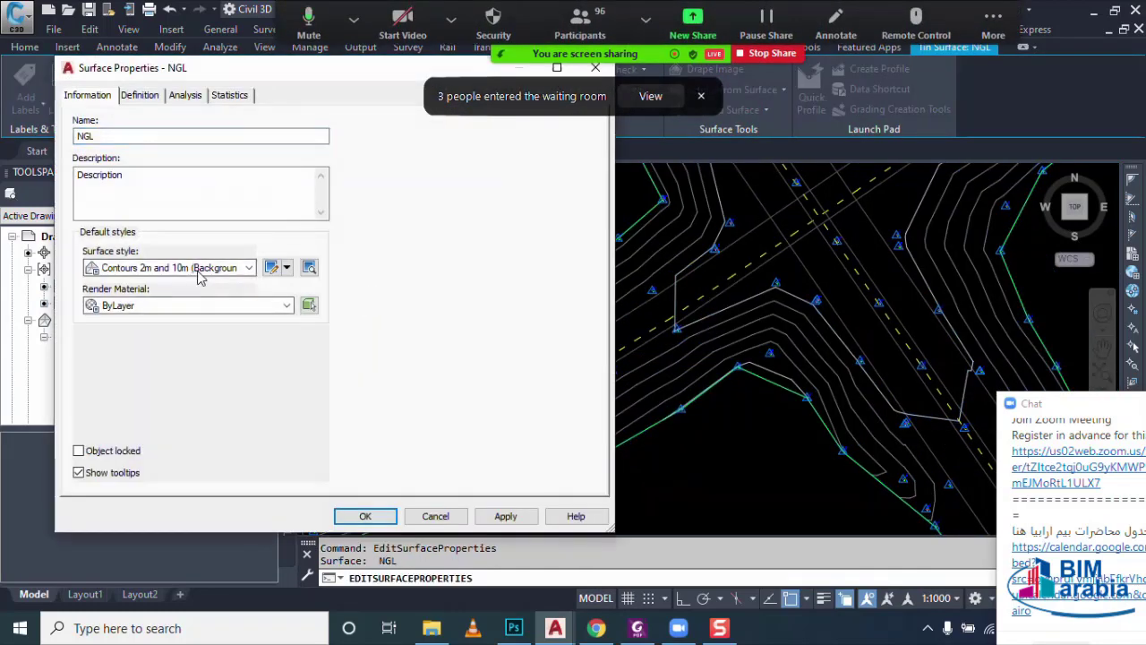
{"action": "left_click", "coordinate": [180, 268]}
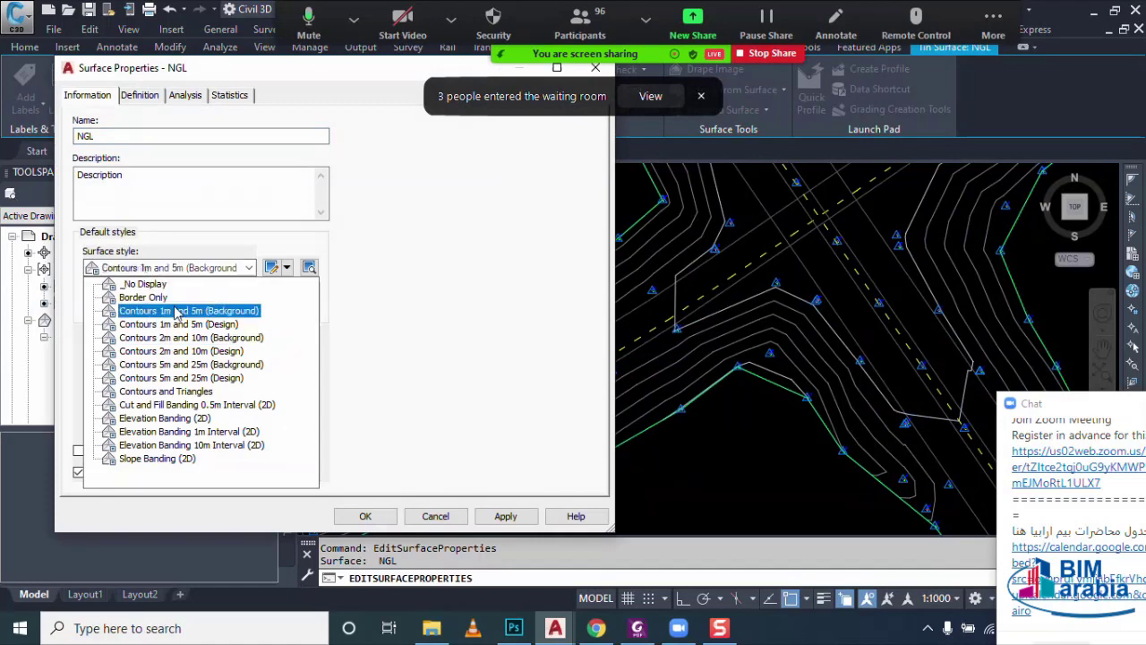
{"action": "left_click", "coordinate": [179, 311]}
{"action": "left_click", "coordinate": [363, 515]}
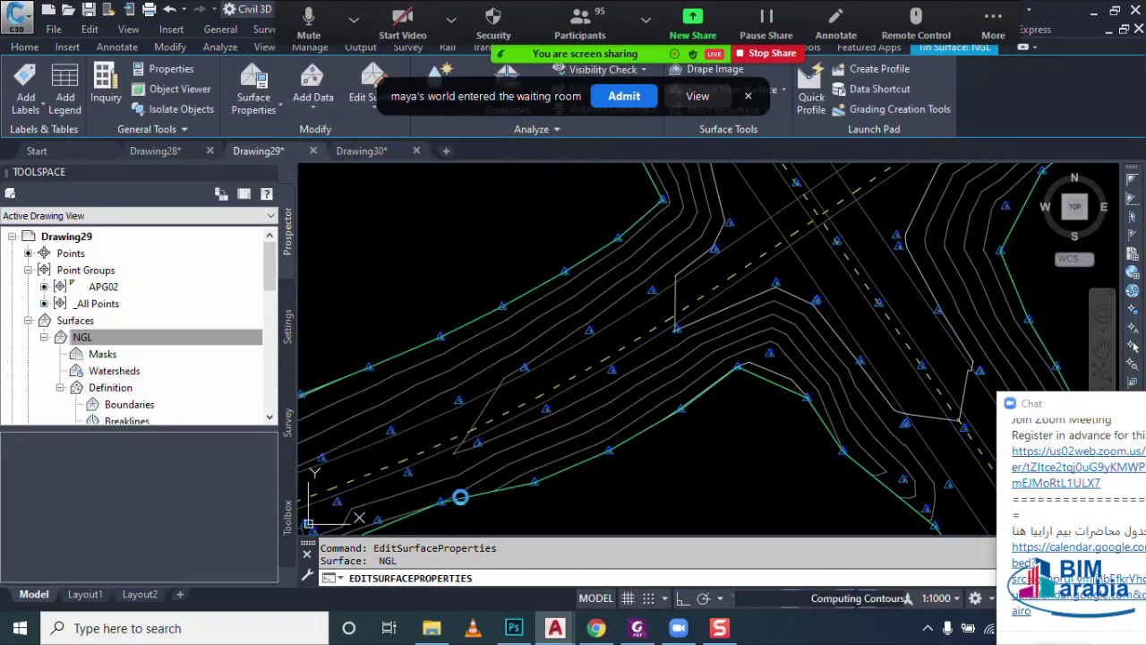
{"action": "scroll", "coordinate": [806, 358], "scroll_direction": "up", "scroll_amount": 2}
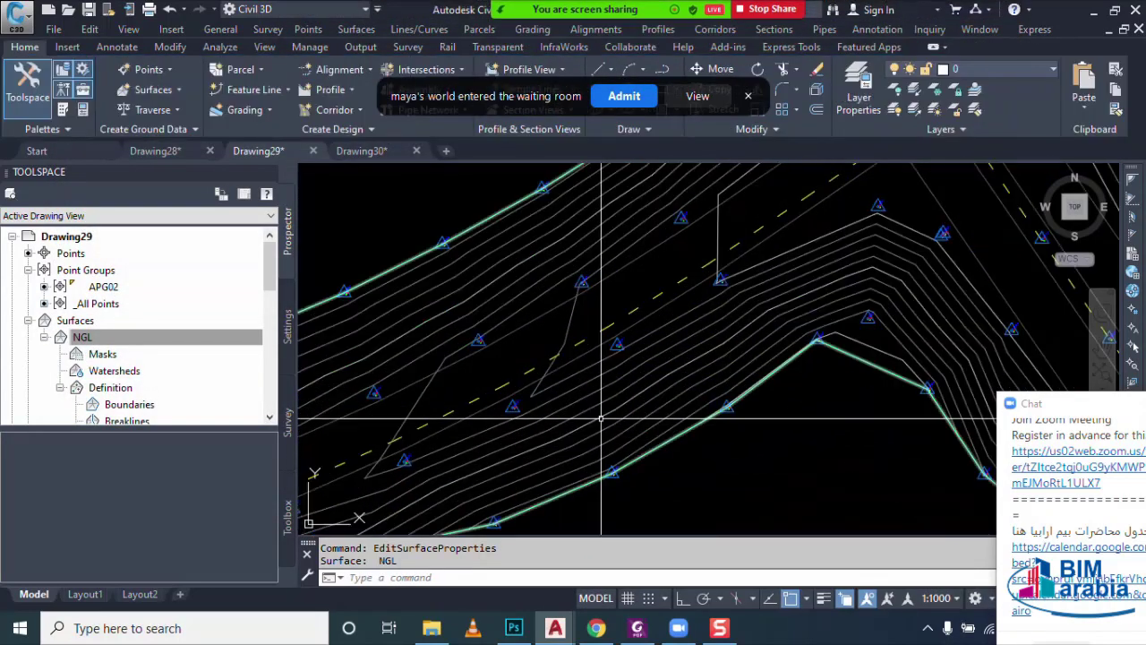
{"action": "scroll", "coordinate": [556, 430], "scroll_direction": "up", "scroll_amount": 1}
{"action": "scroll", "coordinate": [521, 446], "scroll_direction": "down", "scroll_amount": 1}
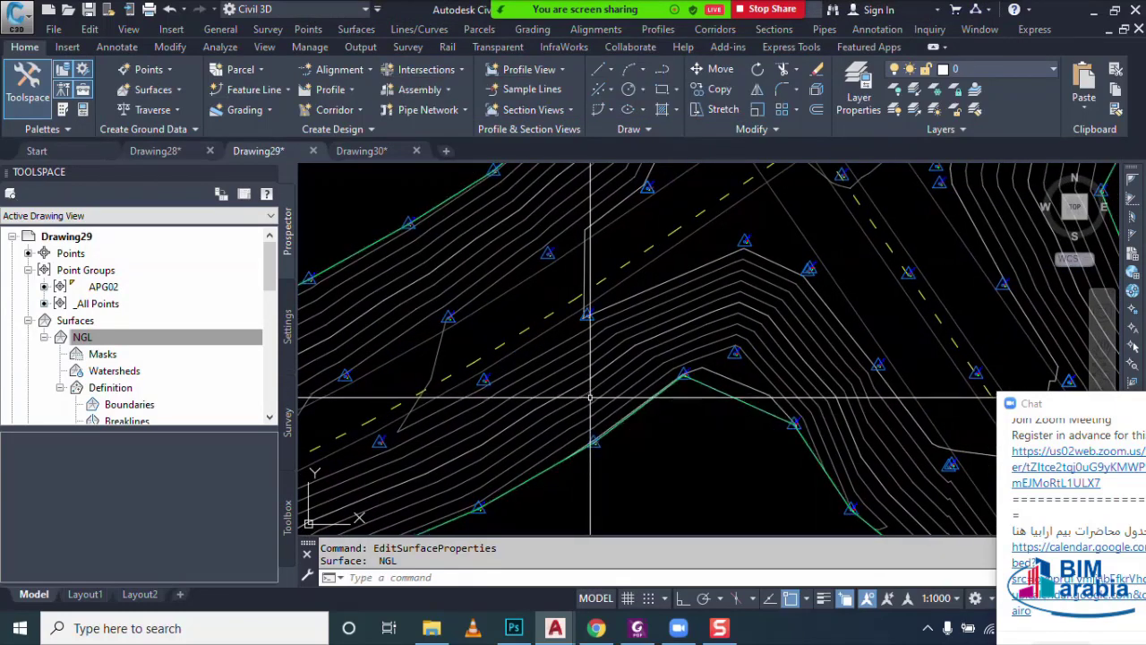
{"action": "scroll", "coordinate": [589, 395], "scroll_direction": "up", "scroll_amount": 2}
{"action": "left_click", "coordinate": [385, 387]}
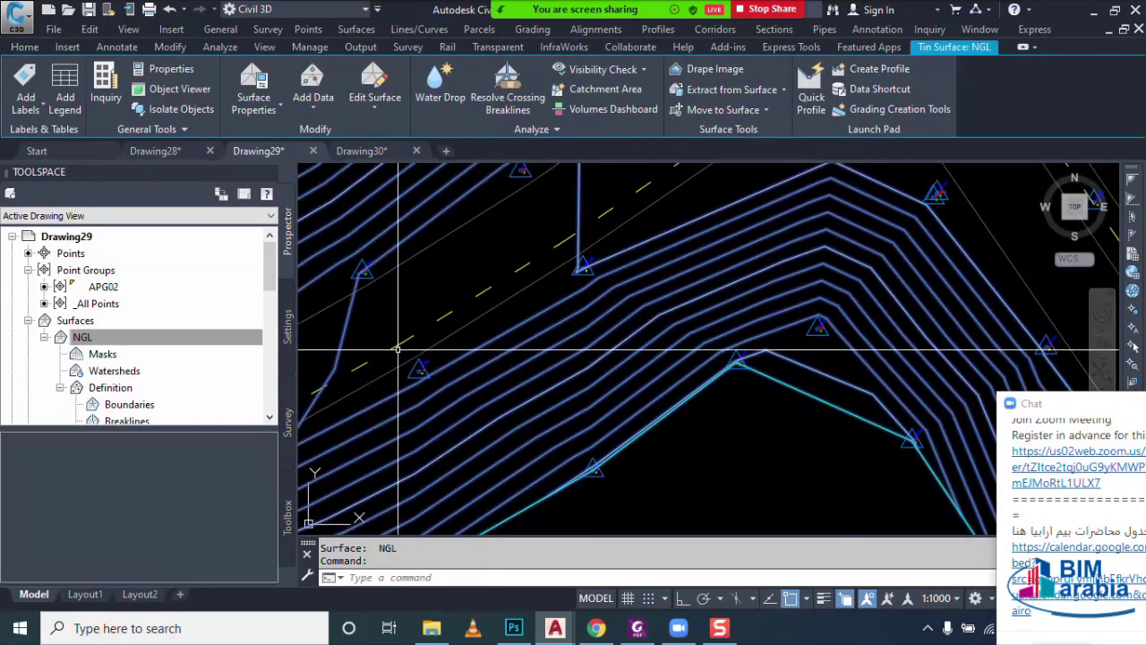
- Label individual NGL contours such as 433.00, 434.00 and 430.00 using Contour - Single
{"action": "left_click", "coordinate": [36, 103]}
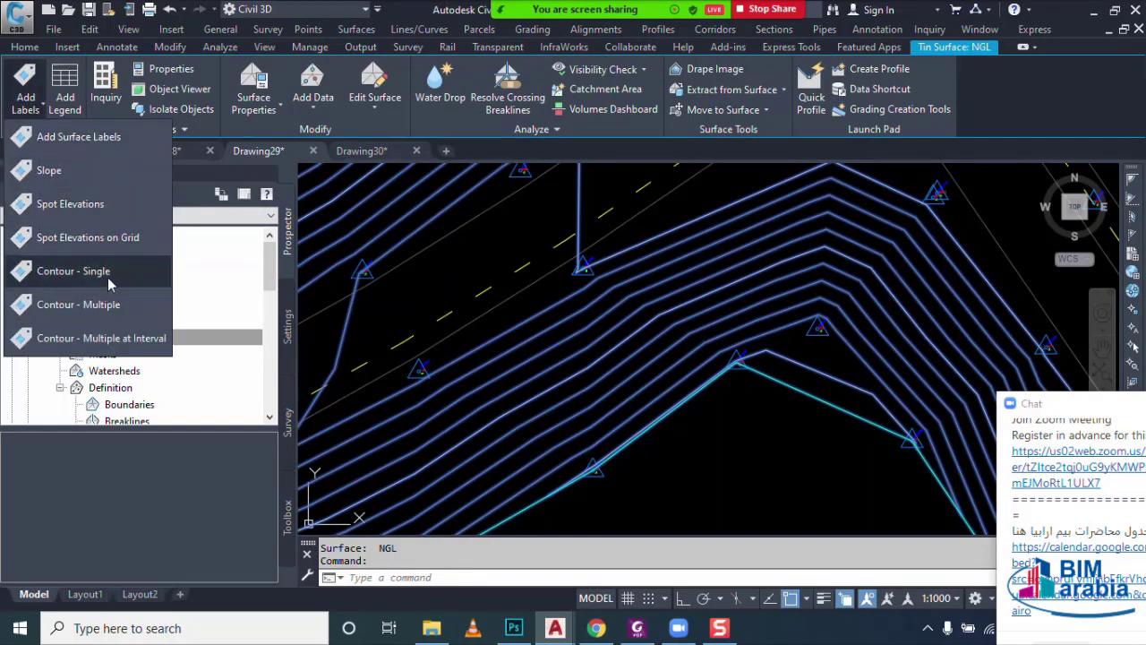
{"action": "left_click", "coordinate": [74, 270]}
{"action": "scroll", "coordinate": [638, 413], "scroll_direction": "up", "scroll_amount": 2}
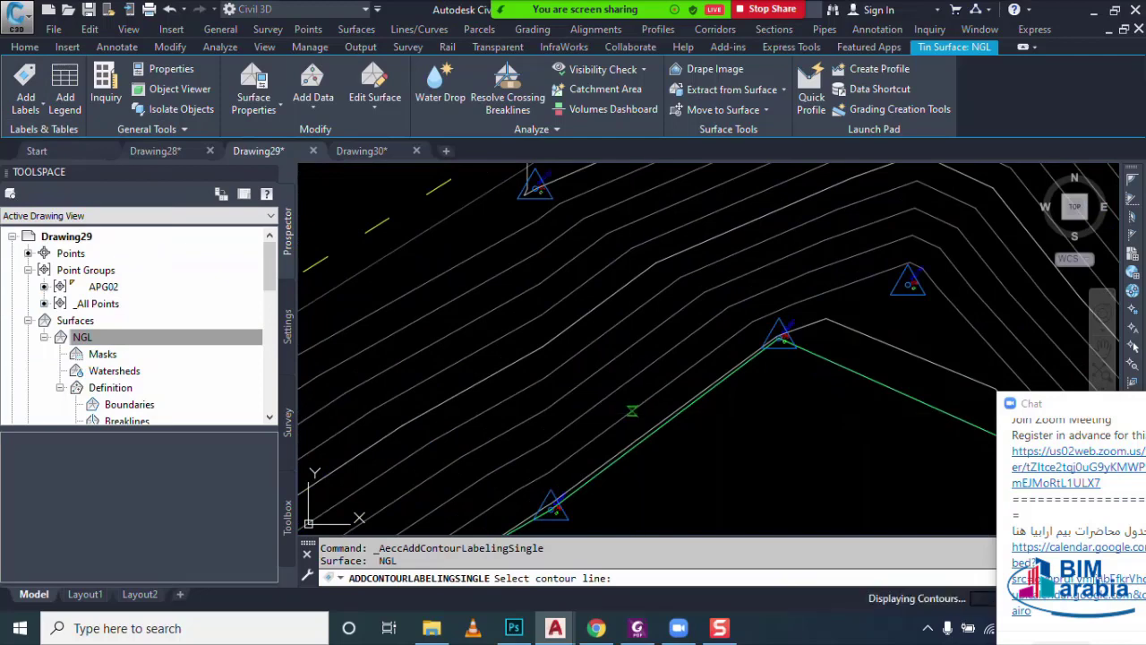
{"action": "left_click", "coordinate": [638, 414]}
{"action": "scroll", "coordinate": [591, 391], "scroll_direction": "up", "scroll_amount": 2}
{"action": "left_click", "coordinate": [592, 392]}
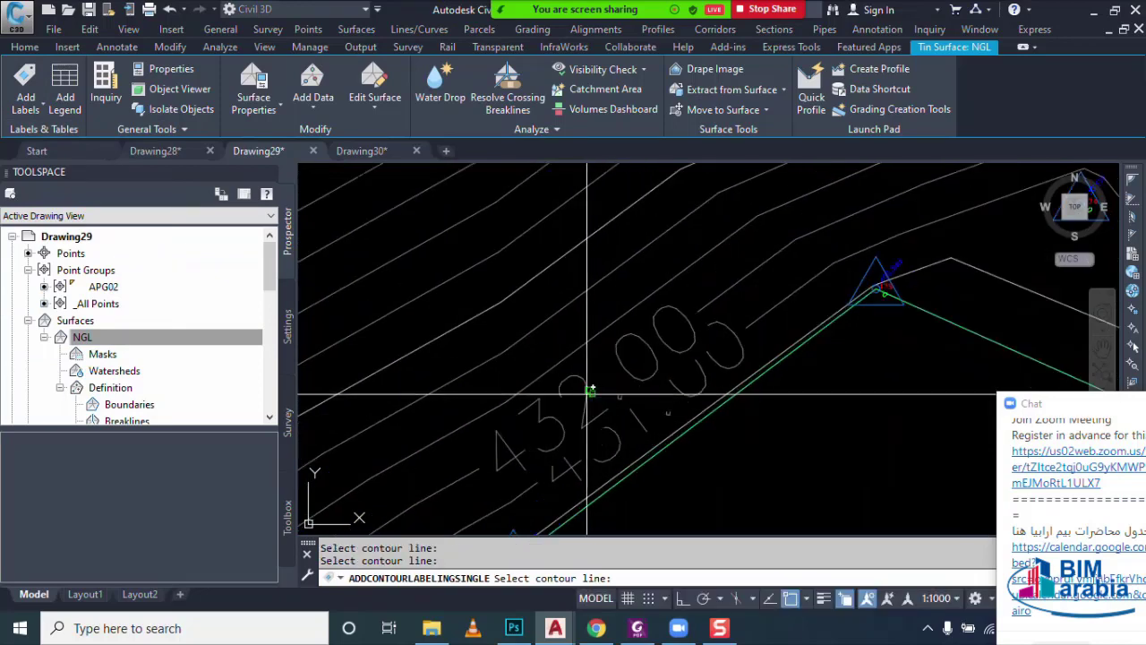
{"action": "left_click", "coordinate": [540, 324]}
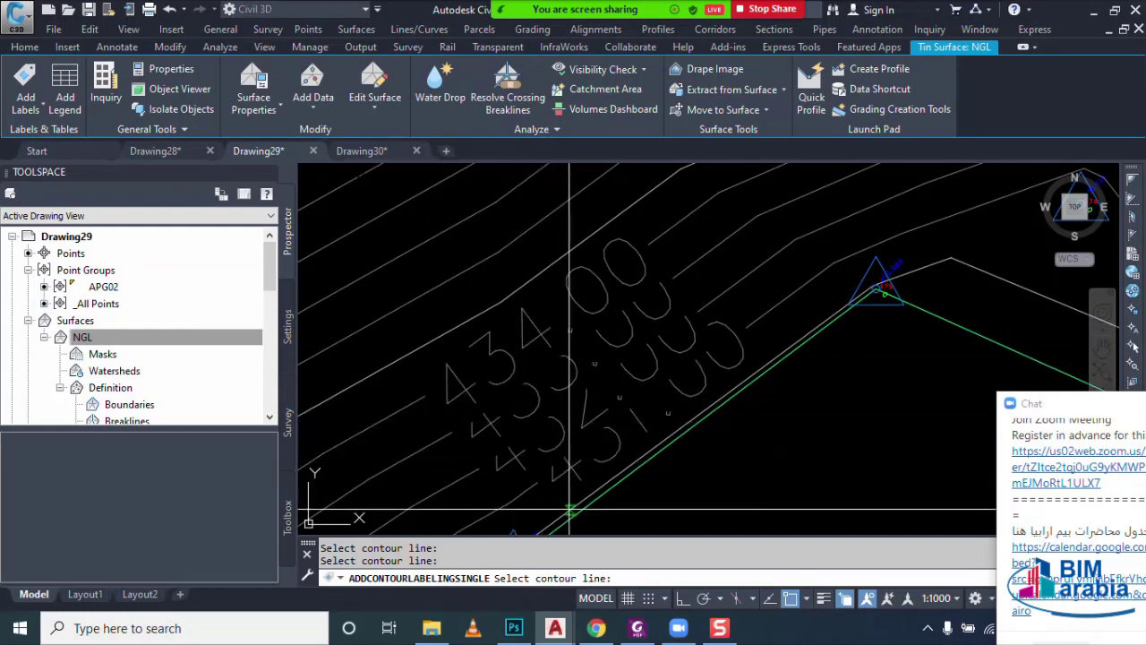
{"action": "middle_click_drag", "start_coordinate": [570, 511], "coordinate": [628, 475]}
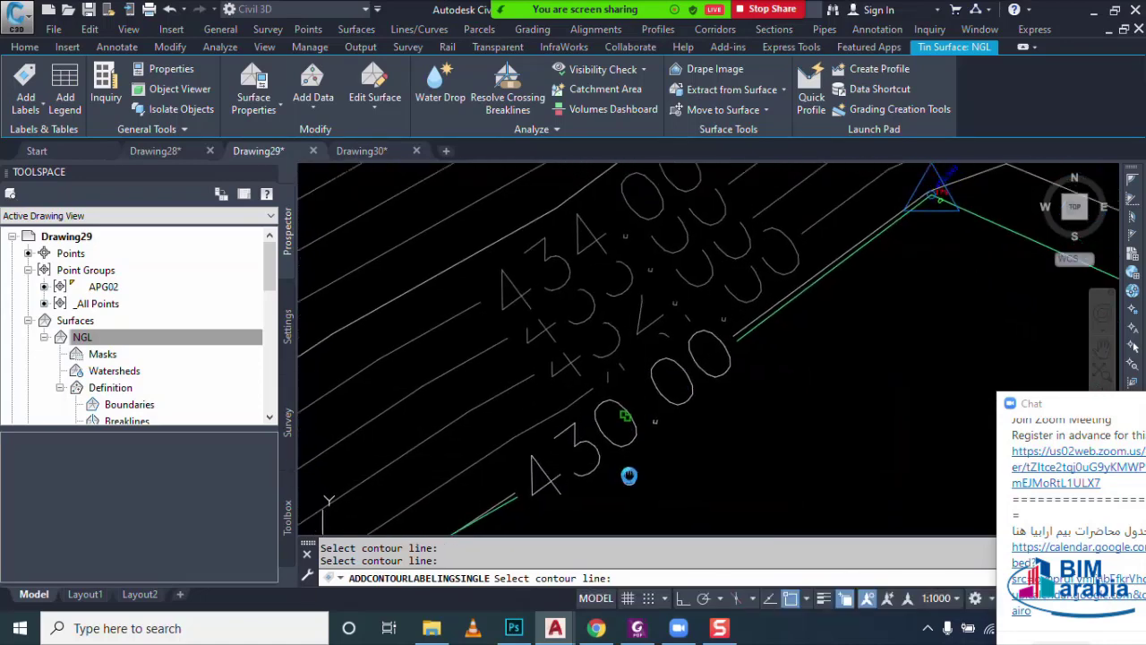
{"action": "scroll", "coordinate": [614, 457], "scroll_direction": "down", "scroll_amount": 2}
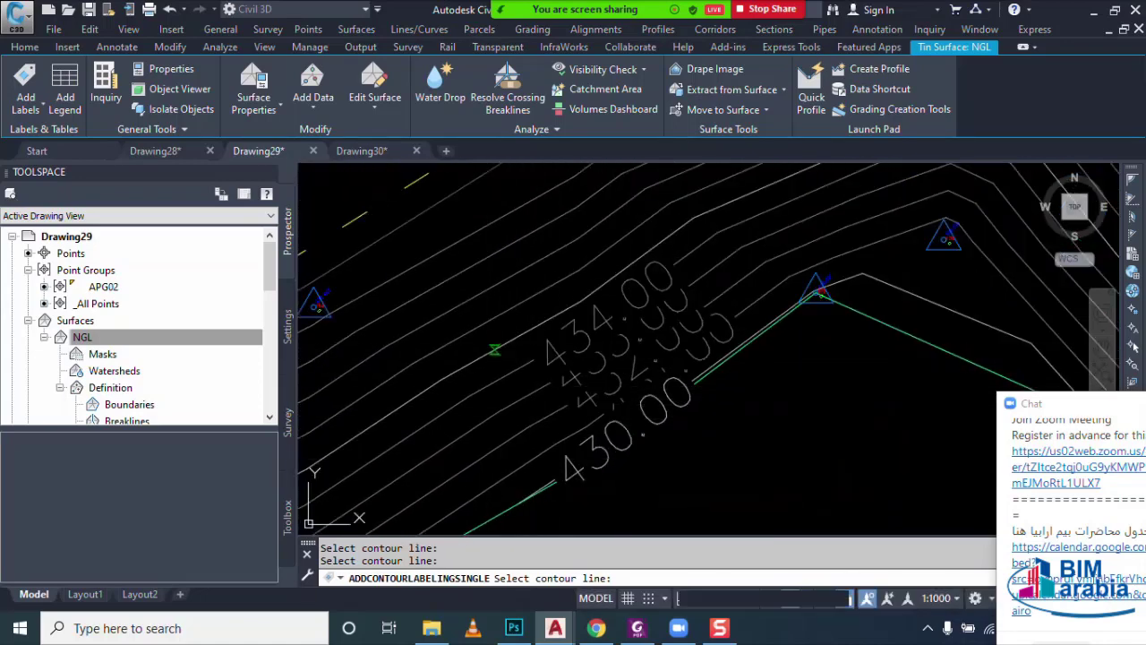
{"action": "key", "text": "Escape"}
{"action": "left_click", "coordinate": [512, 409]}
- Set the major contour colour in the NGL surface style to yellow
{"action": "right_click", "coordinate": [511, 409]}
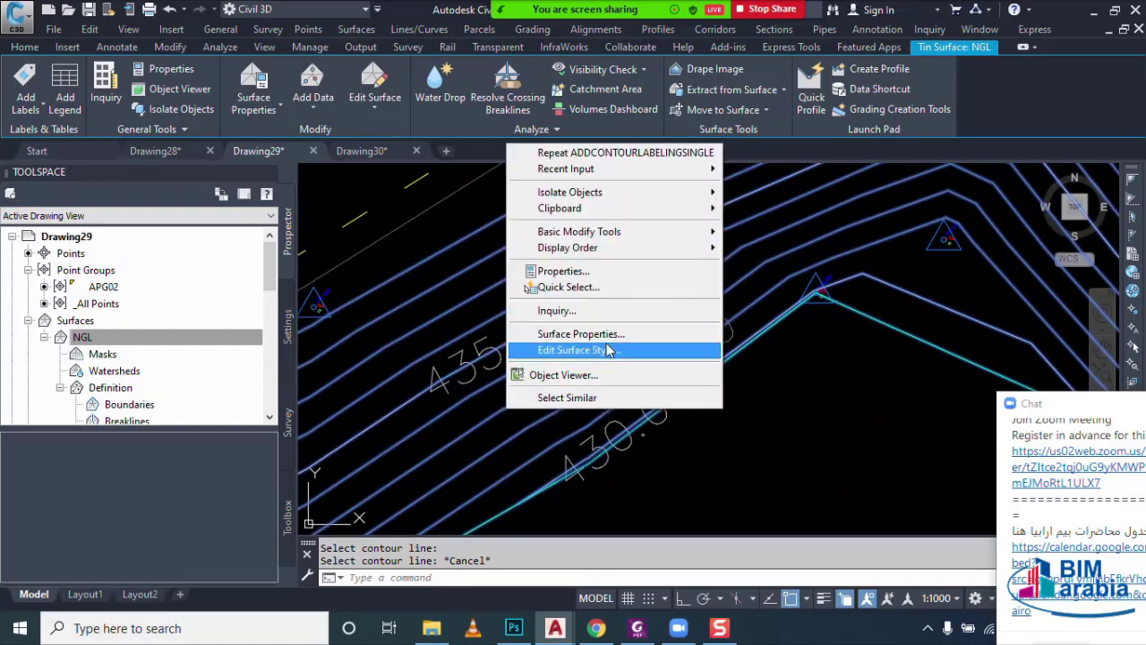
{"action": "left_click", "coordinate": [582, 334]}
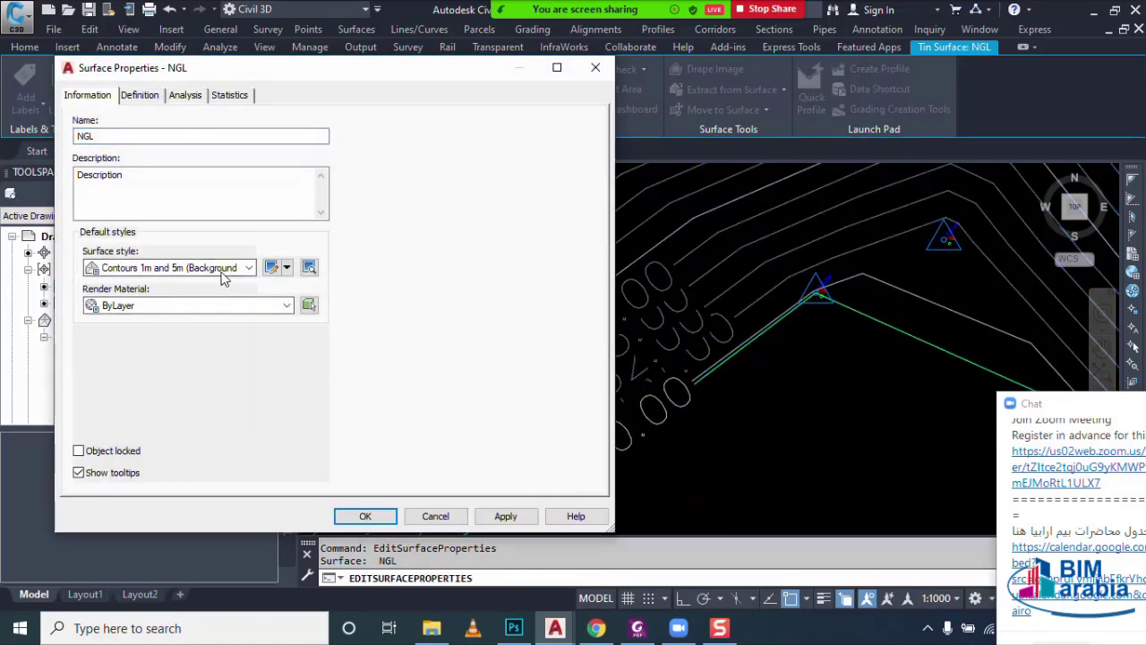
{"action": "left_click", "coordinate": [271, 267]}
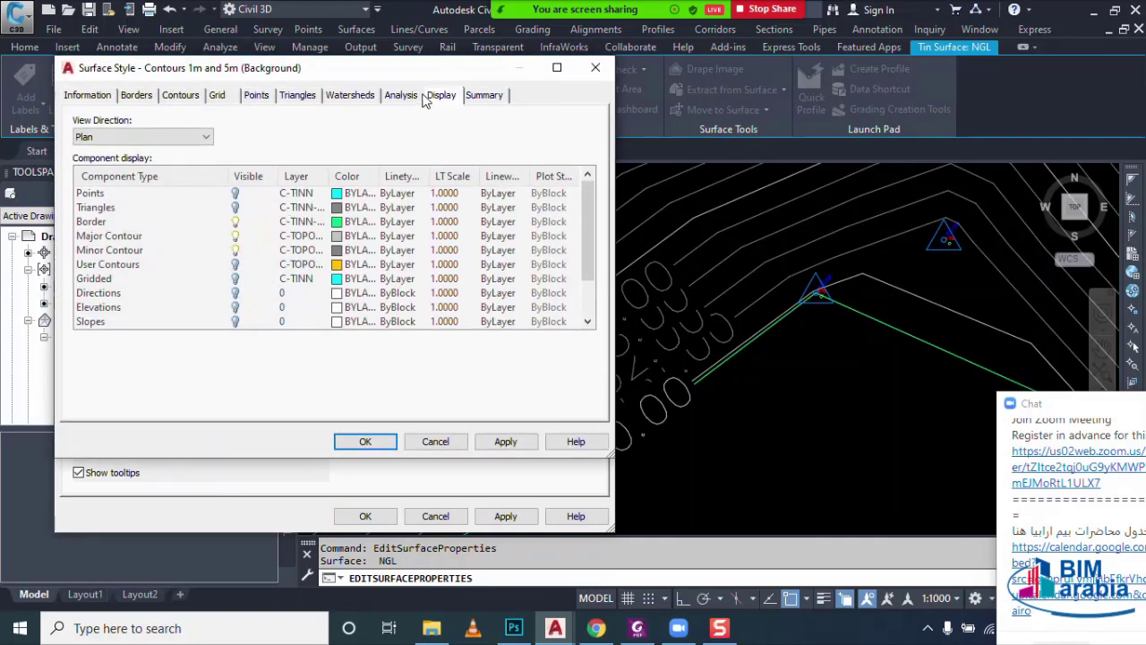
{"action": "left_click", "coordinate": [132, 238]}
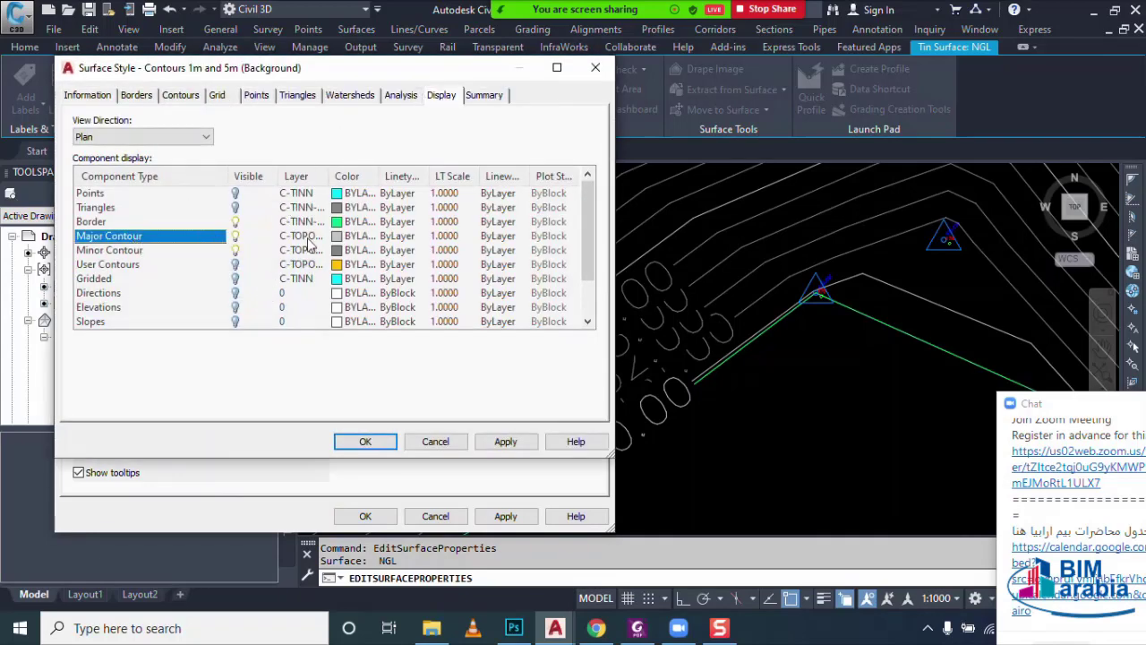
{"action": "left_click", "coordinate": [337, 237]}
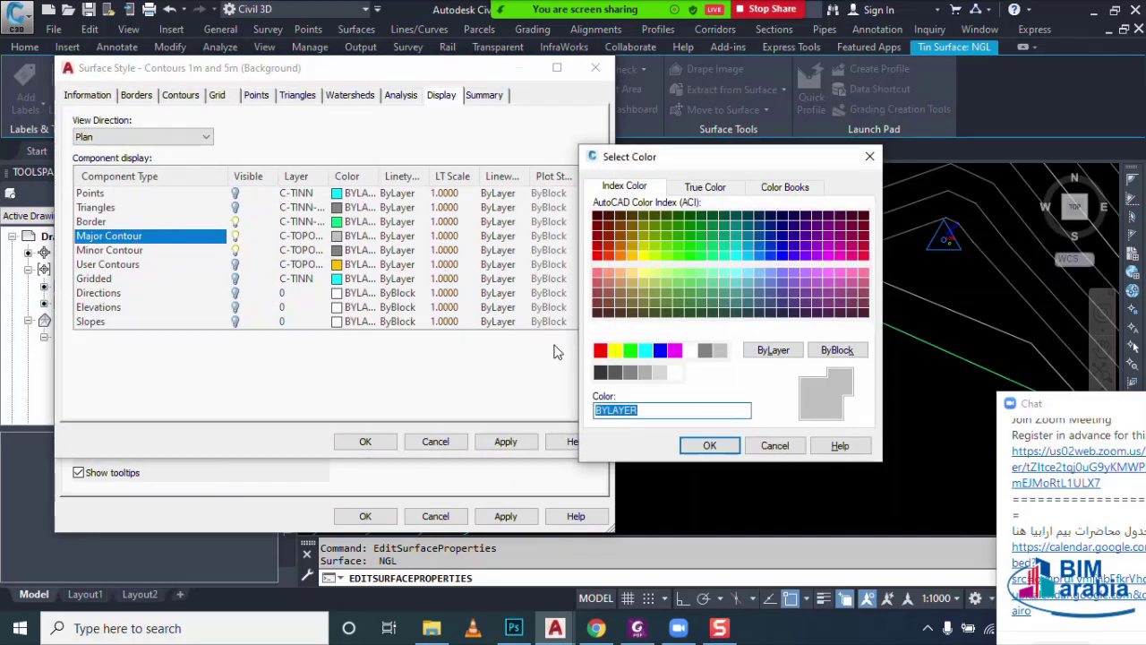
{"action": "left_click", "coordinate": [615, 350]}
{"action": "left_click", "coordinate": [717, 446]}
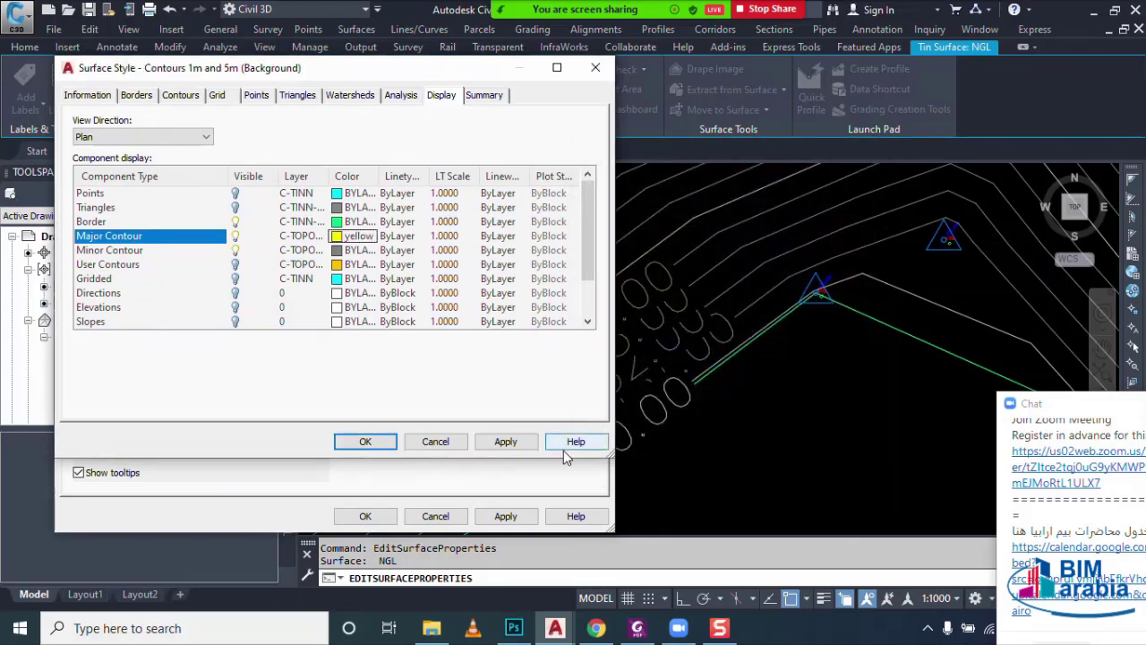
{"action": "left_click", "coordinate": [368, 443]}
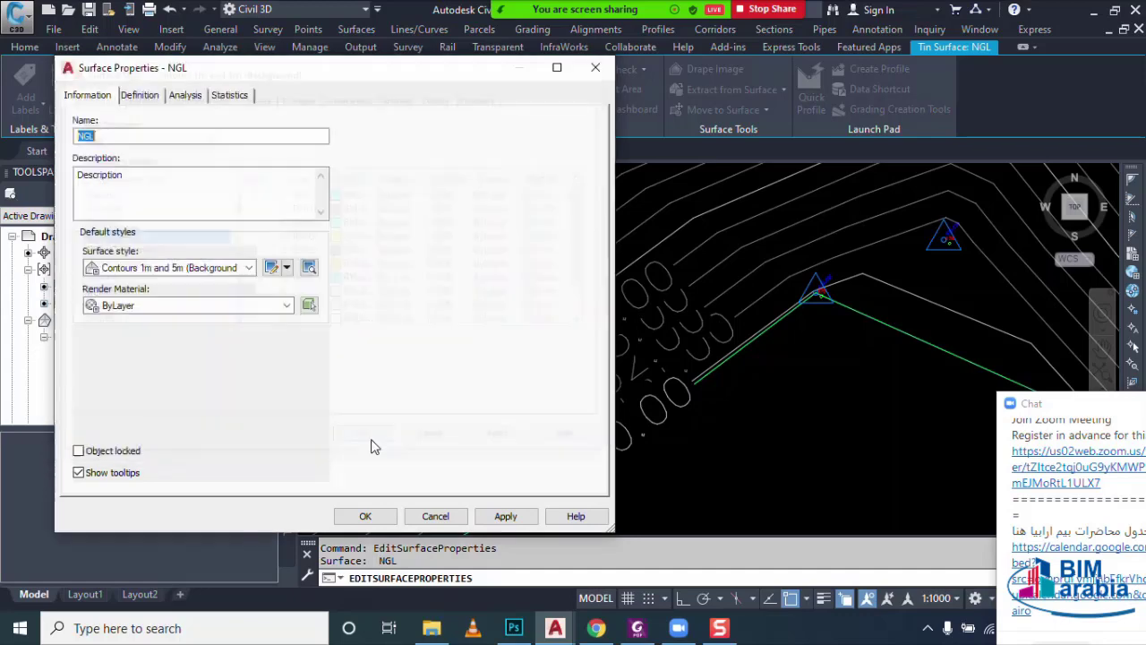
{"action": "left_click", "coordinate": [365, 515]}
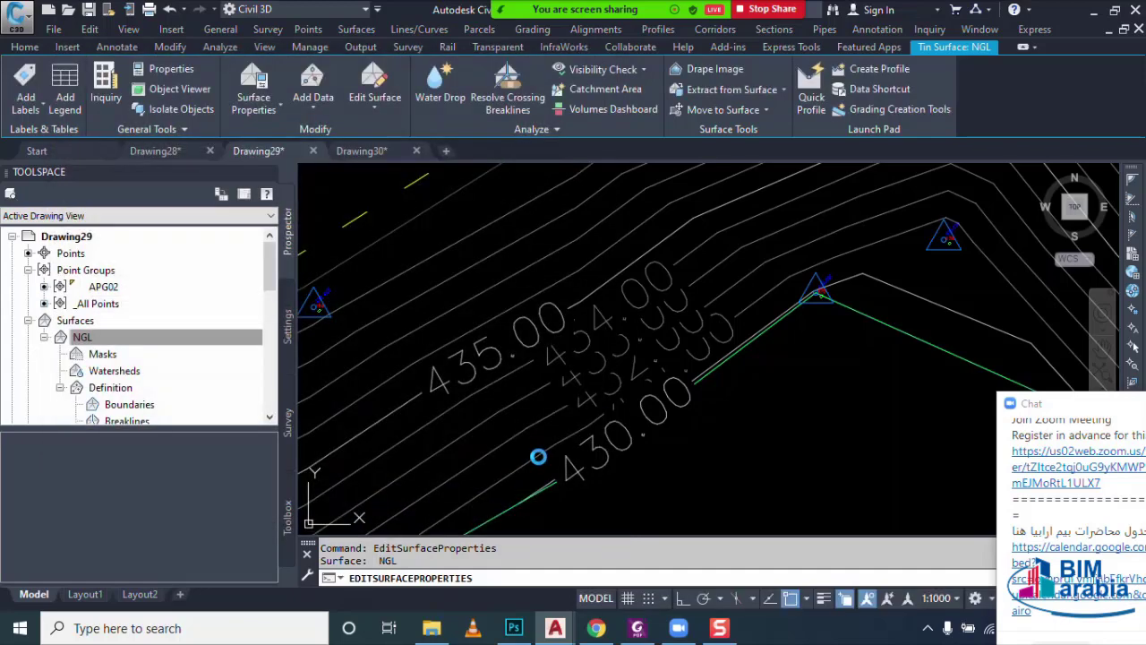
- Pan across the yellow contours and reopen the NGL surface properties
{"action": "middle_click_drag", "start_coordinate": [719, 268], "coordinate": [618, 335]}
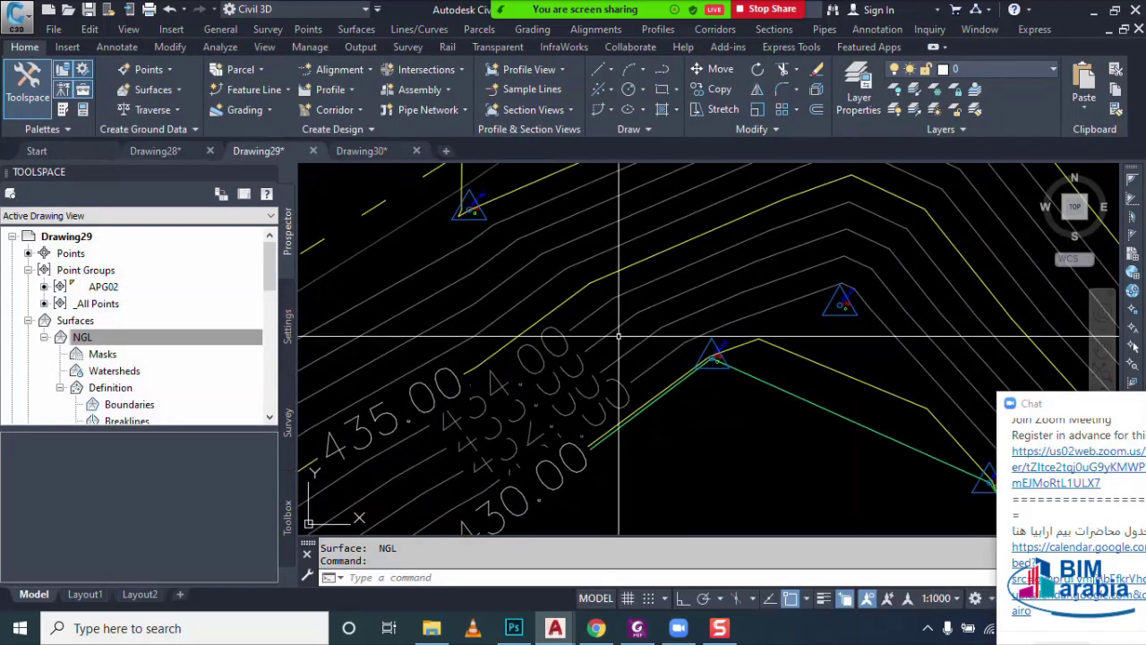
{"action": "scroll", "coordinate": [618, 336], "scroll_direction": "down", "scroll_amount": 5}
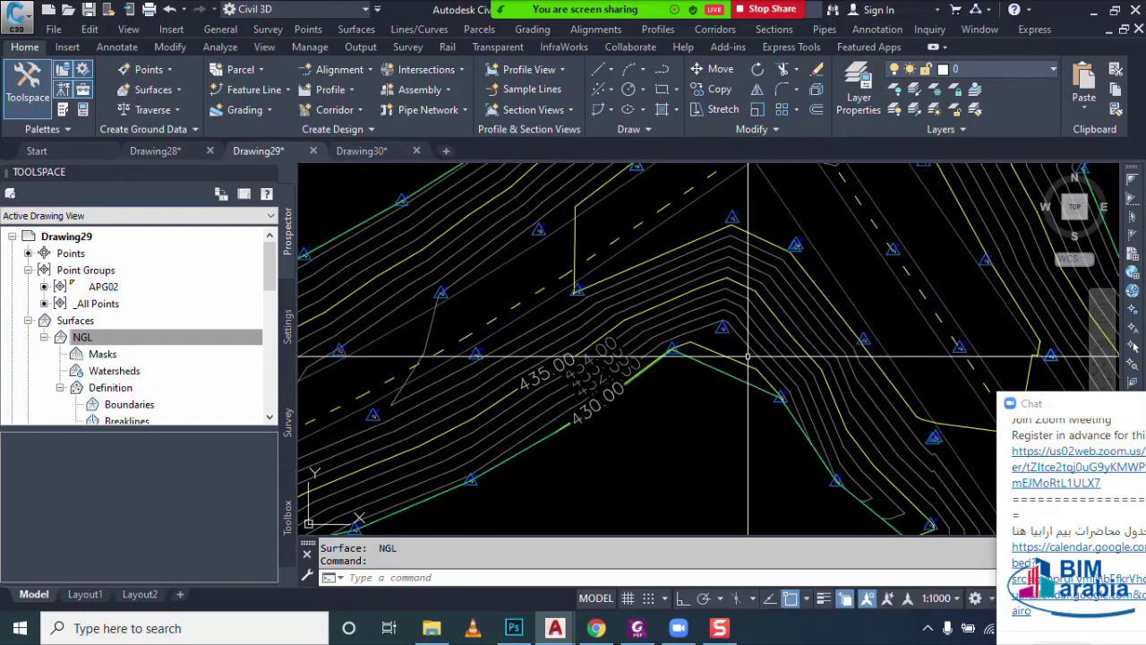
{"action": "middle_click_drag", "start_coordinate": [750, 355], "coordinate": [853, 339]}
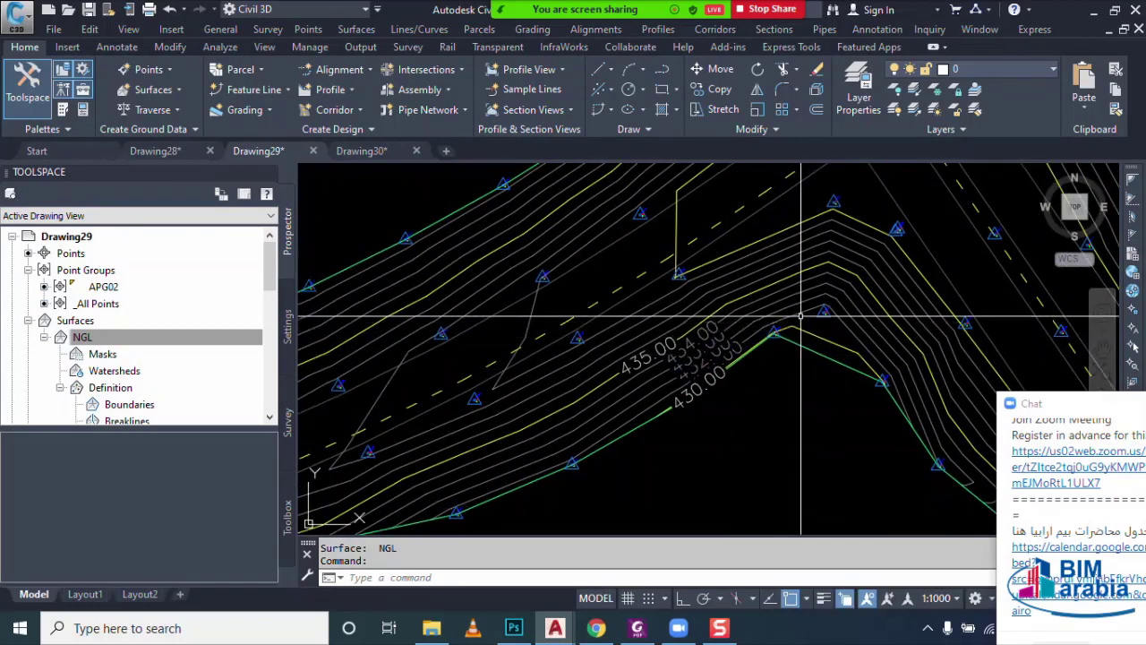
{"action": "left_click", "coordinate": [768, 343]}
{"action": "right_click", "coordinate": [768, 343]}
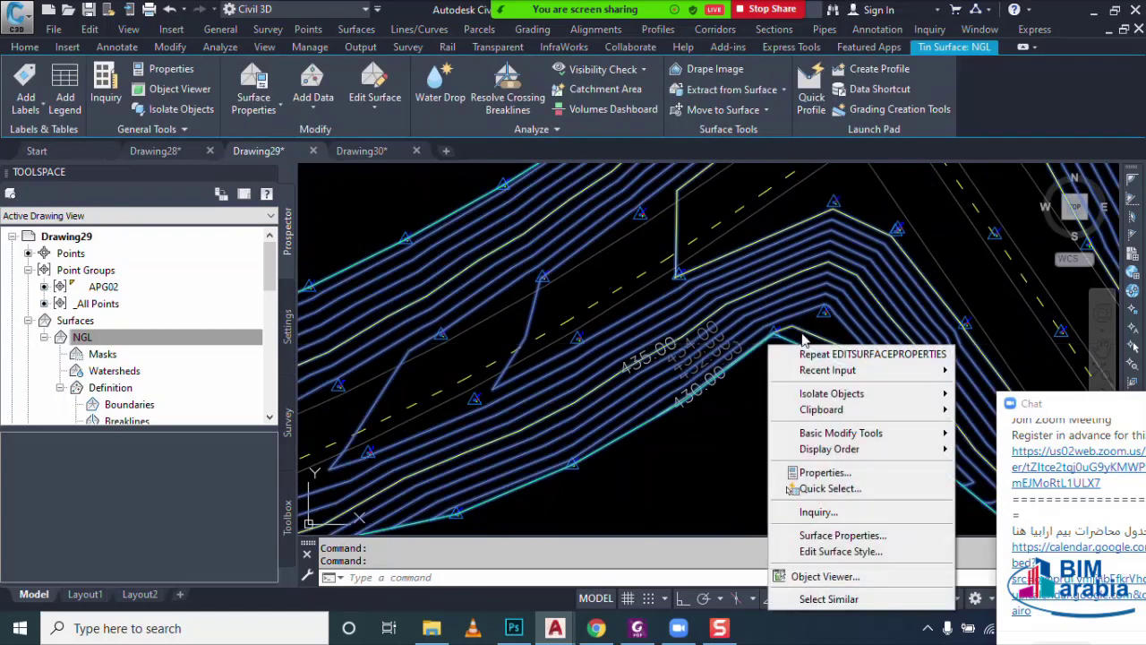
{"action": "left_click", "coordinate": [796, 526]}
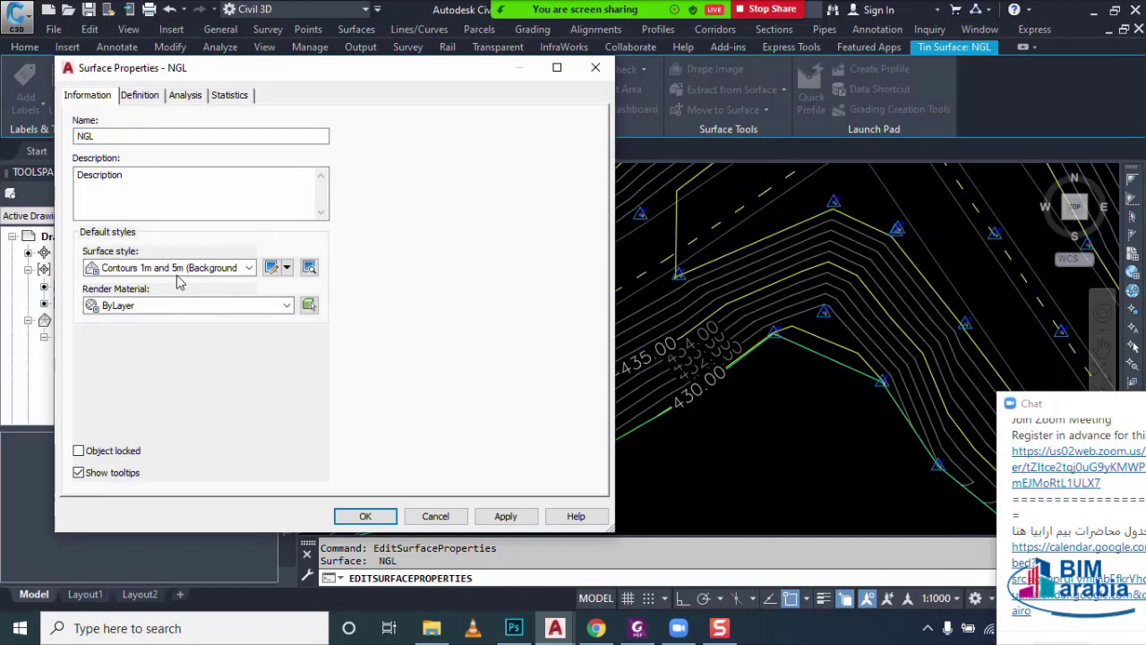
- Copy the current surface style and name the copy MSS
{"action": "left_click", "coordinate": [179, 269]}
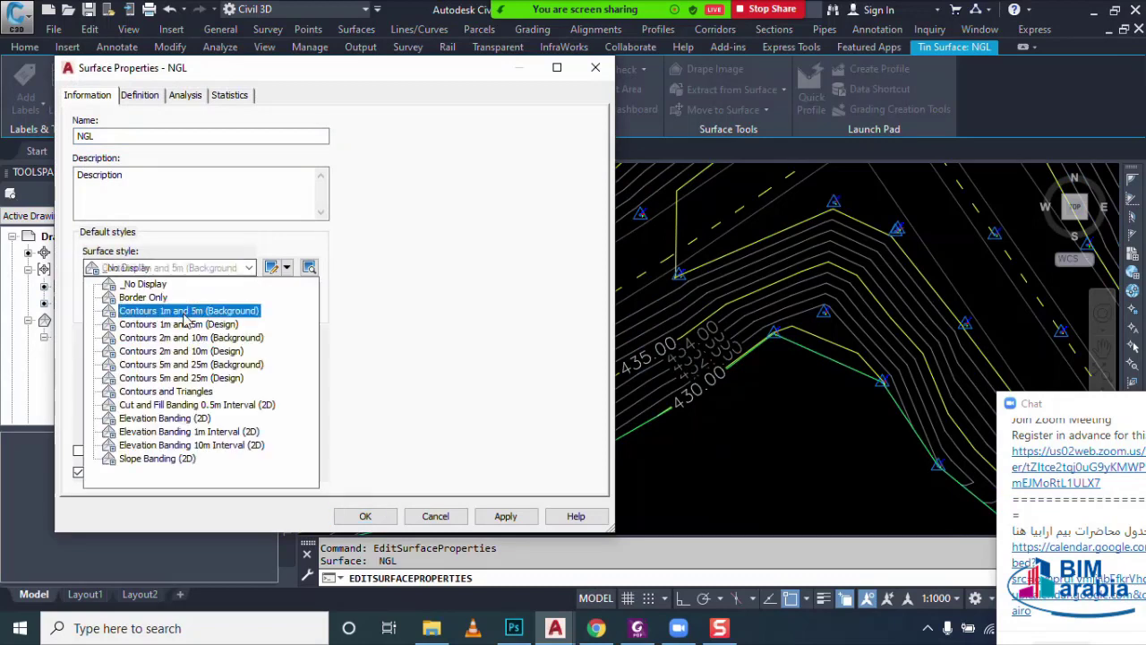
{"action": "key", "text": "Escape"}
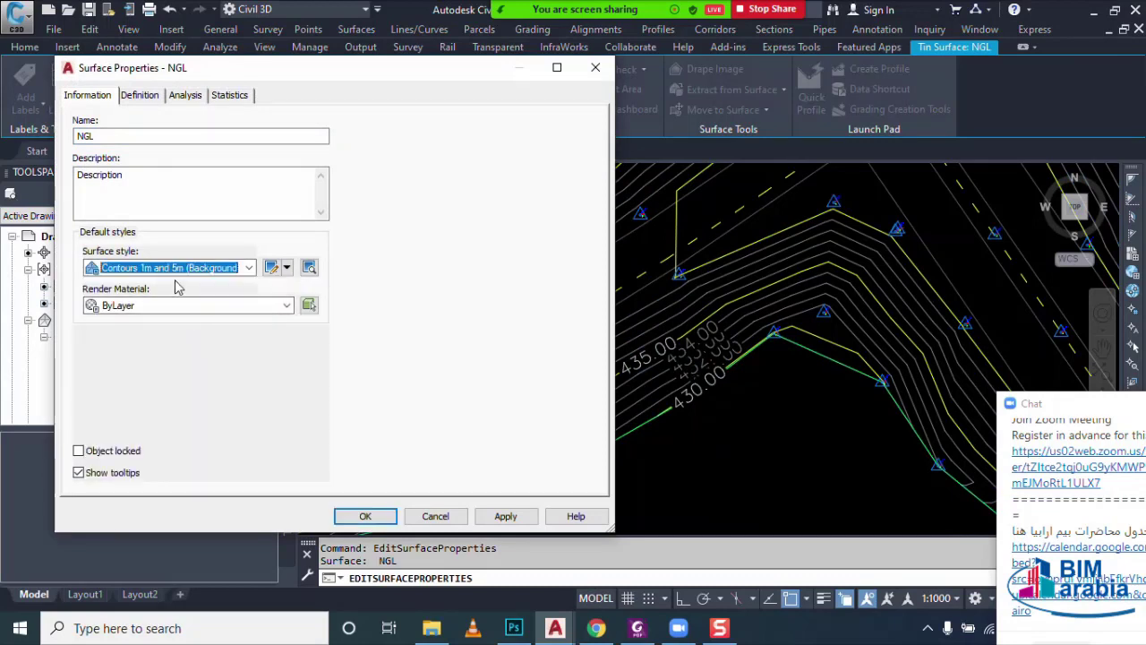
{"action": "left_click", "coordinate": [288, 269]}
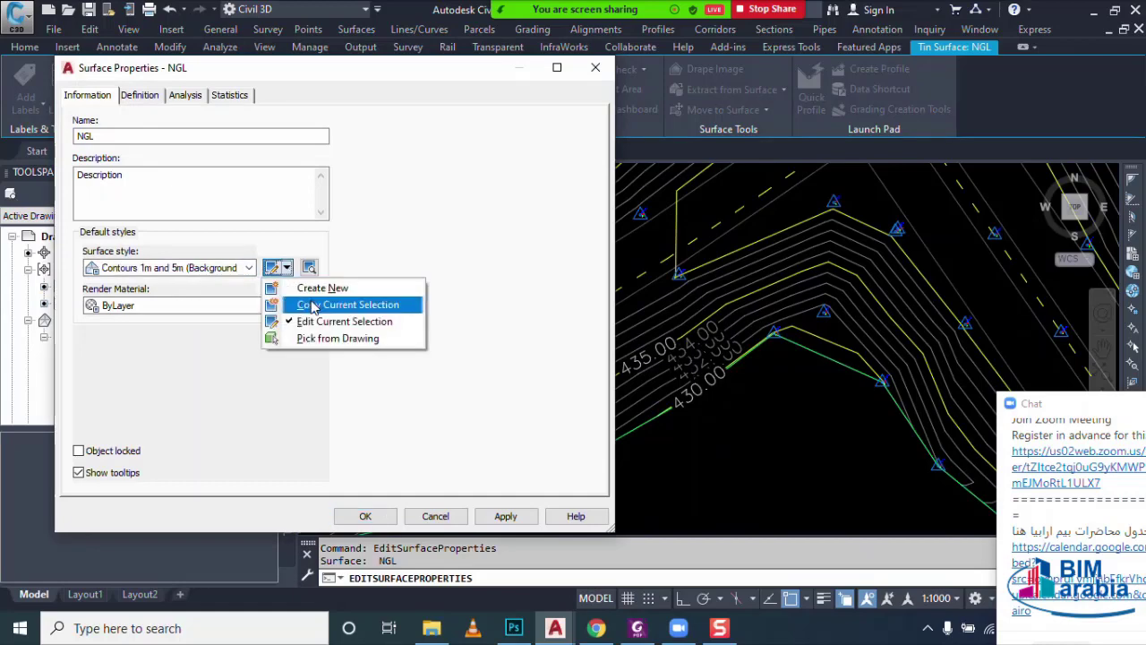
{"action": "left_click", "coordinate": [305, 305]}
{"action": "left_click", "coordinate": [81, 97]}
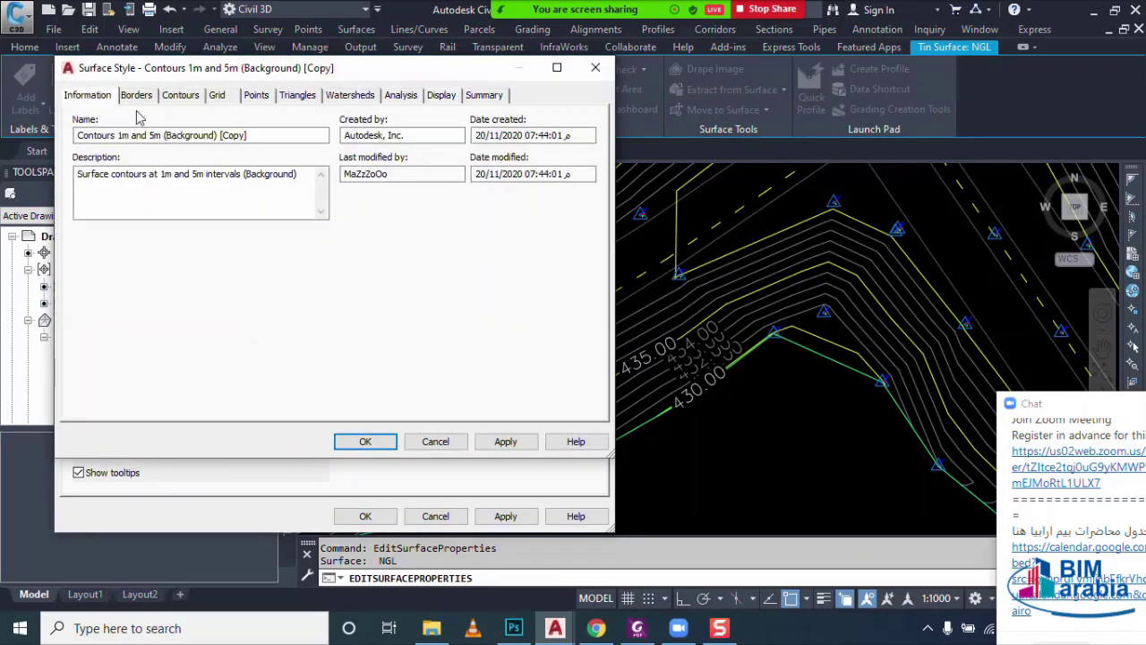
{"action": "left_click_drag", "start_coordinate": [262, 135], "coordinate": [77, 135]}
{"action": "type", "text": "M"}
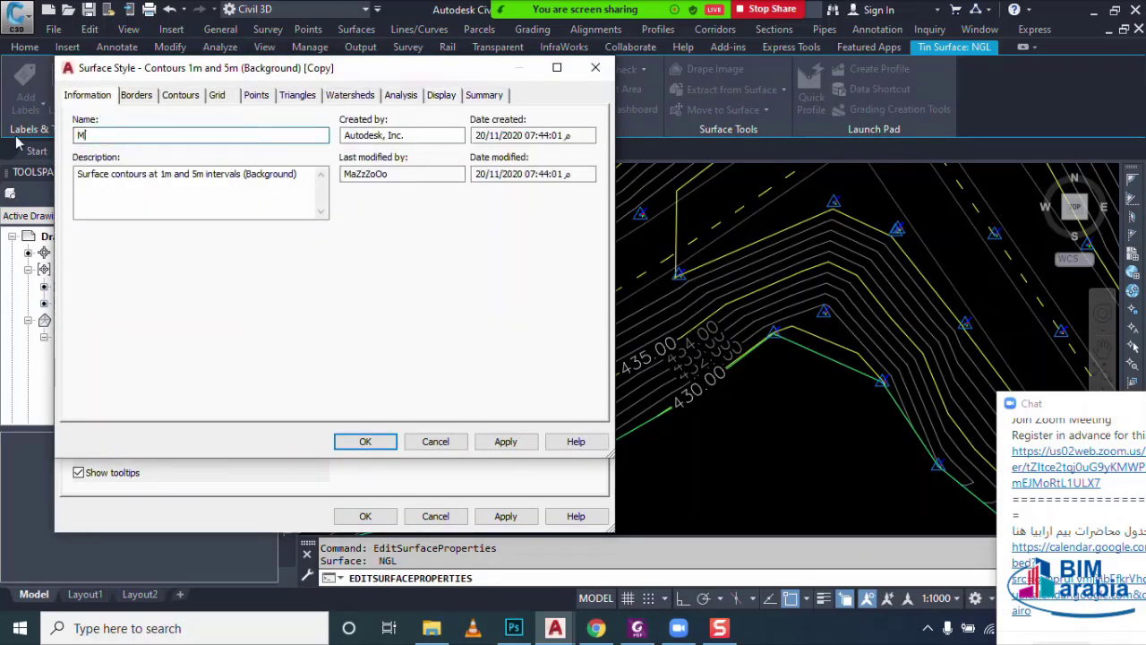
{"action": "type", "text": "SS"}
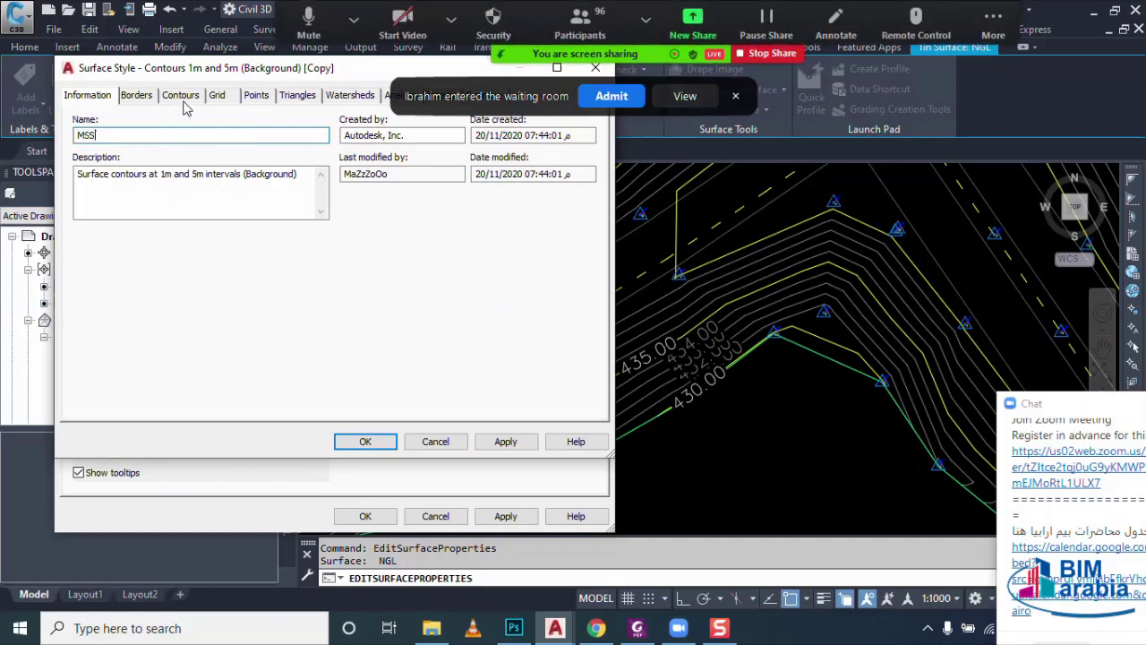
- Set MSS contour intervals to 0.5 m minor and 2 m major and apply it to NGL
{"action": "left_click", "coordinate": [184, 101]}
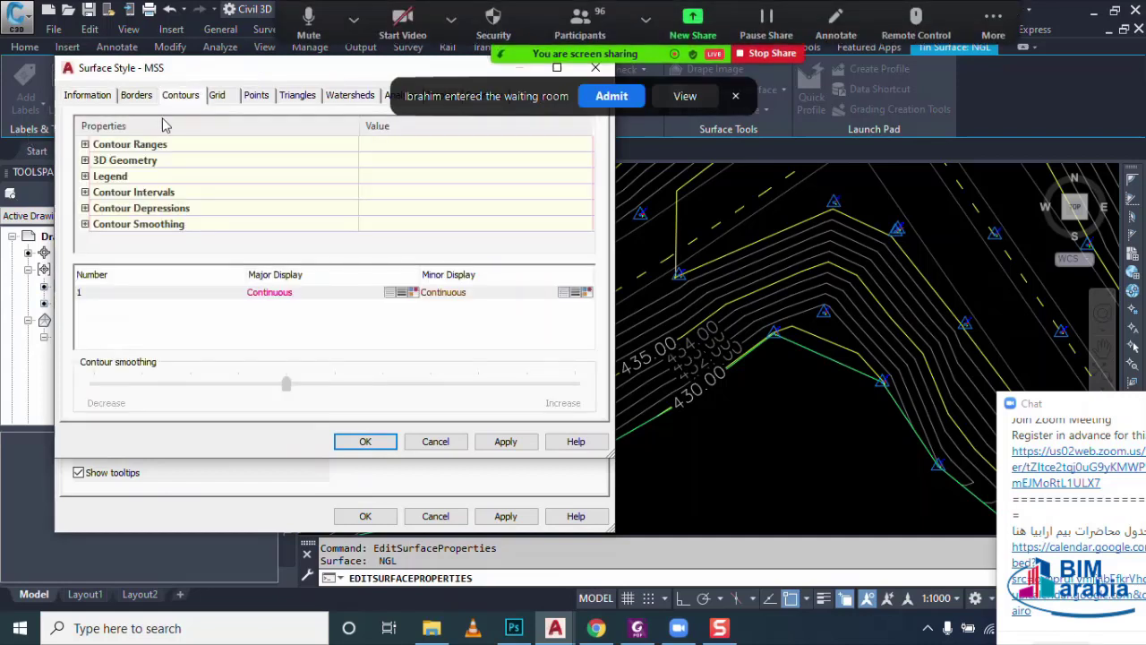
{"action": "left_click", "coordinate": [85, 192]}
{"action": "left_click", "coordinate": [412, 223]}
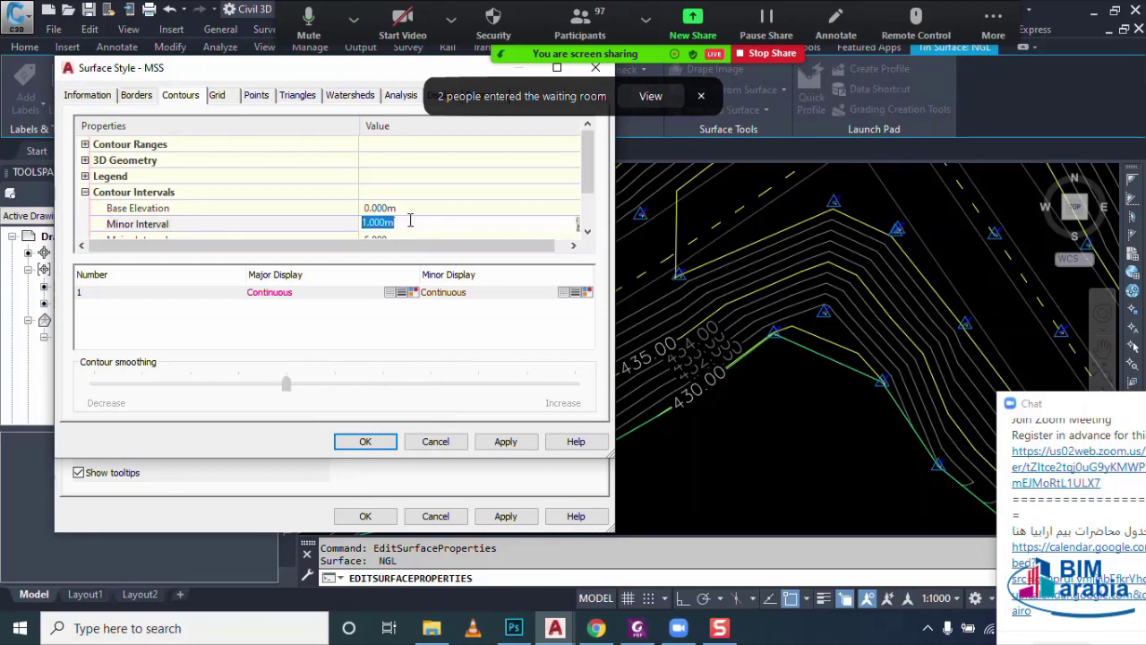
{"action": "scroll", "coordinate": [409, 237], "scroll_direction": "down", "scroll_amount": 1}
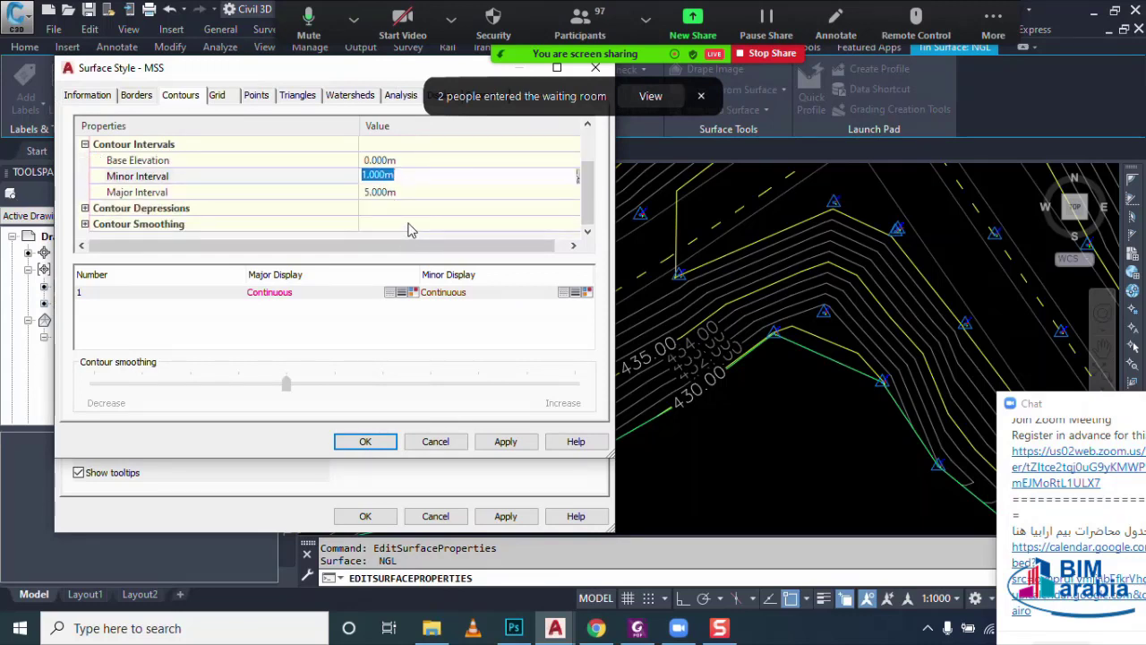
{"action": "type", "text": ".5"}
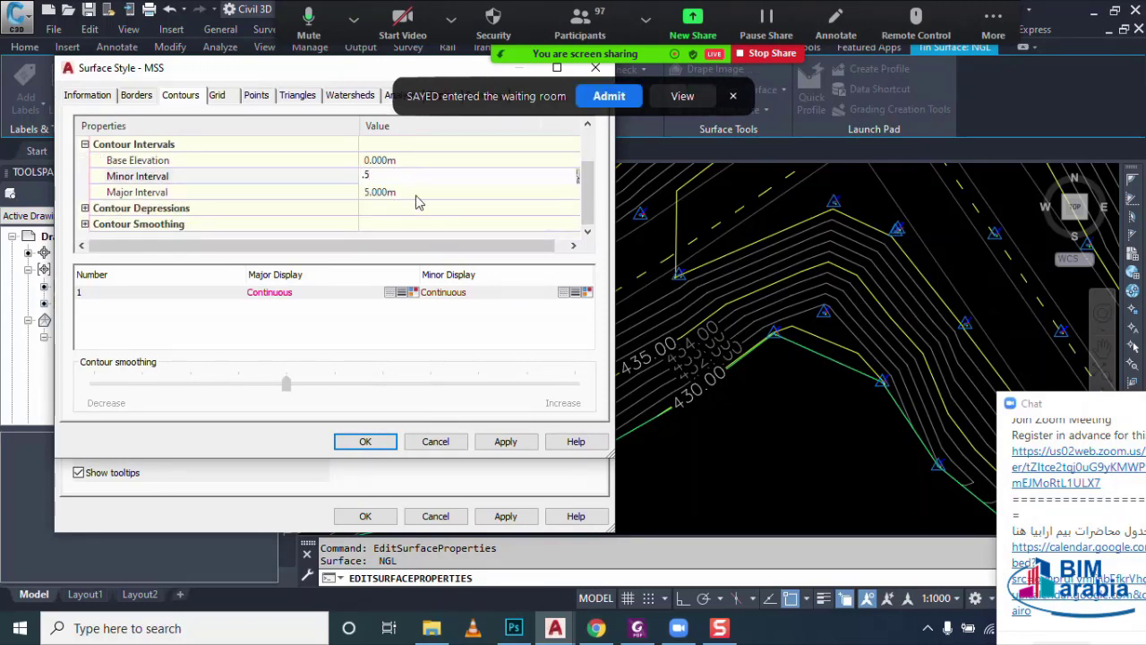
{"action": "left_click", "coordinate": [416, 193]}
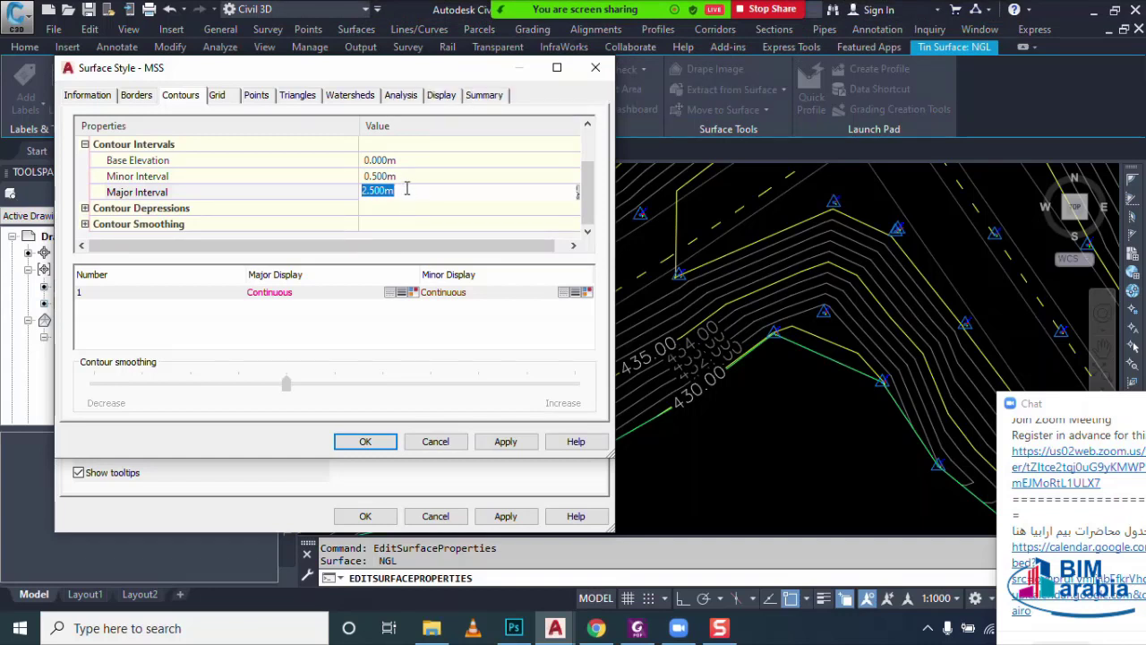
{"action": "type", "text": "2"}
{"action": "left_click", "coordinate": [374, 176]}
{"action": "type", "text": "1"}
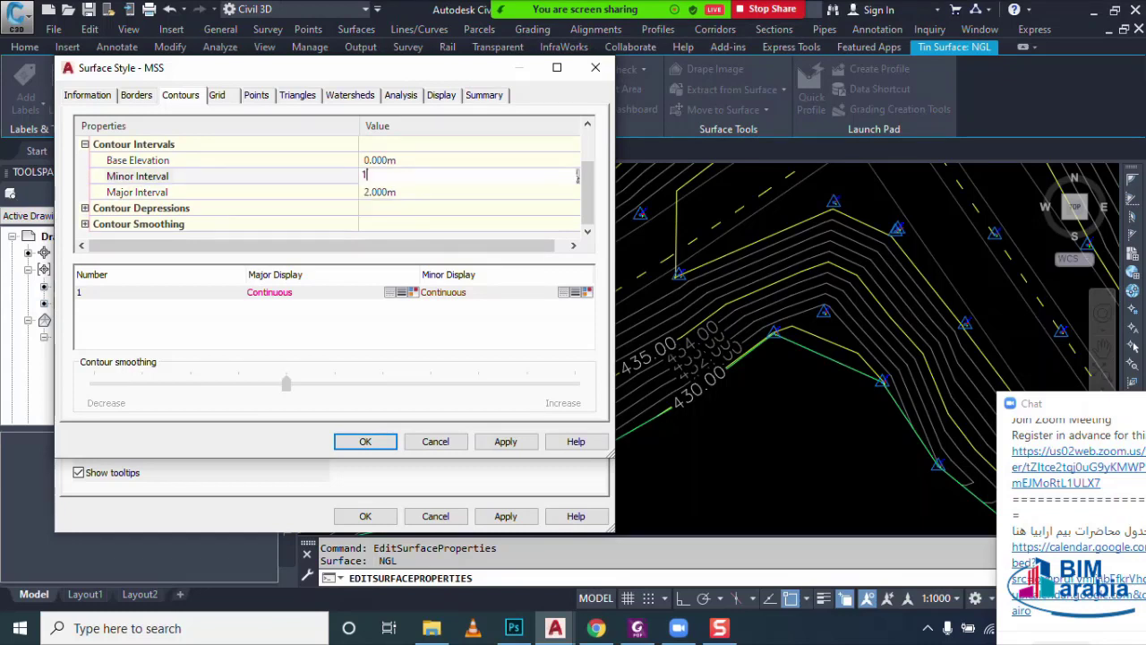
{"action": "left_click", "coordinate": [380, 210]}
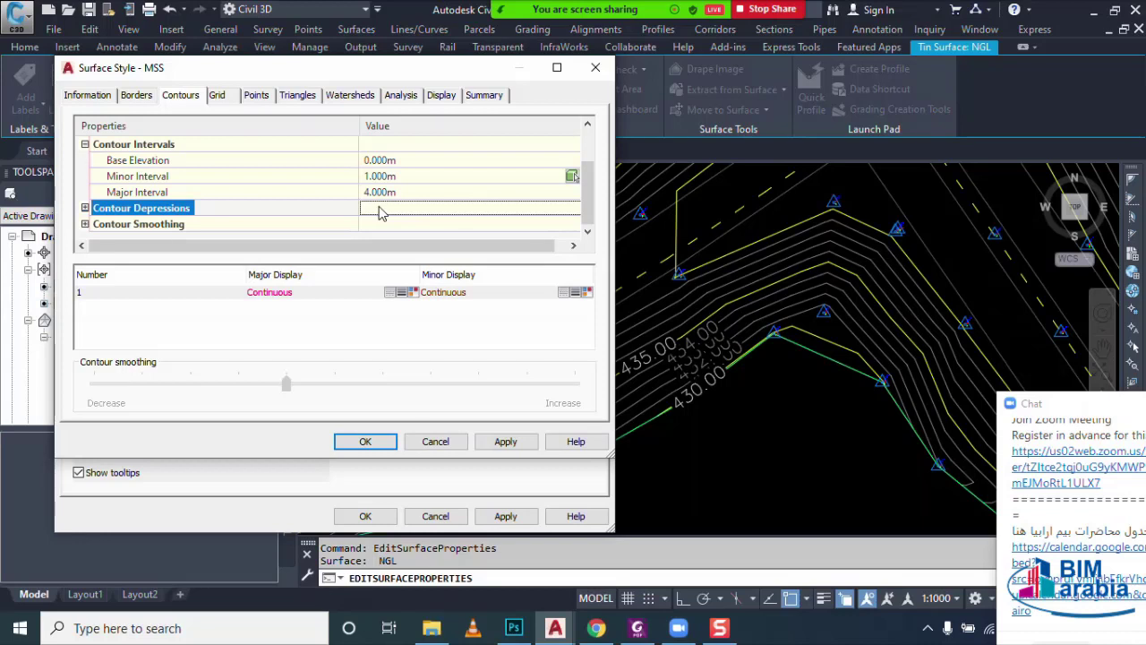
{"action": "left_click", "coordinate": [400, 182]}
{"action": "key", "text": "BackSpace"}
{"action": "type", "text": ".5"}
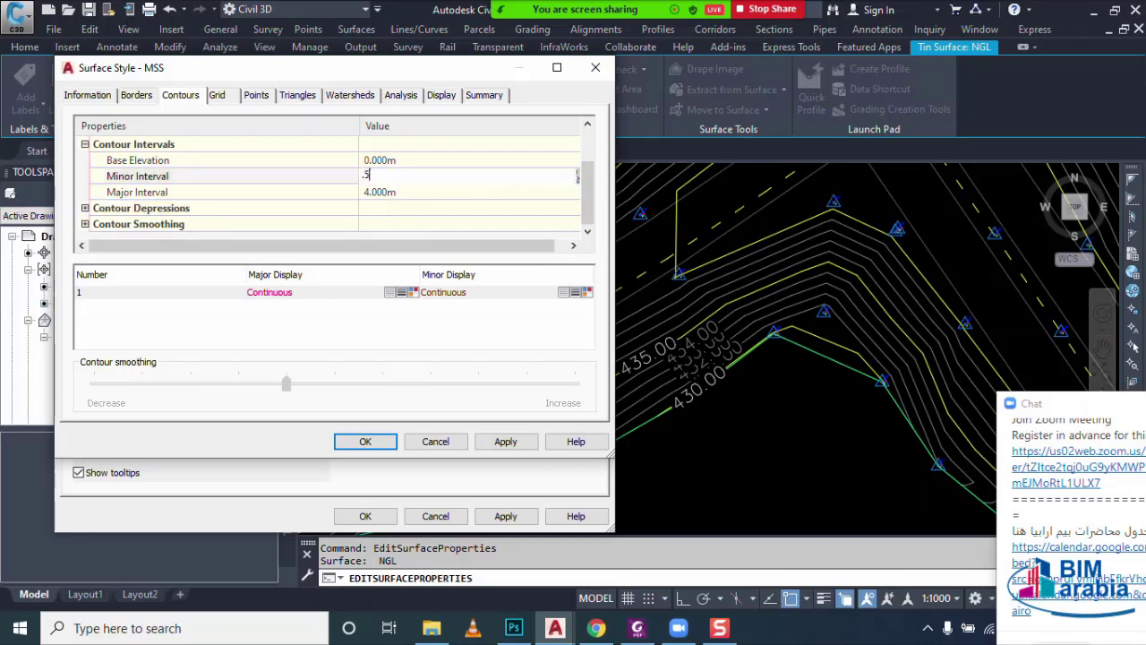
{"action": "left_click", "coordinate": [401, 224]}
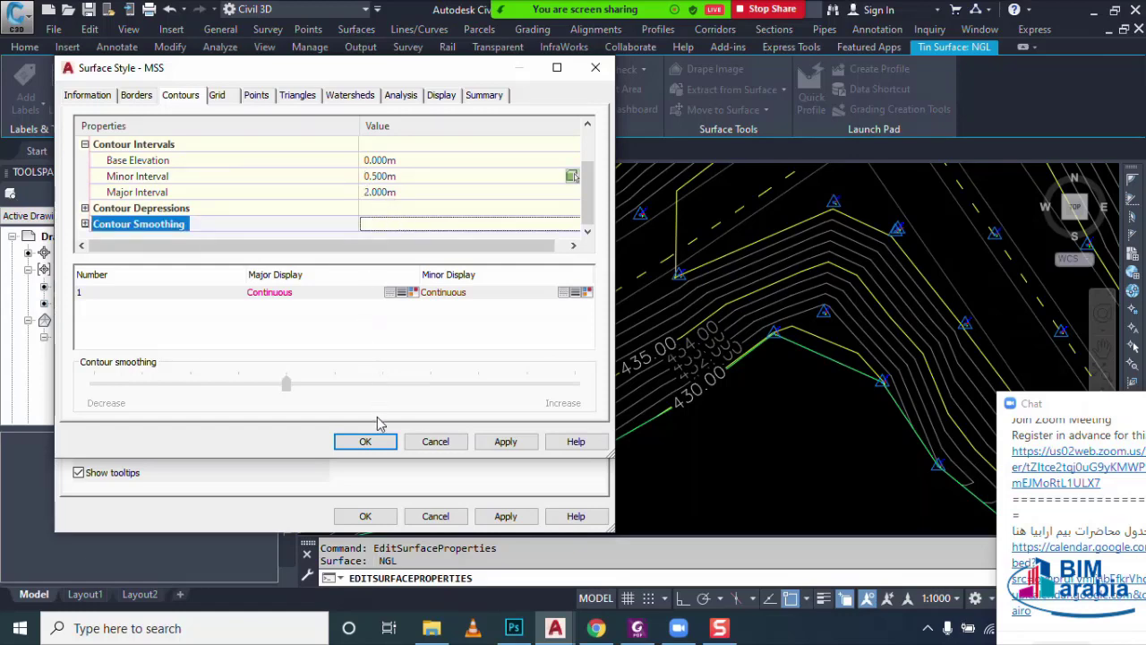
{"action": "left_click", "coordinate": [366, 441]}
{"action": "left_click", "coordinate": [366, 516]}
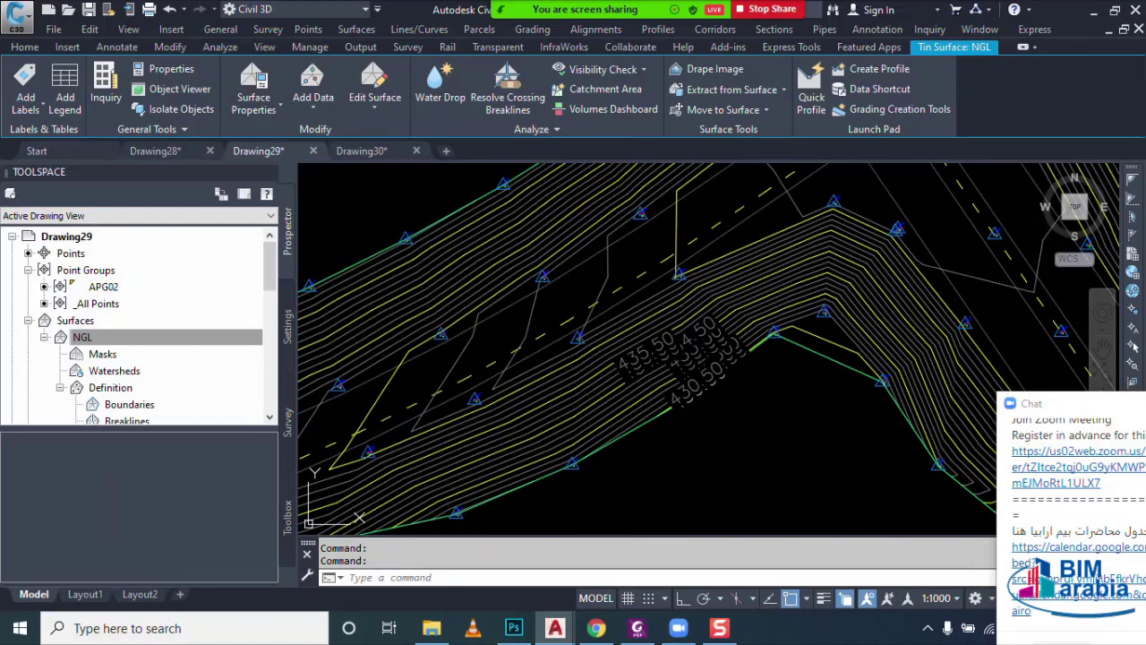
- Zoom and pan the view over the road intersection
{"action": "key", "text": "Escape"}
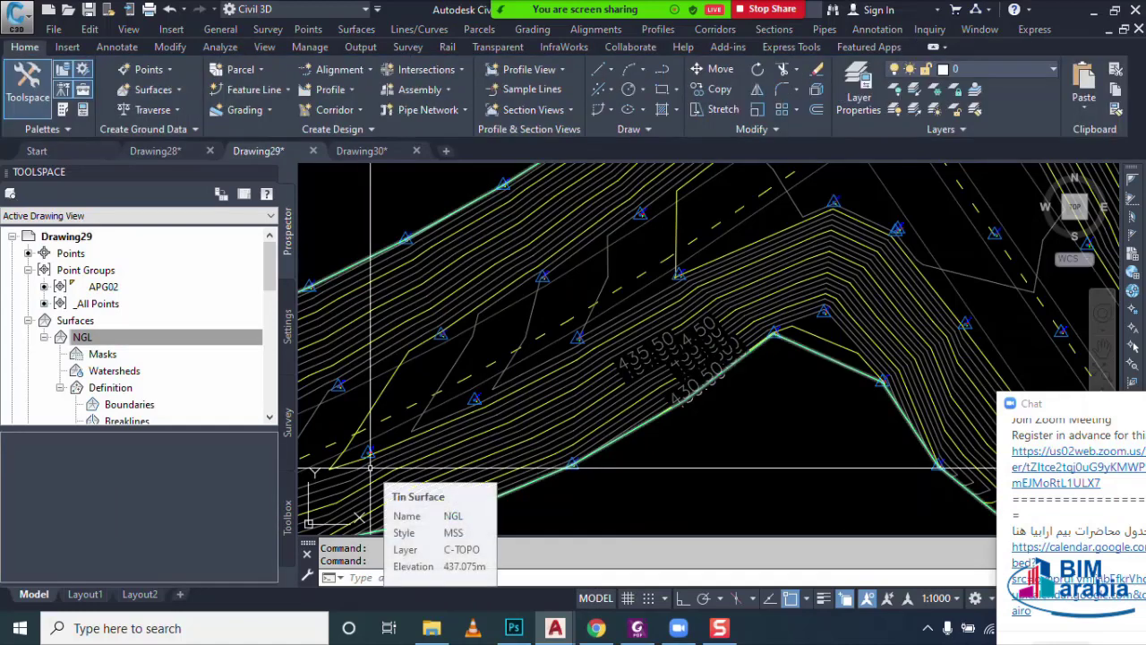
{"action": "scroll", "coordinate": [369, 467], "scroll_direction": "down", "scroll_amount": 1}
{"action": "scroll", "coordinate": [597, 421], "scroll_direction": "down", "scroll_amount": 2}
{"action": "scroll", "coordinate": [596, 421], "scroll_direction": "down", "scroll_amount": 1}
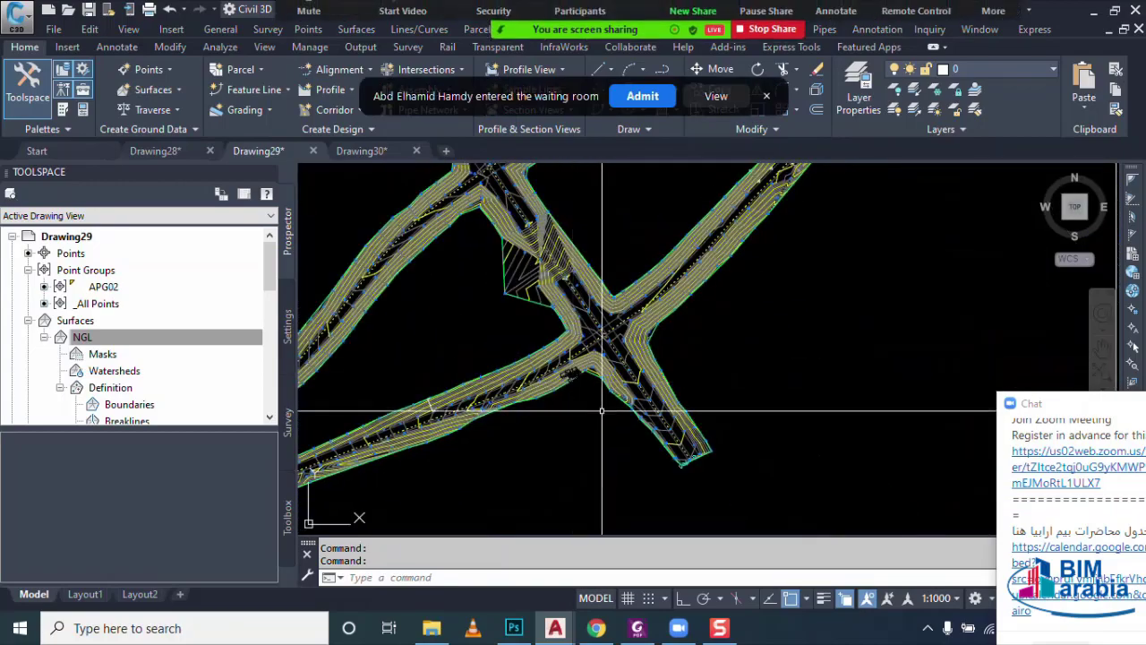
{"action": "scroll", "coordinate": [596, 421], "scroll_direction": "down", "scroll_amount": 1}
{"action": "scroll", "coordinate": [596, 421], "scroll_direction": "up", "scroll_amount": 2}
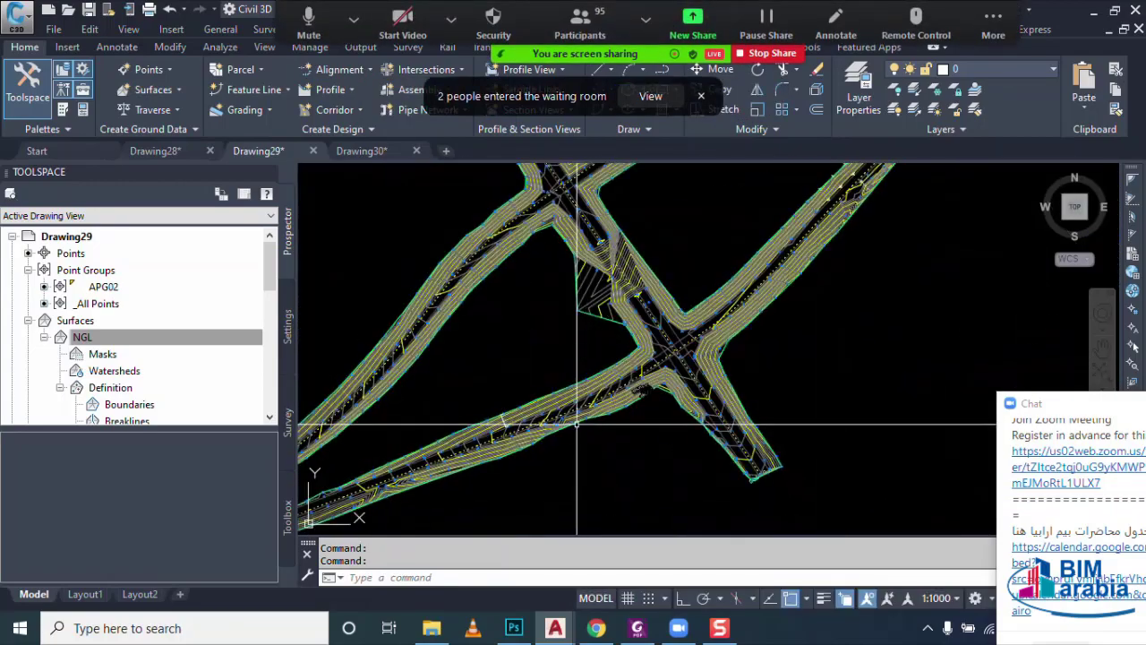
{"action": "scroll", "coordinate": [573, 435], "scroll_direction": "up", "scroll_amount": 2}
{"action": "middle_click_drag", "start_coordinate": [573, 435], "coordinate": [547, 450]}
{"action": "scroll", "coordinate": [547, 449], "scroll_direction": "up", "scroll_amount": 3}
{"action": "scroll", "coordinate": [651, 404], "scroll_direction": "up", "scroll_amount": 3}
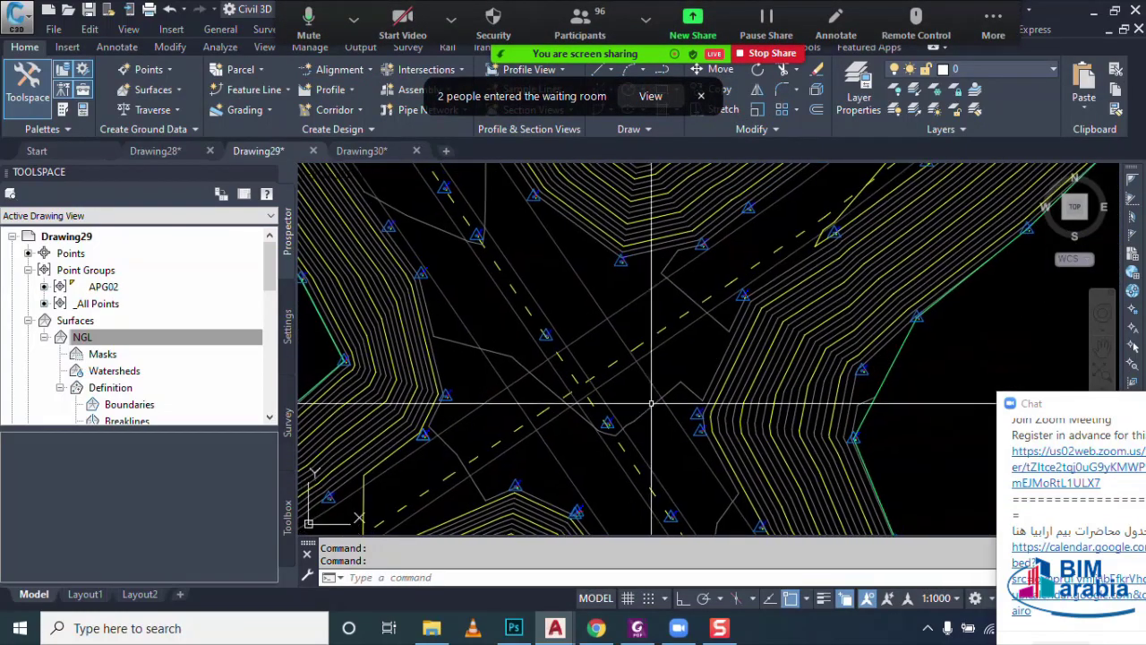
- Label single NGL contours, including 441.00, with Contour - Single labels
{"action": "left_click", "coordinate": [651, 415]}
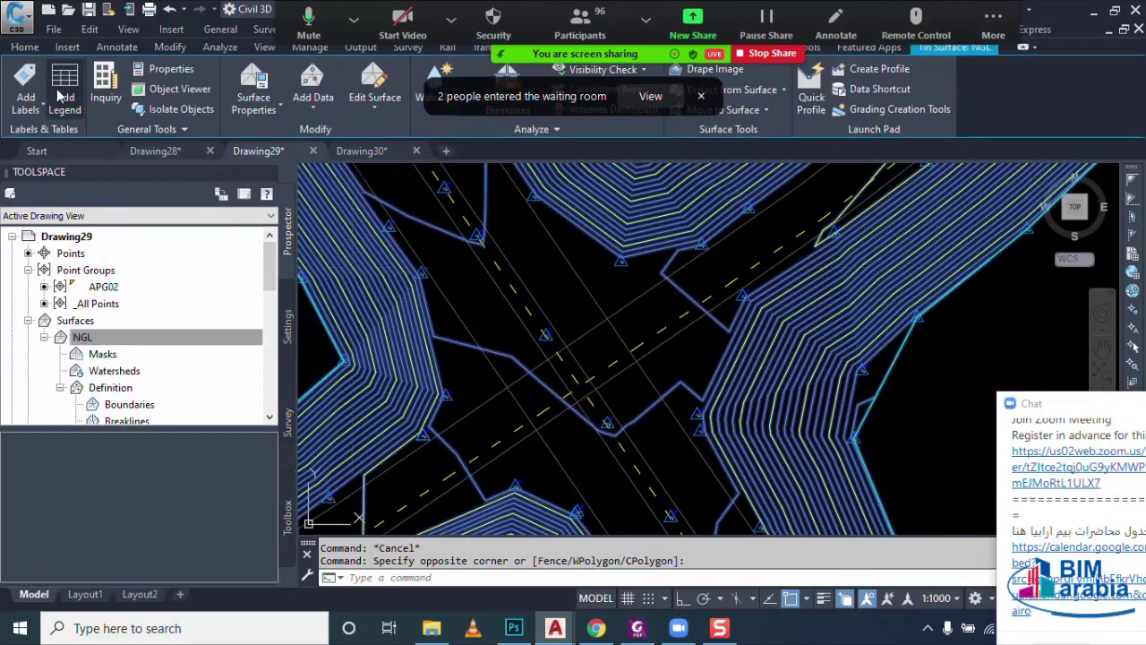
{"action": "left_click", "coordinate": [30, 104]}
{"action": "left_click", "coordinate": [81, 266]}
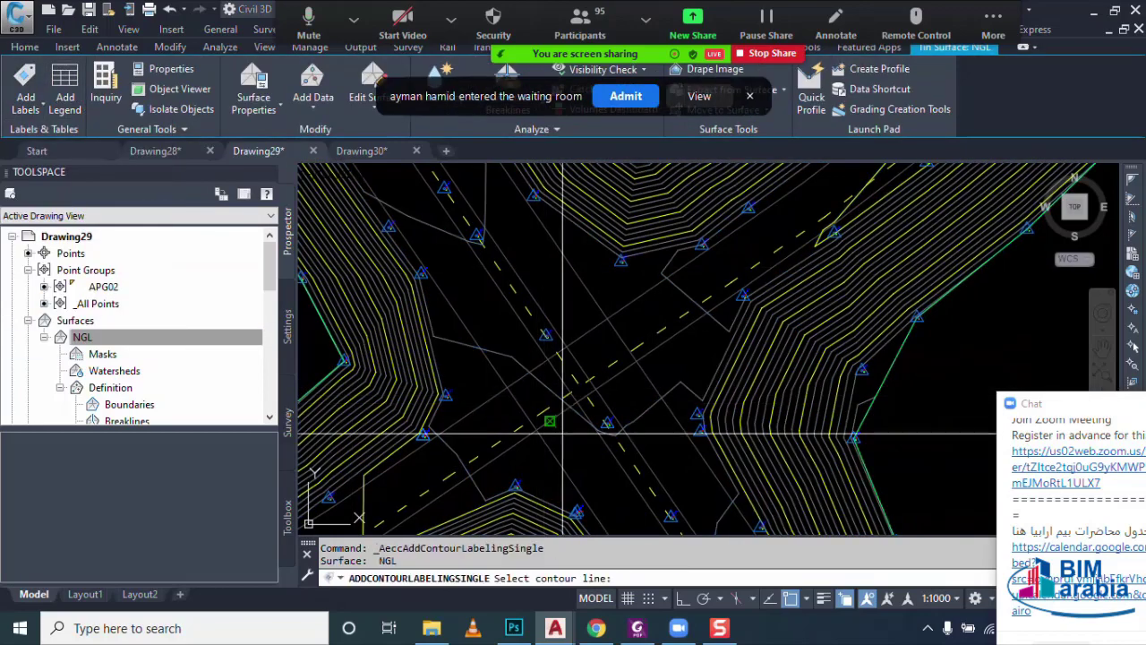
{"action": "left_click", "coordinate": [575, 483]}
{"action": "scroll", "coordinate": [726, 337], "scroll_direction": "down", "scroll_amount": 2}
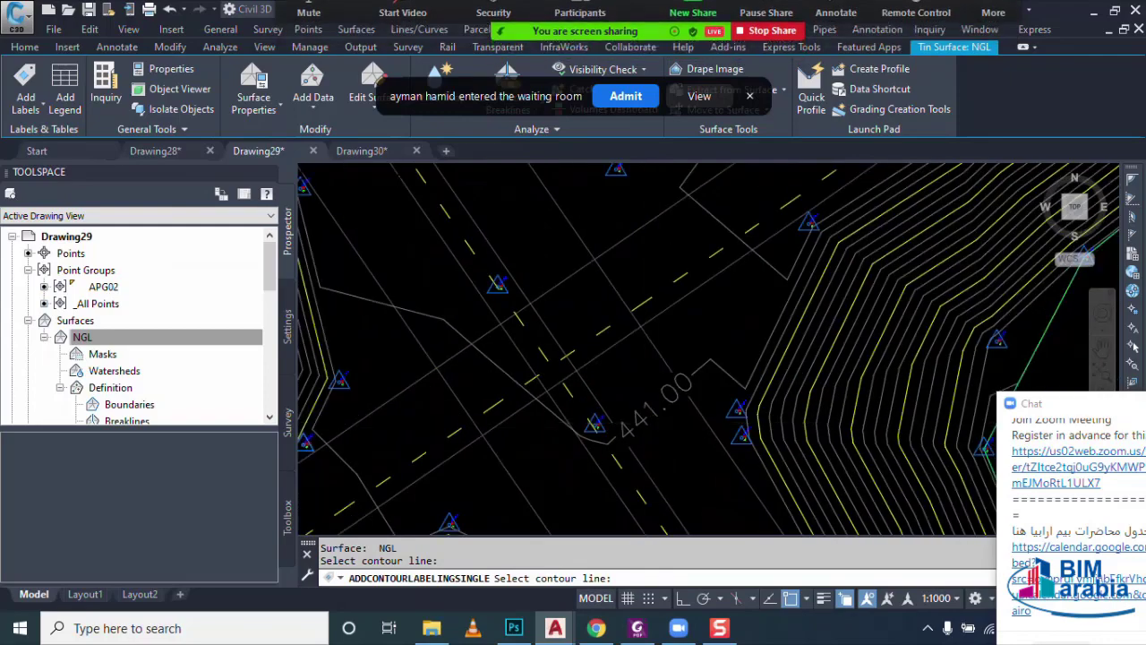
{"action": "scroll", "coordinate": [727, 337], "scroll_direction": "up", "scroll_amount": 2}
{"action": "left_click", "coordinate": [635, 385]}
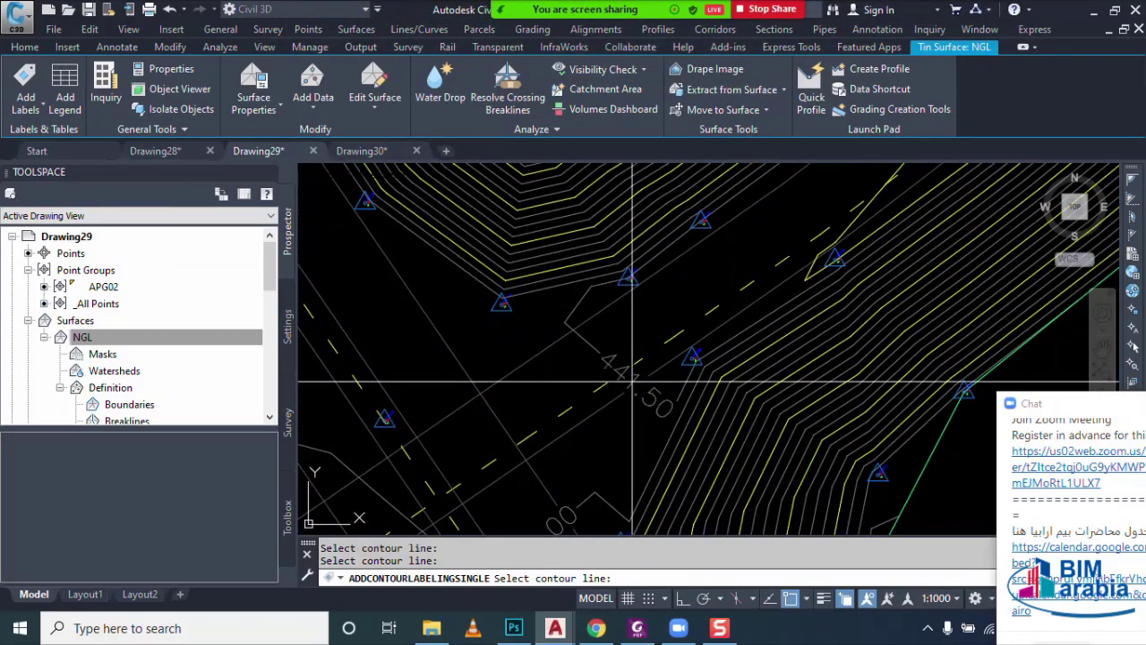
{"action": "key", "text": "Escape"}
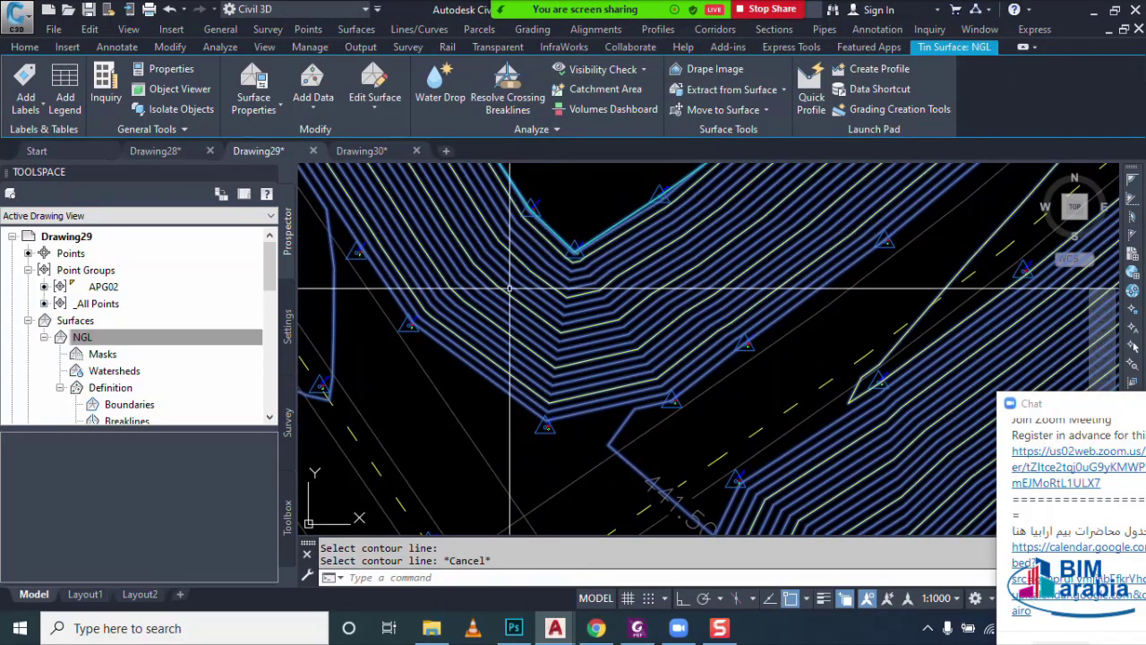
{"action": "middle_click_drag", "start_coordinate": [459, 307], "coordinate": [521, 355]}
{"action": "right_click", "coordinate": [521, 347]}
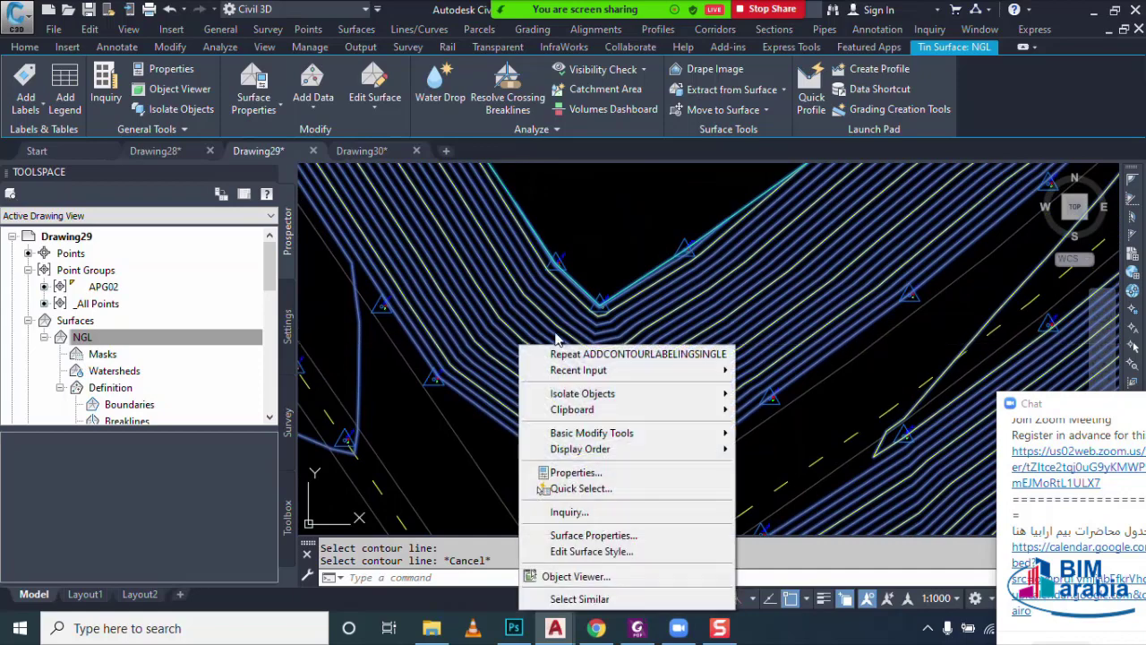
- Switch the NGL surface style from MSS to Contours 2m and 10m (Design)
{"action": "left_click", "coordinate": [633, 536]}
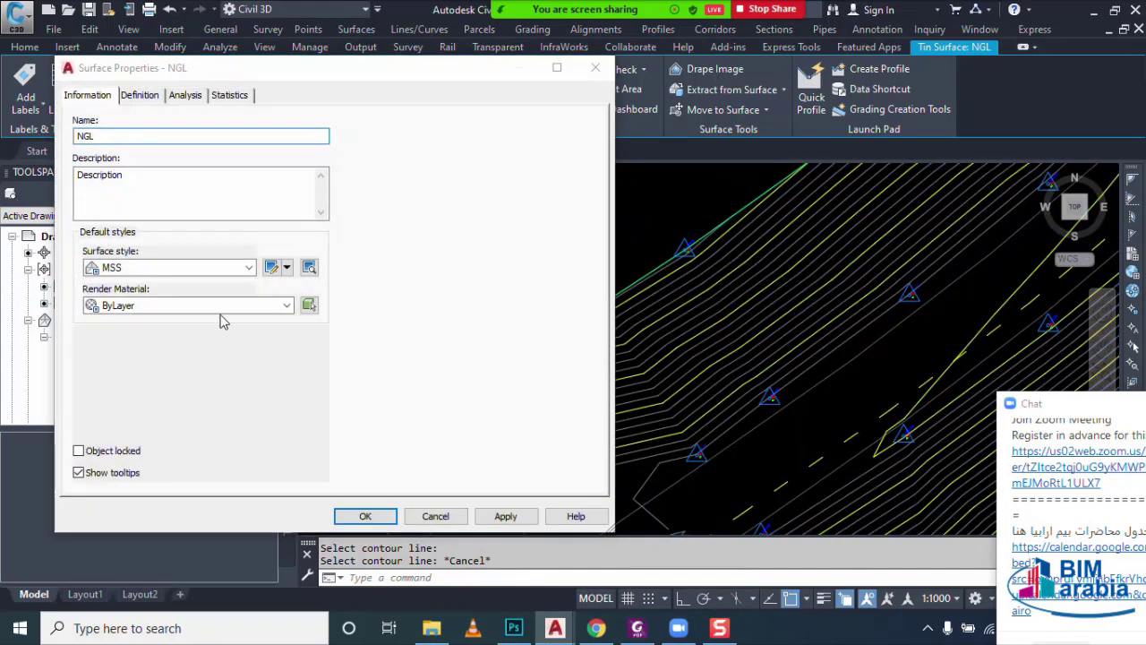
{"action": "left_click", "coordinate": [140, 270]}
{"action": "left_click", "coordinate": [173, 351]}
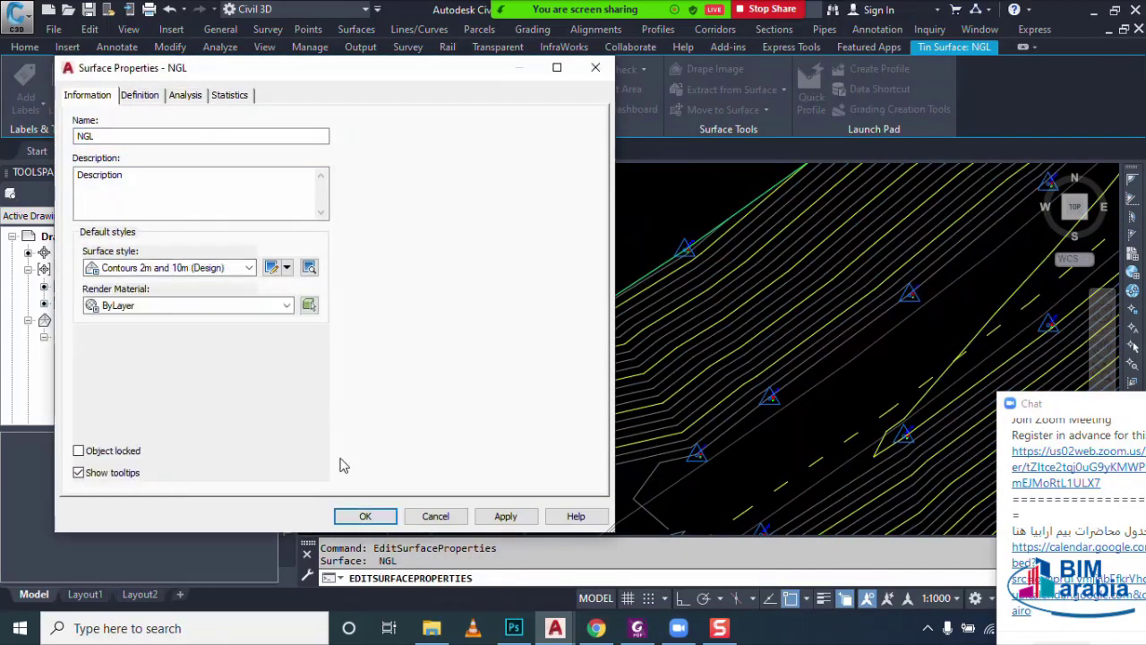
{"action": "left_click", "coordinate": [365, 516]}
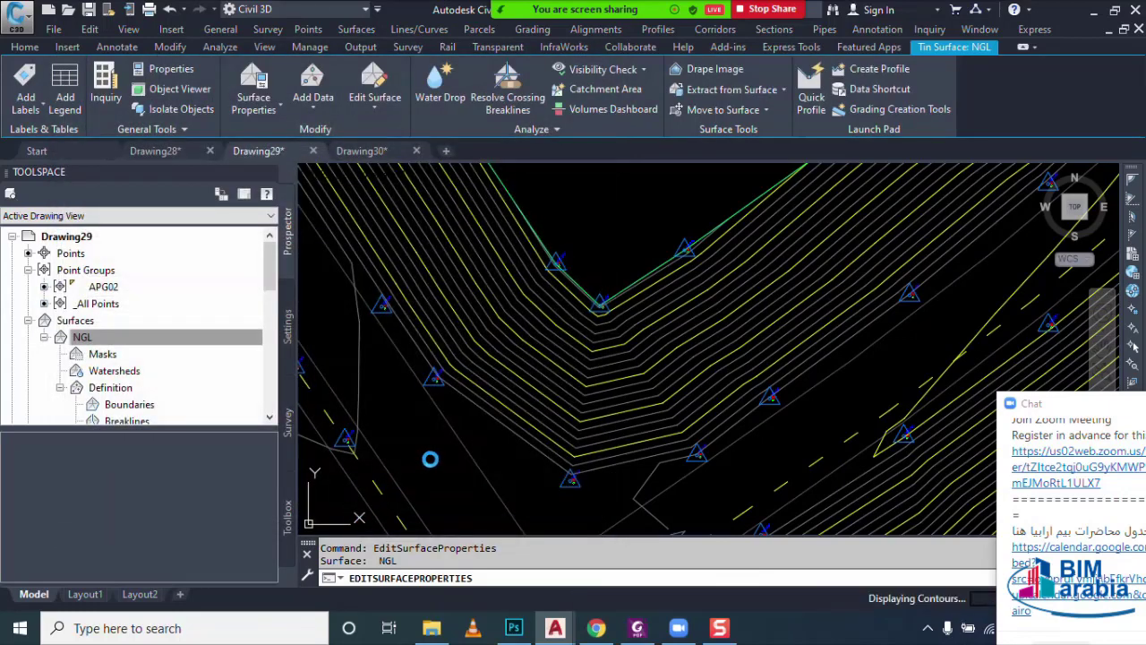
{"action": "key", "text": "Escape"}
{"action": "middle_click_drag", "start_coordinate": [542, 340], "coordinate": [553, 385]}
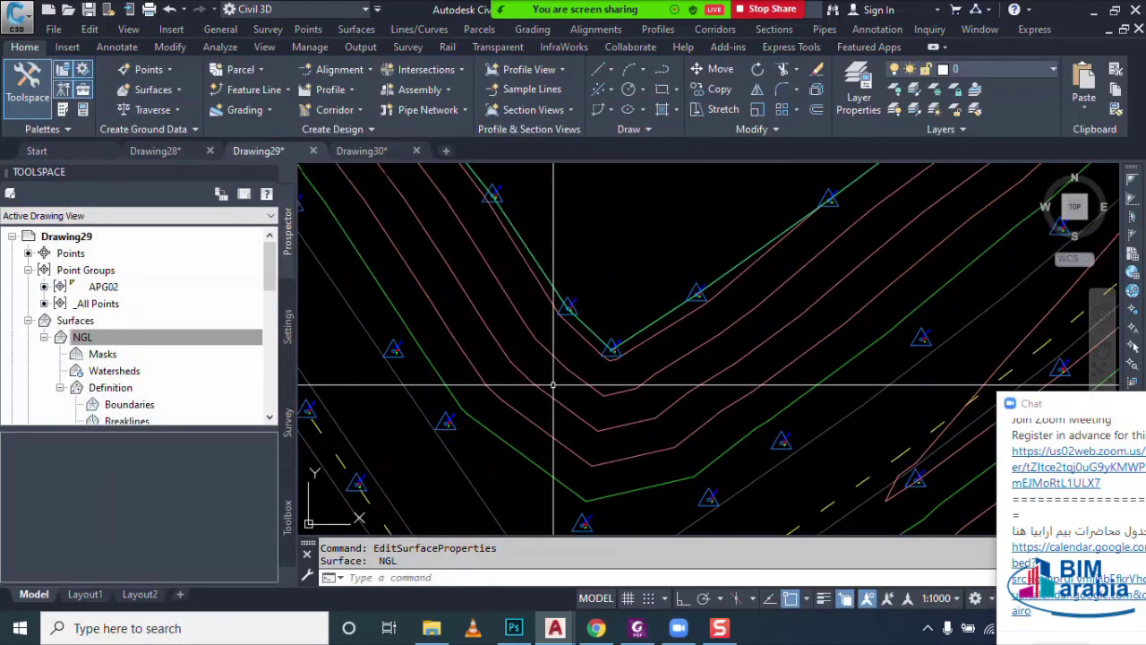
{"action": "left_click", "coordinate": [528, 439]}
{"action": "left_click", "coordinate": [16, 108]}
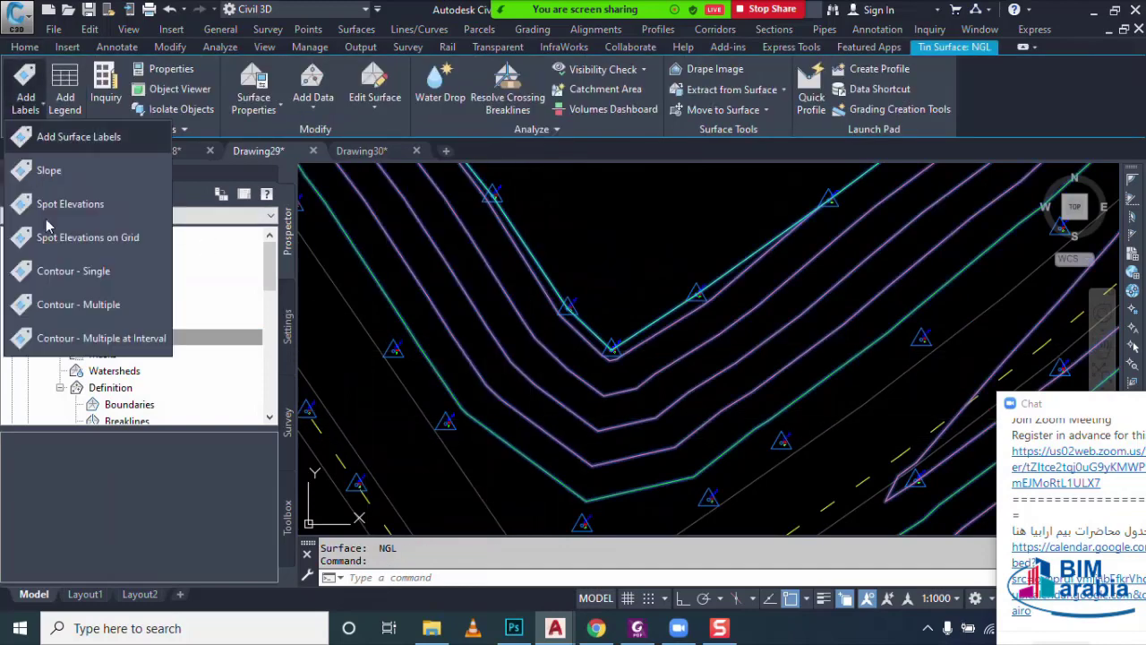
- Label NGL contours 432.00 through 440.00 along one Contour - Multiple line
{"action": "left_click", "coordinate": [81, 304]}
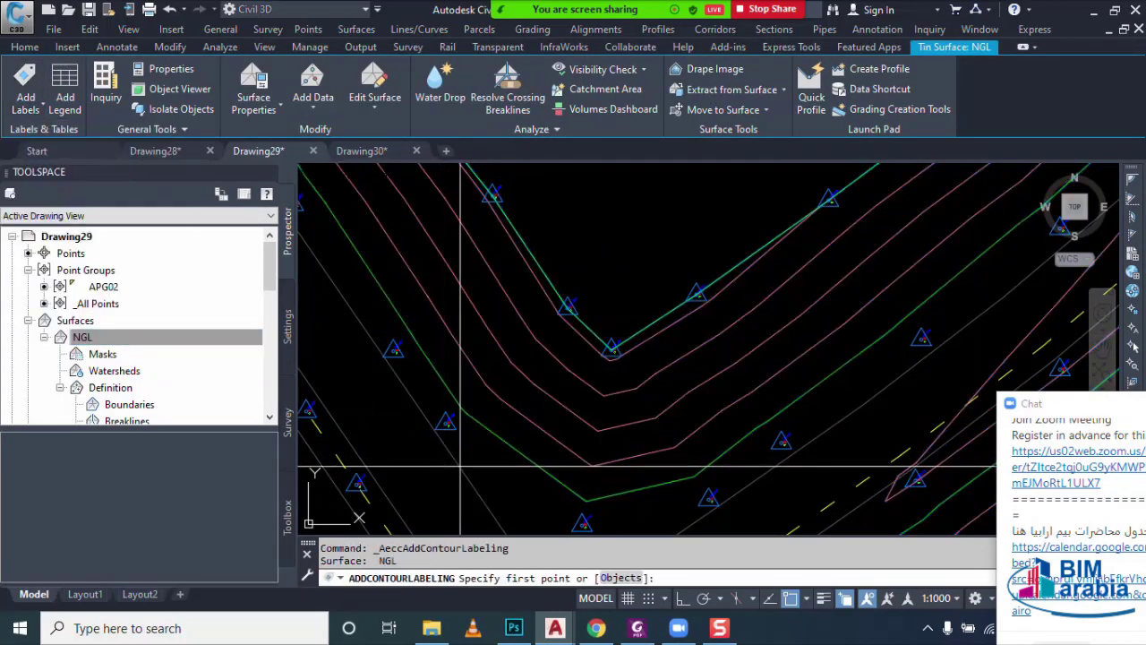
{"action": "left_click", "coordinate": [598, 305]}
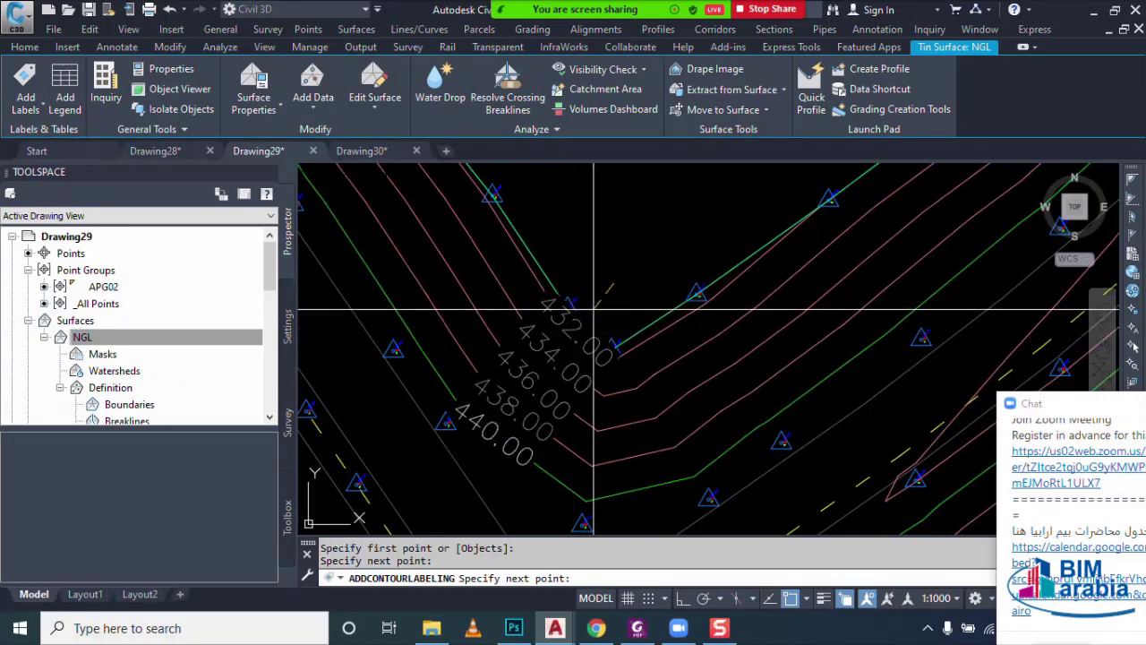
{"action": "key", "text": "Escape"}
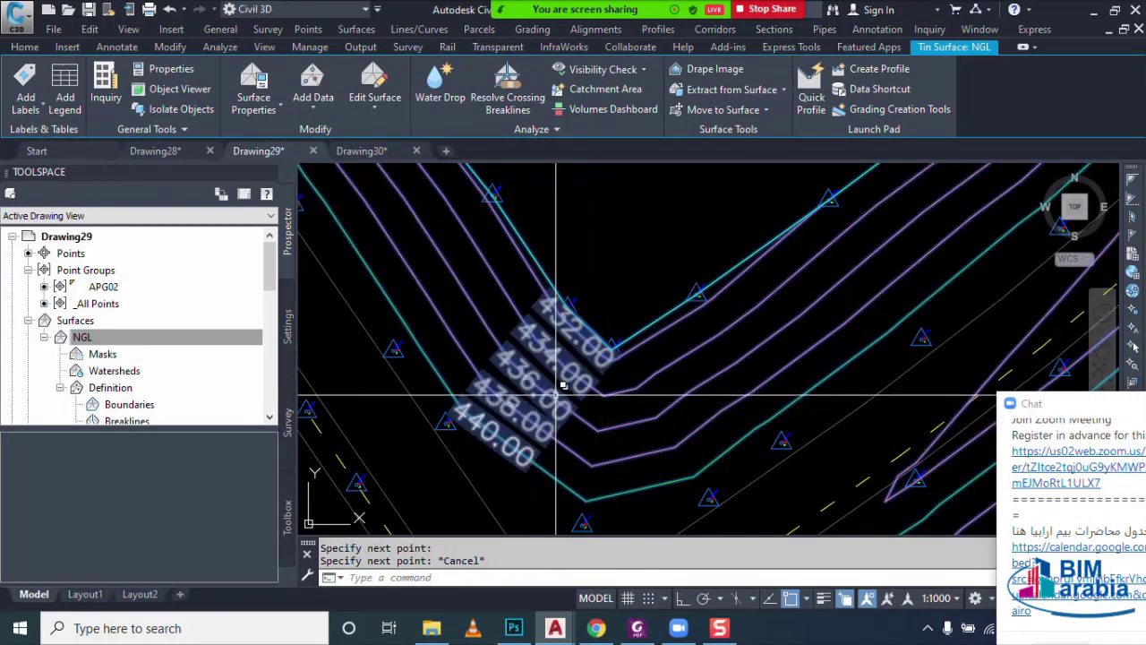
{"action": "mouse_move", "coordinate": [575, 408]}
{"action": "middle_mouse_down"}
{"action": "mouse_move", "coordinate": [458, 391]}
{"action": "mouse_move", "coordinate": [454, 399]}
{"action": "middle_mouse_up"}
{"action": "scroll", "coordinate": [458, 391], "scroll_direction": "down", "scroll_amount": 3}
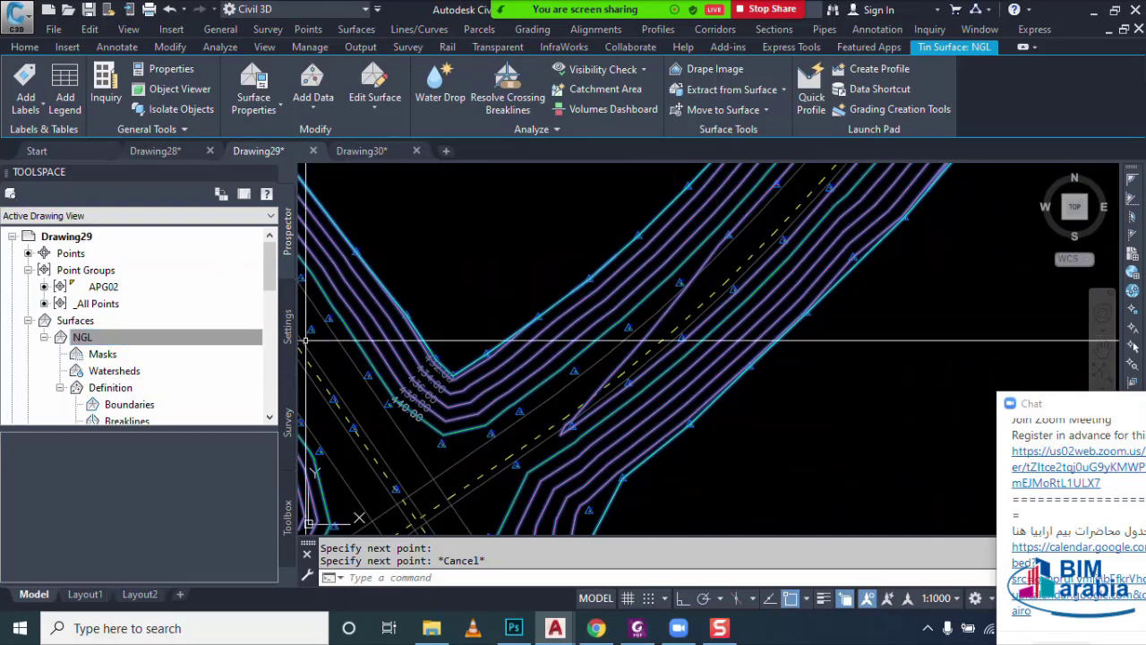
{"action": "left_click", "coordinate": [33, 107]}
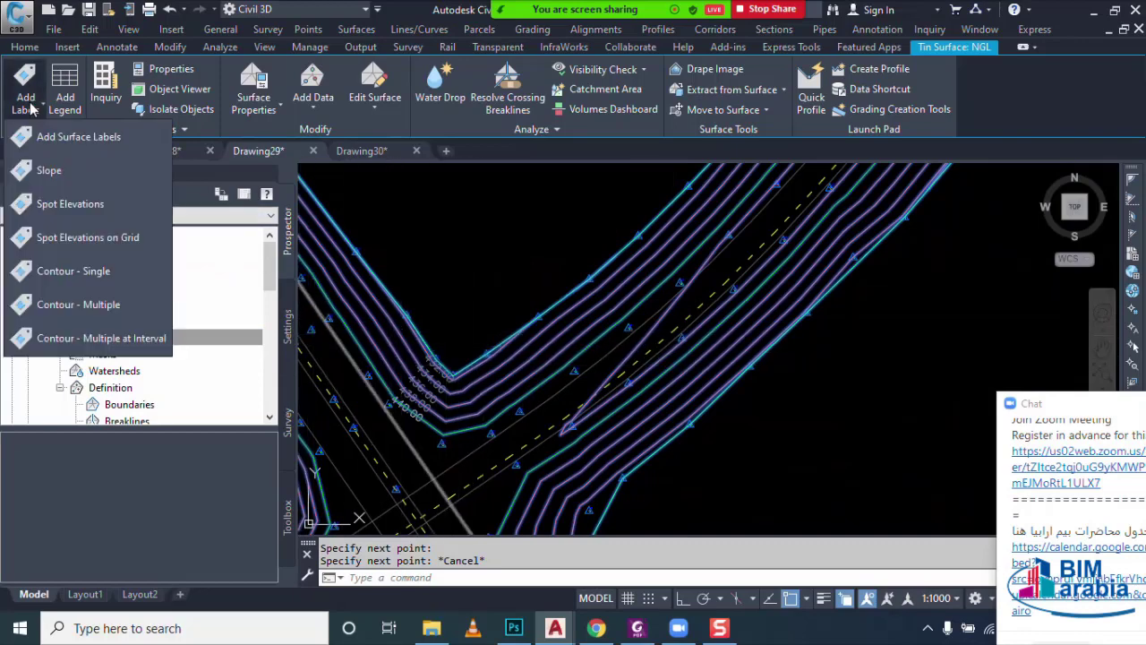
- Add Contour - Multiple at Interval labels repeating every 150 along the NGL contours
{"action": "left_click", "coordinate": [90, 337]}
{"action": "left_click", "coordinate": [647, 470]}
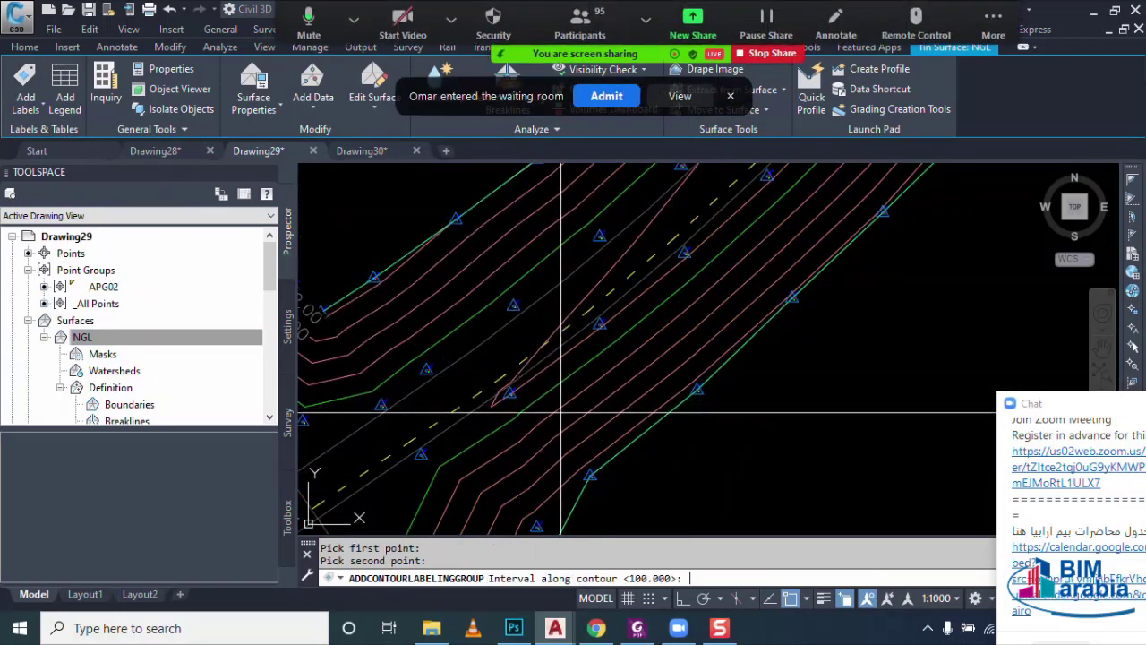
{"action": "type", "text": "150"}
{"action": "key", "text": "Return"}
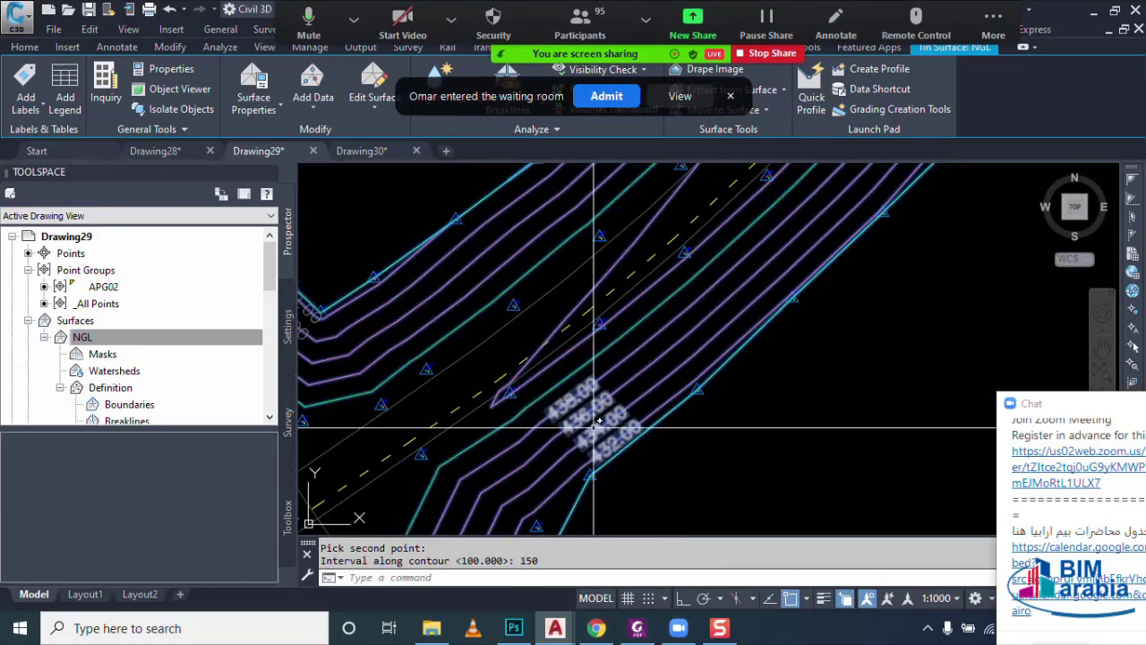
{"action": "scroll", "coordinate": [593, 428], "scroll_direction": "down", "scroll_amount": 3}
{"action": "key", "text": "Escape"}
- Inspect the new label rows around the road junction and reselect the NGL surface
{"action": "scroll", "coordinate": [713, 306], "scroll_direction": "up", "scroll_amount": 3}
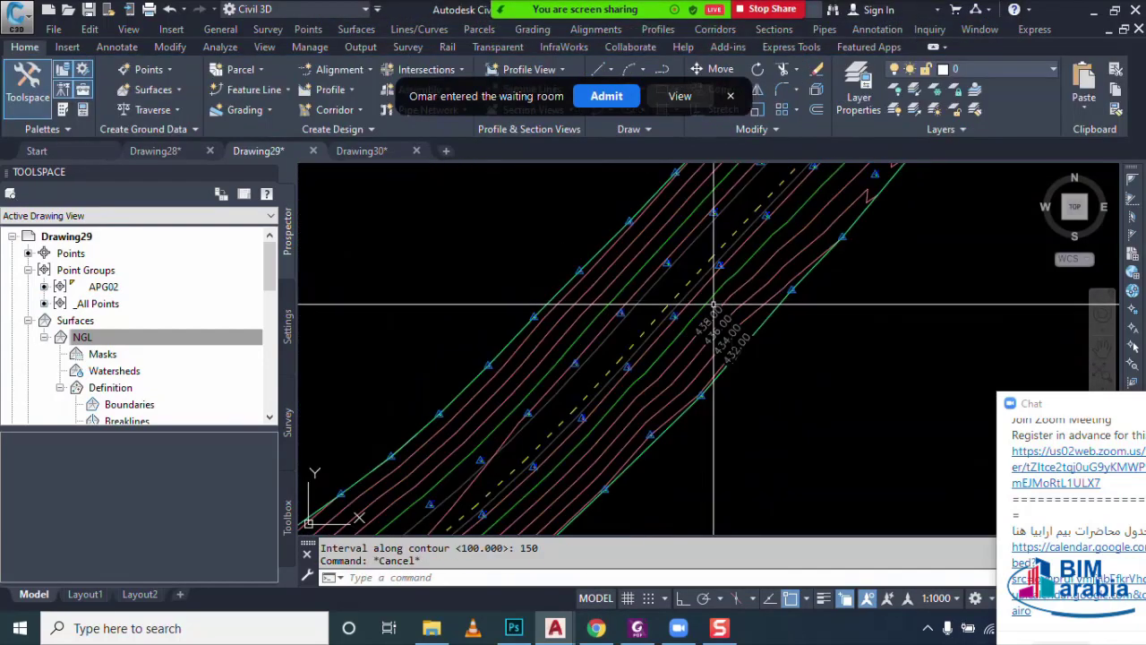
{"action": "middle_click_drag", "start_coordinate": [713, 306], "coordinate": [714, 380]}
{"action": "scroll", "coordinate": [713, 374], "scroll_direction": "down", "scroll_amount": 3}
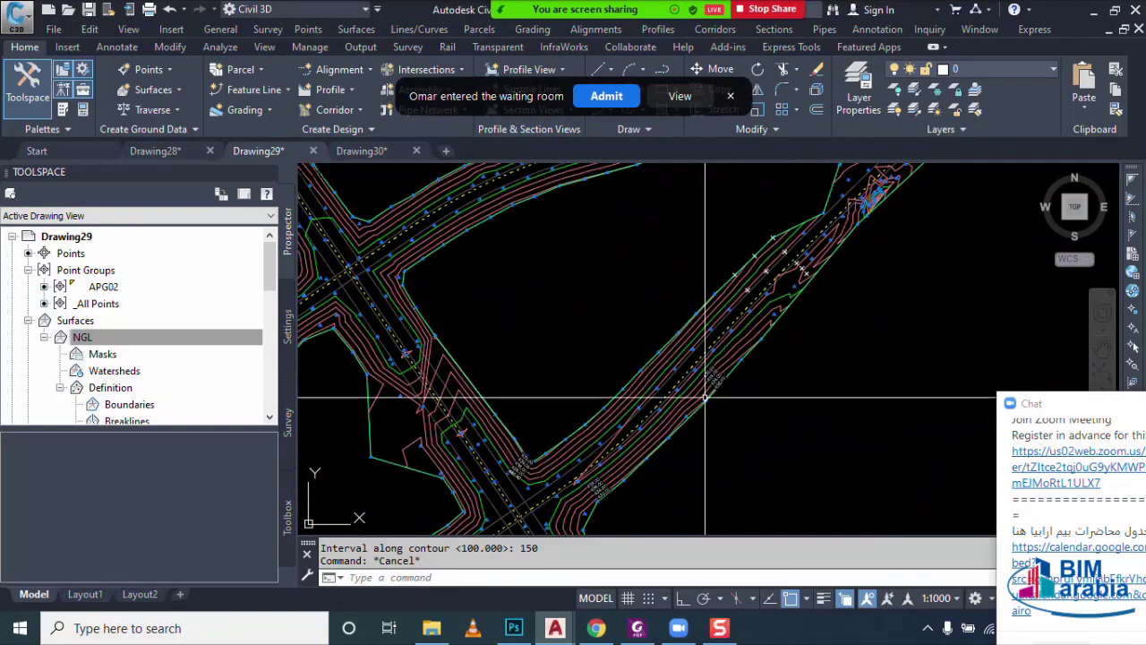
{"action": "scroll", "coordinate": [699, 385], "scroll_direction": "down", "scroll_amount": 2}
{"action": "scroll", "coordinate": [588, 421], "scroll_direction": "up", "scroll_amount": 5}
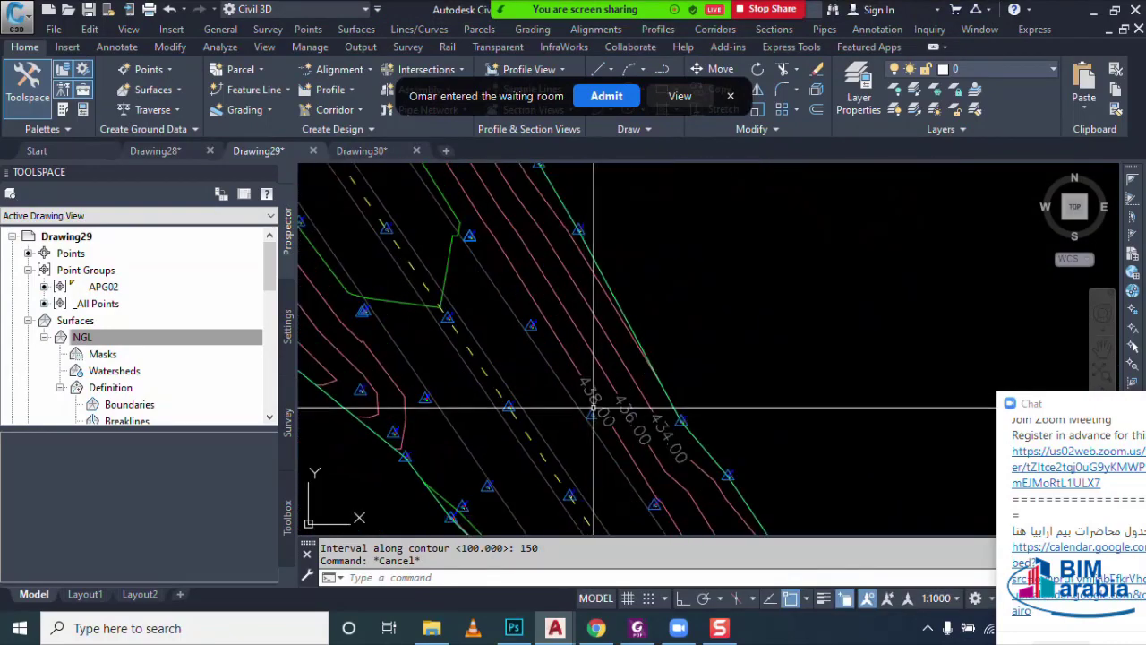
{"action": "scroll", "coordinate": [588, 421], "scroll_direction": "down", "scroll_amount": 2}
{"action": "scroll", "coordinate": [606, 457], "scroll_direction": "down", "scroll_amount": 2}
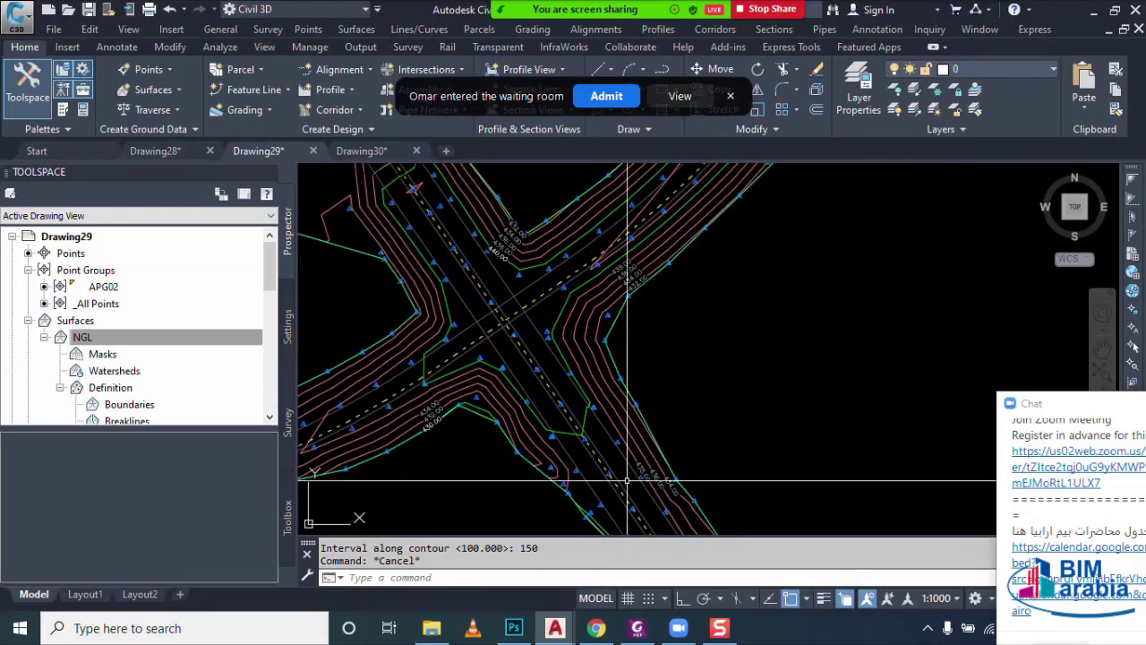
{"action": "scroll", "coordinate": [576, 389], "scroll_direction": "up", "scroll_amount": 3}
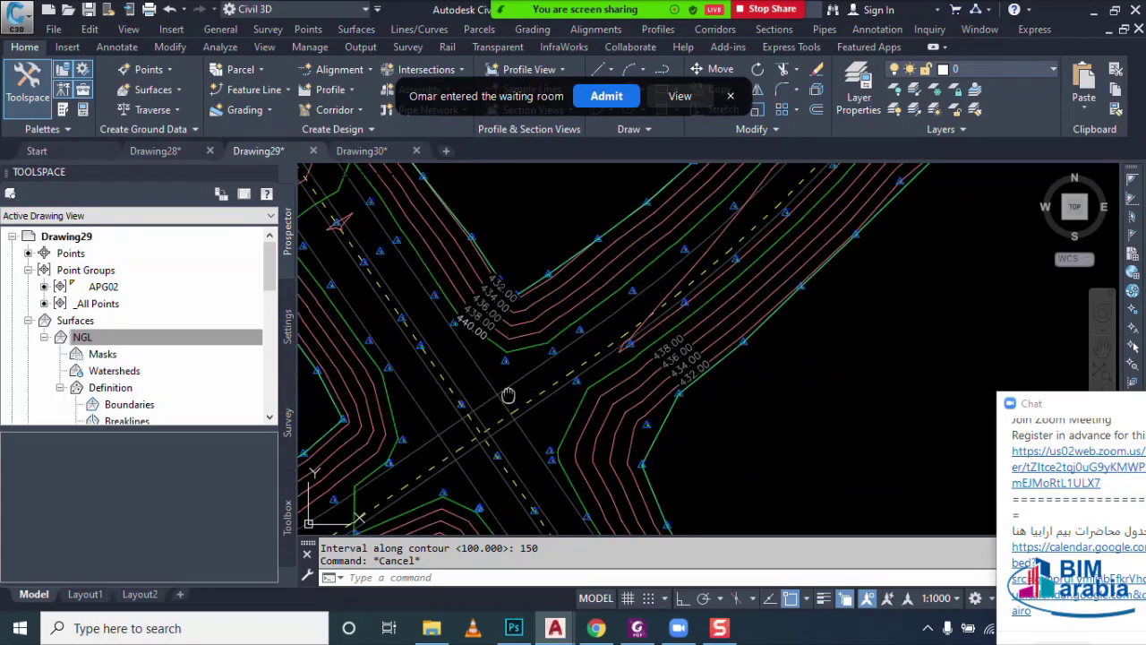
{"action": "middle_click_drag", "start_coordinate": [508, 395], "coordinate": [535, 386]}
{"action": "scroll", "coordinate": [434, 413], "scroll_direction": "up", "scroll_amount": 2}
{"action": "key", "text": "Escape"}
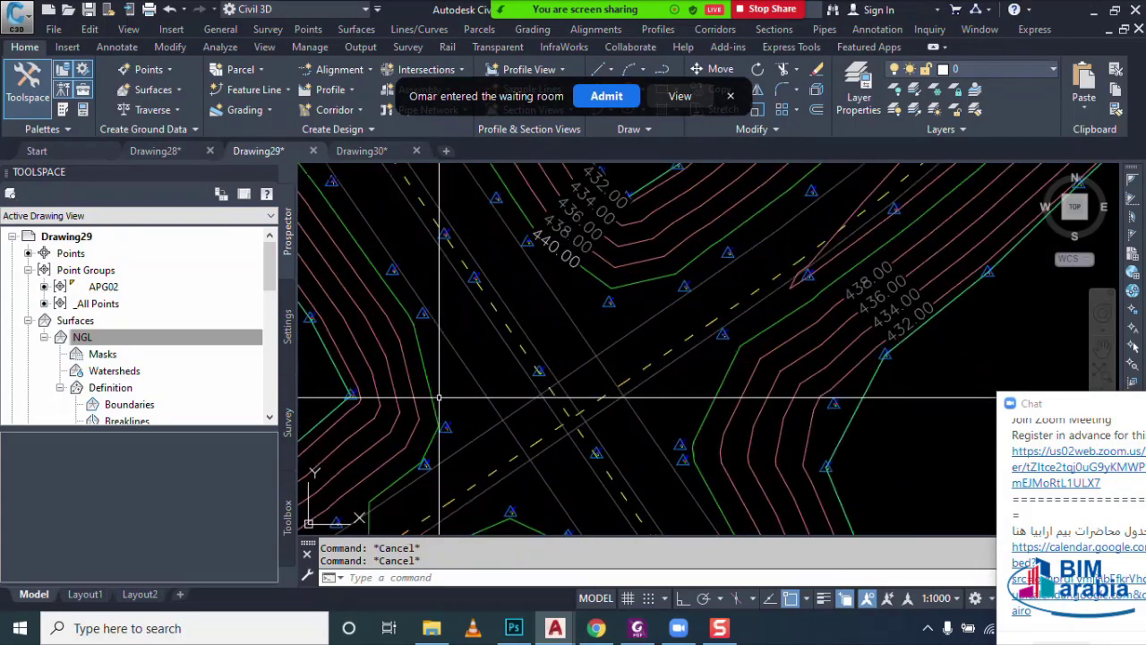
{"action": "left_click", "coordinate": [410, 390]}
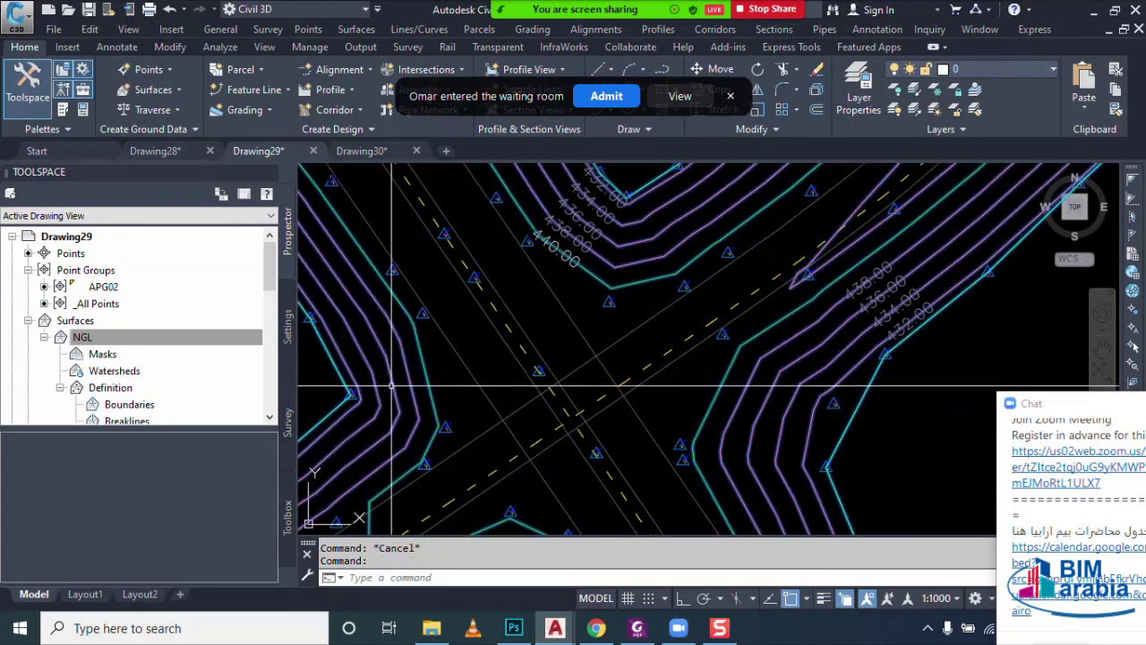
{"action": "left_click", "coordinate": [20, 84]}
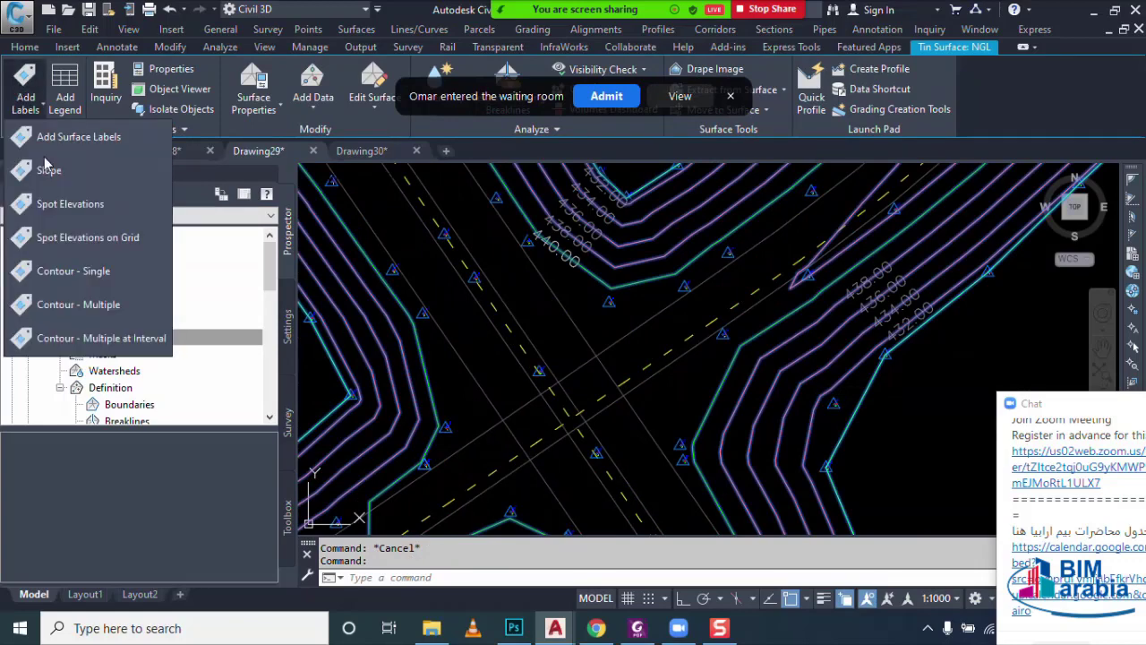
- End the spot elevation labeling on the NGL surface
{"action": "left_click", "coordinate": [72, 212]}
{"action": "scroll", "coordinate": [511, 392], "scroll_direction": "up", "scroll_amount": 1}
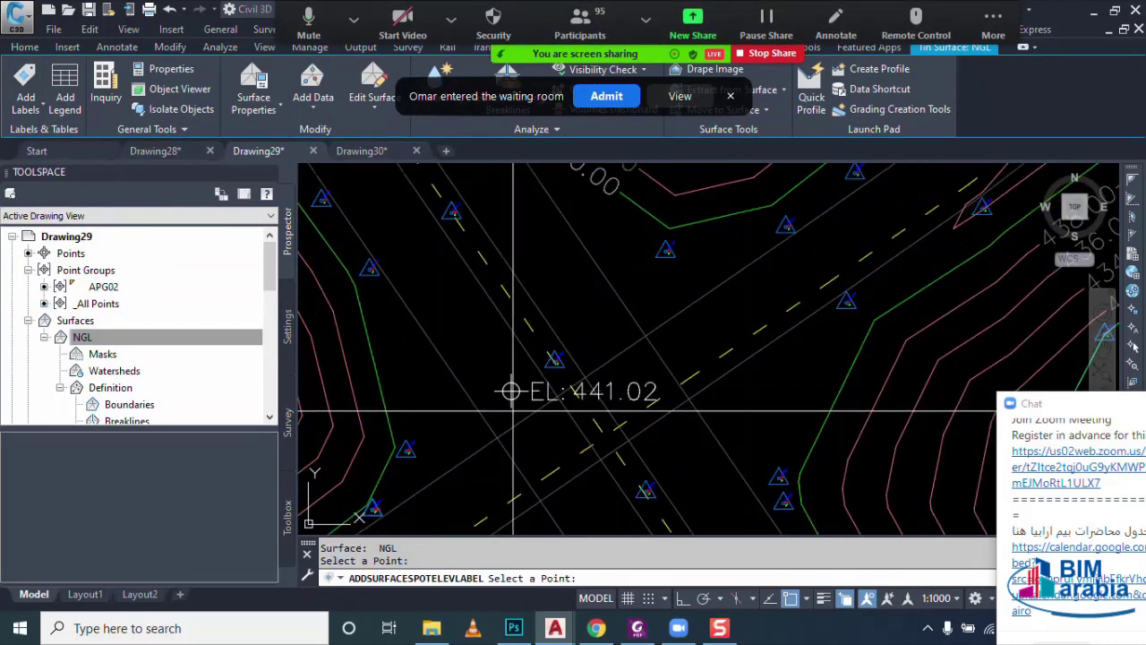
{"action": "scroll", "coordinate": [547, 426], "scroll_direction": "up", "scroll_amount": 3}
{"action": "key", "text": "Escape"}
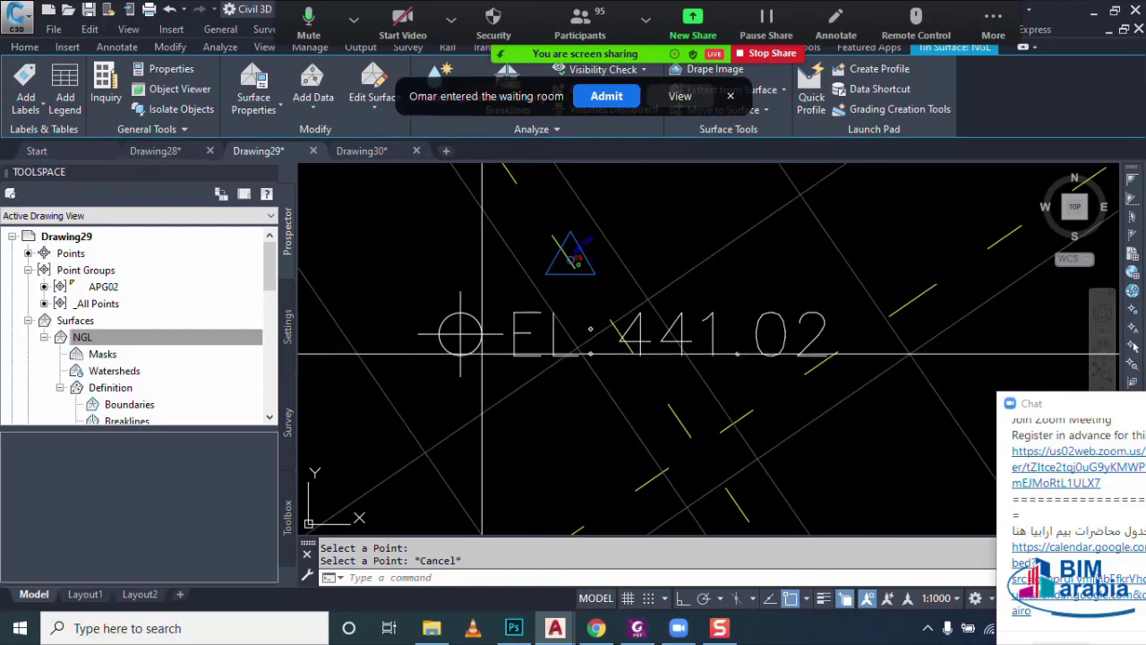
- Drag the EL: 441.02 spot label's marker to a new point so it reads EL: 441.29
{"action": "left_click", "coordinate": [472, 345]}
{"action": "left_click", "coordinate": [455, 328]}
{"action": "left_click", "coordinate": [461, 333]}
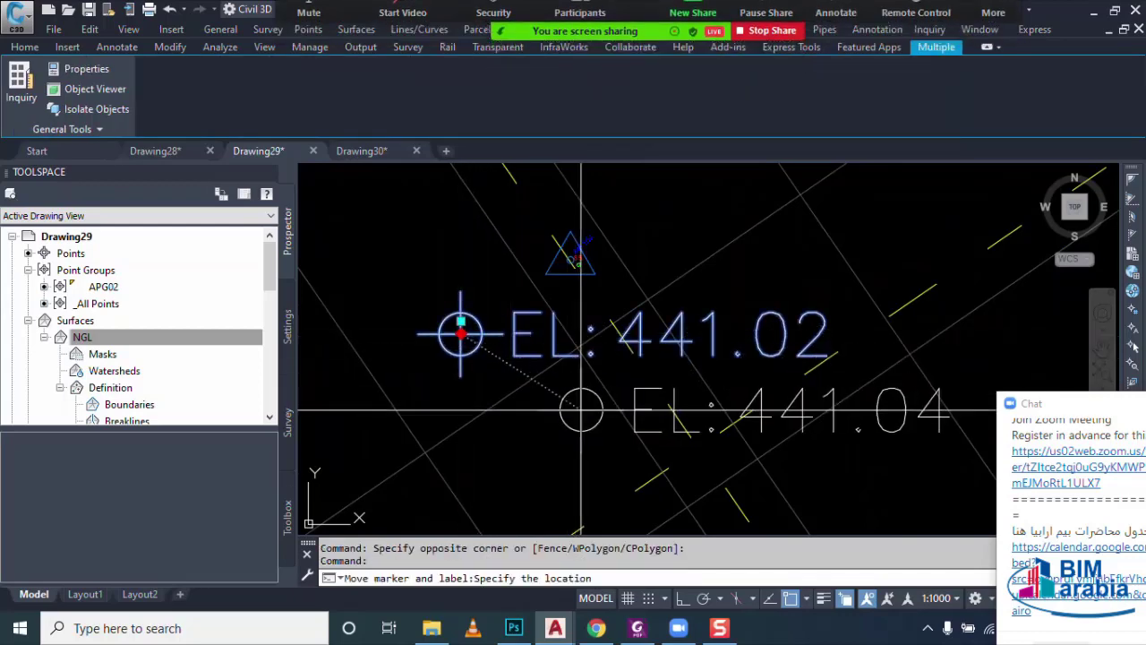
{"action": "scroll", "coordinate": [584, 399], "scroll_direction": "down", "scroll_amount": 2}
{"action": "scroll", "coordinate": [596, 384], "scroll_direction": "down", "scroll_amount": 2}
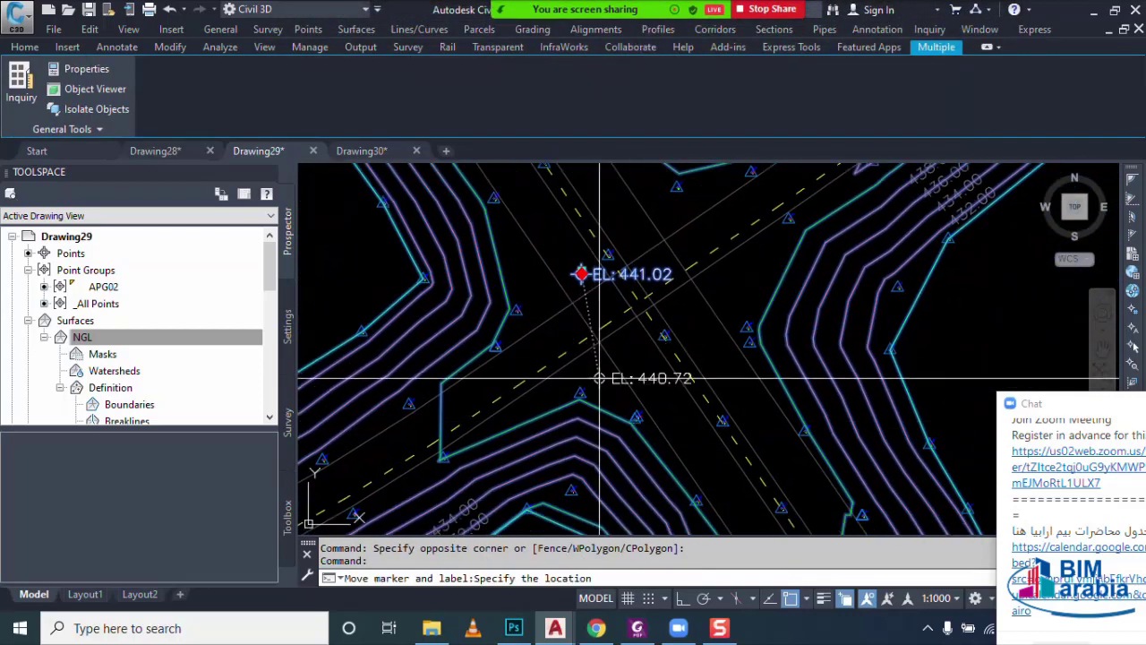
{"action": "scroll", "coordinate": [599, 378], "scroll_direction": "up", "scroll_amount": 3}
{"action": "scroll", "coordinate": [550, 361], "scroll_direction": "up", "scroll_amount": 1}
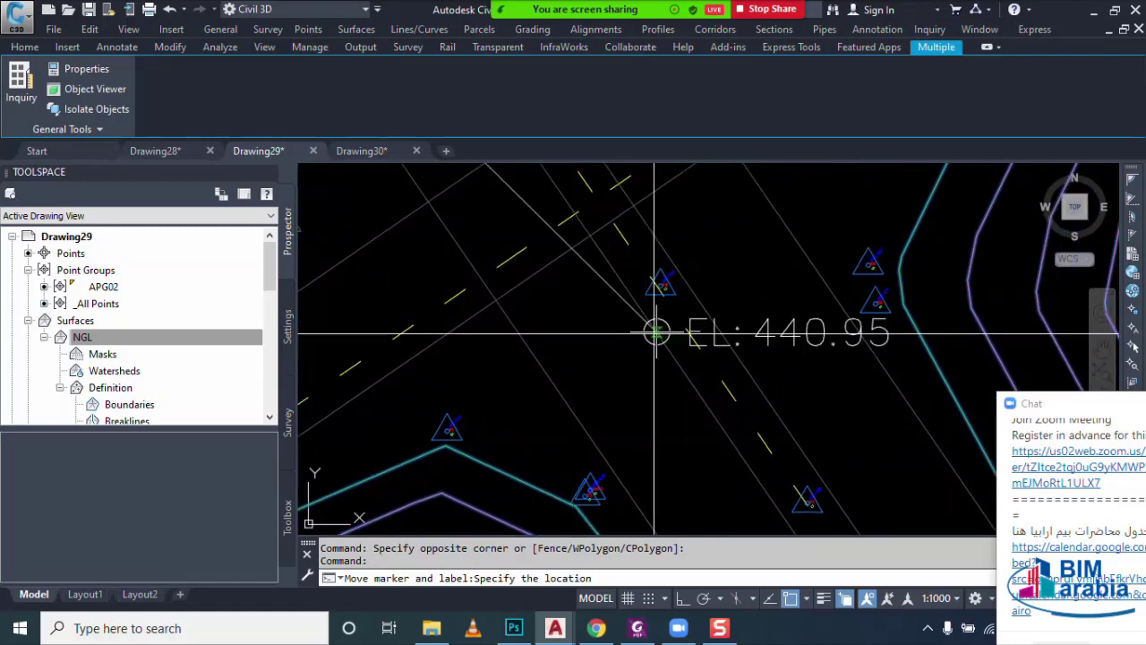
{"action": "scroll", "coordinate": [555, 412], "scroll_direction": "down", "scroll_amount": 1}
{"action": "scroll", "coordinate": [633, 317], "scroll_direction": "down", "scroll_amount": 2}
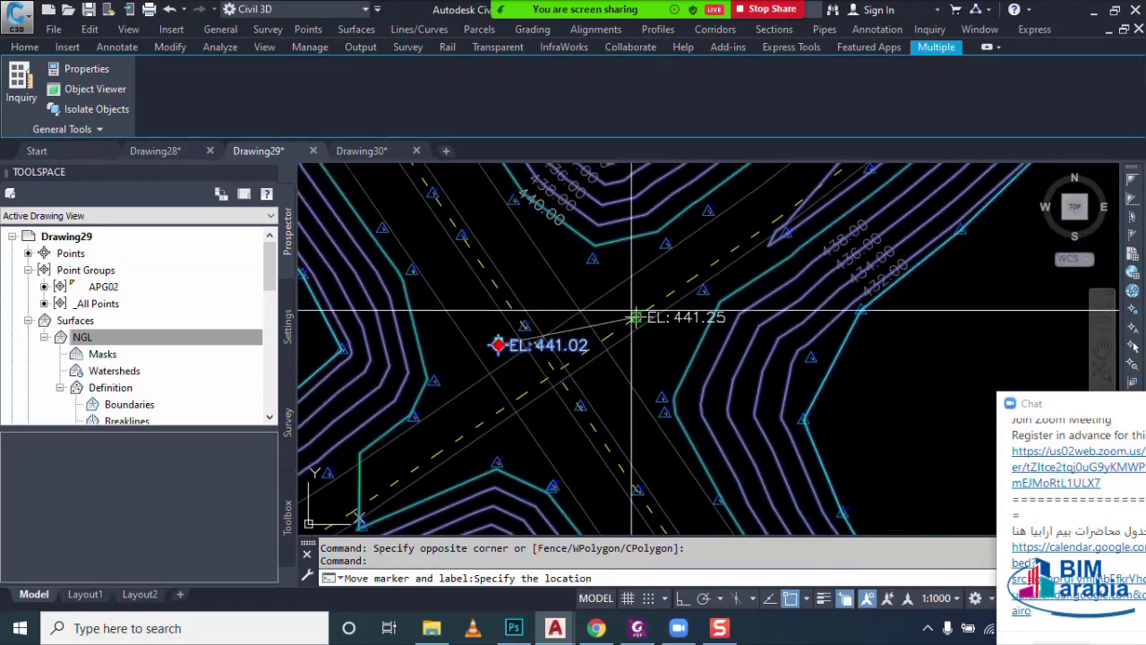
{"action": "middle_click_drag", "start_coordinate": [634, 317], "coordinate": [607, 408]}
{"action": "scroll", "coordinate": [645, 366], "scroll_direction": "up", "scroll_amount": 2}
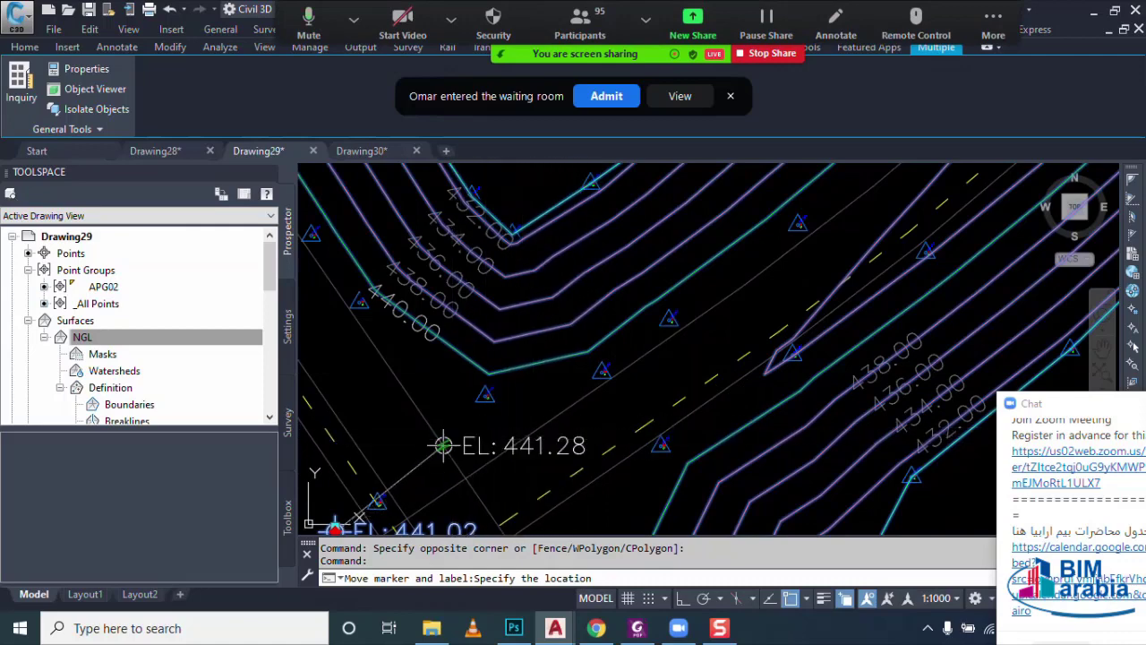
{"action": "scroll", "coordinate": [443, 445], "scroll_direction": "down", "scroll_amount": 2}
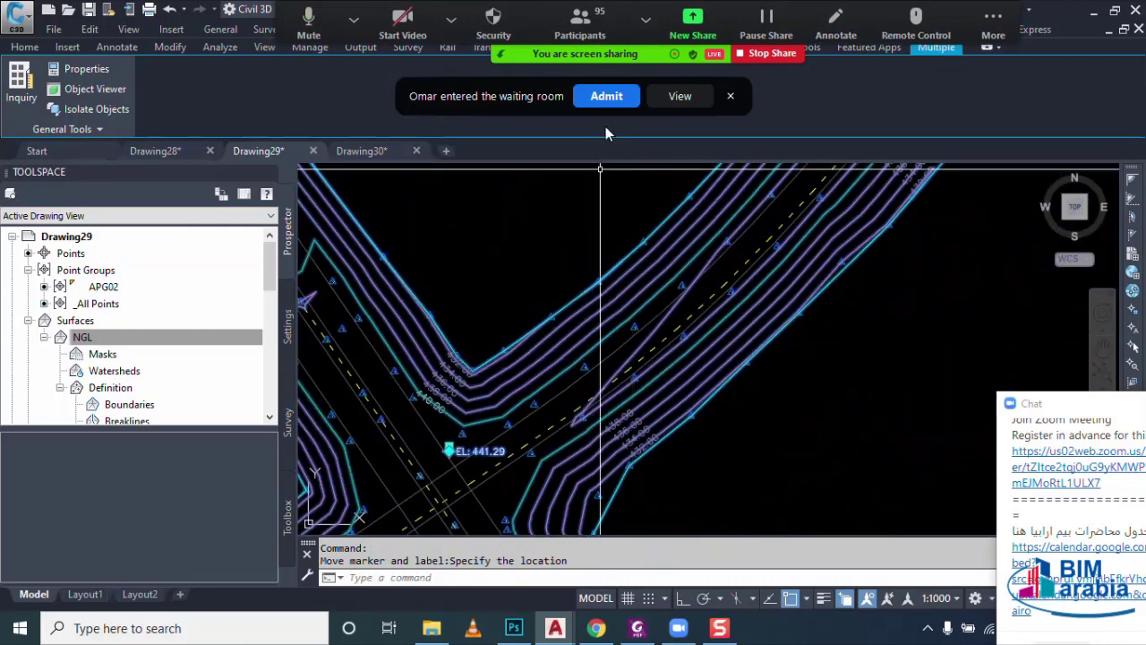
{"action": "left_click", "coordinate": [607, 96]}
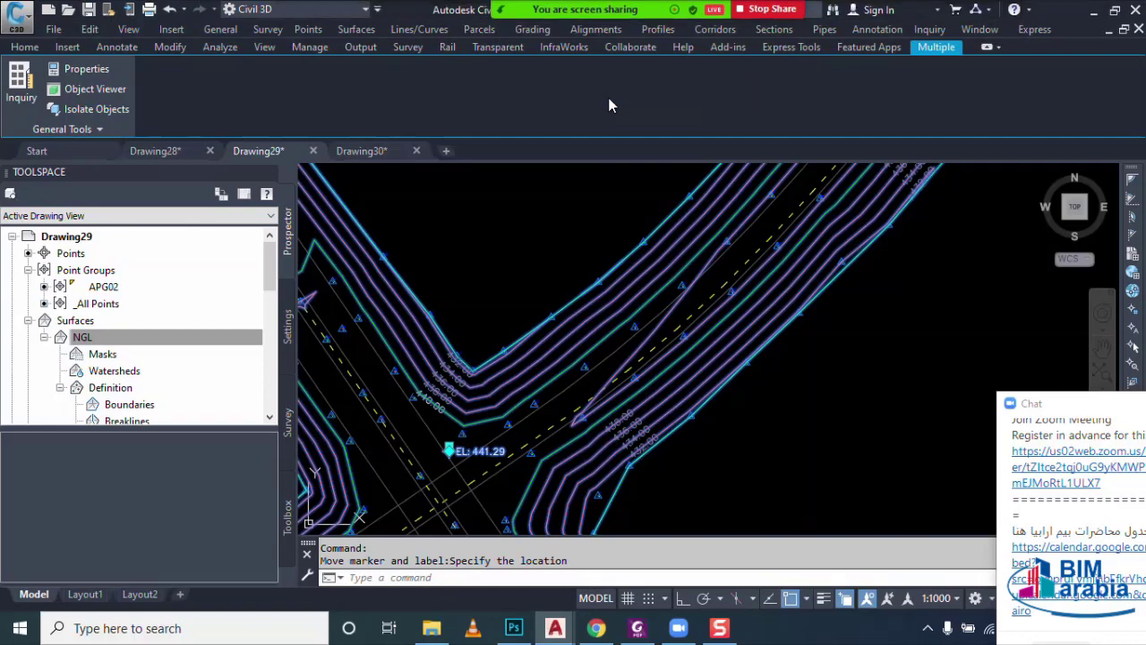
{"action": "scroll", "coordinate": [600, 358], "scroll_direction": "down", "scroll_amount": 3}
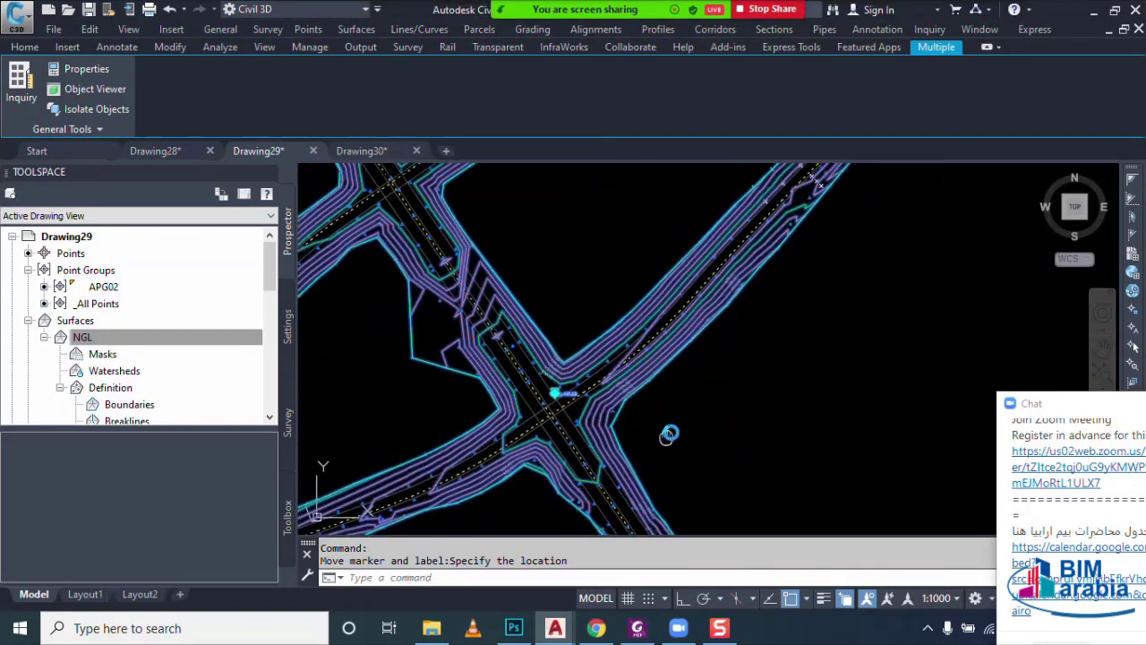
{"action": "key", "text": "Escape"}
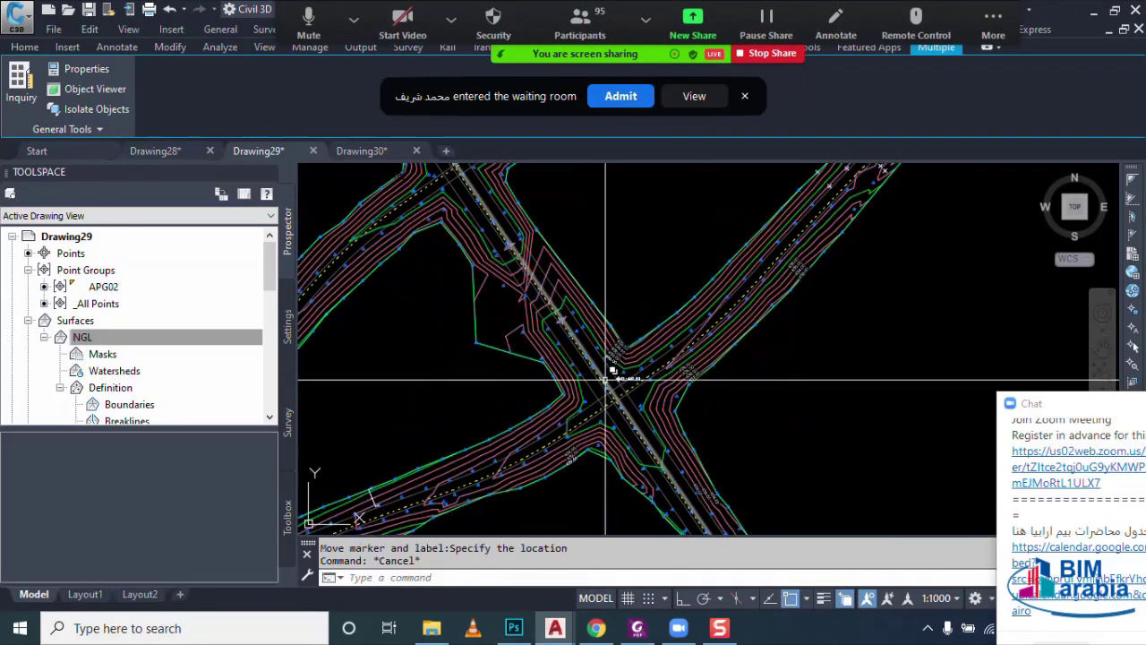
- Zoom in on the 438.00–432.00 contour labels and select the NGL surface
{"action": "scroll", "coordinate": [659, 420], "scroll_direction": "up", "scroll_amount": 1}
{"action": "scroll", "coordinate": [659, 419], "scroll_direction": "up", "scroll_amount": 1}
{"action": "scroll", "coordinate": [659, 419], "scroll_direction": "up", "scroll_amount": 1}
{"action": "scroll", "coordinate": [658, 250], "scroll_direction": "up", "scroll_amount": 1}
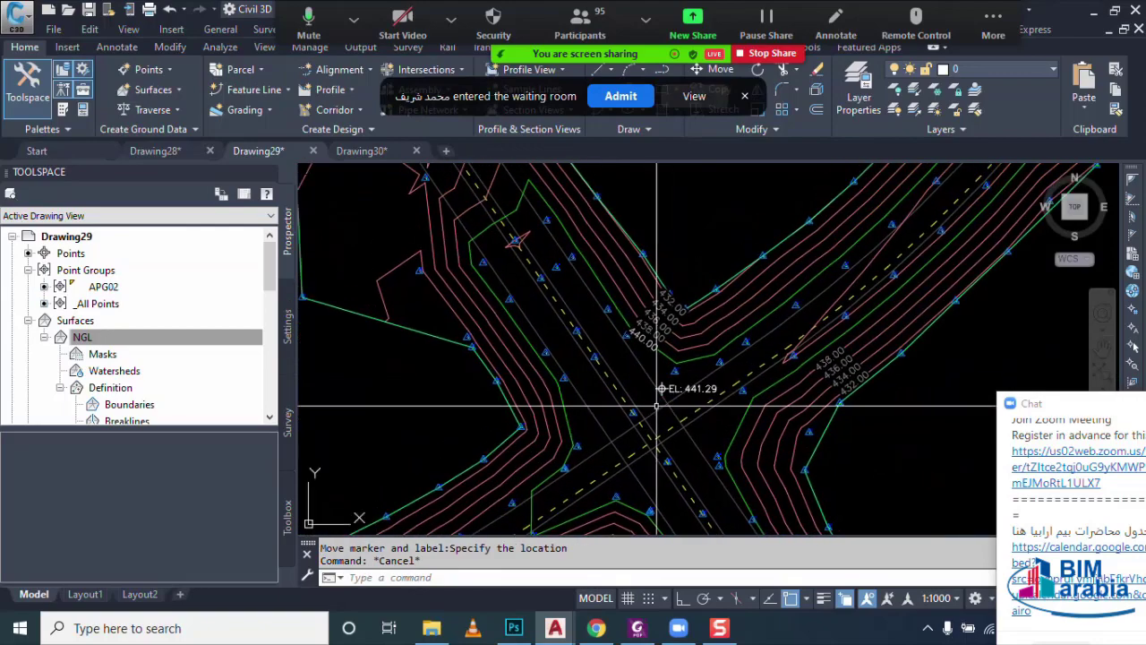
{"action": "scroll", "coordinate": [657, 269], "scroll_direction": "up", "scroll_amount": 1}
{"action": "scroll", "coordinate": [627, 358], "scroll_direction": "up", "scroll_amount": 1}
{"action": "scroll", "coordinate": [581, 396], "scroll_direction": "up", "scroll_amount": 1}
{"action": "scroll", "coordinate": [588, 384], "scroll_direction": "up", "scroll_amount": 1}
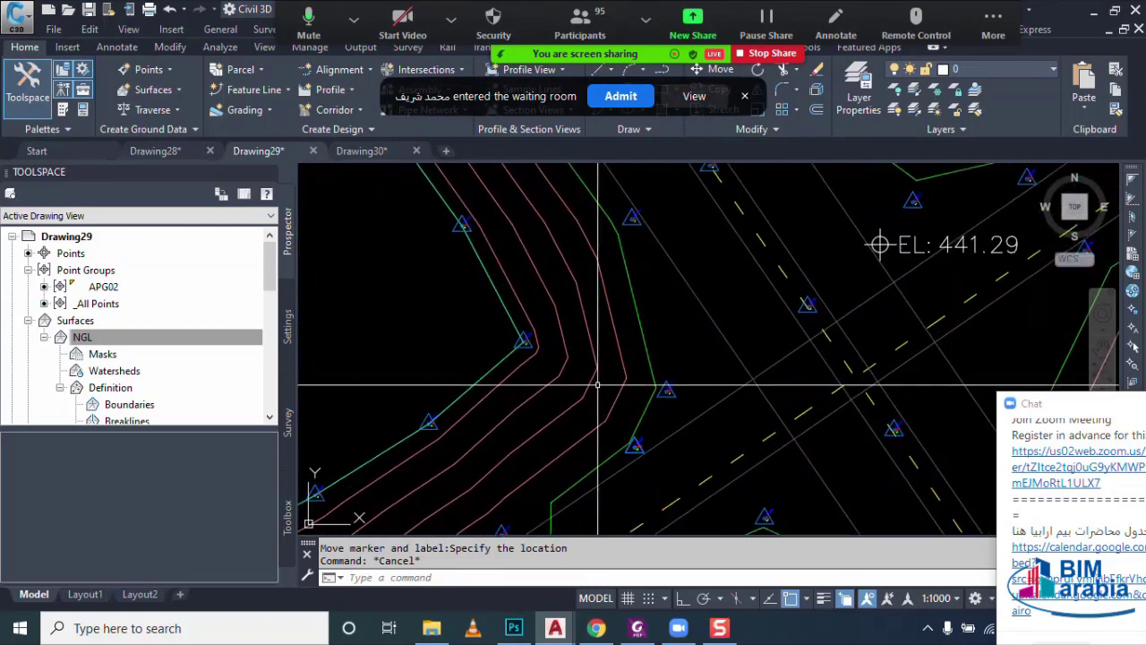
{"action": "scroll", "coordinate": [591, 370], "scroll_direction": "up", "scroll_amount": 1}
{"action": "scroll", "coordinate": [591, 369], "scroll_direction": "down", "scroll_amount": 4}
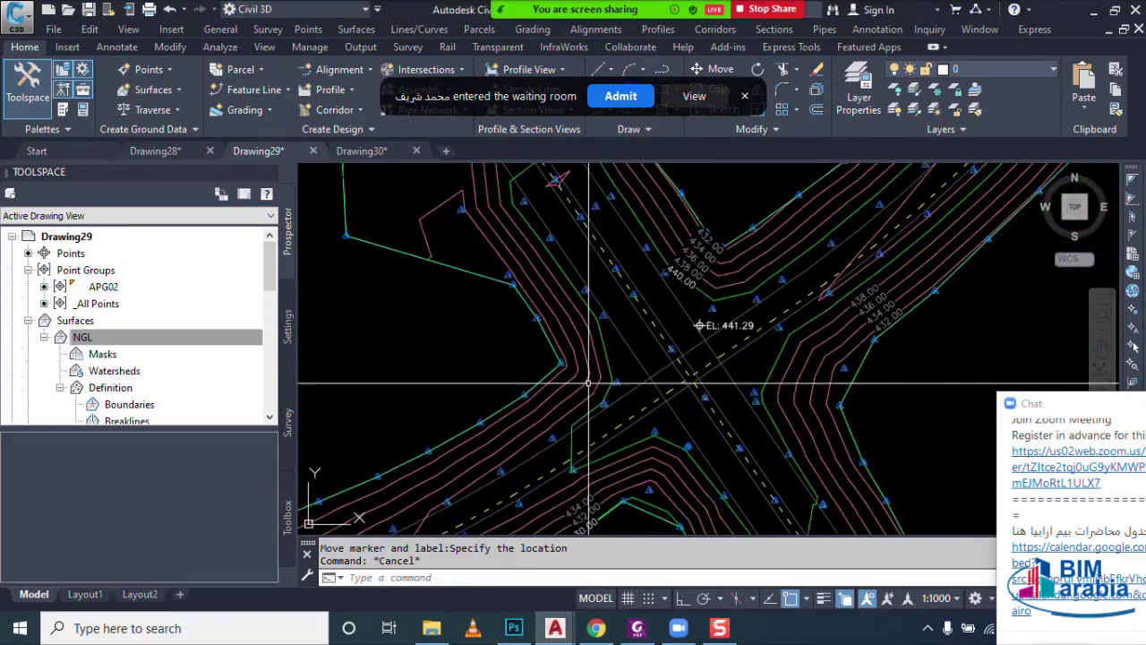
{"action": "scroll", "coordinate": [770, 343], "scroll_direction": "up", "scroll_amount": 4}
{"action": "scroll", "coordinate": [729, 378], "scroll_direction": "up", "scroll_amount": 1}
{"action": "scroll", "coordinate": [724, 374], "scroll_direction": "up", "scroll_amount": 1}
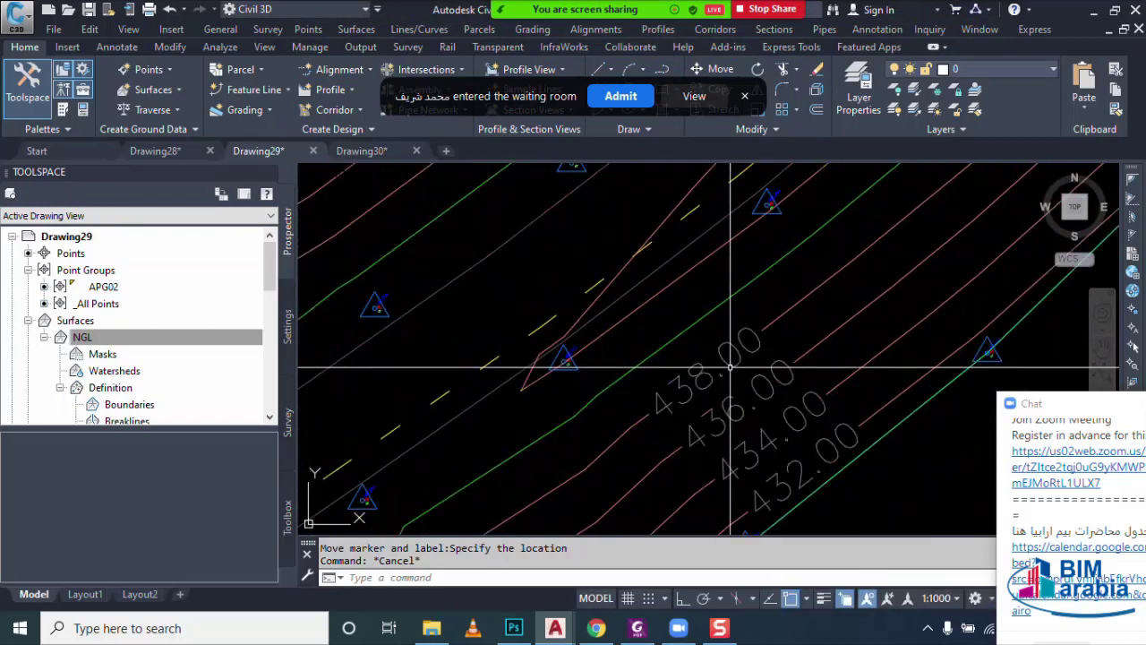
{"action": "scroll", "coordinate": [707, 382], "scroll_direction": "up", "scroll_amount": 1}
{"action": "middle_click_drag", "start_coordinate": [715, 400], "coordinate": [681, 468]}
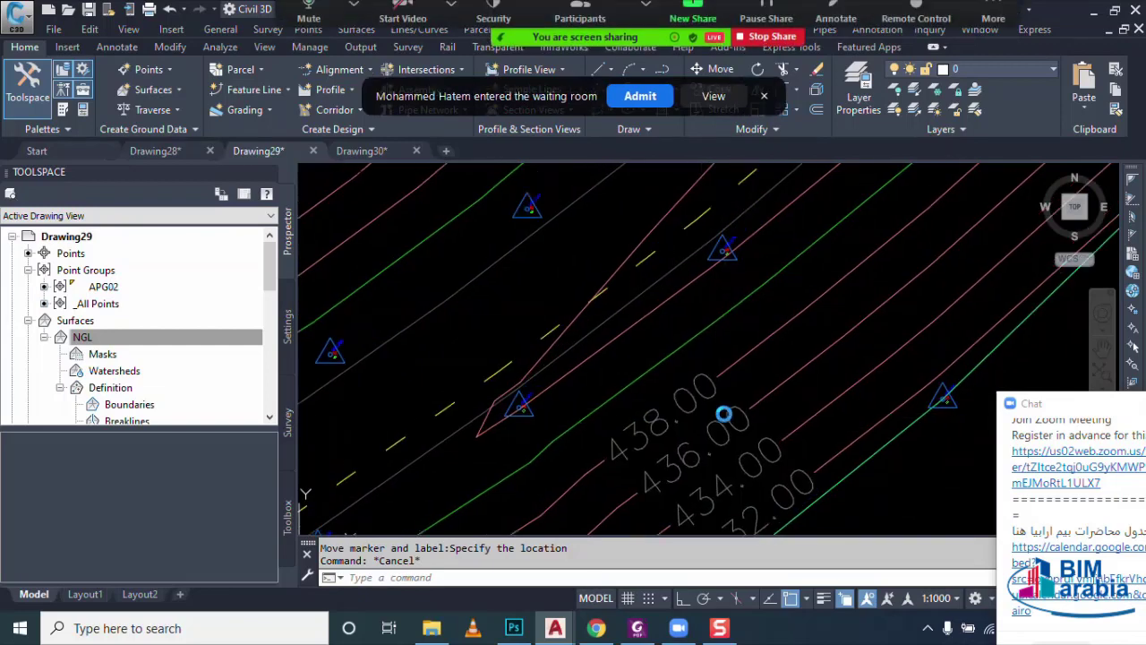
{"action": "left_click", "coordinate": [776, 377]}
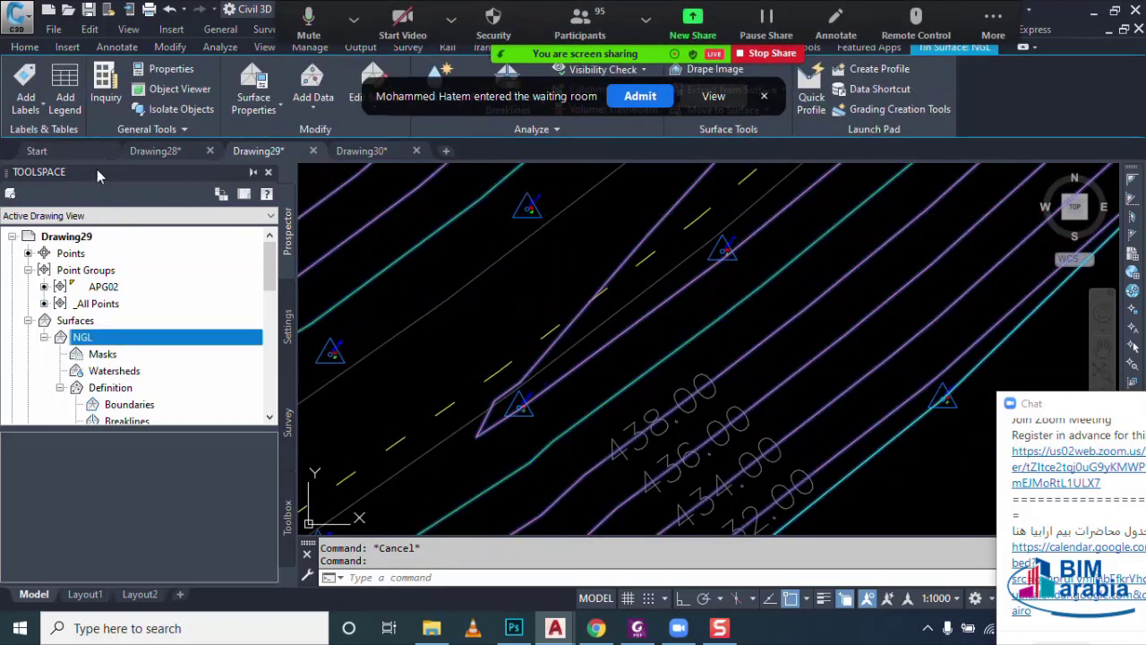
- Place a one-point slope label on NGL between the 438.00 and 436.00 contours, then select it
{"action": "left_click", "coordinate": [32, 107]}
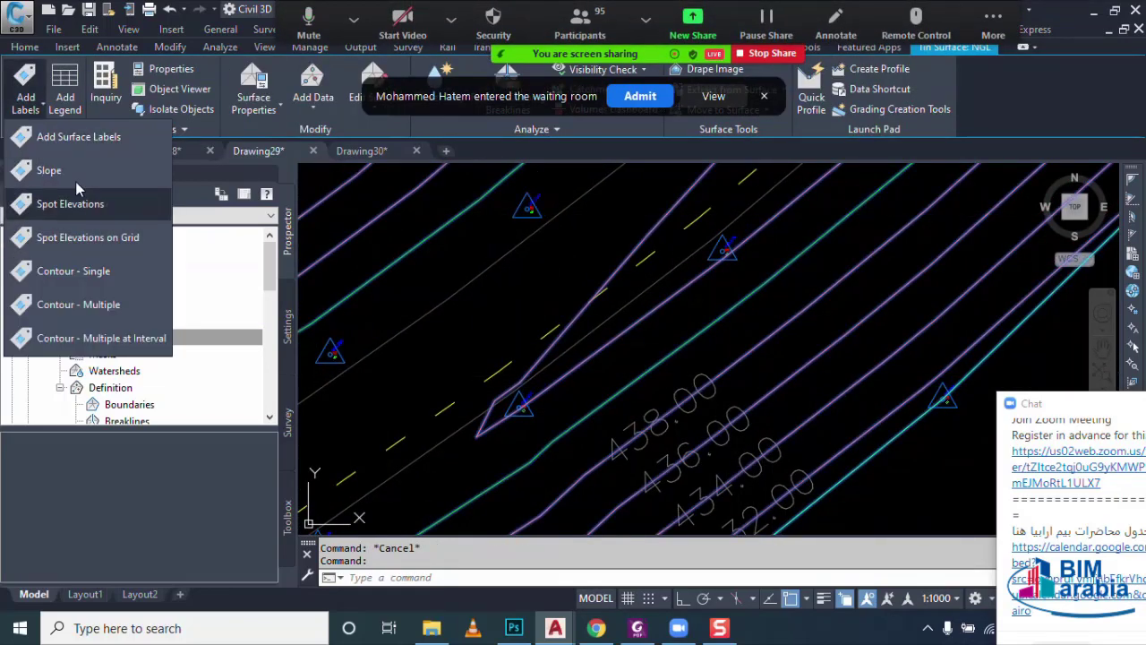
{"action": "left_click", "coordinate": [76, 175]}
{"action": "scroll", "coordinate": [770, 399], "scroll_direction": "up", "scroll_amount": 2}
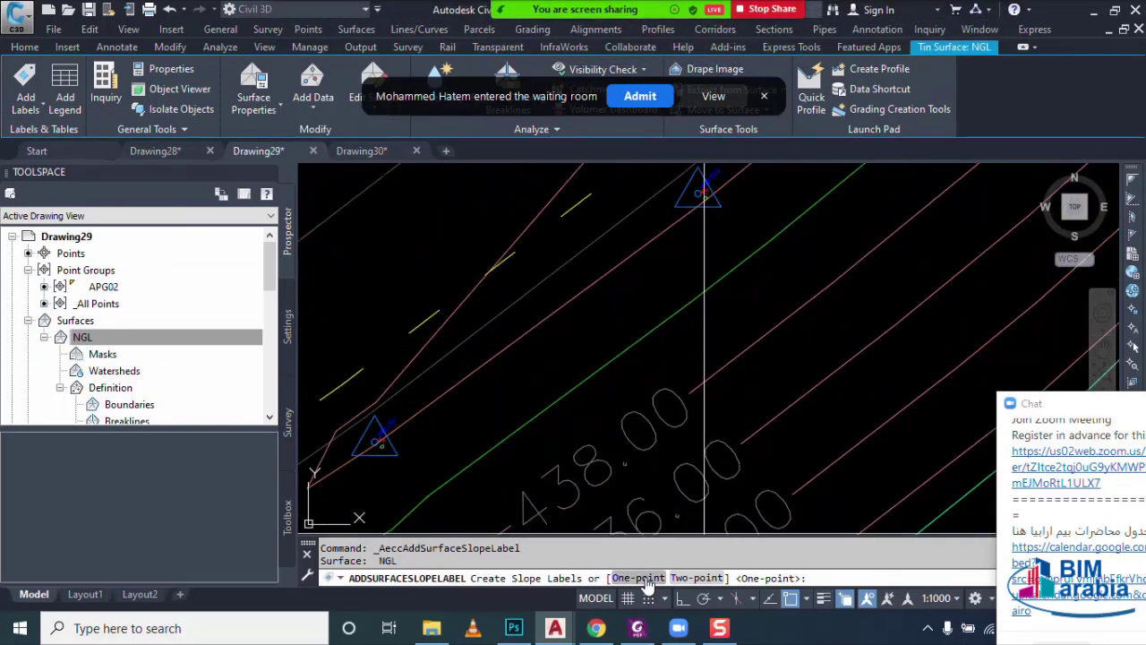
{"action": "left_click", "coordinate": [639, 578]}
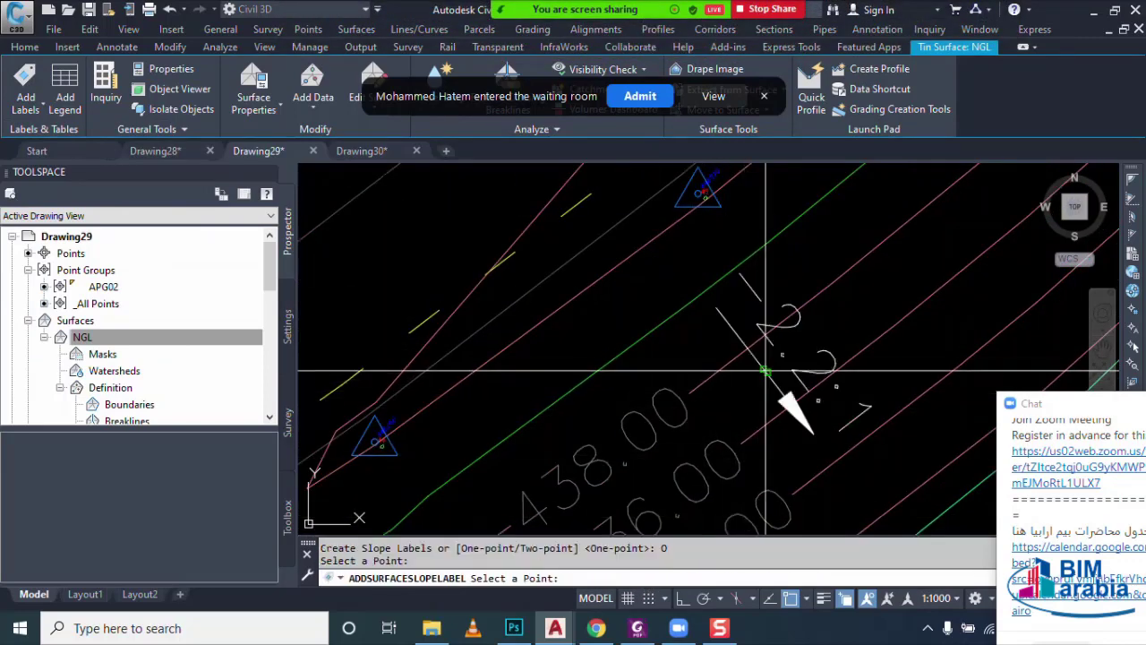
{"action": "key", "text": "Escape"}
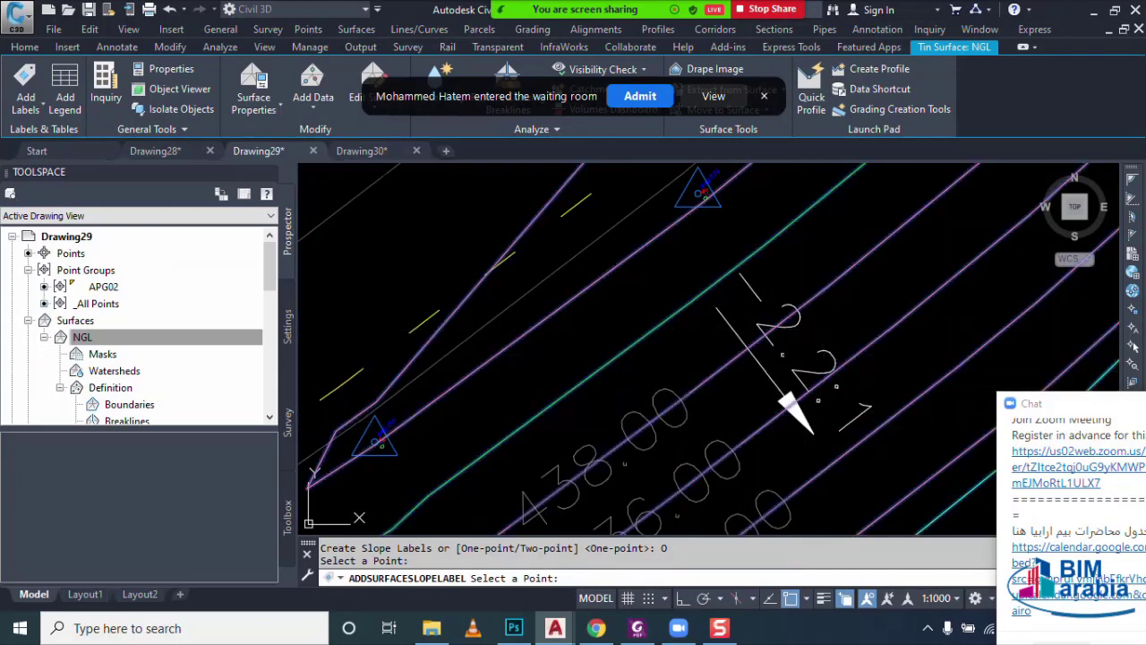
{"action": "key", "text": "Escape"}
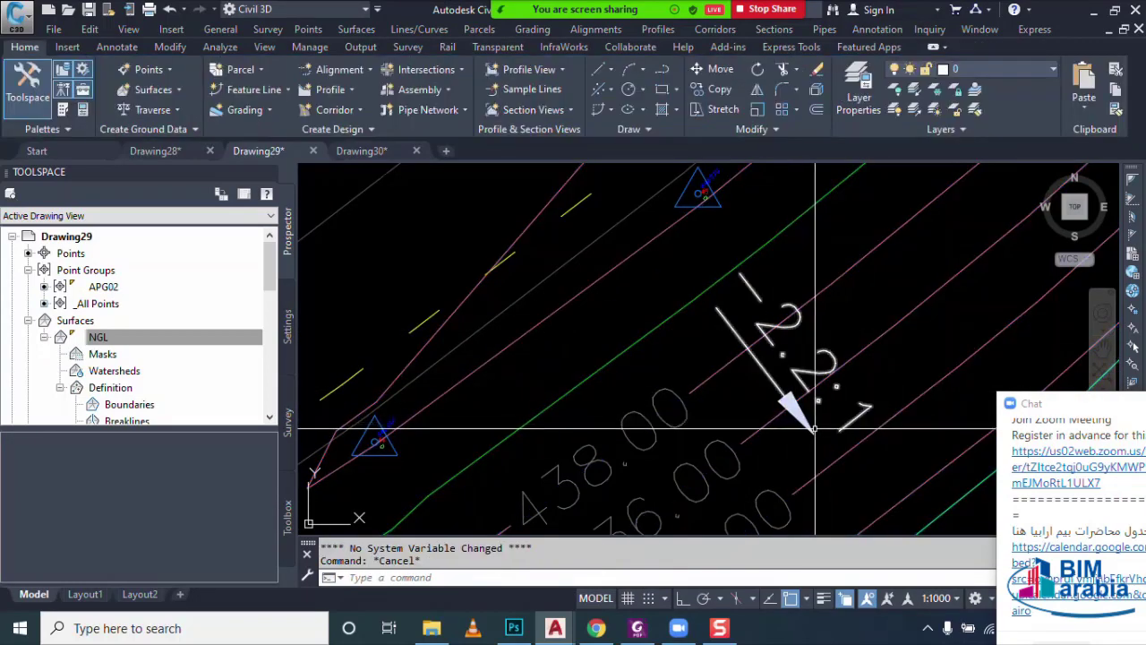
{"action": "left_click", "coordinate": [764, 370]}
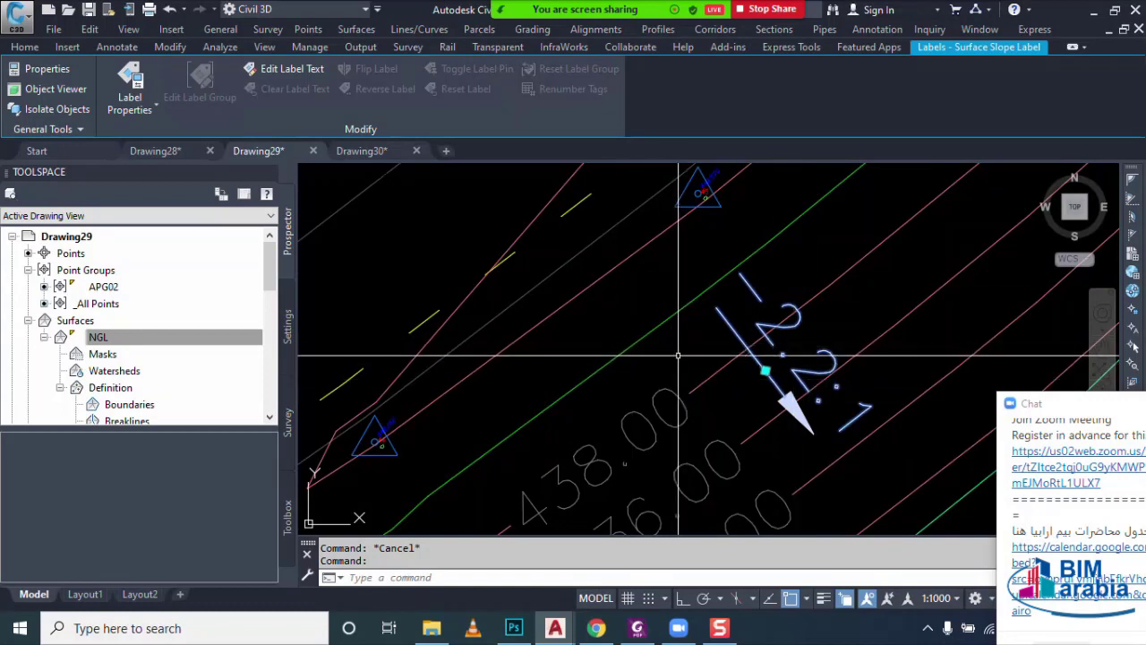
- Set the slope label's style to Percent in Properties so it reads 44.6%
{"action": "key", "text": "ctrl+1"}
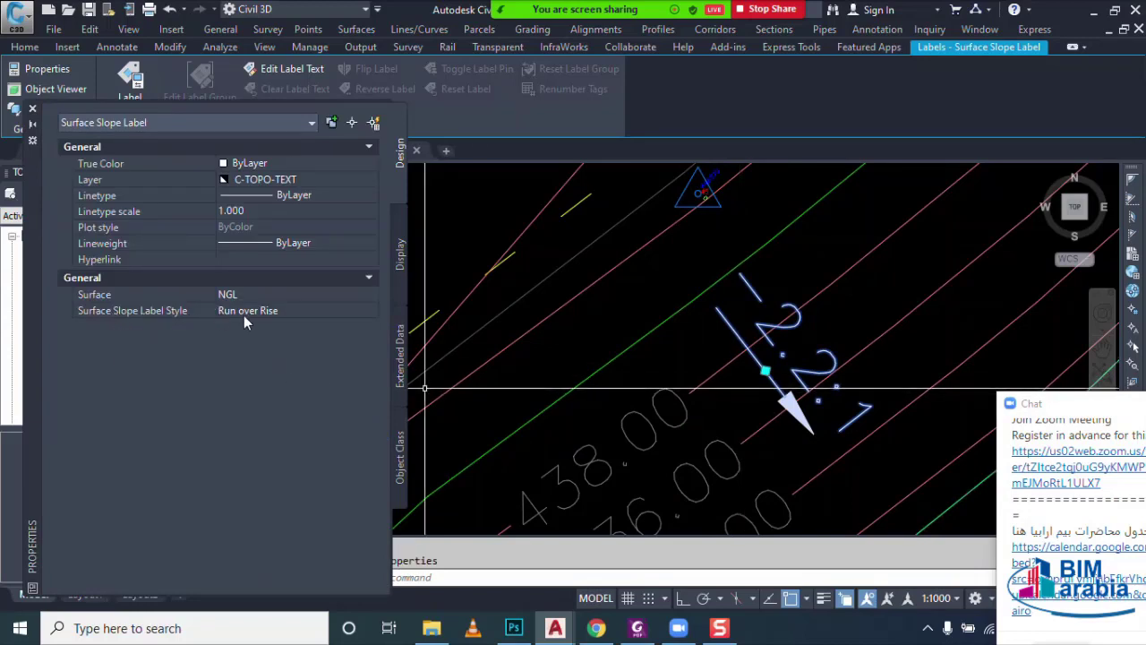
{"action": "left_click", "coordinate": [292, 313]}
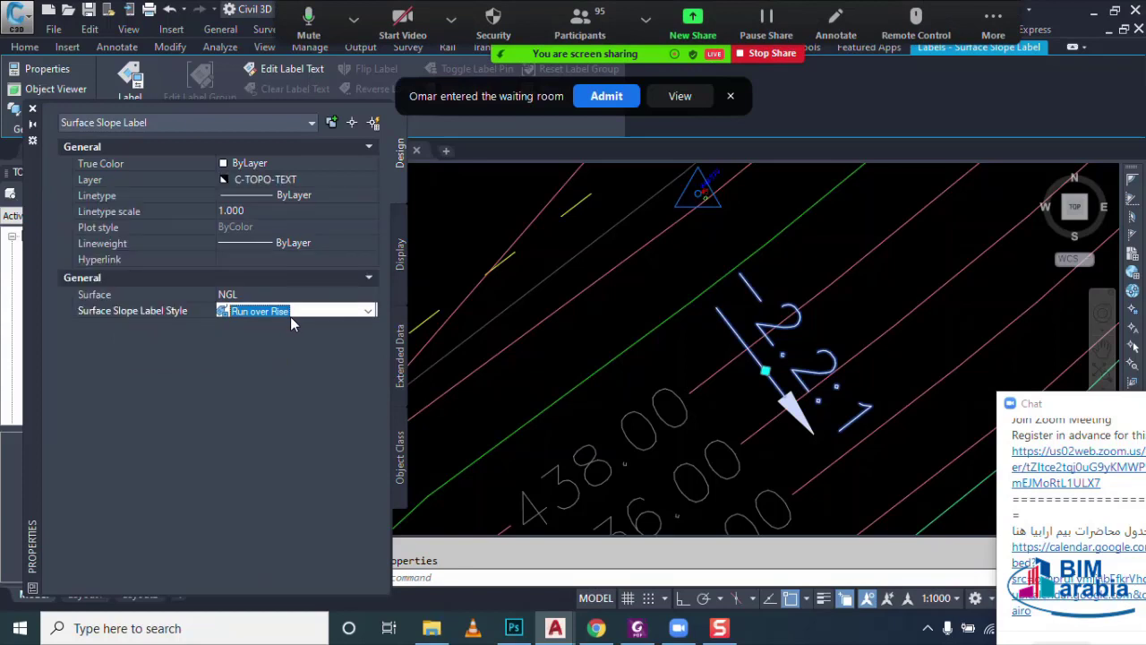
{"action": "left_click", "coordinate": [292, 313]}
{"action": "left_click", "coordinate": [260, 328]}
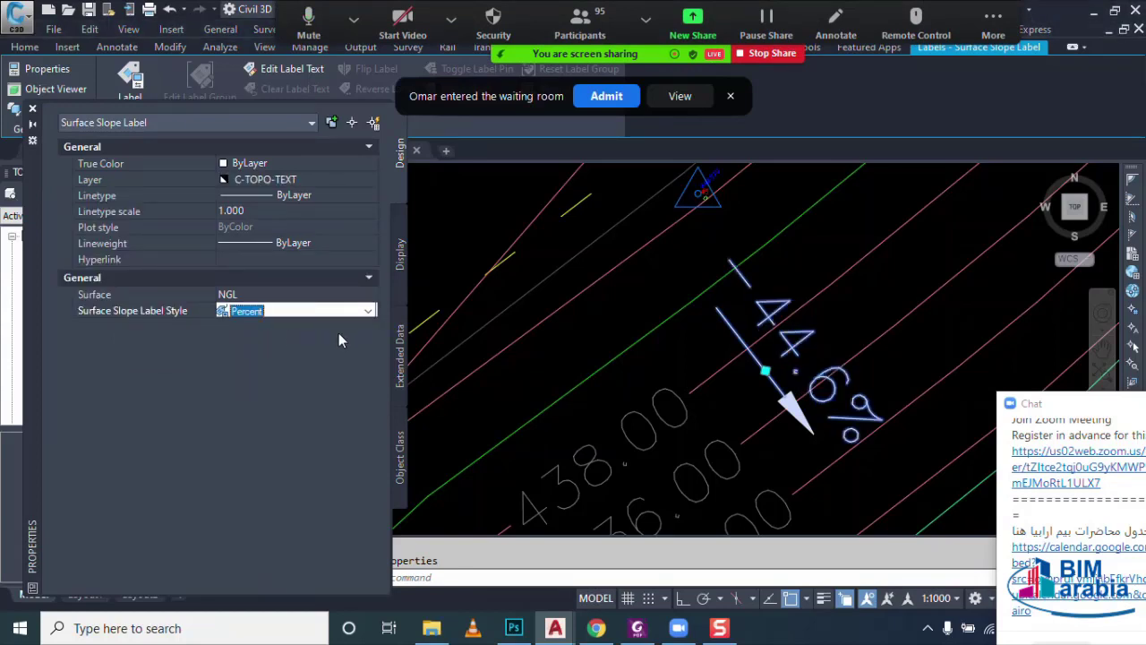
{"action": "middle_click_drag", "start_coordinate": [807, 382], "coordinate": [767, 391]}
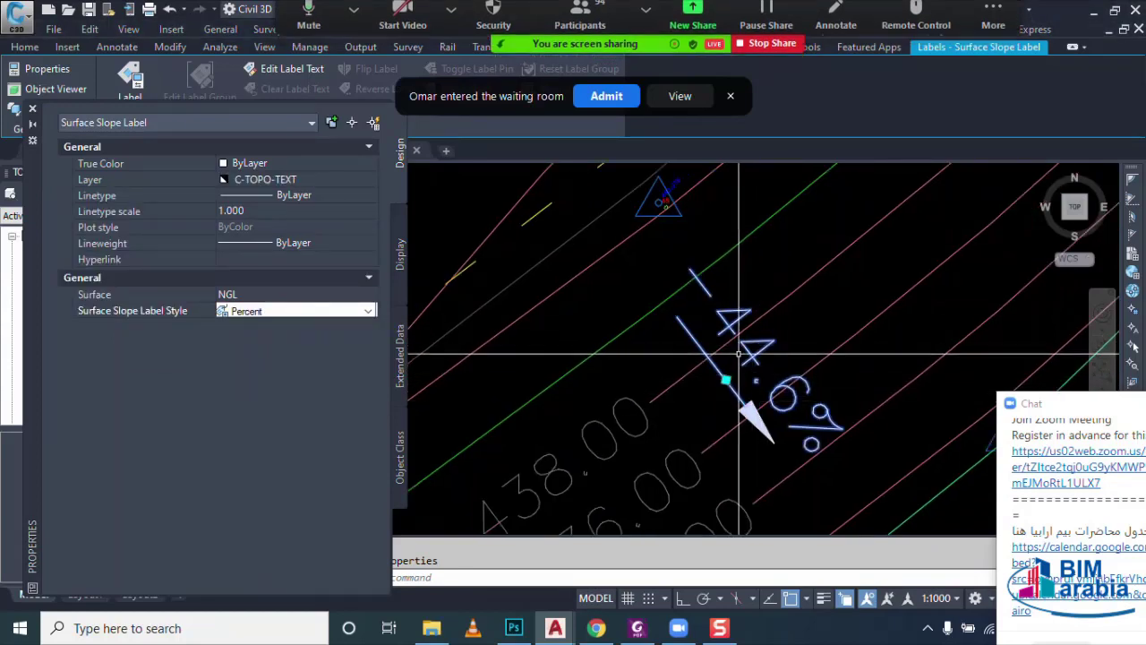
{"action": "key", "text": "Escape"}
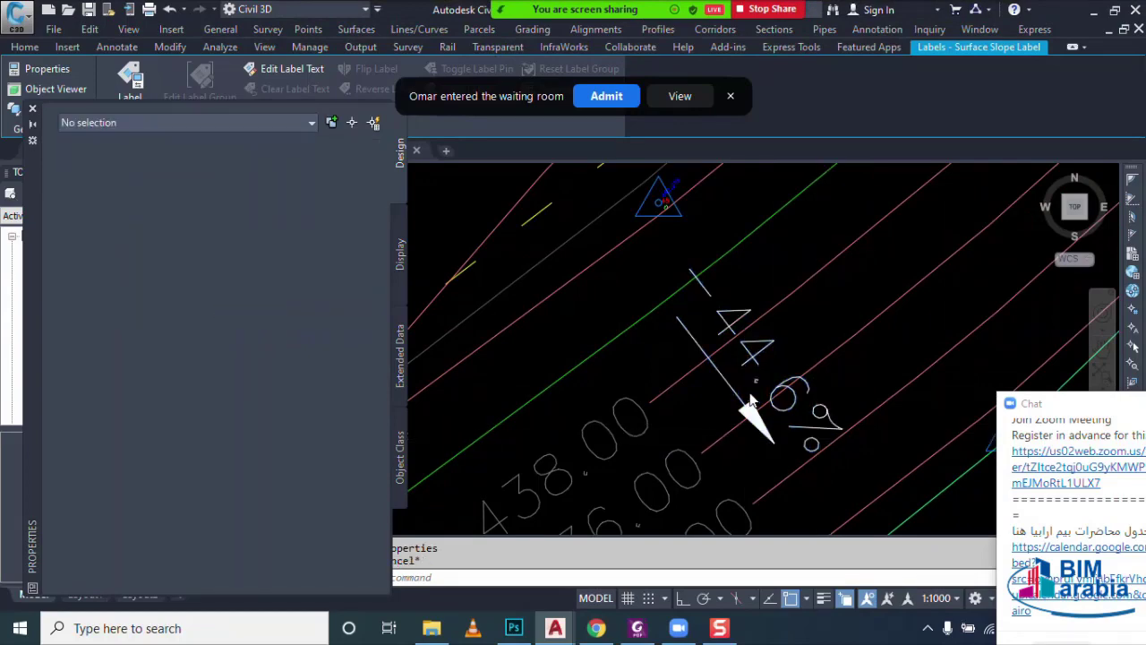
{"action": "scroll", "coordinate": [749, 391], "scroll_direction": "down", "scroll_amount": 2}
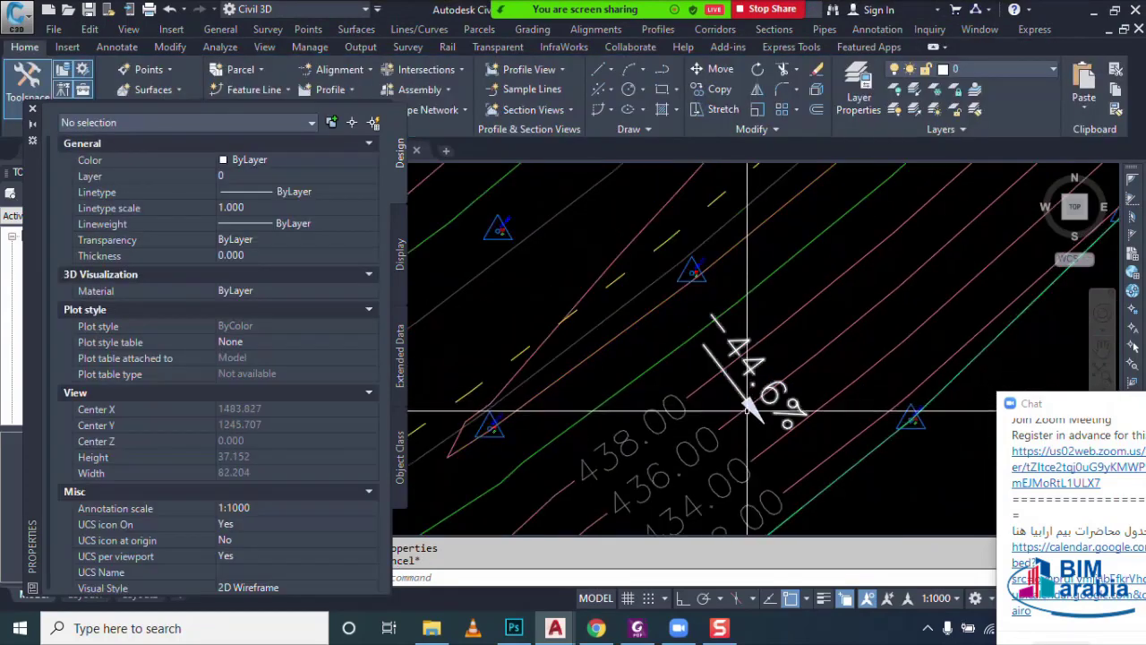
{"action": "scroll", "coordinate": [726, 501], "scroll_direction": "down", "scroll_amount": 3}
{"action": "middle_click_drag", "start_coordinate": [743, 451], "coordinate": [723, 409]}
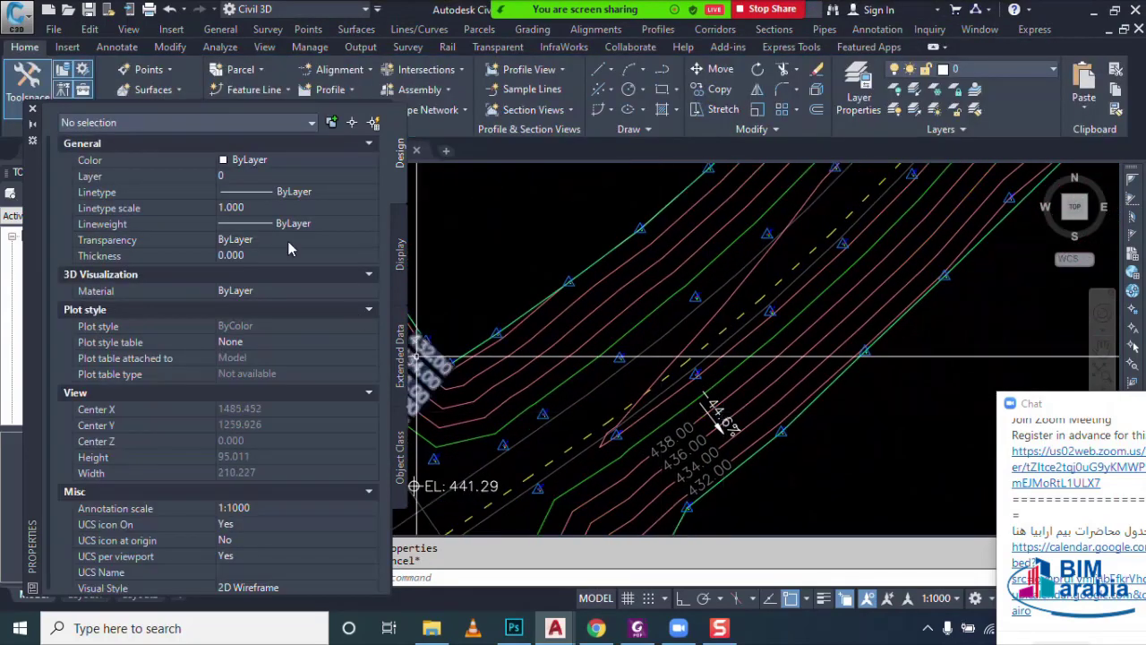
{"action": "left_click", "coordinate": [32, 110]}
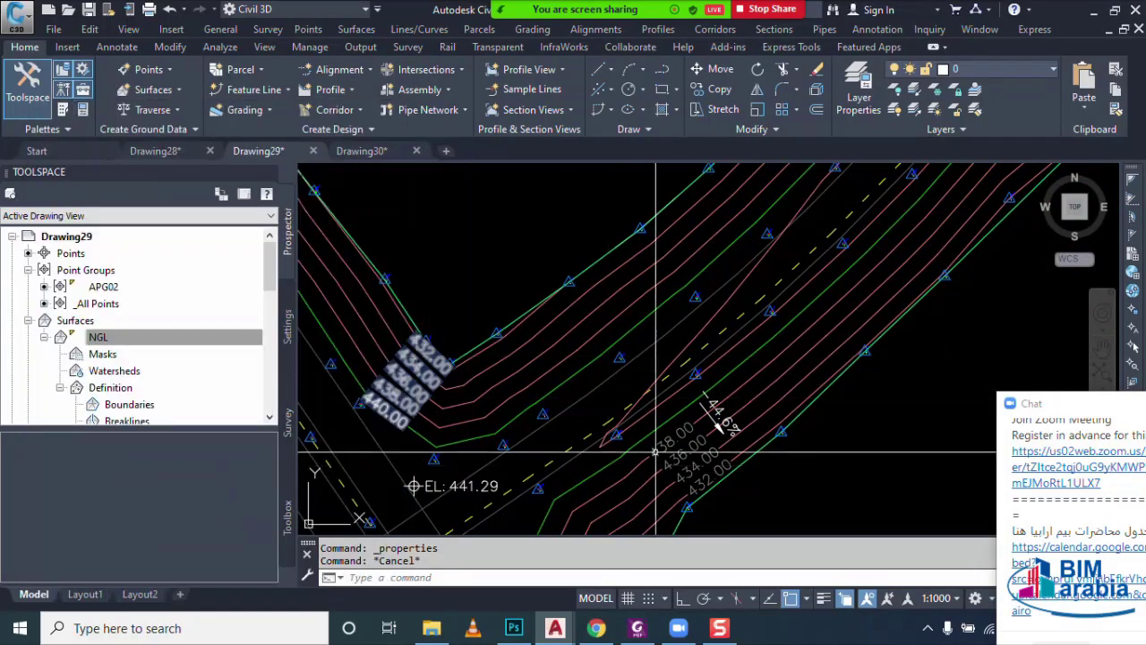
- Add a two-point slope label on the NGL surface contours
{"action": "left_click", "coordinate": [747, 453]}
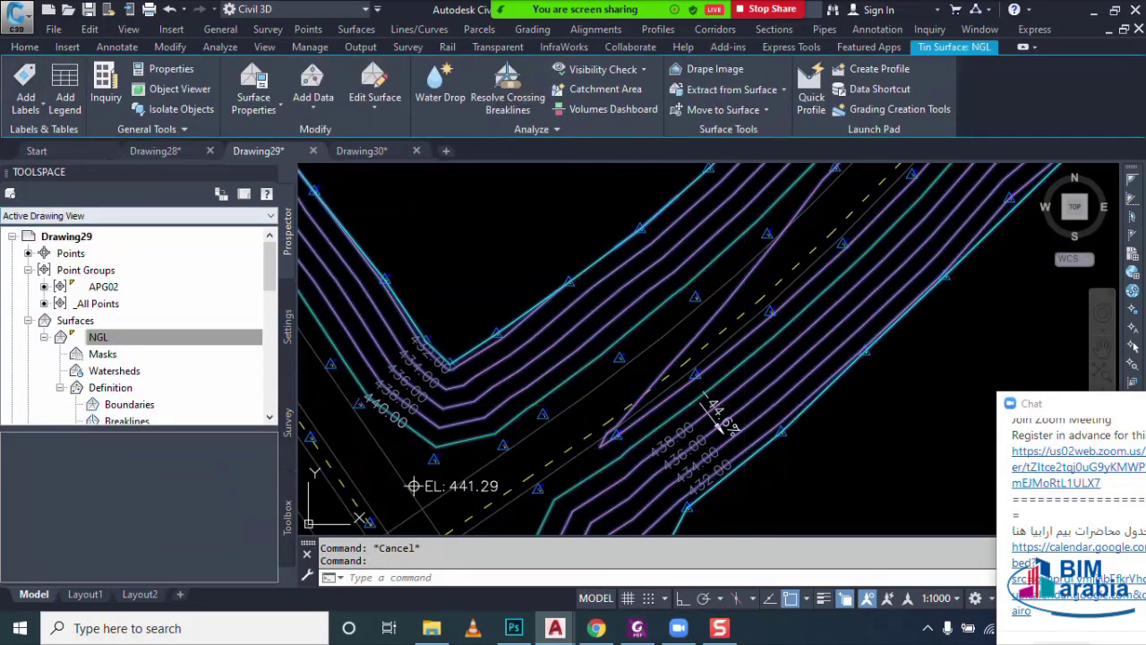
{"action": "left_click", "coordinate": [32, 108]}
{"action": "left_click", "coordinate": [56, 186]}
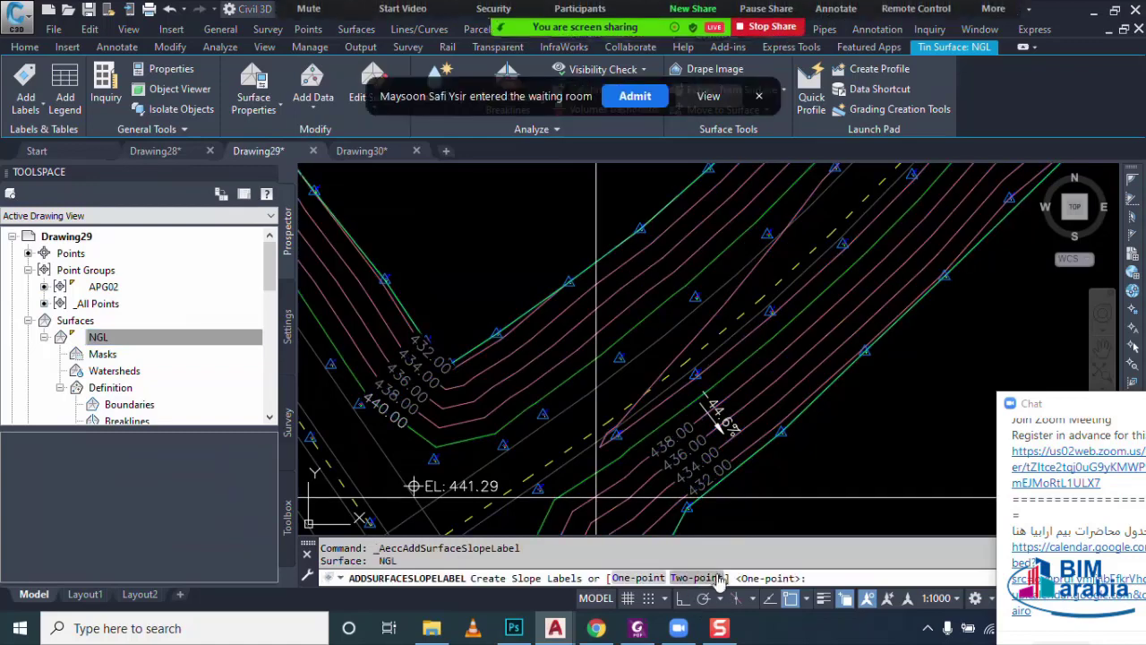
{"action": "scroll", "coordinate": [759, 417], "scroll_direction": "up", "scroll_amount": 3}
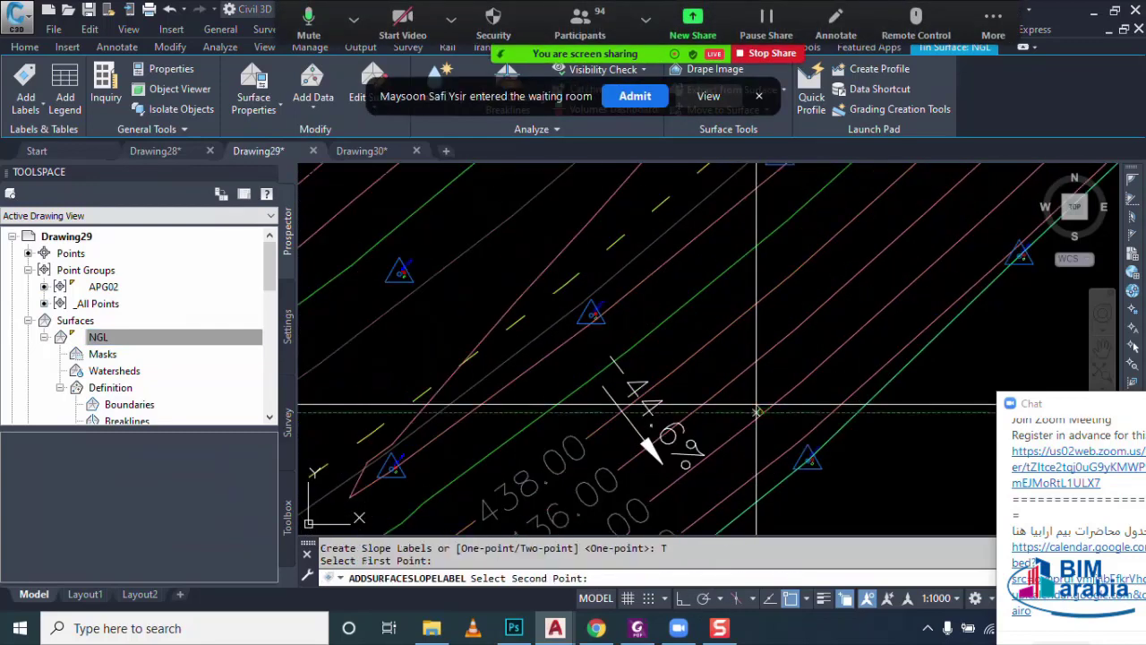
{"action": "key", "text": "Escape"}
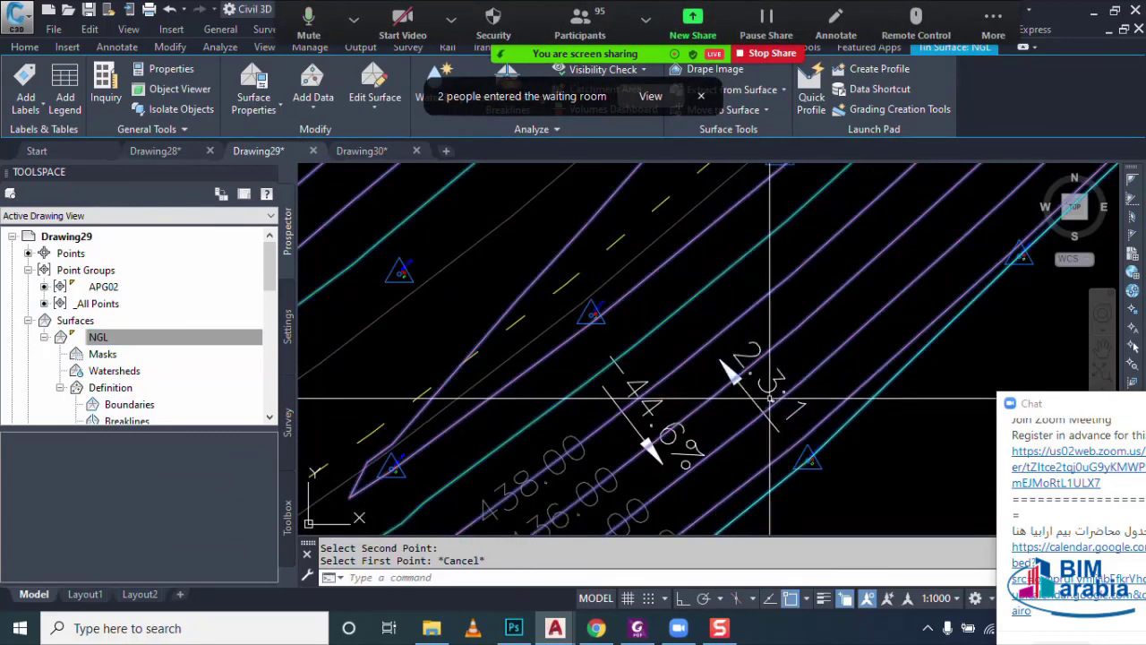
{"action": "key", "text": "Escape"}
{"action": "type", "text": "MA"}
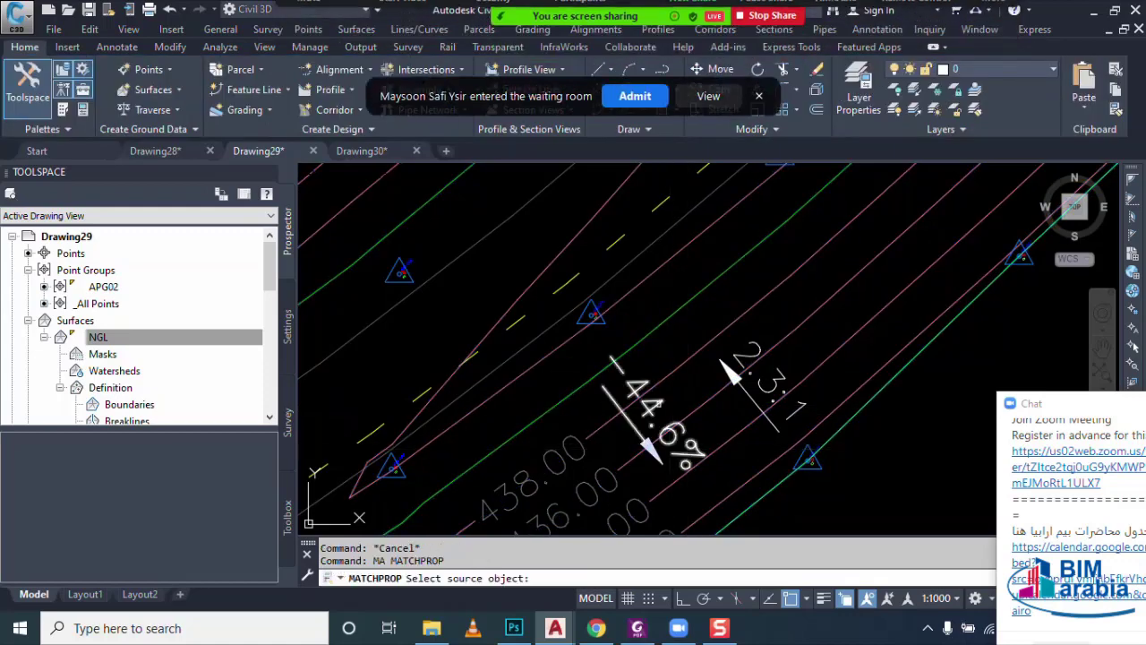
- Match properties from the 44.6% label so the new slope label reads 44.2% instead of 2.3:1
{"action": "left_click", "coordinate": [682, 426]}
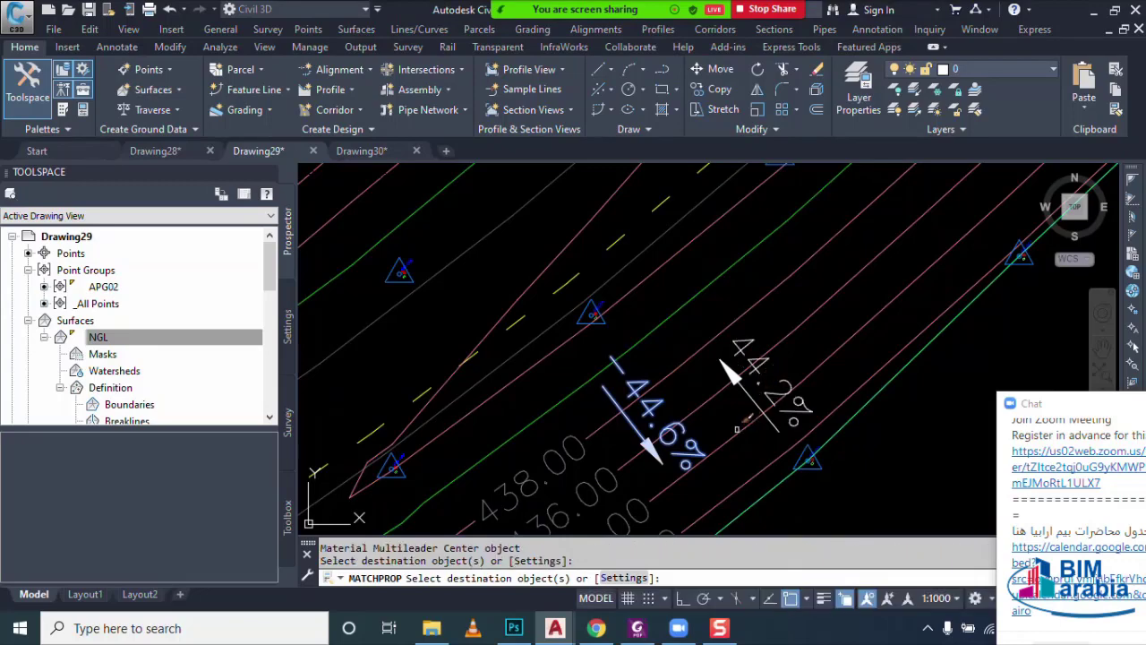
{"action": "key", "text": "Escape"}
{"action": "middle_click_drag", "start_coordinate": [666, 408], "coordinate": [718, 358]}
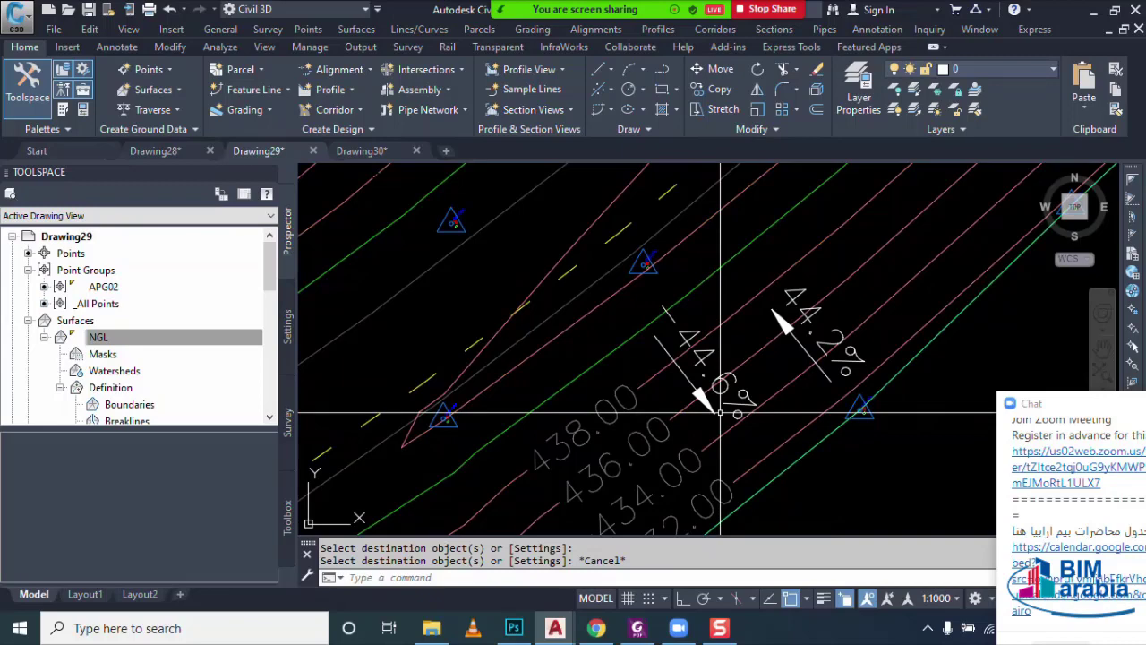
{"action": "scroll", "coordinate": [719, 413], "scroll_direction": "down", "scroll_amount": 3}
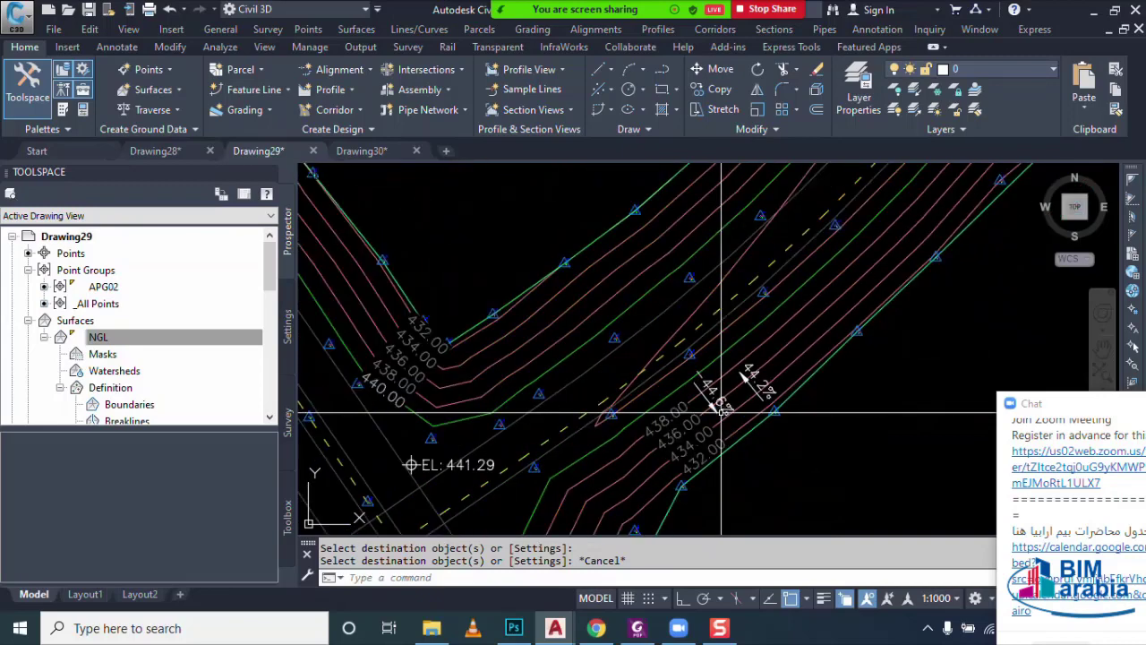
{"action": "scroll", "coordinate": [717, 403], "scroll_direction": "down", "scroll_amount": 3}
{"action": "scroll", "coordinate": [714, 394], "scroll_direction": "down", "scroll_amount": 3}
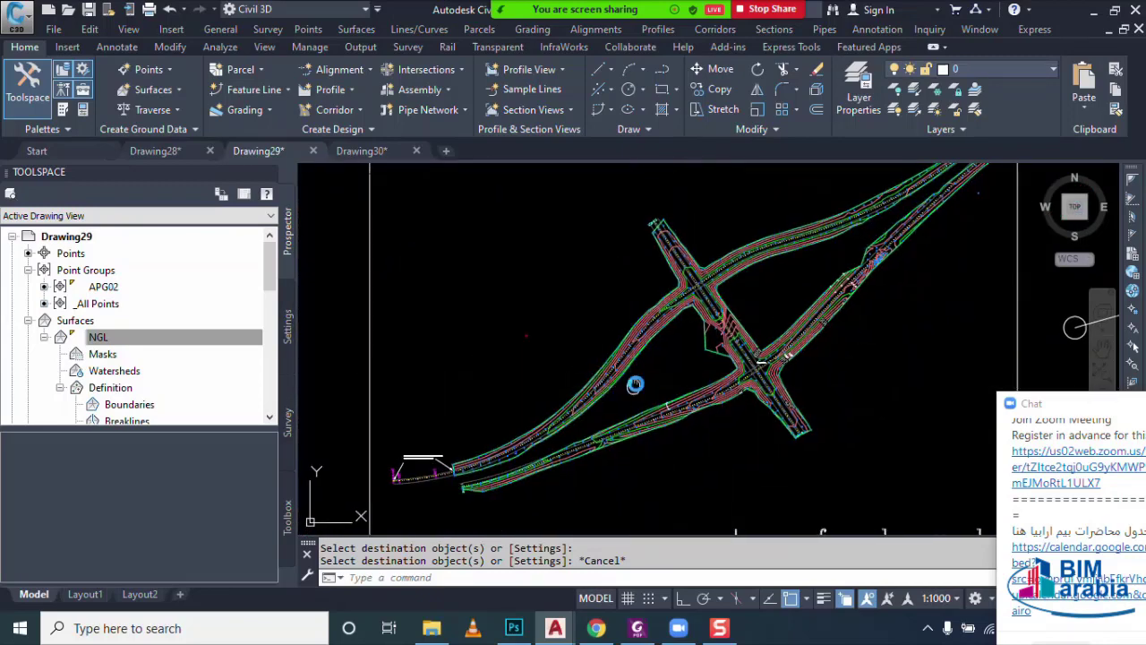
{"action": "middle_click_drag", "start_coordinate": [715, 380], "coordinate": [784, 358]}
{"action": "key", "text": "Escape"}
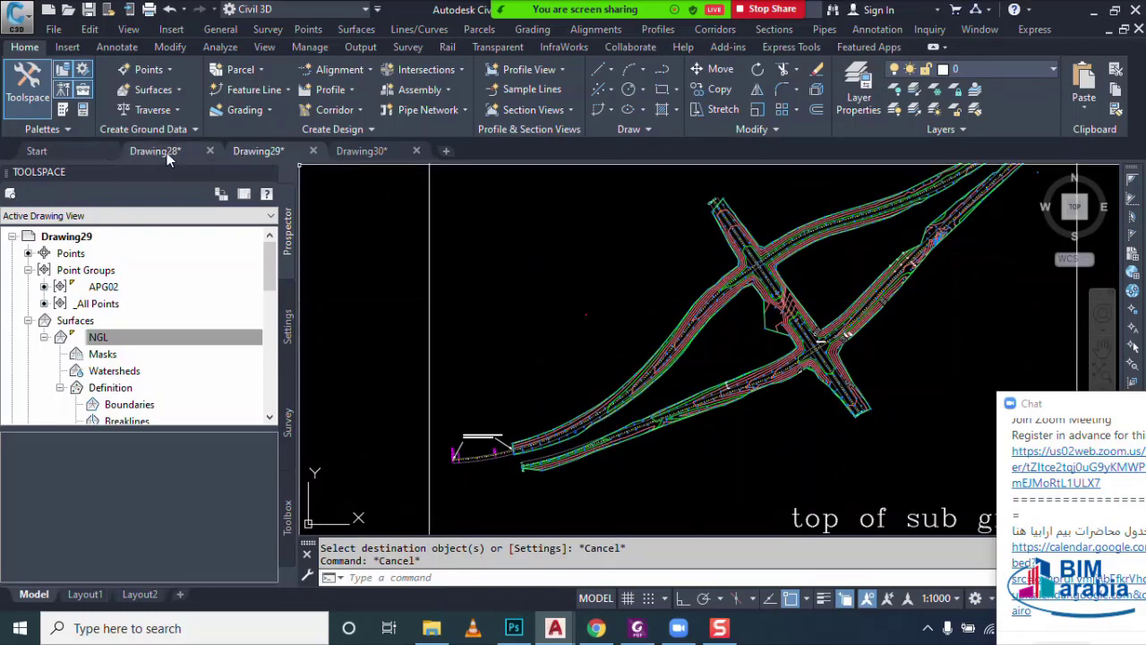
- In Drawing28, create an empty TIN surface named NGL from the Prospector Surfaces node
{"action": "left_click", "coordinate": [167, 154]}
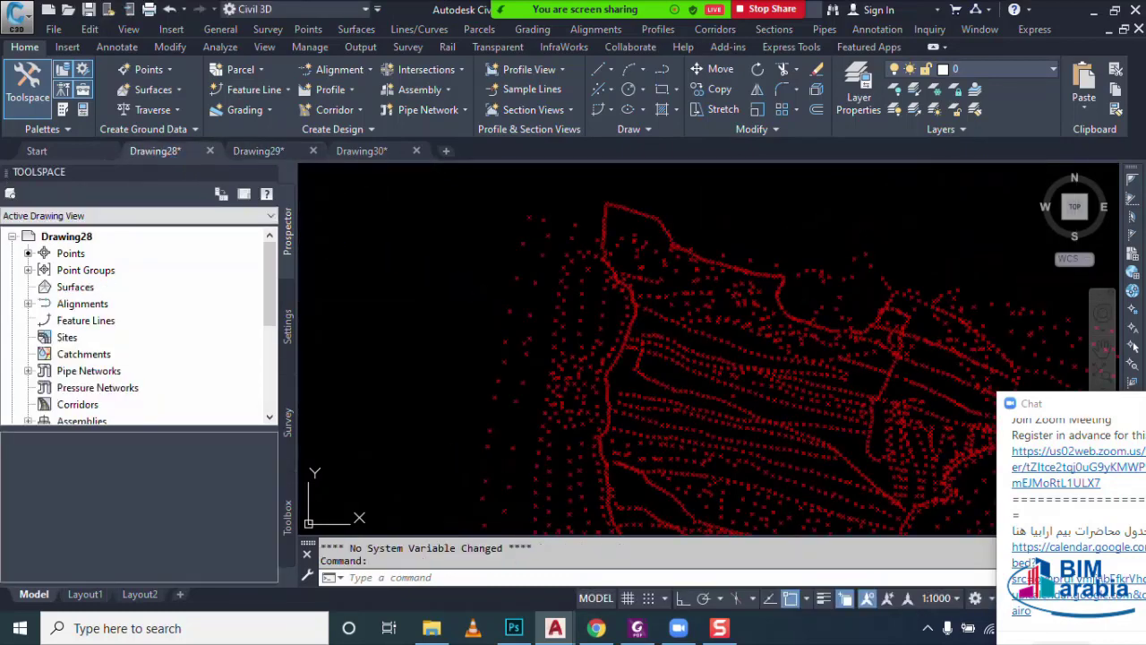
{"action": "scroll", "coordinate": [538, 349], "scroll_direction": "down", "scroll_amount": 3}
{"action": "scroll", "coordinate": [545, 373], "scroll_direction": "down", "scroll_amount": 3}
{"action": "scroll", "coordinate": [594, 327], "scroll_direction": "down", "scroll_amount": 2}
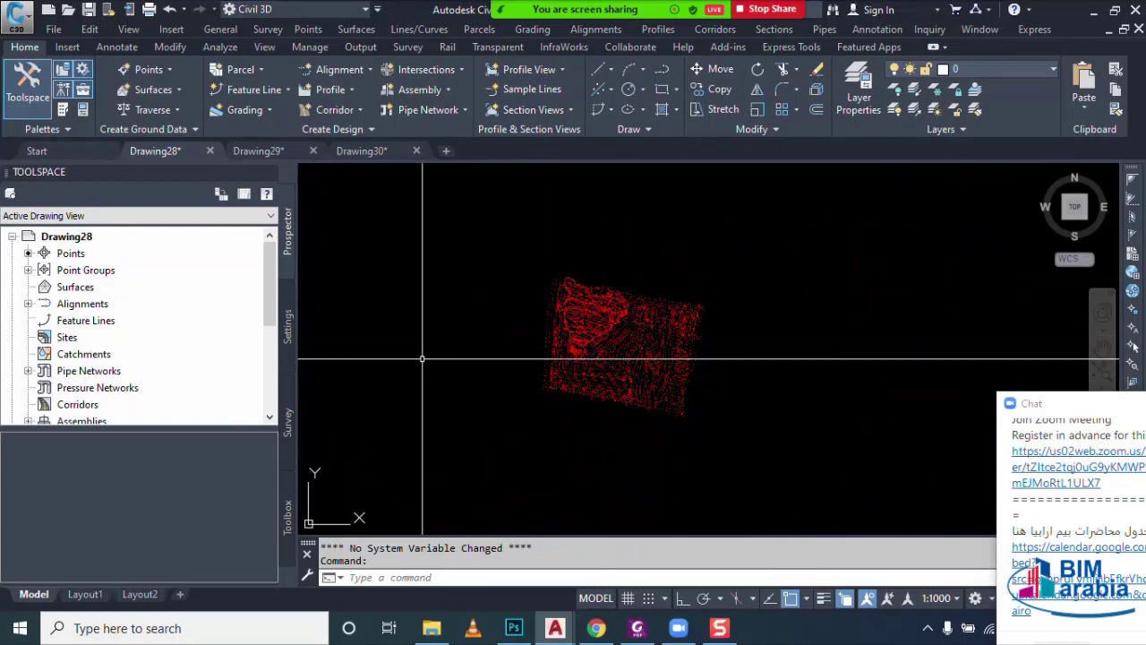
{"action": "right_click", "coordinate": [97, 291]}
{"action": "left_click", "coordinate": [252, 300]}
{"action": "type", "text": "NGL"}
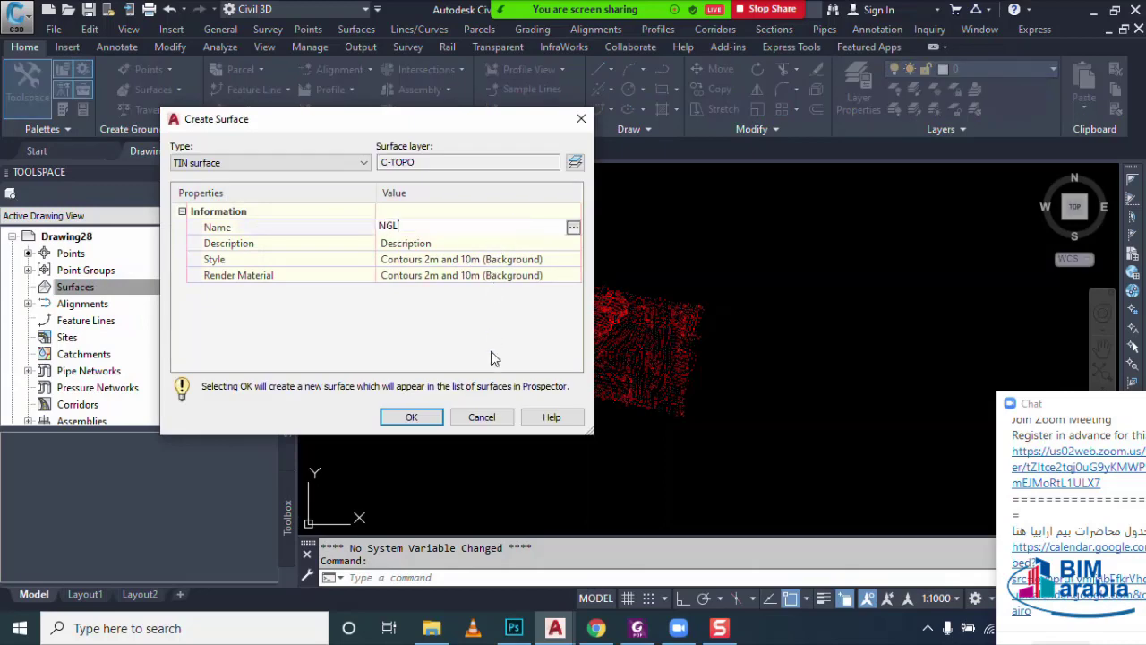
{"action": "left_click", "coordinate": [408, 418]}
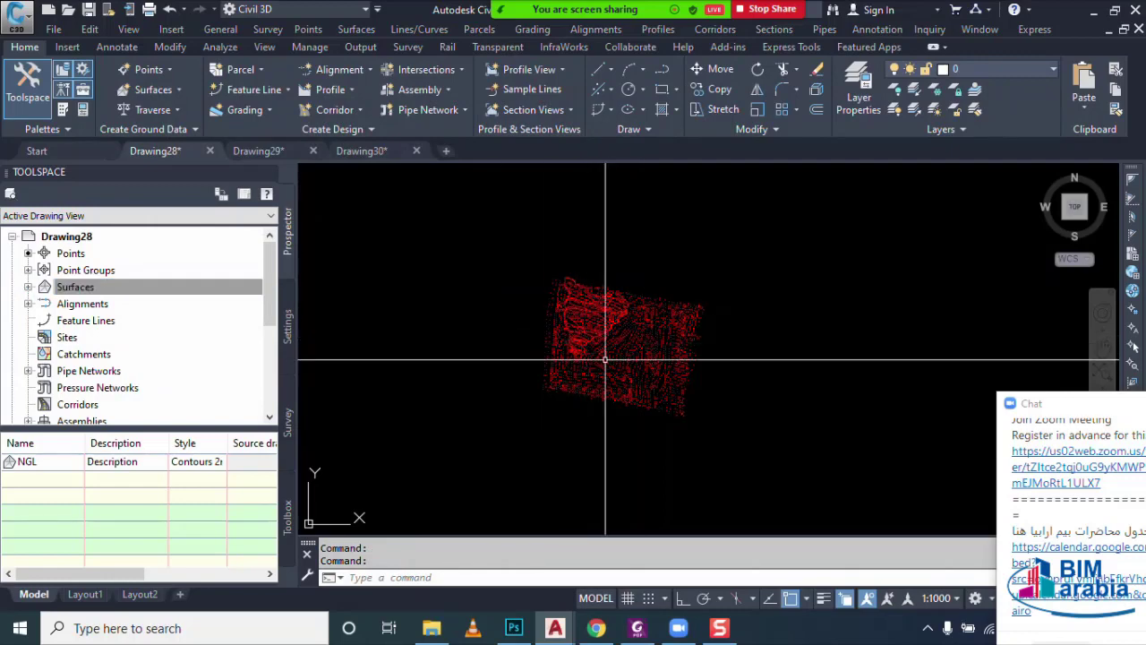
{"action": "scroll", "coordinate": [537, 299], "scroll_direction": "up", "scroll_amount": 2}
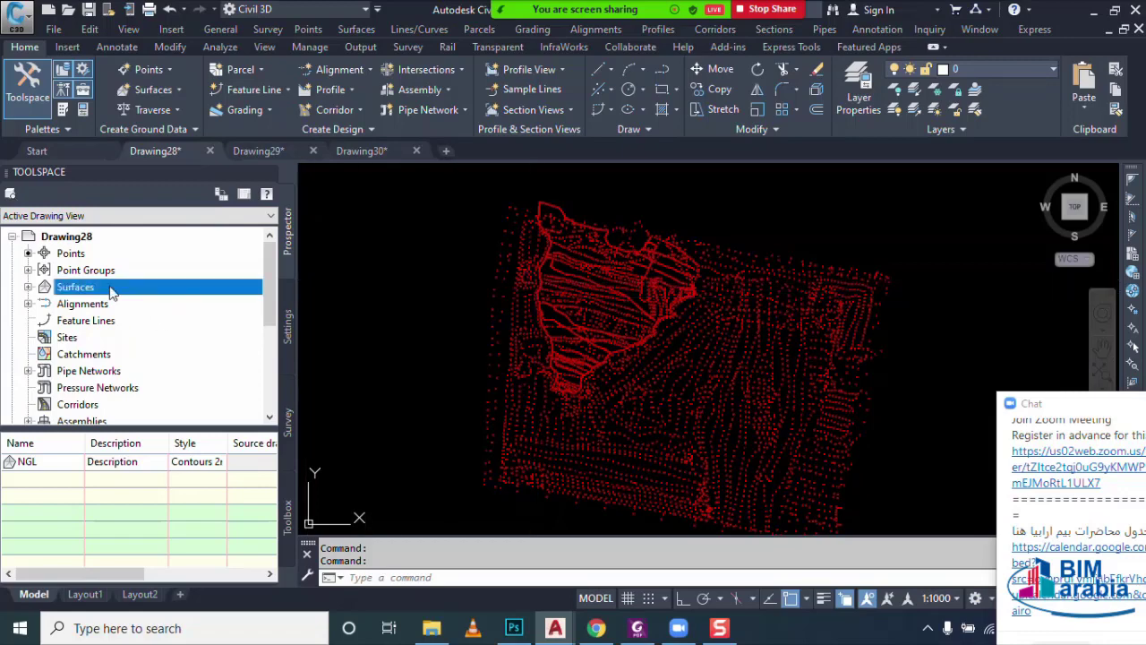
- Create a point group named NGL with STA point style and label style <none>
{"action": "left_click", "coordinate": [65, 270]}
{"action": "left_click", "coordinate": [28, 269]}
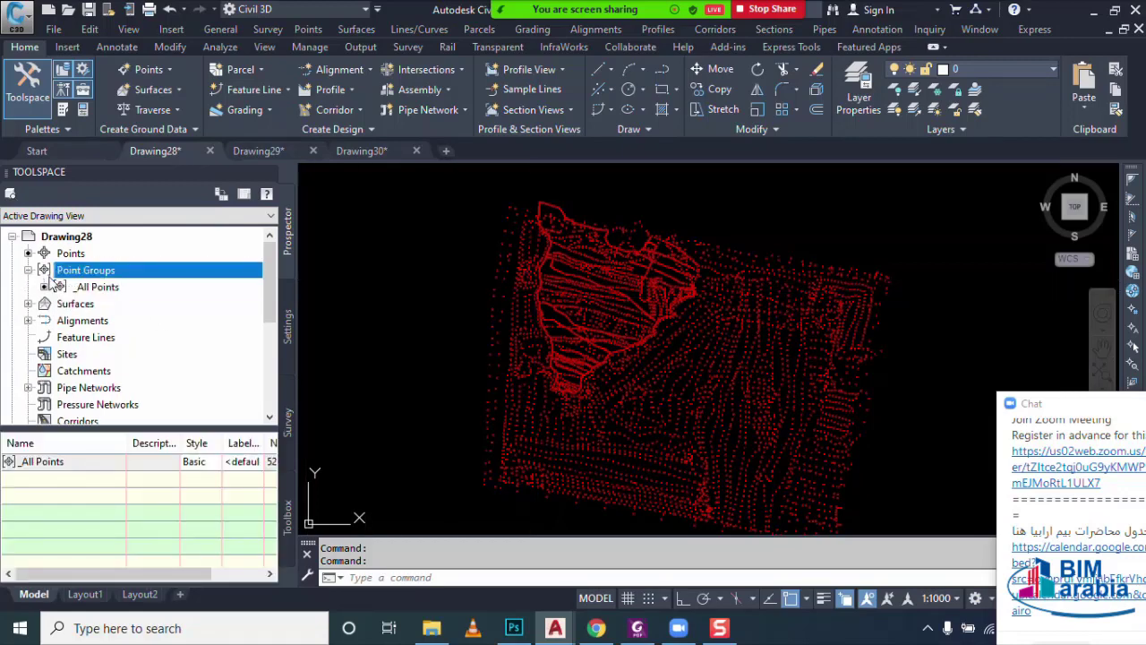
{"action": "right_click", "coordinate": [92, 274]}
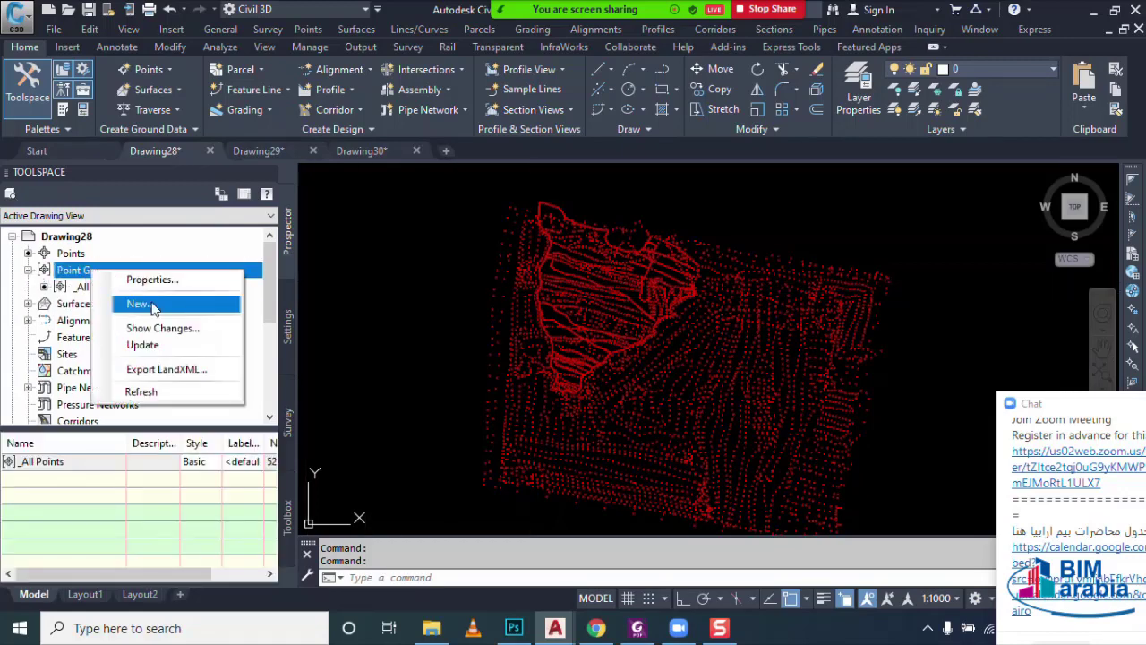
{"action": "left_click", "coordinate": [145, 304]}
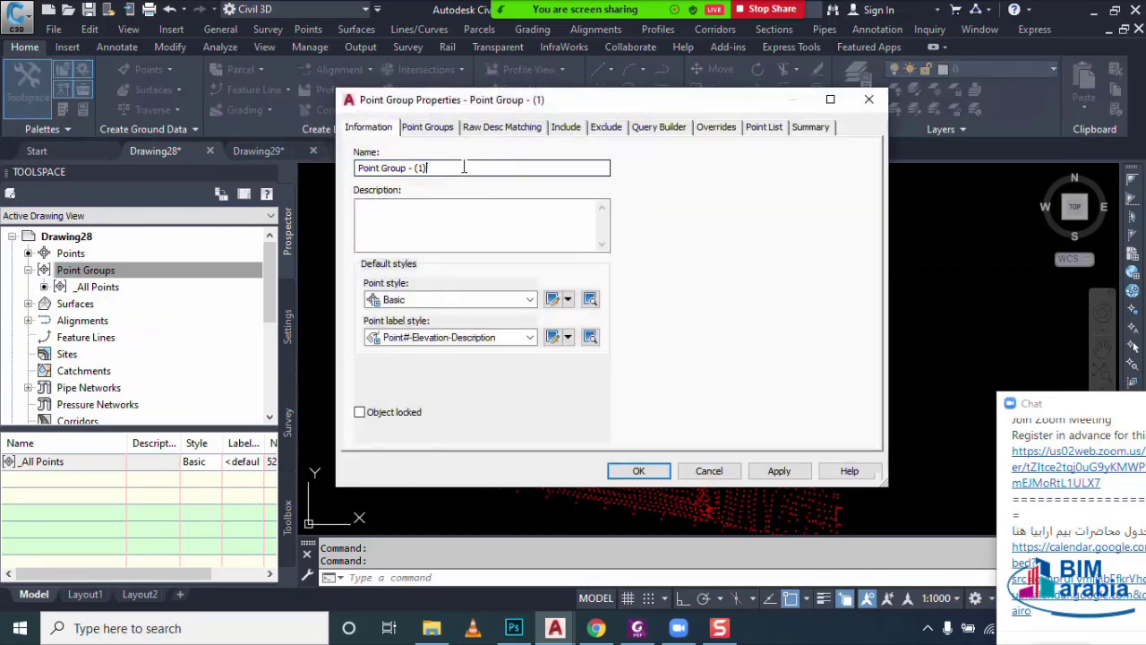
{"action": "type", "text": "NGL"}
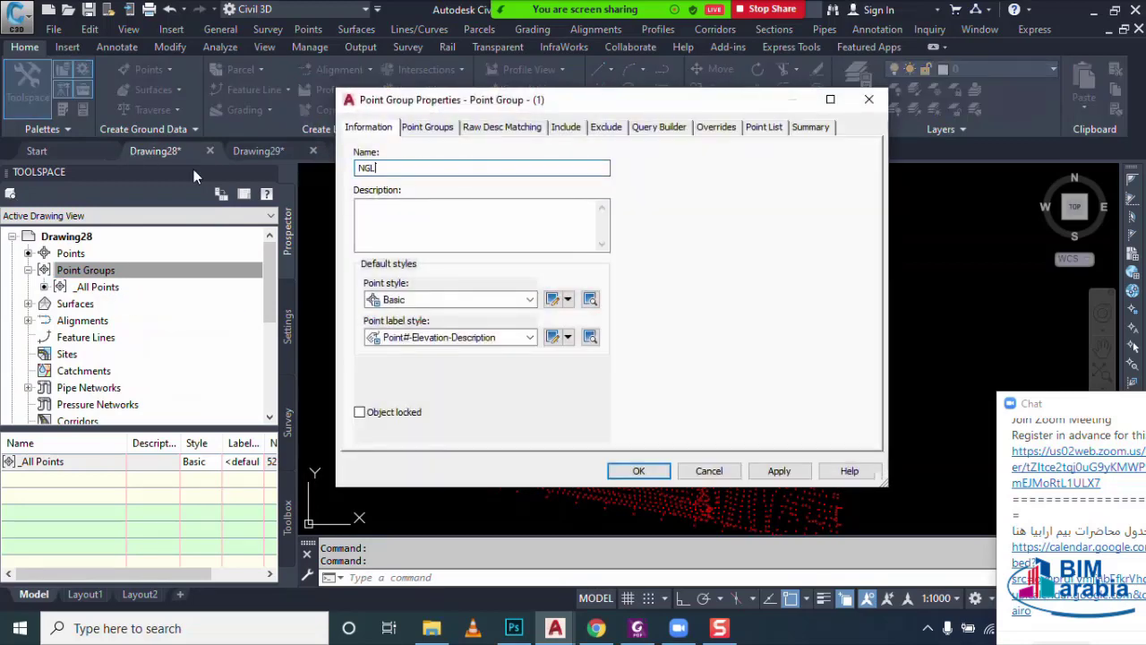
{"action": "left_click", "coordinate": [414, 296]}
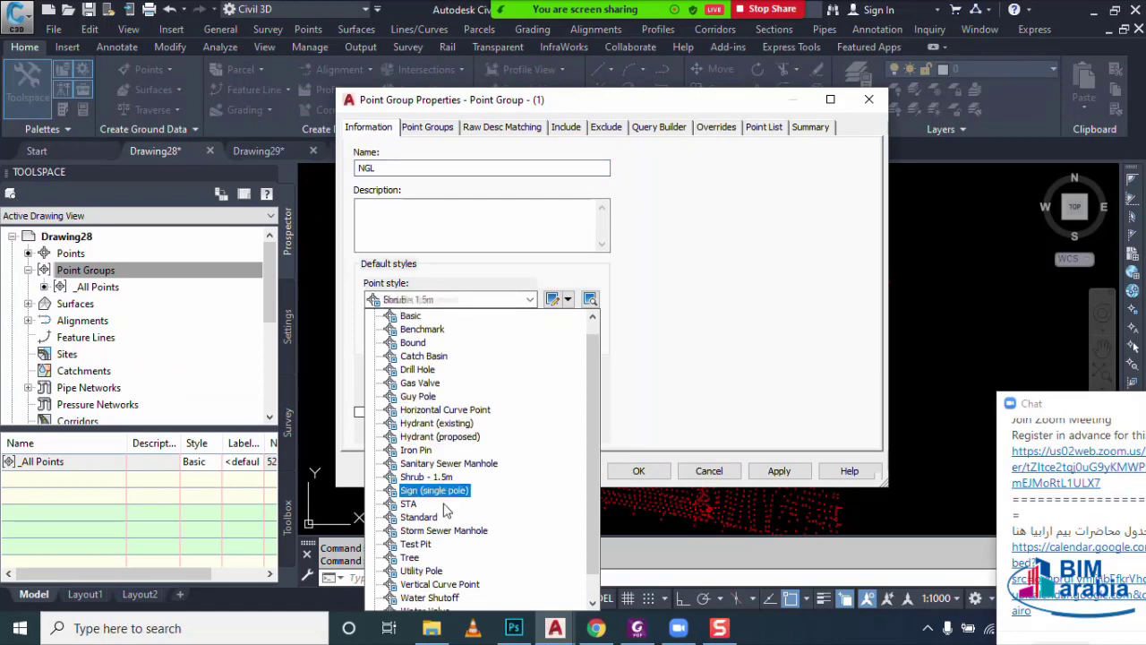
{"action": "left_click", "coordinate": [408, 503]}
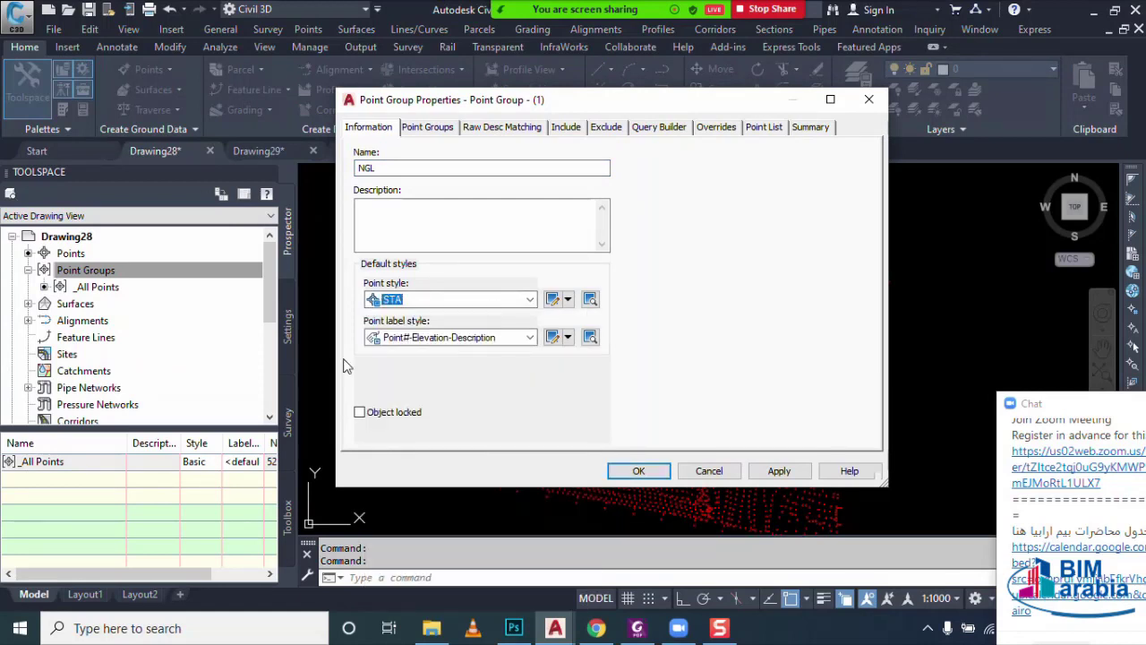
{"action": "left_click", "coordinate": [397, 343]}
{"action": "left_click", "coordinate": [412, 354]}
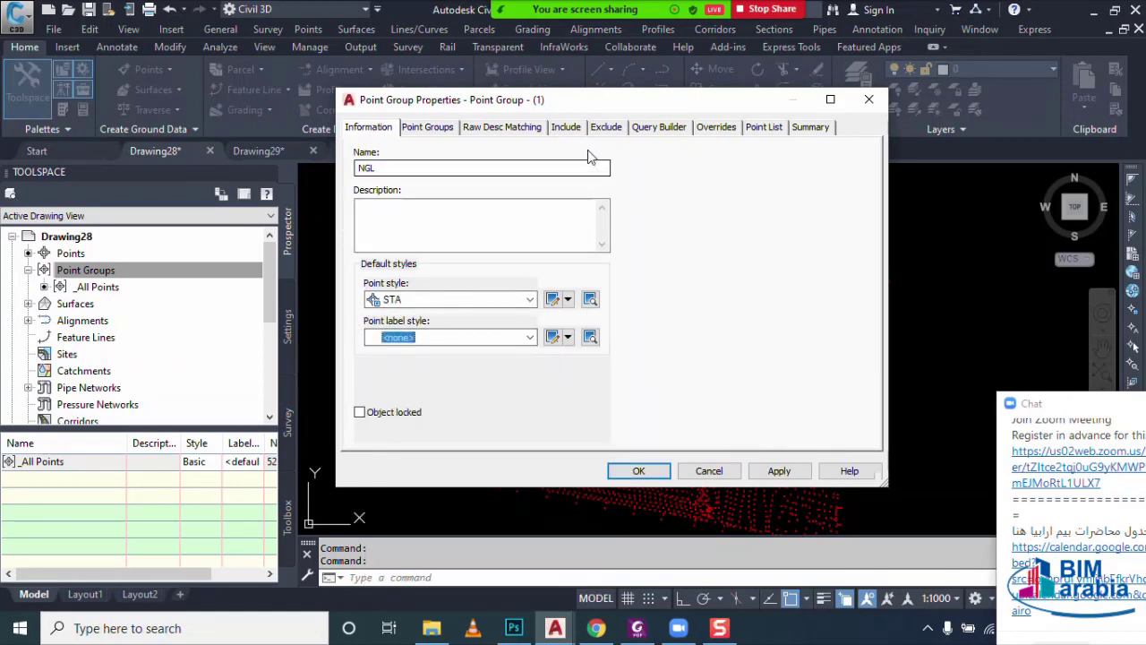
- Include points with raw description NGL* in the group and apply it
{"action": "left_click", "coordinate": [570, 130]}
{"action": "left_click", "coordinate": [462, 277]}
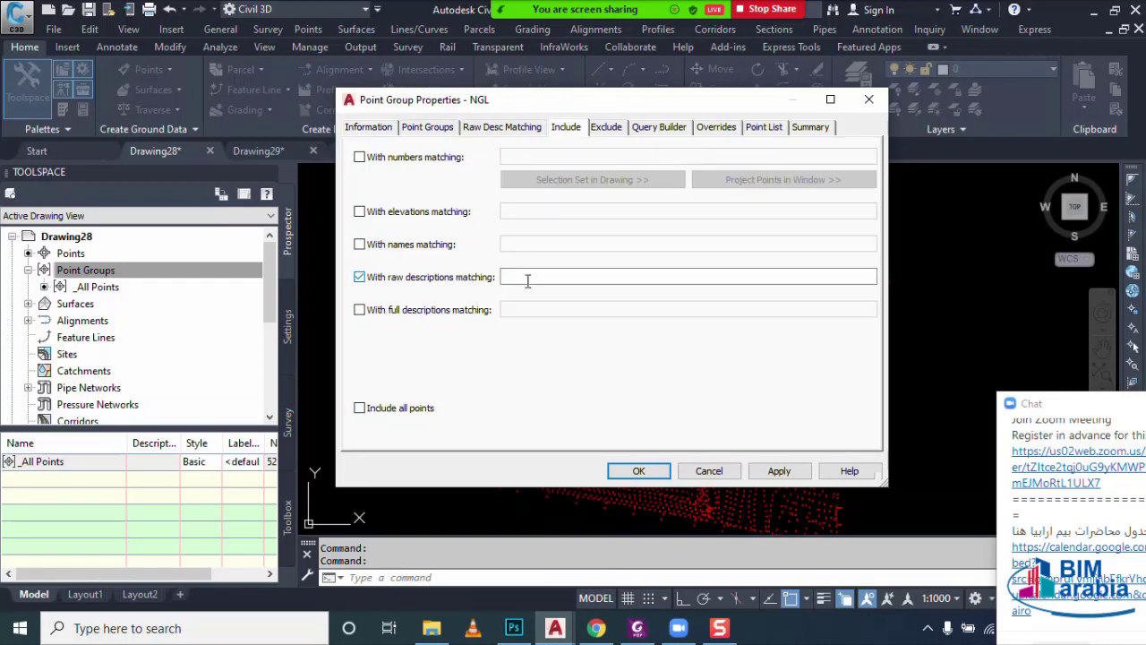
{"action": "left_click", "coordinate": [531, 279]}
{"action": "type", "text": "NGL*"}
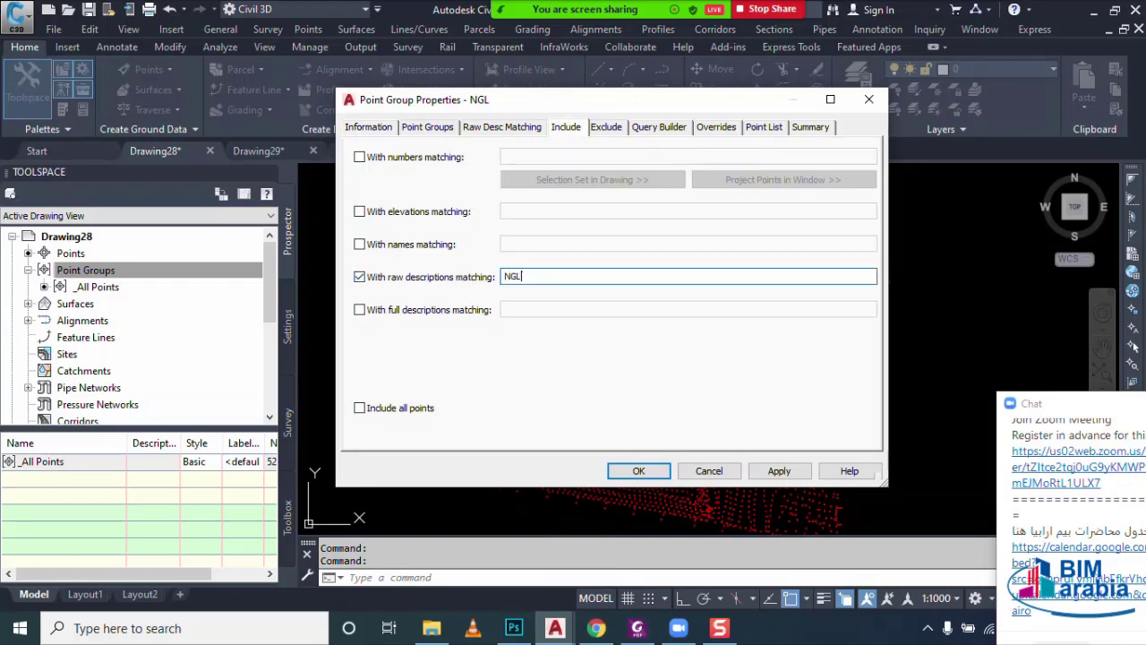
{"action": "left_click", "coordinate": [794, 470]}
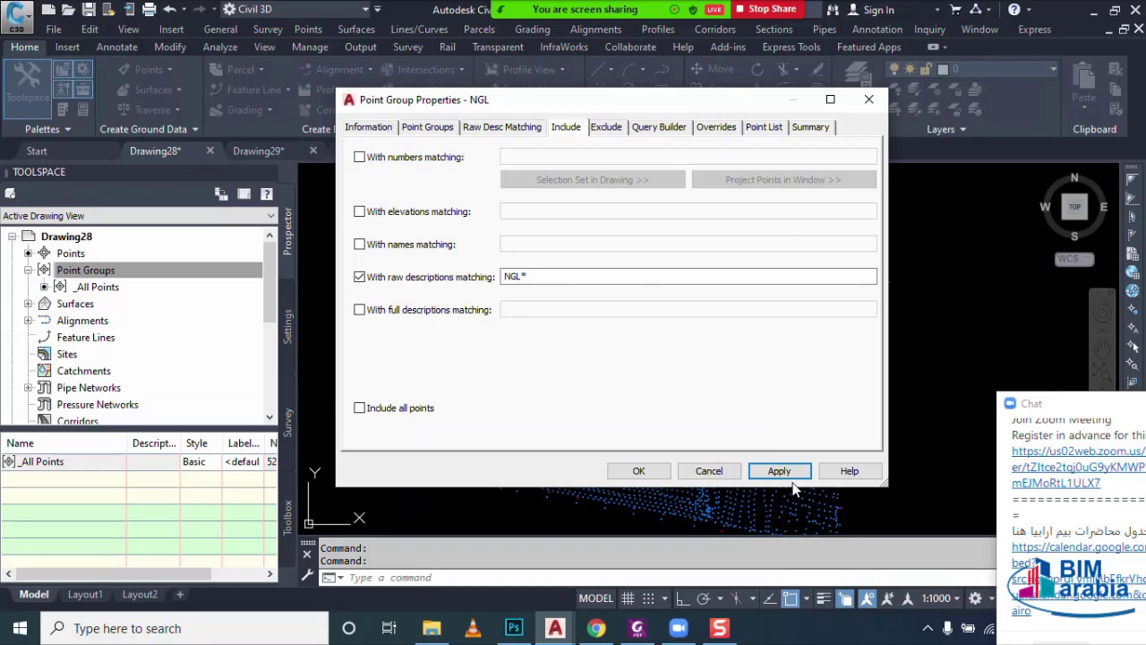
- Apply the NGL* raw-description filter, review the matched points, and create the NGL point group
{"action": "left_click", "coordinate": [777, 471]}
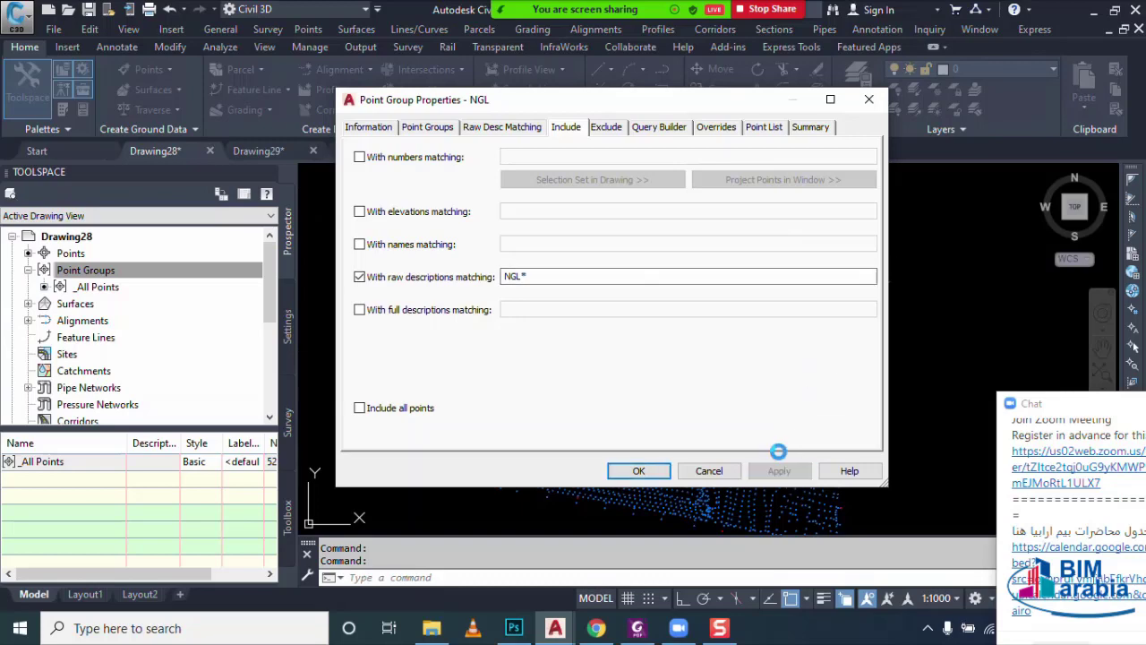
{"action": "left_click", "coordinate": [768, 129]}
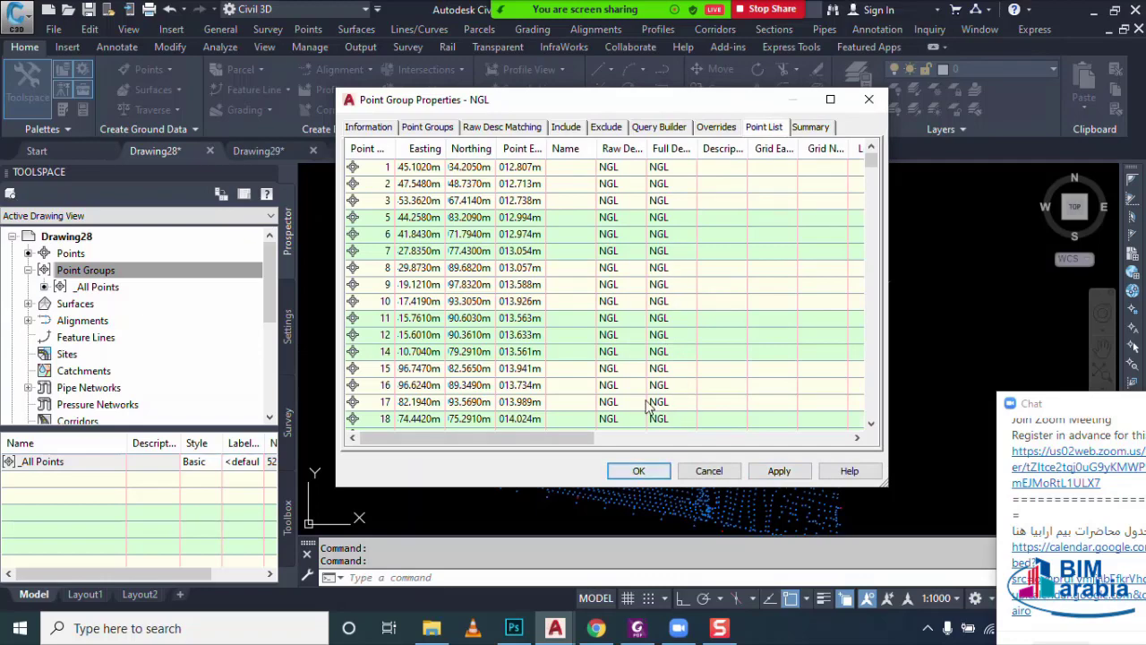
{"action": "scroll", "coordinate": [649, 407], "scroll_direction": "down", "scroll_amount": 6}
{"action": "scroll", "coordinate": [649, 407], "scroll_direction": "down", "scroll_amount": 7}
{"action": "scroll", "coordinate": [644, 416], "scroll_direction": "down", "scroll_amount": 7}
{"action": "scroll", "coordinate": [645, 426], "scroll_direction": "down", "scroll_amount": 7}
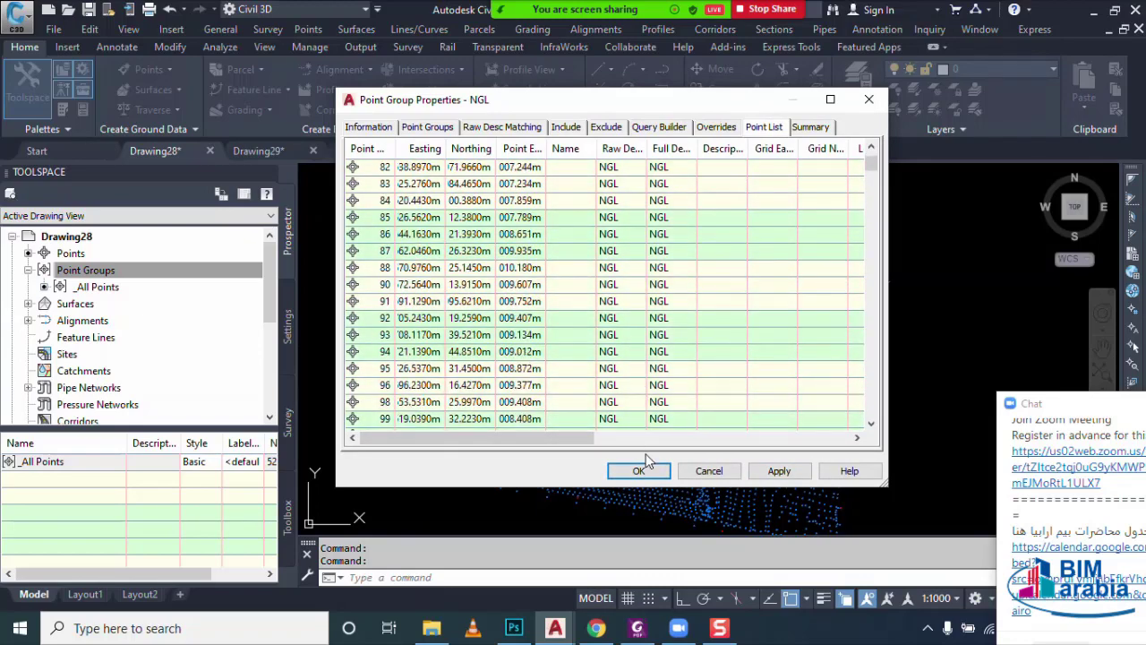
{"action": "left_click", "coordinate": [644, 470]}
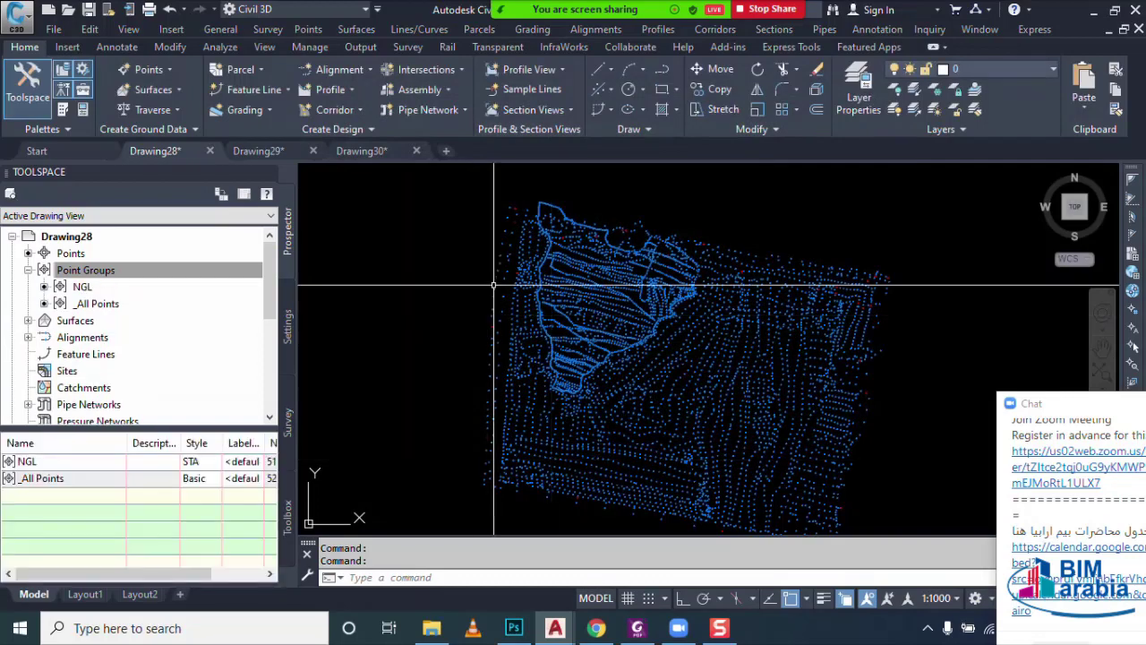
- Expand Surfaces > NGL > Definition in Prospector
{"action": "left_click", "coordinate": [85, 270]}
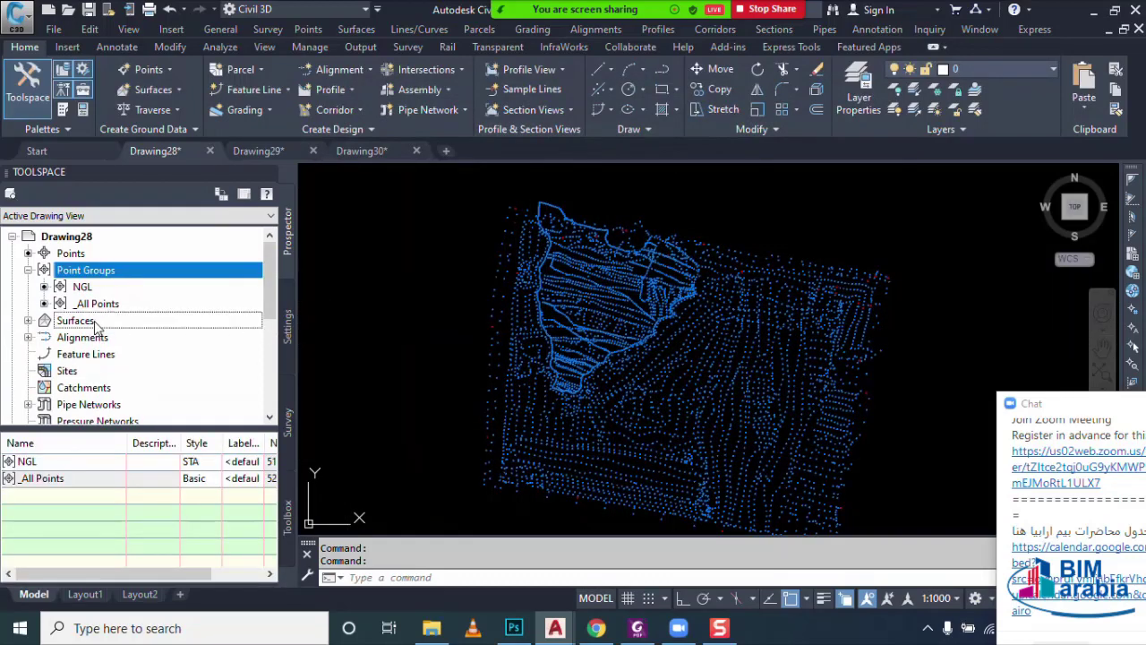
{"action": "left_click", "coordinate": [90, 322]}
{"action": "left_click", "coordinate": [28, 321]}
{"action": "left_click", "coordinate": [61, 339]}
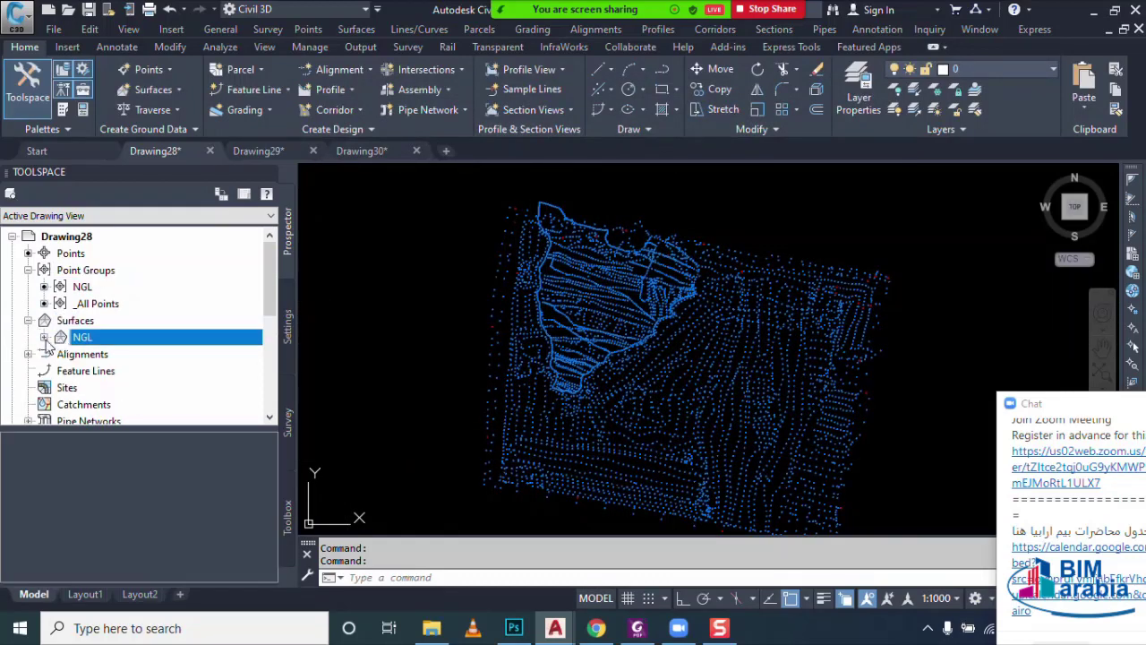
{"action": "left_click", "coordinate": [44, 337]}
{"action": "left_click", "coordinate": [60, 388]}
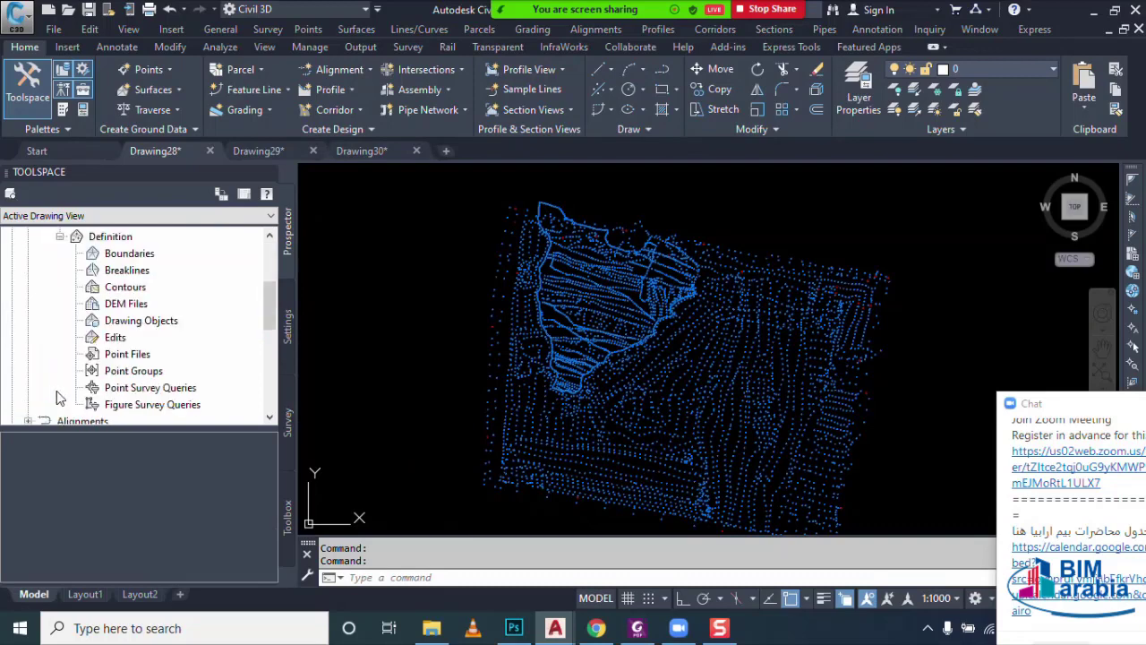
- Add the NGL point group to the NGL surface definition, then select the surface in the drawing
{"action": "left_click", "coordinate": [143, 370]}
{"action": "right_click", "coordinate": [148, 372]}
{"action": "left_click", "coordinate": [199, 385]}
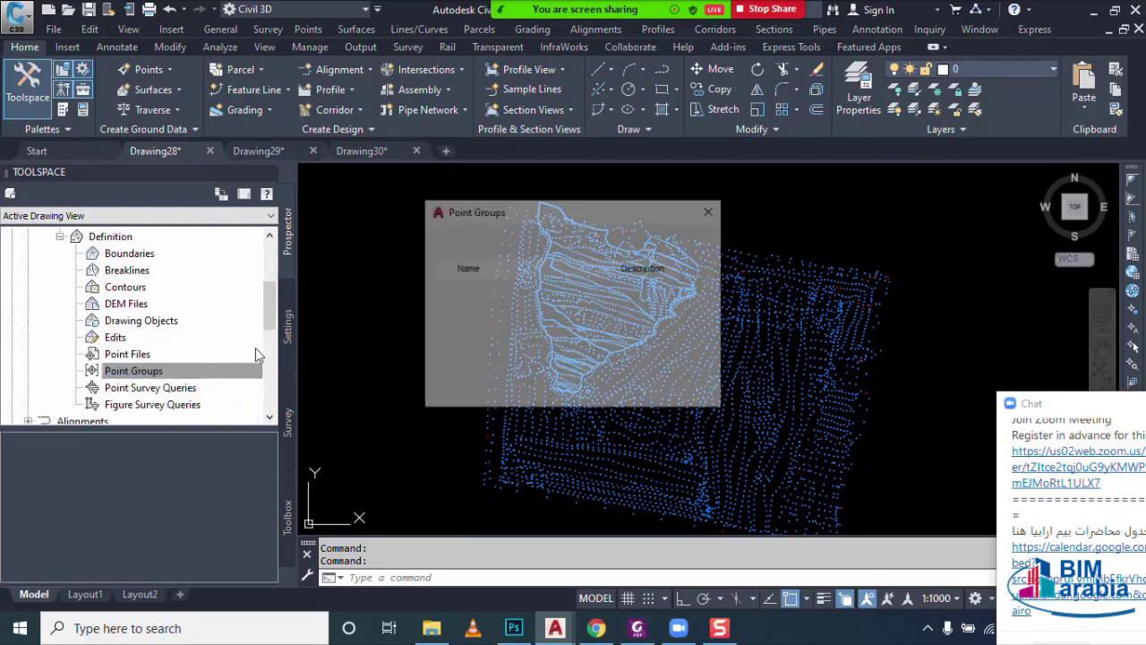
{"action": "left_click", "coordinate": [440, 288]}
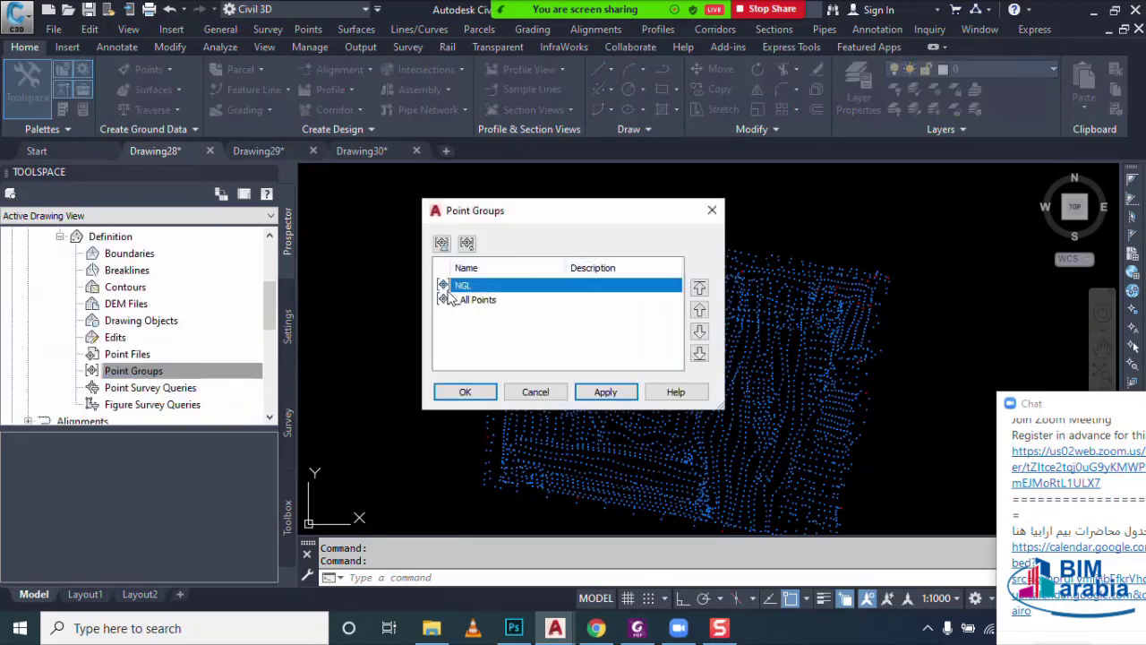
{"action": "left_click", "coordinate": [472, 394]}
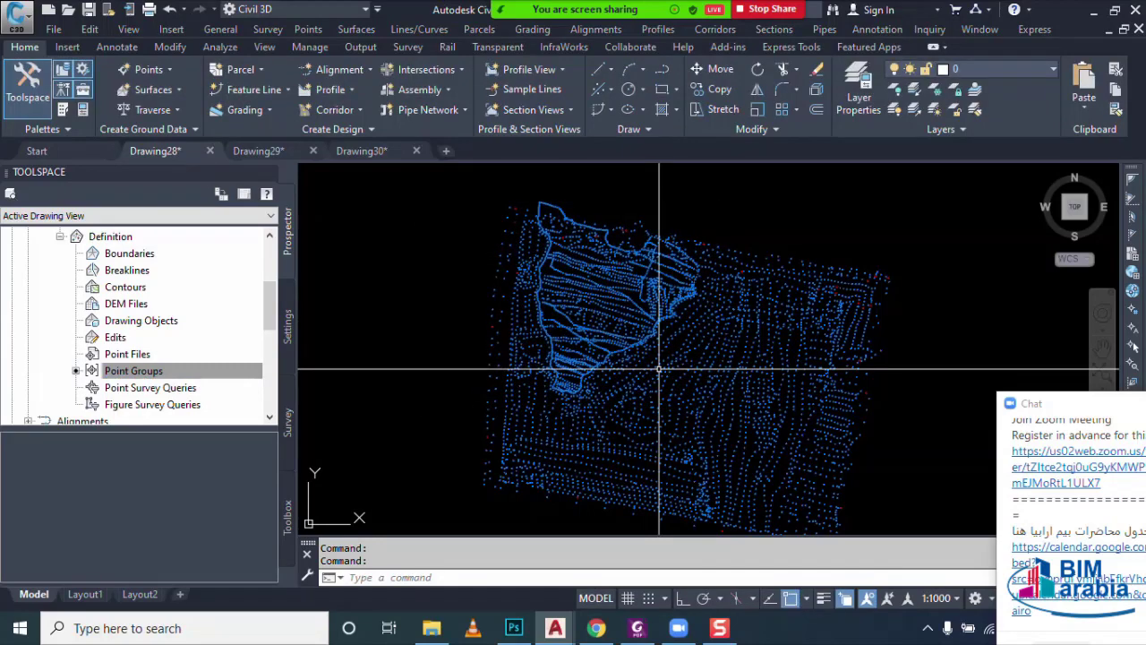
{"action": "scroll", "coordinate": [659, 369], "scroll_direction": "up", "scroll_amount": 2}
{"action": "scroll", "coordinate": [494, 457], "scroll_direction": "up", "scroll_amount": 3}
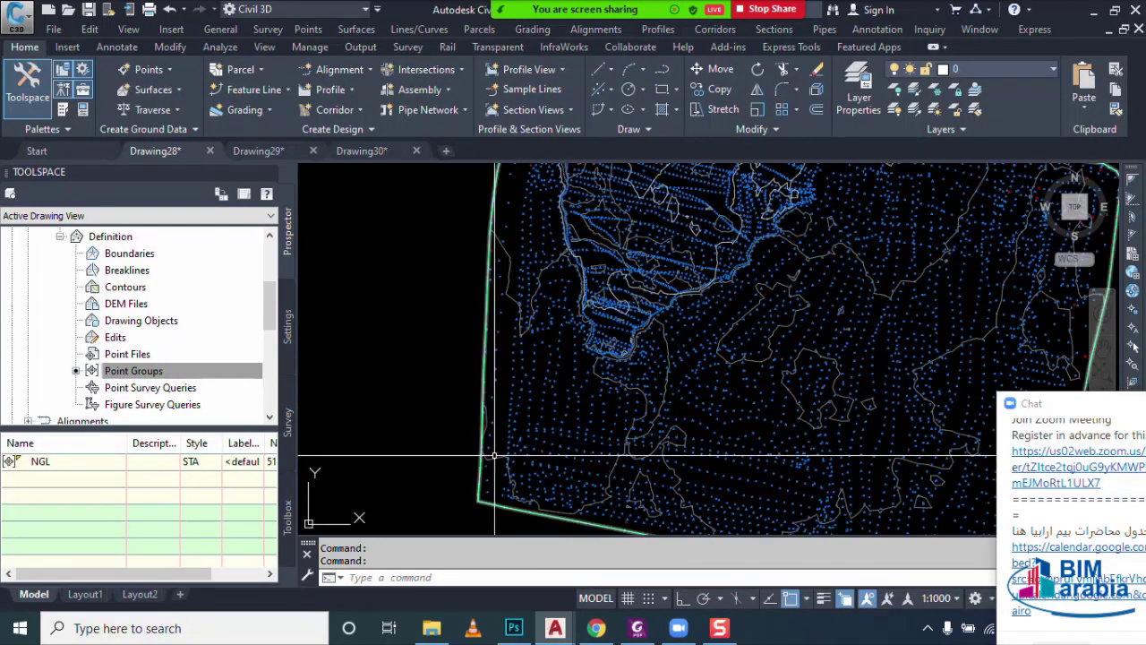
{"action": "left_click", "coordinate": [494, 457]}
{"action": "right_click", "coordinate": [419, 525]}
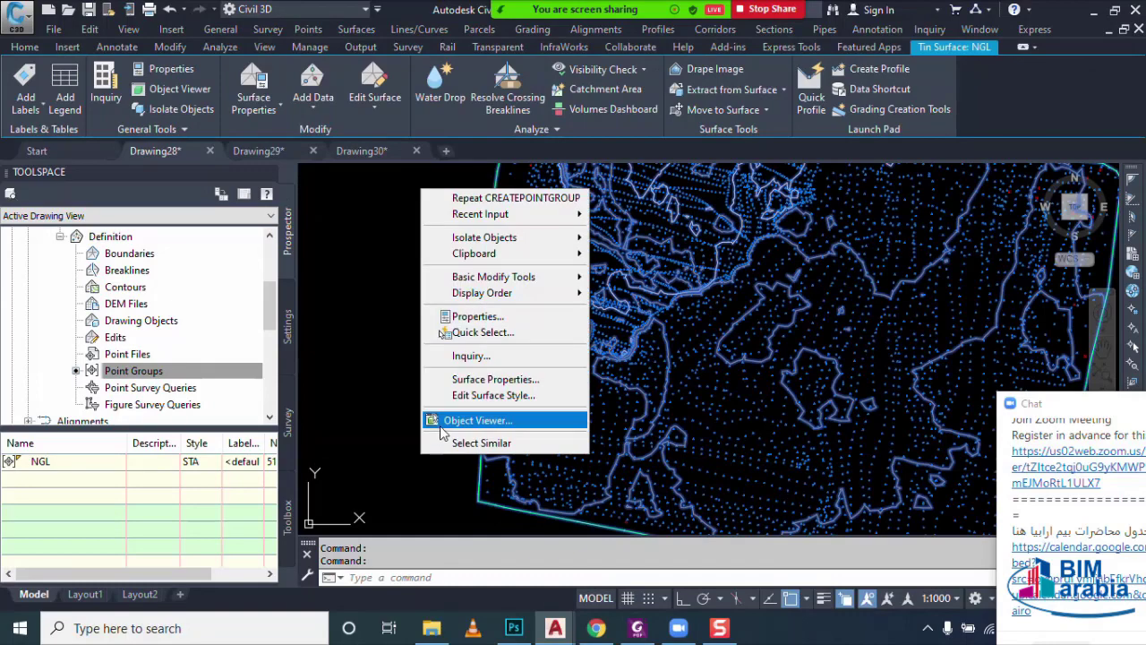
{"action": "left_click", "coordinate": [448, 486]}
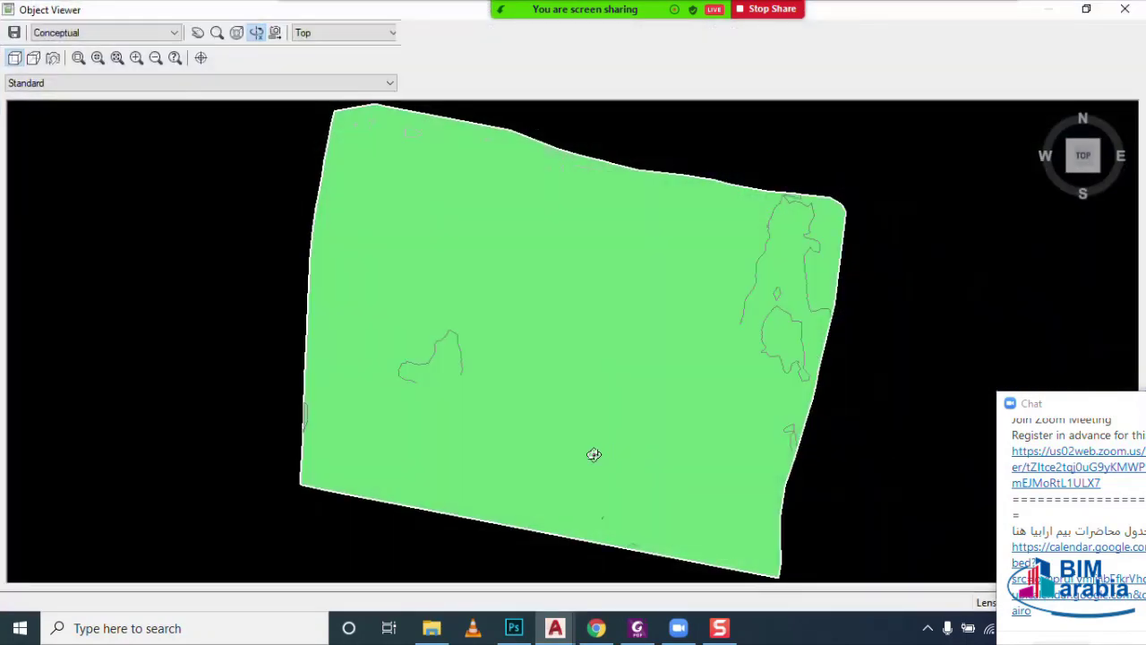
{"action": "left_click_drag", "start_coordinate": [603, 332], "coordinate": [590, 433]}
{"action": "key", "text": "Escape"}
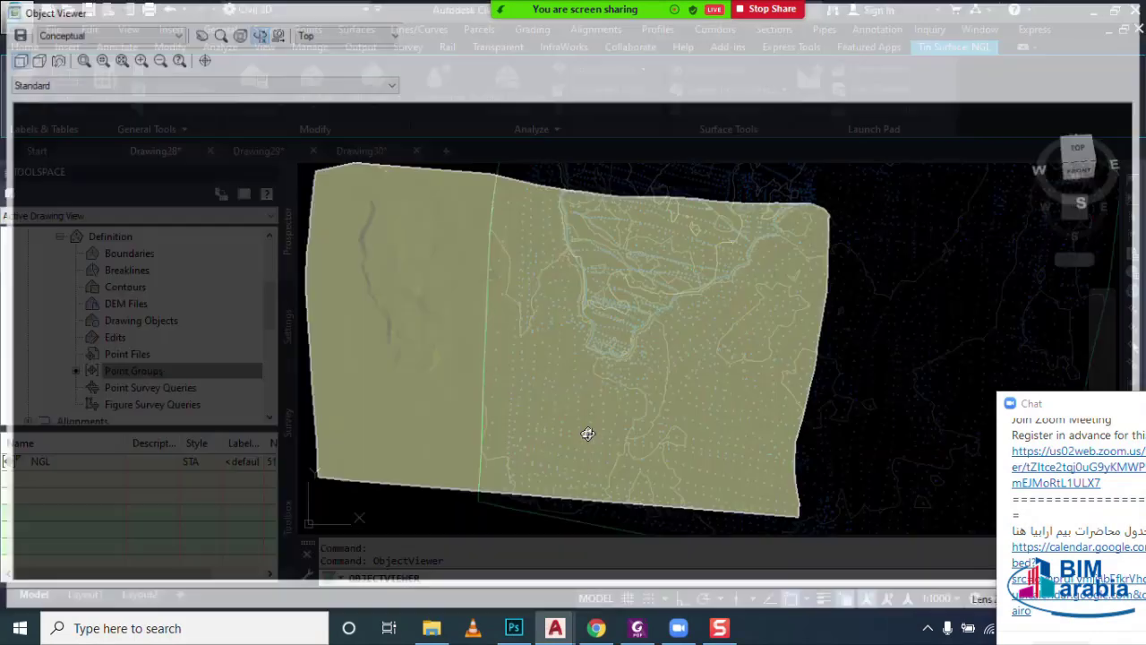
{"action": "scroll", "coordinate": [513, 355], "scroll_direction": "up", "scroll_amount": 3}
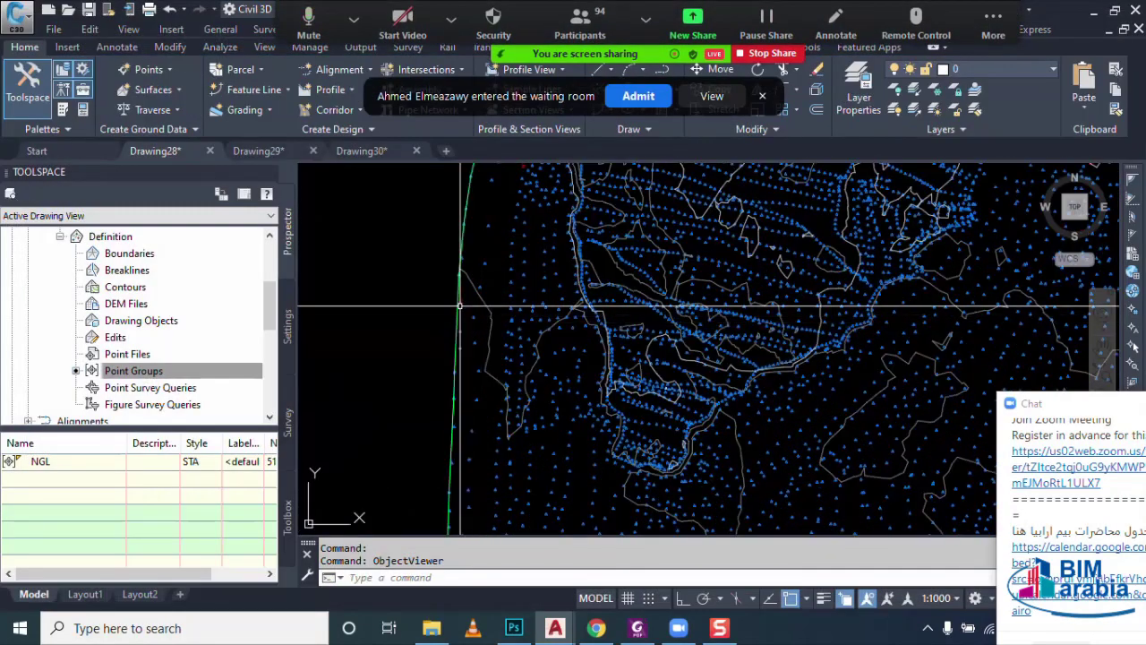
{"action": "scroll", "coordinate": [480, 307], "scroll_direction": "up", "scroll_amount": 3}
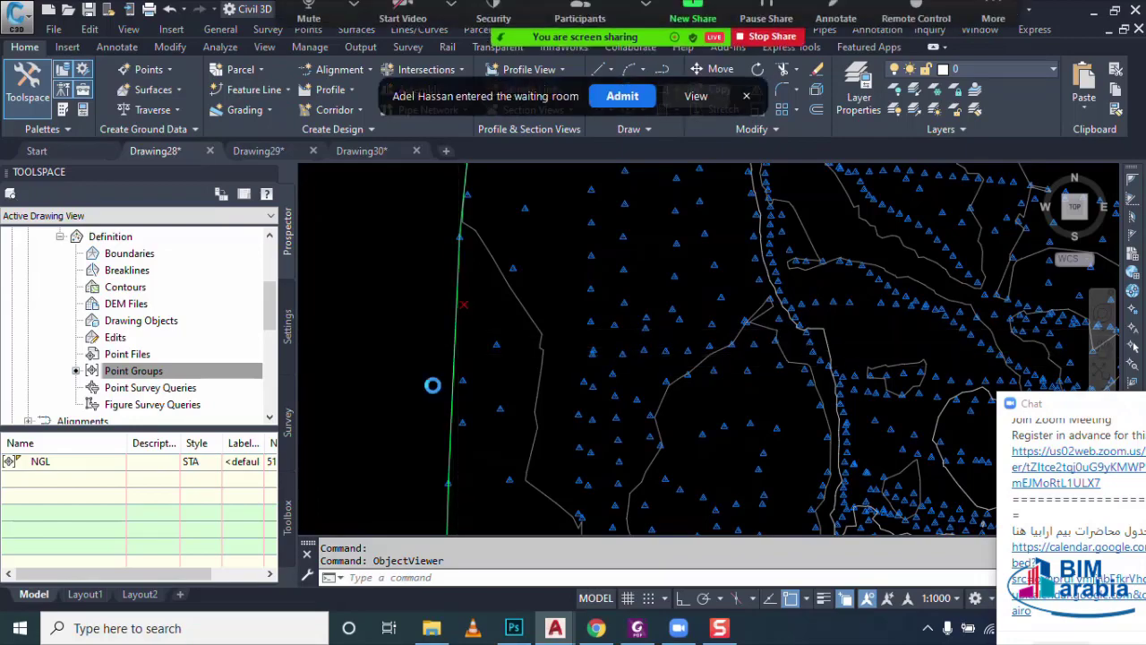
{"action": "scroll", "coordinate": [436, 383], "scroll_direction": "down", "scroll_amount": 5}
{"action": "scroll", "coordinate": [143, 324], "scroll_direction": "up", "scroll_amount": 2}
{"action": "scroll", "coordinate": [145, 328], "scroll_direction": "up", "scroll_amount": 1}
{"action": "scroll", "coordinate": [97, 285], "scroll_direction": "up", "scroll_amount": 1}
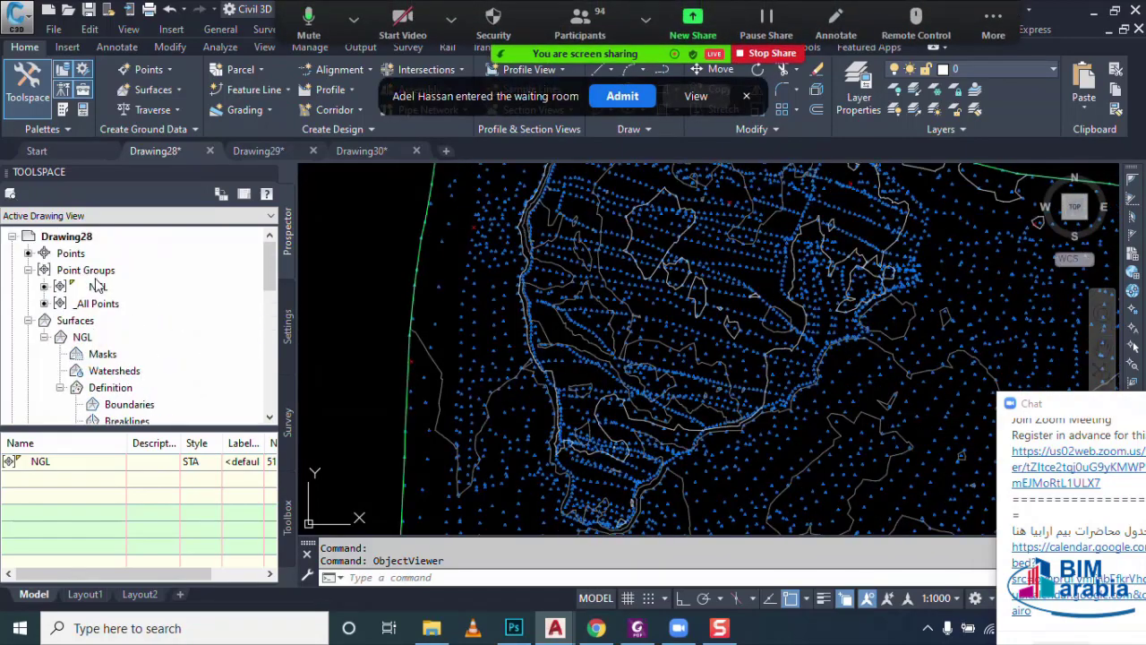
{"action": "right_click", "coordinate": [96, 272]}
- Start a new point group named MNH with Sanitary Sewer Manhole style and <none> point labels
{"action": "left_click", "coordinate": [146, 299]}
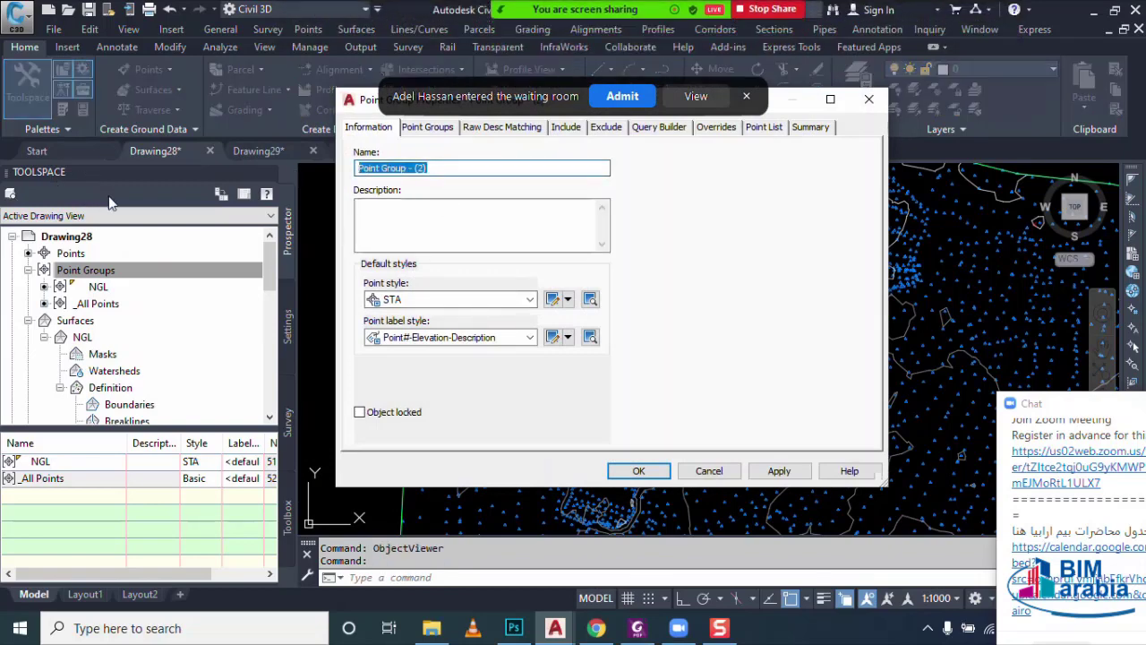
{"action": "type", "text": "MNH"}
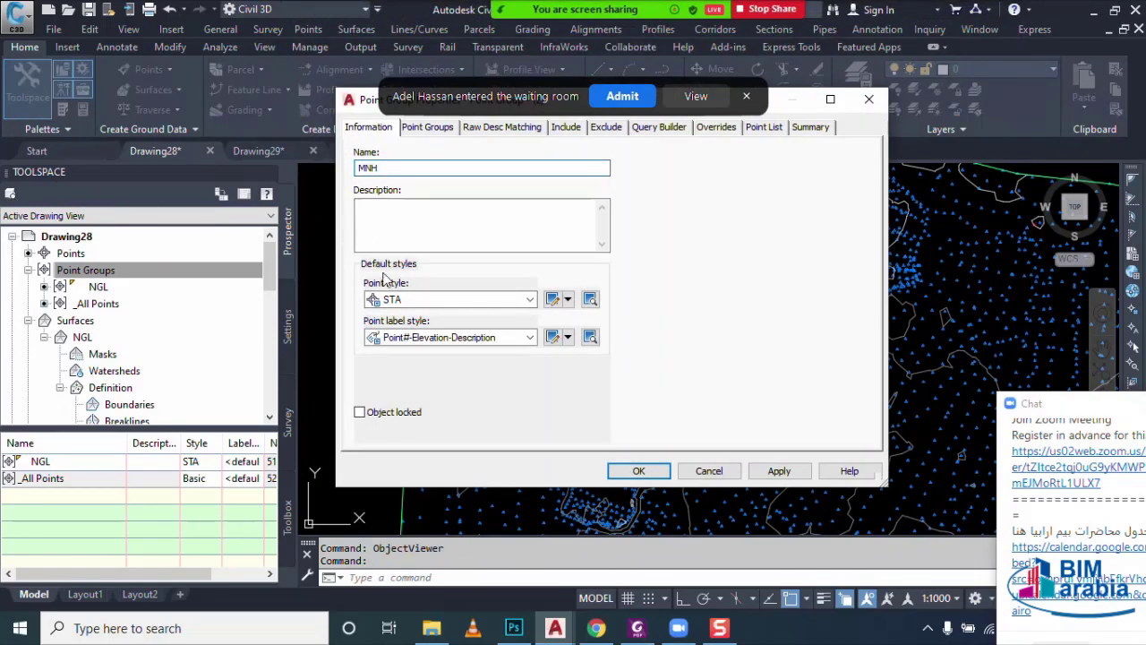
{"action": "left_click", "coordinate": [389, 299]}
{"action": "left_click", "coordinate": [440, 437]}
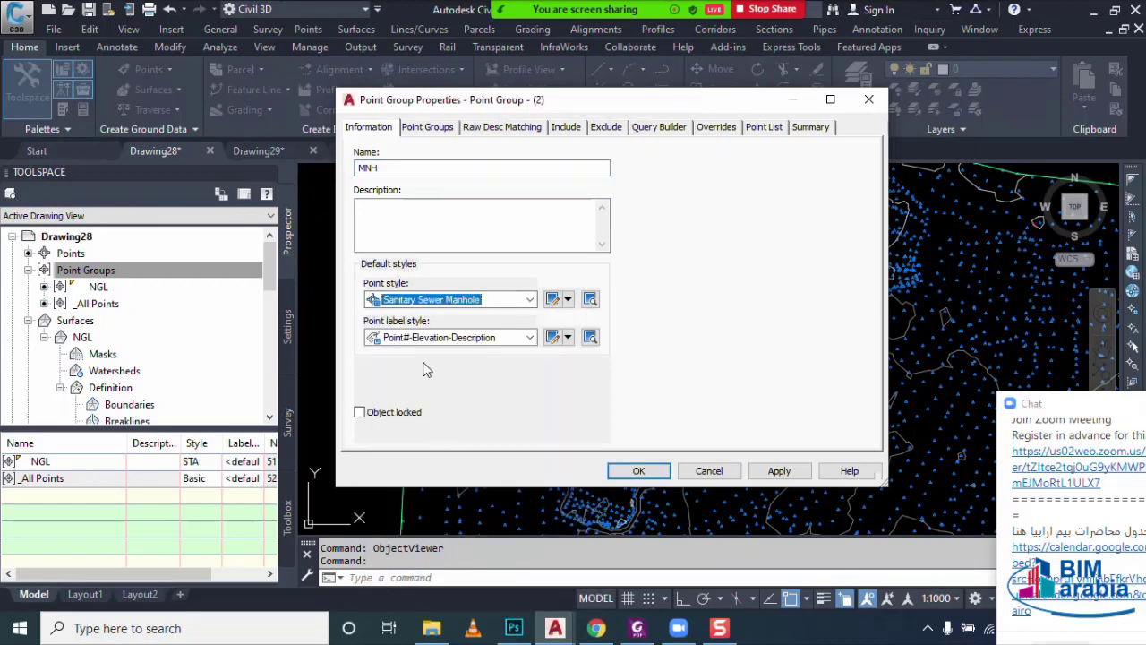
{"action": "left_click", "coordinate": [419, 338]}
{"action": "left_click", "coordinate": [416, 349]}
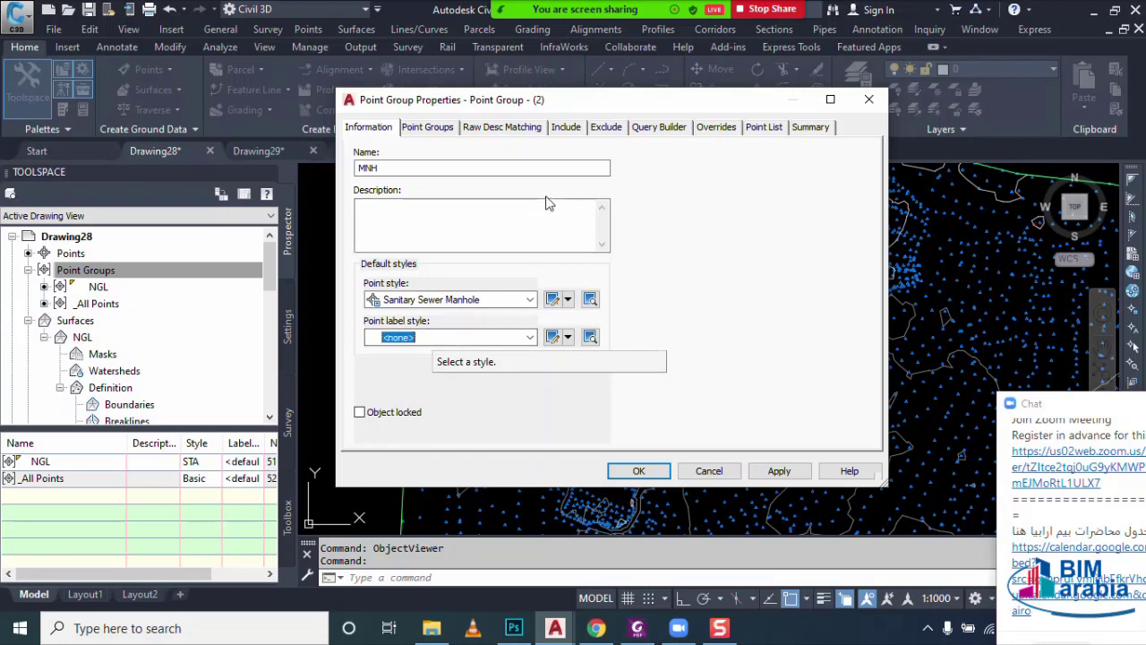
- Include points with raw description MNH*, check the point list, and create the group
{"action": "left_click", "coordinate": [565, 128]}
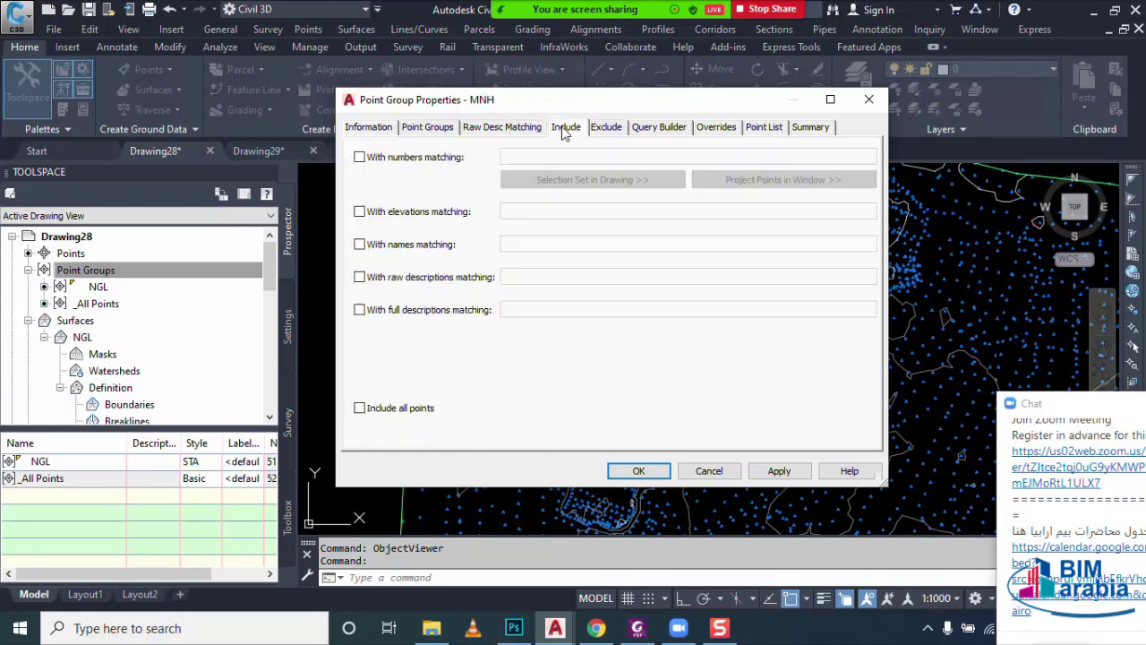
{"action": "left_click", "coordinate": [439, 279]}
{"action": "left_click", "coordinate": [525, 281]}
{"action": "type", "text": "MNH*"}
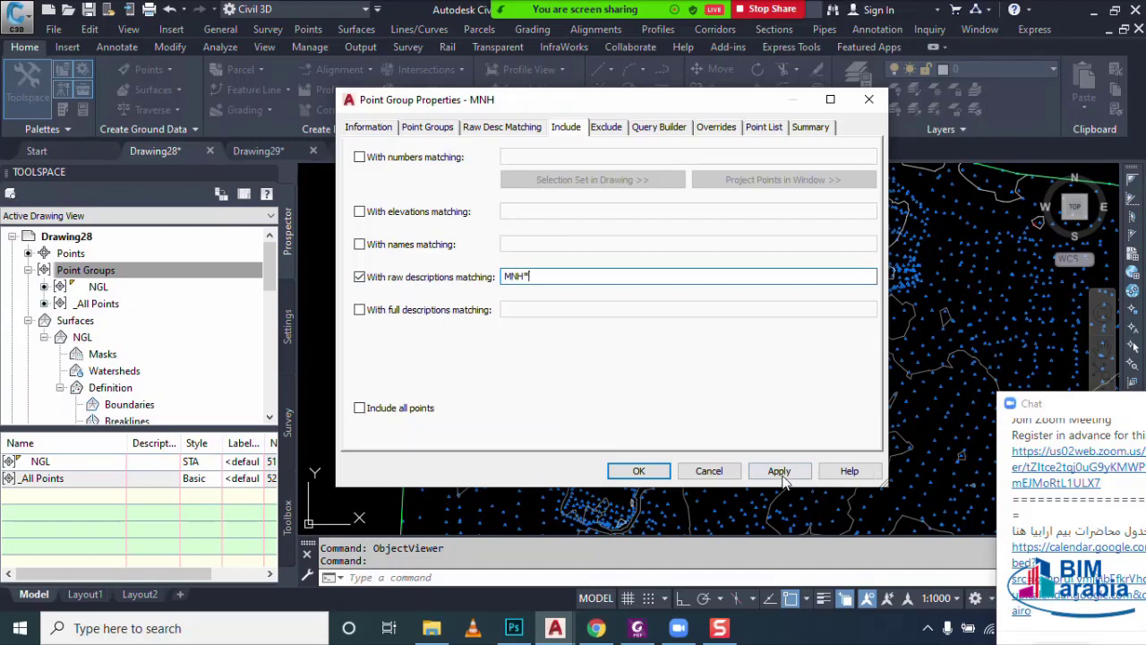
{"action": "left_click", "coordinate": [779, 471]}
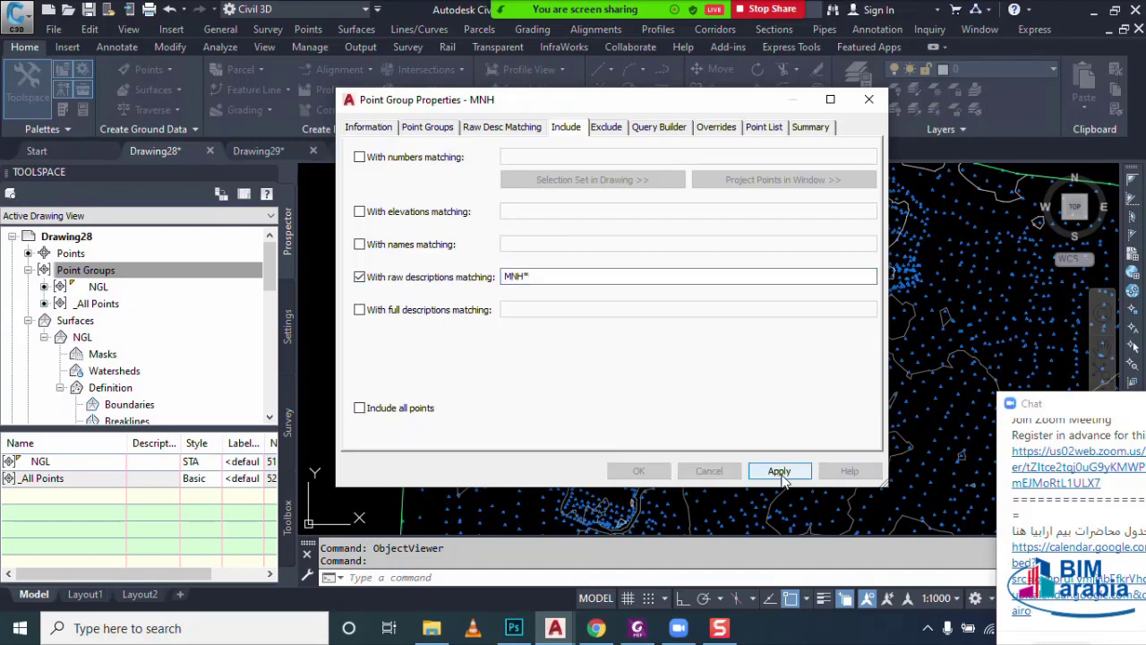
{"action": "left_click", "coordinate": [764, 127]}
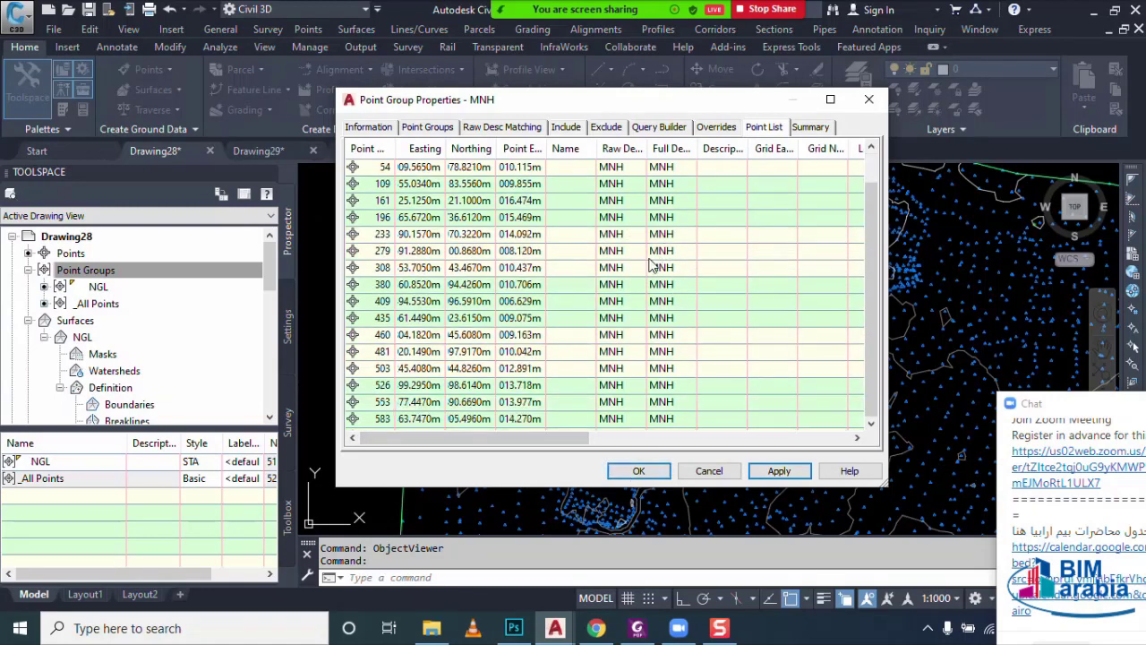
{"action": "scroll", "coordinate": [663, 260], "scroll_direction": "down", "scroll_amount": 1}
{"action": "left_click", "coordinate": [639, 470]}
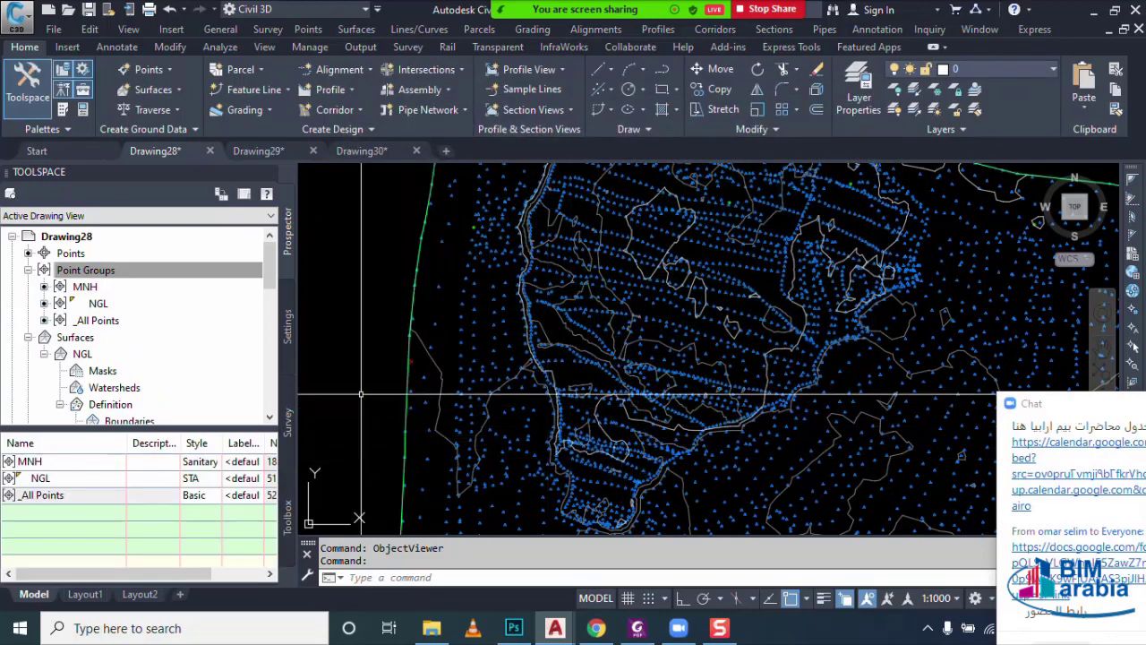
{"action": "scroll", "coordinate": [561, 352], "scroll_direction": "down", "scroll_amount": 3}
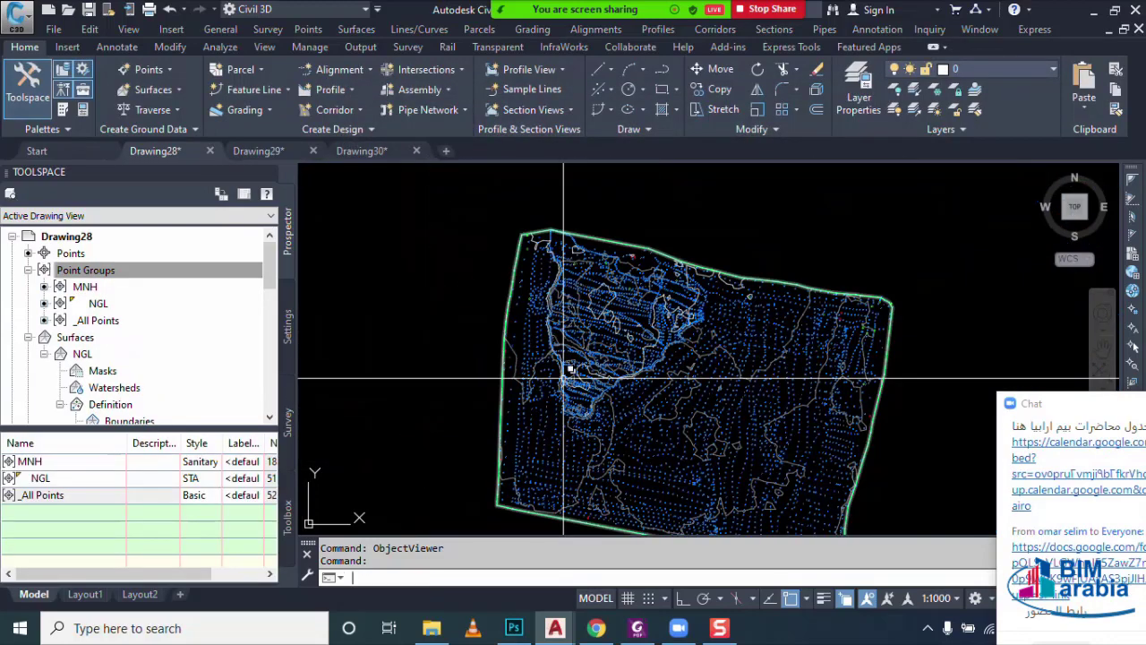
{"action": "type", "text": "re"}
{"action": "key", "text": "Return"}
{"action": "scroll", "coordinate": [520, 222], "scroll_direction": "up", "scroll_amount": 4}
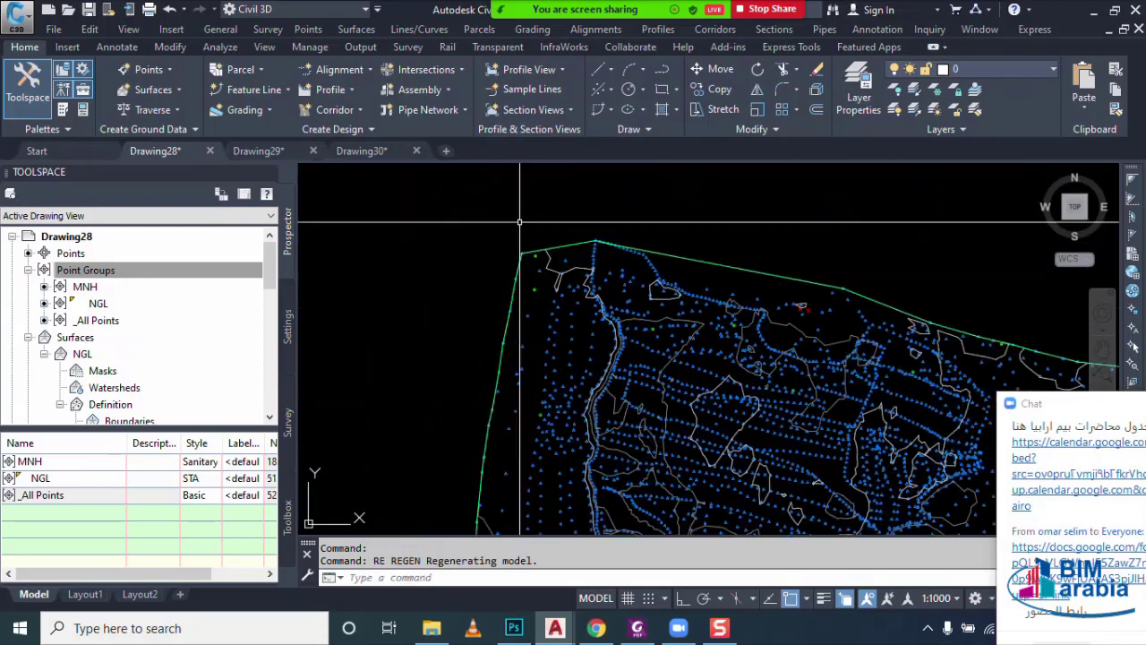
{"action": "scroll", "coordinate": [524, 269], "scroll_direction": "up", "scroll_amount": 3}
{"action": "scroll", "coordinate": [537, 248], "scroll_direction": "up", "scroll_amount": 3}
{"action": "scroll", "coordinate": [564, 260], "scroll_direction": "up", "scroll_amount": 3}
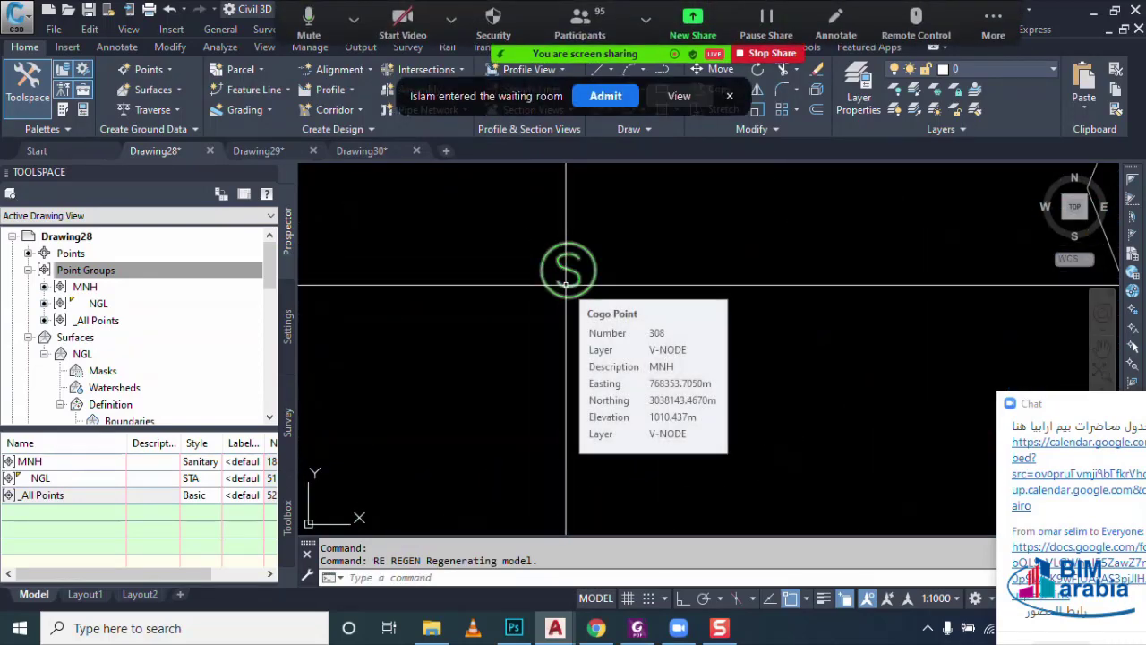
{"action": "left_click", "coordinate": [134, 287]}
{"action": "right_click", "coordinate": [138, 285]}
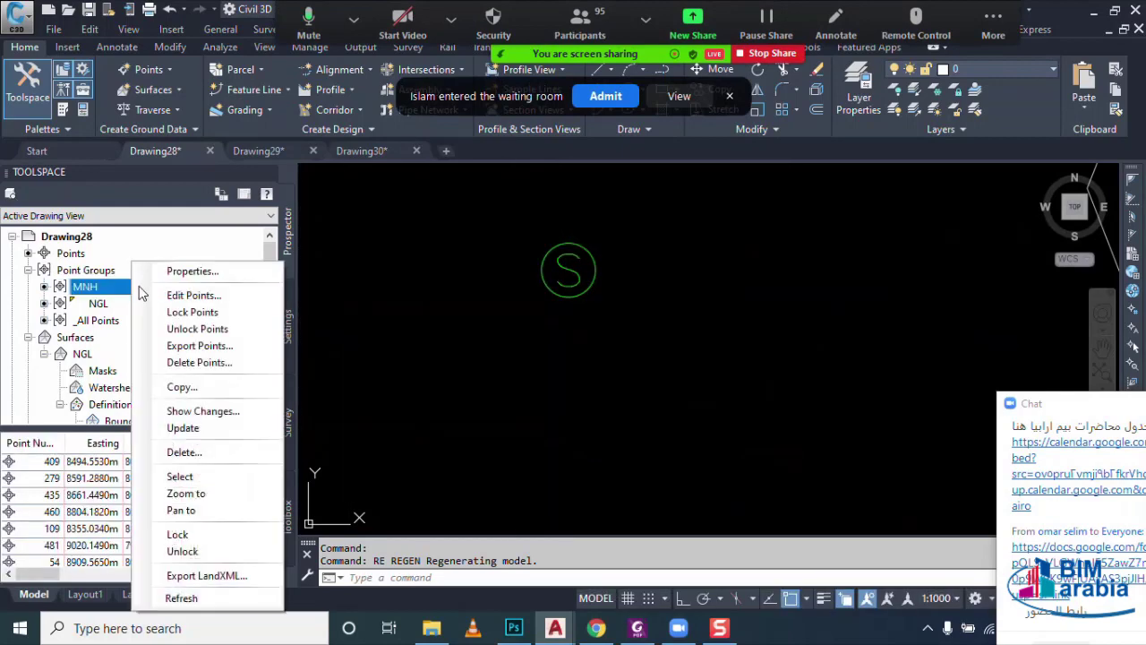
{"action": "left_click", "coordinate": [192, 271]}
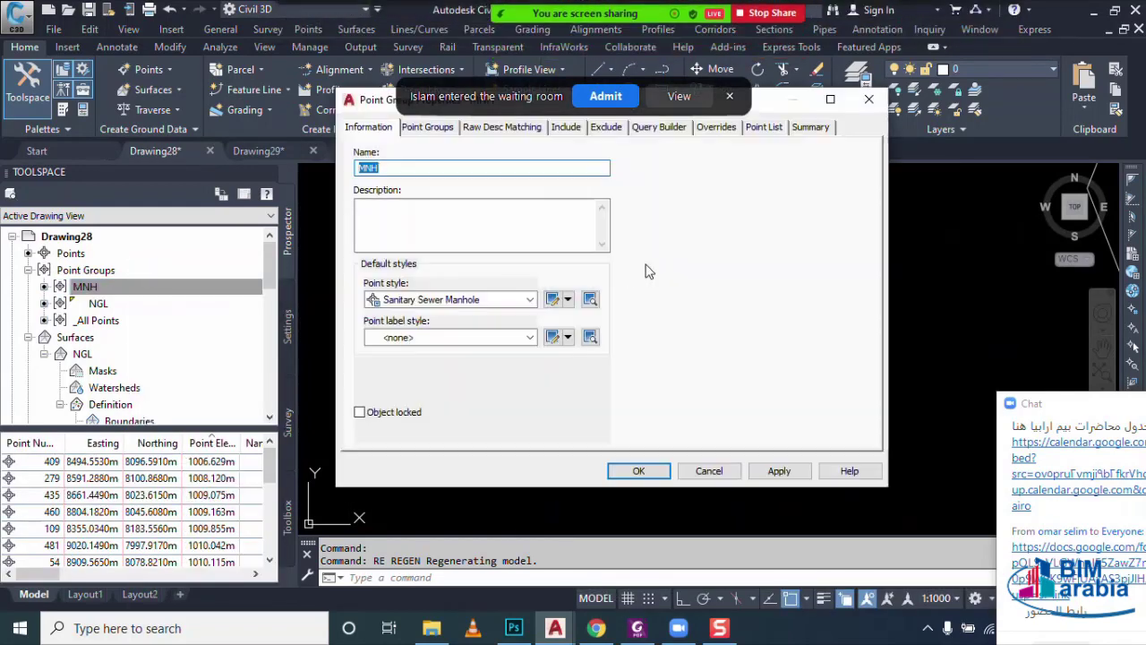
{"action": "left_click", "coordinate": [567, 129]}
{"action": "left_click", "coordinate": [764, 127]}
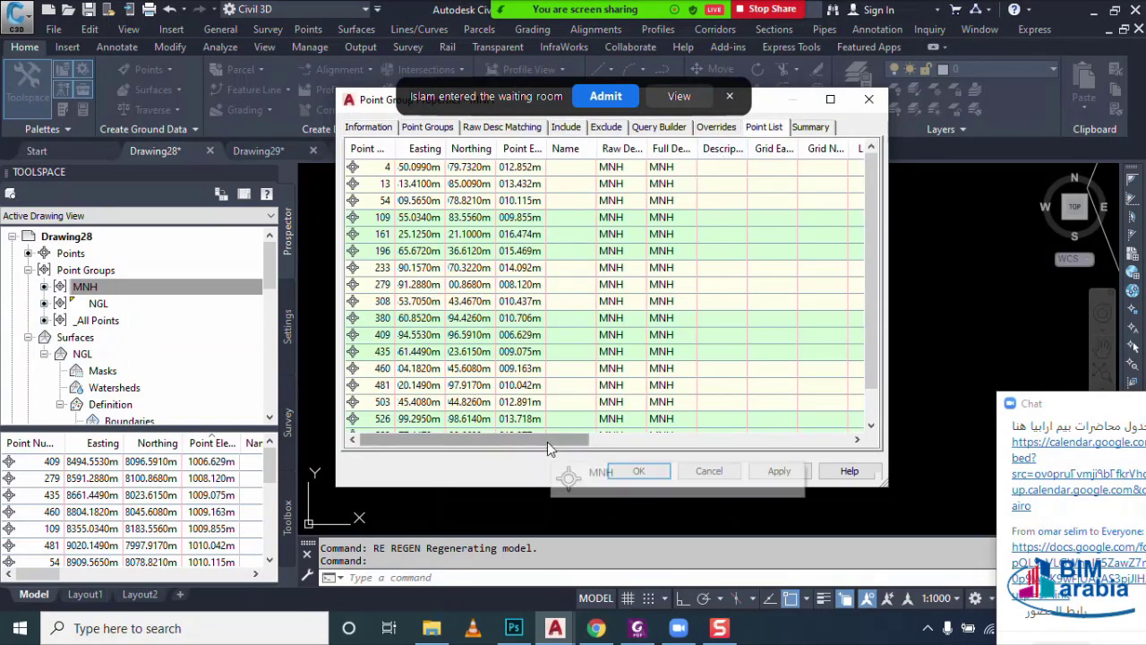
{"action": "left_click_drag", "start_coordinate": [547, 439], "coordinate": [806, 433]}
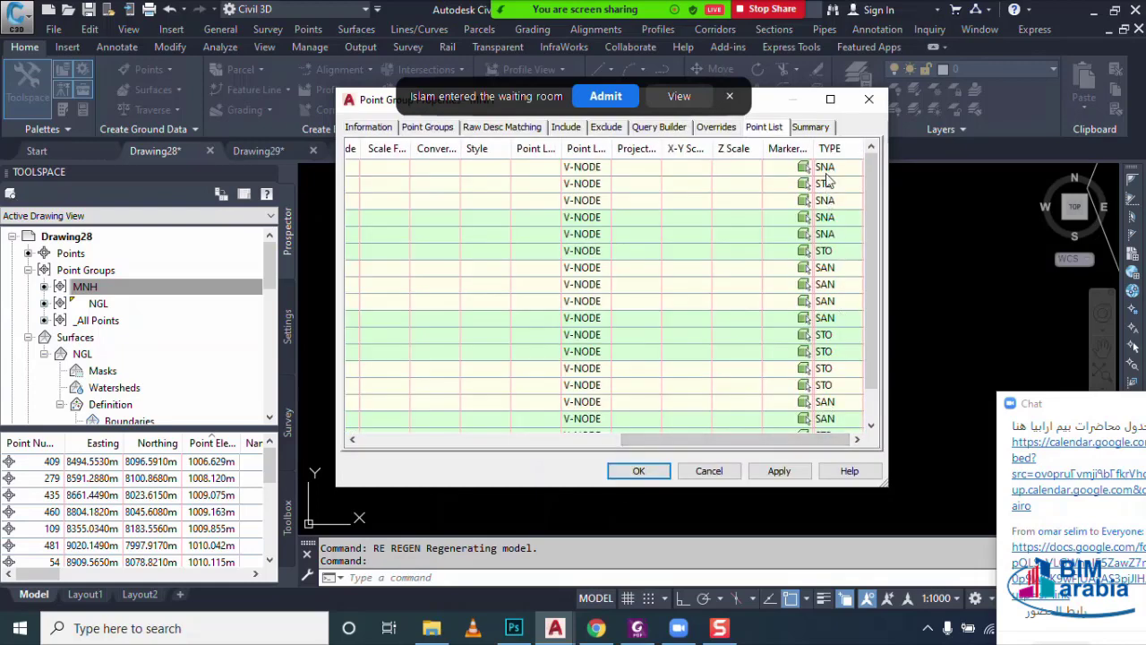
{"action": "left_click", "coordinate": [827, 170]}
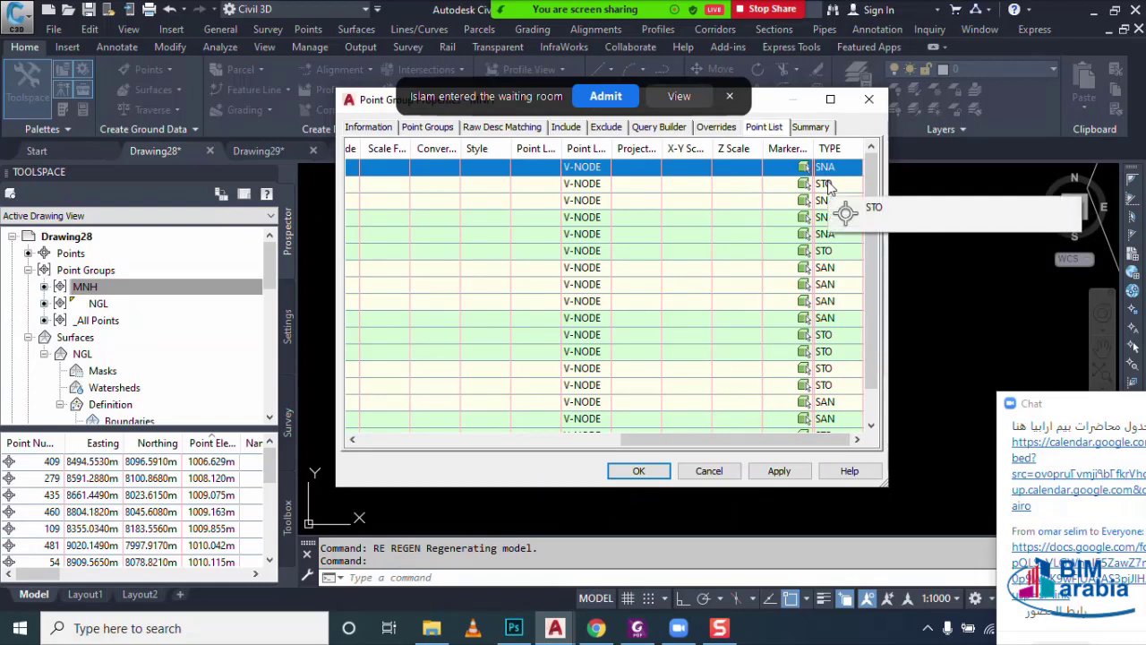
{"action": "left_click", "coordinate": [830, 185]}
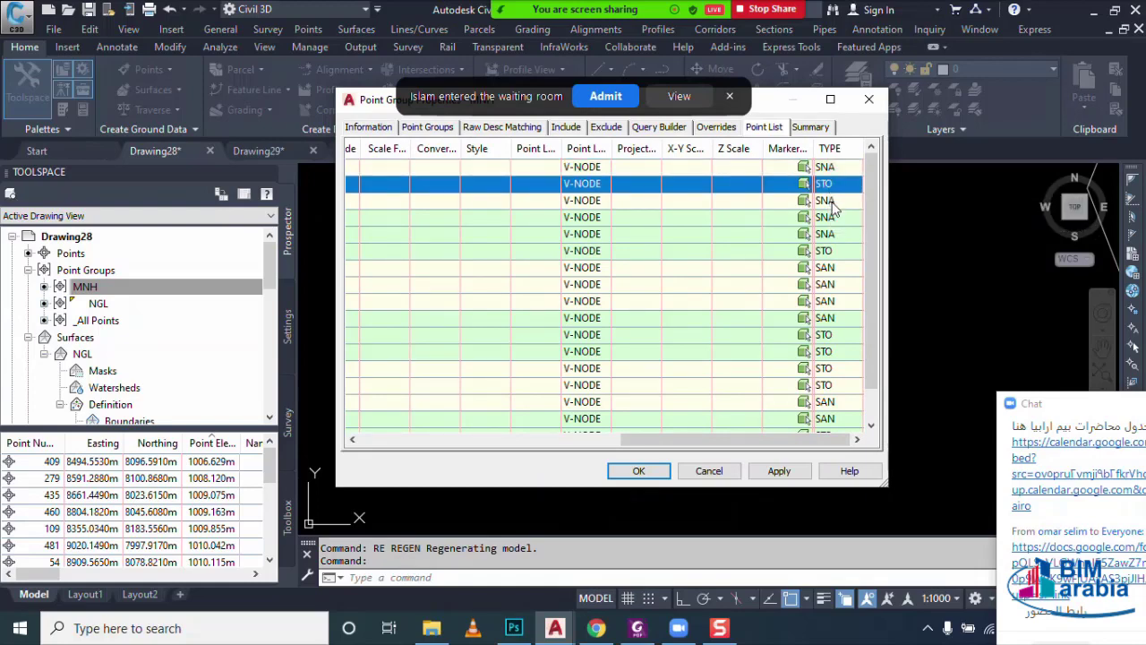
{"action": "left_click", "coordinate": [831, 203]}
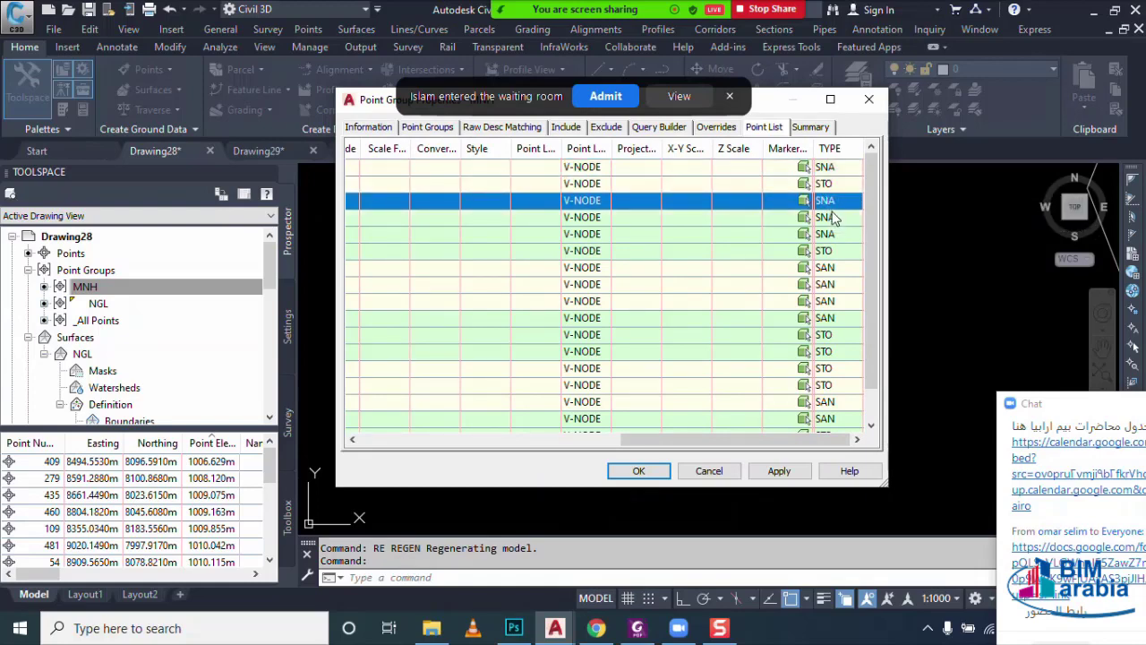
{"action": "left_click", "coordinate": [866, 101]}
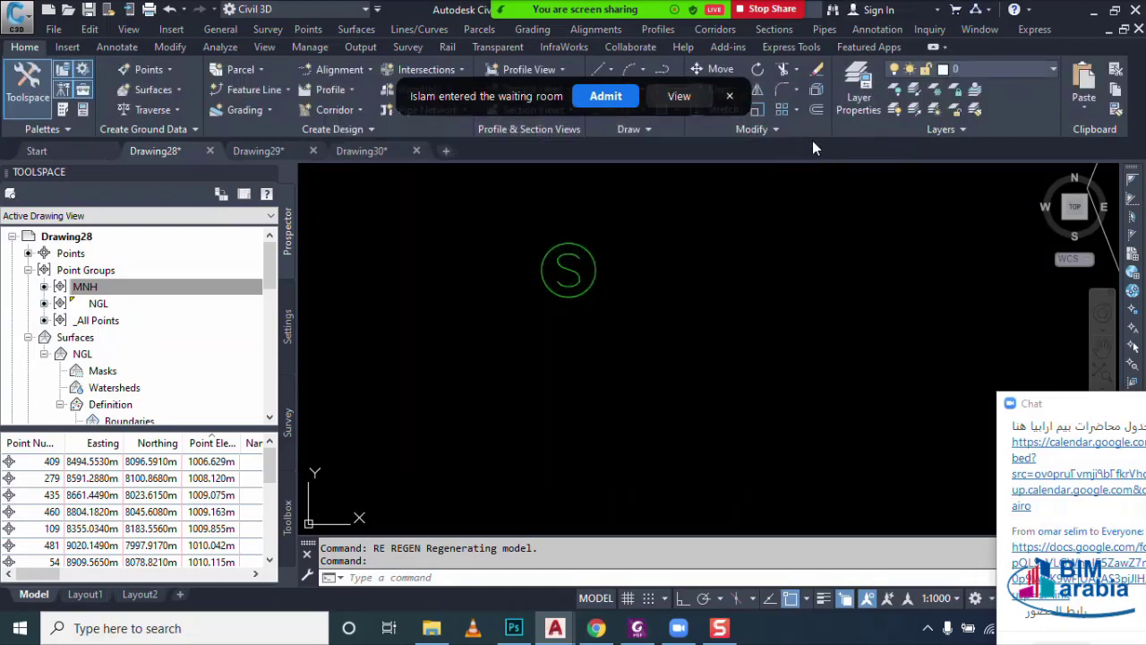
- Make a copy of the MNH point group
{"action": "left_click", "coordinate": [147, 286]}
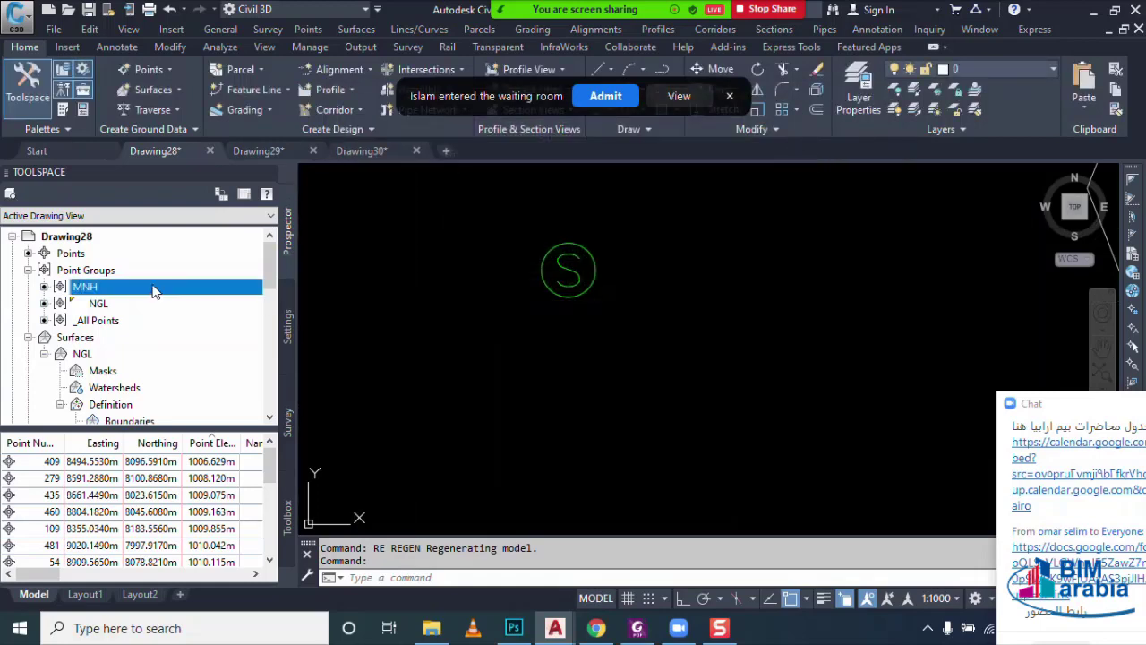
{"action": "right_click", "coordinate": [146, 284]}
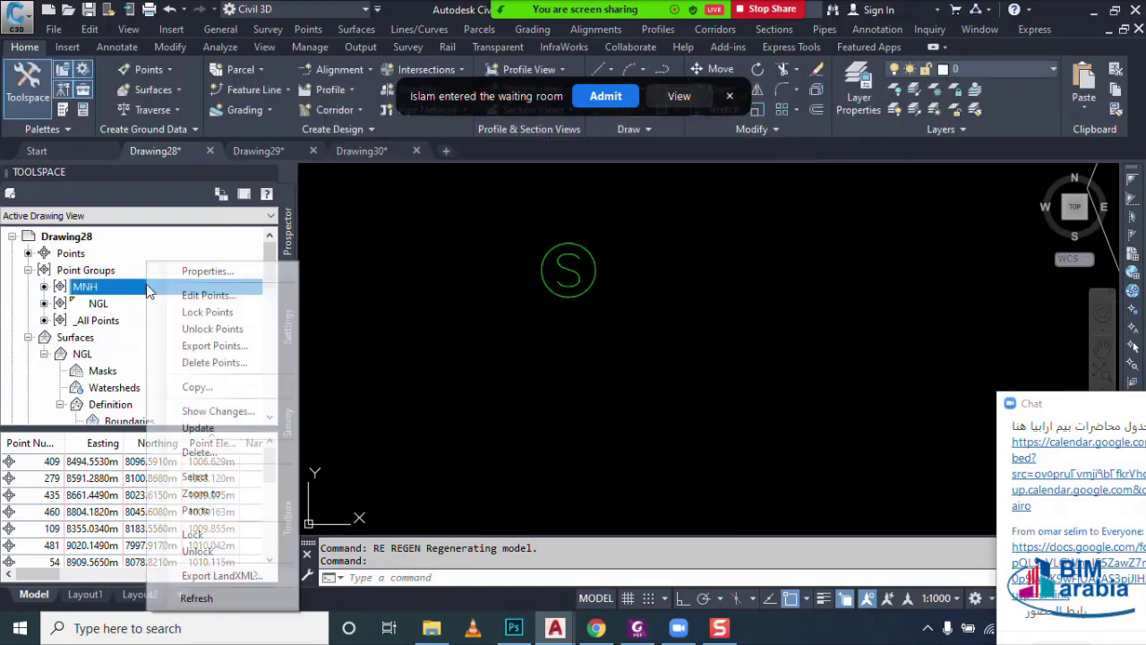
{"action": "left_click", "coordinate": [220, 384]}
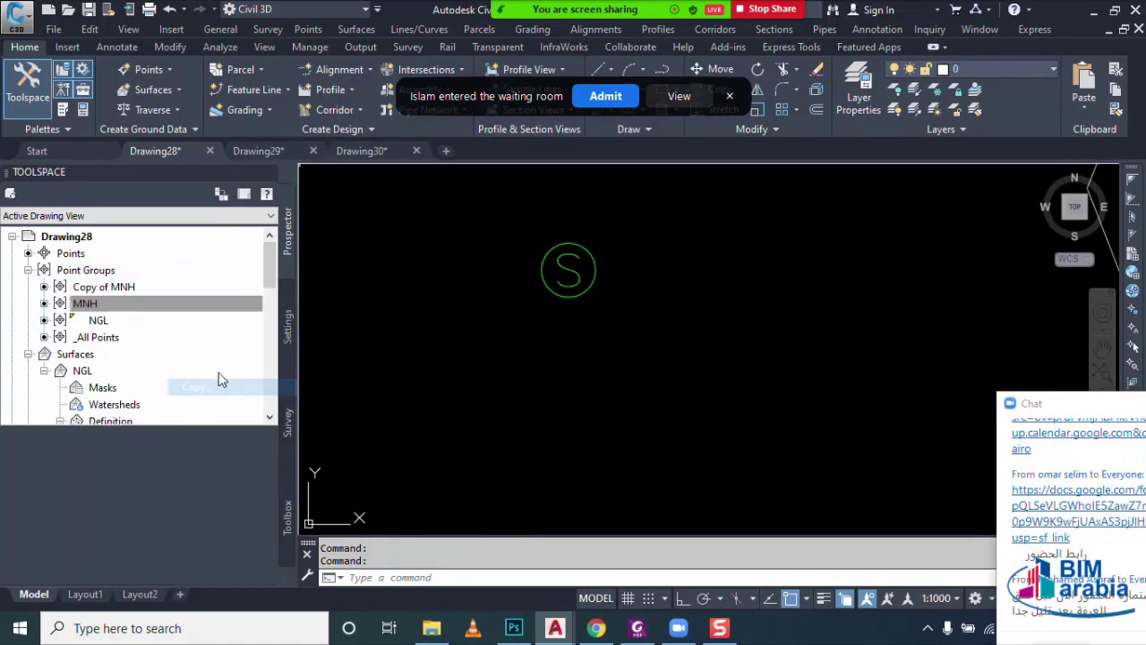
- Rename the MNH point group to SAN and enable Modify query in its Query Builder
{"action": "right_click", "coordinate": [115, 296]}
{"action": "left_click", "coordinate": [289, 199]}
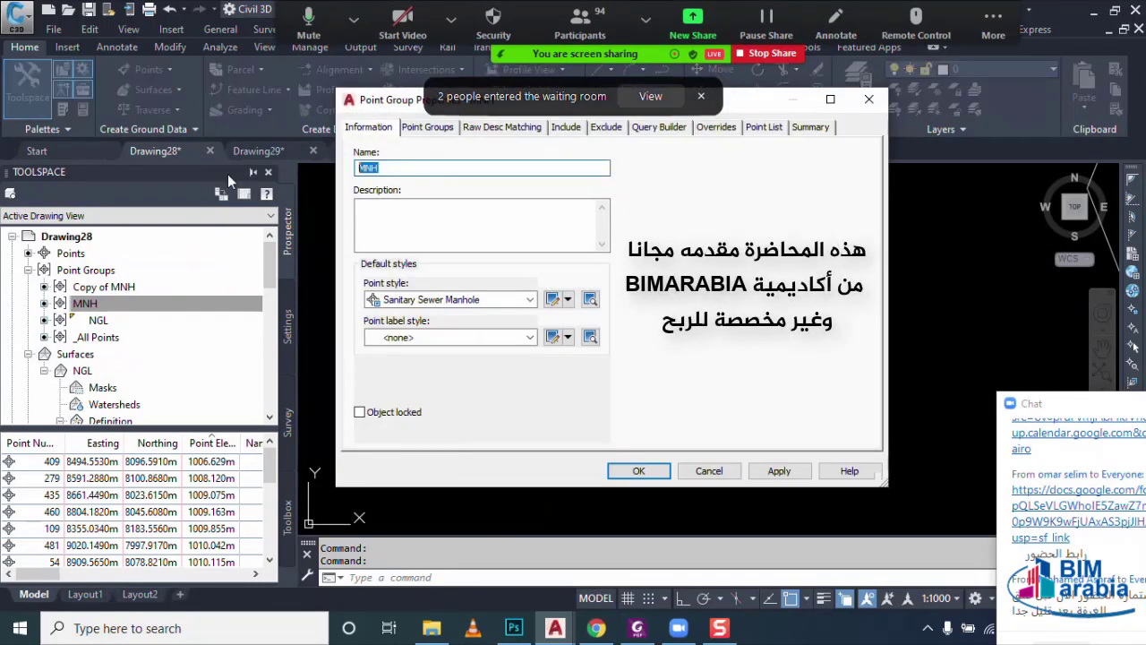
{"action": "type", "text": "SN"}
{"action": "left_click", "coordinate": [563, 129]}
{"action": "left_click", "coordinate": [603, 99]}
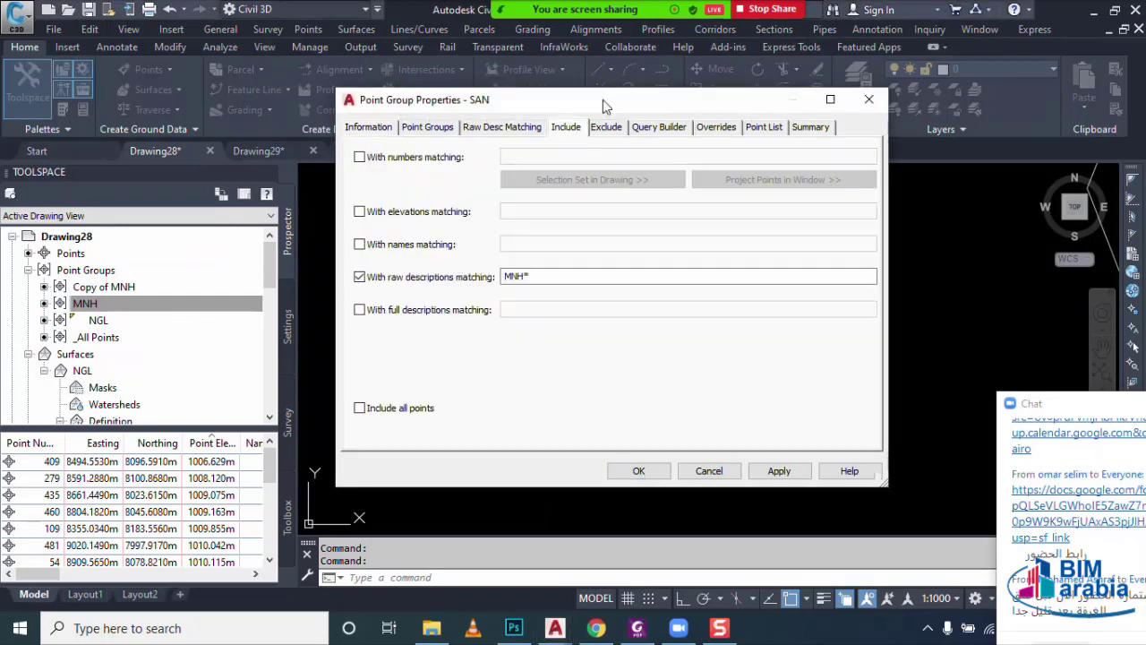
{"action": "left_click", "coordinate": [663, 131]}
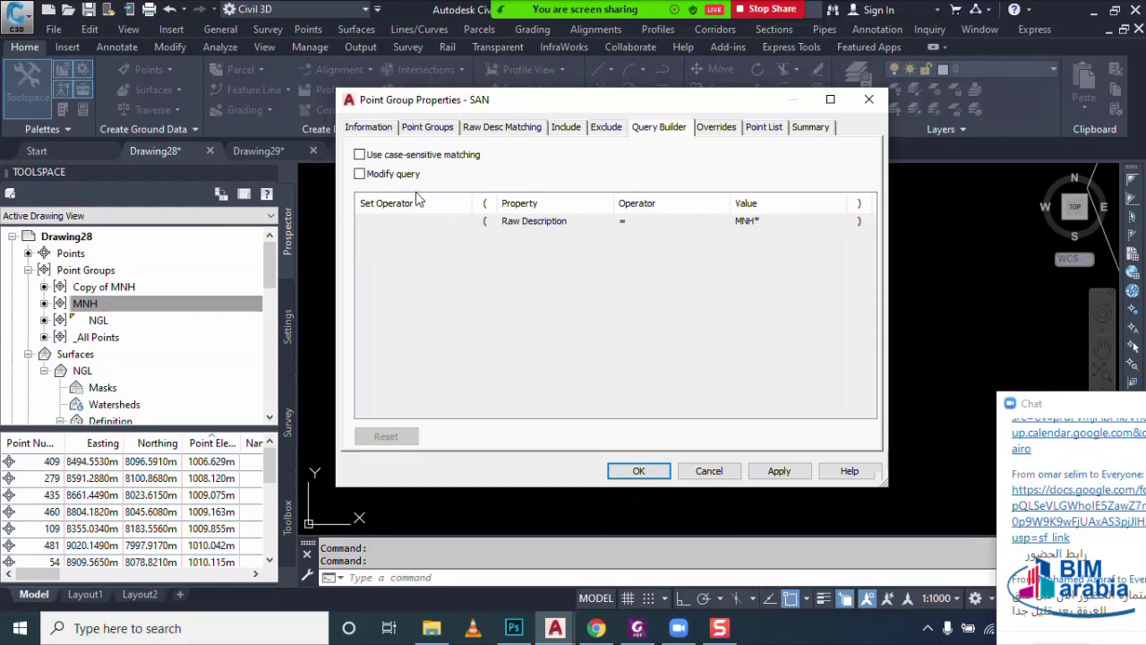
{"action": "left_click", "coordinate": [360, 175]}
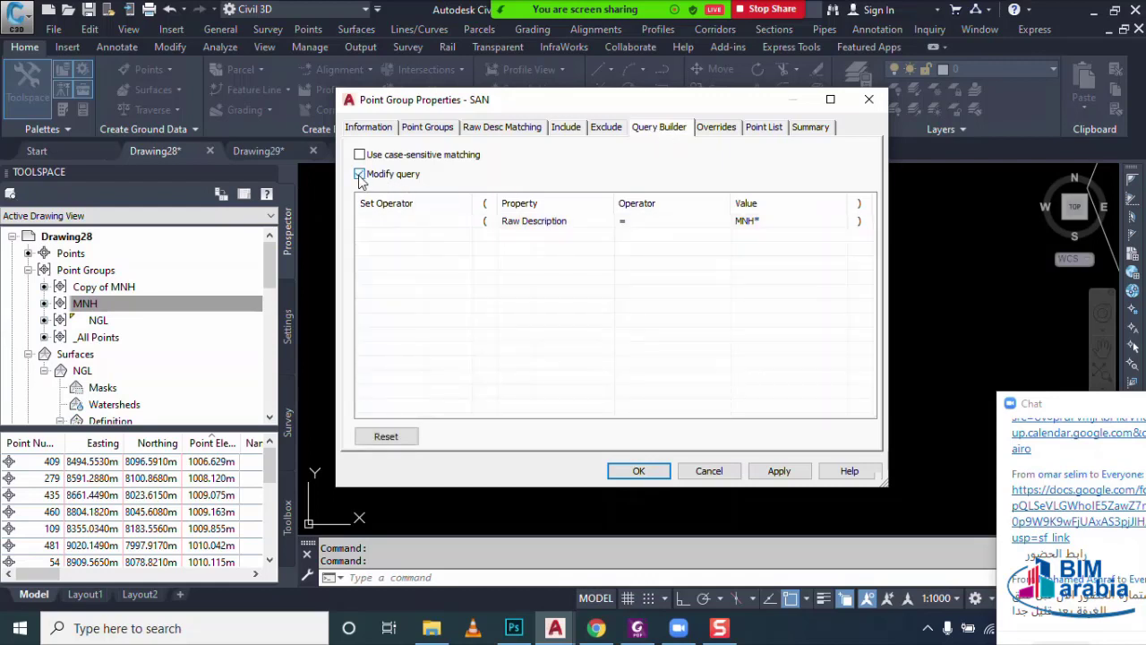
- Change the query to TYPE = SNA*, apply, and confirm the four-point SAN group
{"action": "left_click", "coordinate": [550, 226]}
{"action": "left_click", "coordinate": [556, 226]}
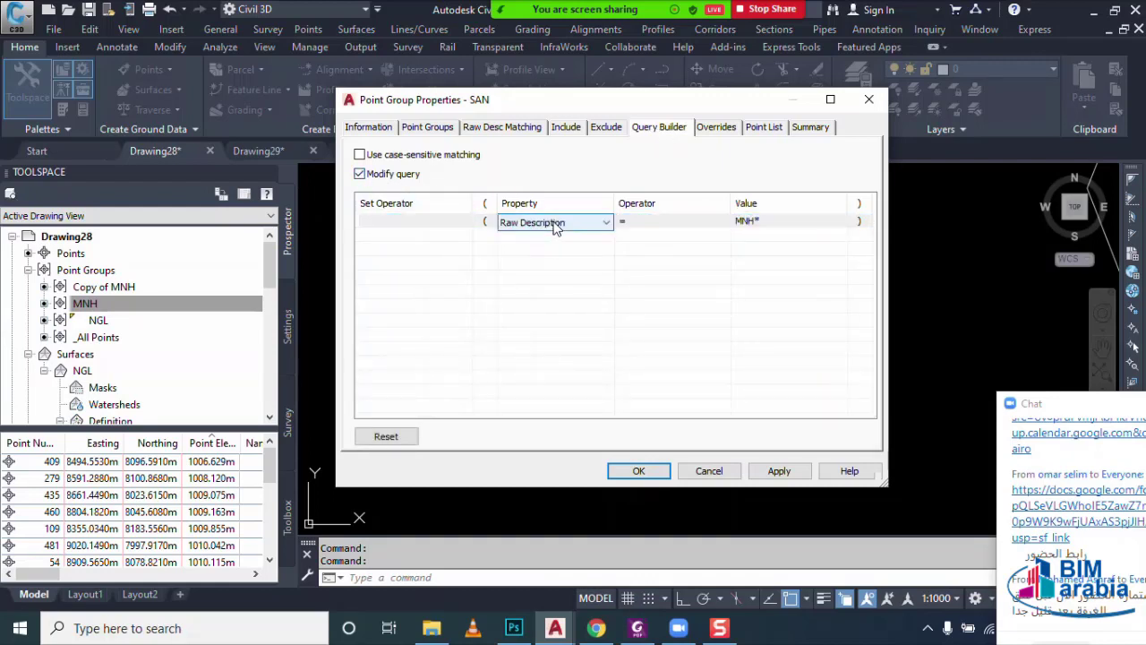
{"action": "left_click", "coordinate": [555, 226]}
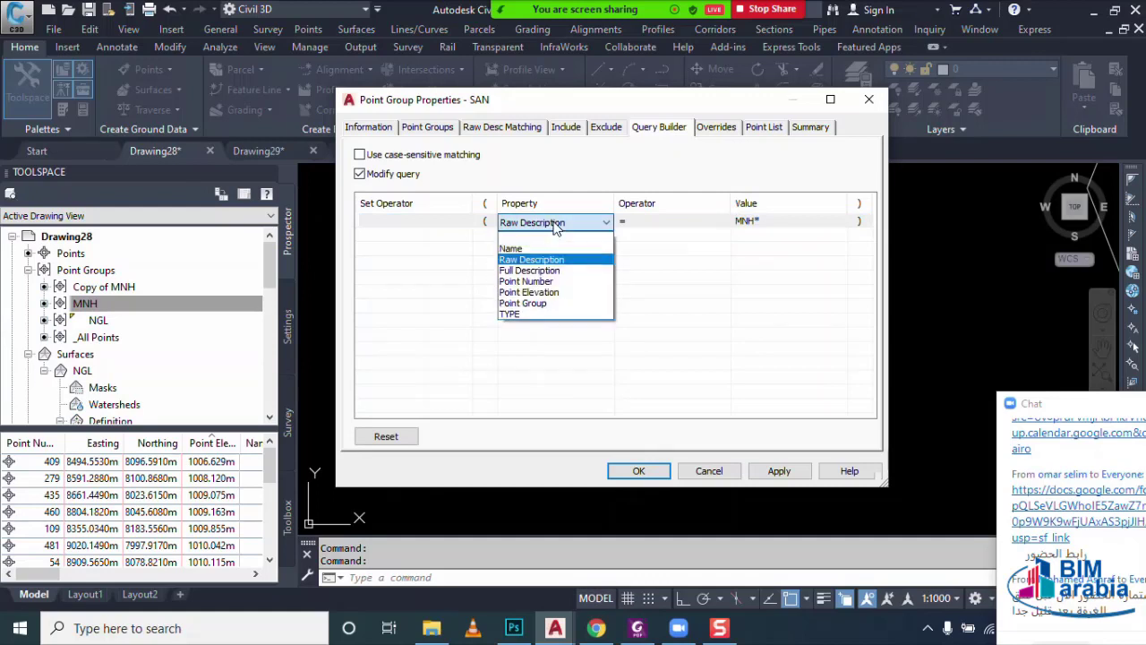
{"action": "left_click", "coordinate": [548, 315]}
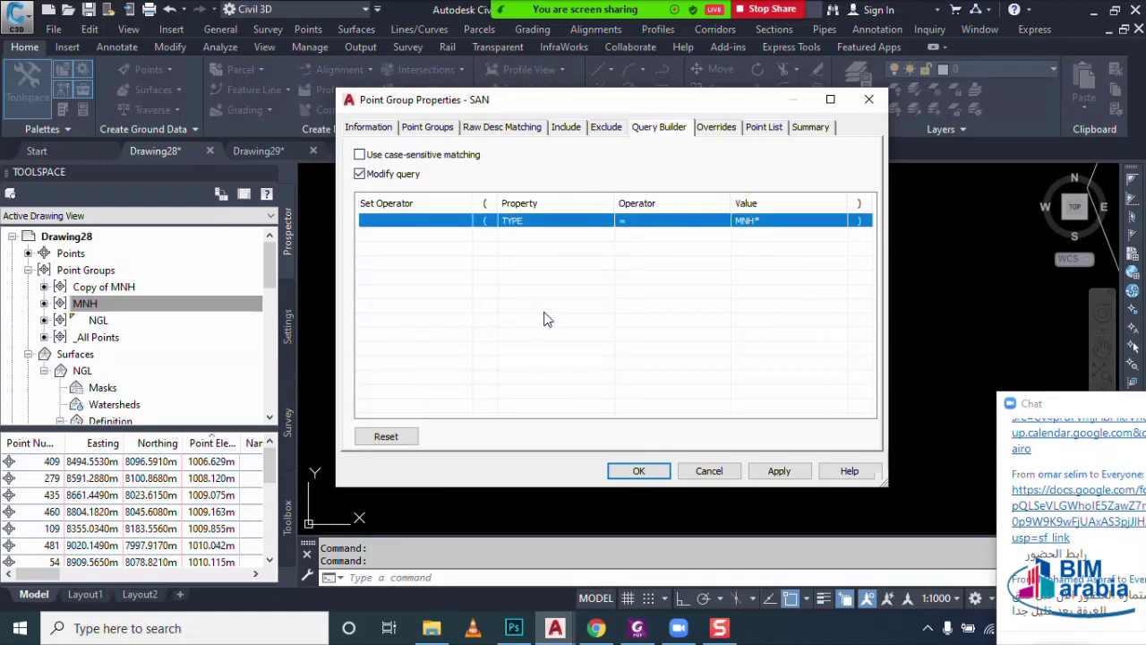
{"action": "left_click", "coordinate": [755, 229]}
{"action": "left_click", "coordinate": [757, 221]}
{"action": "left_click_drag", "start_coordinate": [757, 222], "coordinate": [697, 221]}
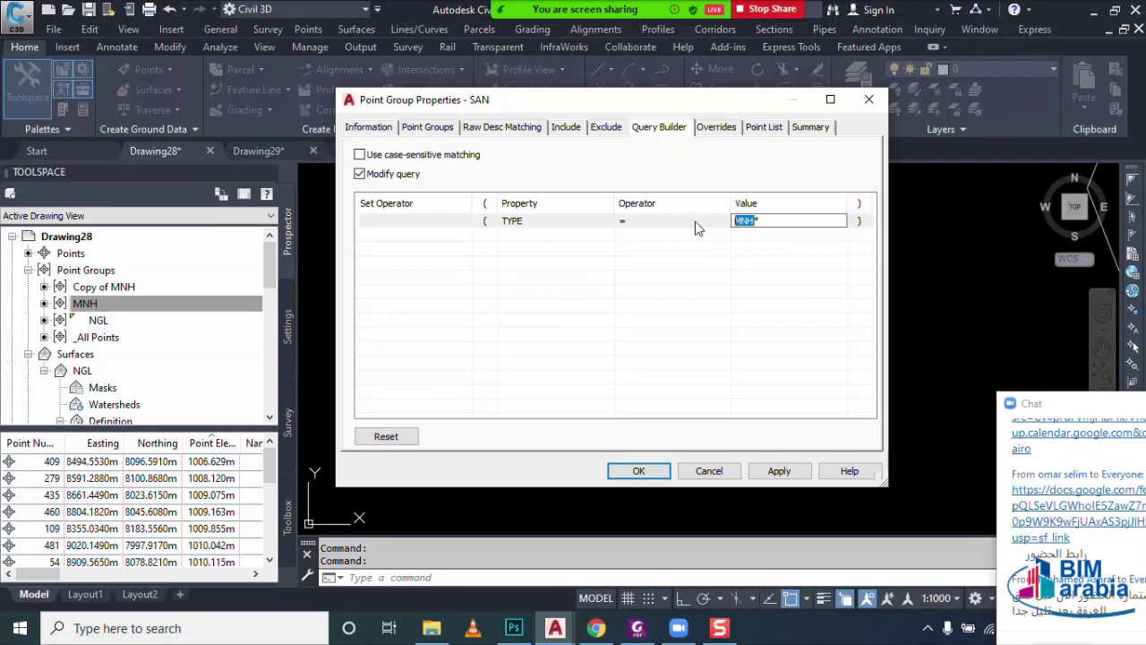
{"action": "type", "text": "SNA"}
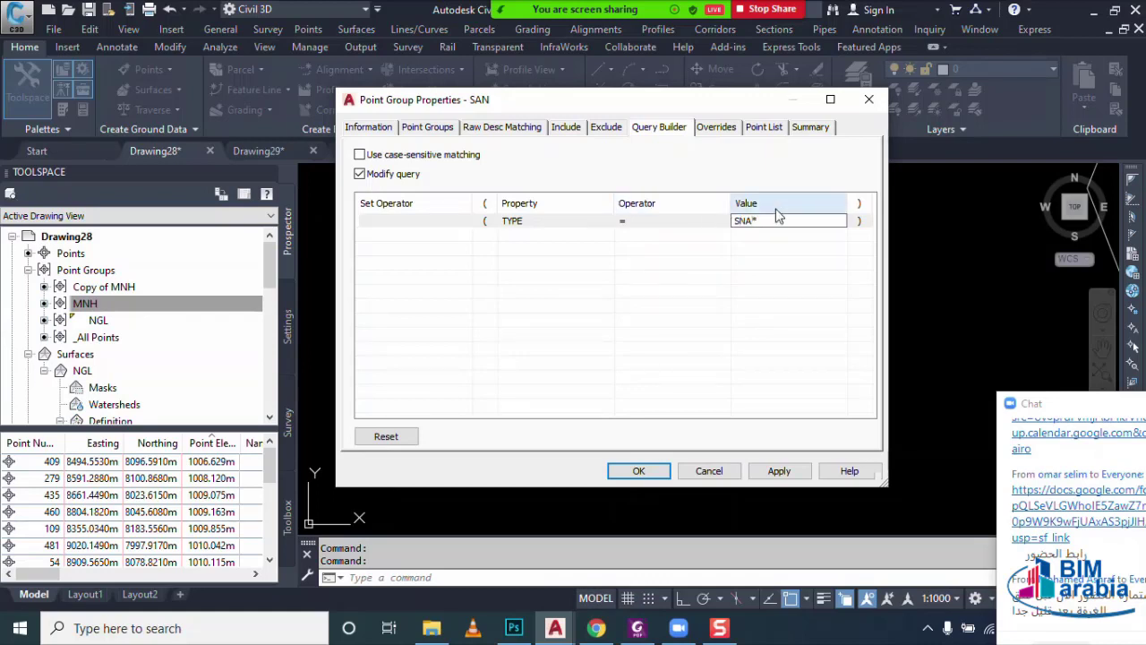
{"action": "left_click", "coordinate": [791, 469]}
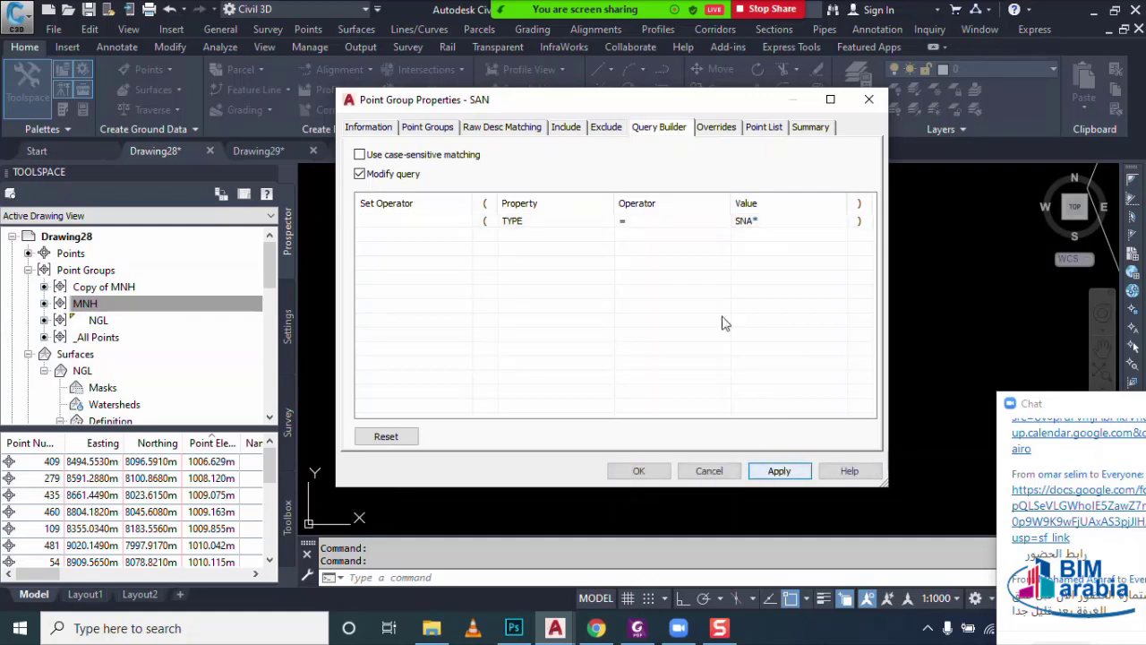
{"action": "left_click", "coordinate": [762, 128]}
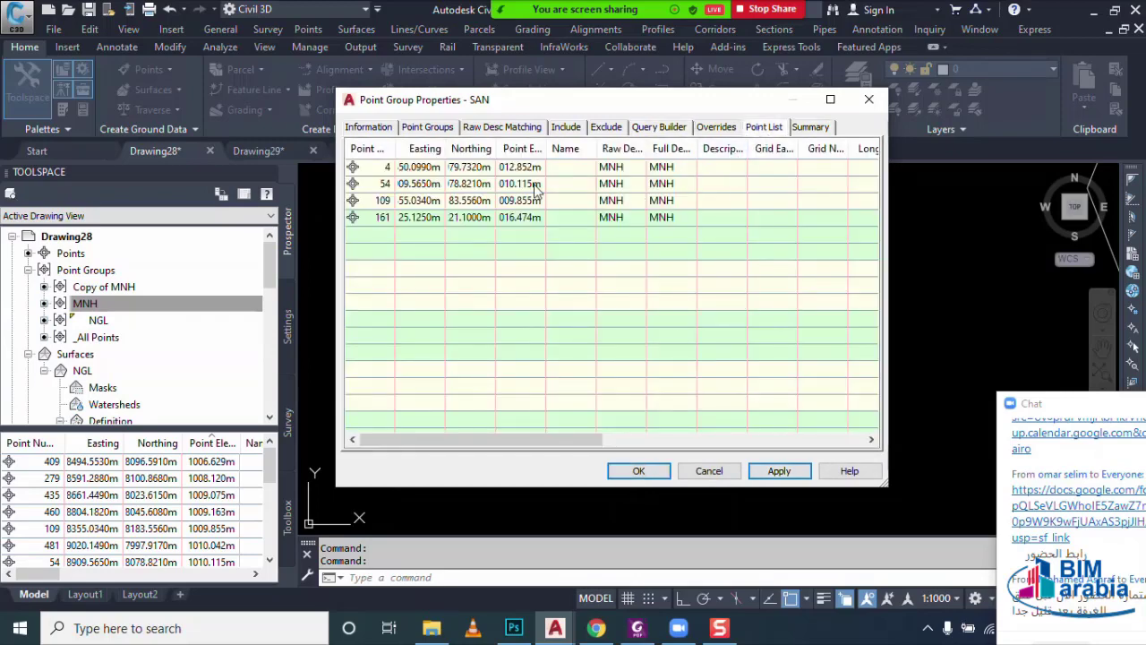
{"action": "left_click_drag", "start_coordinate": [540, 440], "coordinate": [788, 441]}
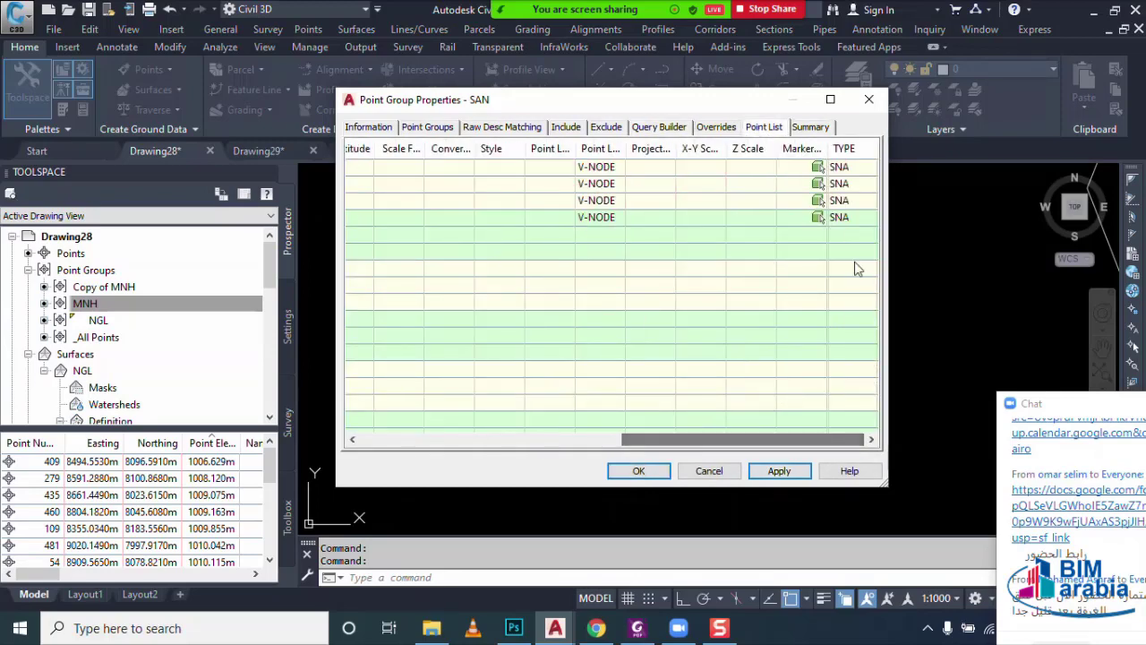
{"action": "left_click", "coordinate": [646, 470]}
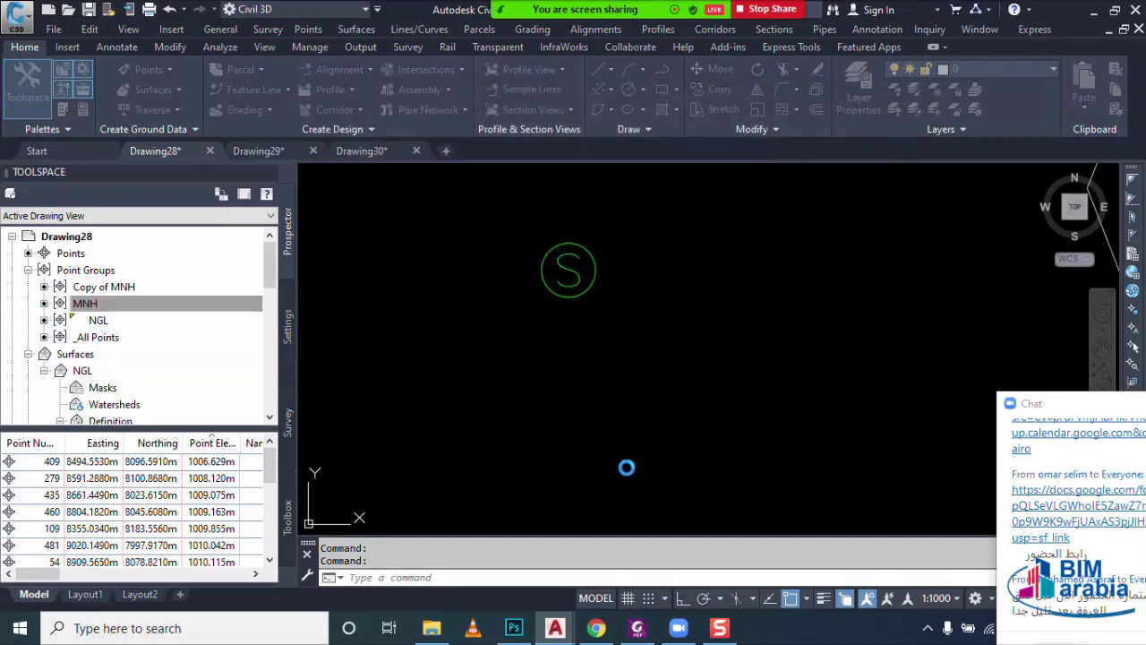
- Rename Copy of MNH to STO with Storm Sewer Manhole point style
{"action": "left_click", "coordinate": [117, 290]}
{"action": "left_click", "coordinate": [116, 288]}
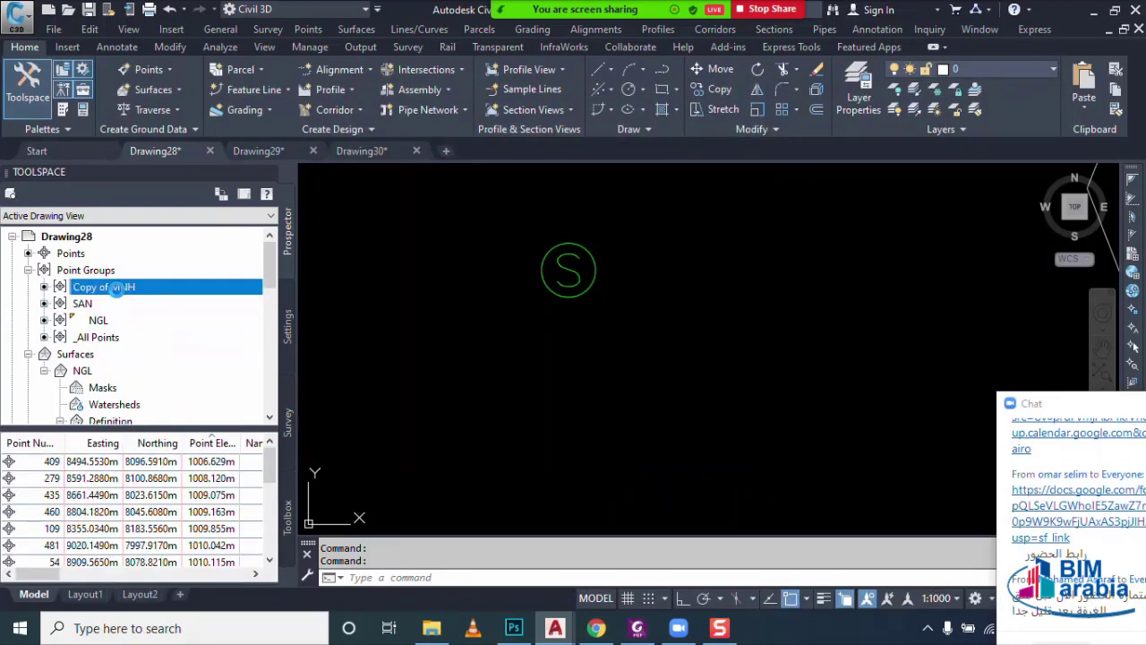
{"action": "right_click", "coordinate": [115, 287]}
{"action": "left_click", "coordinate": [187, 269]}
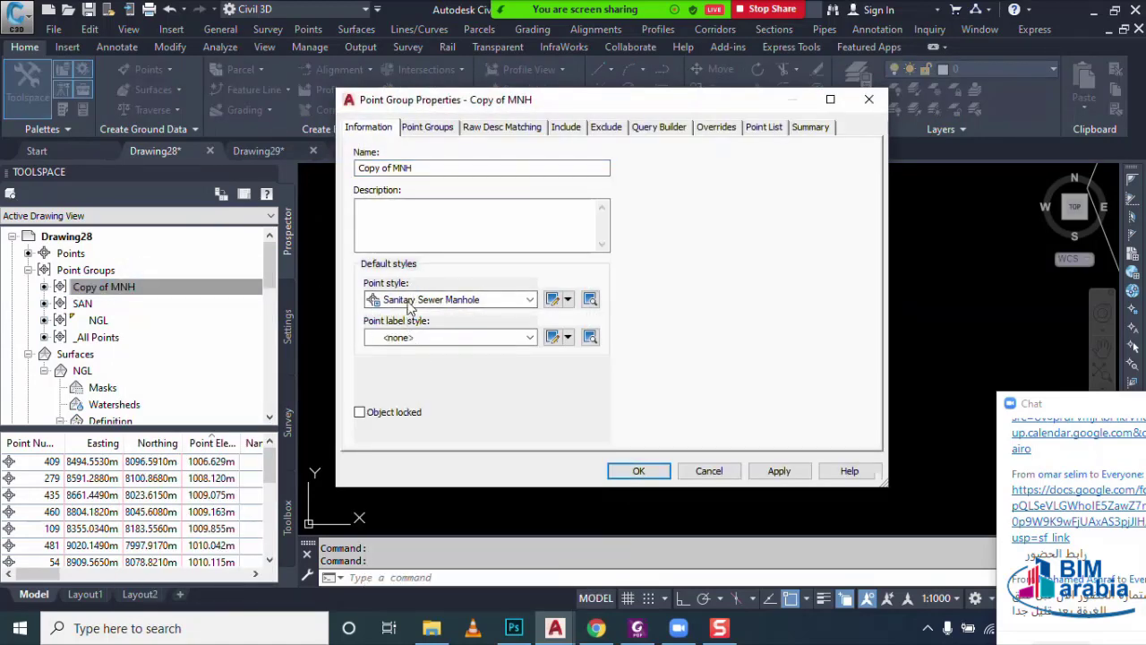
{"action": "left_click", "coordinate": [410, 304]}
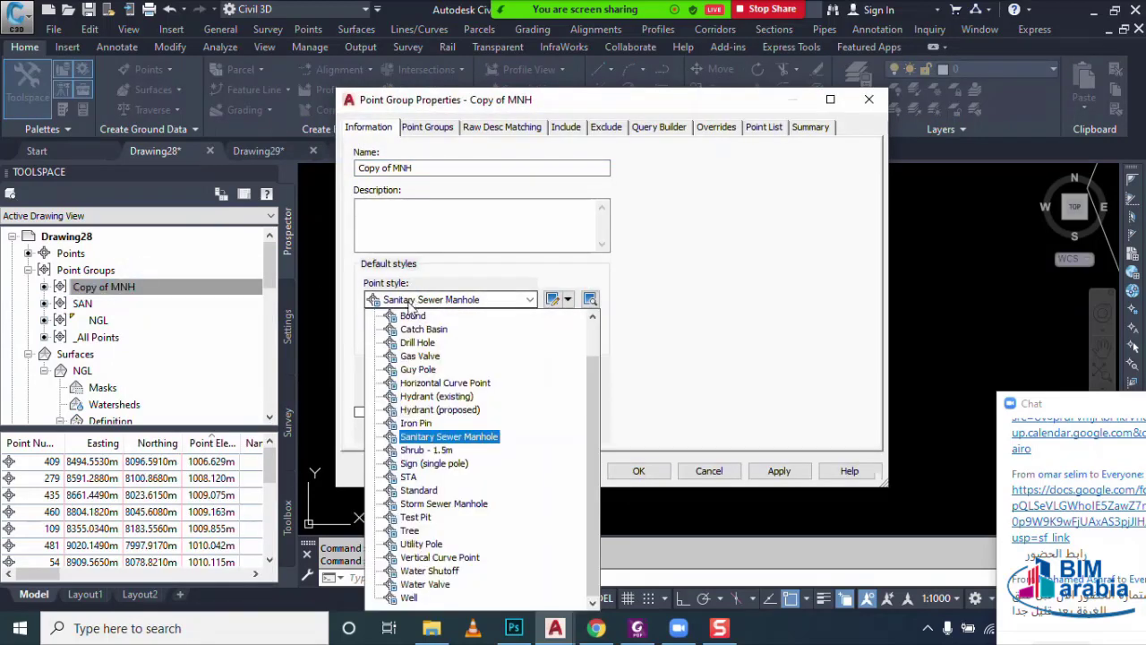
{"action": "left_click", "coordinate": [420, 504]}
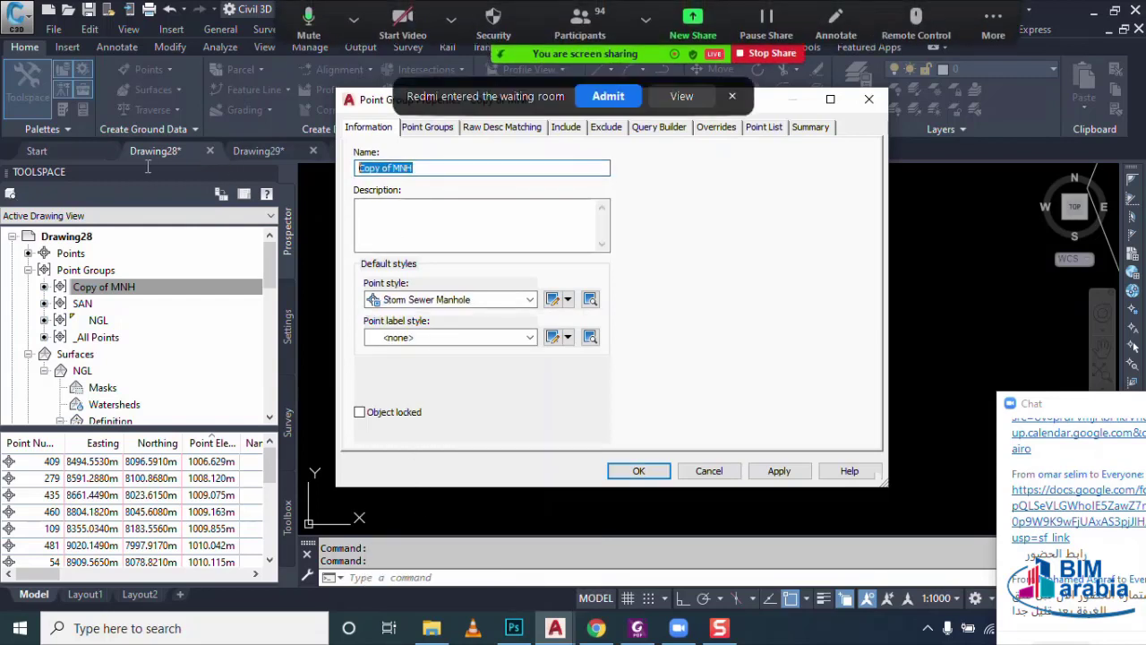
{"action": "type", "text": "STO"}
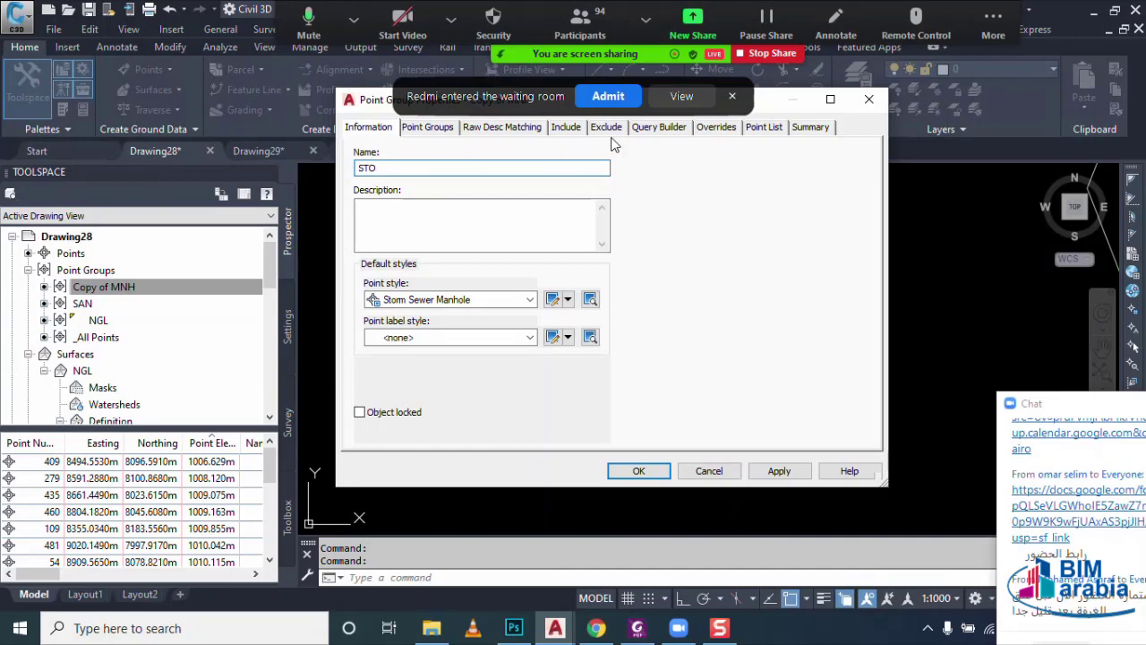
{"action": "left_click", "coordinate": [759, 134]}
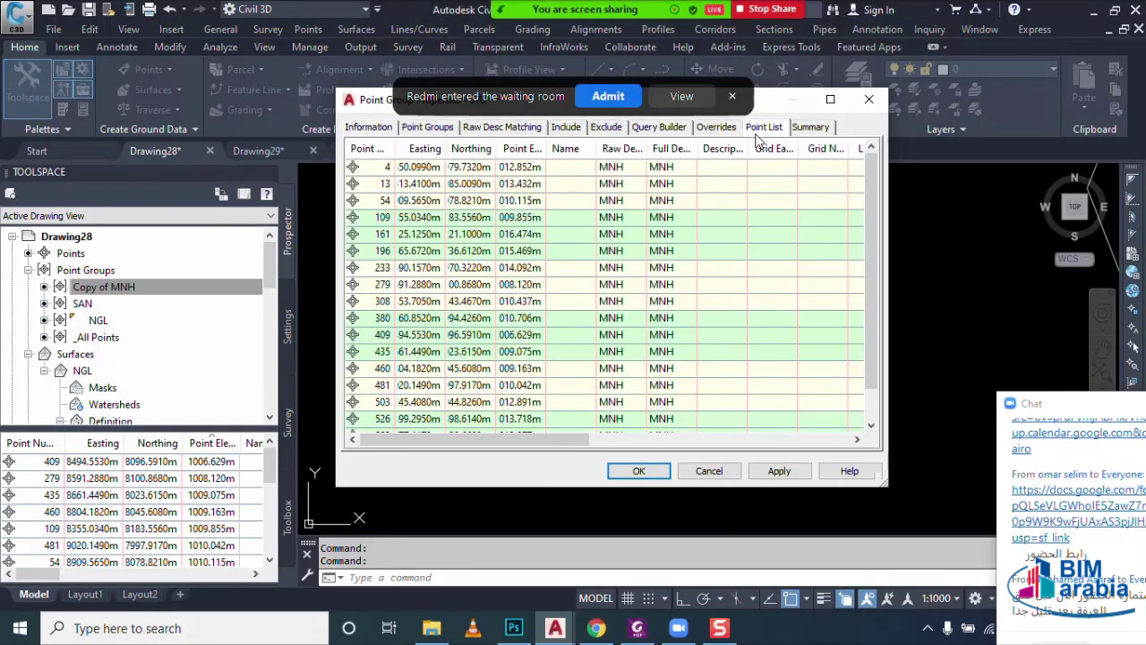
{"action": "mouse_move", "coordinate": [501, 438]}
{"action": "left_mouse_down"}
{"action": "mouse_move", "coordinate": [810, 421]}
{"action": "mouse_move", "coordinate": [502, 438]}
{"action": "left_mouse_up"}
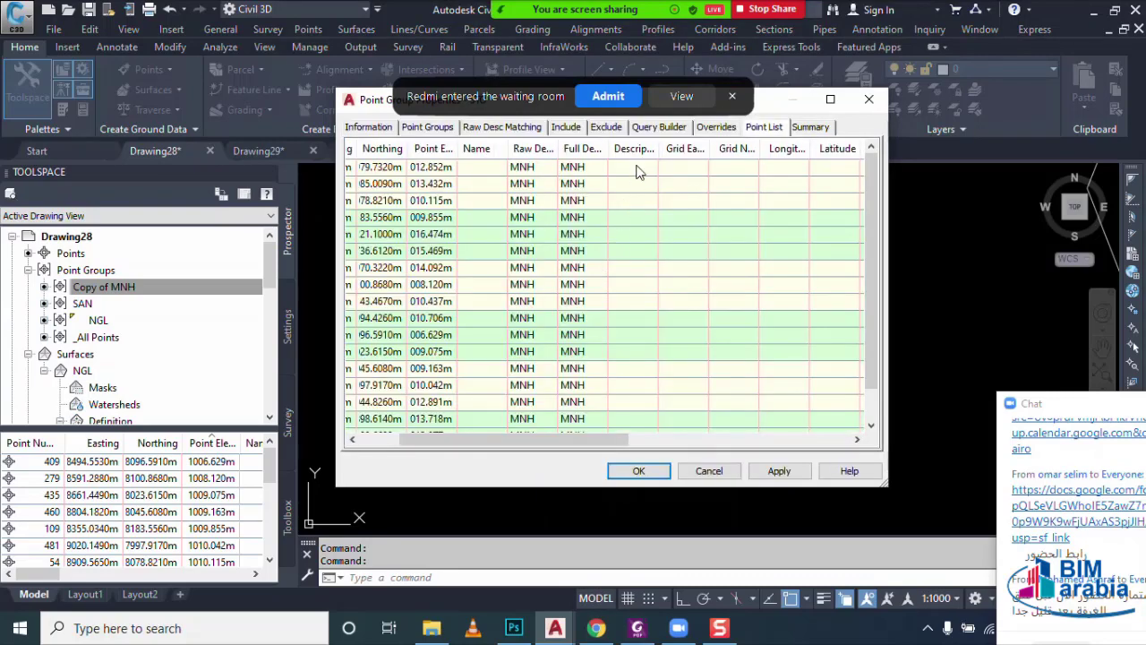
- Change the STO group's query to TYPE = STO*, apply, and confirm its eight points
{"action": "left_click", "coordinate": [651, 132]}
{"action": "left_click", "coordinate": [359, 174]}
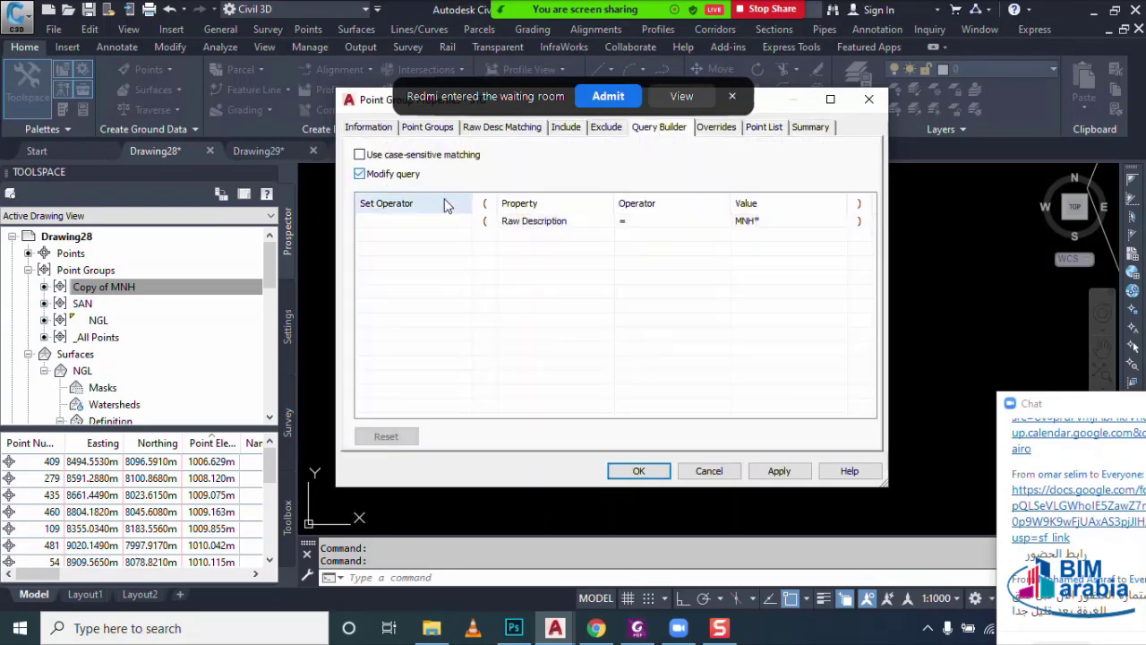
{"action": "left_click", "coordinate": [544, 224]}
{"action": "left_click", "coordinate": [549, 226]}
{"action": "left_click", "coordinate": [549, 225]}
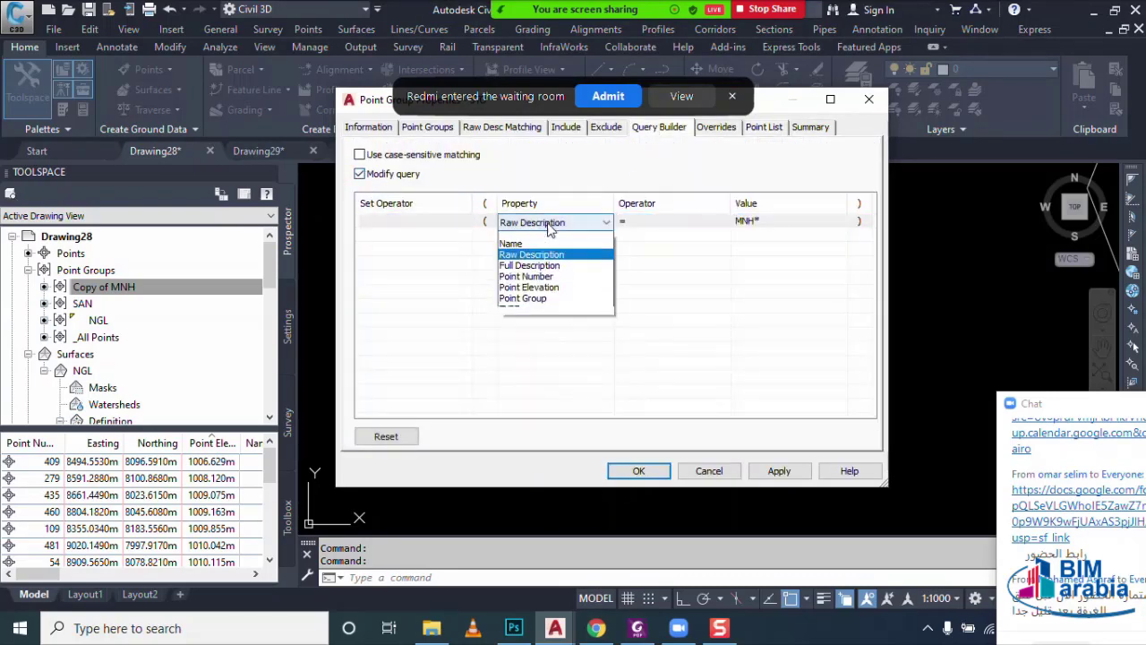
{"action": "left_click", "coordinate": [537, 314]}
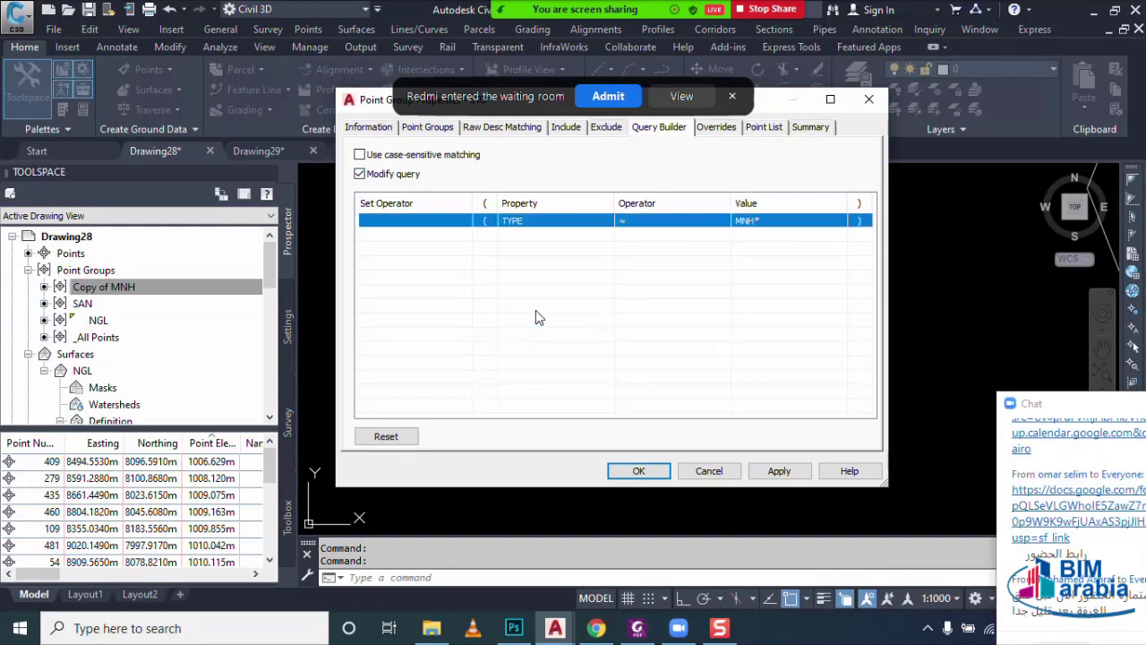
{"action": "left_click", "coordinate": [759, 229]}
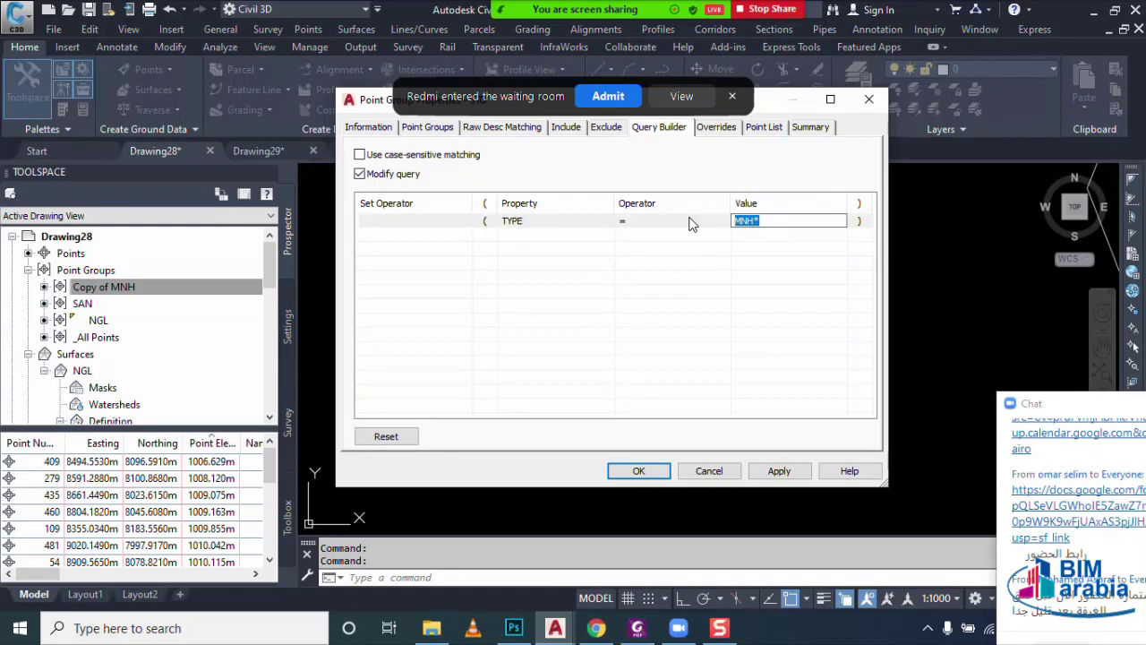
{"action": "type", "text": "X"}
{"action": "left_click", "coordinate": [788, 471]}
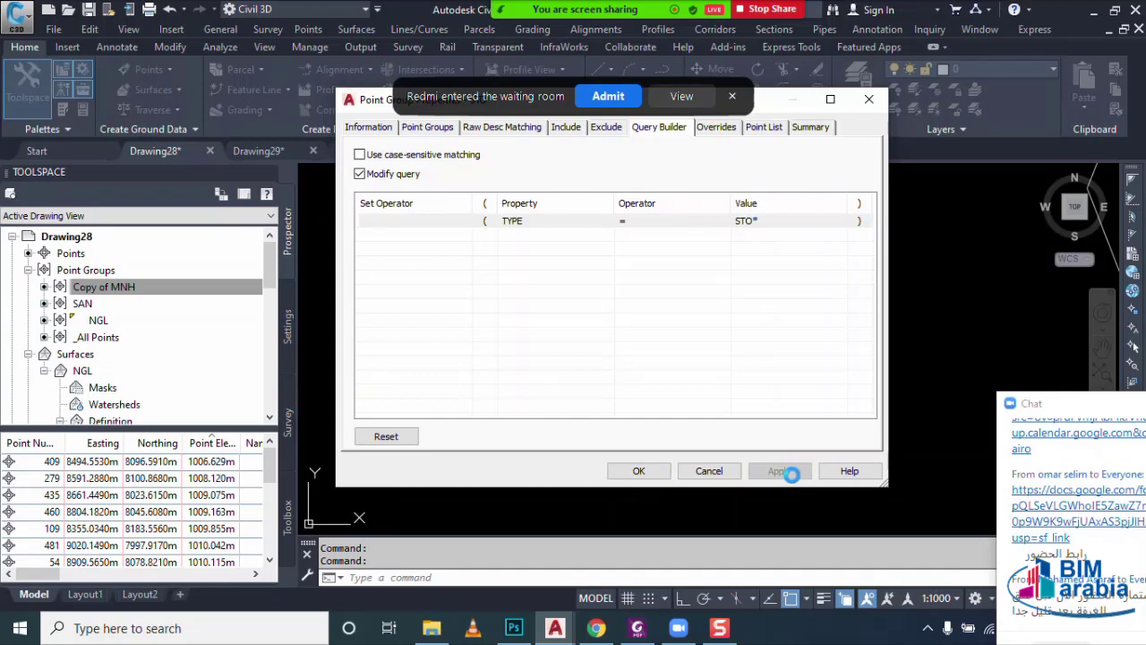
{"action": "left_click", "coordinate": [764, 127]}
{"action": "left_click_drag", "start_coordinate": [576, 439], "coordinate": [847, 434]}
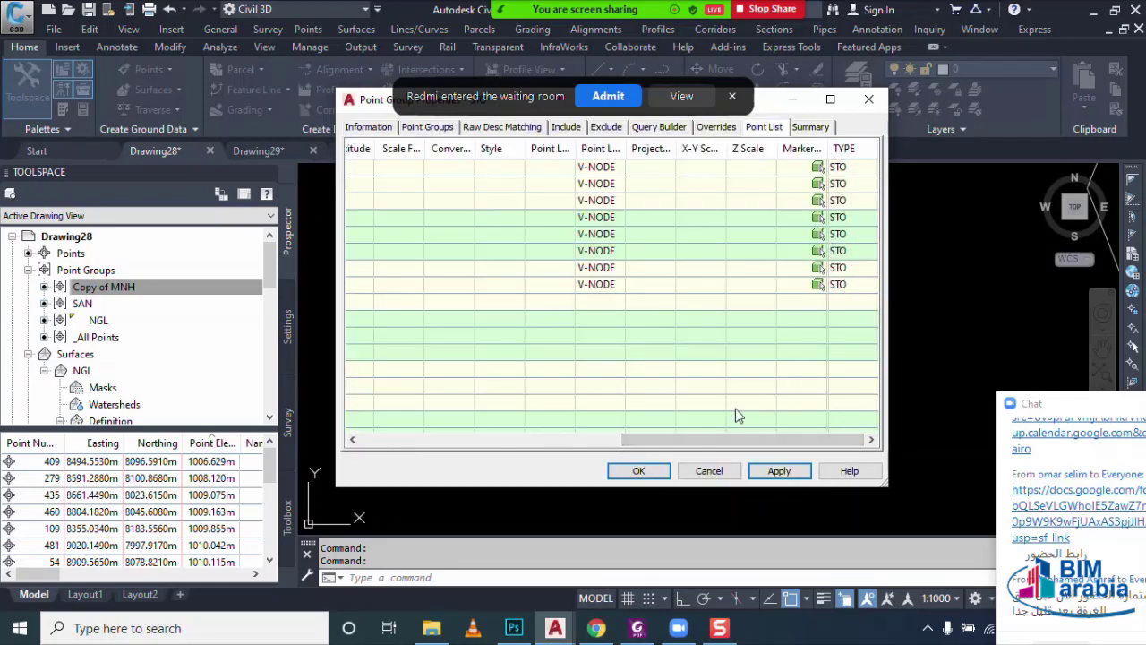
{"action": "left_click", "coordinate": [639, 471]}
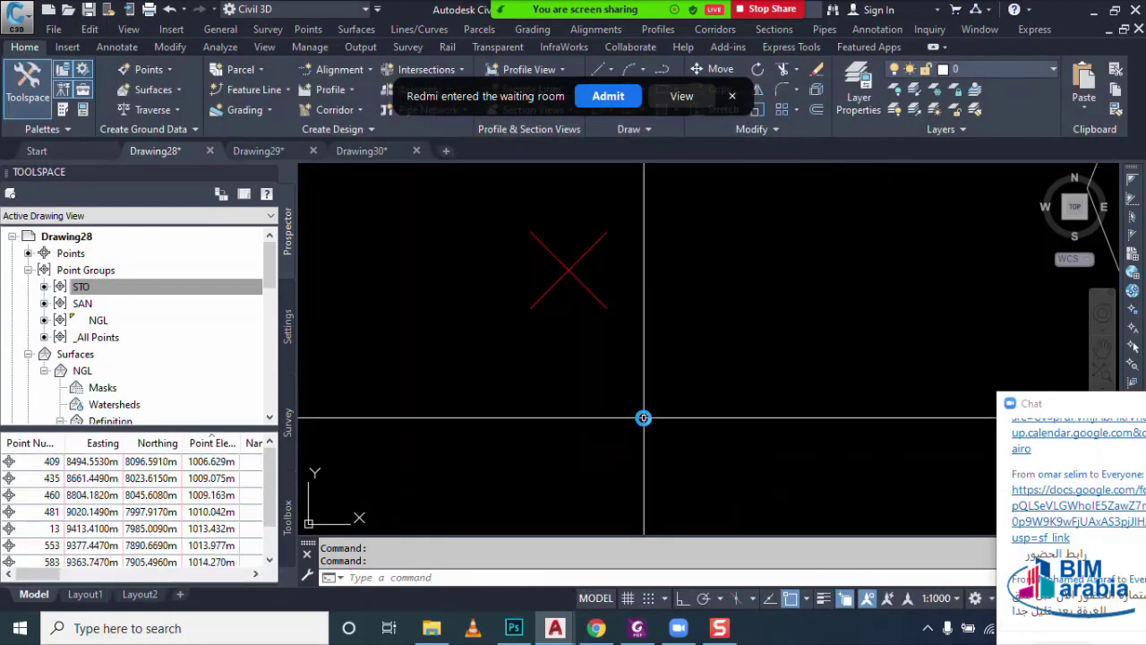
- Place a spot elevation label reading EL: 1013.70 on the NGL surface
{"action": "scroll", "coordinate": [644, 417], "scroll_direction": "down", "scroll_amount": 5}
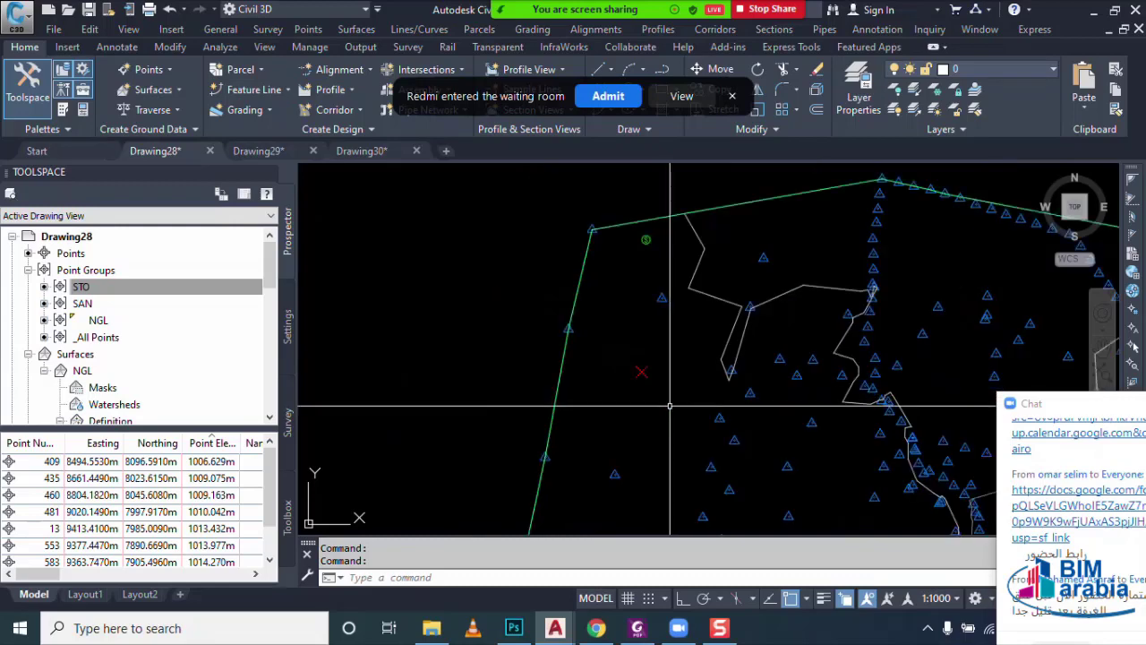
{"action": "scroll", "coordinate": [662, 358], "scroll_direction": "down", "scroll_amount": 6}
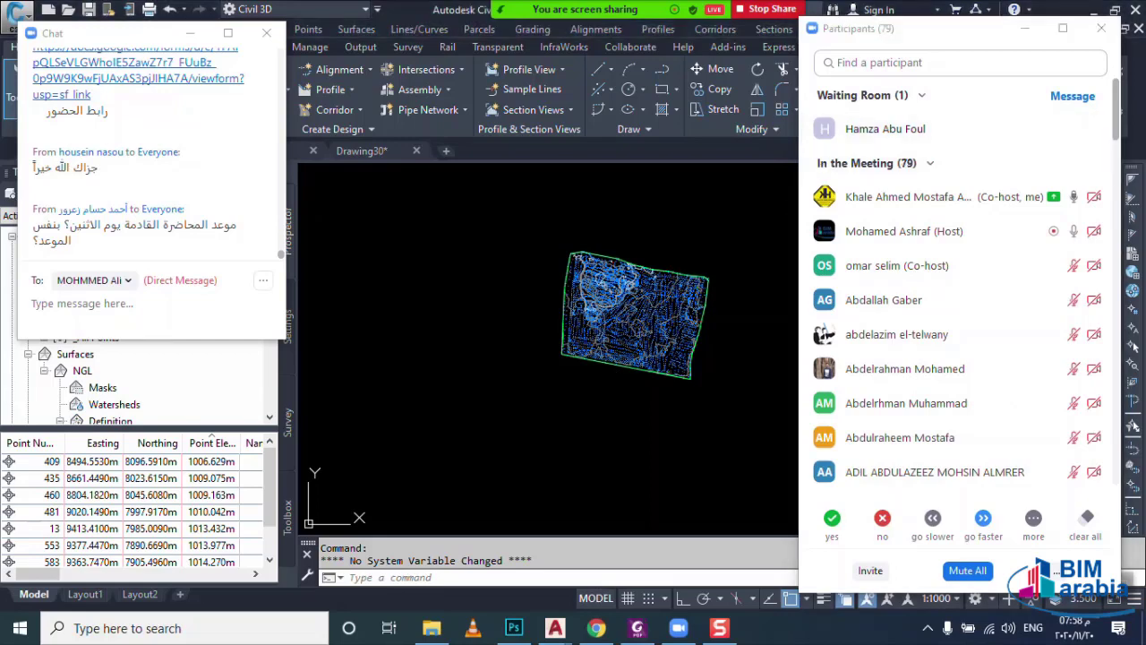
{"action": "scroll", "coordinate": [556, 409], "scroll_direction": "up", "scroll_amount": 5}
{"action": "scroll", "coordinate": [556, 410], "scroll_direction": "up", "scroll_amount": 3}
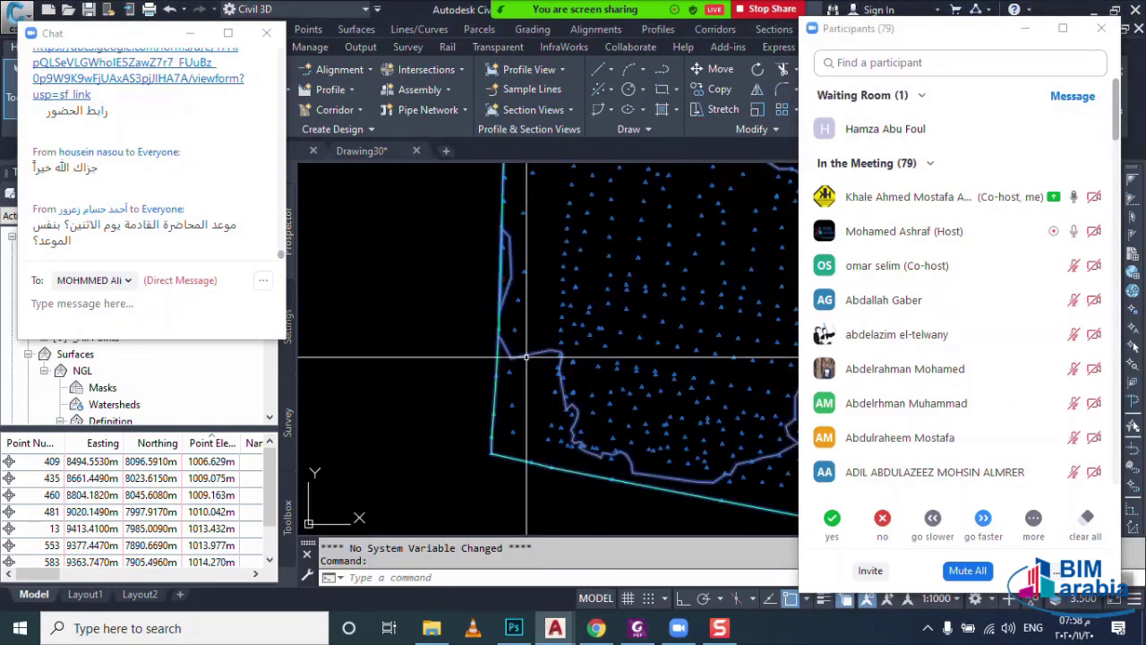
{"action": "left_click", "coordinate": [497, 363]}
{"action": "left_click", "coordinate": [7, 87]}
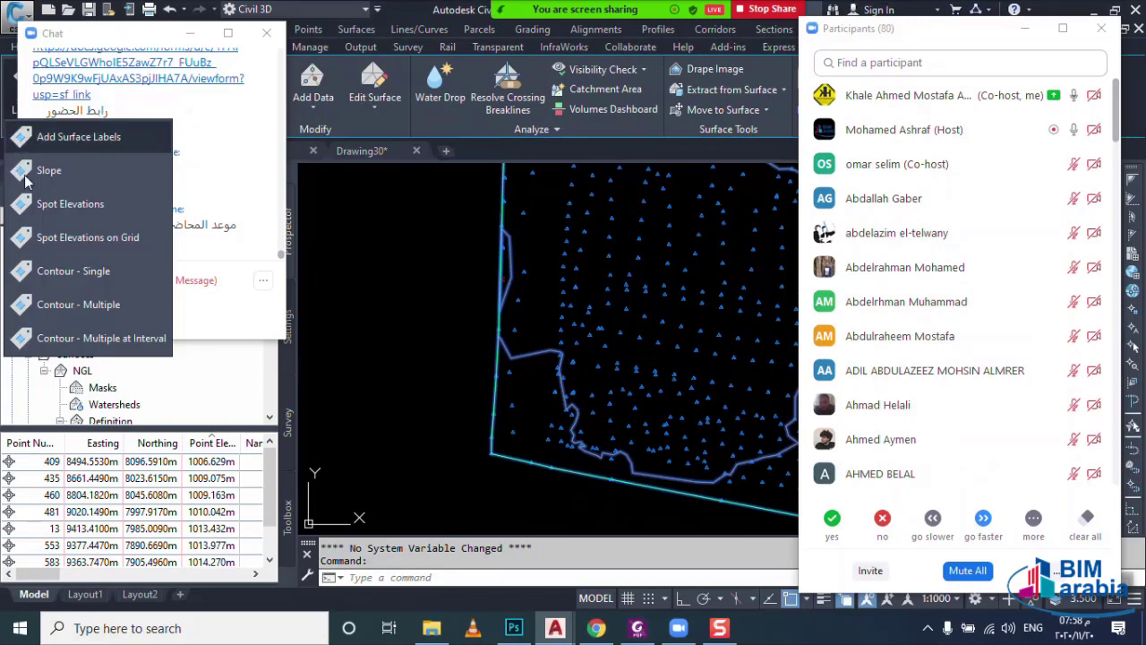
{"action": "left_click", "coordinate": [52, 206]}
{"action": "scroll", "coordinate": [527, 359], "scroll_direction": "up", "scroll_amount": 3}
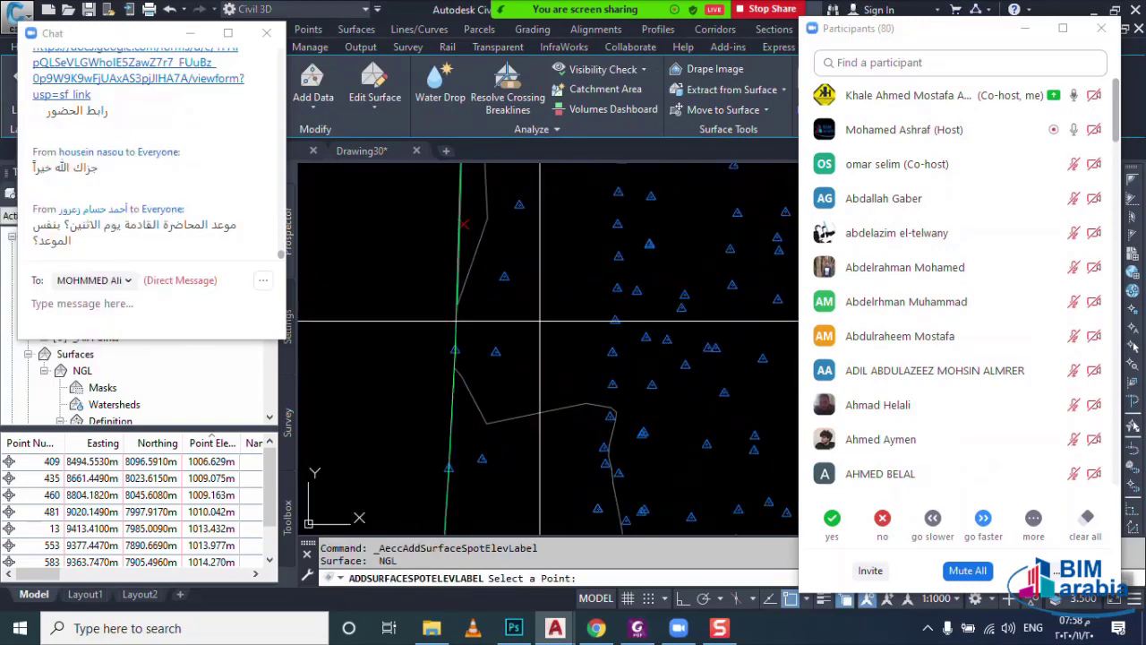
{"action": "key", "text": "Escape"}
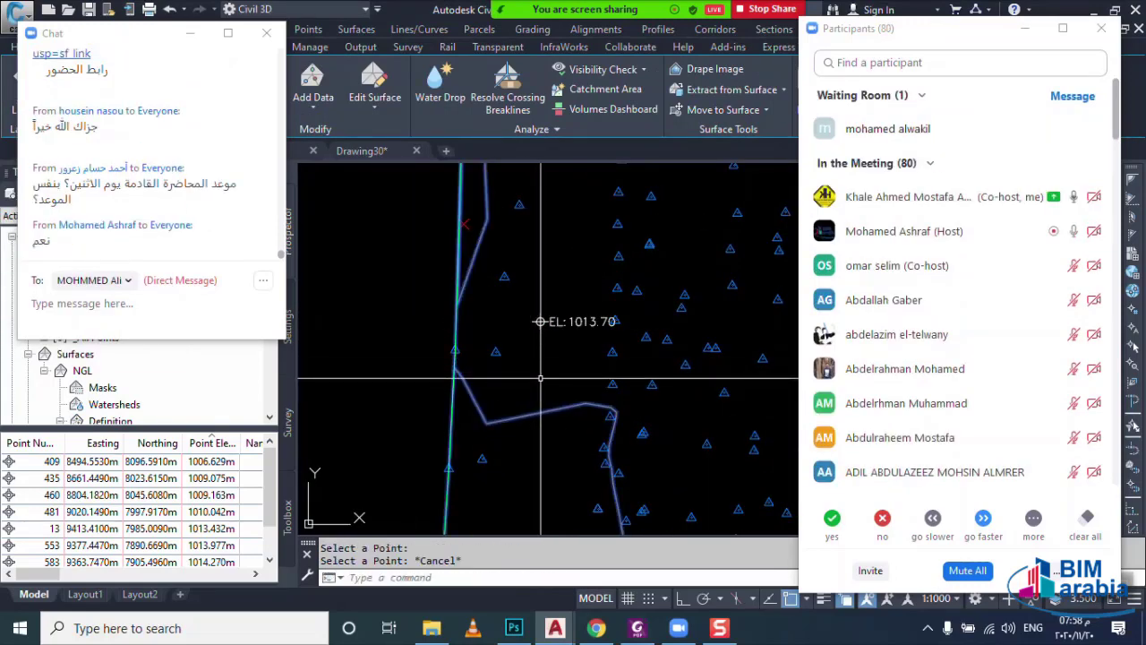
{"action": "key", "text": "Escape"}
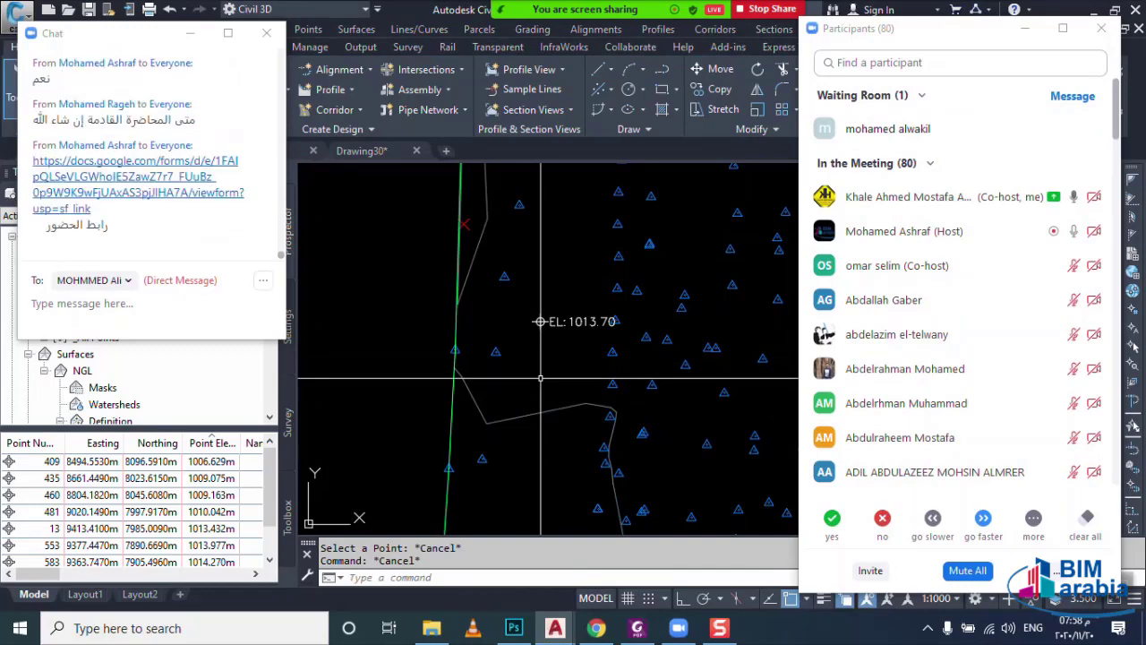
{"action": "left_click", "coordinate": [190, 33]}
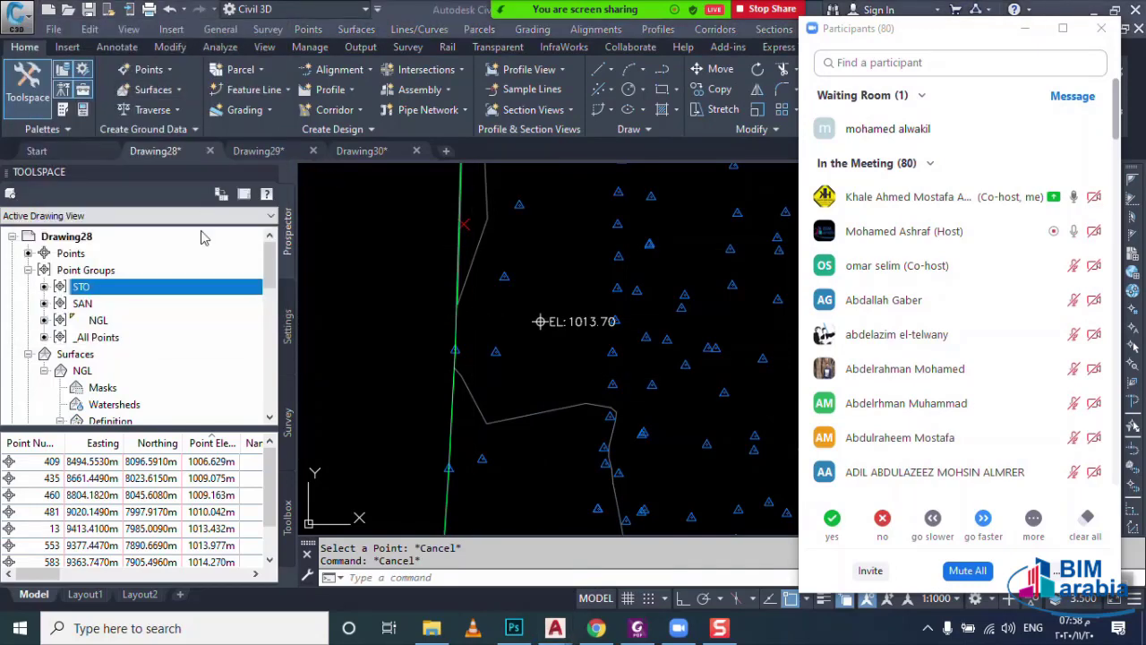
- Manually create a COGO point with the default description and elevation
{"action": "right_click", "coordinate": [146, 258]}
{"action": "left_click", "coordinate": [197, 261]}
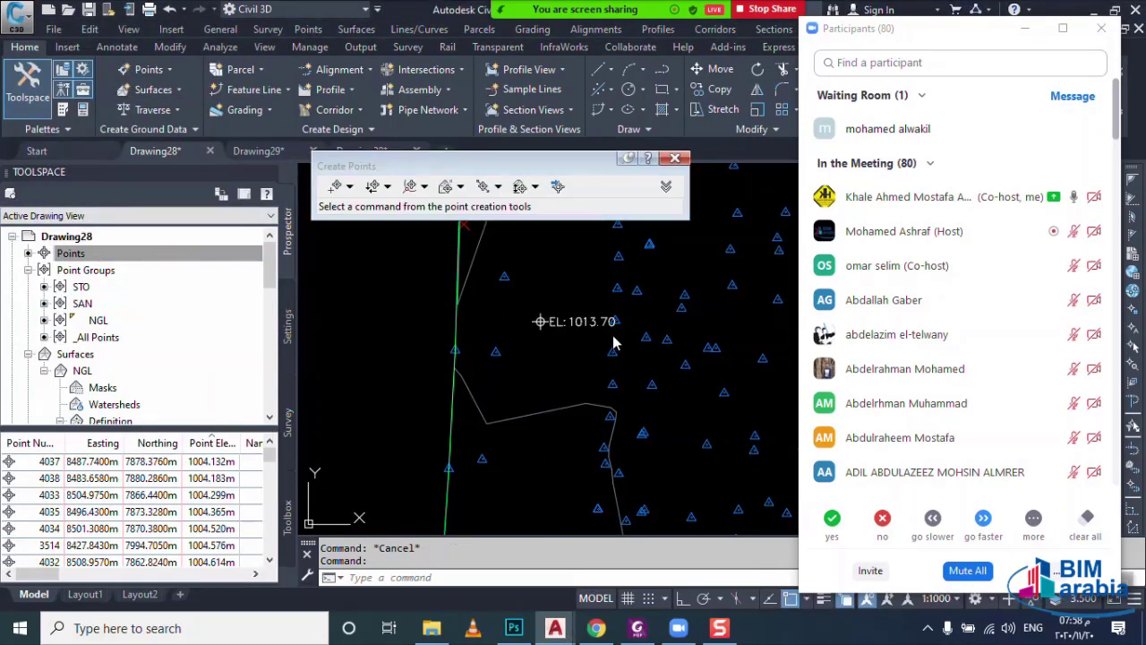
{"action": "left_click", "coordinate": [336, 186]}
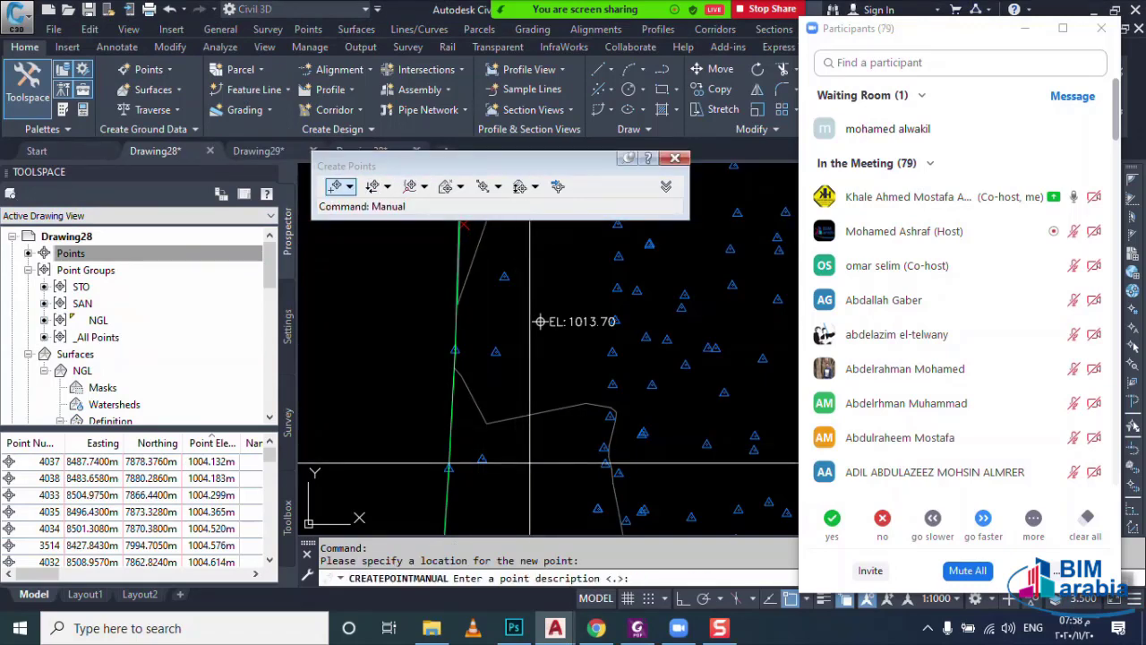
{"action": "key", "text": "Return"}
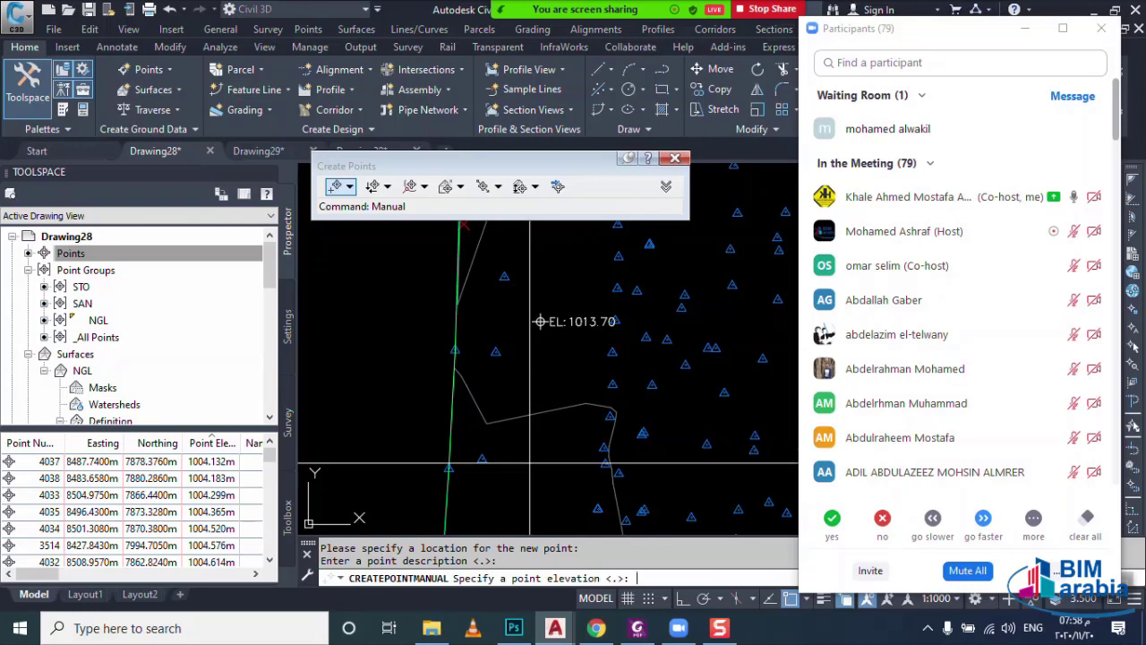
{"action": "key", "text": "Return"}
{"action": "key", "text": "Escape"}
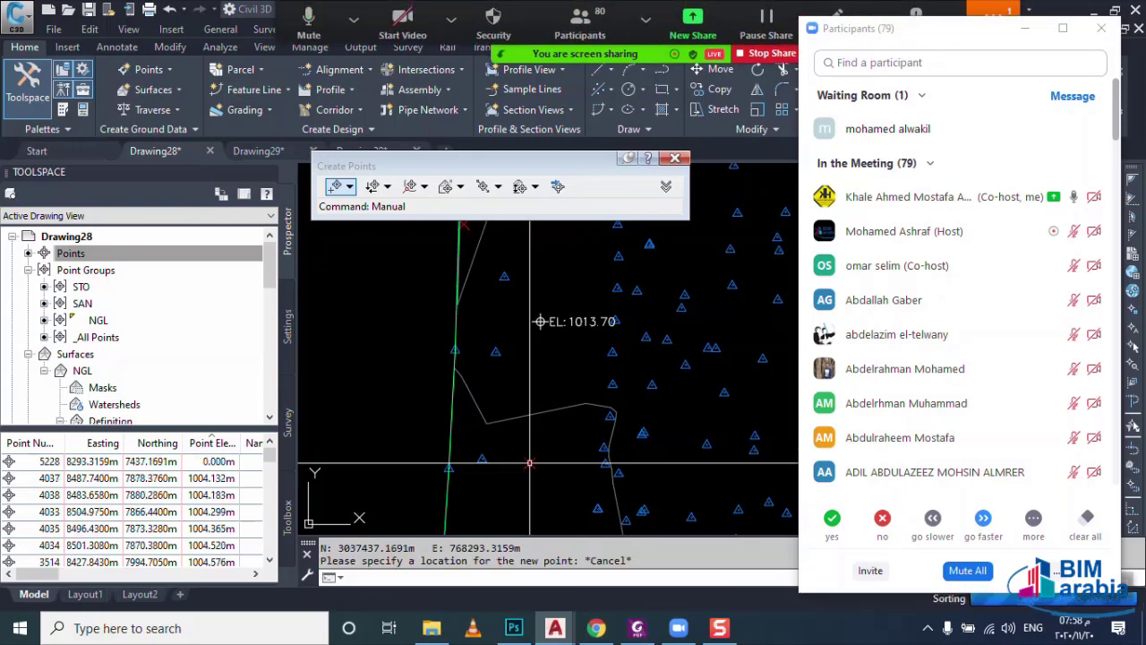
{"action": "scroll", "coordinate": [529, 463], "scroll_direction": "up", "scroll_amount": 2}
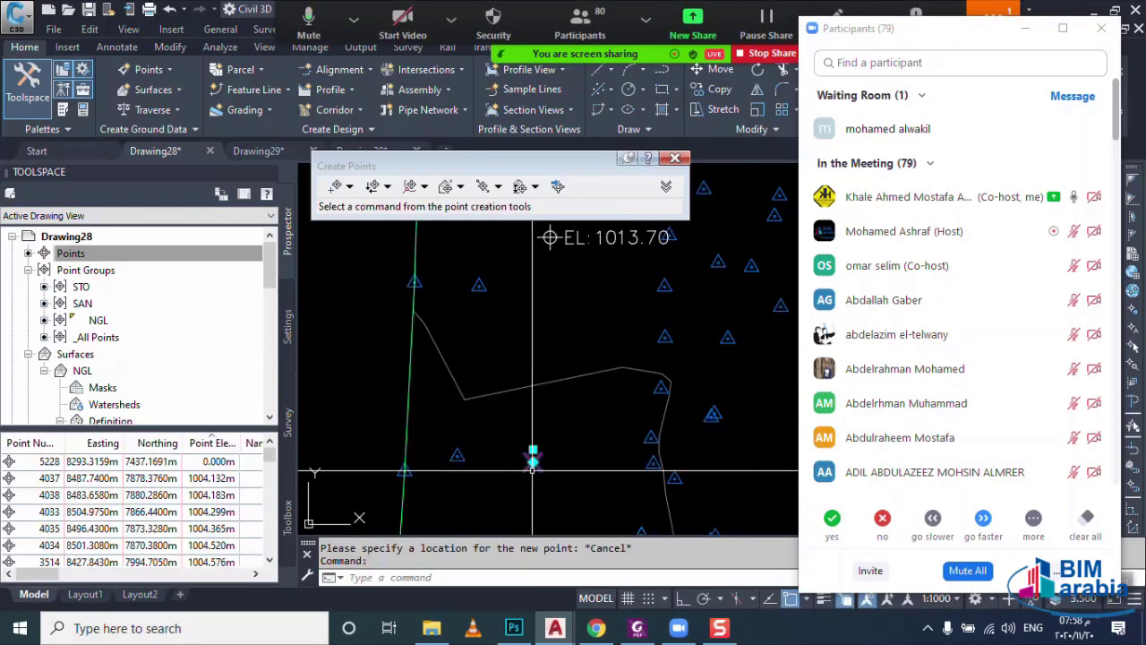
{"action": "double_click", "coordinate": [533, 461]}
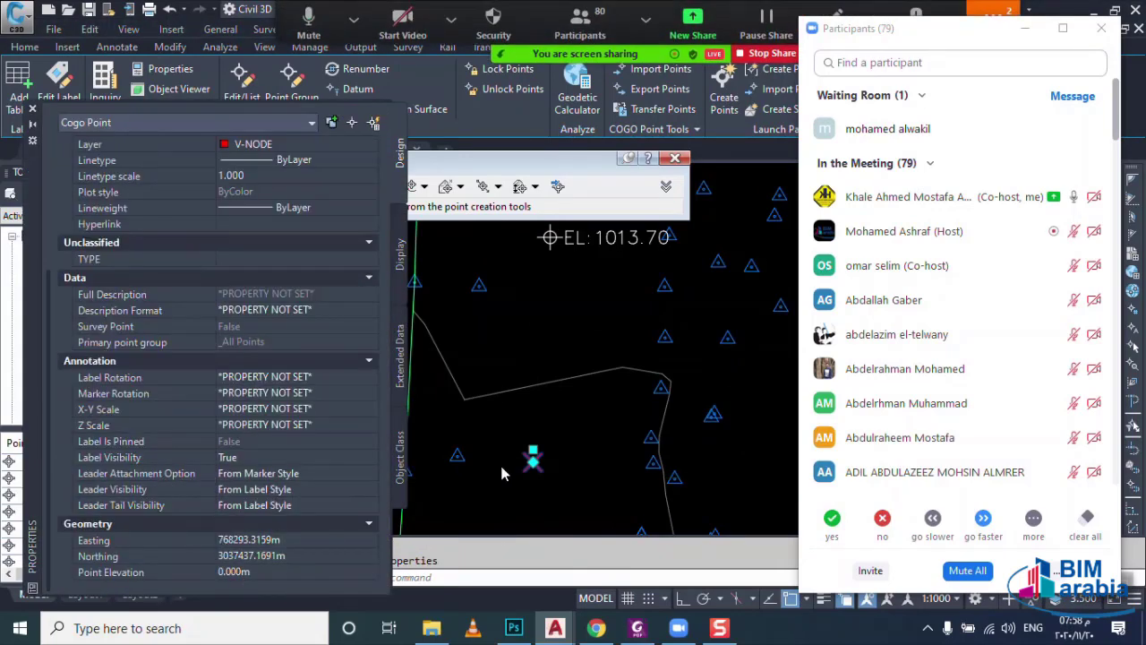
- Set the new point's elevation from the NGL surface, giving 1014.129 m
{"action": "right_click", "coordinate": [566, 475]}
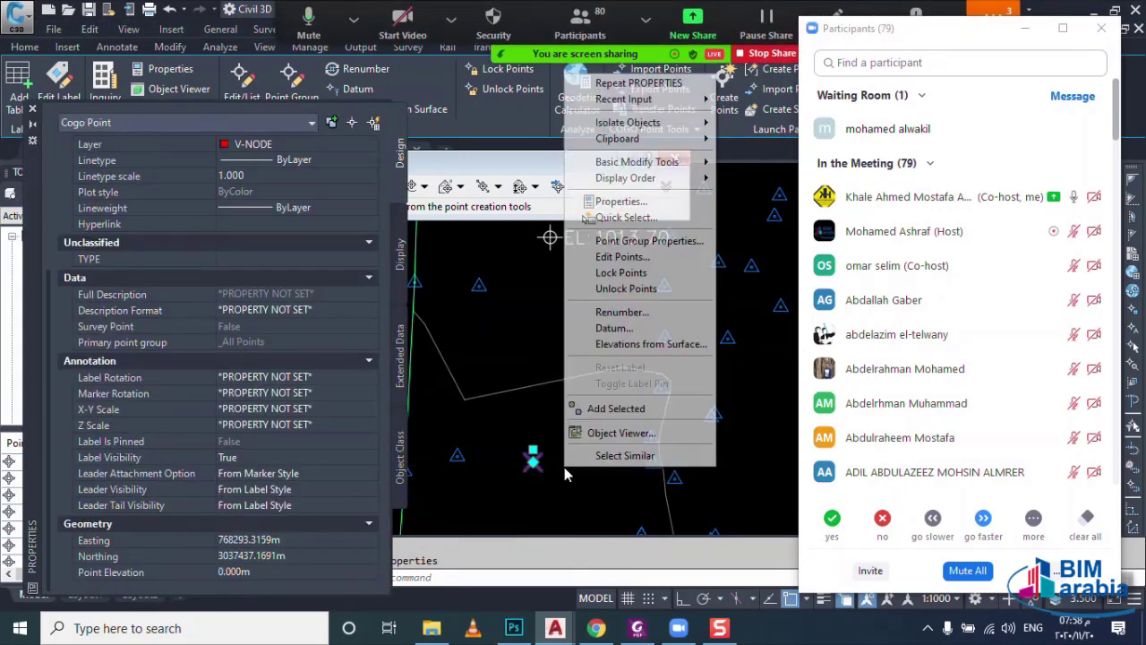
{"action": "left_click", "coordinate": [632, 355]}
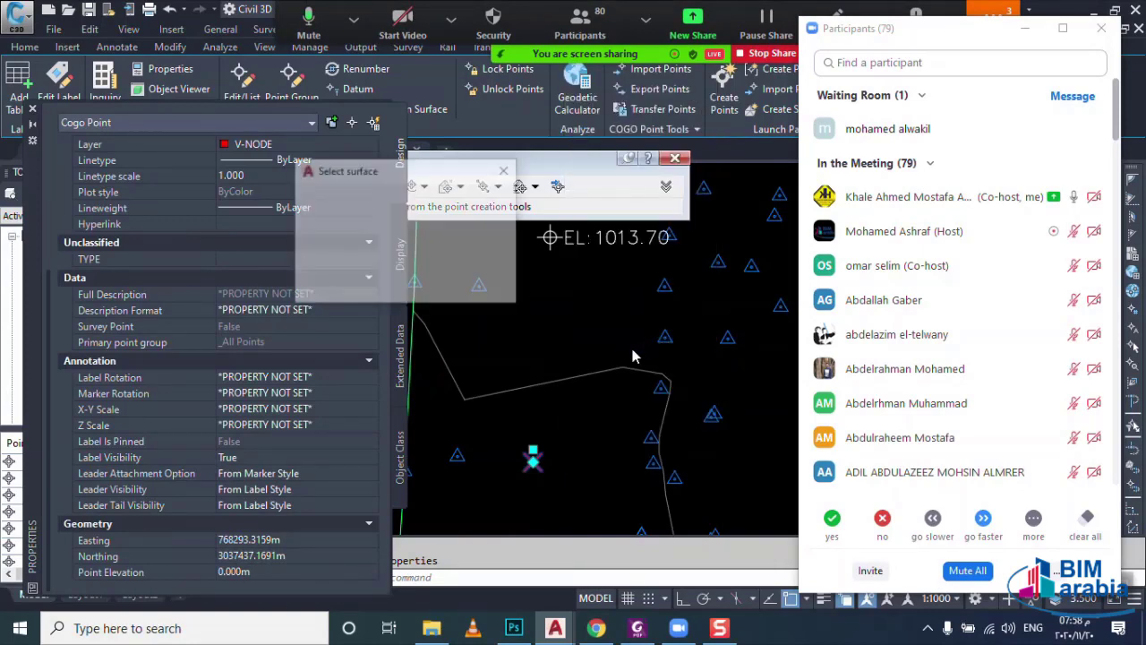
{"action": "left_click", "coordinate": [404, 211]}
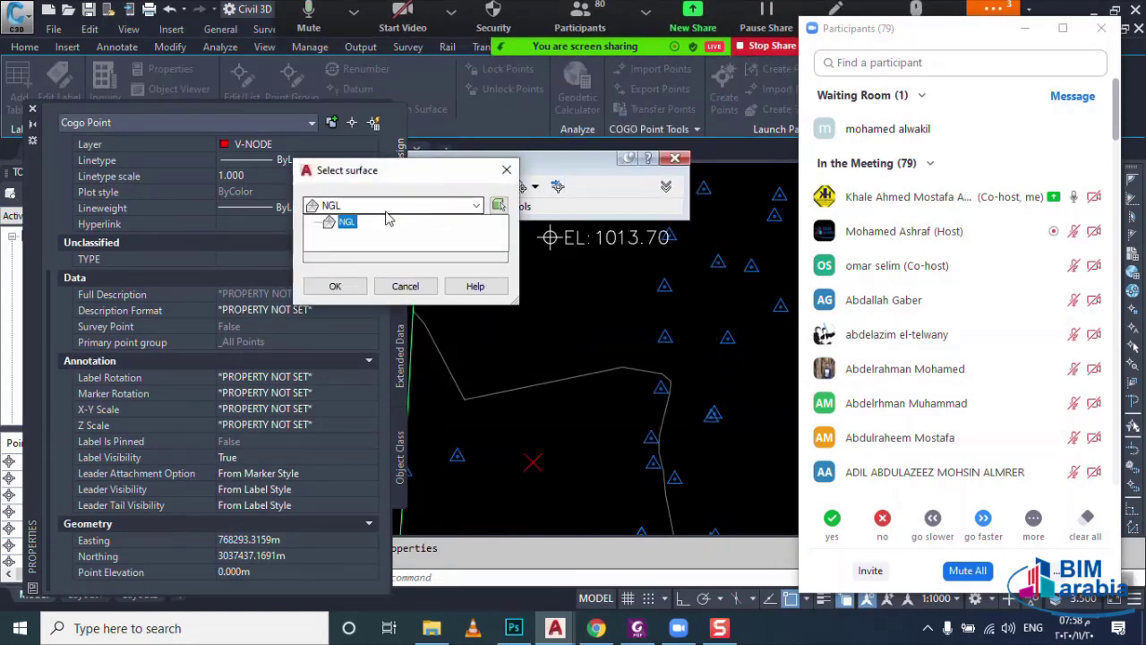
{"action": "left_click", "coordinate": [350, 229]}
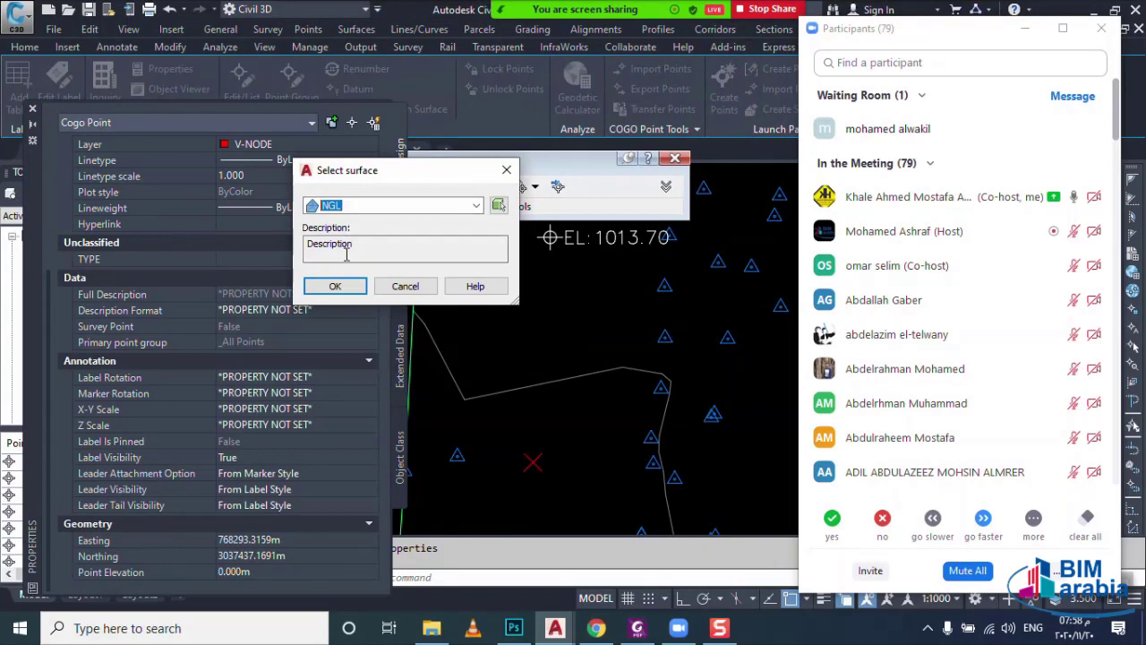
{"action": "left_click", "coordinate": [353, 287]}
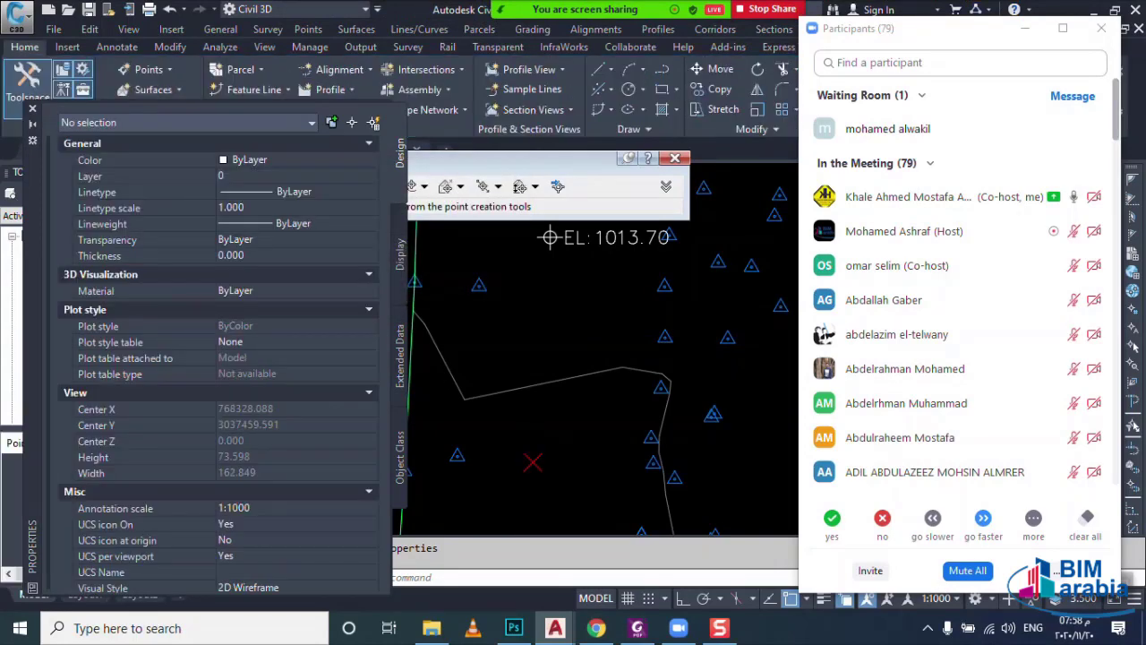
{"action": "scroll", "coordinate": [537, 454], "scroll_direction": "down", "scroll_amount": 2}
{"action": "left_click", "coordinate": [538, 452]}
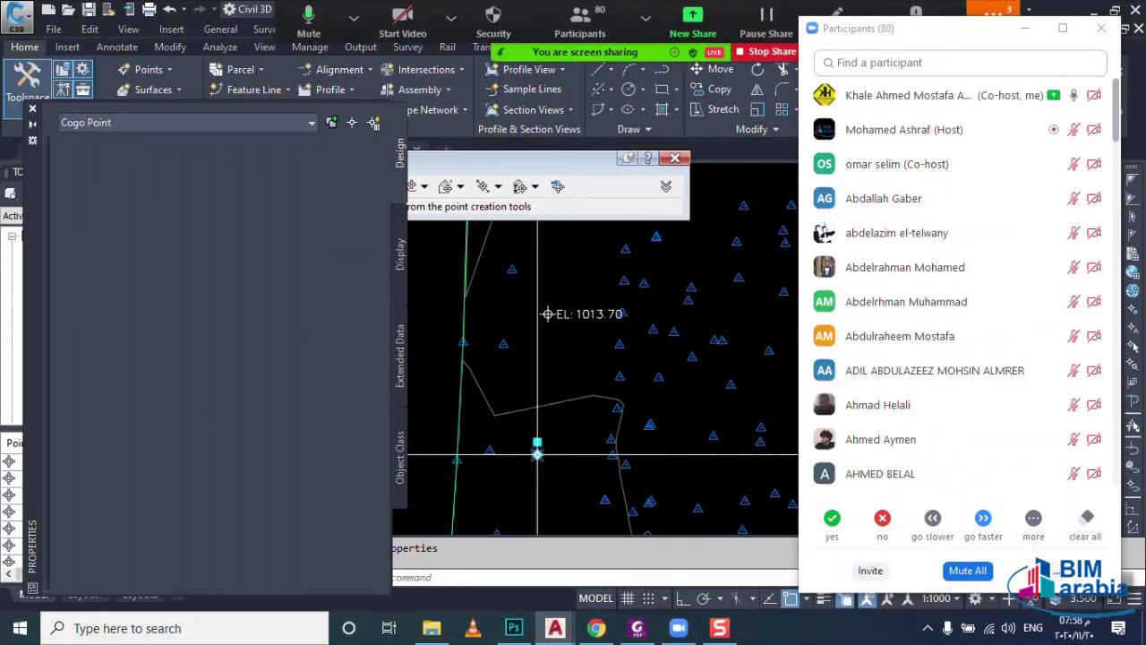
{"action": "scroll", "coordinate": [327, 481], "scroll_direction": "down", "scroll_amount": 3}
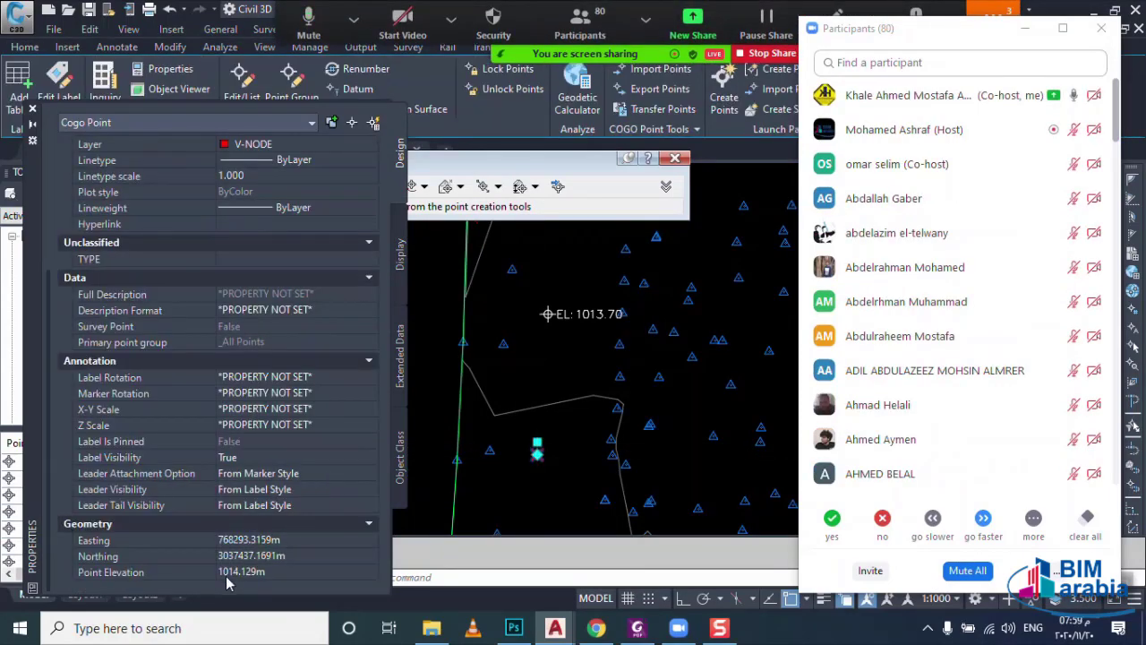